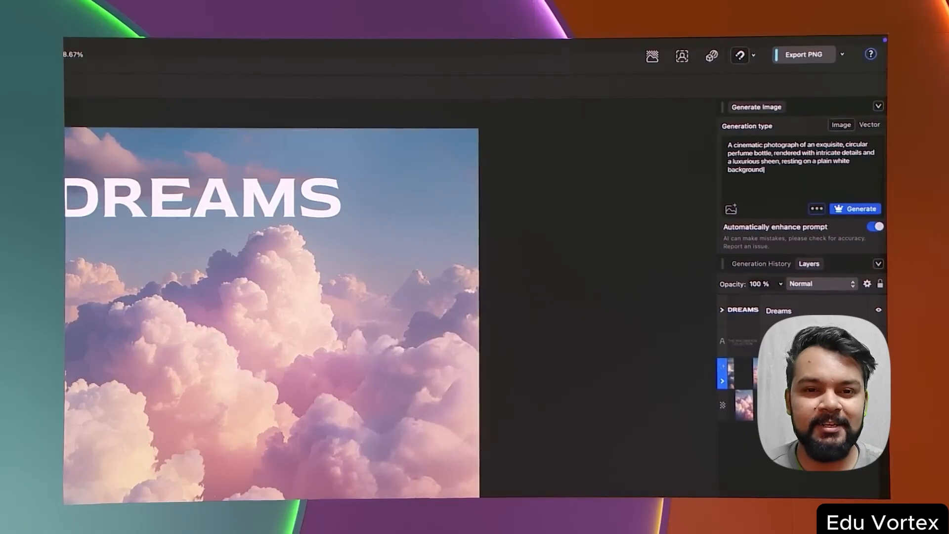
Generate an image of a circular perfume bottle on a plain white background and remove the image's background
left_click(866, 212)
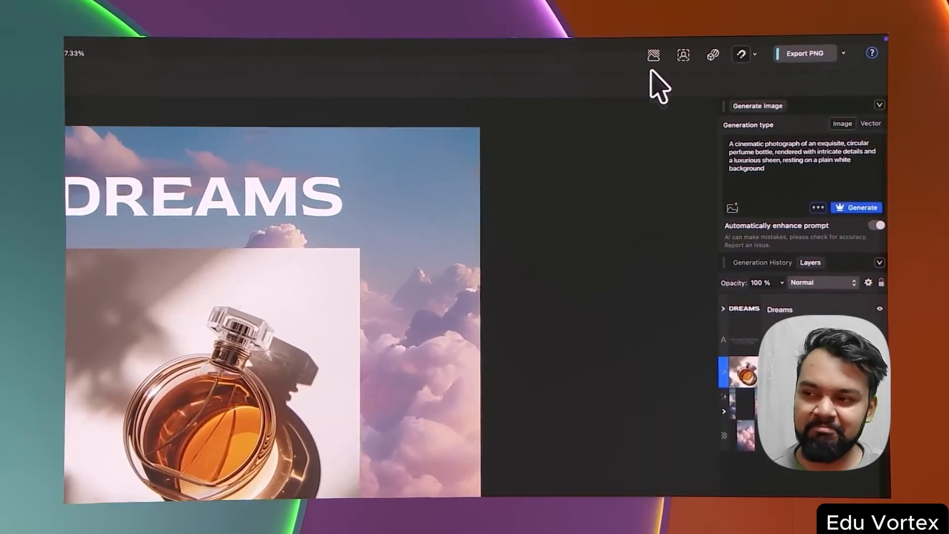
left_click(763, 70)
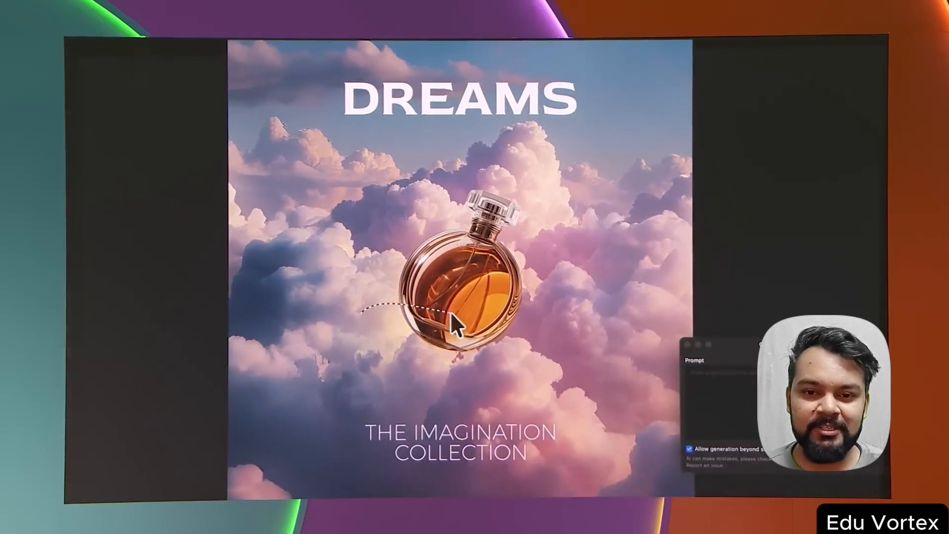
Outline a freehand selection around the perfume bottle's lower part and the surrounding clouds for generative editing
left_click_drag(450, 312, 359, 344)
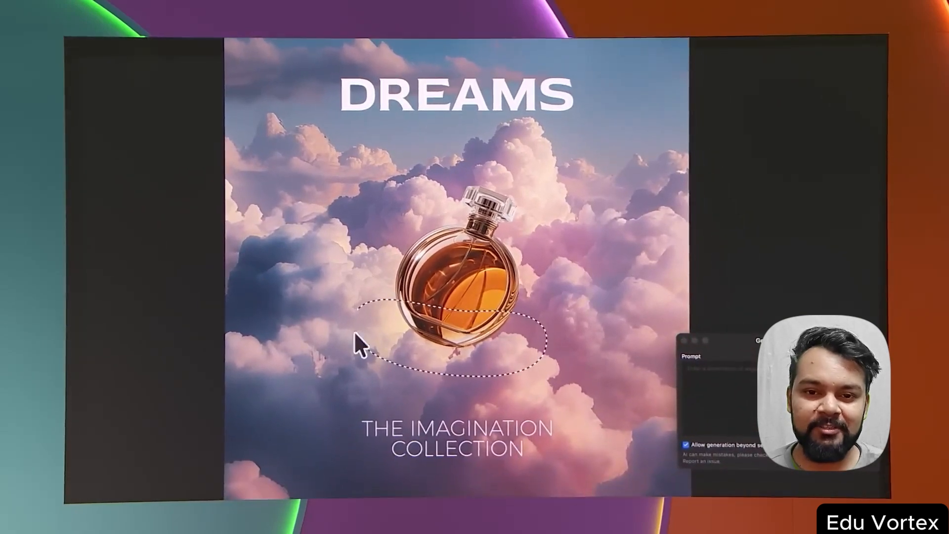
left_click(865, 466)
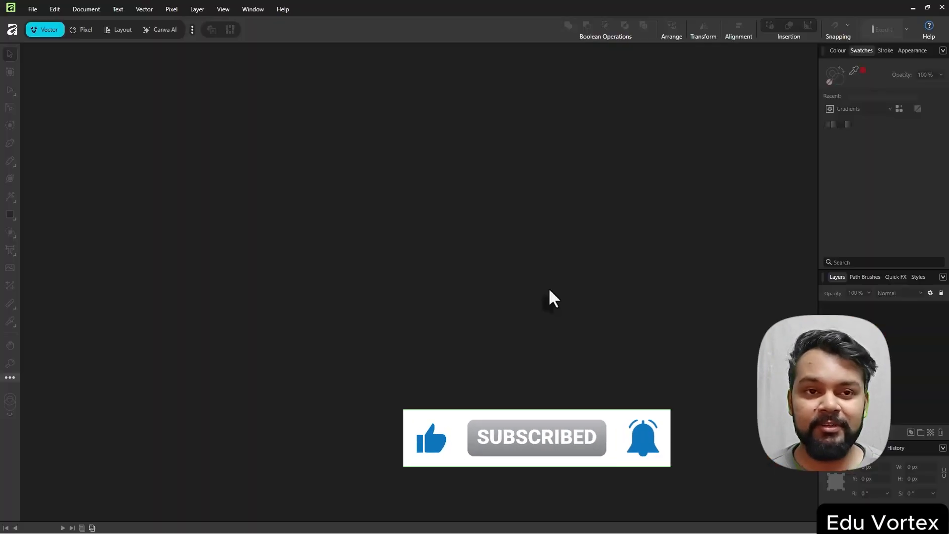
Create a new document
key("ctrl+n")
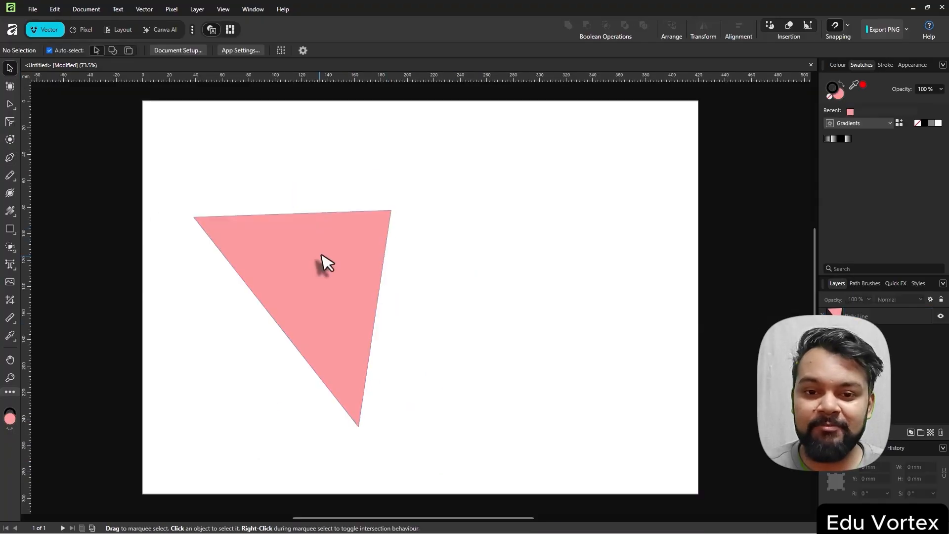
left_click(431, 193)
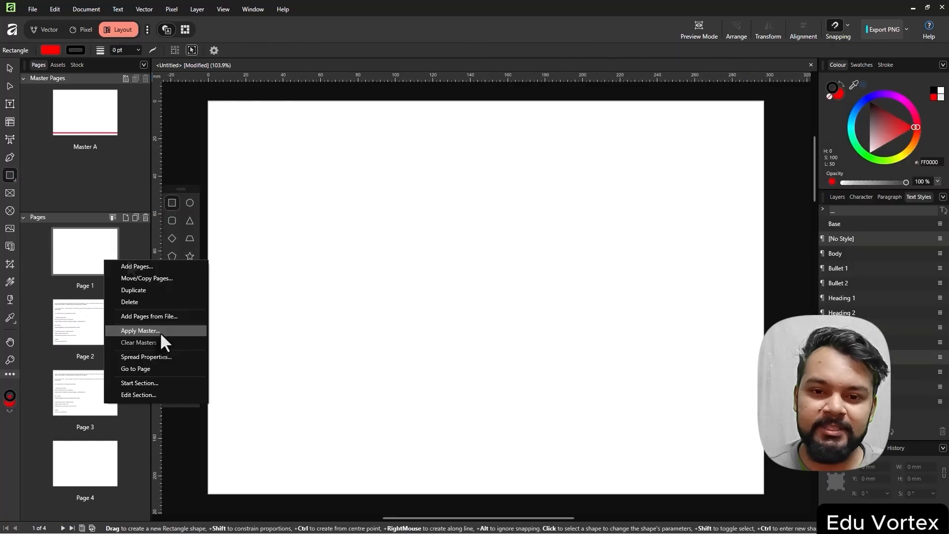
Start applying a master to Page 1
left_click(148, 331)
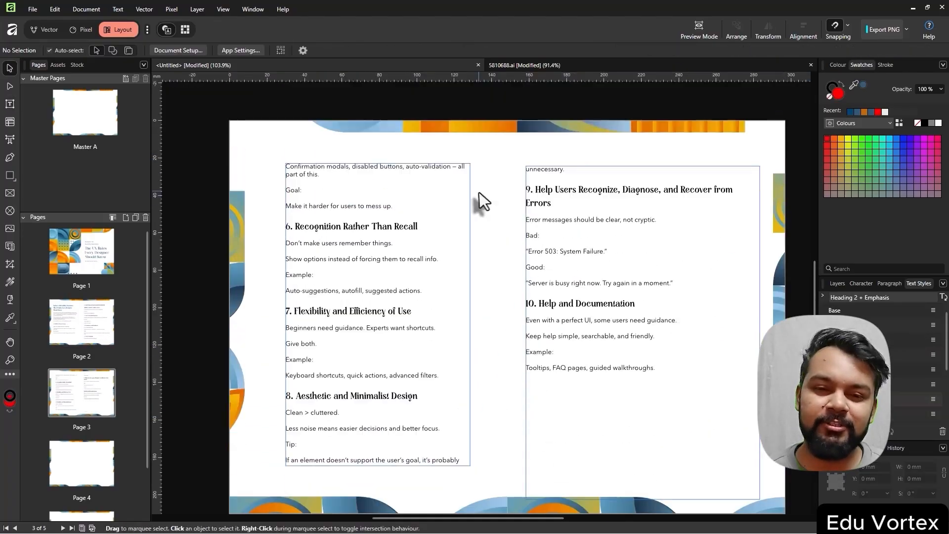
Make the "Example" labels under headings 2 and 3 on page 2 bold
scroll(570, 243, "up", 10)
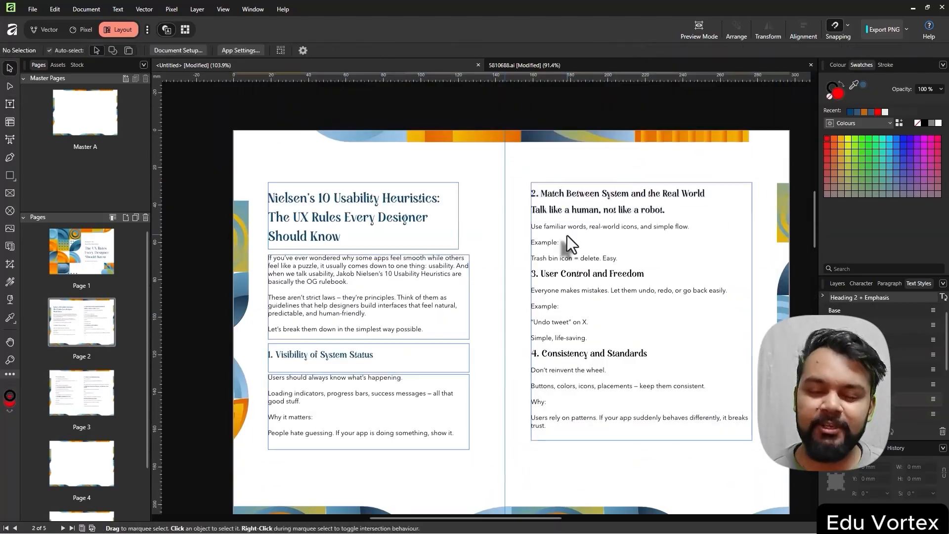
key("ctrl+b")
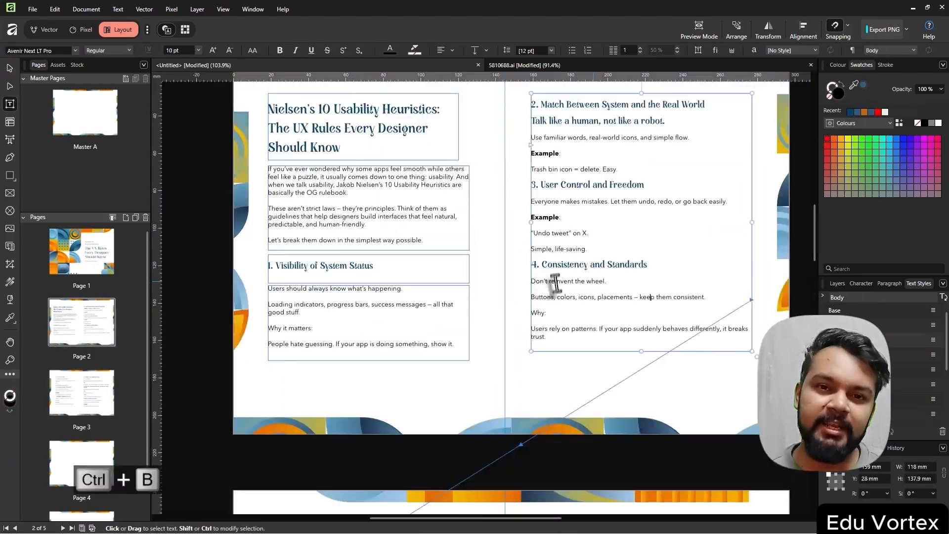
scroll(556, 282, "down", 5)
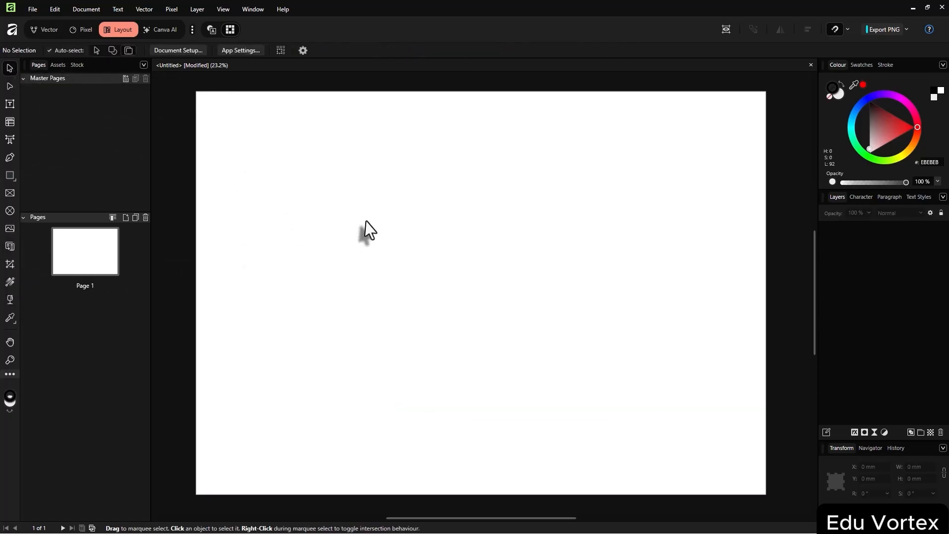
Draw a rectangle about 212 mm wide and 148 mm high, and a red five-pointed star about 57 by 80 mm beside it
key("m")
left_click_drag(305, 203, 593, 403)
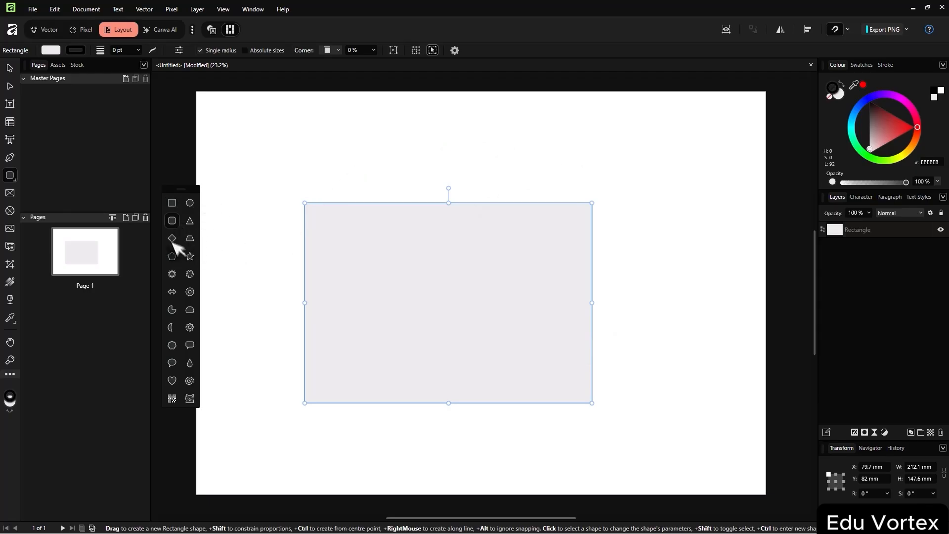
left_click_drag(633, 178, 709, 283)
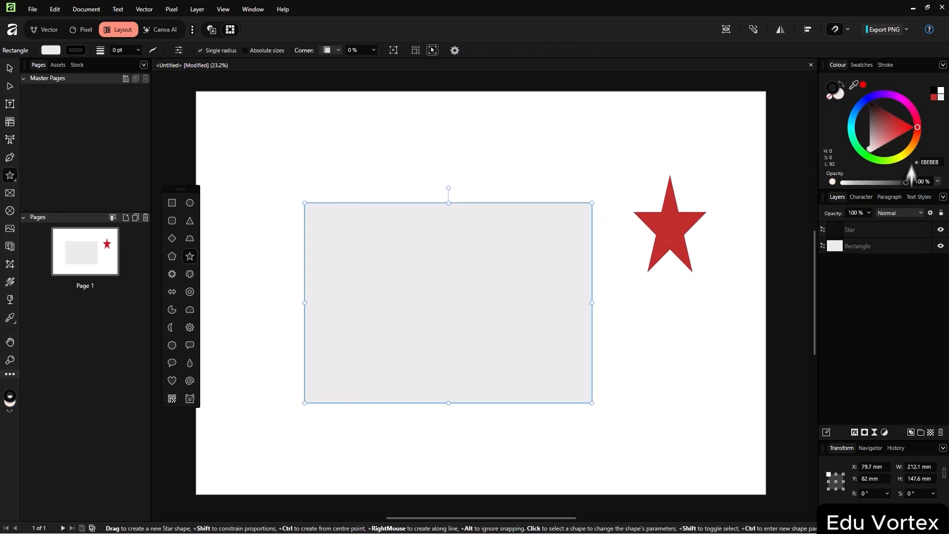
Change the rectangle's fill to olive green, #5C7105
mouse_move(881, 133)
left_mouse_down()
mouse_move(890, 121)
mouse_move(891, 152)
mouse_move(898, 126)
left_mouse_up()
left_click(895, 159)
left_click(886, 152)
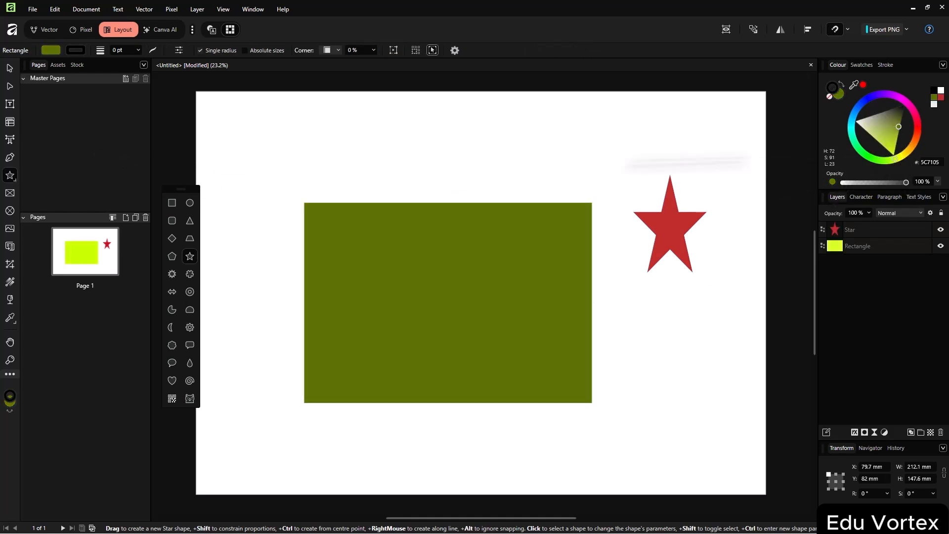
Move the rectangle to about X 26 mm, Y 97 mm and the star to about X 314 mm, Y 87 mm
left_click_drag(483, 270, 410, 292)
left_click_drag(672, 238, 663, 272)
left_click_drag(434, 271, 495, 273)
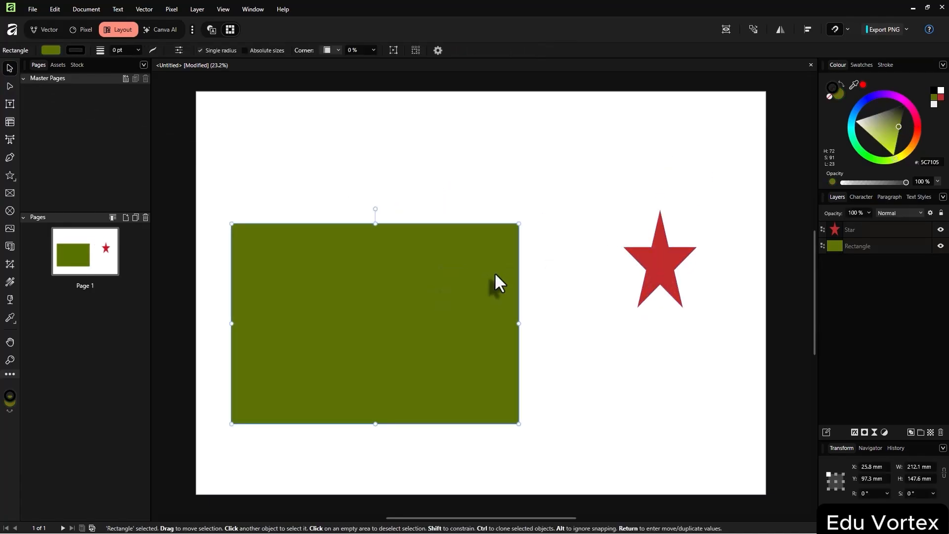
left_click(662, 284)
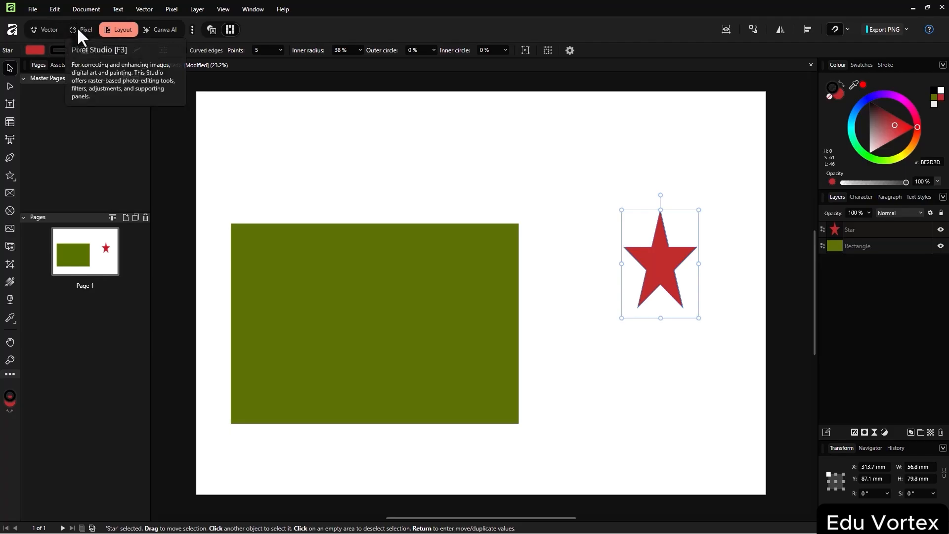
left_click(579, 488)
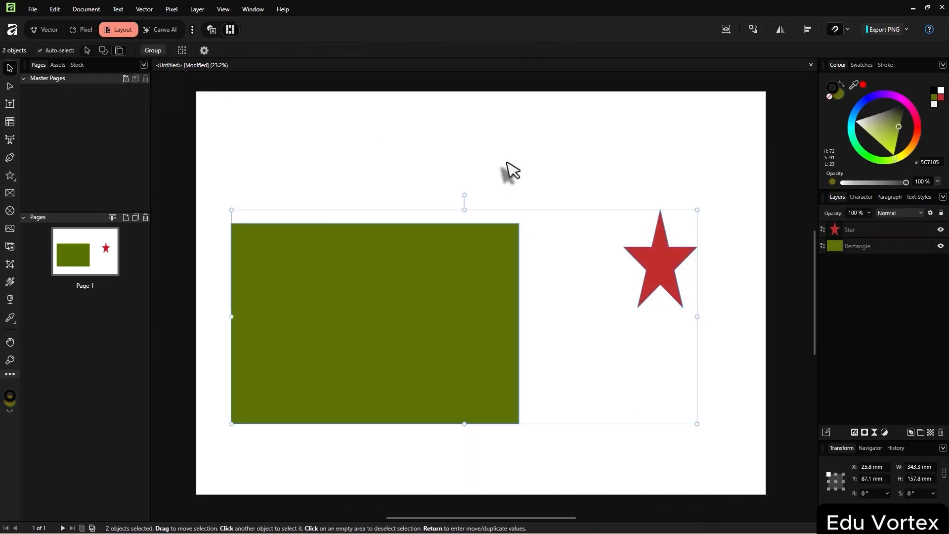
Try adjusting the star's inner radius with the Node tool and undo the change
left_click(509, 242)
key("a")
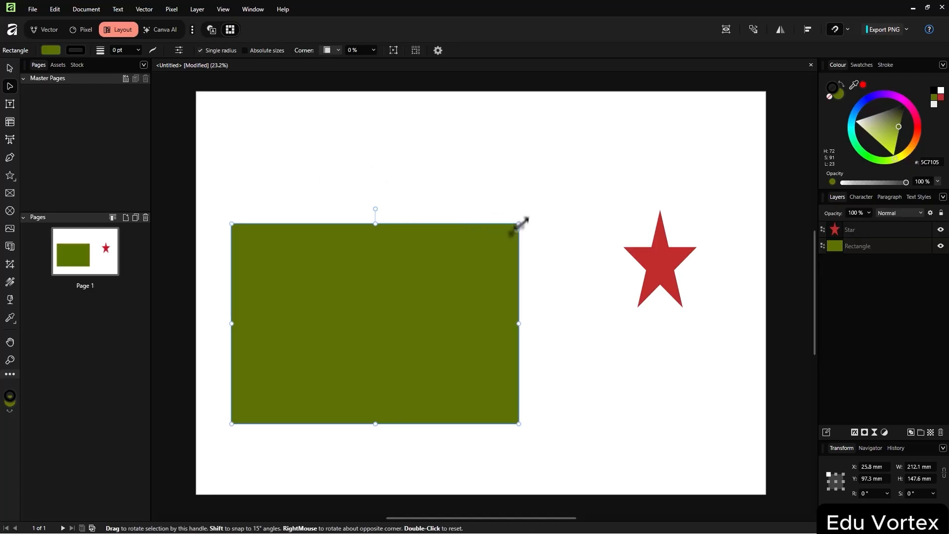
left_click(643, 264)
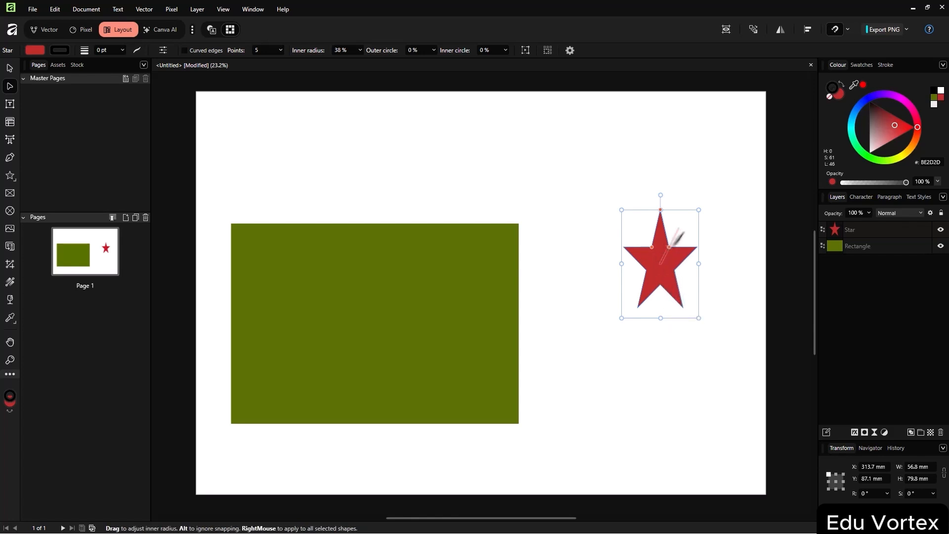
mouse_move(669, 247)
left_mouse_down()
mouse_move(678, 232)
mouse_move(669, 247)
left_mouse_up()
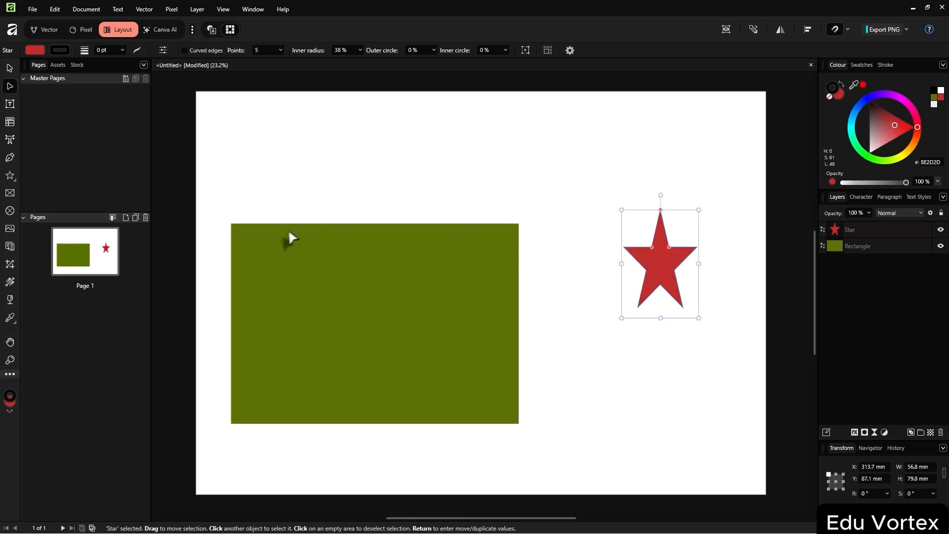
key("ctrl+z")
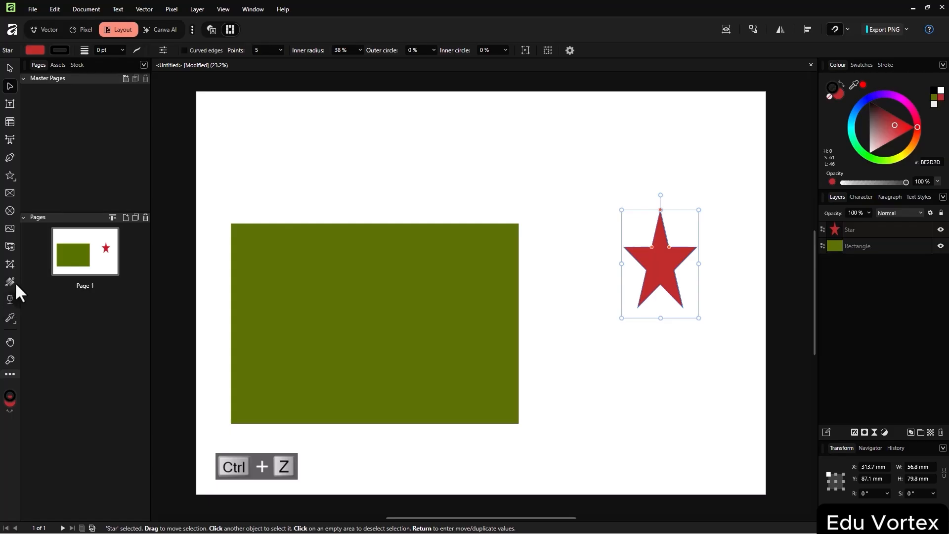
Select both the rectangle and the star and delete them
left_click_drag(332, 169, 656, 447)
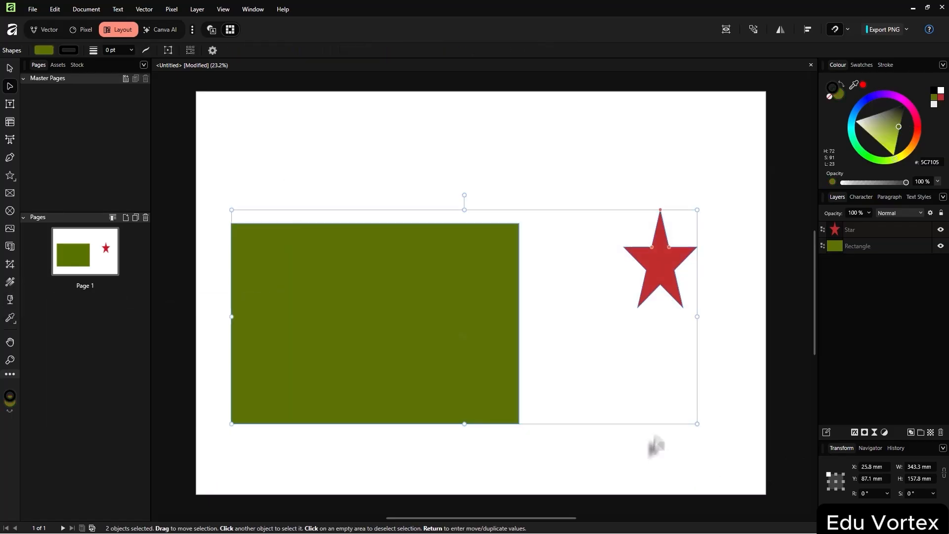
key("Delete")
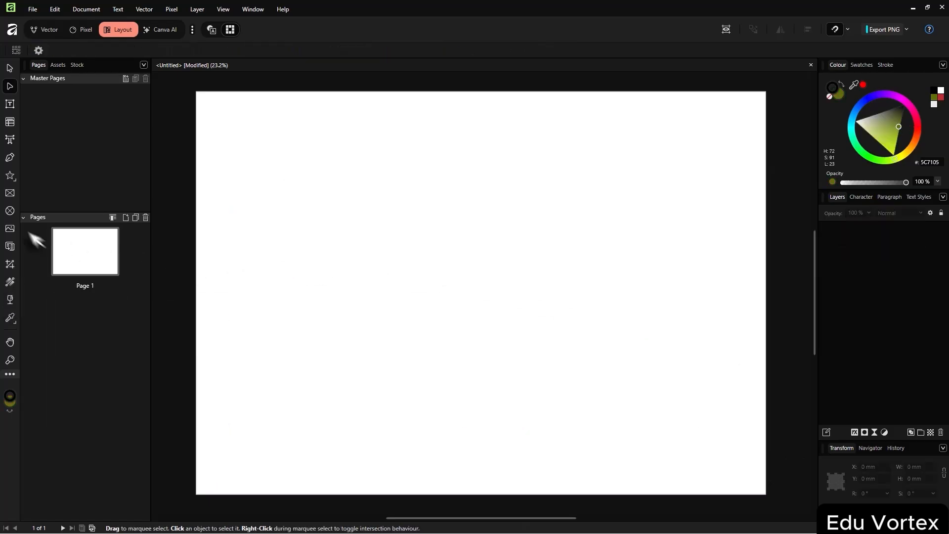
Draw a closed six-node polygon about 171 mm wide and 156 mm high with the Pen tool
left_click(10, 157)
left_click(391, 191)
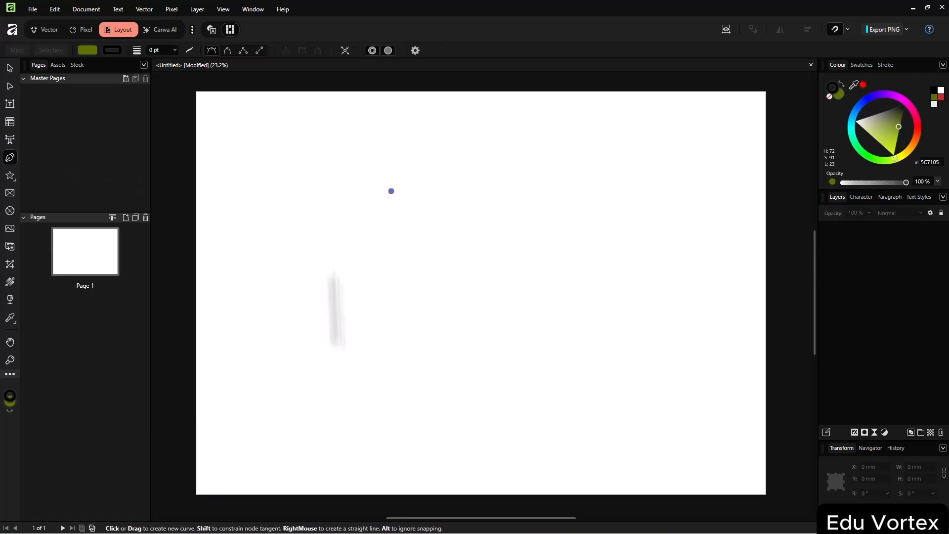
left_click(471, 360)
left_click(558, 328)
left_click(624, 227)
left_click(557, 148)
left_click(433, 165)
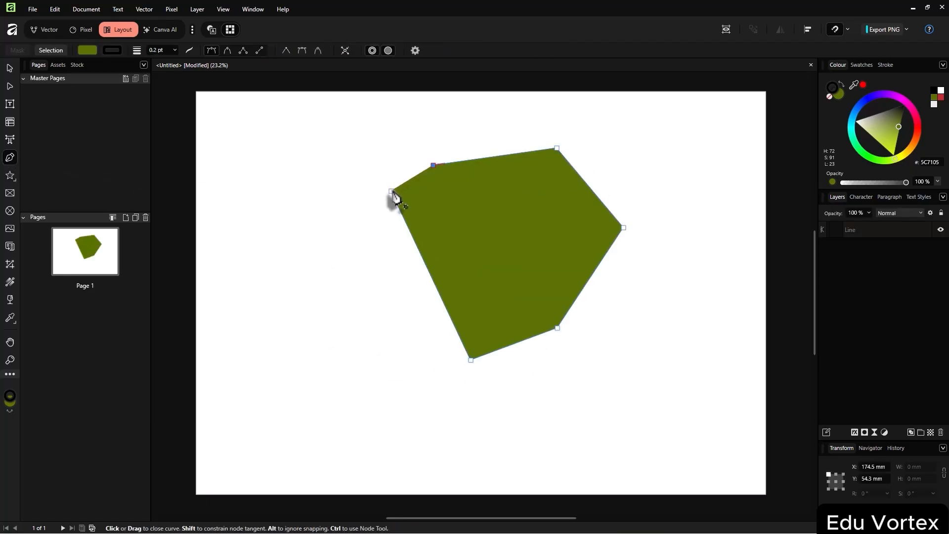
left_click(392, 191)
Move the polygon down to about Y 77 mm and reshape it by shifting its upper-left node up and to the right
left_click(10, 69)
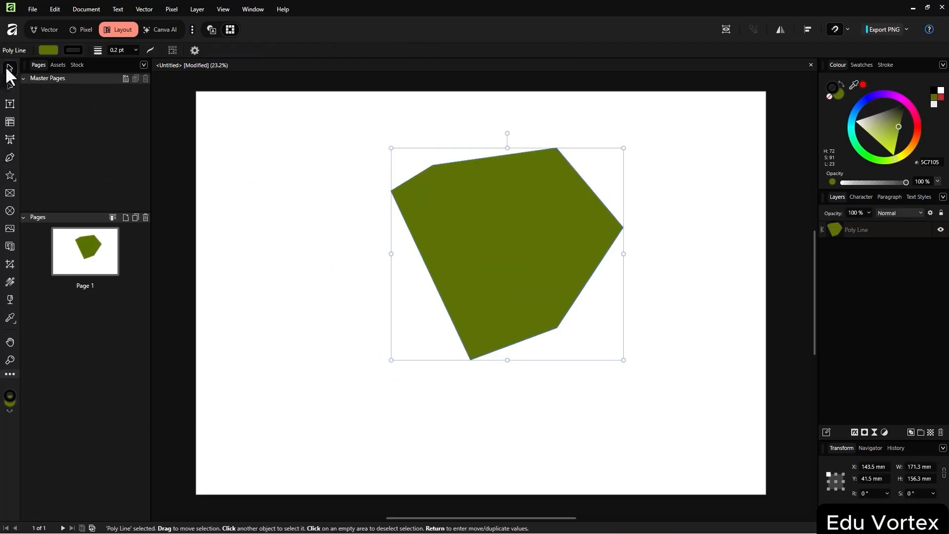
left_click_drag(608, 247, 569, 286)
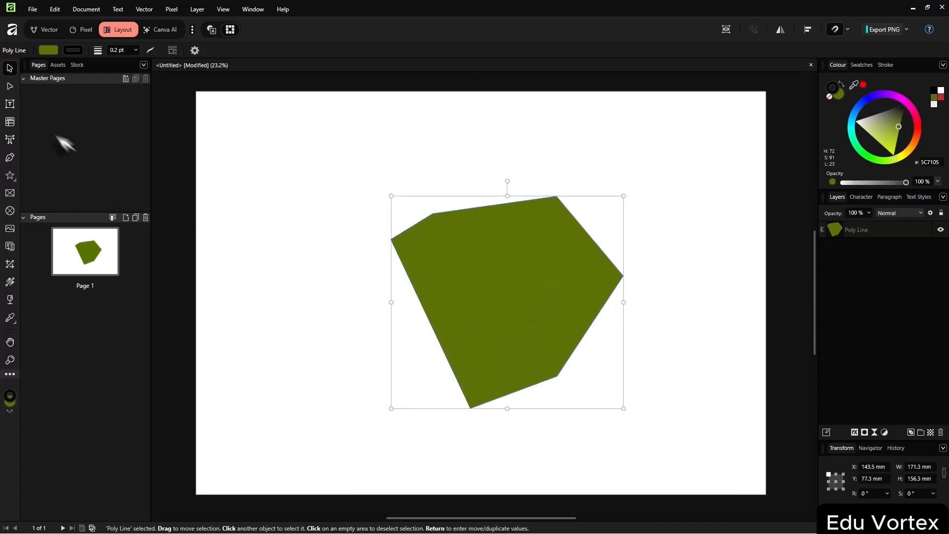
left_click(10, 87)
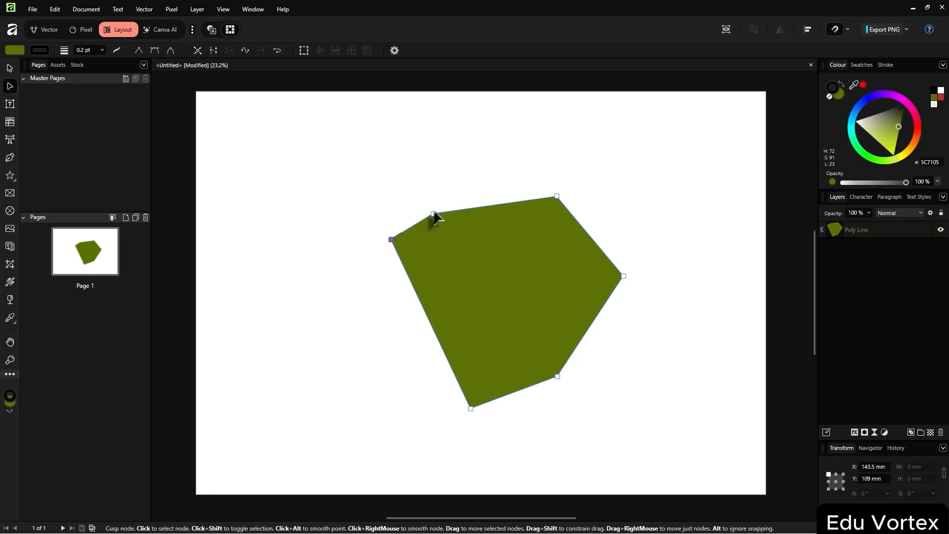
left_click_drag(434, 213, 459, 198)
Delete the polygon from the page
left_click_drag(508, 324, 557, 313)
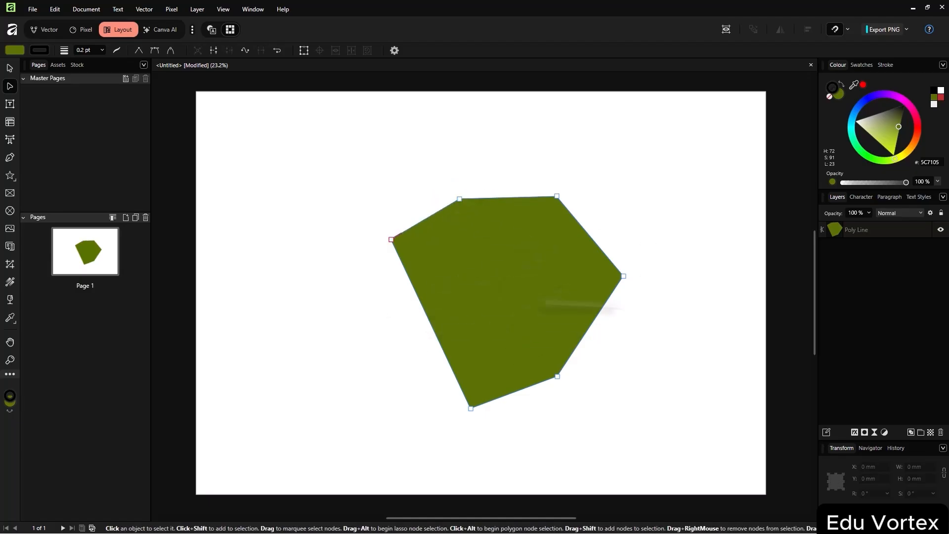
key("Delete")
Create a text frame about 168 mm wide and 203 mm high on the left half of the page and enter "jknfjsdhbf"
left_click(10, 102)
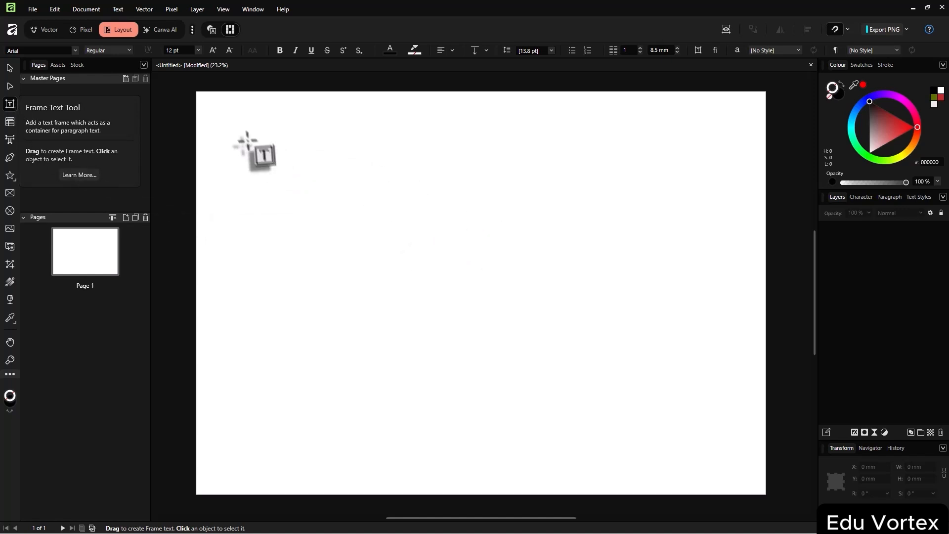
left_click_drag(248, 140, 474, 416)
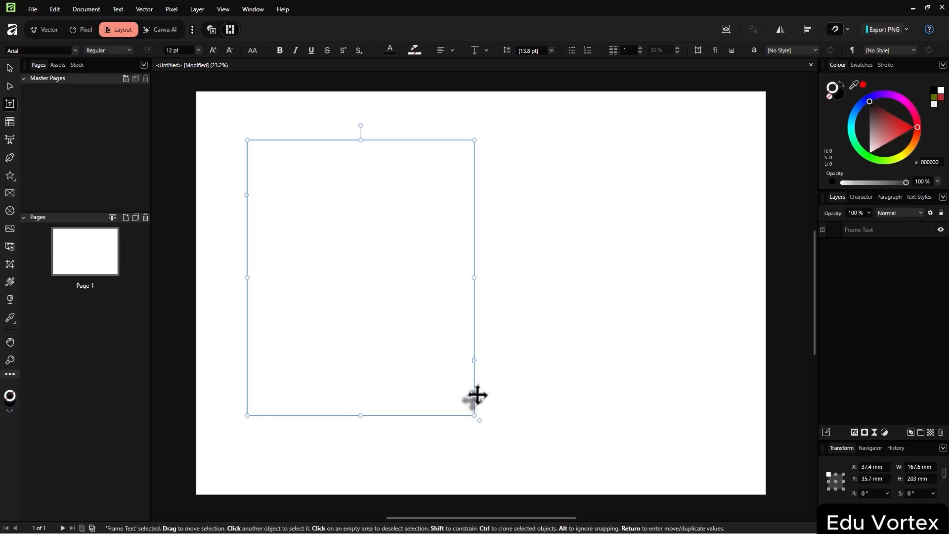
type("jknfjsdhbf")
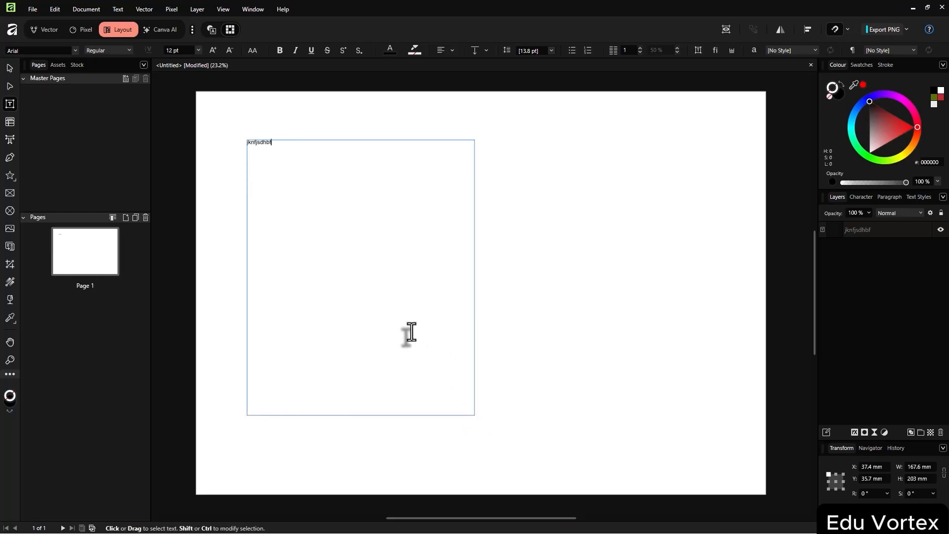
key("Escape")
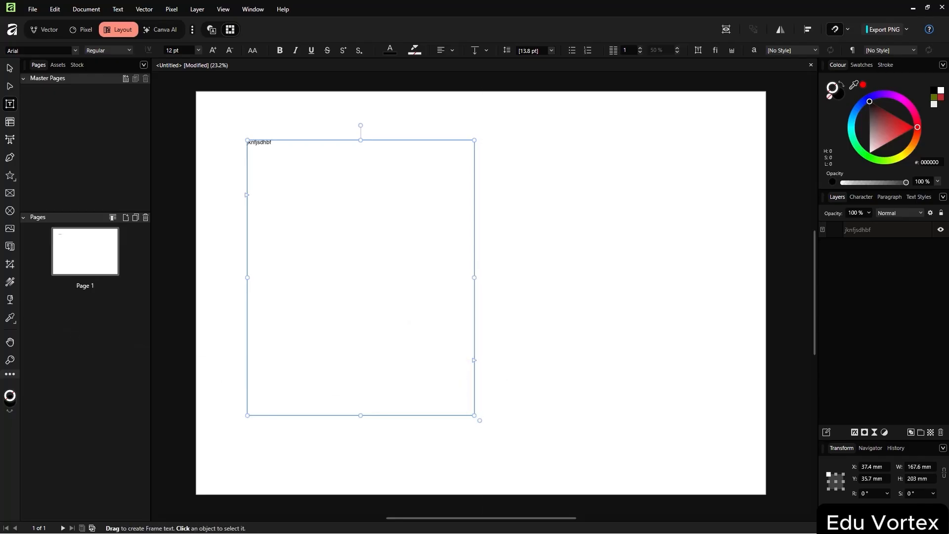
Try drawing a second, separate text frame about 167 by 142 mm beside the first one, and undo it
left_click_drag(520, 223, 746, 415)
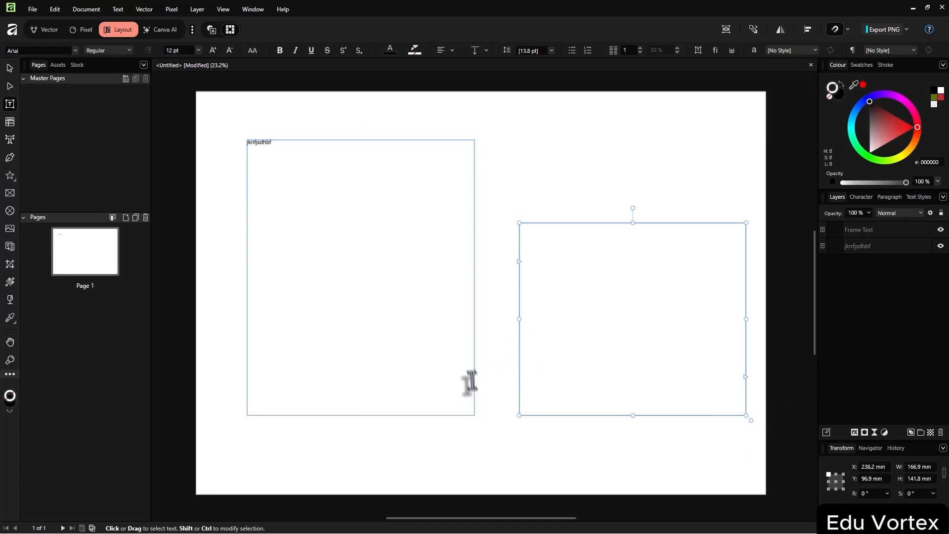
key("ctrl+z")
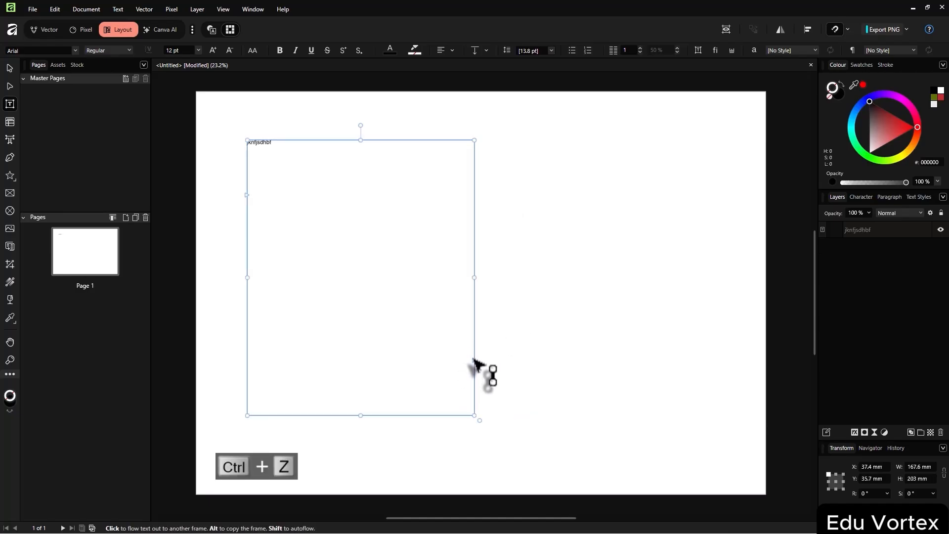
Flow the first text frame out into a new linked frame about 116 mm wide and 153 mm high beside it
left_click(475, 364)
left_click_drag(532, 229, 689, 437)
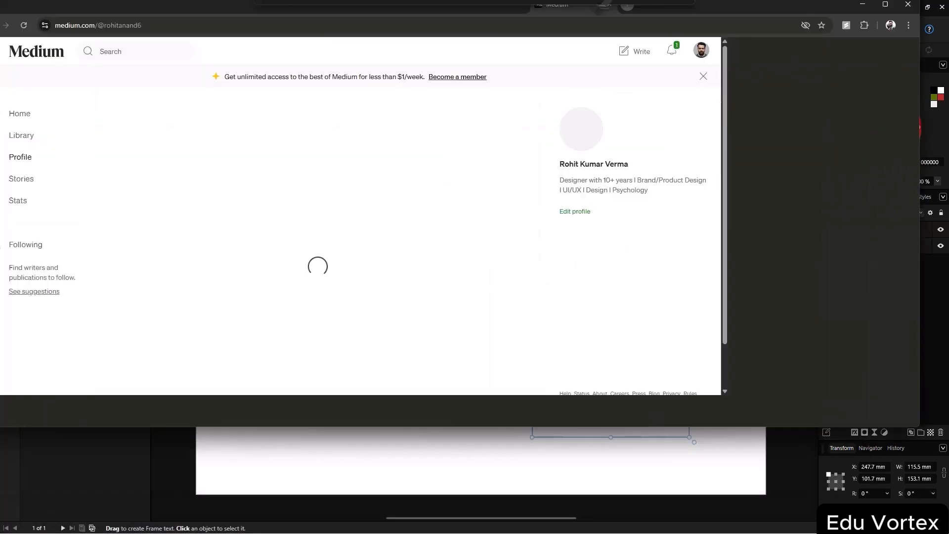
Open the article "Nielsen's 10 Usability Heuristics: The UX Rules Every Designer Should Know" from the Medium profile's story list
scroll(384, 286, "down", 6)
scroll(382, 279, "up", 6)
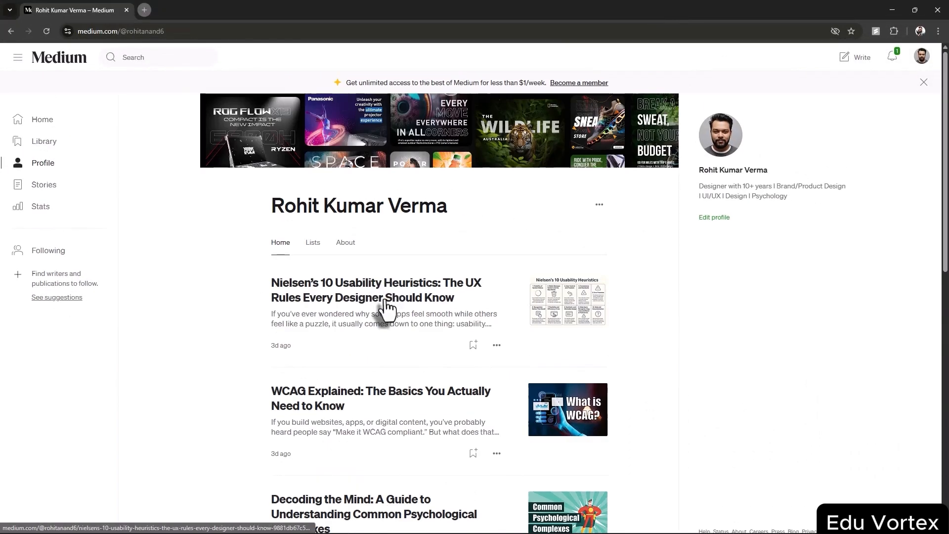
left_click(388, 312)
scroll(561, 236, "down", 17)
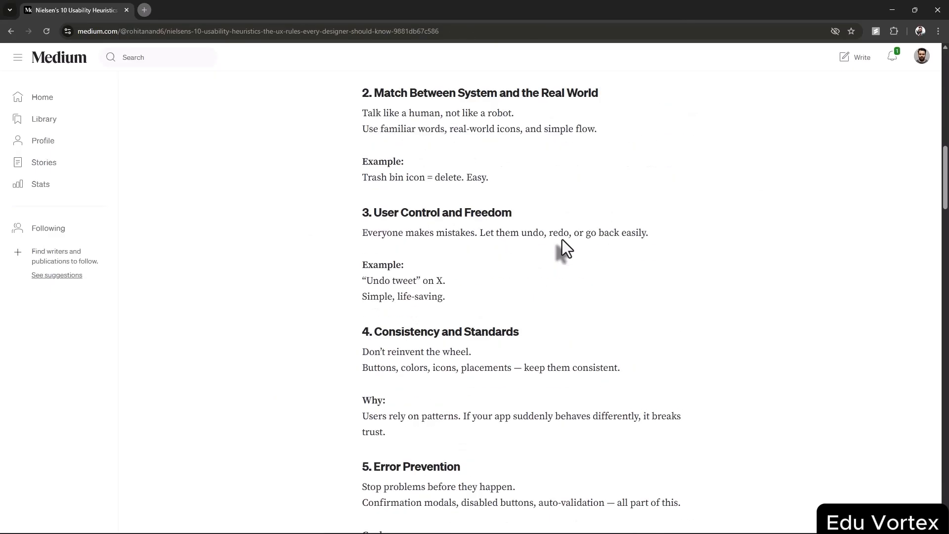
scroll(562, 239, "up", 15)
scroll(368, 407, "down", 2)
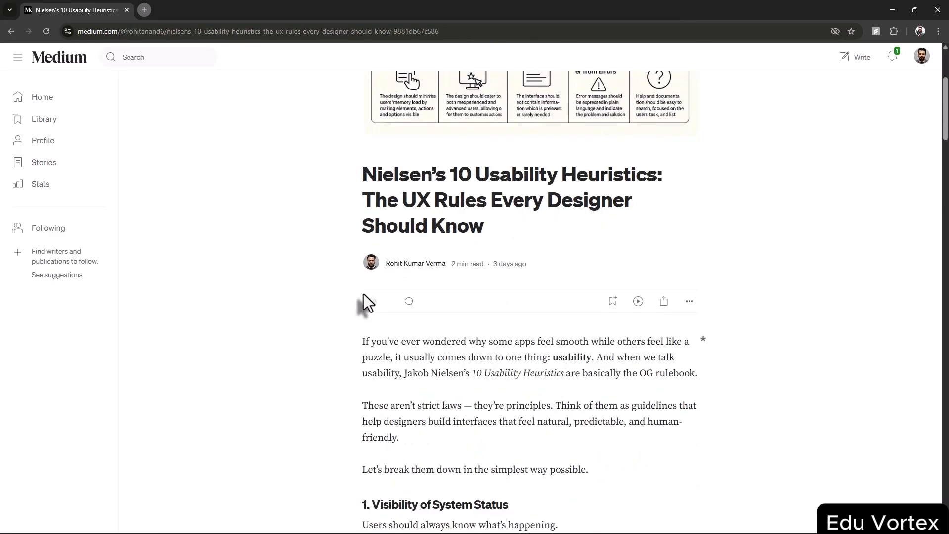
Copy the article's body text, starting from the paragraph "If you've ever wondered why some apps feel smooth"
left_click_drag(360, 340, 648, 417)
scroll(642, 410, "up", 3)
left_click(384, 152)
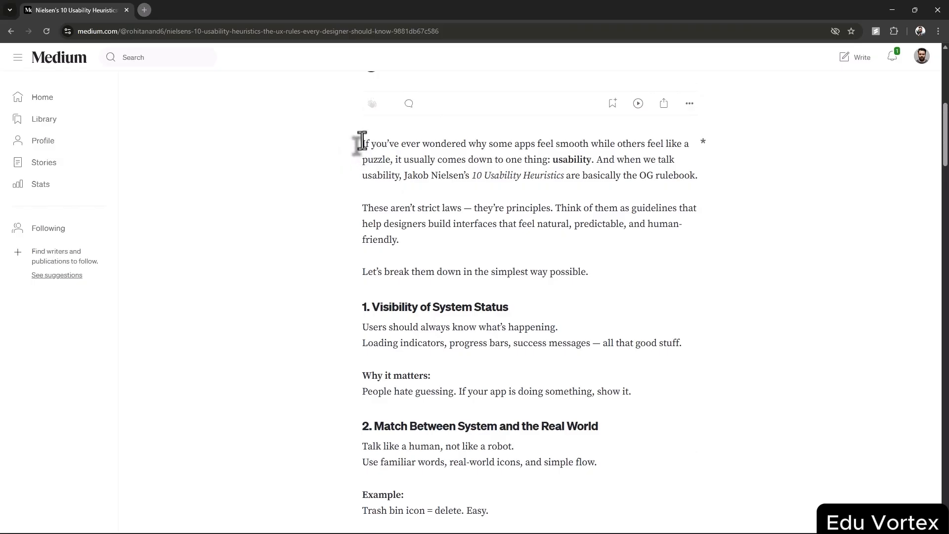
left_click_drag(363, 143, 700, 230)
scroll(643, 346, "up", 6)
key("ctrl+c")
Switch back to Affinity and replace the placeholder text in the linked frames with the copied article text
left_click(893, 10)
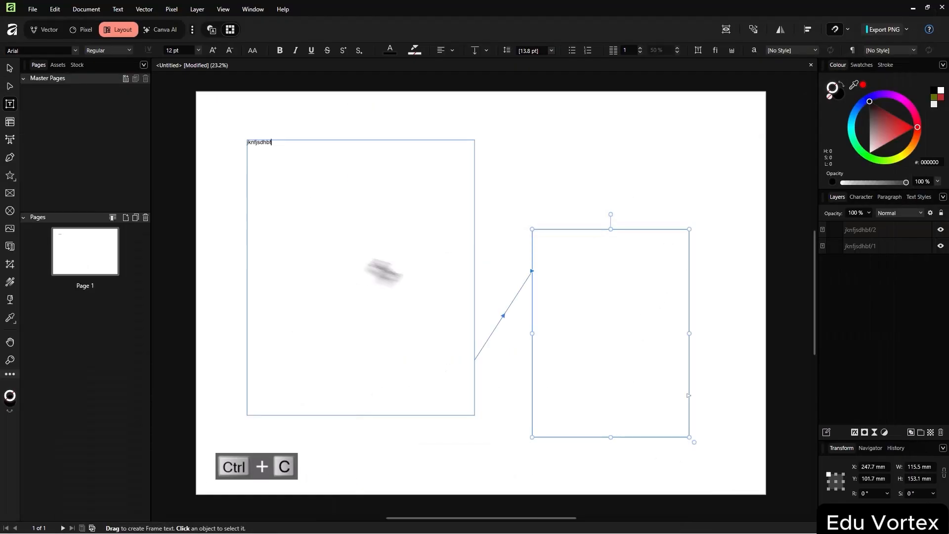
key("ctrl+a")
key("ctrl+v")
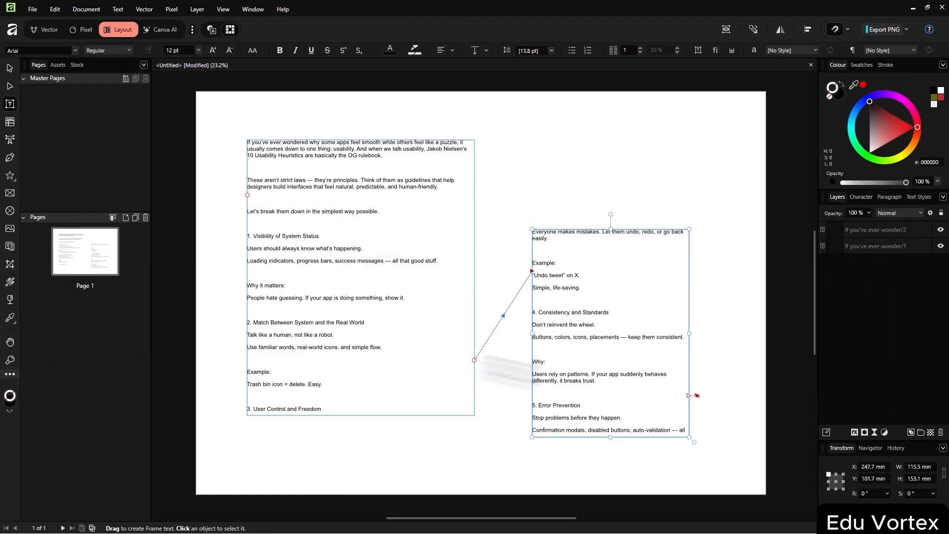
Extend the first text frame downward to a height of about 245 mm
left_click(13, 69)
left_click(334, 420)
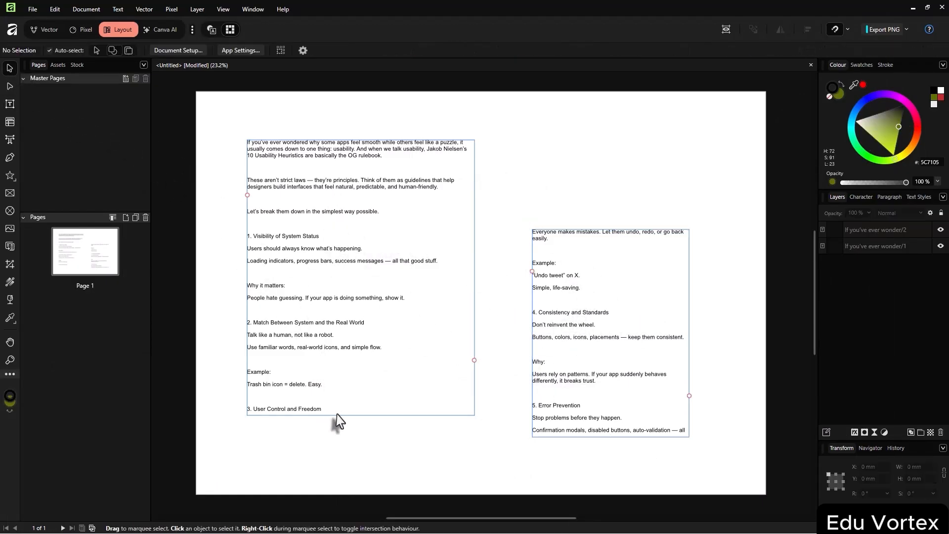
left_click(10, 87)
left_click(371, 183)
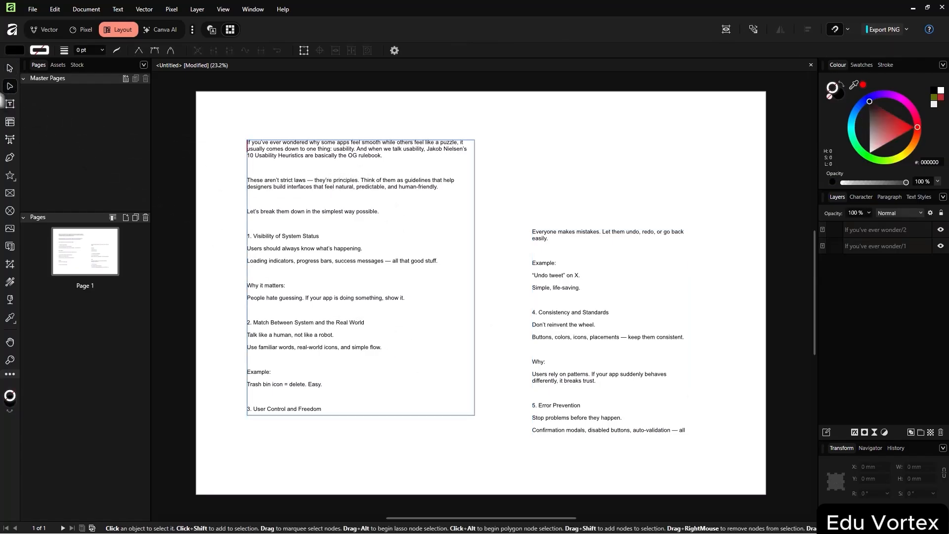
left_click(9, 72)
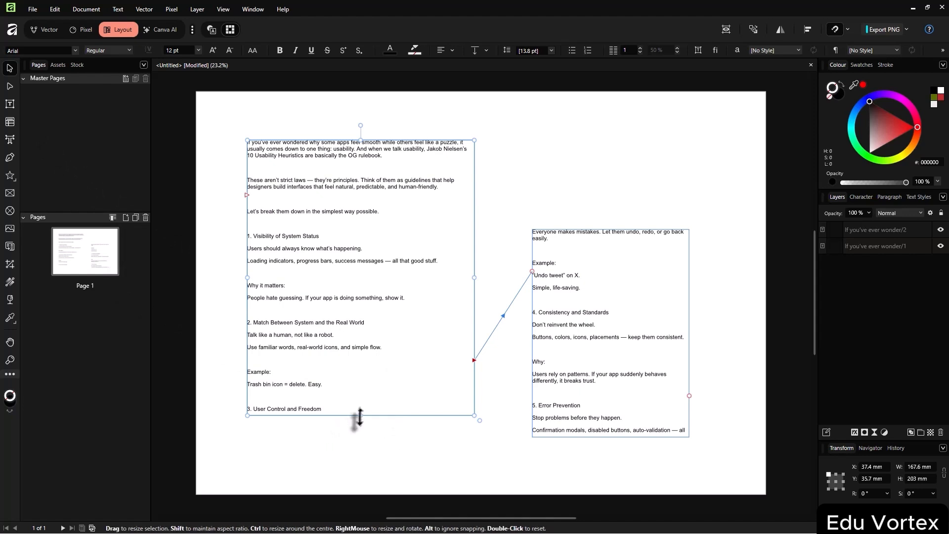
left_click_drag(360, 418, 361, 474)
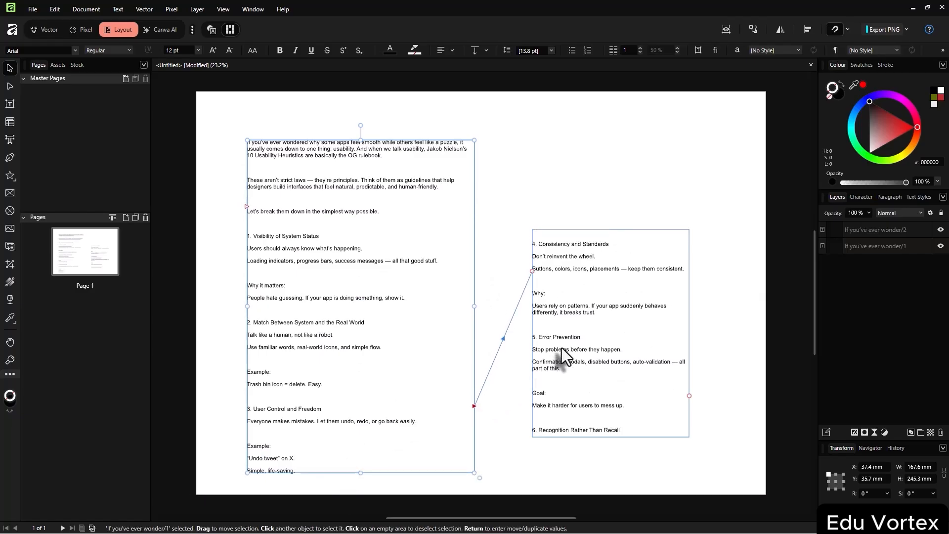
Delete both linked text frames from the page
left_click(10, 109)
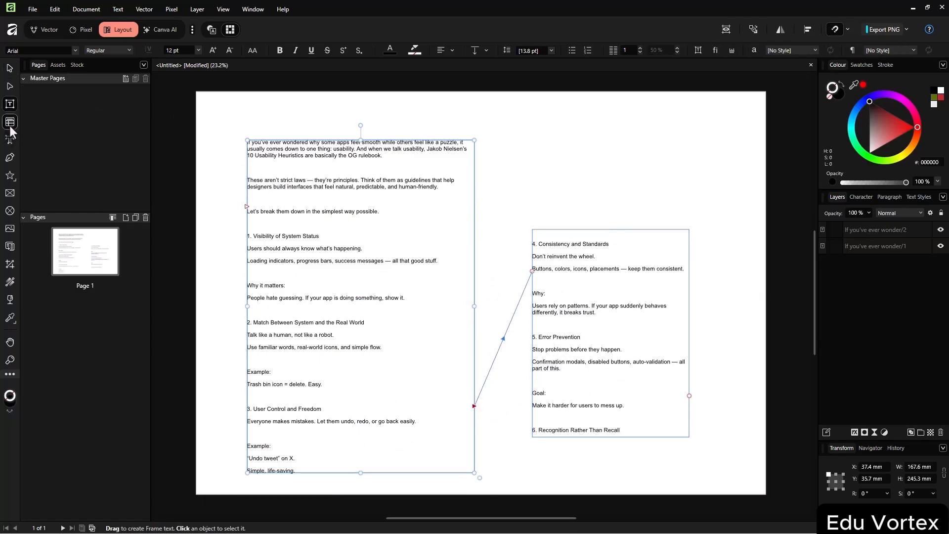
left_click(11, 126)
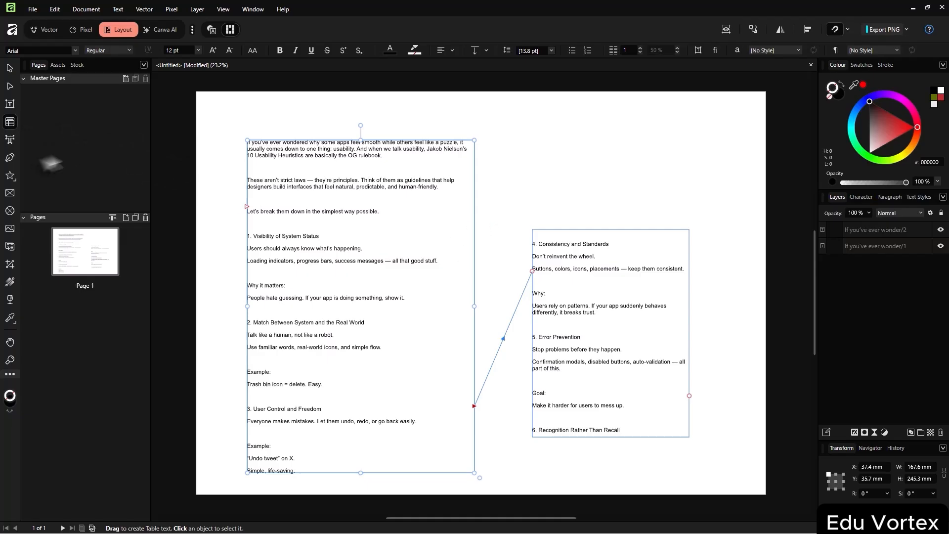
key("Delete")
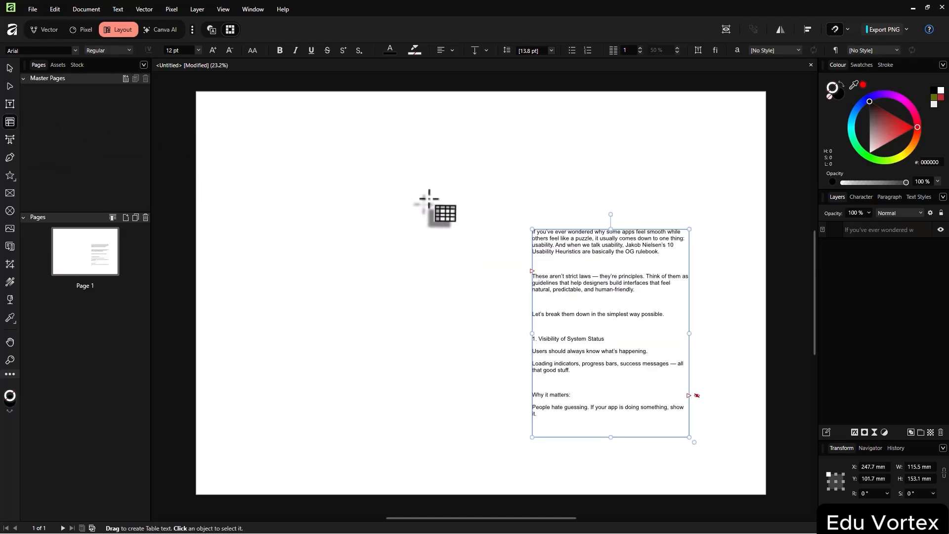
key("Delete")
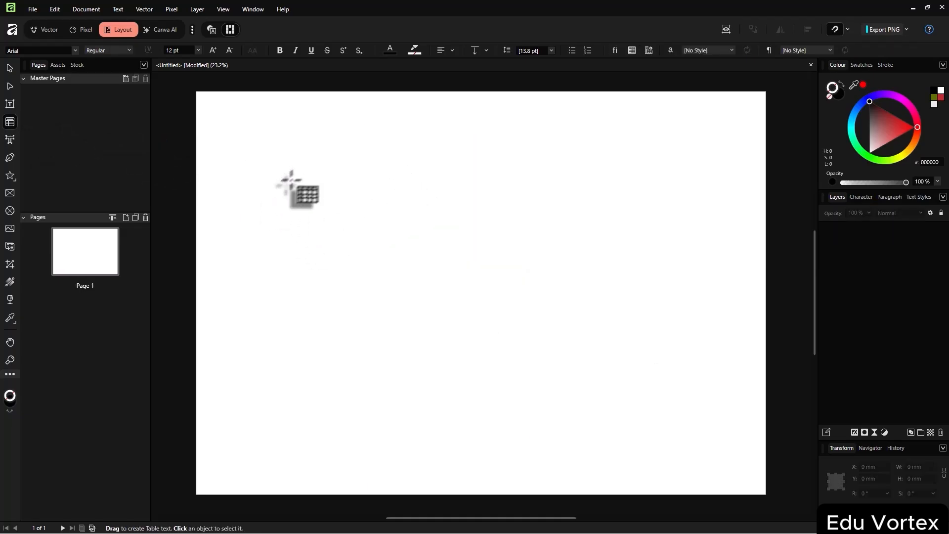
Draw a table about 321 mm wide and 214 mm high on the empty page
right_click(13, 122)
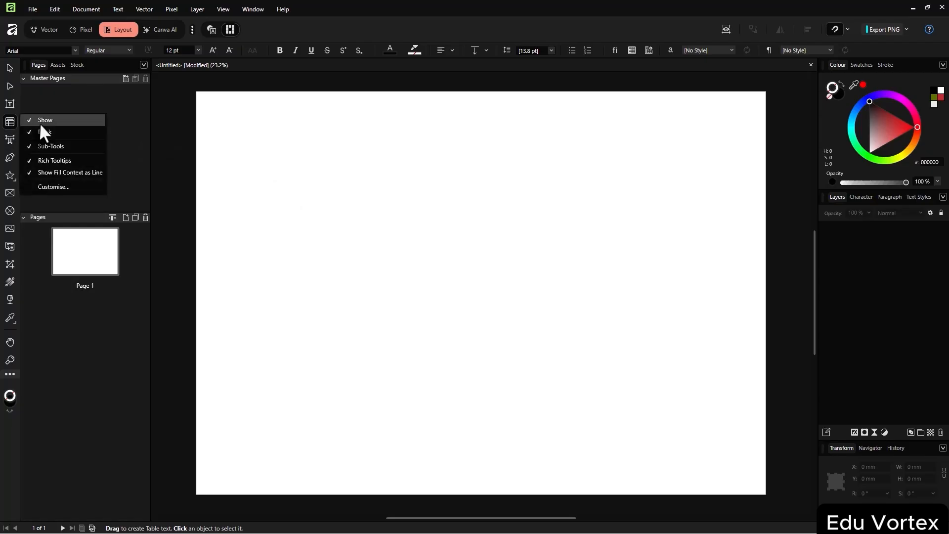
left_click(9, 126)
left_click_drag(301, 179, 737, 467)
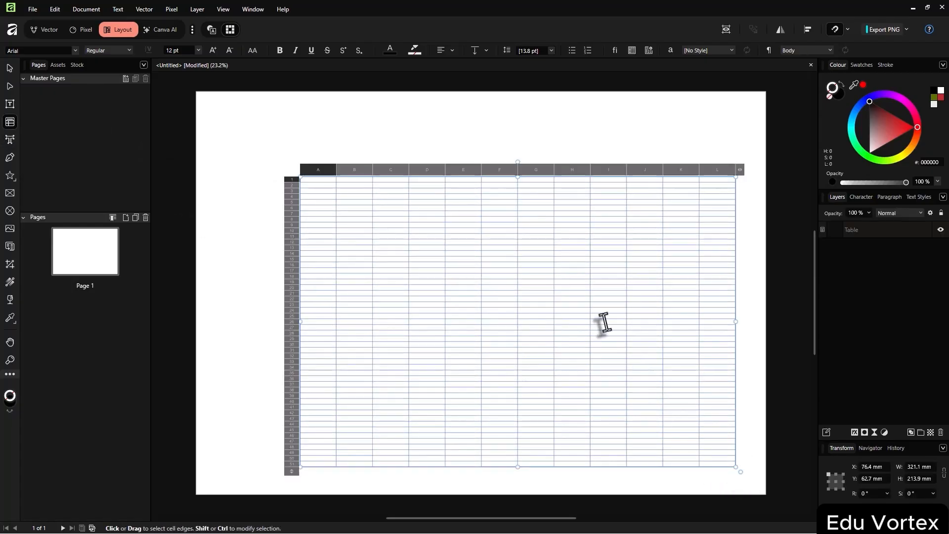
Delete all table rows from row 19 down to the last one
left_click(293, 283)
key("shift+Down")
key("shift+Down")
key("shift+Down")
key("shift+Down")
key("shift+Down")
key("shift+Down")
key("shift+Down")
key("shift+Down")
key("shift+Down")
key("shift+Down")
key("shift+Down")
key("shift+Down")
key("shift+Down")
key("shift+Down")
key("shift+Down")
key("shift+Down")
key("shift+Down")
key("shift+Down")
key("shift+Down")
key("shift+Down")
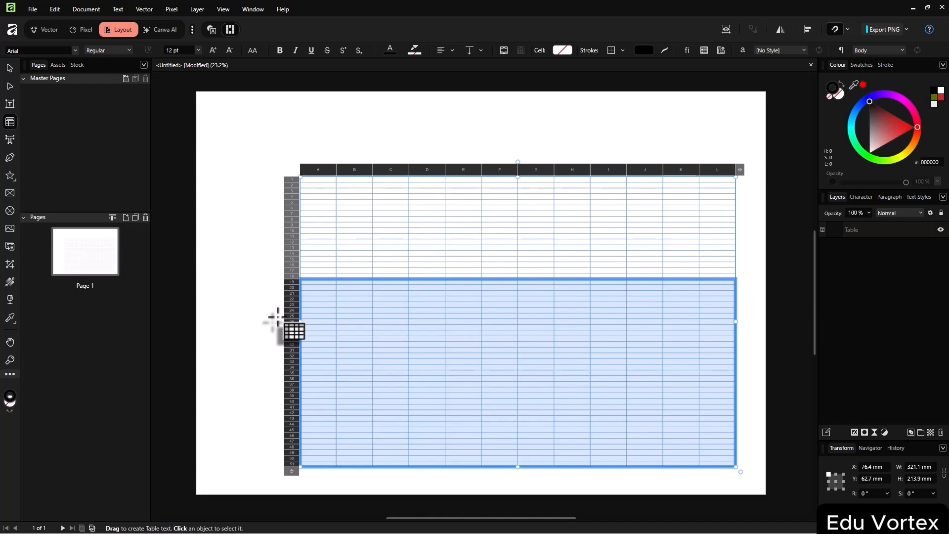
left_click(293, 302)
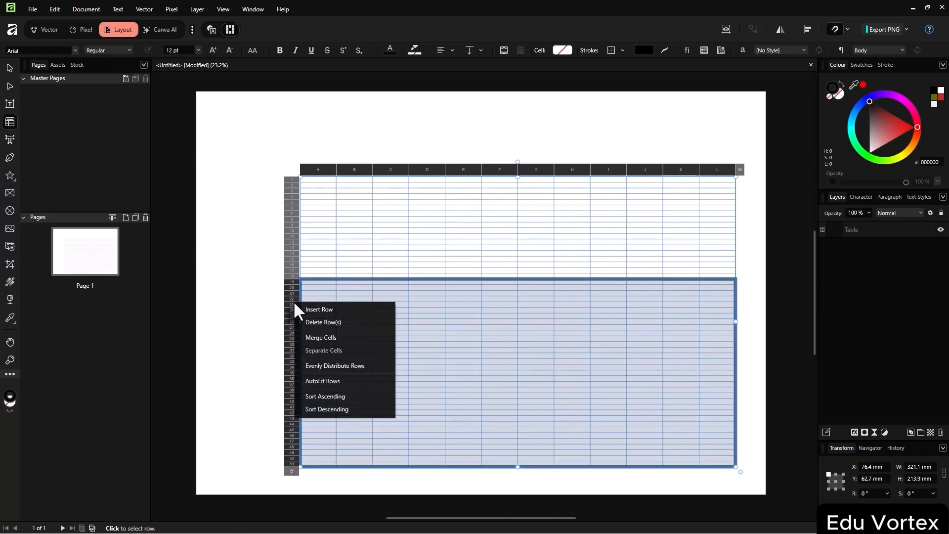
left_click(326, 322)
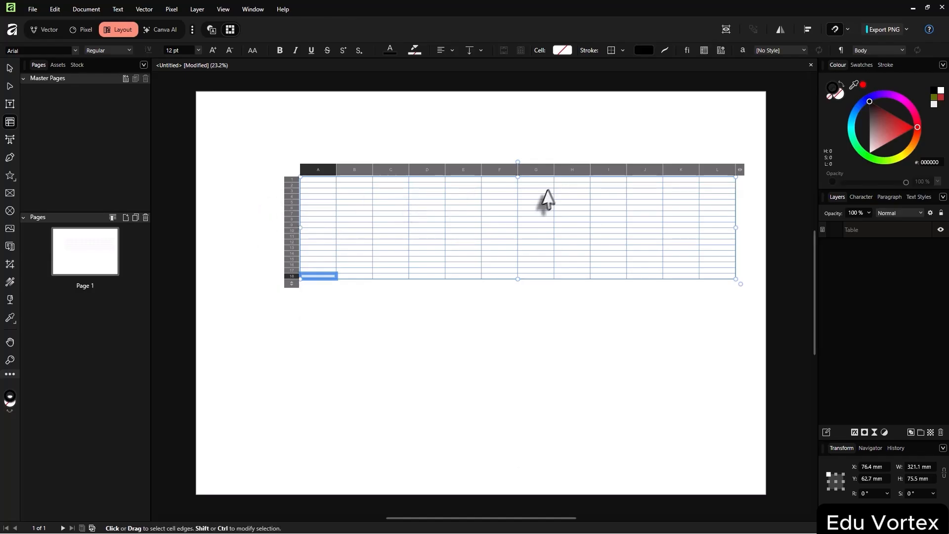
Delete columns F through L from the table
left_click(710, 170)
key("shift+Left")
key("shift+Left")
key("shift+Left")
key("shift+Left")
key("shift+Left")
key("shift+Left")
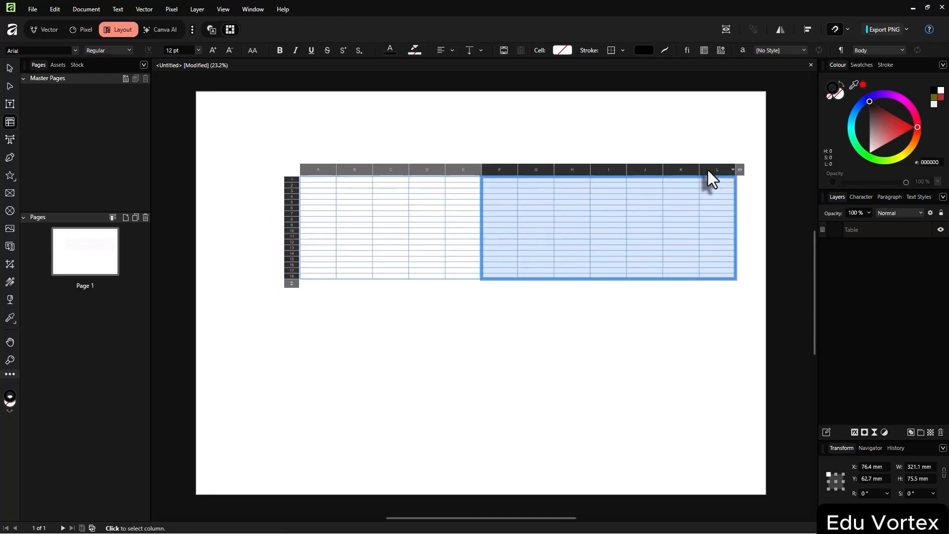
left_click_drag(708, 170, 536, 169)
right_click(537, 170)
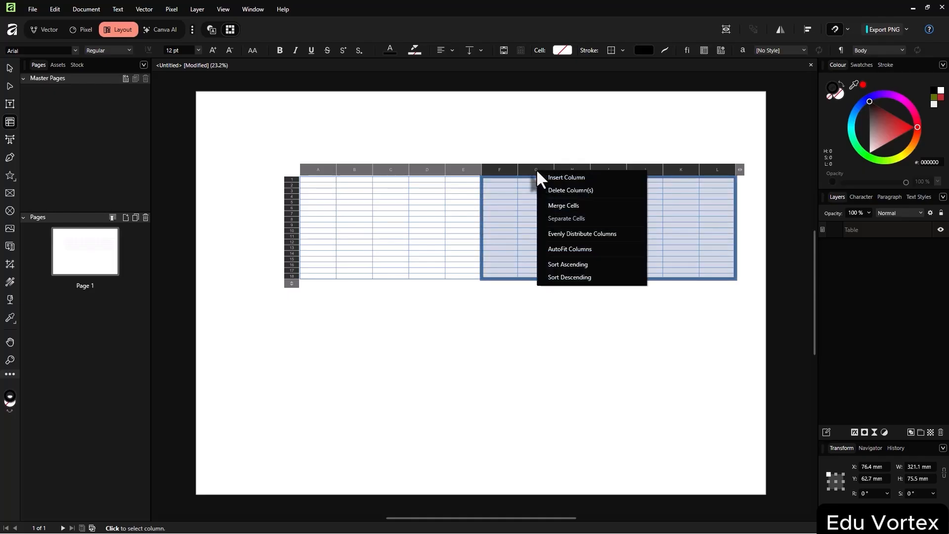
left_click(568, 189)
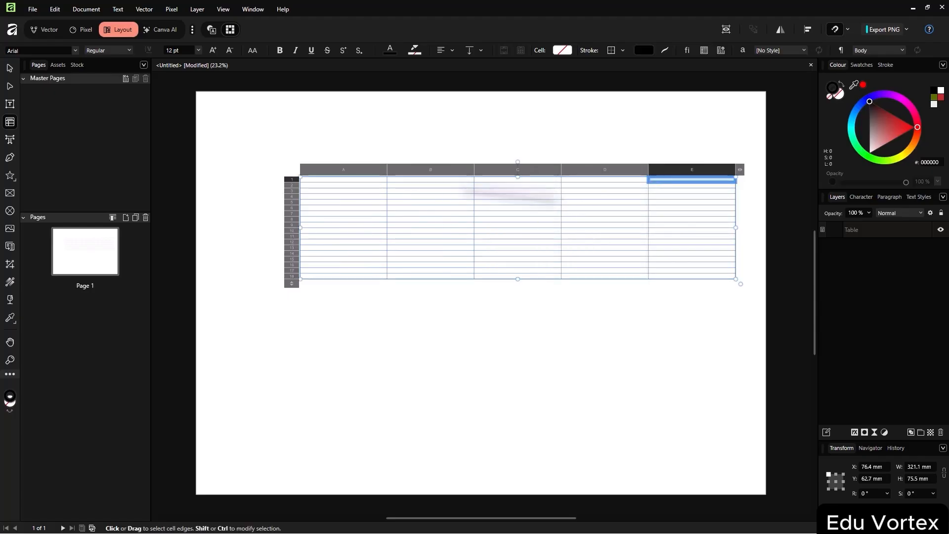
Stretch the table downward to a height of about 211 mm
left_click_drag(518, 278, 537, 468)
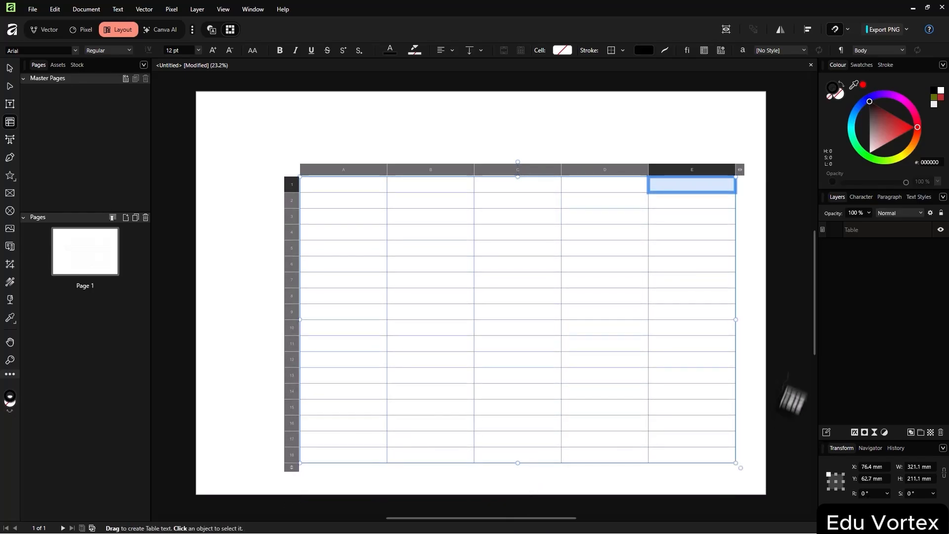
left_click(395, 226)
double_click(333, 229)
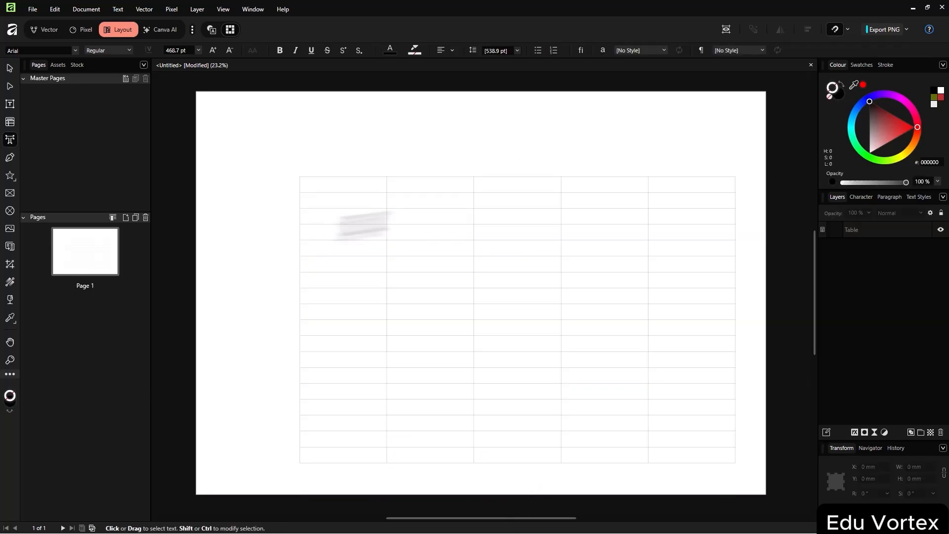
Select the table's layer and delete the table from the page
left_click(866, 236)
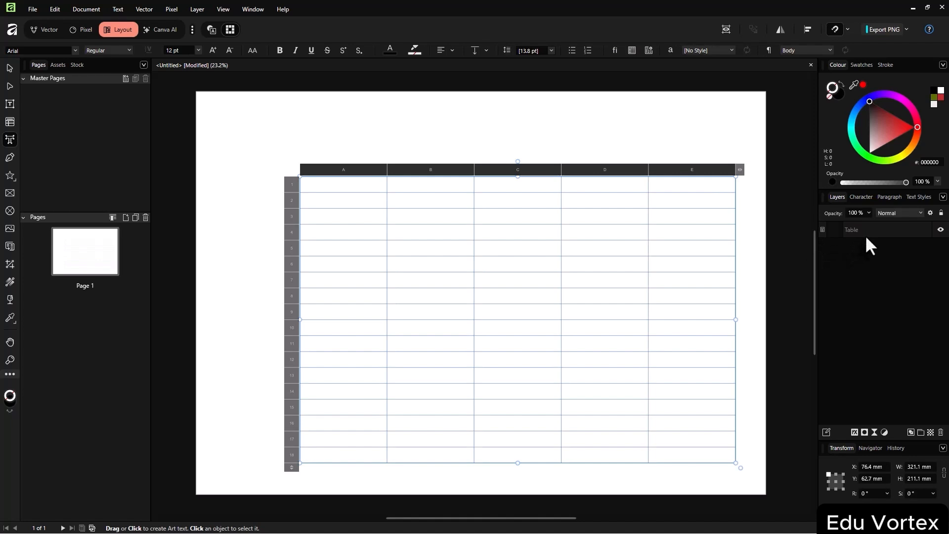
double_click(869, 233)
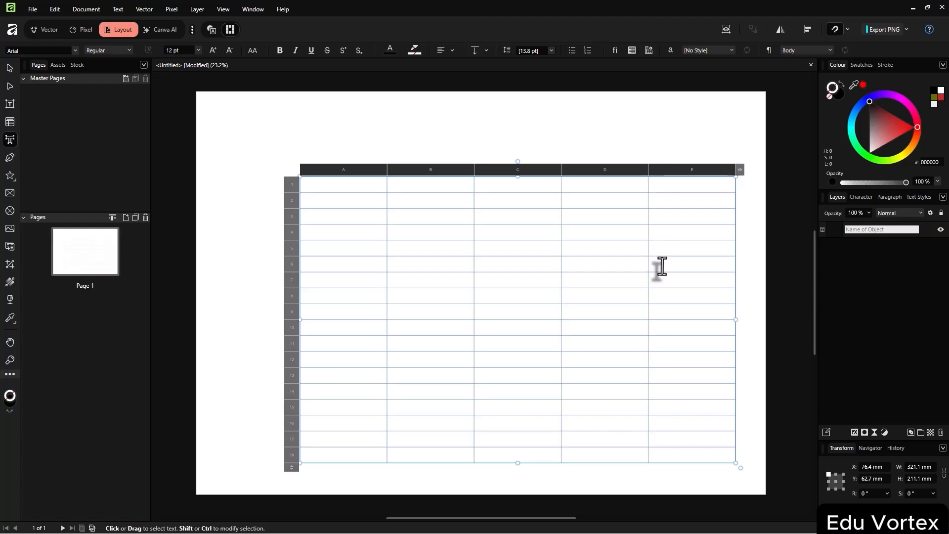
key("Escape")
key("Delete")
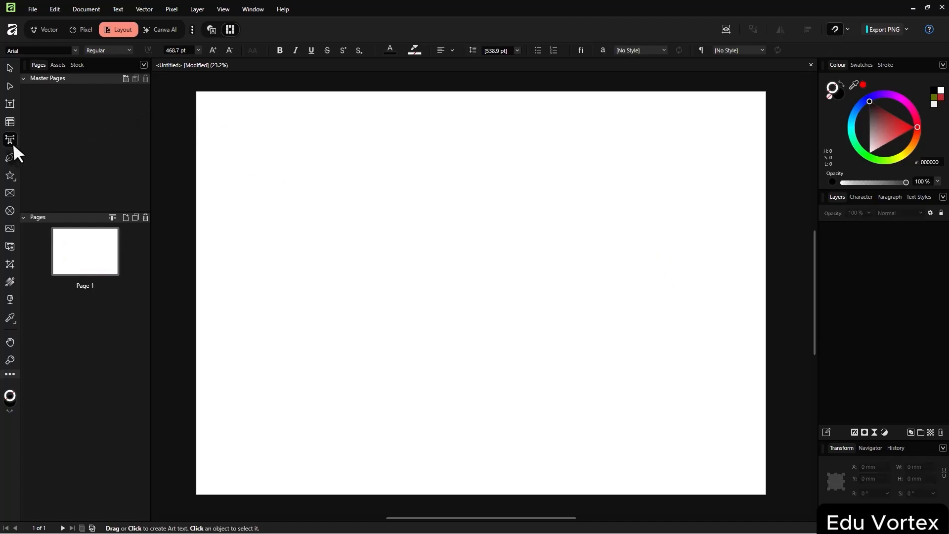
Create the artistic text "afs" across the page and scale it down to about 291 mm wide and 171 mm high
right_click(13, 144)
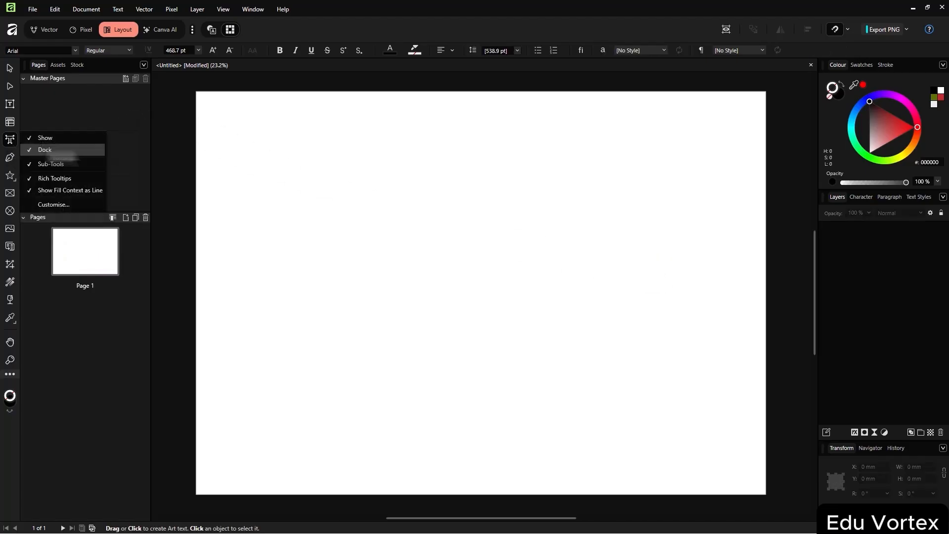
left_click(361, 153)
key("ctrl+z")
left_click_drag(261, 163, 568, 391)
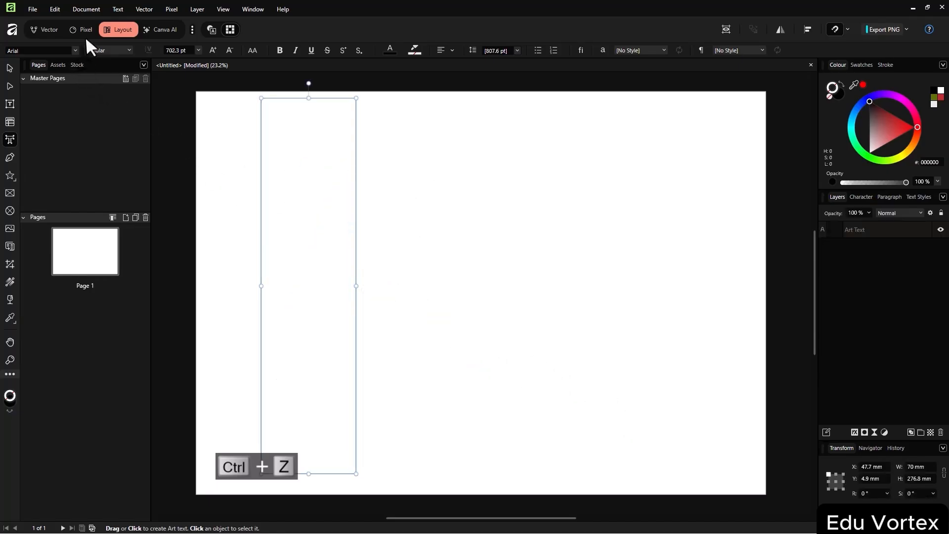
type("afs")
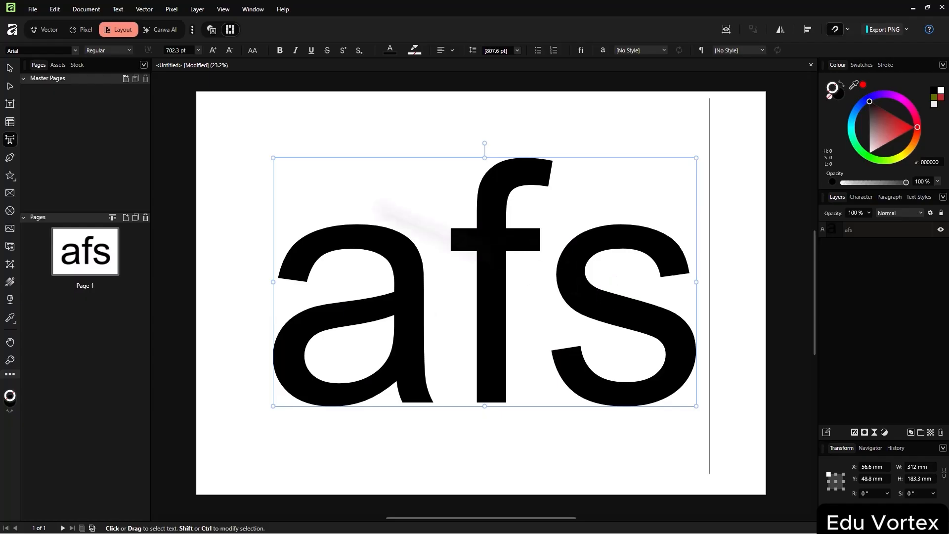
left_click(10, 67)
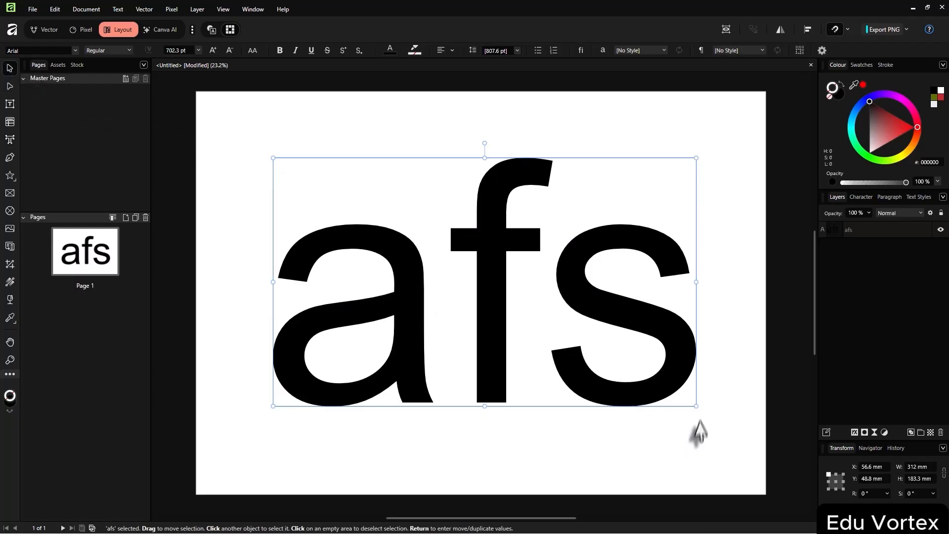
left_click_drag(697, 406, 648, 427)
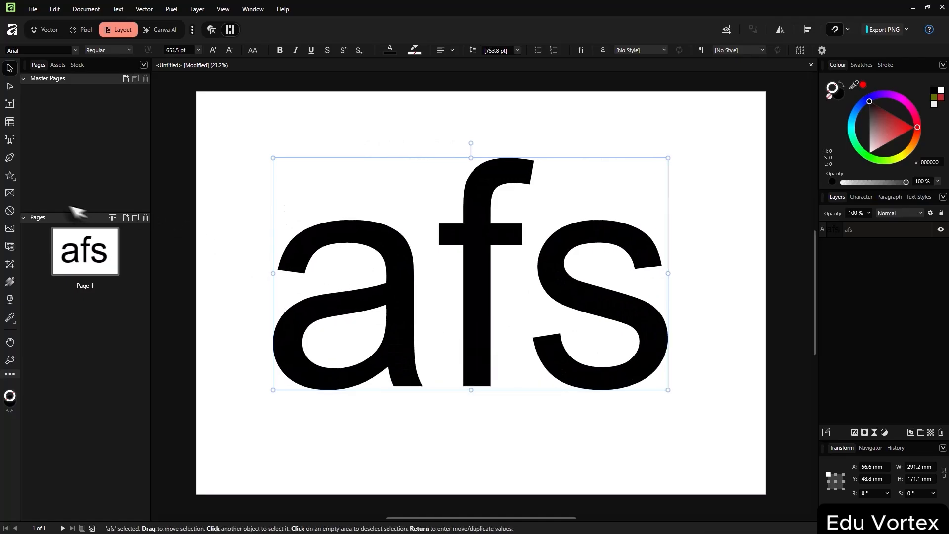
Try starting a Pen tool curve at the top of the letter "a", and undo it together with the artistic text
left_click(11, 159)
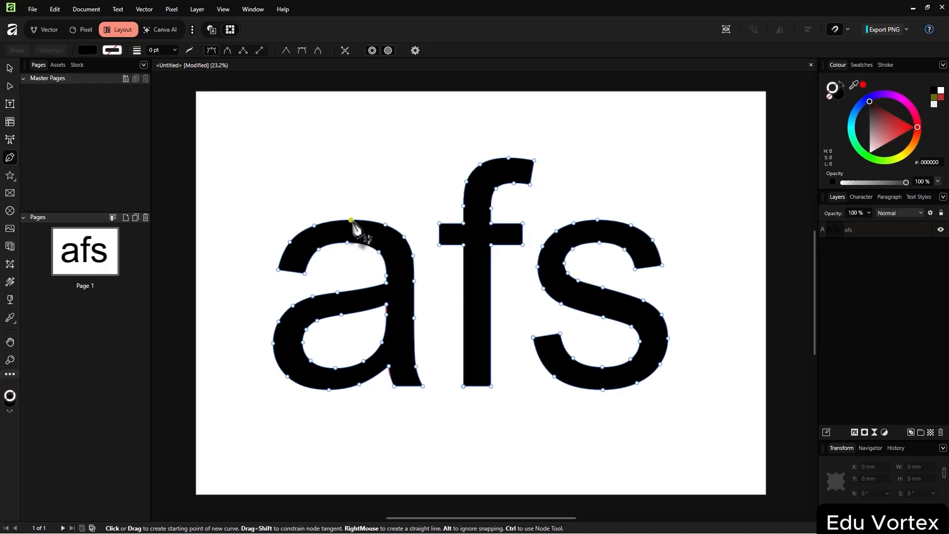
left_click_drag(351, 219, 354, 173)
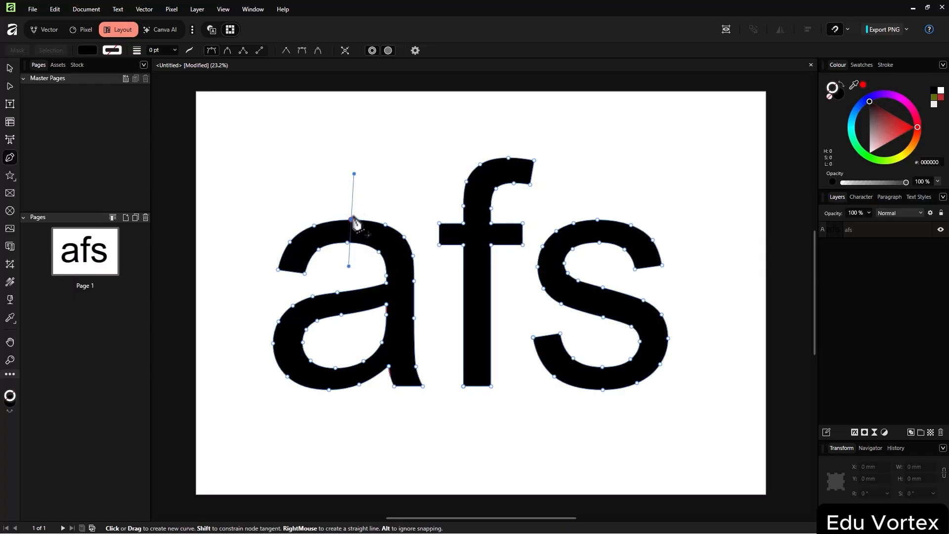
key("ctrl+z")
key("ctrl+z")
key("ctrl+z")
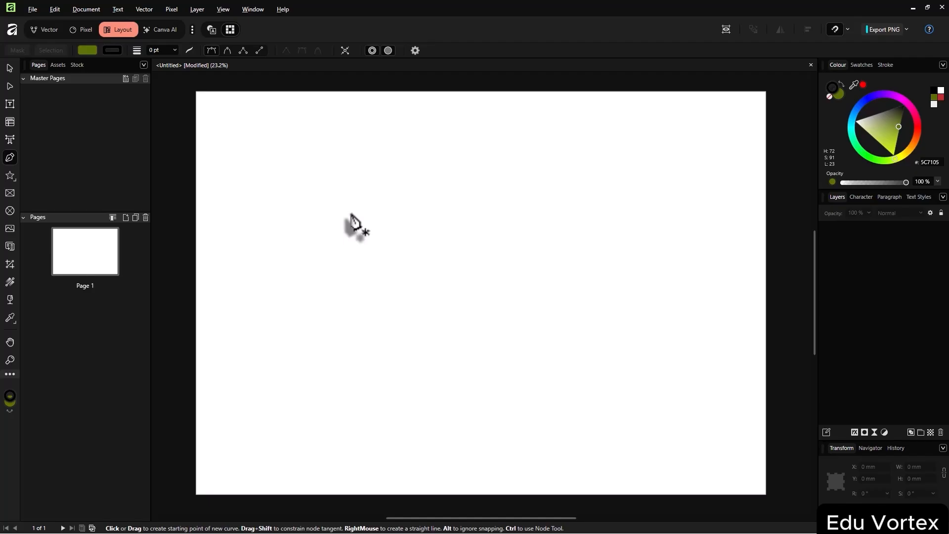
Draw a closed five-node Pen tool shape across the page, bending its closing segment into a curve, and delete it
left_click(295, 314)
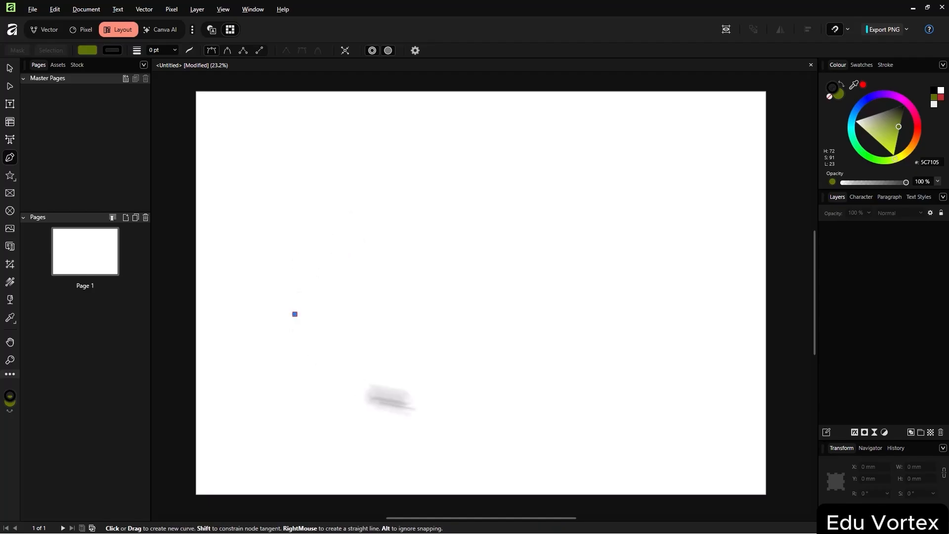
left_click(448, 385)
left_click(681, 235)
left_click(560, 169)
left_click(322, 184)
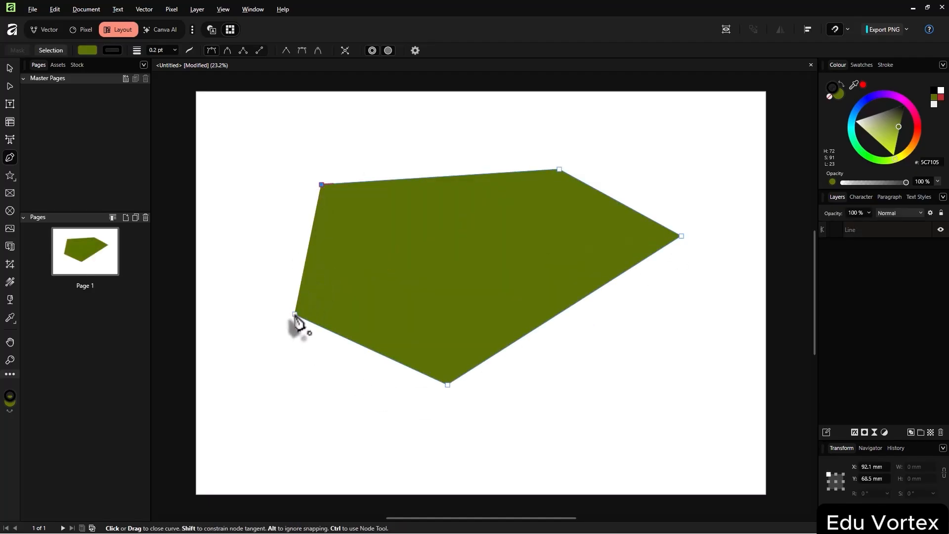
left_click_drag(296, 317, 337, 450)
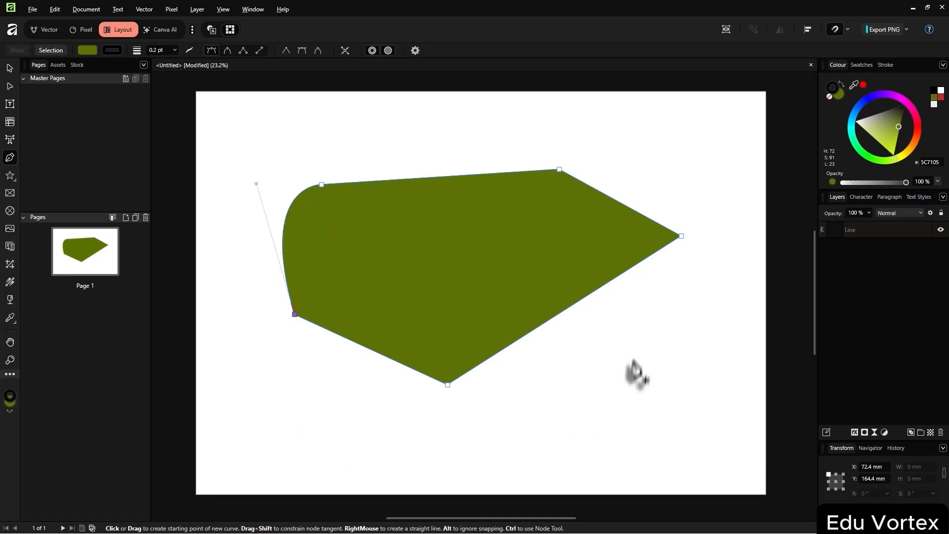
key("Delete")
key("Delete")
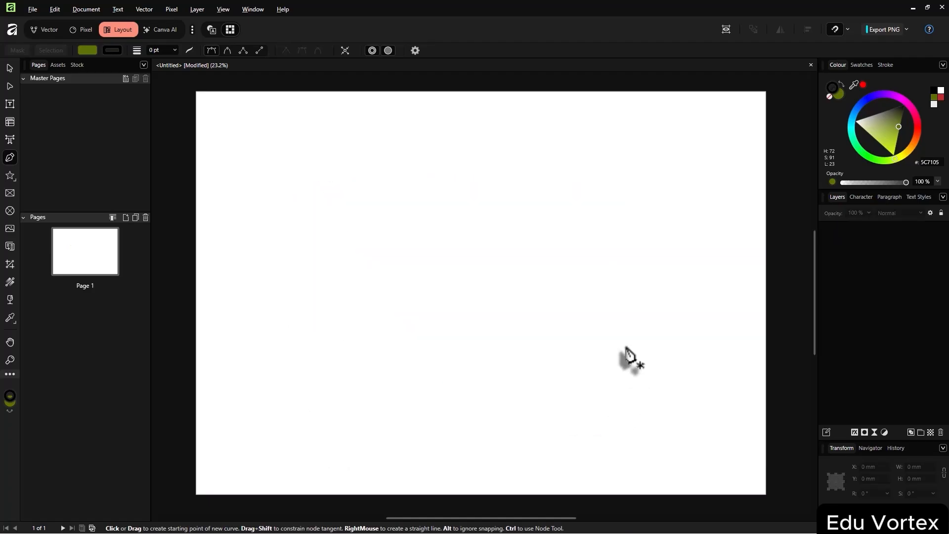
Draw a closed five-node Pen tool shape with two straight edges and smooth nodes along the others, and delete it
left_click(365, 183)
left_click(326, 332)
left_click_drag(594, 371, 599, 370)
left_click_drag(723, 278, 723, 274)
mouse_move(625, 196)
left_mouse_down()
mouse_move(604, 186)
mouse_move(403, 180)
mouse_move(353, 197)
left_mouse_up()
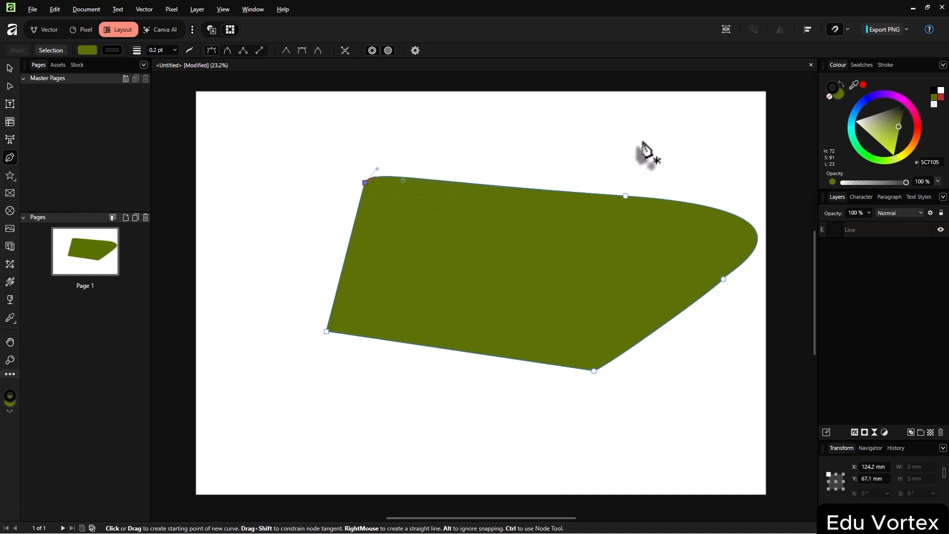
key("Delete")
key("Delete")
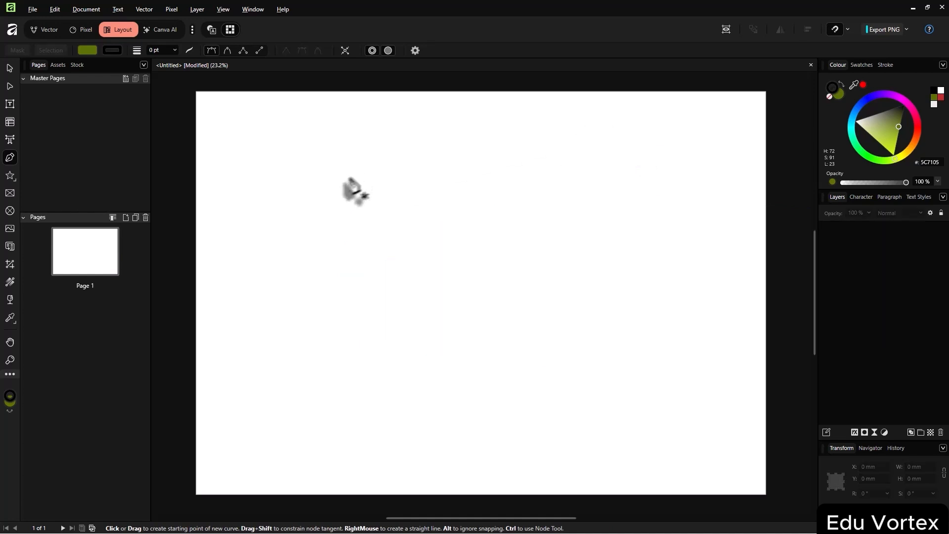
Draw a closed three-node Pen tool shape about 155 mm wide and high with two perpendicular straight edges and a curved third side
left_click(343, 178)
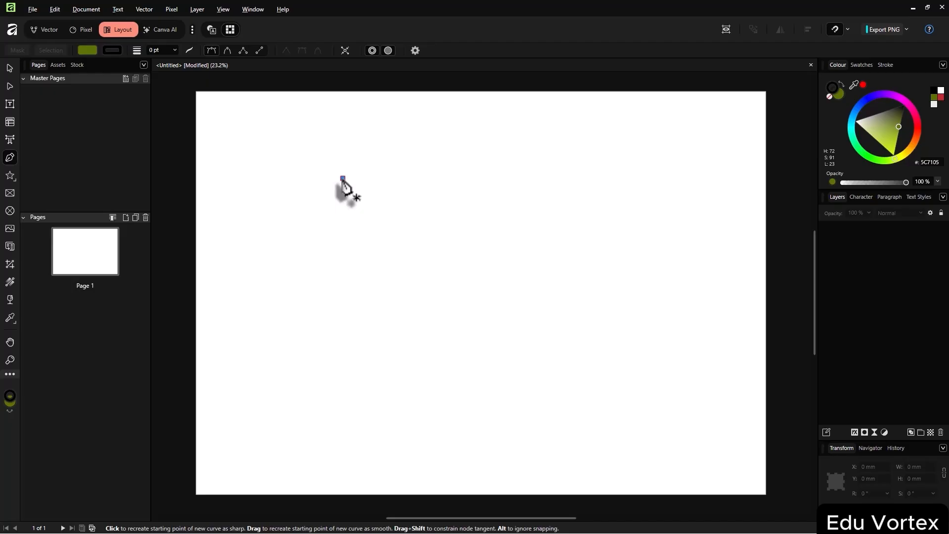
left_click(343, 382)
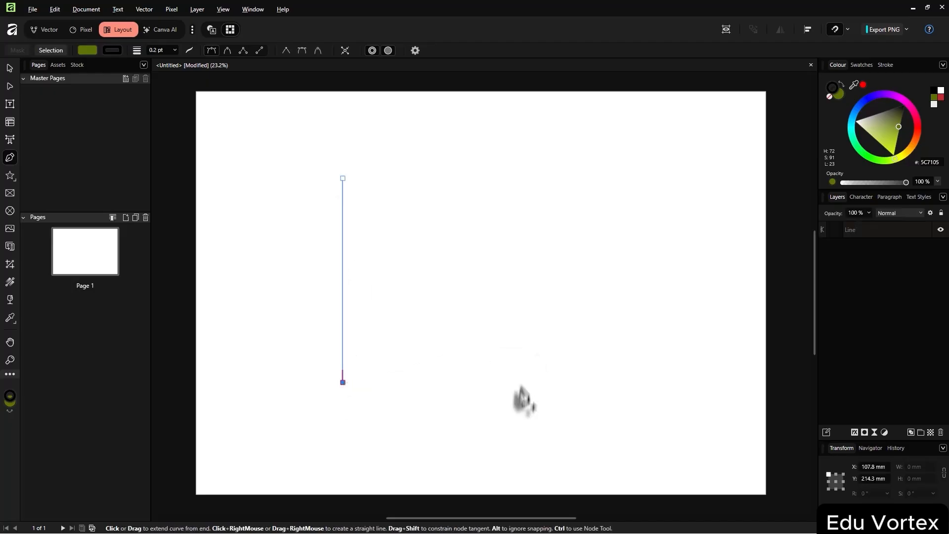
left_click(549, 383)
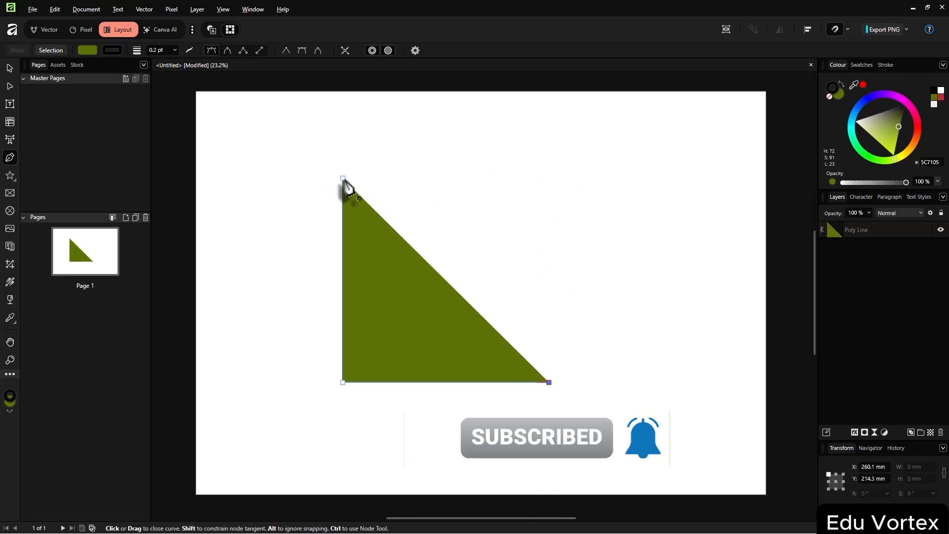
left_click_drag(343, 178, 291, 225)
left_click_drag(624, 250, 438, 228)
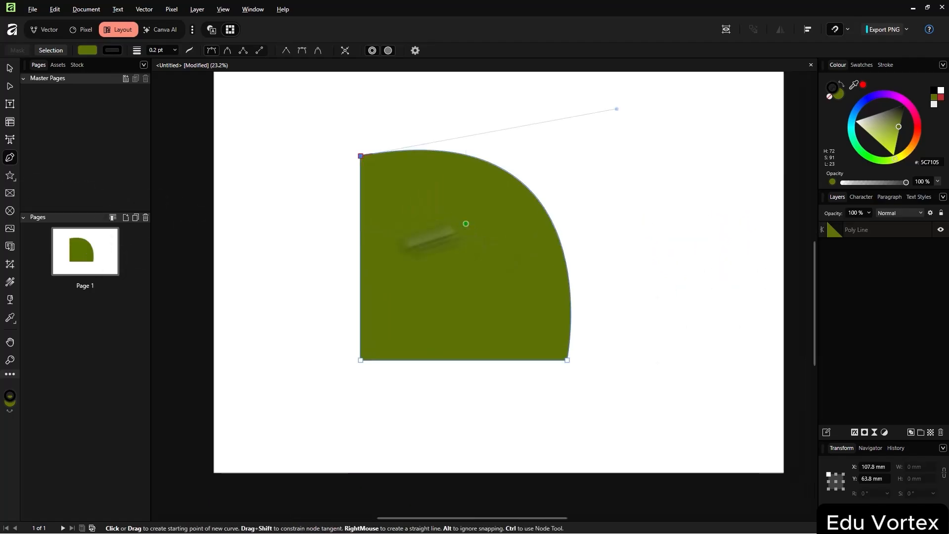
Switch to the Rectangle tool and delete the curved Pen shape from the page
left_click(9, 175)
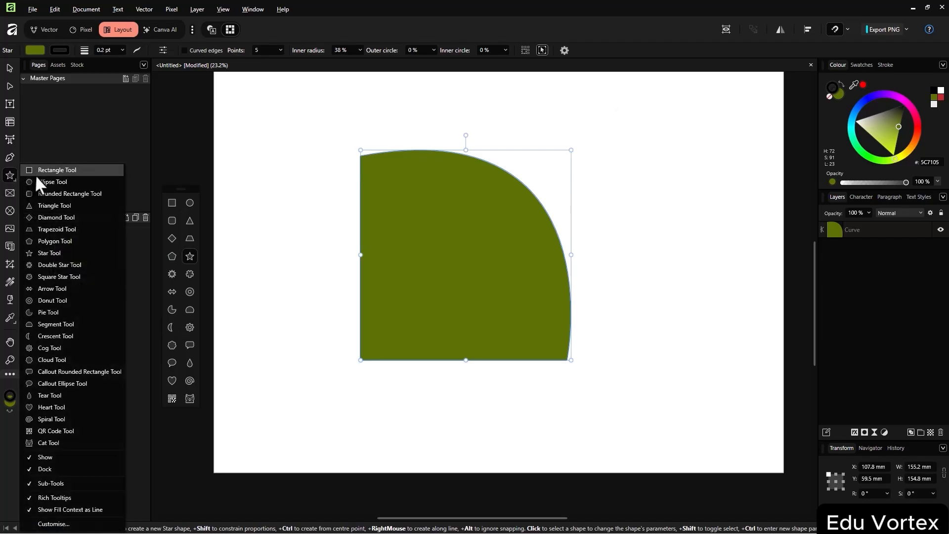
left_click(35, 173)
left_click(449, 229)
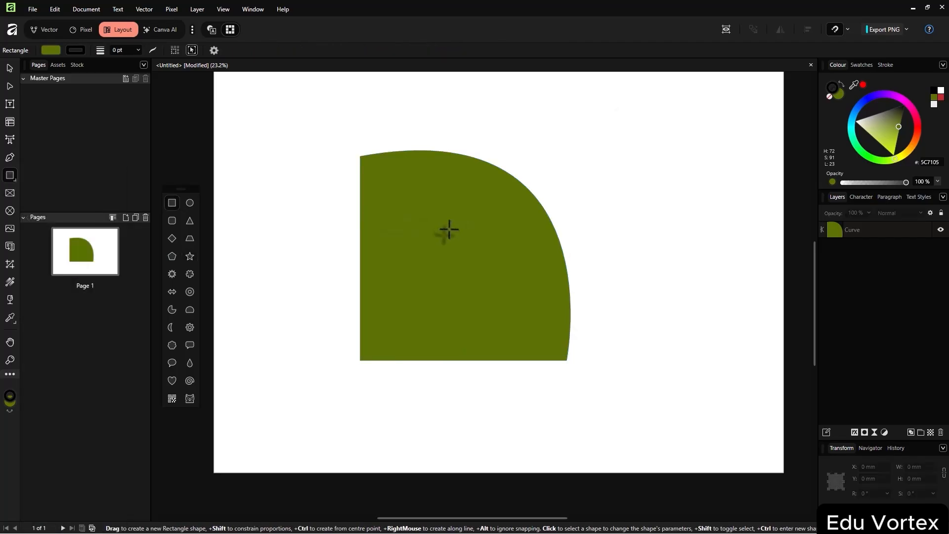
left_click(882, 232)
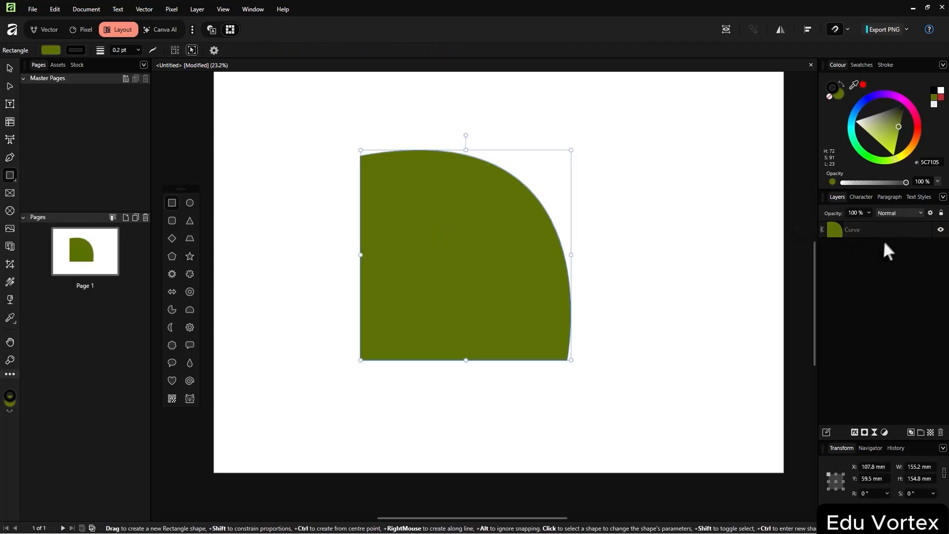
key("Delete")
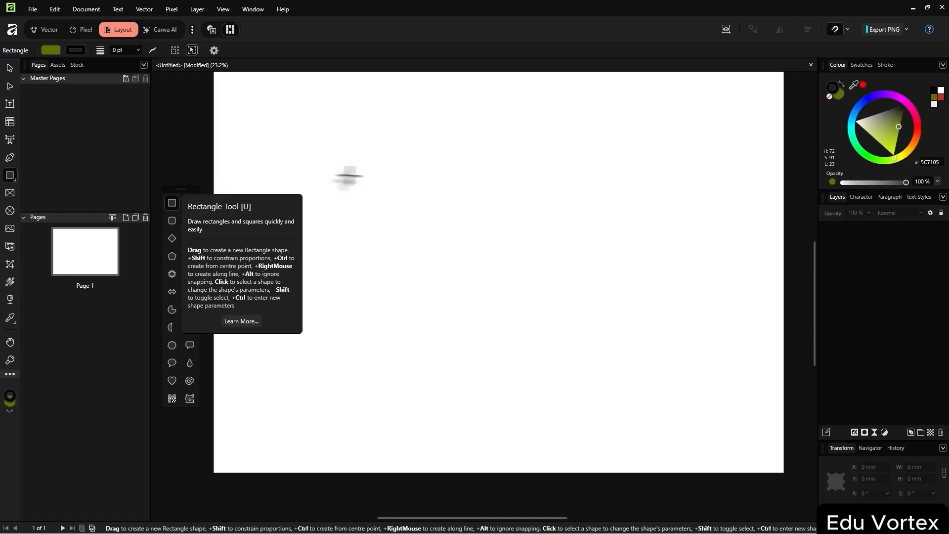
Draw a rectangle about 110 by 74 mm in the page's upper left area and an ellipse in its upper right area
left_click_drag(299, 132, 449, 232)
left_click(189, 203)
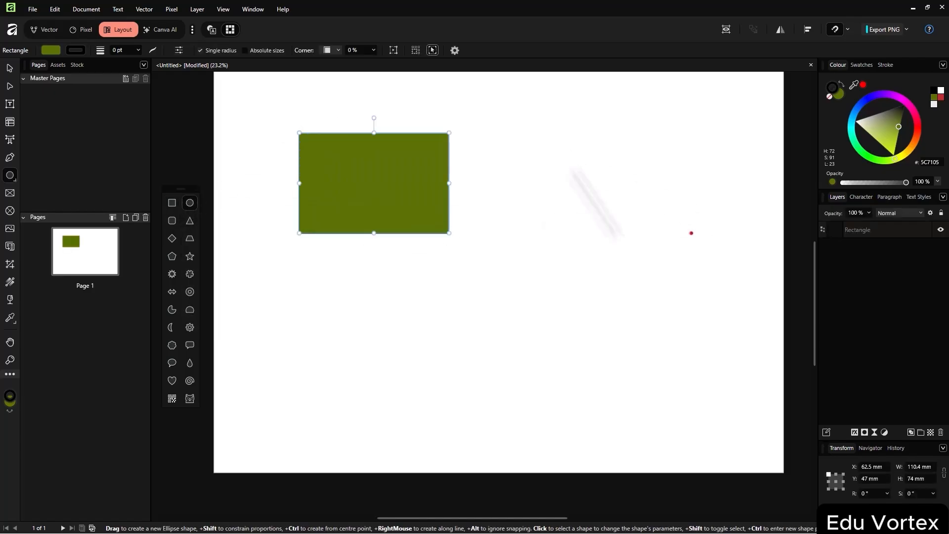
left_click_drag(569, 159, 671, 270)
Draw a rounded rectangle about 80 by 105 mm below the rectangle and a triangle about 145 by 78 mm below the ellipse
left_click(172, 220)
left_click_drag(286, 303, 394, 446)
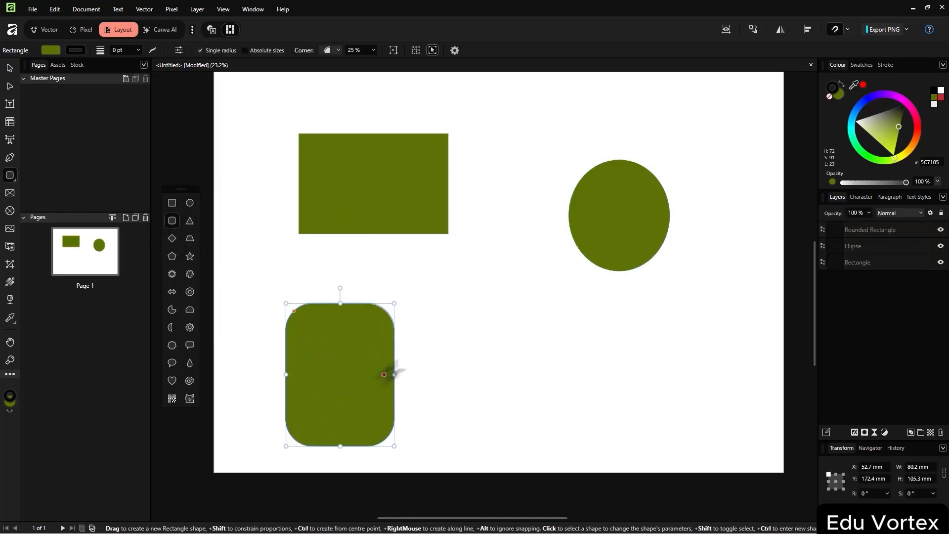
mouse_move(286, 312)
left_mouse_down()
mouse_move(295, 321)
mouse_move(288, 313)
left_mouse_up()
left_click(189, 221)
left_click_drag(552, 329, 749, 435)
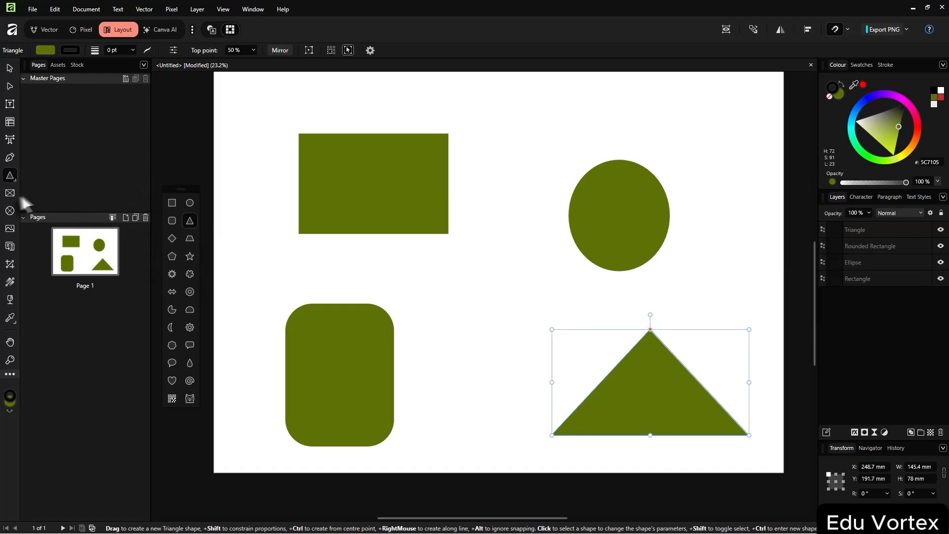
Marquee-select the area over the shapes, delete all four shapes from the page, and clear the pixel selection
key("m")
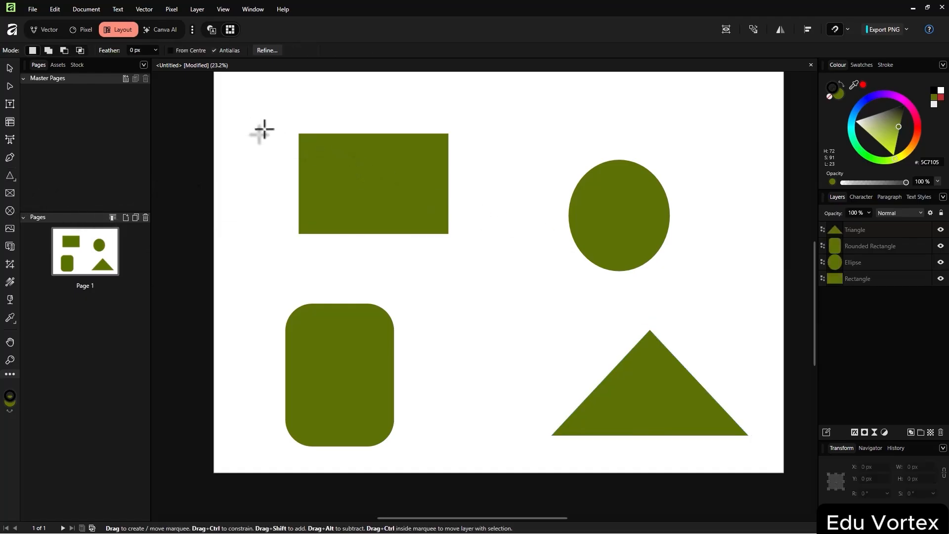
left_click_drag(265, 130, 681, 441)
key("Delete")
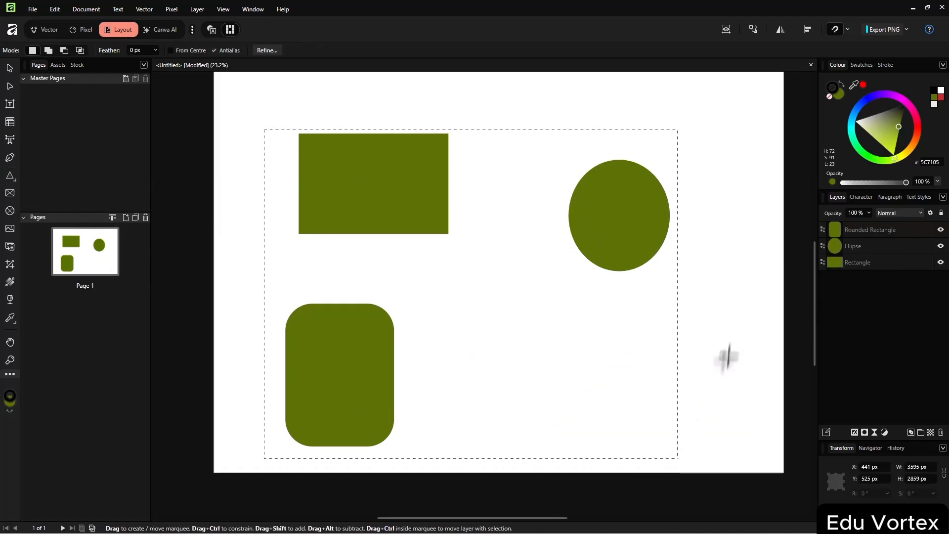
key("Delete")
key("Delete")
key("Delete")
key("ctrl+d")
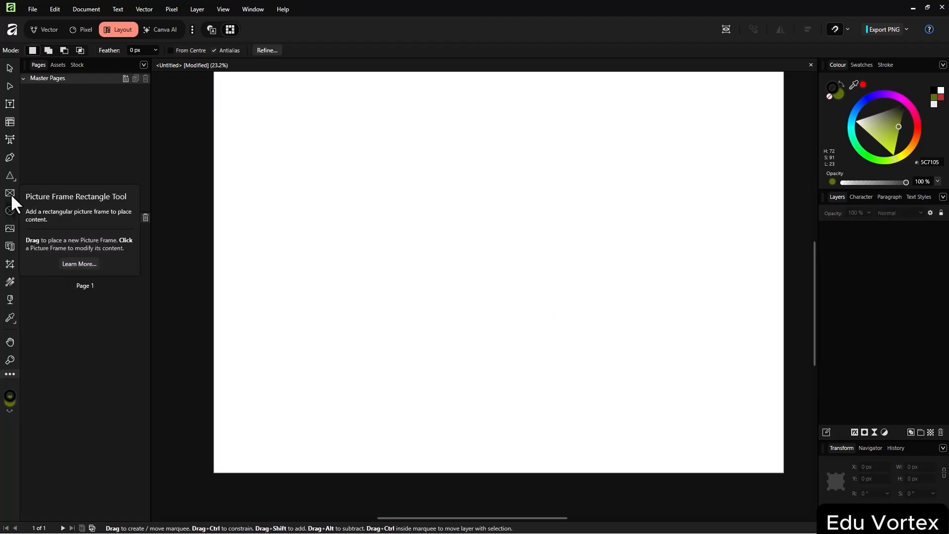
Draw a rectangular picture frame about 293 by 183 mm and fill it with the "Nielsen's 10 Usability Heuristics" image
left_click(11, 194)
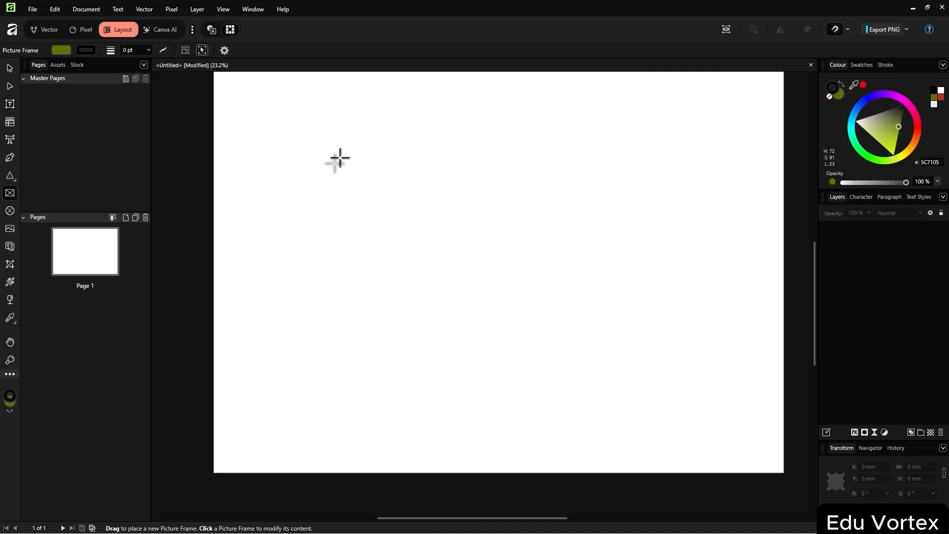
left_click_drag(272, 133, 669, 381)
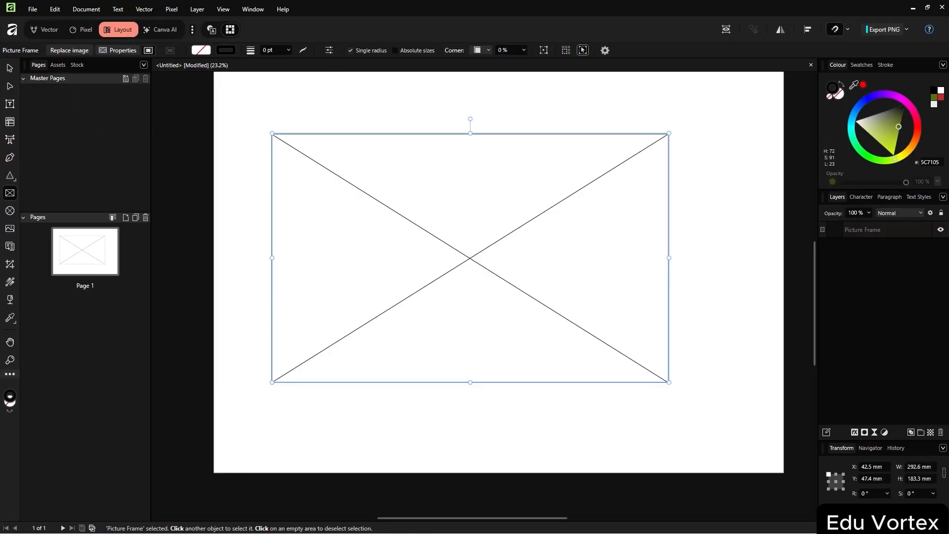
left_click_drag(306, 289, 544, 246)
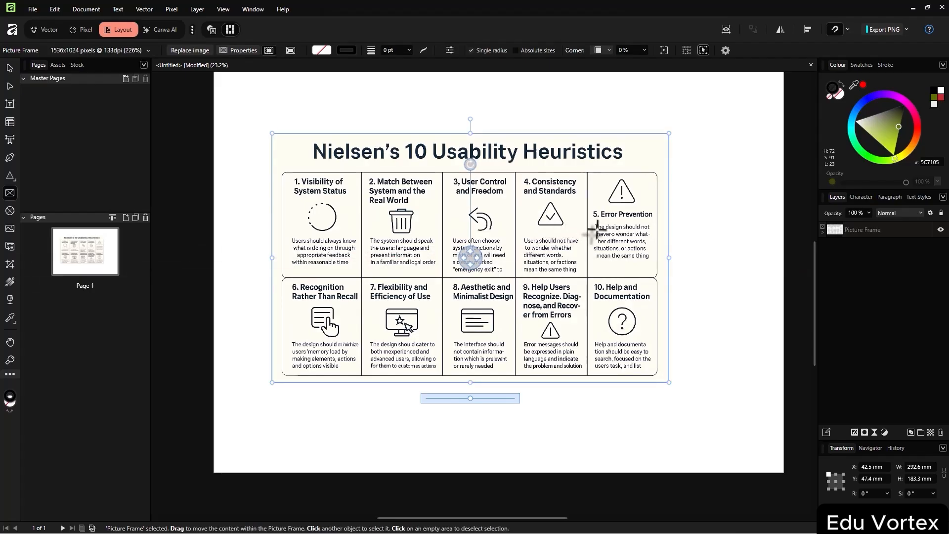
Select the picture frame's layer with the Move tool and try the scale slider for the image inside it
left_click(717, 237)
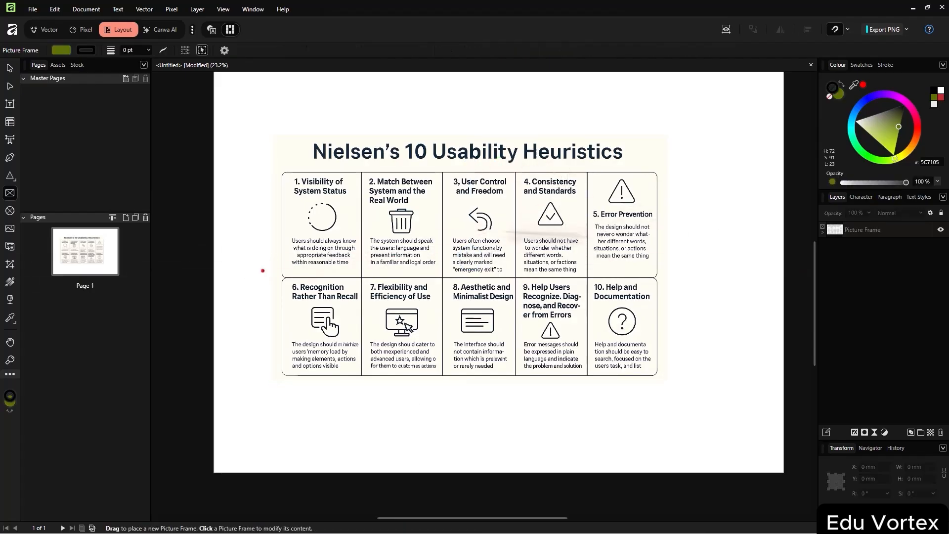
left_click(10, 72)
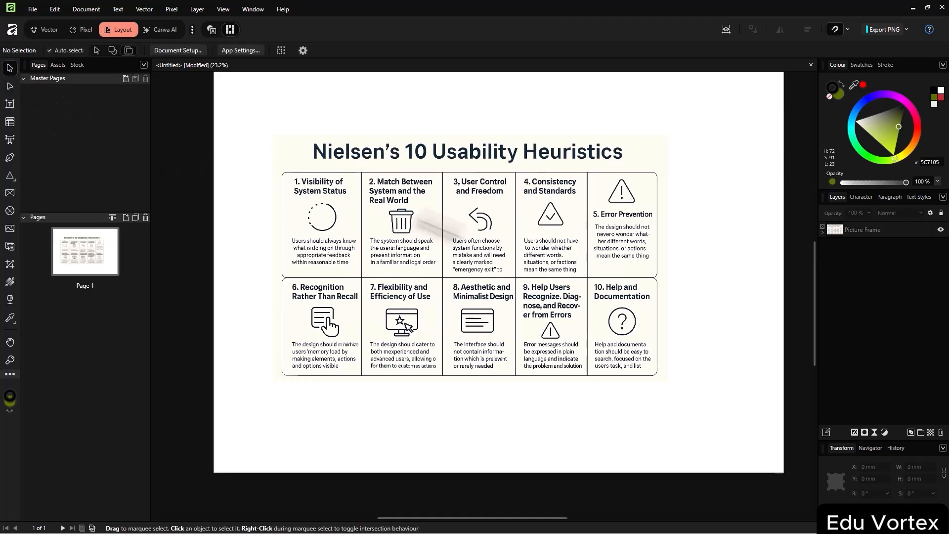
left_click(892, 231)
double_click(891, 230)
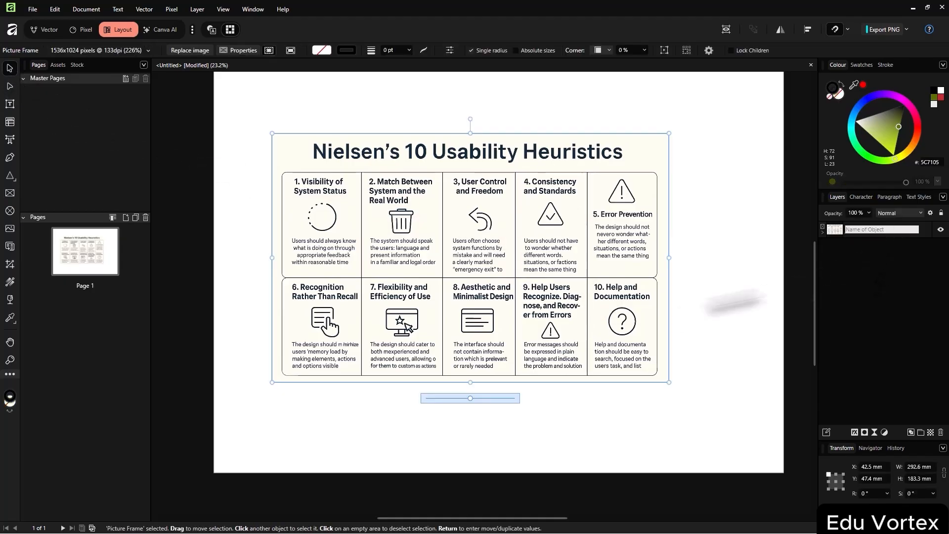
mouse_move(471, 401)
left_mouse_down()
mouse_move(485, 398)
mouse_move(465, 407)
mouse_move(473, 404)
left_mouse_up()
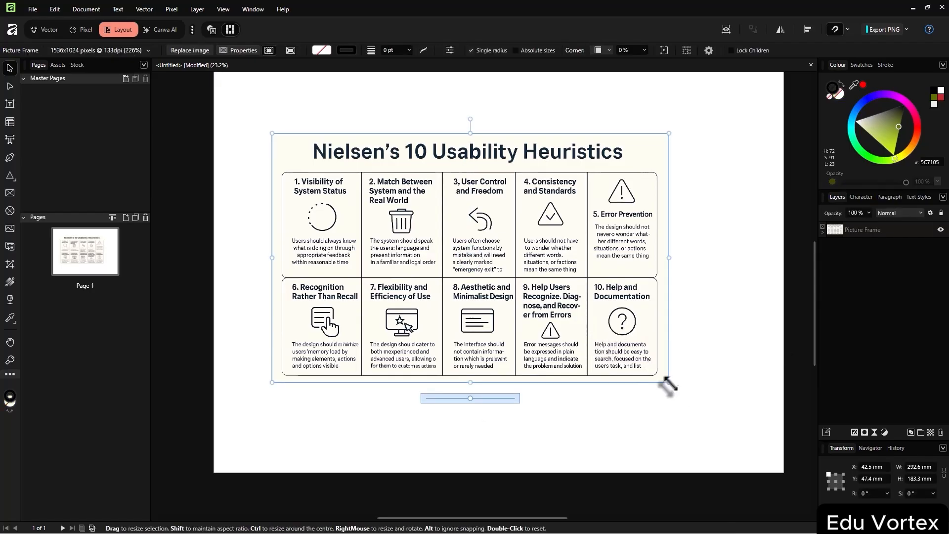
Try enlarging the rectangular picture frame to about 352 by 224 mm and moving its image up, and undo back to the blank page
left_click_drag(655, 380, 750, 438)
left_click_drag(510, 289, 505, 267)
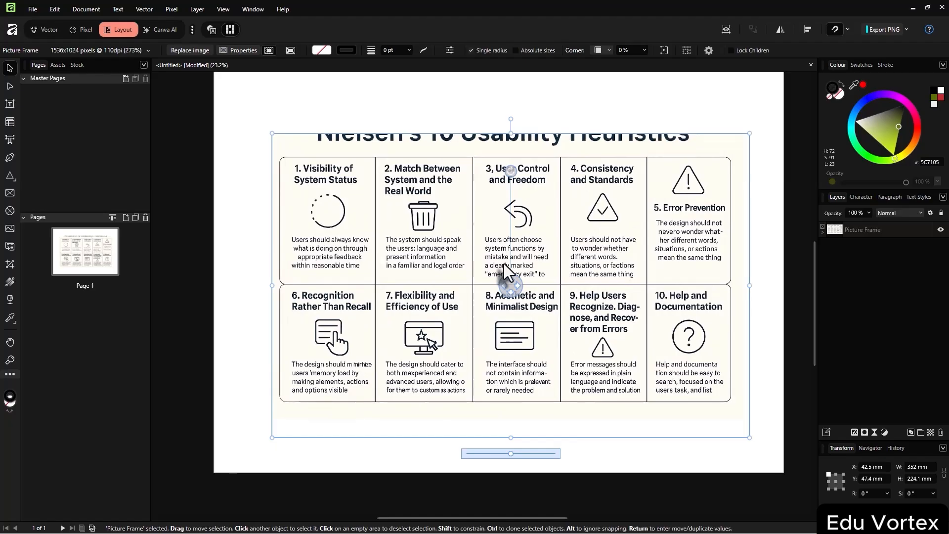
key("ctrl+z")
key("ctrl+z")
key("ctrl+z")
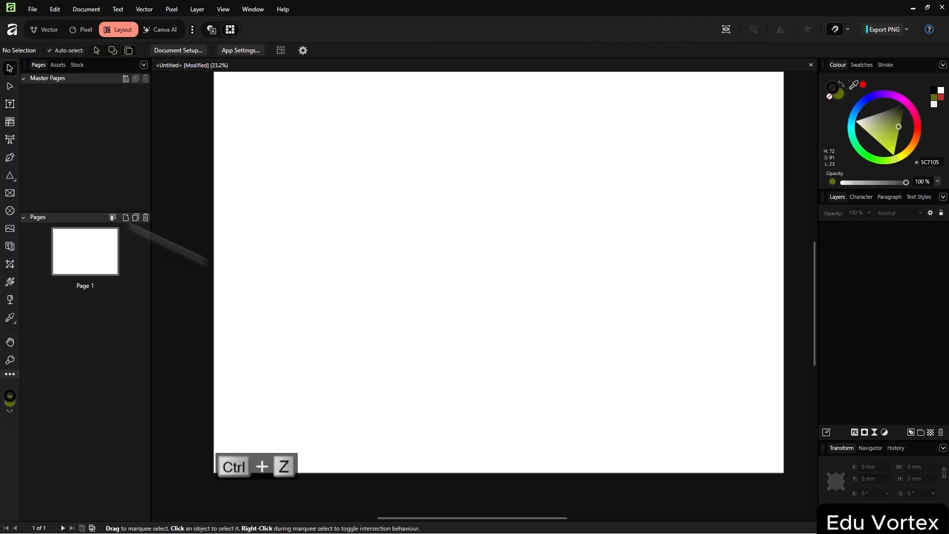
Draw an elliptical picture frame about 304 by 184 mm and fill it with the "Nielsen's 10 Usability Heuristics" image
left_click(10, 211)
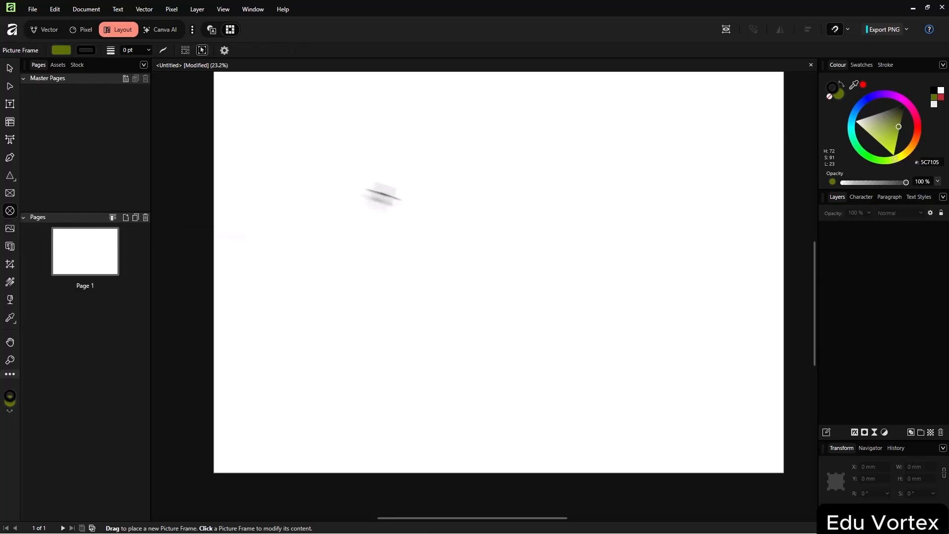
left_click_drag(332, 154, 745, 403)
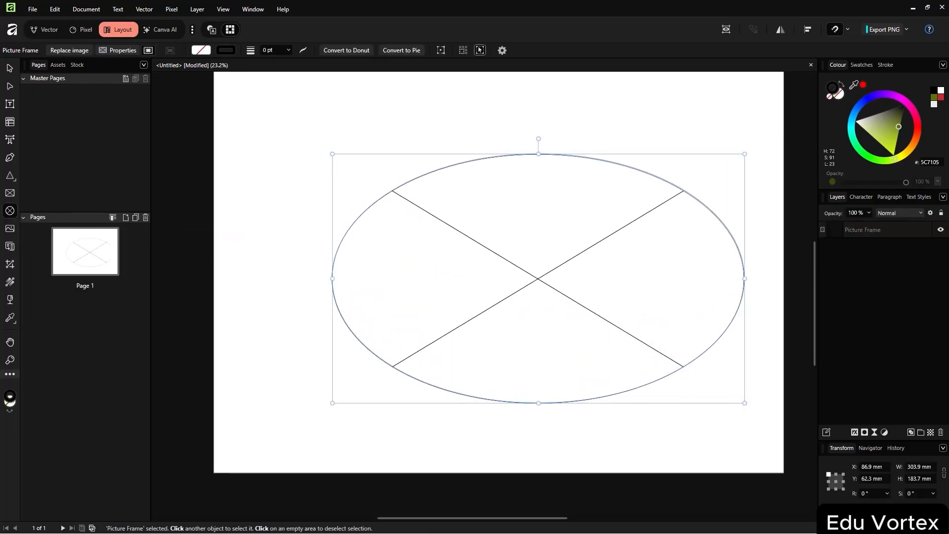
left_click_drag(1, 339, 532, 284)
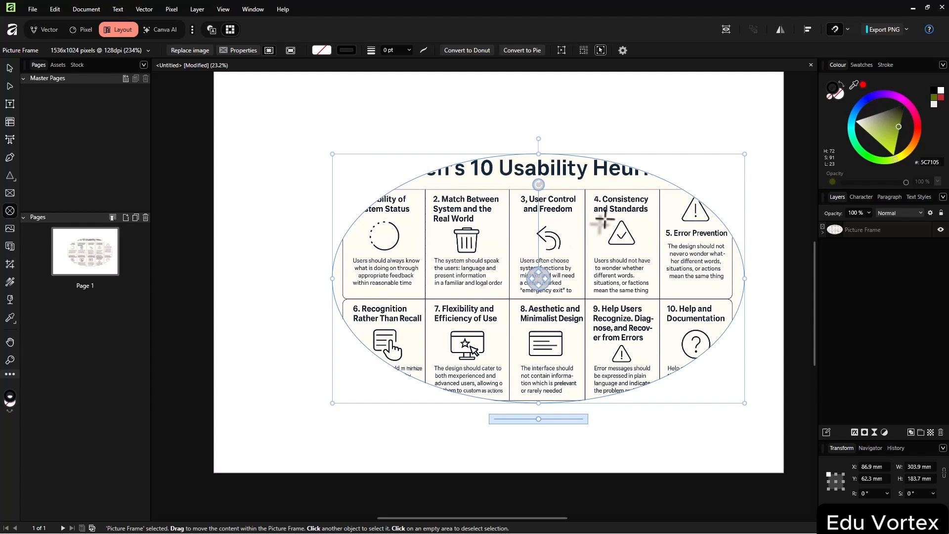
Reshape the elliptical picture frame to about 241 by 224 mm and delete it from the page
left_click_drag(745, 403, 660, 457)
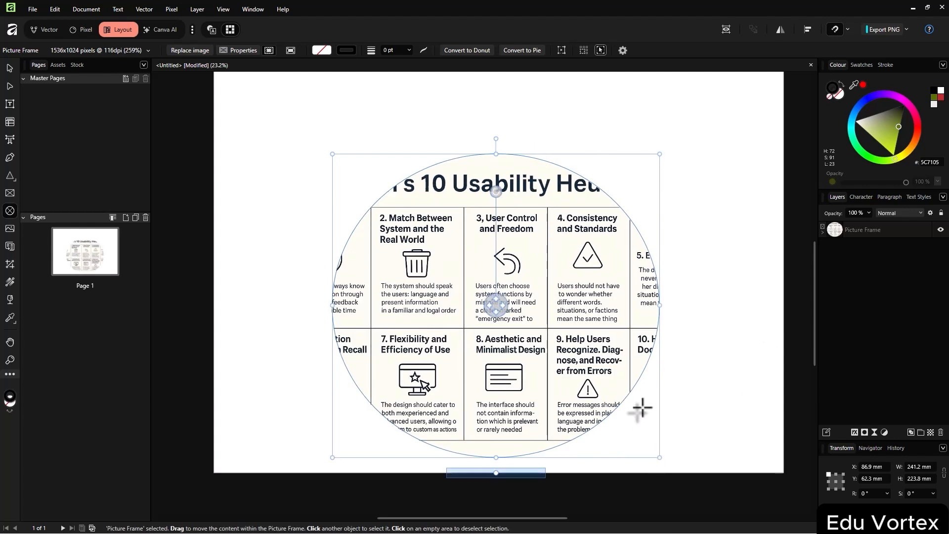
key("Delete")
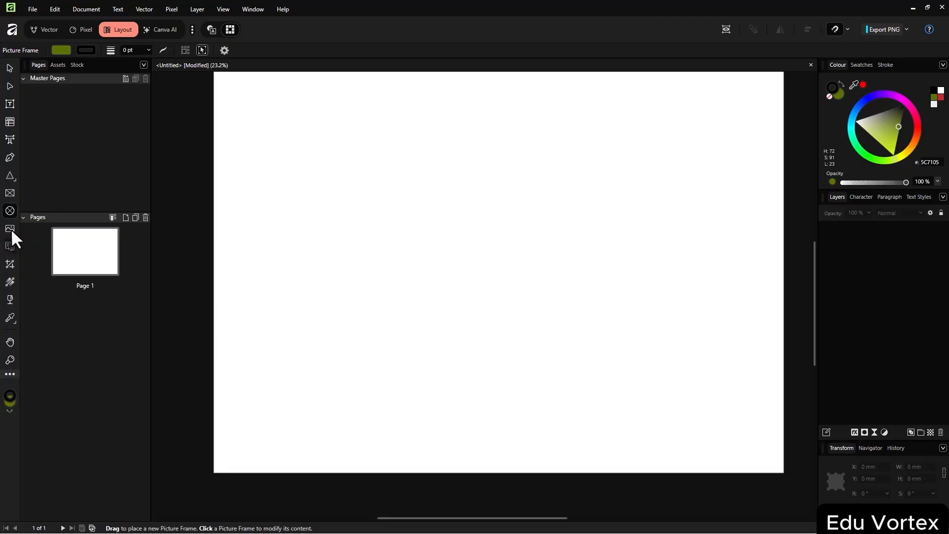
Place the "Nielsen's 10 Usability Heuristics" image on the page at about 299 by 200 mm, shift it up-left and slightly enlarge it
left_click(10, 229)
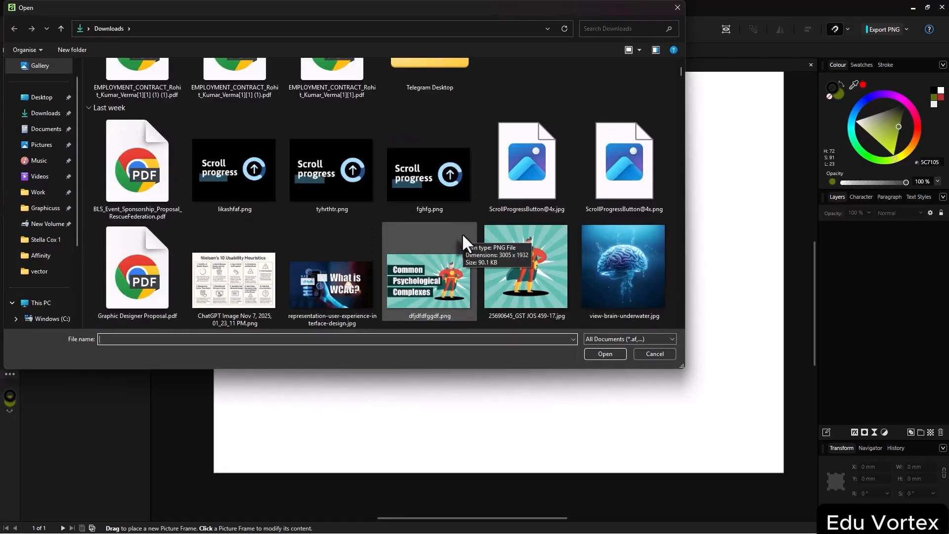
left_click(462, 233)
double_click(233, 279)
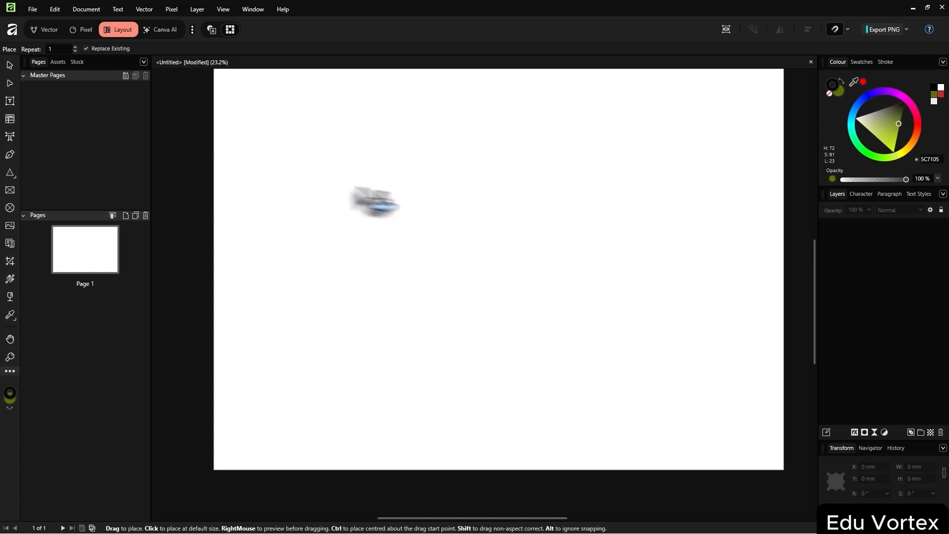
left_click_drag(335, 174, 751, 438)
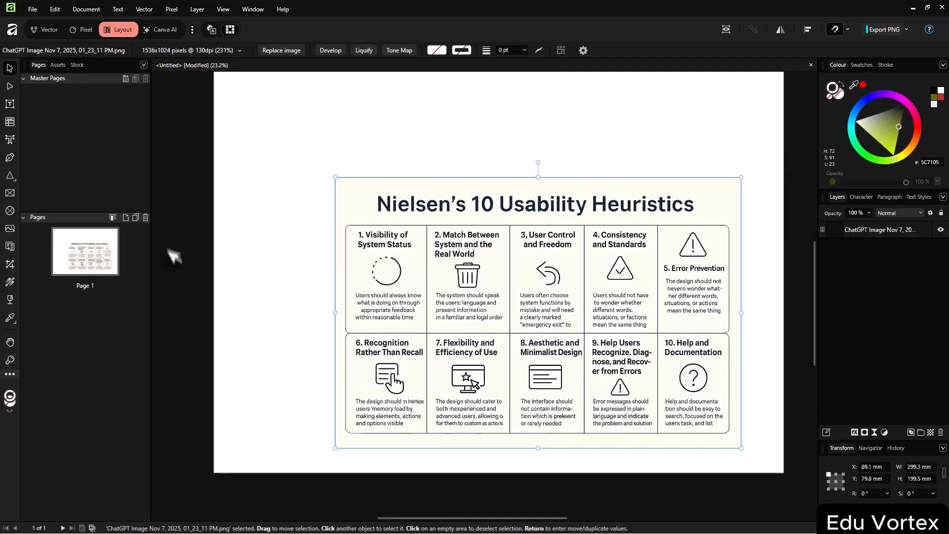
left_click_drag(544, 311, 498, 243)
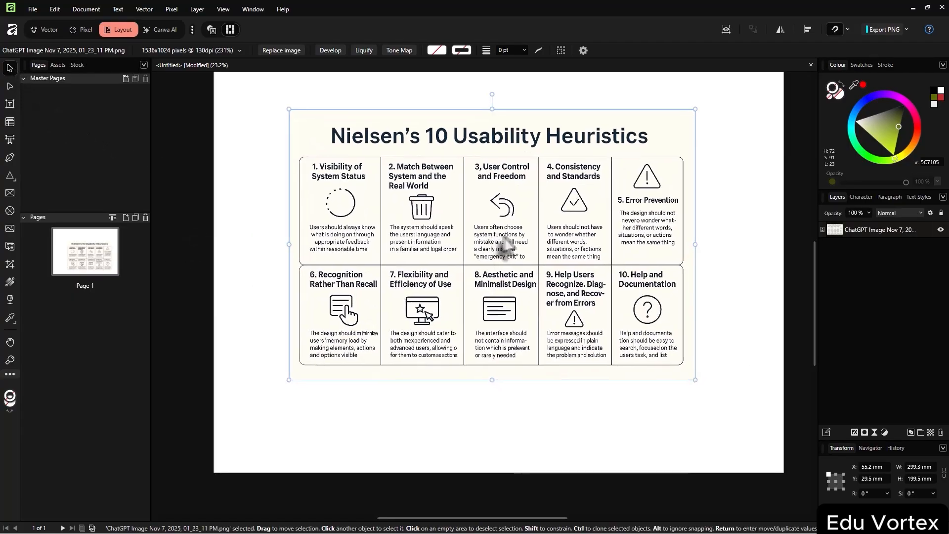
mouse_move(697, 381)
left_mouse_down()
mouse_move(742, 439)
mouse_move(615, 391)
mouse_move(645, 403)
mouse_move(703, 395)
left_mouse_up()
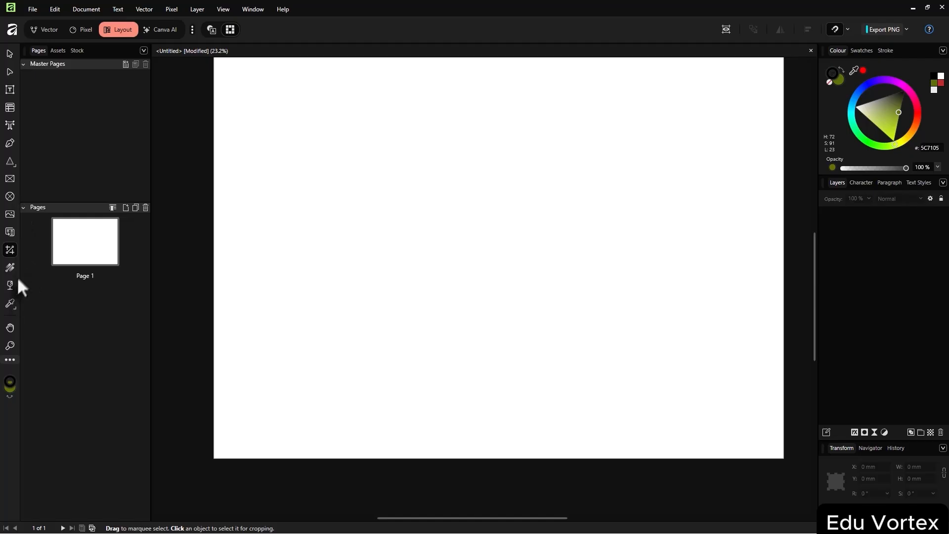
Draw three overlapping triangles, the first about 124 by 108 mm and the last about 151 by 114 mm, and select all three with the crop tool
left_click(10, 161)
left_click_drag(318, 173, 485, 319)
left_click_drag(435, 199, 589, 363)
left_click_drag(461, 264, 665, 419)
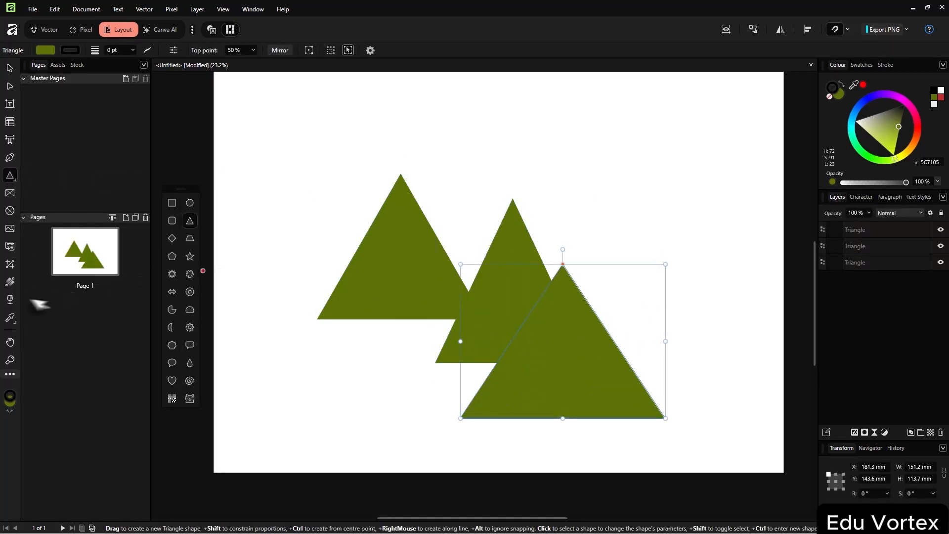
left_click(9, 264)
left_click_drag(318, 164, 625, 448)
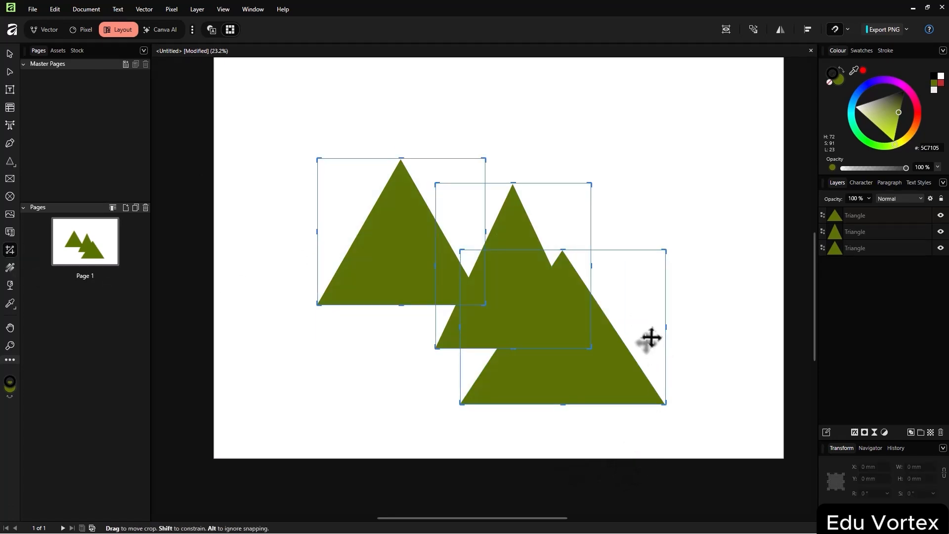
Try grouping the three triangles and cropping the group to a wider, shorter area, and undo back to separate triangles
key("ctrl+g")
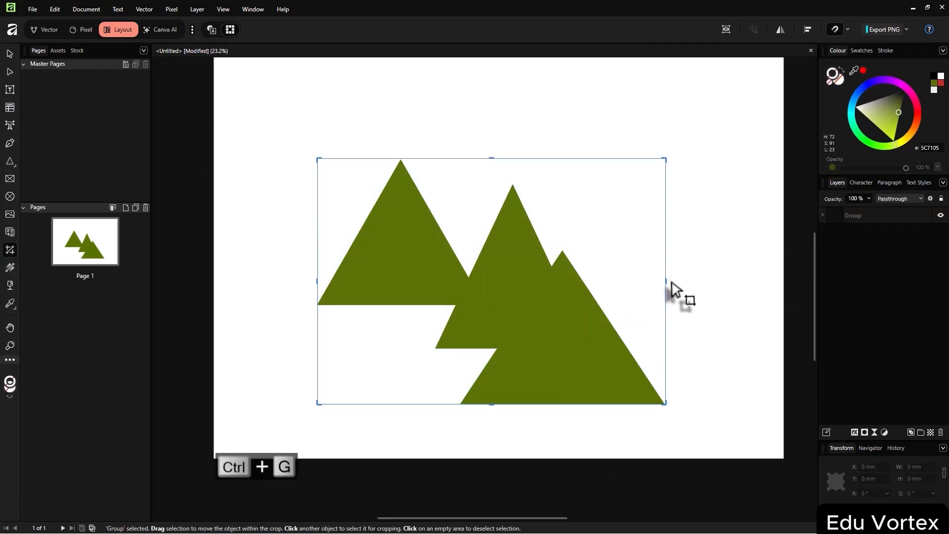
left_click_drag(663, 283, 698, 286)
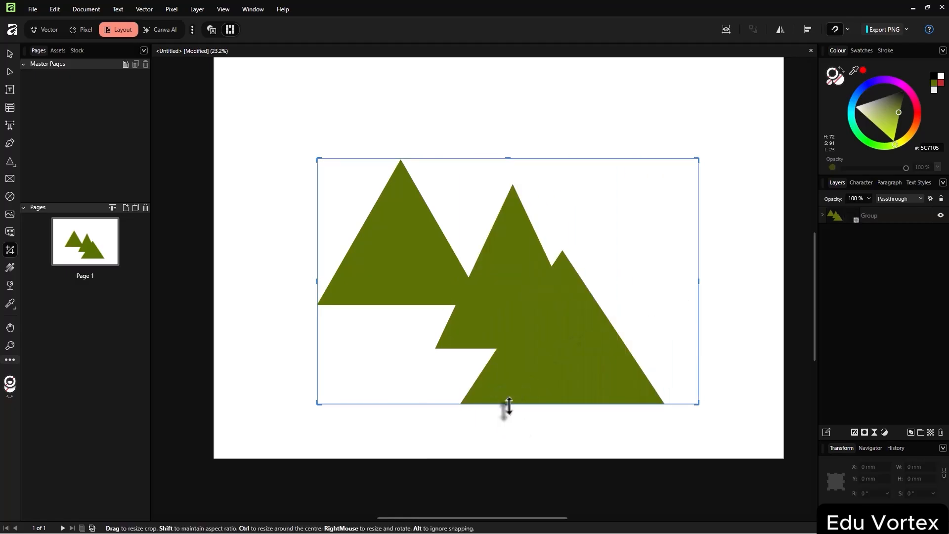
left_click_drag(504, 405, 519, 376)
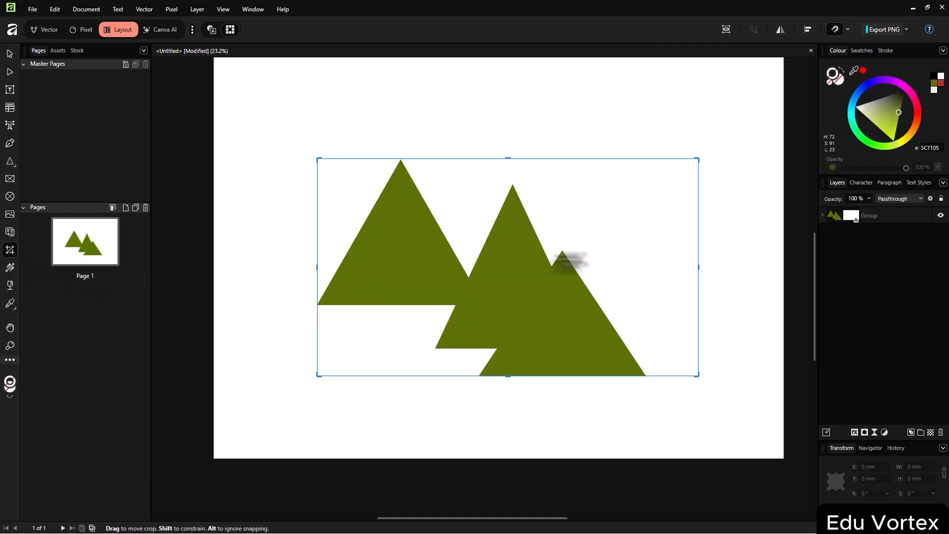
key("ctrl+z")
key("ctrl+z")
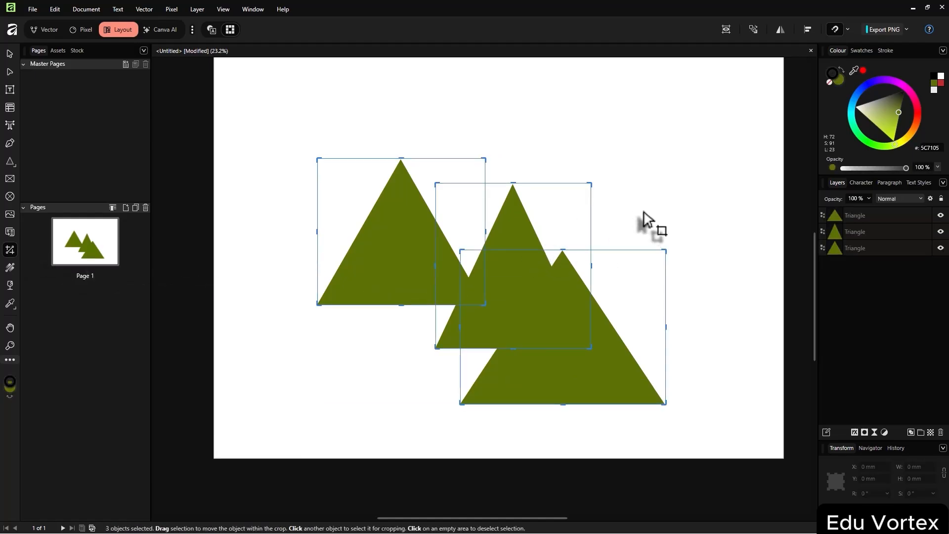
Apply a diagonal linear gradient across the three selected triangles with the Fill Tool, extending its end into the lower-right triangle
left_click(12, 269)
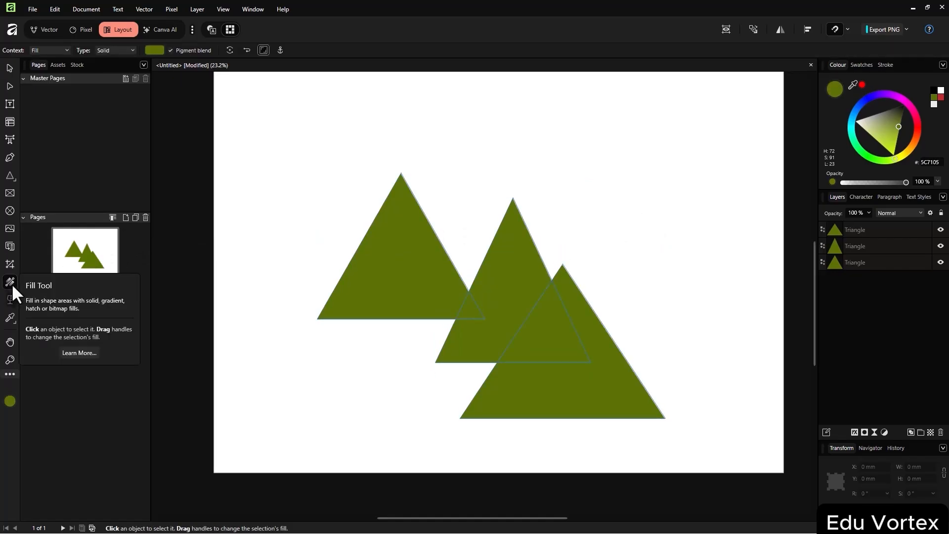
left_click_drag(394, 241, 530, 379)
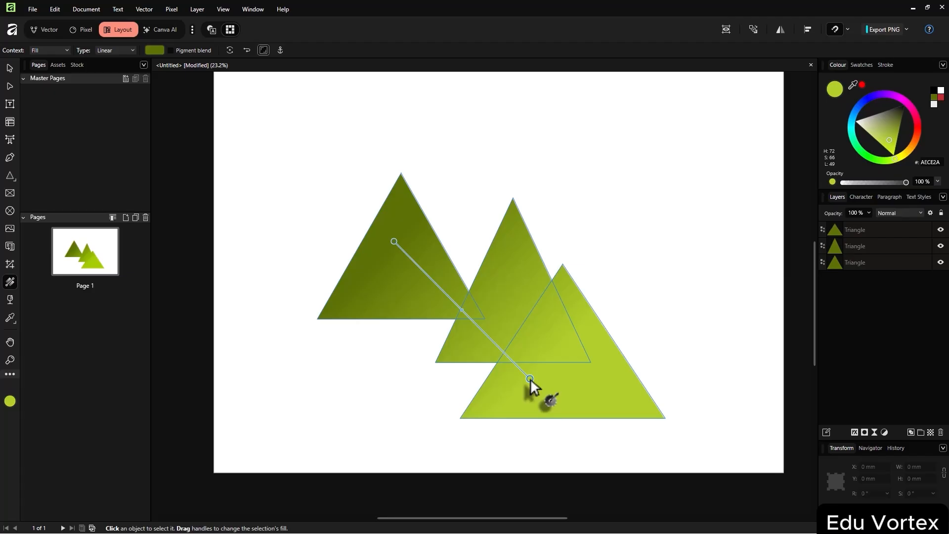
left_click_drag(530, 379, 562, 387)
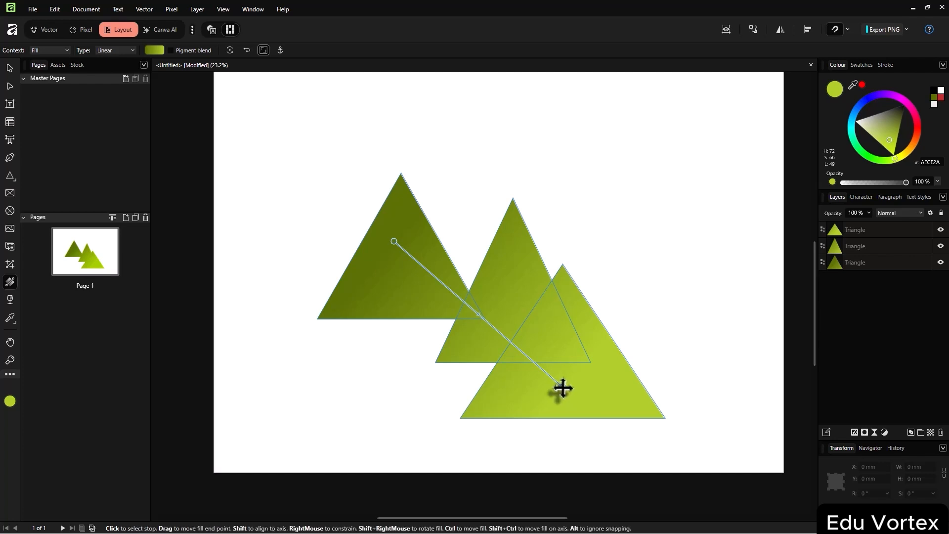
left_click_drag(566, 391, 579, 391)
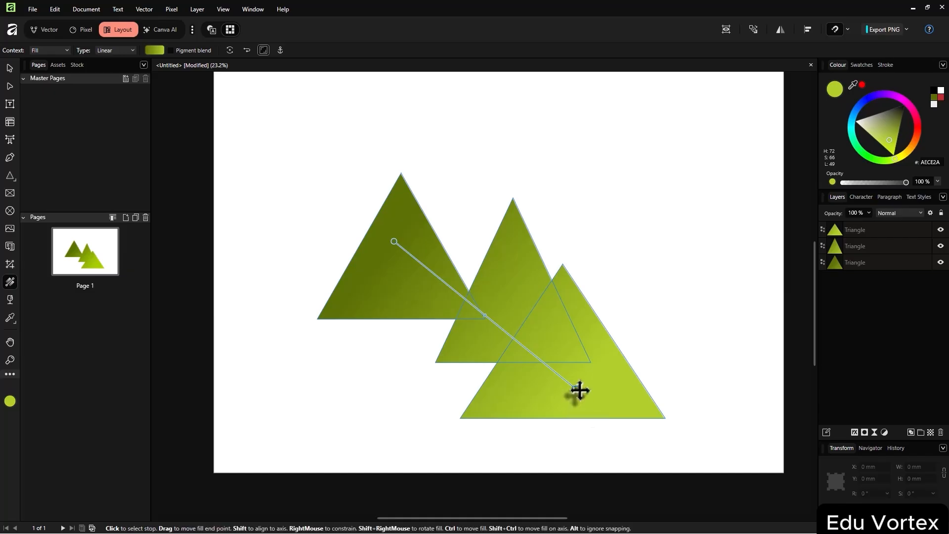
left_click_drag(577, 390, 590, 394)
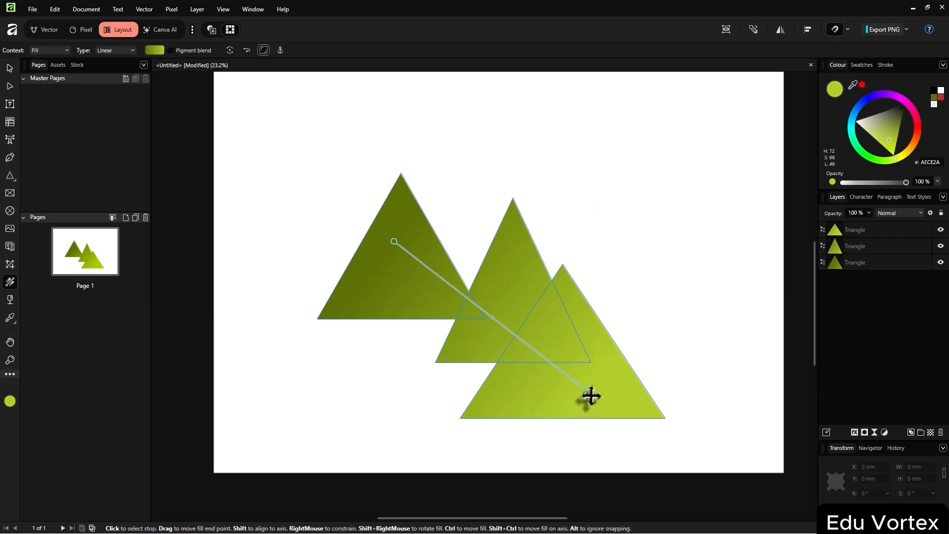
Recolour the gradient from black to pink #CE2A64, try a shorter gradient line over the lower-right triangle, and undo that line
left_click(915, 113)
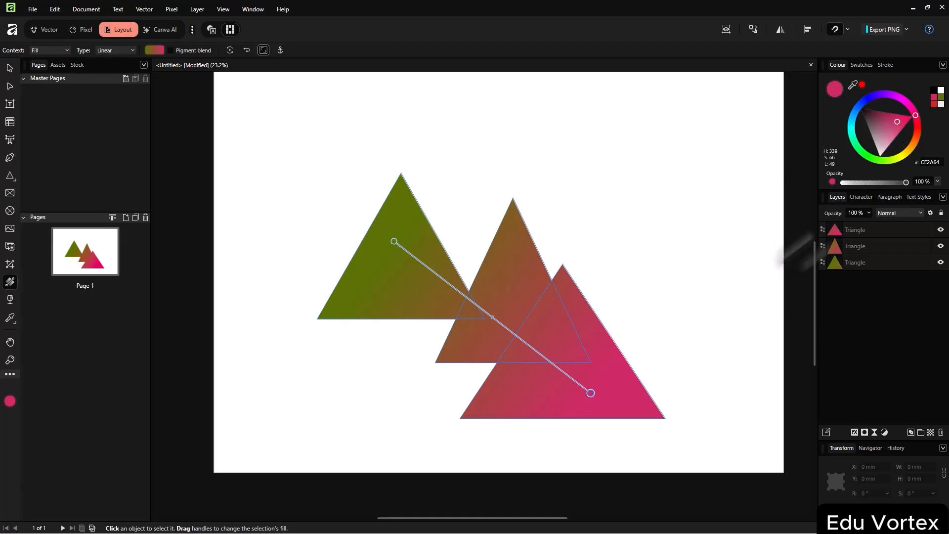
left_click(395, 242)
left_click_drag(894, 130, 925, 95)
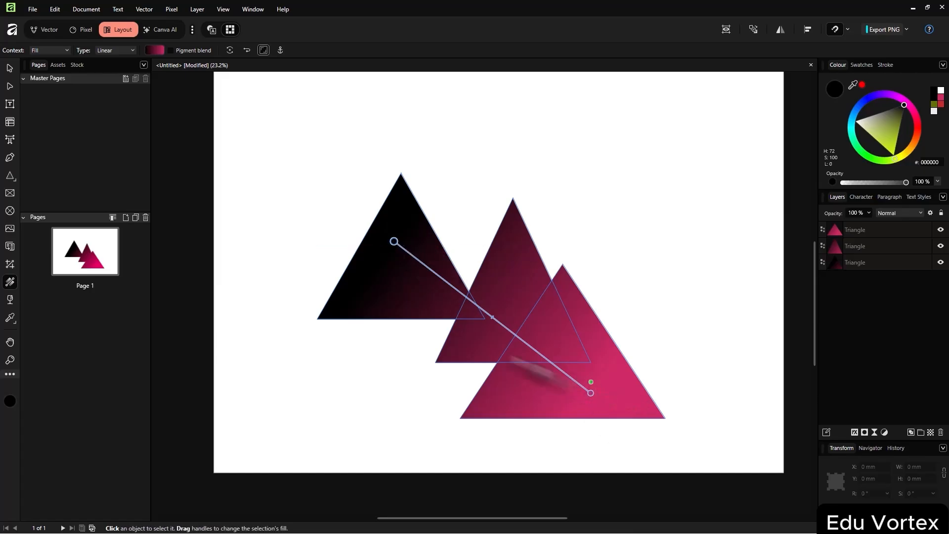
left_click_drag(513, 332, 642, 413)
key("ctrl+z")
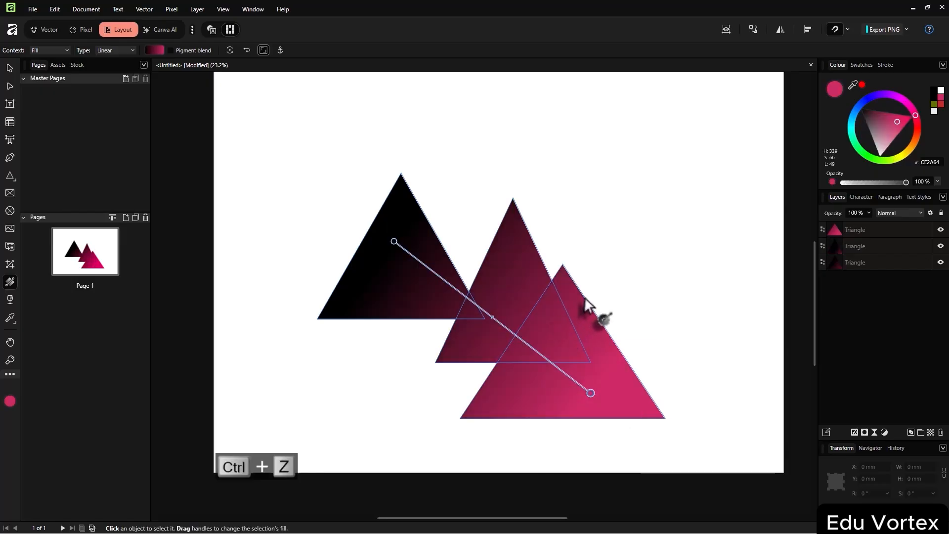
Redraw the gradient almost horizontally across the triangles, running from yellow #FFEE02 to blue-violet #4F08DE
mouse_move(355, 299)
left_mouse_down()
mouse_move(653, 392)
mouse_move(572, 329)
mouse_move(583, 293)
left_mouse_up()
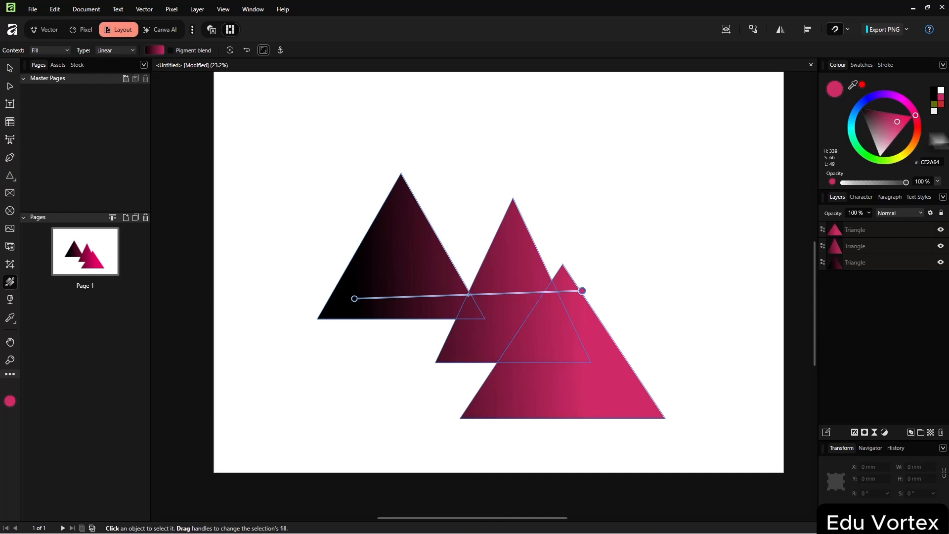
left_click(878, 94)
left_click_drag(882, 106, 874, 105)
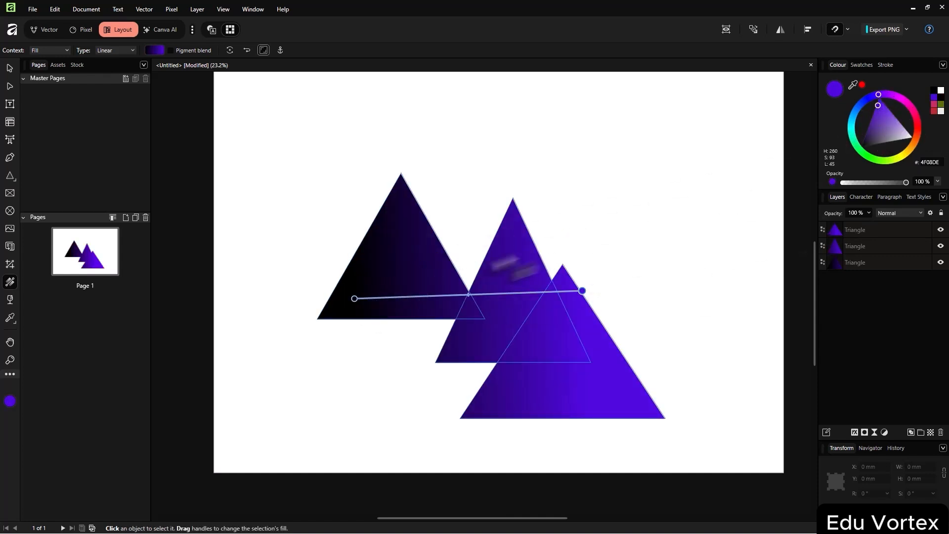
left_click(355, 299)
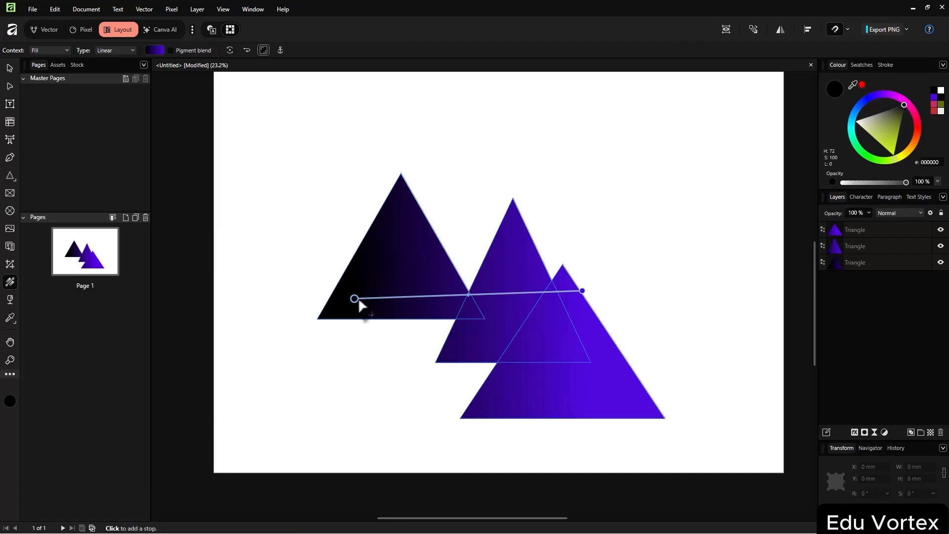
left_click(892, 156)
left_click_drag(898, 159, 903, 154)
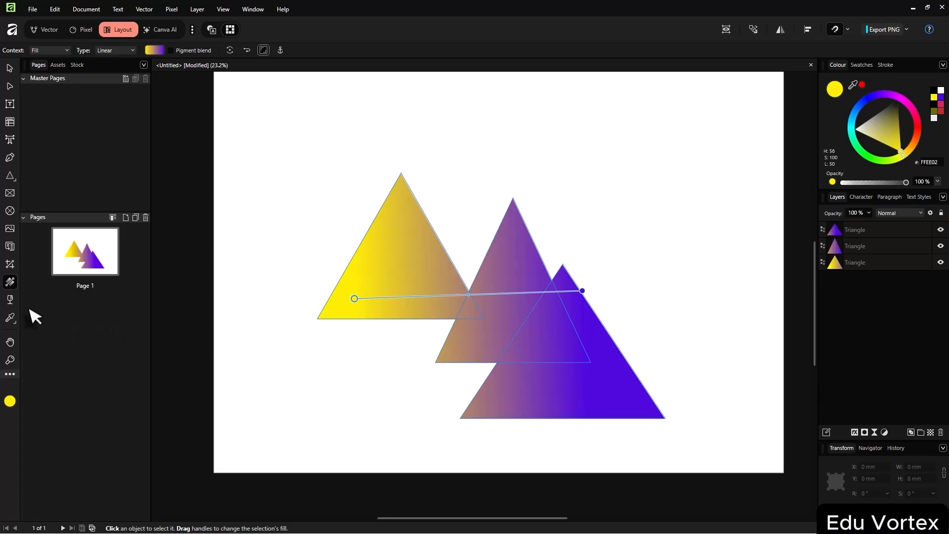
Fade the three triangles out from the first to the last with a linear transparency gradient
left_click(10, 300)
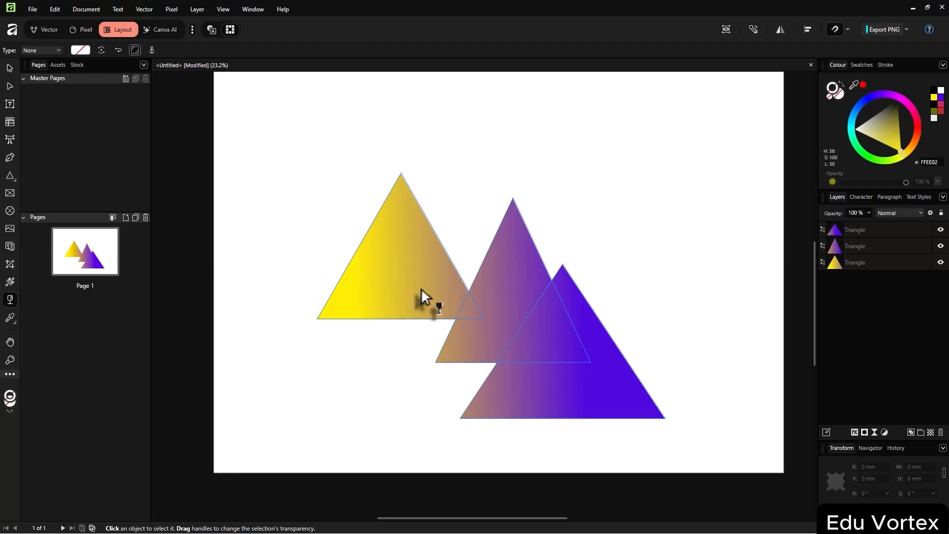
left_click_drag(354, 279, 578, 295)
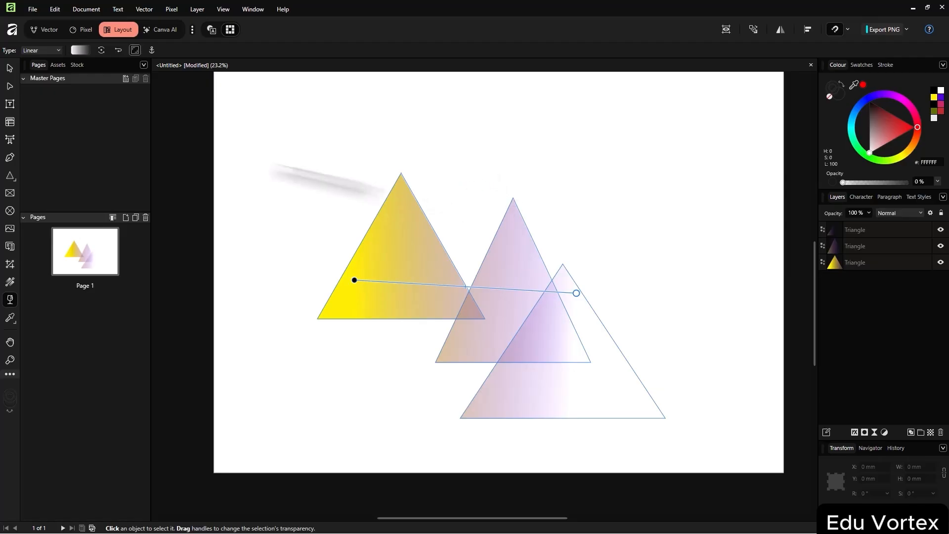
Draw a 420 by 297 mm rectangle covering the whole page and send it behind the three triangles
left_click(12, 180)
left_click(13, 180)
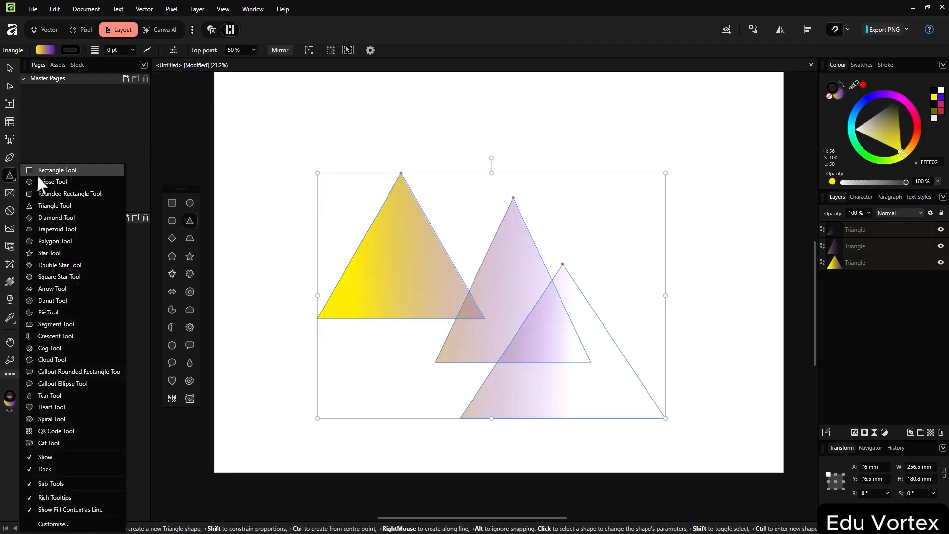
left_click(37, 172)
left_click_drag(204, 67, 405, 76)
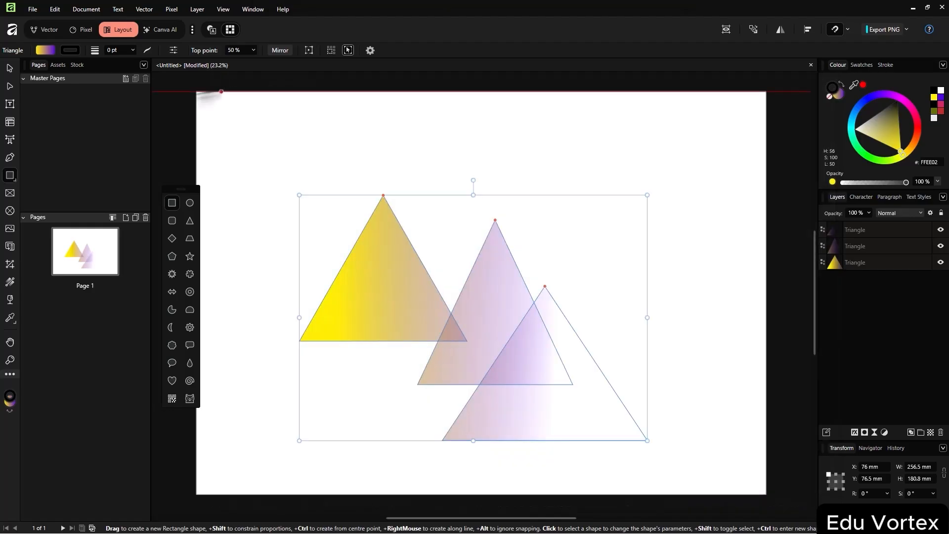
left_click_drag(197, 92, 766, 469)
key("ctrl+bracketleft")
key("ctrl+bracketleft")
key("ctrl+bracketleft")
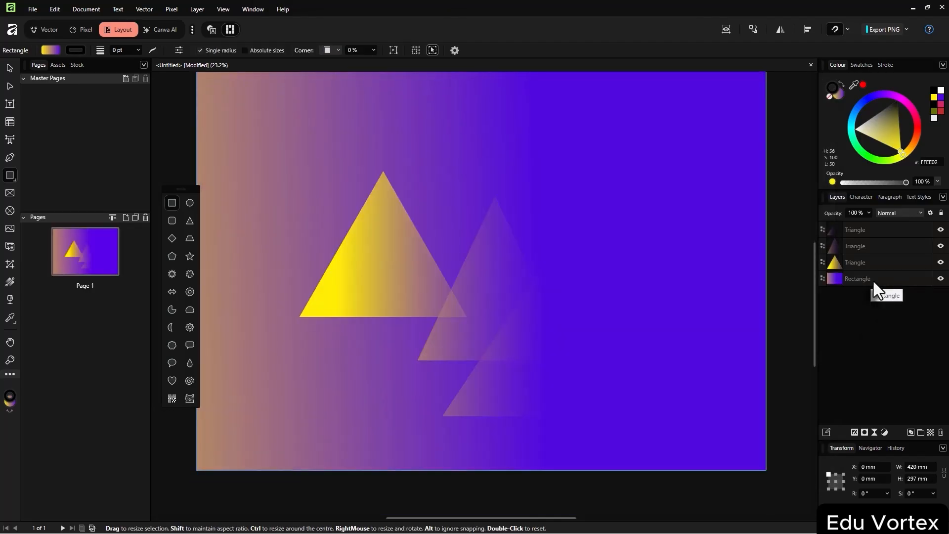
Recolour the yellow triangle by sampling several background colours with the colour picker, finishing with the muted purple #8A5595 just below the triangle
left_click(392, 272)
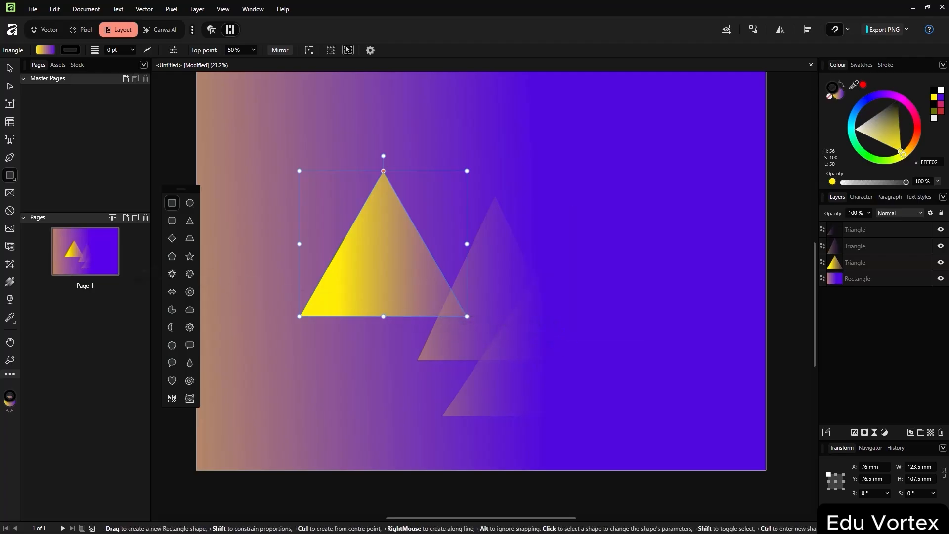
left_click(11, 313)
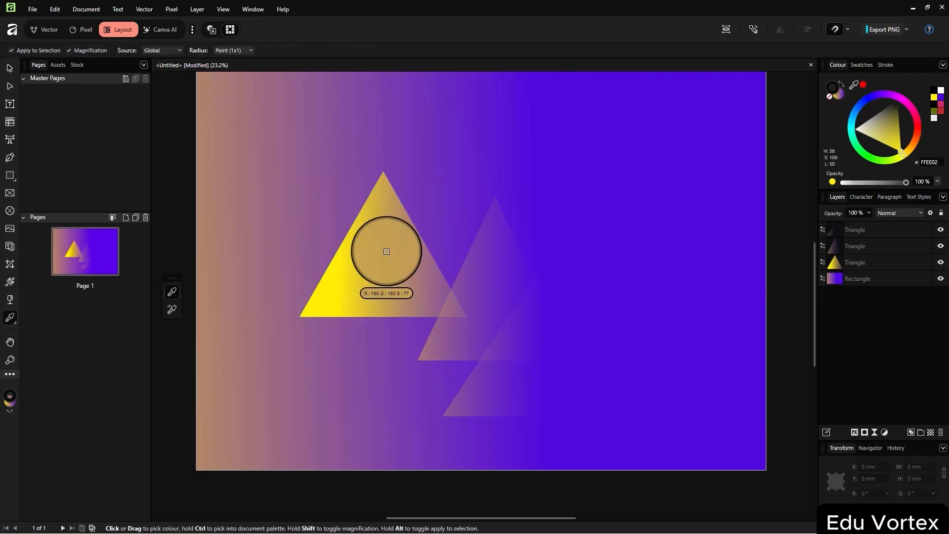
left_click(681, 148)
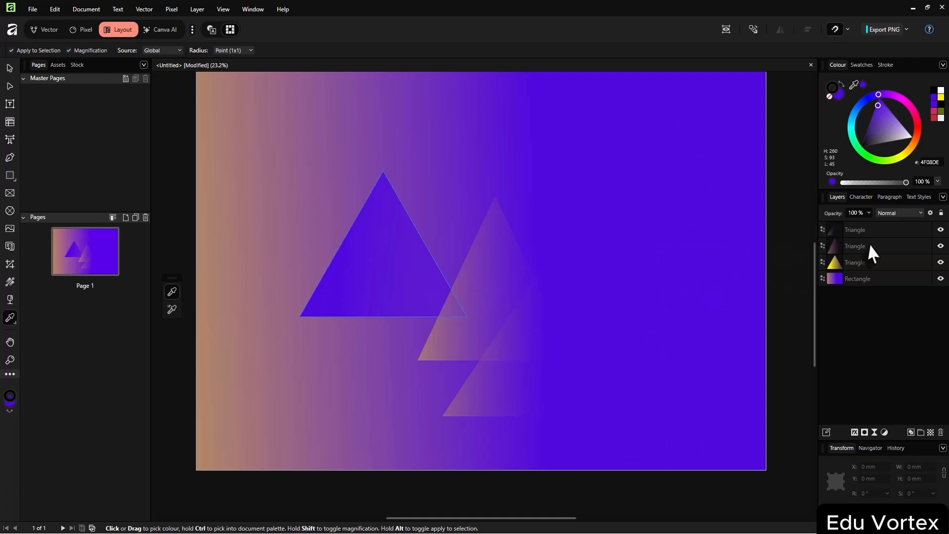
left_click(223, 396)
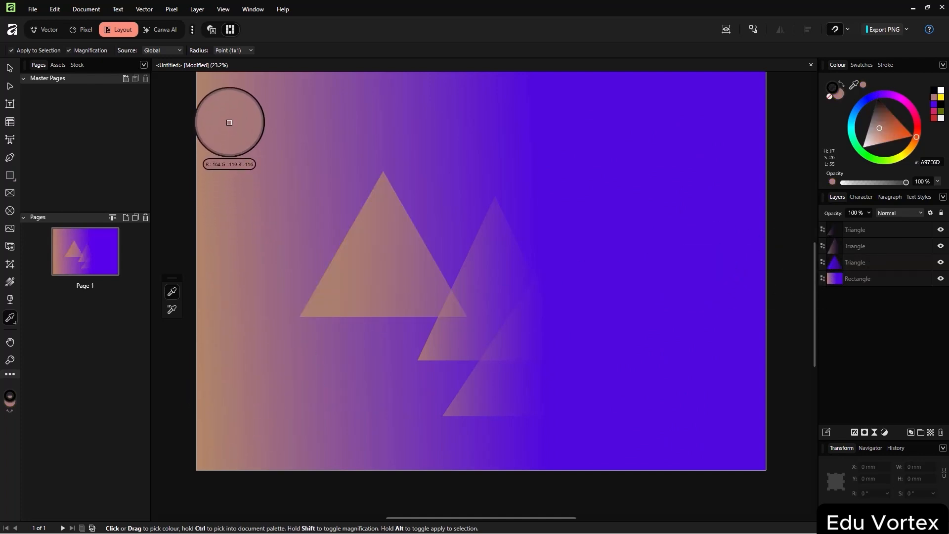
left_click(229, 122)
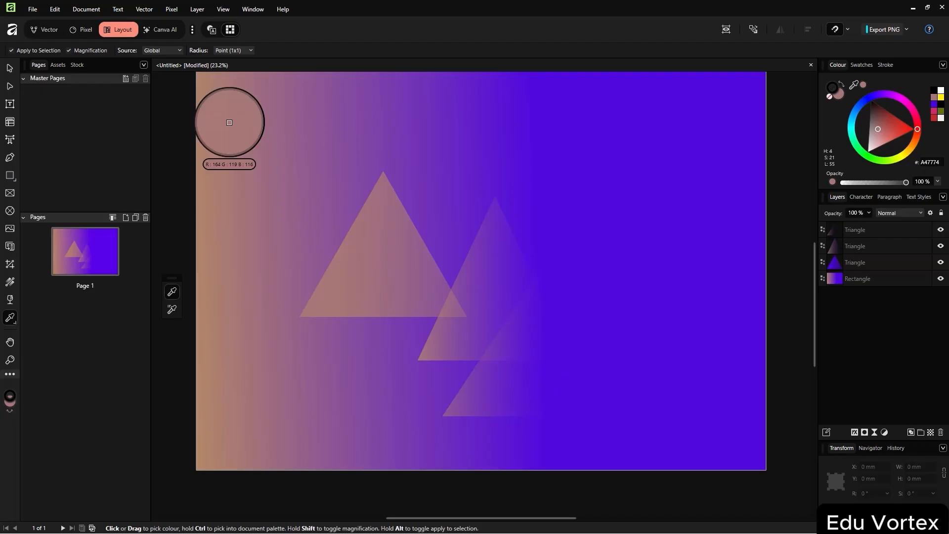
left_click(590, 126)
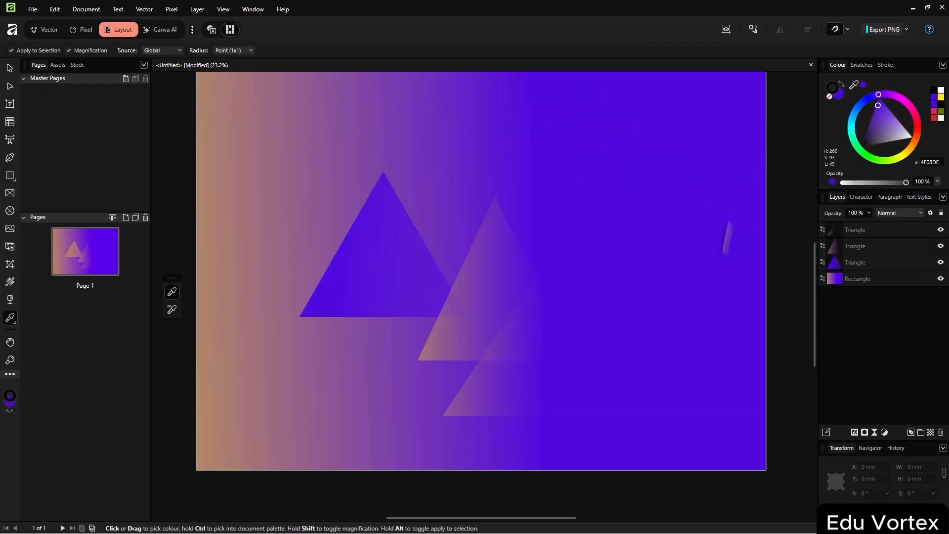
left_click(405, 321)
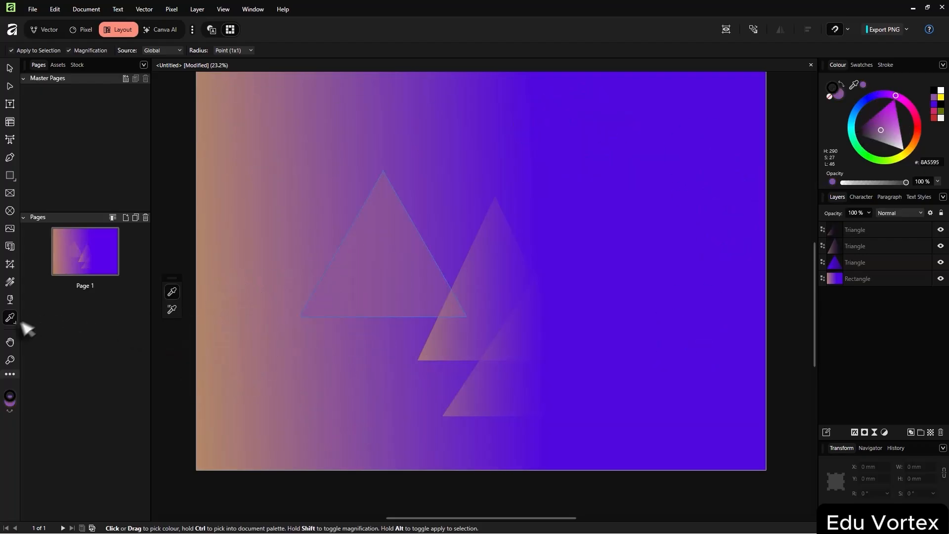
Pan the page around with the View tool, and try the Zoom tool on the overlapping triangles
left_click(10, 342)
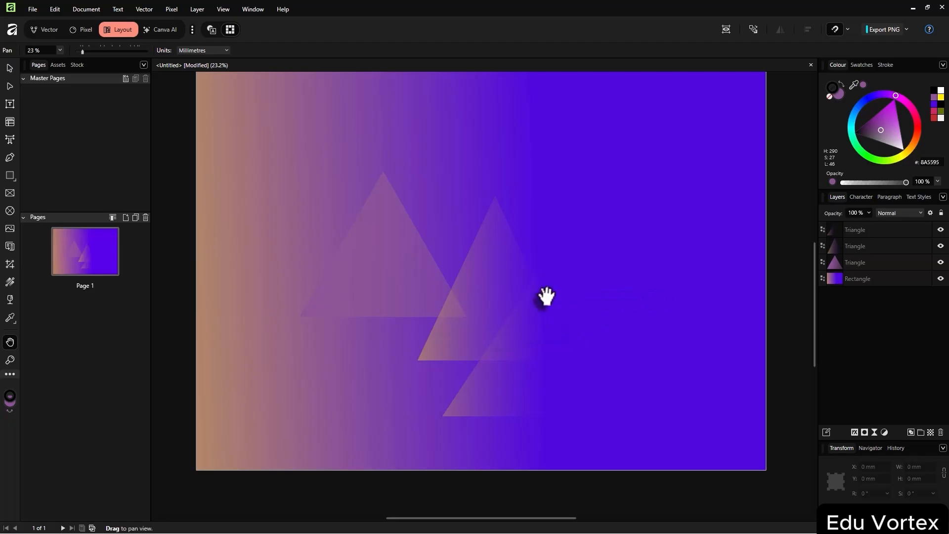
left_click_drag(546, 300, 544, 318)
mouse_move(560, 277)
left_mouse_down()
mouse_move(553, 303)
mouse_move(560, 279)
left_mouse_up()
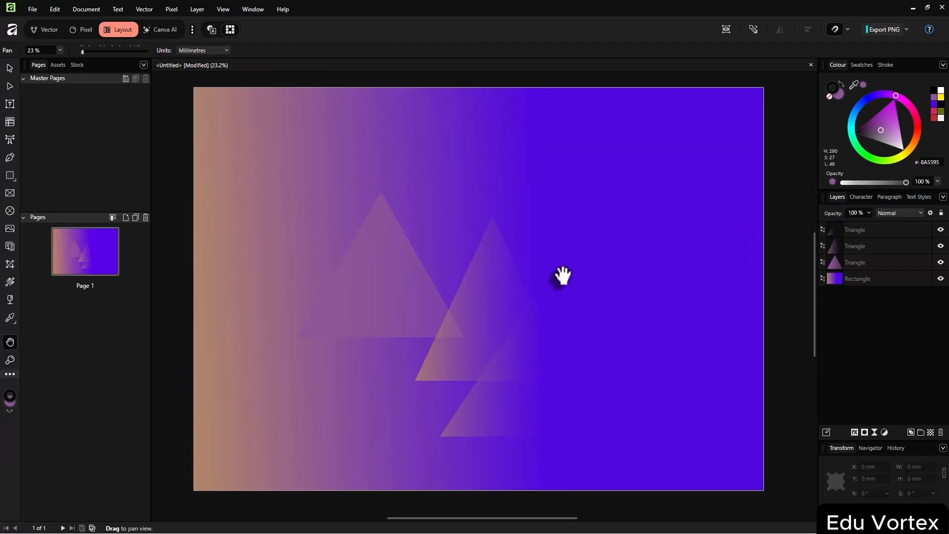
left_click_drag(562, 276, 524, 324)
left_click(9, 360)
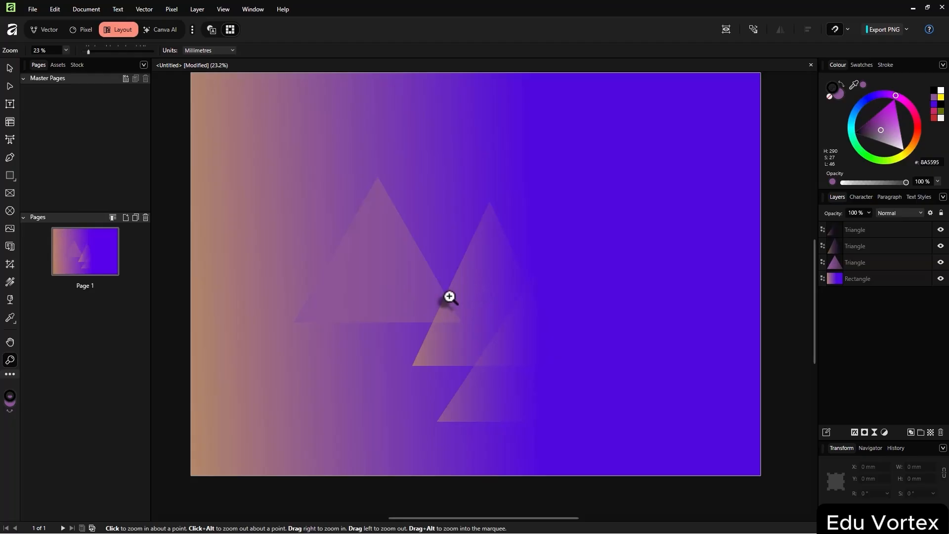
left_click_drag(449, 291, 426, 307)
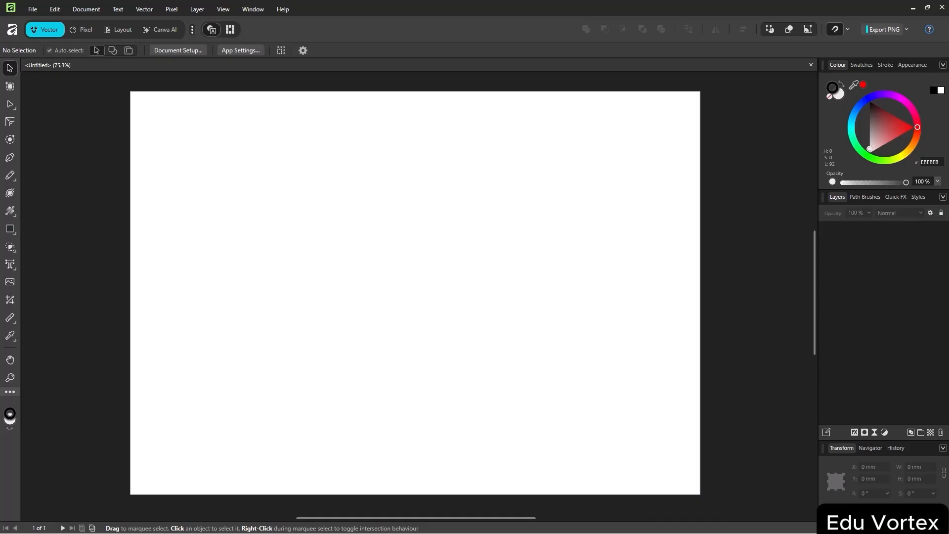
left_click_drag(452, 315, 488, 321)
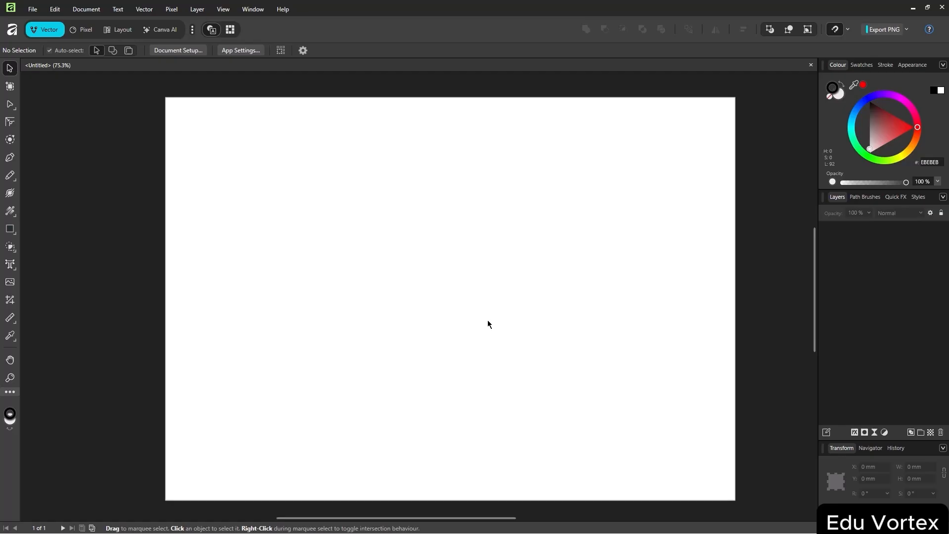
left_click_drag(500, 328, 467, 335)
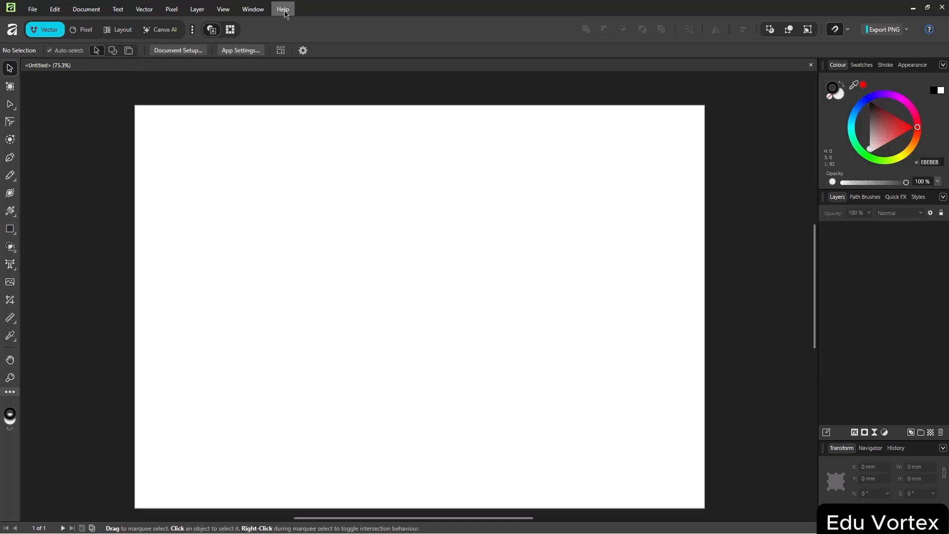
scroll(265, 109, "down", 1)
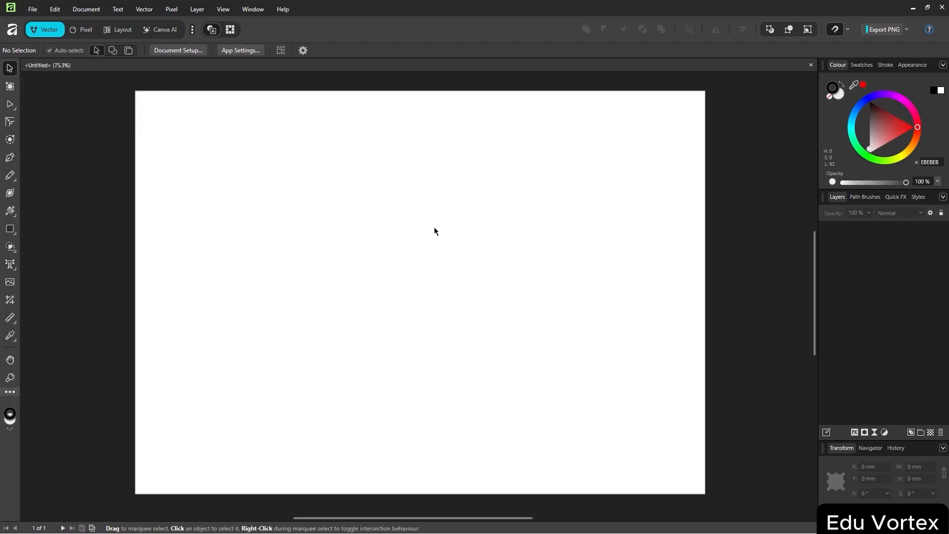
left_click_drag(424, 240, 418, 243)
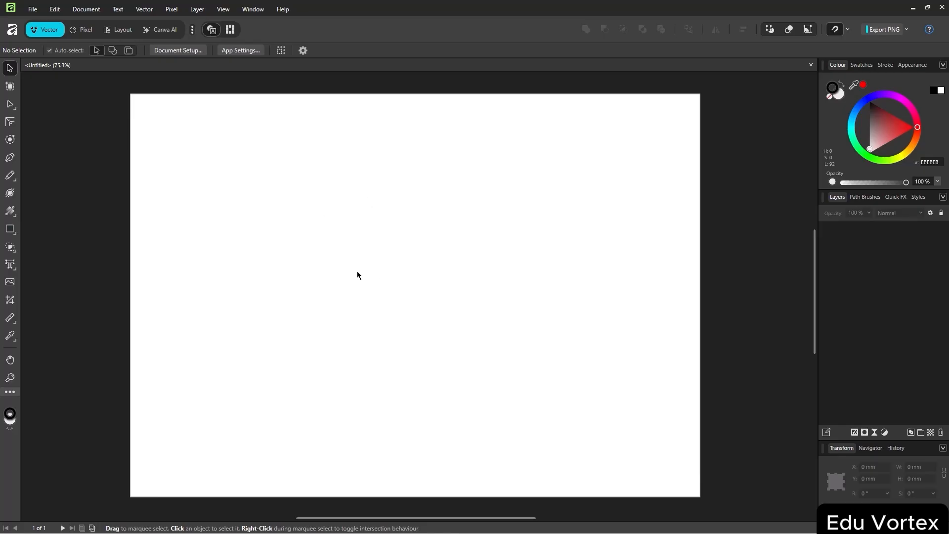
key("f")
key("f")
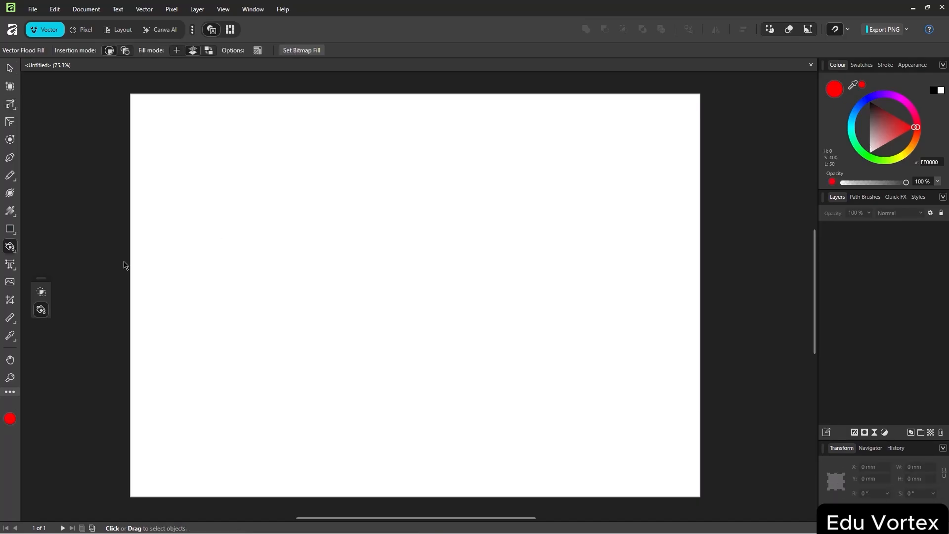
left_click(11, 282)
key("Escape")
Draw a light grey rectangle about 68.5 by 64.9 mm near the page centre and move it slightly up and left
key("m")
mouse_move(331, 244)
left_mouse_down()
mouse_move(371, 313)
mouse_move(423, 332)
left_mouse_up()
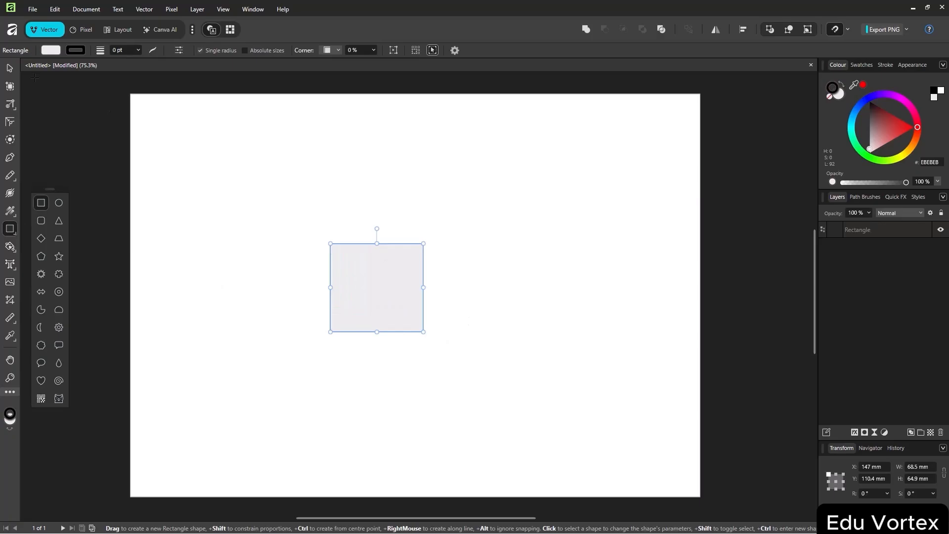
left_click(10, 68)
mouse_move(377, 286)
left_mouse_down()
mouse_move(499, 310)
mouse_move(359, 282)
left_mouse_up()
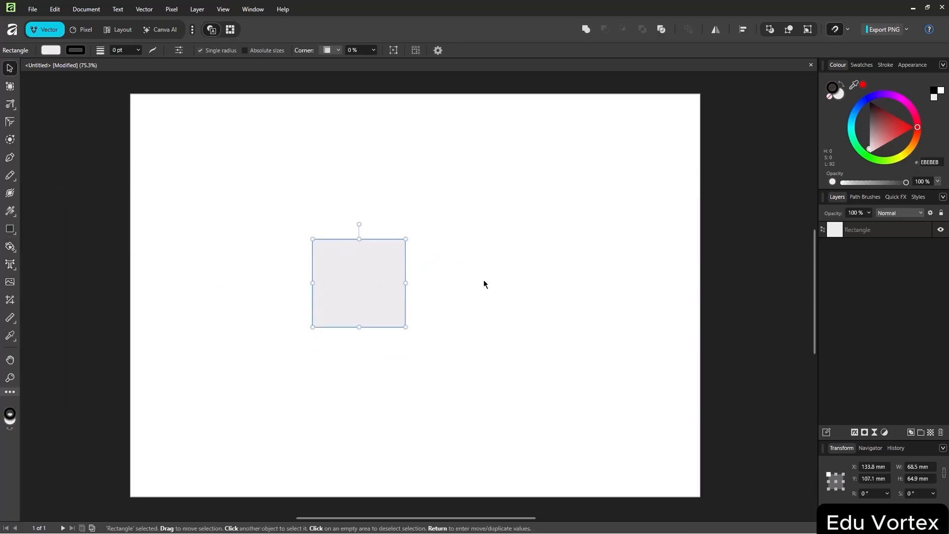
left_click(484, 284)
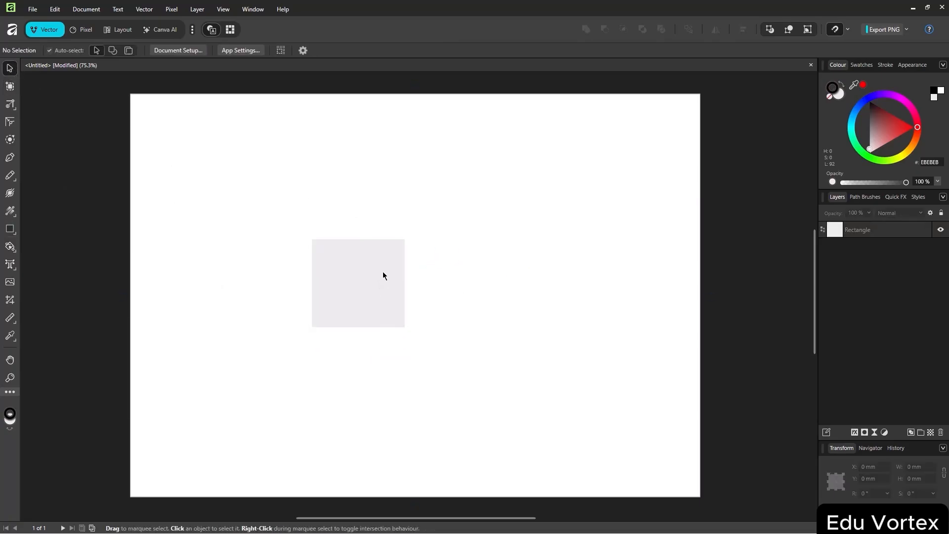
Move the grey rectangle towards the page's upper left and resize it to about 142.5 by 106.4 mm
left_click(389, 307)
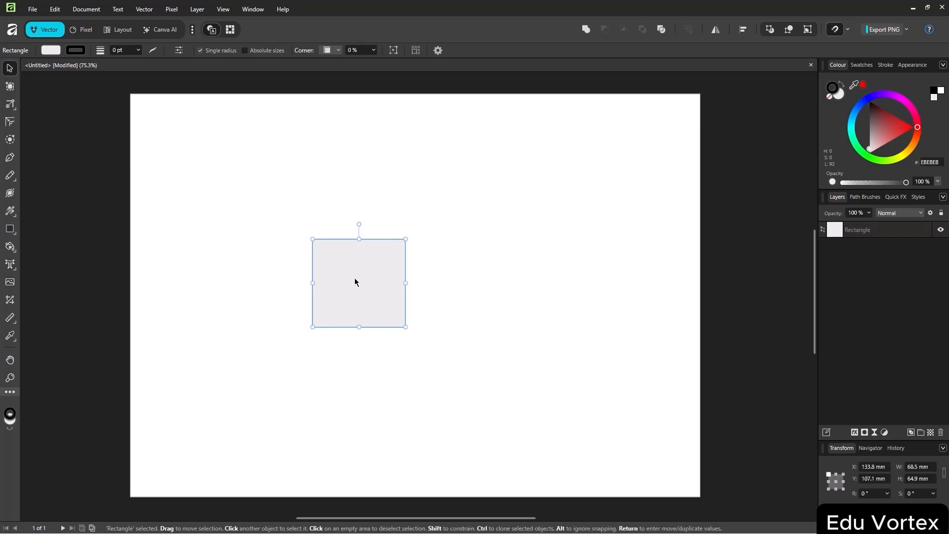
left_click_drag(373, 271, 543, 360)
left_click_drag(487, 334, 350, 254)
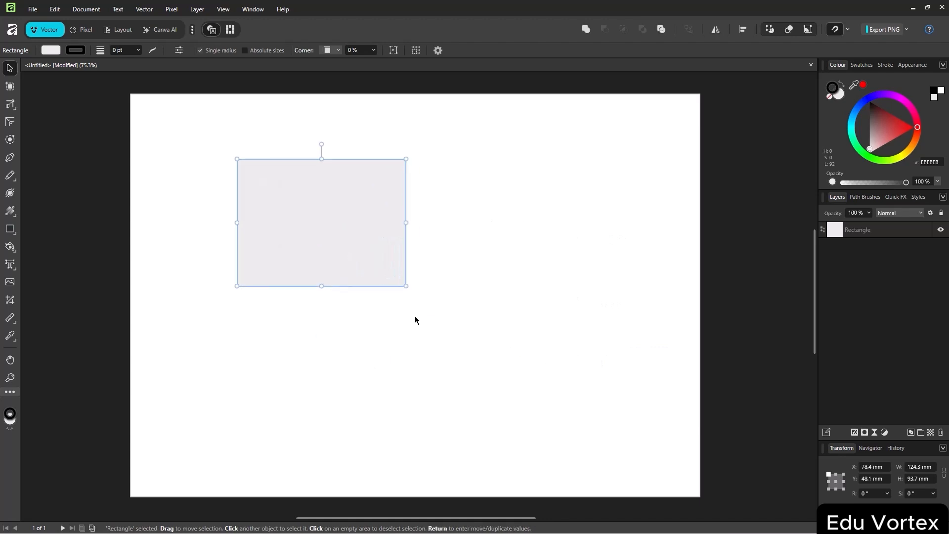
left_click_drag(406, 288, 617, 447)
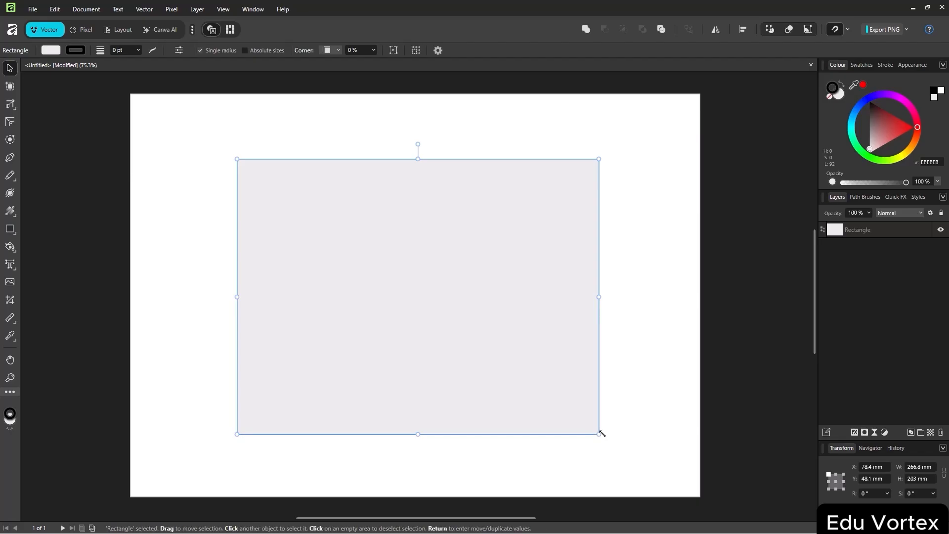
left_click_drag(600, 435, 431, 306)
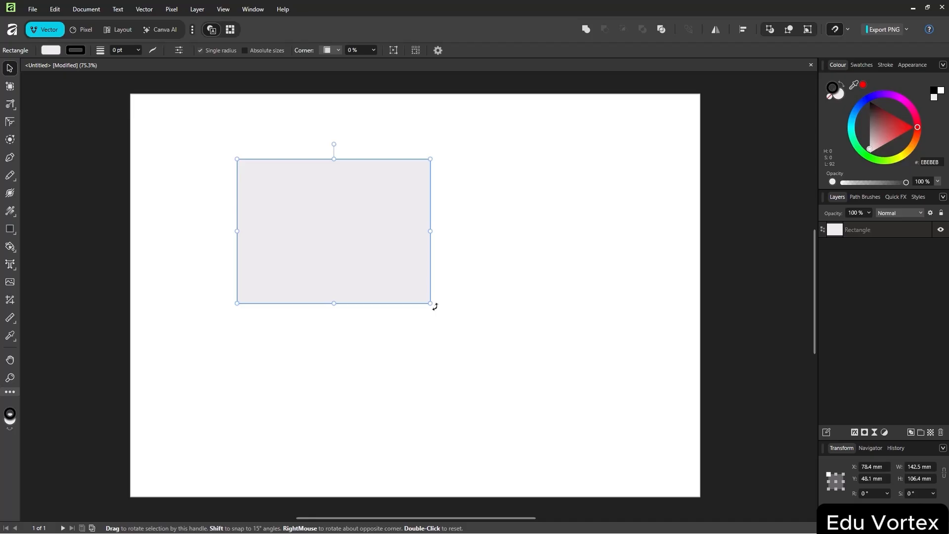
left_click_drag(435, 307, 472, 317)
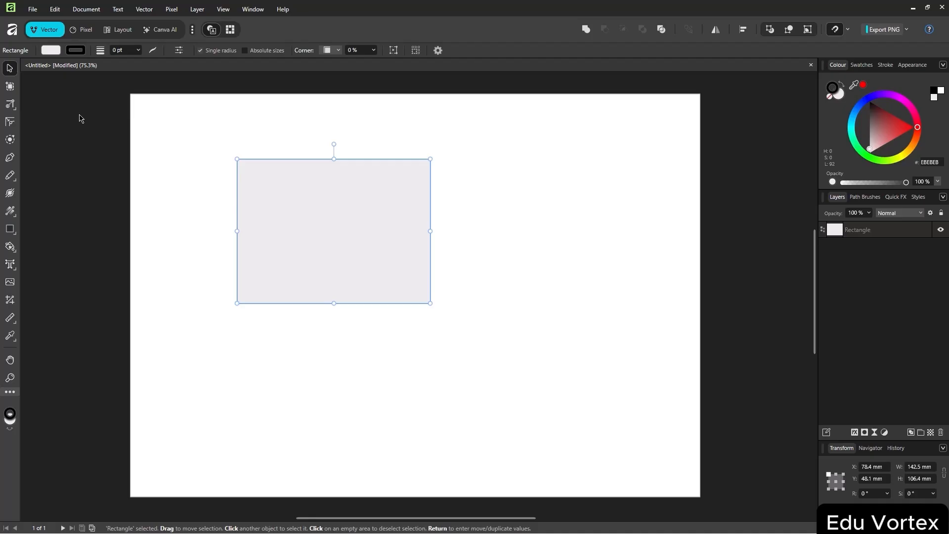
Draw three artboards around the page, about 370 by 249 mm, 545 by 205 mm and 122 by 179 mm
left_click(9, 87)
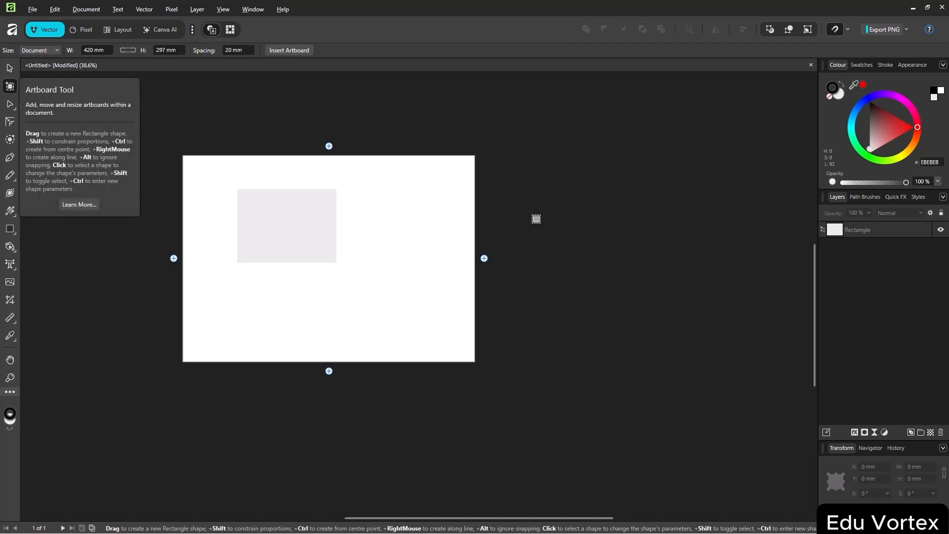
left_click_drag(527, 189, 786, 361)
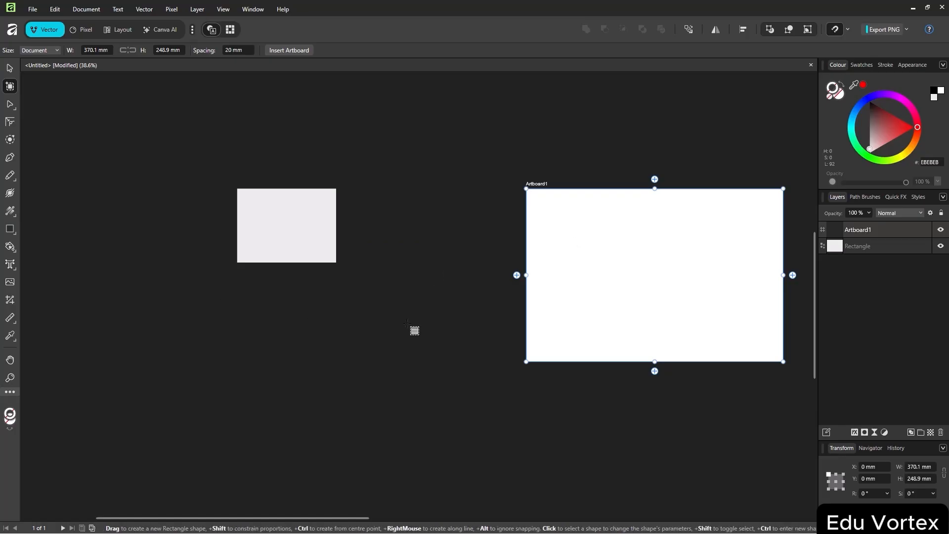
left_click_drag(397, 311, 20, 454)
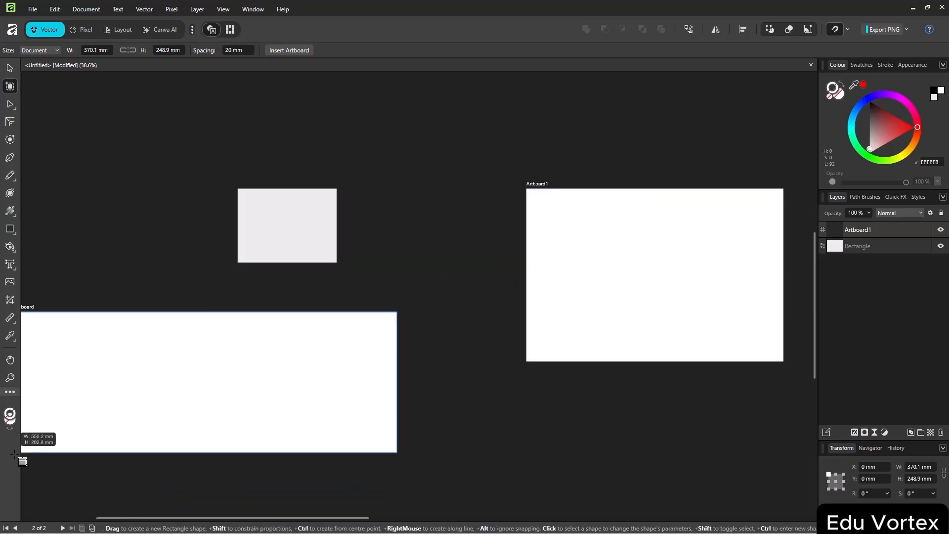
left_click_drag(356, 130, 441, 254)
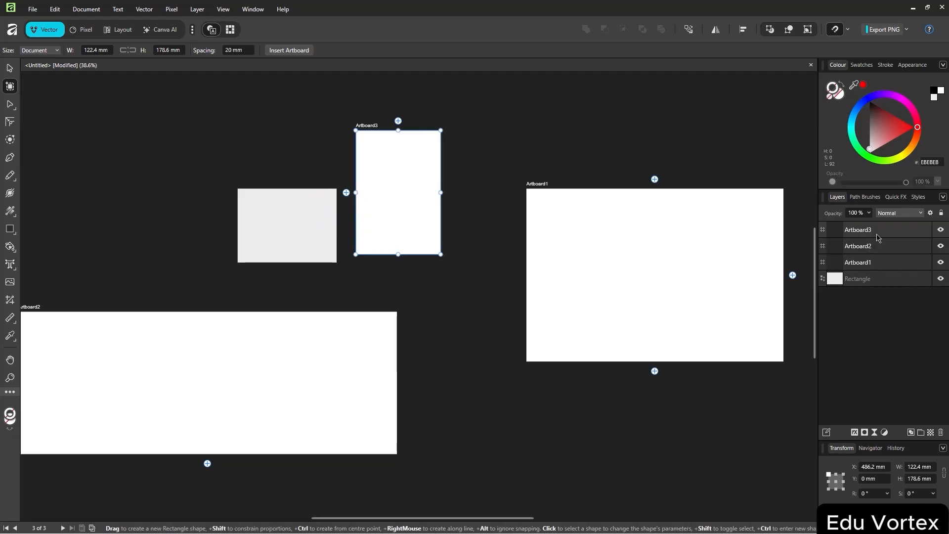
Draw a rectangle about 176.5 by 141.6 mm inside Artboard1
left_click(876, 263)
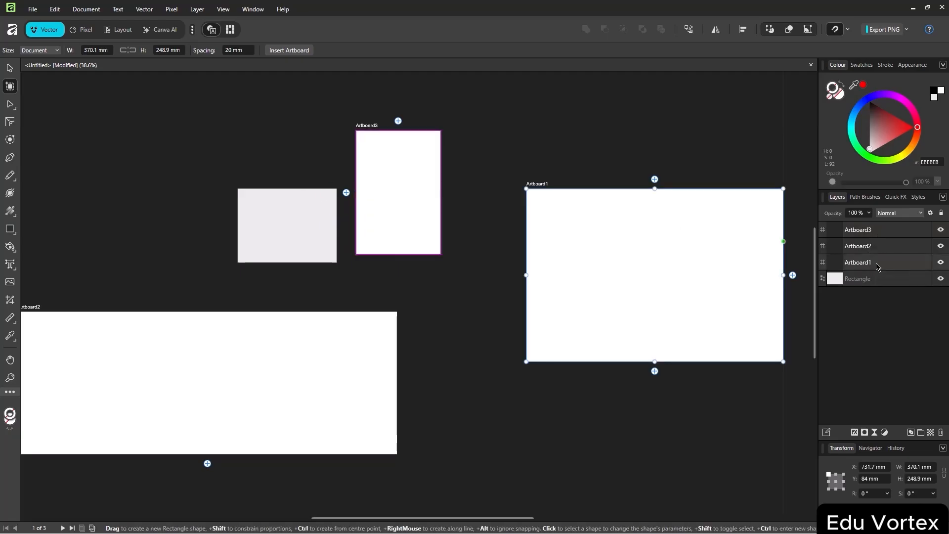
left_click(12, 235)
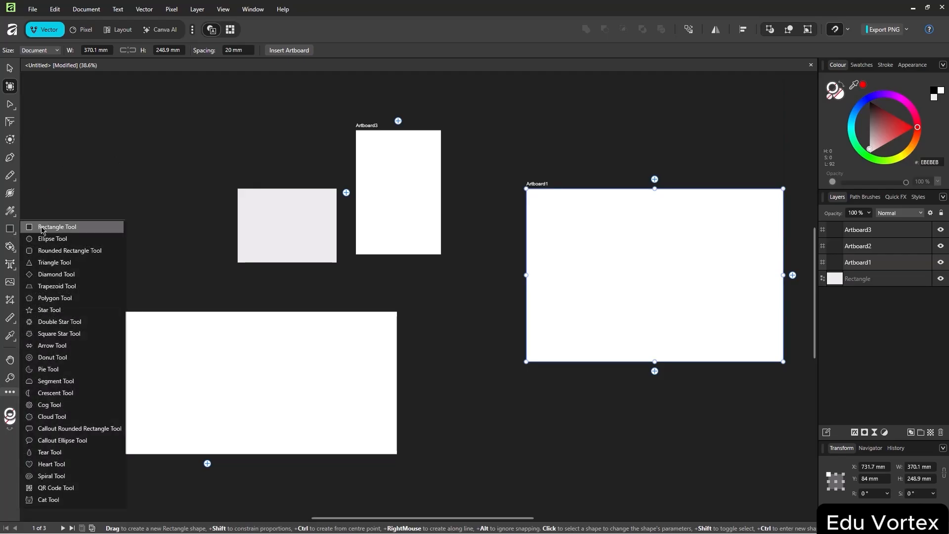
left_click(43, 229)
left_click_drag(602, 229, 725, 328)
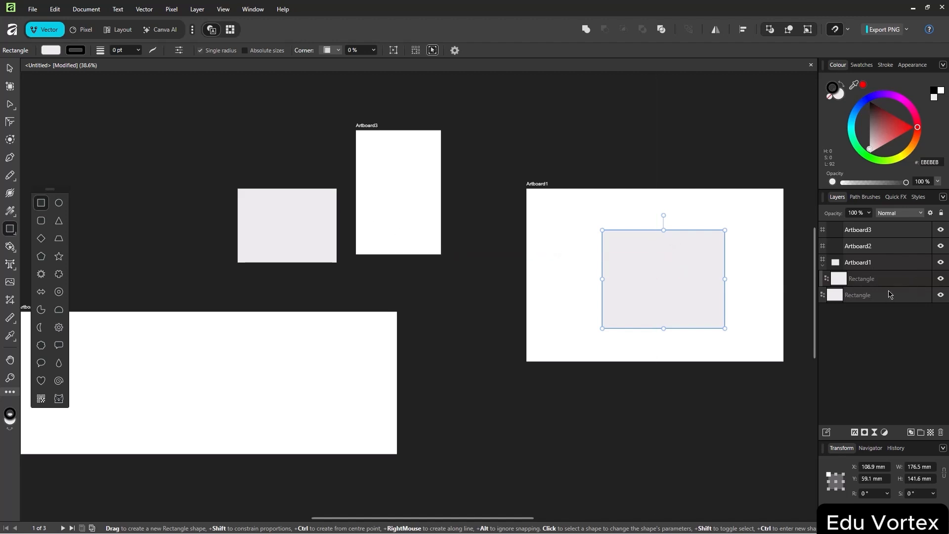
Delete Artboard1 together with the objects it contains
left_click(897, 269)
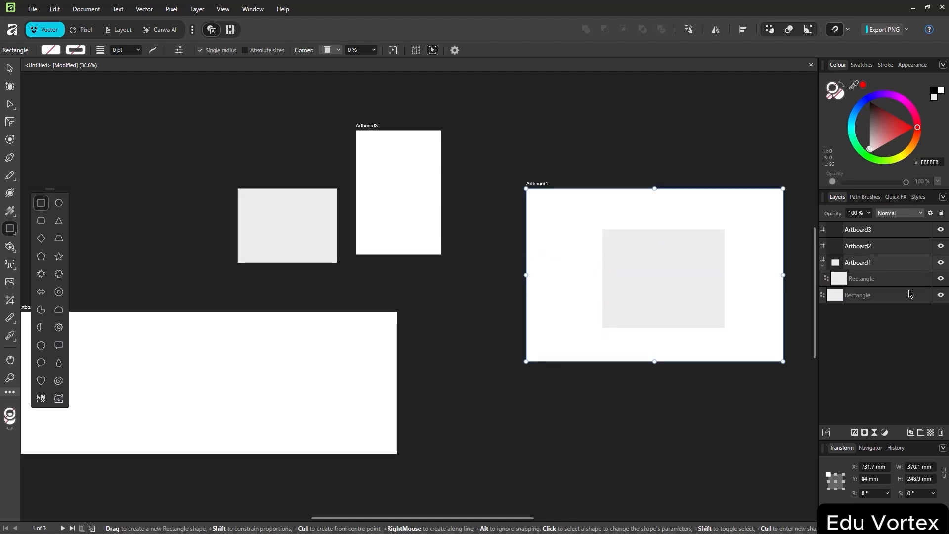
left_click(878, 280)
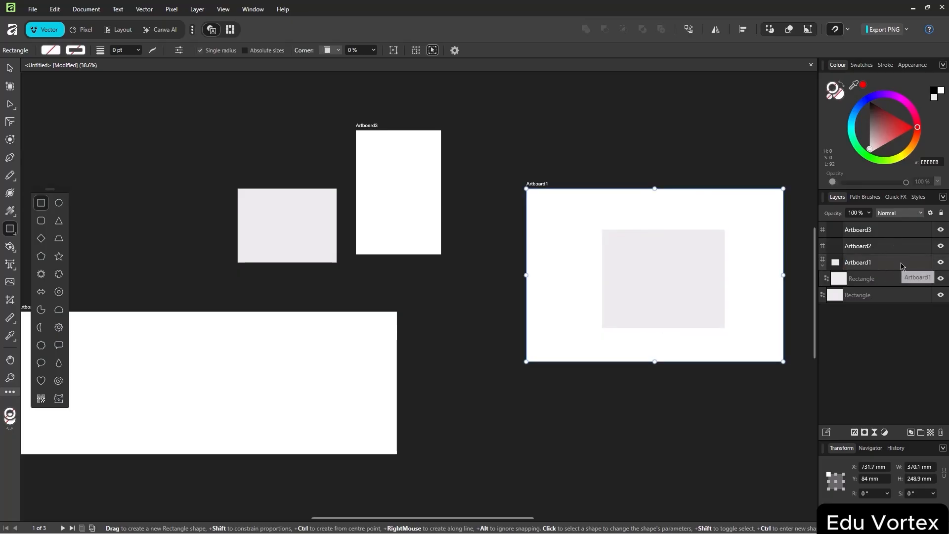
key("Delete")
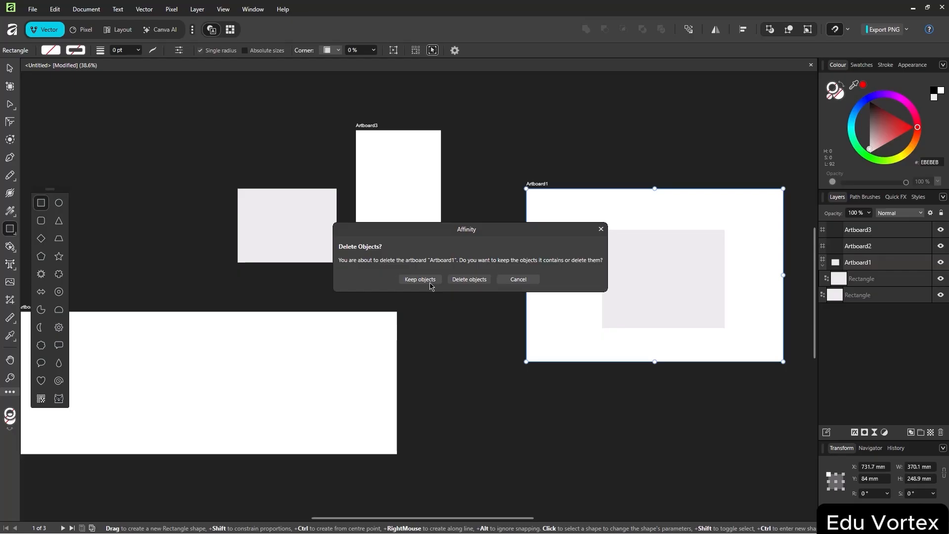
left_click(467, 281)
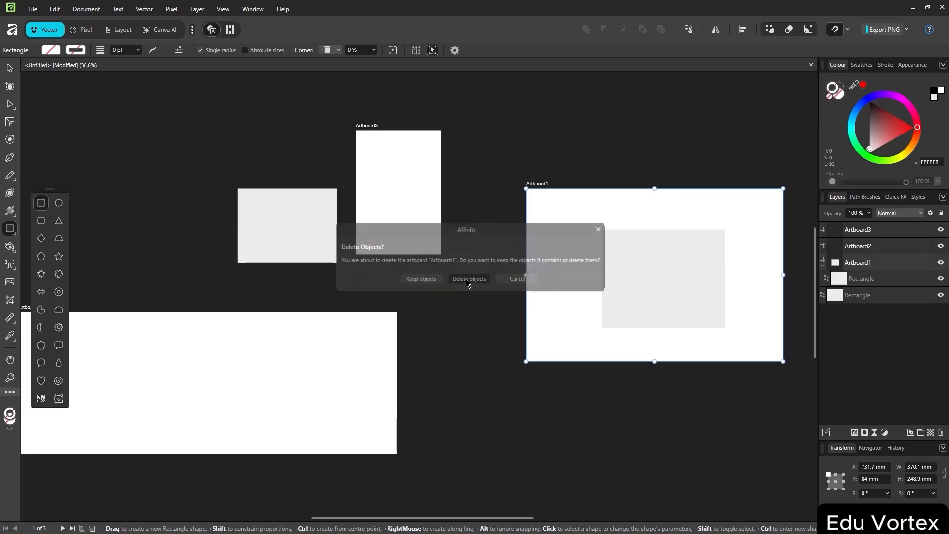
Delete the two remaining artboards, the tall Artboard3 and the wide Artboard2
left_click(368, 125)
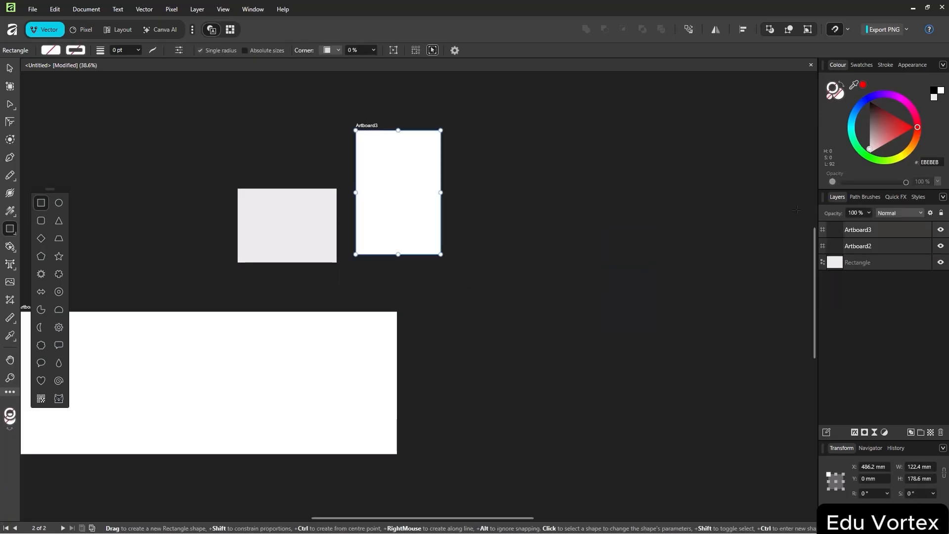
key("Delete")
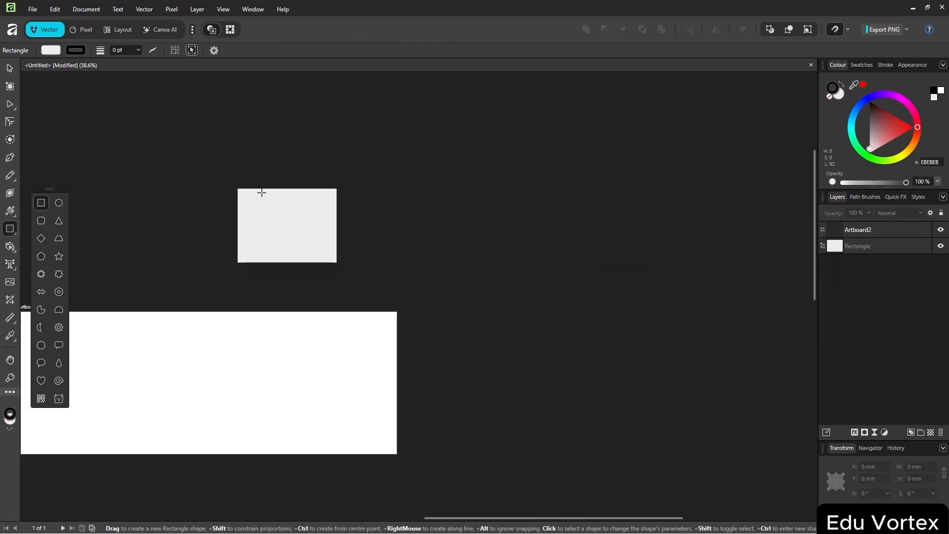
left_click(284, 350)
left_click_drag(296, 343, 525, 288)
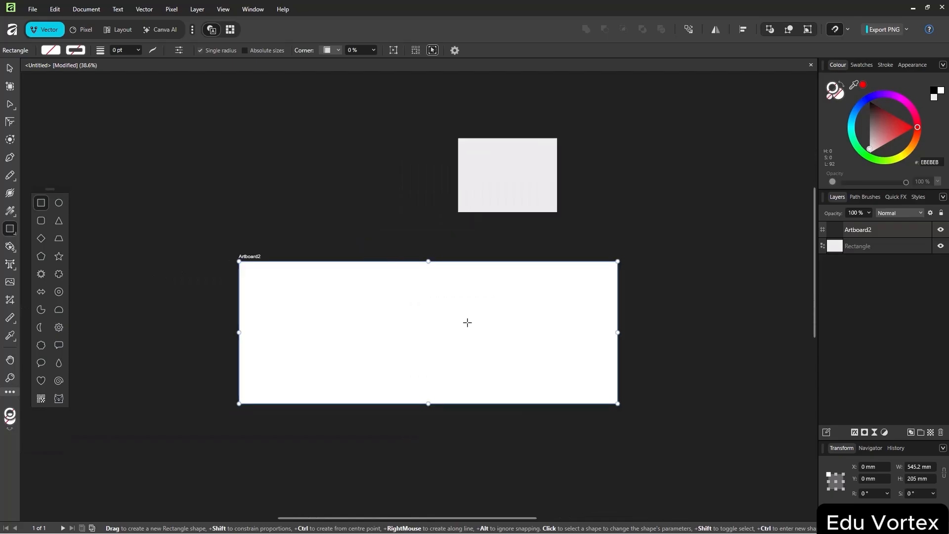
key("Delete")
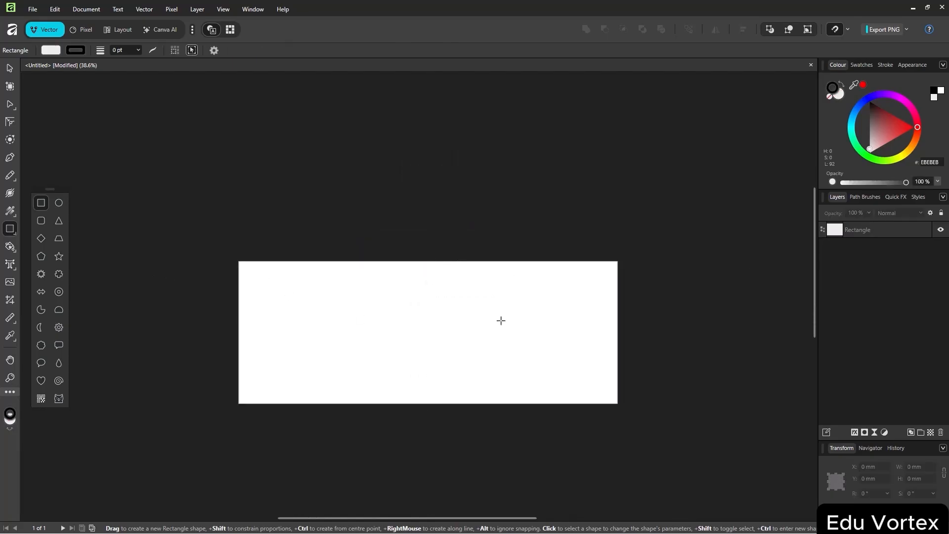
Try to draw a narrow artboard about 9.9 by 228.4 mm above the page, and undo it
left_click(10, 87)
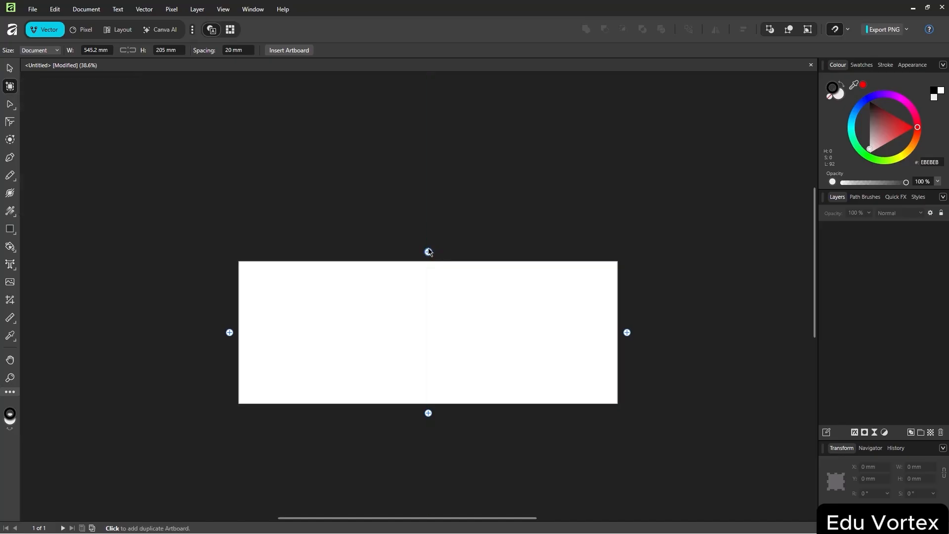
left_click_drag(428, 261, 422, 102)
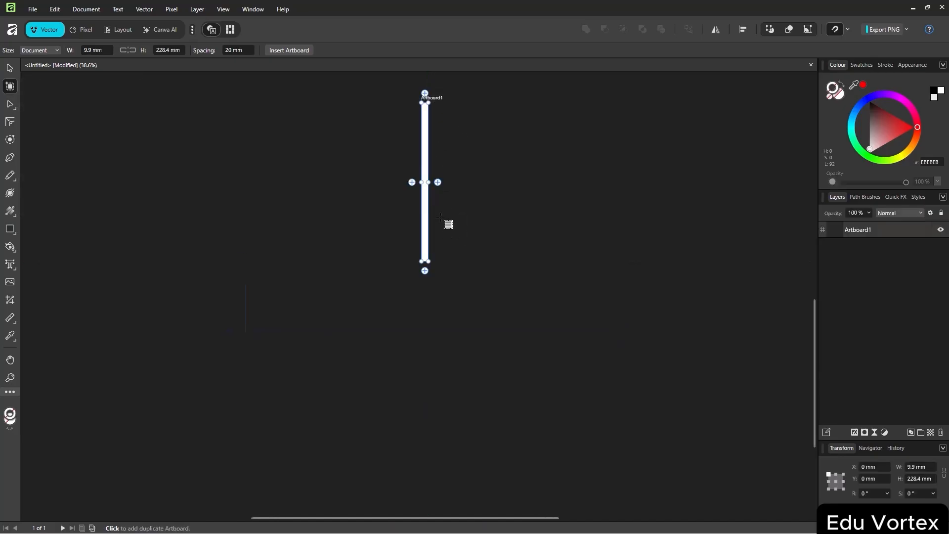
key("ctrl+z")
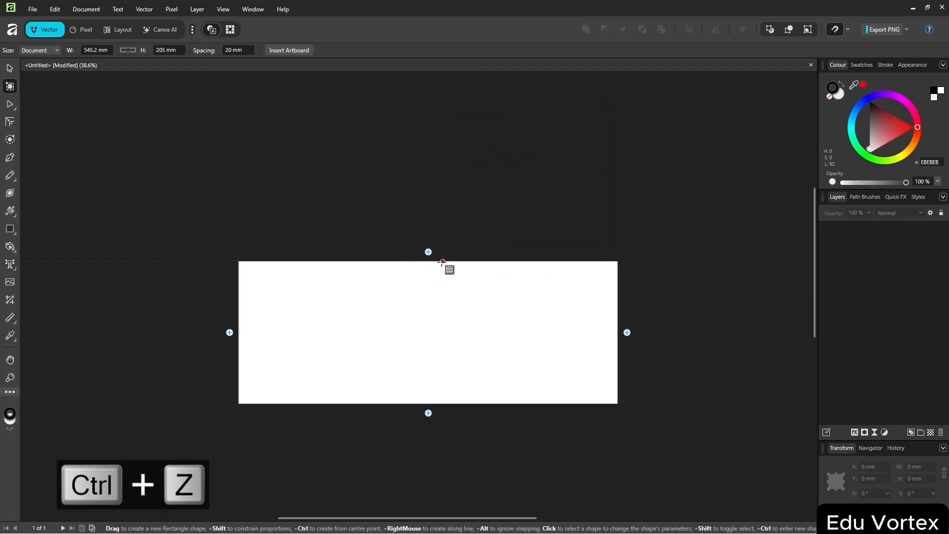
Draw a new artboard about 635.6 by 527.4 mm around the page and shift it slightly toward the upper left
left_click_drag(442, 261, 471, 131)
key("ctrl+z")
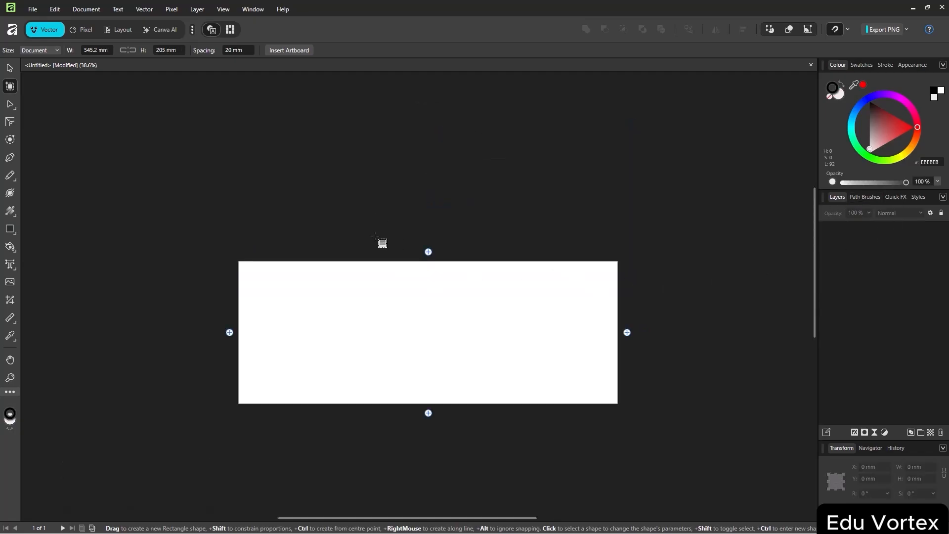
left_click_drag(293, 128, 735, 494)
left_click_drag(512, 149, 464, 142)
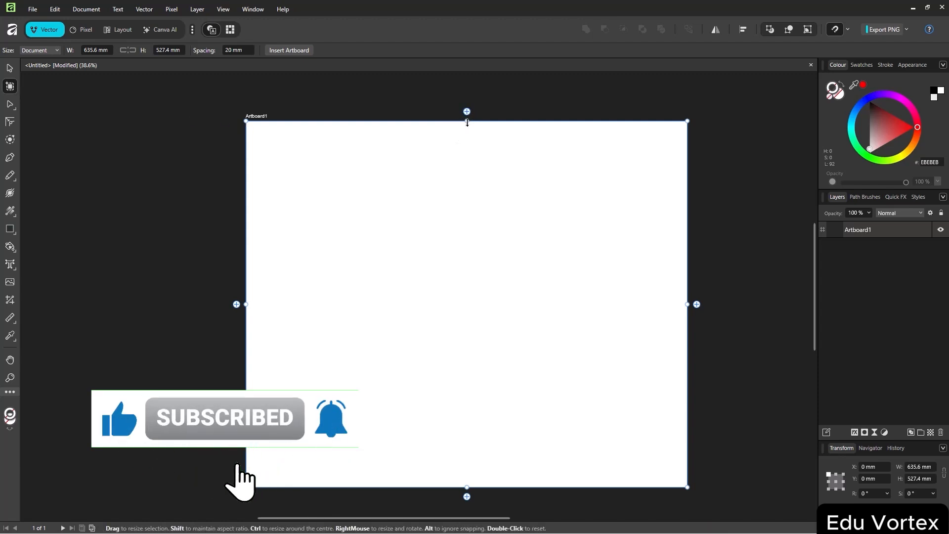
Reposition Artboard1 and resize it to about 687.6 by 506.1 mm by its edge and corner
left_click_drag(467, 123, 464, 178)
left_click_drag(508, 338, 457, 281)
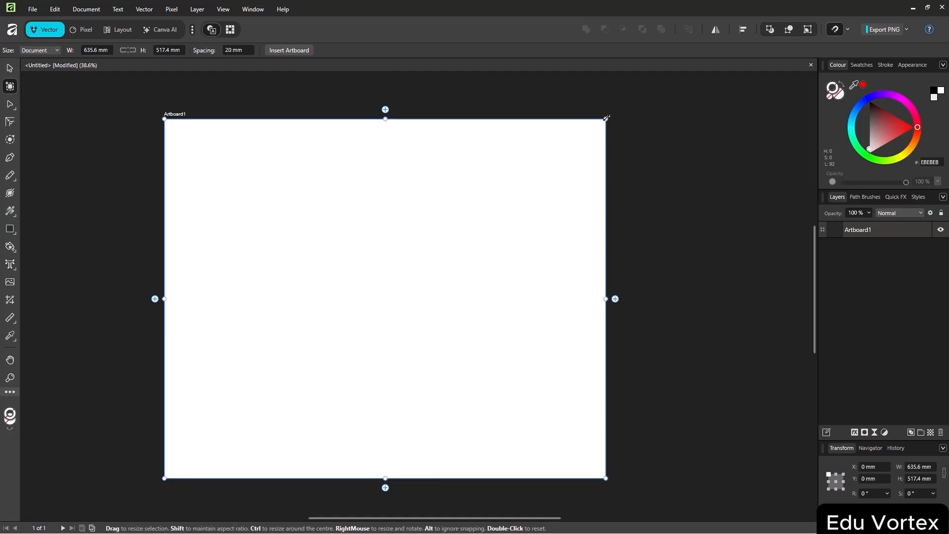
left_click_drag(594, 137, 642, 126)
Activate the Node and Corner tools in turn and view the sub-tools grouped with the Node Tool
left_click(9, 104)
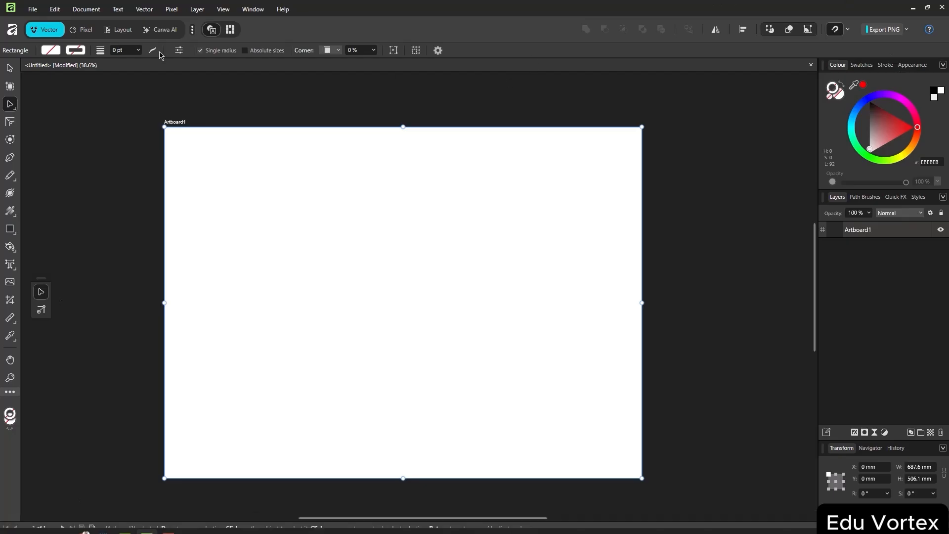
left_click(10, 122)
right_click(12, 138)
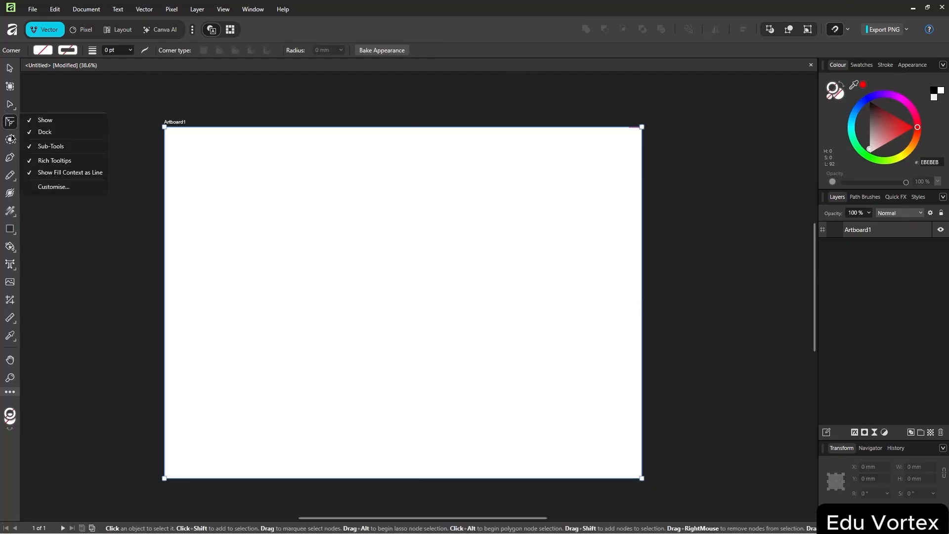
left_click(13, 127)
right_click(12, 106)
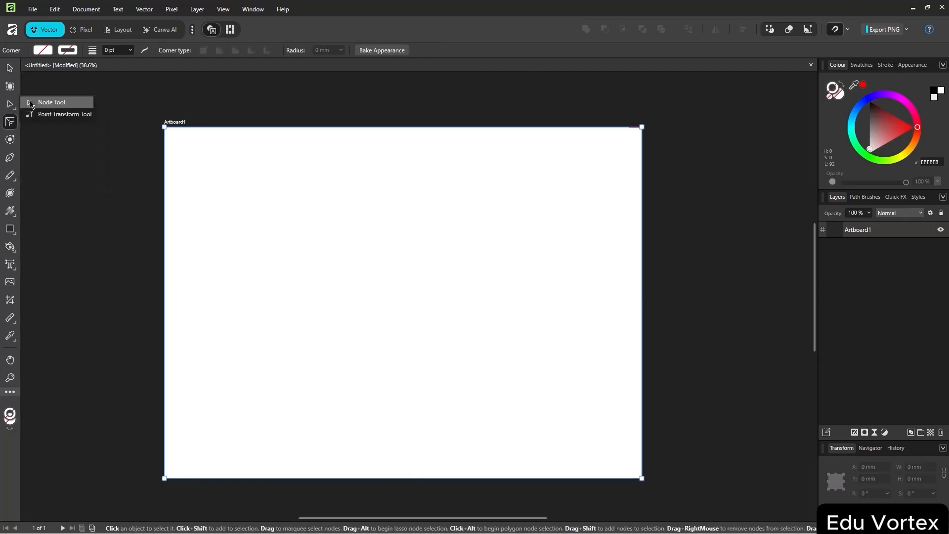
left_click(31, 103)
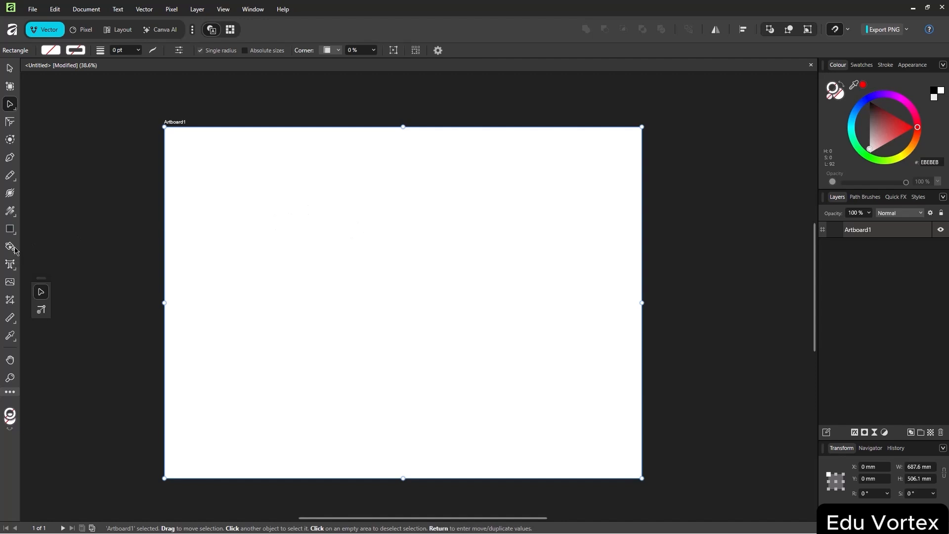
Draw a rectangle about 407.1 by 271.9 mm inside Artboard1 and resize it to about 364.4 by 261.2 mm with the Node Tool
right_click(10, 229)
left_click(37, 226)
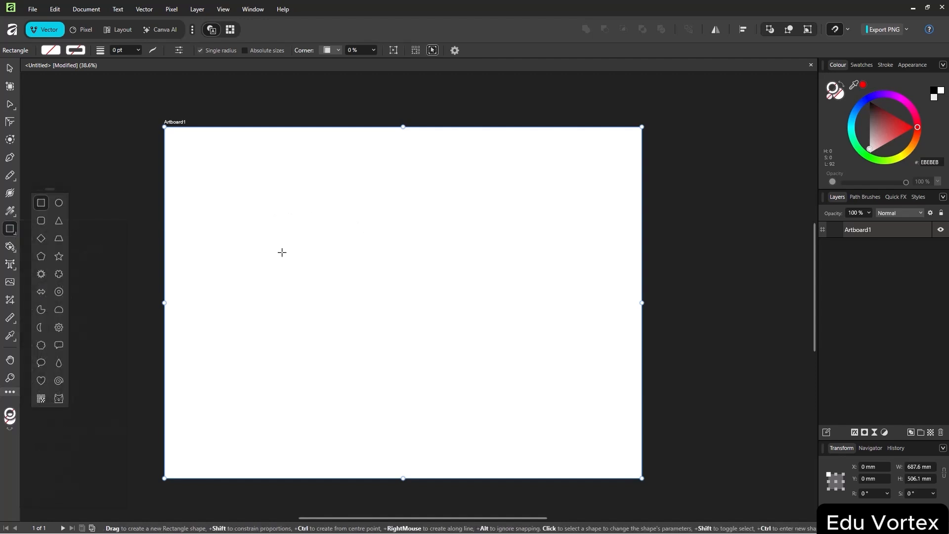
left_click_drag(258, 214, 541, 403)
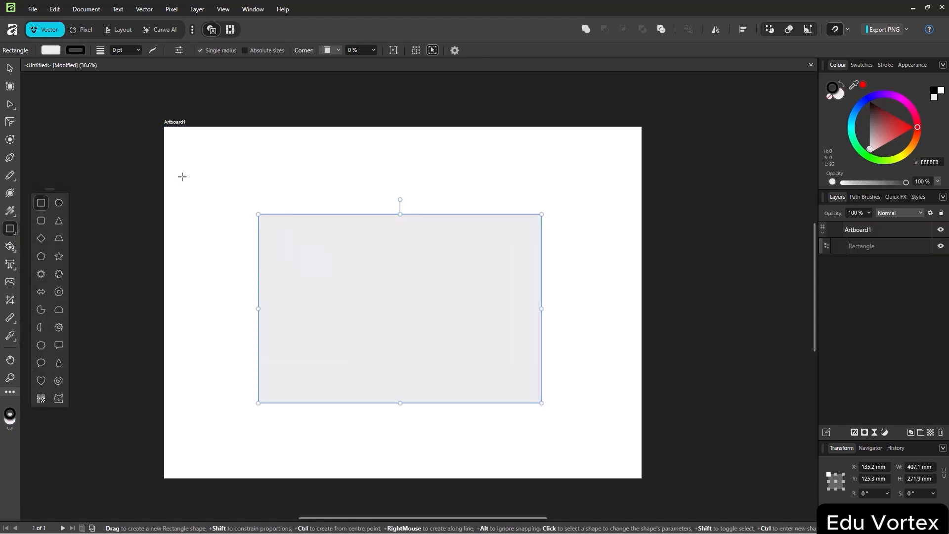
left_click(10, 105)
left_click_drag(542, 403, 470, 254)
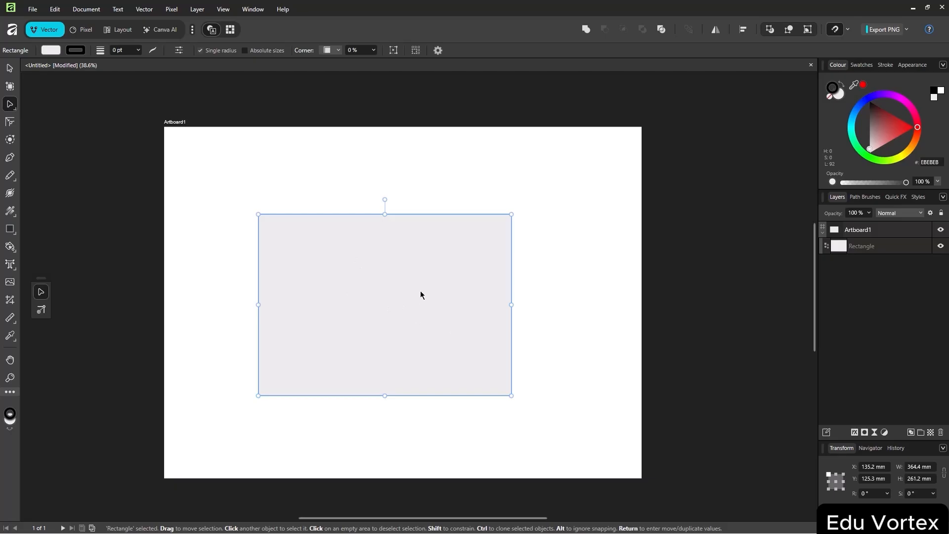
Convert the rectangle to curves and move its four corner nodes inward to form an irregular quadrilateral
right_click(442, 309)
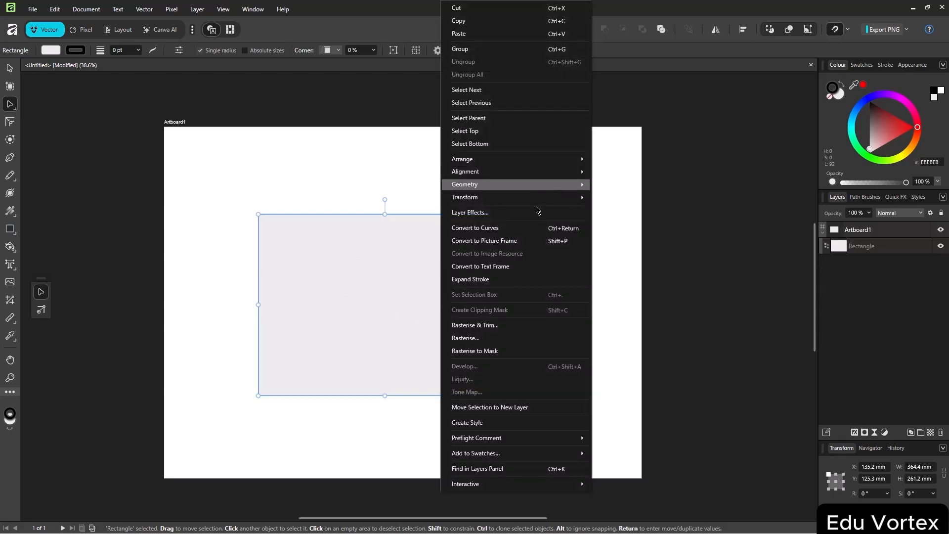
left_click(529, 225)
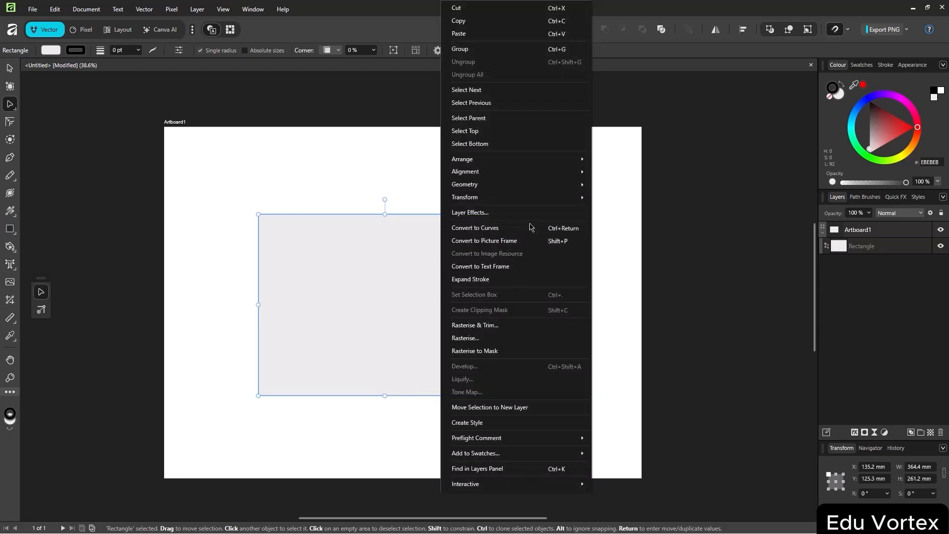
left_click_drag(512, 214, 474, 278)
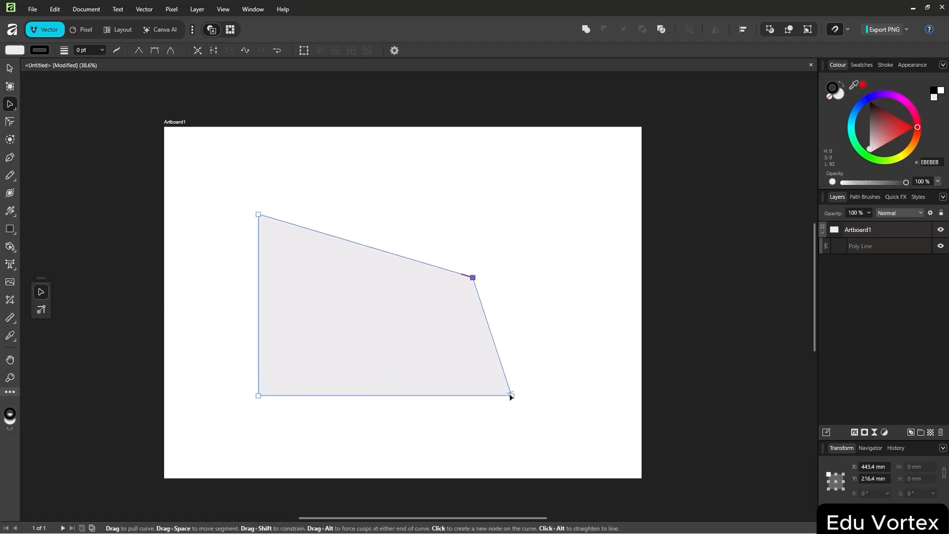
left_click(512, 395)
left_click_drag(512, 395, 448, 387)
left_click_drag(258, 395, 319, 389)
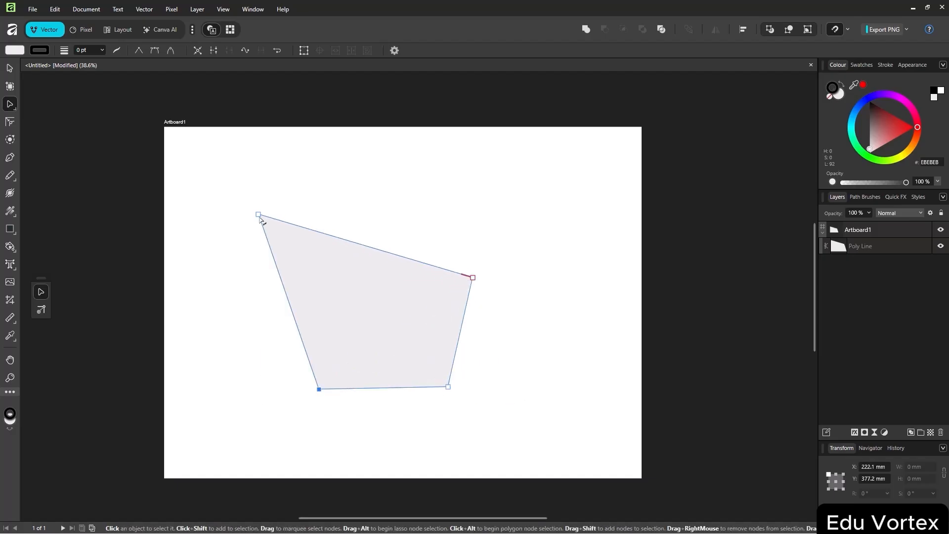
left_click_drag(259, 214, 323, 214)
left_click_drag(472, 278, 467, 269)
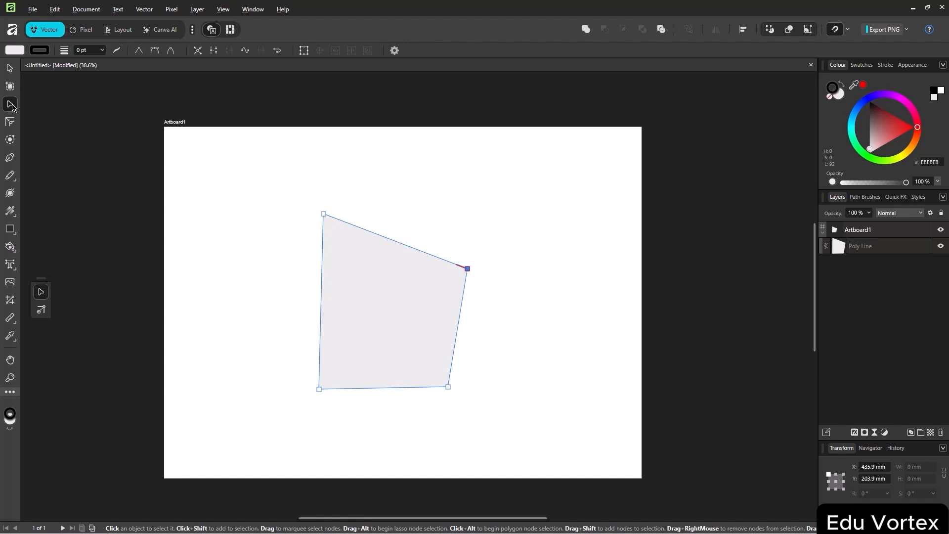
right_click(12, 106)
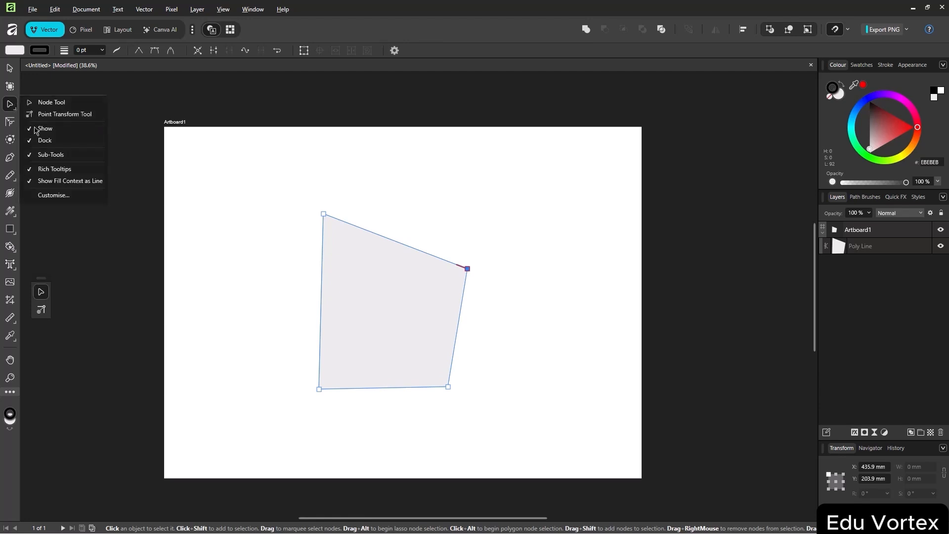
left_click(11, 107)
right_click(10, 107)
left_click(45, 114)
left_click(45, 103)
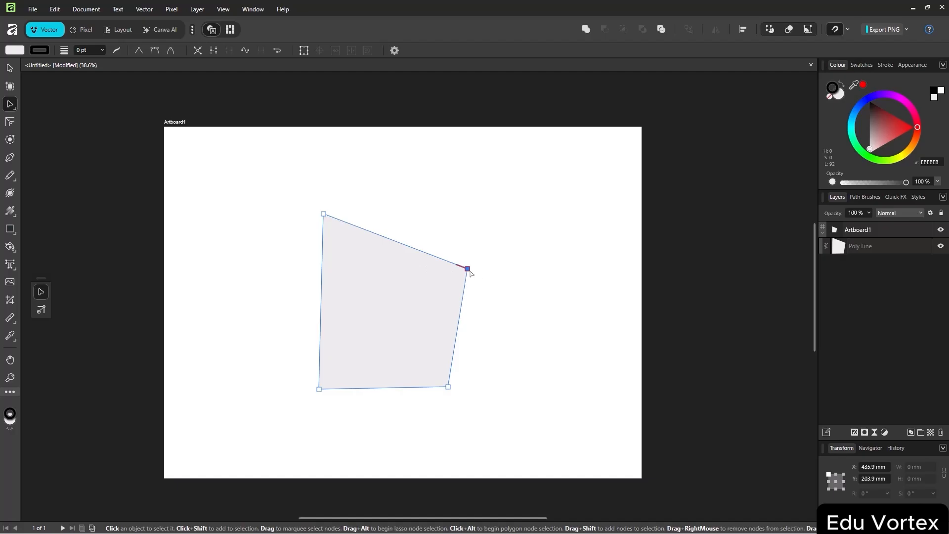
Make the shape's upper-right node smooth, move it to about X 435.2 mm, Y 201.8 mm, and lengthen its lower handle
left_click_drag(467, 268, 473, 251)
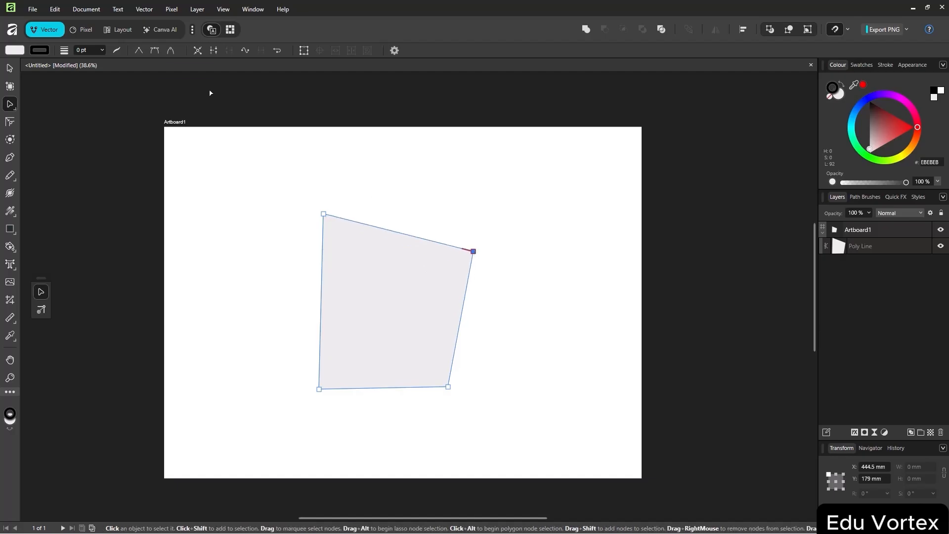
left_click(155, 50)
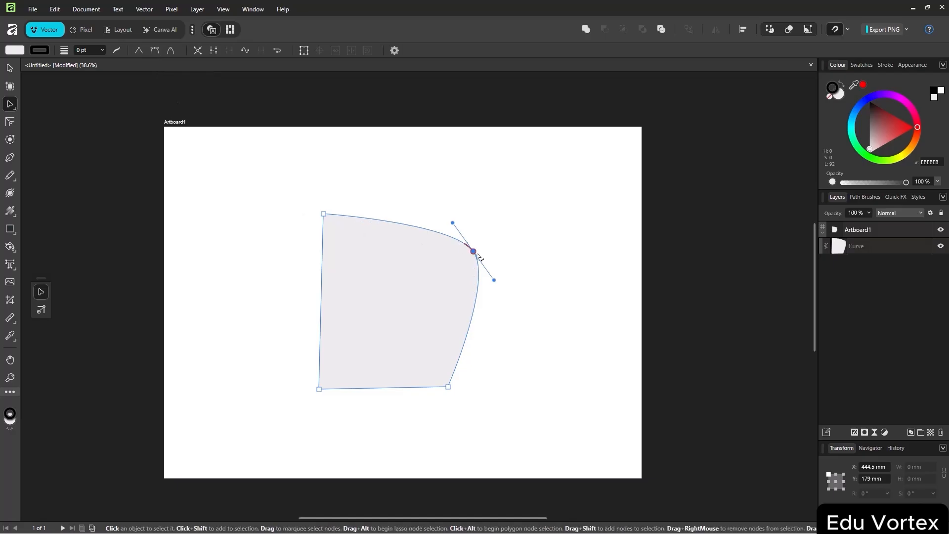
mouse_move(473, 251)
left_mouse_down()
mouse_move(403, 278)
mouse_move(467, 267)
left_mouse_up()
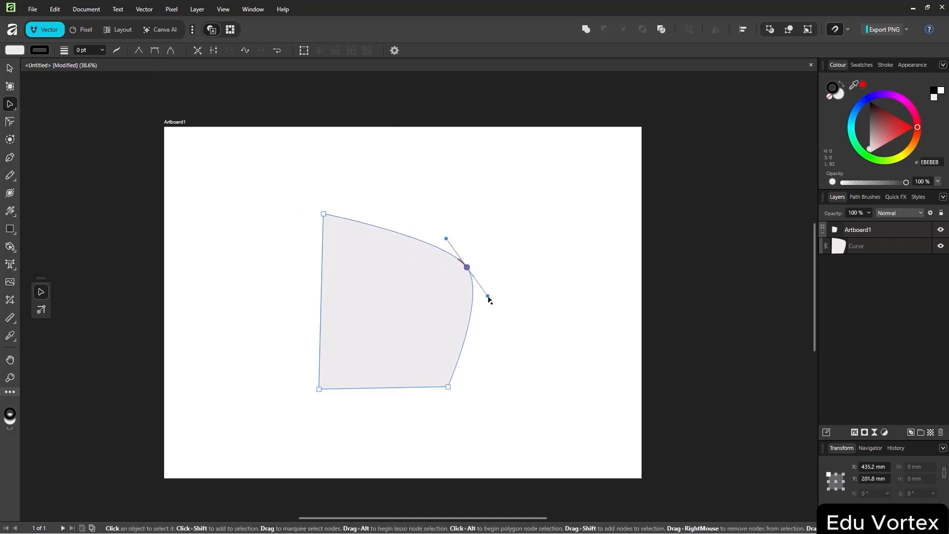
left_click_drag(489, 309, 498, 329)
Make the curve's lower-right node smooth and move it to about X 415 mm, Y 390.8 mm
left_click(447, 392)
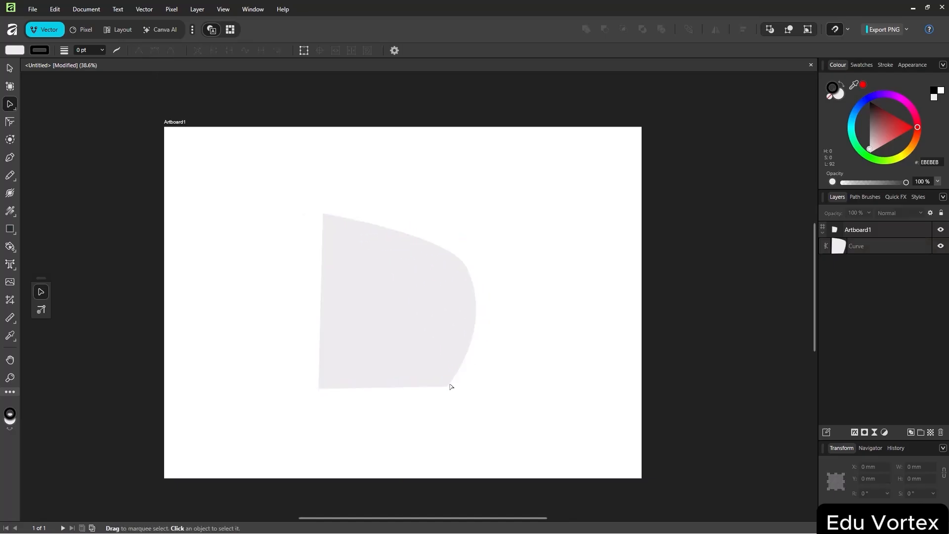
left_click(446, 386)
left_click(448, 387)
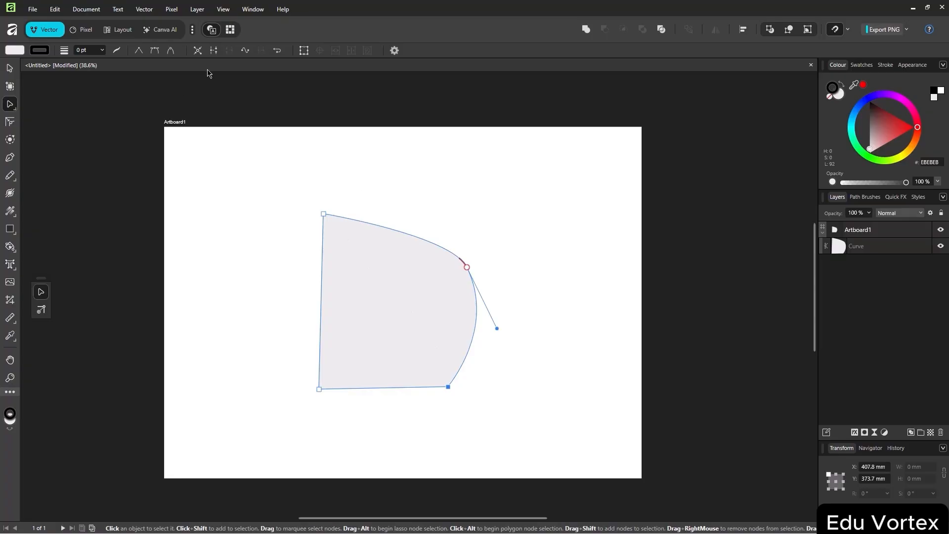
left_click(155, 51)
mouse_move(450, 391)
left_mouse_down()
mouse_move(410, 403)
mouse_move(456, 388)
mouse_move(452, 400)
left_mouse_up()
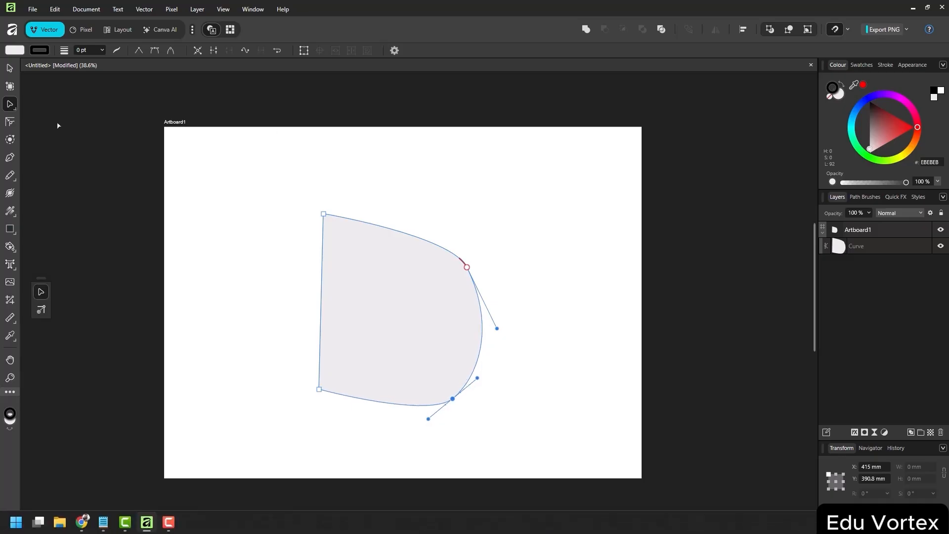
With the Point Transform Tool, move the curve up and right, and rotate it counterclockwise by its upper-right node
right_click(22, 96)
left_click(55, 114)
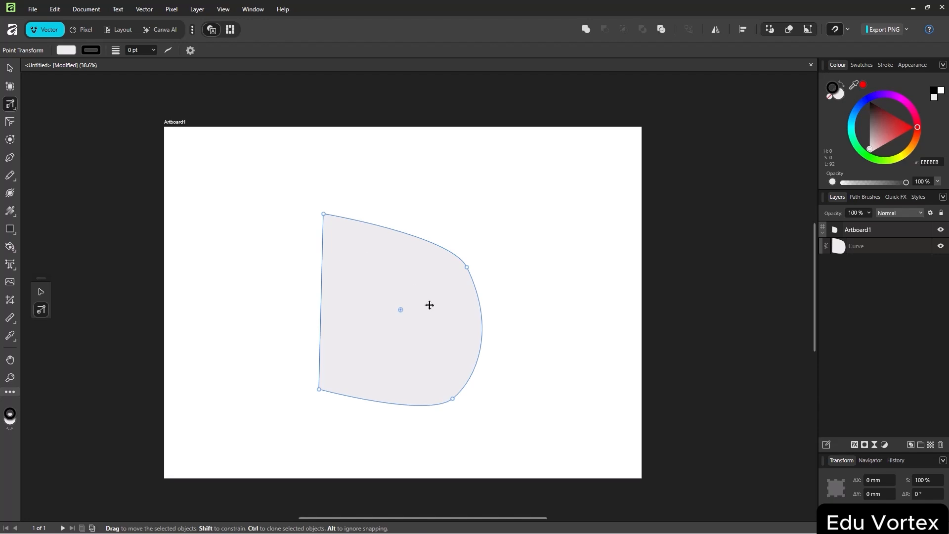
left_click_drag(423, 324, 446, 280)
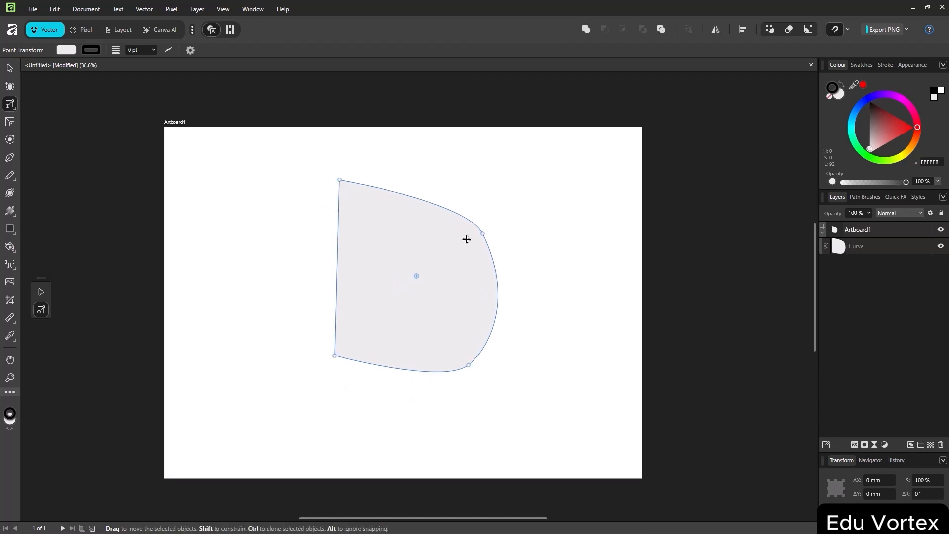
left_click_drag(478, 232, 412, 187)
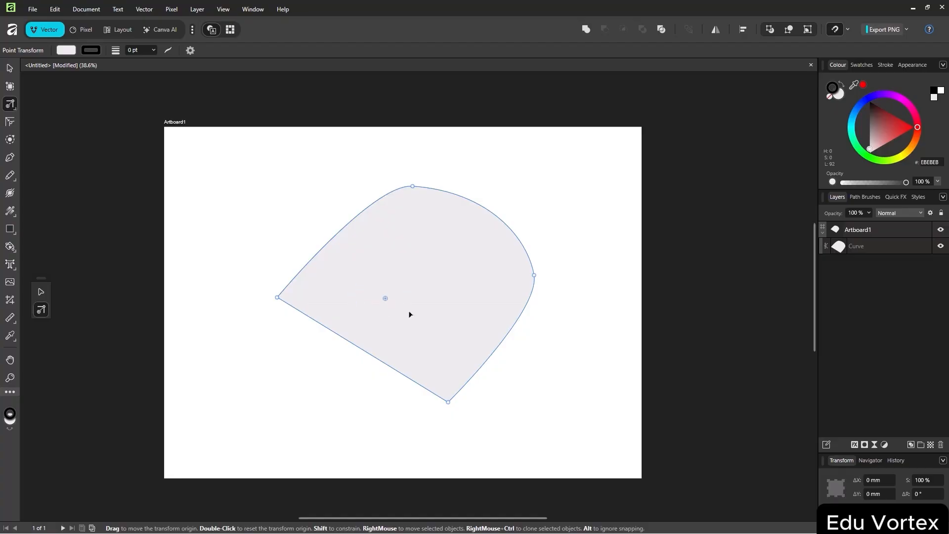
Place the transform origin outside the curve's lower-left side, rotate the shape around it, and move the origin inside to enlarge the shape
mouse_move(345, 300)
left_mouse_down()
mouse_move(360, 328)
mouse_move(267, 346)
mouse_move(293, 356)
mouse_move(293, 342)
left_mouse_up()
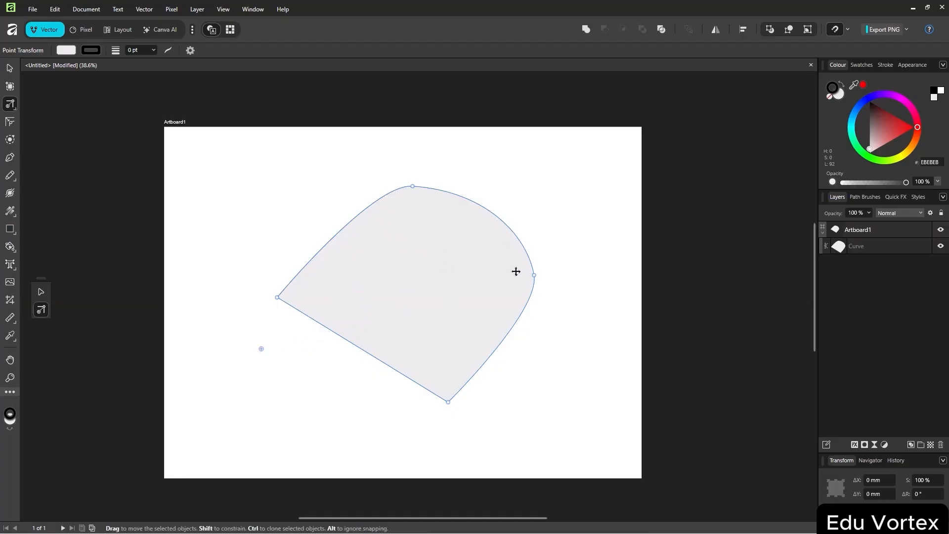
left_click_drag(534, 275, 428, 398)
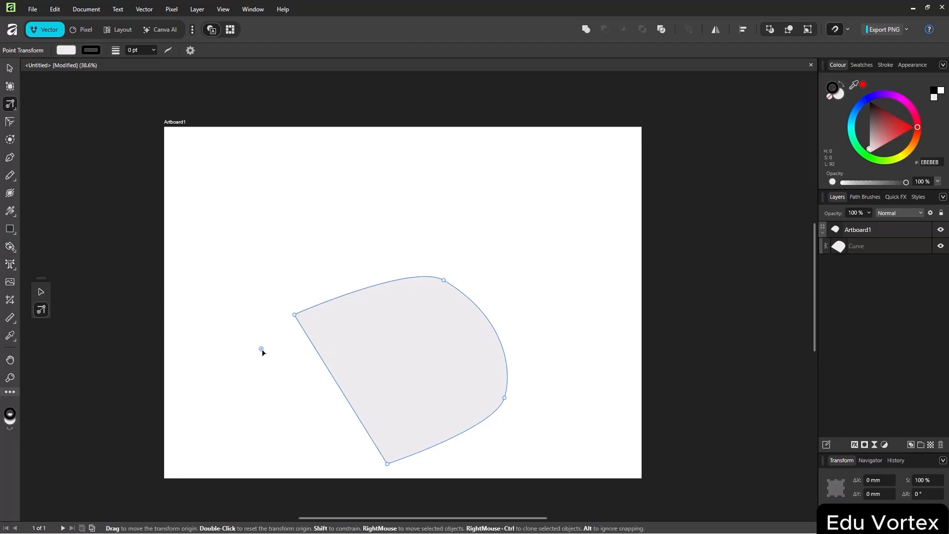
left_click_drag(262, 350, 361, 345)
left_click_drag(421, 357, 420, 358)
Delete the curve and draw a new rectangle about 391.5 by 215.7 mm inside Artboard1
left_click(13, 107)
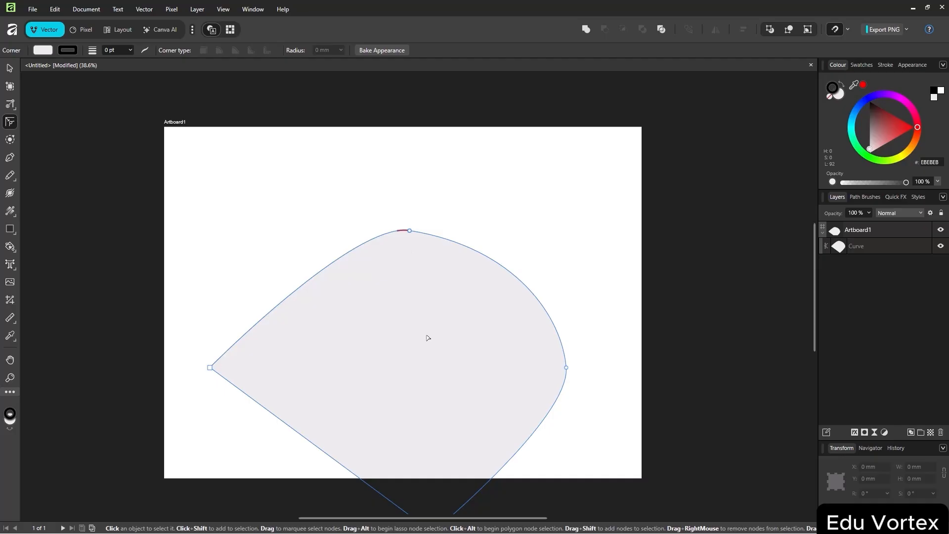
key("Delete")
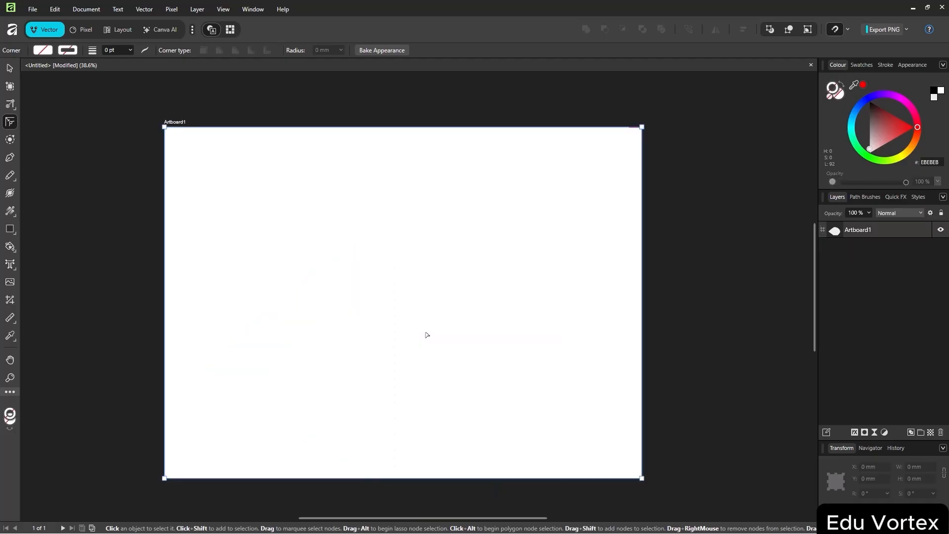
left_click(10, 229)
left_click_drag(250, 229, 523, 379)
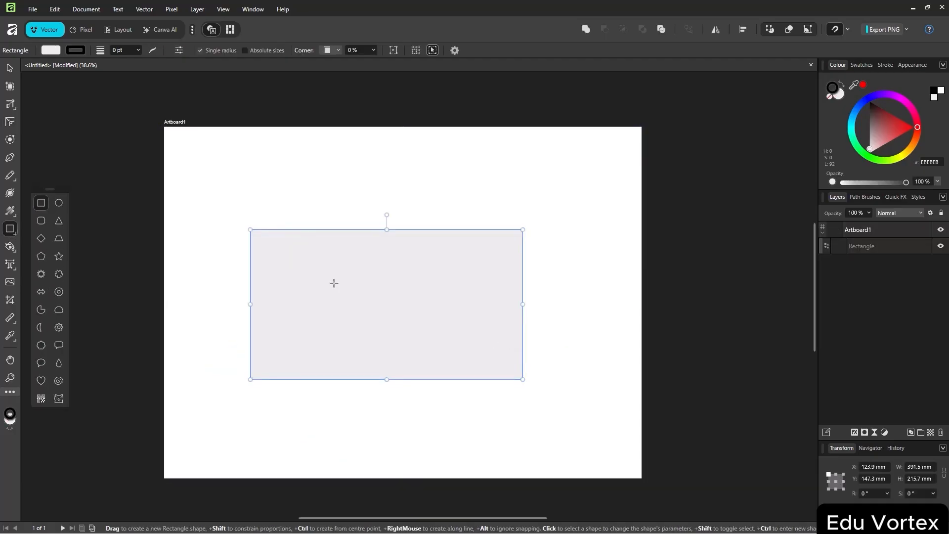
Turn the rectangle into an editable polyline, try moving its lower-right node outward from within the Corner Tool, and undo the node moves
left_click(11, 123)
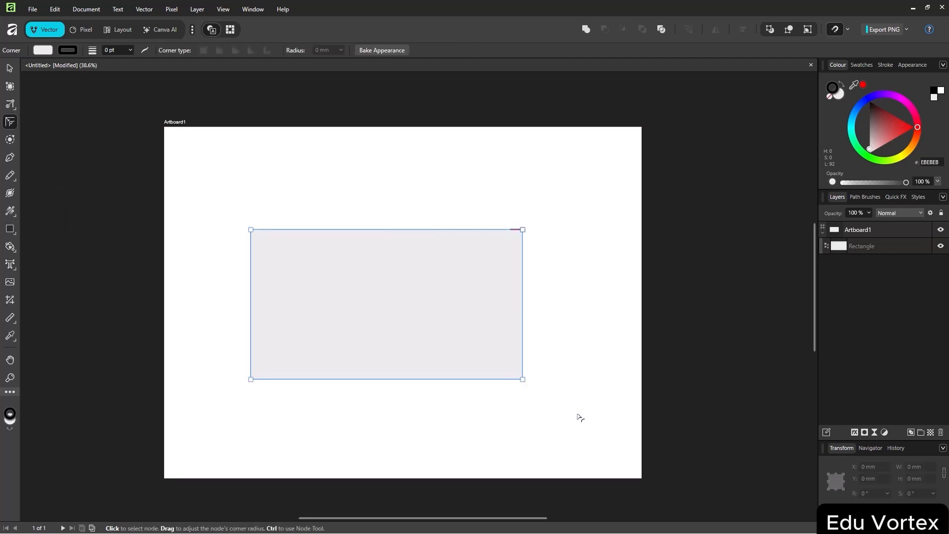
key("a")
left_click_drag(522, 379, 619, 388)
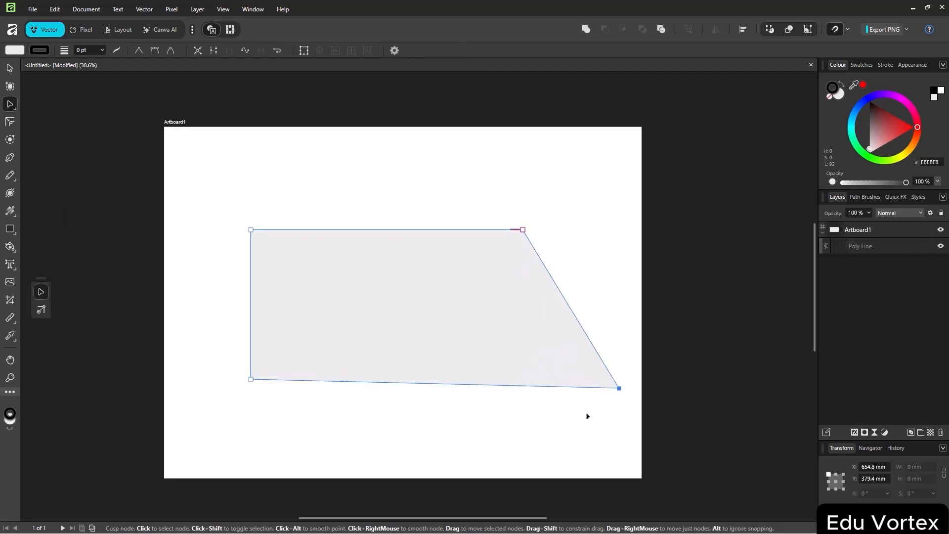
left_click_drag(587, 416, 548, 404)
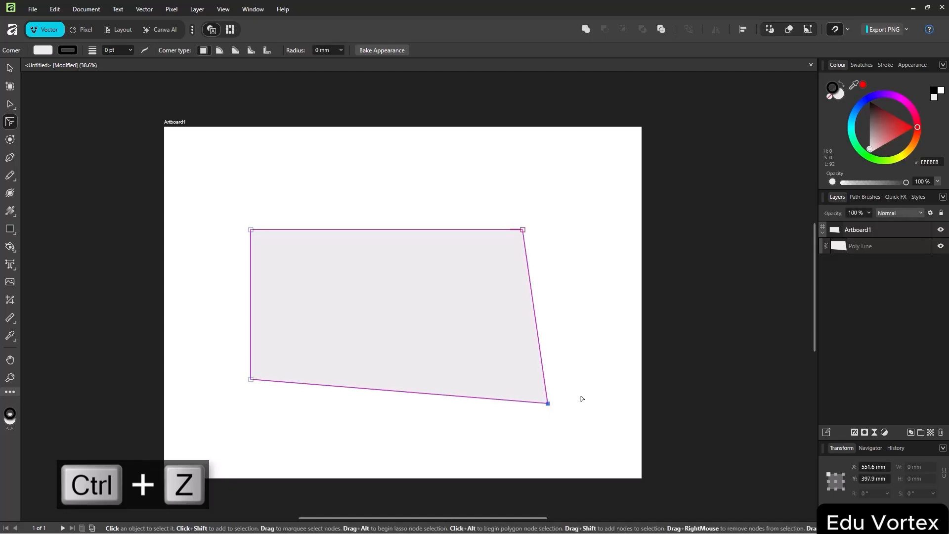
key("ctrl+z")
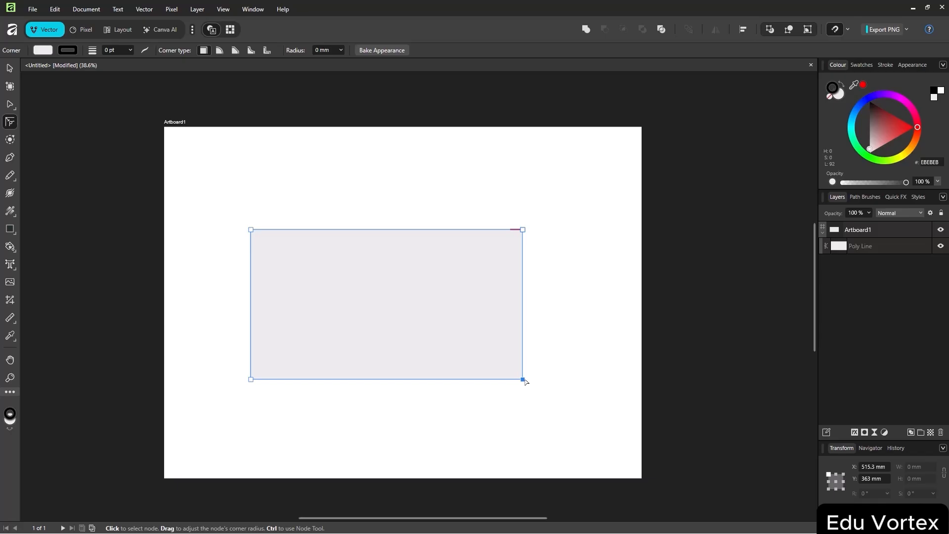
Round the polyline's lower-right corner to about 67 mm and upper-right corner to about 42 mm, and round the upper-left corner with the Corner Tool
left_click_drag(510, 376, 441, 365)
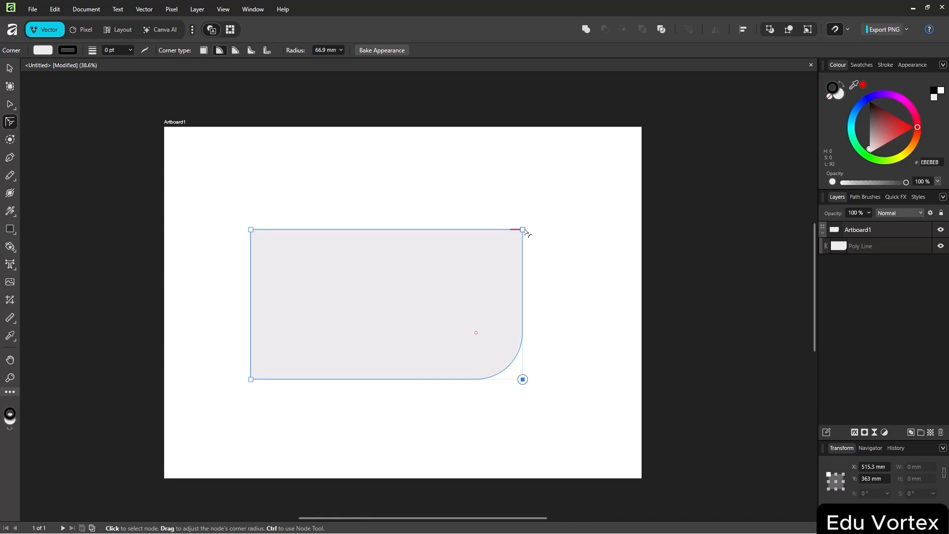
left_click_drag(525, 230, 493, 258)
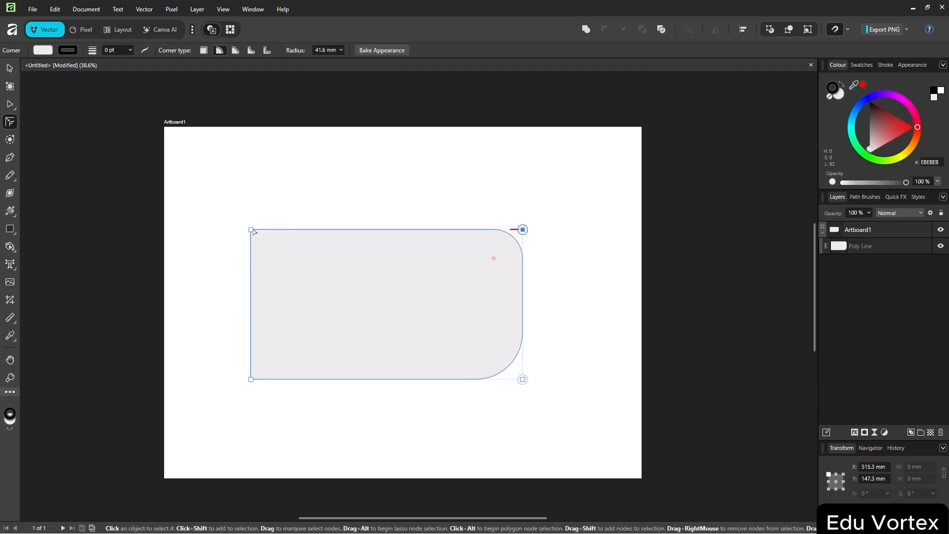
left_click_drag(251, 230, 320, 283)
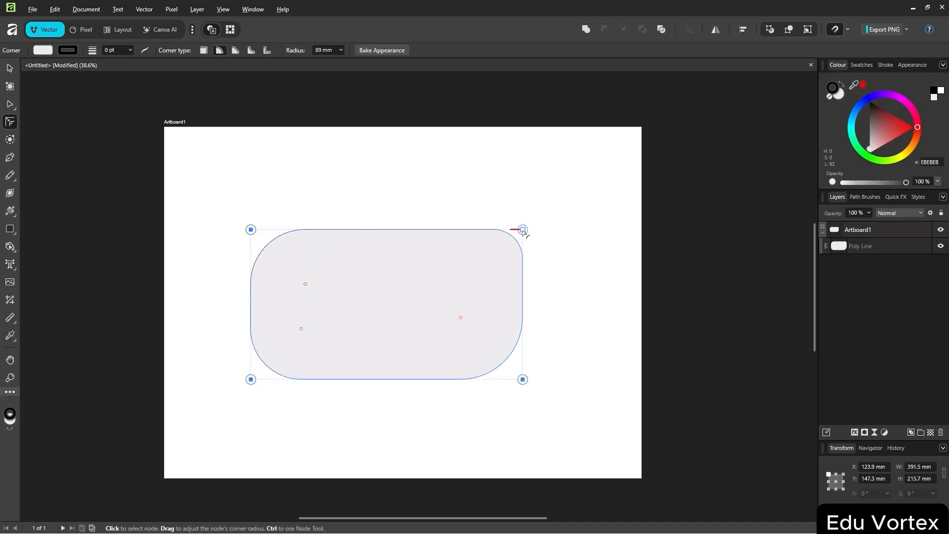
Select all four corners of the polyline together and round them uniformly to a radius of about 65 mm
left_click(523, 231, "shift")
left_click_drag(522, 236, 501, 268)
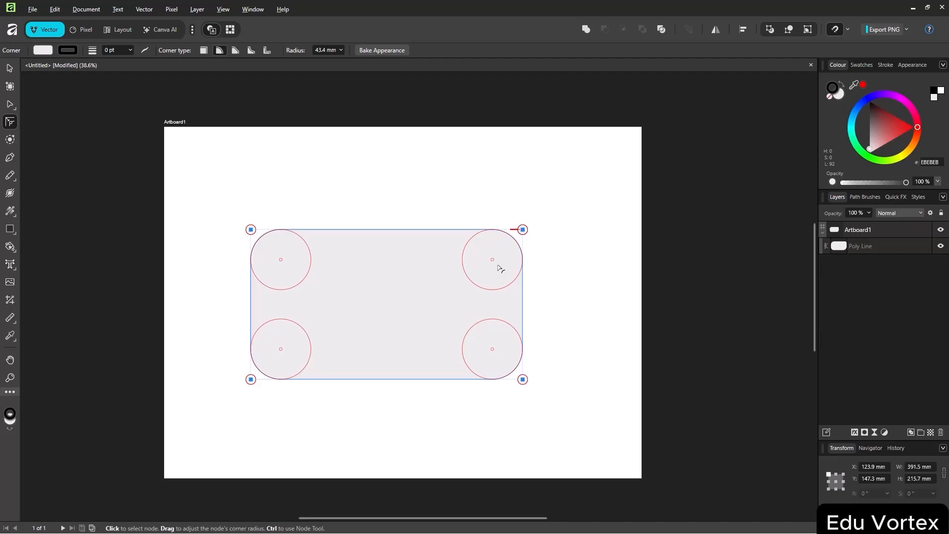
left_click_drag(500, 268, 511, 290)
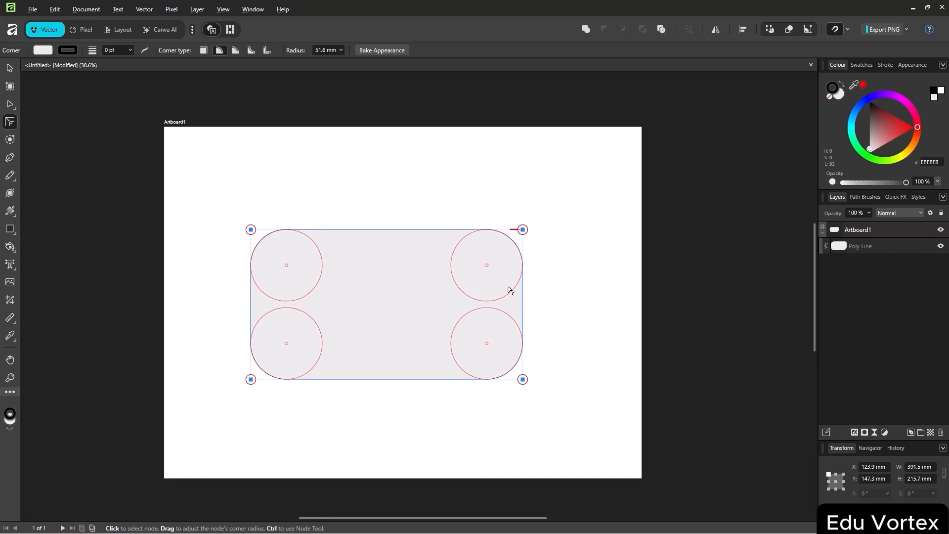
mouse_move(511, 291)
left_mouse_down()
mouse_move(515, 258)
mouse_move(526, 282)
mouse_move(509, 298)
left_mouse_up()
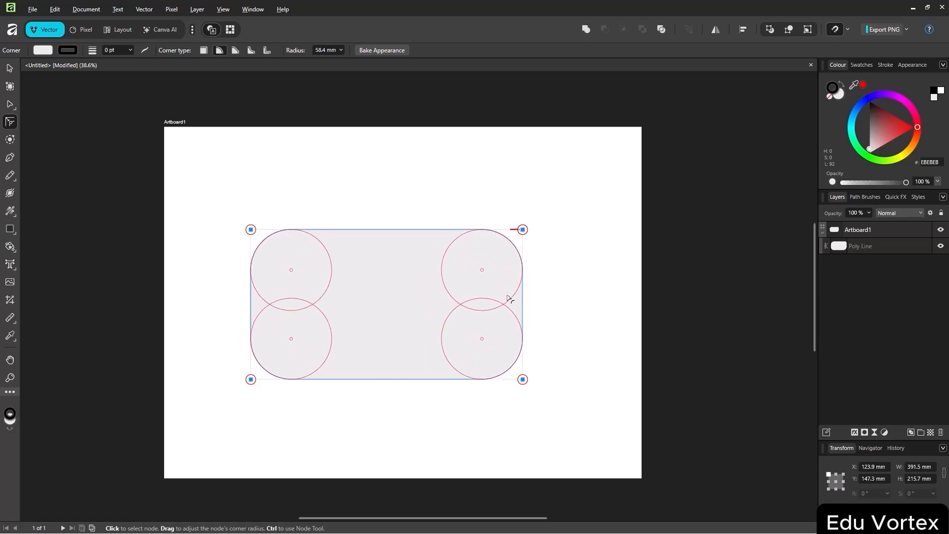
left_click_drag(509, 298, 495, 316)
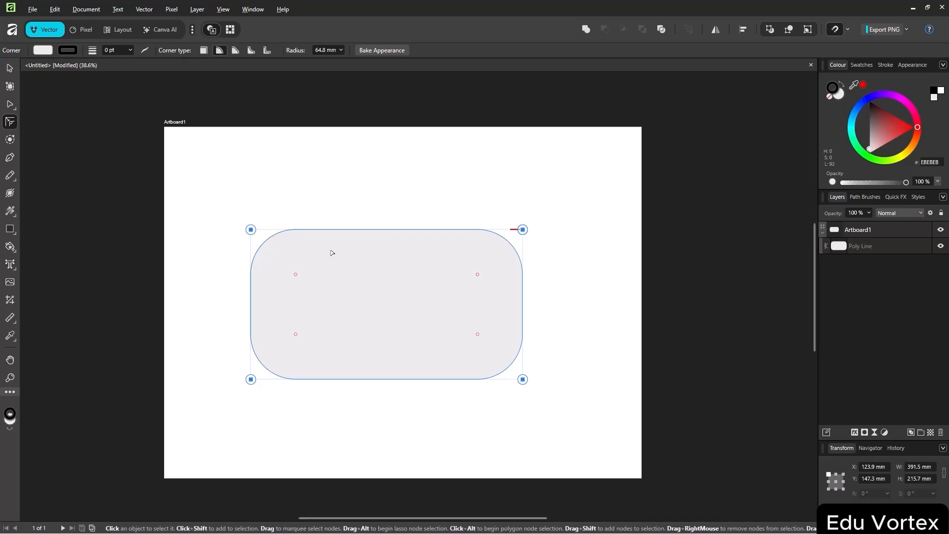
Expand the rounded polyline outward by about 76 mm with the Contour Tool and bake its appearance
left_click(8, 143)
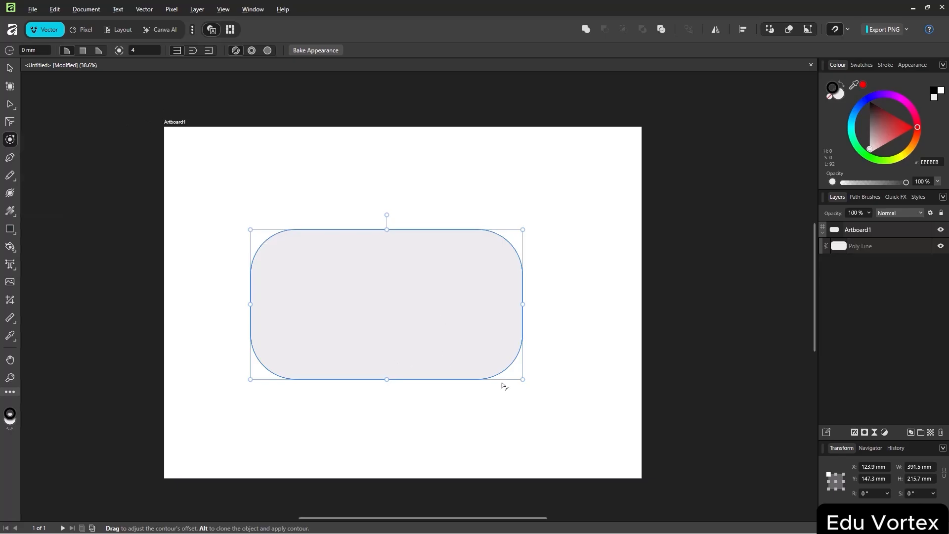
left_click_drag(526, 382, 577, 450)
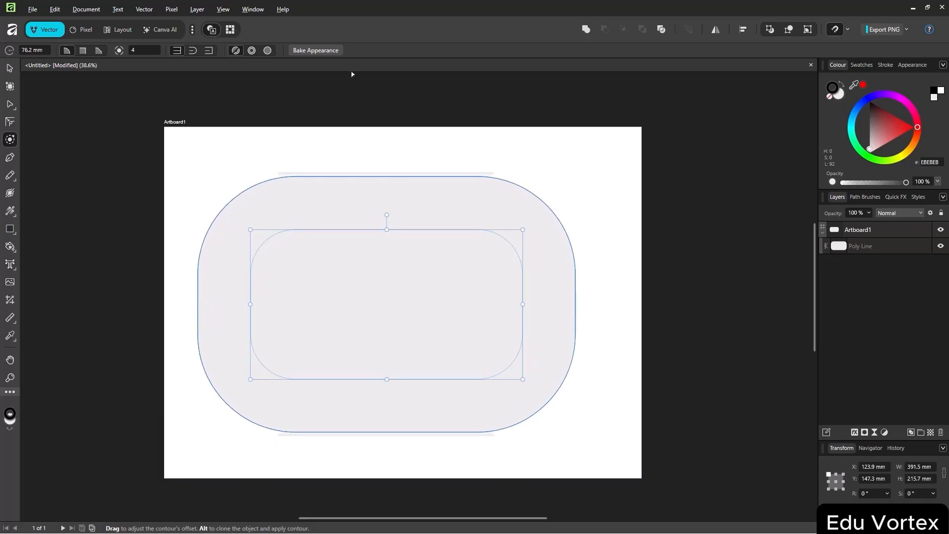
left_click(325, 52)
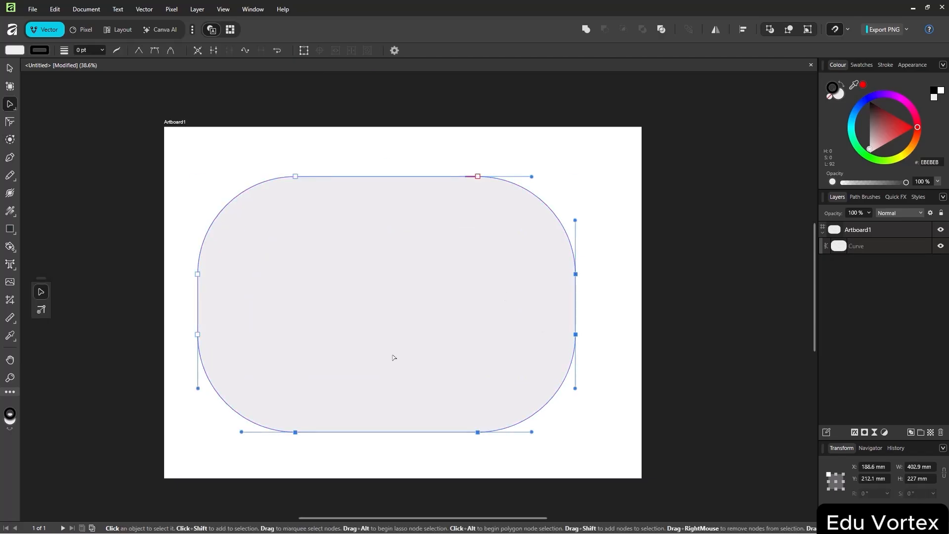
With the Node Tool, shift the curve's top-left node slightly outward and extend its handle to reshape the upper-left corner
left_click_drag(446, 316, 475, 319)
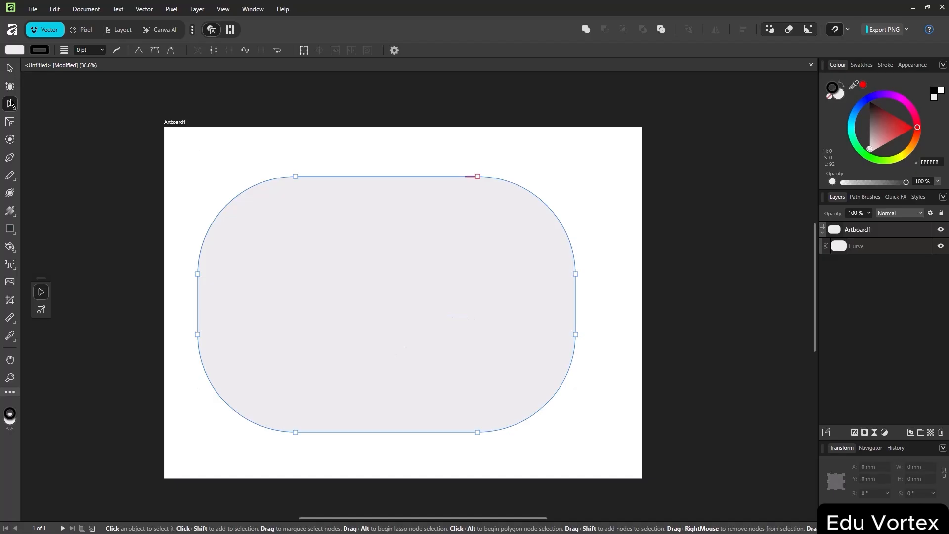
left_click(295, 176)
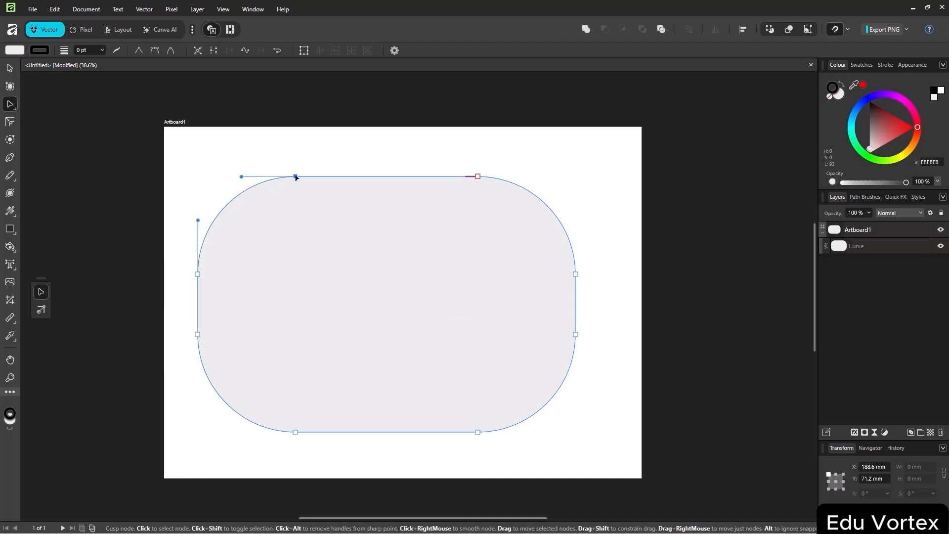
left_click_drag(295, 176, 204, 171)
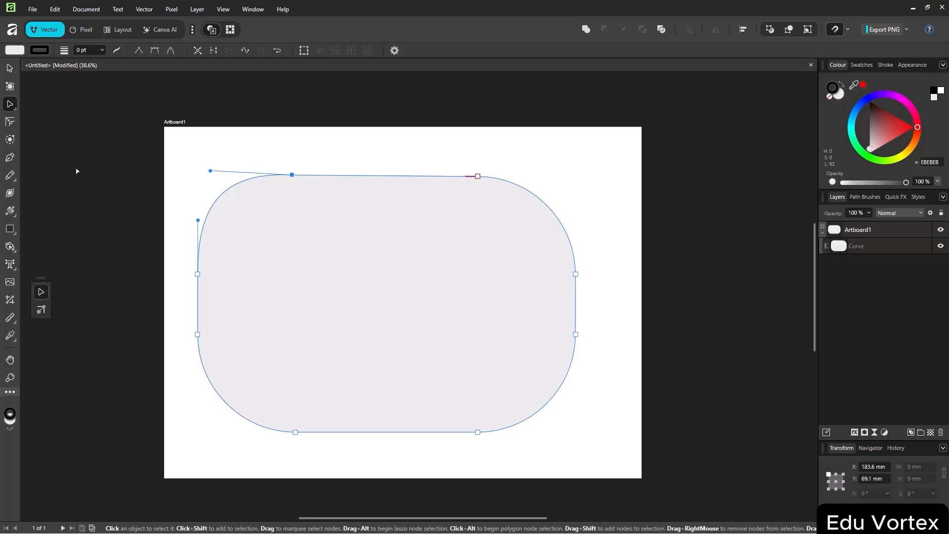
Activate the Pen Tool and delete the rounded curve from Artboard1
left_click(10, 158)
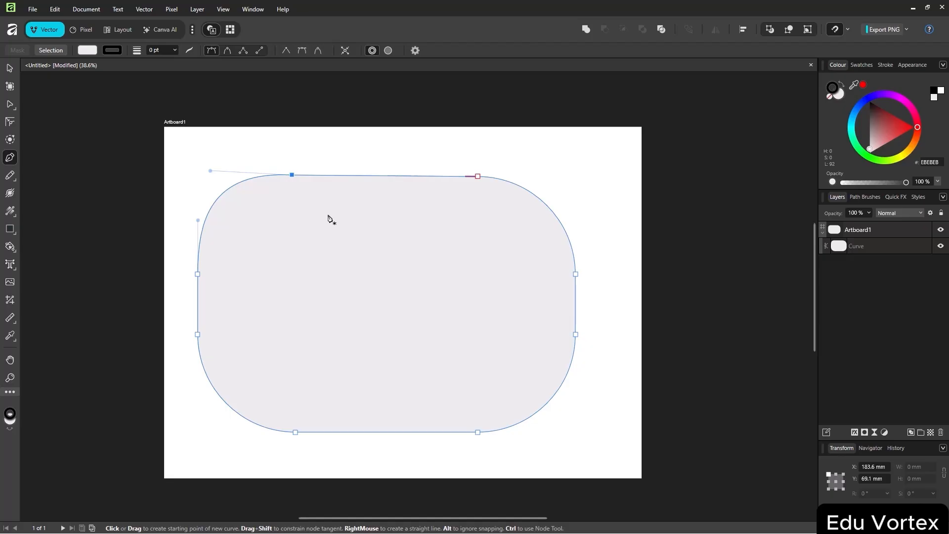
left_click(882, 257)
left_click(880, 249)
left_click(875, 259)
left_click(881, 250)
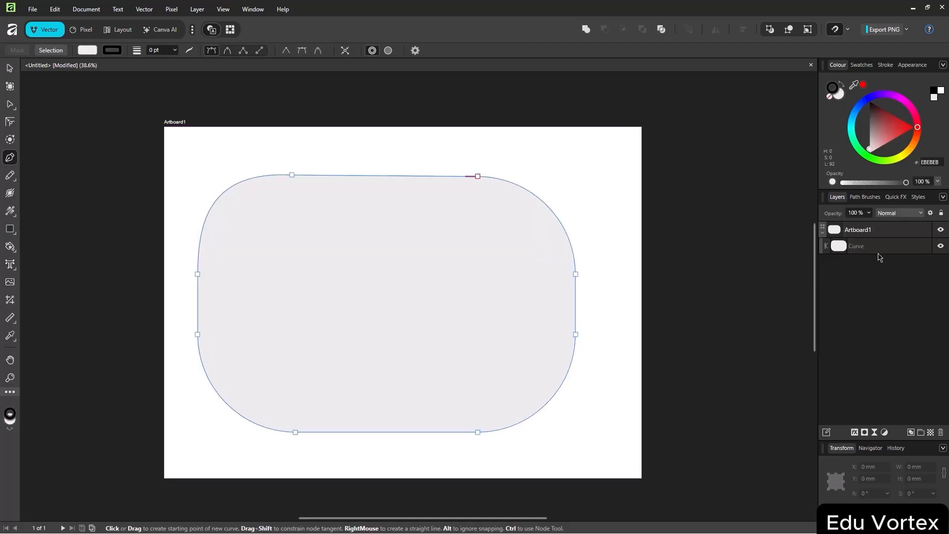
key("Delete")
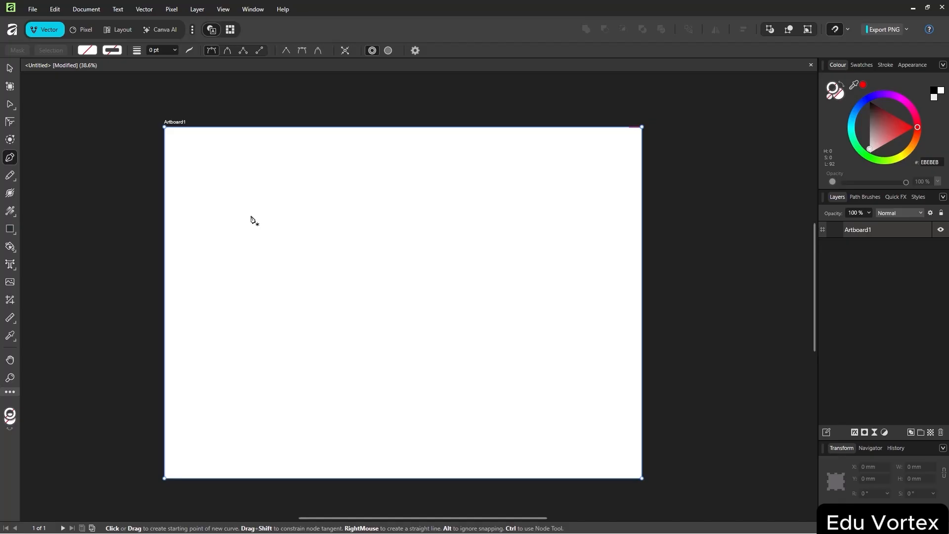
Draw a closed fan-like shape with the Pen Tool, combining straight segments with curved ones, ending back at the starting node
left_click_drag(251, 216, 241, 338)
left_click_drag(260, 283, 250, 248)
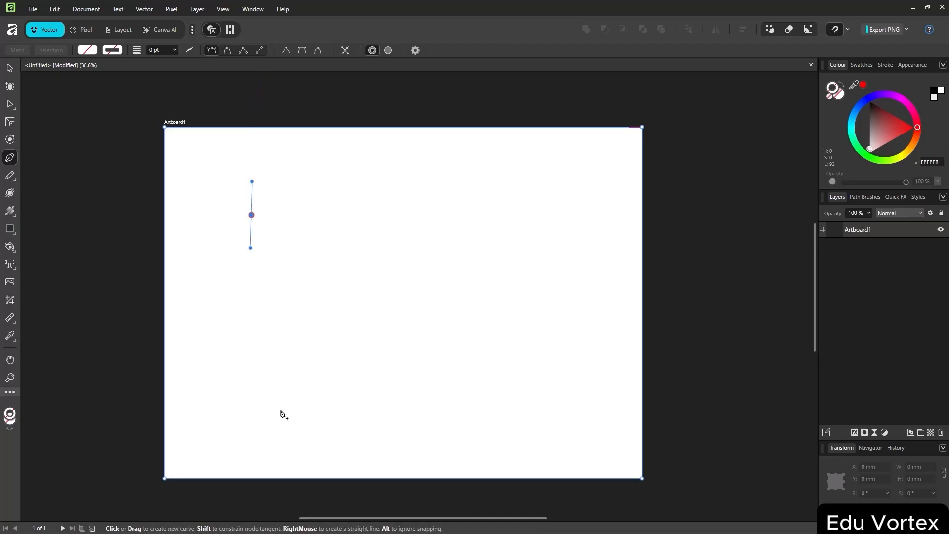
left_click(361, 397)
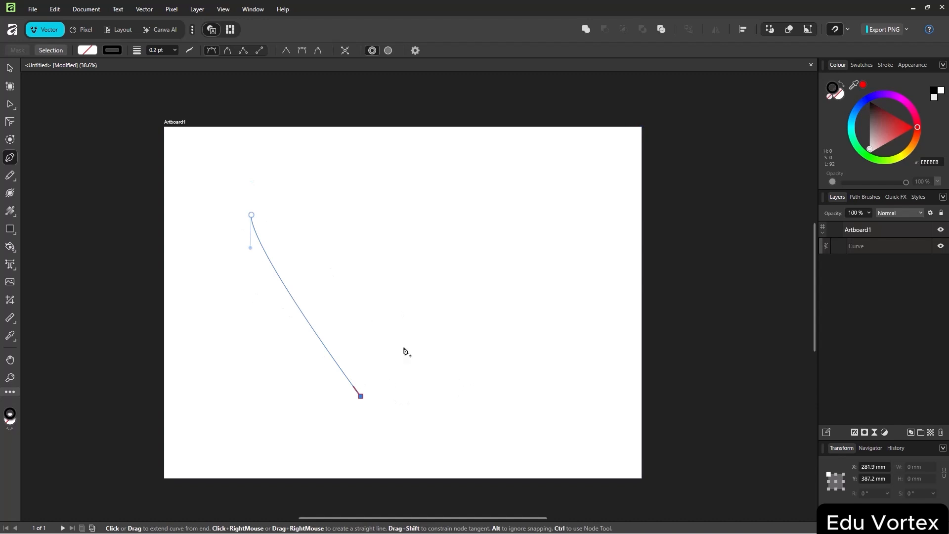
left_click(586, 198)
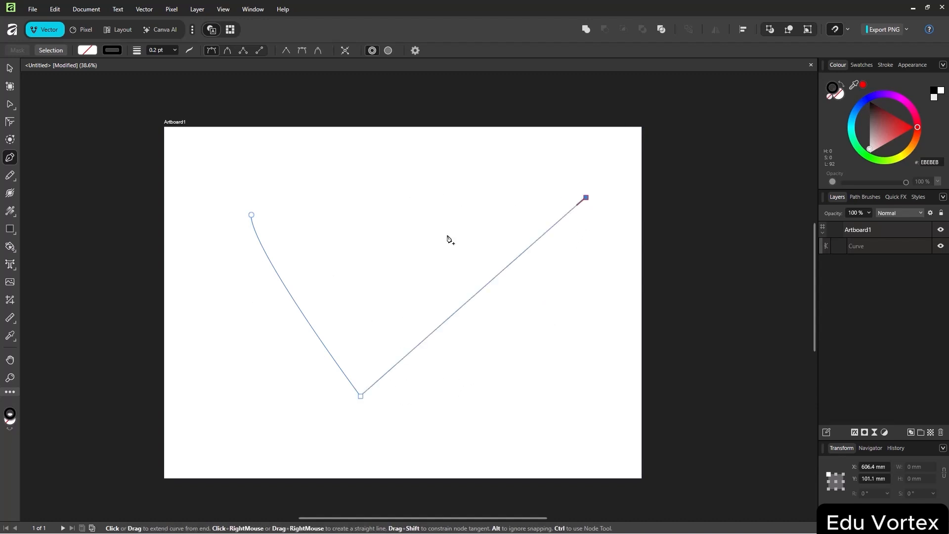
left_click(317, 167)
left_click_drag(317, 168, 180, 228)
left_click_drag(251, 215, 272, 209)
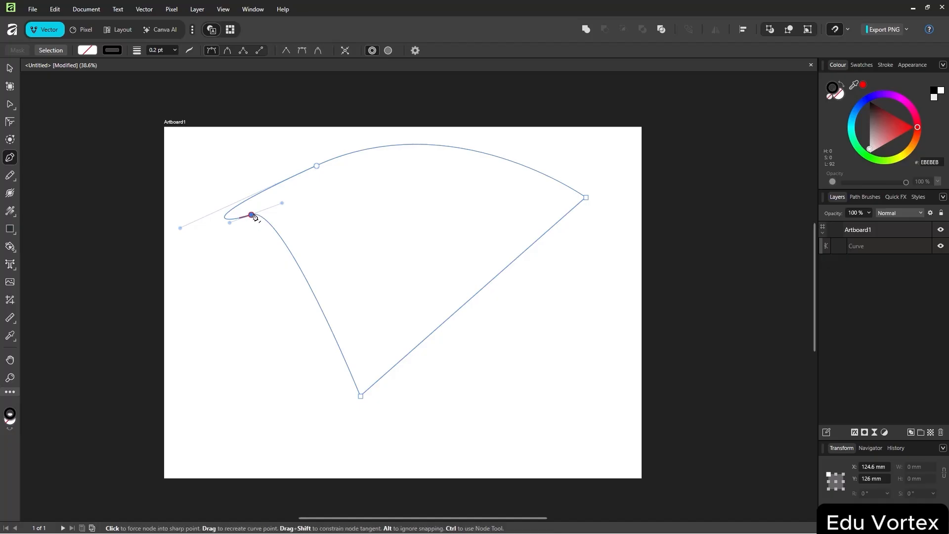
left_click(252, 216)
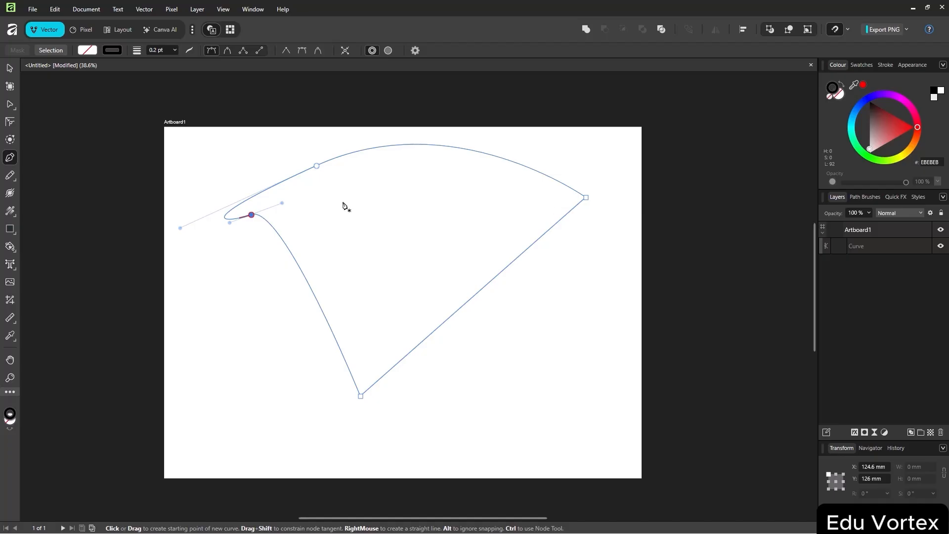
Fill the closed pen shape with light blue, 55A2FF
left_click(87, 50)
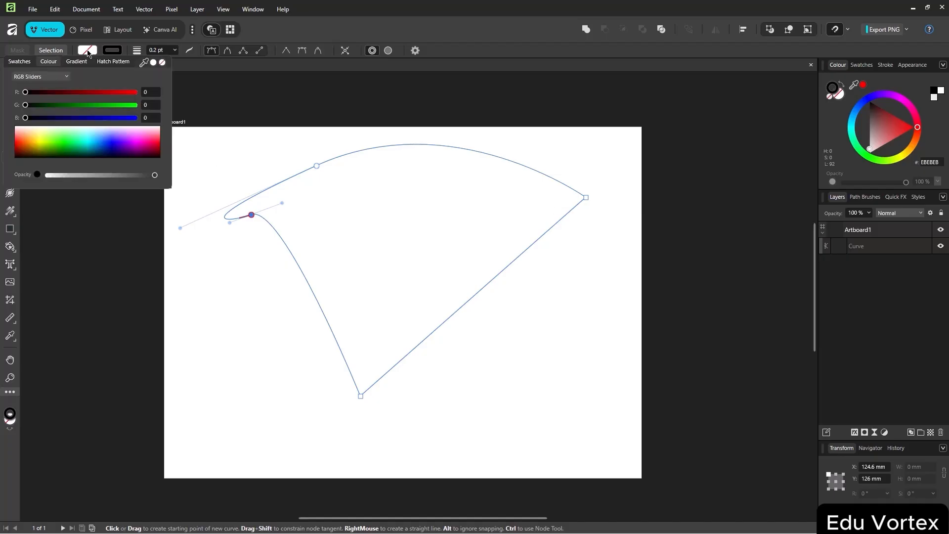
left_click(88, 51)
left_click(87, 51)
left_click(87, 51)
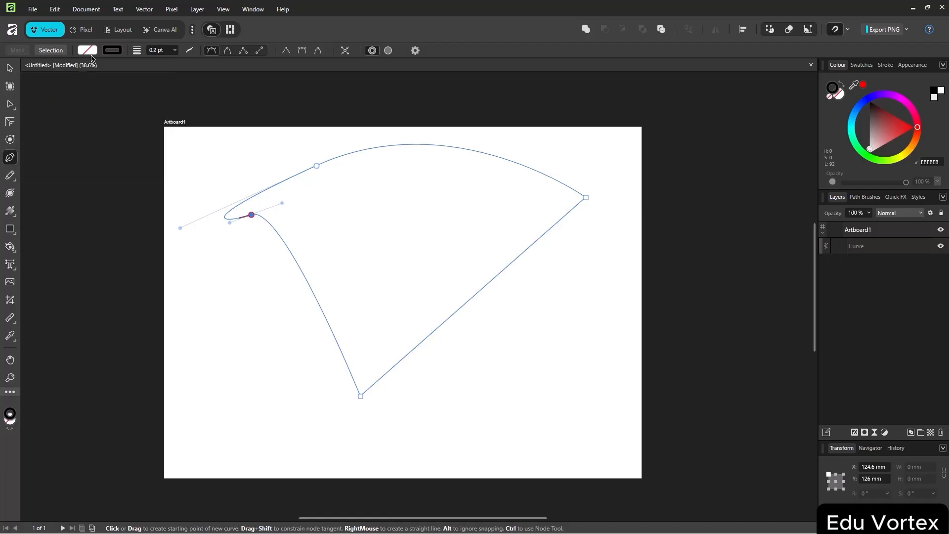
left_click(90, 53)
left_click_drag(65, 157, 105, 153)
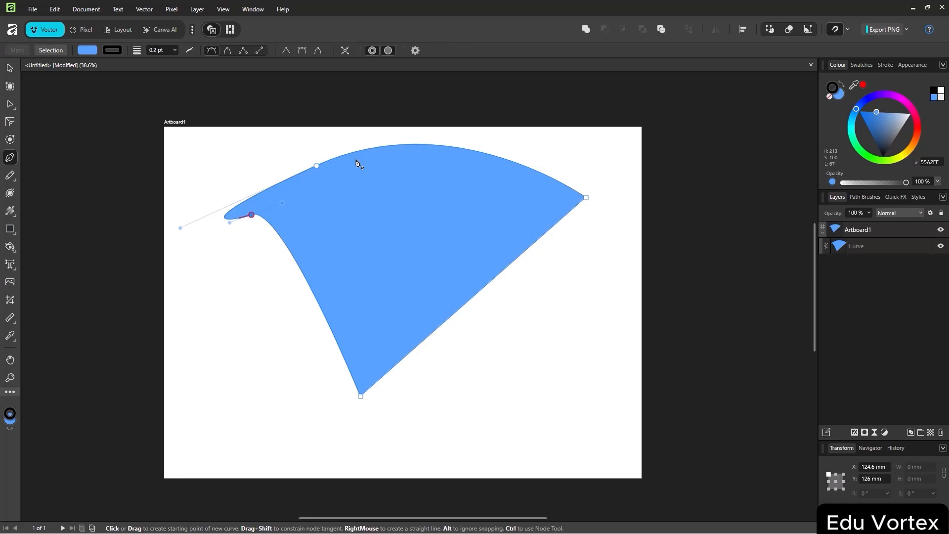
Scribble a long, looping freehand curve over the blue shape and the artboard's lower half with the Pencil Tool
left_click(10, 176)
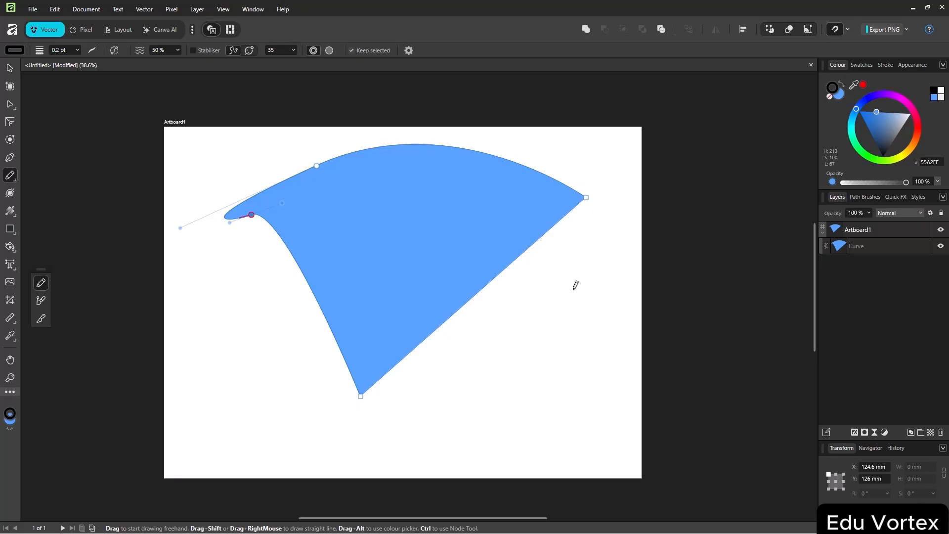
mouse_move(586, 273)
left_mouse_down()
mouse_move(568, 367)
mouse_move(470, 392)
mouse_move(259, 392)
mouse_move(272, 314)
mouse_move(324, 302)
mouse_move(480, 312)
mouse_move(587, 200)
mouse_move(568, 237)
mouse_move(449, 287)
mouse_move(375, 357)
mouse_move(448, 346)
mouse_move(489, 364)
mouse_move(294, 396)
mouse_move(483, 424)
mouse_move(342, 444)
mouse_move(431, 270)
mouse_move(529, 376)
mouse_move(483, 372)
mouse_move(491, 405)
mouse_move(405, 407)
mouse_move(423, 381)
mouse_move(296, 295)
mouse_move(365, 333)
mouse_move(545, 342)
left_mouse_up()
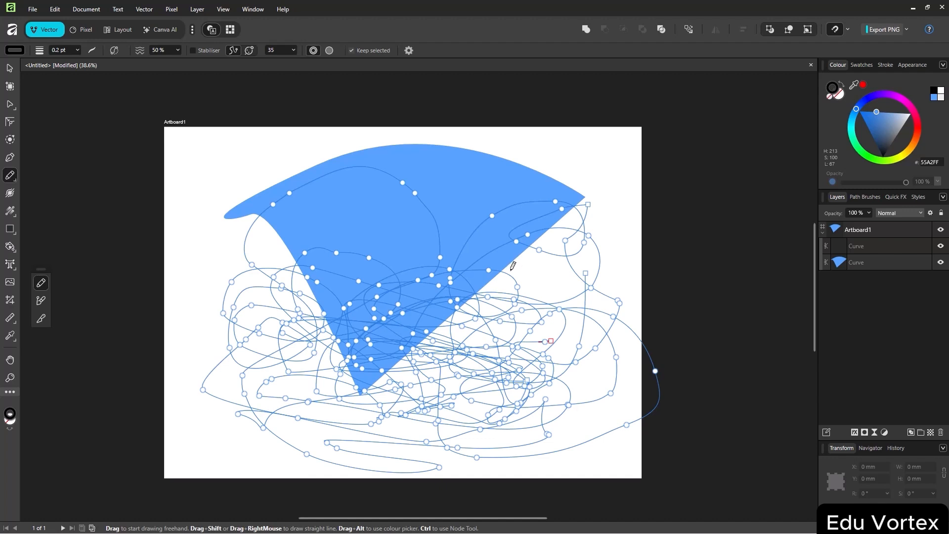
scroll(511, 269, "up", 1)
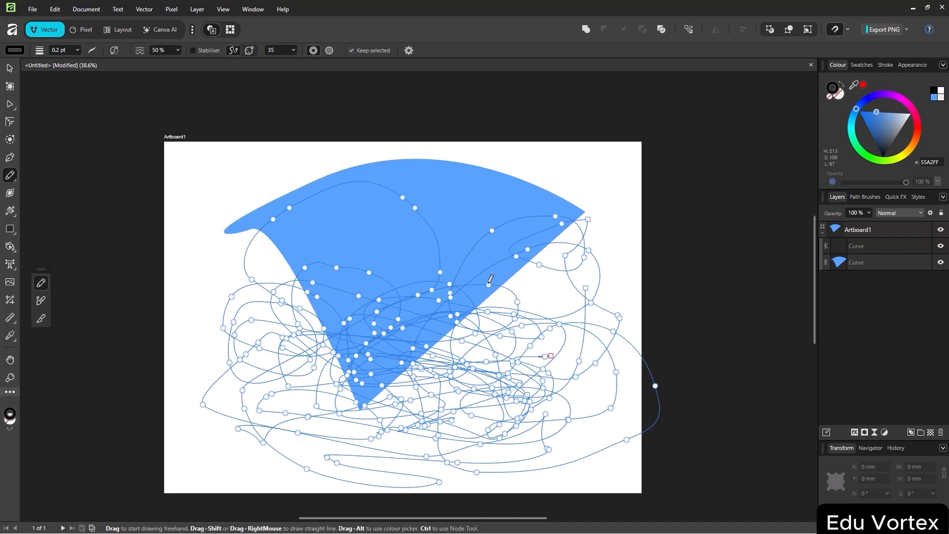
With the Node Tool, pull an upper-left node of the scribbled curve outward beyond the blue shape's left tip
left_click(15, 108)
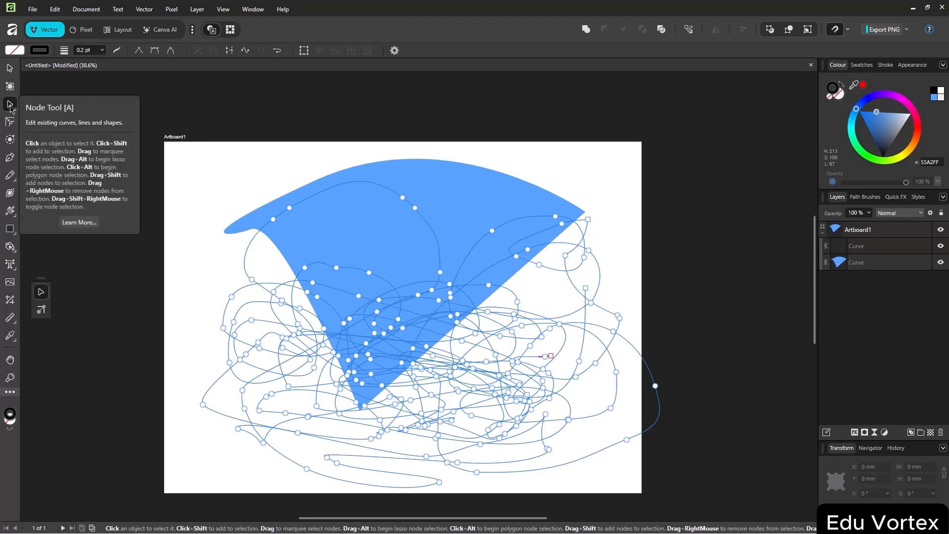
left_click(10, 67)
left_click(10, 104)
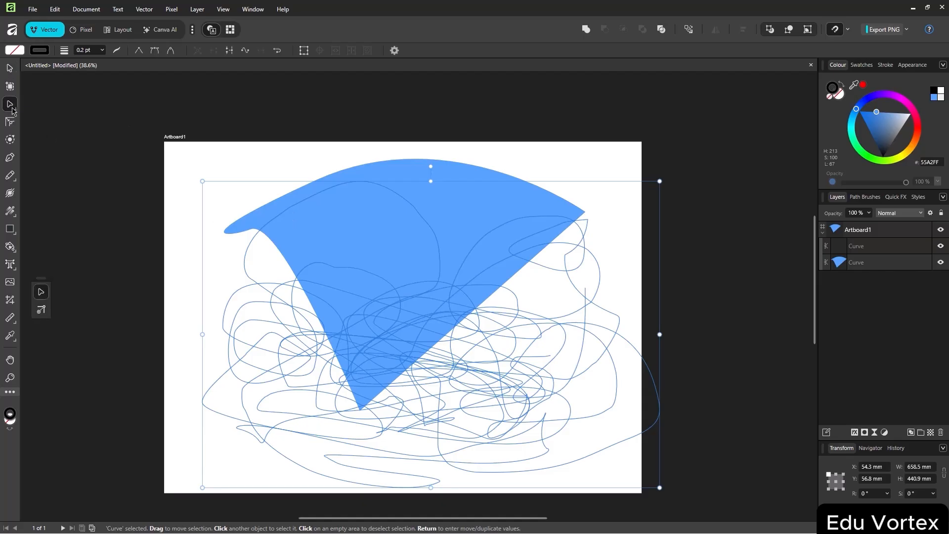
left_click_drag(290, 211, 204, 236)
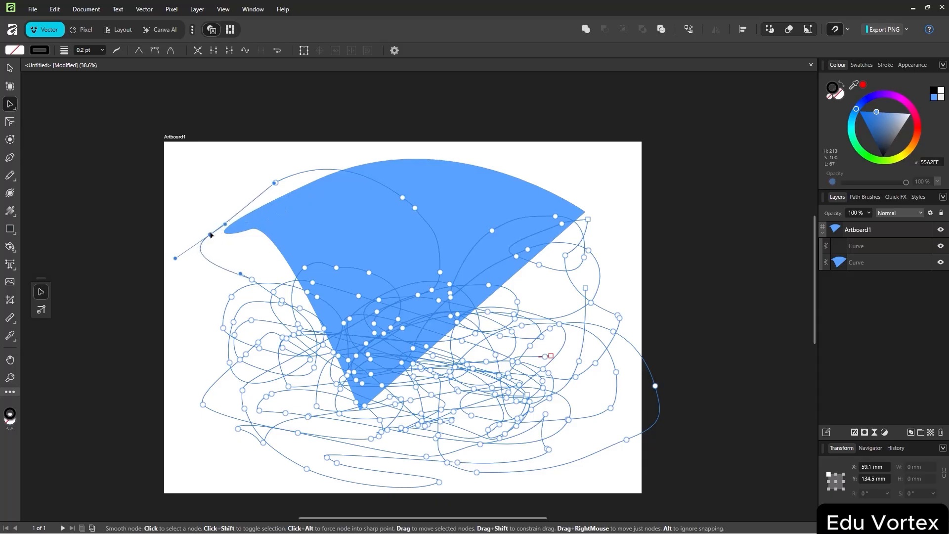
Delete the scribbled curve and the blue pen shape, leaving Artboard1 empty
left_click(891, 269)
left_click(888, 265)
left_click(887, 249)
left_click(882, 248)
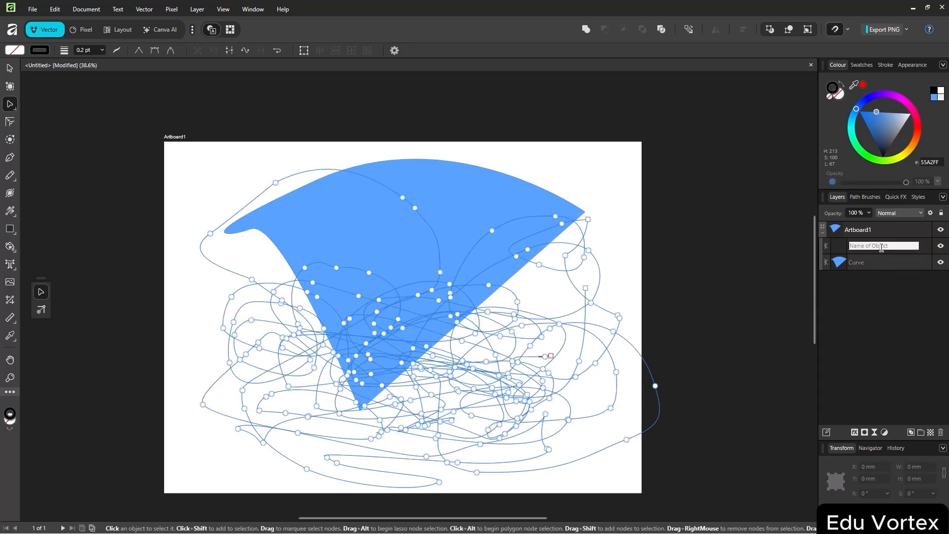
left_click(872, 272)
left_click(880, 246)
key("Delete")
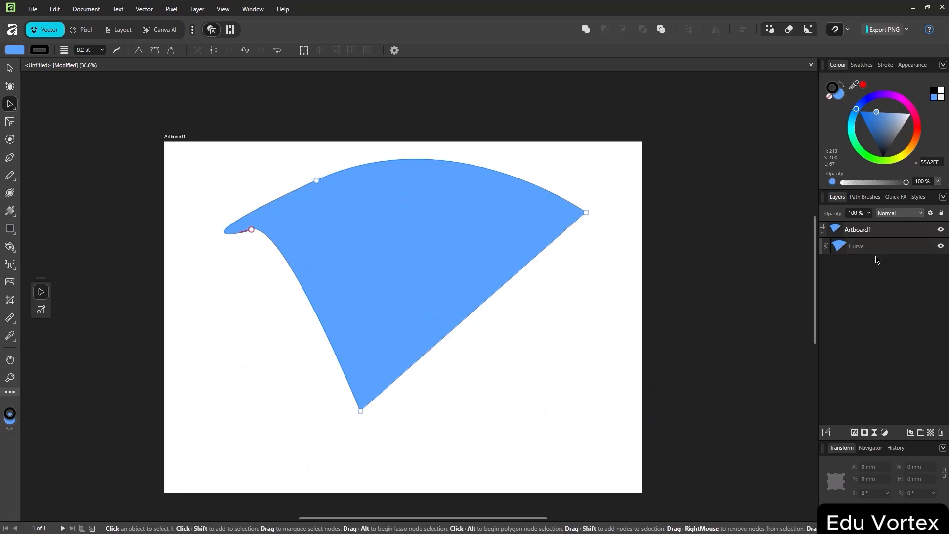
key("Delete")
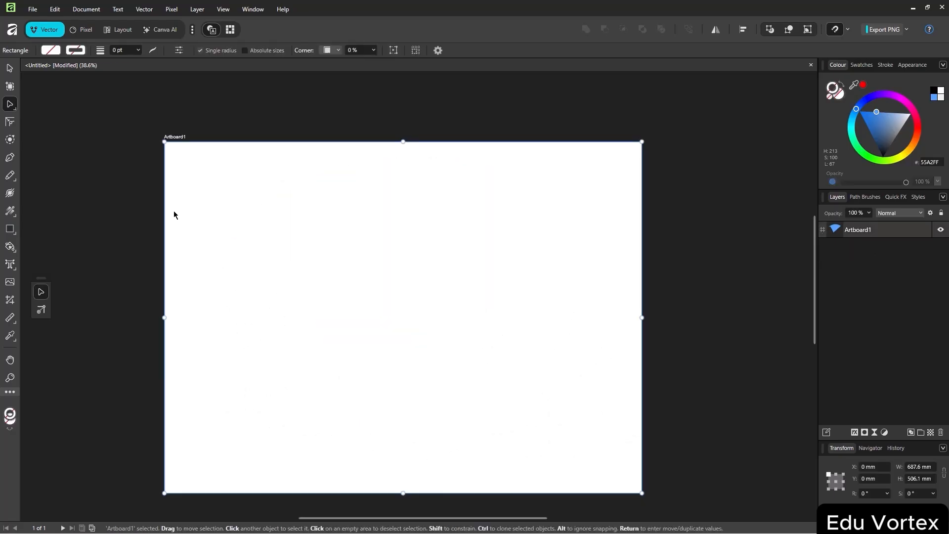
Try a freehand stroke on the empty artboard with the Pencil Tool and undo it
left_click(9, 175)
left_click(45, 174)
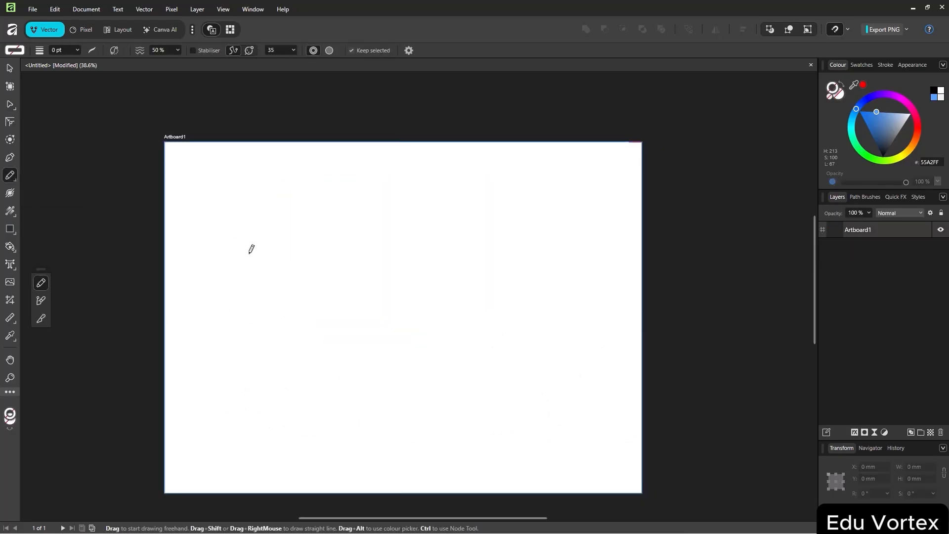
left_click_drag(251, 223, 248, 388)
key("ctrl+z")
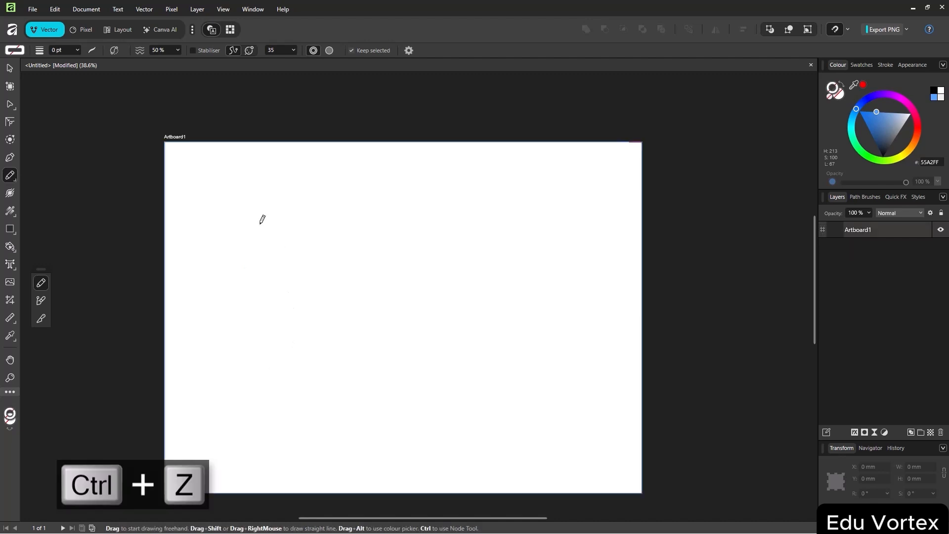
Draw a box outline near the artboard's centre from four separate straight Pencil Tool strokes
left_click_drag(262, 219, 255, 361)
key("ctrl+z")
left_click_drag(267, 219, 267, 395)
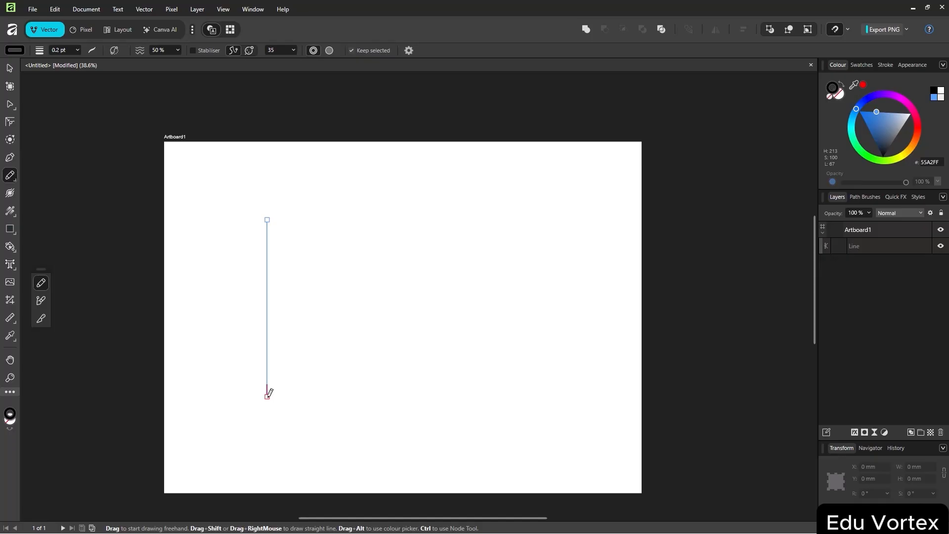
mouse_move(268, 397)
left_mouse_down()
mouse_move(496, 381)
mouse_move(506, 206)
mouse_move(504, 216)
mouse_move(267, 219)
left_mouse_up()
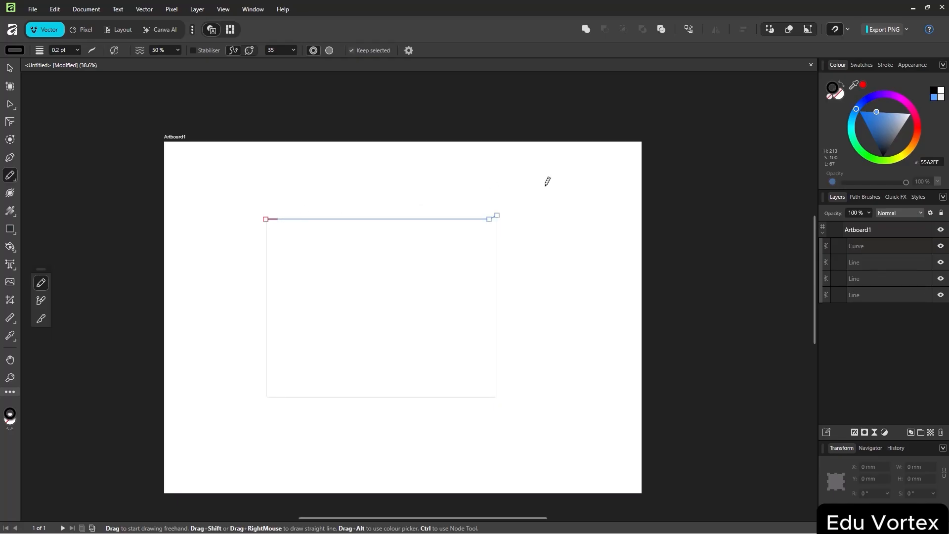
Select the curve and the three lines of the box outline together and delete them from Artboard1
left_click(913, 318)
left_click(899, 295)
left_click(898, 246, "shift")
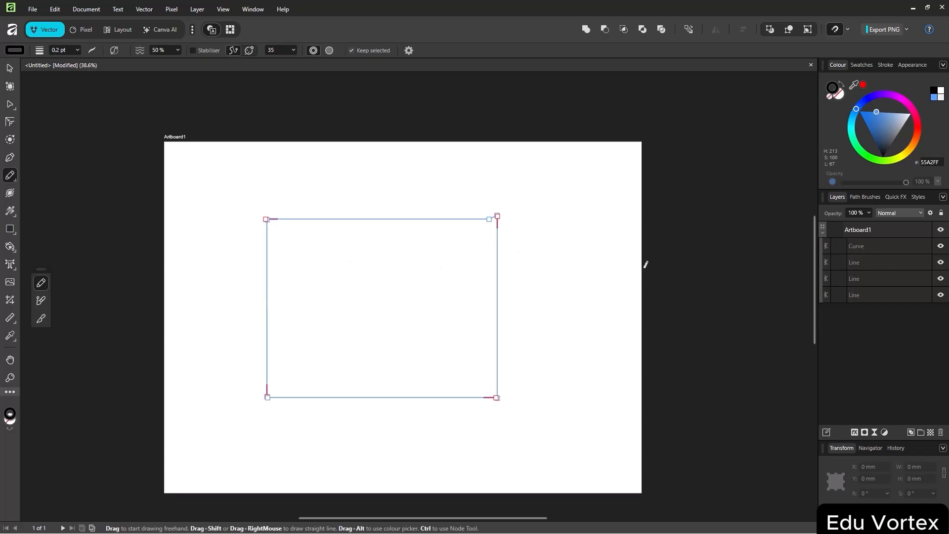
left_click(877, 295)
left_click(901, 248)
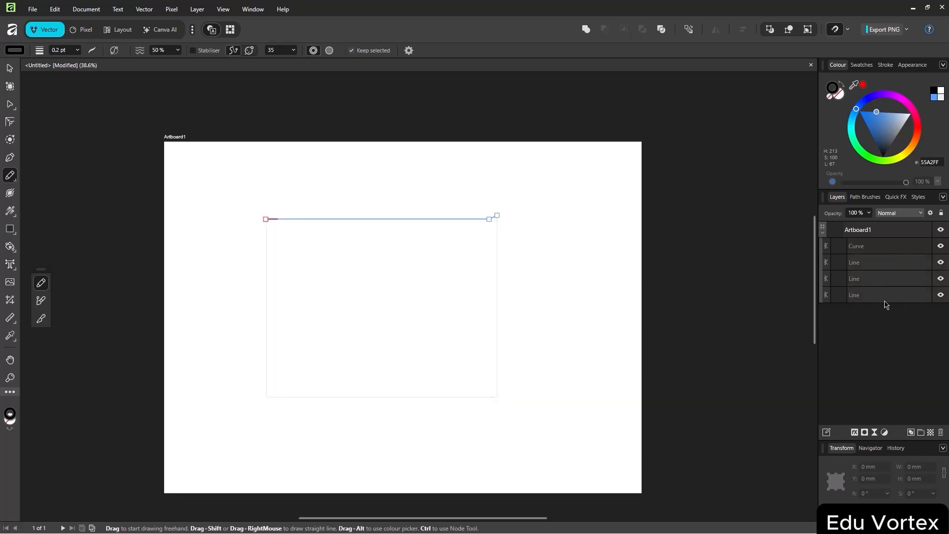
left_click(885, 298, "shift")
left_click(911, 249)
left_click(895, 296)
left_click(895, 246, "shift")
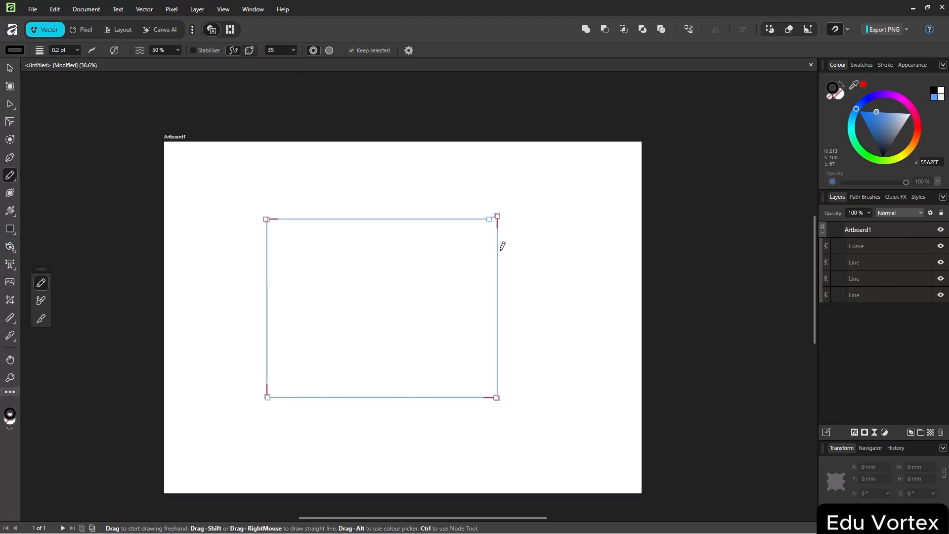
left_click(41, 300)
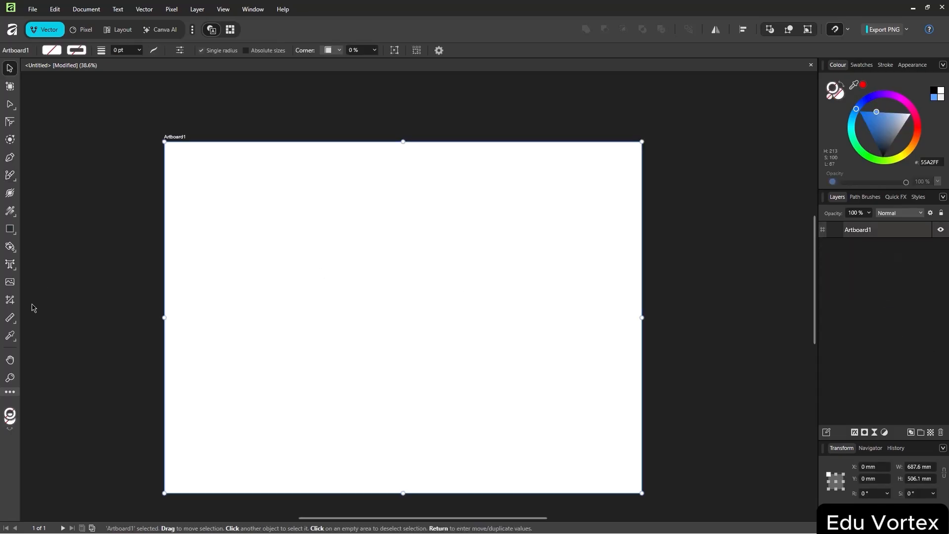
Try a blue rectangle about 367 × 225 mm in the middle of the artboard and delete it
right_click(13, 245)
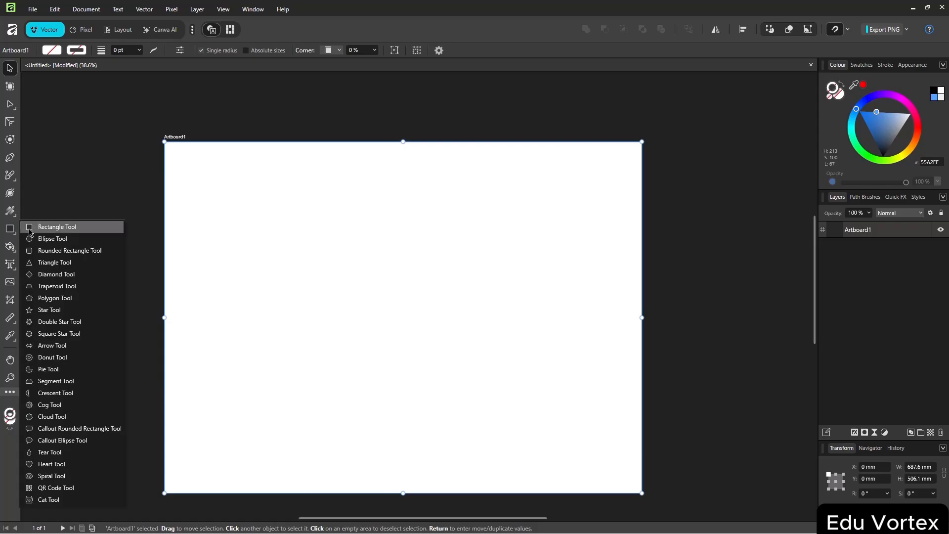
left_click(42, 221)
left_click_drag(294, 231, 549, 388)
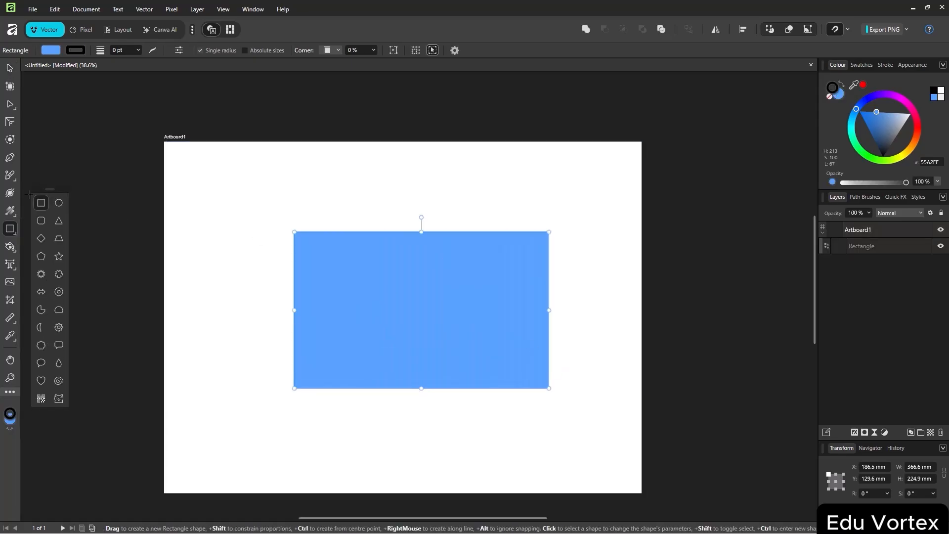
right_click(11, 178)
left_click(116, 218)
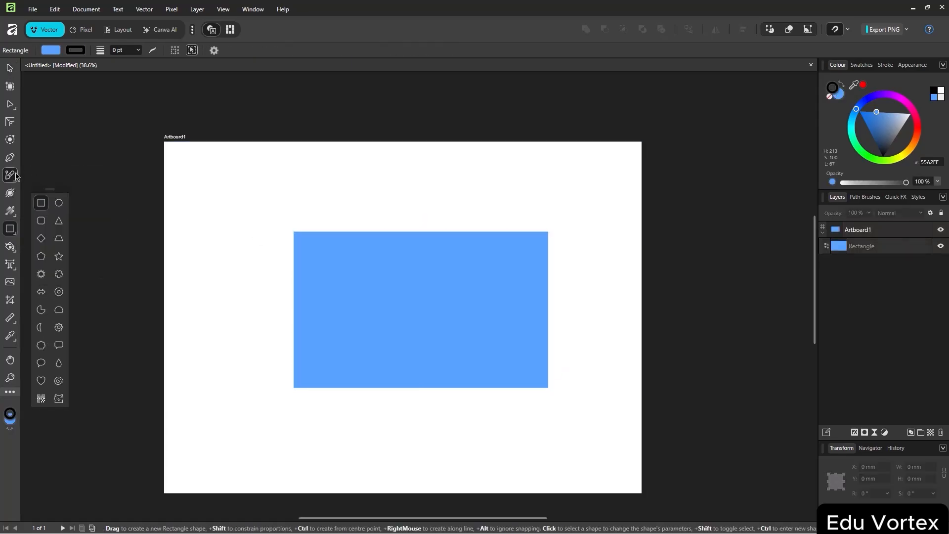
right_click(16, 177)
left_click(886, 247)
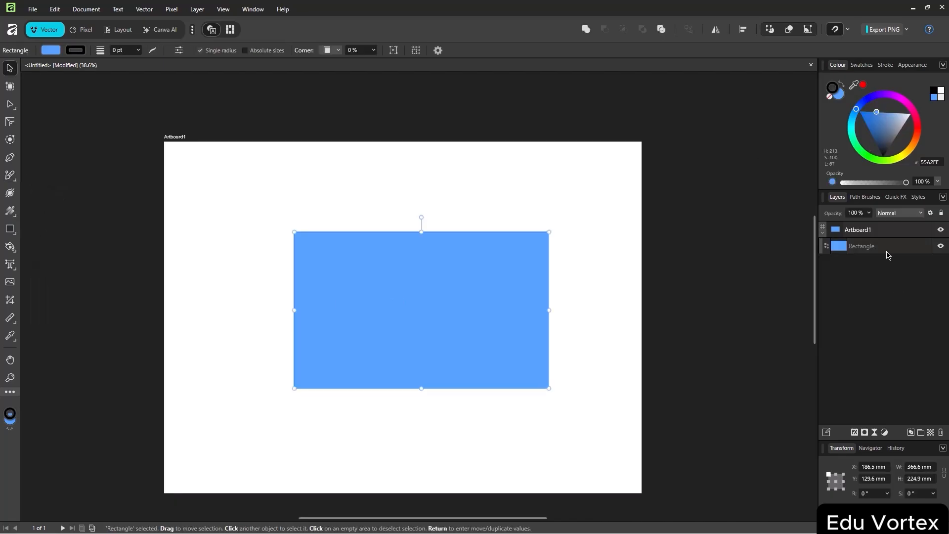
key("Delete")
Scribble a long, looping muted-red curve across the artboard with the Path Brush Tool at 16 px width
right_click(15, 184)
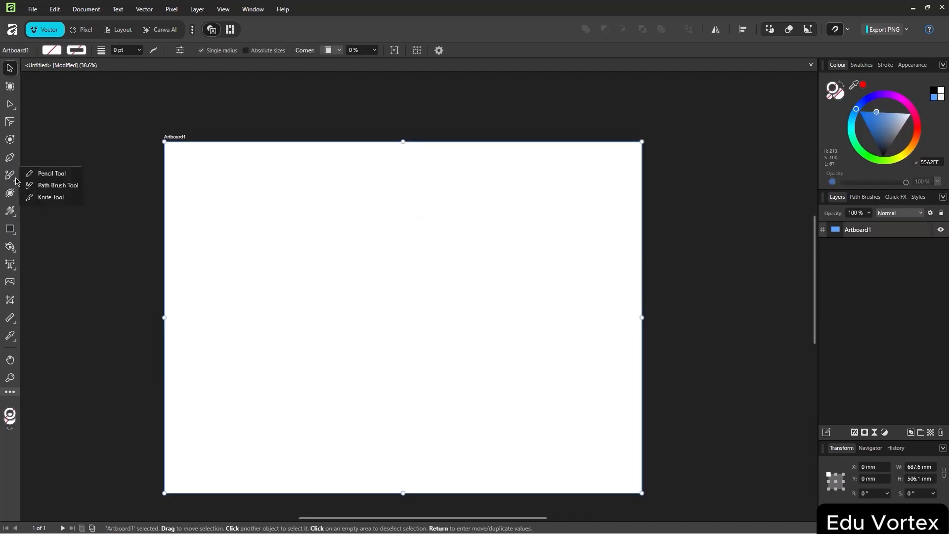
left_click(54, 185)
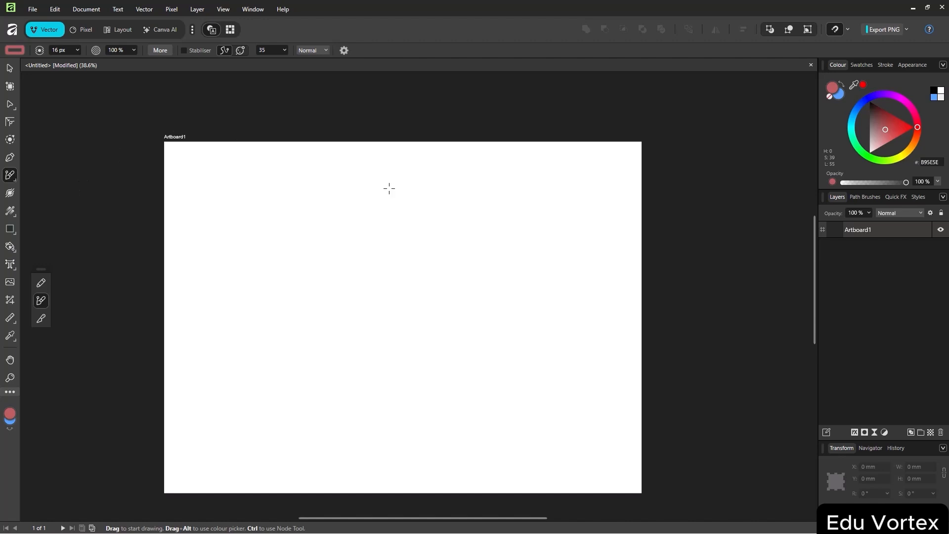
left_click_drag(280, 249, 371, 320)
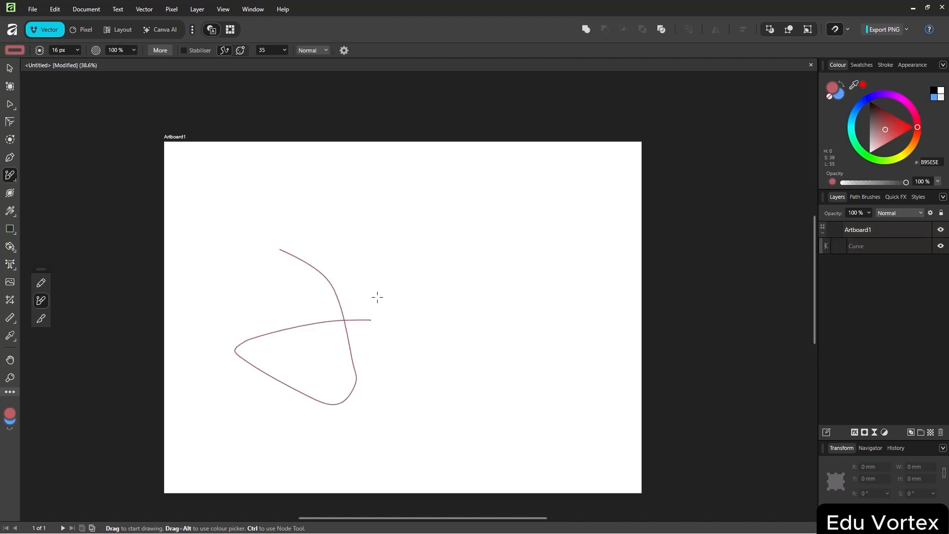
key("ctrl+z")
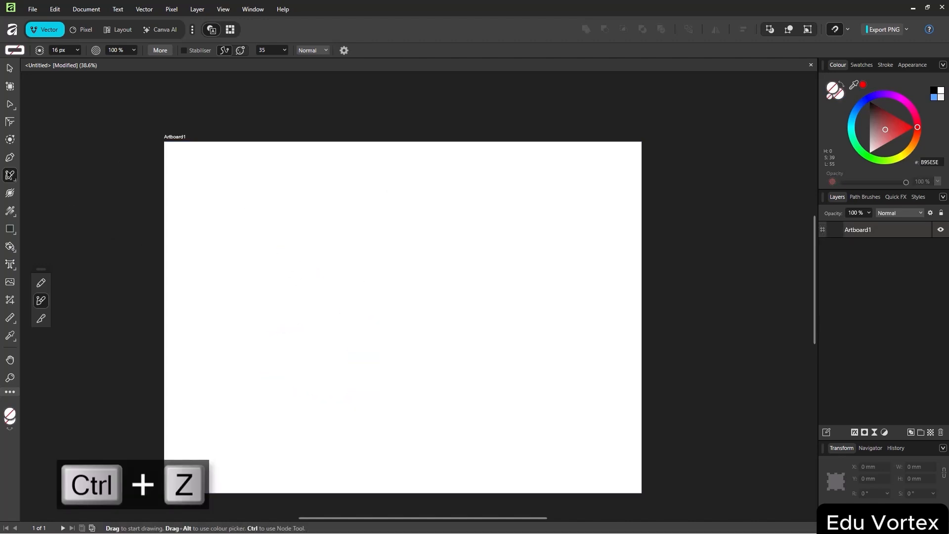
mouse_move(265, 224)
left_mouse_down()
mouse_move(376, 358)
mouse_move(536, 257)
mouse_move(417, 400)
mouse_move(328, 232)
mouse_move(365, 376)
mouse_move(454, 244)
mouse_move(428, 395)
mouse_move(489, 332)
mouse_move(364, 424)
mouse_move(471, 418)
mouse_move(301, 290)
mouse_move(371, 382)
mouse_move(452, 240)
mouse_move(267, 301)
mouse_move(371, 335)
mouse_move(462, 276)
mouse_move(520, 325)
left_mouse_up()
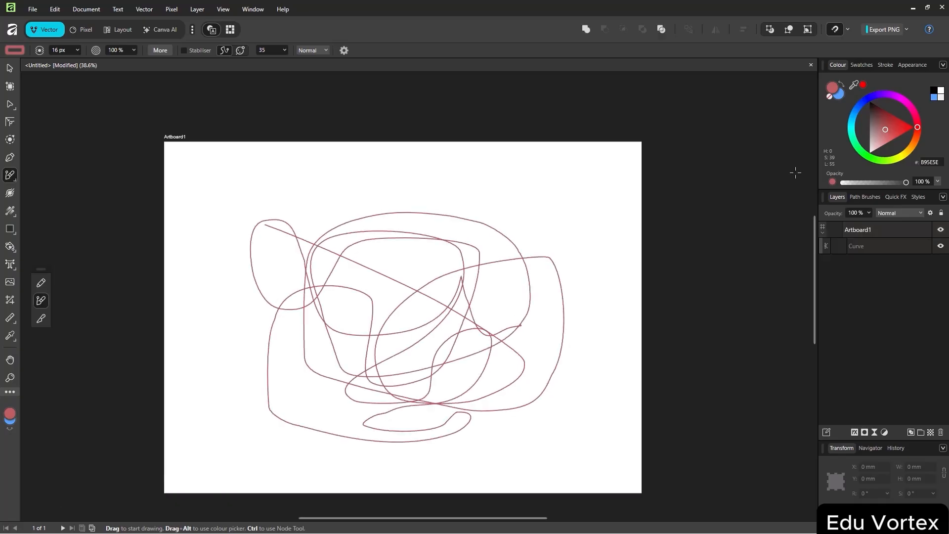
Change the brush colour to green 1DE842 and paint a thin looping curve over the red scribble
left_click_drag(874, 154, 863, 153)
left_click(870, 142)
mouse_move(597, 183)
left_mouse_down()
mouse_move(610, 290)
mouse_move(589, 388)
mouse_move(250, 354)
mouse_move(388, 313)
mouse_move(383, 267)
left_mouse_up()
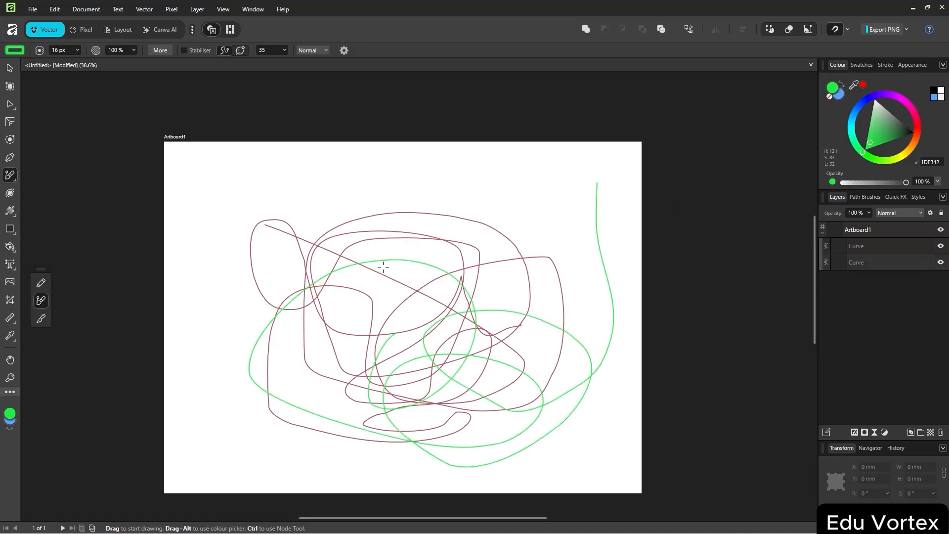
Set the brush width to 331.7 px and paint two thick green strokes over the thin curves
key("bracketright")
key("bracketright")
left_click(77, 51)
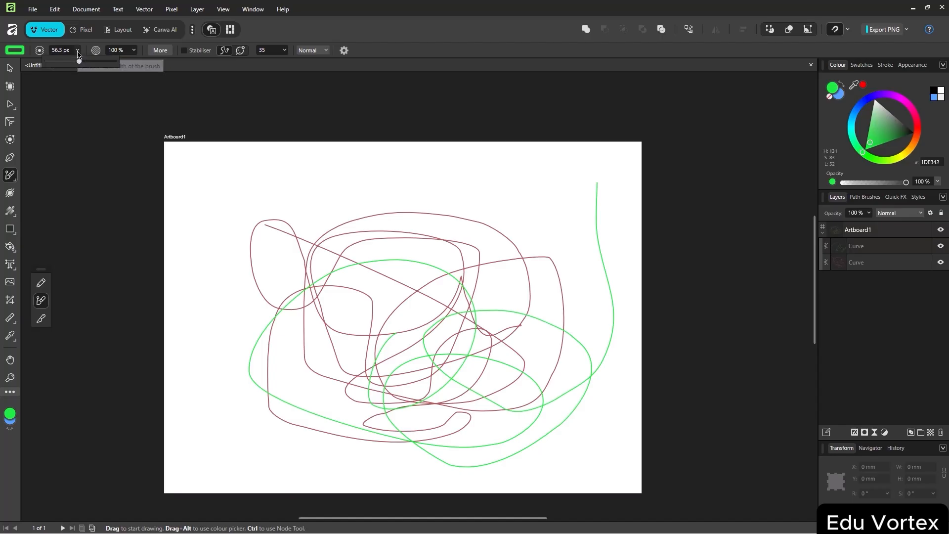
left_click(97, 61)
mouse_move(347, 189)
left_mouse_down()
mouse_move(457, 288)
mouse_move(445, 430)
mouse_move(386, 277)
mouse_move(277, 356)
mouse_move(539, 385)
left_mouse_up()
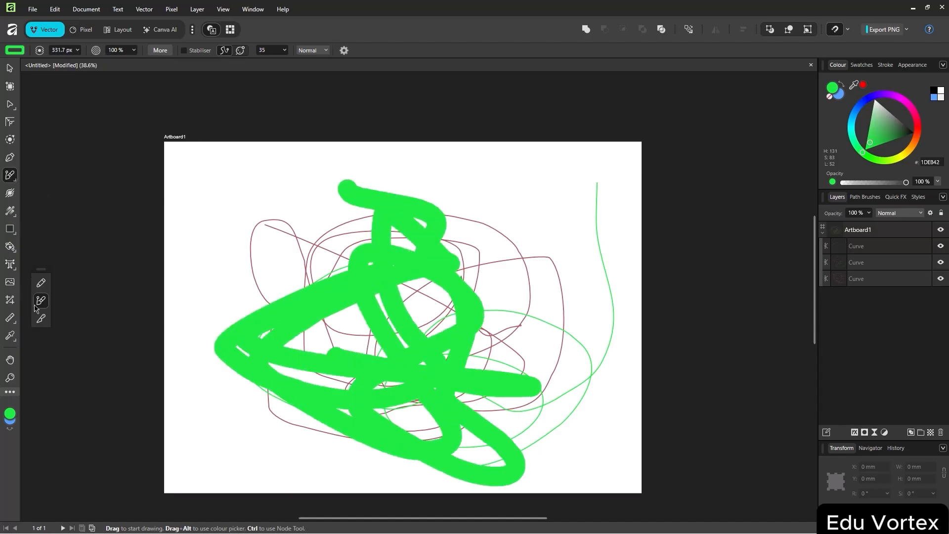
left_click_drag(197, 204, 328, 354)
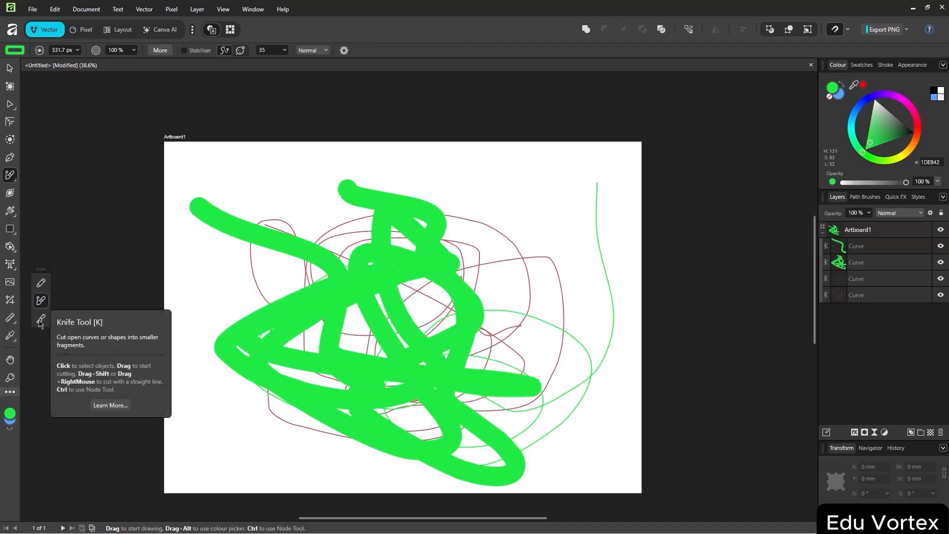
Cut the upper-left thick green curve at its bend node with the Knife Tool and check the pieces among the layers
left_click(41, 320)
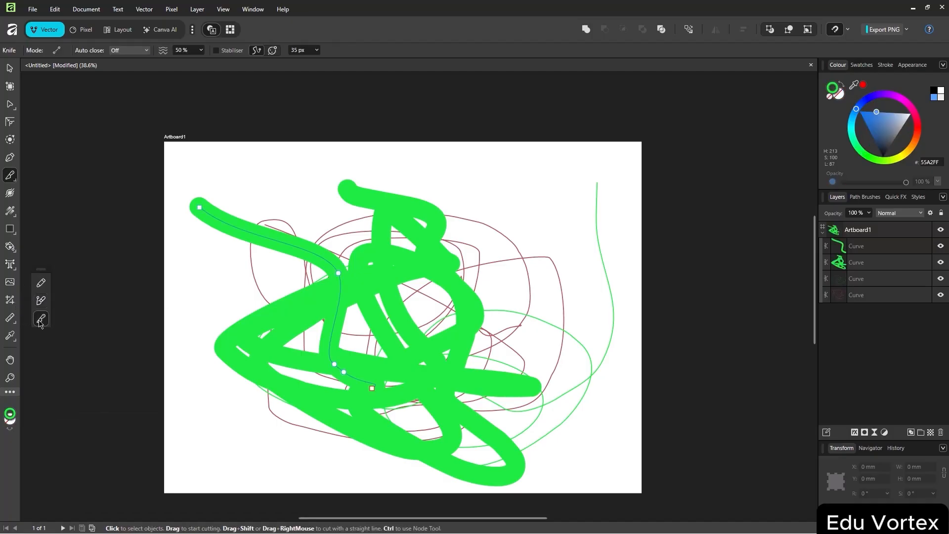
left_click(341, 277)
left_click_drag(394, 154, 681, 437)
left_click_drag(455, 126, 433, 207)
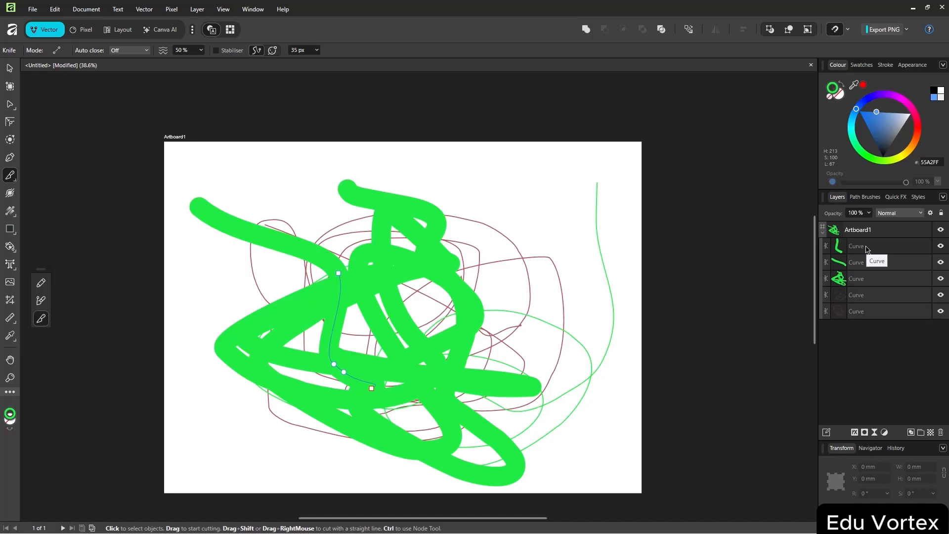
left_click(855, 308)
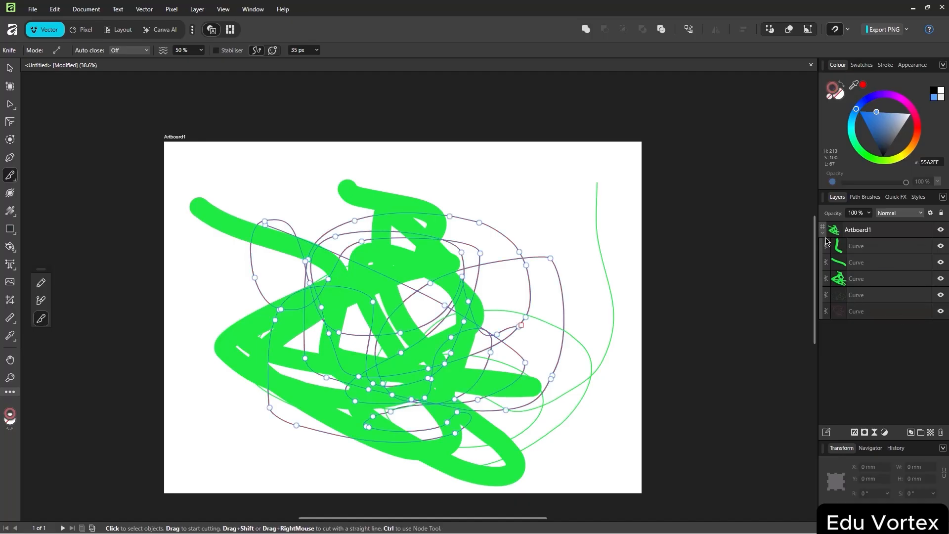
left_click(880, 246)
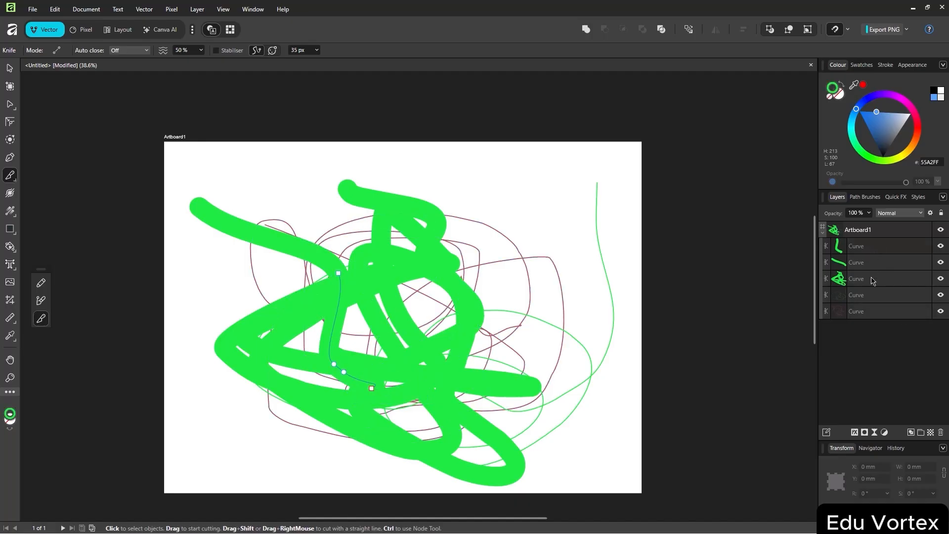
Delete all the curves, including the cut pieces, leaving Artboard1 empty
left_click(11, 70)
double_click(914, 251)
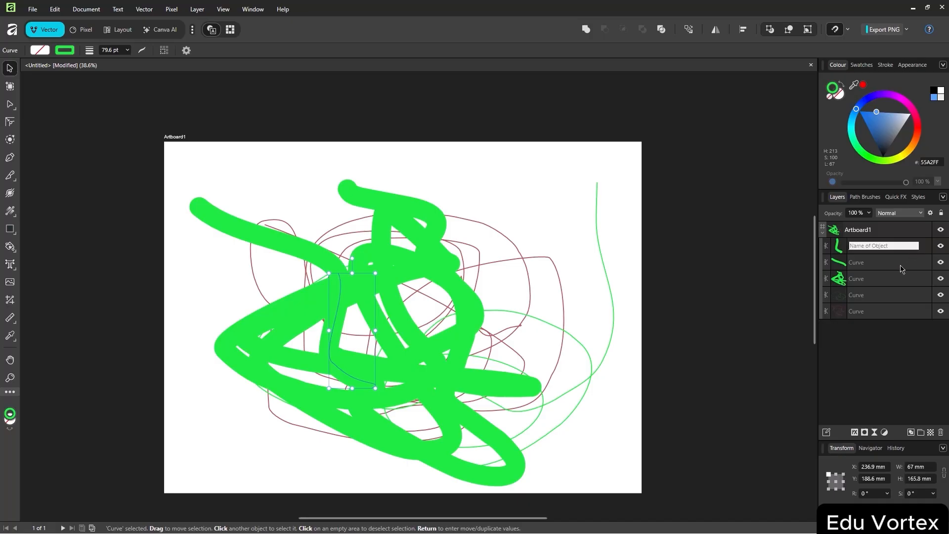
left_click(901, 266)
key("Delete")
left_click(895, 282)
key("Delete")
left_click(895, 289)
left_click(895, 275)
key("Delete")
left_click(898, 259)
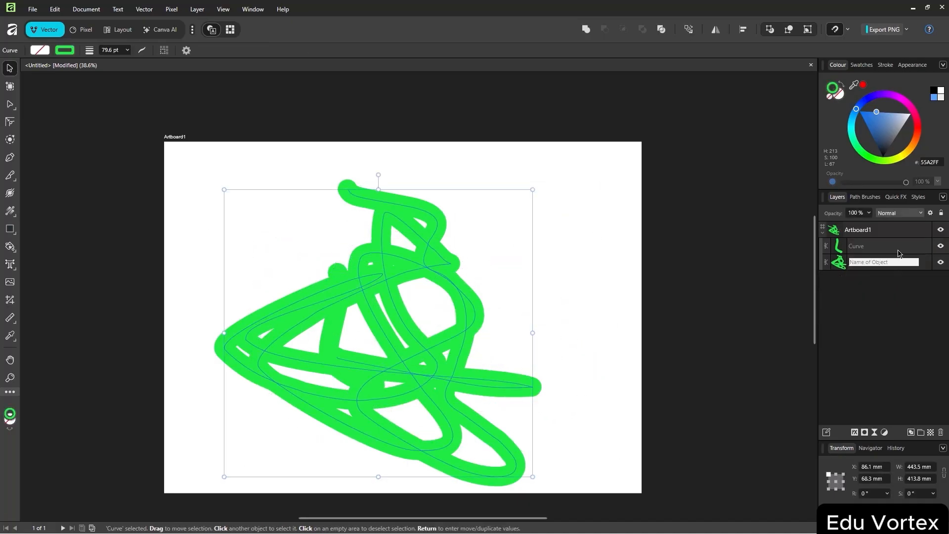
left_click(899, 251)
key("Delete")
left_click(896, 256)
left_click(893, 249)
key("Delete")
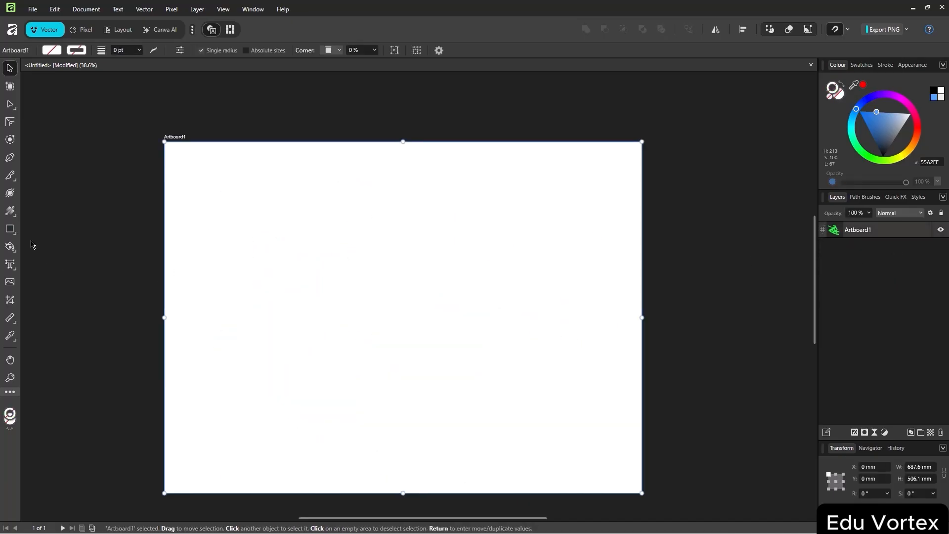
Paint one thick, nearly horizontal green stroke across the middle of the artboard with the Path Brush Tool
left_click(12, 197)
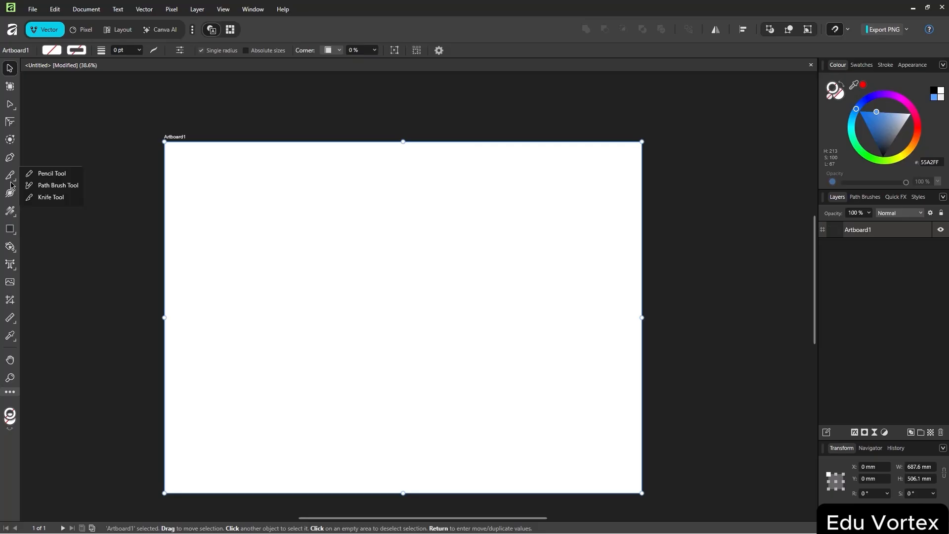
left_click(57, 185)
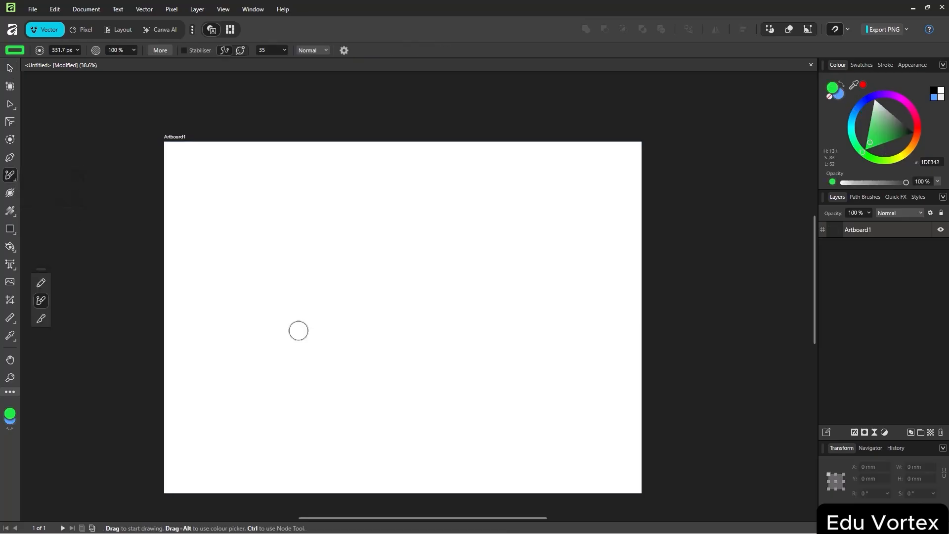
mouse_move(225, 295)
left_mouse_down()
mouse_move(510, 312)
mouse_move(588, 306)
left_mouse_up()
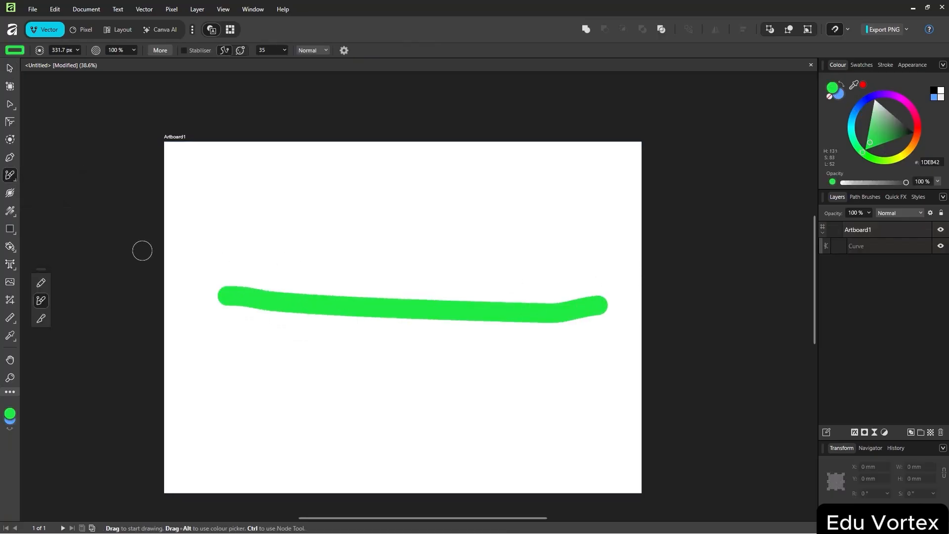
Slice the green stroke in two slightly right of its middle with the Knife Tool and select the left piece
left_click(39, 321)
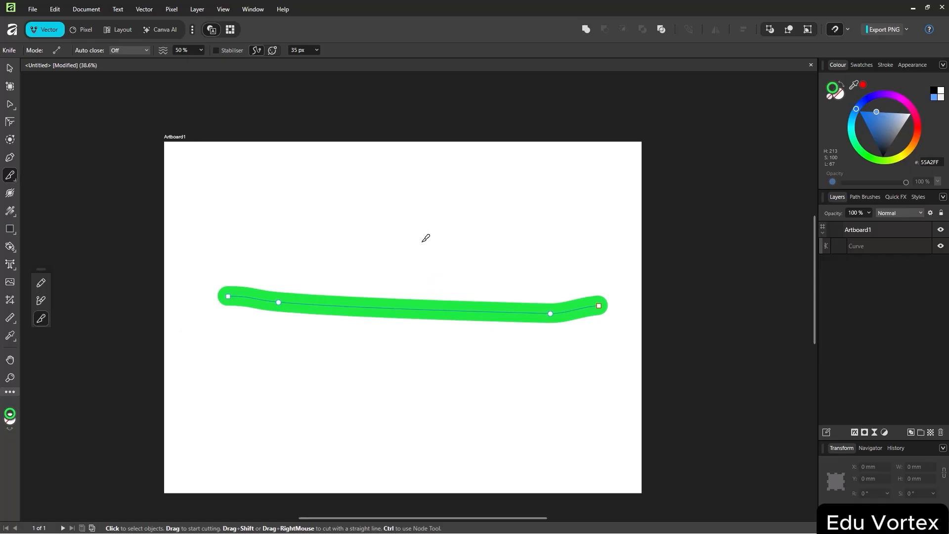
mouse_move(416, 244)
left_mouse_down()
mouse_move(522, 344)
mouse_move(541, 395)
mouse_move(498, 437)
left_mouse_up()
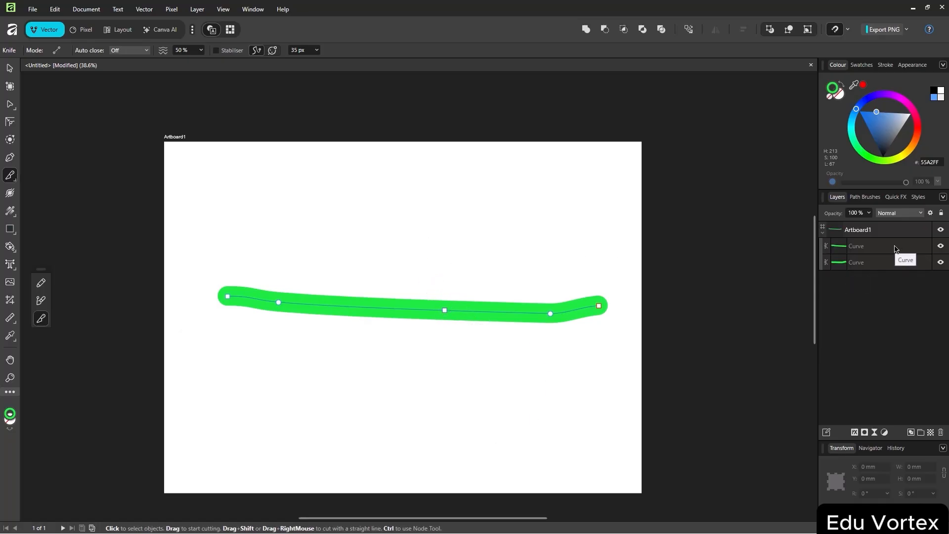
left_click(894, 253)
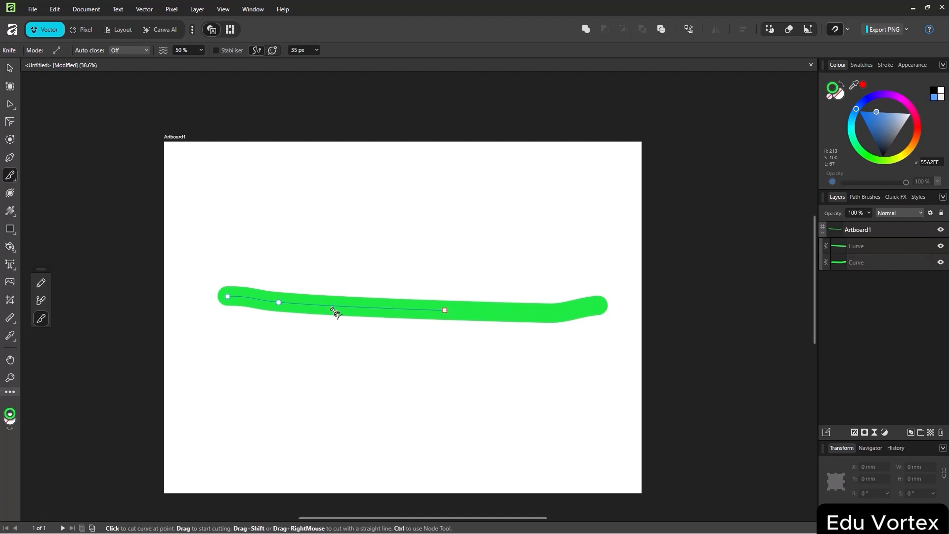
left_click(855, 277)
Select the right piece of the cut stroke and move it down to about X 431 mm, Y 303 mm
left_click(870, 264)
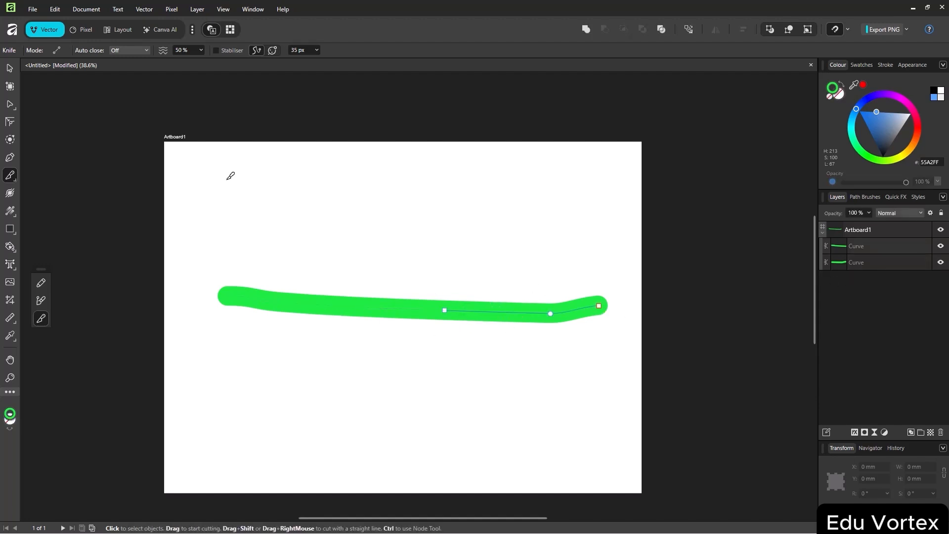
left_click(9, 73)
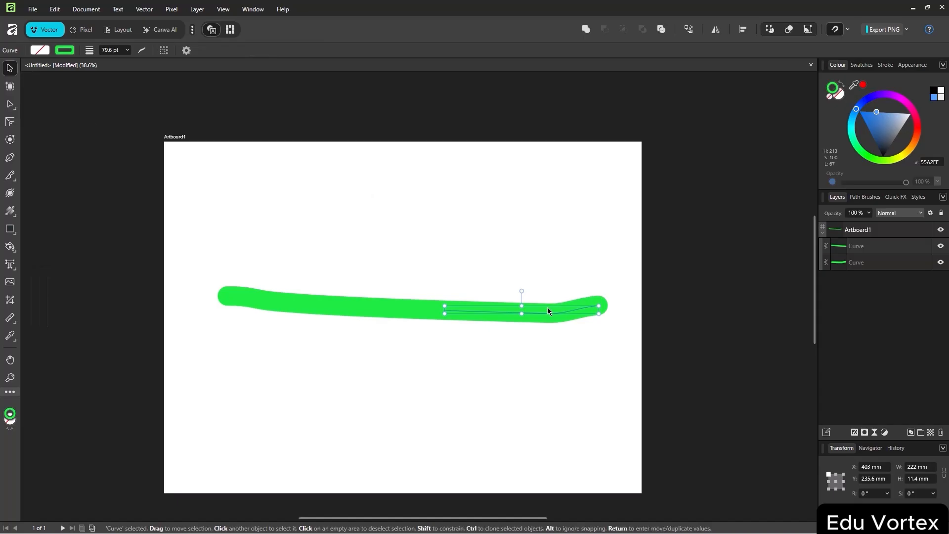
left_click_drag(547, 310, 567, 356)
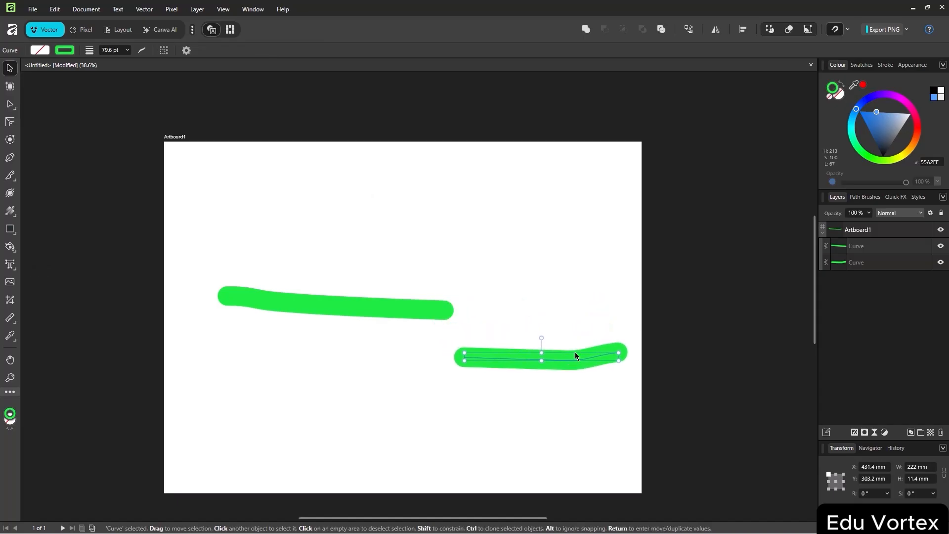
Cut the lower-right green stroke vertically in two with the Knife Tool and move its left part to the artboard's lower middle
left_click(12, 178)
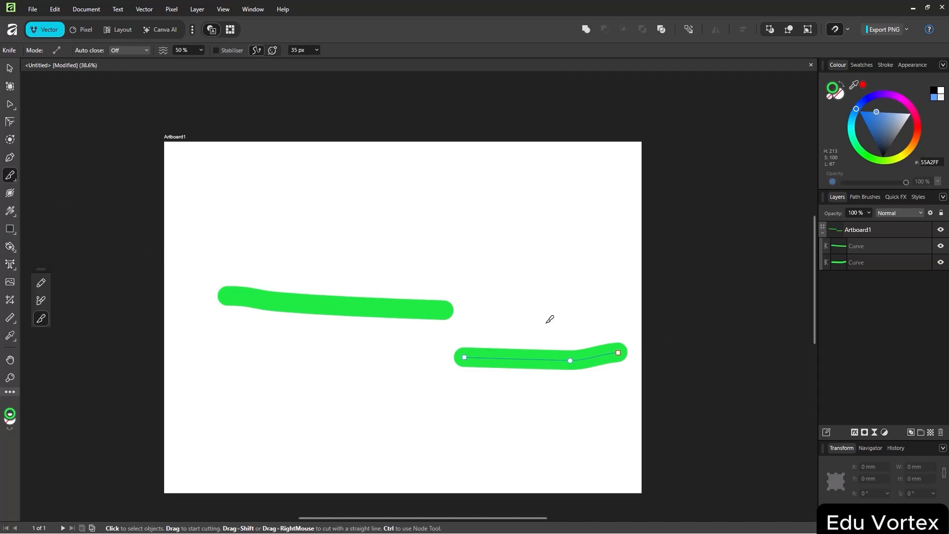
left_click_drag(549, 319, 549, 399)
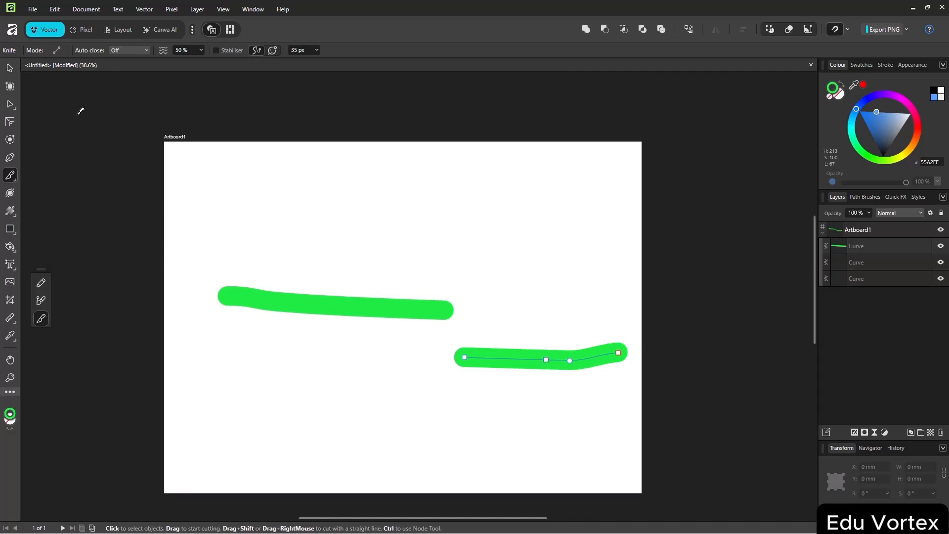
left_click(12, 71)
mouse_move(512, 351)
left_mouse_down()
mouse_move(494, 372)
mouse_move(493, 359)
mouse_move(388, 390)
left_mouse_up()
left_click(504, 369)
With the Stroke Width Tool, widen the middle of the long upper green stroke and narrow it near both ends
key("w")
key("ctrl+z")
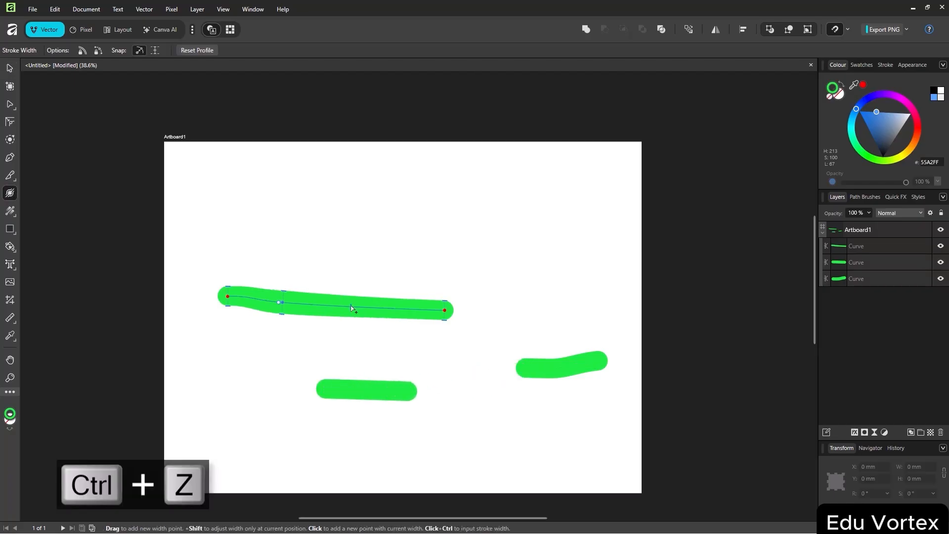
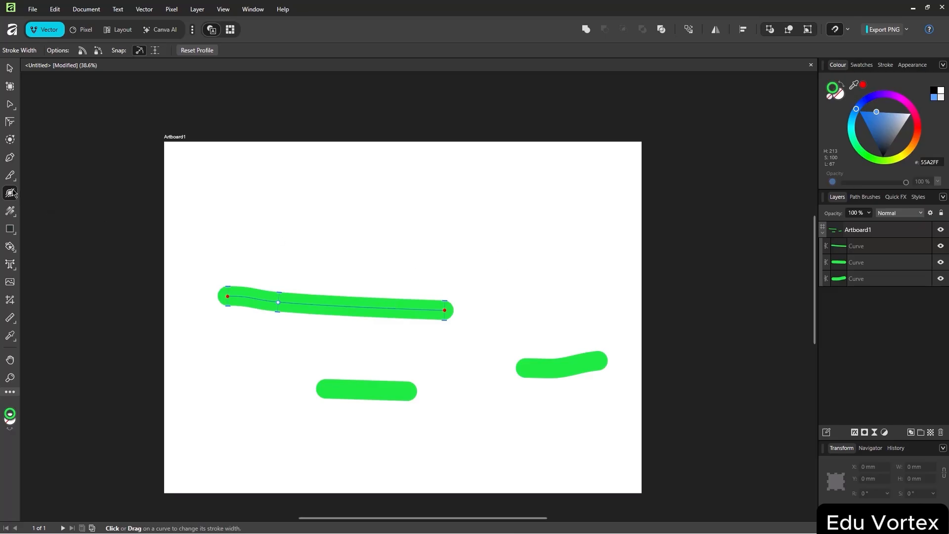
left_click(341, 309)
left_click_drag(344, 299, 346, 285)
left_click(412, 309)
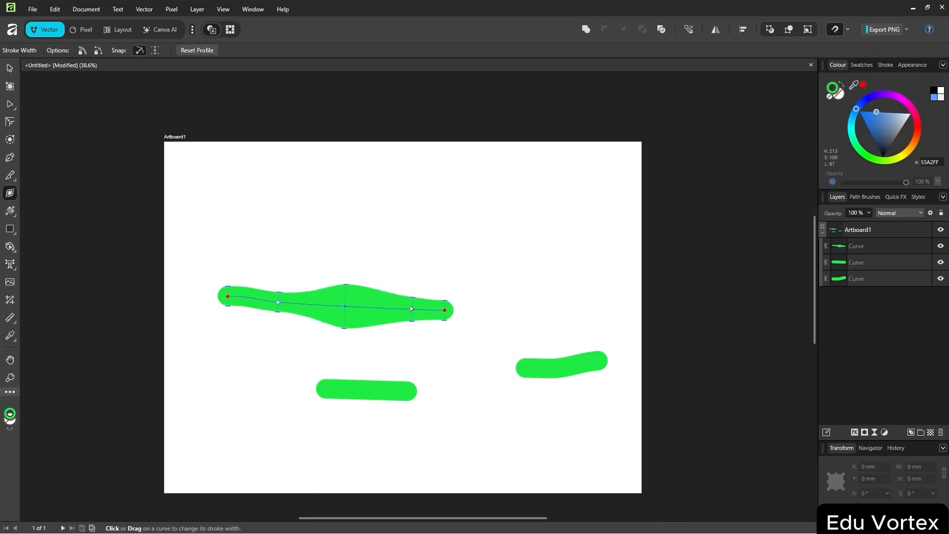
left_click_drag(413, 299, 412, 307)
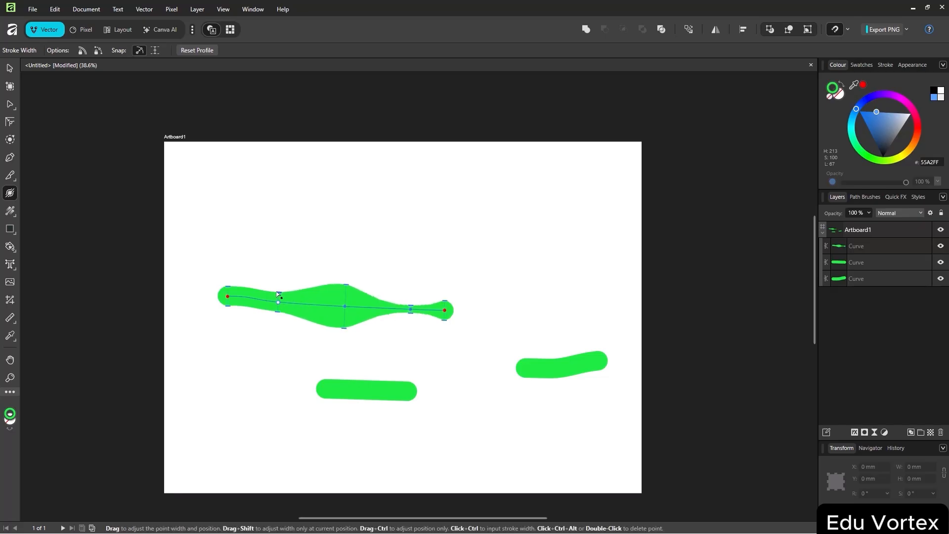
left_click_drag(279, 292, 280, 298)
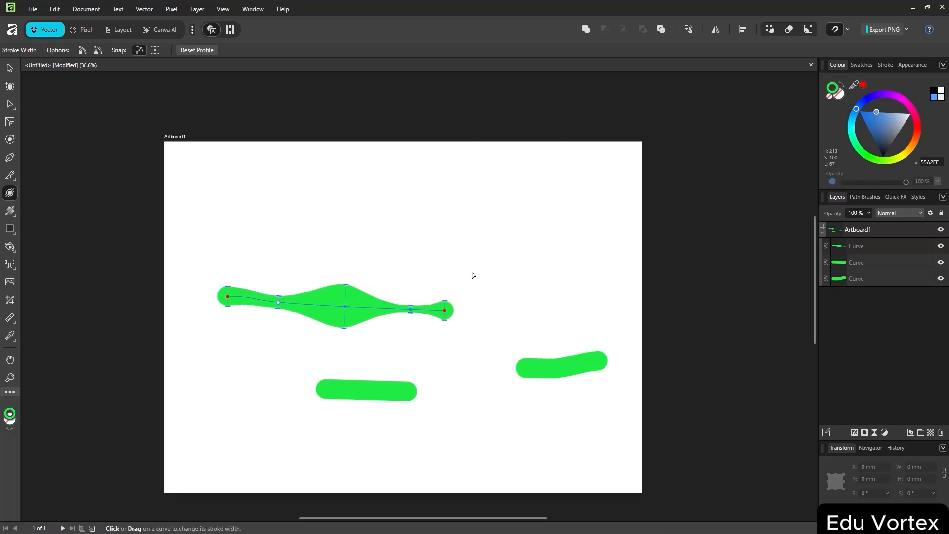
Vary the width of the short lower-middle stroke, widening it near its right end and thinning its middle
left_click(380, 396)
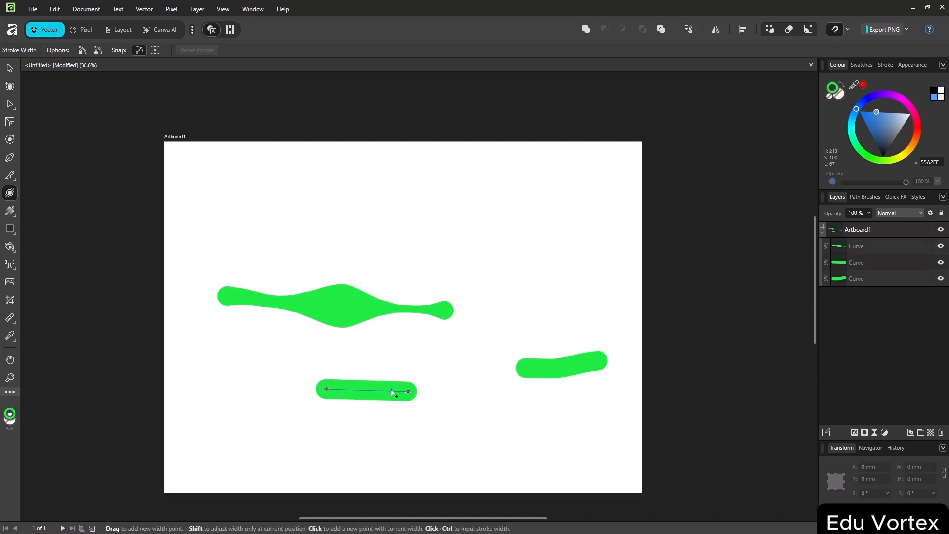
left_click(392, 391)
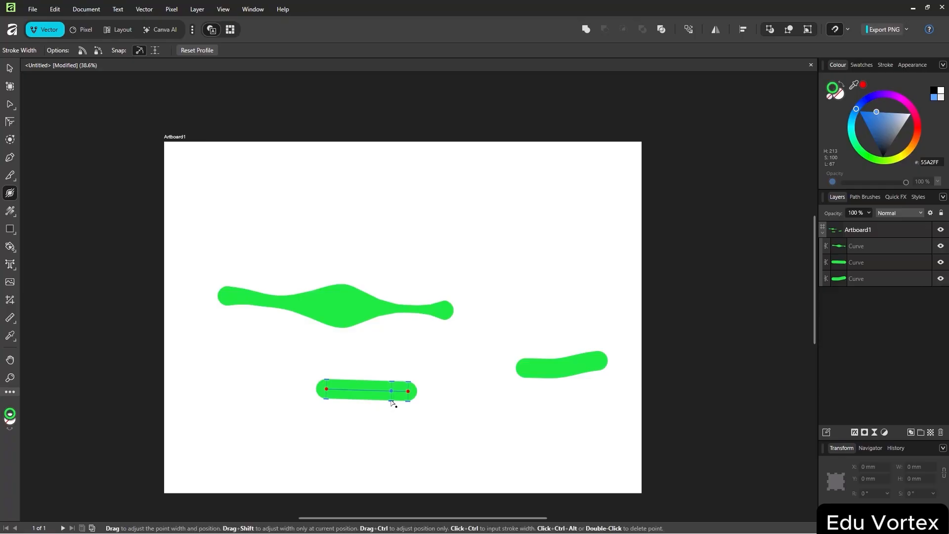
mouse_move(392, 401)
left_mouse_down()
mouse_move(393, 410)
mouse_move(357, 391)
left_mouse_up()
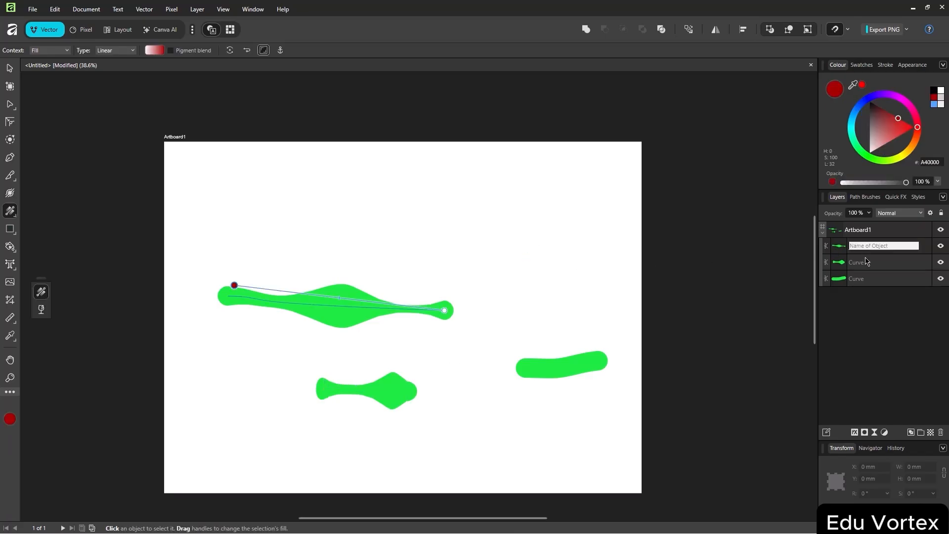
Delete all three curves, leaving Artboard1 empty
key("v")
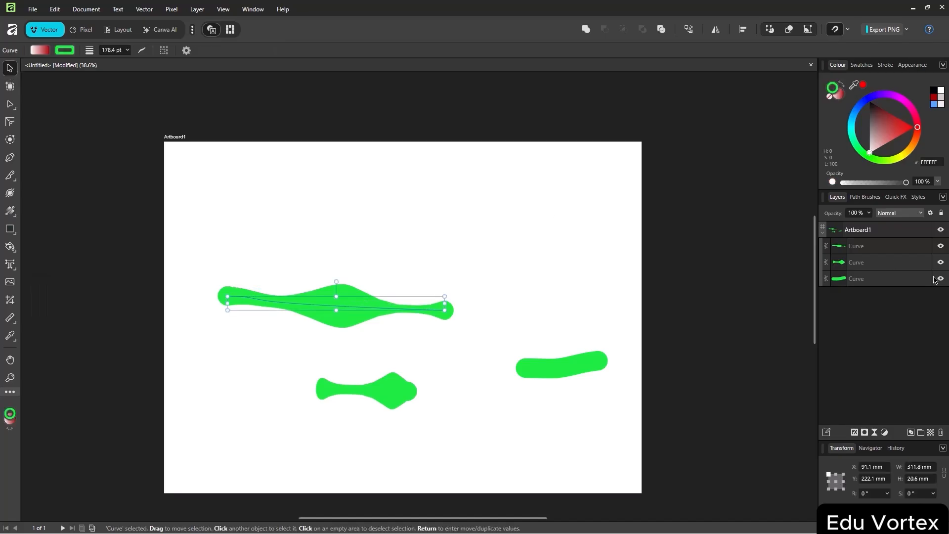
double_click(864, 246)
left_click(880, 276)
key("Delete")
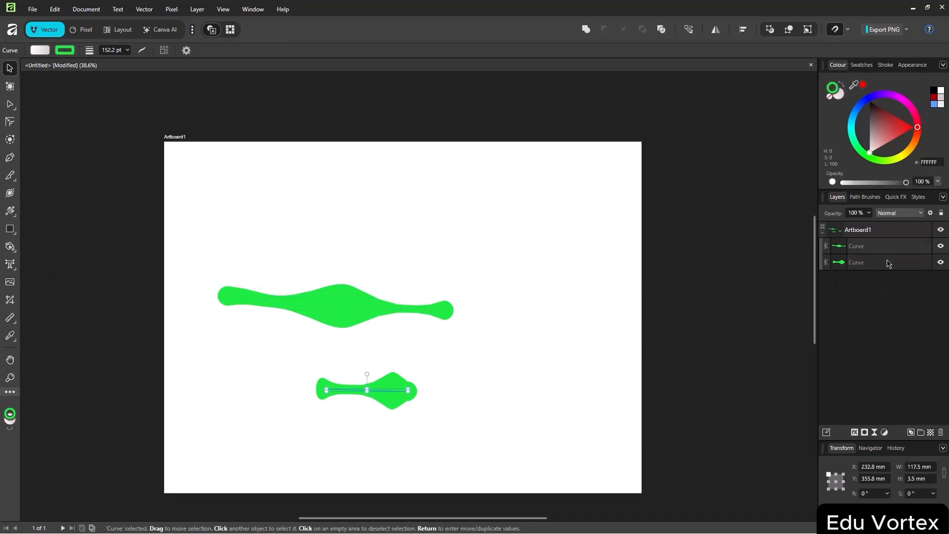
left_click(888, 261)
left_click(891, 251)
key("Delete")
left_click(887, 251)
left_click(866, 251)
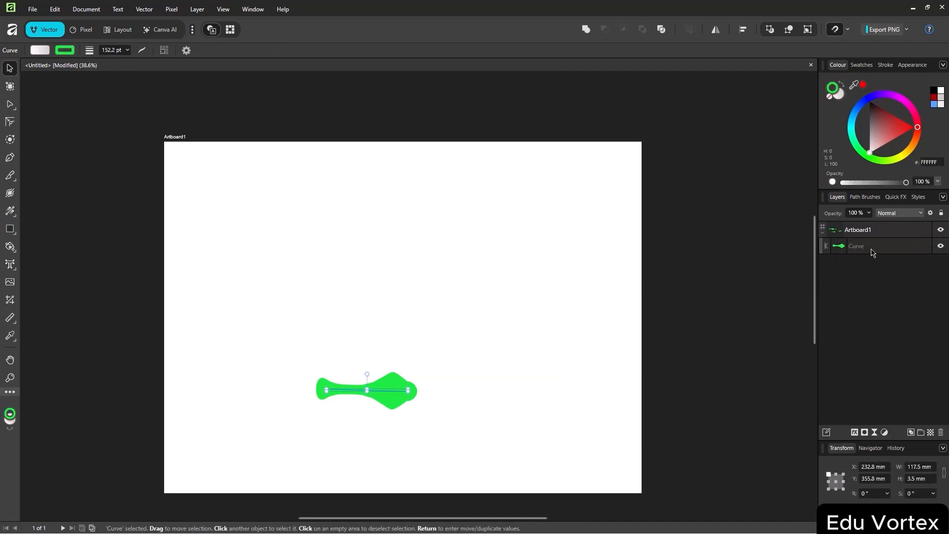
left_click(873, 249)
left_click(867, 267)
left_click(884, 246)
key("Delete")
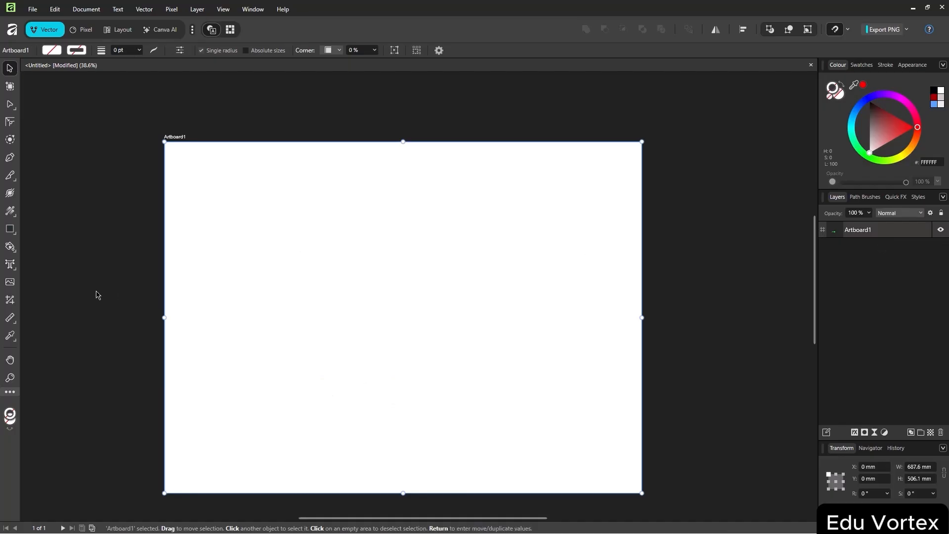
Draw a rectangle of about 504 × 407 mm with a red-to-white gradient fill over the artboard's upper-left area
left_click(13, 234)
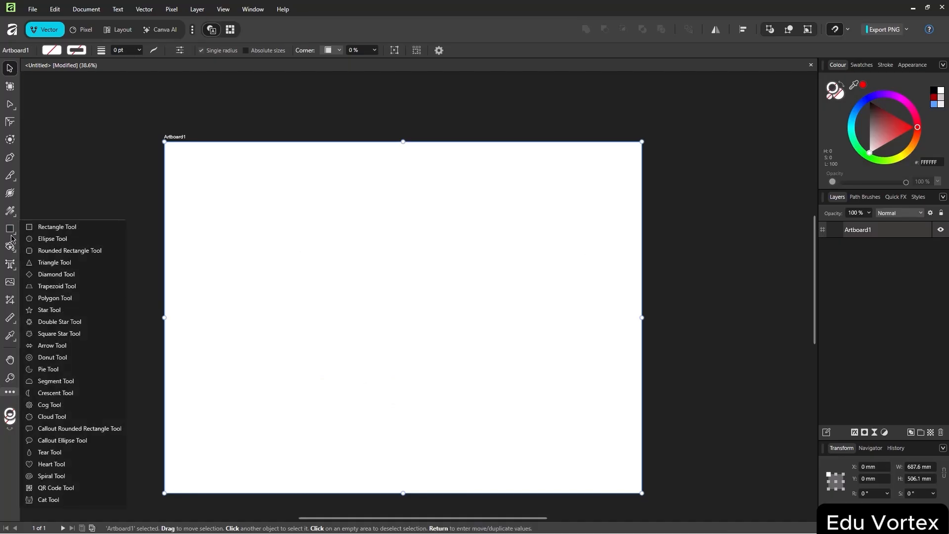
left_click(37, 227)
mouse_move(304, 213)
left_mouse_down()
mouse_move(616, 447)
mouse_move(695, 469)
left_mouse_up()
key("ctrl+z")
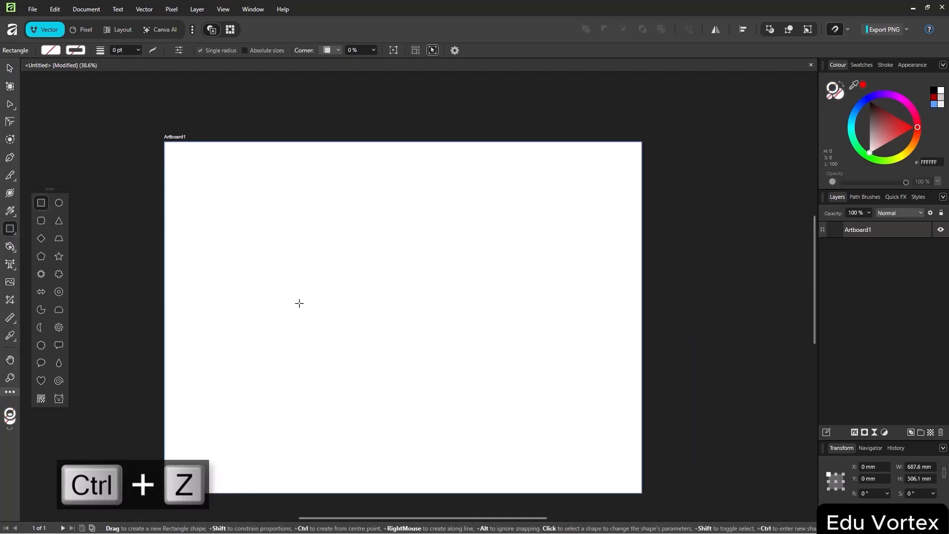
mouse_move(250, 216)
left_mouse_down()
mouse_move(426, 344)
mouse_move(425, 358)
left_mouse_up()
left_click_drag(292, 239, 310, 235)
key("ctrl+z")
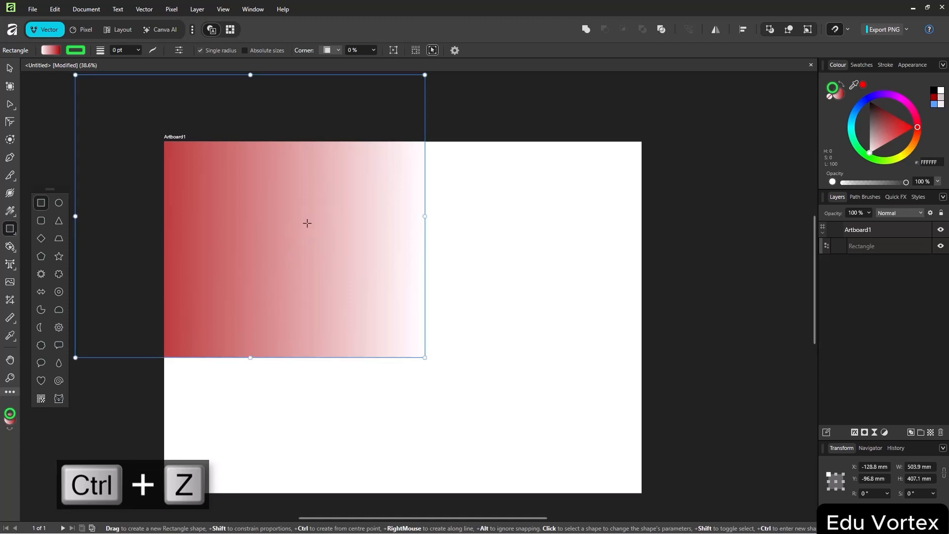
Move the gradient rectangle fully onto the artboard and shrink it to about 392 × 335 mm at X 111 mm, Y 50 mm
left_click(10, 67)
left_click(485, 325)
left_click(314, 278)
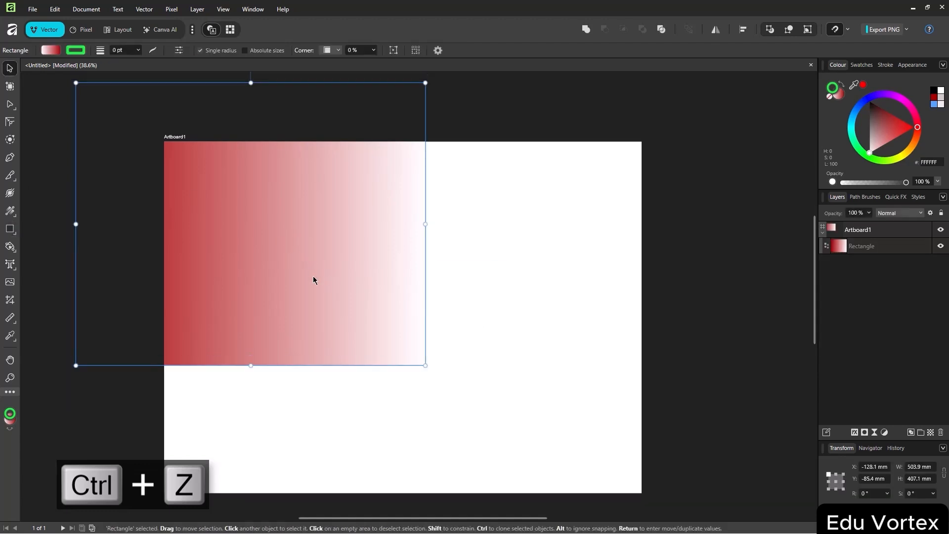
left_click_drag(411, 302, 578, 403)
left_click_drag(585, 455, 509, 407)
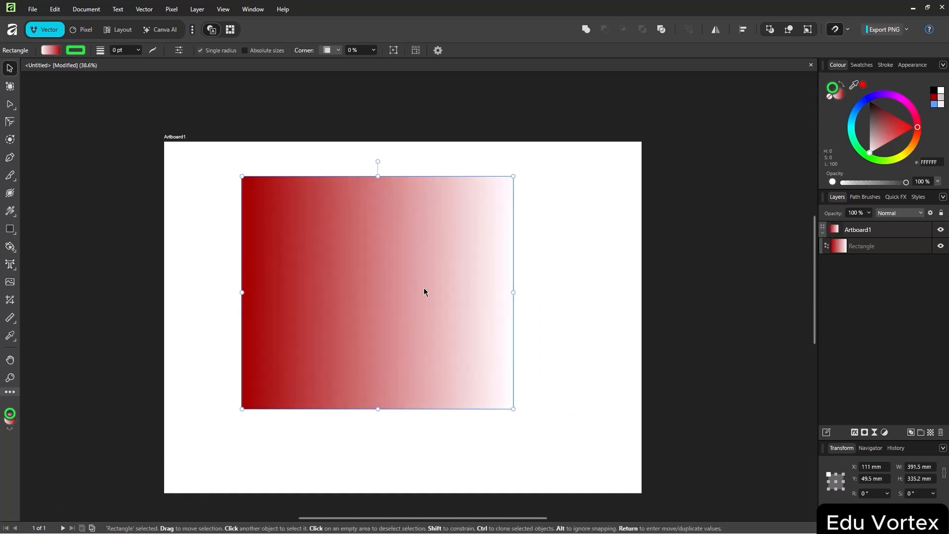
Redraw the rectangle's linear gradient diagonally, from white near its lower-left corner to dark red #9C0000 near its upper-right corner
left_click(9, 212)
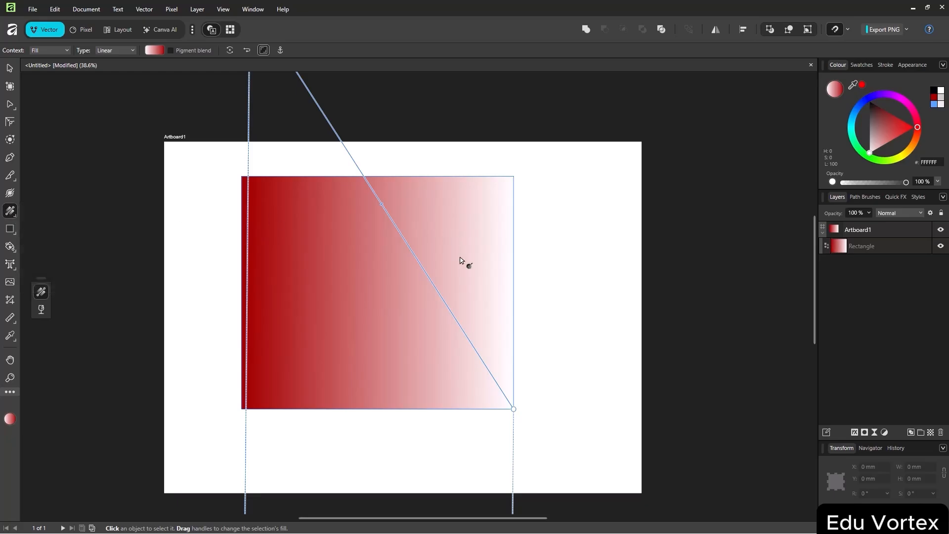
scroll(467, 258, "down", 2)
left_click_drag(451, 283, 485, 247)
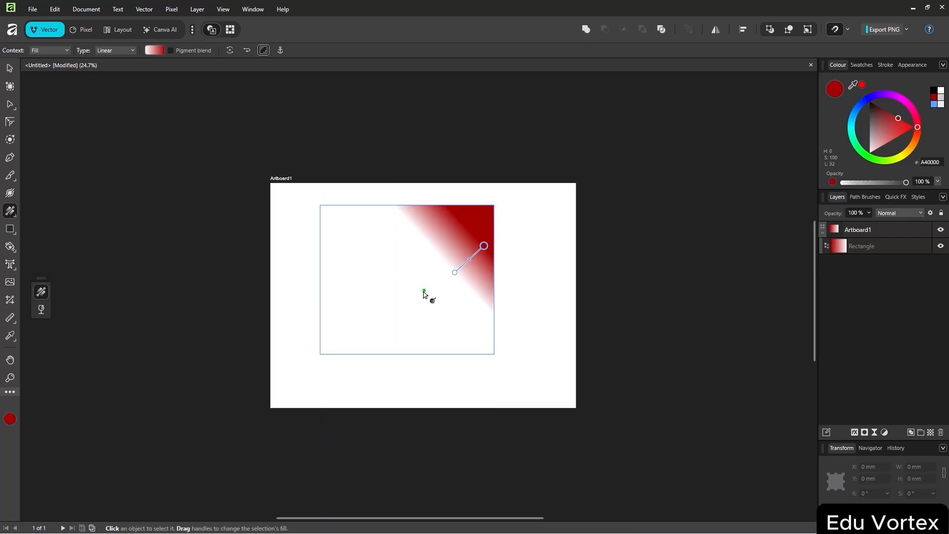
key("ctrl+z")
left_click_drag(345, 319, 487, 215)
mouse_move(882, 121)
left_mouse_down()
mouse_move(873, 135)
mouse_move(886, 116)
mouse_move(891, 132)
mouse_move(900, 120)
mouse_move(911, 126)
mouse_move(896, 117)
left_mouse_up()
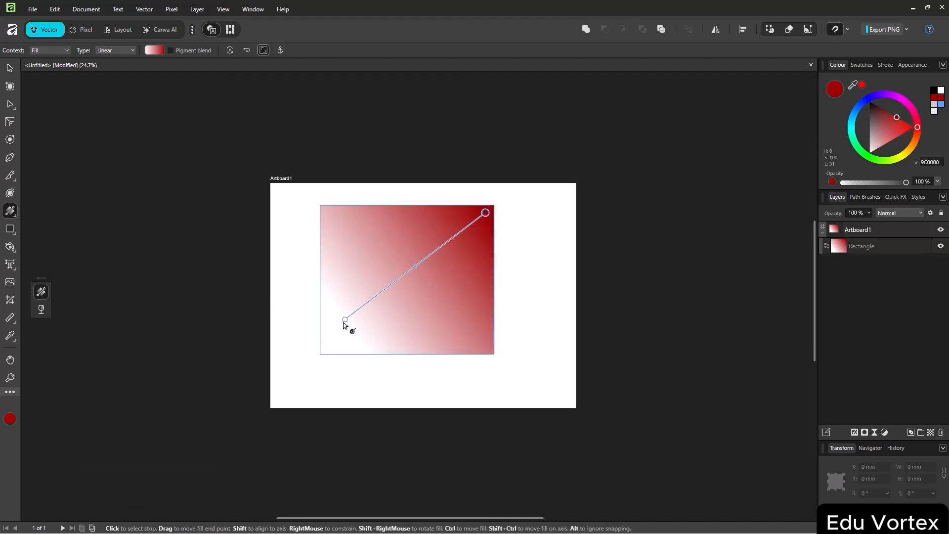
left_click_drag(345, 327, 341, 335)
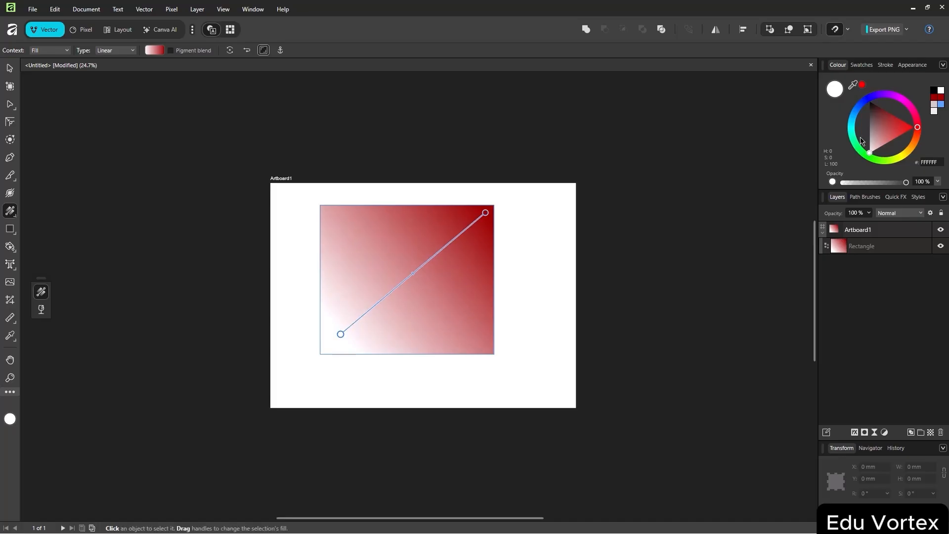
Change the gradient's lower-left stop to black and fade the rectangle towards its lower-left with a linear transparency gradient
left_click_drag(882, 121, 870, 102)
key("y")
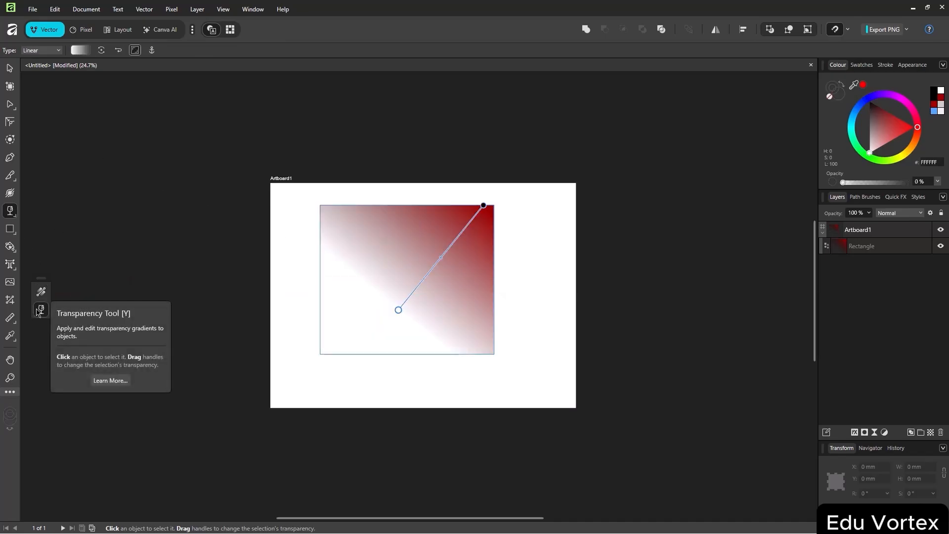
Draw a larger rectangle of about 621 × 462 mm, fill it with red #FF4747 and place it behind the faded rectangle
left_click(10, 229)
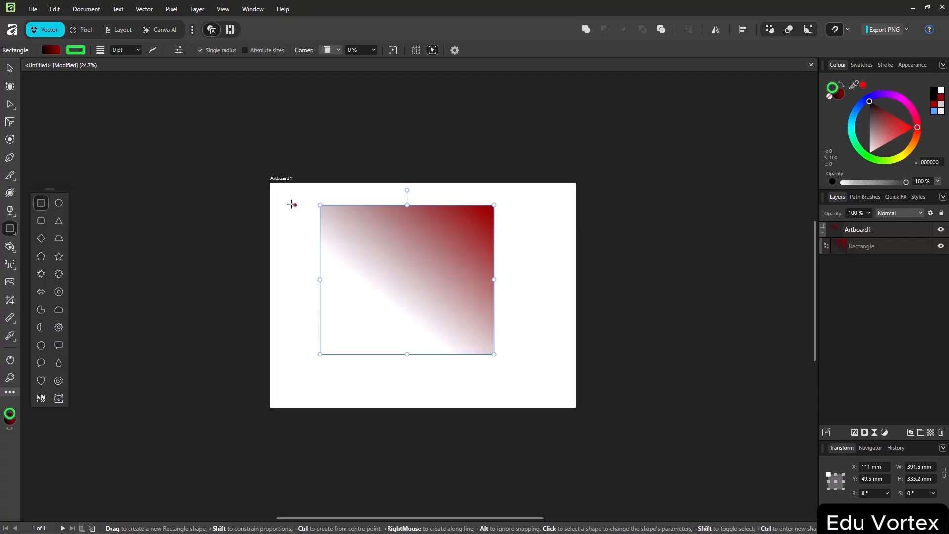
left_click_drag(292, 198, 567, 402)
mouse_move(890, 148)
left_mouse_down()
mouse_move(874, 152)
mouse_move(902, 134)
left_mouse_up()
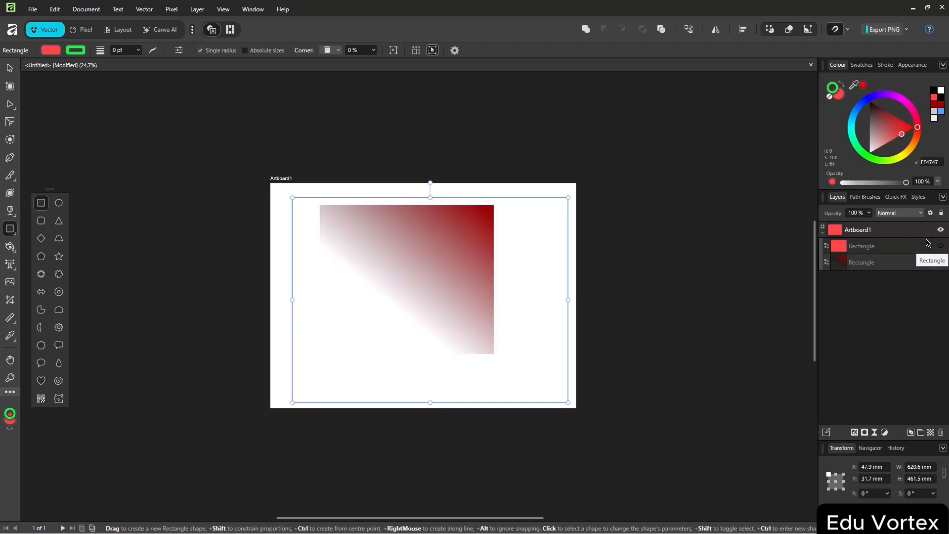
left_click_drag(909, 248, 905, 272)
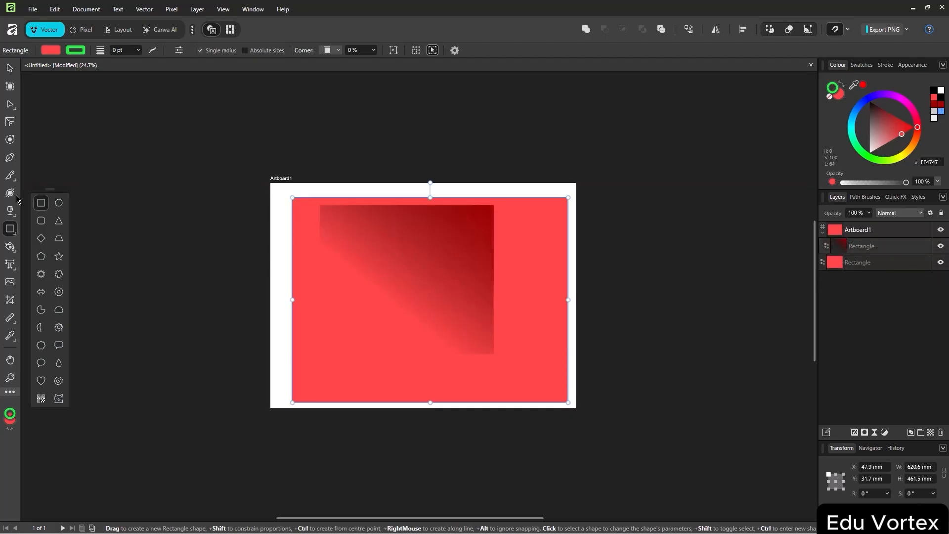
Recolour the faded rectangle to olive green #8EBE0D and move it to about X 214 mm, Y 85 mm
left_click(10, 67)
left_click(384, 250)
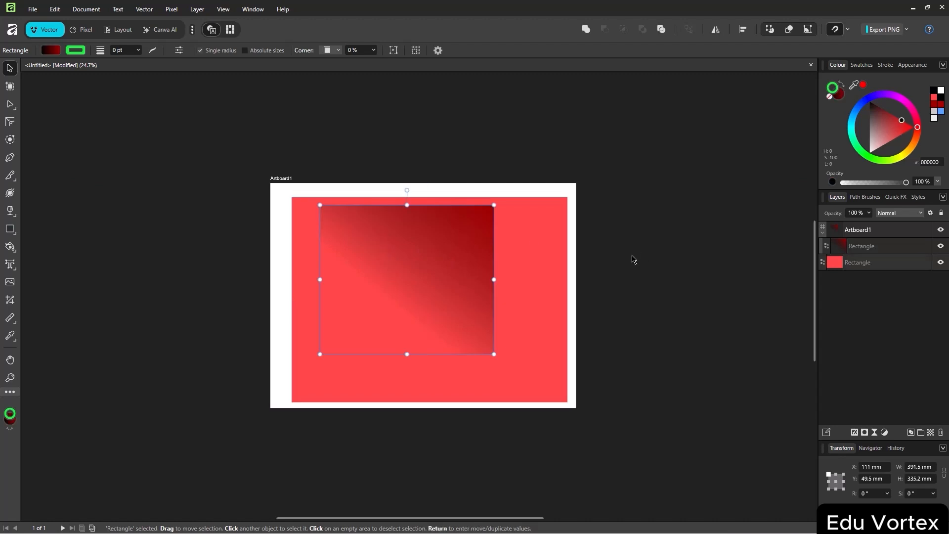
left_click_drag(468, 252, 485, 268)
left_click_drag(891, 120, 874, 105)
left_click_drag(910, 153, 889, 151)
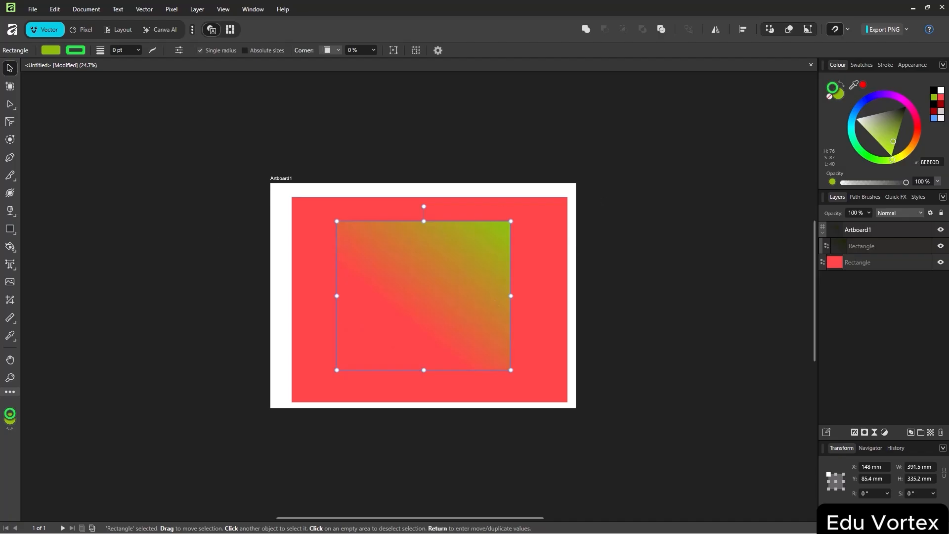
mouse_move(456, 259)
left_mouse_down()
mouse_move(496, 250)
mouse_move(468, 267)
left_mouse_up()
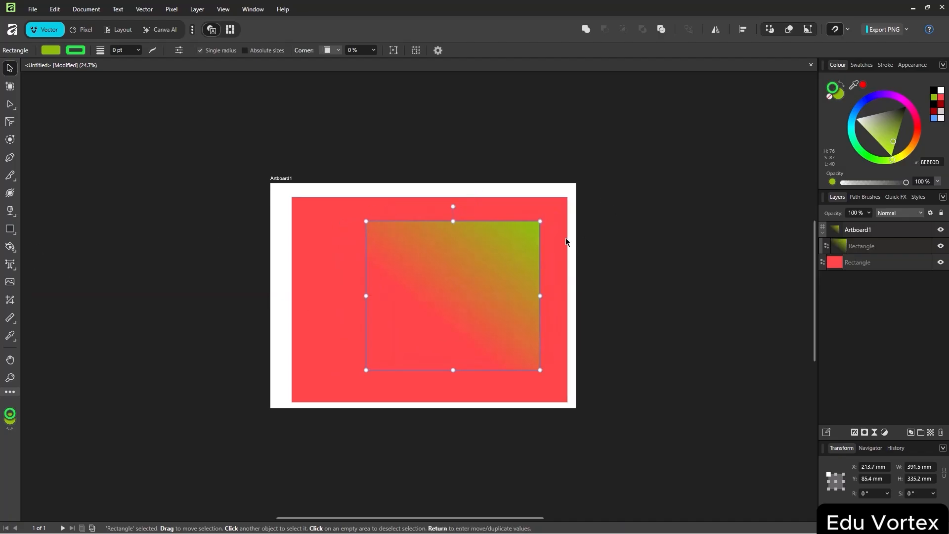
left_click(566, 238)
left_click(504, 229)
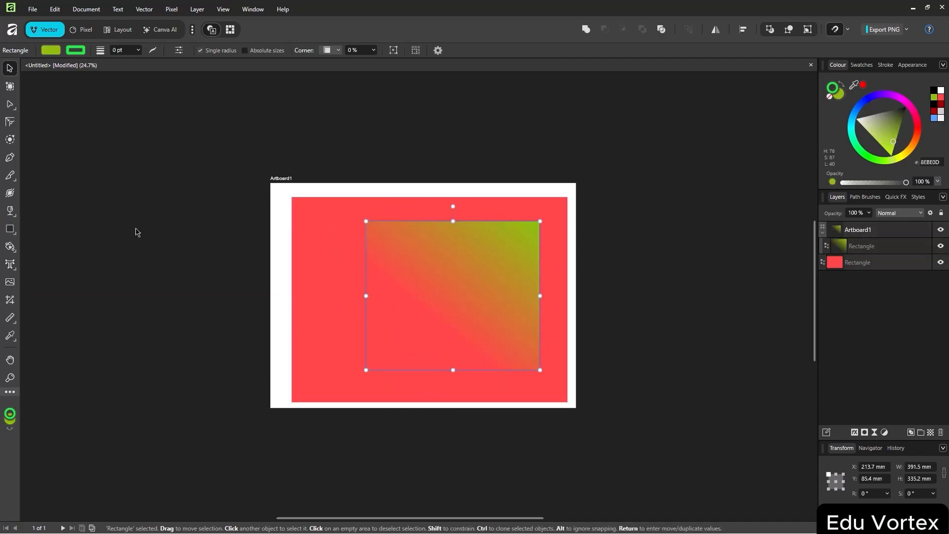
Redraw the green rectangle's transparency gradient so it fades from opaque at the upper left to transparent near the lower-right corner
left_click(11, 212)
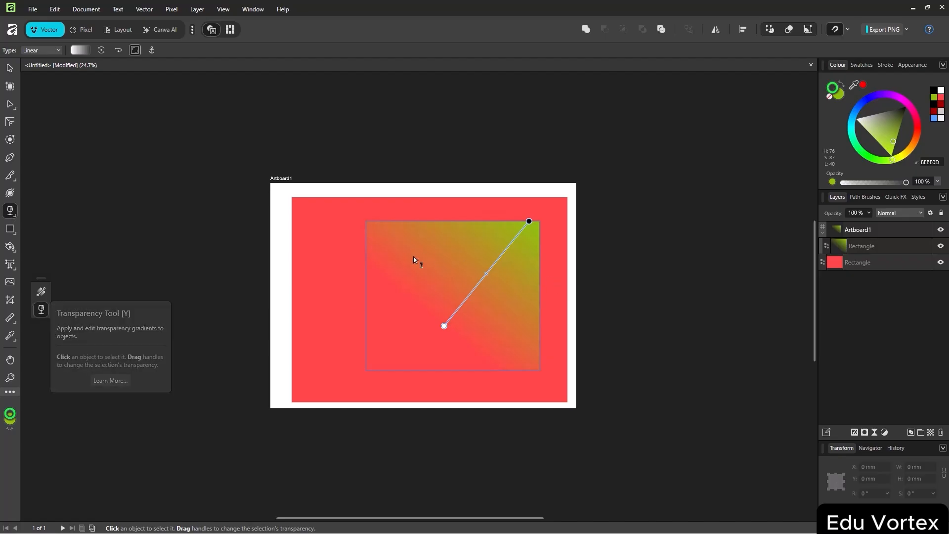
left_click_drag(414, 259, 505, 318)
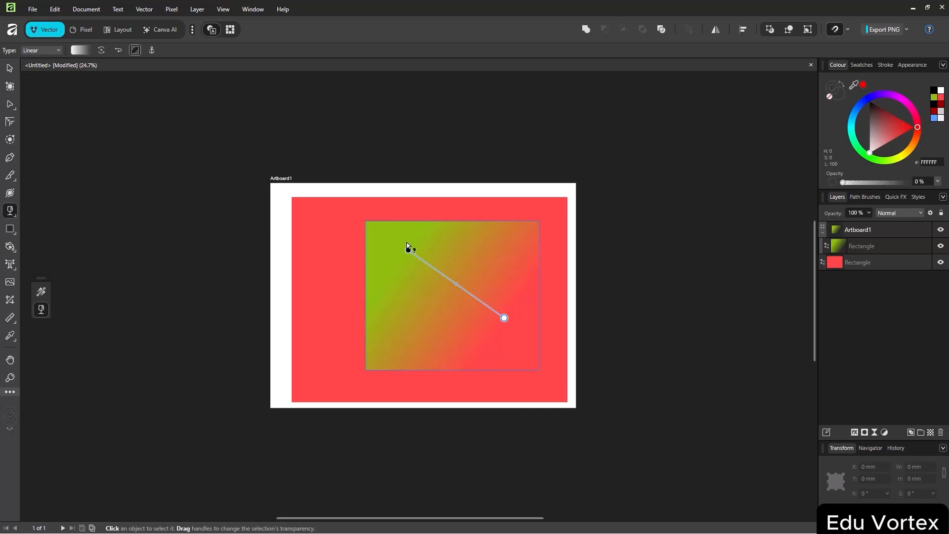
left_click_drag(506, 320, 499, 338)
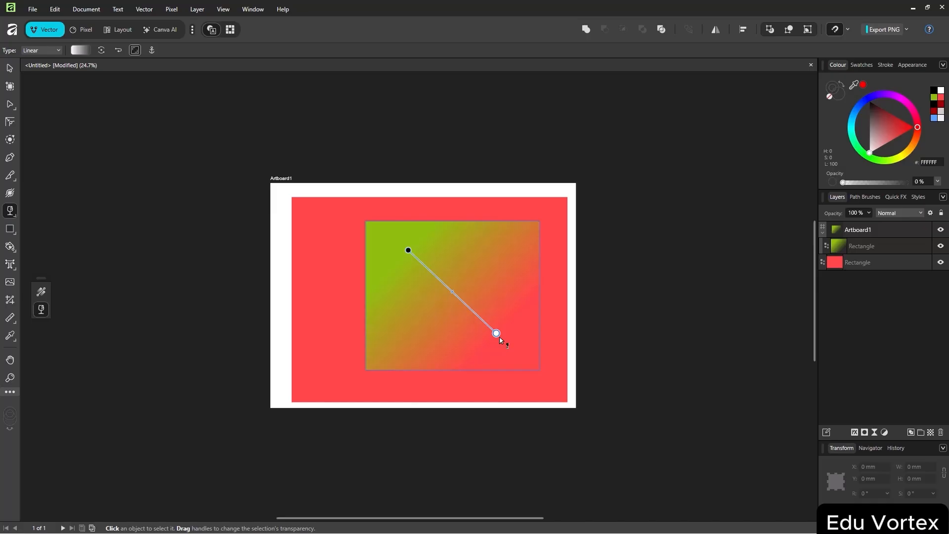
mouse_move(498, 332)
left_mouse_down()
mouse_move(506, 346)
mouse_move(480, 307)
mouse_move(509, 325)
mouse_move(507, 343)
left_mouse_up()
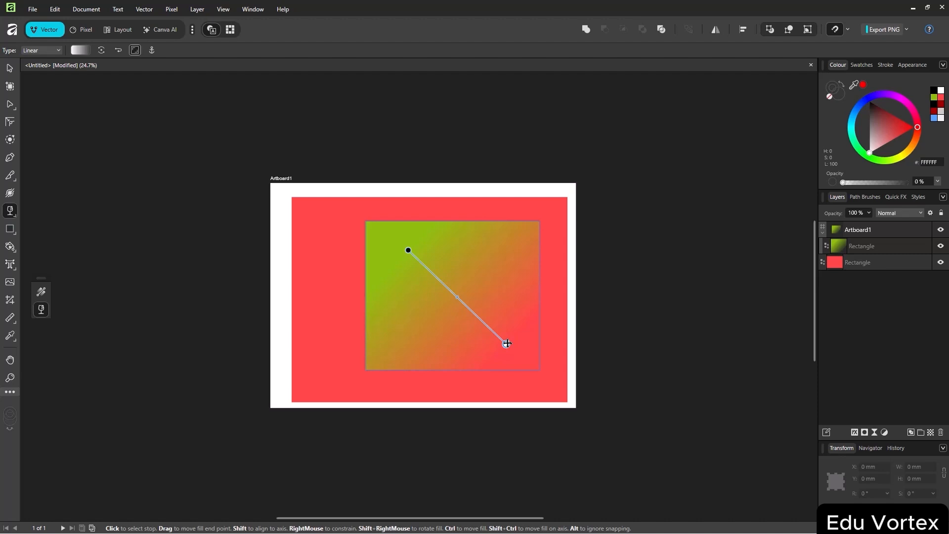
Undo the last transparency adjustment and recolour the large red rectangle to blue #1300FC
key("ctrl+z")
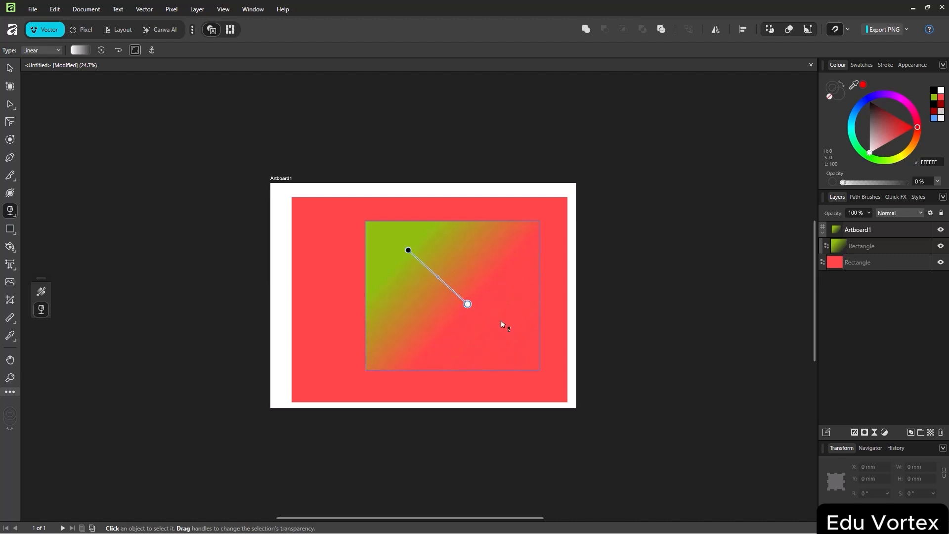
left_click(323, 245)
double_click(883, 259)
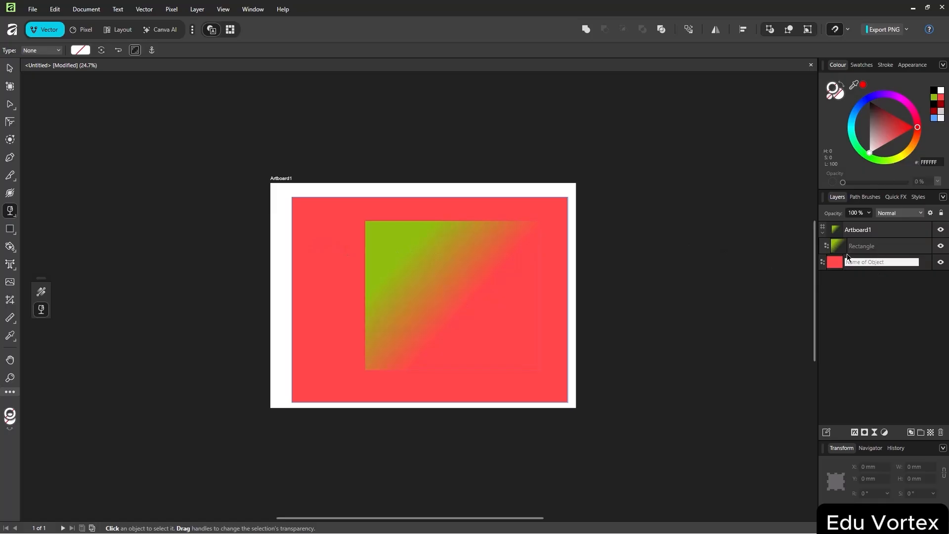
left_click(842, 249)
left_click(839, 266)
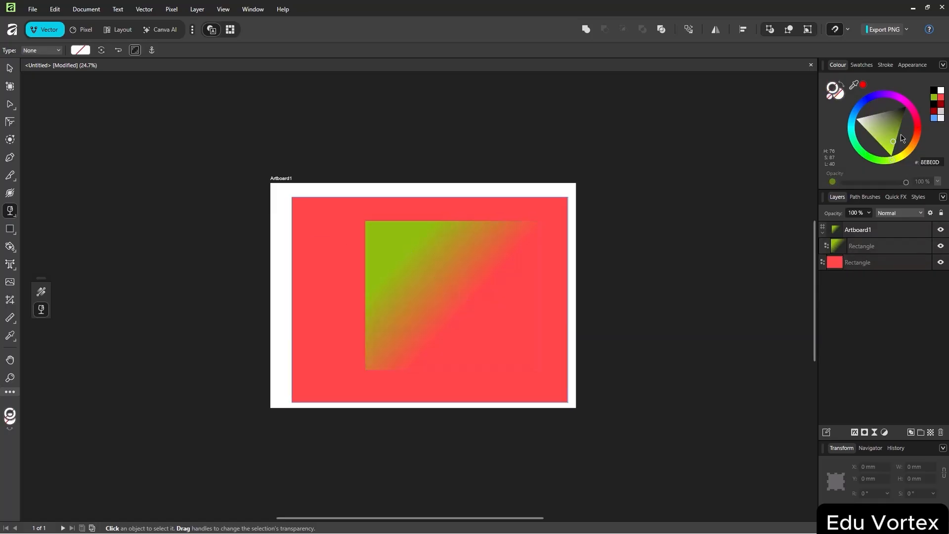
left_click(870, 97)
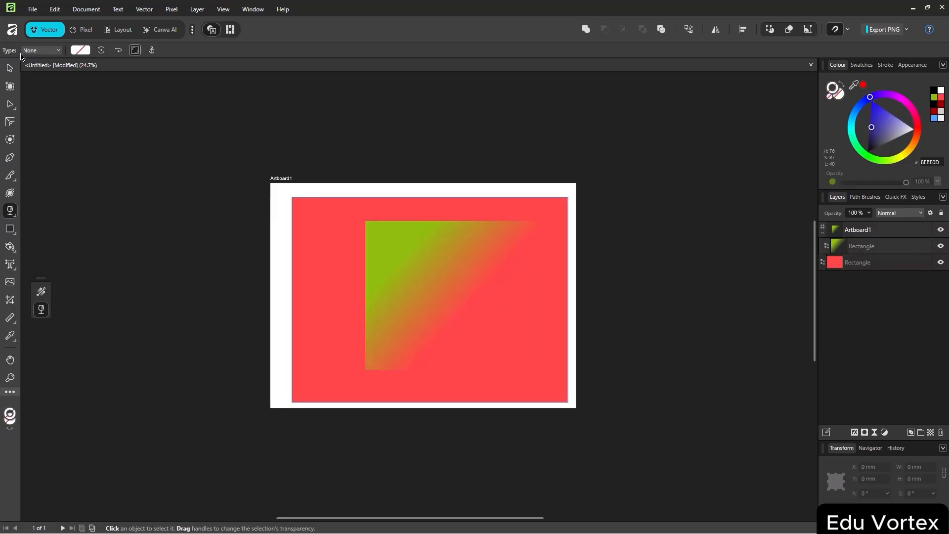
left_click(11, 72)
left_click(835, 264)
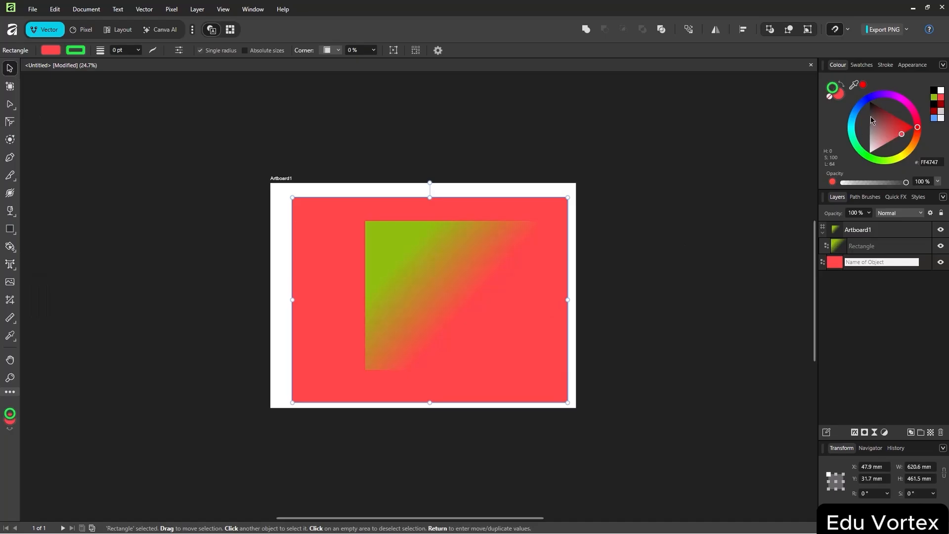
left_click(871, 100)
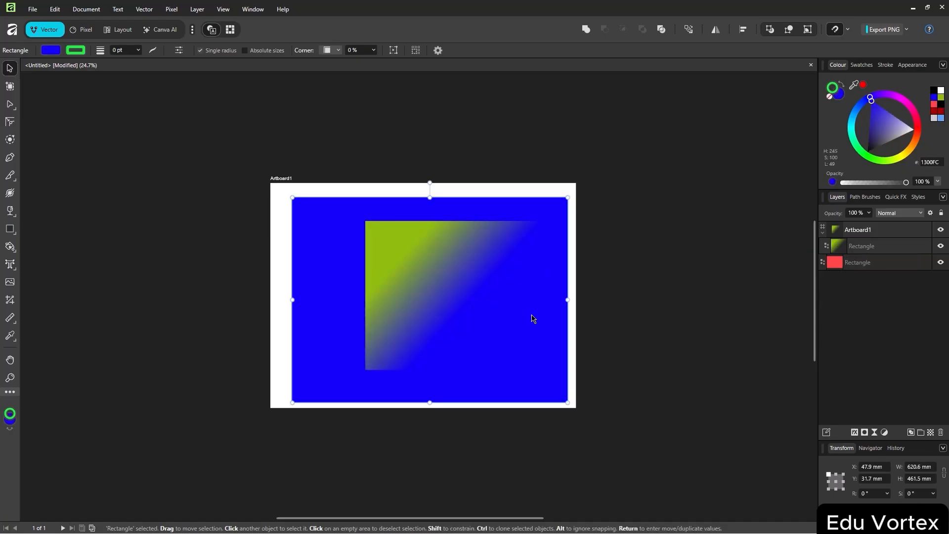
left_click(899, 261)
left_click(882, 276)
left_click(884, 269)
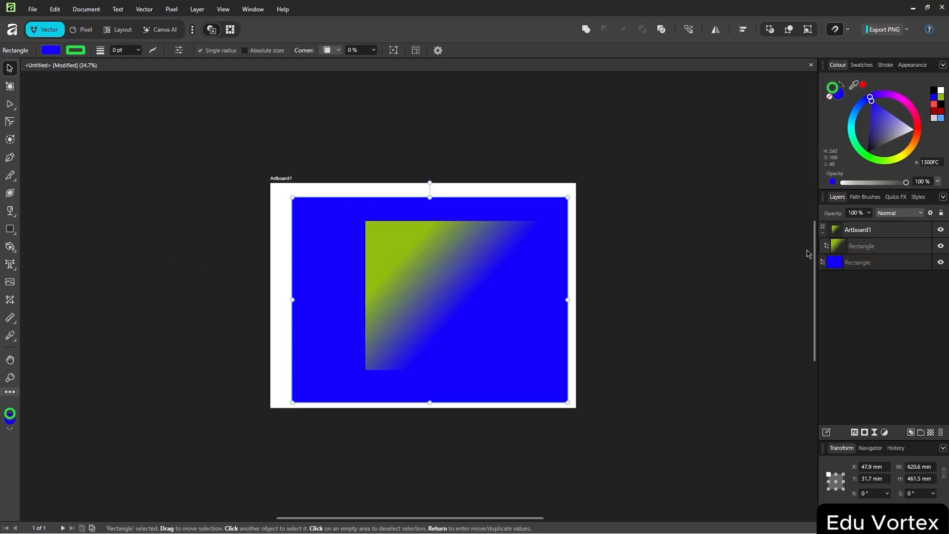
Extend the green rectangle's transparency gradient so its transparent end sits about two-thirds across and down the shape
left_click(875, 247)
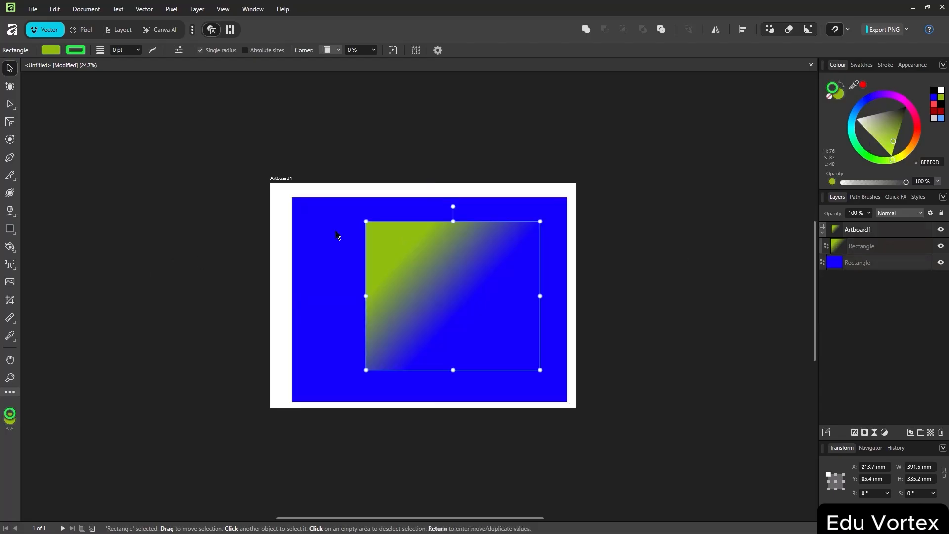
left_click(14, 216)
left_click_drag(467, 304, 489, 325)
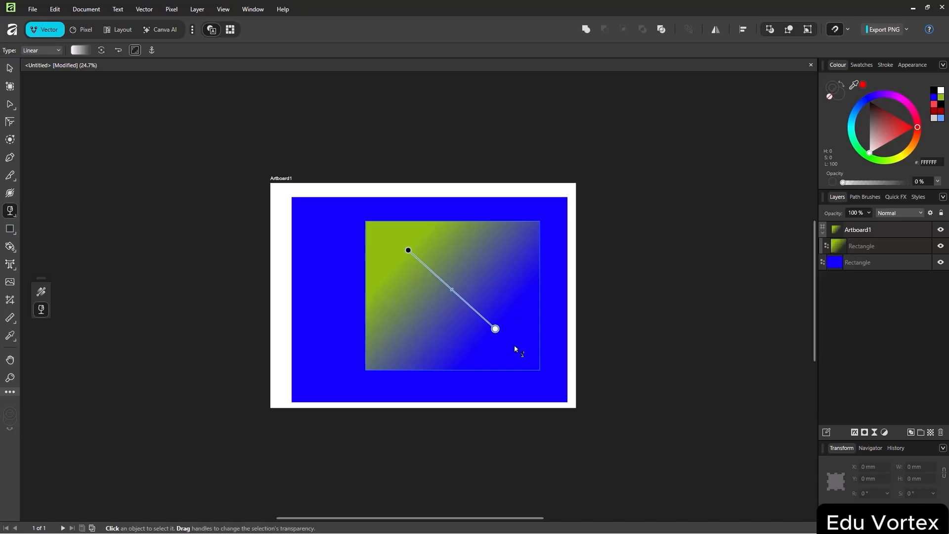
mouse_move(495, 329)
left_mouse_down()
mouse_move(479, 322)
mouse_move(488, 323)
left_mouse_up()
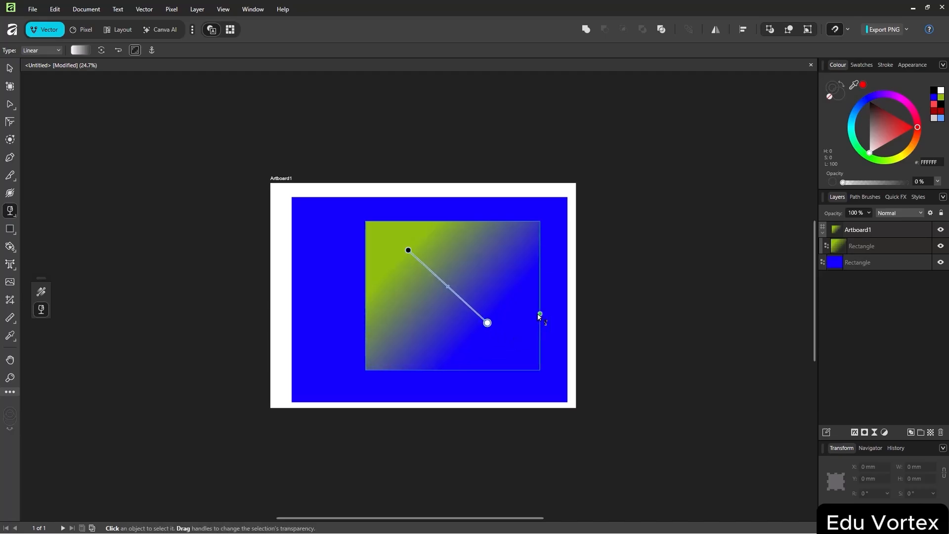
Delete the faded green rectangle and the blue rectangle, leaving the artboard empty
left_click(10, 68)
left_click_drag(247, 162, 649, 410)
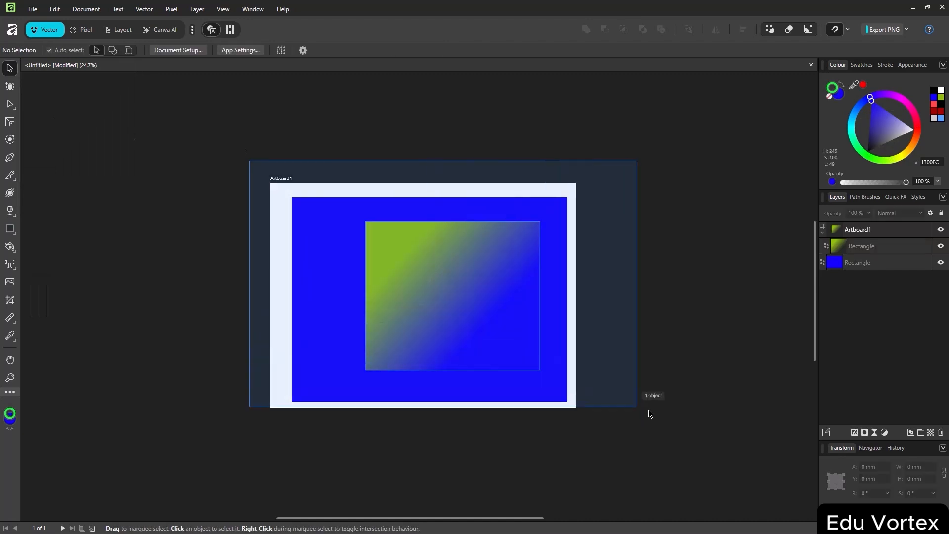
key("Delete")
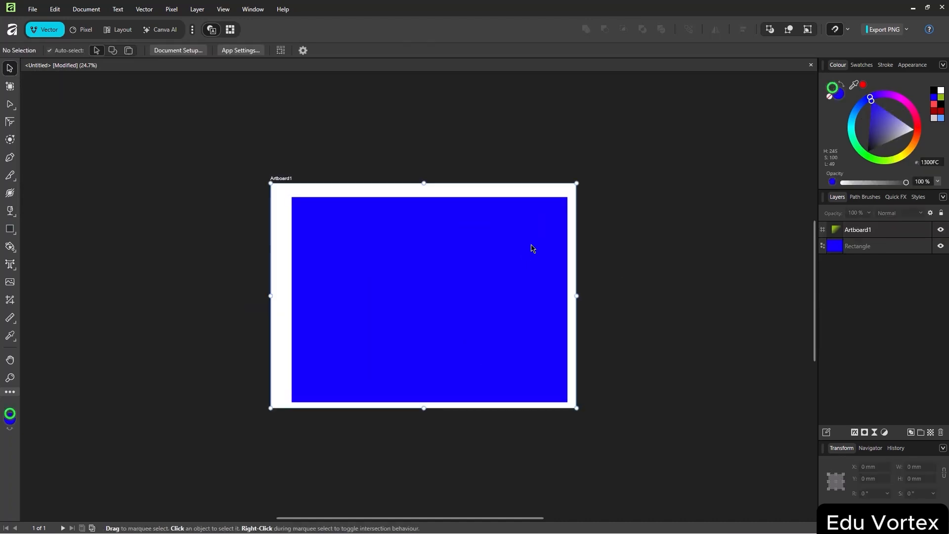
left_click(866, 248)
key("Delete")
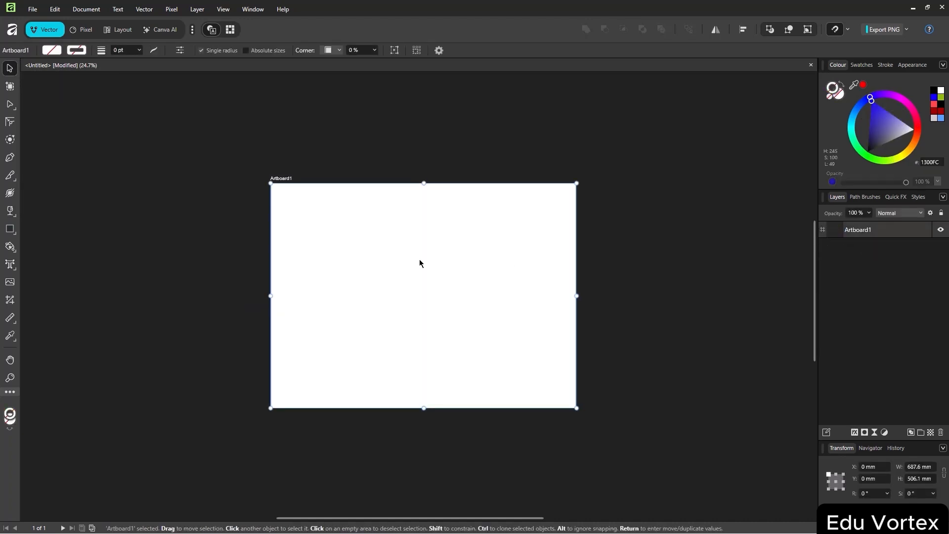
Draw a trial rectangle on the empty artboard and undo it
left_click(10, 229)
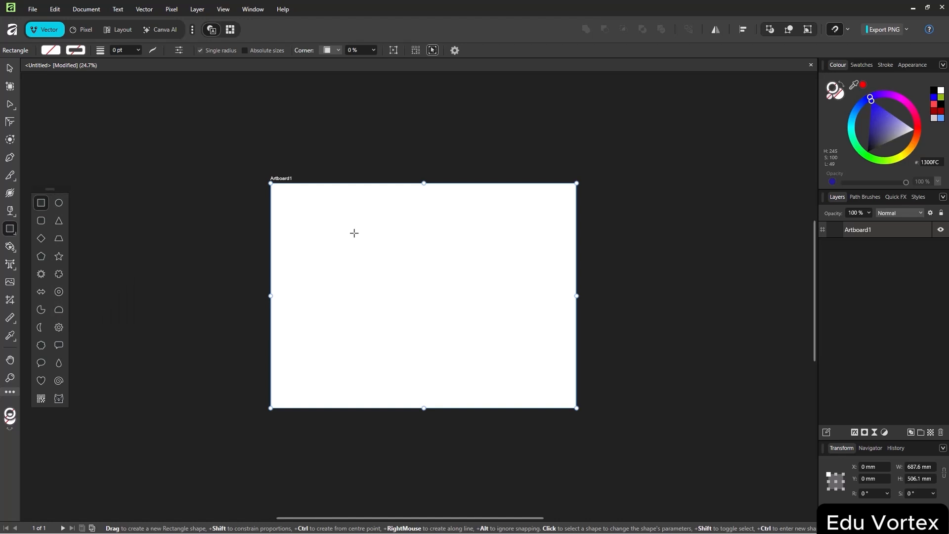
left_click_drag(327, 217, 471, 360)
key("ctrl+z")
Draw a trial circle about 320 mm in diameter with the Ellipse tool and delete it
left_click(59, 203)
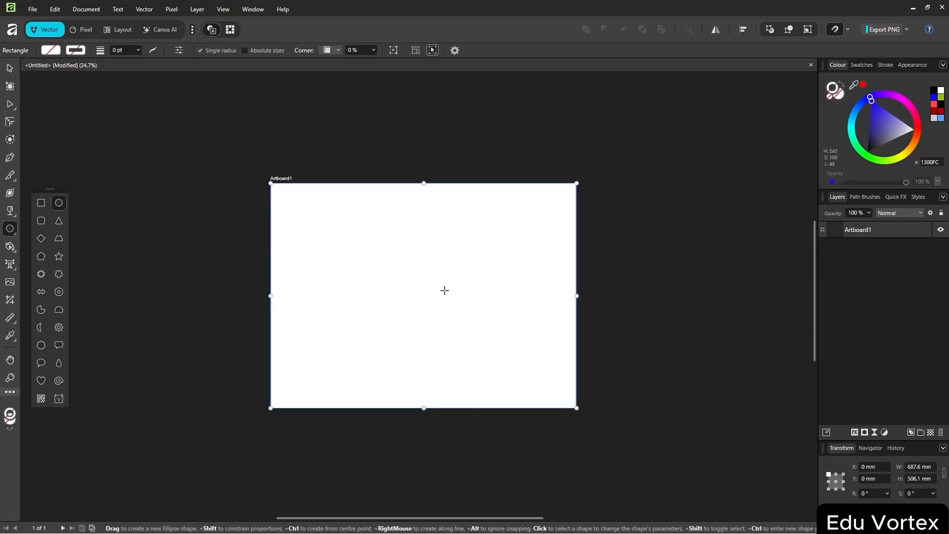
left_click_drag(315, 210, 460, 355)
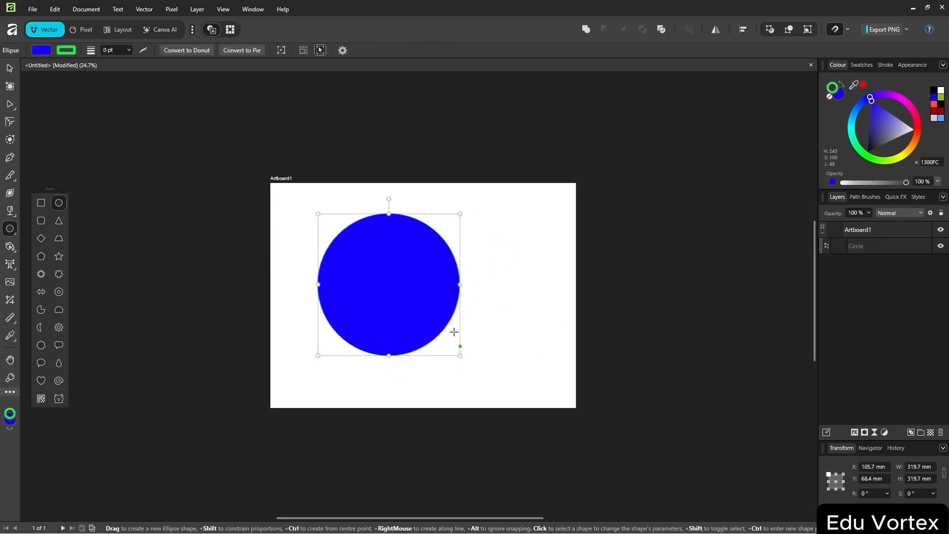
key("Delete")
Draw a trial rounded rectangle about 258 mm square with 16 % corner rounding, and delete it
left_click(42, 221)
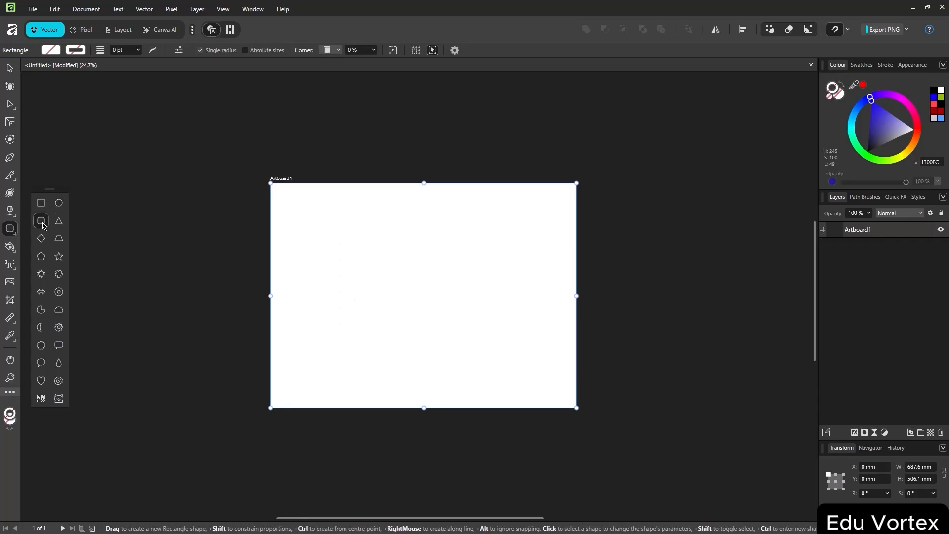
left_click_drag(342, 235, 468, 336)
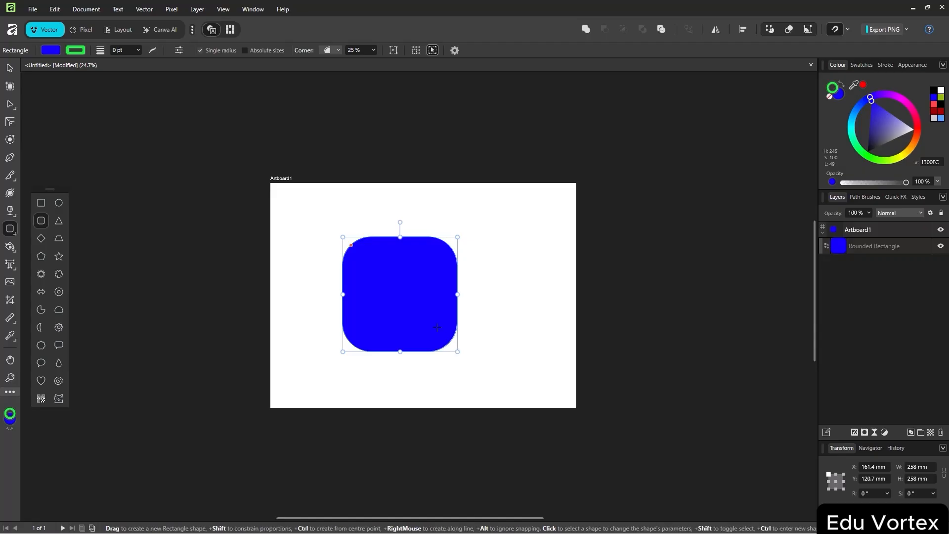
left_click_drag(426, 298, 445, 319)
key("ctrl+z")
mouse_move(351, 245)
left_mouse_down()
mouse_move(366, 260)
mouse_move(348, 242)
left_mouse_up()
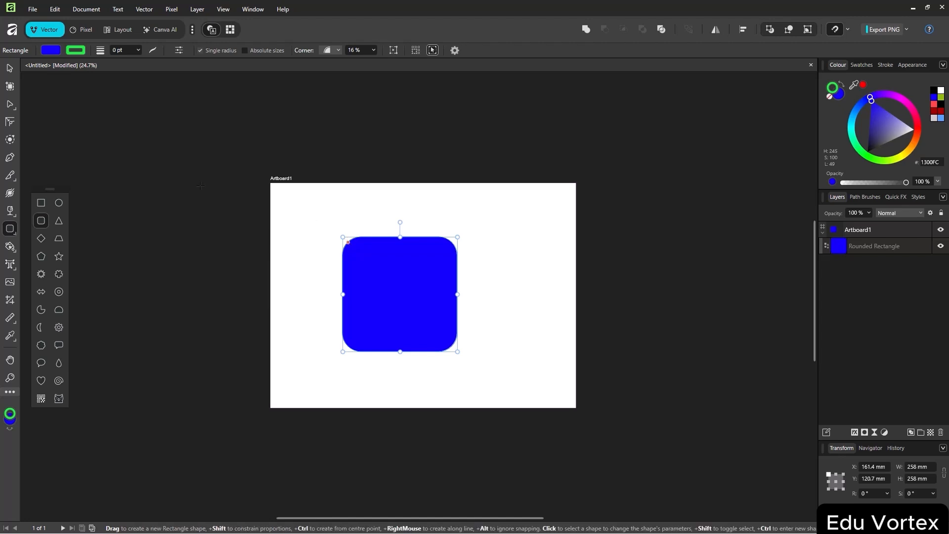
double_click(907, 253)
key("Delete")
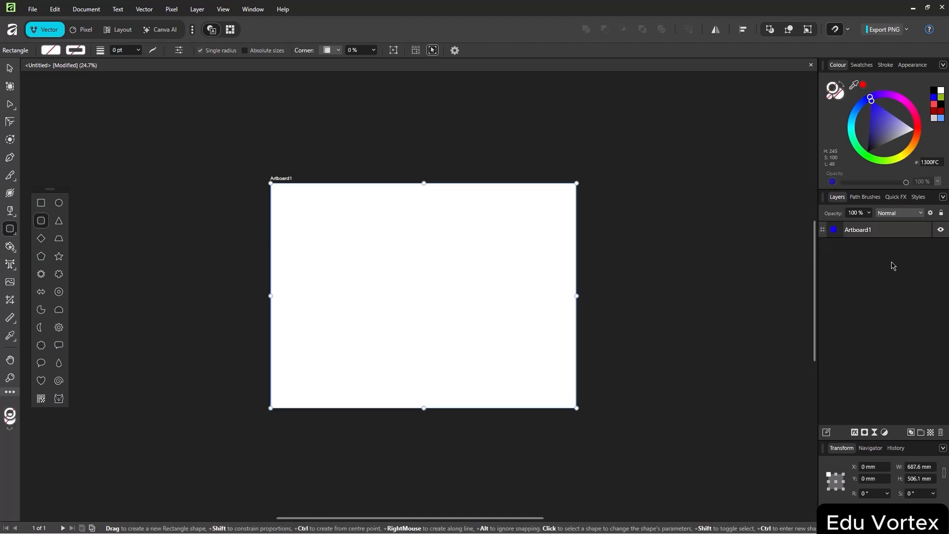
Draw a trial triangle on the artboard with the Triangle tool and undo it
left_click(59, 220)
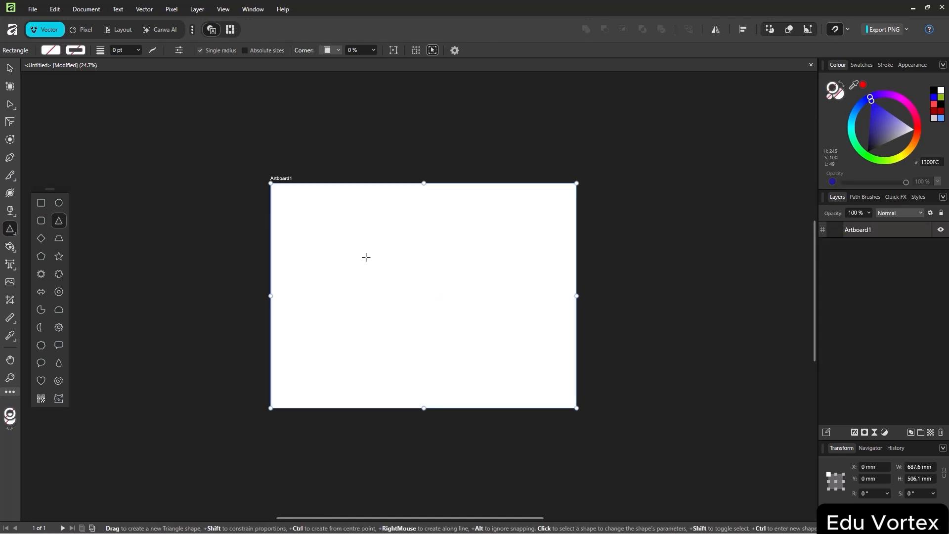
left_click_drag(361, 231, 481, 350)
key("ctrl+z")
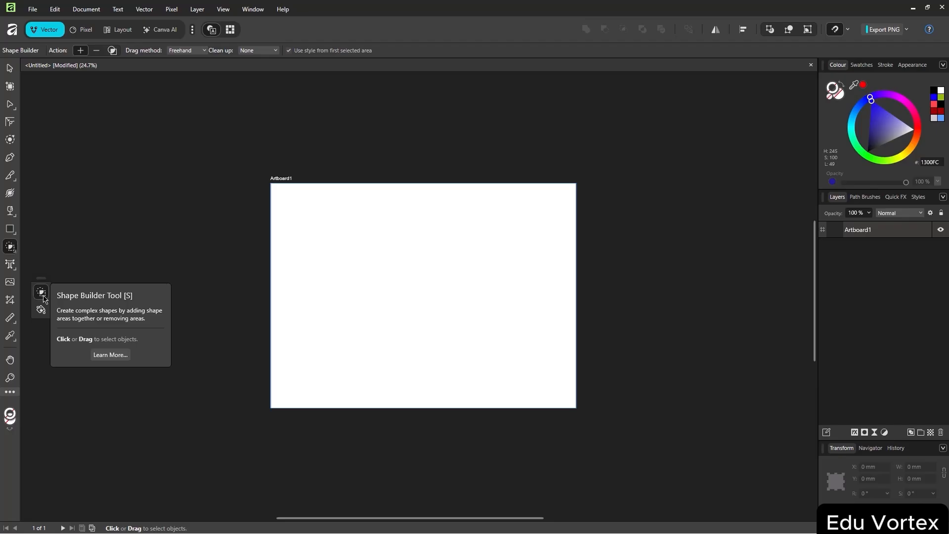
Draw a rectangle of about 276 × 195 mm on the left half of the artboard and activate the Star tool
left_click(10, 229)
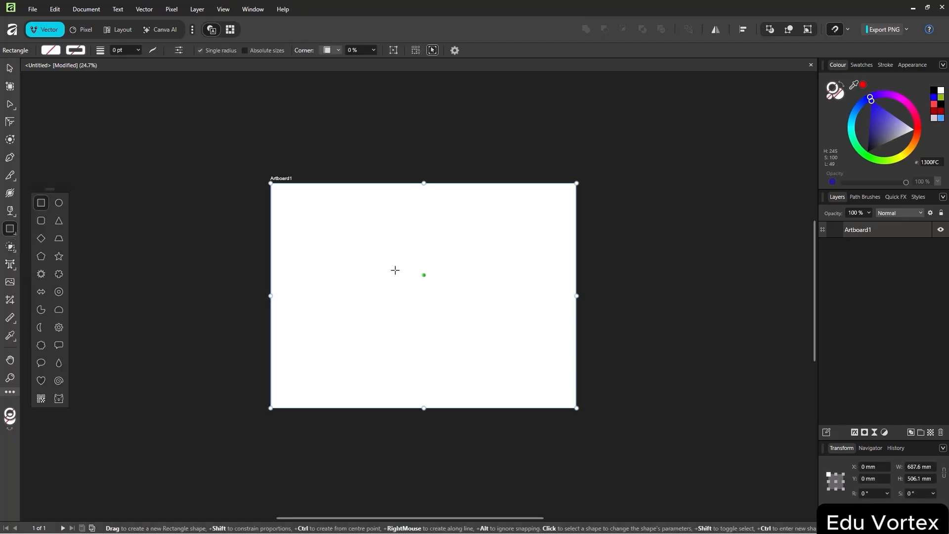
left_click_drag(312, 240, 436, 326)
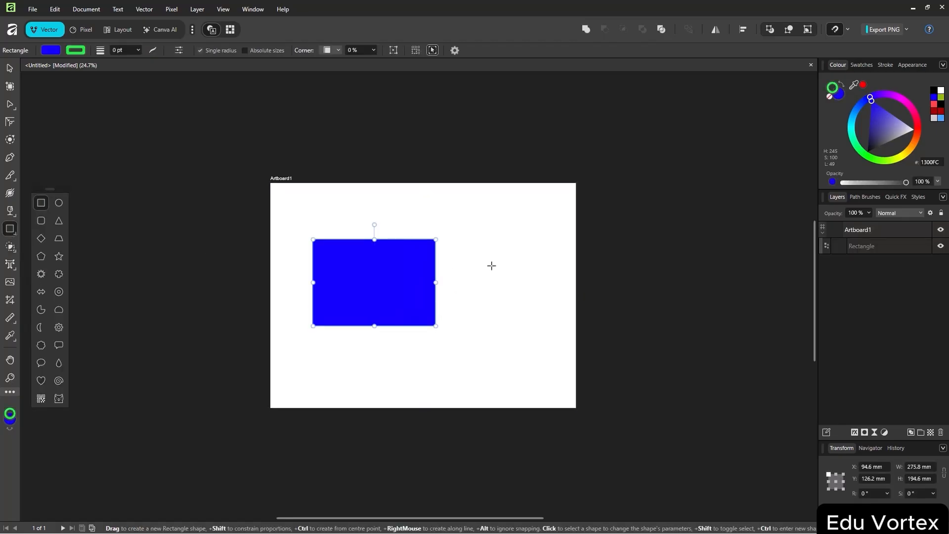
left_click(59, 257)
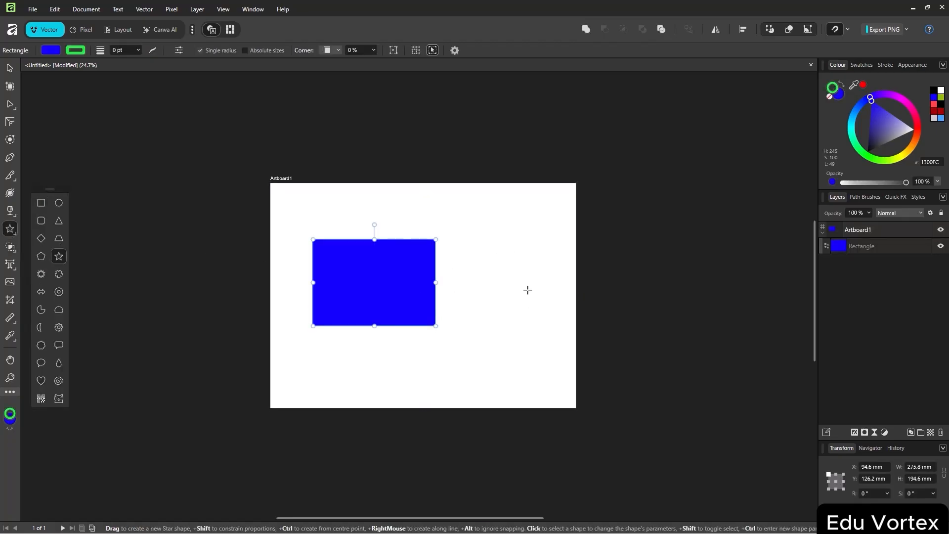
Draw a five-pointed star about 265 by 269 mm overlapping the blue rectangle and fill it light purple (9D95F8)
left_click_drag(509, 247, 393, 358)
left_click(906, 128)
left_click_drag(907, 128, 895, 118)
scroll(437, 301, "up", 4)
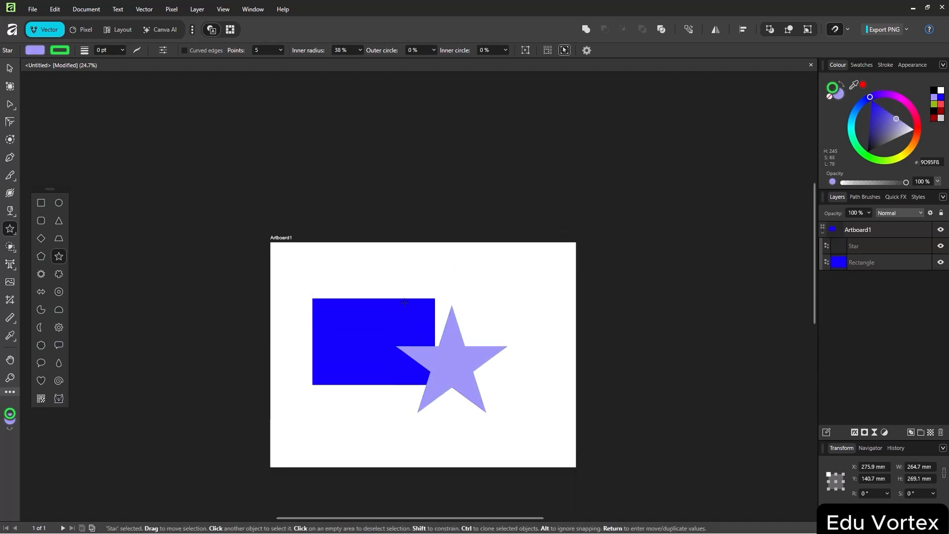
scroll(437, 302, "down", 3)
scroll(437, 301, "up", 2)
scroll(437, 302, "up", 3)
left_click_drag(437, 302, 456, 208)
scroll(438, 268, "down", 1)
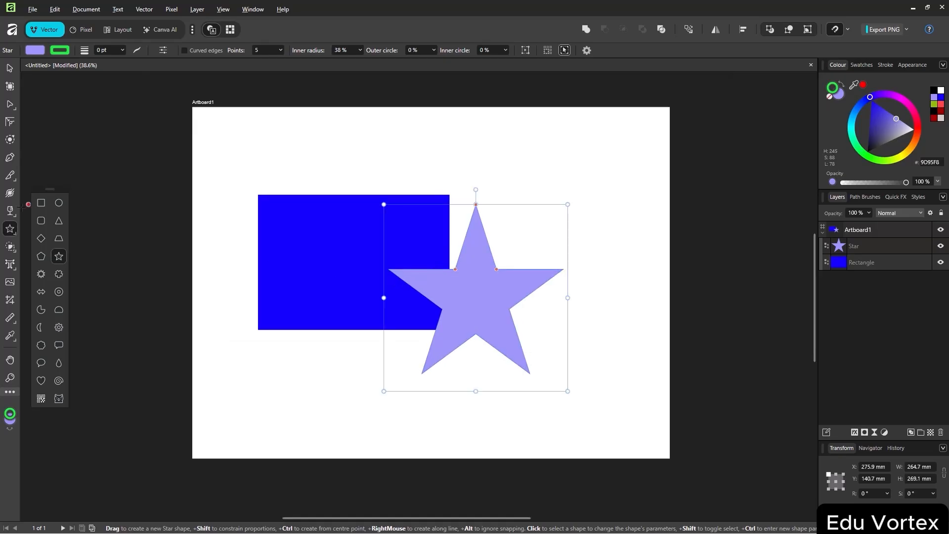
Combine the star's areas into one shape with a freehand Shape Builder add selection, undoing the last operation
left_click(11, 245)
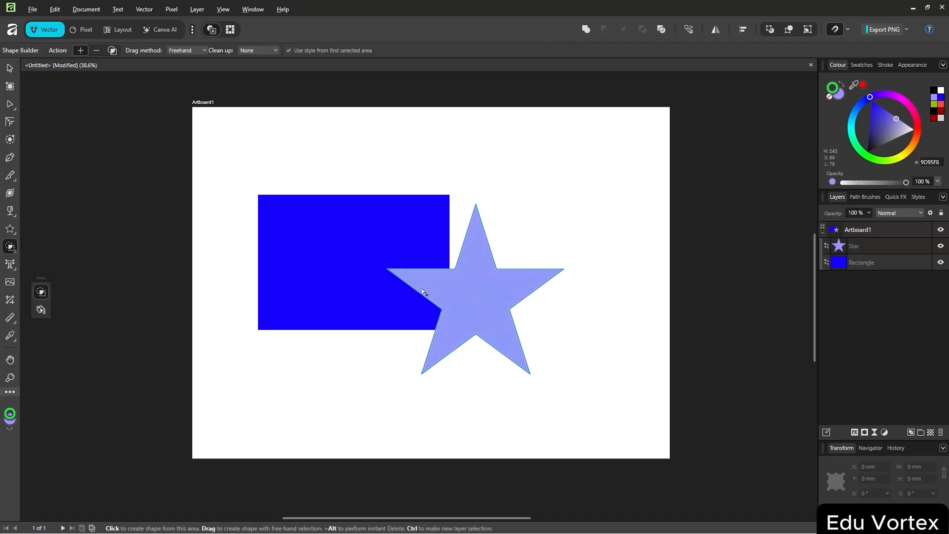
left_click_drag(429, 278, 420, 302)
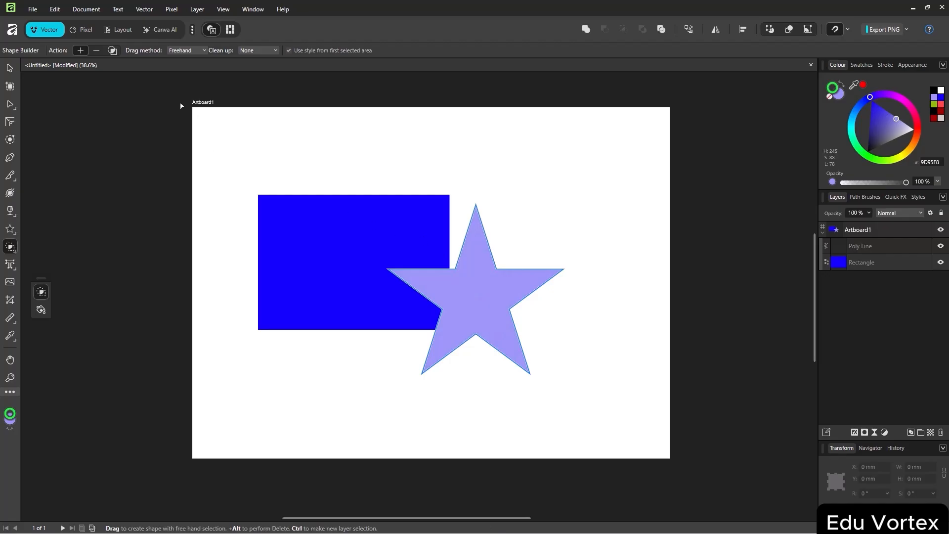
key("ctrl+z")
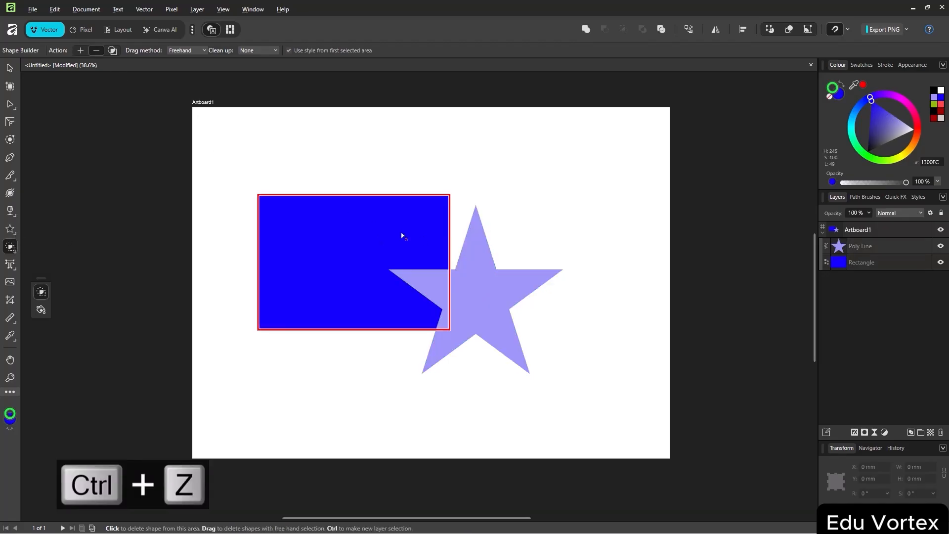
Try removing the blue rectangle with freehand Shape Builder subtract selections, undoing each attempt
left_click_drag(470, 186, 409, 311)
key("ctrl+z")
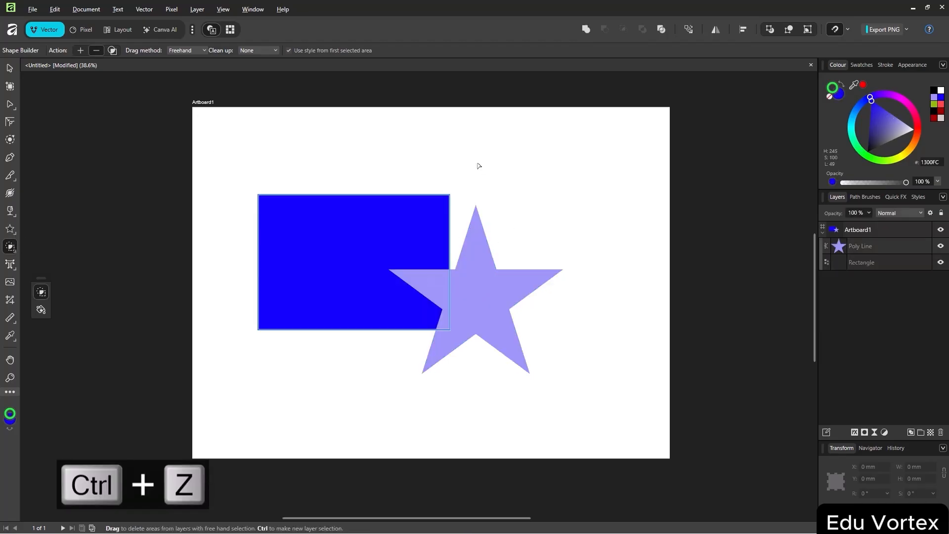
left_click_drag(476, 164, 456, 243)
key("ctrl+z")
left_click_drag(476, 171, 409, 284)
key("ctrl+z")
left_click_drag(481, 131, 408, 272)
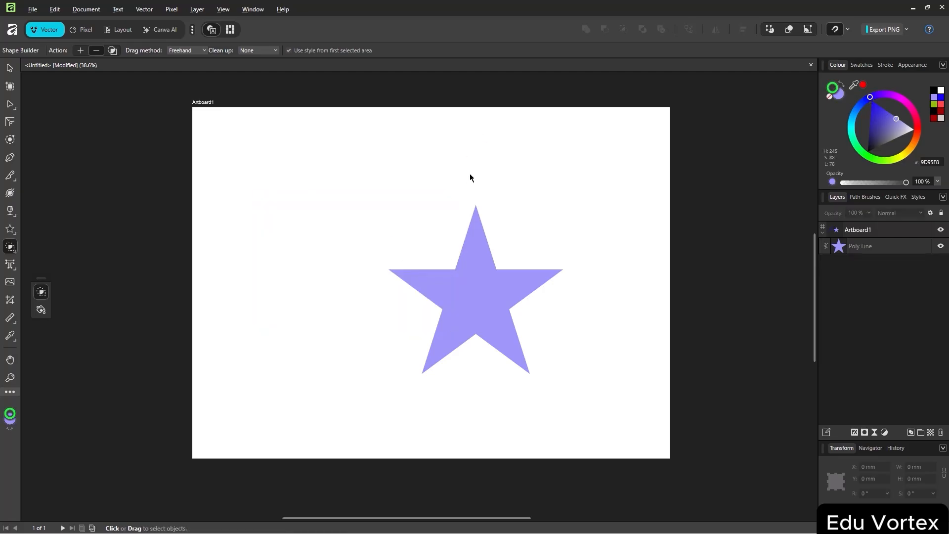
key("ctrl+z")
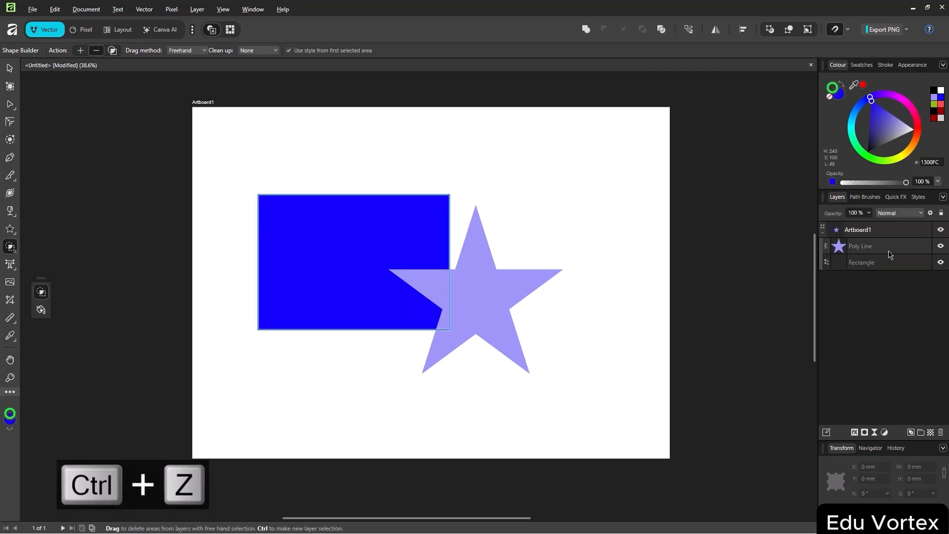
Delete the star with the Shape Builder and flood-fill the remaining rectangle red (FF0000)
mouse_move(485, 180)
left_mouse_down()
mouse_move(470, 354)
mouse_move(357, 277)
left_mouse_up()
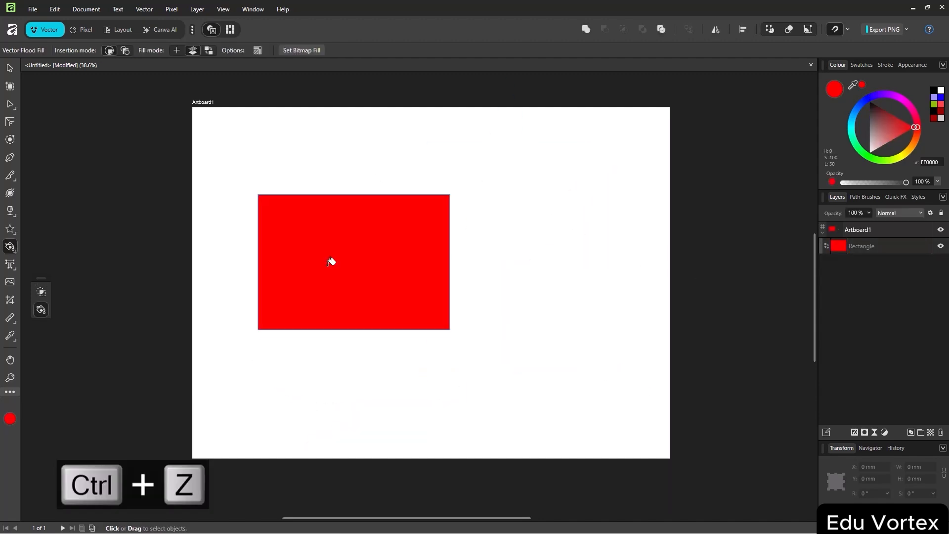
left_click(41, 309)
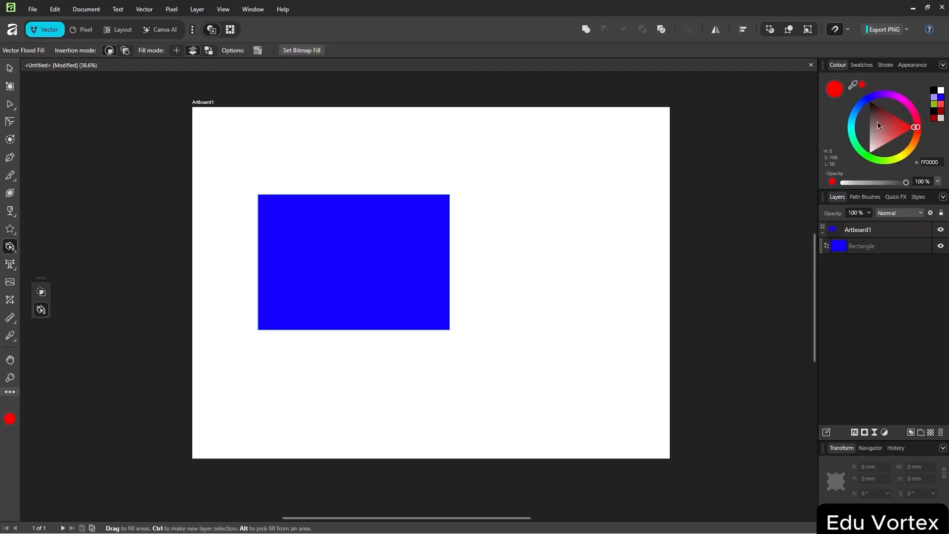
left_click(383, 259)
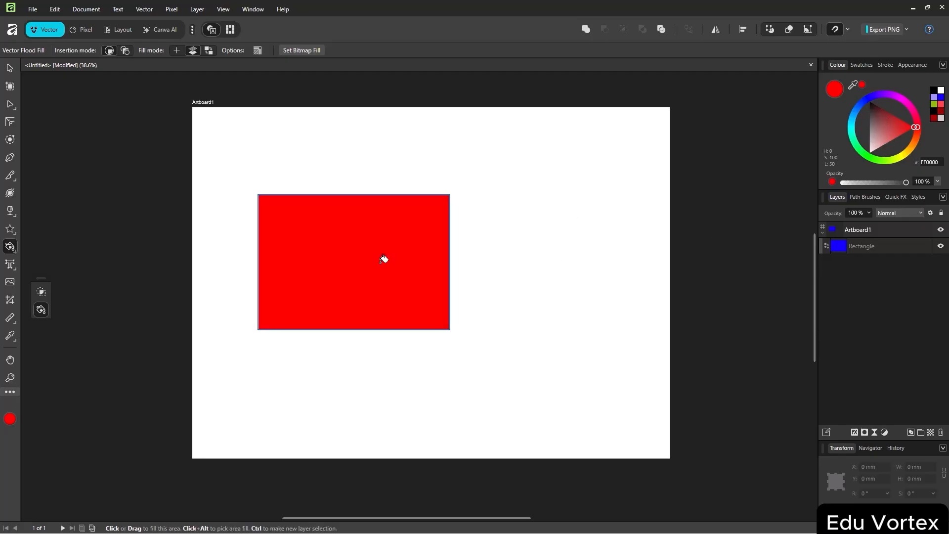
Draw a rectangle about 98 by 196 mm beside the red one and a rounded rectangle about 200 by 72 mm above it
left_click(16, 233)
left_click(42, 221)
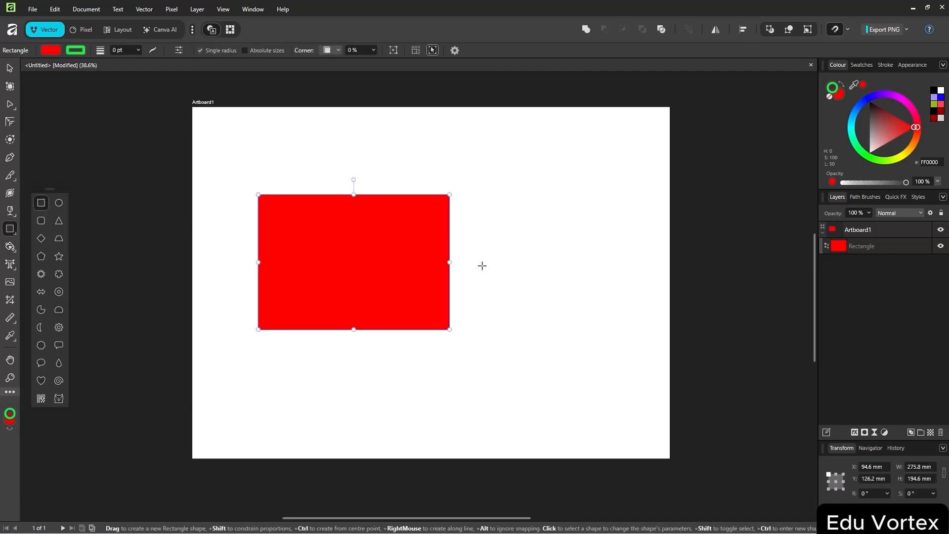
left_click_drag(527, 213, 595, 349)
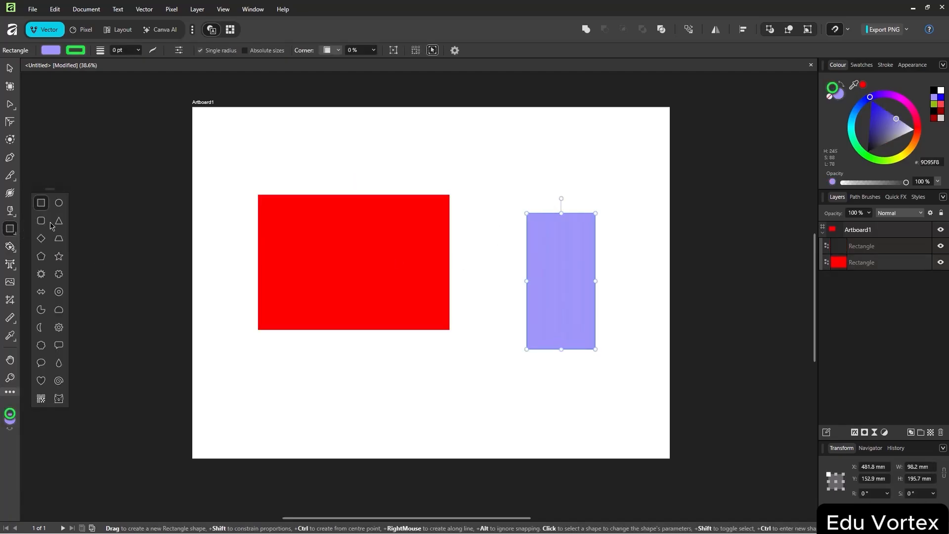
left_click(41, 220)
left_click_drag(489, 145, 628, 194)
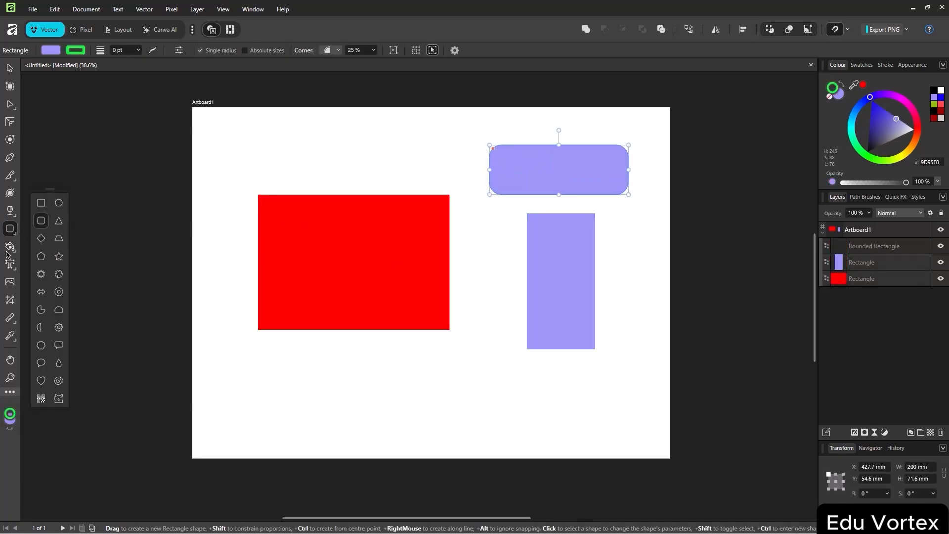
Flood-fill the rounded rectangle near-black (030303) and the narrow rectangle green (21FF00)
left_click(9, 246)
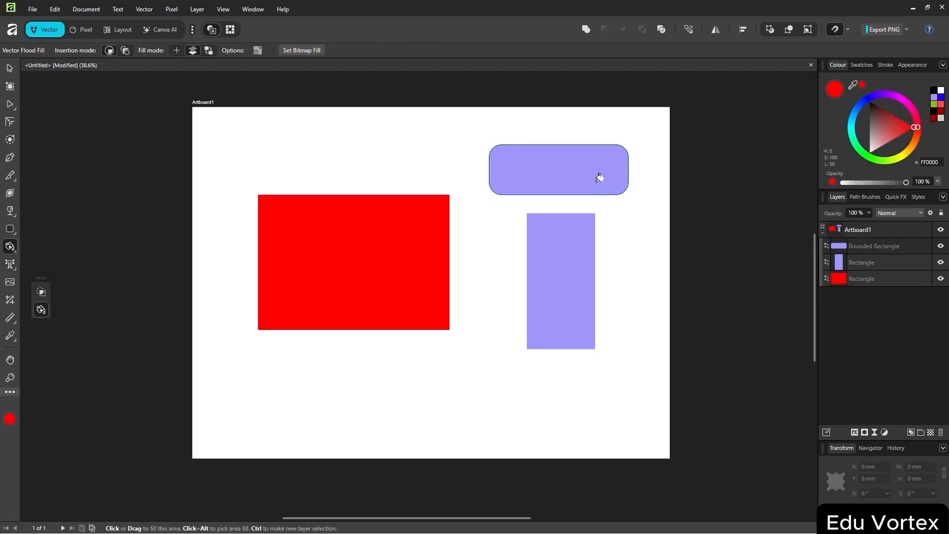
left_click(872, 94)
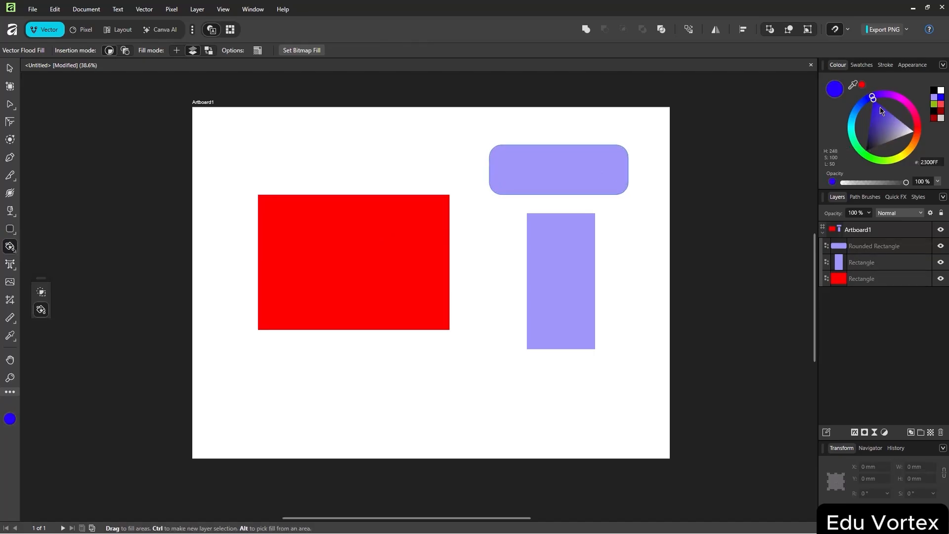
mouse_move(874, 102)
left_mouse_down()
mouse_move(896, 117)
mouse_move(866, 150)
left_mouse_up()
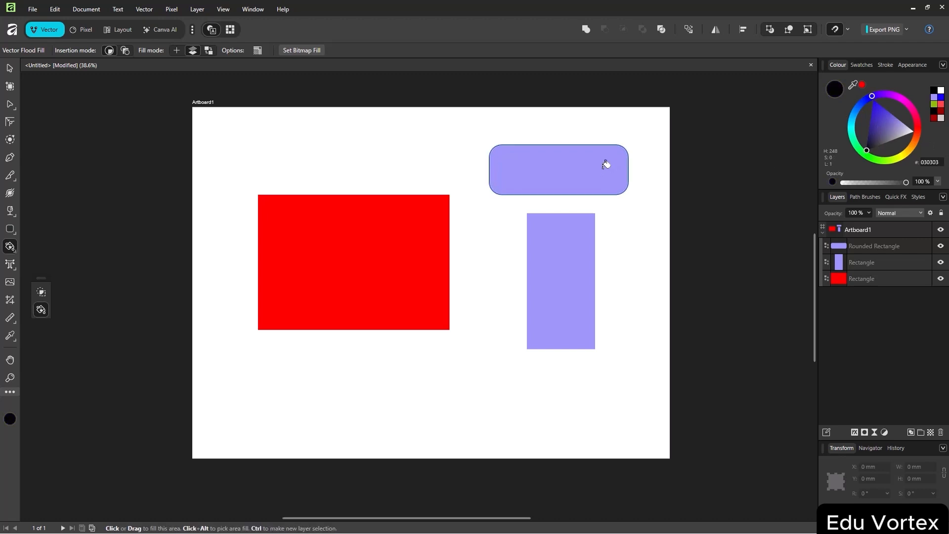
left_click(605, 165)
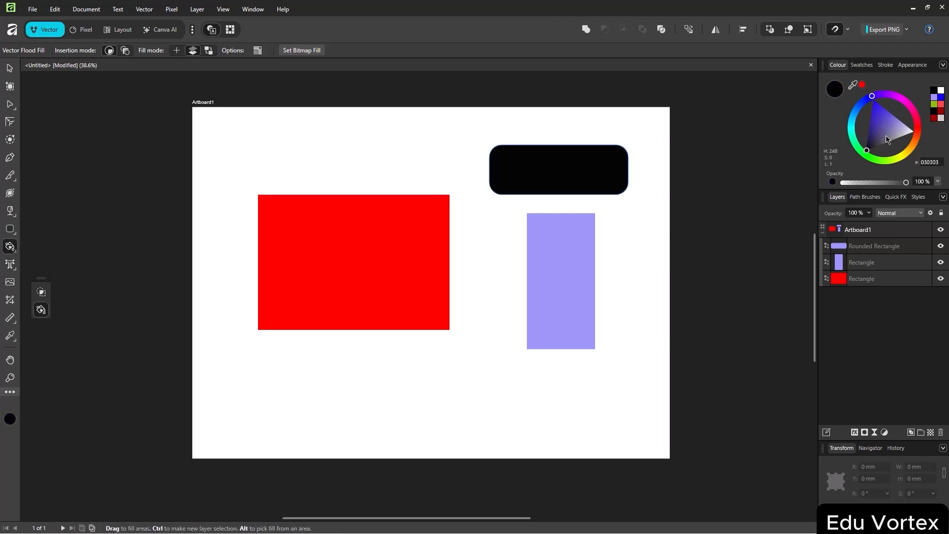
left_click(873, 156)
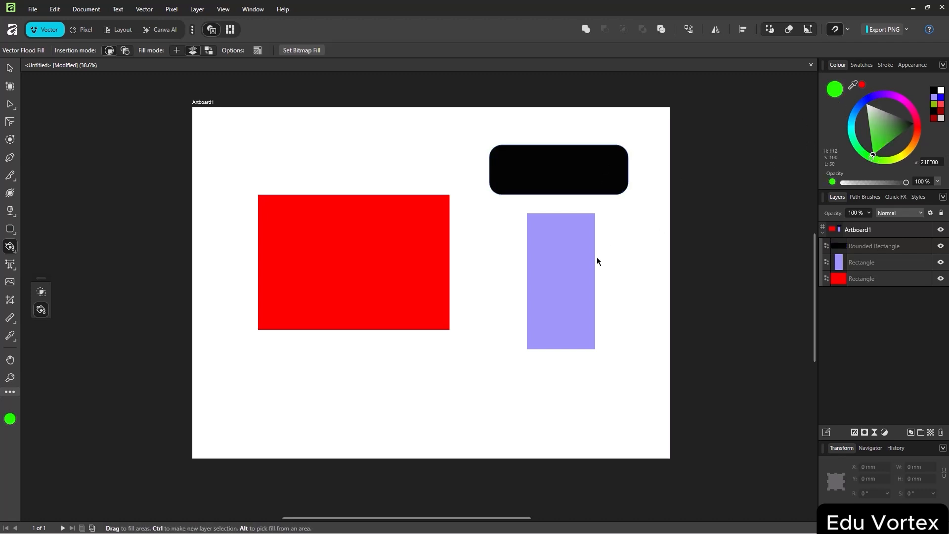
left_click(571, 253)
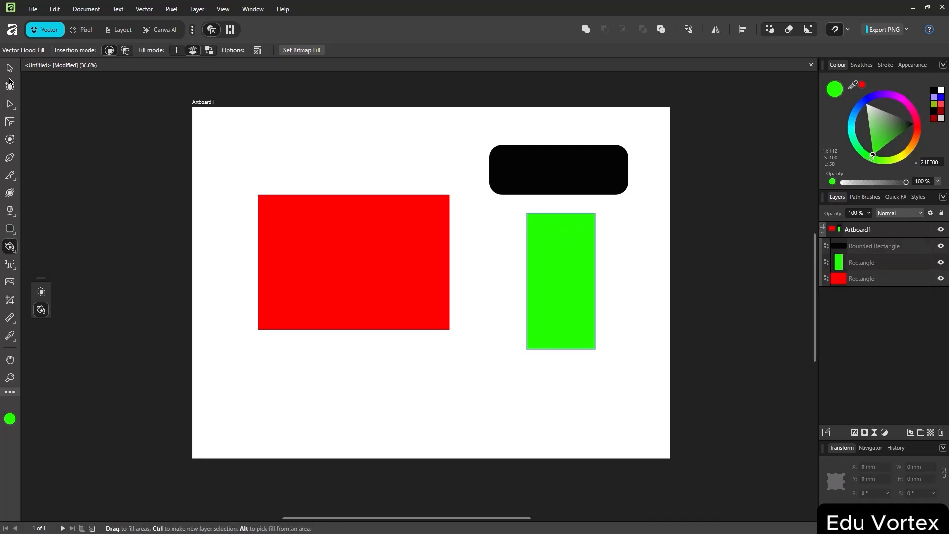
Delete the three shapes so that only the empty artboard is left
left_click(9, 264)
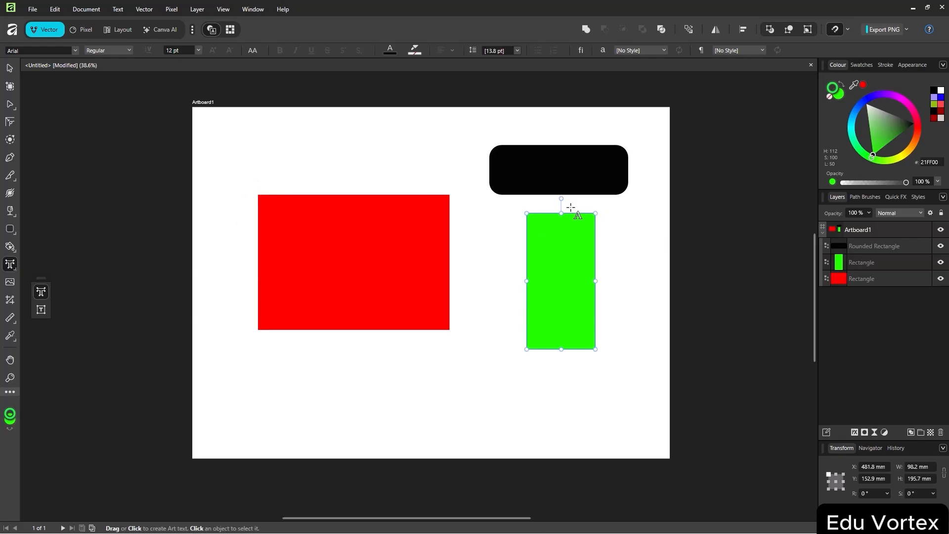
key("v")
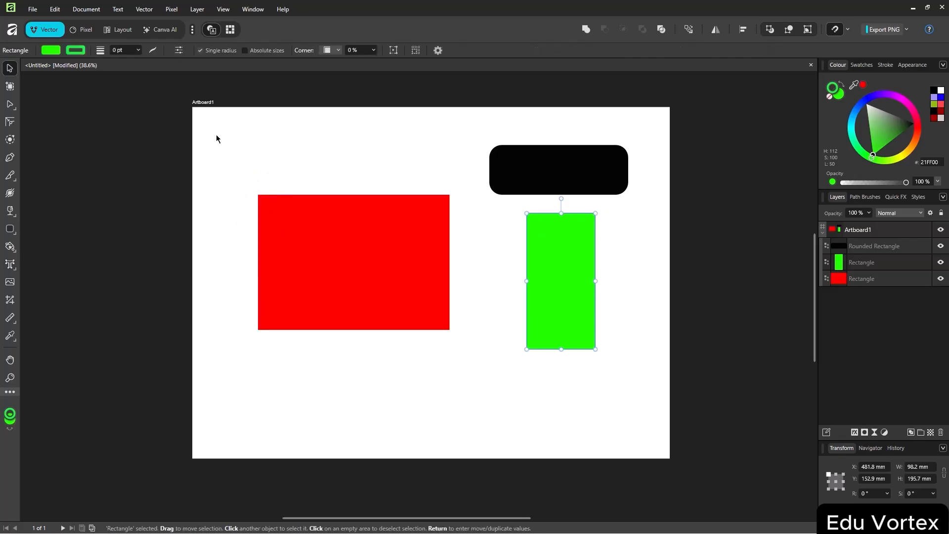
mouse_move(508, 119)
left_mouse_down()
mouse_move(437, 199)
mouse_move(519, 136)
mouse_move(494, 124)
left_mouse_up()
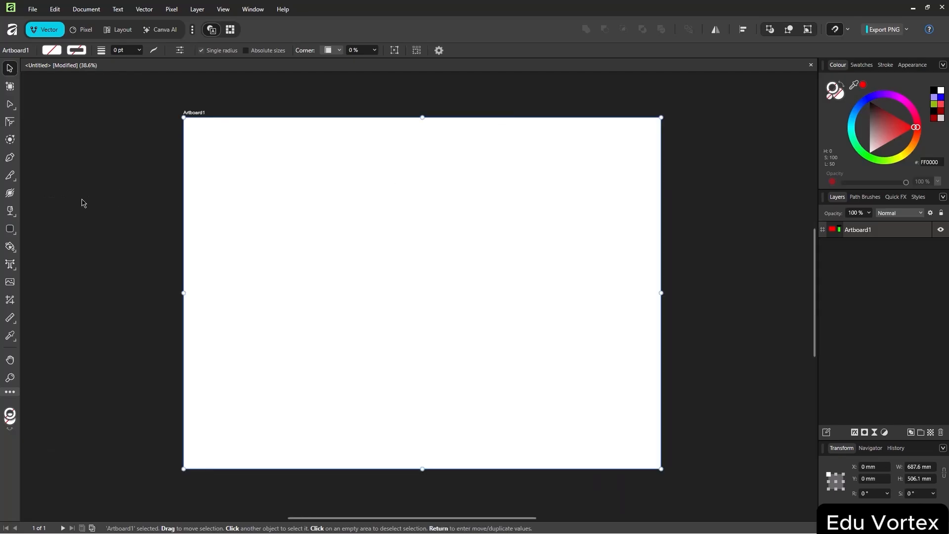
Add large artistic text reading "asdajnj" on the artboard
key("t")
left_click_drag(236, 197, 603, 380)
type("a")
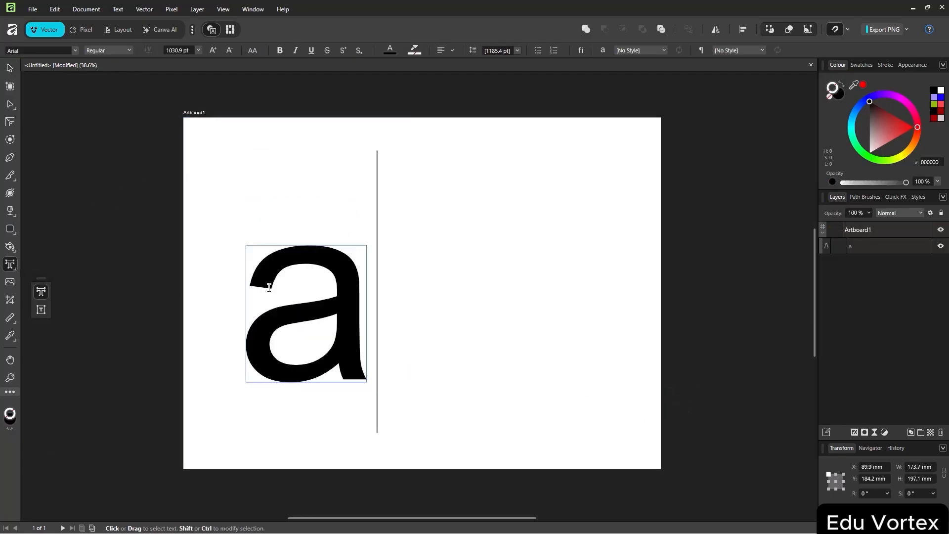
type("sdajnj")
Select all of the "asdajnj" text and reduce its font size to 320 pt
key("ctrl+a")
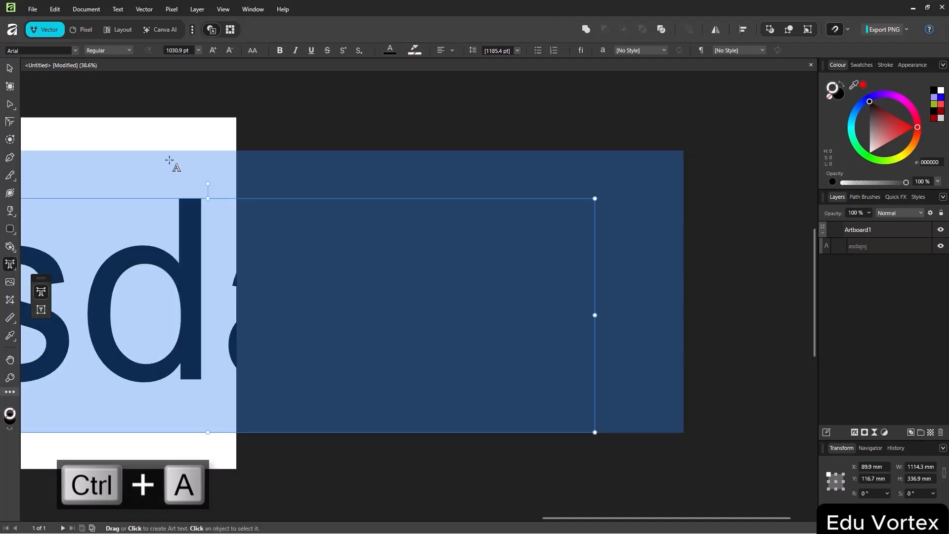
left_click(188, 51)
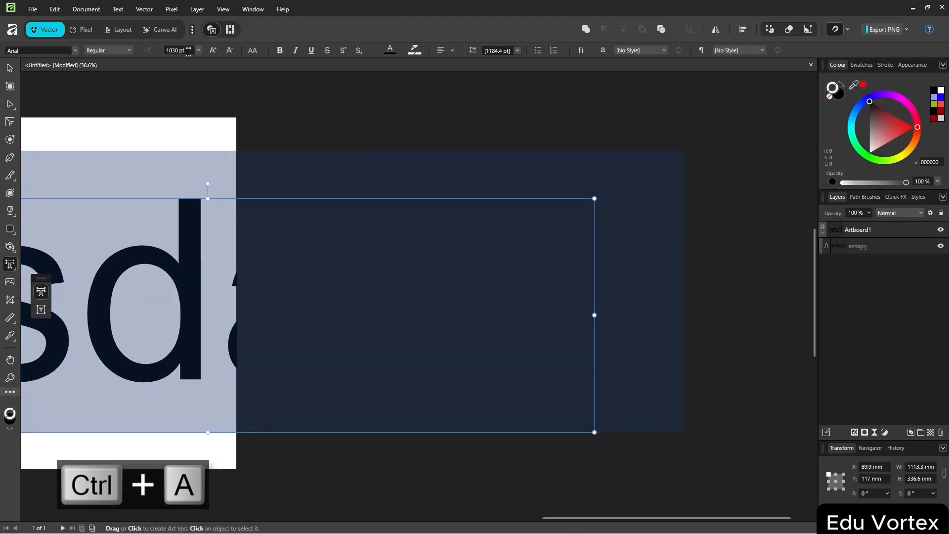
type("970")
key("Return")
scroll(188, 51, "down", 20)
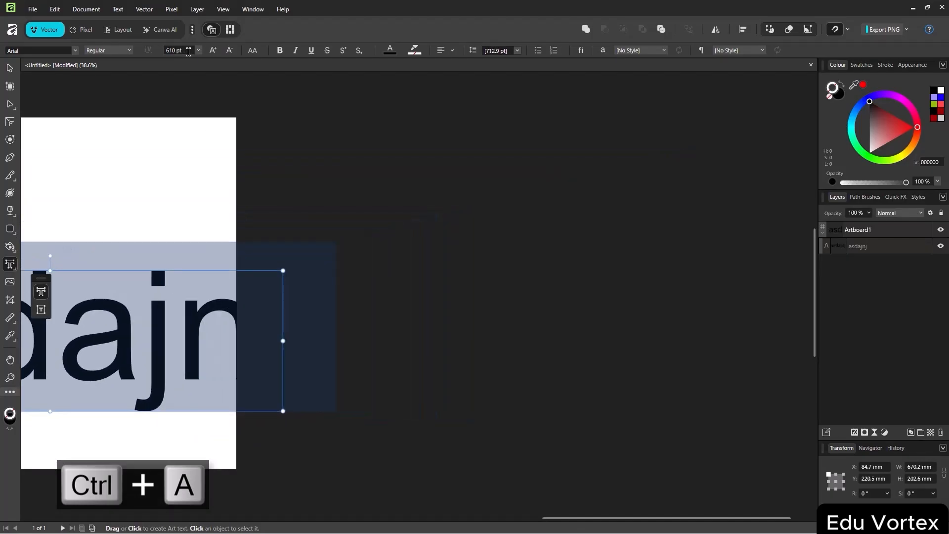
scroll(189, 52, "down", 15)
Replace the "asdajnj" text with "Affinity"
left_click_drag(470, 312, 809, 293)
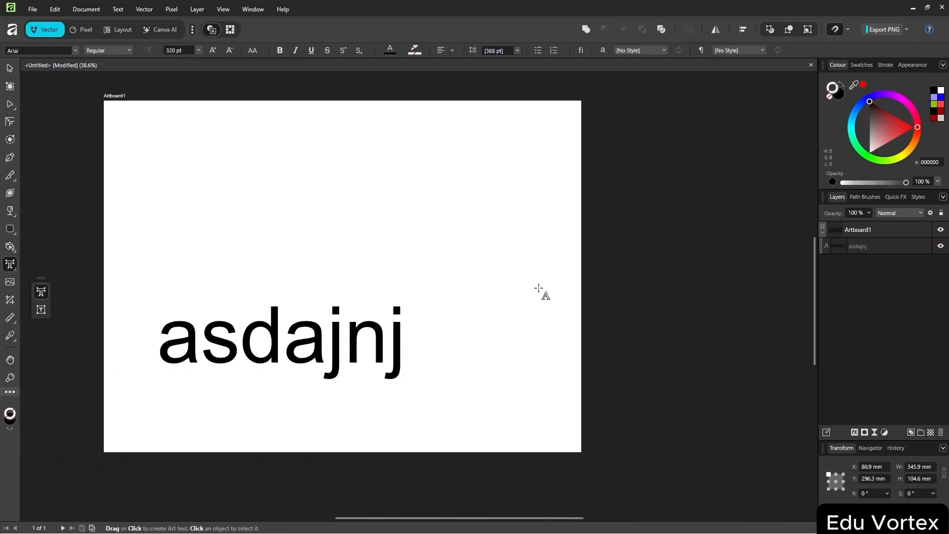
left_click_drag(542, 292, 640, 298)
left_click(485, 324)
triple_click(485, 325)
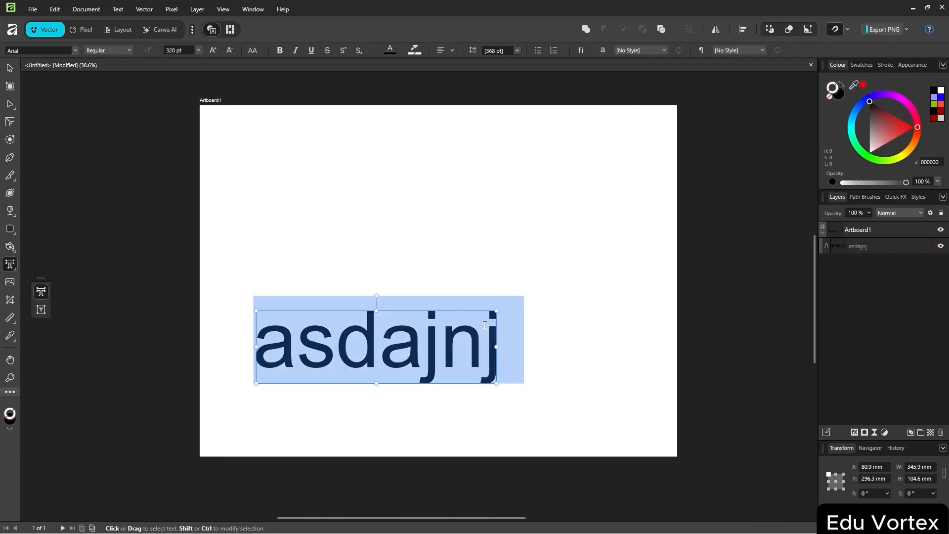
type("Affinity")
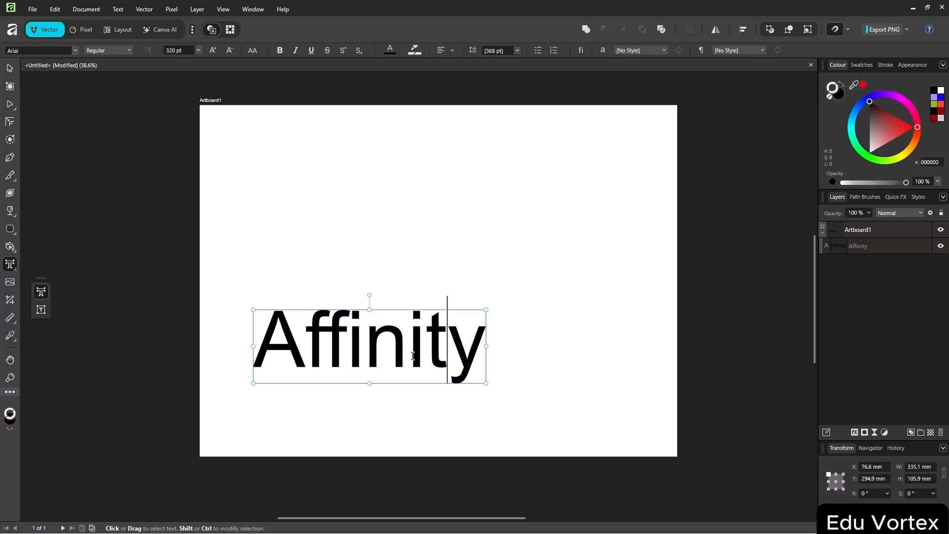
Scale the "Affinity" text with its bounding box to about 286 mm wide and 90 mm high
key("Left")
key("Left")
mouse_move(486, 387)
left_mouse_down()
mouse_move(455, 373)
mouse_move(489, 375)
mouse_move(493, 392)
left_mouse_up()
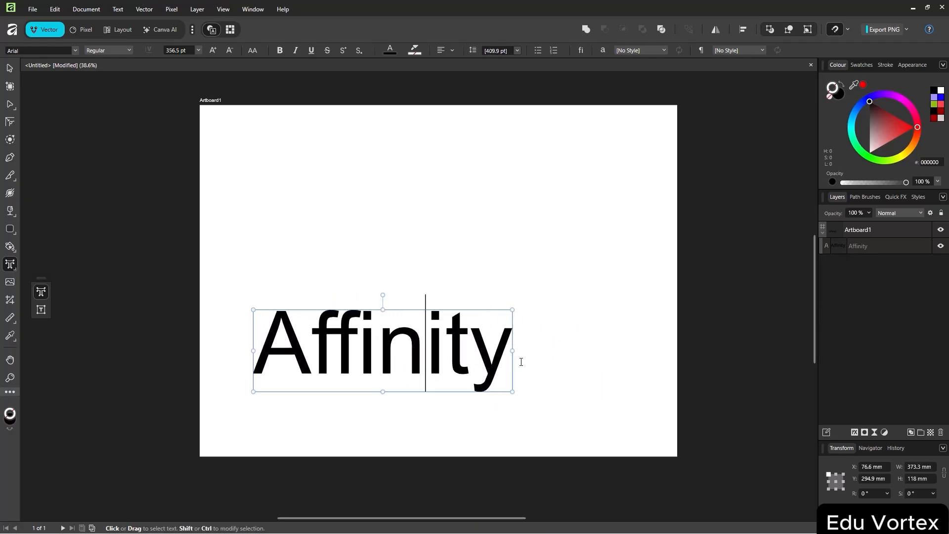
left_click_drag(514, 351, 452, 346)
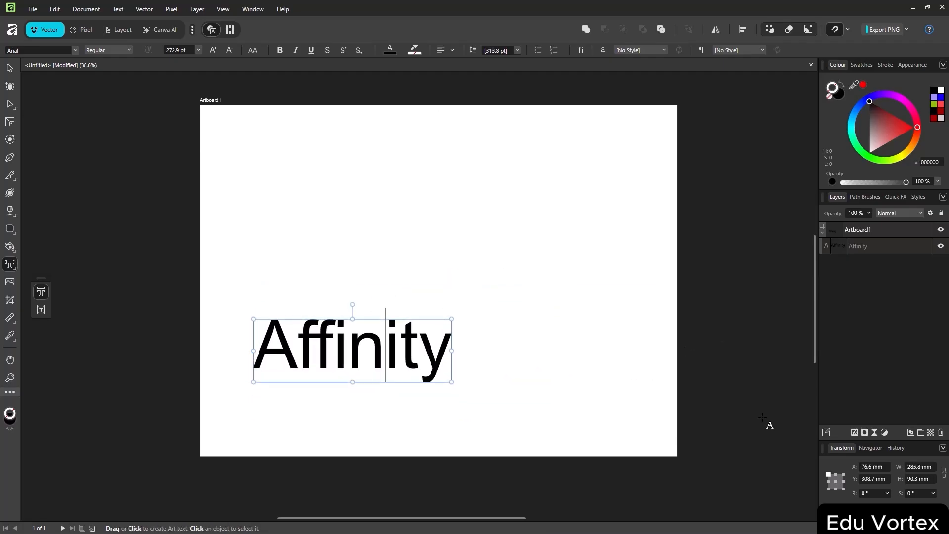
Create a text frame about 453 by 234 mm above the "Affinity" text, enter "adsd" in it and select all of it
left_click(41, 310)
left_click_drag(293, 175, 608, 337)
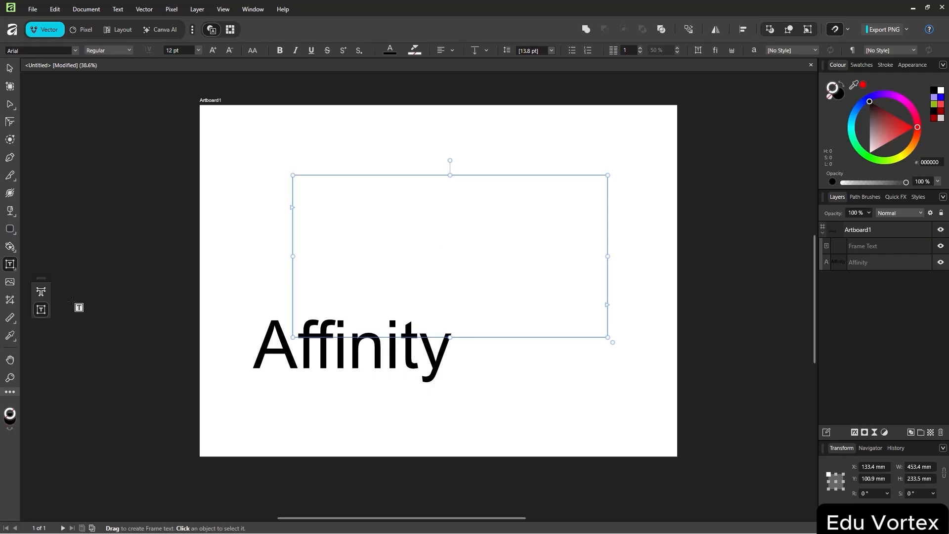
type("adsd")
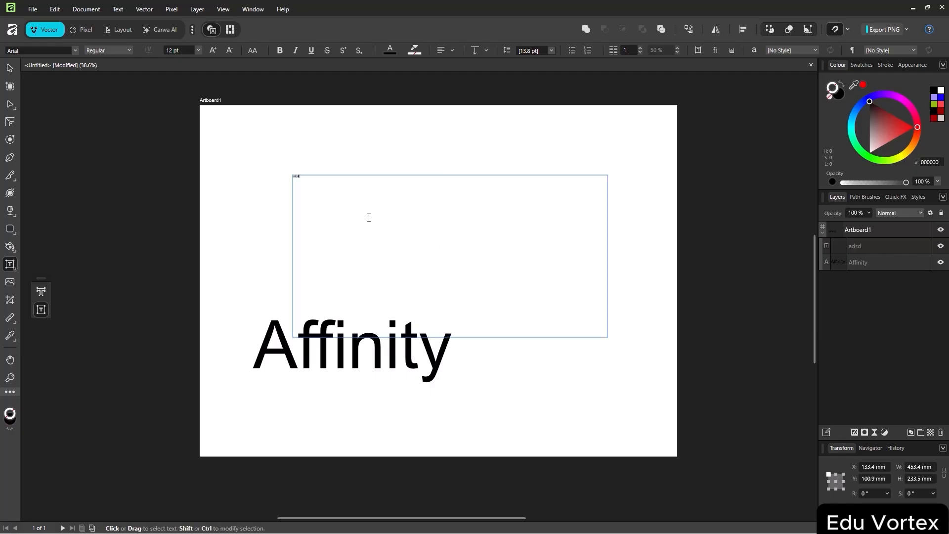
key("ctrl+a")
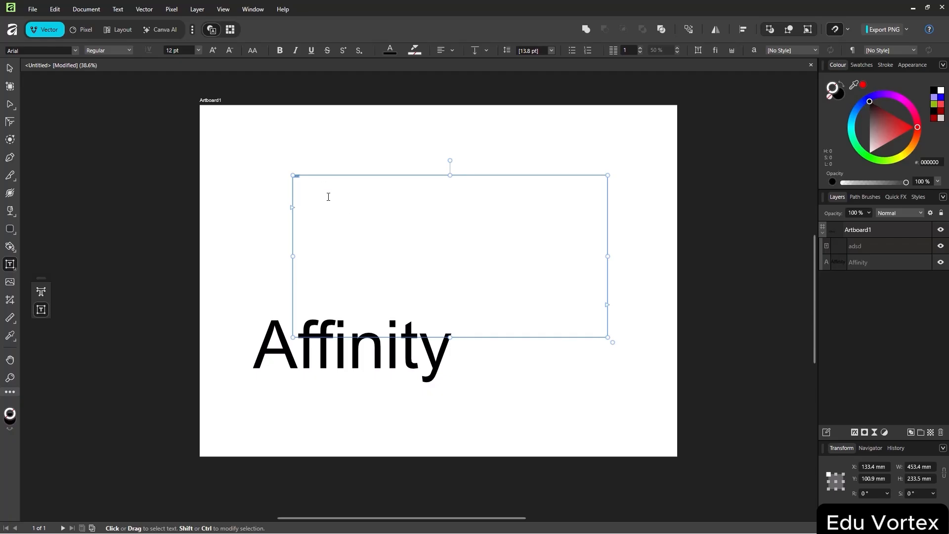
Set the "adsd" text size to 150 pt and shrink its frame to about 303 by 121 mm
scroll(188, 53, "up", 15)
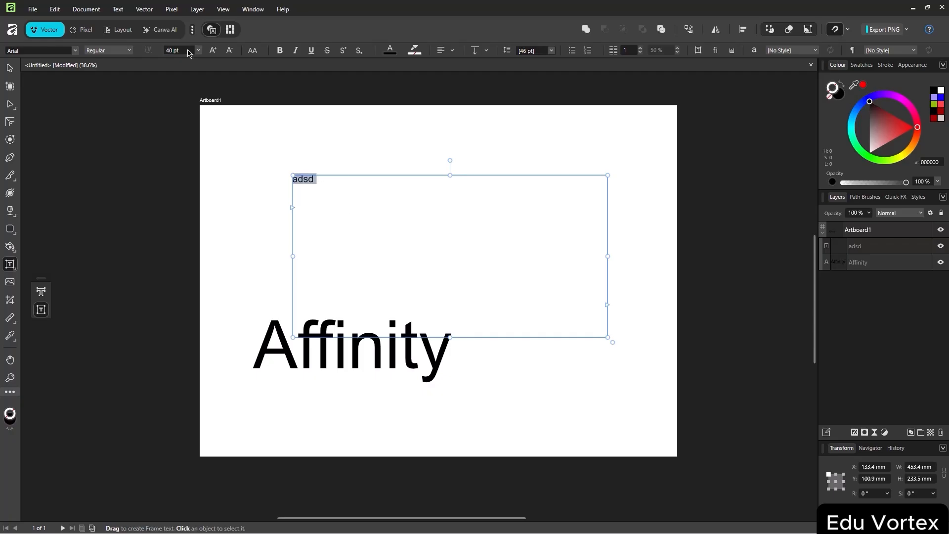
scroll(189, 53, "up", 6)
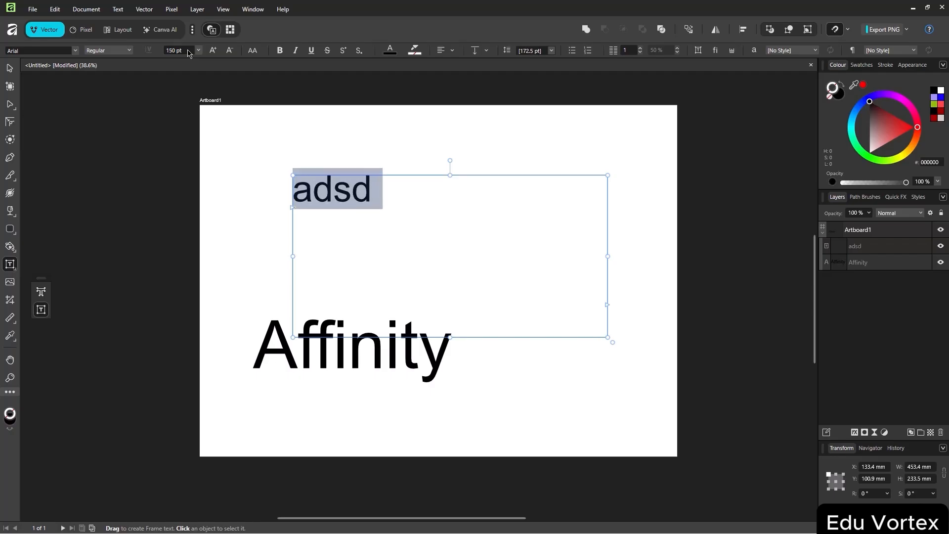
left_click(471, 299)
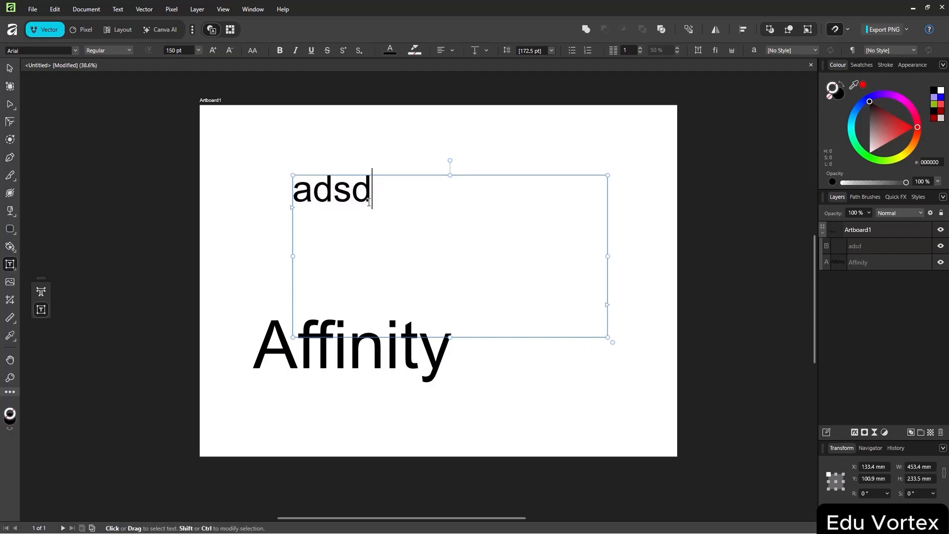
left_click_drag(533, 297, 505, 259)
Scale the "Affinity" text with its bounding box to about 317 mm wide and 100 mm high
left_click(383, 346)
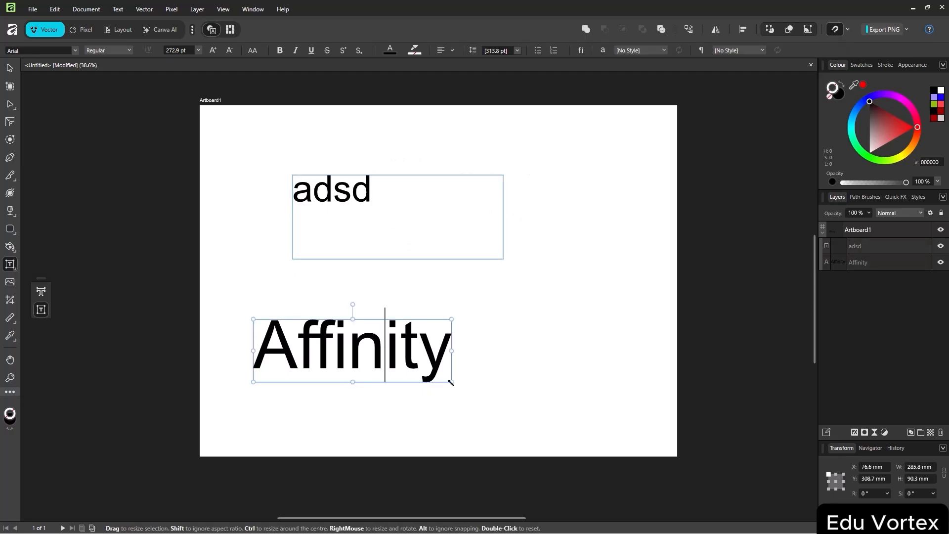
left_click_drag(449, 382, 473, 389)
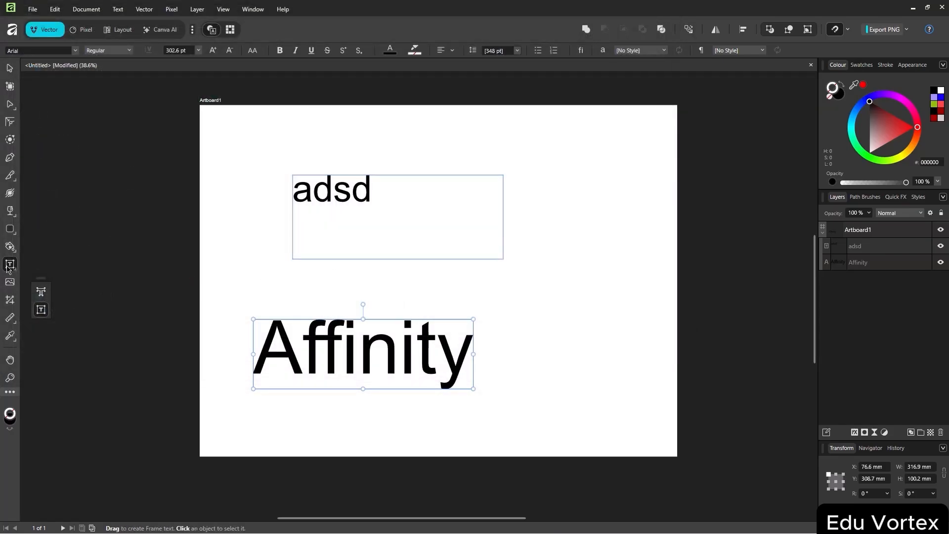
Place the image likashfaf.png inline in the "Affinity" text, right after the "n"
left_click(10, 282)
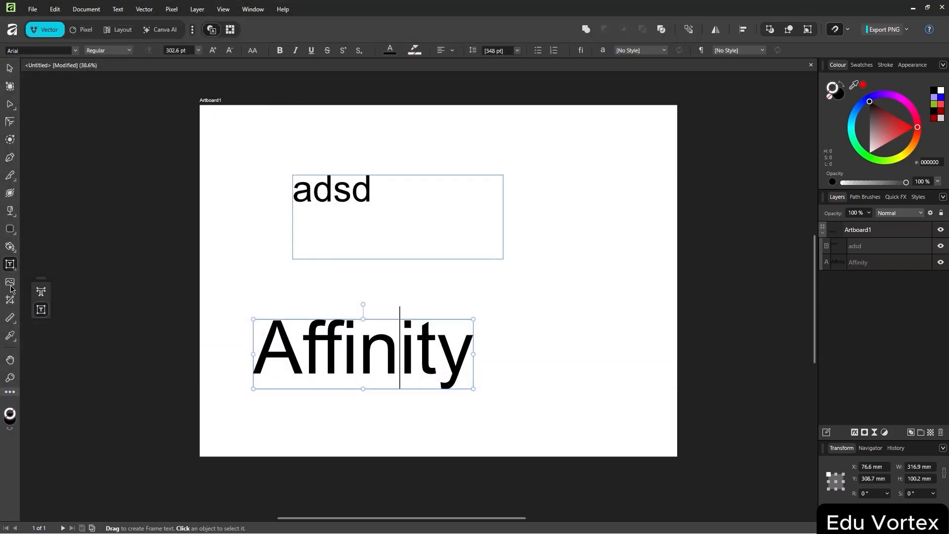
left_click(10, 285)
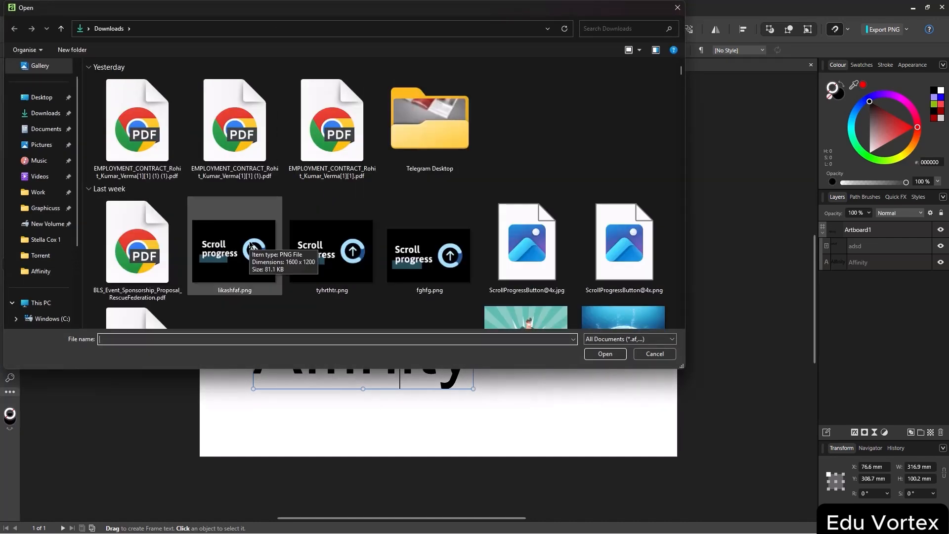
double_click(235, 250)
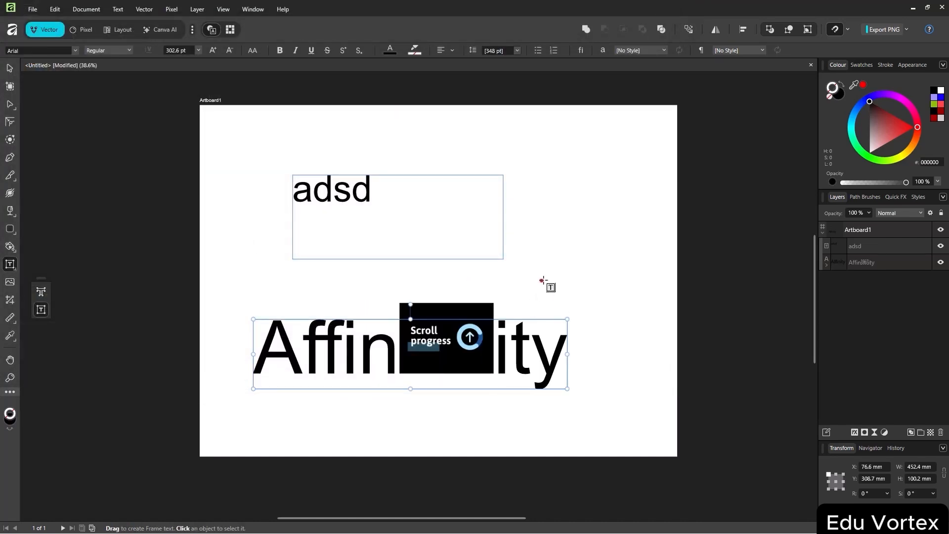
left_click(910, 250)
Move the placed image from the "Affinity" text into the "adsd" frame, then undo a further attempt to move it
left_click(9, 68)
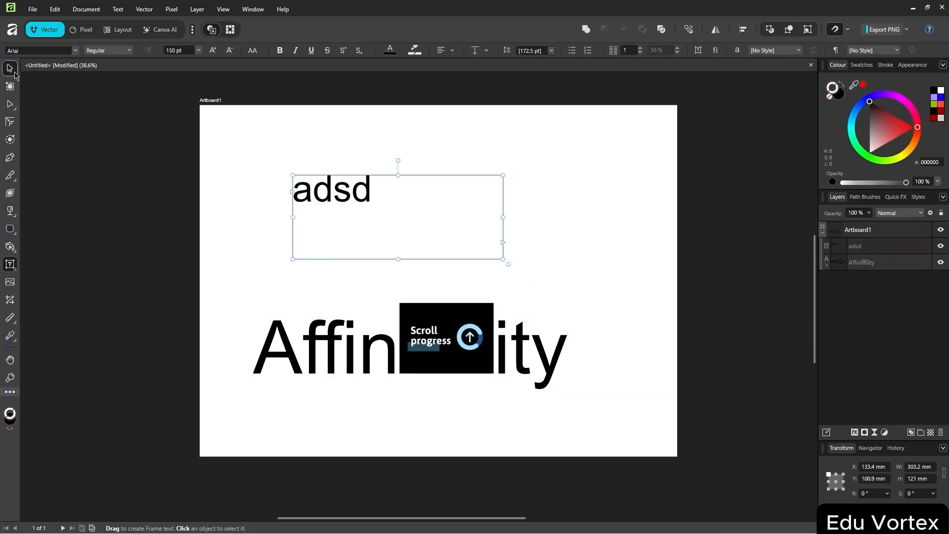
left_click(617, 289)
left_click_drag(463, 314, 491, 243)
left_click(582, 317)
left_click_drag(439, 220, 602, 288)
key("ctrl+z")
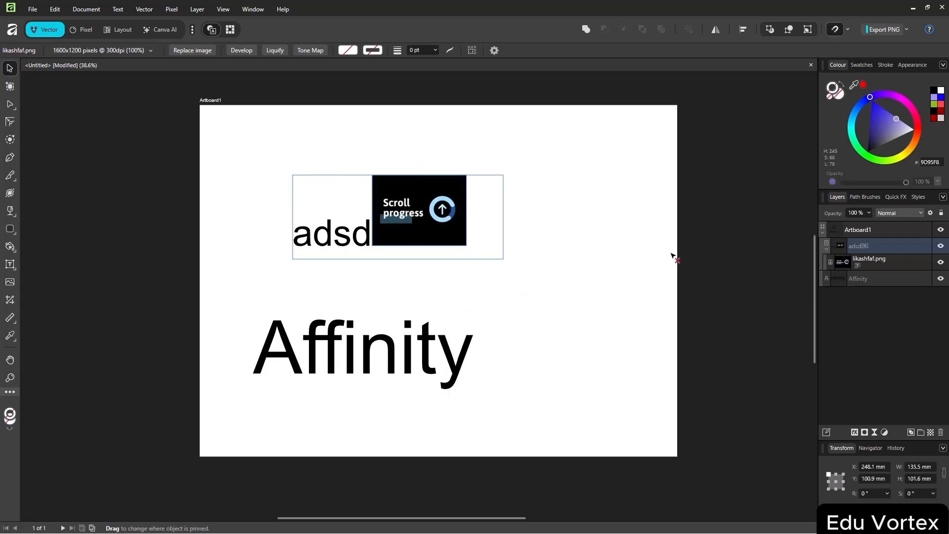
Cut the image out of the "adsd" frame, paste it as a separate object, move it beside the frame and enlarge it
key("ctrl+x")
key("ctrl+v")
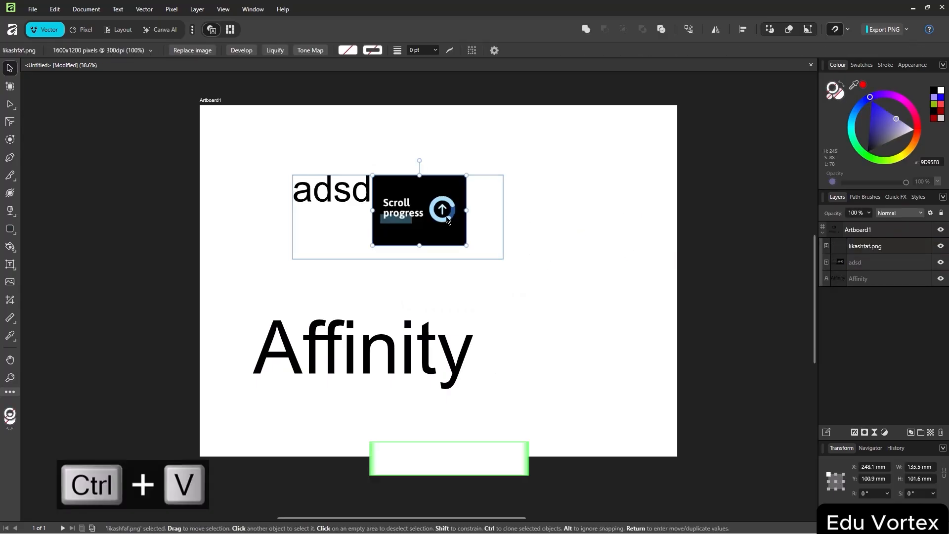
left_click_drag(437, 226, 588, 269)
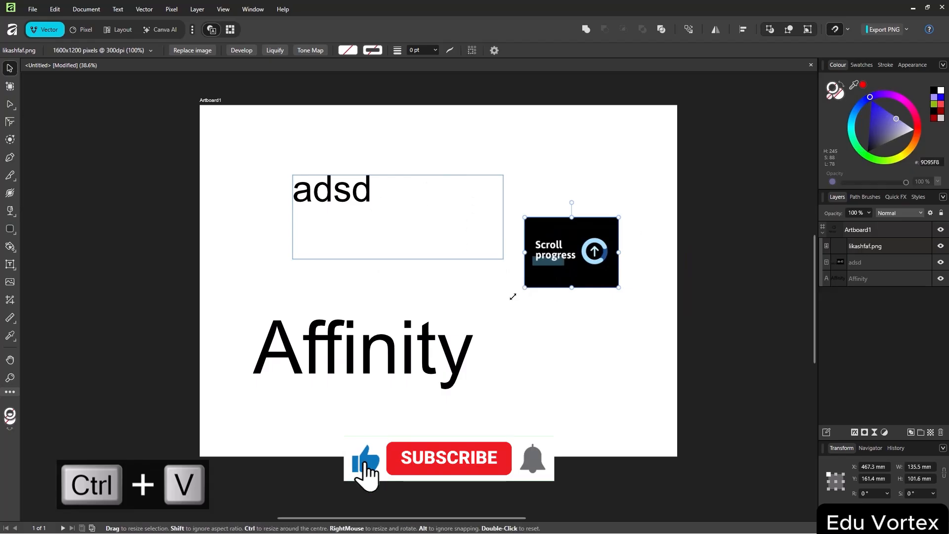
left_click_drag(524, 287, 316, 401)
Draw a large purple rounded rectangle with a smaller one about 103 by 63 mm inside it, undoing an extra third one
left_click(11, 298)
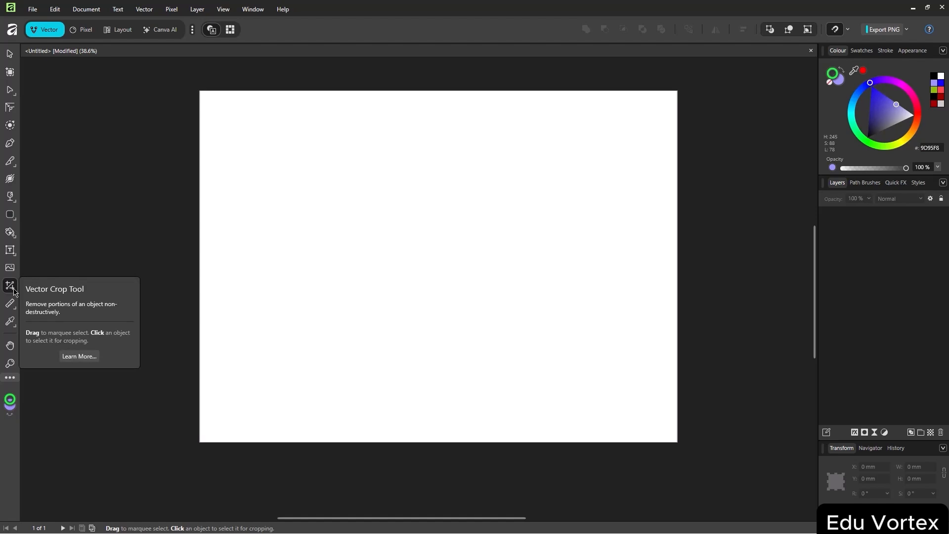
left_click(10, 214)
left_click_drag(306, 167, 503, 286)
left_click_drag(457, 262, 381, 216)
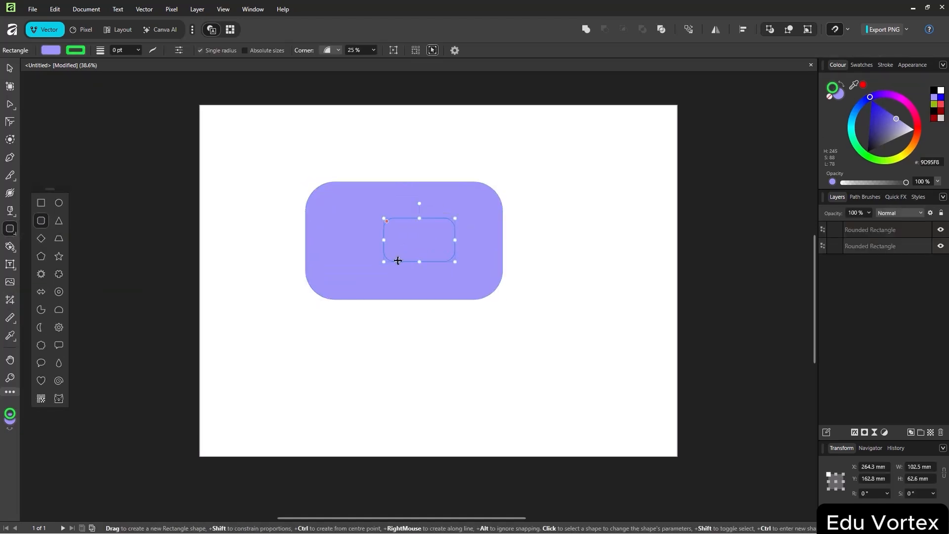
left_click_drag(424, 241, 624, 299)
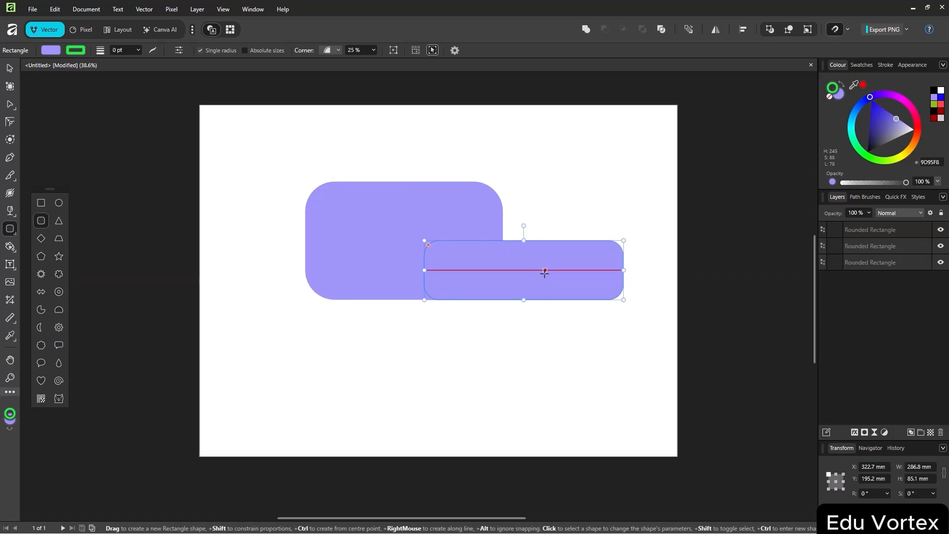
key("ctrl+z")
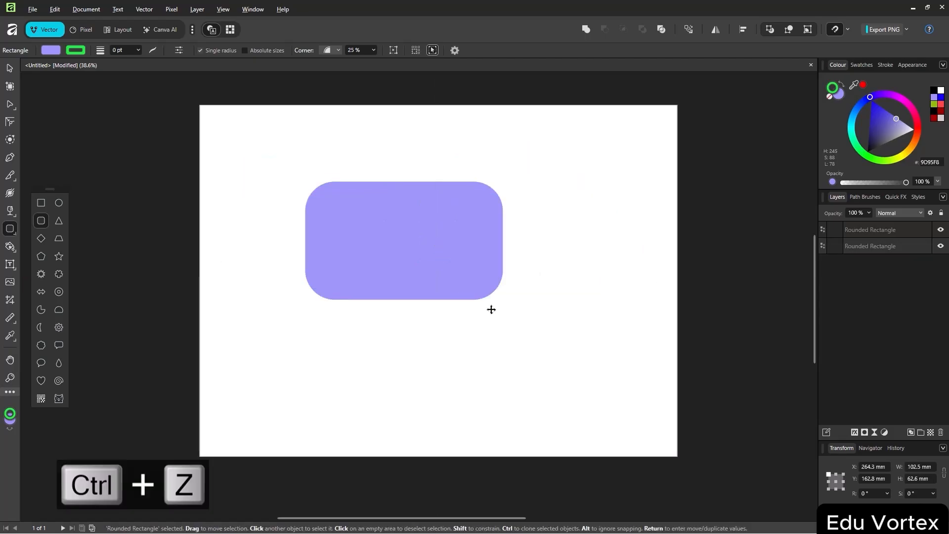
Move the small rounded rectangle over the large one's lower-right corner and fill it with the dusty red B27F7F
left_click(584, 309, "alt")
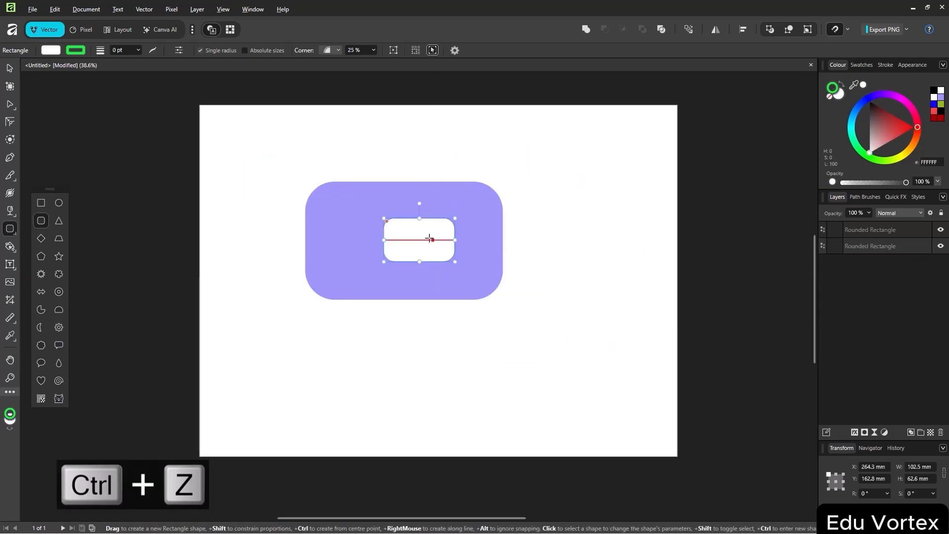
left_click(10, 68)
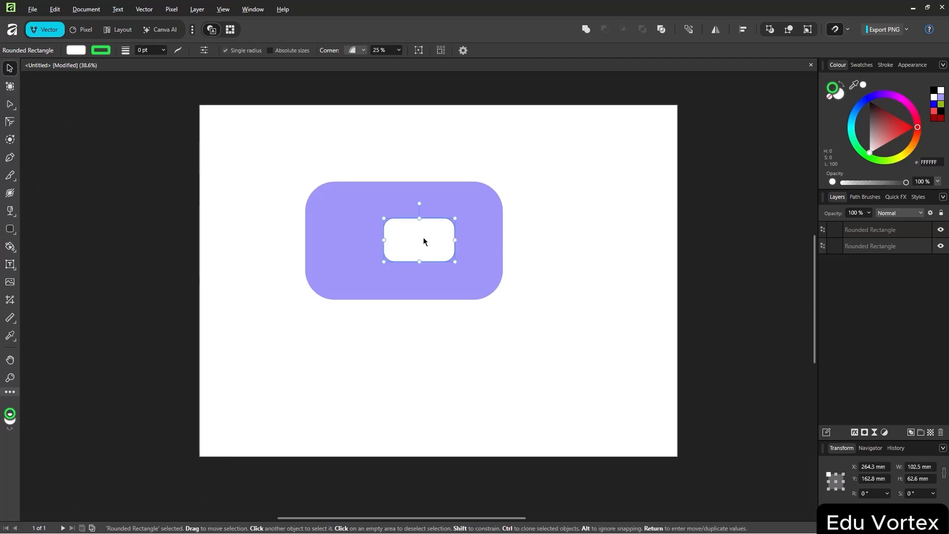
left_click_drag(426, 240, 527, 298)
left_click(878, 130)
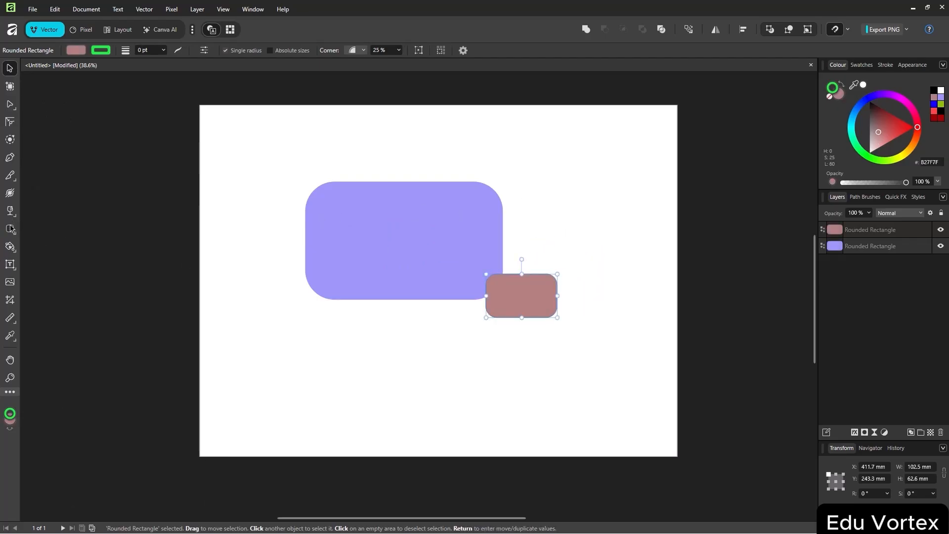
Draw a five-sided polygon about 225 by 226 mm below the purple rectangle and fill it dark red
left_click(10, 229)
left_click_drag(253, 305, 412, 460)
left_click(900, 117)
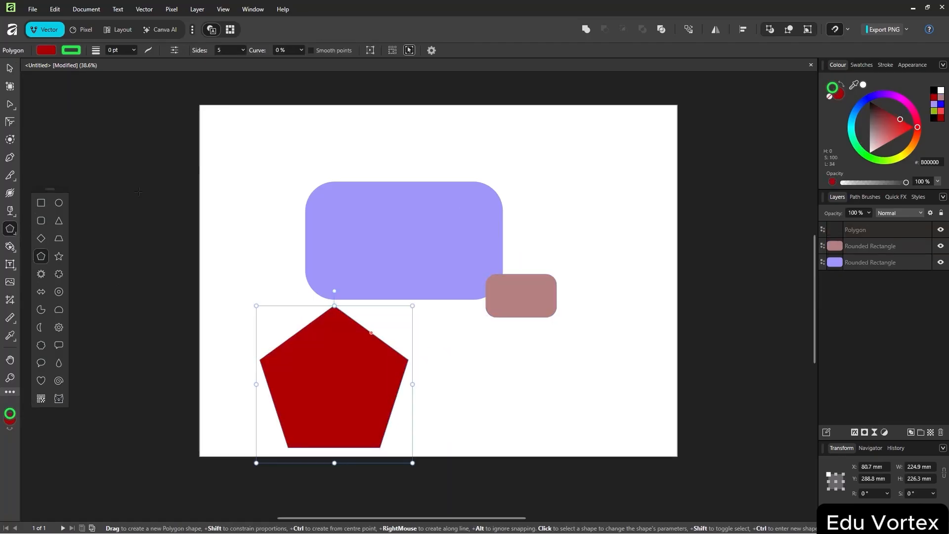
Select the dark red pentagon with the Vector Crop Tool and extend its crop box past its right side
left_click(9, 300)
left_click(287, 235)
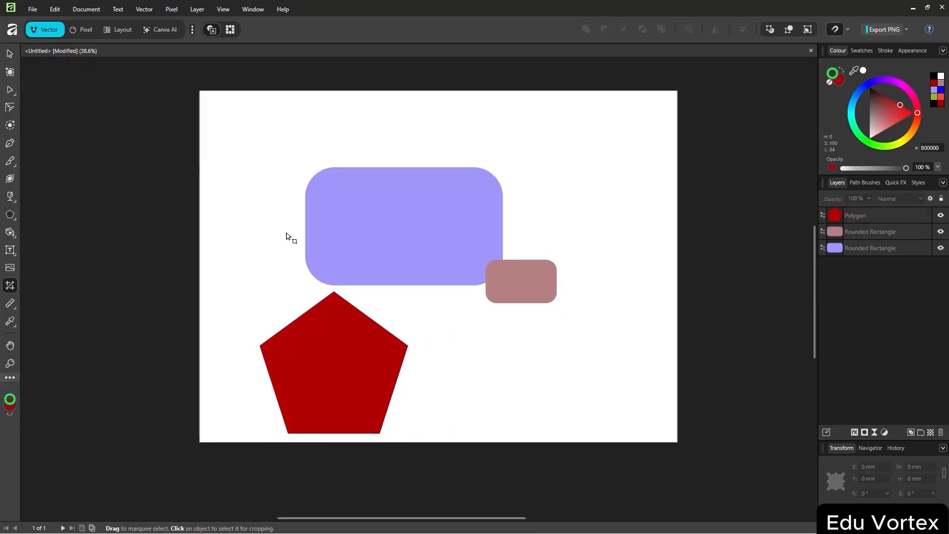
left_click(346, 372)
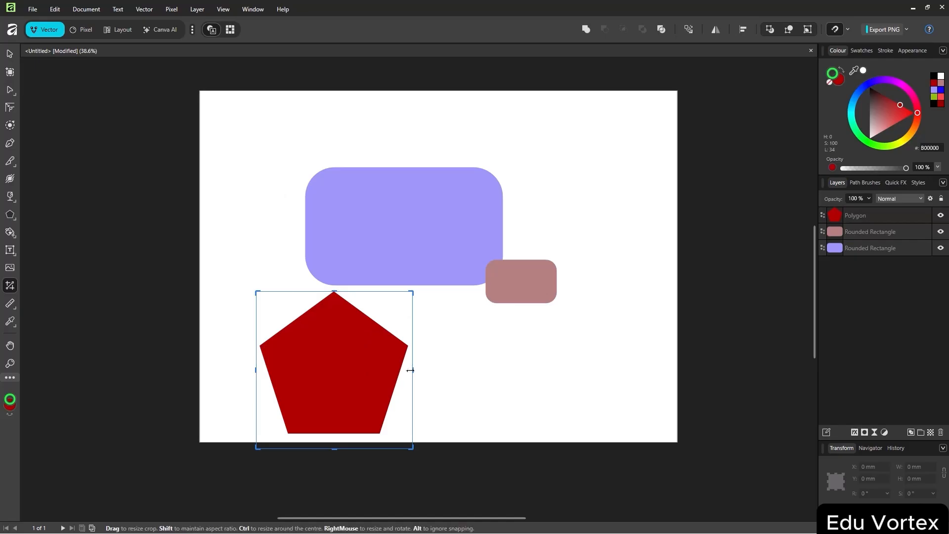
left_click_drag(412, 371, 451, 371)
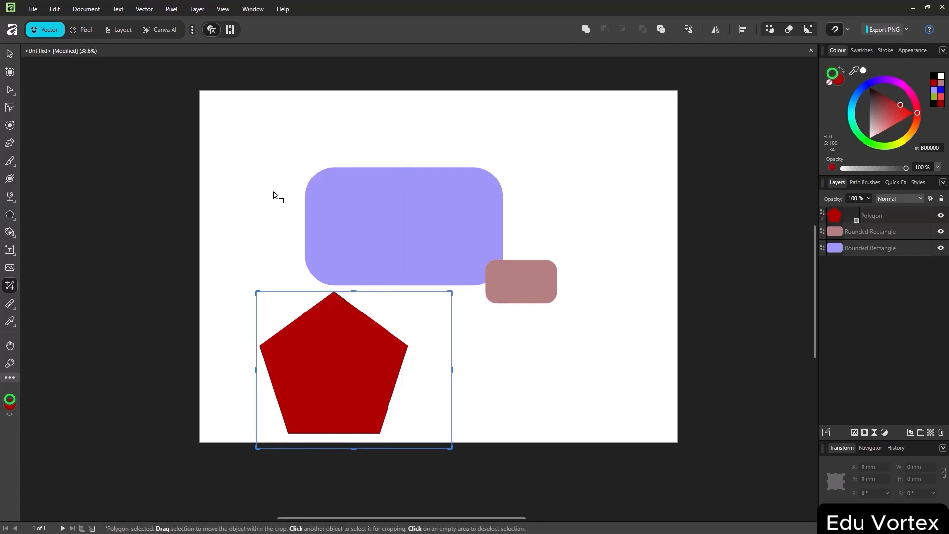
Select all three shapes for cropping and adjust the small rounded rectangle's crop so its left edge is trimmed
left_click_drag(275, 197, 602, 424)
left_click_drag(557, 303, 591, 319)
Merge the three selected shapes into one pixel layer and extend its crop box on the right side
right_click(897, 237)
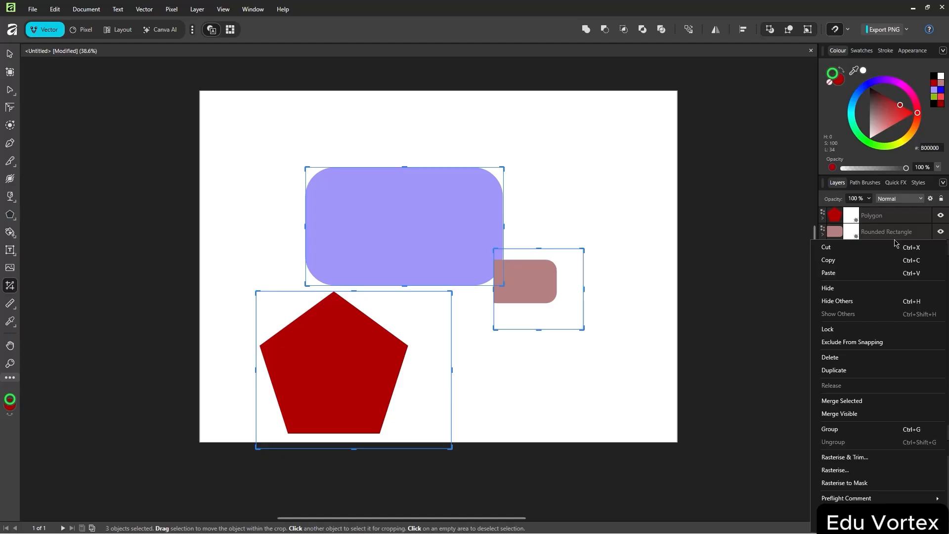
left_click(834, 404)
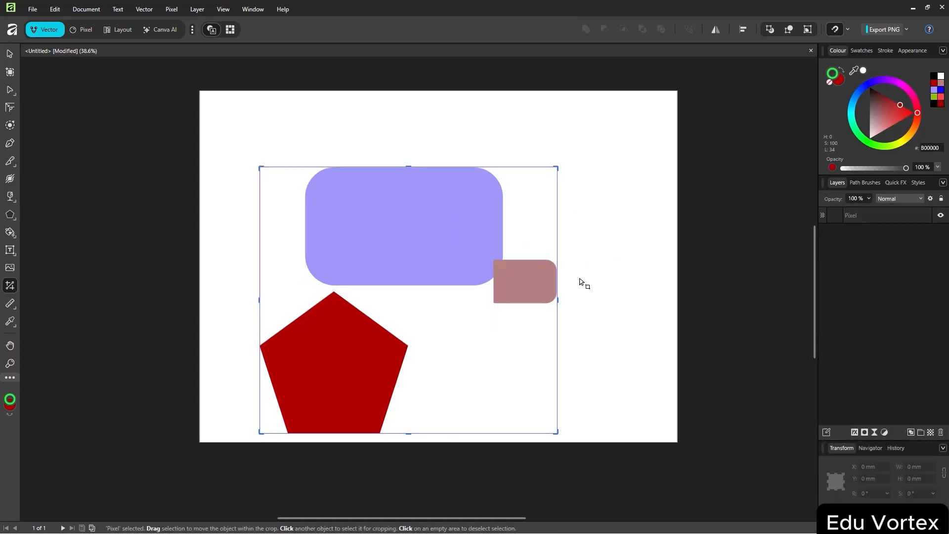
left_click_drag(557, 300, 585, 294)
Measure the purple rounded rectangle's width with the Measure Tool and a red pentagon's area with the Area Tool
left_click_drag(10, 303, 42, 279)
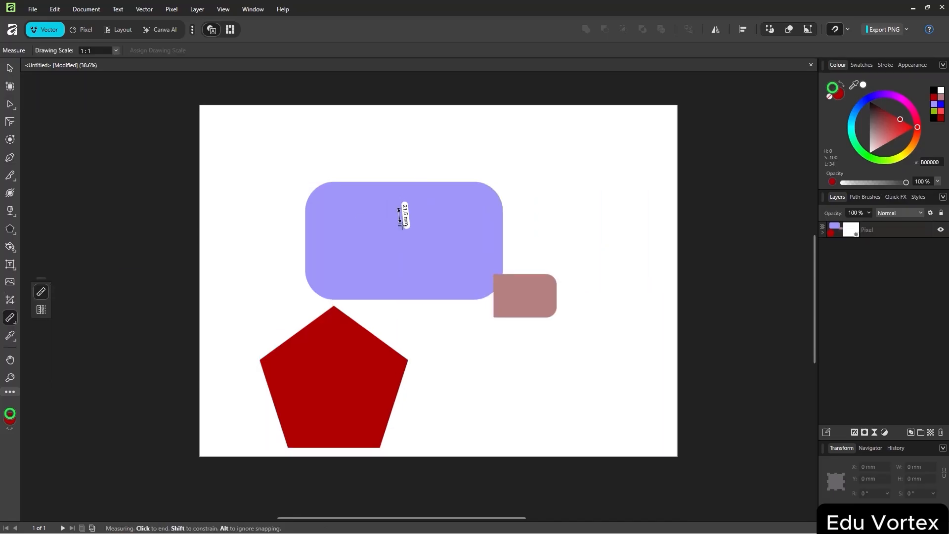
left_click(400, 209)
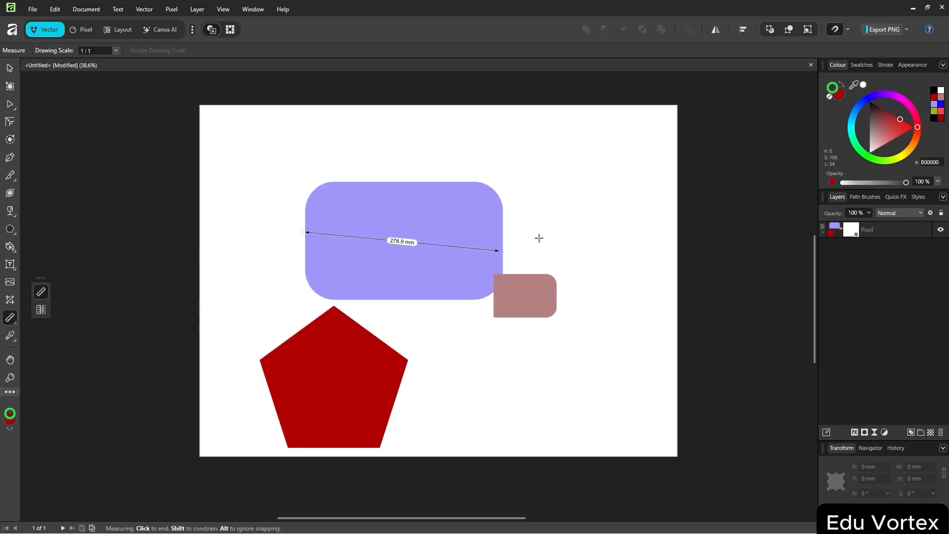
left_click(500, 232)
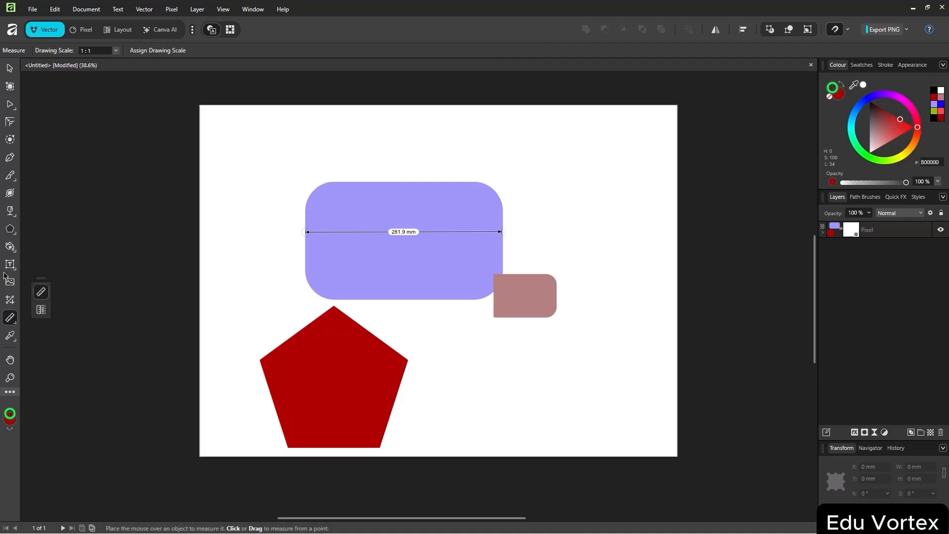
left_click(40, 309)
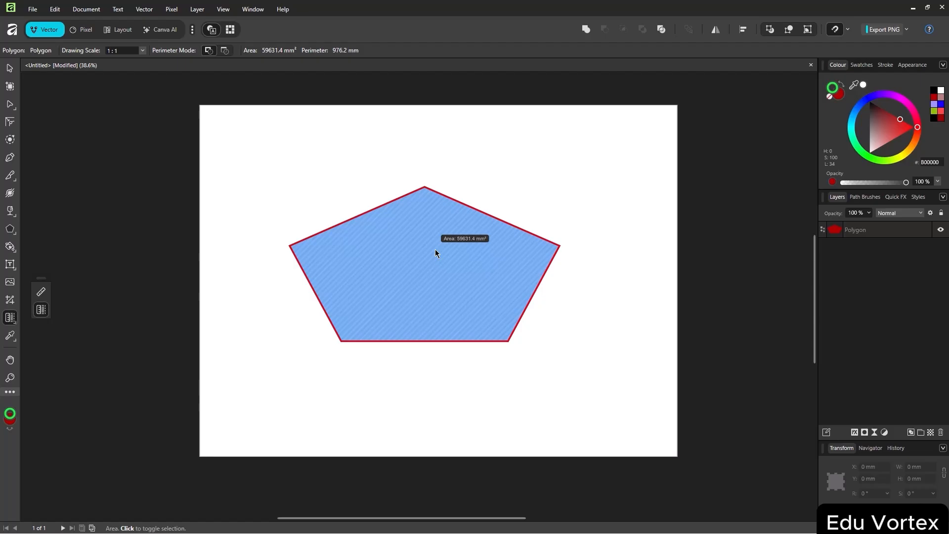
Sample colours onto the pentagon with the Colour Picker, including the artboard's white, and undo the white fill
left_click(10, 336)
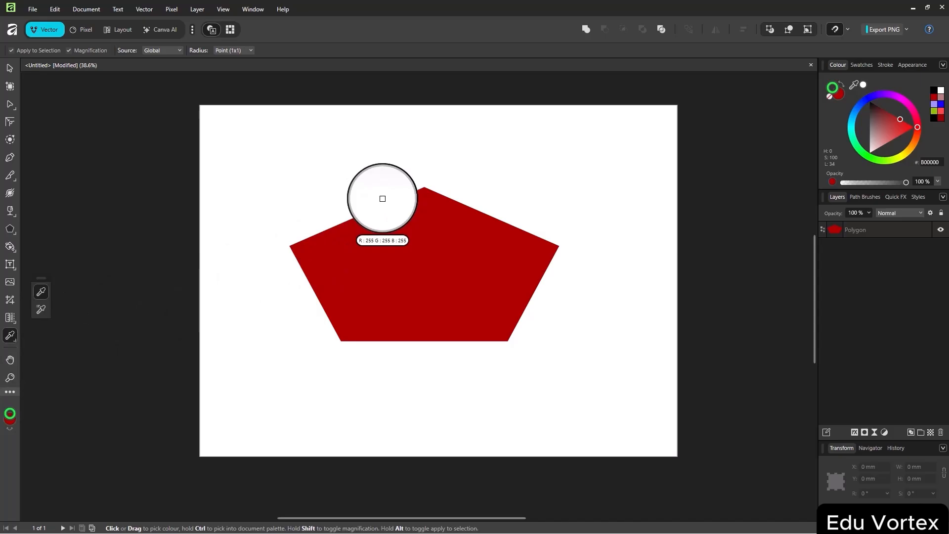
left_click_drag(382, 198, 457, 255)
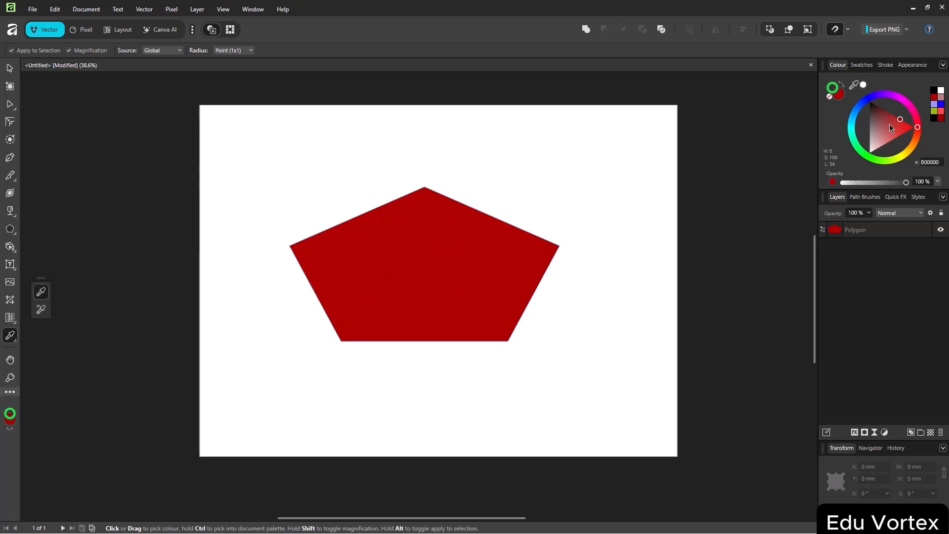
left_click(637, 161)
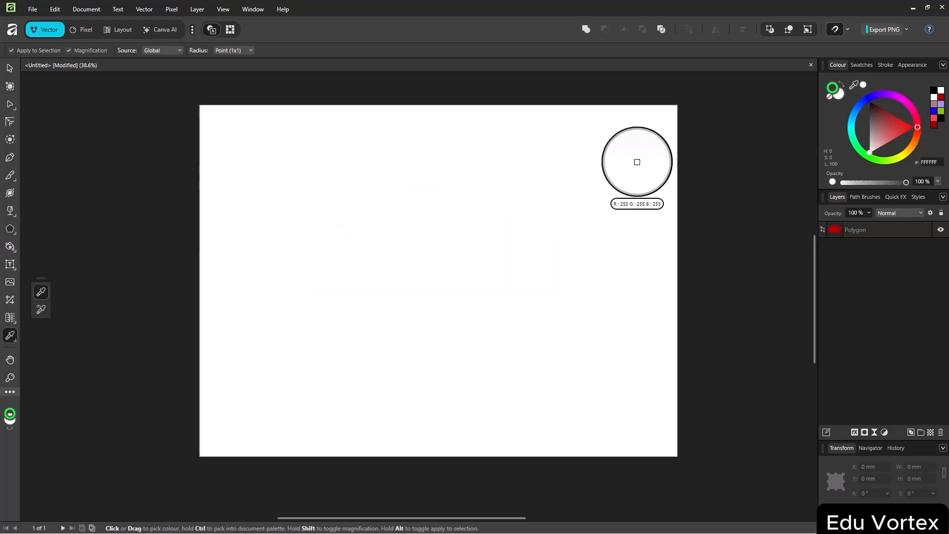
key("ctrl+z")
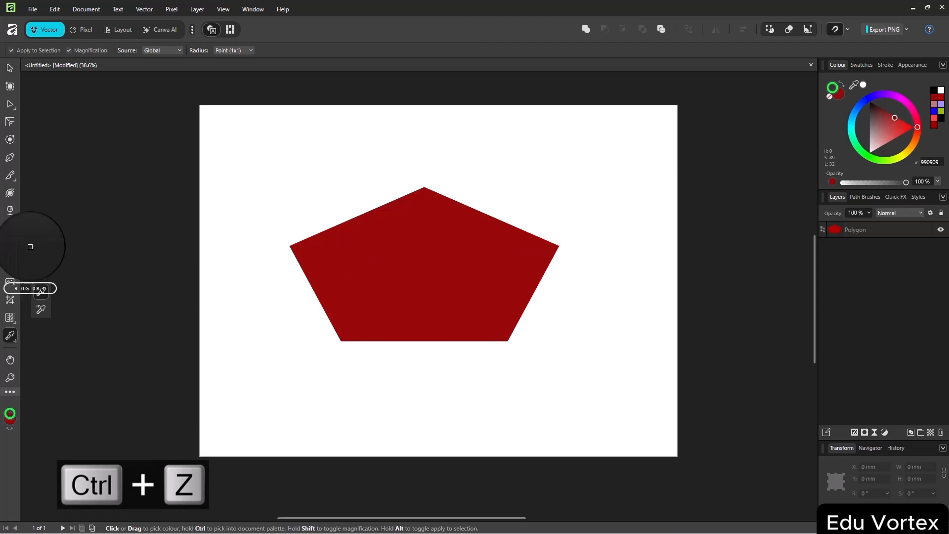
Draw a rectangle about 115 by 60 mm above the pentagon's left side and fill it with the light red DB6969
left_click(11, 230)
left_click(41, 203)
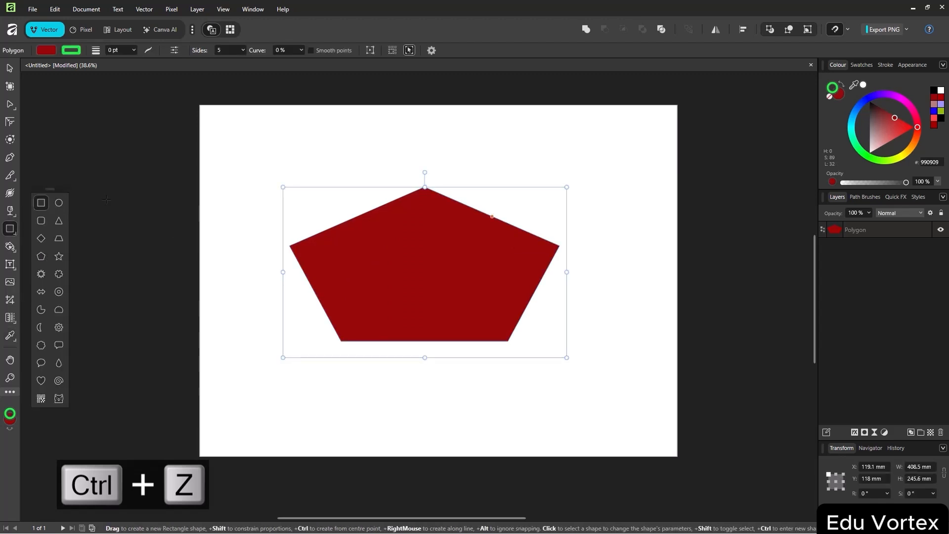
left_click_drag(257, 126, 337, 168)
left_click_drag(878, 139, 890, 134)
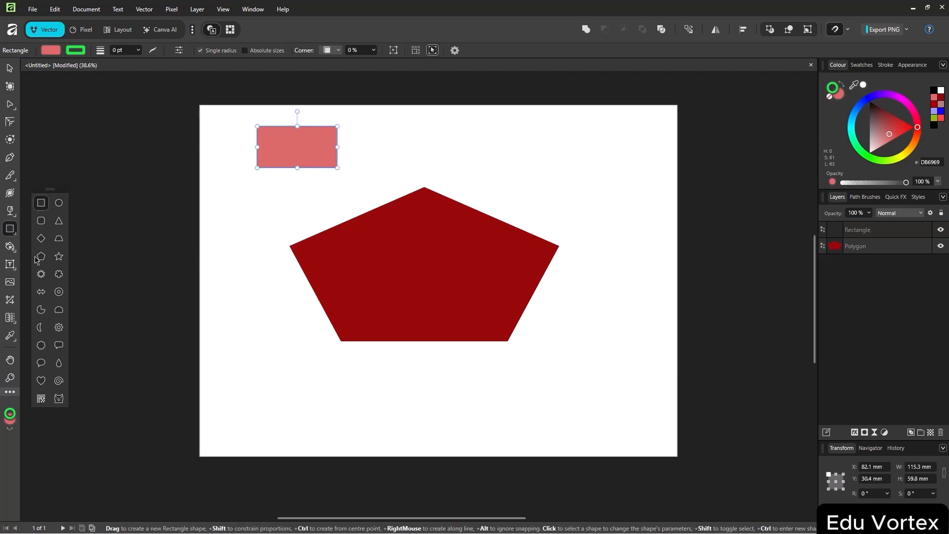
Recolour the dark red pentagon by sampling the light red rectangle's fill with the Colour Picker
left_click(10, 335)
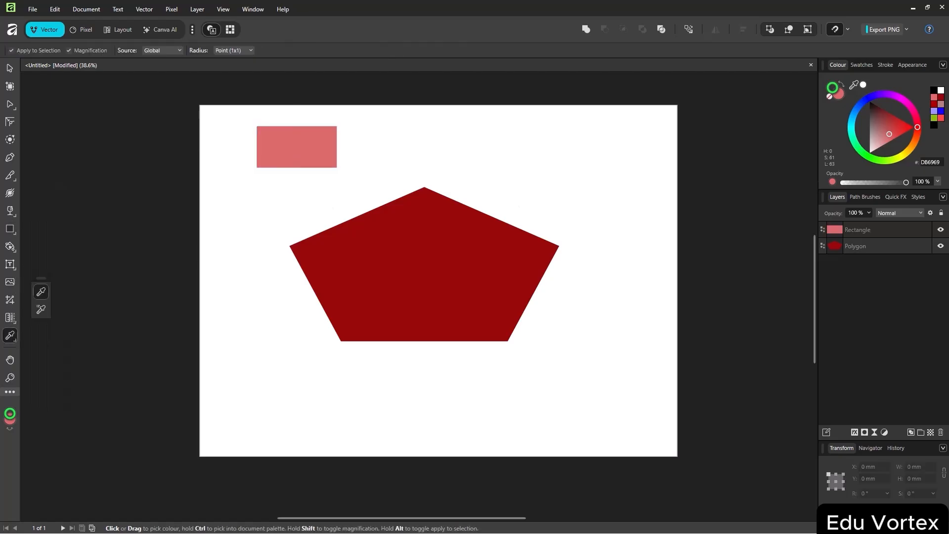
left_click(879, 250)
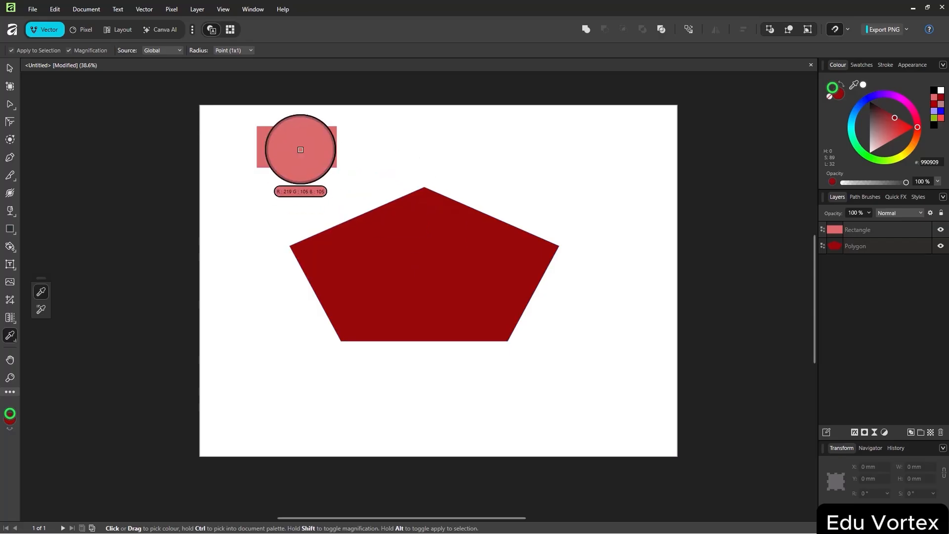
left_click(302, 148)
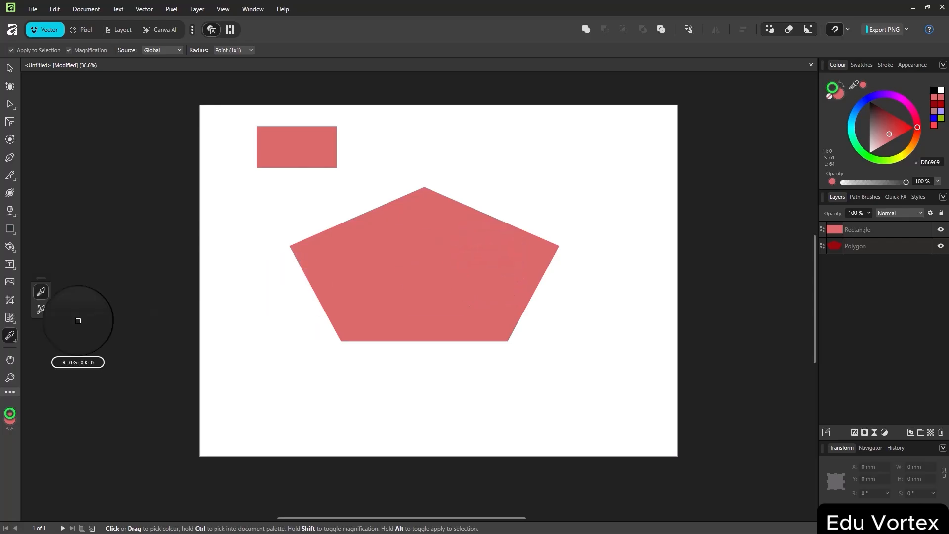
left_click(11, 361)
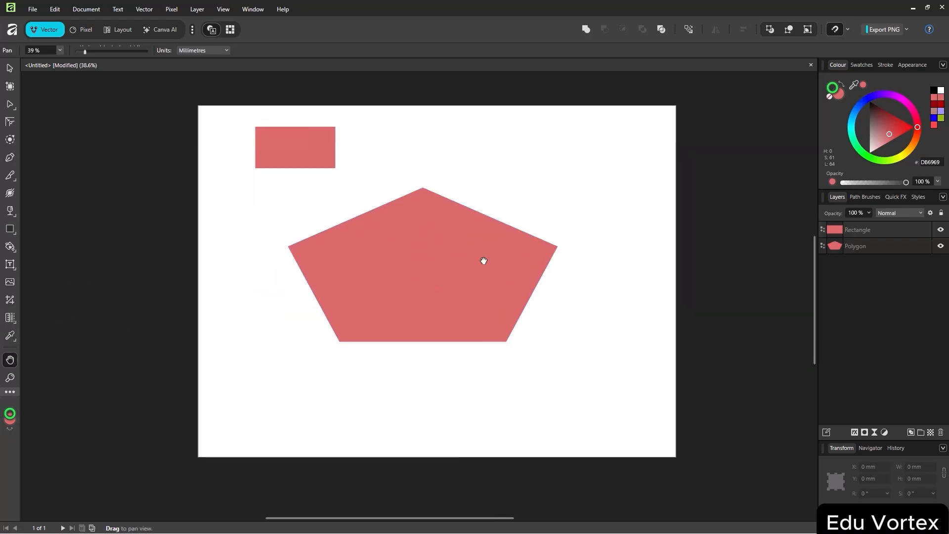
left_click_drag(452, 247, 457, 253)
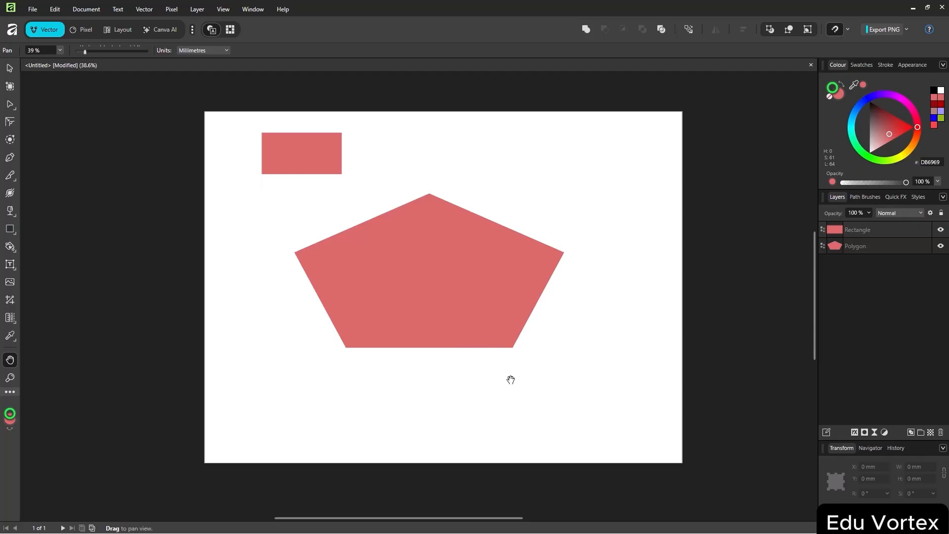
left_click_drag(512, 332, 437, 308)
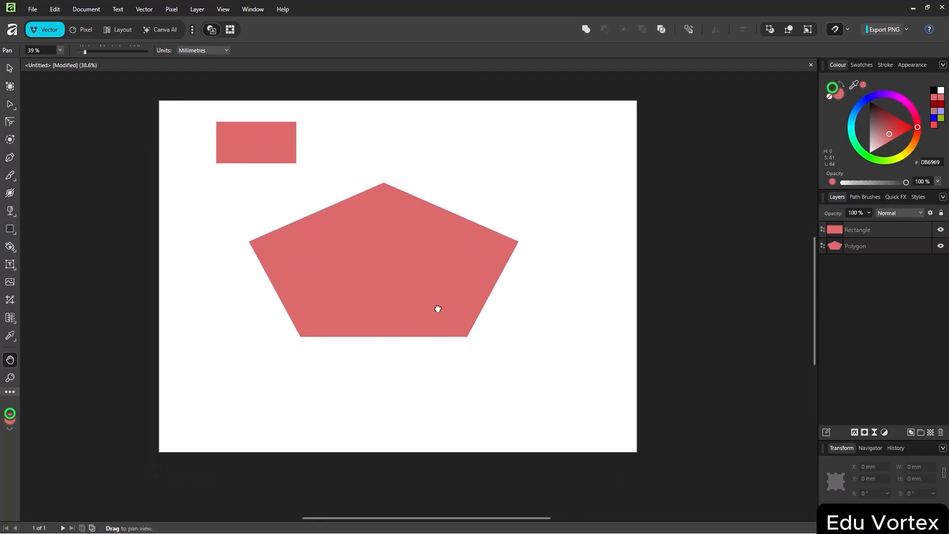
left_click(14, 92)
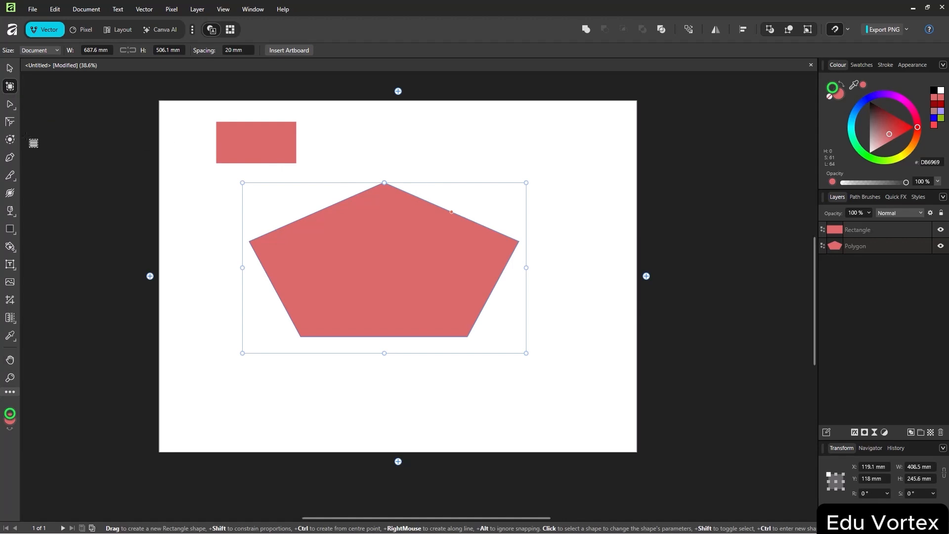
right_click(10, 107)
left_click(10, 106)
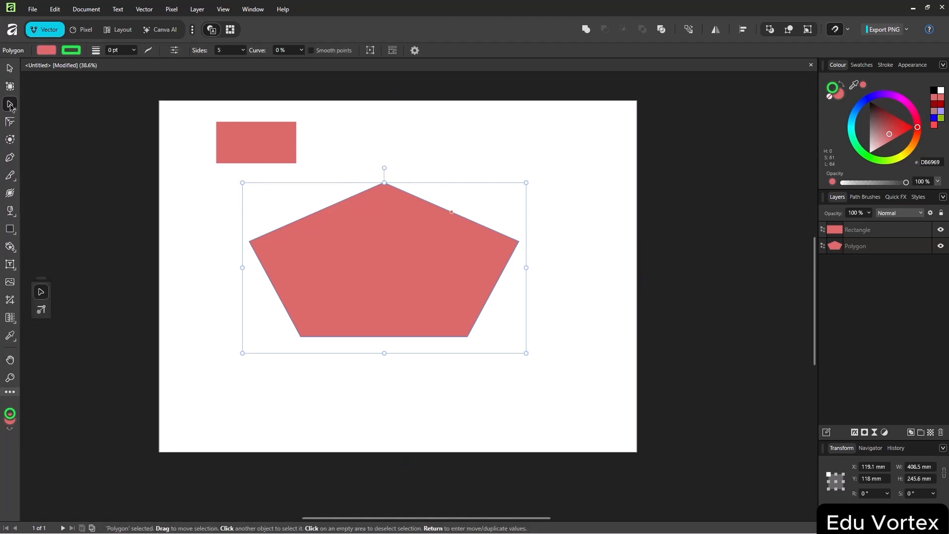
right_click(11, 93)
left_click(12, 94)
right_click(12, 94)
left_click(13, 94)
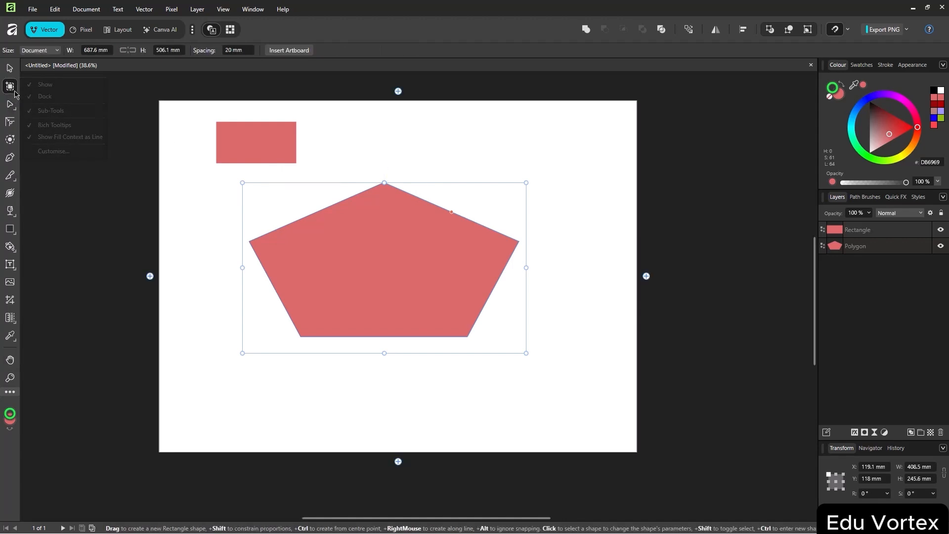
left_click(10, 123)
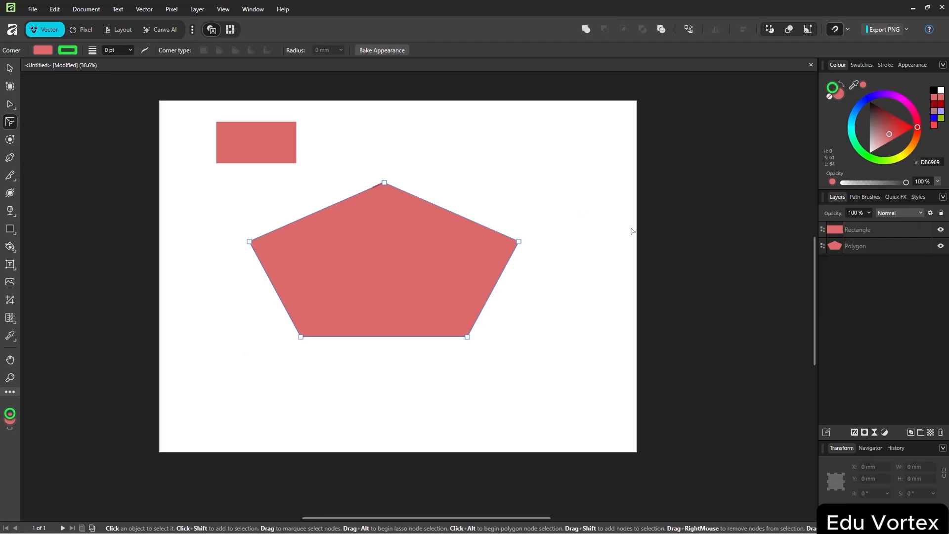
scroll(663, 247, "down", 3)
left_click_drag(582, 246, 412, 239)
scroll(404, 240, "up", 1)
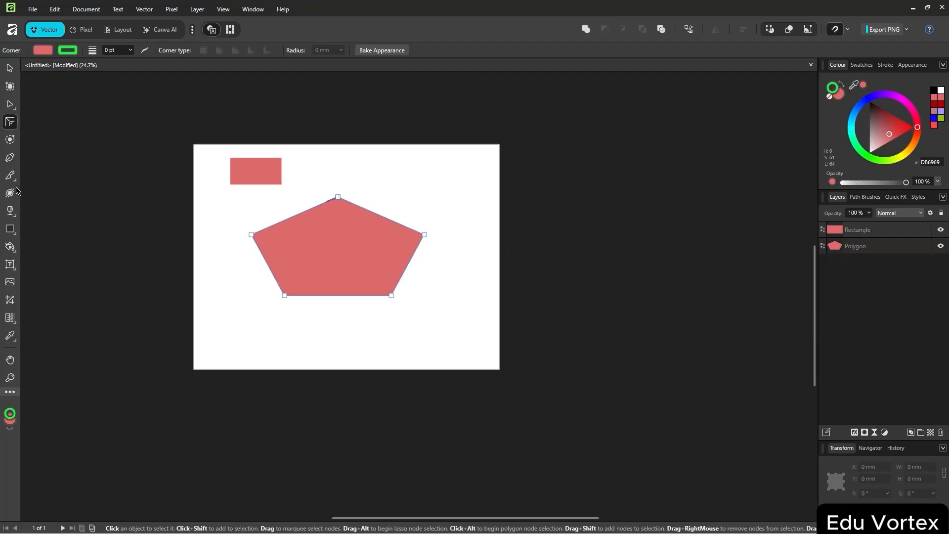
left_click(11, 141)
left_click(11, 123)
left_click(13, 110)
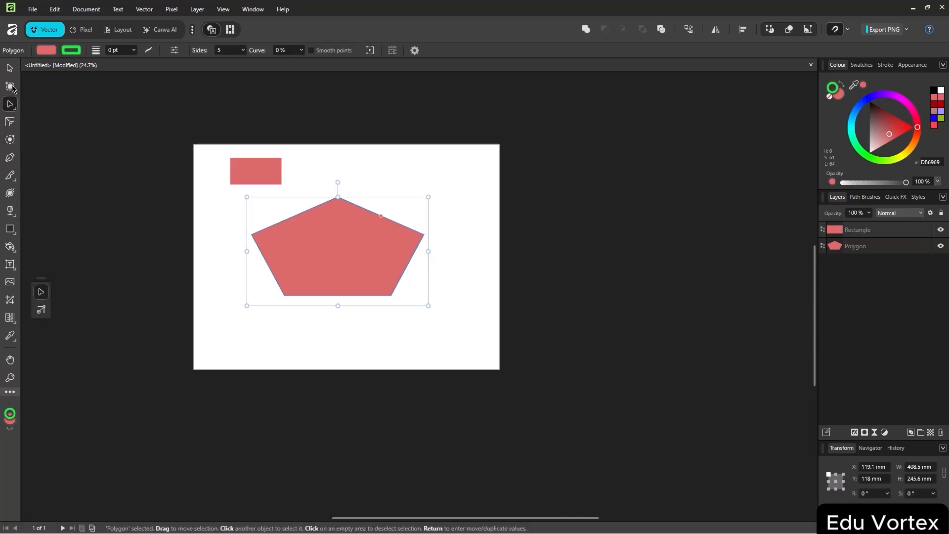
left_click(11, 87)
left_click_drag(549, 151, 811, 404)
key("ctrl+z")
key("ctrl+z")
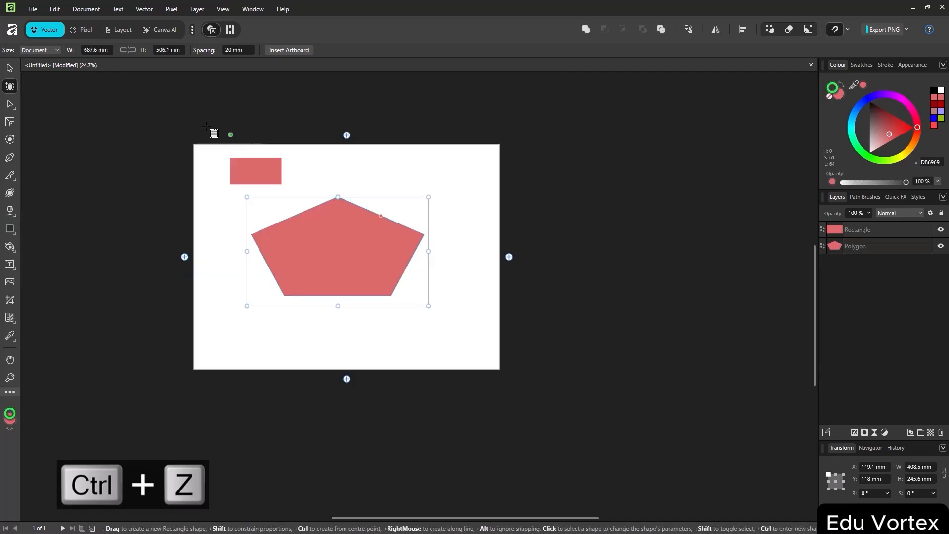
Draw an artboard about 1084 by 682 mm around the existing shapes and a second one about 994 by 730 mm beside it
left_click_drag(127, 103, 610, 406)
scroll(535, 290, "down", 2)
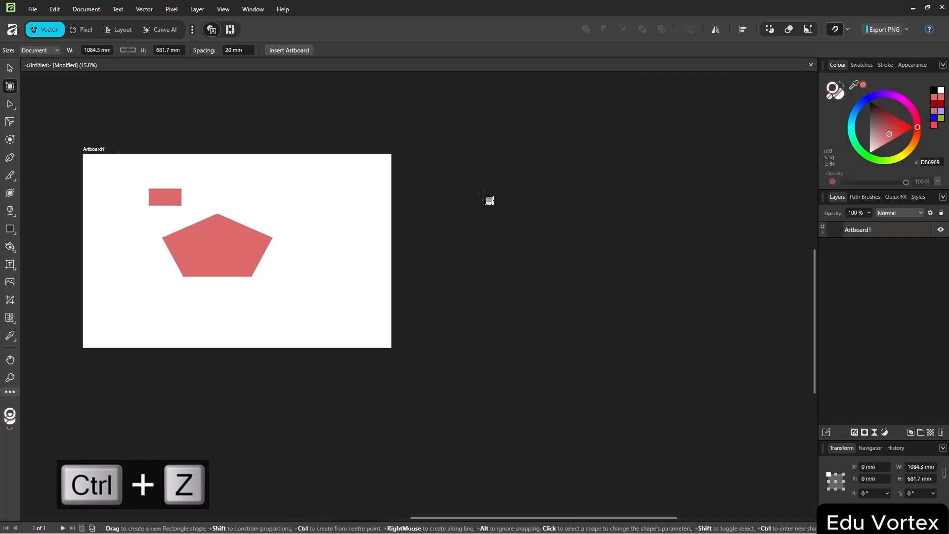
left_click_drag(484, 188, 767, 396)
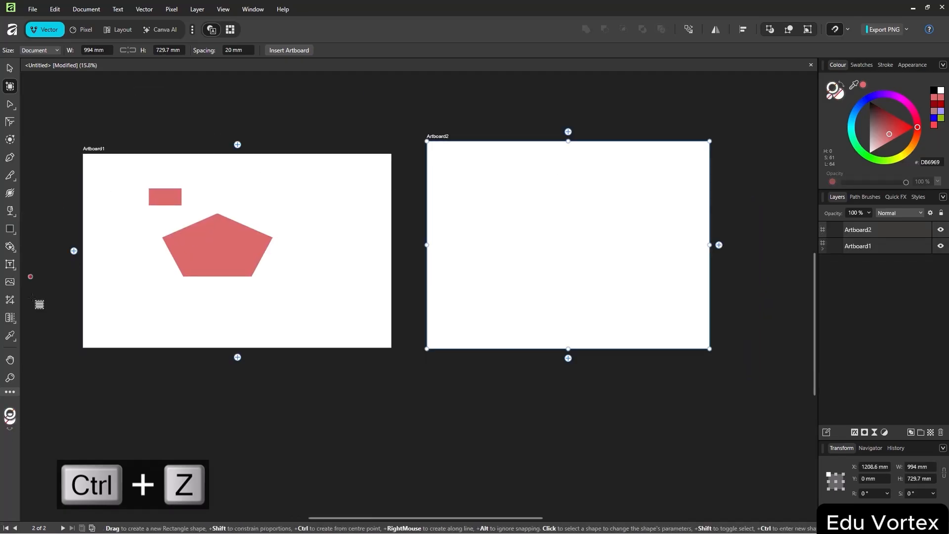
left_click(15, 363)
mouse_move(284, 282)
left_mouse_down()
mouse_move(411, 278)
mouse_move(361, 263)
mouse_move(368, 252)
mouse_move(413, 324)
mouse_move(339, 299)
mouse_move(333, 282)
mouse_move(750, 276)
mouse_move(586, 233)
mouse_move(279, 290)
left_mouse_up()
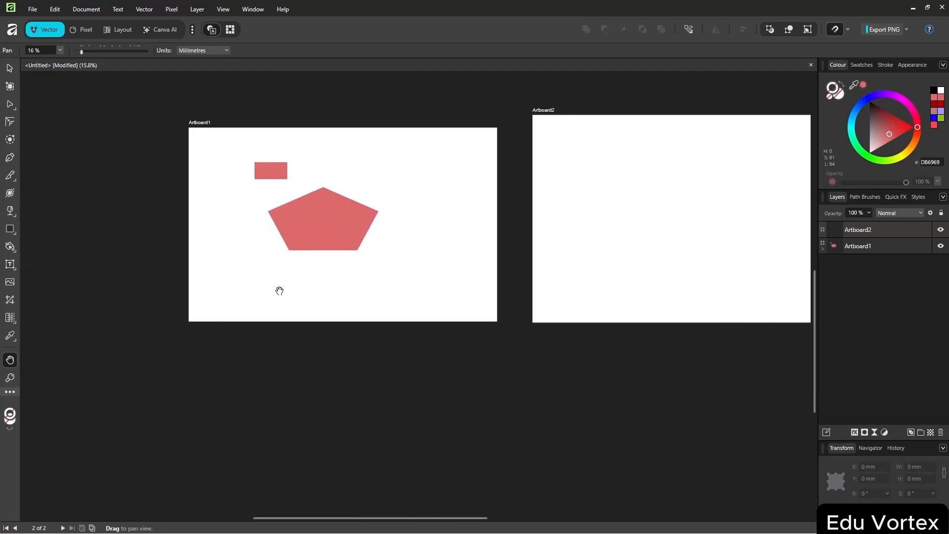
left_click(10, 378)
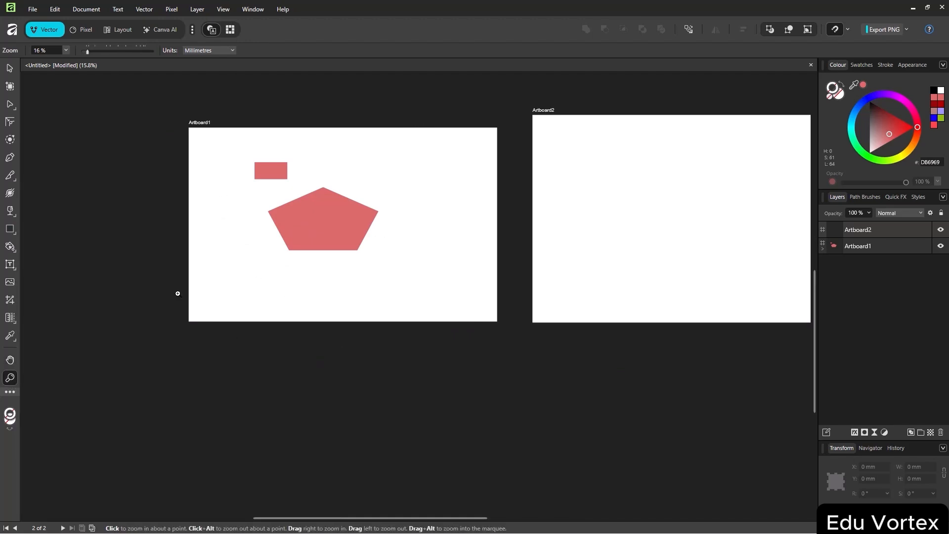
left_click_drag(330, 264, 364, 234)
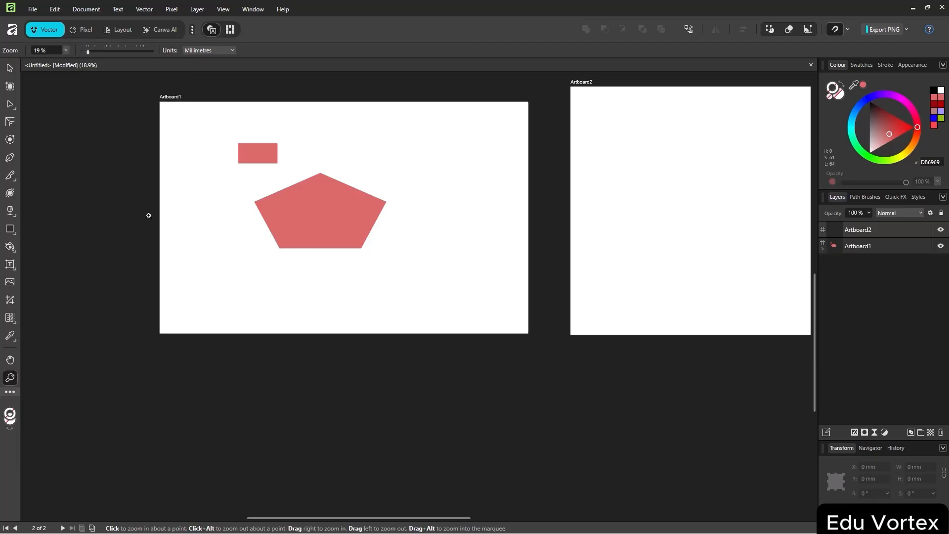
left_click(83, 30)
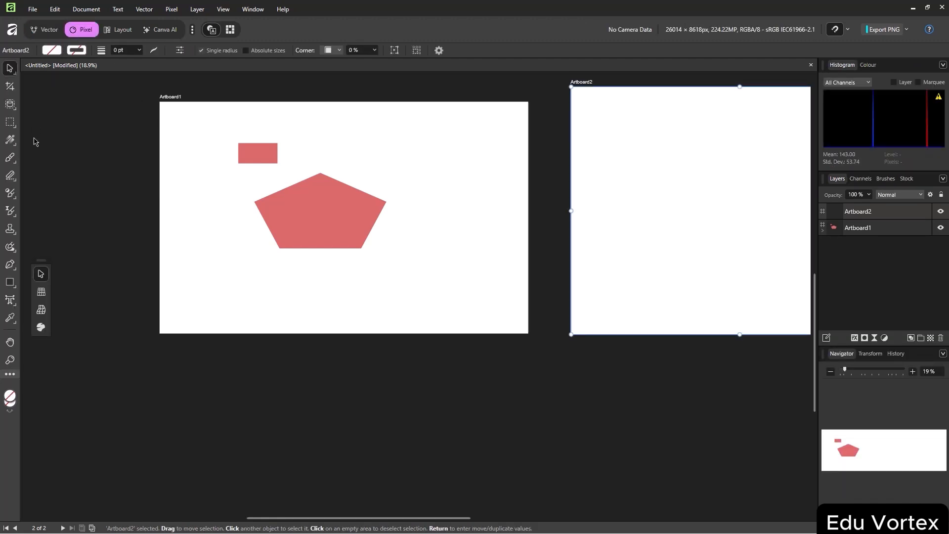
left_click(44, 29)
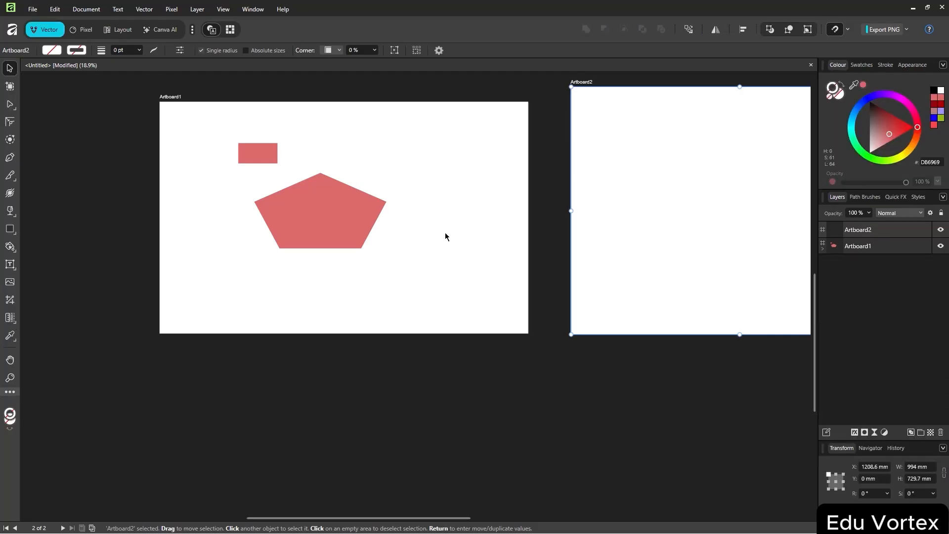
scroll(422, 333, "up", 2)
scroll(422, 333, "right", 1)
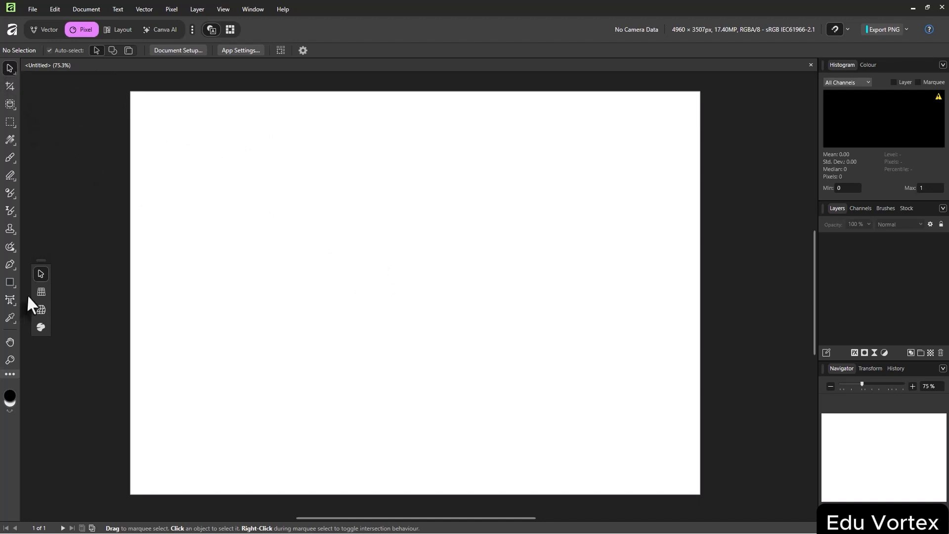
Draw a light grey rounded rectangle near the centre of the blank page and shift it slightly down and to the left
left_click(13, 287)
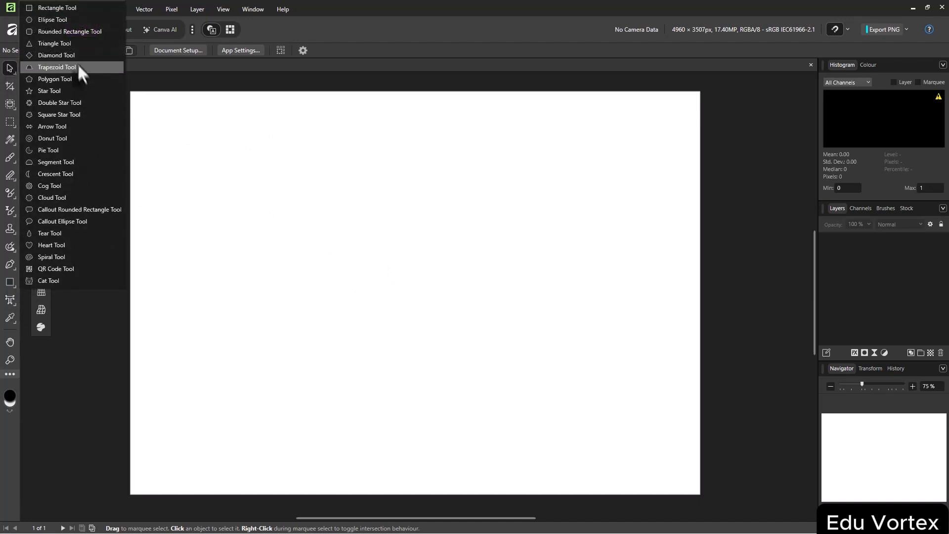
left_click(70, 31)
left_click_drag(337, 178, 573, 388)
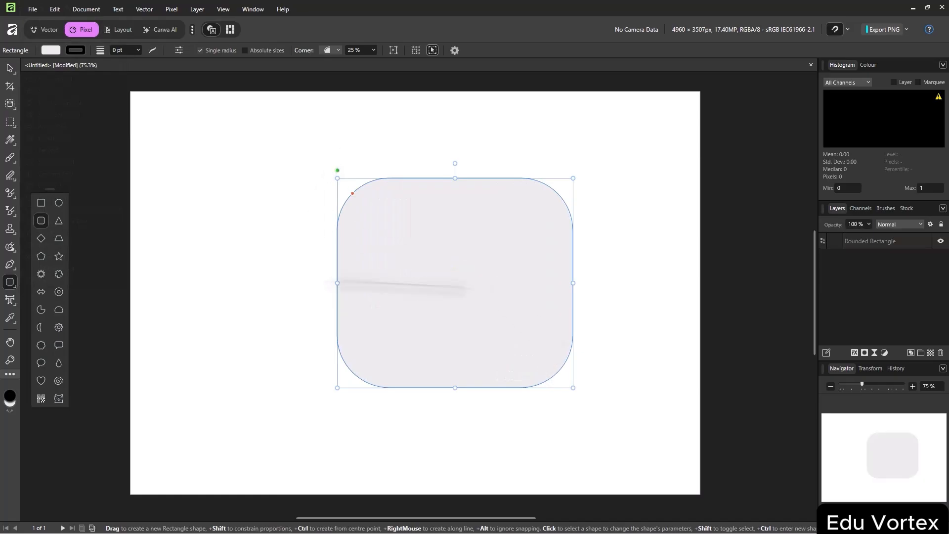
left_click(10, 68)
left_click_drag(465, 275, 434, 306)
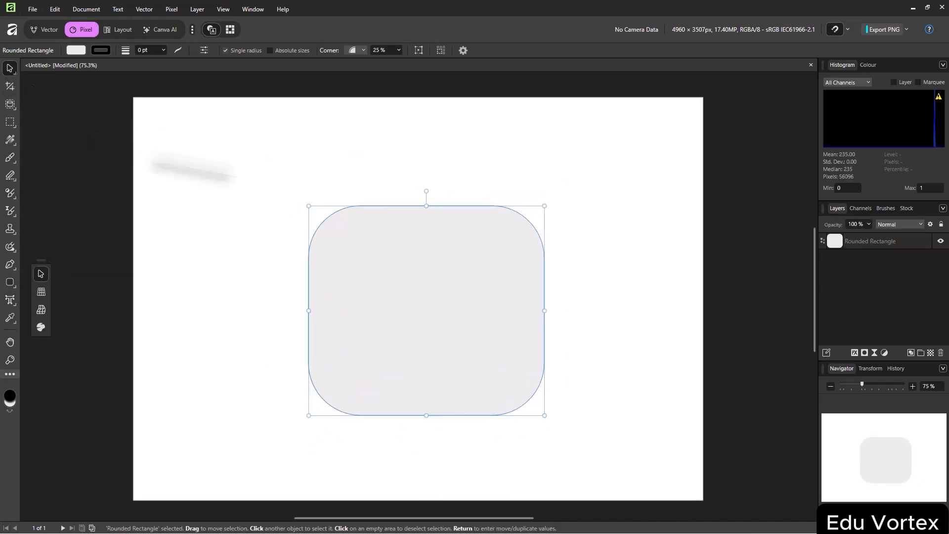
Distort the rounded rectangle with the Perspective Tool by moving its lower-right corner upward and slightly outward
right_click(13, 72)
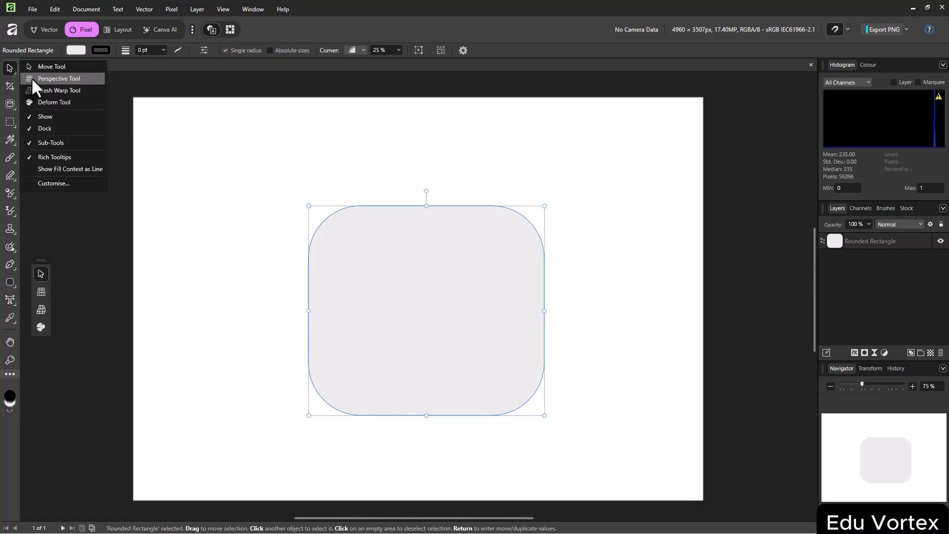
left_click(33, 80)
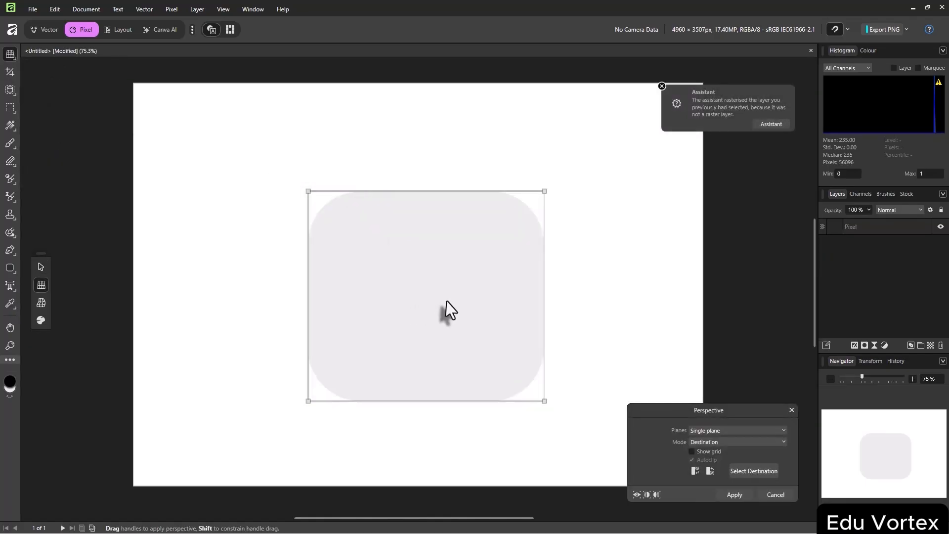
left_click_drag(543, 401, 552, 326)
left_click_drag(596, 305, 603, 377)
left_click_drag(741, 409, 772, 388)
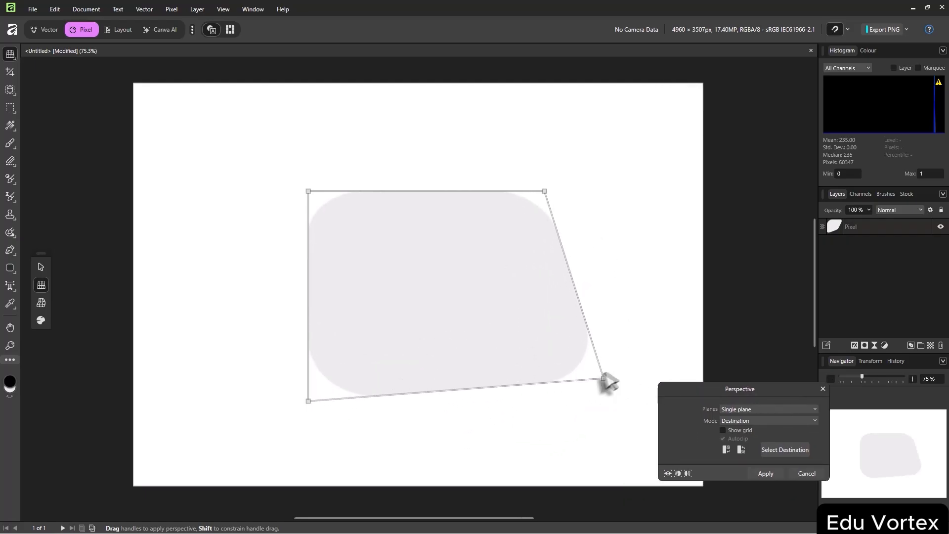
left_click_drag(604, 378, 563, 364)
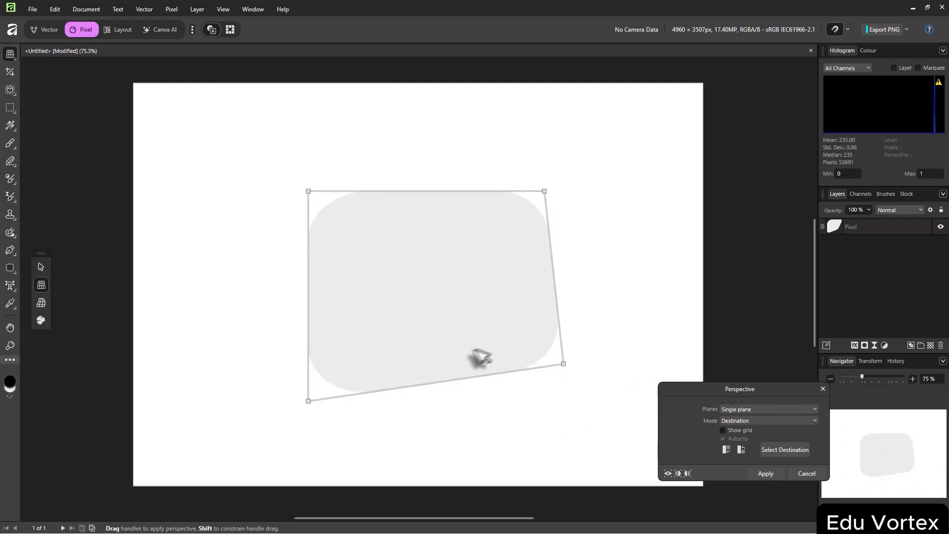
Warp the grey shape with the Mesh Warp Tool, moving its lower-right corner inward and upper-left corner outward, curving its edges, and apply the warp
right_click(10, 54)
left_click(58, 82)
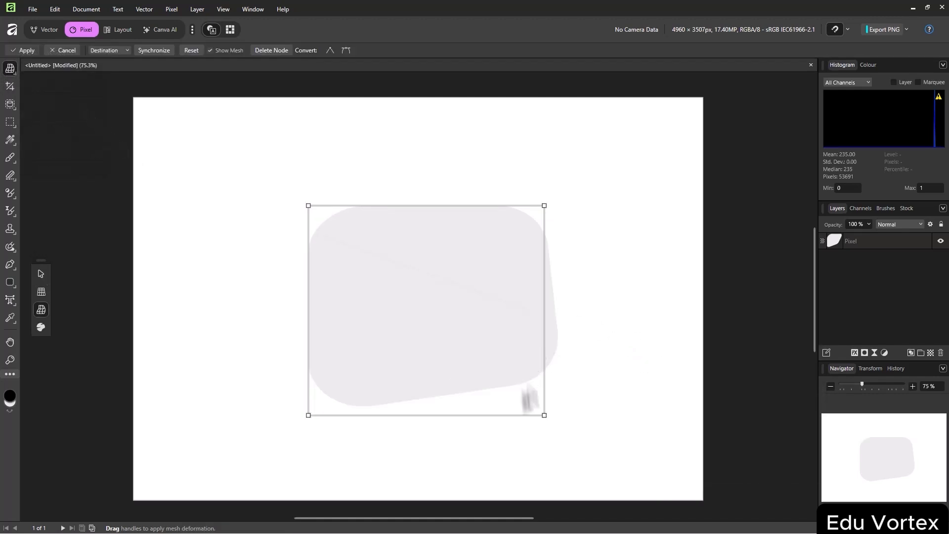
left_click_drag(545, 415, 515, 403)
left_click_drag(512, 339, 428, 465)
left_click_drag(472, 391, 509, 365)
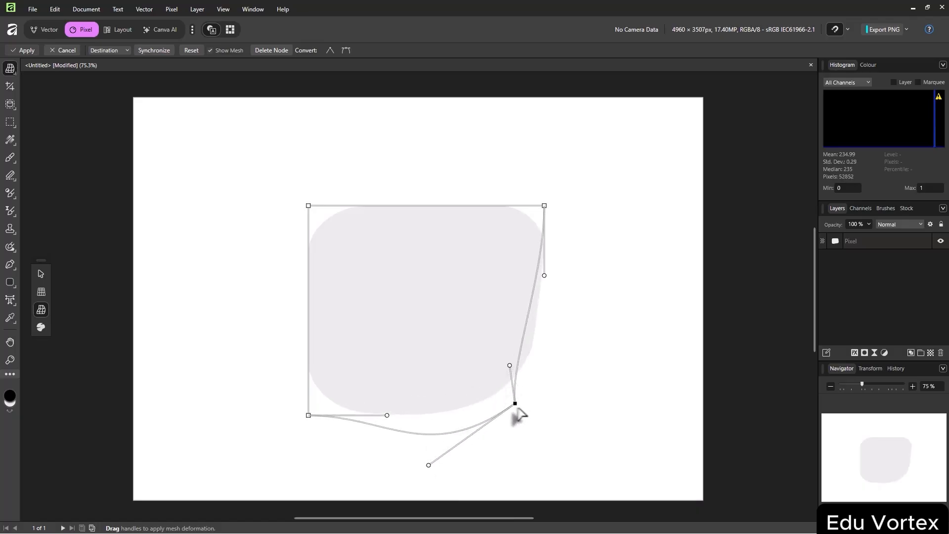
left_click_drag(514, 403, 486, 364)
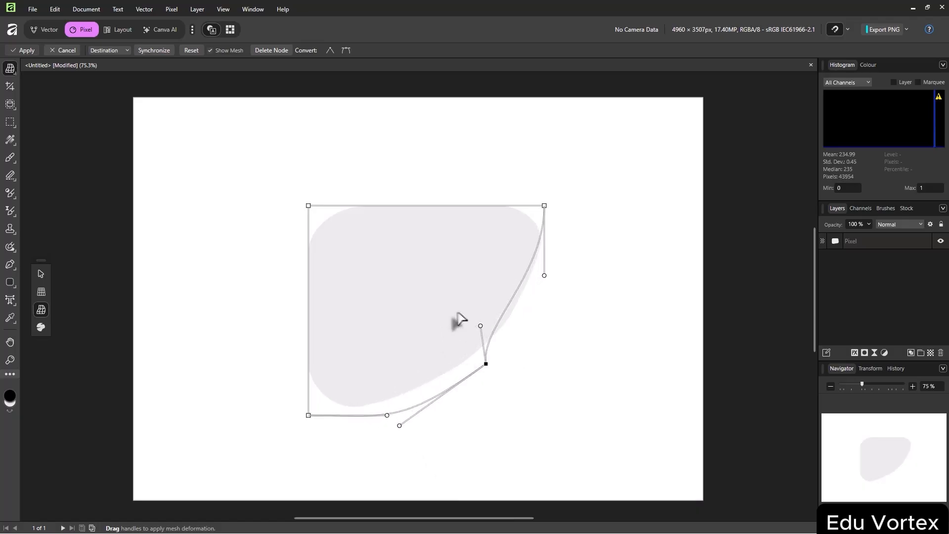
left_click_drag(308, 206, 275, 181)
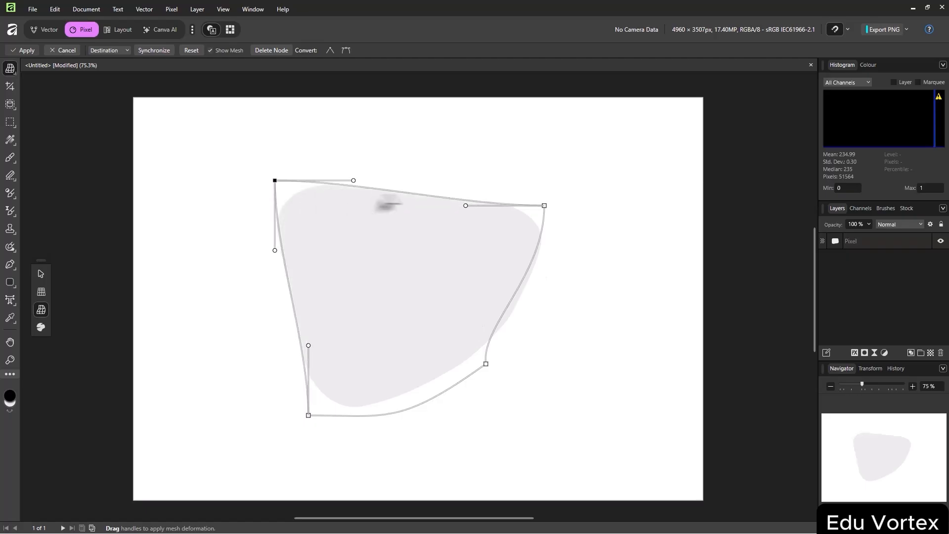
left_click_drag(466, 205, 460, 250)
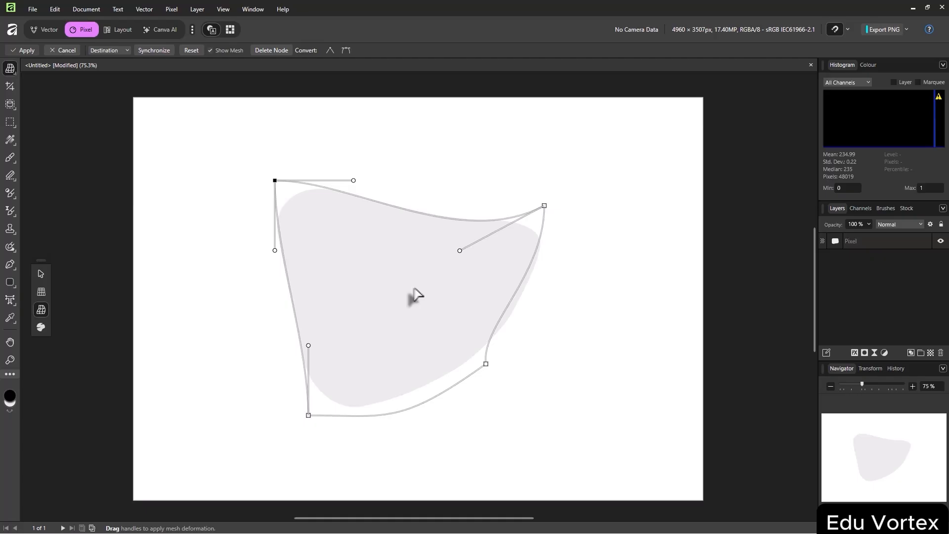
key("Return")
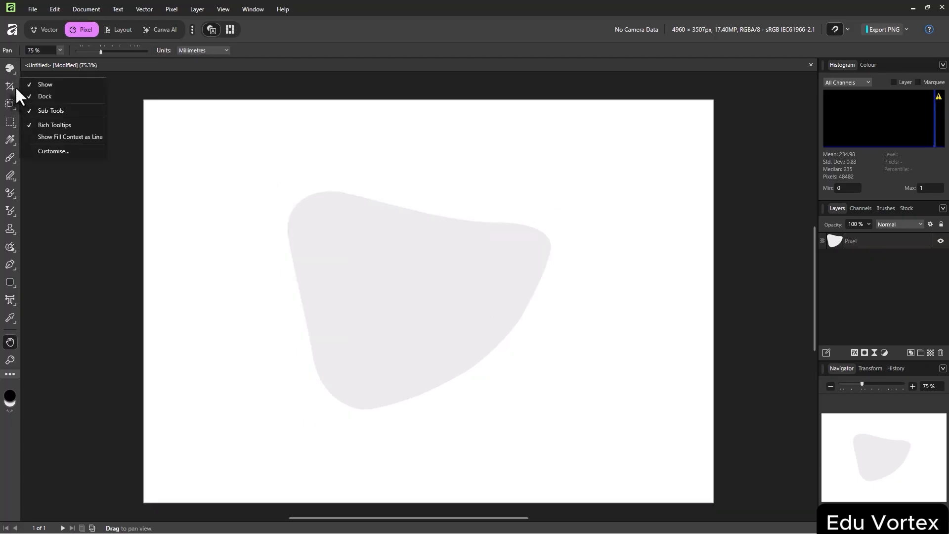
Crop the canvas with the Crop Tool to about 4590 × 3219 px, trimming its right and bottom edges
left_click(10, 86)
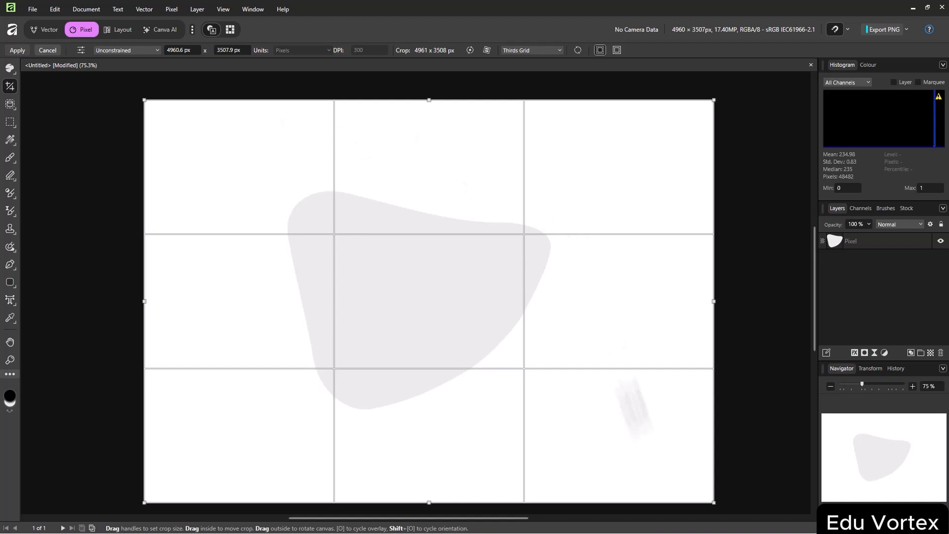
left_click_drag(714, 503, 672, 470)
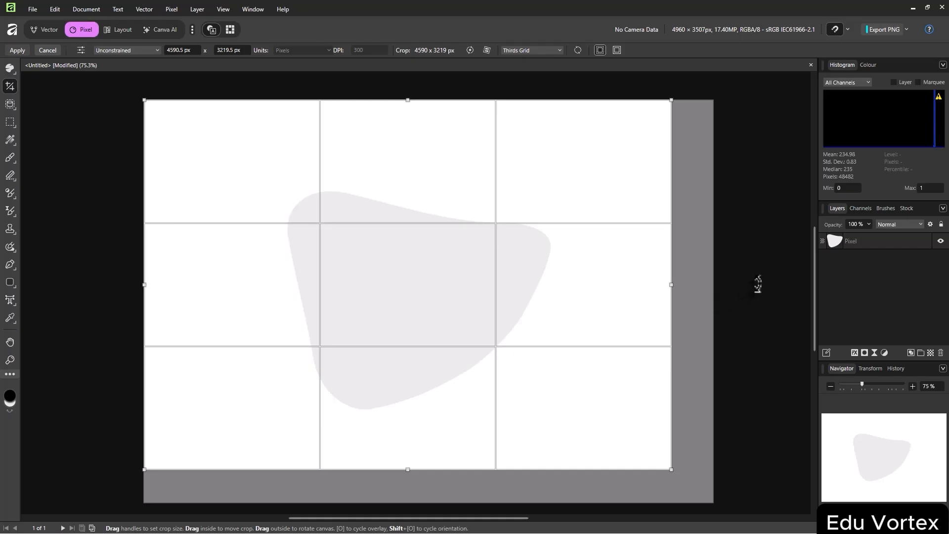
key("h")
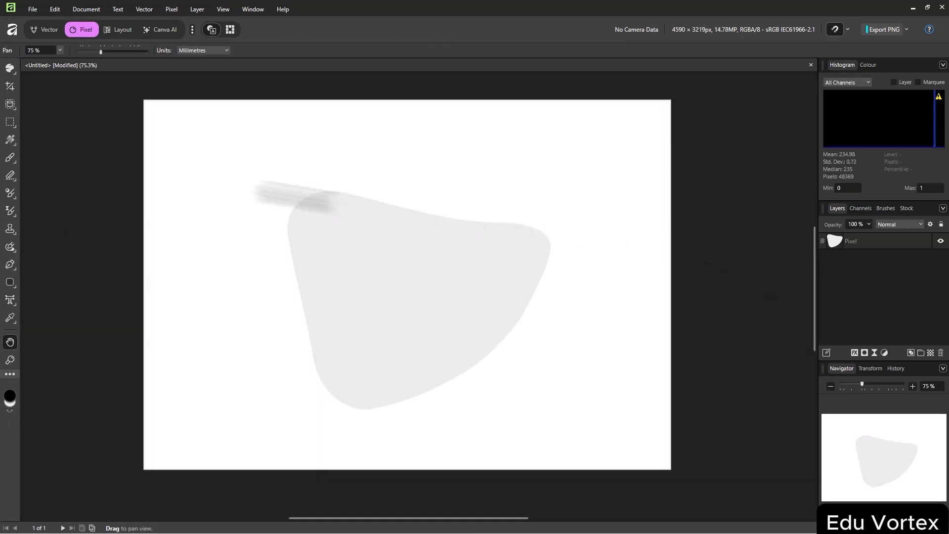
Extend the canvas beyond its right and bottom edges to about 5403 × 3585 px with the Crop Tool
left_click(10, 87)
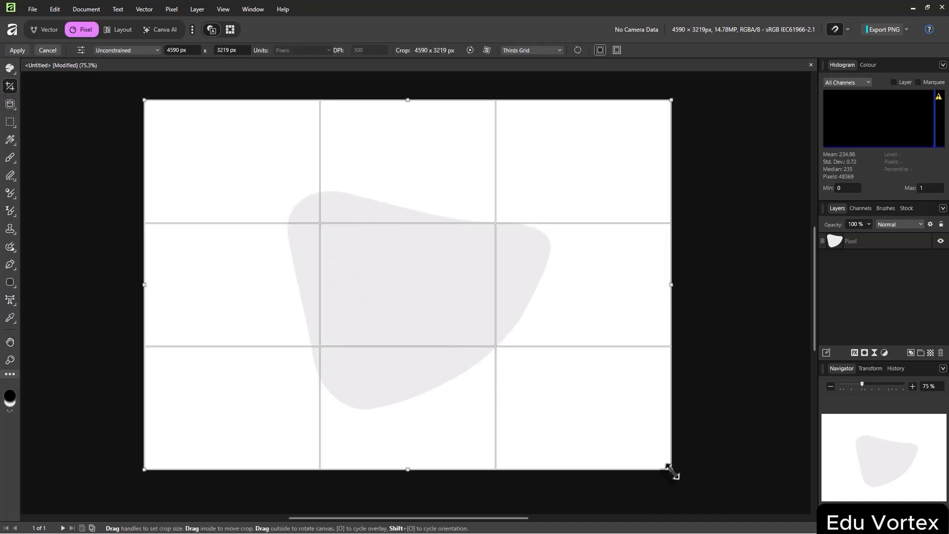
left_click_drag(671, 469, 765, 511)
key("Return")
key("h")
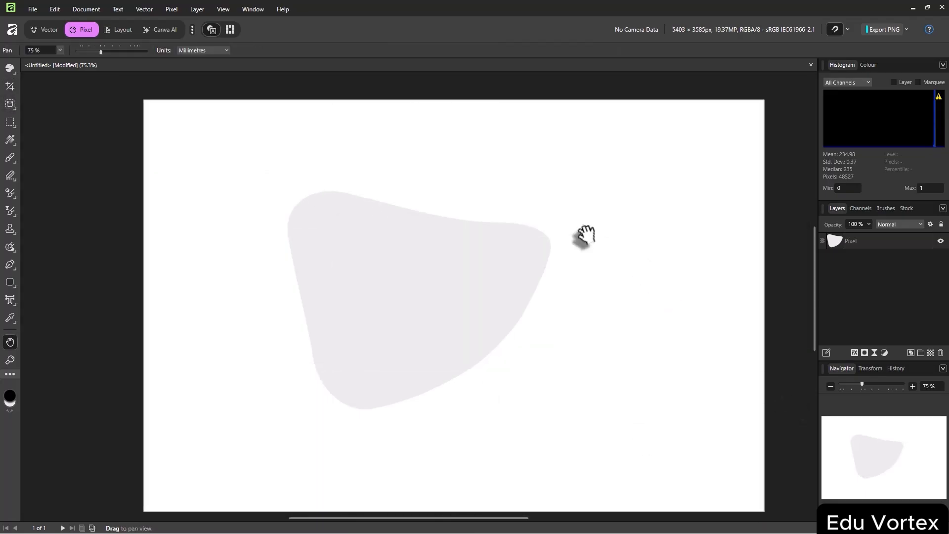
Crop the canvas from its lower-right corner to about 2911 × 2199 px, cutting through the grey shape
left_click(9, 87)
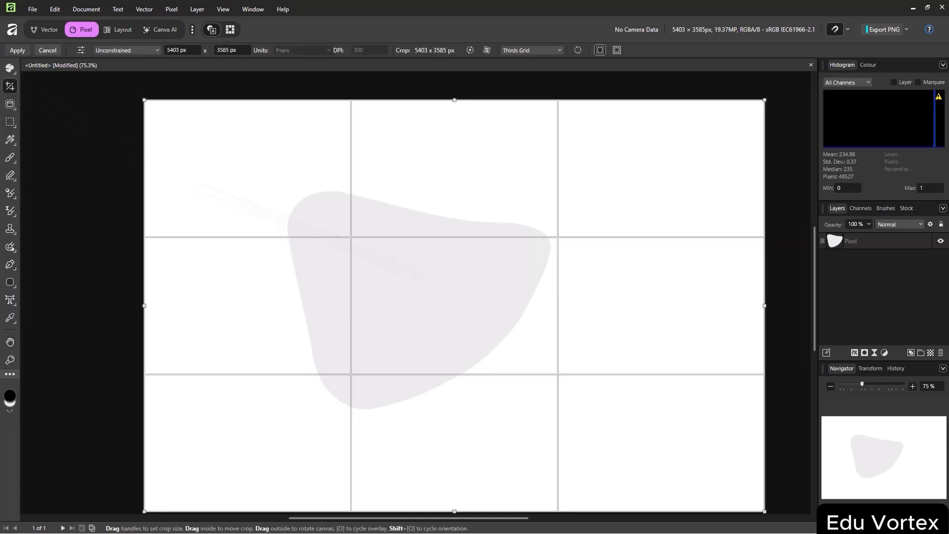
left_click_drag(764, 511, 476, 350)
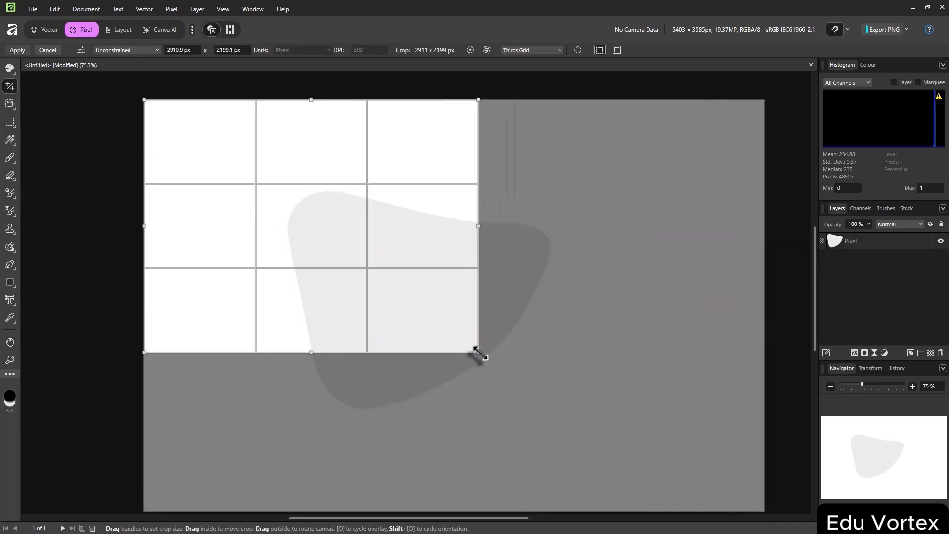
key("Return")
key("h")
Try the Object Selection Tool, and place the image view-brain-underwater.jpg over the canvas
right_click(10, 104)
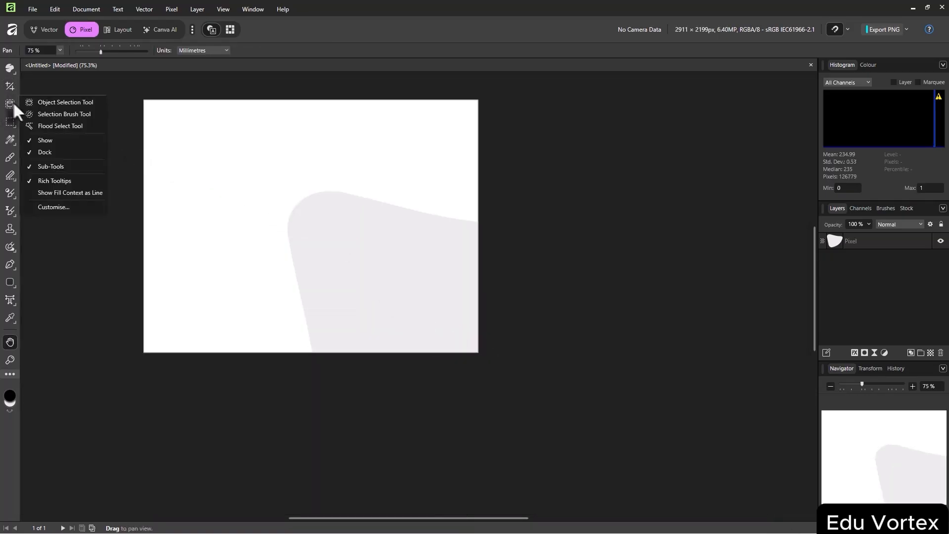
left_click(58, 104)
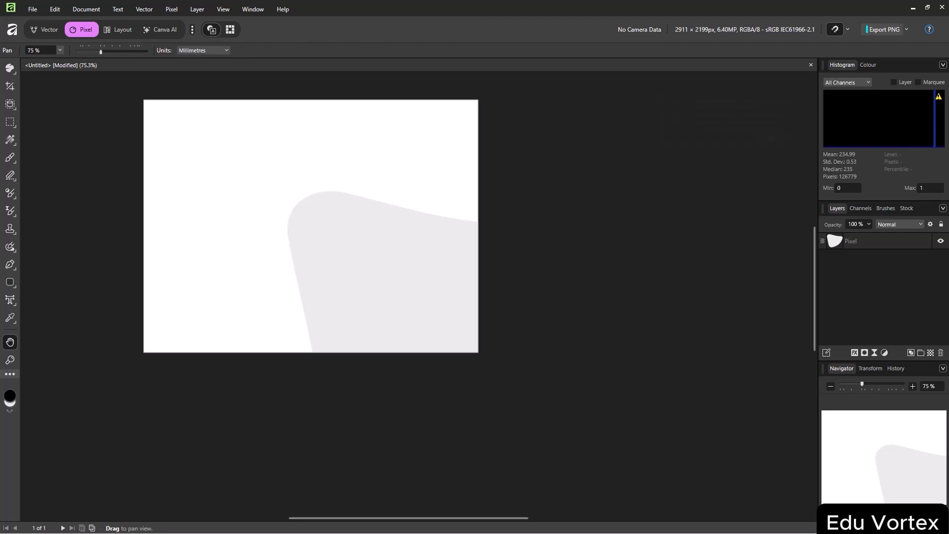
left_click_drag(322, 269, 467, 309)
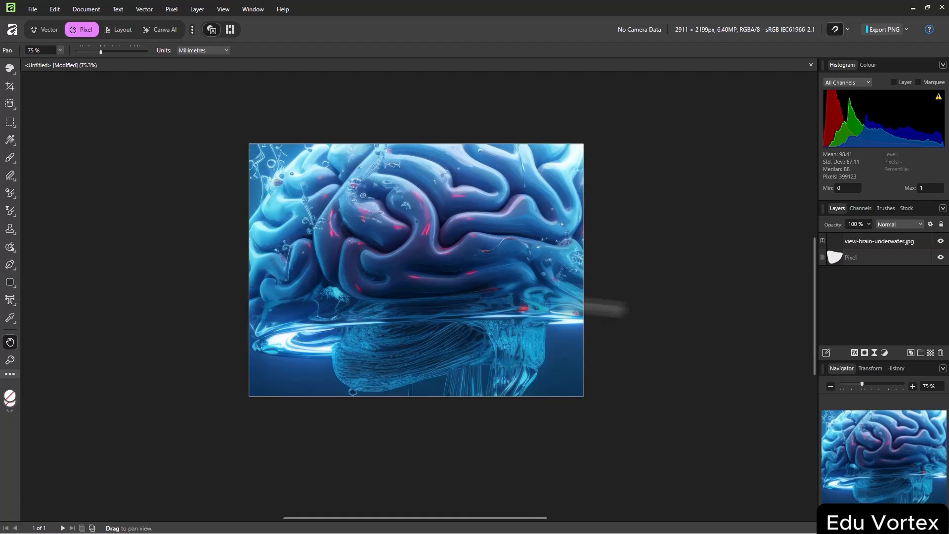
scroll(624, 279, "down", 5)
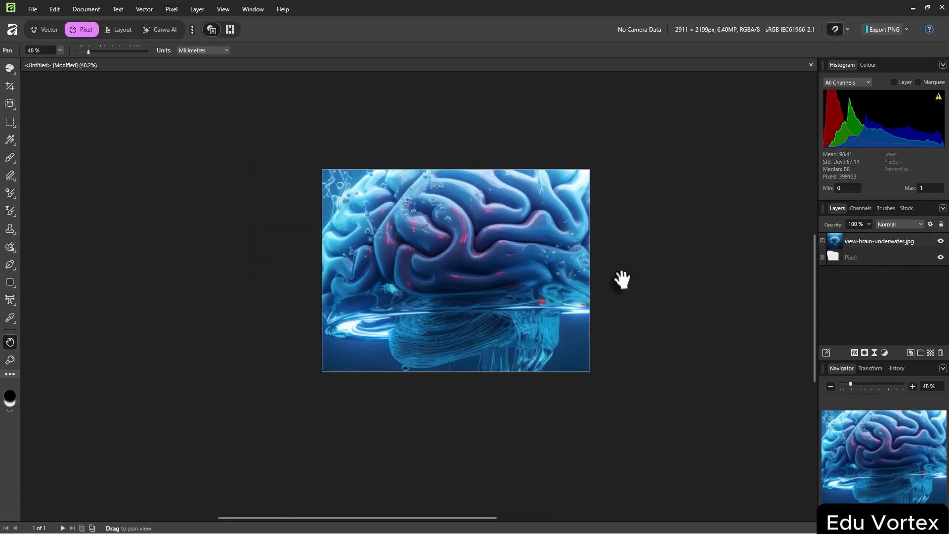
left_click(868, 240)
scroll(692, 293, "down", 1)
left_click_drag(692, 294, 565, 287)
scroll(564, 284, "up", 4)
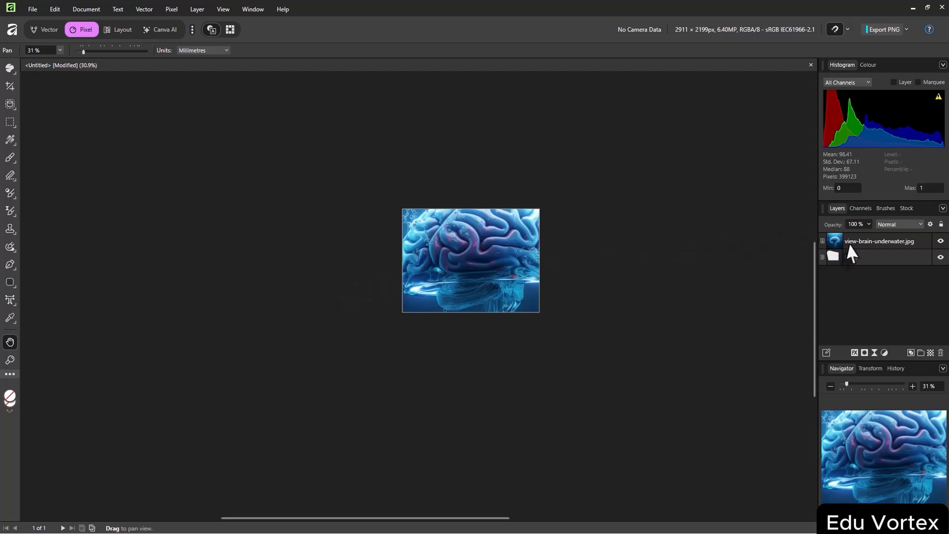
scroll(836, 246, "up", 5)
scroll(536, 327, "down", 4)
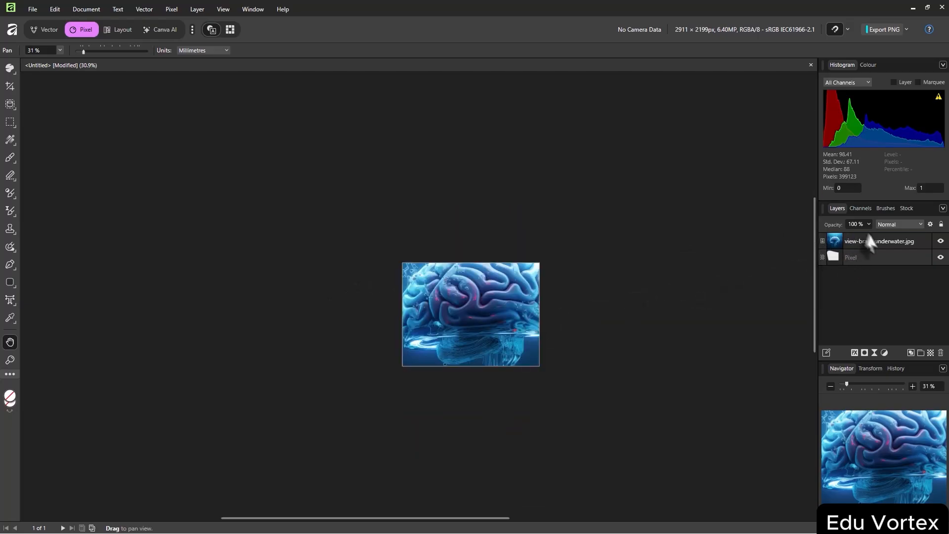
left_click(885, 242)
left_click(829, 298)
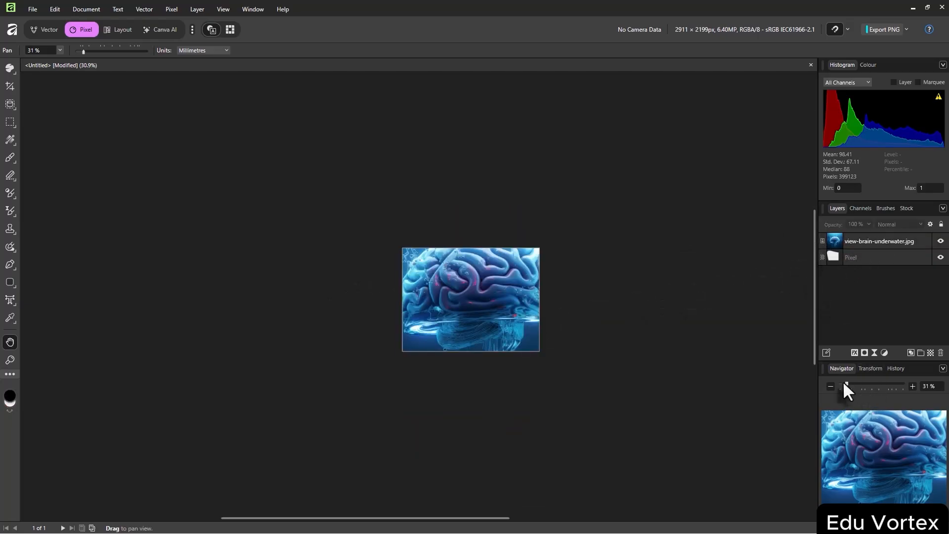
left_click_drag(846, 384, 861, 383)
left_click_drag(515, 321, 437, 321)
Scale the placed brain image down with the Move Tool until the whole brain fits, and align it to the canvas's right edge
left_click(861, 243)
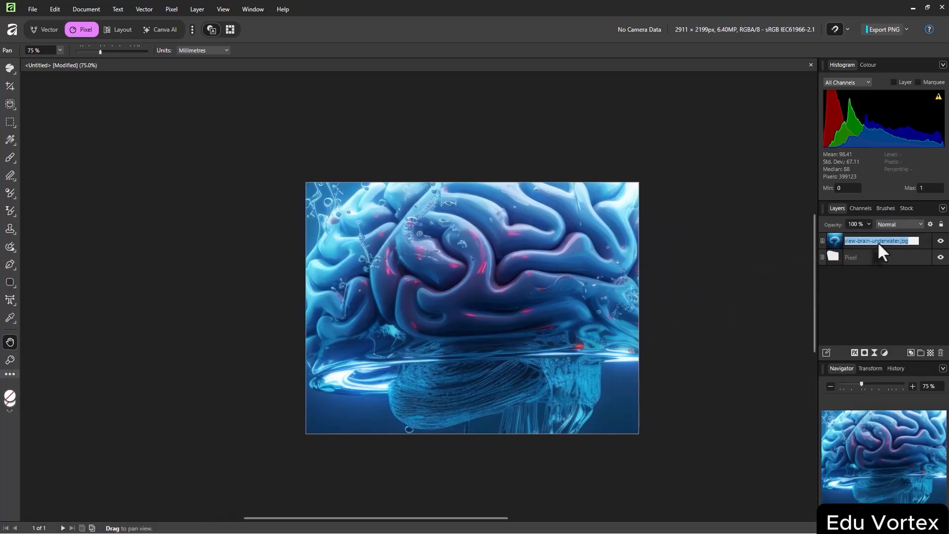
key("ctrl+t")
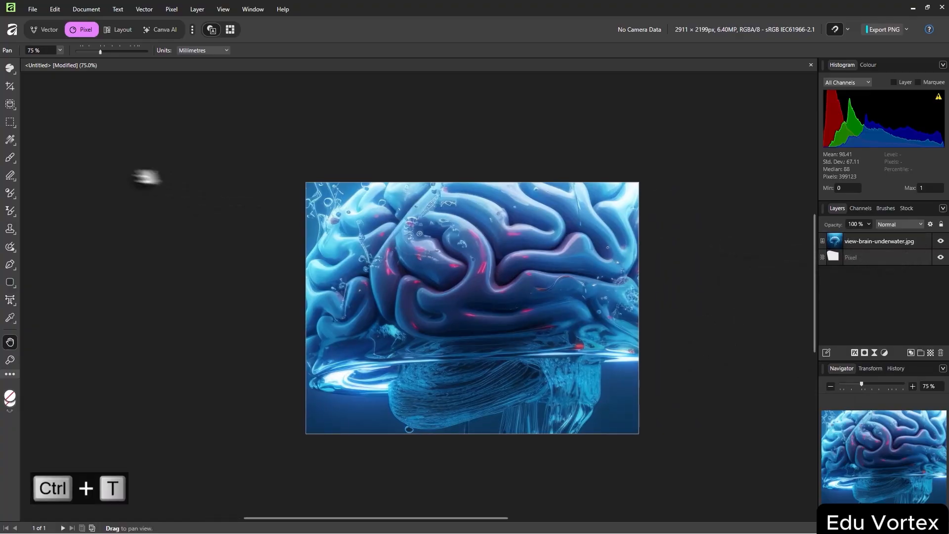
right_click(13, 73)
left_click(44, 68)
left_click_drag(468, 362, 430, 317)
scroll(430, 316, "down", 3)
left_click_drag(633, 294, 519, 300)
scroll(517, 299, "up", 5)
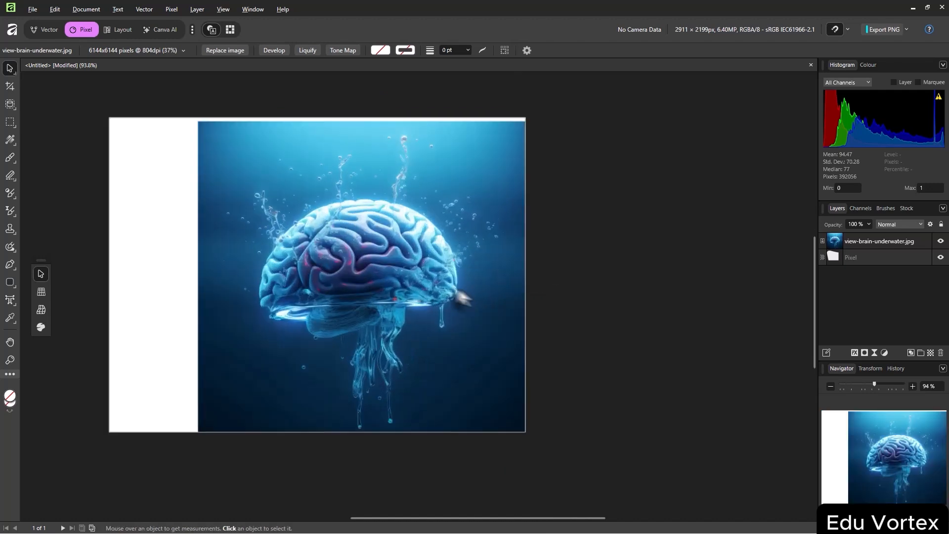
scroll(553, 284, "down", 3)
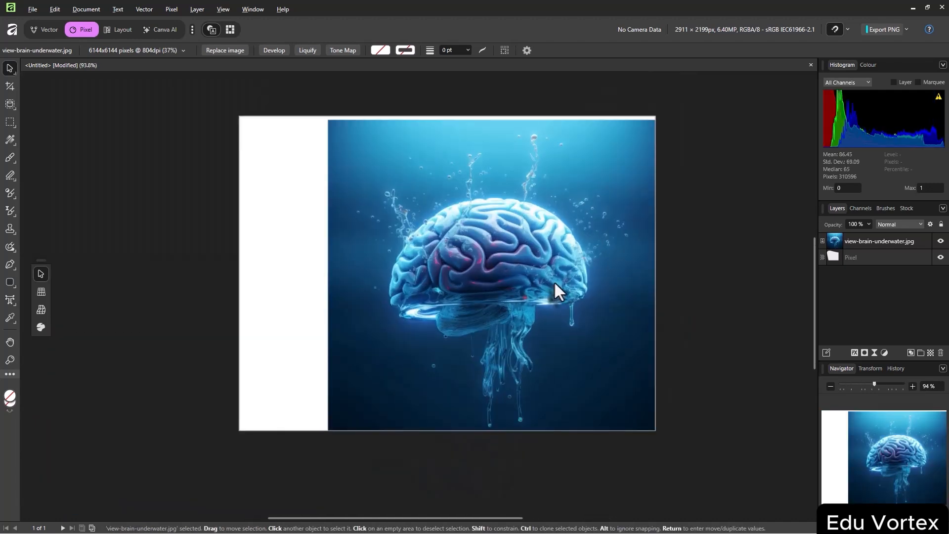
Install the Segmentation machine learning model required by the Object Selection Tool and close the settings
left_click(11, 105)
left_click(130, 182)
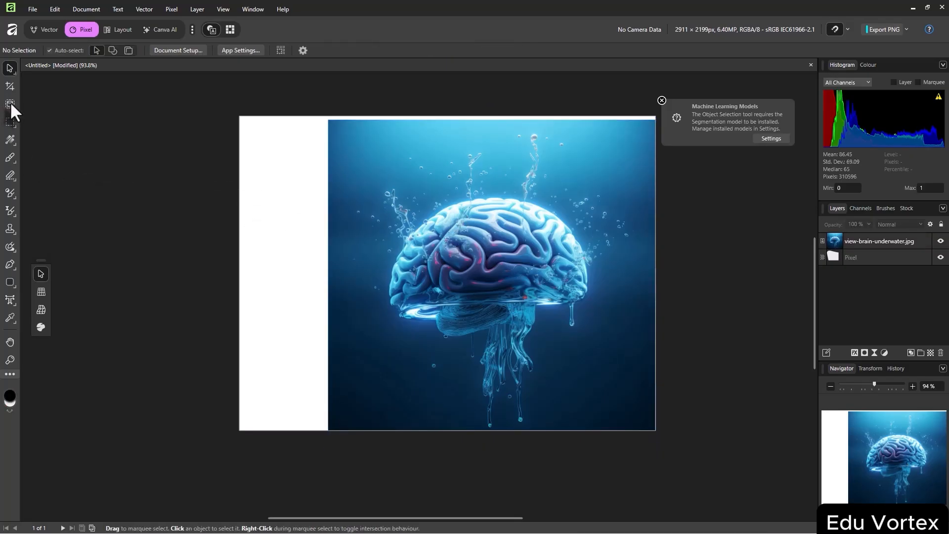
left_click(772, 138)
left_click(643, 238)
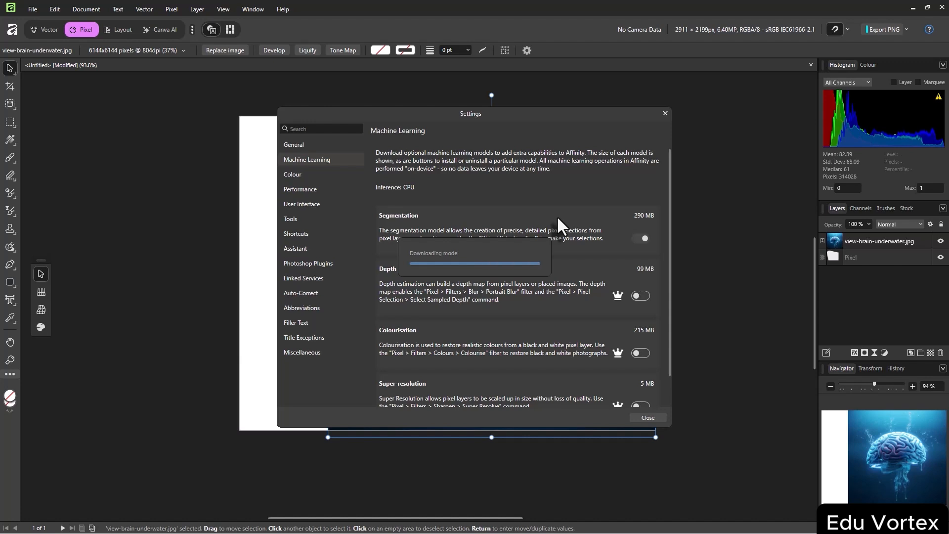
left_click_drag(550, 117, 511, 118)
left_click(626, 115)
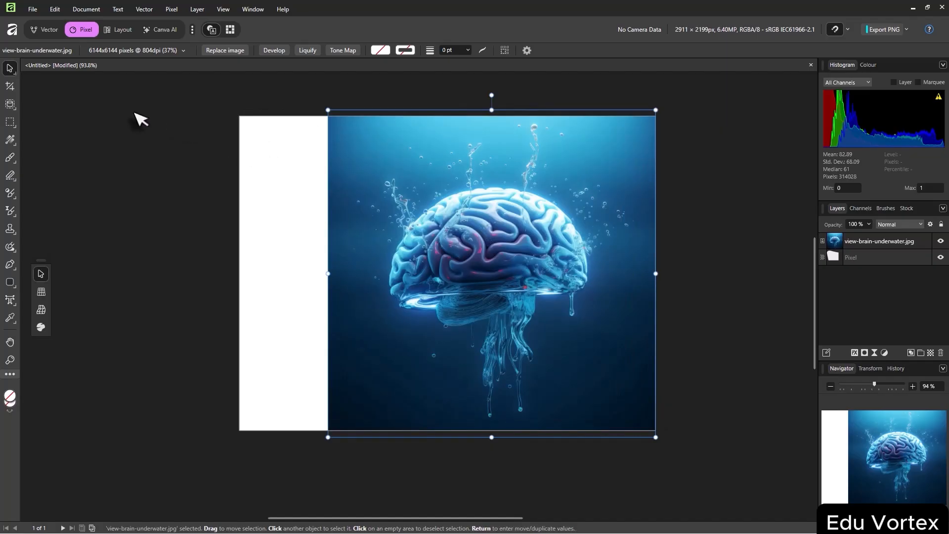
Select the brain with the Object Selection Tool, first its dome alone and finally the whole object including the hanging tendrils
left_click(10, 105)
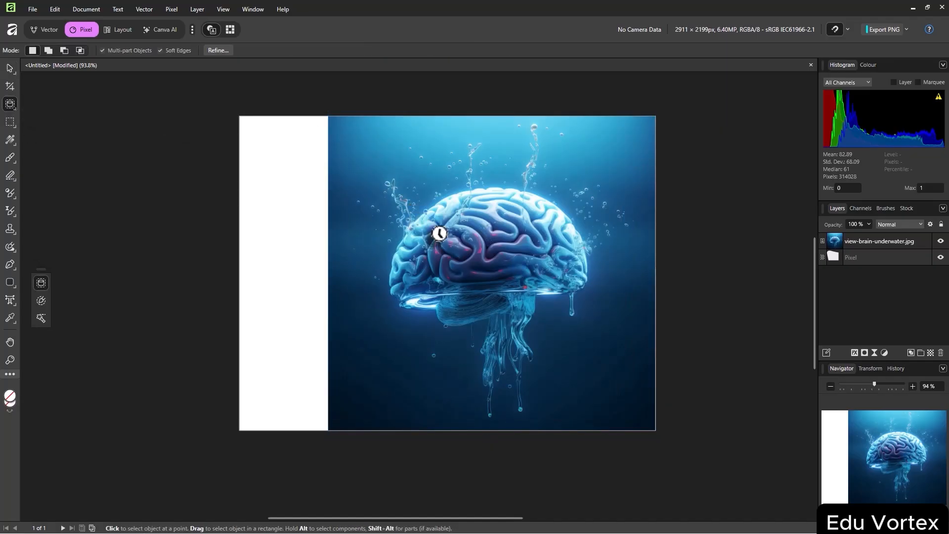
right_click(10, 103)
left_click(316, 201)
left_click_drag(372, 172, 599, 366)
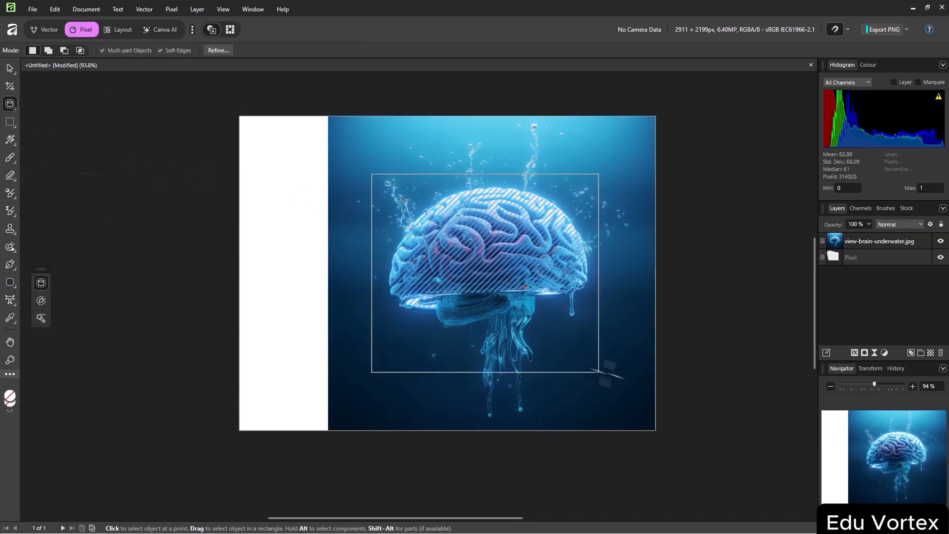
left_click(545, 248)
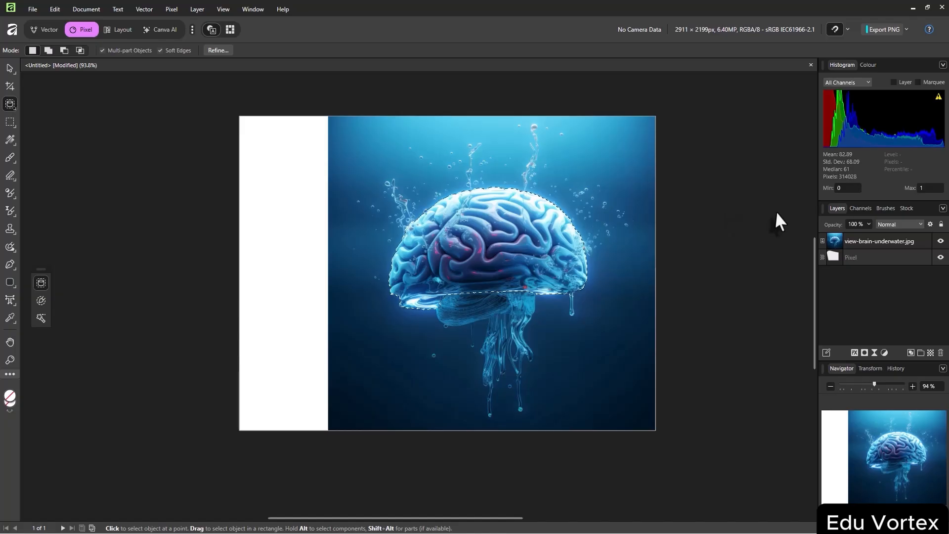
mouse_move(624, 134)
left_mouse_down()
mouse_move(340, 449)
mouse_move(366, 437)
left_mouse_up()
Clear the selection and paint a new one over the brain's upper-left part with the Selection Brush Tool at 64 px width
right_click(11, 104)
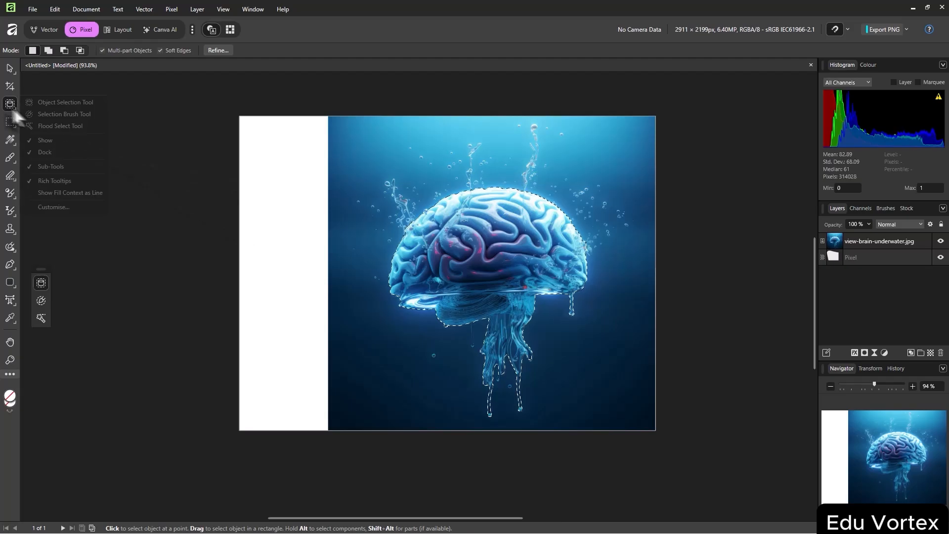
left_click(46, 114)
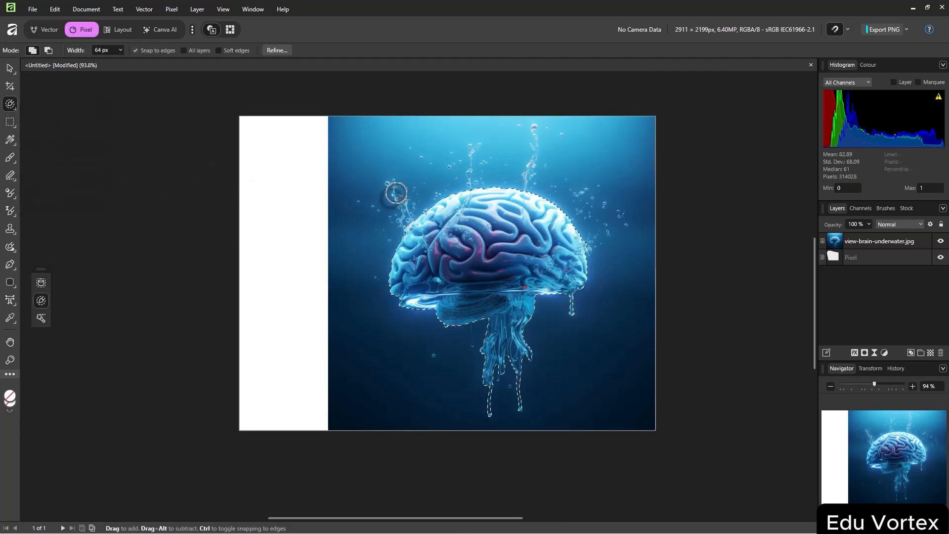
key("ctrl+d")
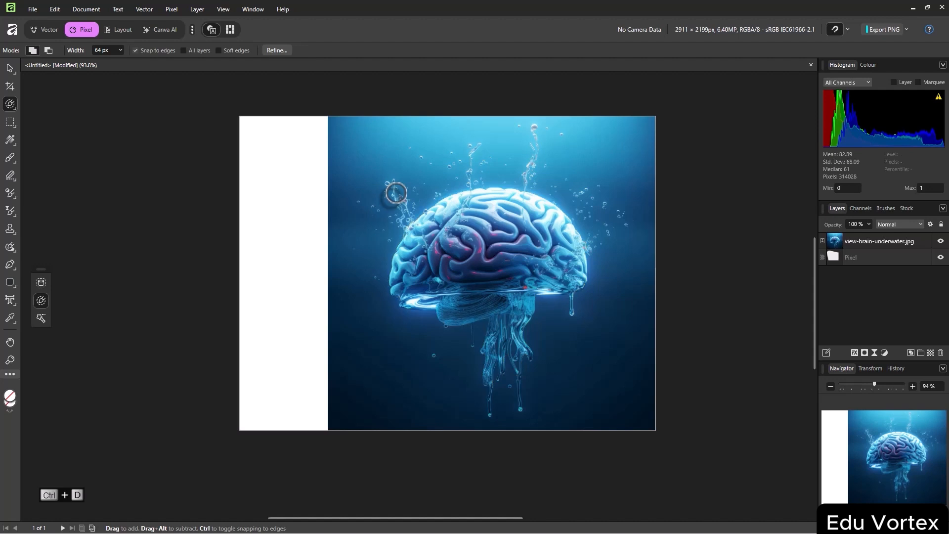
left_click_drag(404, 188, 474, 232)
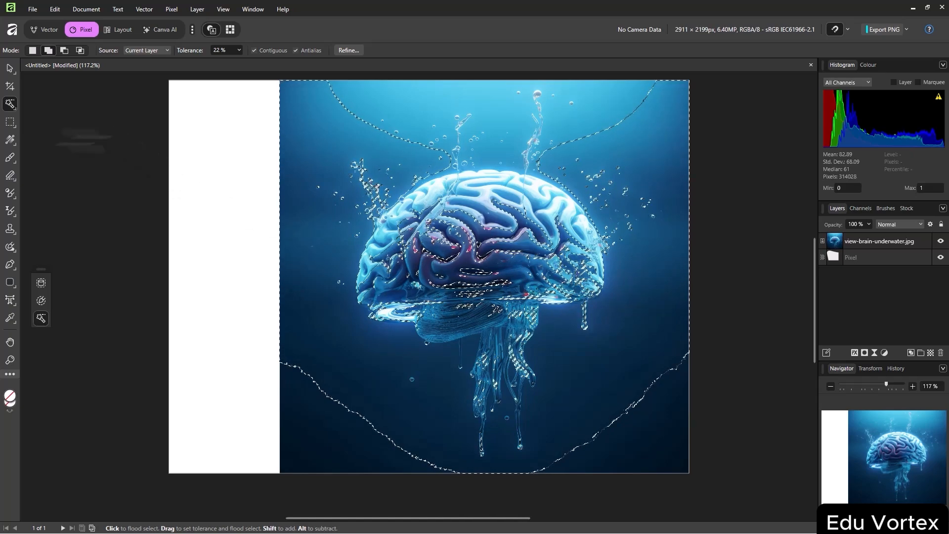
Clear the flood selection and draw a rectangular marquee around the brain and most of its tendrils
right_click(15, 104)
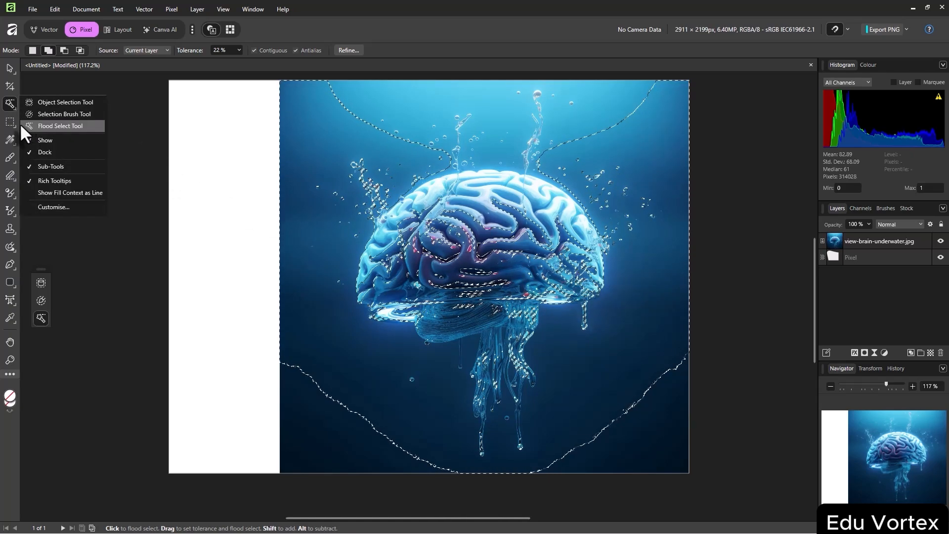
left_click(12, 123)
left_click(11, 122)
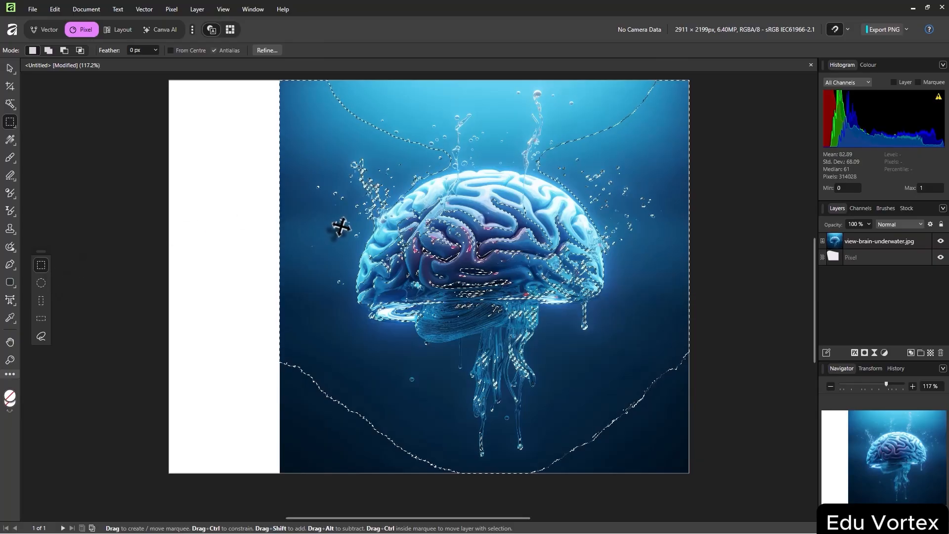
key("ctrl+d")
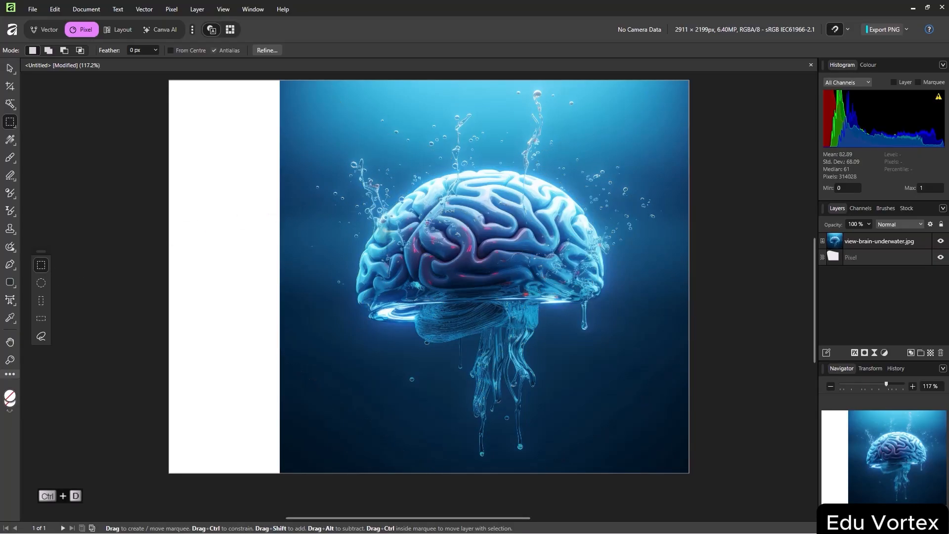
left_click_drag(606, 387, 615, 416)
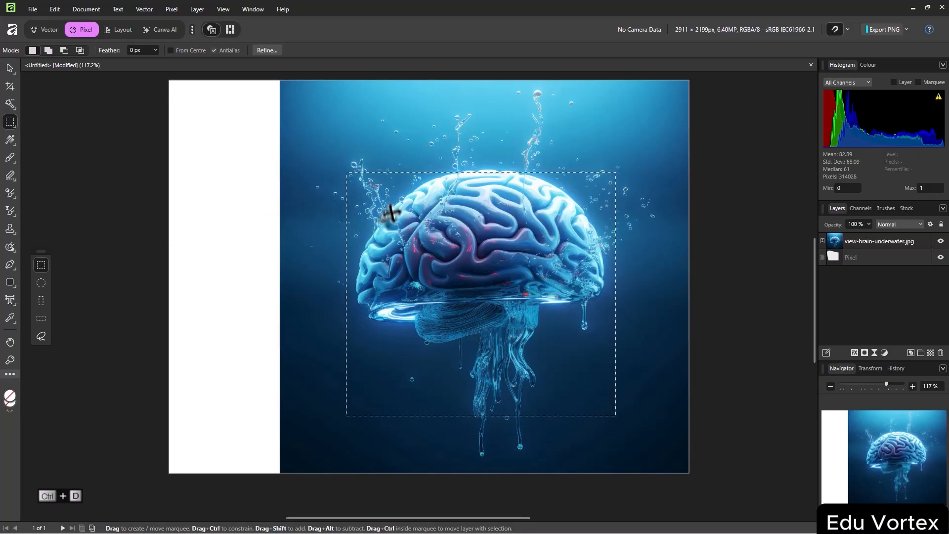
Copy and paste the marqueed brain area as a new layer, shift the marquee to the left, and hide the bottom Pixel layer
key("ctrl+c")
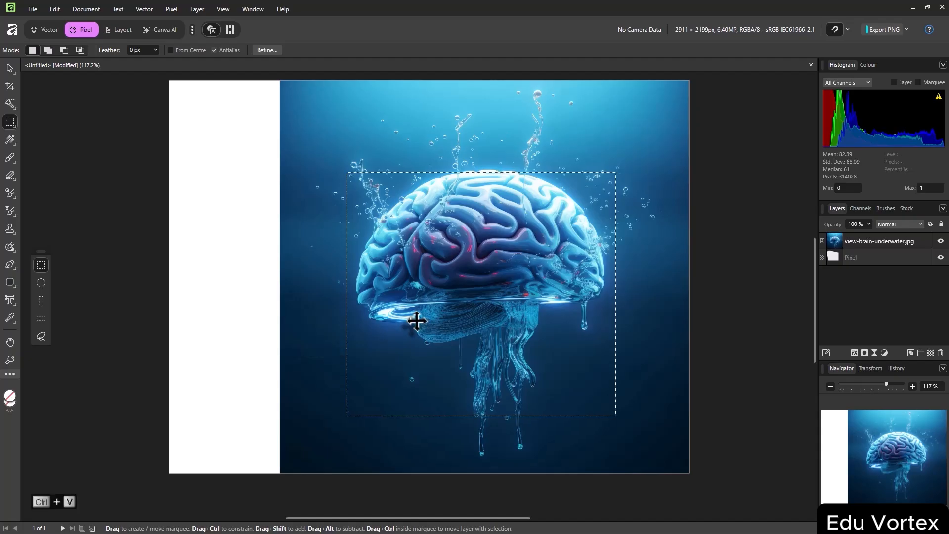
left_click_drag(512, 283, 396, 273)
key("ctrl+v")
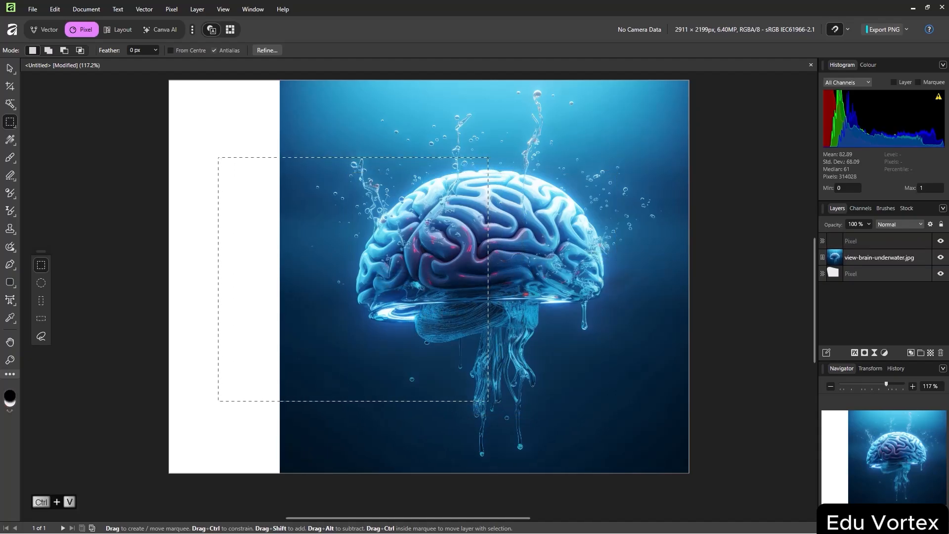
left_click_drag(312, 248, 386, 245)
left_click(941, 274)
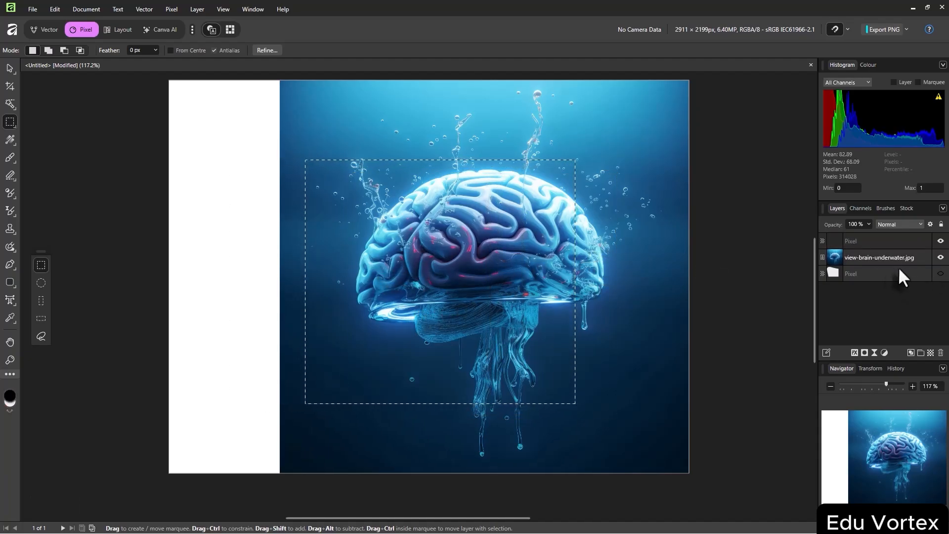
Select the pasted brain layer and move it left with the Move Tool so it overlaps the white area
left_click(852, 238)
double_click(851, 241)
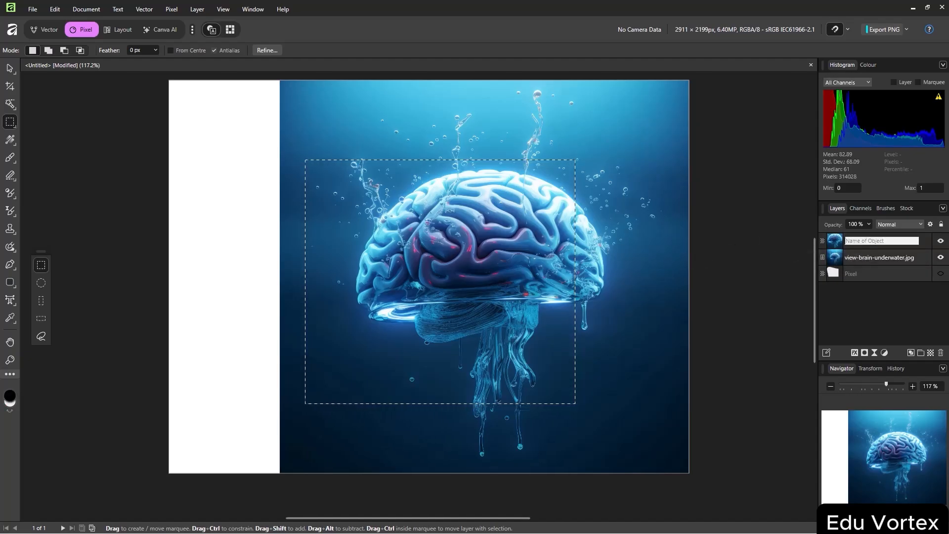
left_click(10, 71)
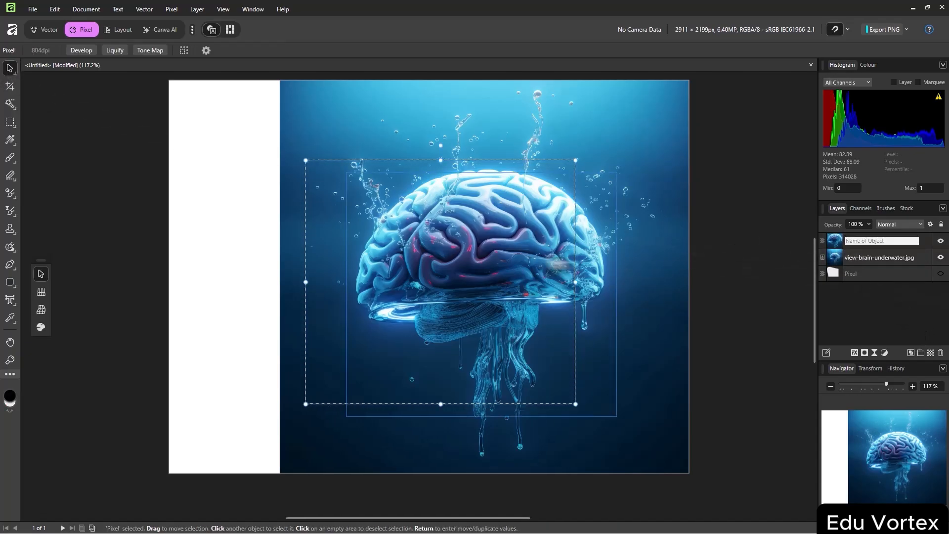
left_click_drag(445, 259, 354, 278)
left_click_drag(228, 258, 231, 228)
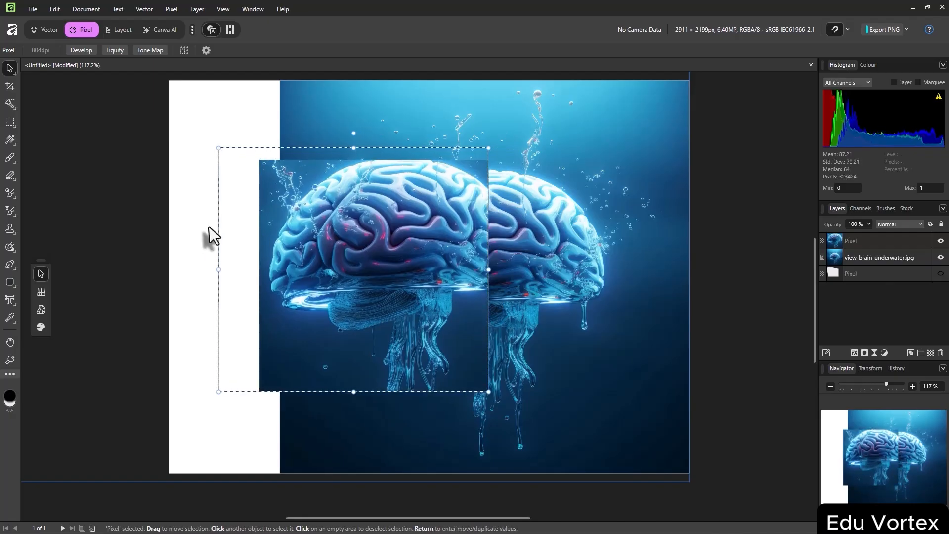
left_click_drag(348, 273, 317, 262)
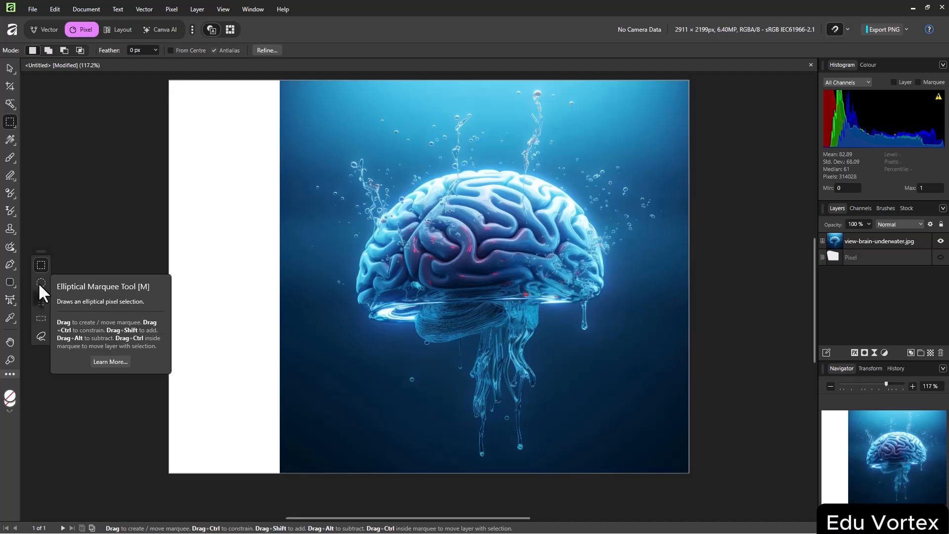
Draw a freehand selection around the brain's dome with the Freehand Selection Tool
left_click(42, 336)
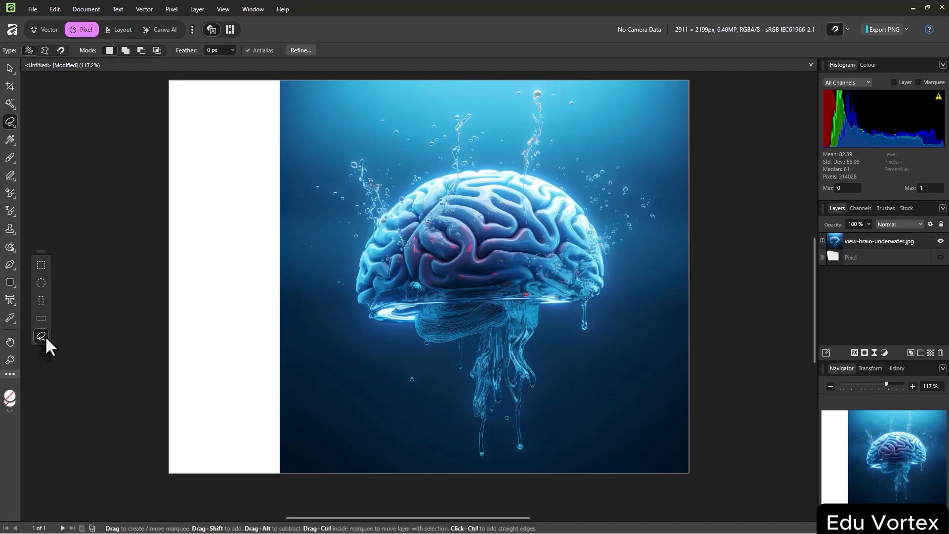
mouse_move(410, 192)
left_mouse_down()
mouse_move(503, 165)
mouse_move(564, 195)
mouse_move(610, 263)
mouse_move(597, 292)
mouse_move(430, 314)
mouse_move(371, 308)
mouse_move(398, 213)
left_mouse_up()
left_click(14, 125)
left_click(11, 133)
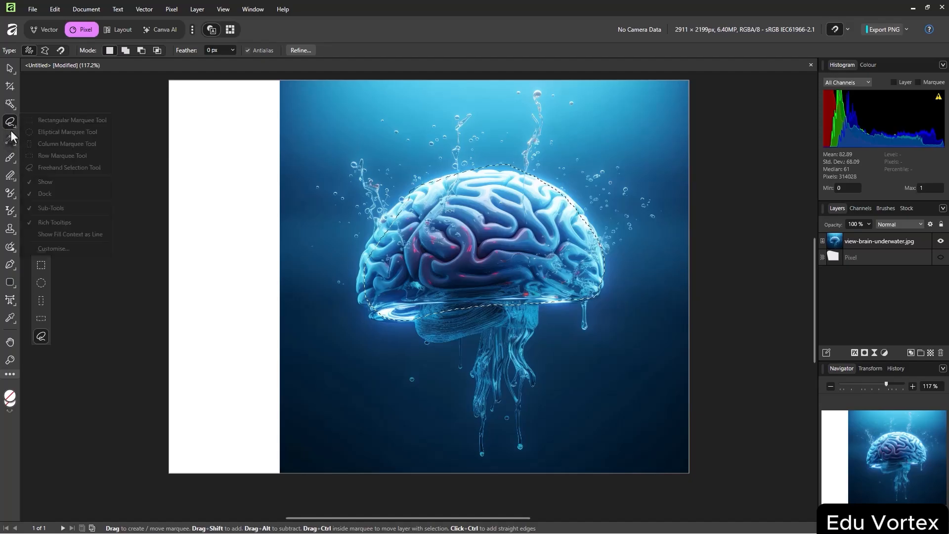
Apply a linear gradient to the brain image with the Fill Tool, running from the white area to the brain's lower-right edge
left_click(10, 141)
left_click(15, 143)
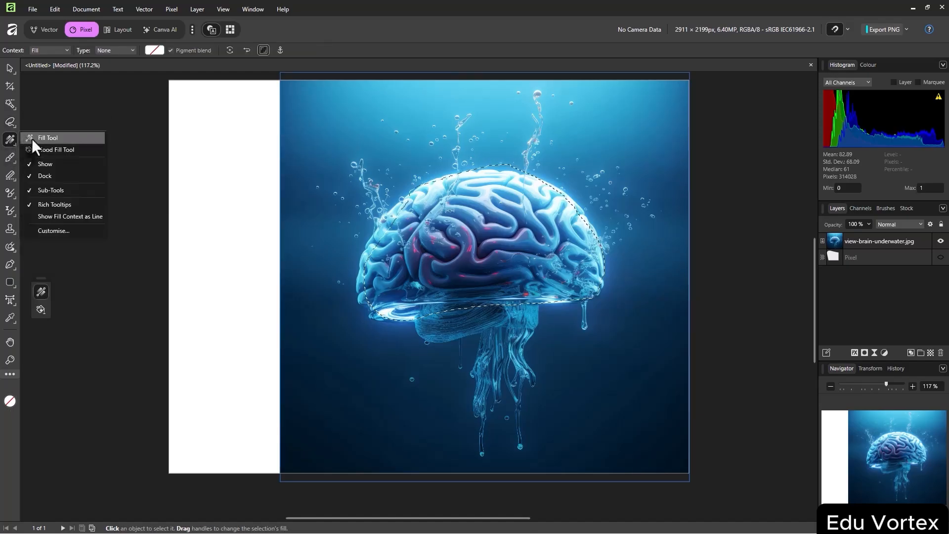
left_click(32, 141)
left_click_drag(266, 211, 618, 299)
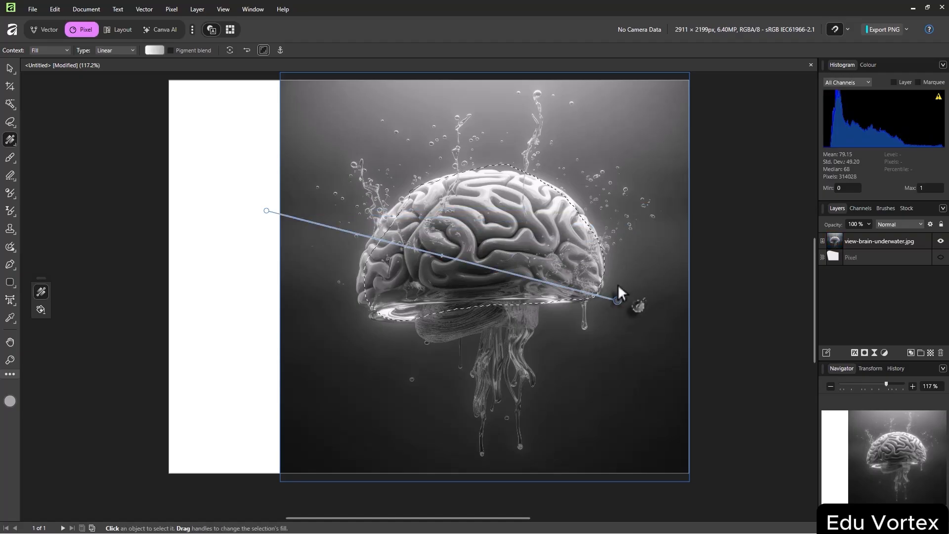
Set the gradient's end stop colour to dark red, 7D0000
left_click(868, 65)
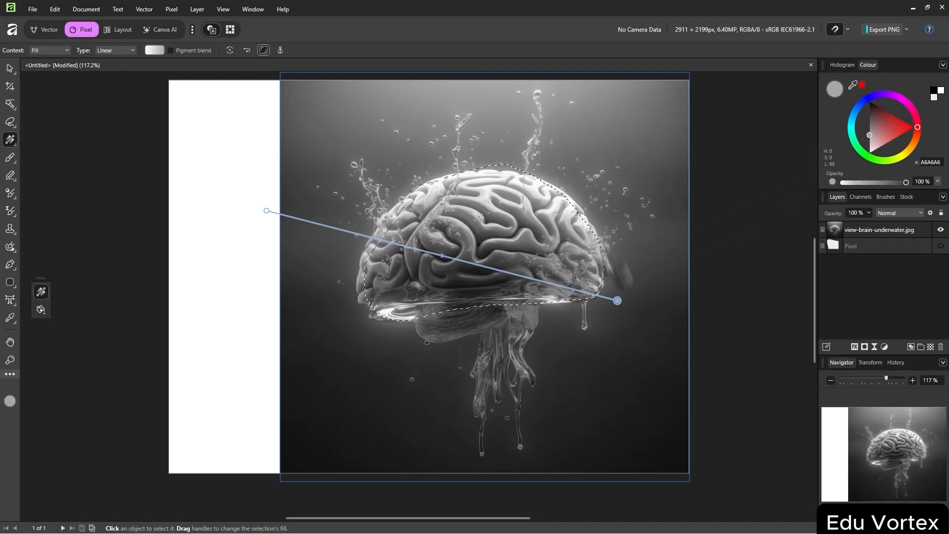
left_click(889, 124)
mouse_move(889, 124)
left_mouse_down()
mouse_move(898, 141)
mouse_move(871, 134)
mouse_move(874, 109)
mouse_move(895, 114)
mouse_move(888, 102)
mouse_move(897, 112)
left_mouse_up()
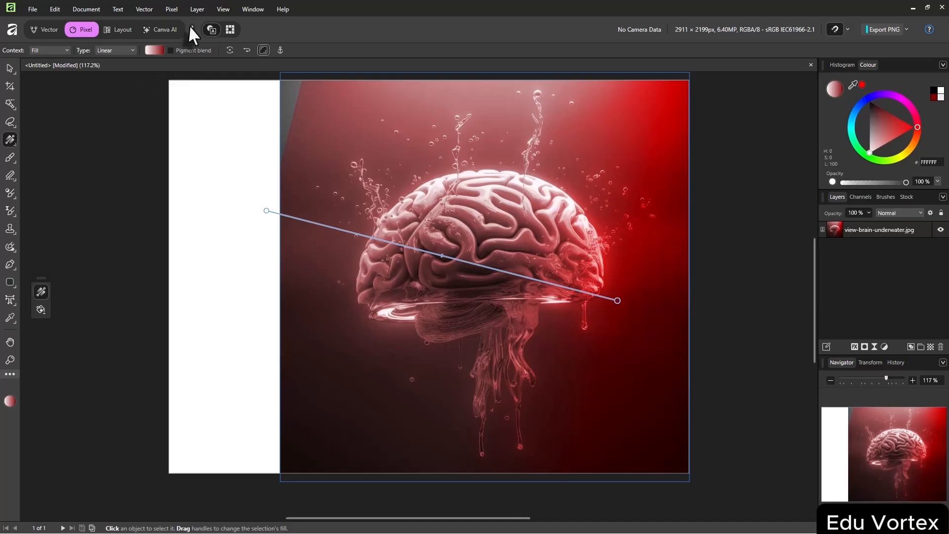
Redraw the linear gradient diagonally from the brain's upper-right part to the dark area at its lower left
left_click(64, 49)
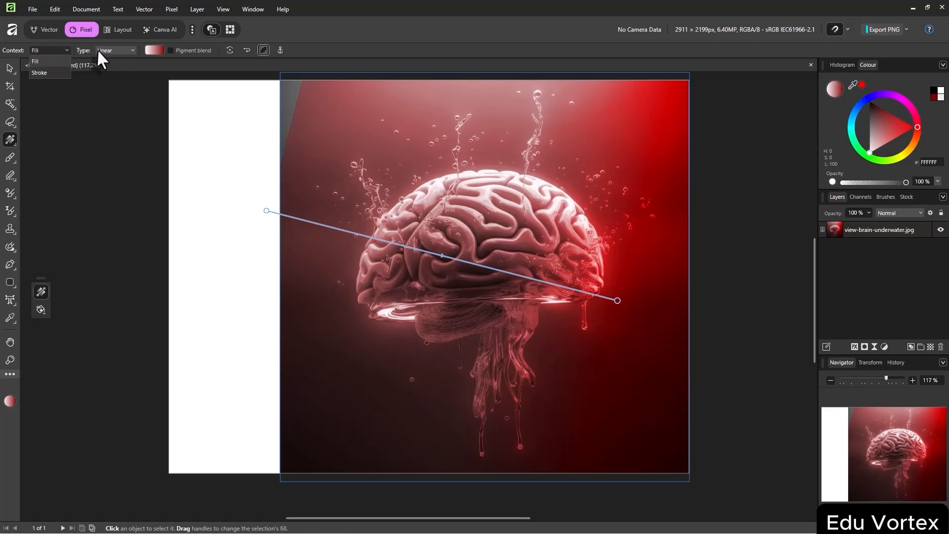
left_click(123, 50)
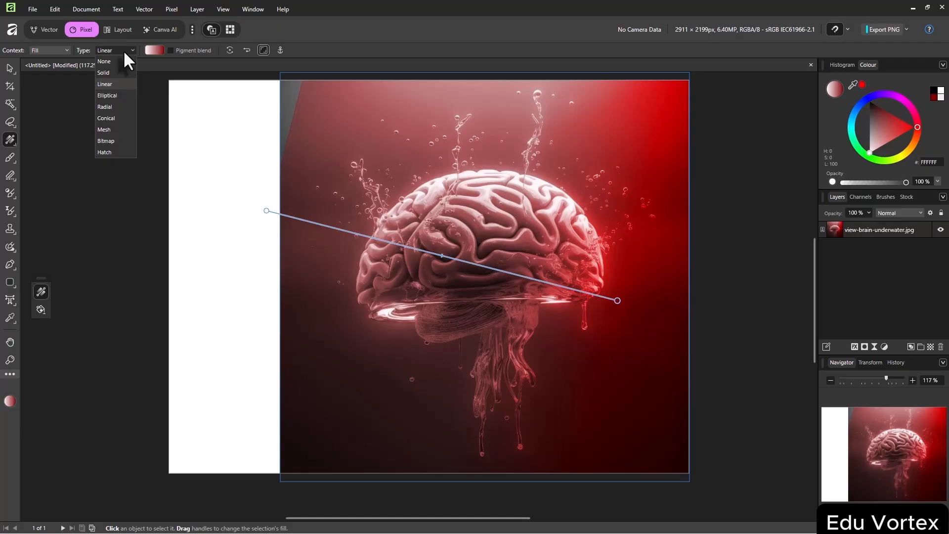
left_click(618, 299)
left_click_drag(619, 295, 663, 148)
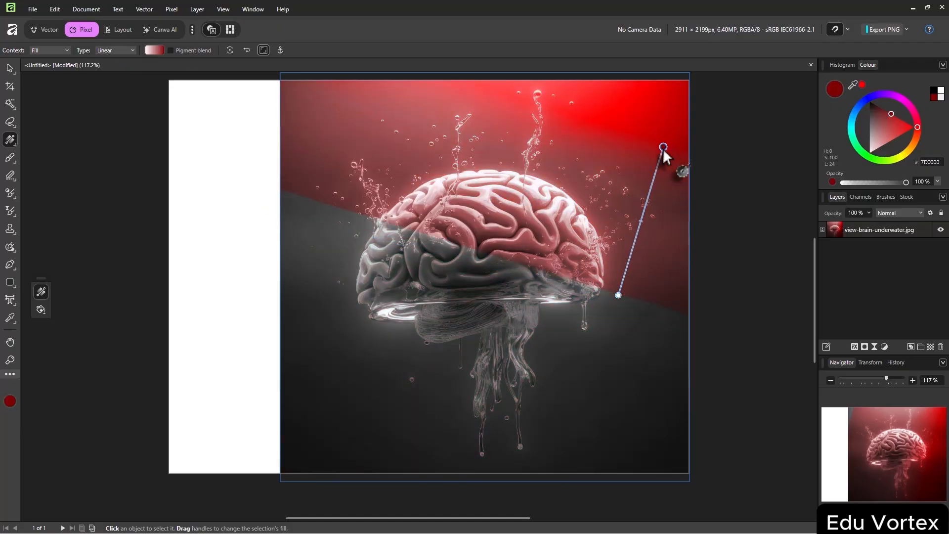
left_click_drag(558, 203, 374, 409)
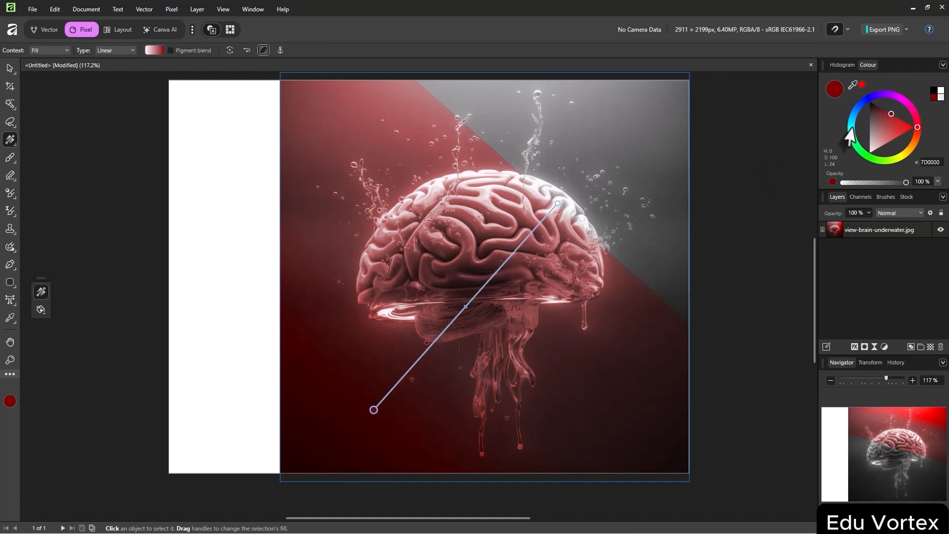
Change the gradient's end stop to bright green and its start stop at the brain's upper right to muted pink, 7C6060
left_click_drag(881, 141, 872, 158)
left_click(871, 159)
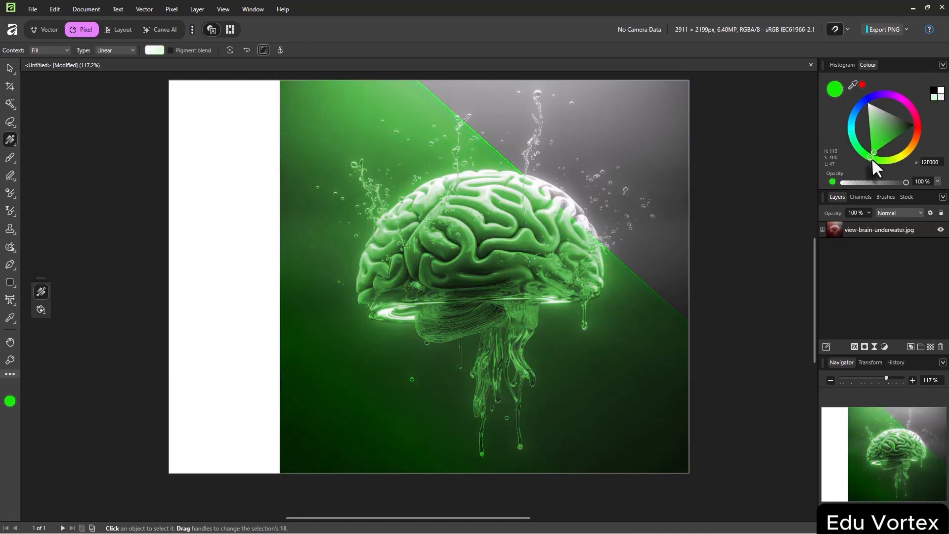
left_click_drag(557, 206, 562, 196)
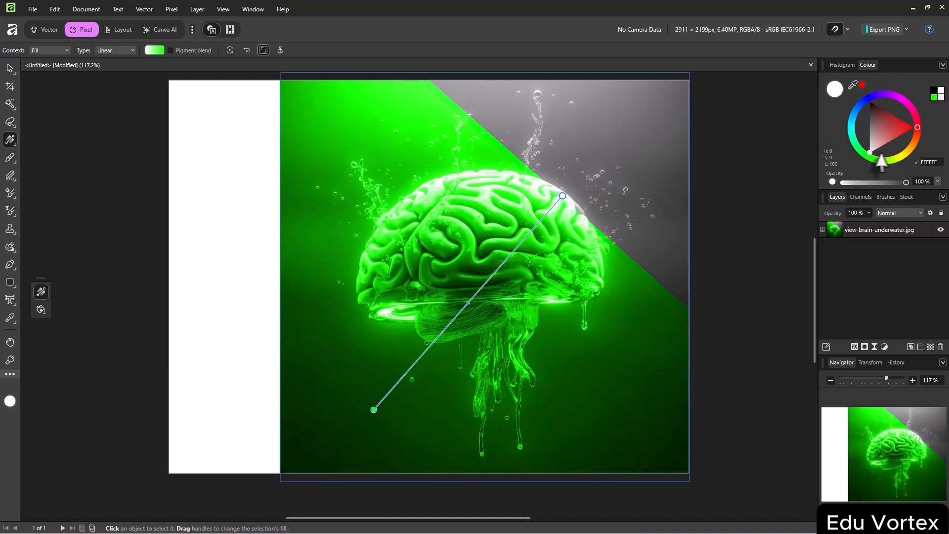
left_click_drag(898, 114, 874, 123)
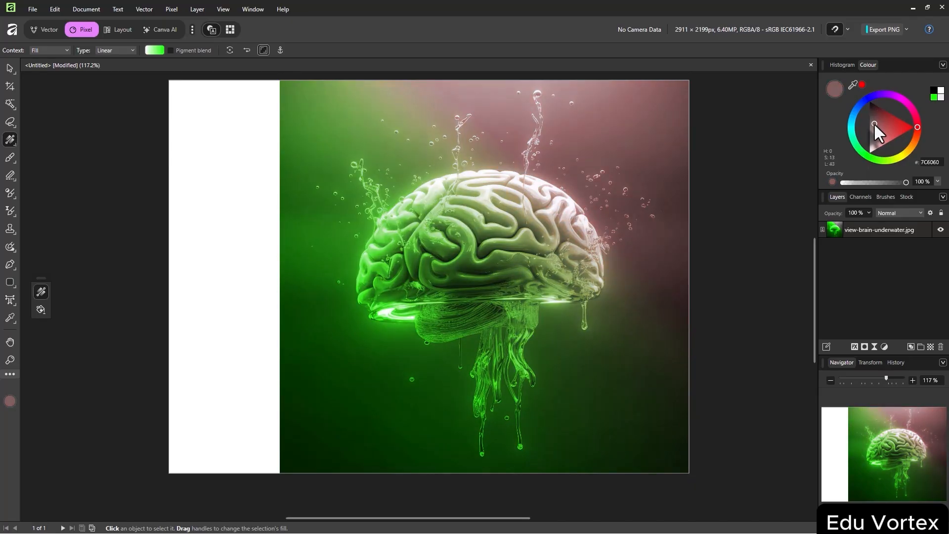
Recolour the brain image red, FF0000, with the Flood Fill Tool at 100% tolerance
right_click(11, 140)
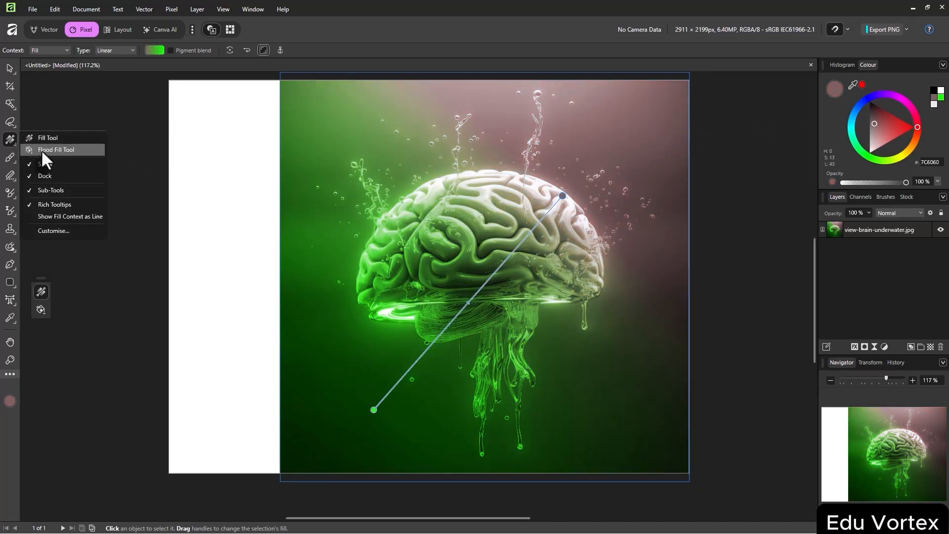
left_click(43, 150)
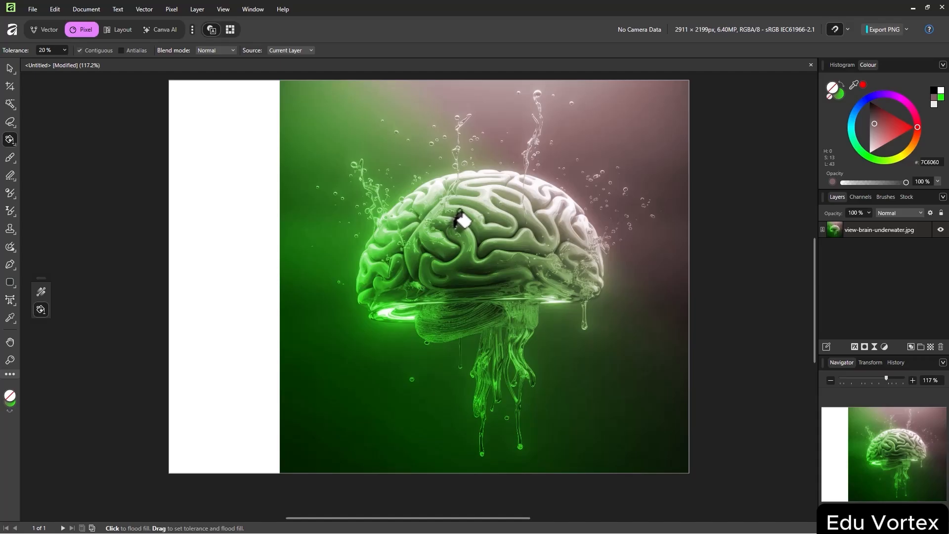
left_click_drag(606, 165, 589, 209)
left_click(912, 127)
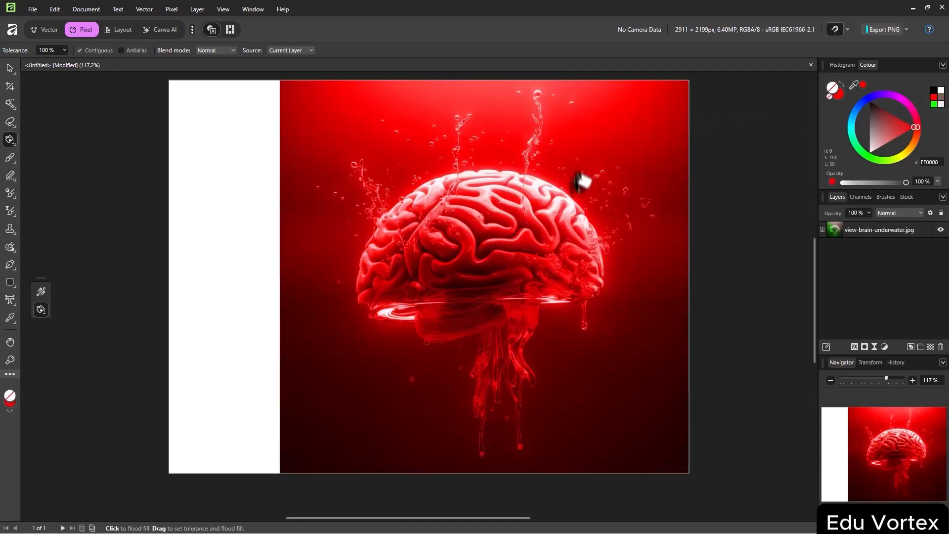
left_click_drag(877, 114, 926, 96)
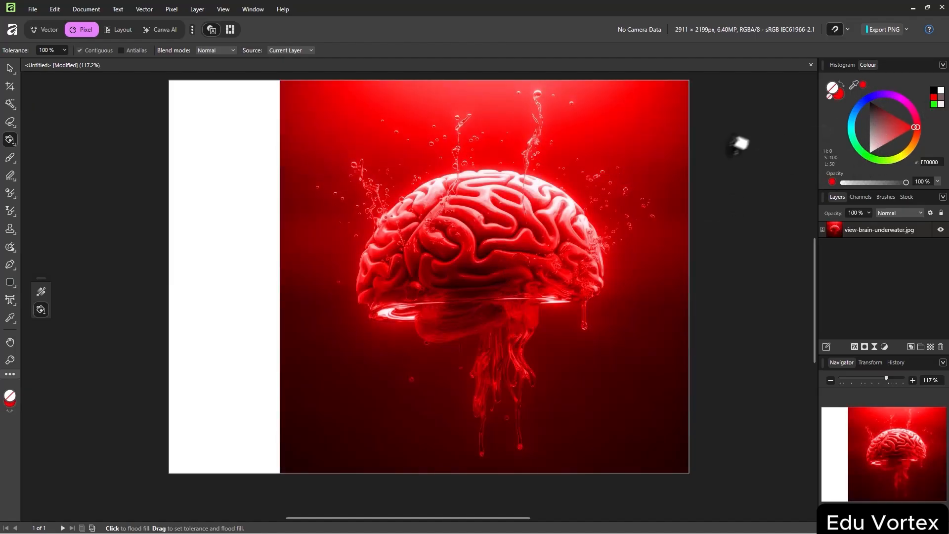
Paint looping black strokes over the white area and the brain with the Paint Brush Tool at 64 px width
right_click(9, 159)
left_click(25, 157)
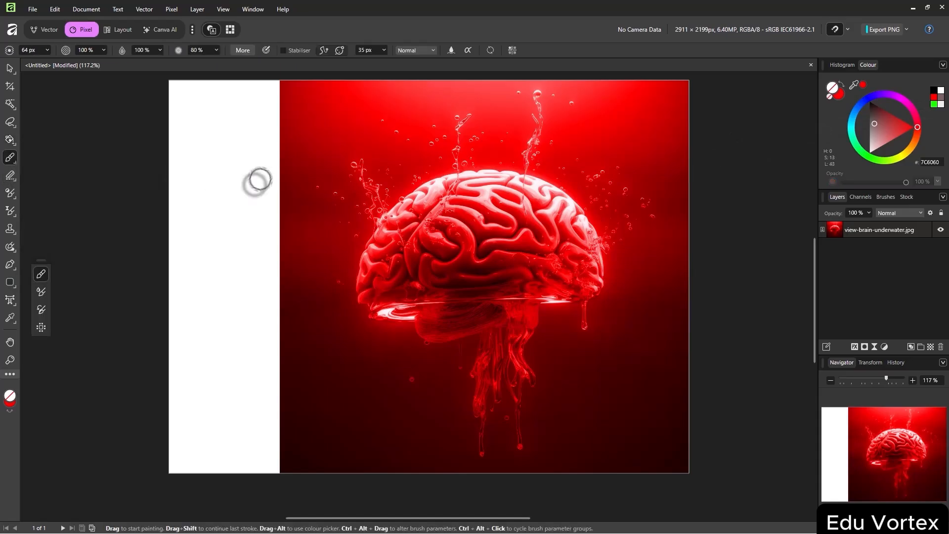
key("d")
mouse_move(239, 171)
left_mouse_down()
mouse_move(232, 262)
mouse_move(555, 304)
mouse_move(502, 297)
left_mouse_up()
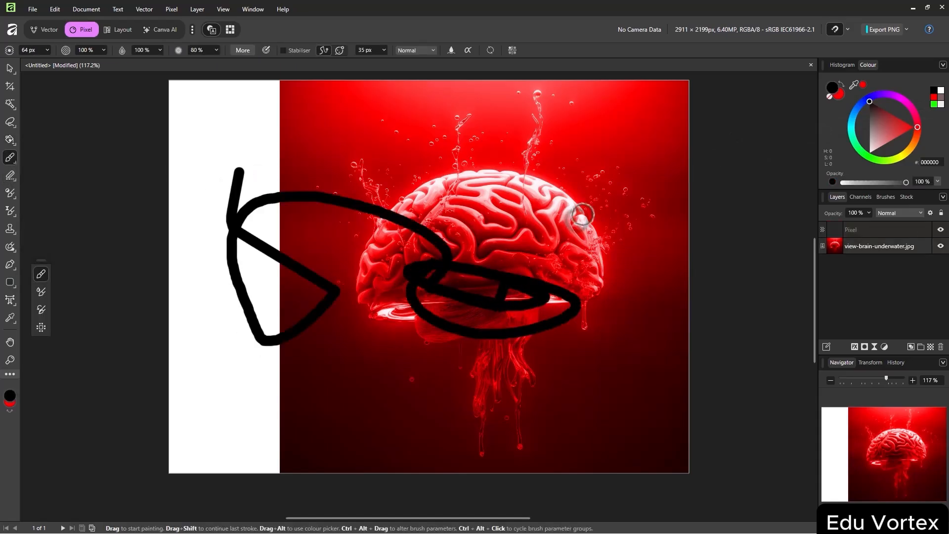
mouse_move(582, 215)
left_mouse_down()
mouse_move(470, 215)
mouse_move(608, 189)
mouse_move(430, 157)
mouse_move(518, 140)
mouse_move(405, 161)
mouse_move(390, 198)
left_mouse_up()
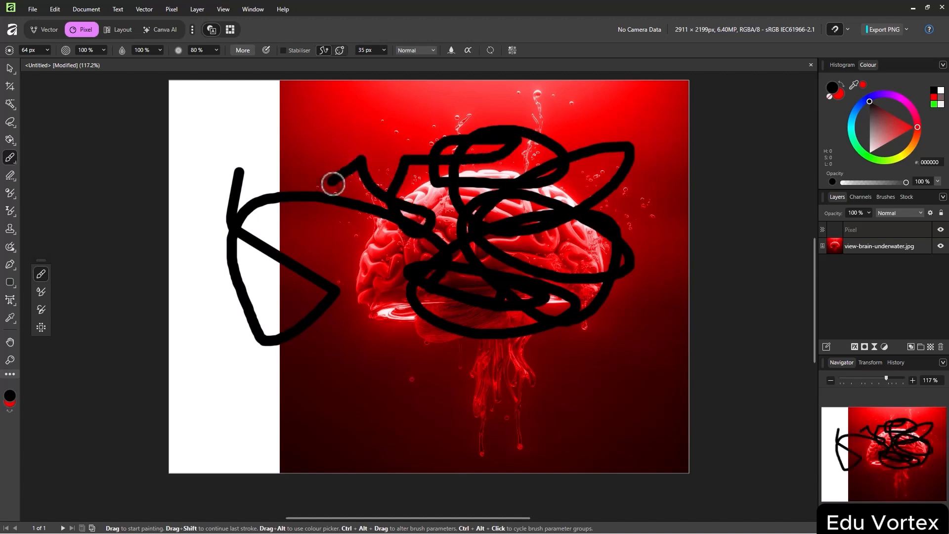
mouse_move(332, 184)
left_mouse_down()
mouse_move(411, 198)
mouse_move(363, 390)
left_mouse_up()
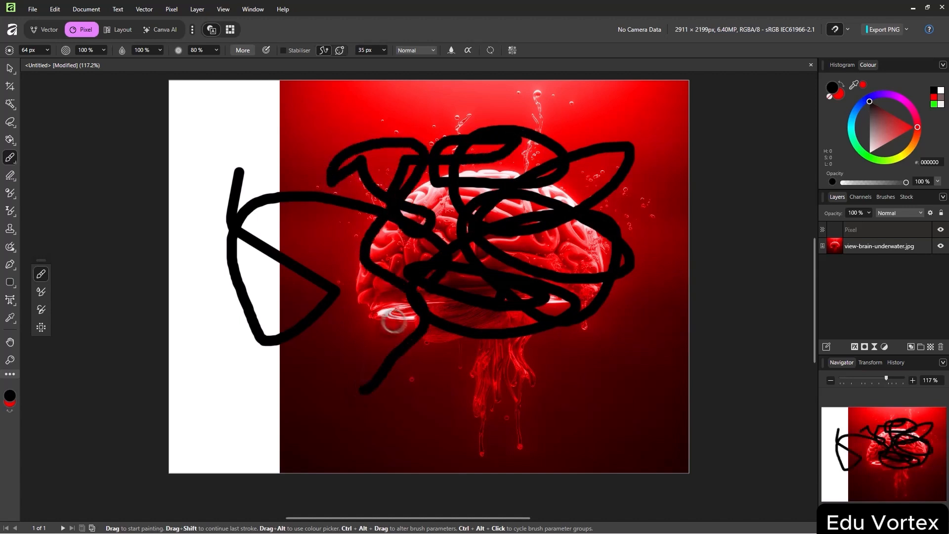
left_click(46, 50)
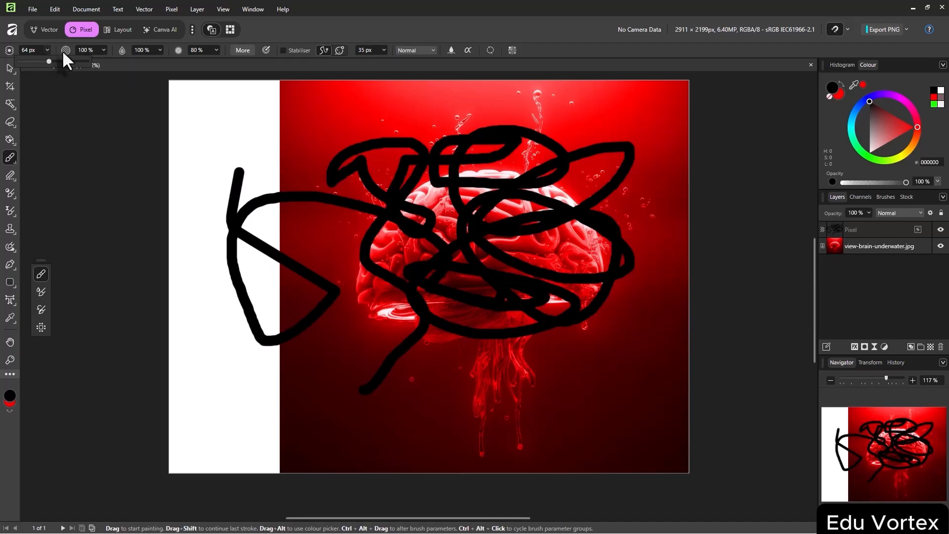
mouse_move(329, 117)
left_mouse_down()
mouse_move(414, 286)
mouse_move(493, 370)
mouse_move(489, 391)
left_mouse_up()
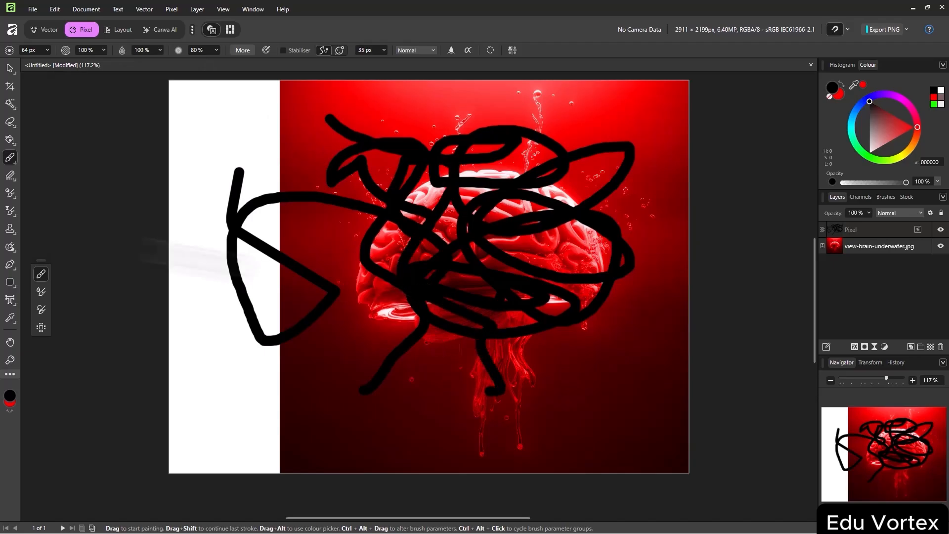
Switch to the Paint Mixer Brush and undo the black strokes and colour fills on the brain image
right_click(18, 162)
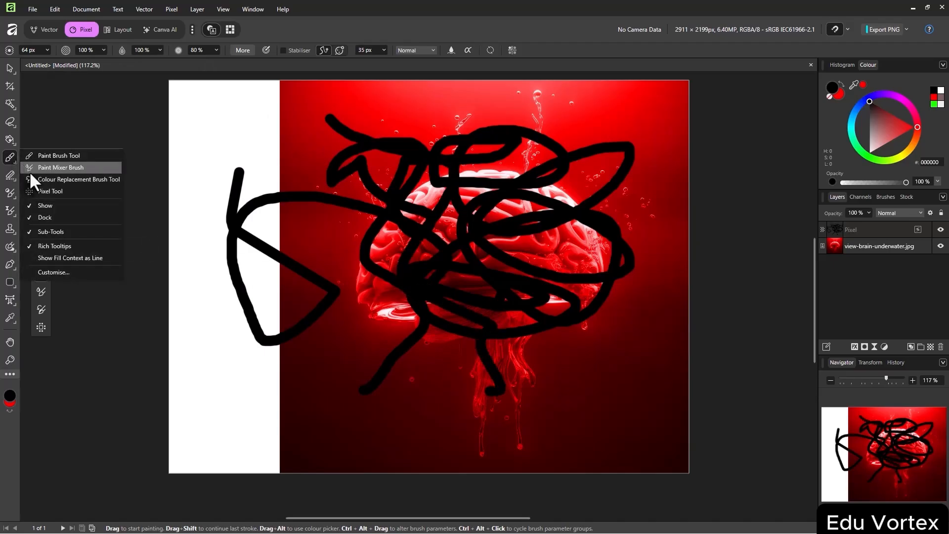
left_click(29, 170)
key("ctrl+z")
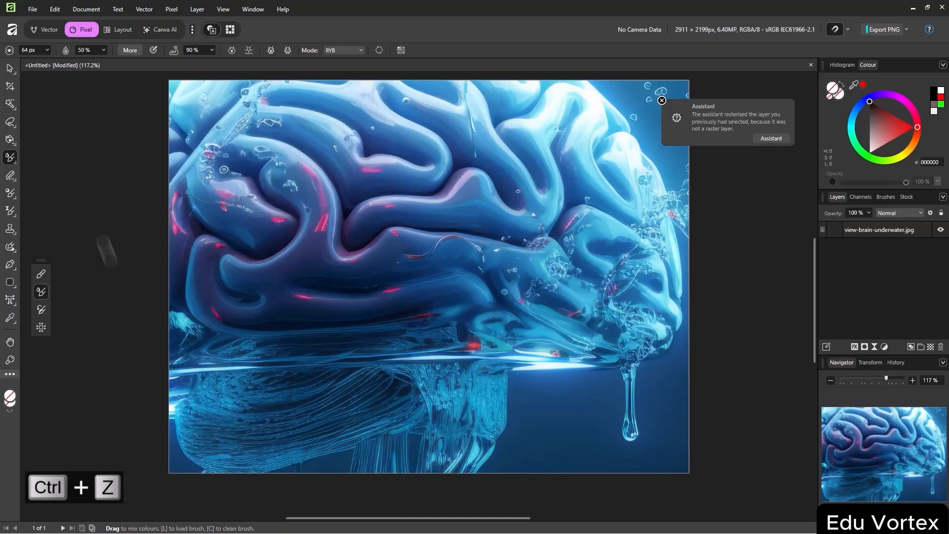
Smear the brain's colours together across the canvas with the Paint Mixer Brush at 1385 px width
right_click(14, 155)
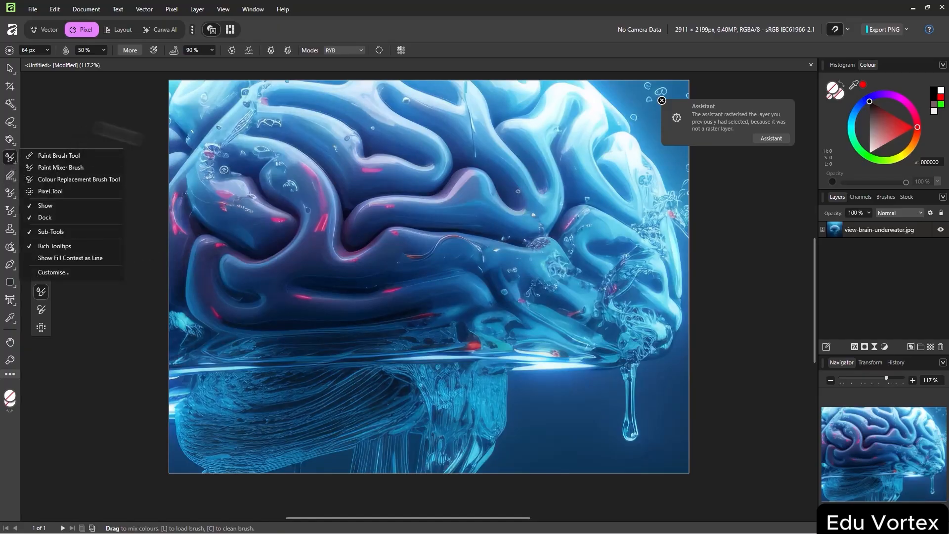
left_click(58, 155)
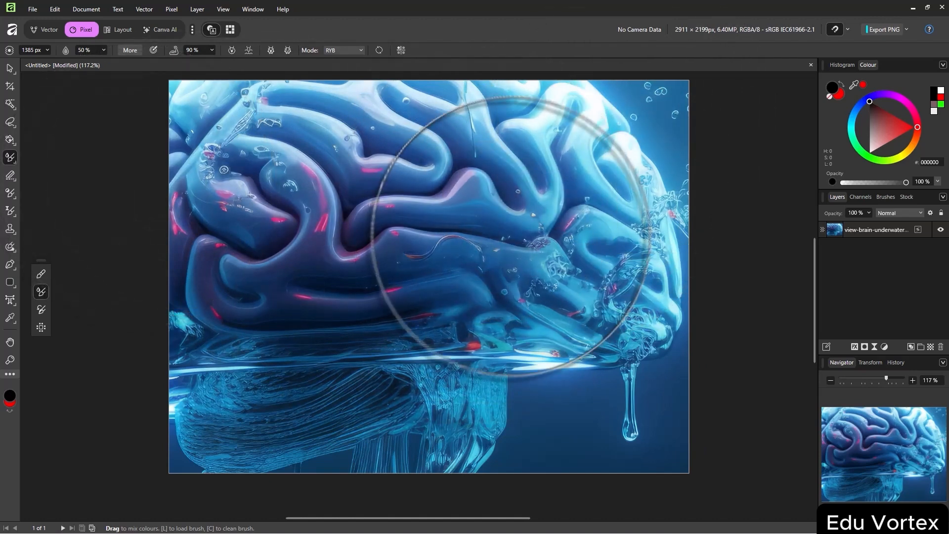
mouse_move(497, 277)
left_mouse_down()
mouse_move(435, 297)
mouse_move(265, 318)
mouse_move(228, 276)
mouse_move(510, 244)
mouse_move(493, 239)
mouse_move(445, 287)
mouse_move(403, 263)
mouse_move(505, 215)
left_mouse_up()
left_click(898, 213)
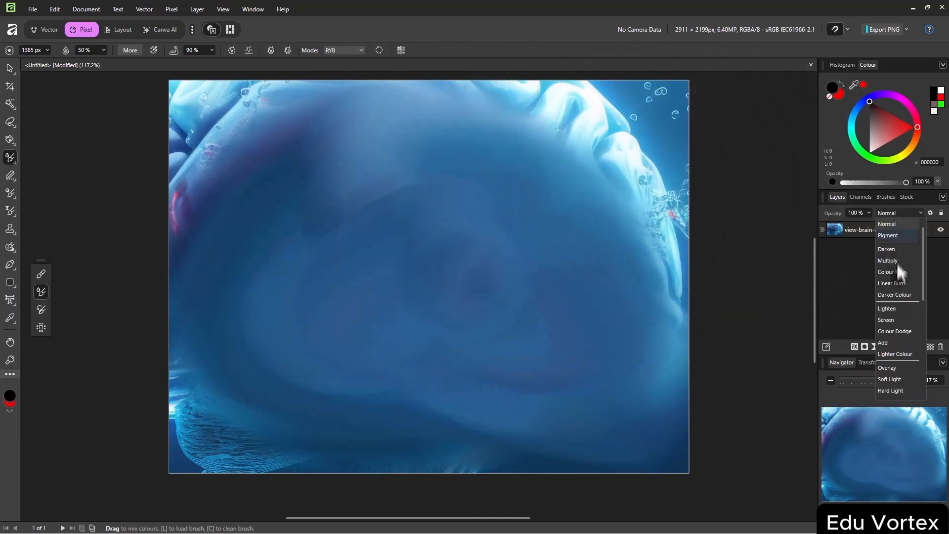
scroll(897, 266, "up", 5)
left_click(900, 191)
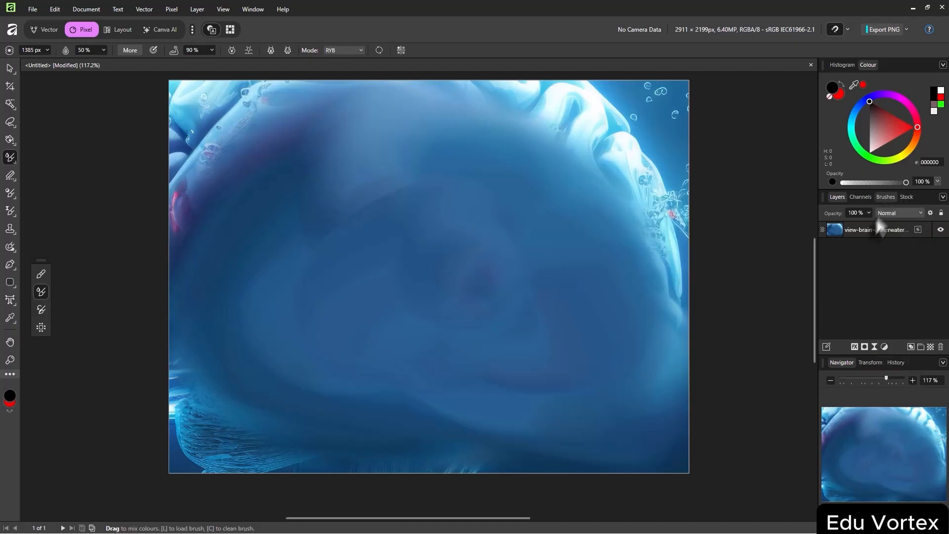
Choose the Matte Acrylic 02 brush from the Acrylics category for the Paint Mixer Brush
left_click(884, 197)
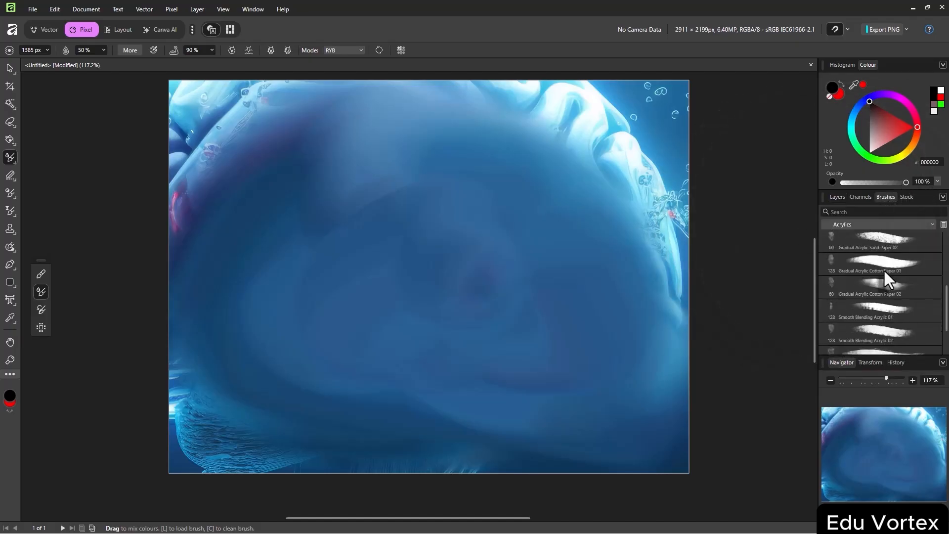
left_click(883, 269)
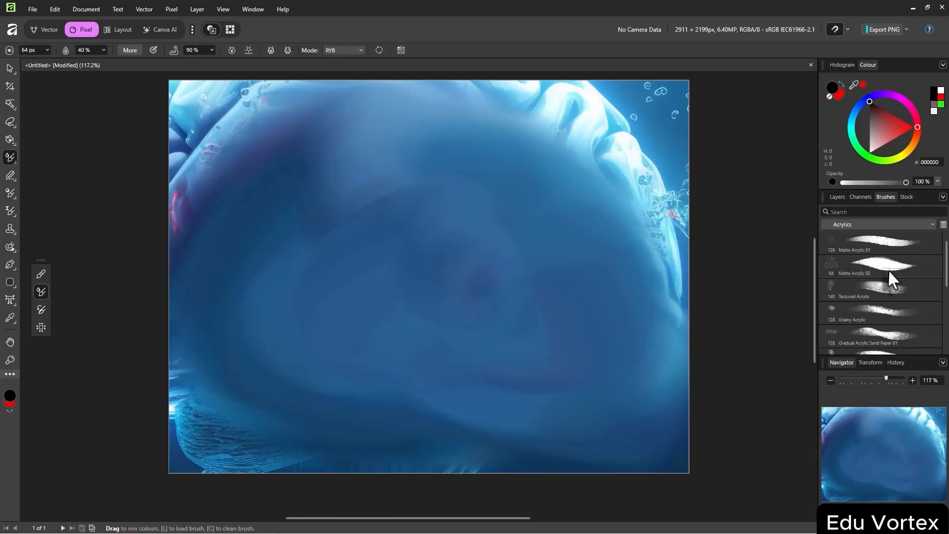
Undo the canvas-wide smear, try a Matte Acrylic 02 mixer brush stroke across the brain at 196 px, and undo that stroke
key("ctrl+z")
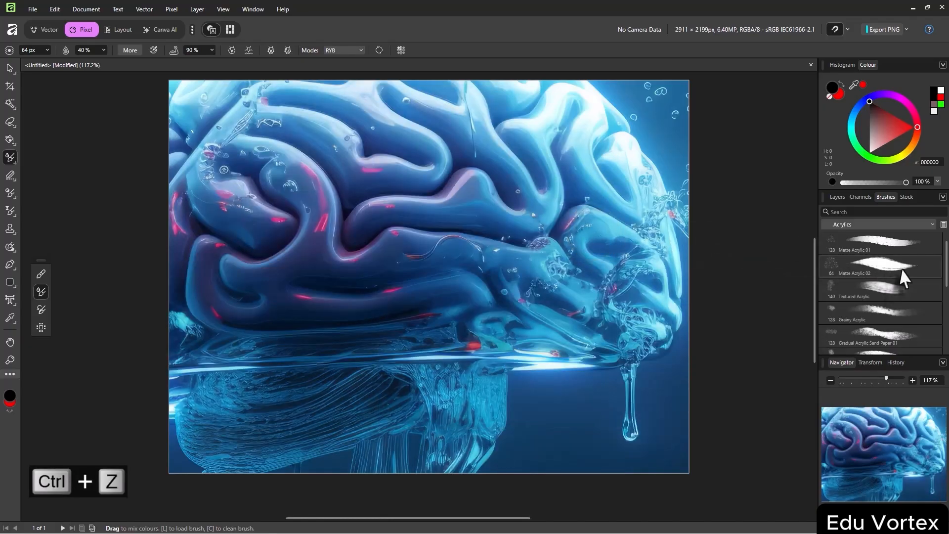
key("]")
key("]")
key("]")
key("]")
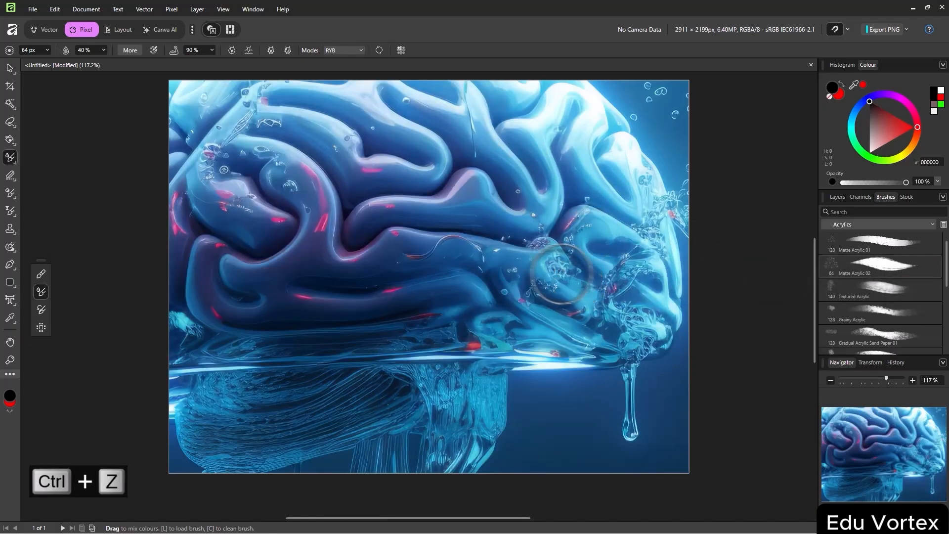
key("]")
key("]")
key("]")
key("]")
key("]")
key("]")
key("]")
mouse_move(533, 185)
left_mouse_down()
mouse_move(469, 290)
mouse_move(497, 222)
mouse_move(384, 393)
mouse_move(395, 297)
mouse_move(445, 238)
mouse_move(467, 159)
mouse_move(400, 319)
mouse_move(505, 346)
mouse_move(593, 237)
mouse_move(413, 297)
mouse_move(143, 223)
left_mouse_up()
key("ctrl+z")
Recolour the blue area and strands beneath the brain red (D41C1C) with the Colour Replacement Brush Tool at 64 px
right_click(19, 168)
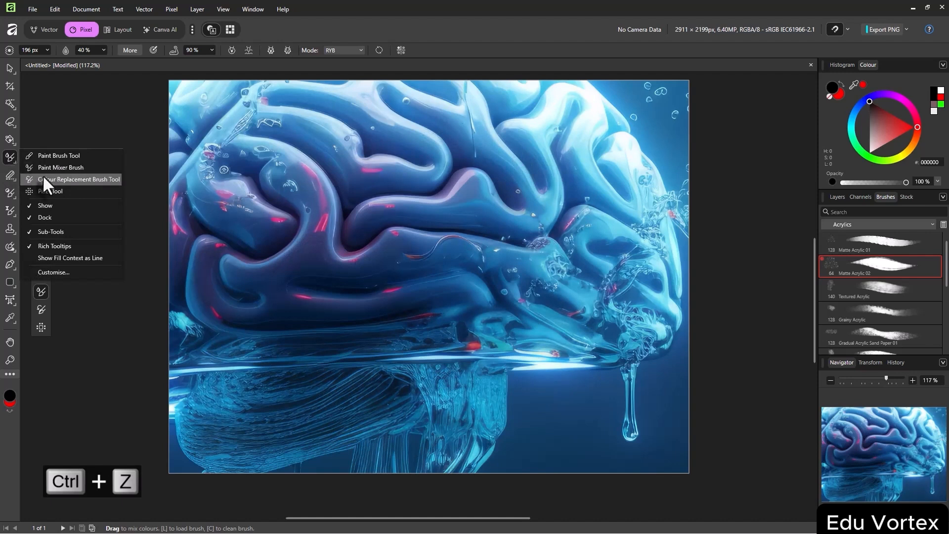
left_click(43, 178)
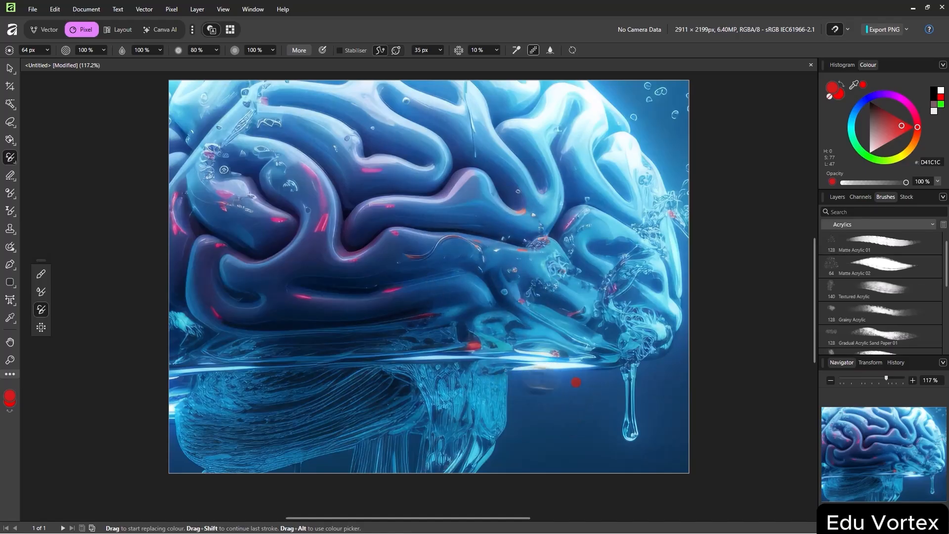
left_click_drag(576, 382, 618, 383)
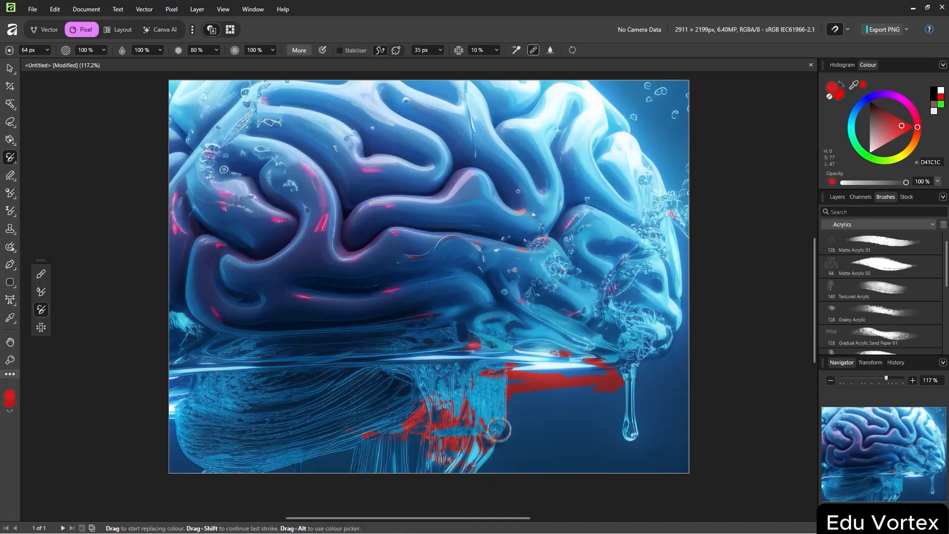
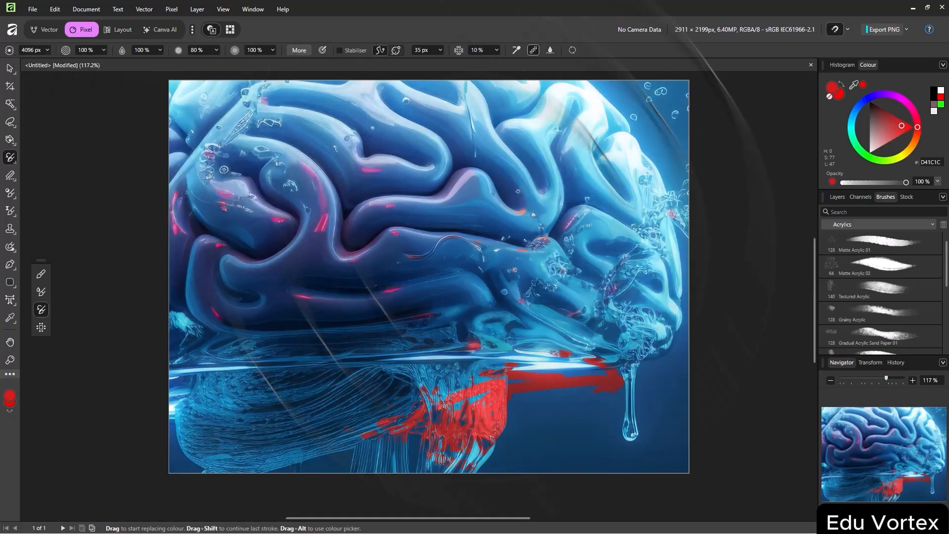
Recolour large parts of the brain's folds red with the Colour Replacement Brush Tool enlarged to 4096 px
left_click(563, 317)
left_click(440, 301)
key("ctrl+z")
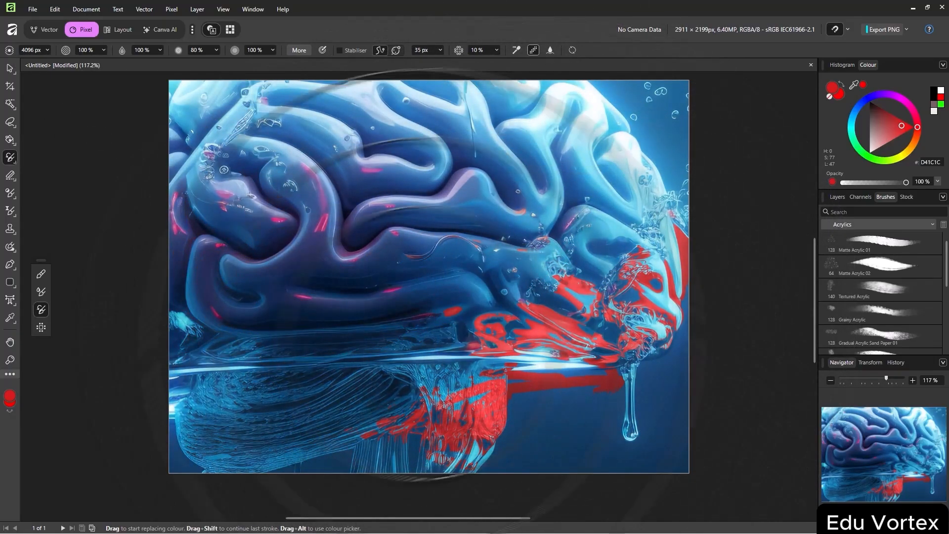
left_click(386, 311)
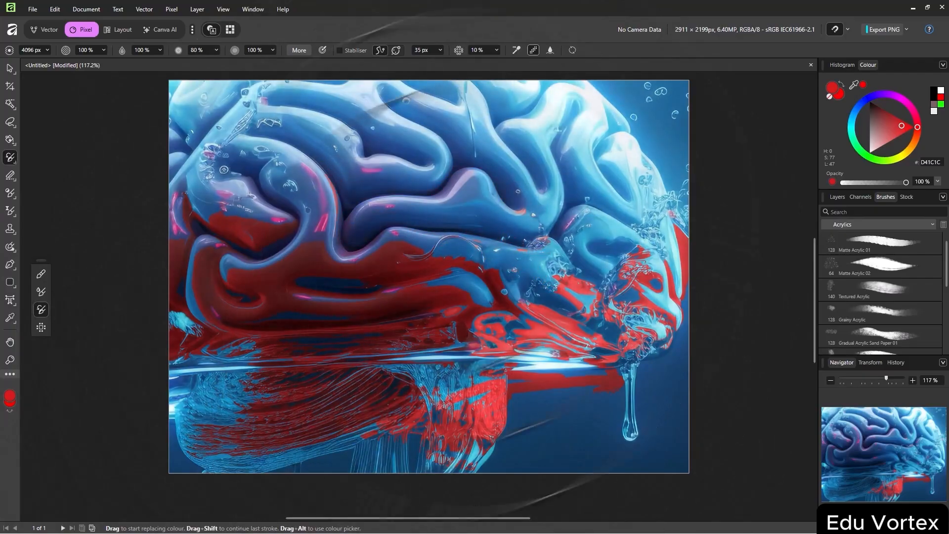
key("ctrl+z")
left_click(467, 195)
left_click(502, 171)
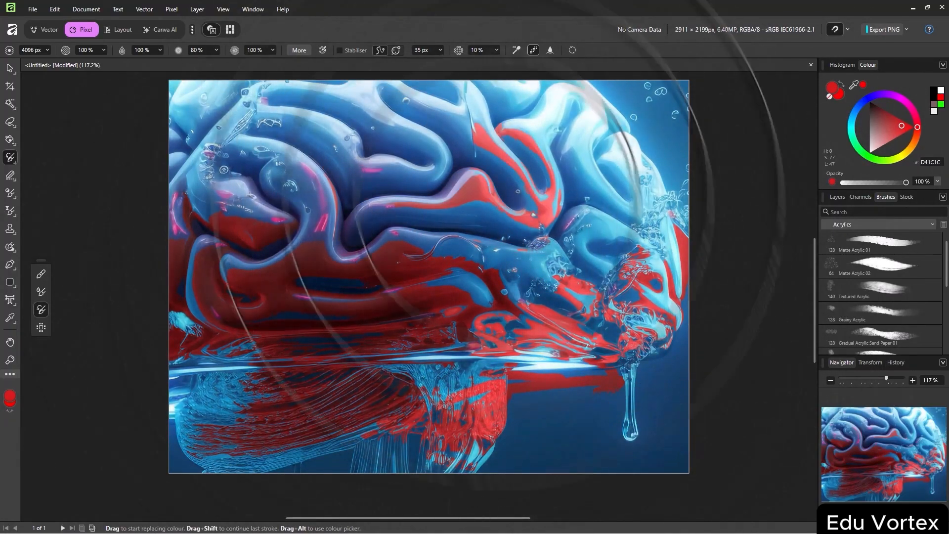
left_click(376, 183)
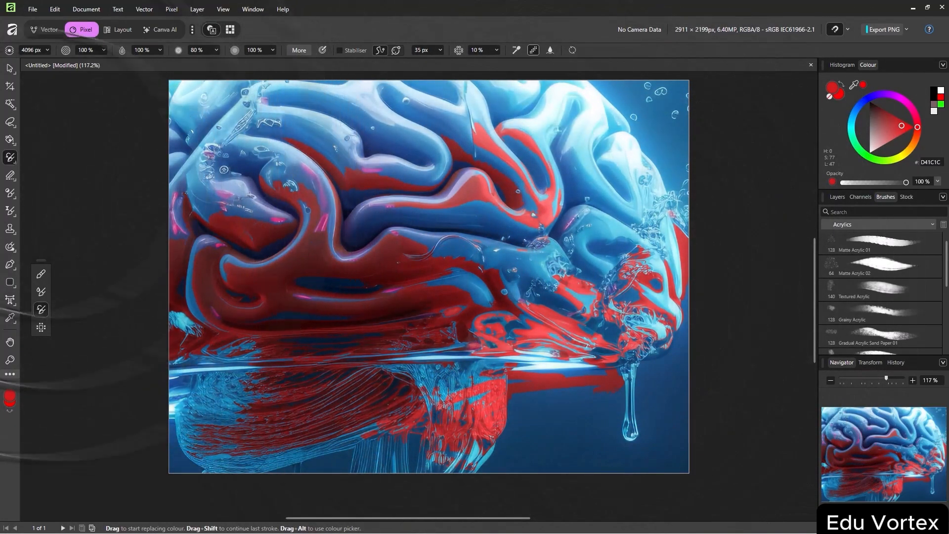
Cover most of the brain with blocky red strokes using the Pixel Tool at 314 px
right_click(9, 158)
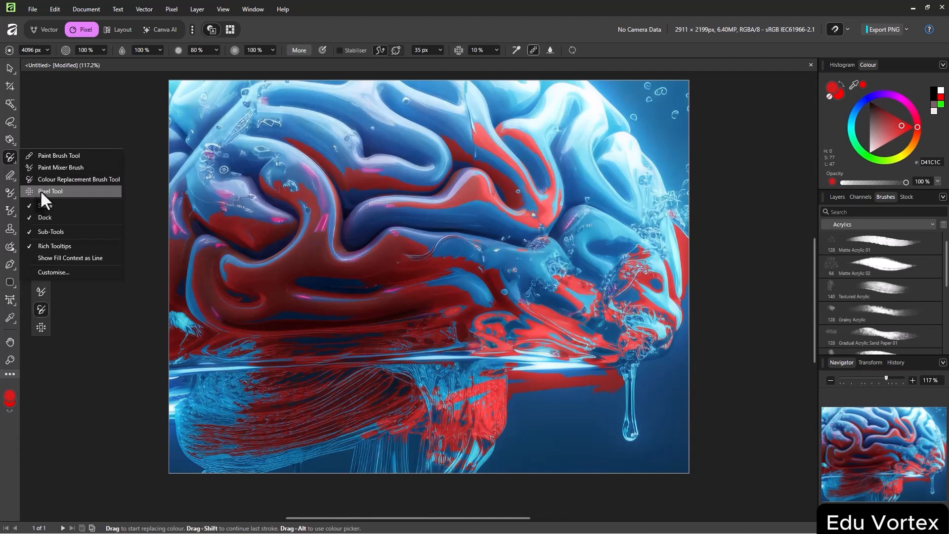
left_click(49, 192)
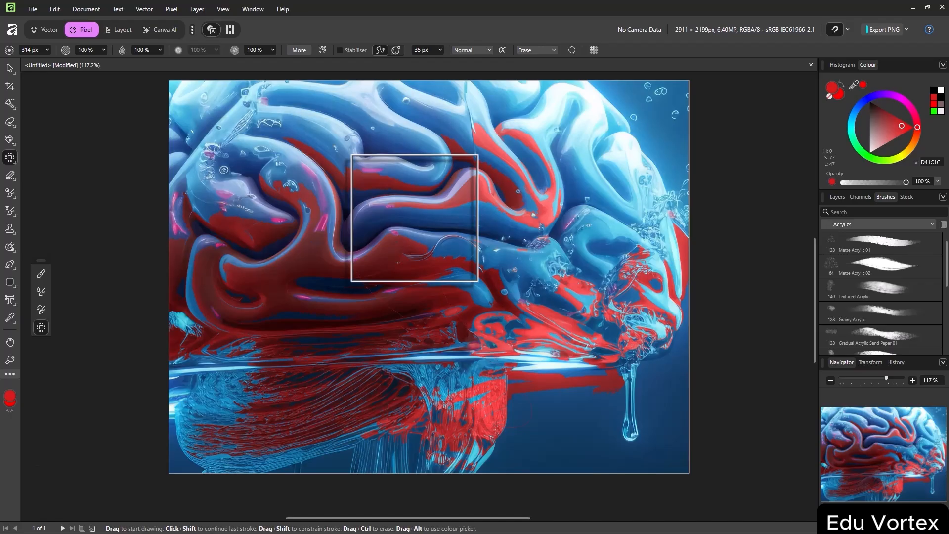
left_click(471, 182)
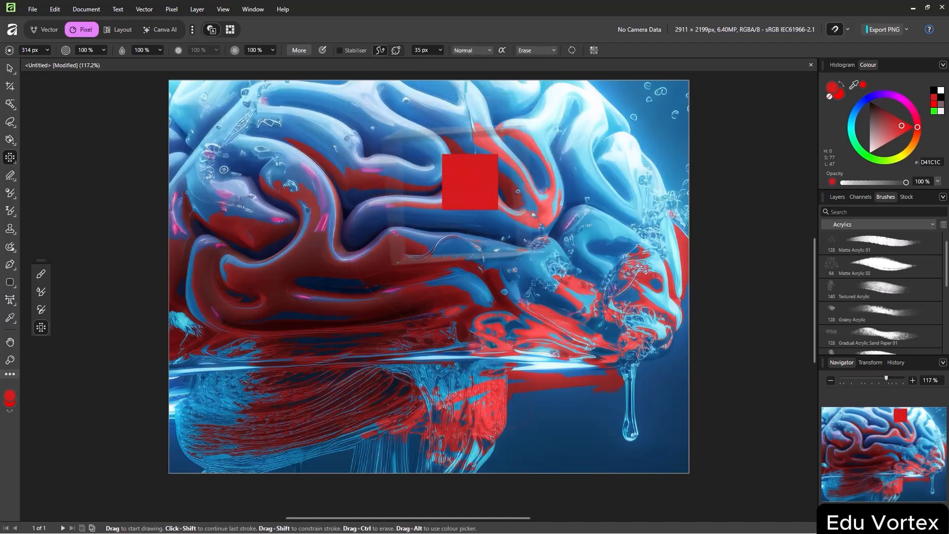
mouse_move(470, 182)
left_mouse_down()
mouse_move(509, 277)
mouse_move(237, 347)
mouse_move(593, 341)
left_mouse_up()
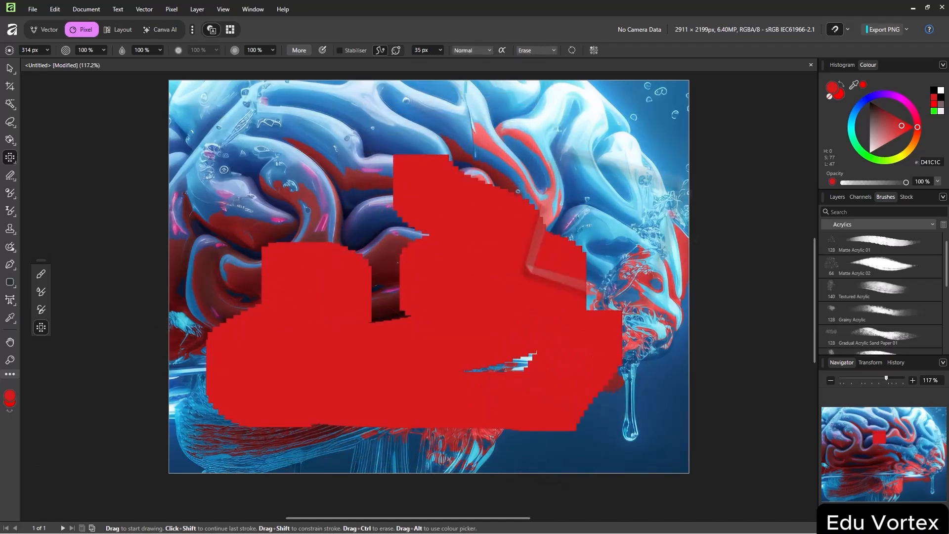
mouse_move(556, 267)
left_mouse_down()
mouse_move(333, 194)
mouse_move(365, 205)
mouse_move(442, 274)
mouse_move(558, 194)
mouse_move(635, 172)
mouse_move(645, 192)
mouse_move(622, 192)
left_mouse_up()
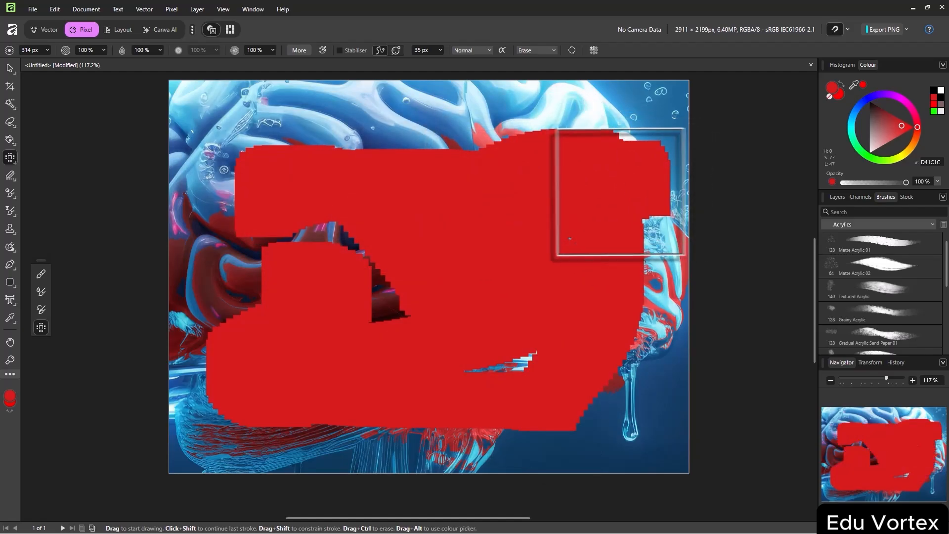
left_click(310, 216)
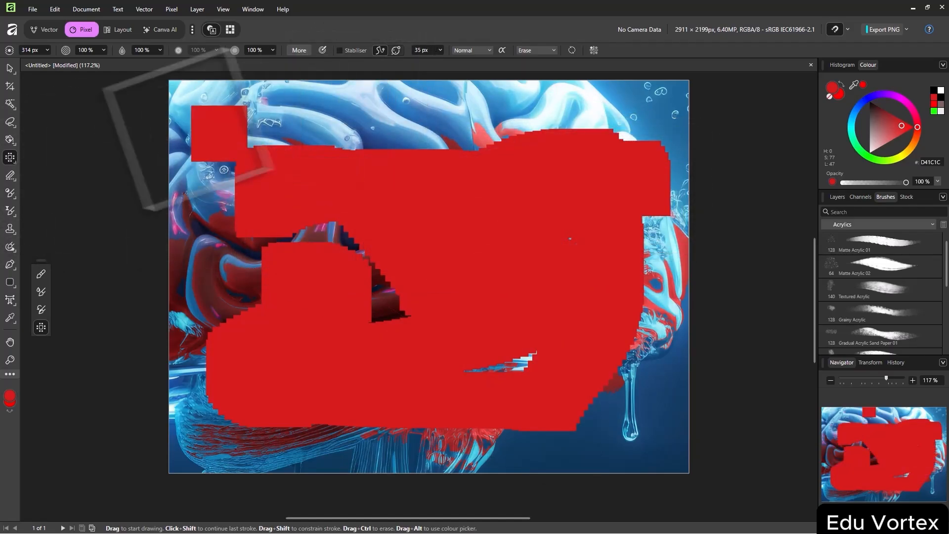
key("ctrl+z")
right_click(9, 157)
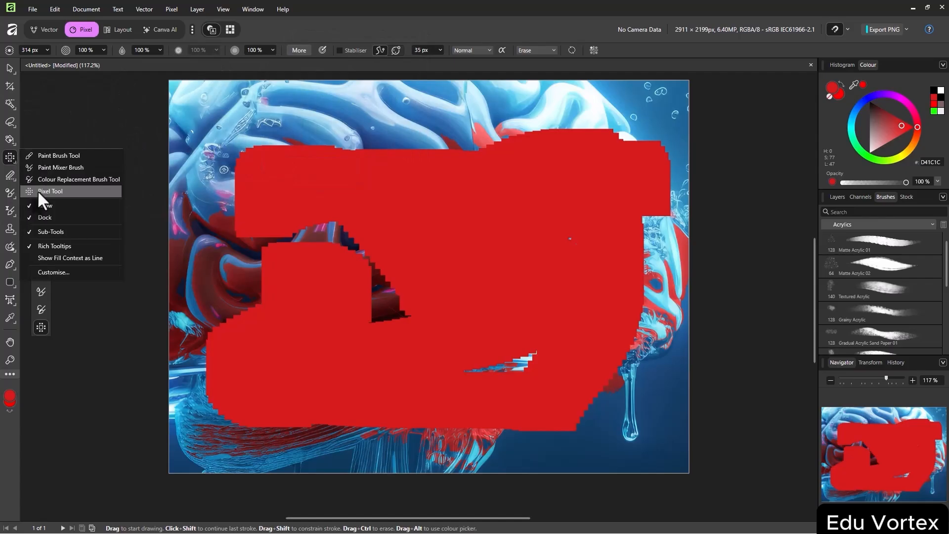
left_click(160, 118)
Delete the painted brain layer and bring back the clean view-brain-underwater.jpg image
right_click(12, 179)
left_click(12, 178)
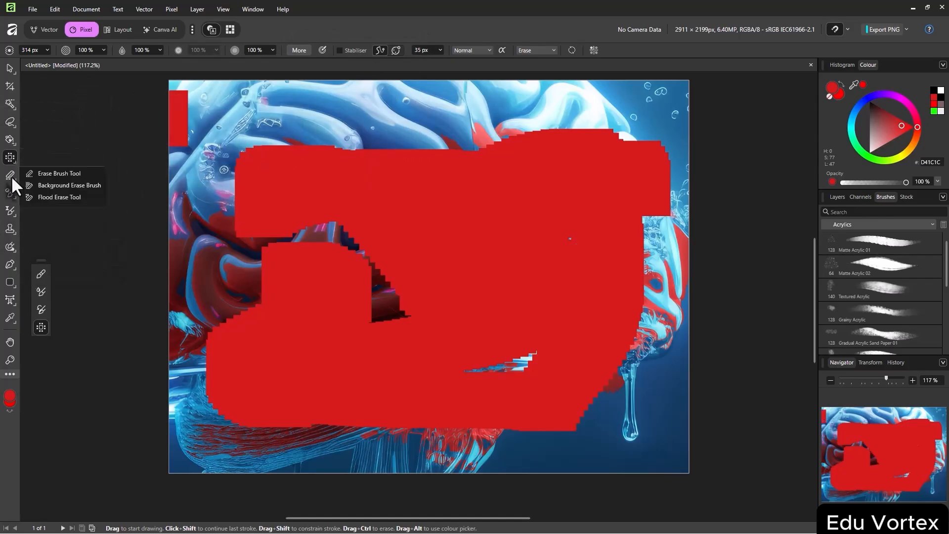
left_click(51, 174)
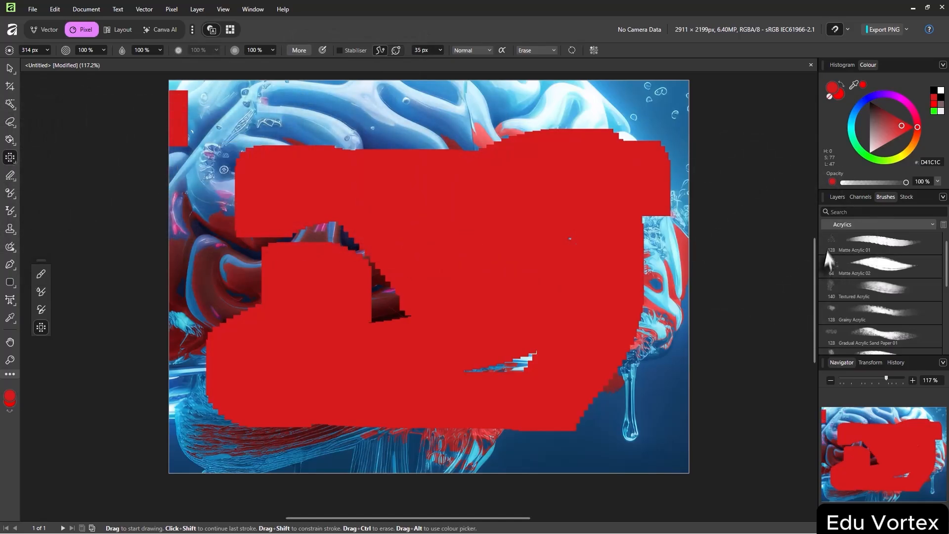
left_click(836, 197)
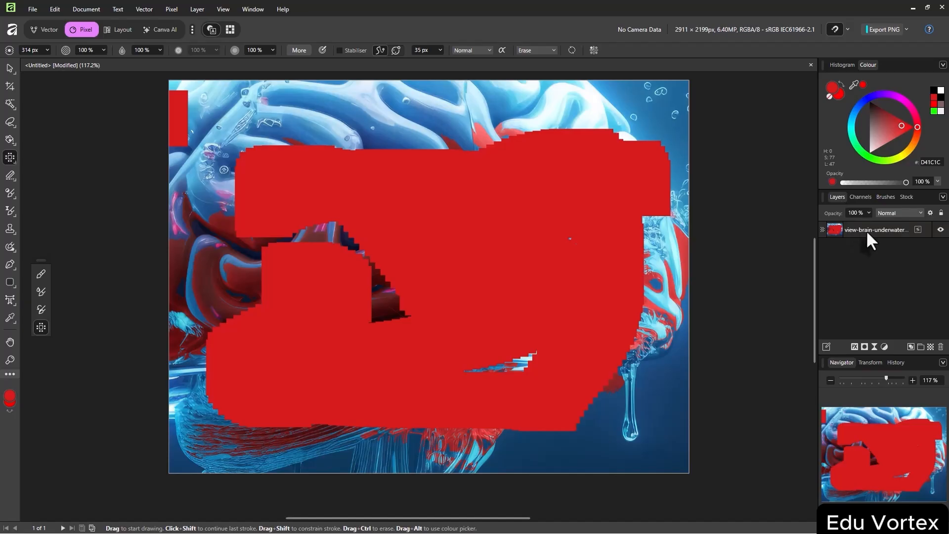
key("Delete")
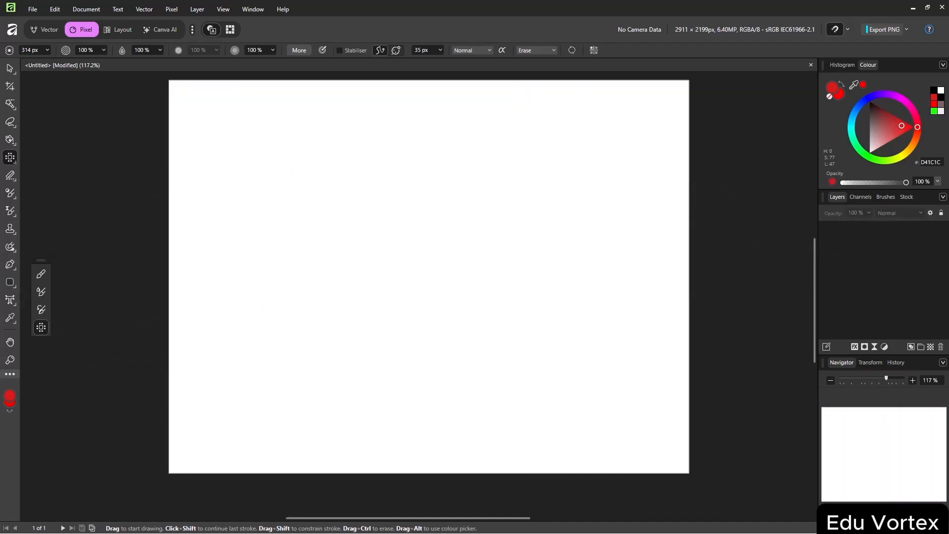
key("ctrl+z")
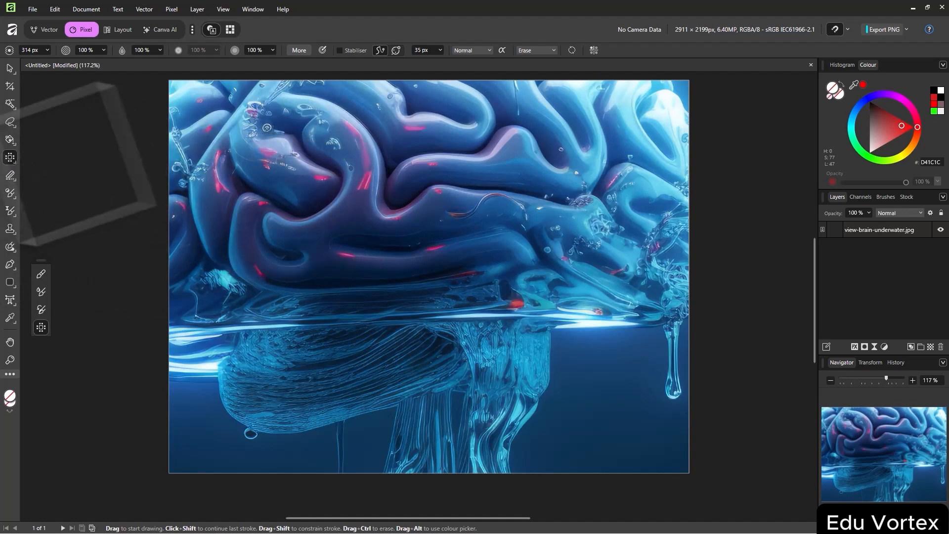
Try freehand erasing across the brain image with the Erase Brush Tool at 129 px and undo the strokes
left_click(10, 175)
right_click(11, 176)
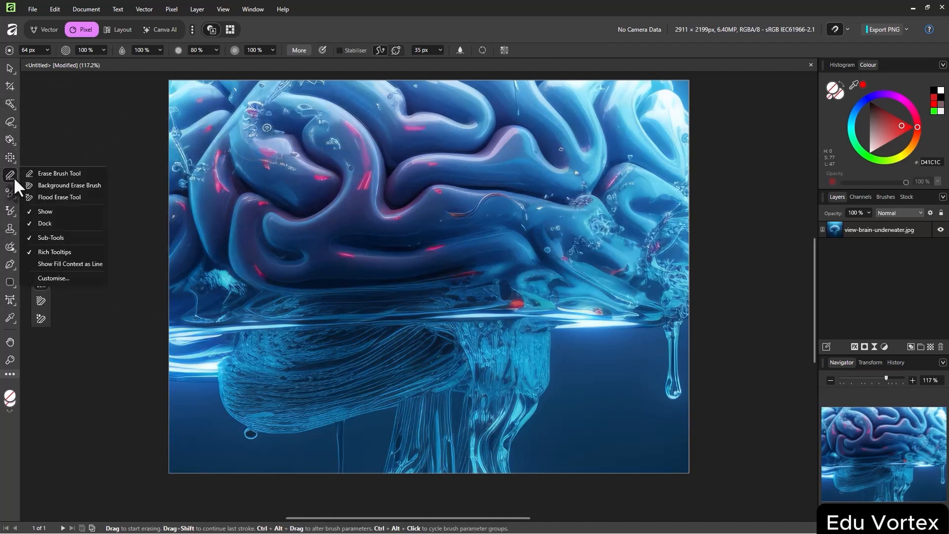
left_click(28, 174)
mouse_move(407, 170)
left_mouse_down()
mouse_move(514, 309)
mouse_move(554, 321)
mouse_move(274, 341)
mouse_move(396, 223)
left_mouse_up()
mouse_move(332, 374)
left_mouse_down()
mouse_move(559, 229)
mouse_move(483, 152)
left_mouse_up()
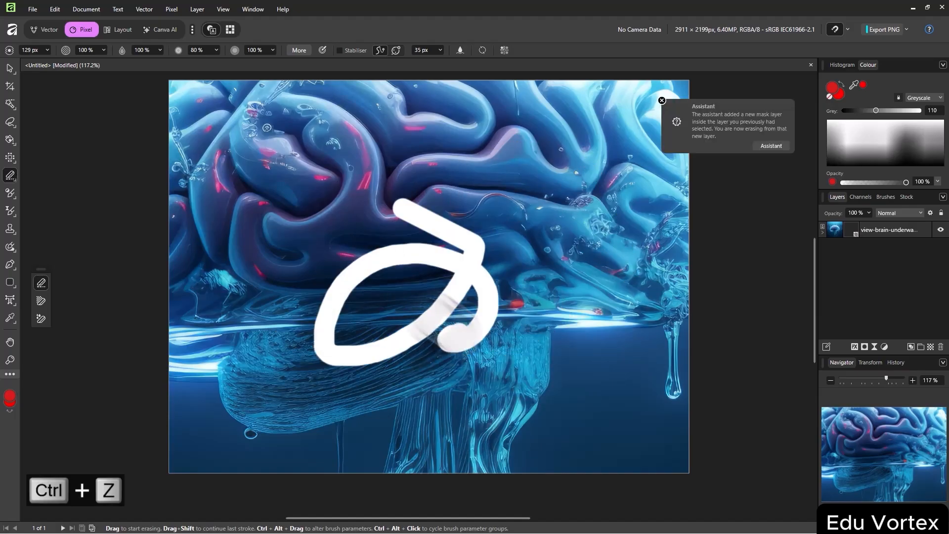
left_click(258, 193)
key("ctrl+z")
key("ctrl+z")
left_click_drag(328, 177, 393, 362)
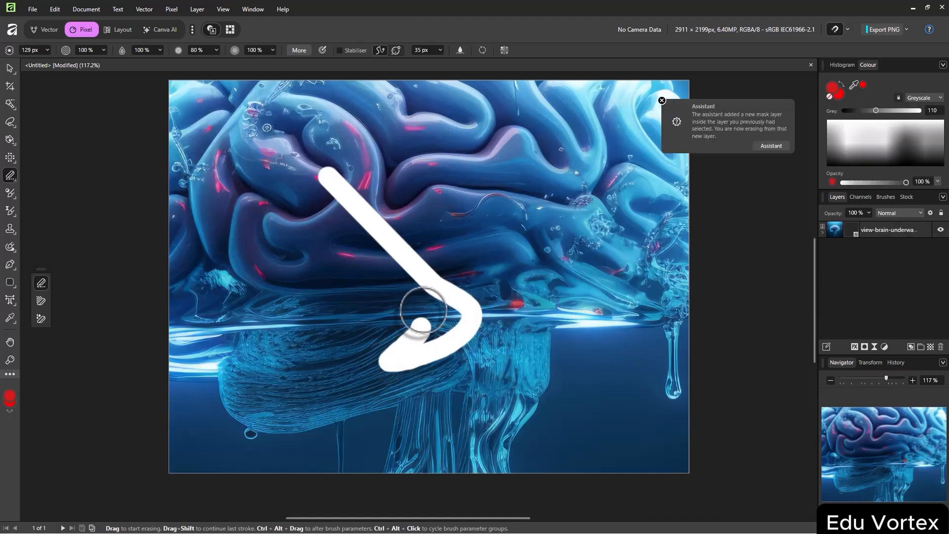
key("ctrl+z")
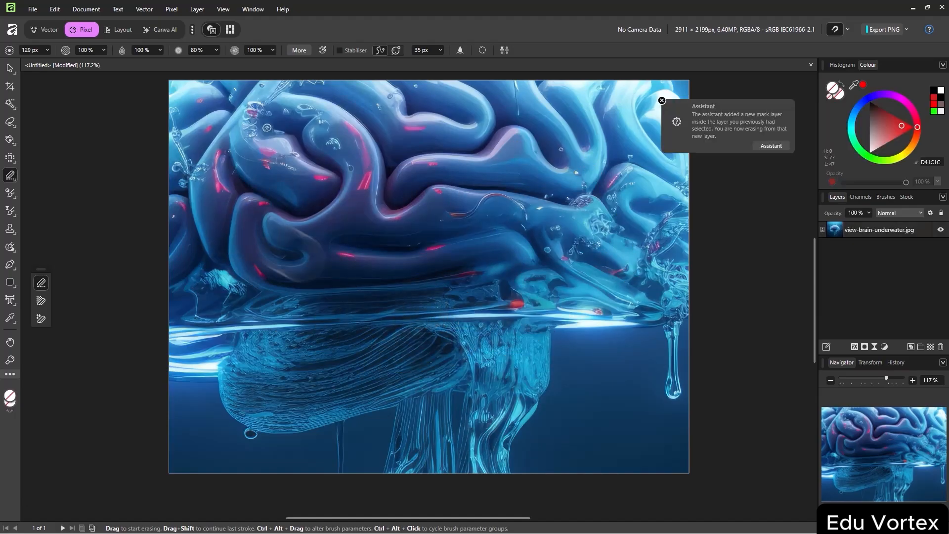
Start erasing the dark blue background beside the brain stem with the Background Erase Brush at 129 px
right_click(19, 172)
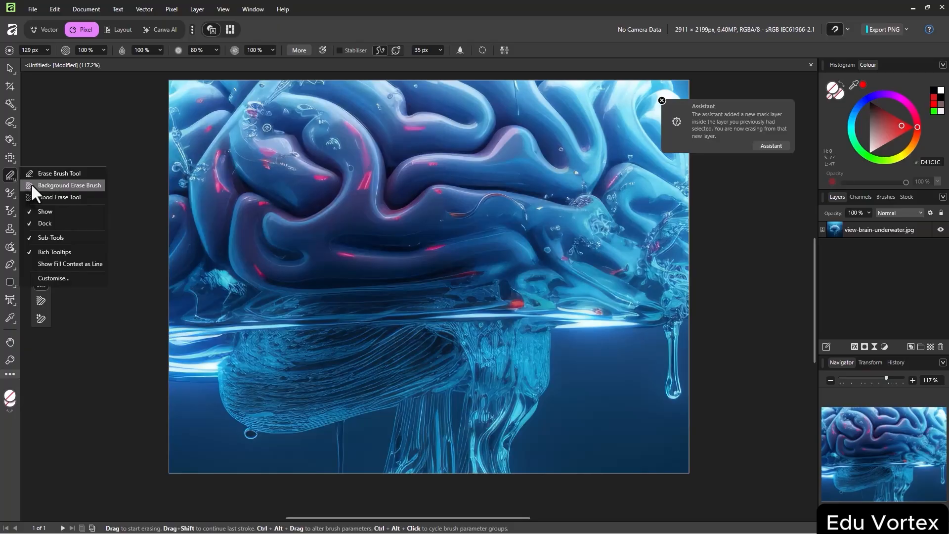
left_click(31, 185)
left_click_drag(616, 366, 617, 428)
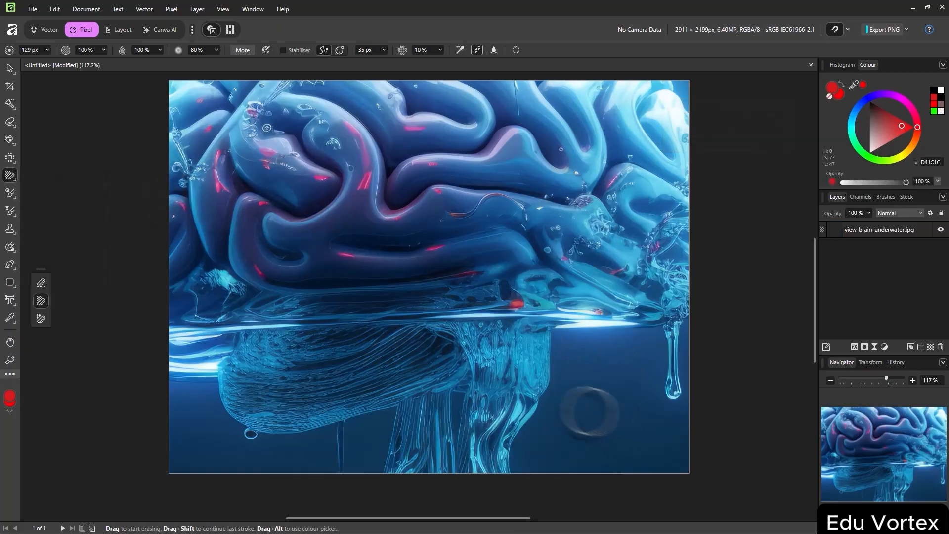
left_click(571, 401)
mouse_move(631, 357)
left_mouse_down()
mouse_move(640, 438)
mouse_move(589, 385)
mouse_move(568, 456)
mouse_move(610, 441)
mouse_move(621, 415)
mouse_move(609, 391)
left_mouse_up()
Erase the blue background on both sides of the brain stem with the Background Erase Brush enlarged to 521 px
key("bracketright")
key("bracketright")
key("bracketright")
key("bracketright")
key("bracketright")
key("bracketright")
key("bracketright")
mouse_move(592, 444)
left_mouse_down()
mouse_move(511, 447)
mouse_move(672, 442)
mouse_move(473, 449)
mouse_move(545, 364)
mouse_move(533, 421)
mouse_move(598, 362)
mouse_move(540, 391)
mouse_move(571, 357)
mouse_move(650, 350)
mouse_move(573, 348)
mouse_move(663, 336)
mouse_move(639, 349)
left_mouse_up()
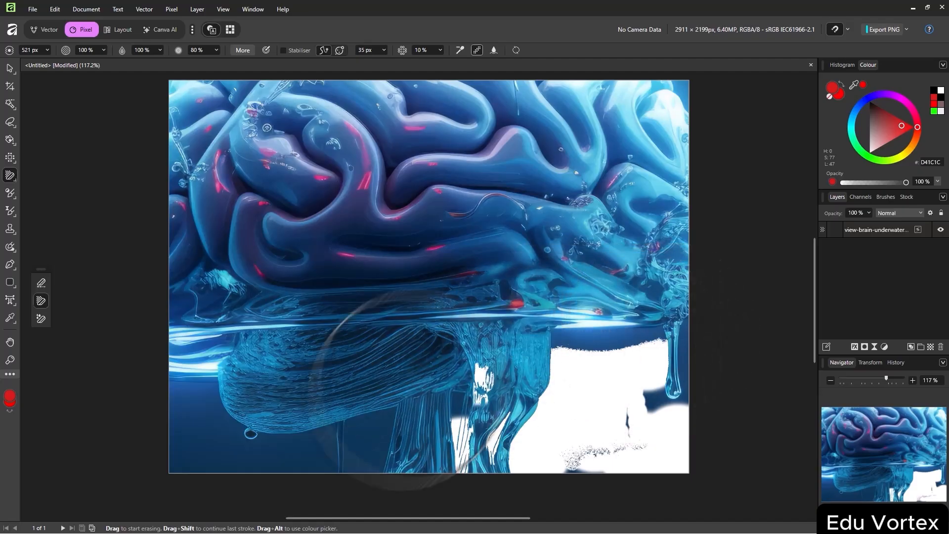
mouse_move(356, 425)
left_mouse_down()
mouse_move(222, 424)
mouse_move(212, 360)
mouse_move(232, 435)
left_mouse_up()
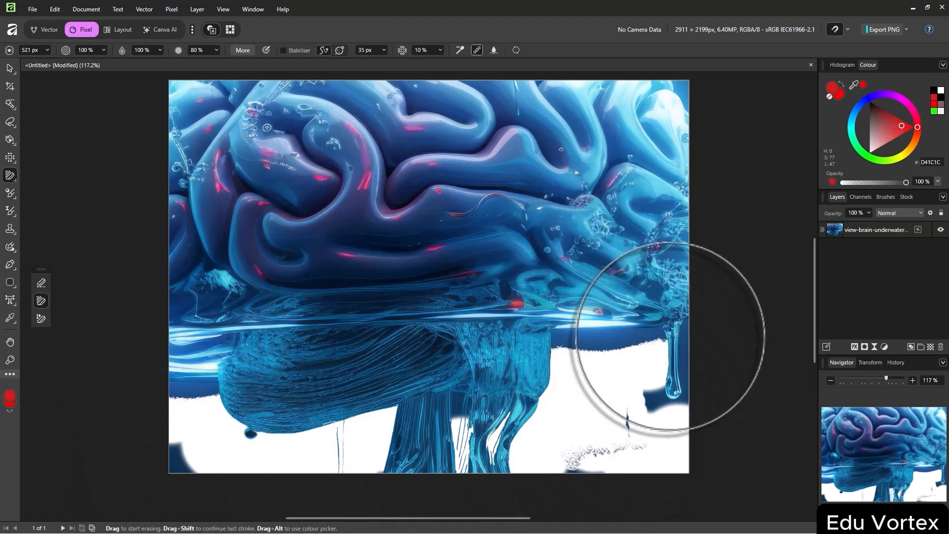
Erase similar-coloured areas from the brain's middle and upper-right folds with the Flood Erase Tool at 20% tolerance
right_click(14, 179)
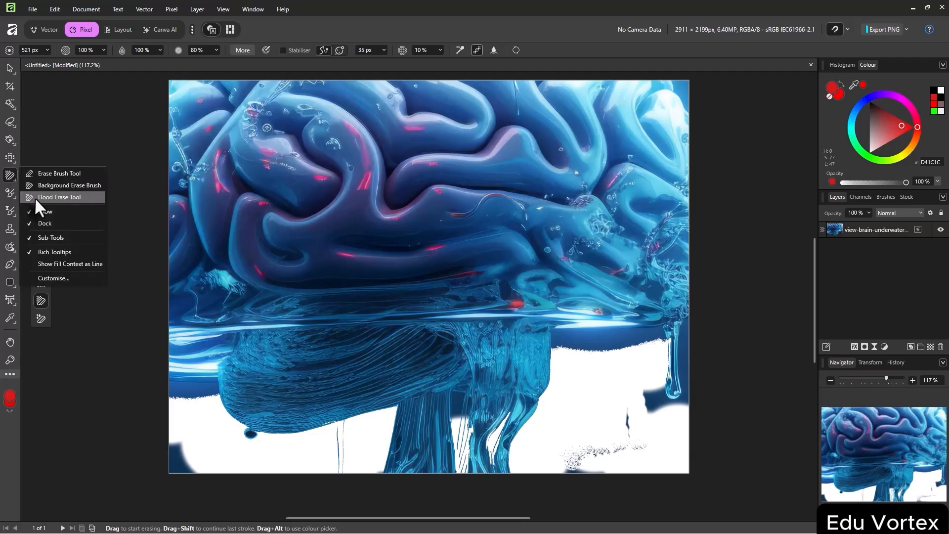
left_click(70, 197)
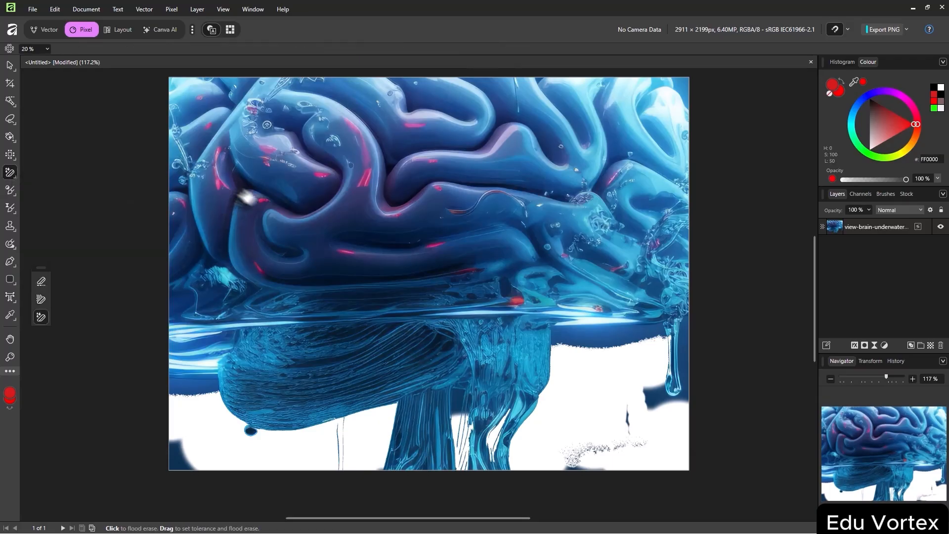
left_click(516, 156)
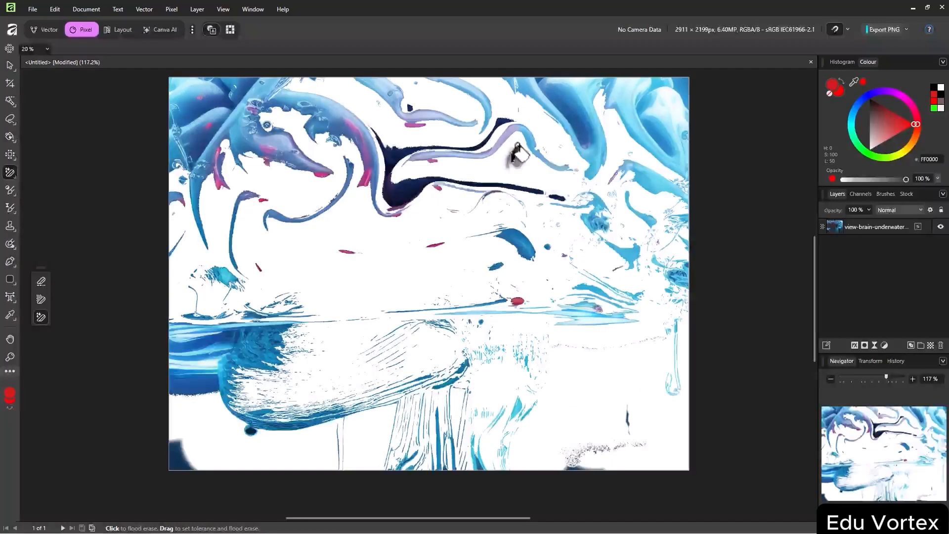
left_click(587, 112)
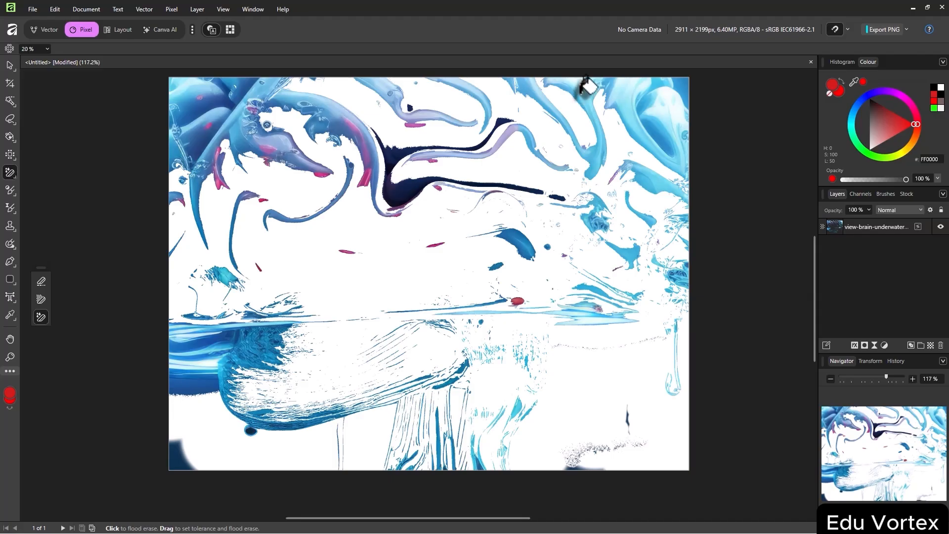
left_click(587, 85)
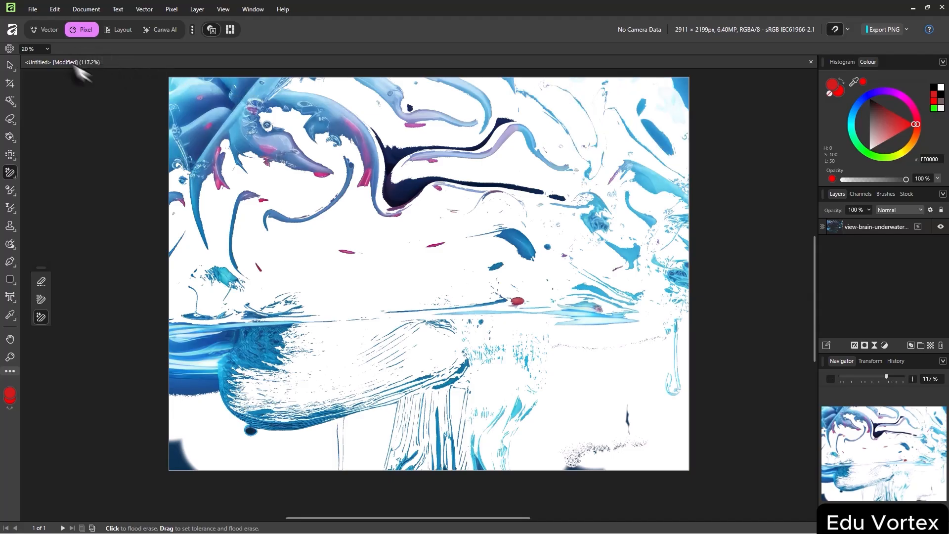
Raise the Flood Erase tolerance to 56% and erase the similar-coloured areas across the brain's upper-left folds
left_click(47, 49)
left_click(49, 49)
left_click(48, 48)
left_click(74, 60)
left_click(216, 94)
left_click(403, 88)
left_click(472, 91)
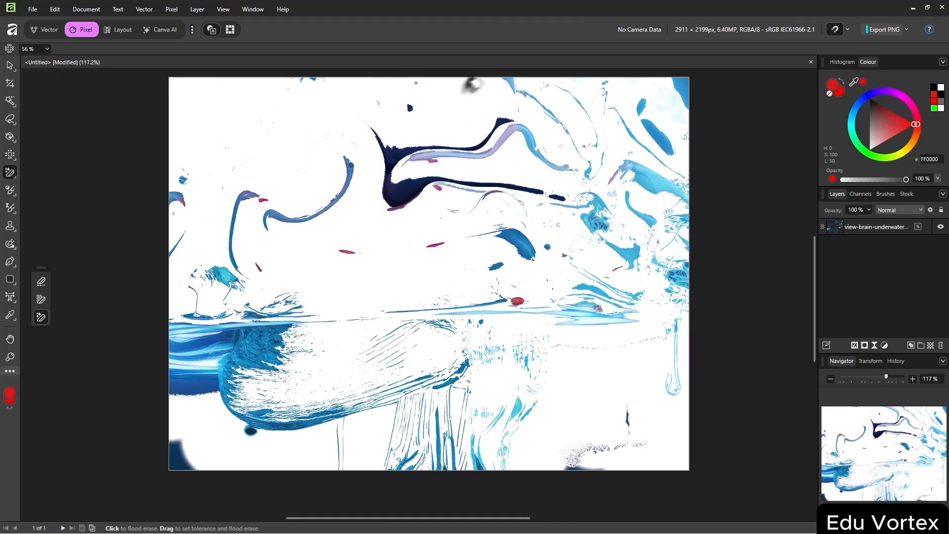
Switch to the Adjustment Brush Tool and undo all erasing so the brain image is complete again
right_click(11, 190)
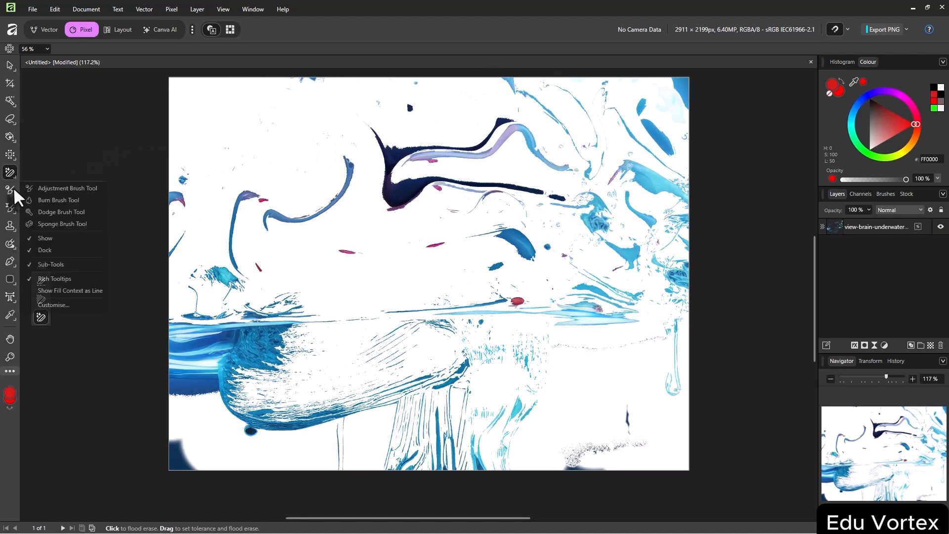
left_click(24, 192)
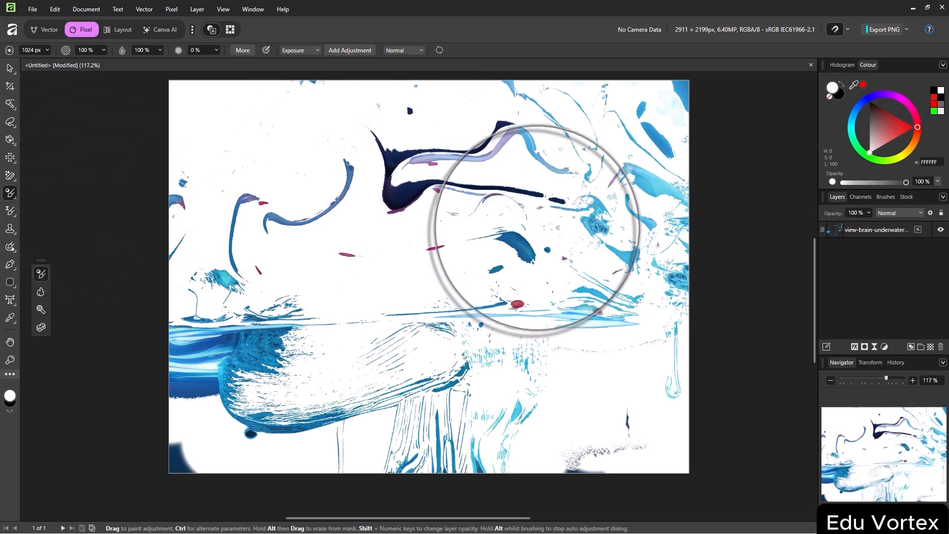
key("ctrl+z")
key("ctrl+z")
key("ctrl+z")
key("ctrl+z")
key("ctrl+z")
key("ctrl+z")
key("ctrl+z")
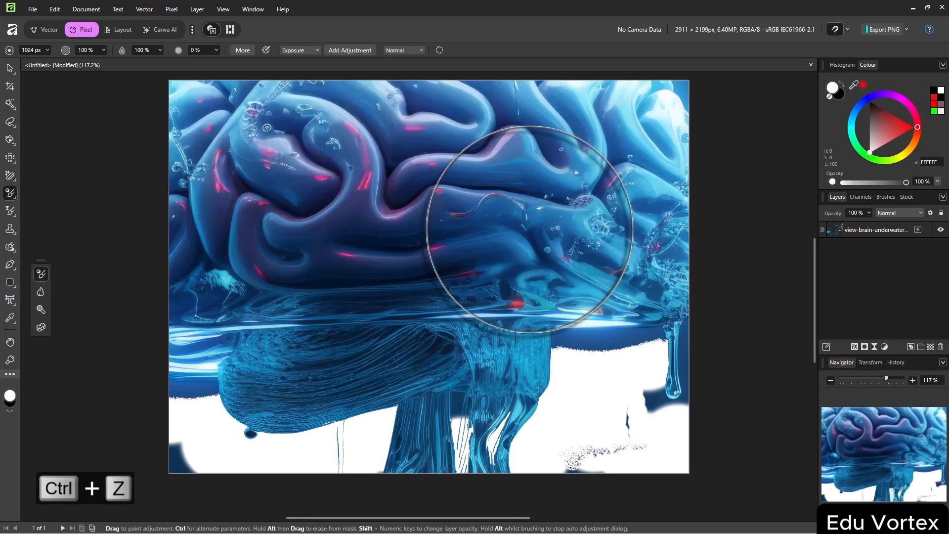
key("ctrl+z")
key("ctrl+z")
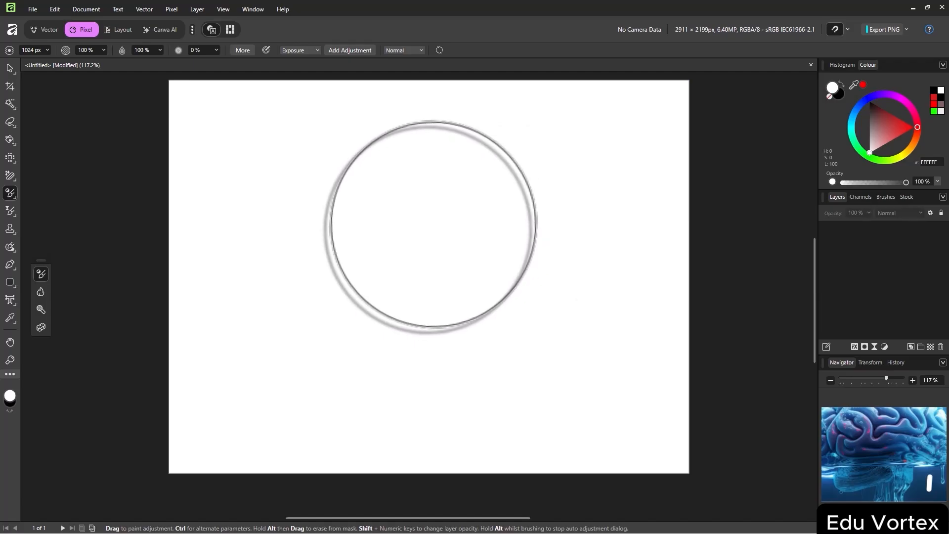
key("ctrl+shift+z")
key("ctrl+shift+z")
key("ctrl+shift+z")
Paint an Exposure adjustment over the lower middle of the brain with the Adjustment Brush at 1024 px and set it to 1.463
left_click_drag(438, 274, 534, 336)
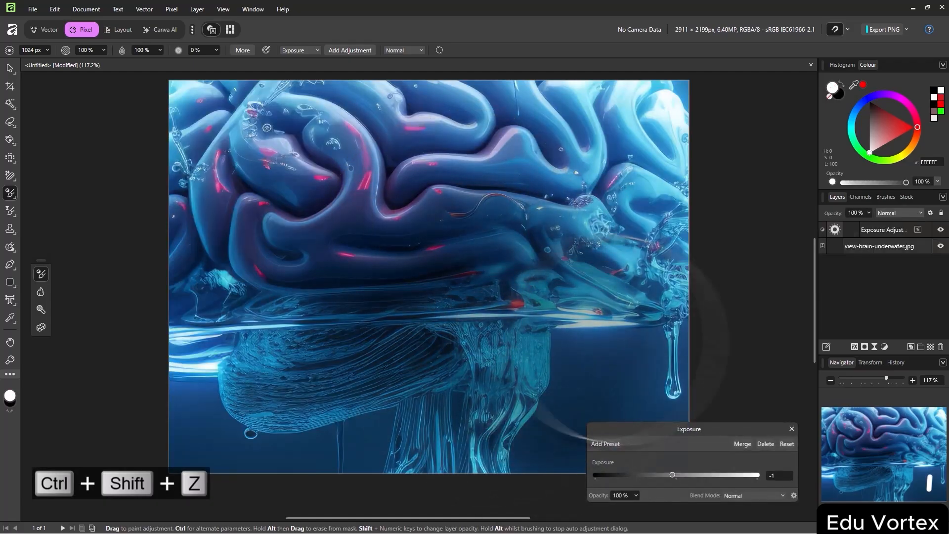
left_click_drag(673, 475, 595, 475)
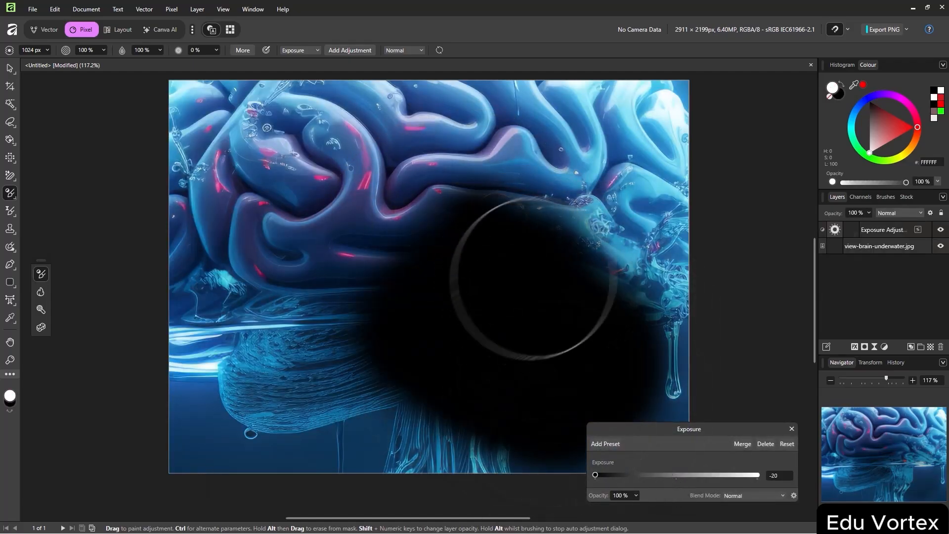
left_click(667, 476)
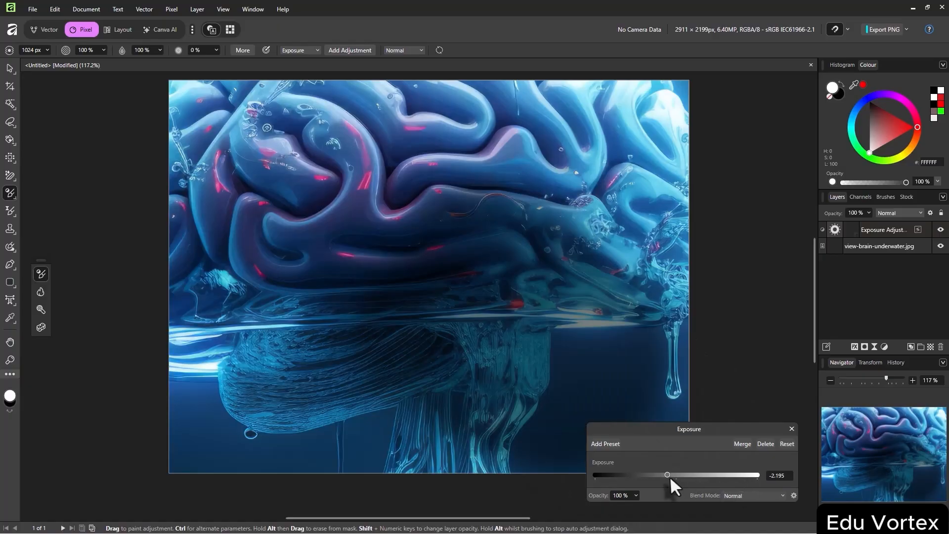
mouse_move(669, 475)
left_mouse_down()
mouse_move(726, 477)
mouse_move(671, 477)
mouse_move(677, 484)
mouse_move(682, 475)
mouse_move(673, 475)
mouse_move(682, 476)
left_mouse_up()
left_click_drag(705, 424, 749, 413)
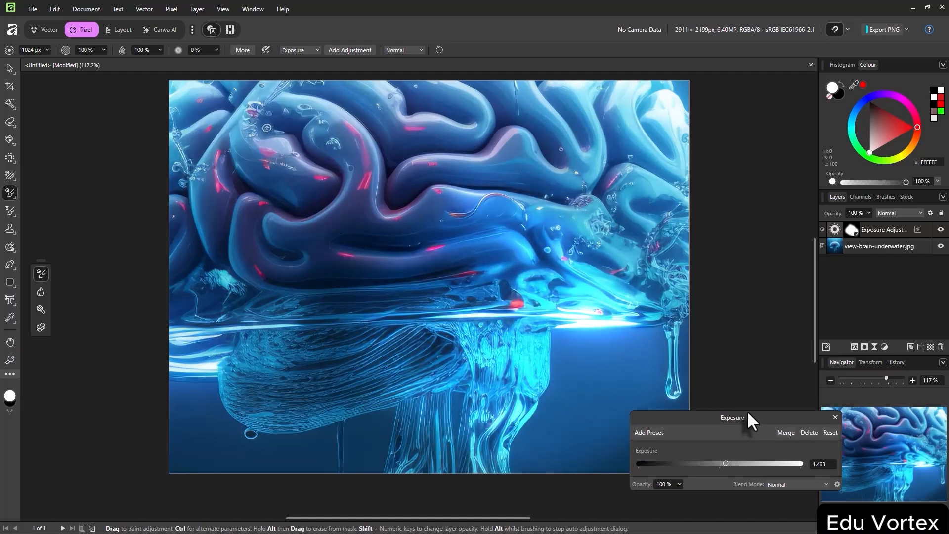
Choose the Burn Brush Tool and enlarge its brush to 2107 px
right_click(10, 194)
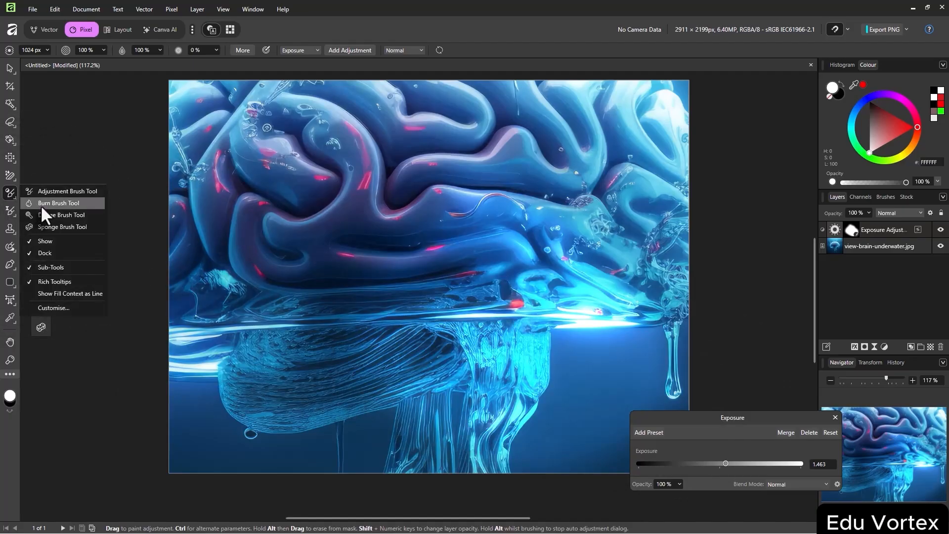
left_click(42, 204)
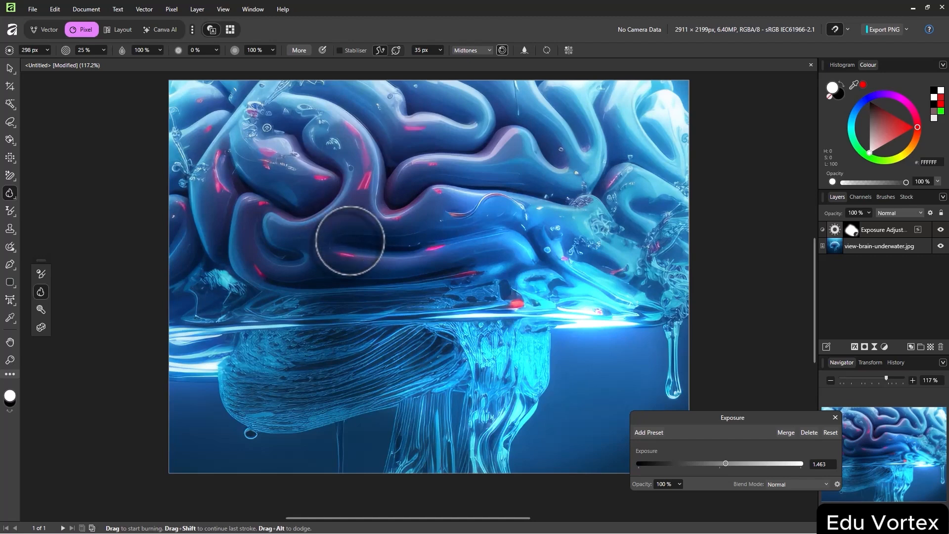
key("bracketright")
key("bracketright")
key("bracketright")
key("bracketright")
key("bracketright")
key("bracketright")
key("bracketright")
key("bracketright")
key("bracketright")
key("bracketright")
key("bracketleft")
key("bracketleft")
key("bracketleft")
key("bracketleft")
key("bracketright")
key("bracketright")
key("bracketright")
key("bracketright")
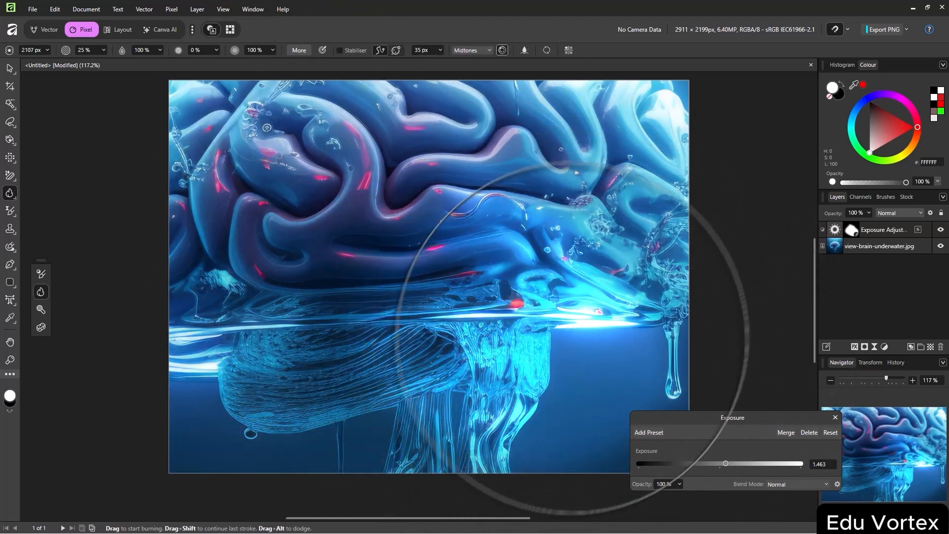
Delete the Exposure adjustment layer and burn the midtones across the lower middle of the brain image
left_click(887, 236)
key("Delete")
mouse_move(475, 307)
left_mouse_down()
mouse_move(452, 319)
mouse_move(509, 279)
mouse_move(574, 341)
mouse_move(522, 295)
mouse_move(551, 329)
left_mouse_up()
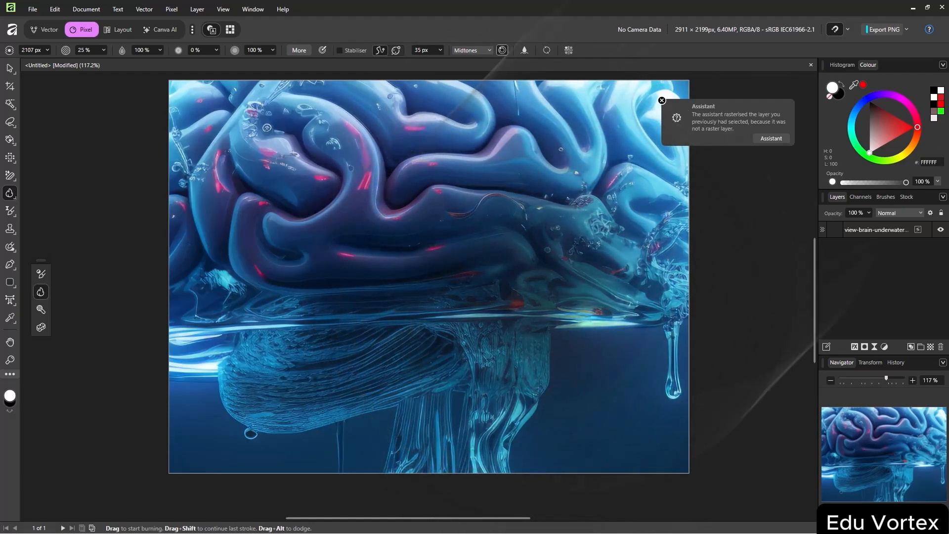
left_click(762, 138)
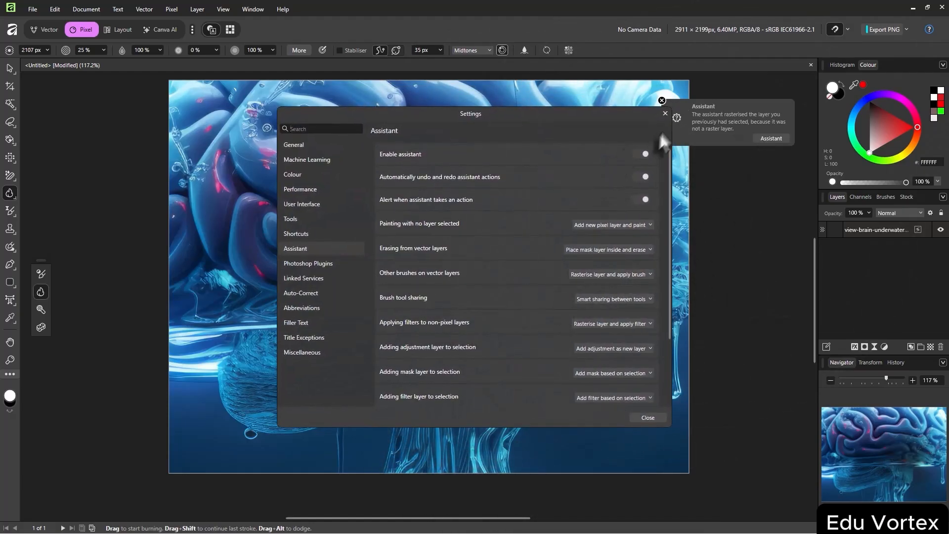
left_click(663, 113)
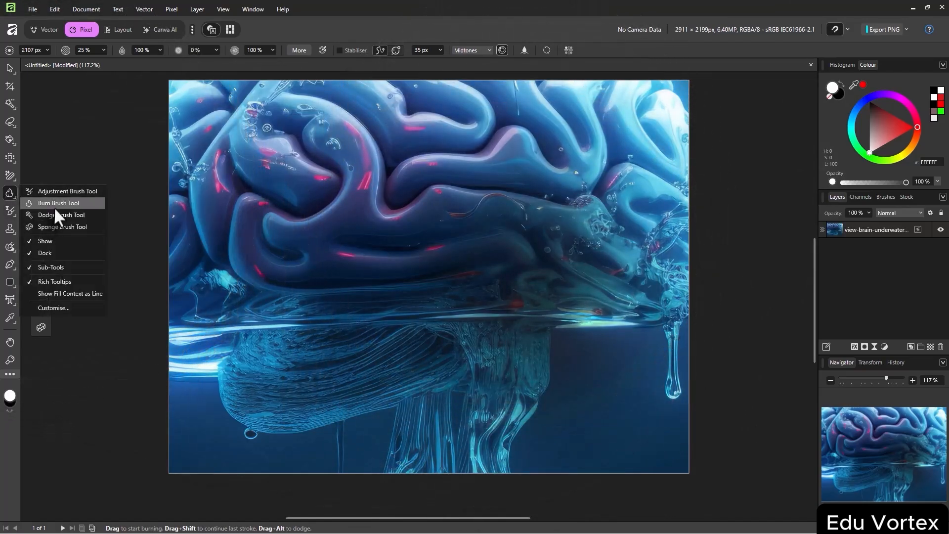
Try the Dodge Brush Tool and saturate the brain's lower middle with the Sponge Brush Tool at 2107 px
left_click(61, 215)
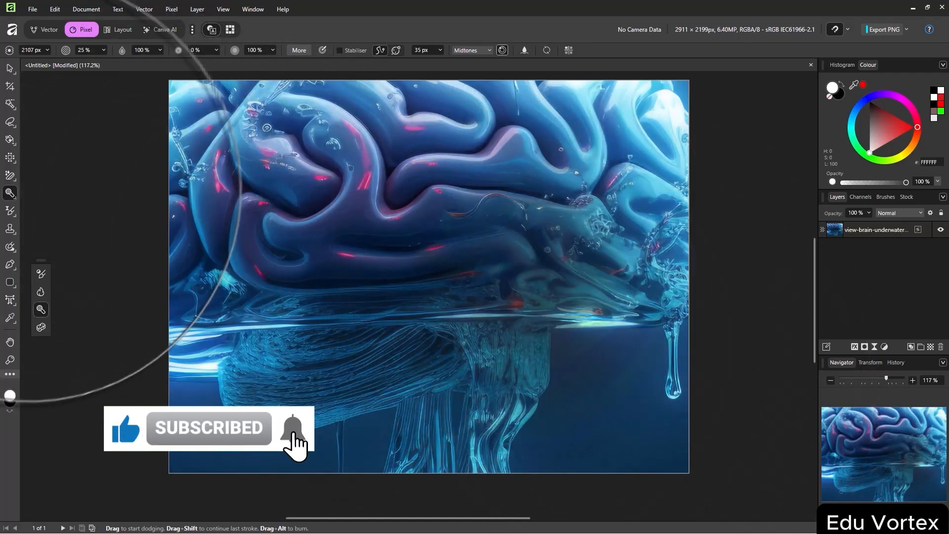
right_click(10, 192)
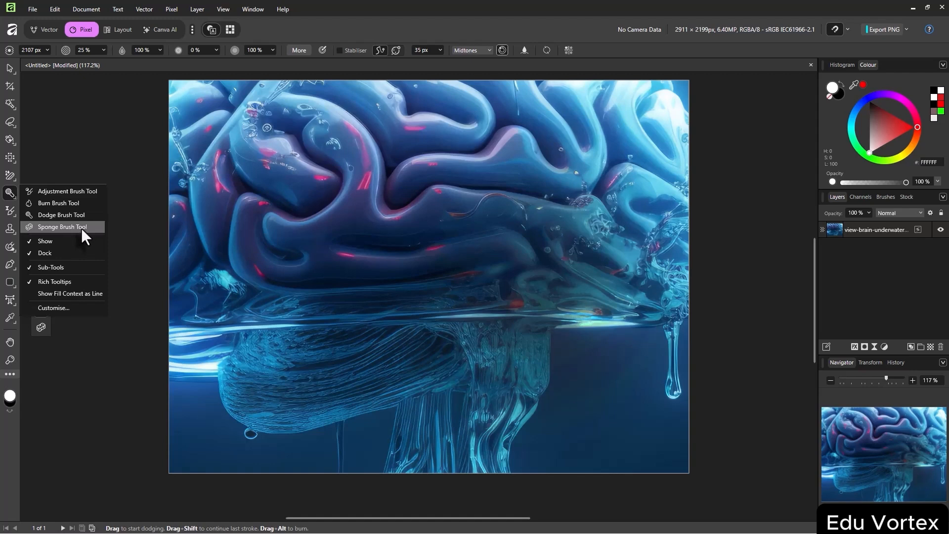
left_click(81, 227)
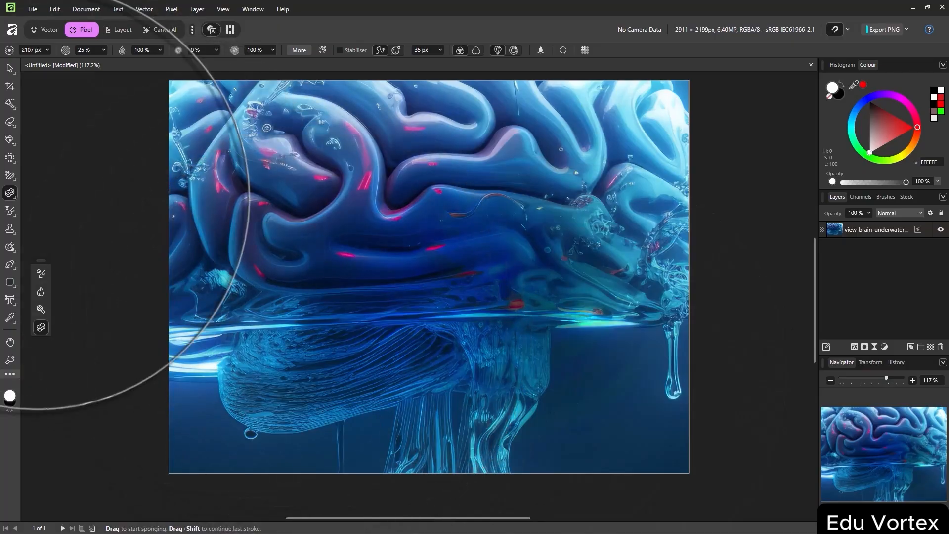
Blur the brain's upper-left folds with the Filter Brush Tool using Gaussian Blur at 1024 px
right_click(10, 210)
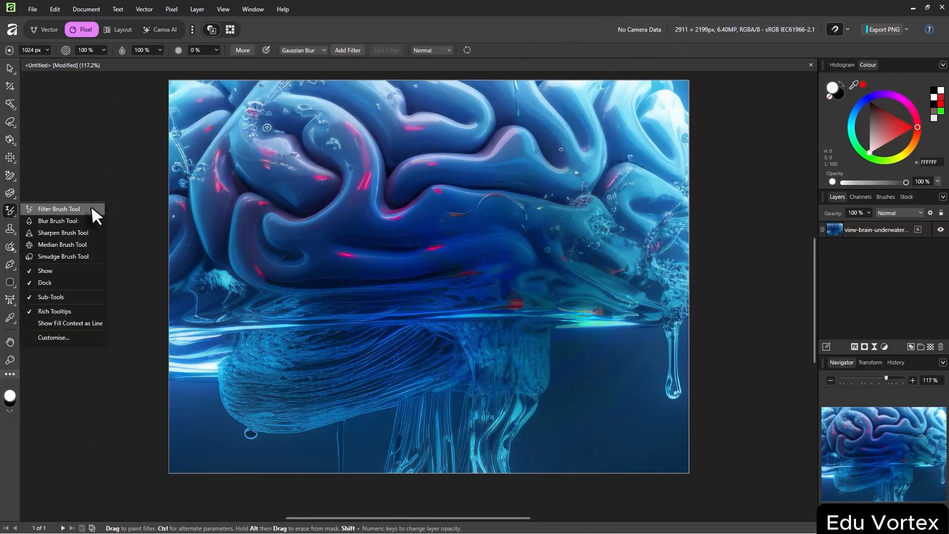
left_click(288, 201)
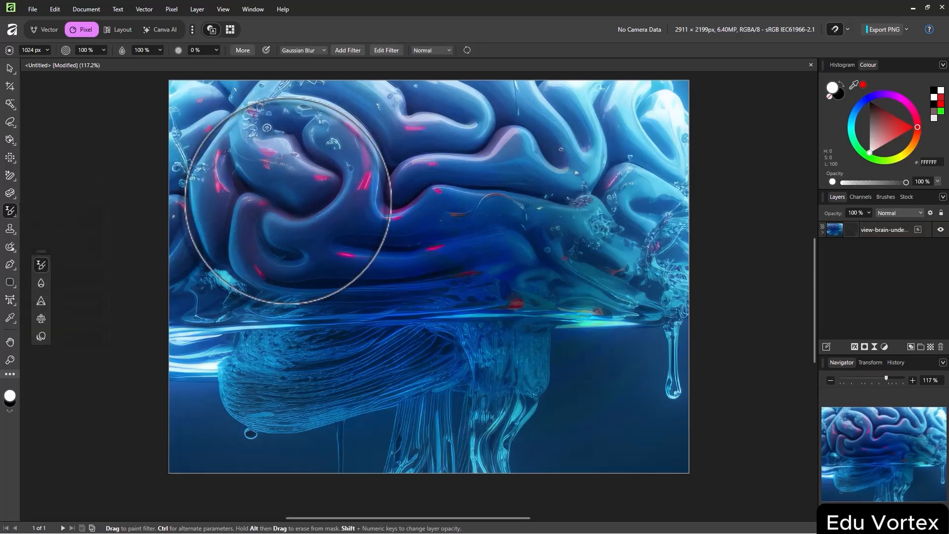
key("ctrl+z")
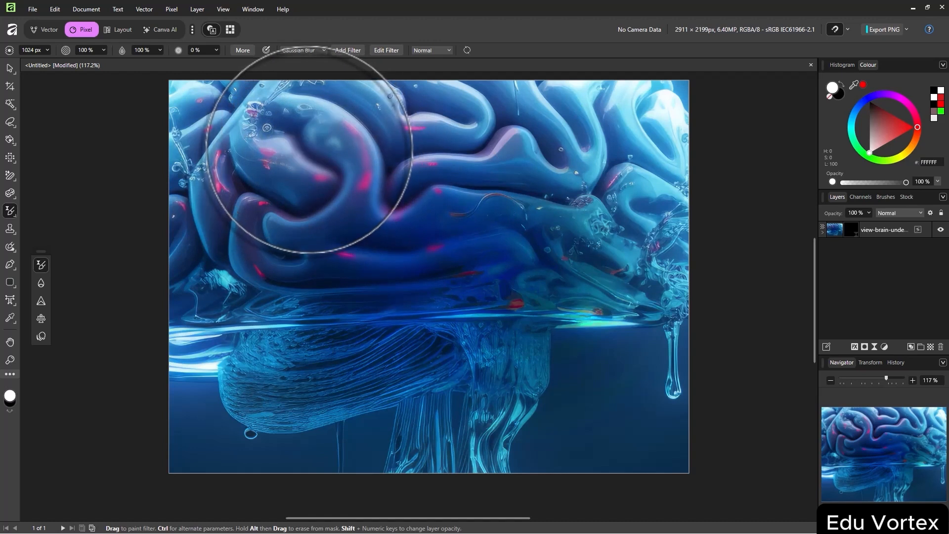
mouse_move(308, 148)
left_mouse_down()
mouse_move(324, 159)
mouse_move(322, 184)
left_mouse_up()
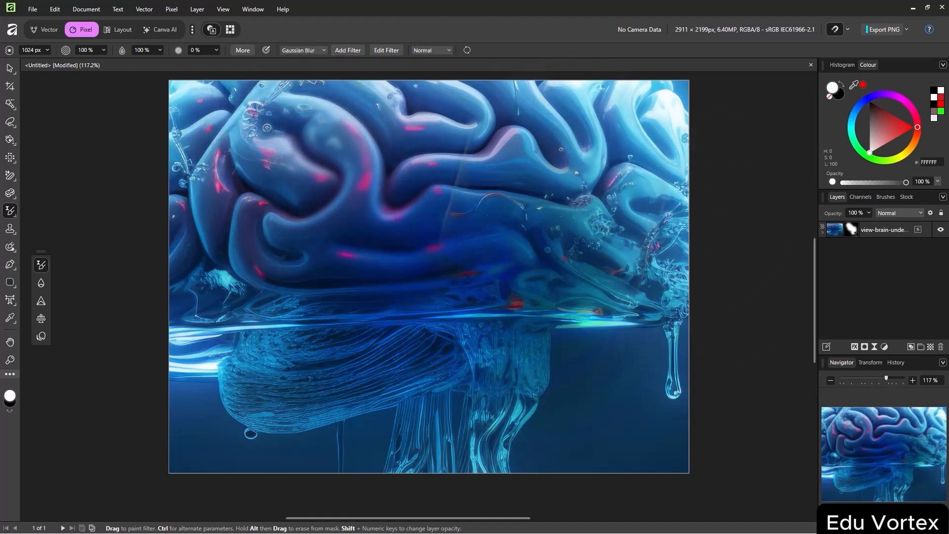
Change the Filter Brush to Motion Blur and paint it over the brain's upper-right folds
left_click(304, 51)
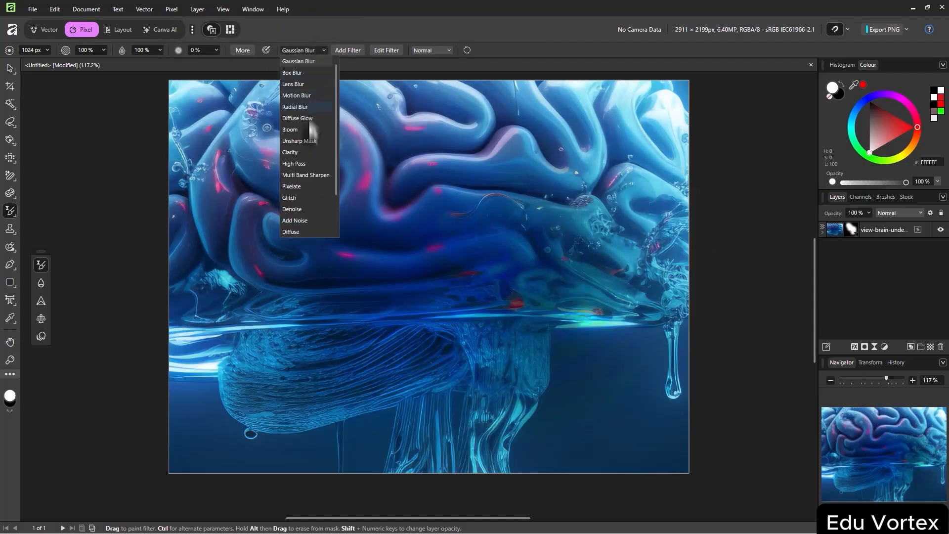
scroll(303, 154, "down", 2)
left_click(310, 96)
left_click_drag(649, 174, 634, 144)
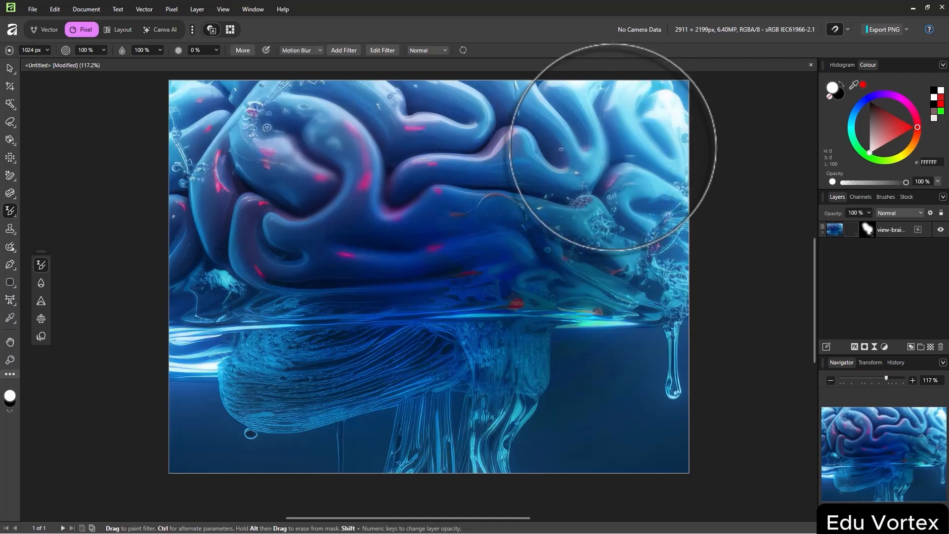
Try the Blur Brush Tool and the Sharpen Brush Tool in Clarity mode at 225 px on the brain's lower-left area
right_click(10, 209)
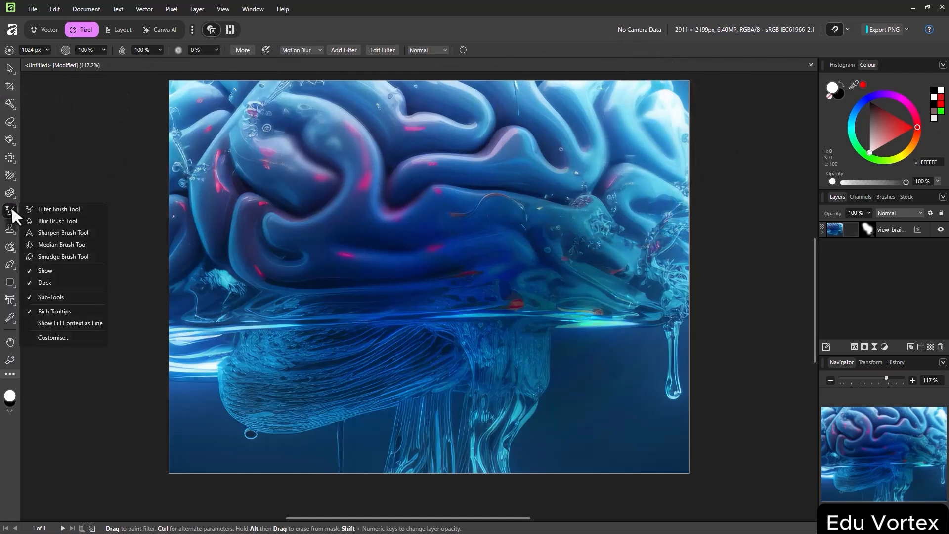
left_click(71, 223)
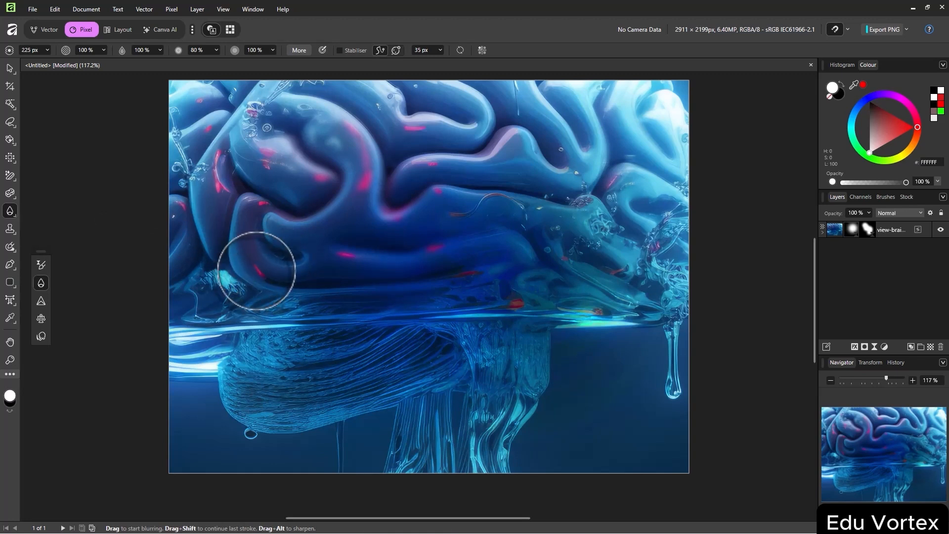
right_click(20, 221)
left_click(72, 219)
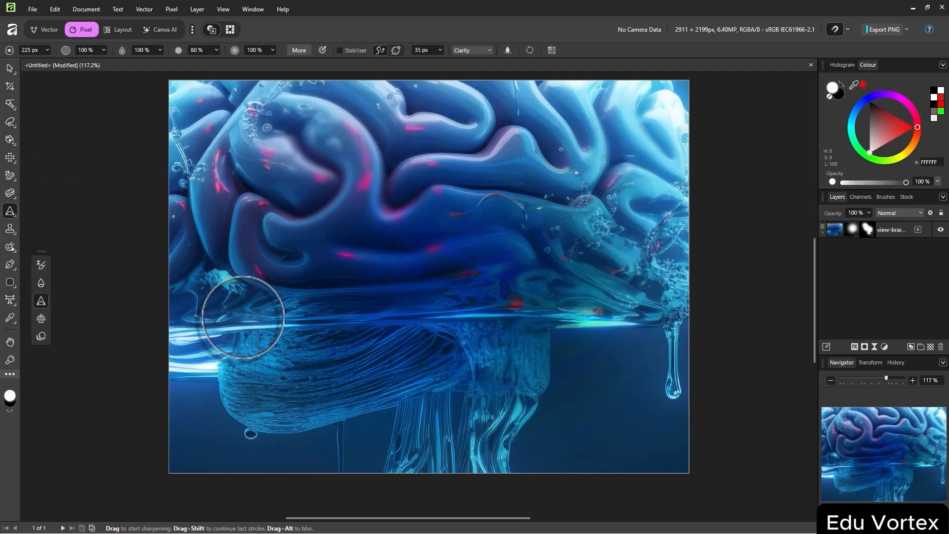
Smooth the brain's upper-left folds with the Median Brush Tool at 792 px
left_click(41, 318)
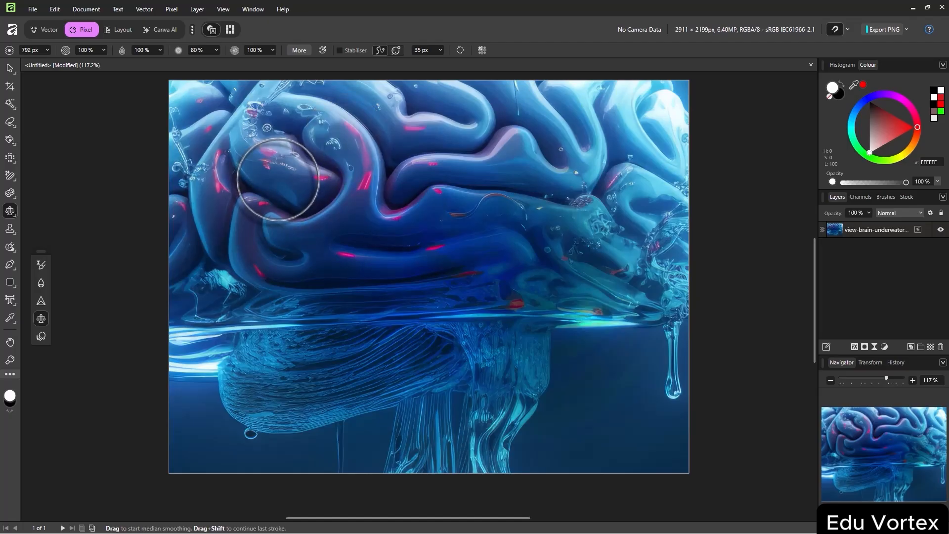
mouse_move(278, 180)
left_mouse_down()
mouse_move(381, 181)
mouse_move(333, 180)
mouse_move(375, 172)
left_mouse_up()
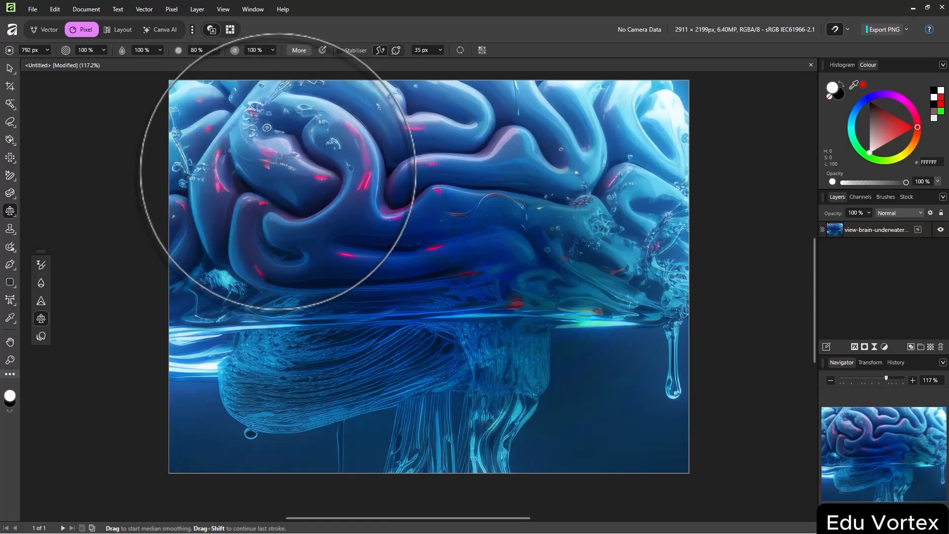
left_click(277, 171)
left_click(282, 171)
left_click(281, 168)
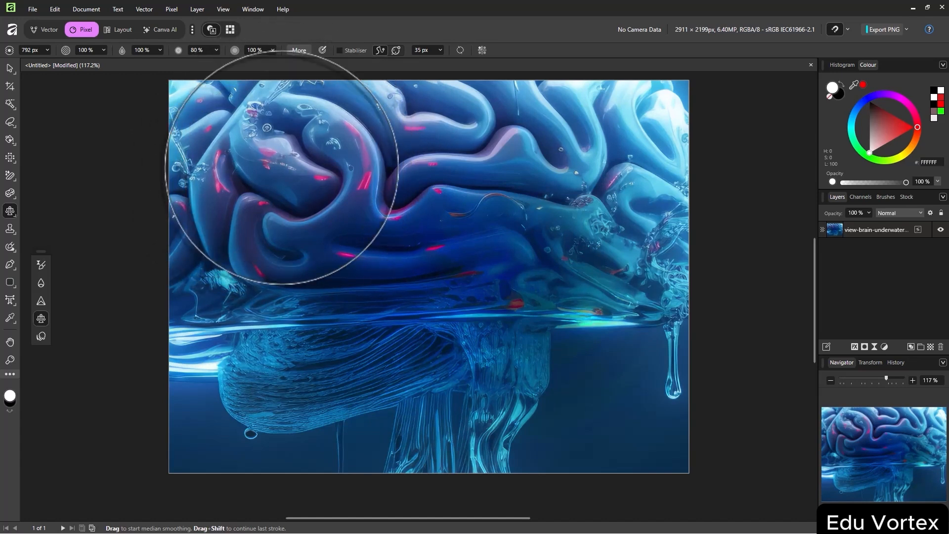
scroll(281, 167, "up", 2)
scroll(280, 167, "down", 2)
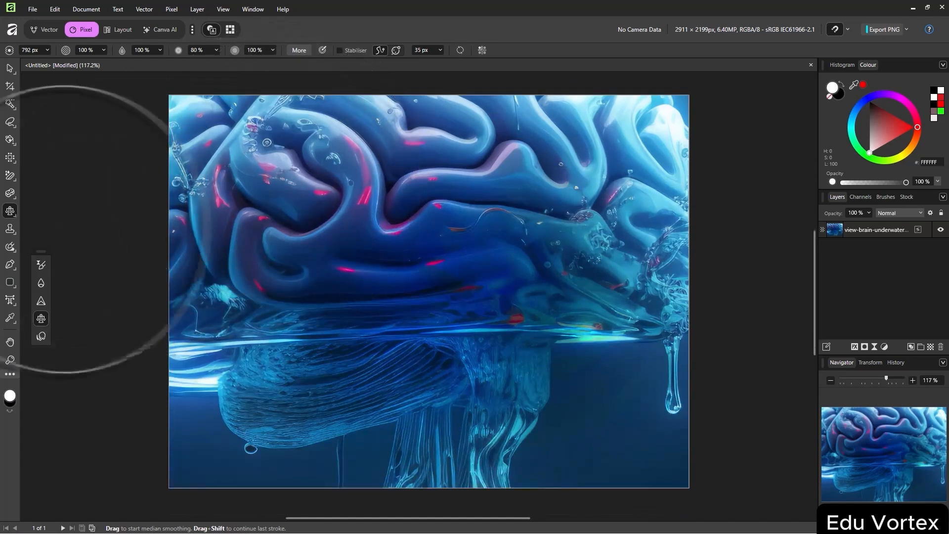
Try the Smudge Brush Tool at 1832 px over the brain's upper-right folds
right_click(13, 212)
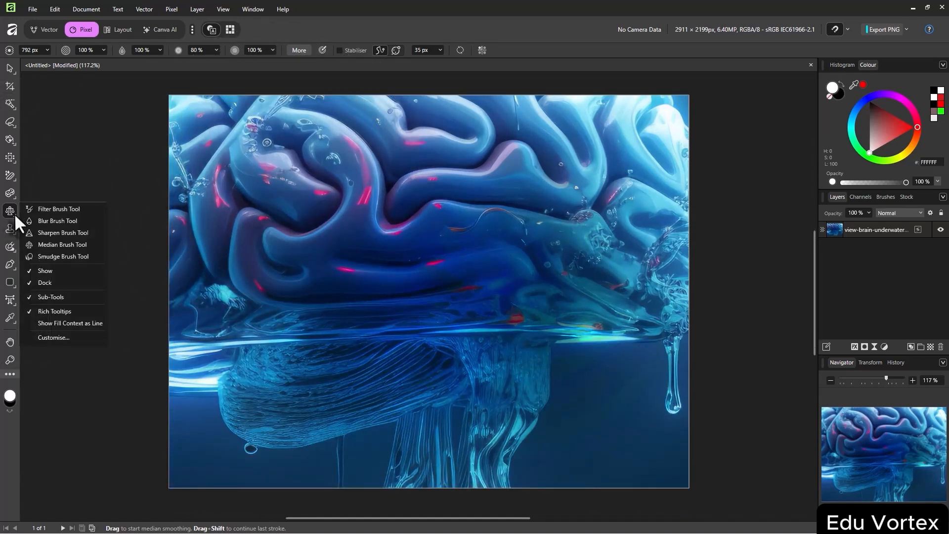
left_click(63, 256)
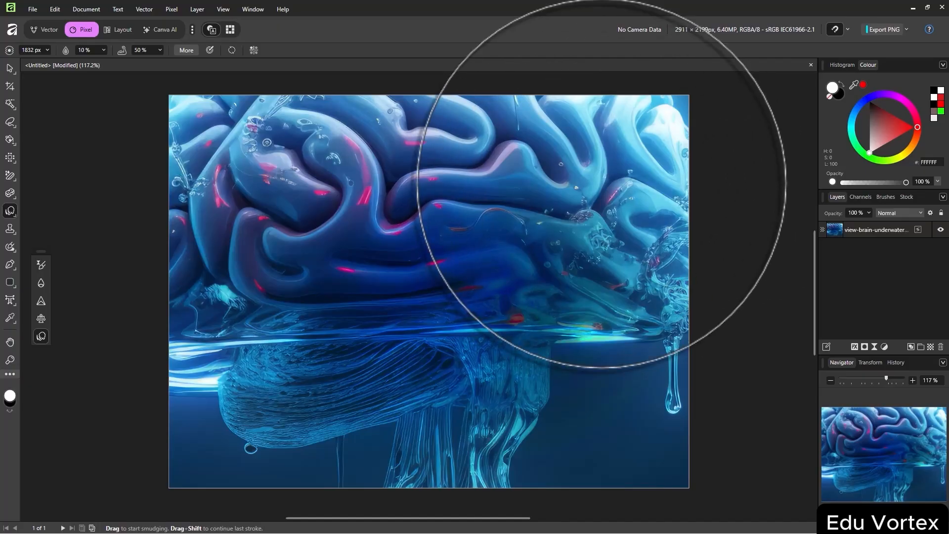
Try the Clone Brush Tool at 1125 px, sampling the brain's lower-left folds and painting them over its lower-right area
left_click(10, 228)
right_click(13, 227)
right_click(11, 229)
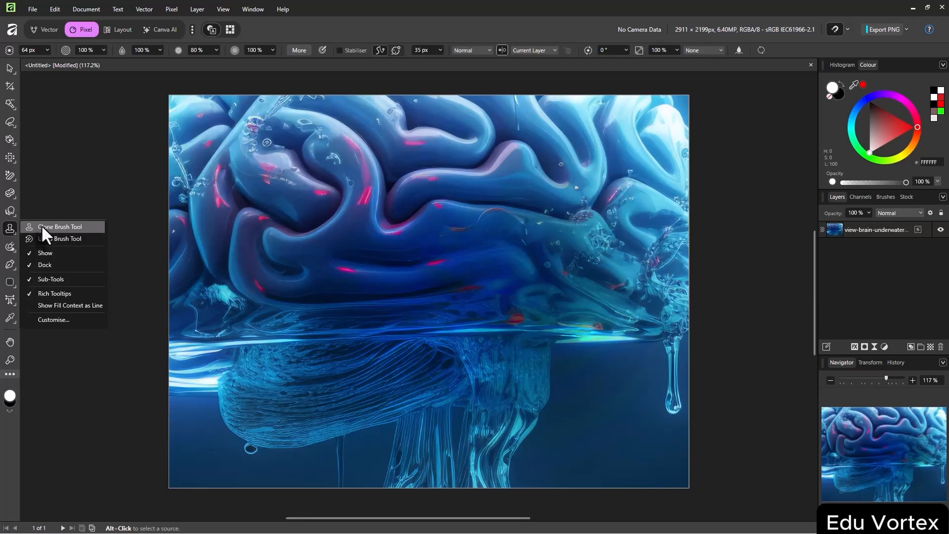
left_click(42, 226)
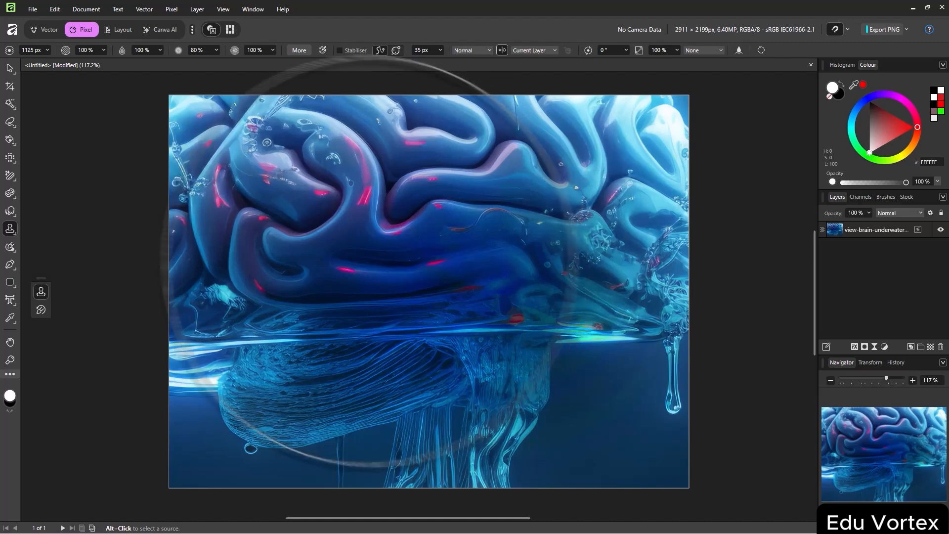
left_click(292, 286, "alt")
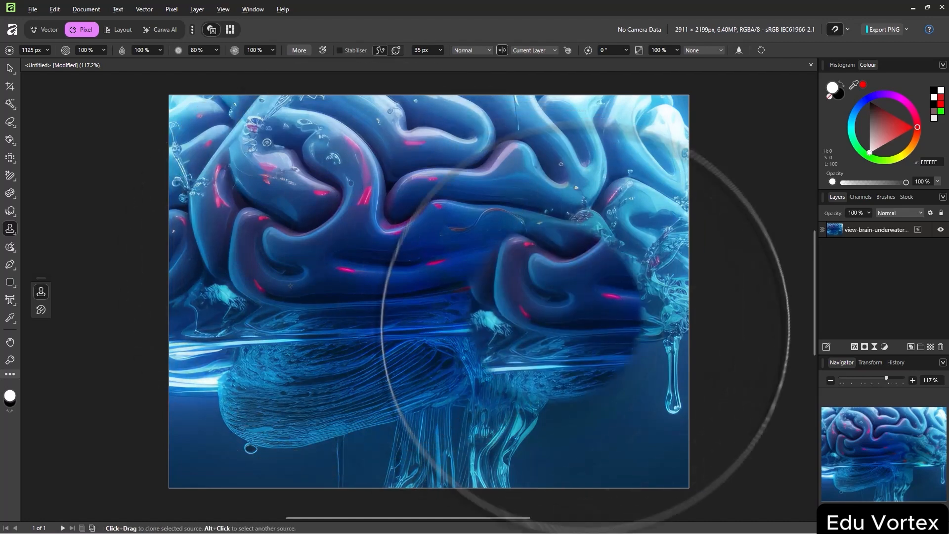
left_click_drag(581, 351, 634, 125)
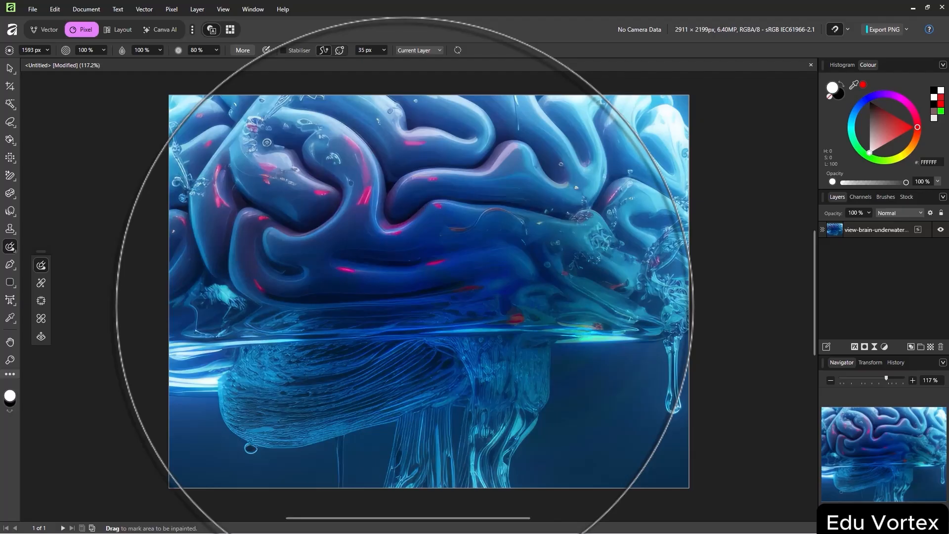
Reduce the Inpainting Brush Tool's size and remove the hanging water drip below the brain's right side and the lower-left bubble
key("bracketleft")
key("bracketleft")
key("bracketleft")
key("bracketleft")
key("bracketleft")
key("bracketleft")
key("bracketleft")
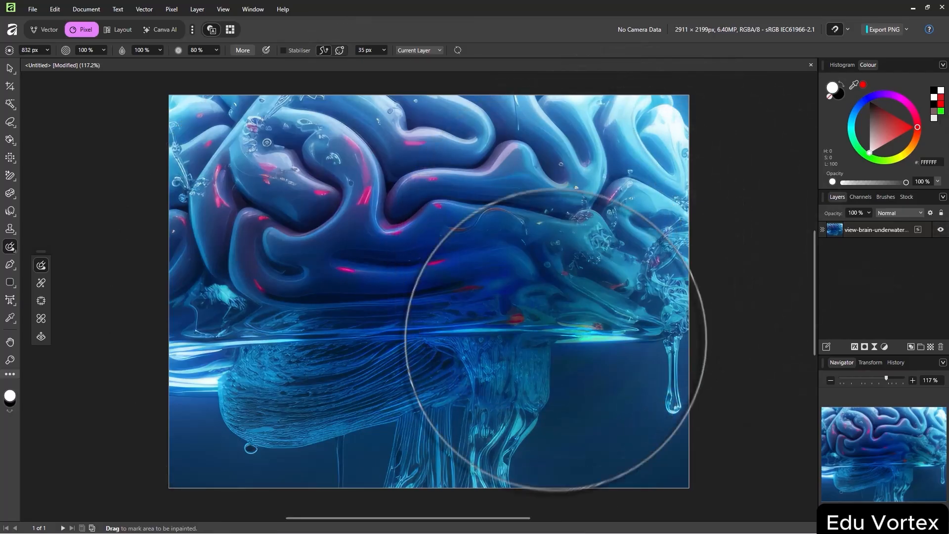
mouse_move(671, 368)
left_mouse_down()
mouse_move(674, 411)
mouse_move(673, 349)
left_mouse_up()
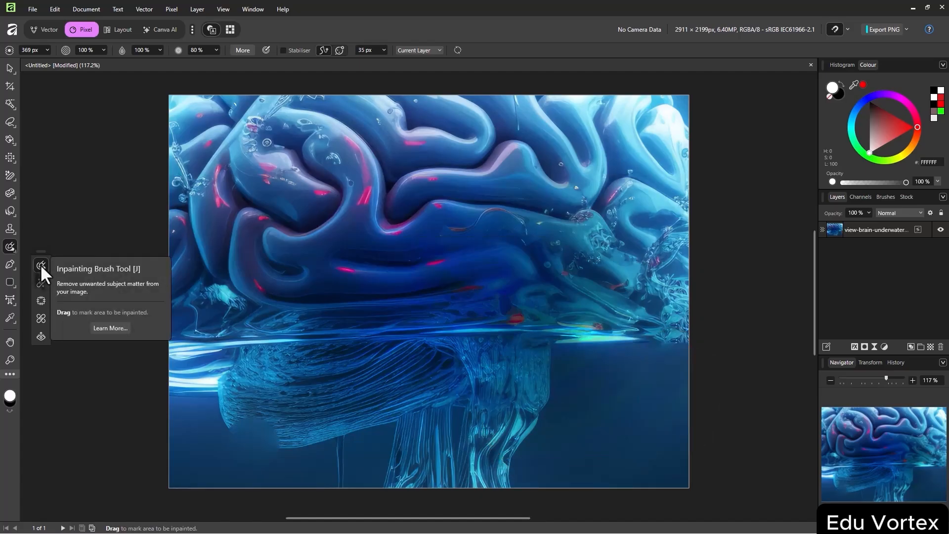
Try the Healing Brush Tool at 1125 px over the brain's left and central folds, and undo the strokes
left_click(42, 283)
key("ctrl+z")
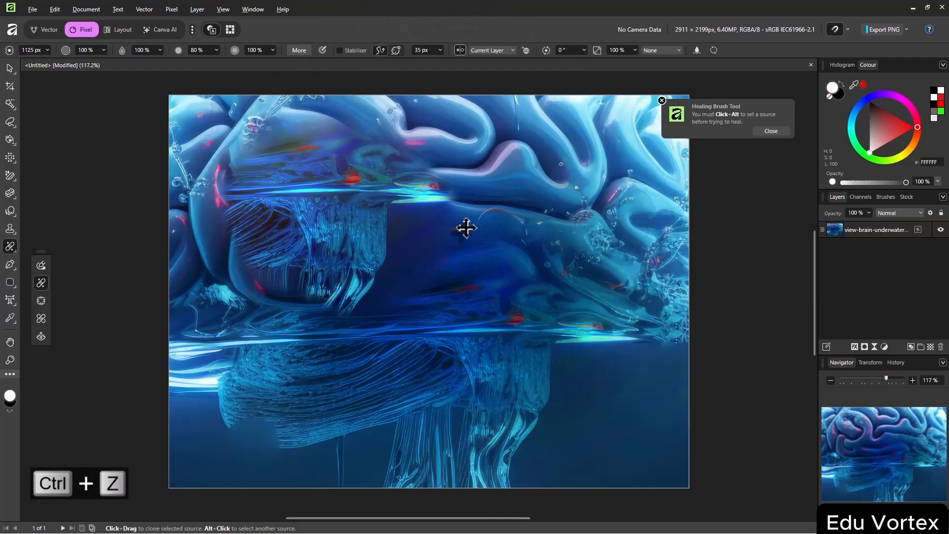
key("ctrl+z")
key("ctrl+z")
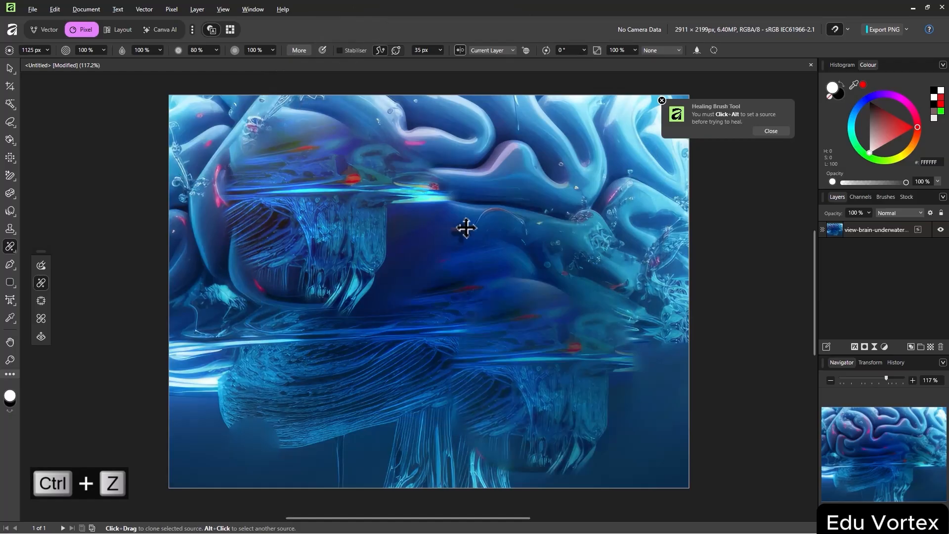
key("ctrl+z")
key("ctrl+z")
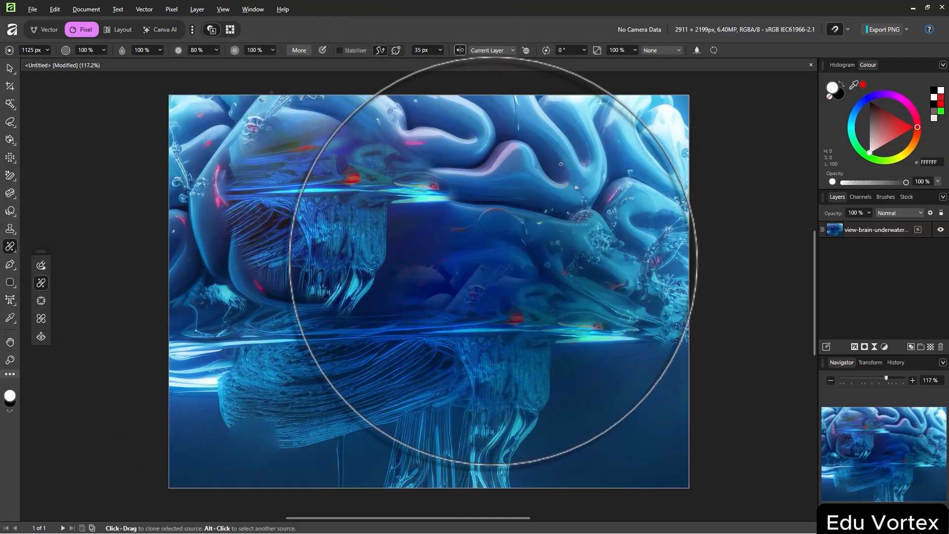
key("ctrl+z")
key("ctrl+z")
key("ctrl+z")
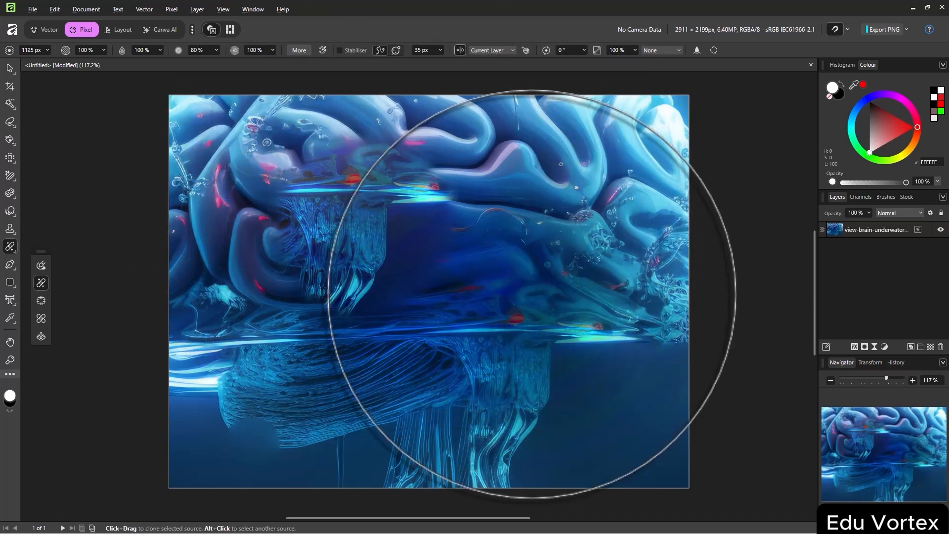
key("ctrl+z")
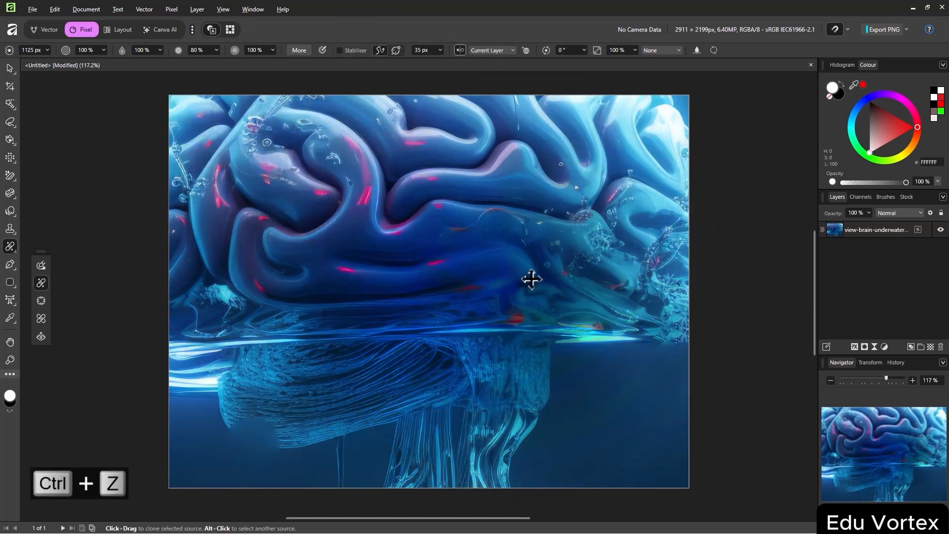
key("ctrl+z")
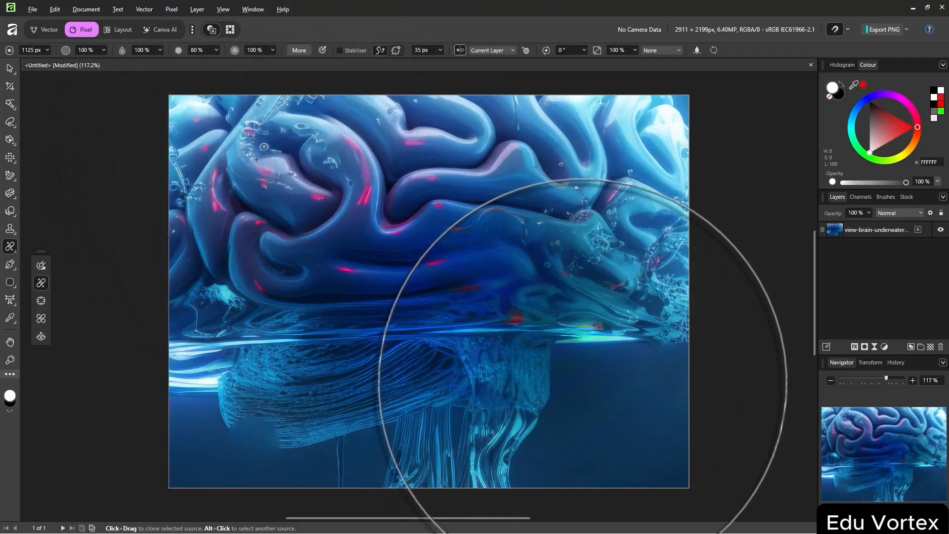
Heal the image's lower-right background with the brain's upper-left folds as the source, undoing and repeating the dab once
left_click(563, 376)
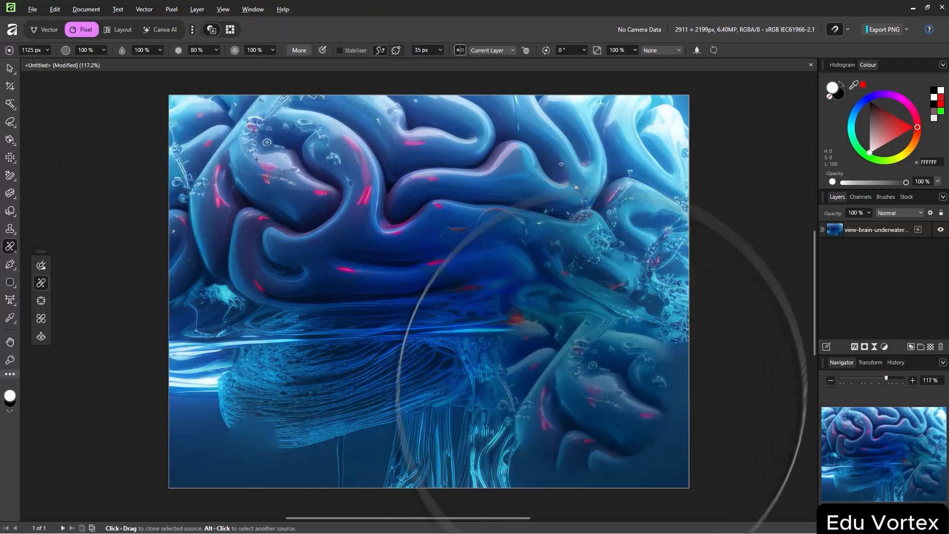
key("ctrl+z")
left_click(585, 389)
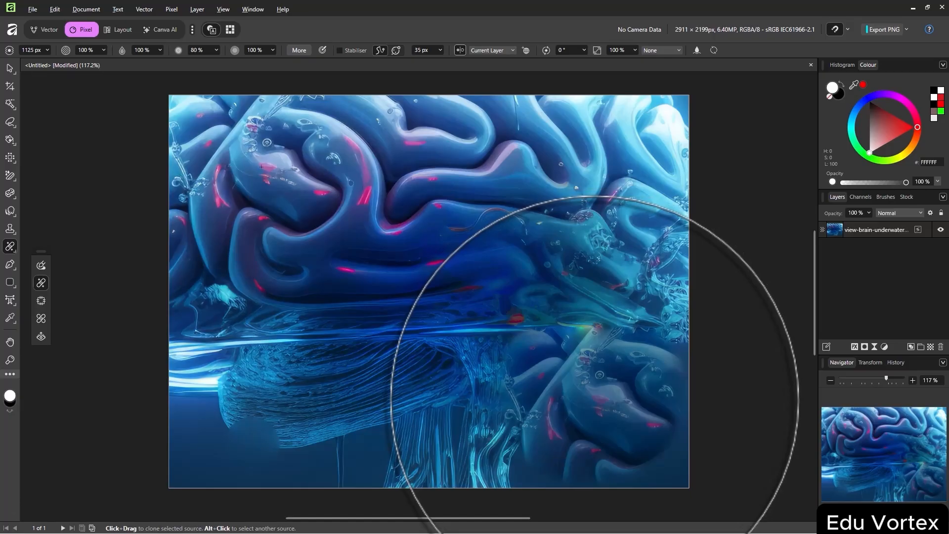
Try the Patch Tool on freehand areas over the lower-right folds and the brain's right side, undoing the results
left_click(42, 303)
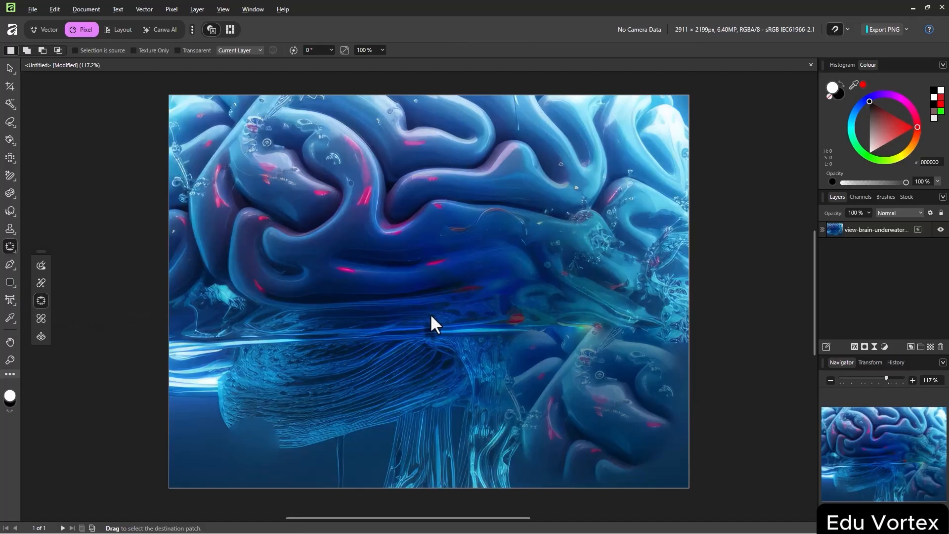
key("ctrl+z")
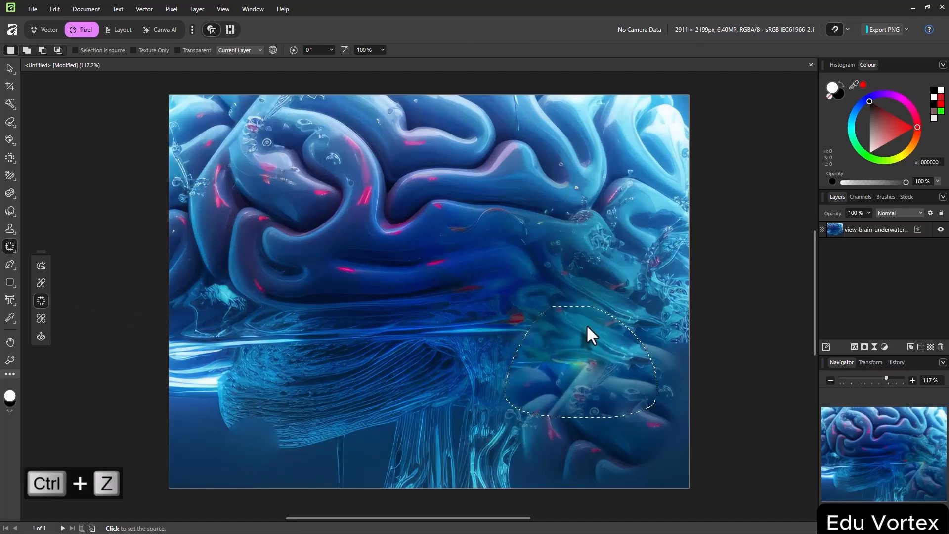
key("ctrl+z")
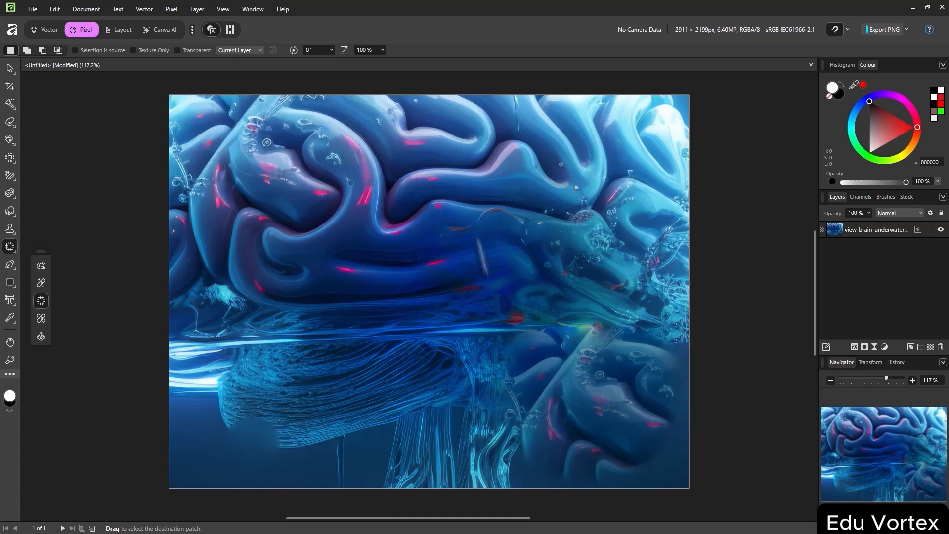
left_click_drag(499, 182, 500, 184)
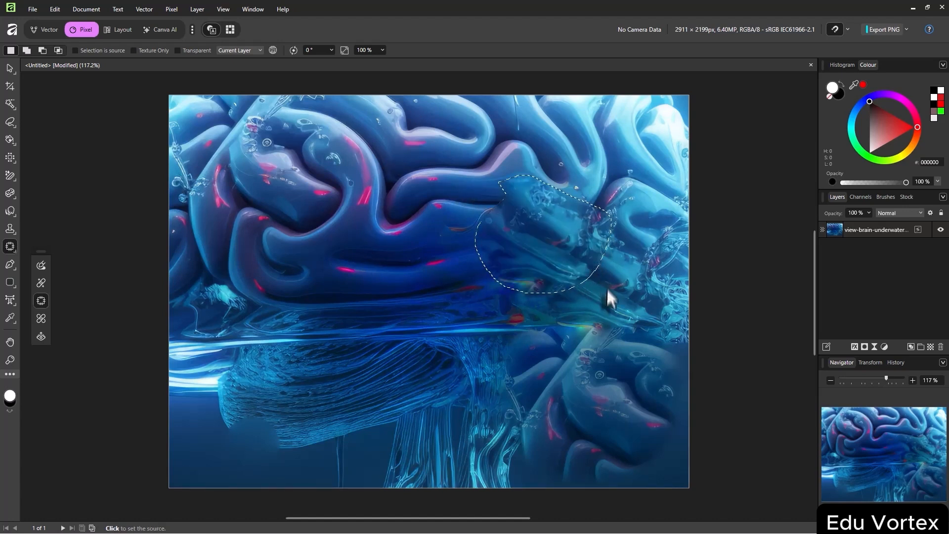
left_click(595, 365)
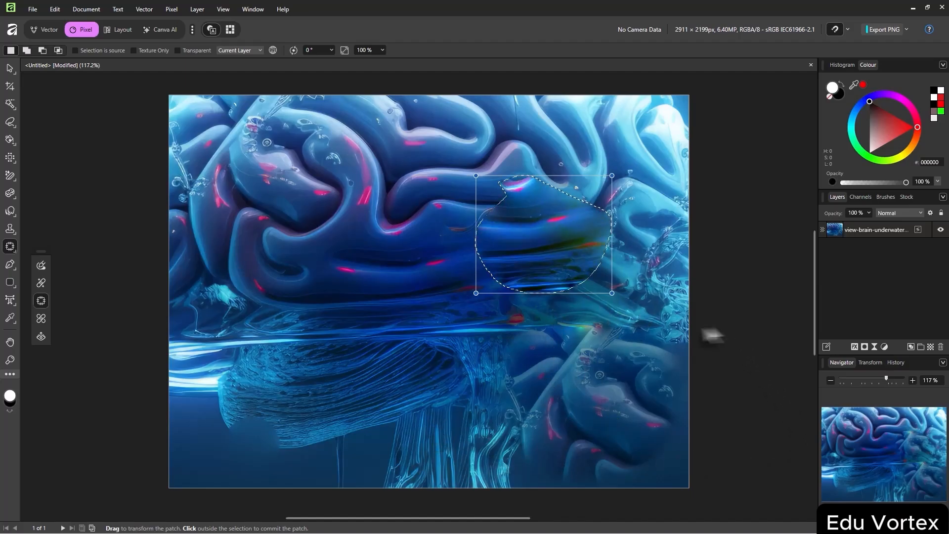
key("ctrl+z")
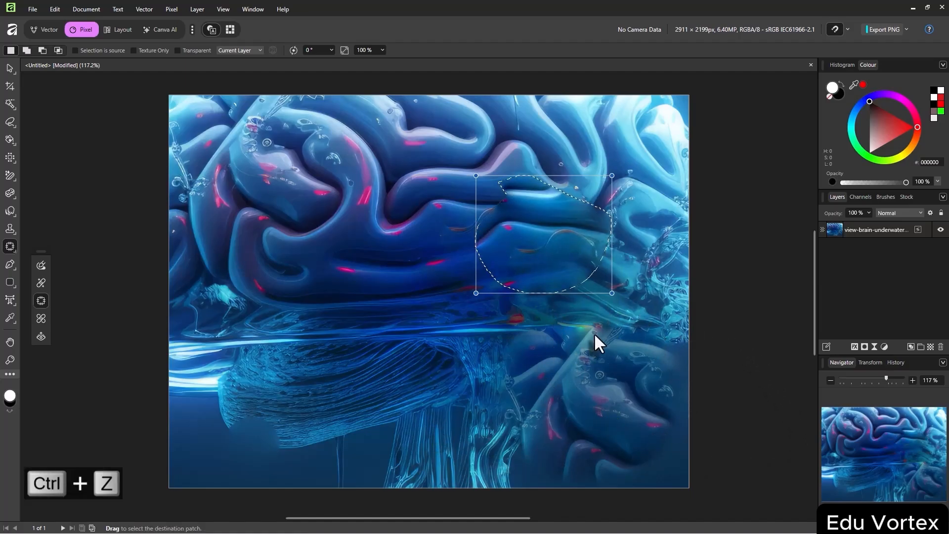
Outline a large rounded area at the brain's centre with the Patch Tool and fill it with folds from another part
mouse_move(395, 208)
left_mouse_down()
mouse_move(526, 325)
mouse_move(539, 215)
mouse_move(408, 198)
mouse_move(389, 203)
left_mouse_up()
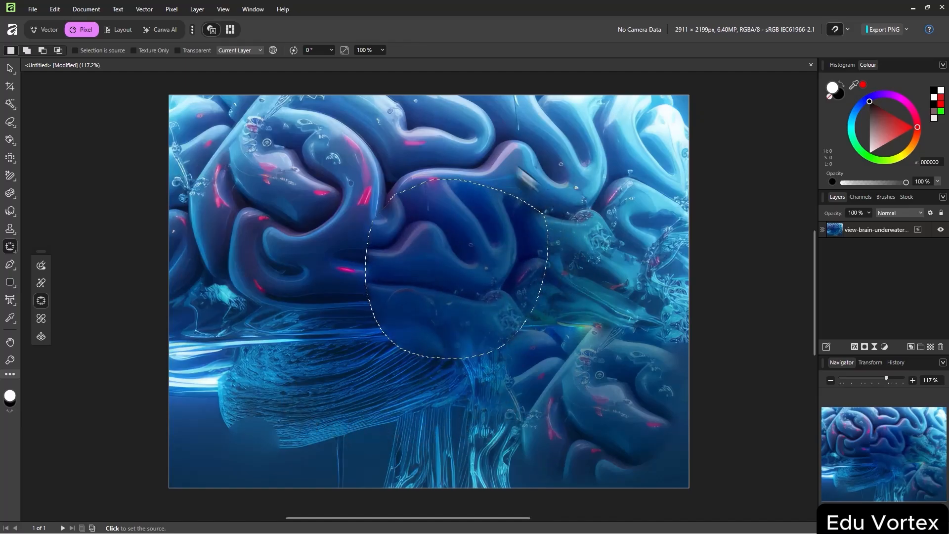
left_click(502, 153)
left_click_drag(440, 249, 498, 245)
Apply the Blemish Removal Tool at 354 px to the brain's central folds and the fibrous area beneath them
left_click(41, 319)
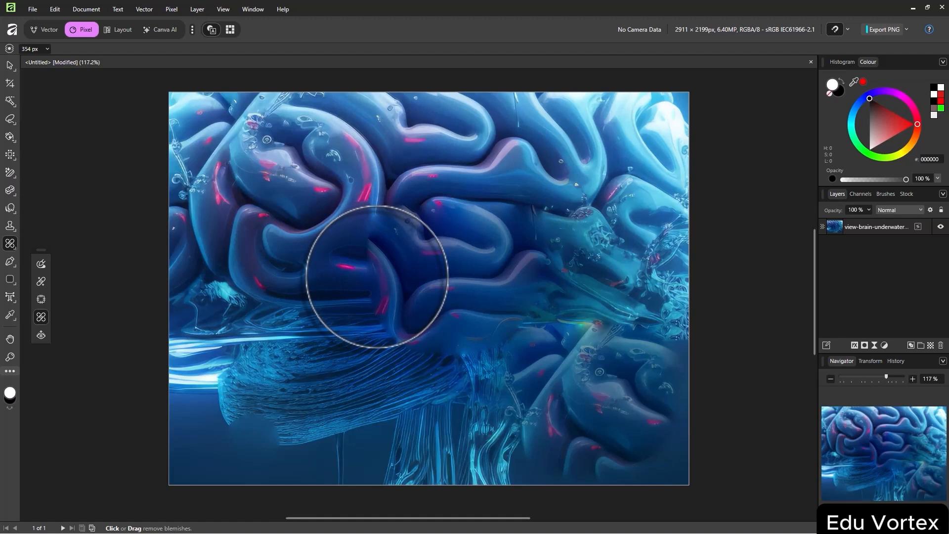
mouse_move(377, 277)
left_mouse_down()
mouse_move(296, 265)
mouse_move(341, 287)
left_mouse_up()
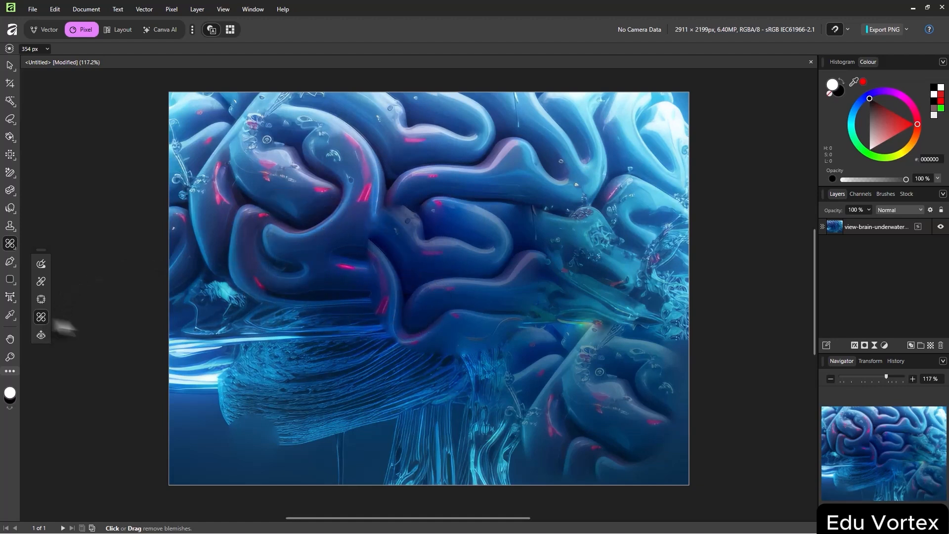
left_click_drag(402, 275, 346, 265)
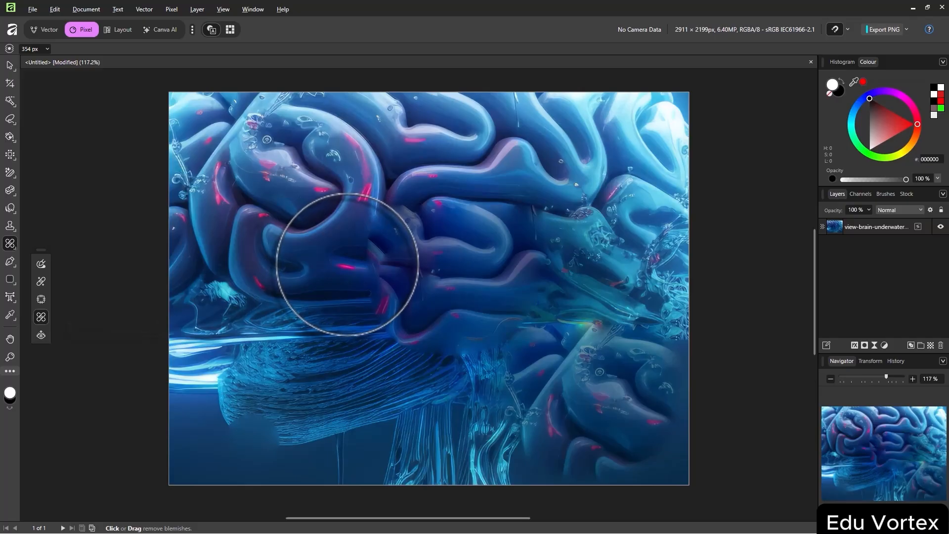
key("alt")
key("alt")
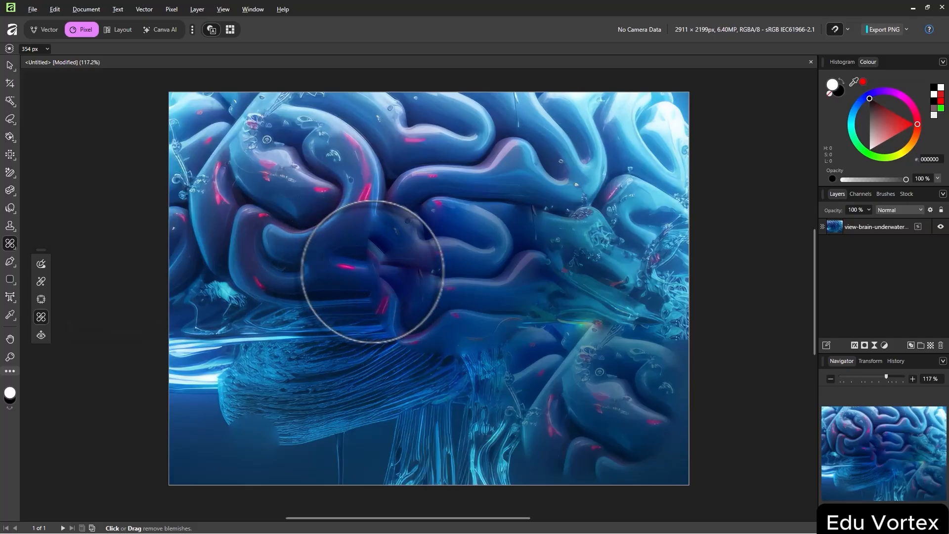
left_click_drag(372, 271, 454, 295)
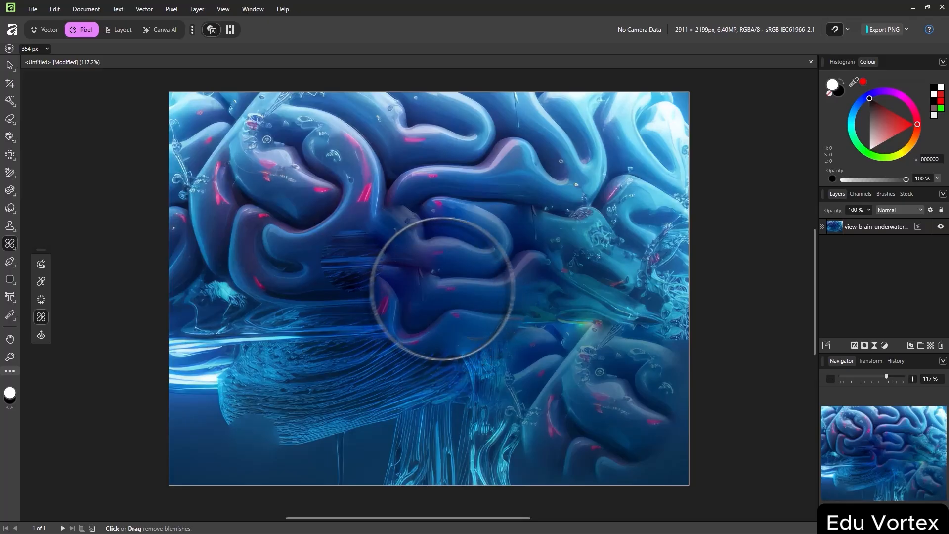
left_click(452, 299)
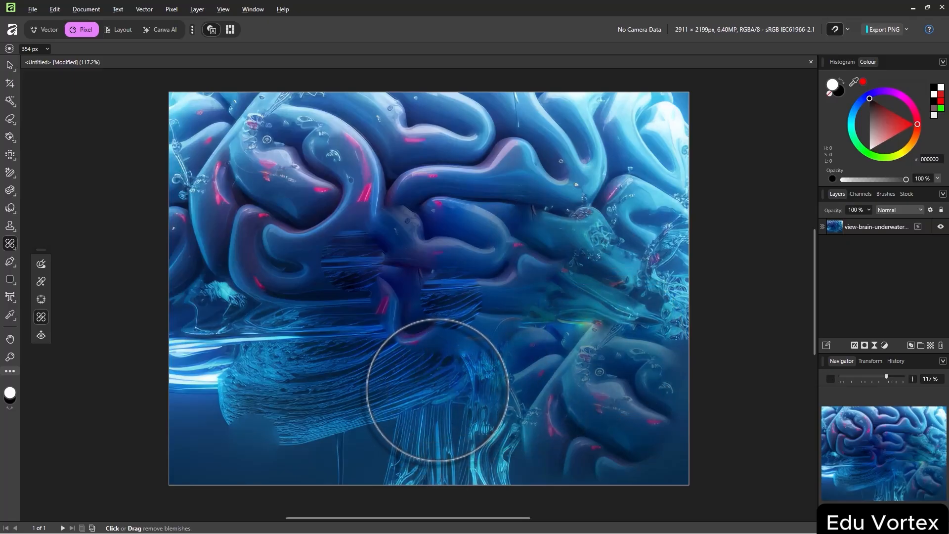
left_click(435, 393)
left_click(330, 371)
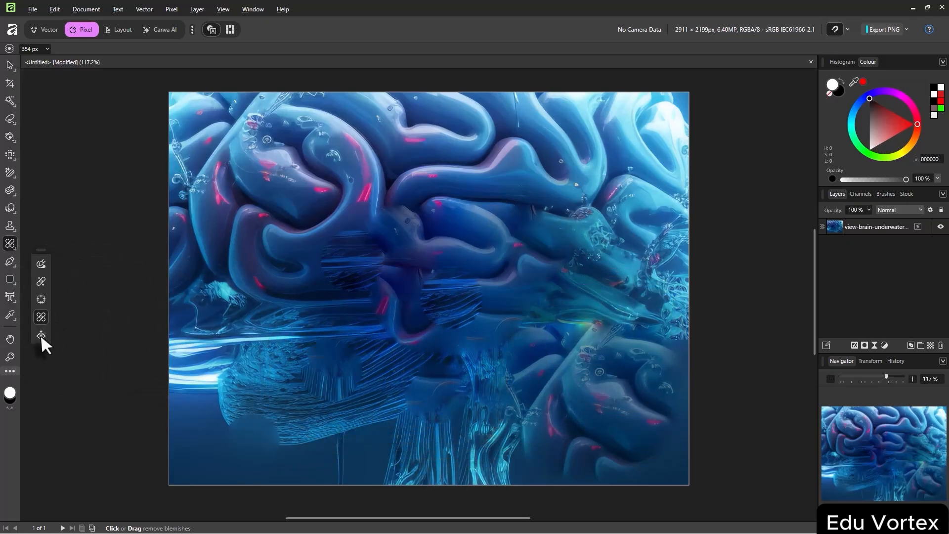
Switch to the Red Eye Removal Tool, and delete the brain image layer to empty the canvas
left_click(41, 336)
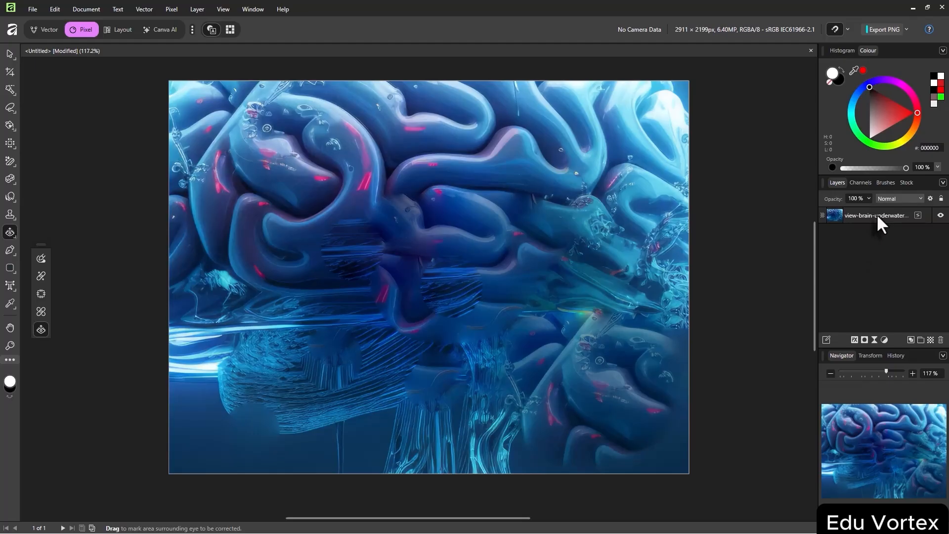
key("Delete")
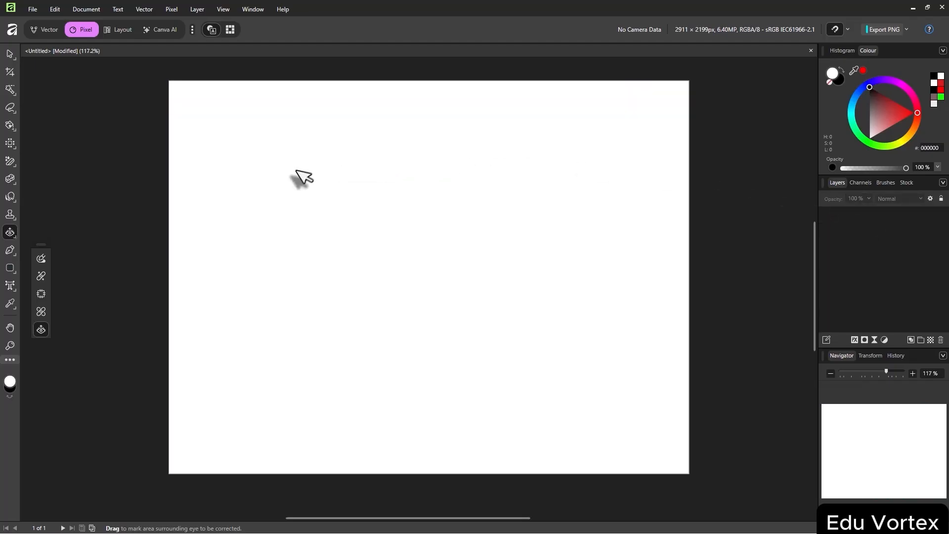
Draw a closed, black-filled curved shape with four nodes across the blank canvas using the Pen Tool
left_click(10, 250)
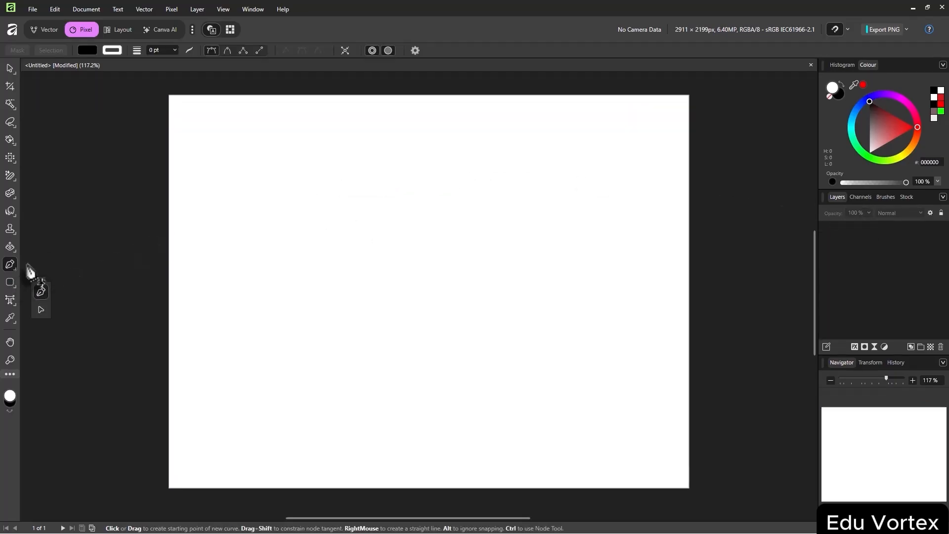
left_click(15, 268)
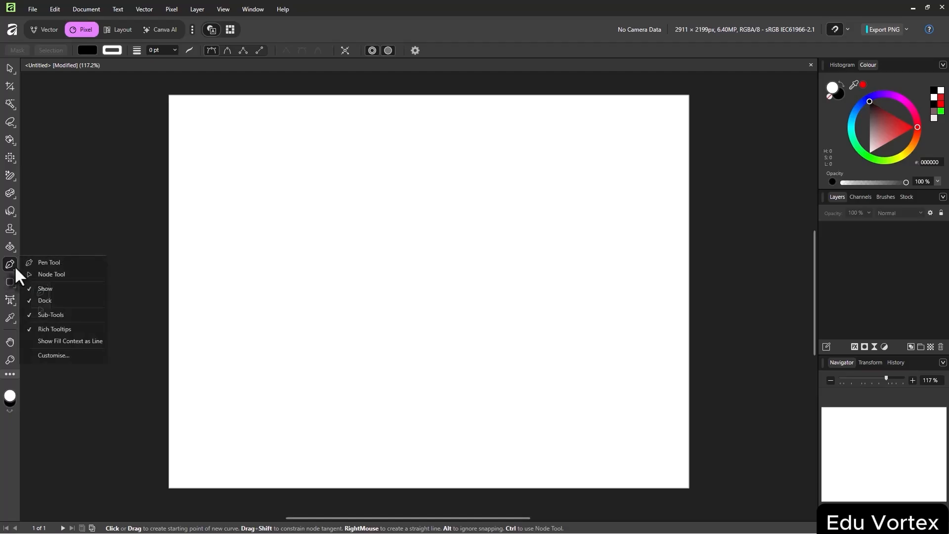
left_click(30, 263)
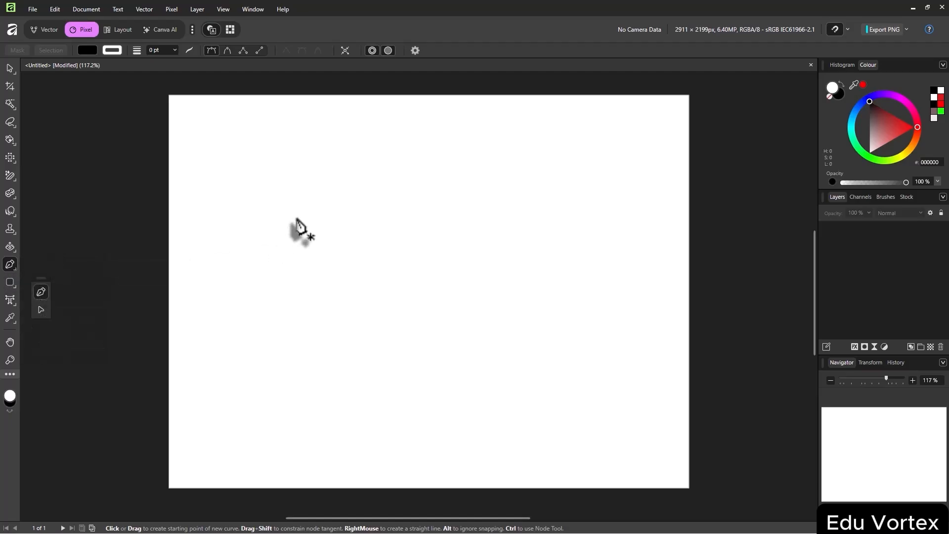
left_click_drag(295, 220, 466, 364)
left_click(443, 391)
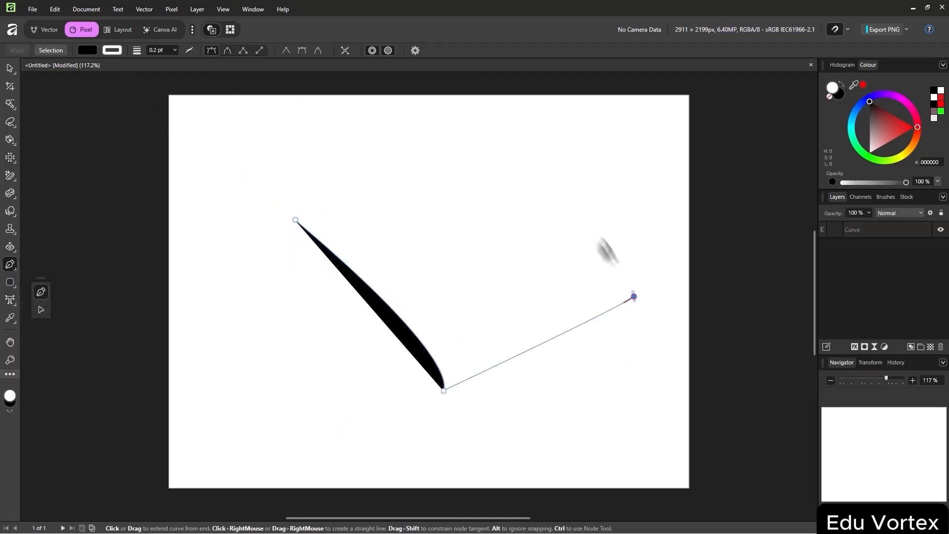
left_click_drag(634, 296, 350, 120)
left_click_drag(293, 182, 315, 188)
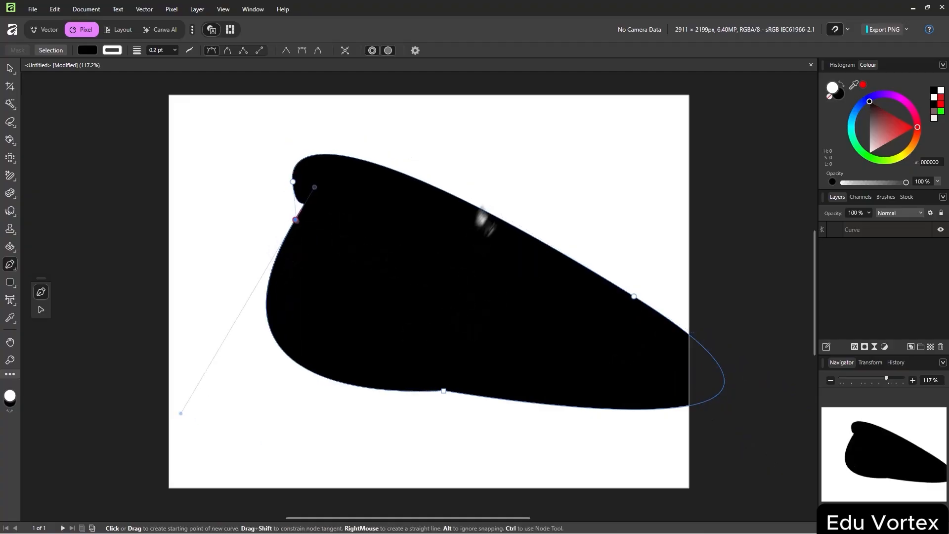
Draw a small three-node curve with the Pen Tool beside the large black shape's upper edge
mouse_move(550, 153)
left_mouse_down()
mouse_move(608, 212)
mouse_move(509, 201)
left_mouse_up()
left_click(496, 171)
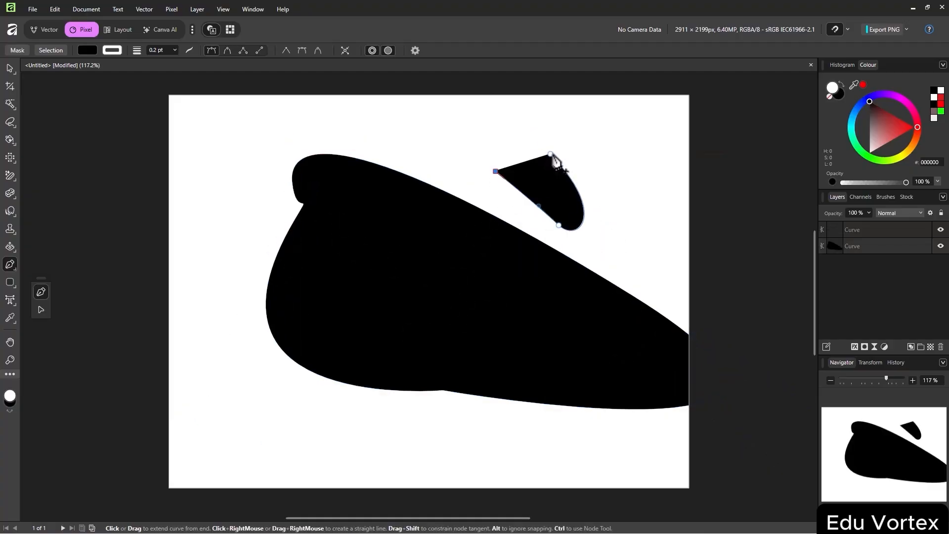
left_click_drag(551, 154, 522, 110)
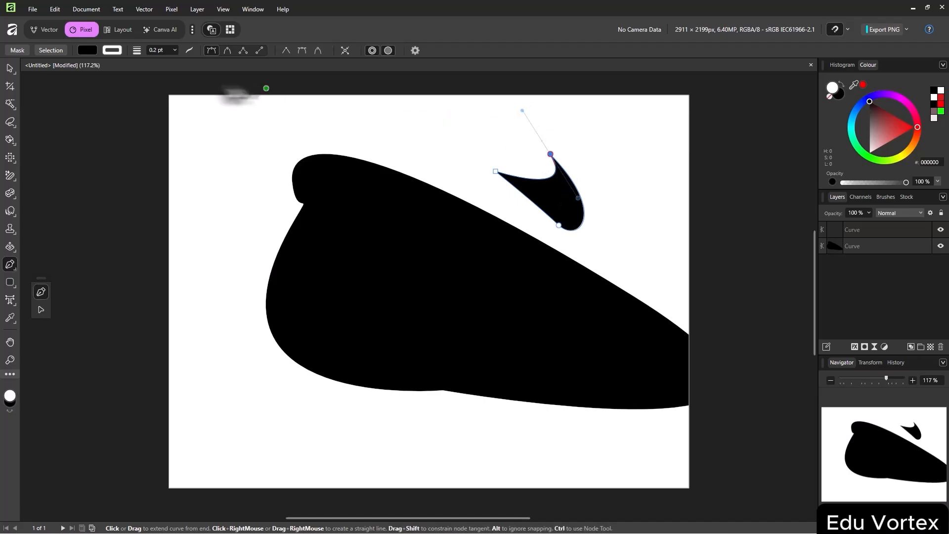
Give the small curve a light green stroke and set its width to 15.4 pt
left_click(88, 50)
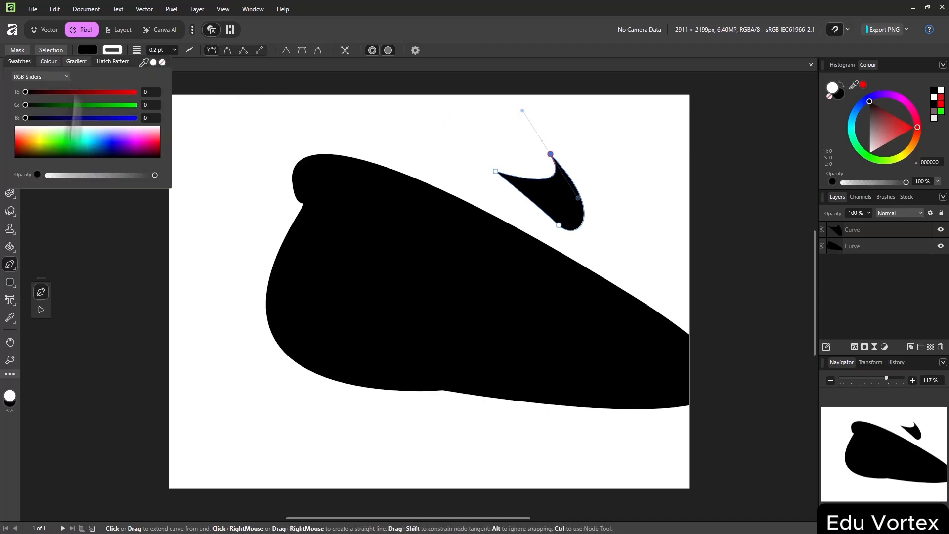
mouse_move(96, 181)
left_mouse_down()
mouse_move(74, 172)
mouse_move(45, 183)
mouse_move(96, 184)
mouse_move(35, 186)
mouse_move(200, 173)
left_mouse_up()
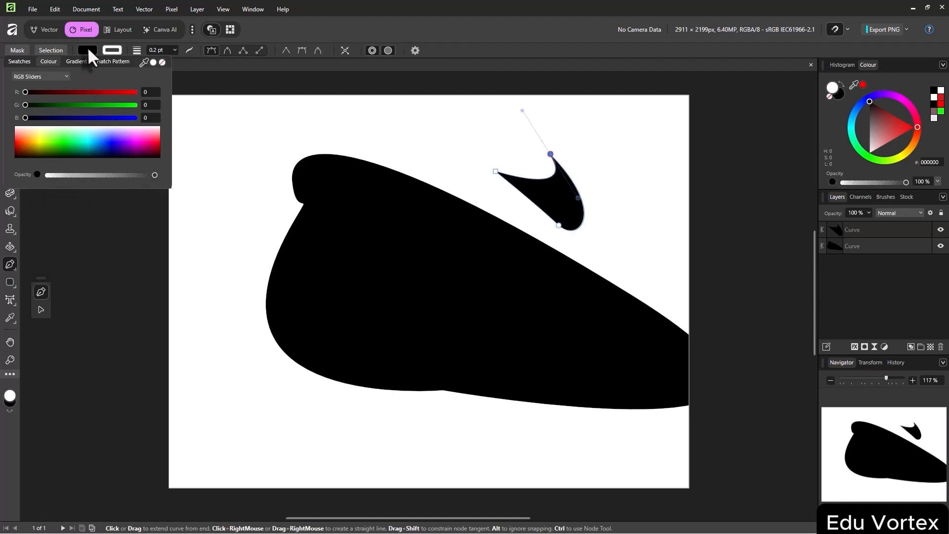
left_click(112, 48)
left_click(90, 141)
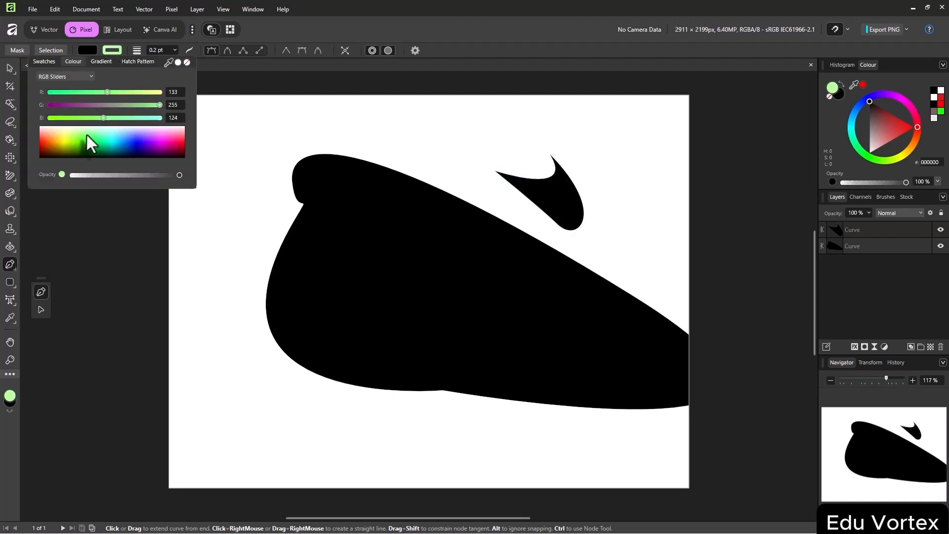
left_click(172, 51)
left_click_drag(212, 62, 207, 62)
Extend the green-outlined curve with five more nodes looping around its outer side and back to its lower edge
left_click(564, 129)
left_click_drag(618, 167, 623, 176)
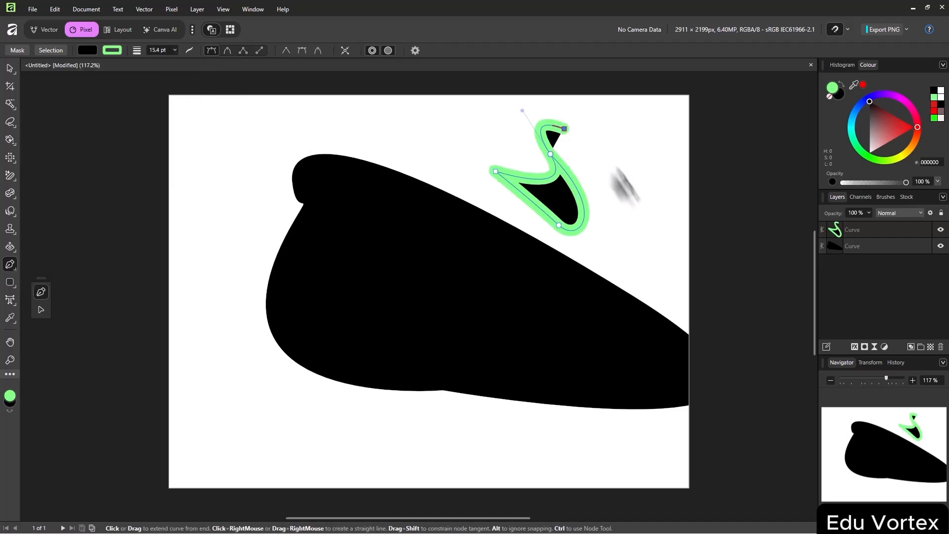
left_click_drag(644, 231, 644, 235)
left_click(596, 238)
left_click(582, 224)
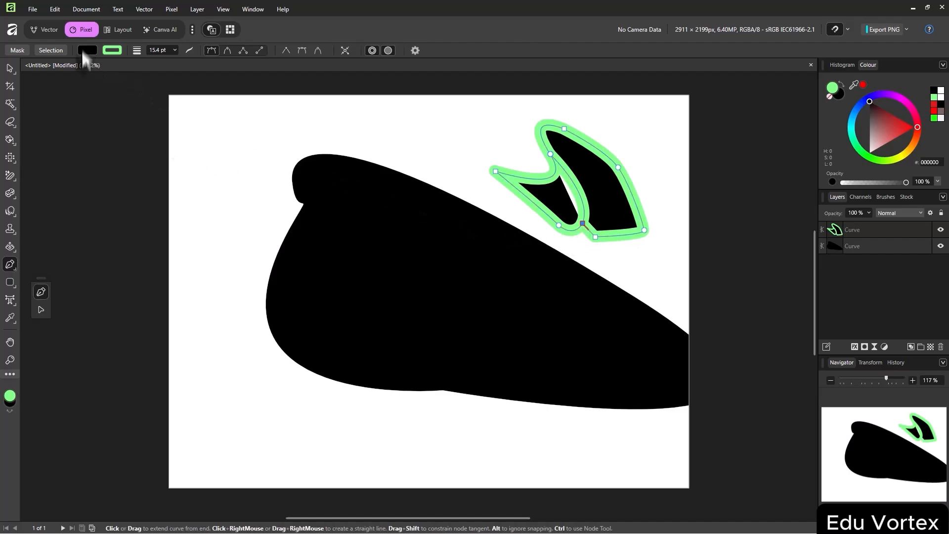
Reshape the large black curve with the Node Tool, moving its left node down and outward and its bottom node downward
right_click(14, 266)
left_click(47, 275)
left_click_drag(227, 165, 360, 284)
left_click(500, 189)
left_click_drag(295, 220, 234, 292)
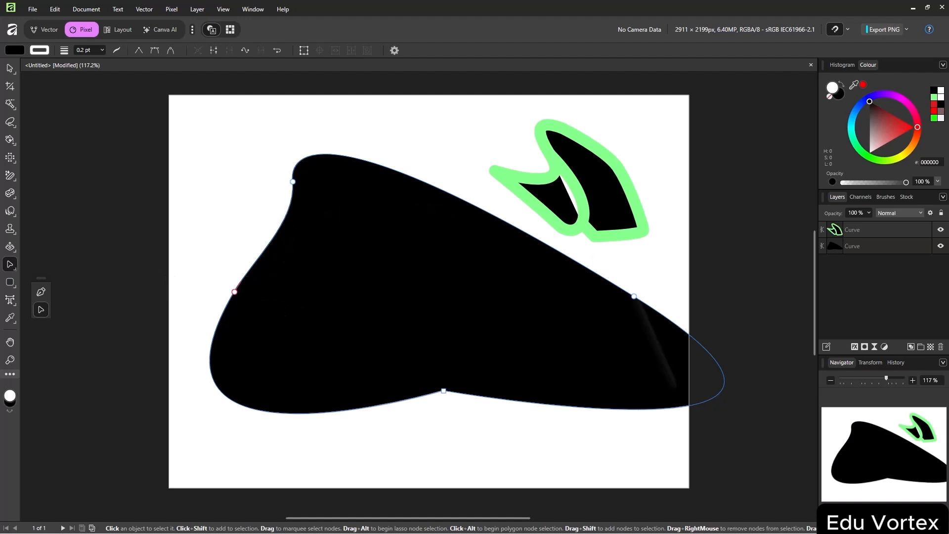
left_click_drag(442, 392, 446, 456)
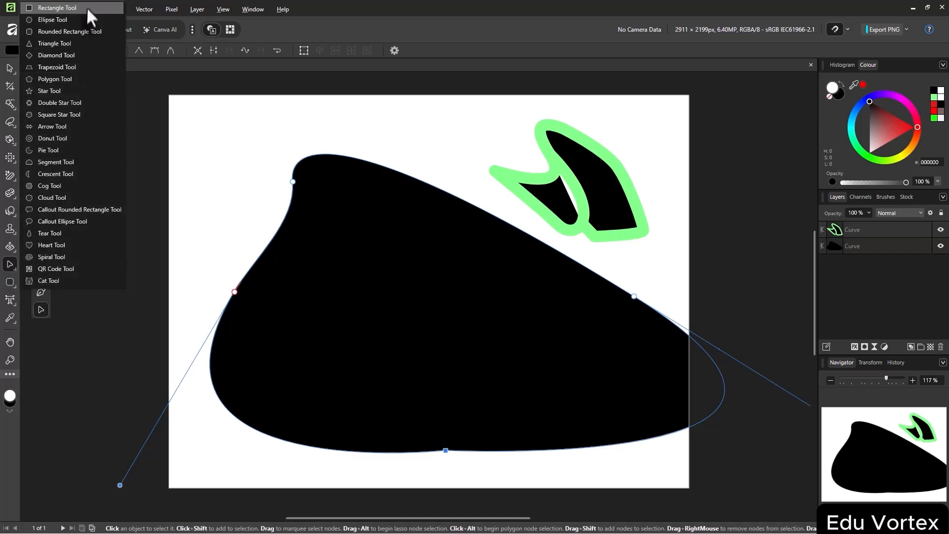
Draw a wide rectangle with the Rectangle Tool over the upper-left part of the large black shape
left_click(85, 9)
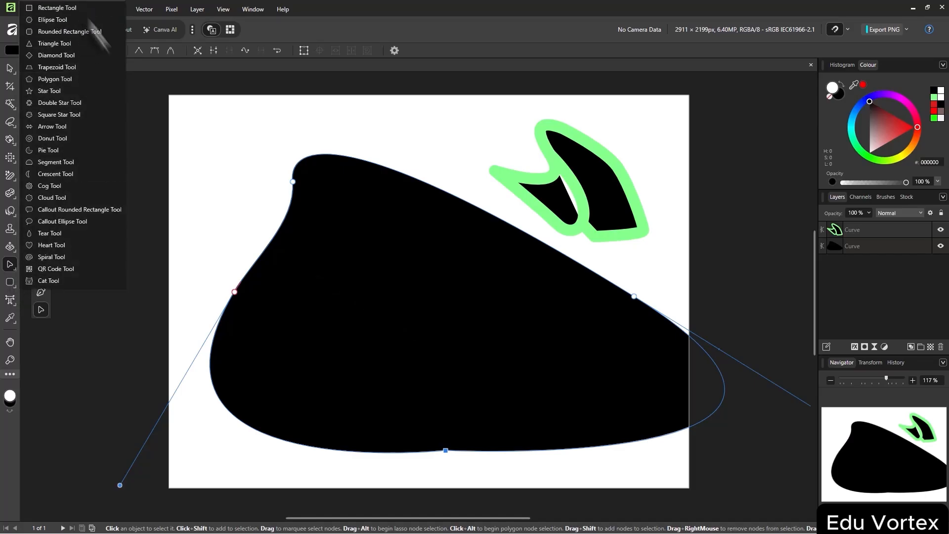
left_click_drag(205, 129, 456, 286)
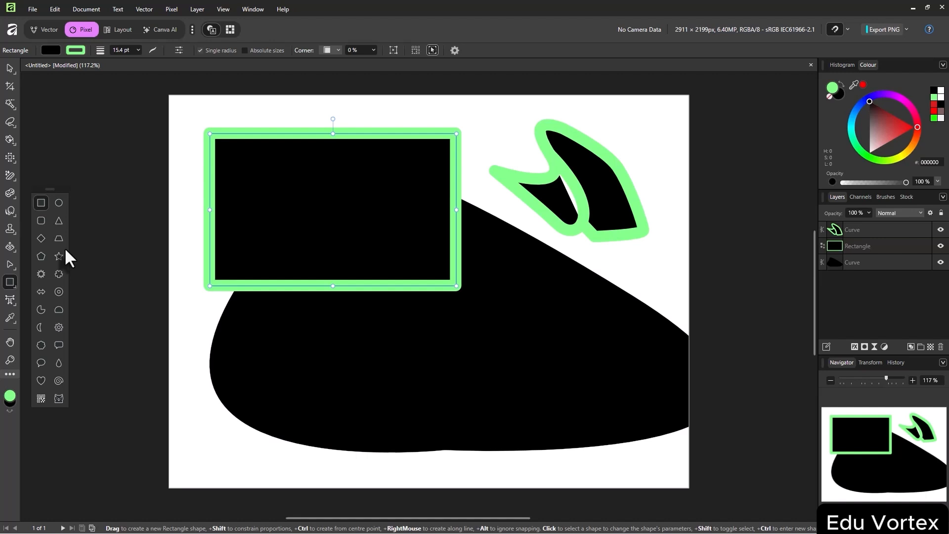
Delete the rectangle and both curve layers to empty the canvas
double_click(876, 245)
left_click(885, 235)
key("Delete")
left_click(885, 241)
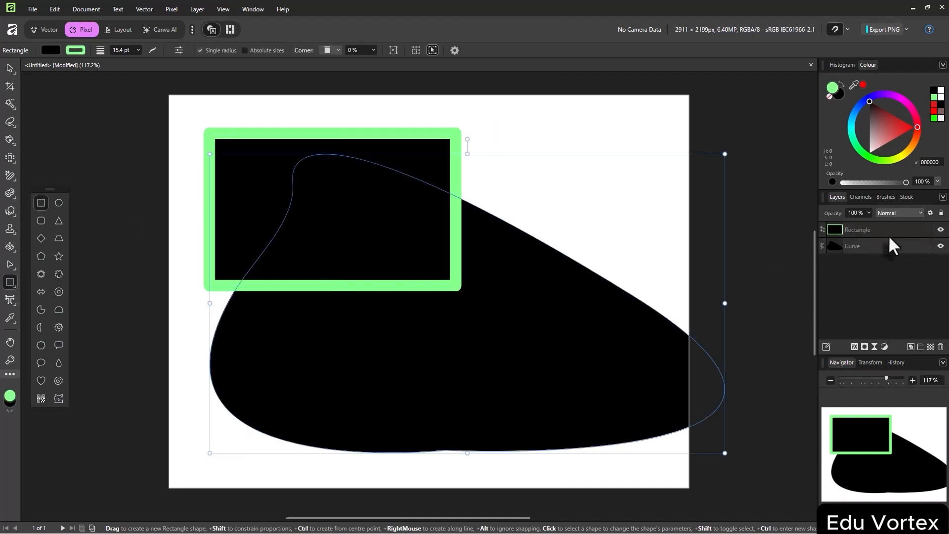
key("Delete")
key("Delete")
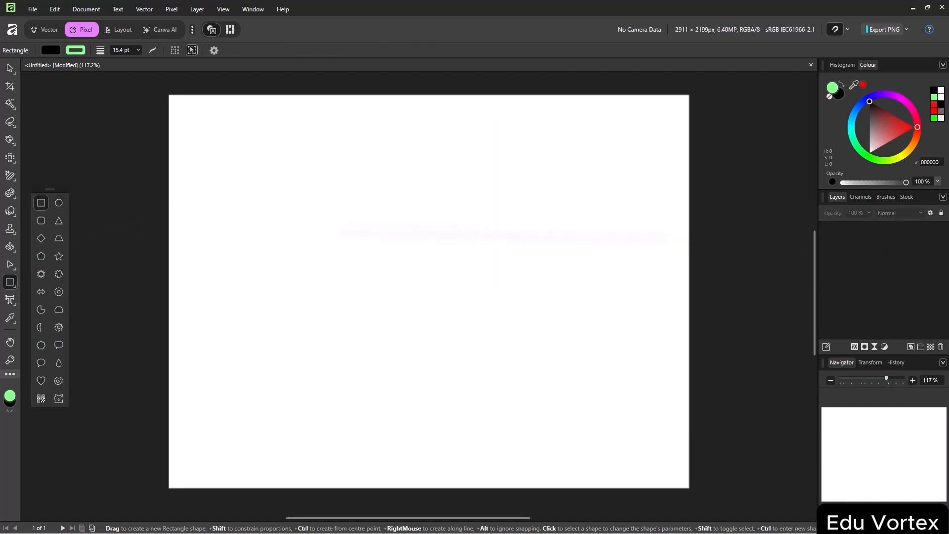
Create large artistic text reading "dsfsfs" on the blank canvas
left_click(11, 300)
left_click_drag(243, 164, 469, 329)
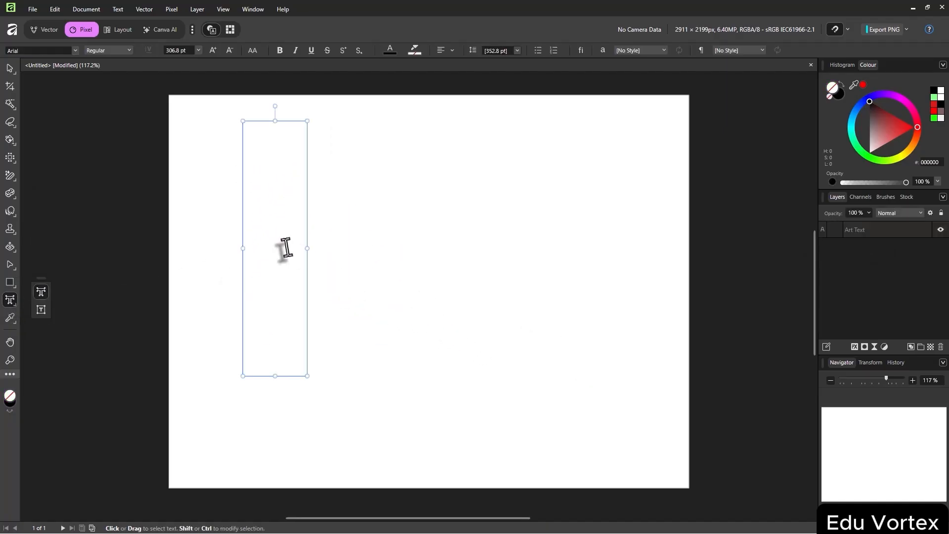
type("dsfsfs")
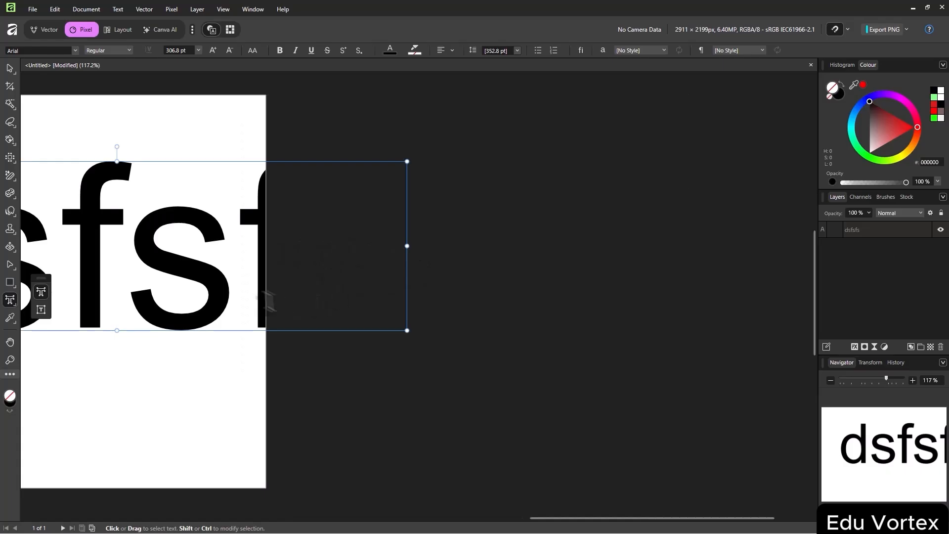
Shorten the artistic text to "dsfs" and scale it down slightly within the page
left_click_drag(268, 300, 548, 304)
scroll(548, 303, "down", 2)
left_click(555, 298)
key("BackSpace")
key("BackSpace")
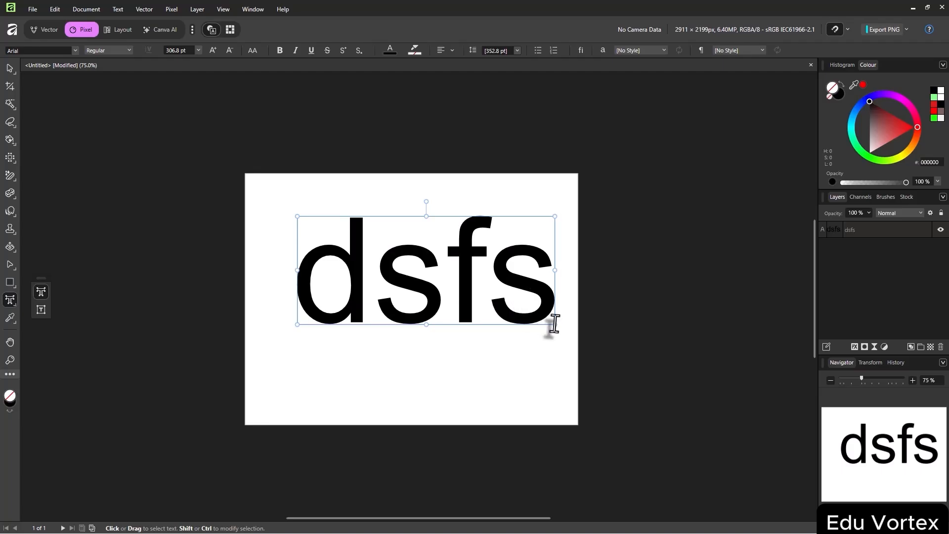
left_click_drag(555, 325, 523, 318)
Draw a wide text frame beneath "dsfs" with the Frame Text Tool and enter "kuhgfdfhgu"
left_click(41, 309)
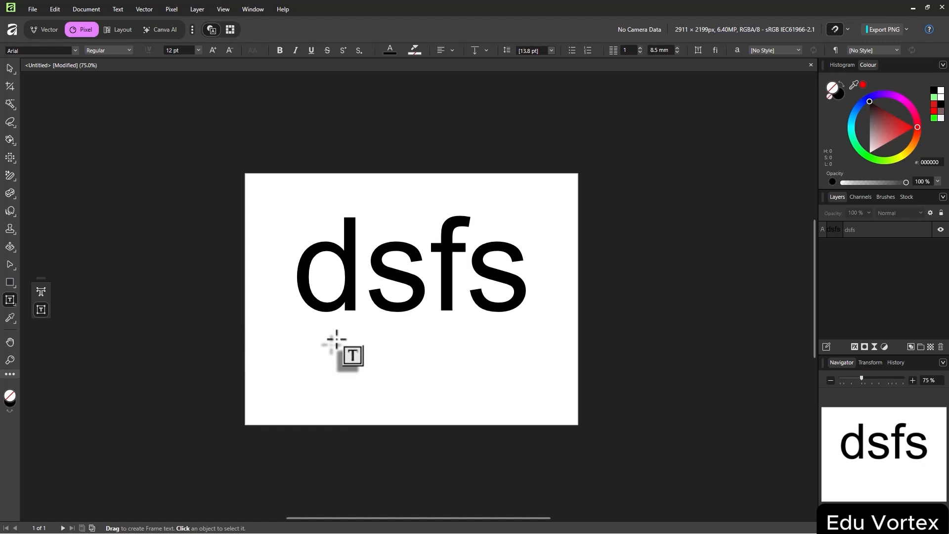
left_click_drag(302, 336, 504, 418)
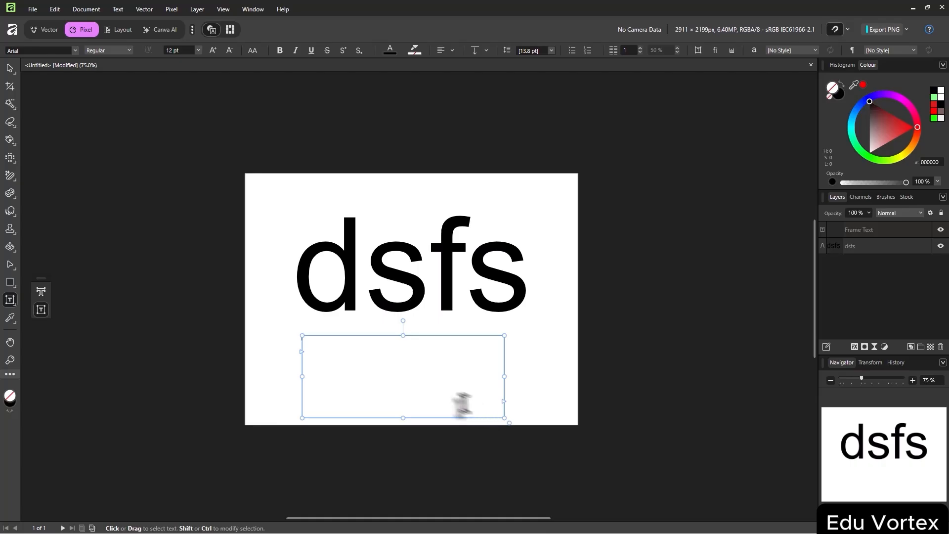
type("kuhgfdfhgu")
Select all the frame's text and make the text frame narrower
key("ctrl+a")
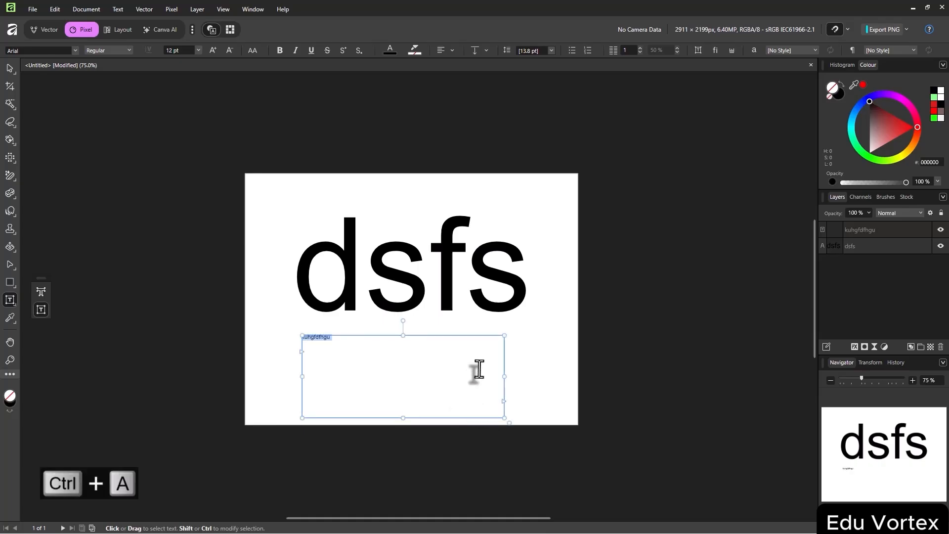
key("ctrl+bracketright")
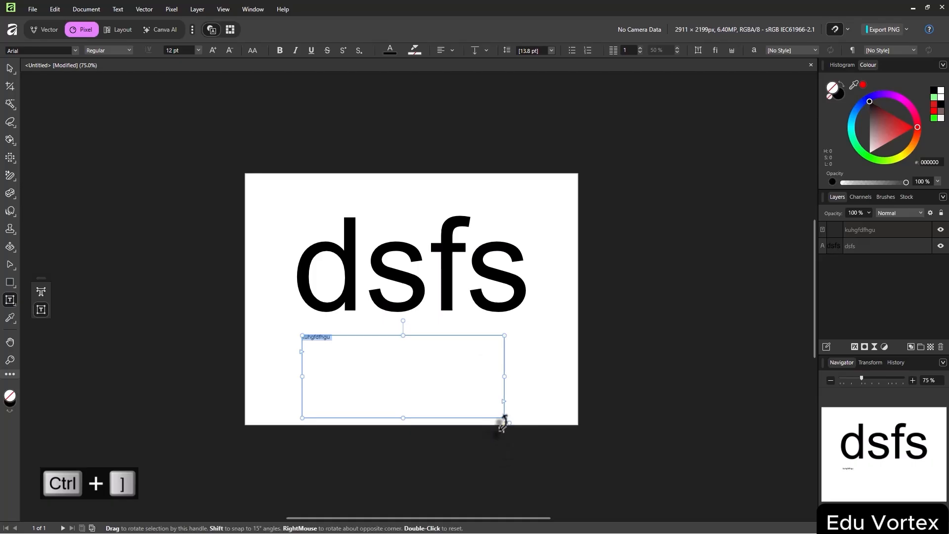
left_click_drag(503, 419, 450, 413)
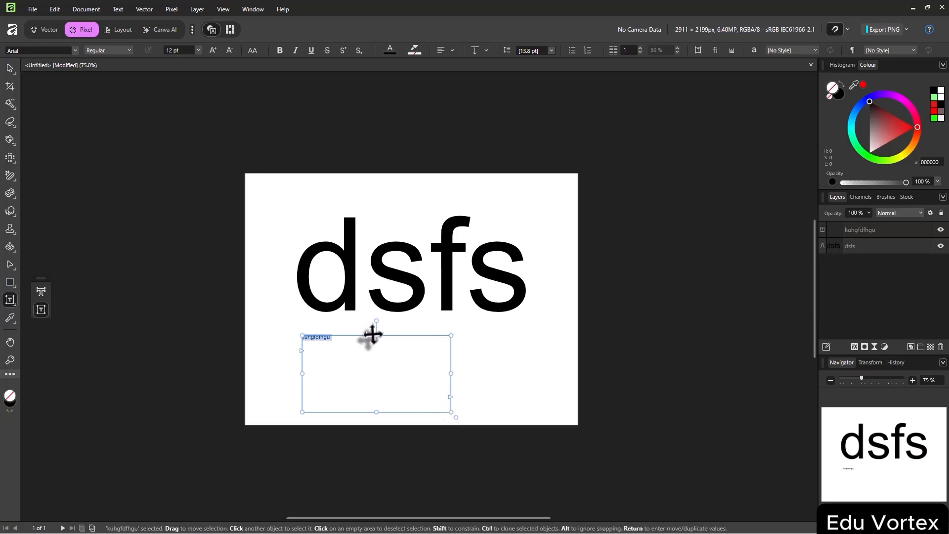
Sample black from the large "dsfs" lettering with the Colour Picker Tool
left_click(6, 319)
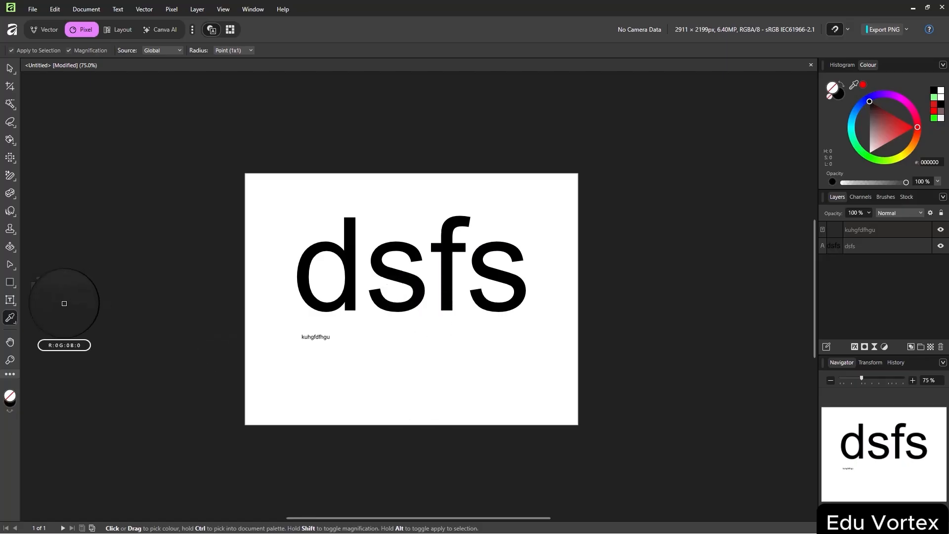
left_click(412, 301)
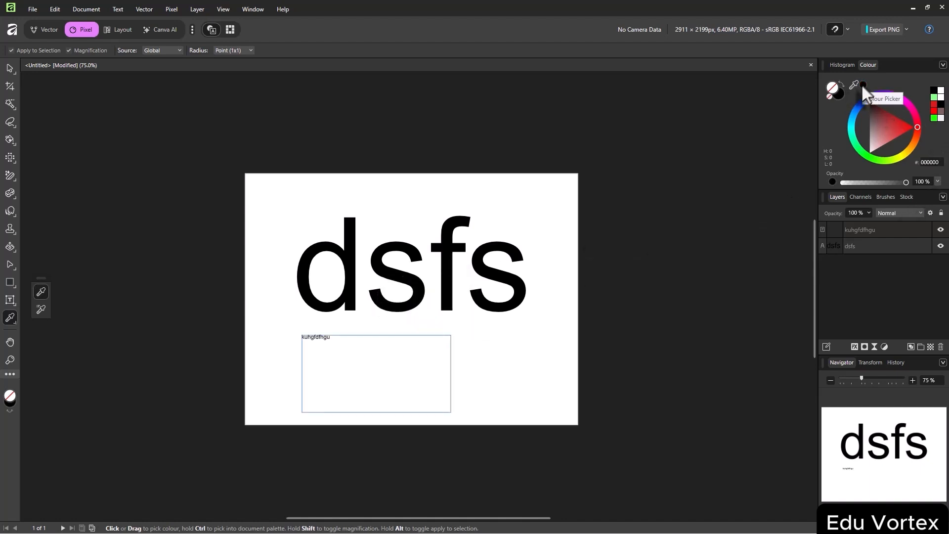
Pan around the canvas with the View Tool and zoom in to 139% with the Zoom Tool
left_click(9, 342)
scroll(396, 328, "up", 1)
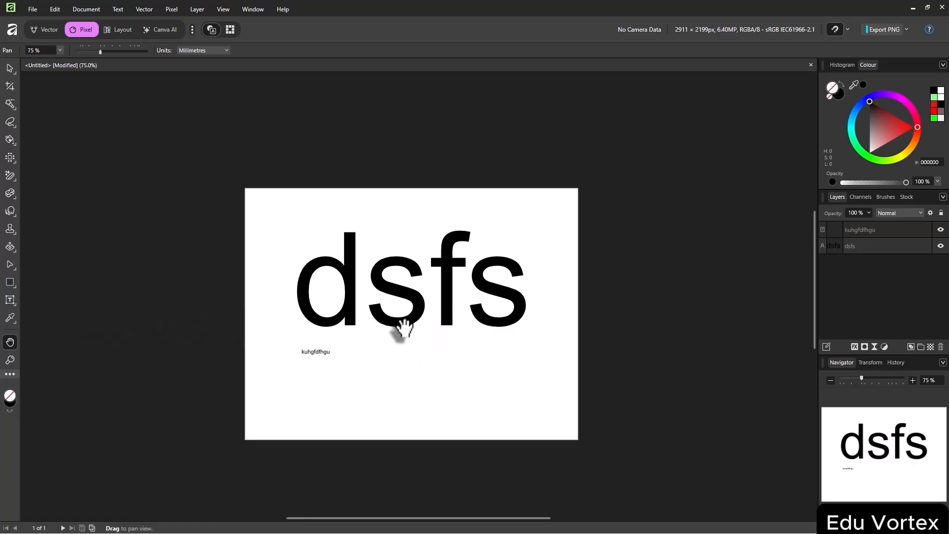
scroll(398, 329, "up", 2)
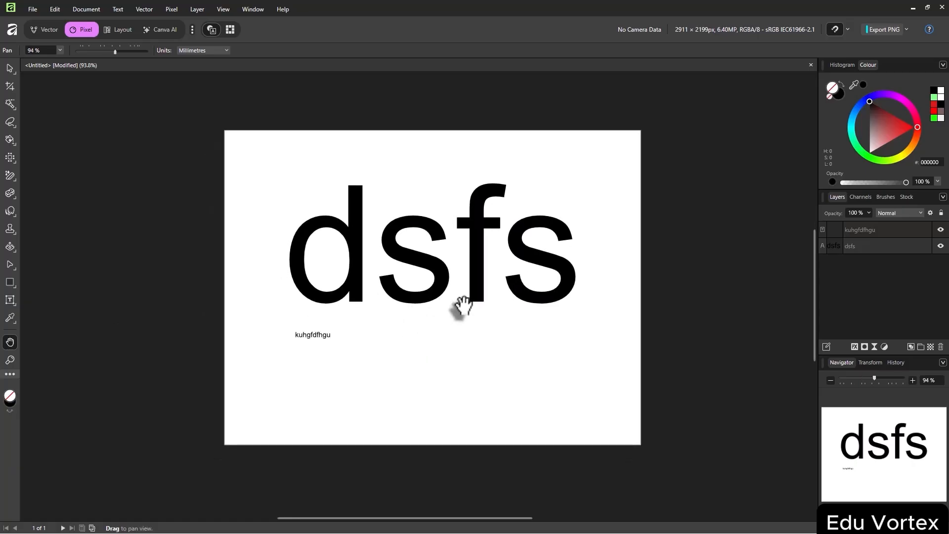
scroll(452, 303, "right", 5)
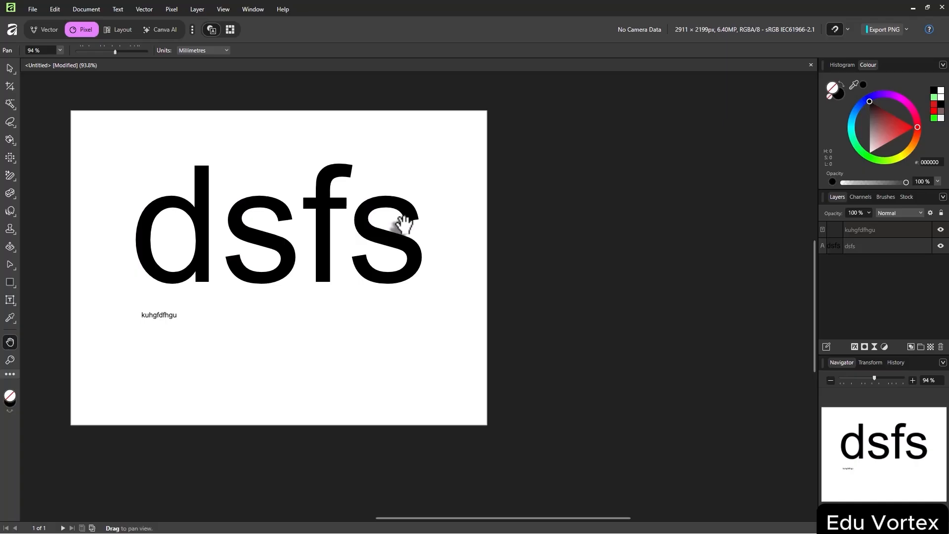
left_click(15, 362)
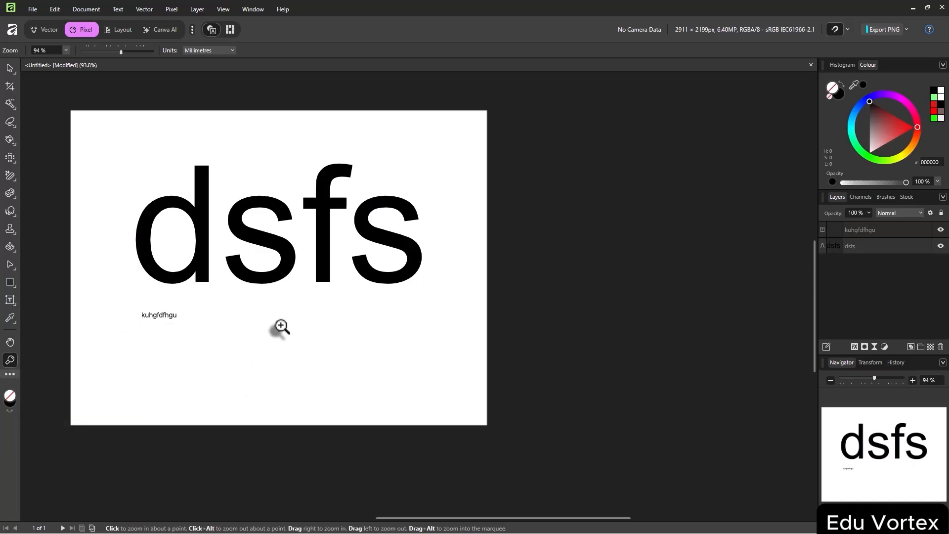
left_click_drag(287, 323, 350, 314)
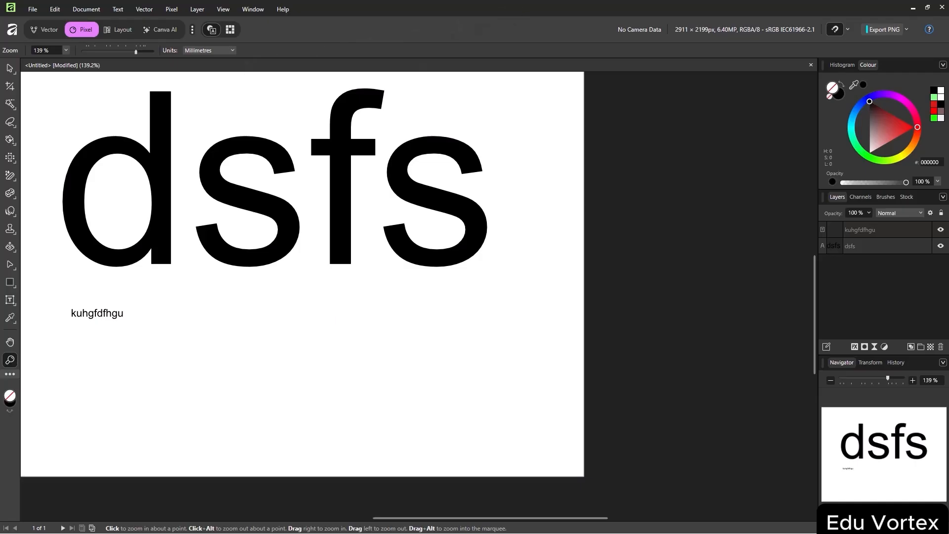
Switch to the browser's "rabbit vector" image results and copy the smiling grey rabbit on a blue background
left_click(32, 10)
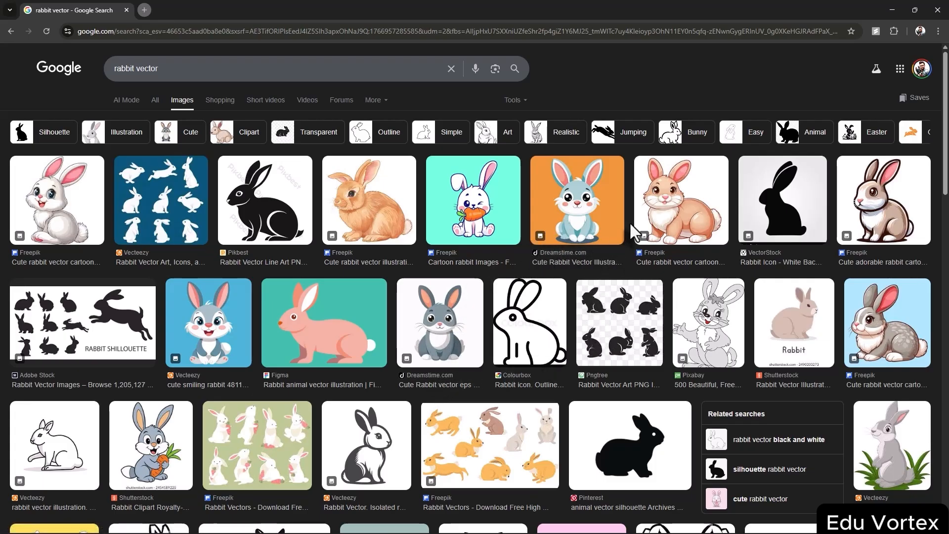
scroll(630, 223, "down", 2)
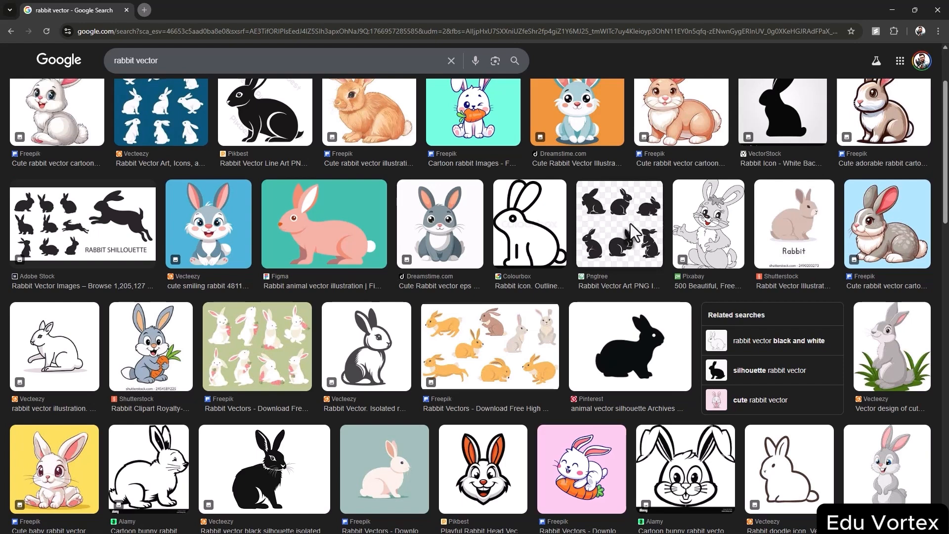
left_click(215, 225)
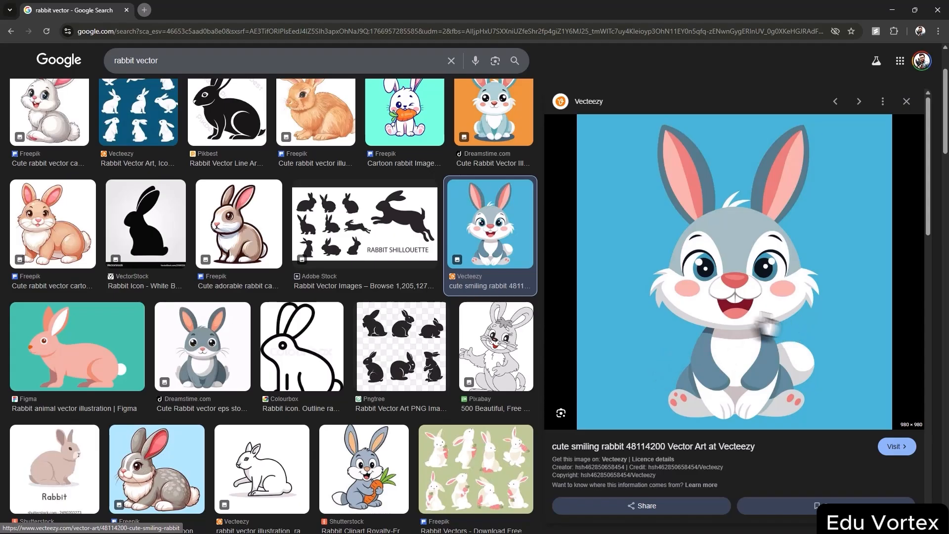
right_click(756, 291)
left_click(823, 462)
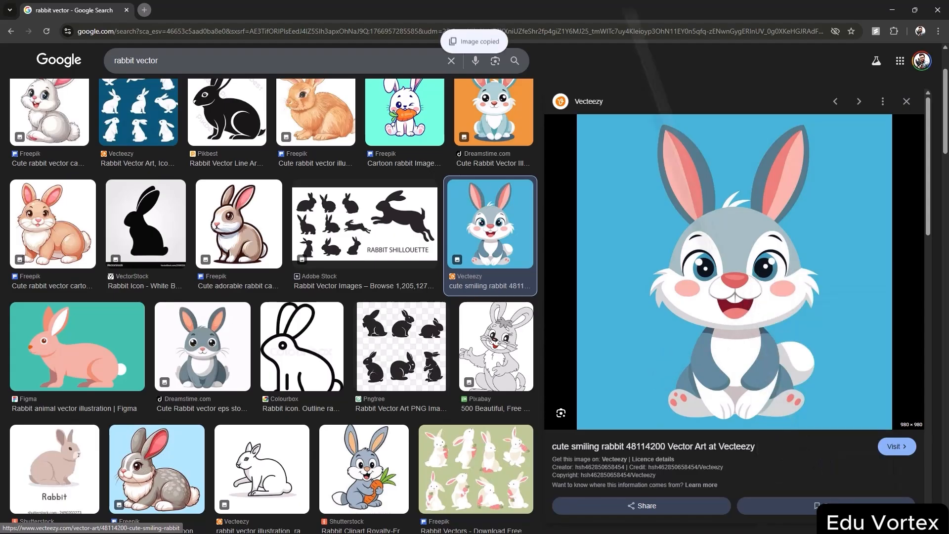
Switch back to Affinity, paste the rabbit image, enlarge it to about 257 mm square and centre it on the page
key("alt+Tab")
key("ctrl+v")
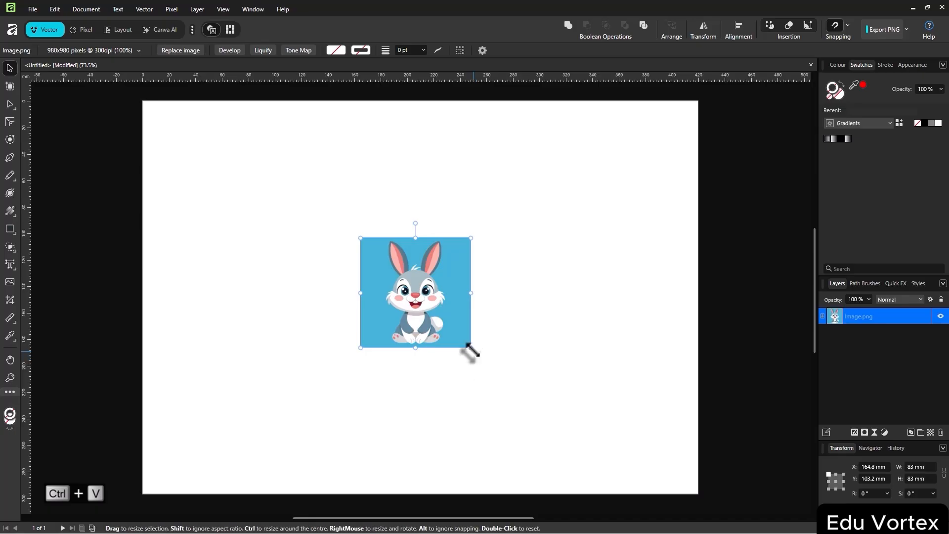
left_click_drag(471, 348, 649, 517)
left_click_drag(541, 416, 470, 329)
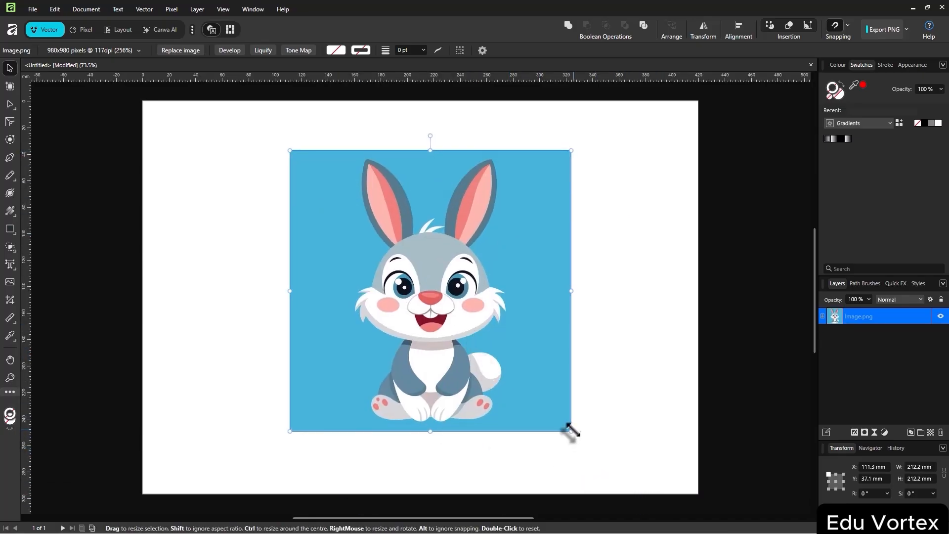
left_click_drag(570, 431, 549, 420)
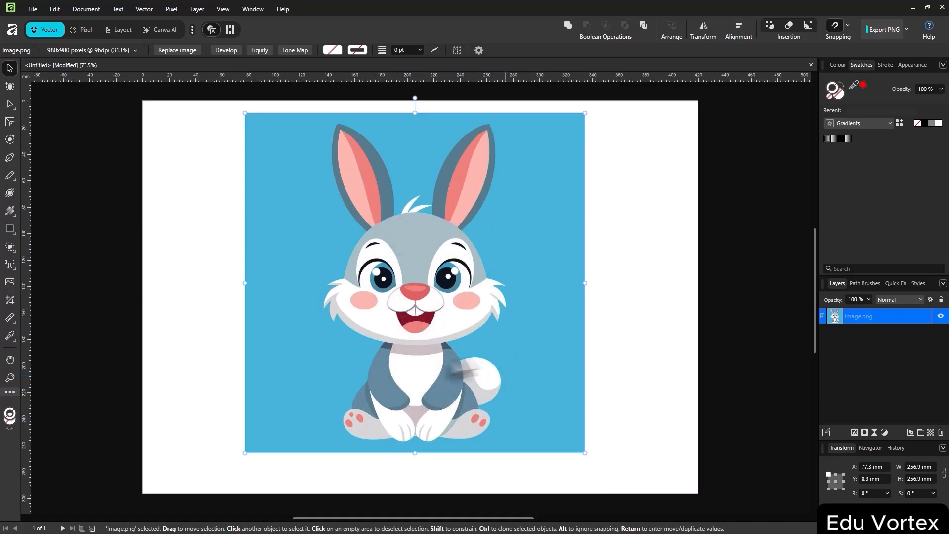
Start an Image Trace of the pasted rabbit image
scroll(452, 222, "up", 5)
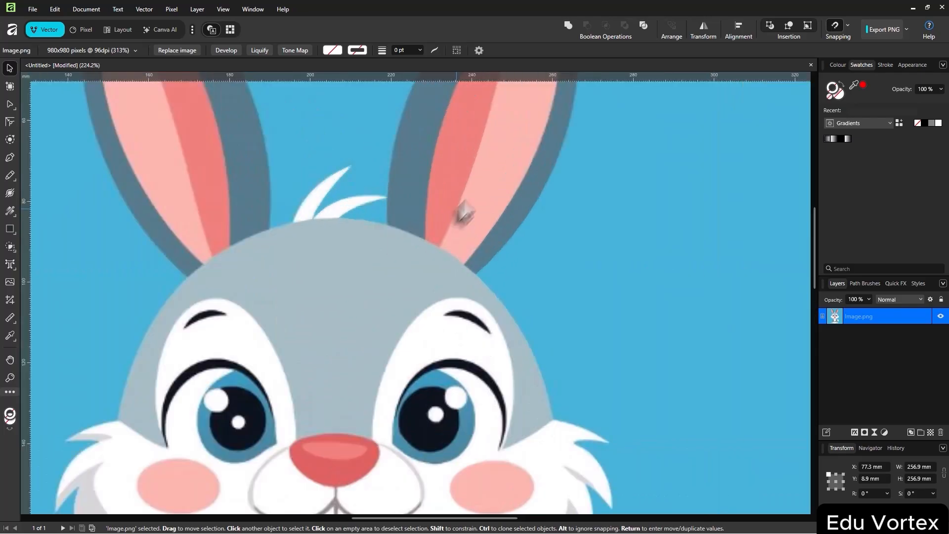
scroll(466, 215, "up", 5)
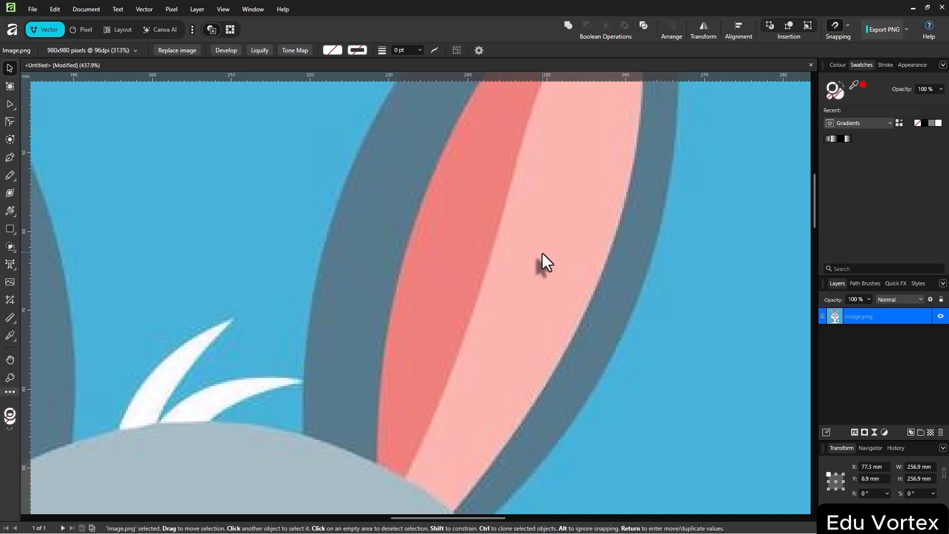
scroll(398, 225, "down", 4)
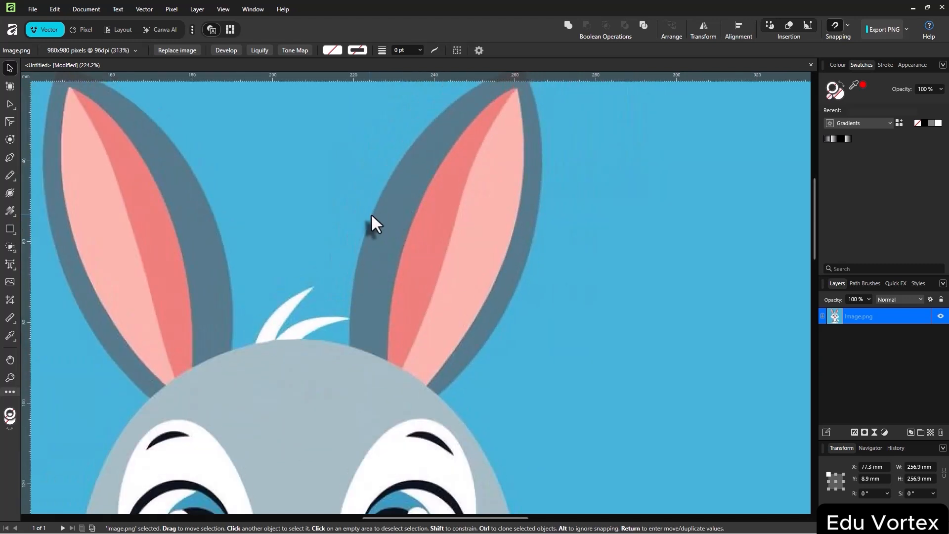
scroll(376, 223, "down", 5)
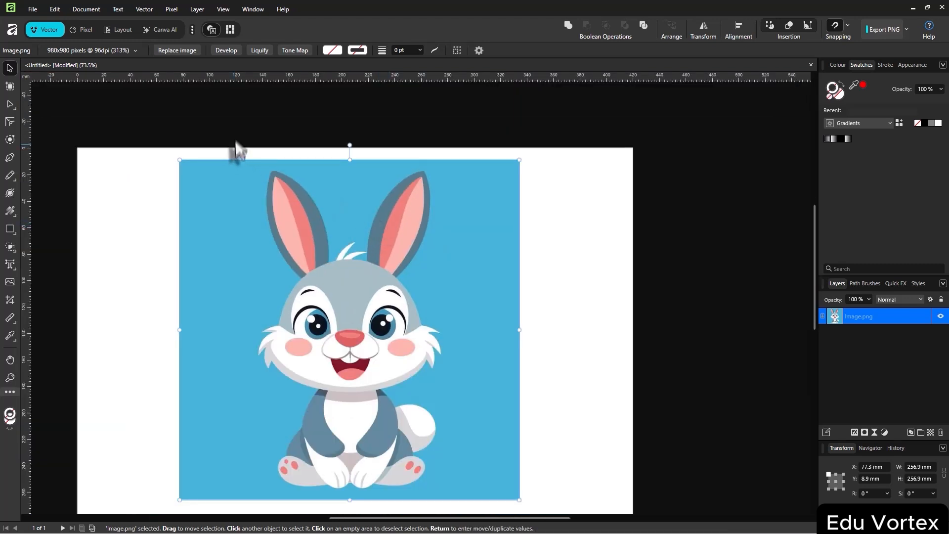
left_click(144, 8)
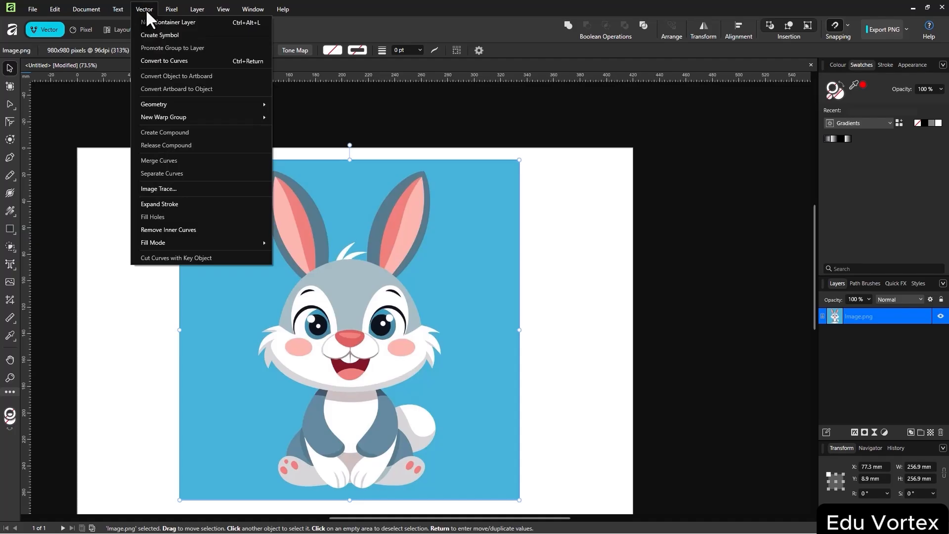
left_click(165, 190)
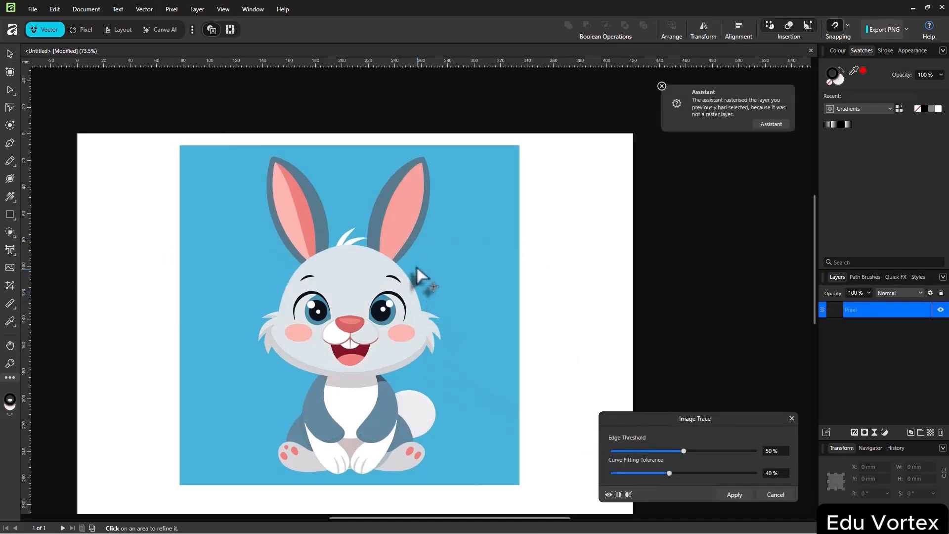
Trace the rabbit image with an edge threshold of 90 % and a curve fitting tolerance of 100 %
scroll(416, 267, "up", 10)
scroll(448, 253, "down", 6)
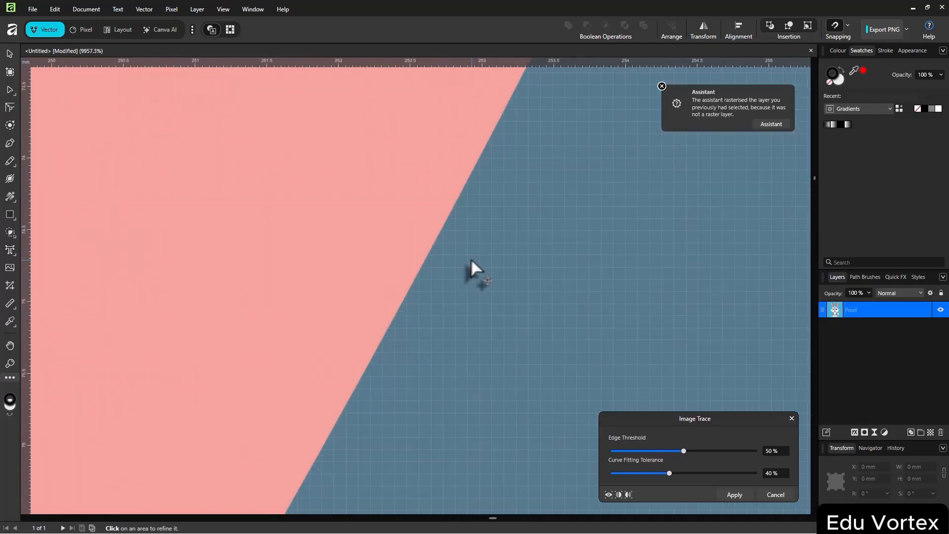
scroll(463, 277, "up", 4)
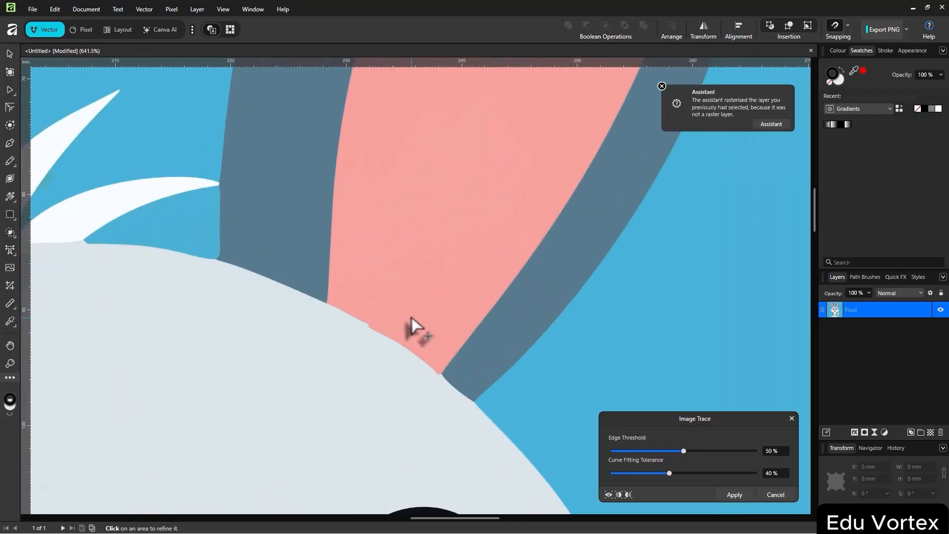
scroll(415, 328, "down", 2)
scroll(411, 351, "up", 4)
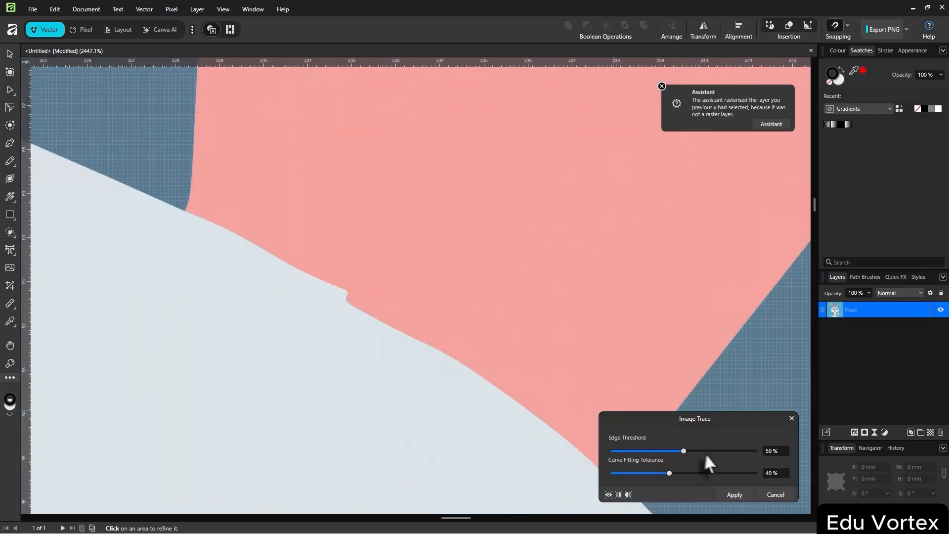
mouse_move(704, 451)
left_mouse_down()
mouse_move(754, 451)
mouse_move(501, 405)
left_mouse_up()
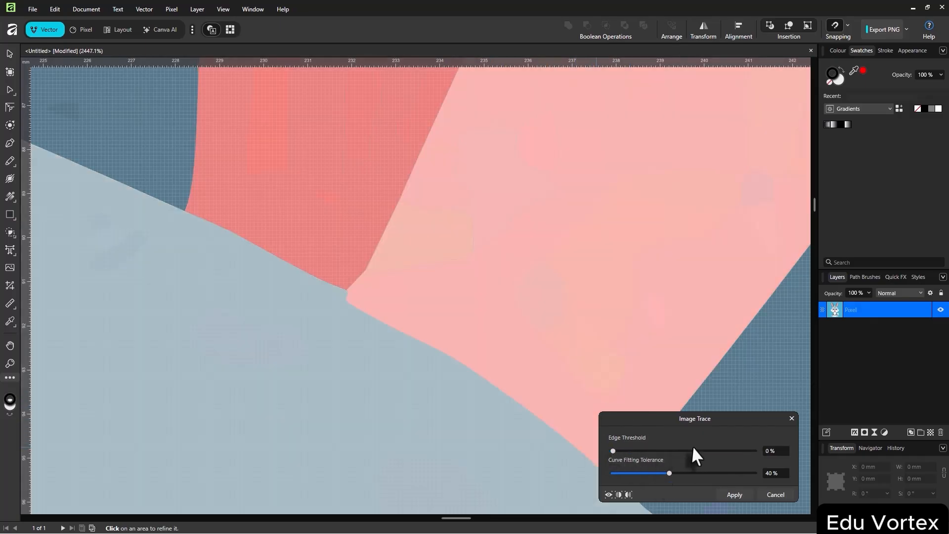
left_click_drag(670, 473, 600, 477)
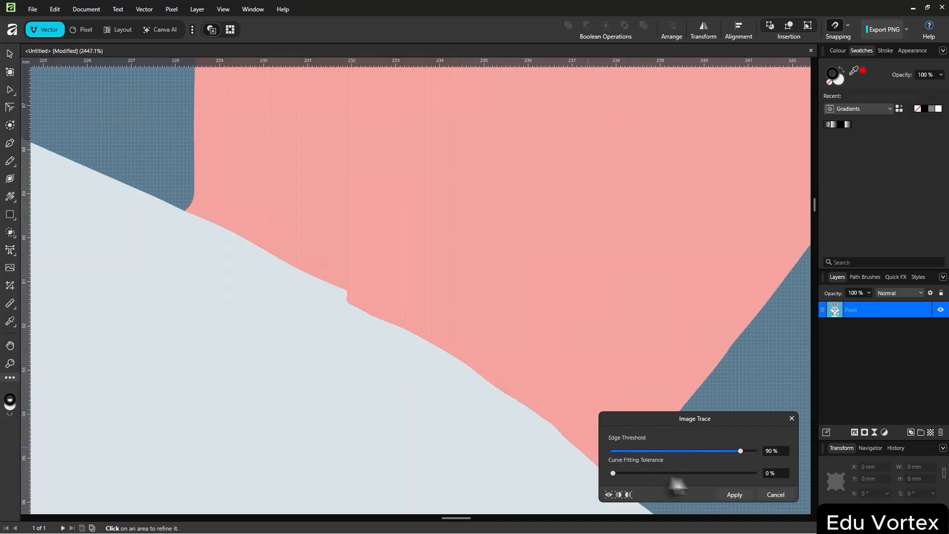
left_click_drag(682, 473, 818, 481)
scroll(529, 380, "down", 10)
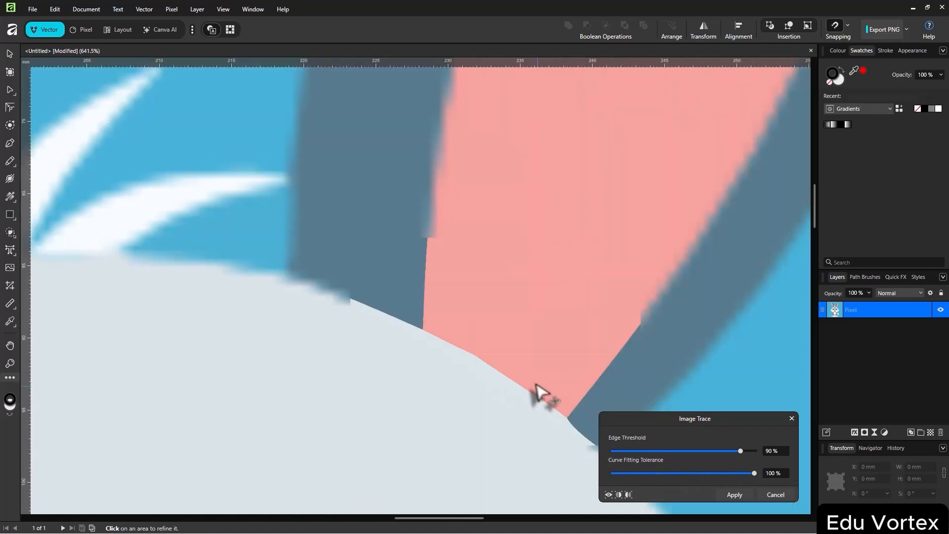
scroll(516, 366, "down", 10)
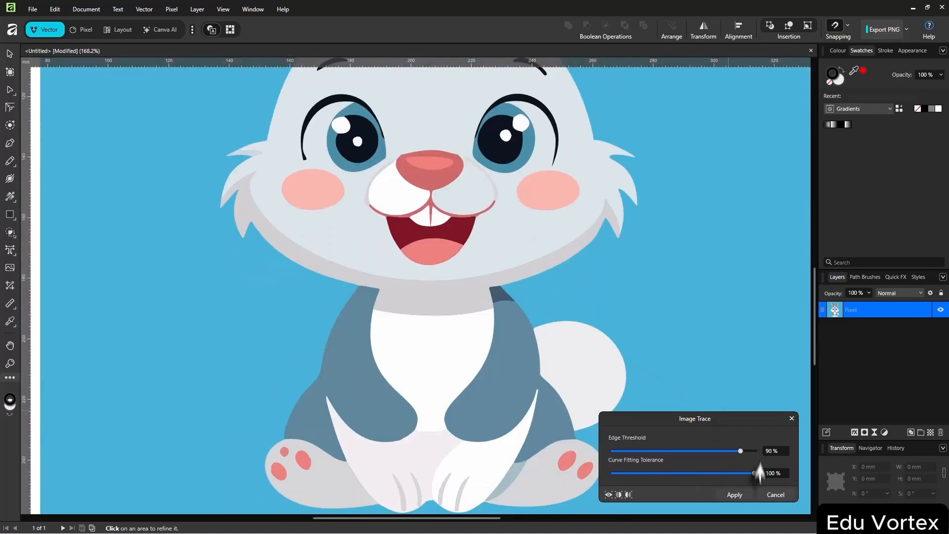
left_click(734, 494)
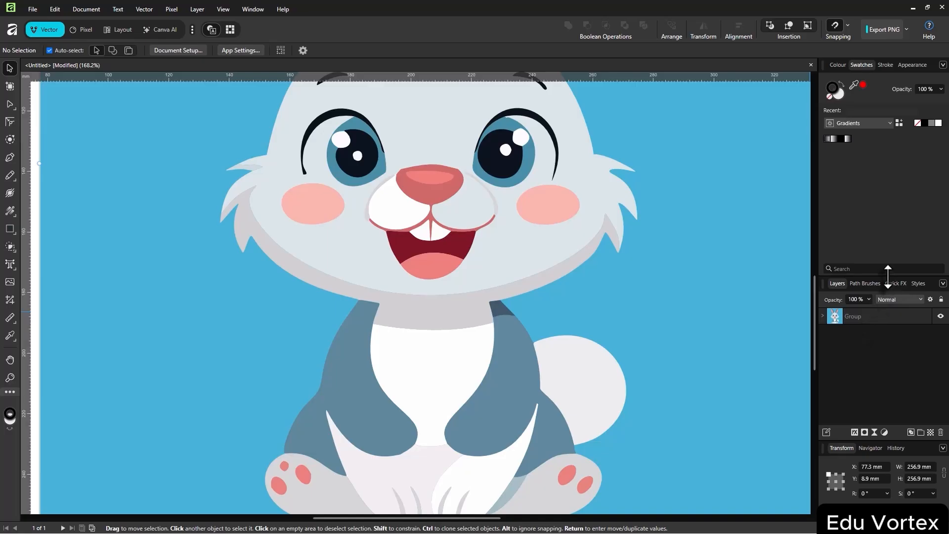
Enlarge the layer list and expand the traced group to show its individual curves
left_click_drag(888, 275, 889, 150)
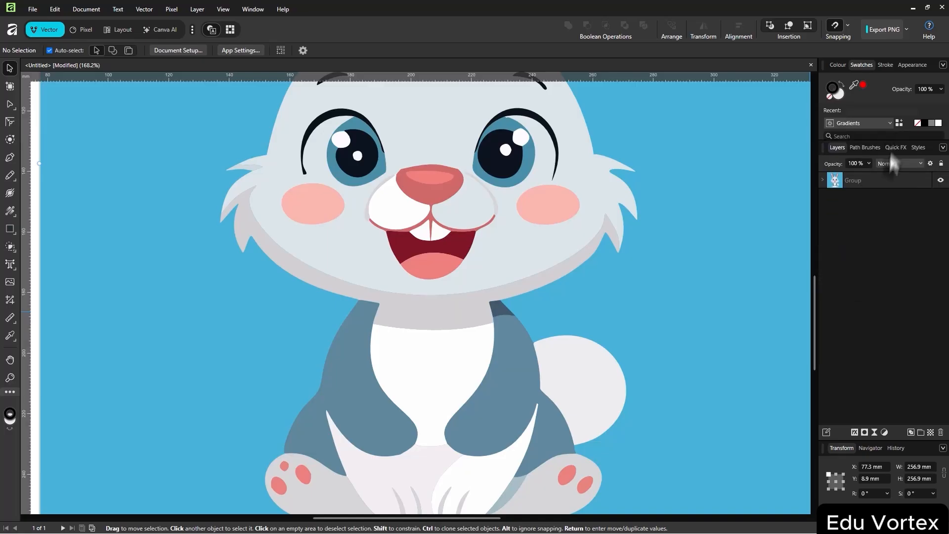
left_click(822, 180)
scroll(851, 232, "down", 1)
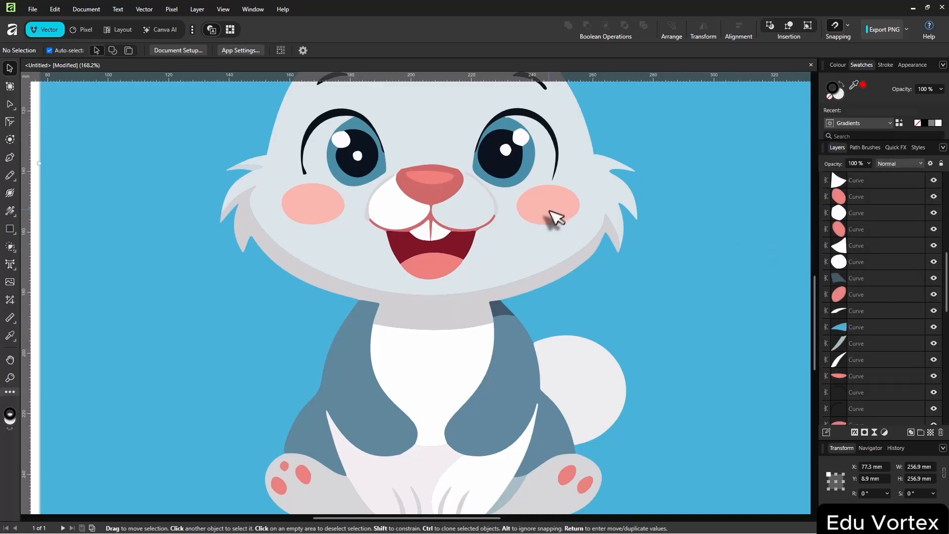
Recolour the pink inner shape of the rabbit's right-hand ear to dark red
scroll(549, 217, "down", 5)
scroll(548, 212, "up", 3)
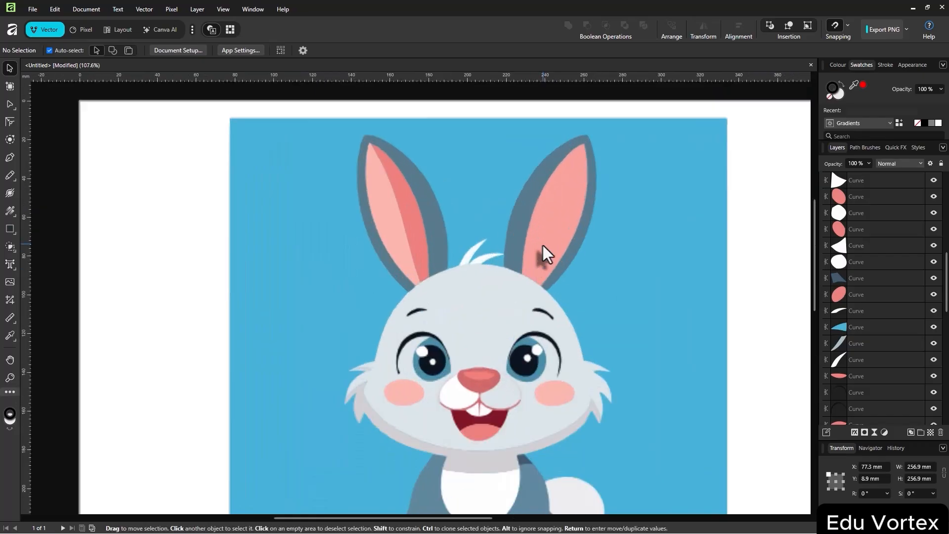
scroll(573, 200, "down", 1)
double_click(559, 183)
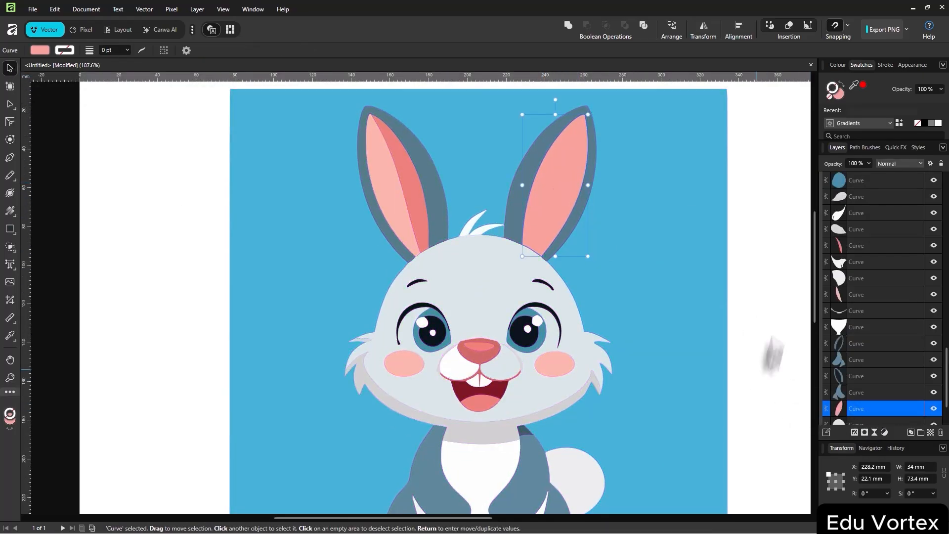
double_click(840, 94)
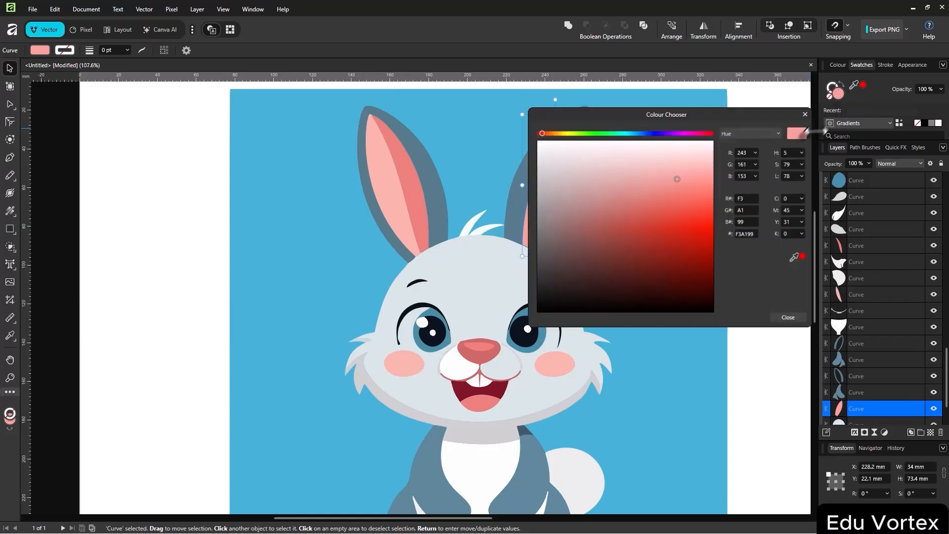
left_click(672, 272)
mouse_move(711, 111)
left_mouse_down()
mouse_move(617, 146)
mouse_move(252, 148)
left_mouse_up()
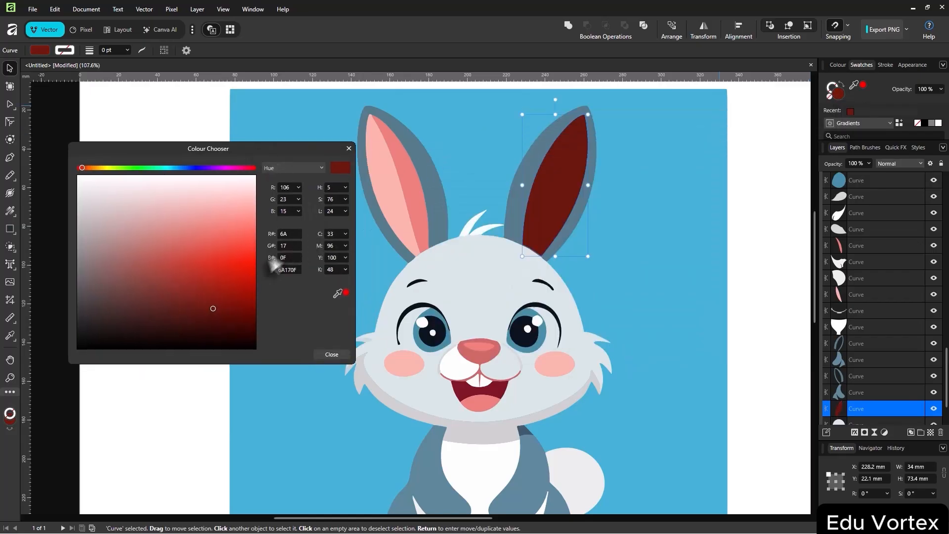
left_click_drag(196, 321, 199, 297)
left_click(349, 148)
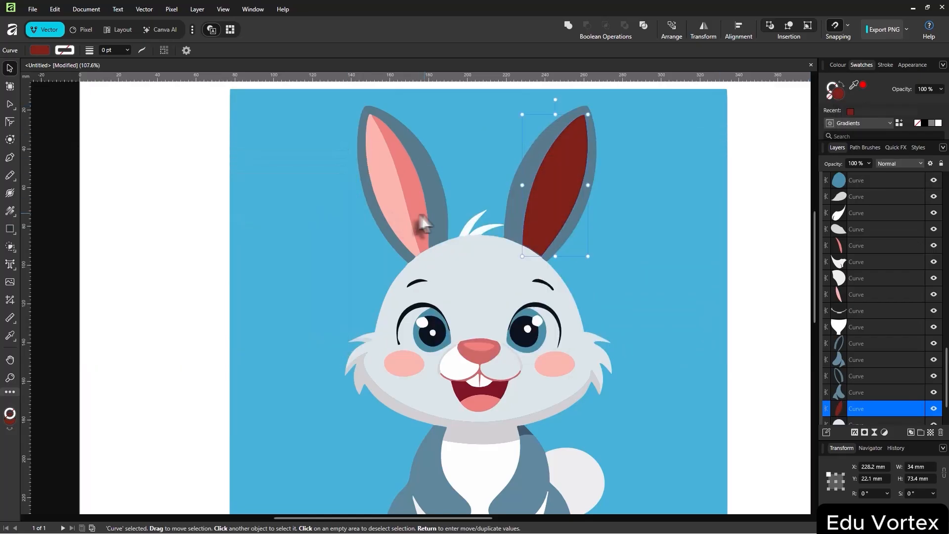
Recolour the light pink inner part of the rabbit's left-hand ear to orange-red #EC5B47
left_click(404, 212)
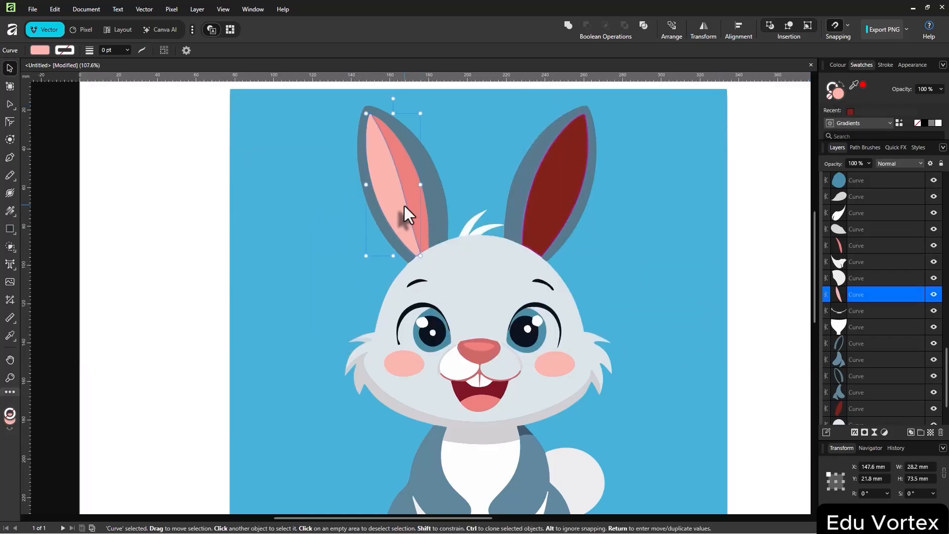
double_click(842, 97)
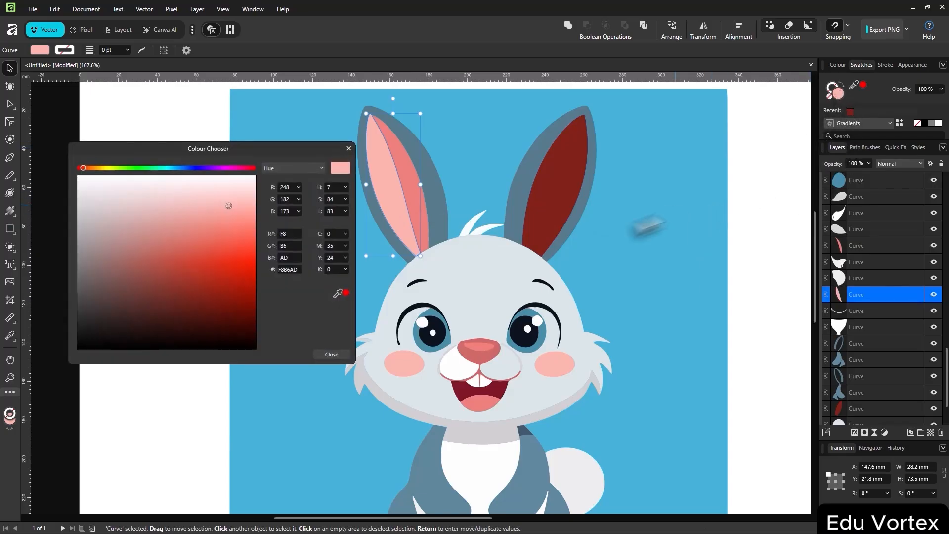
left_click(223, 244)
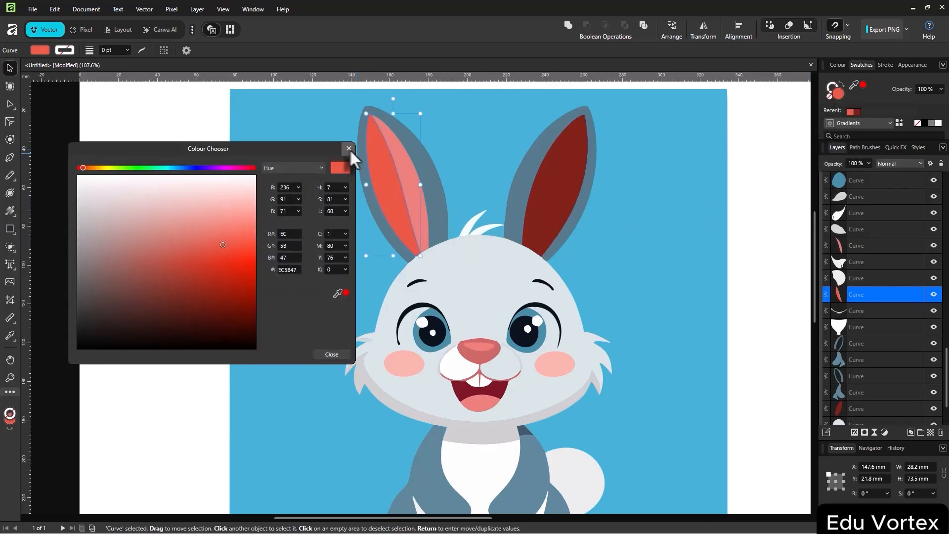
left_click(349, 149)
Fill the darker inner strip of the left-hand ear with dark red #7C110C
left_click(407, 171)
left_click(835, 95)
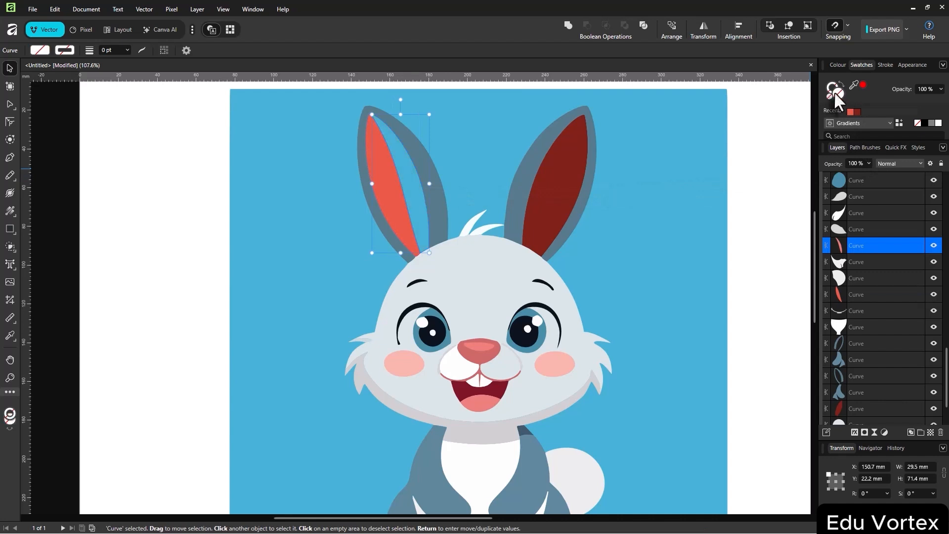
double_click(835, 97)
left_click(227, 303)
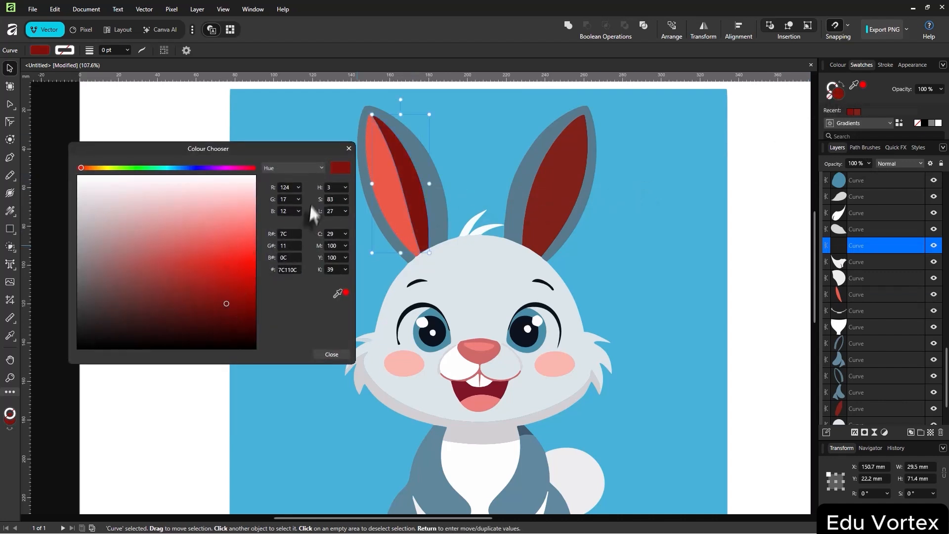
left_click(349, 148)
Select the pale grey curve that forms the rabbit's head
scroll(555, 356, "down", 3)
left_click(514, 306)
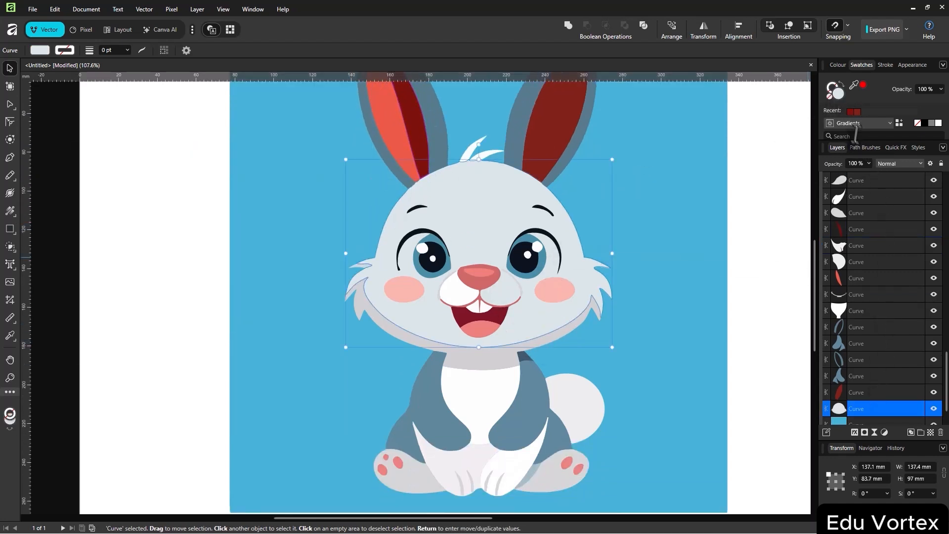
Recolour the rabbit's face curve with a light peach fill, hex F3DBB2
double_click(835, 94)
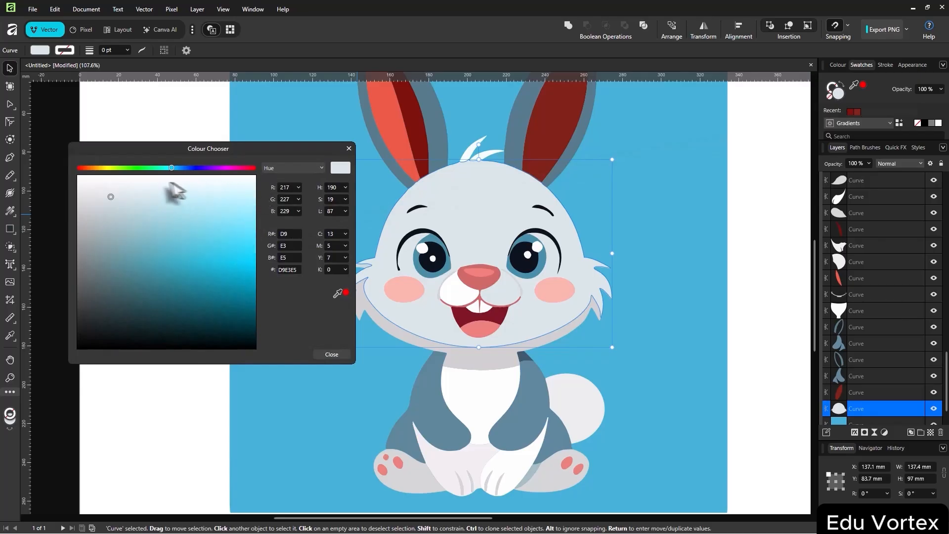
left_click(99, 168)
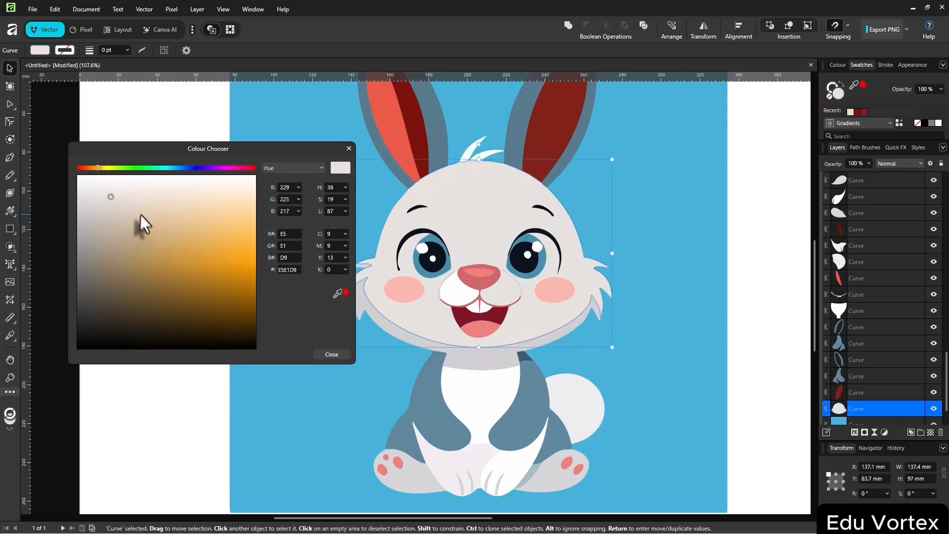
left_click_drag(165, 206, 211, 206)
left_click(349, 149)
scroll(401, 193, "down", 4)
left_click(542, 272)
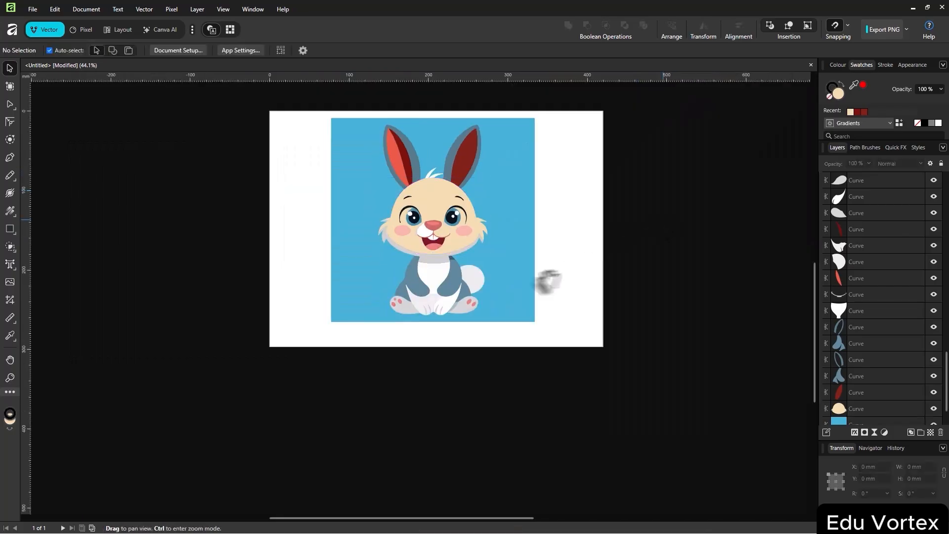
left_click_drag(541, 272, 566, 291)
scroll(544, 263, "up", 2)
left_click_drag(572, 252, 587, 288)
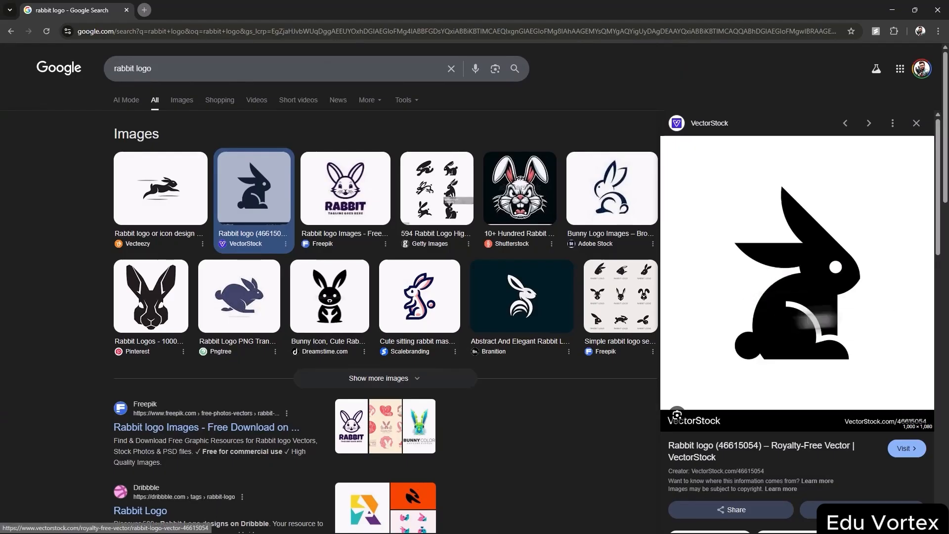
Copy the black sitting rabbit logo from the browser's Google results and paste it into the blank Affinity document
right_click(820, 297)
left_click(726, 200)
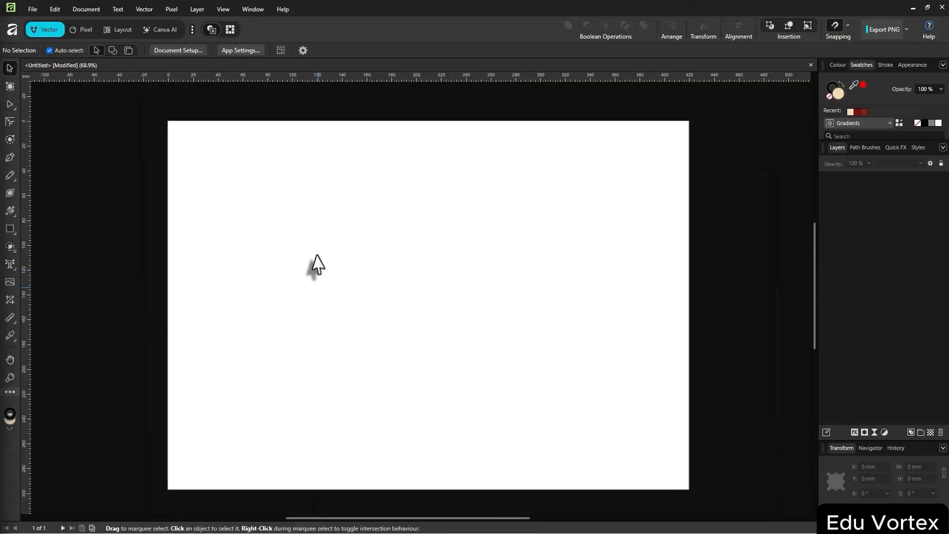
key("ctrl+v")
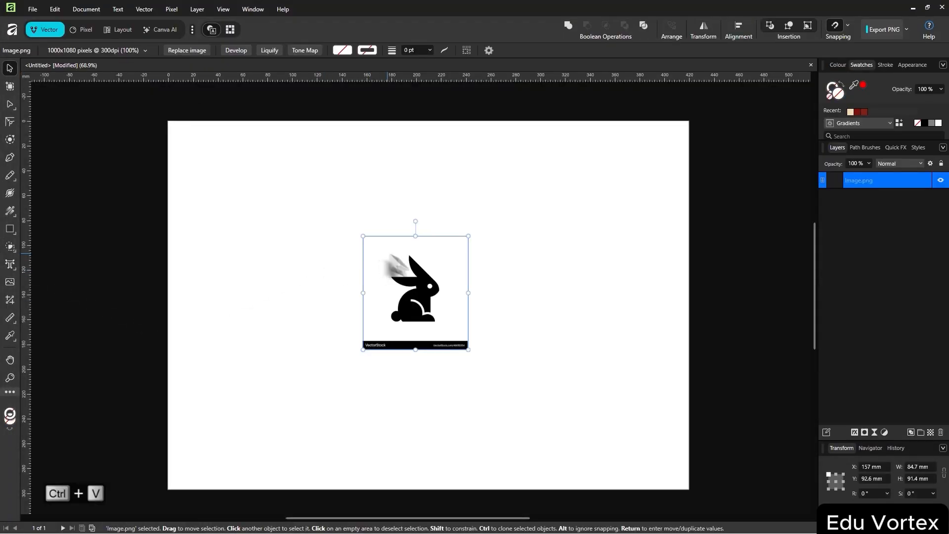
Enlarge the pasted rabbit image to about 356.5 × 385.1 mm and centre the rabbit on the page
left_click_drag(468, 350, 697, 501)
left_click_drag(608, 470, 463, 348)
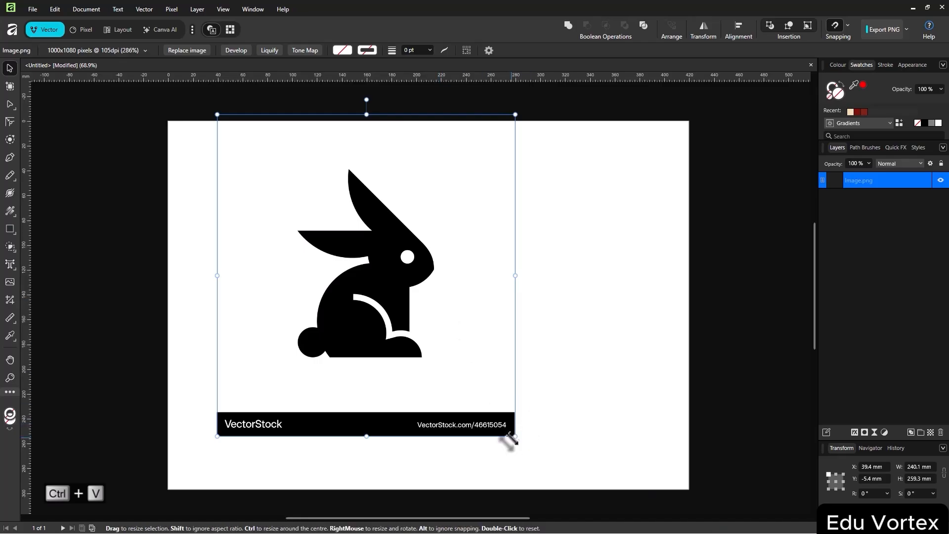
left_click_drag(515, 437, 723, 532)
left_click_drag(475, 378, 465, 323)
left_click(691, 318)
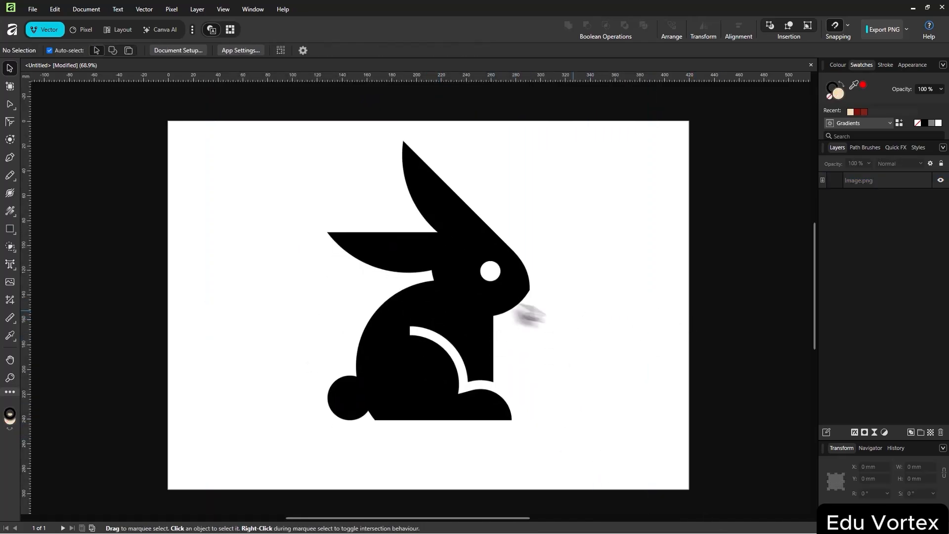
Trace the rabbit image into vector curves with Edge Threshold 90 % and Curve Fitting Tolerance 100 %
left_click(473, 295)
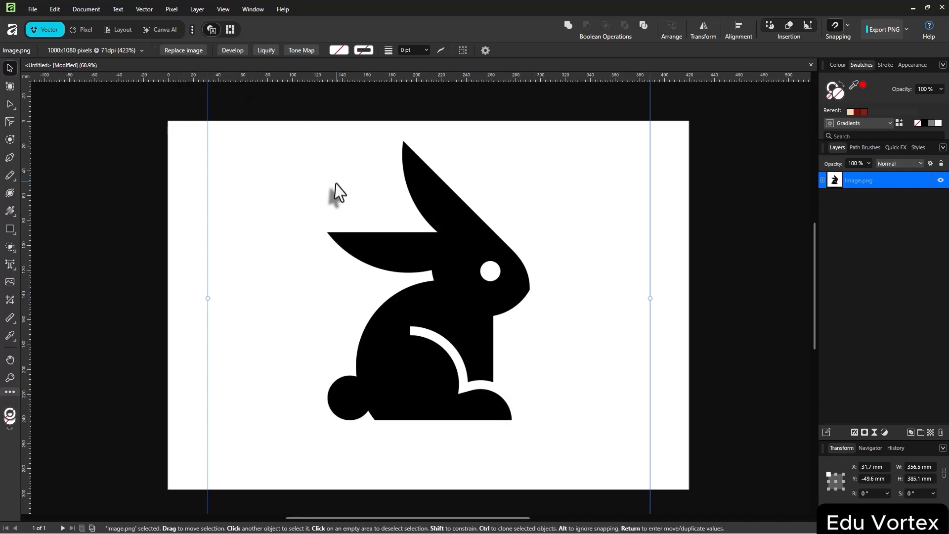
left_click(144, 10)
left_click(152, 209)
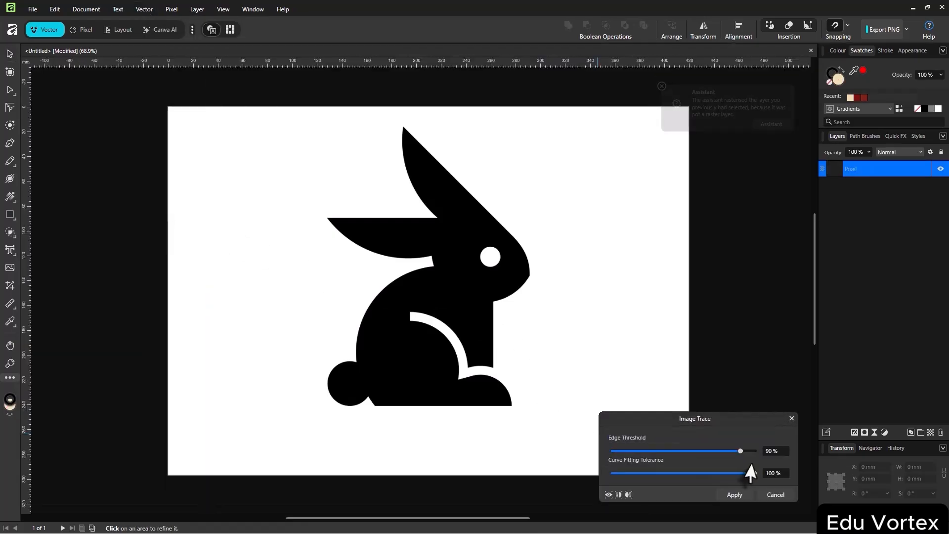
left_click(738, 493)
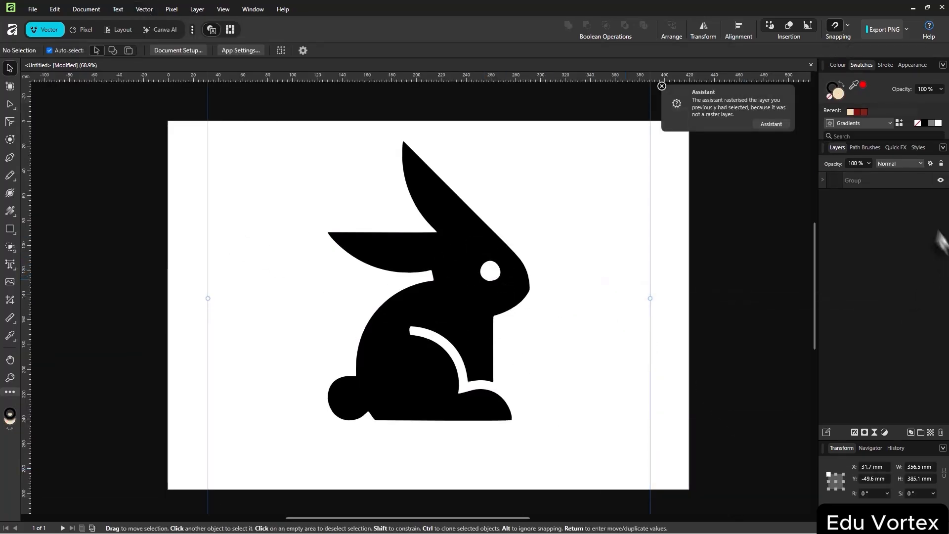
Examine the individual curves inside the traced group, and undo the image trace
left_click(823, 180)
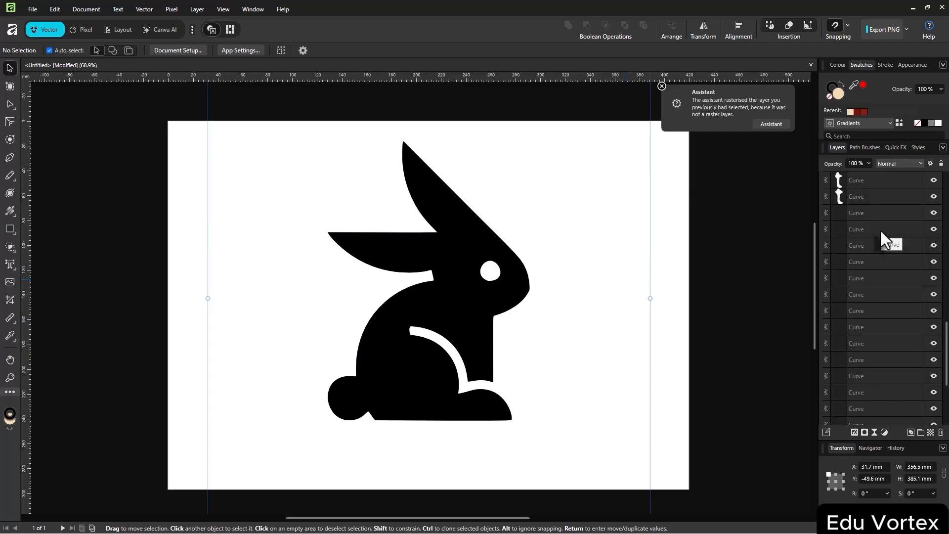
scroll(839, 312, "up", 10)
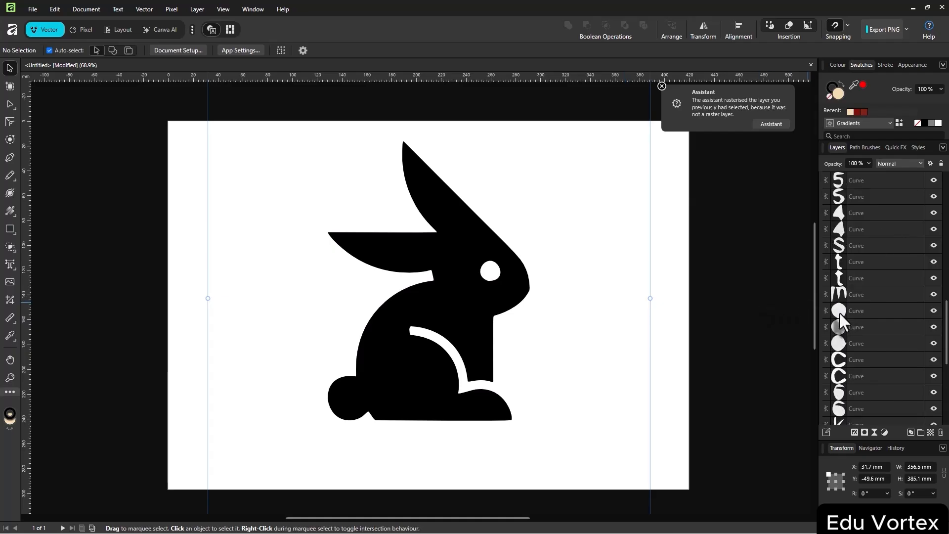
scroll(862, 263, "up", 3)
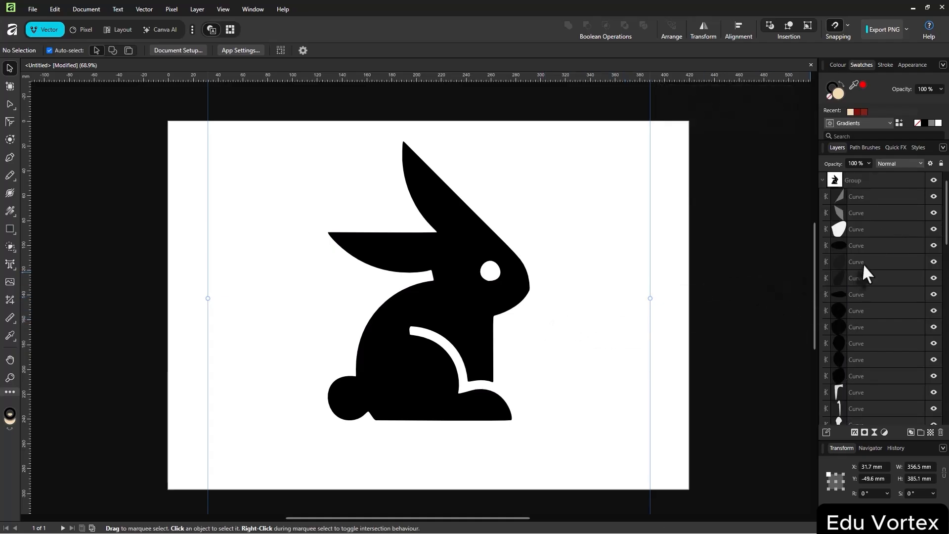
scroll(863, 263, "down", 10)
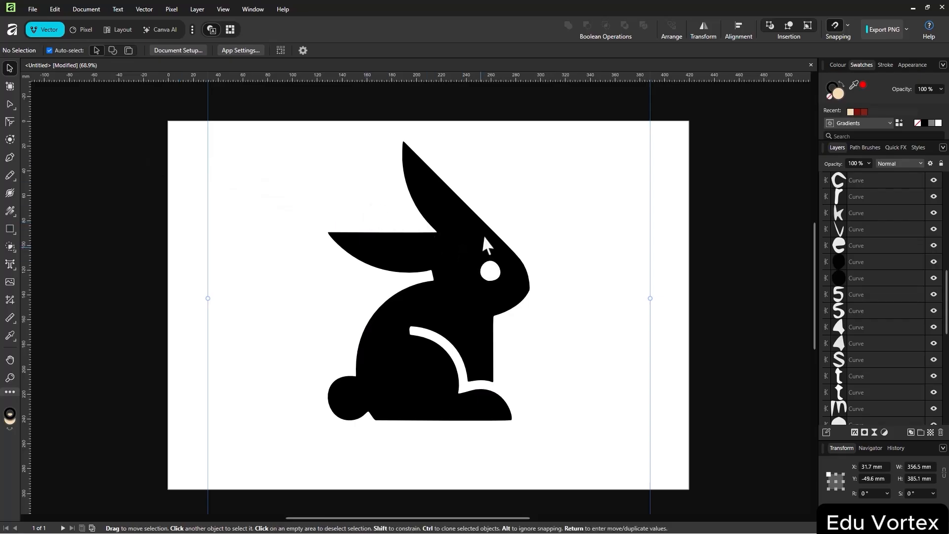
key("ctrl+z")
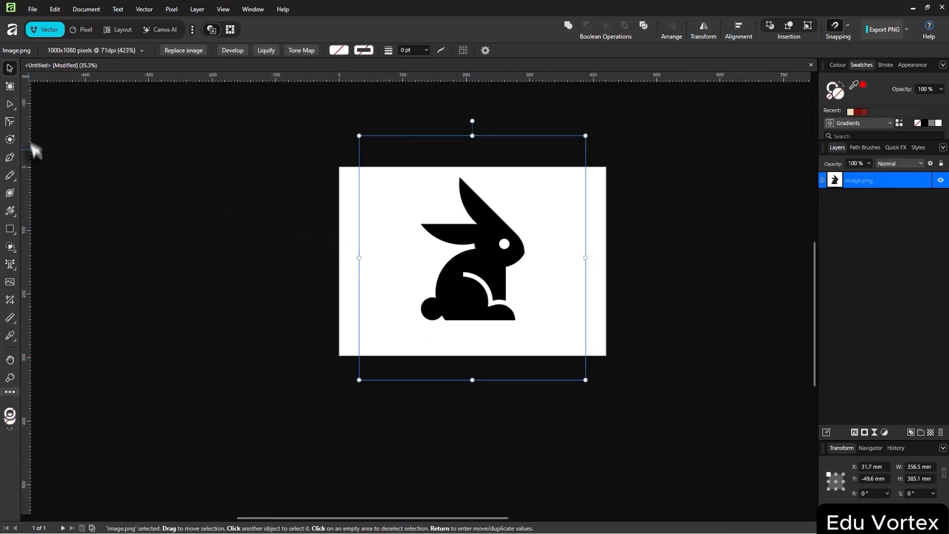
Scale the rabbit image down about its centre to about 329.2 × 355.5 mm
mouse_move(472, 379)
left_mouse_down()
mouse_move(471, 320)
mouse_move(471, 371)
left_mouse_up()
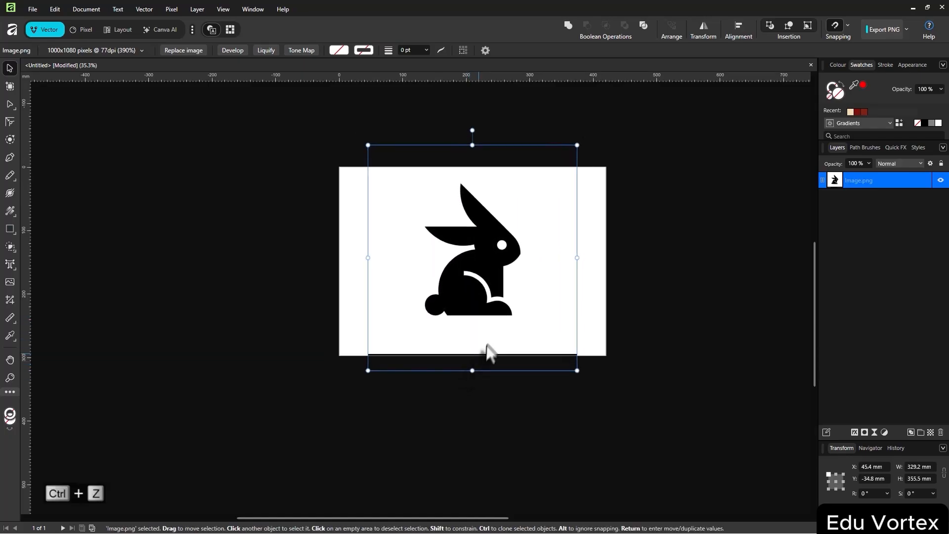
scroll(498, 302, "up", 3)
scroll(497, 303, "up", 2)
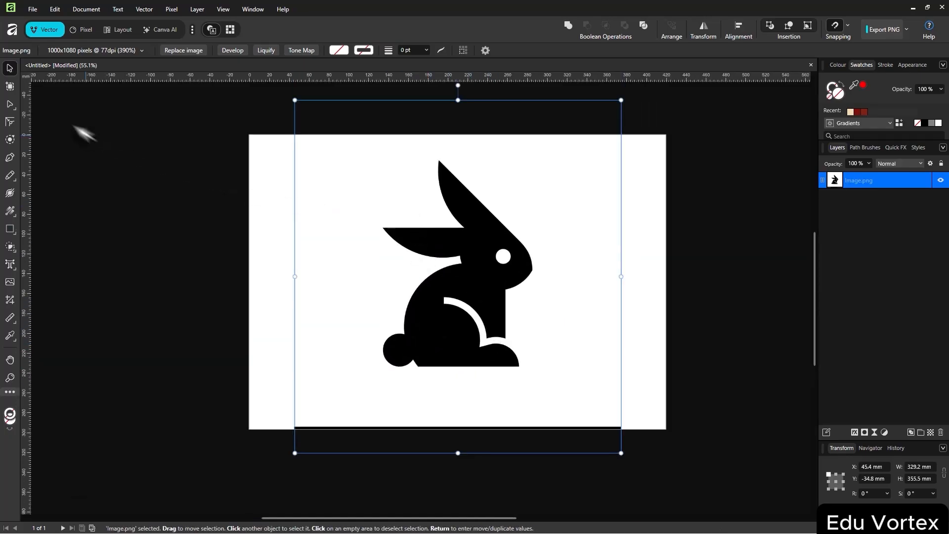
left_click(10, 87)
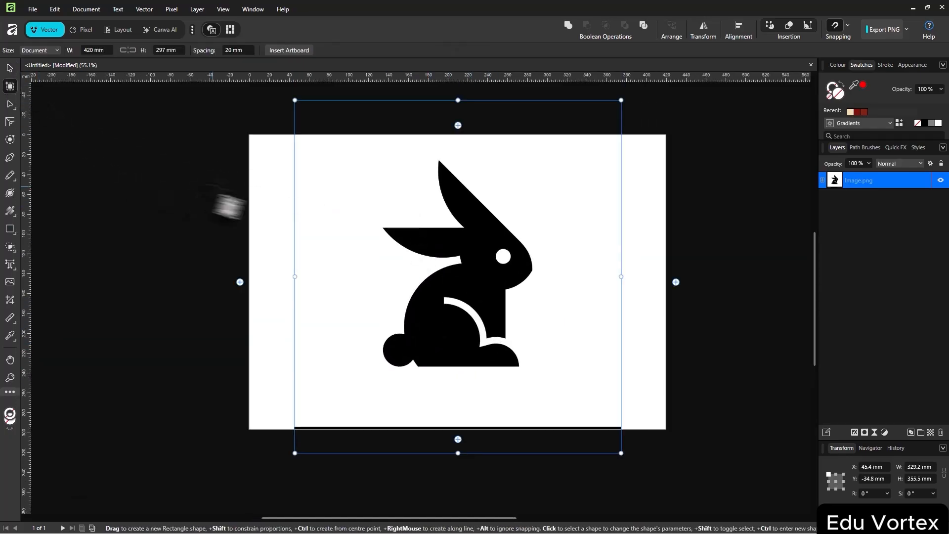
left_click(10, 104)
left_click_drag(352, 150, 595, 405)
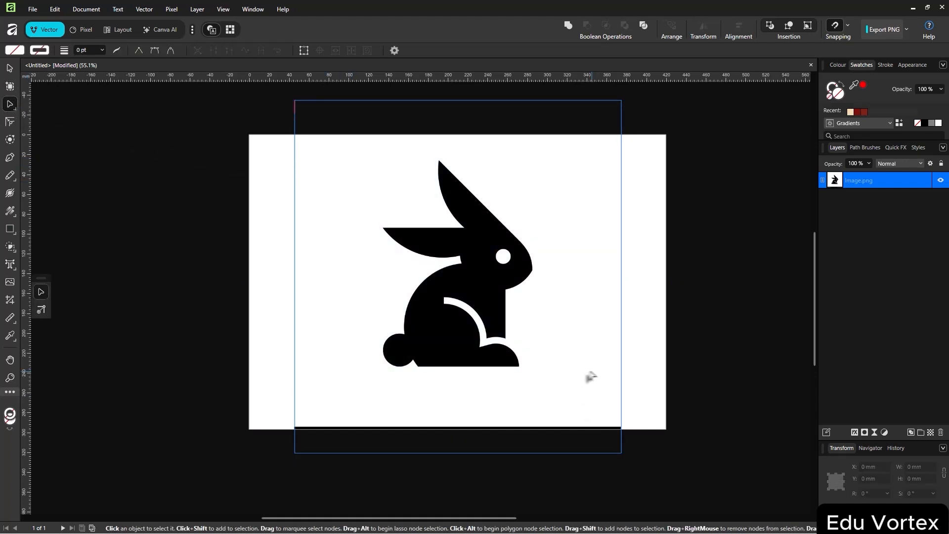
left_click(10, 87)
right_click(12, 87)
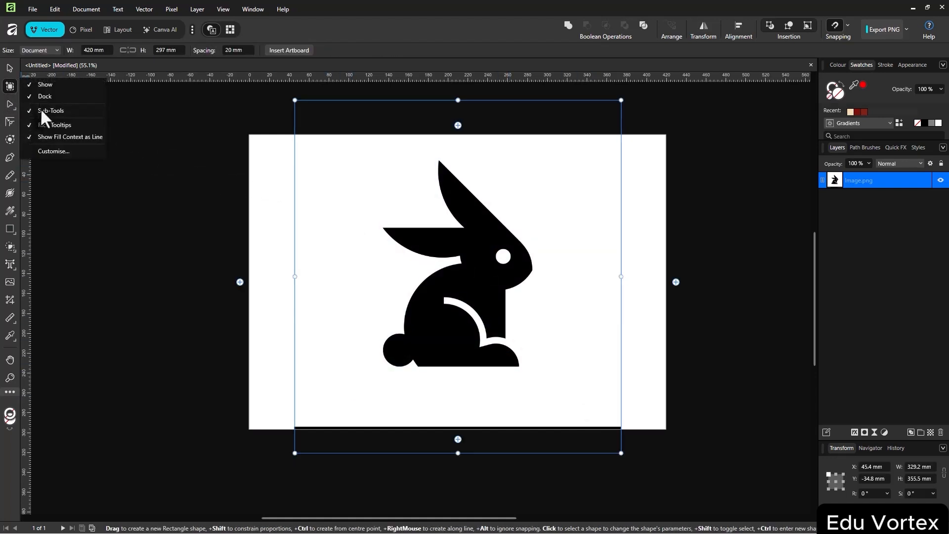
Switch to pixel editing and make a rectangular marquee selection of about 207 × 239 mm around the rabbit, excluding the watermark bar
left_click(87, 29)
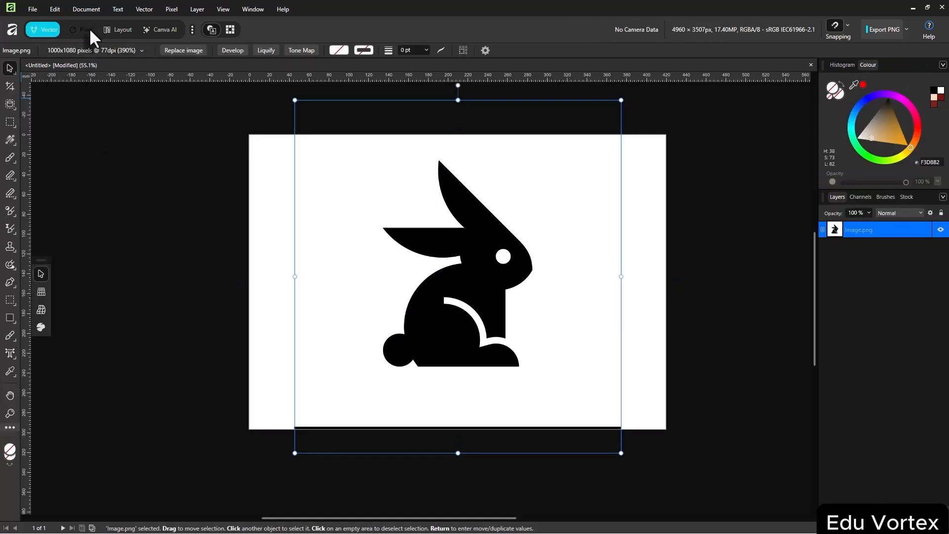
left_click(10, 122)
left_click_drag(366, 151, 572, 388)
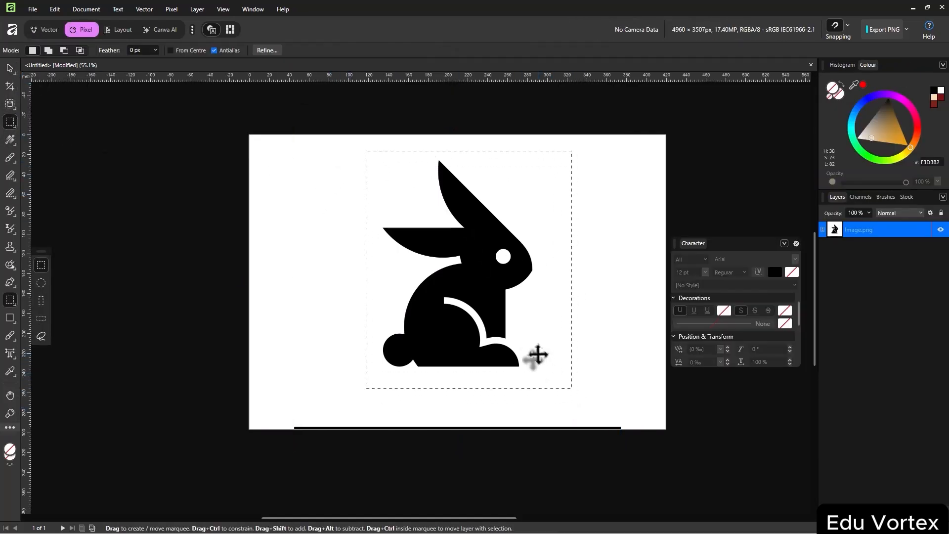
left_click_drag(537, 355, 534, 352)
Paste the selected rabbit area as a separate pixel layer, clear the marquee and delete the original image layer
key("ctrl+v")
left_click(890, 253)
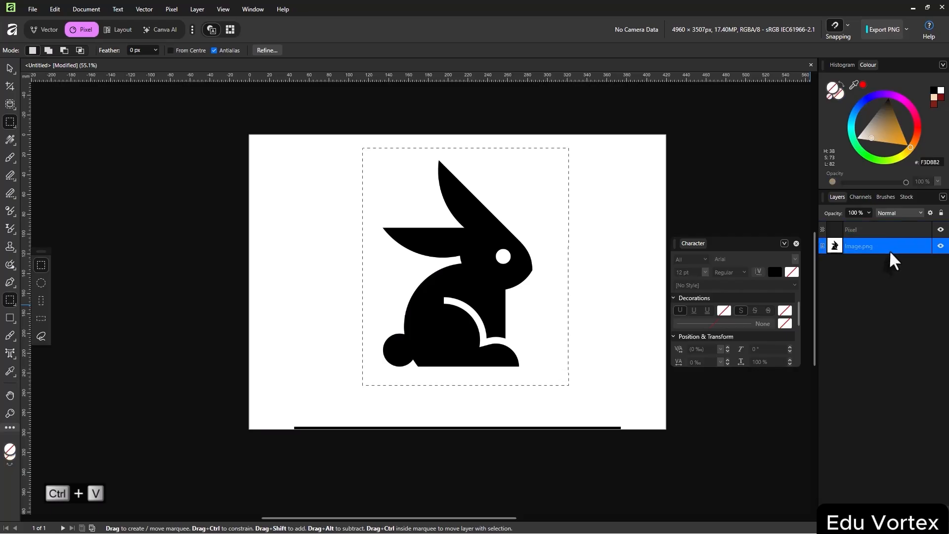
key("ctrl+d")
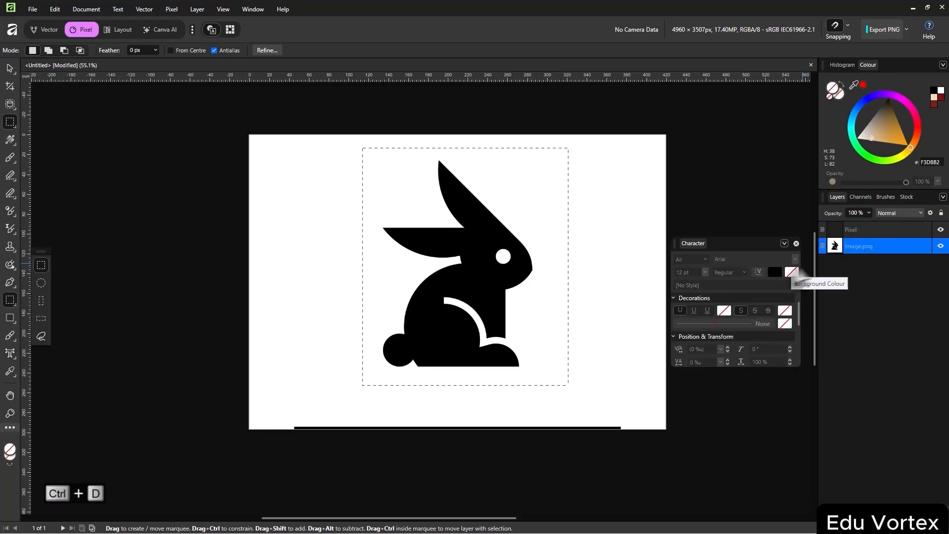
key("Delete")
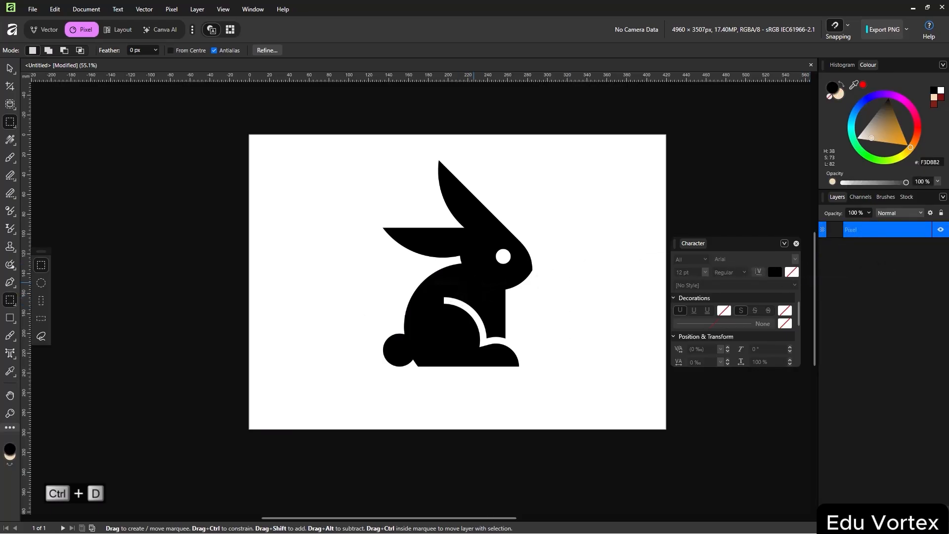
Return to vector editing, shift the cropped rabbit slightly and convert it into curves with Image Trace
left_click(46, 32)
left_click_drag(503, 272, 495, 284)
left_click(144, 8)
left_click(184, 188)
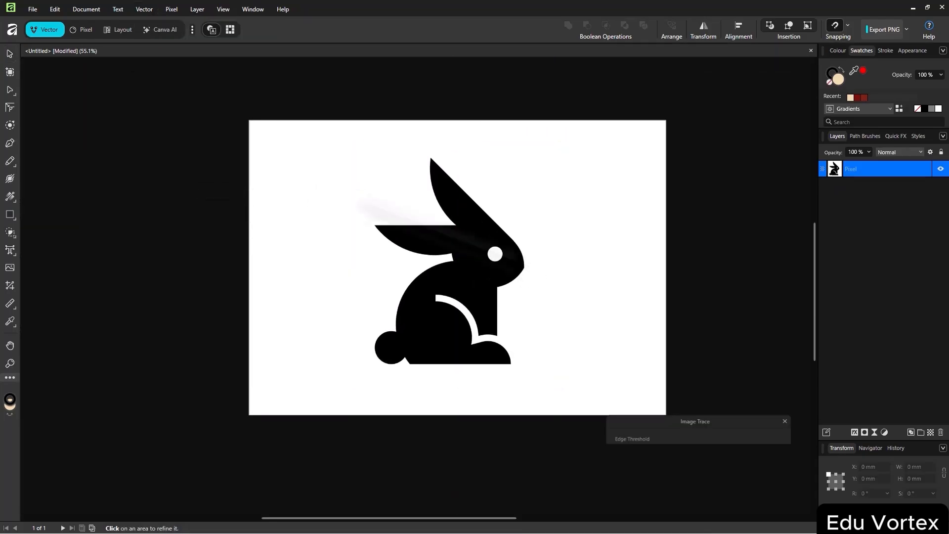
left_click(734, 495)
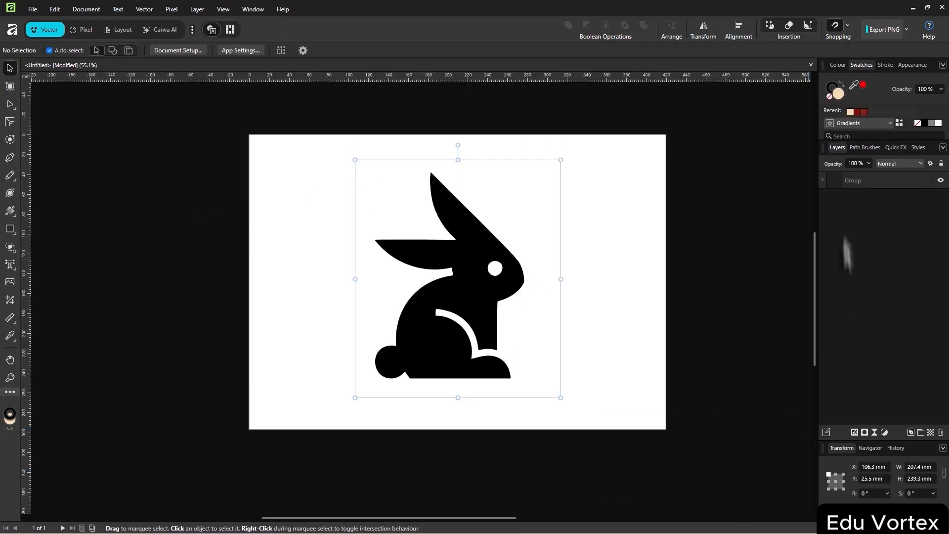
Delete the white background curve from the traced group and check the remaining eye and body curves
left_click(823, 180)
left_click(858, 196)
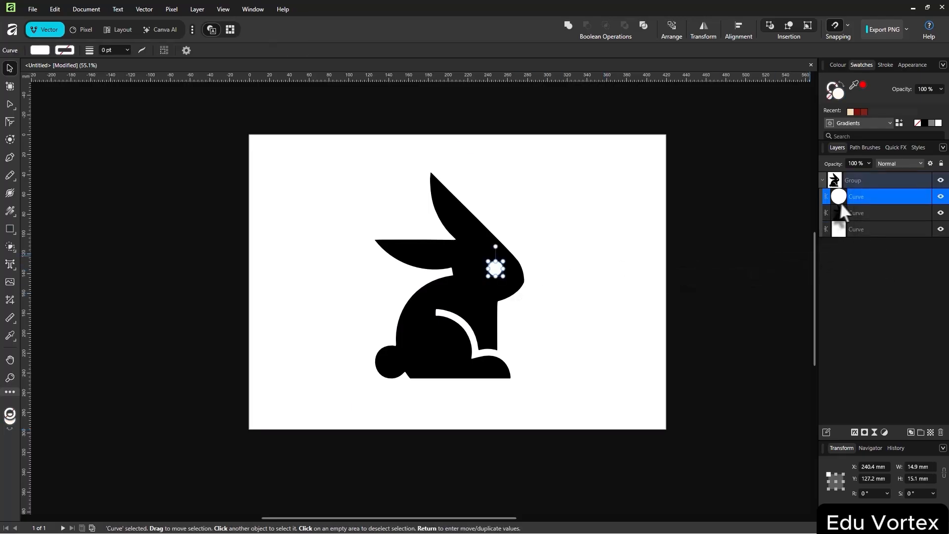
left_click(850, 234)
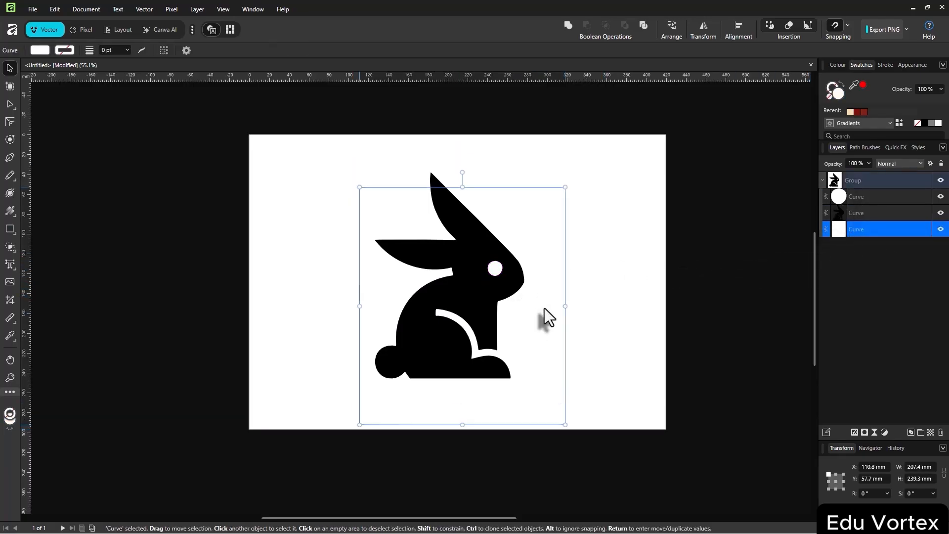
key("Delete")
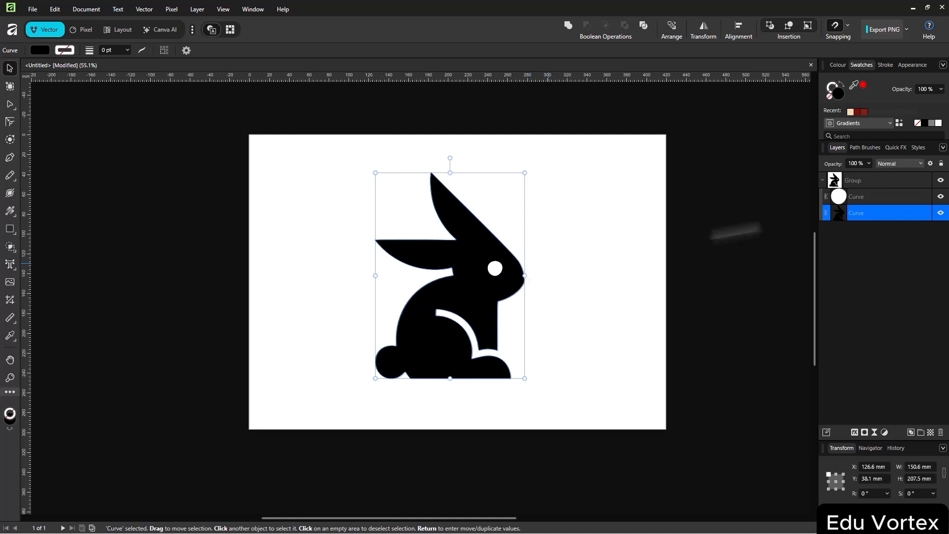
left_click(853, 200)
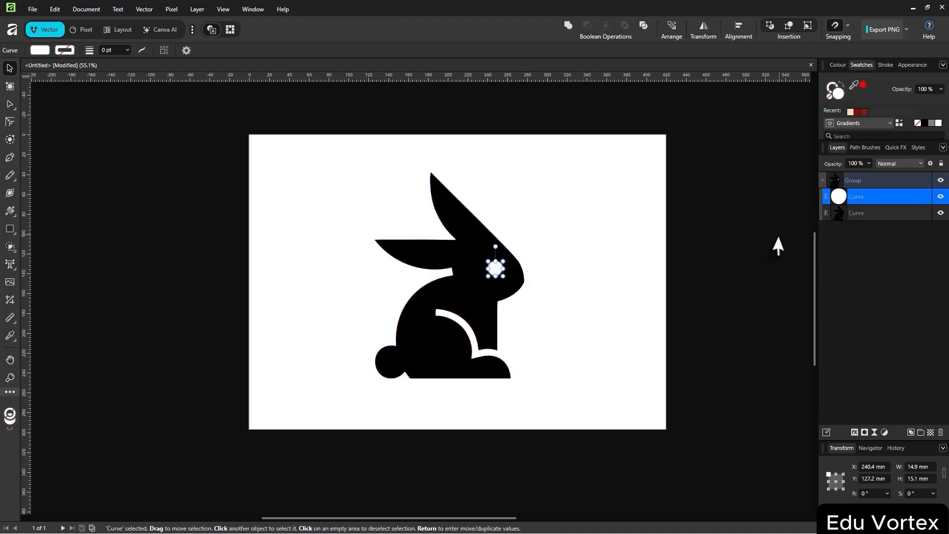
left_click(598, 279)
left_click(487, 299)
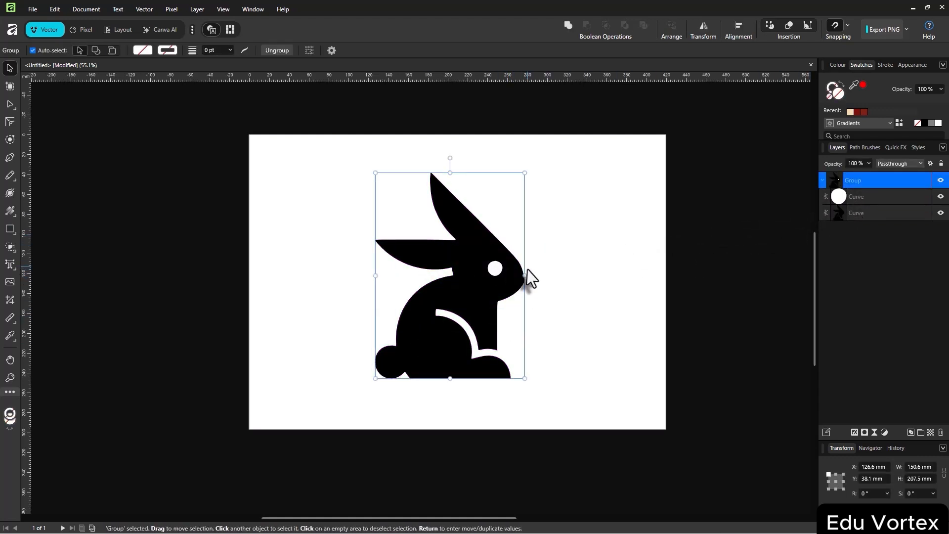
Undo the background deletion, image trace and pasted crop, back to the original image with the marquee around the rabbit
key("ctrl+z")
key("ctrl+z")
key("ctrl+z")
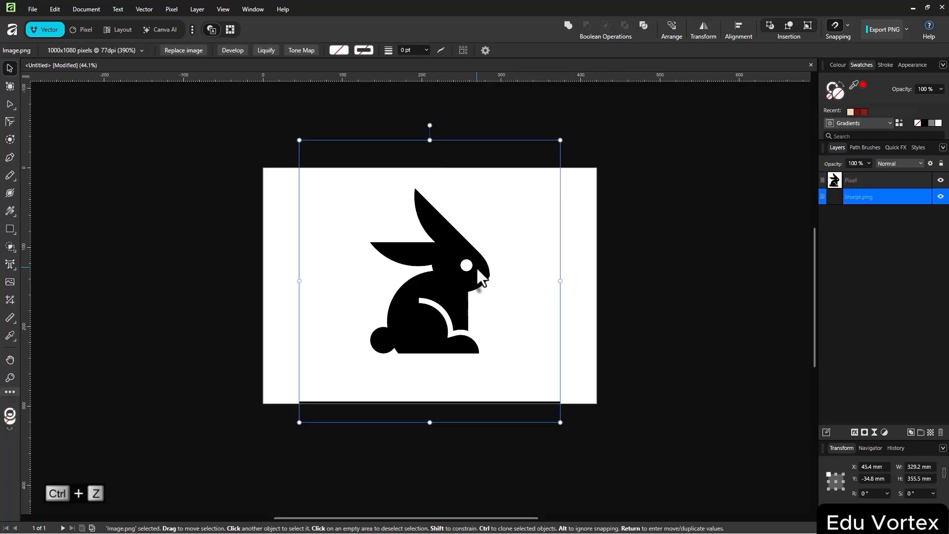
key("ctrl+z")
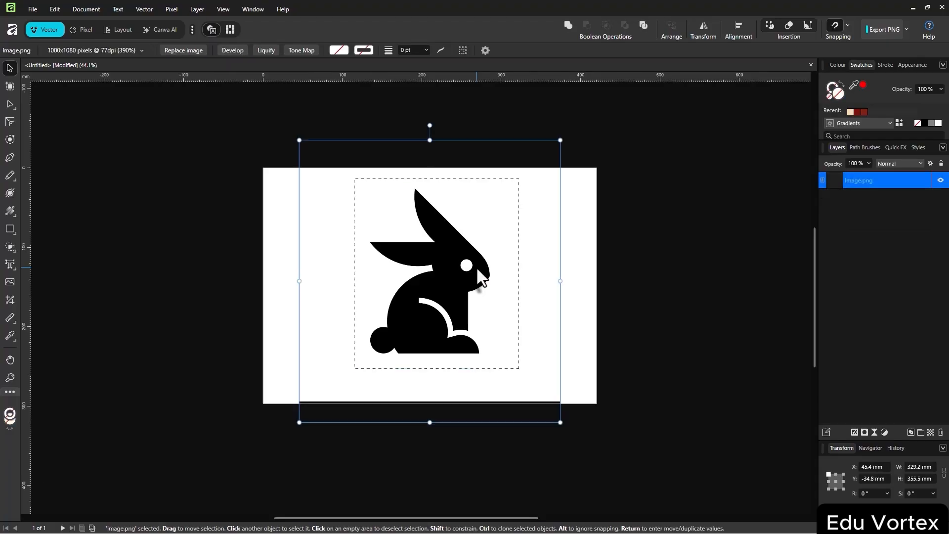
Deselect the rabbit image and examine its edges around the eye and head
left_click(579, 290)
scroll(466, 261, "up", 5)
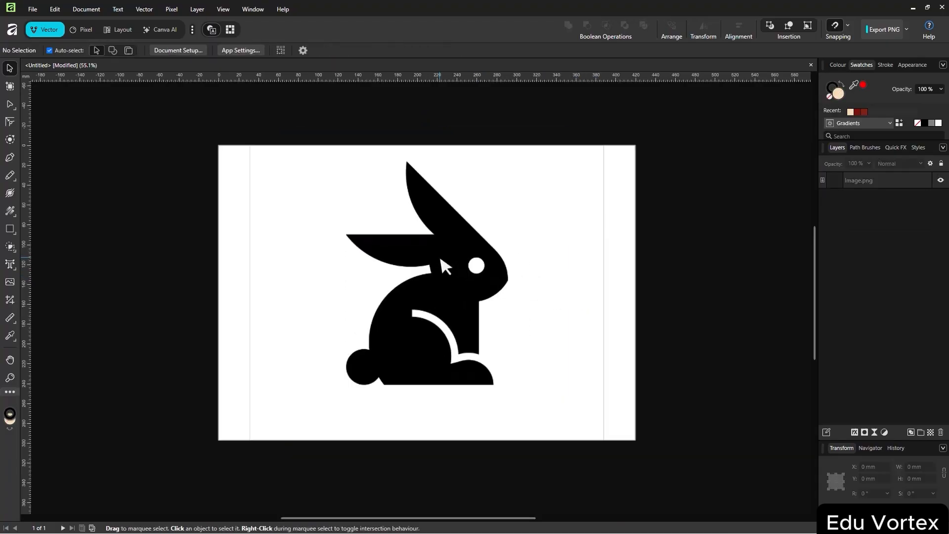
scroll(524, 277, "up", 8)
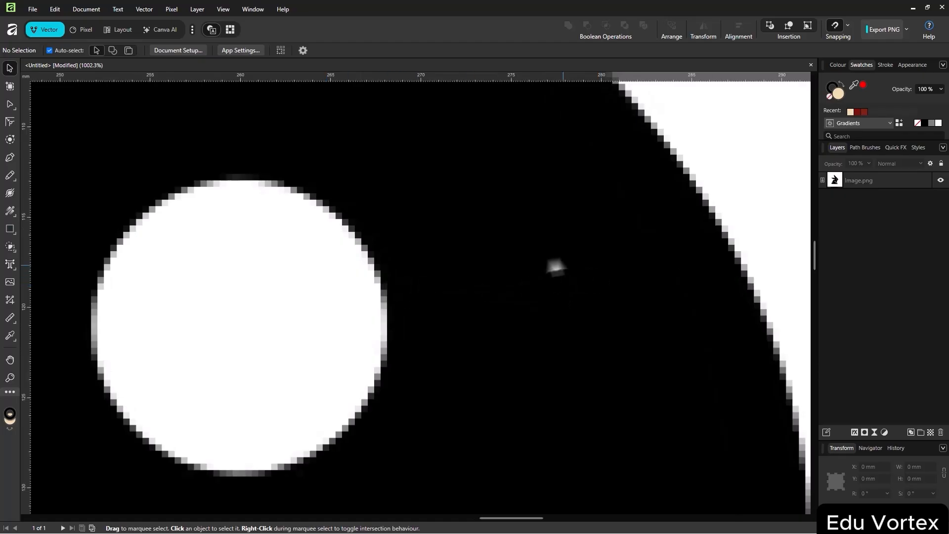
scroll(561, 261, "down", 7)
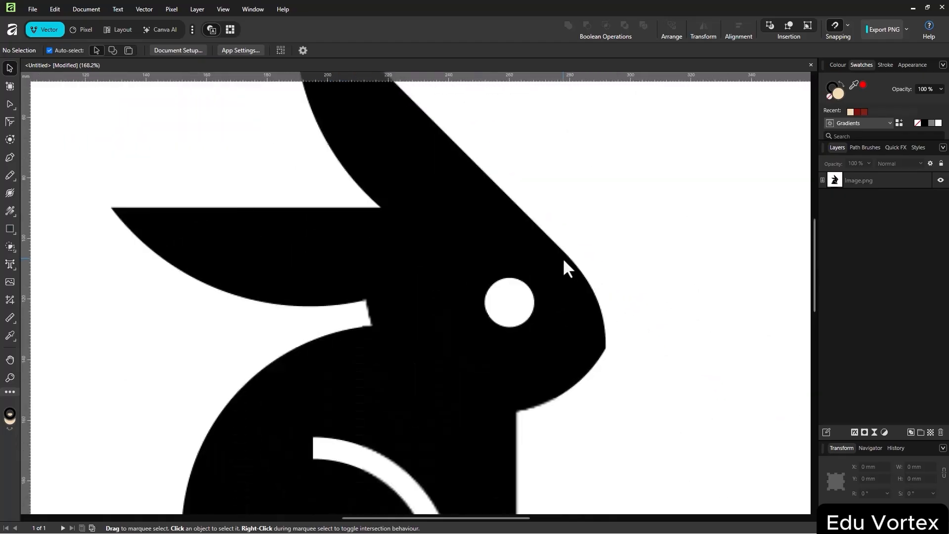
scroll(562, 257, "up", 1)
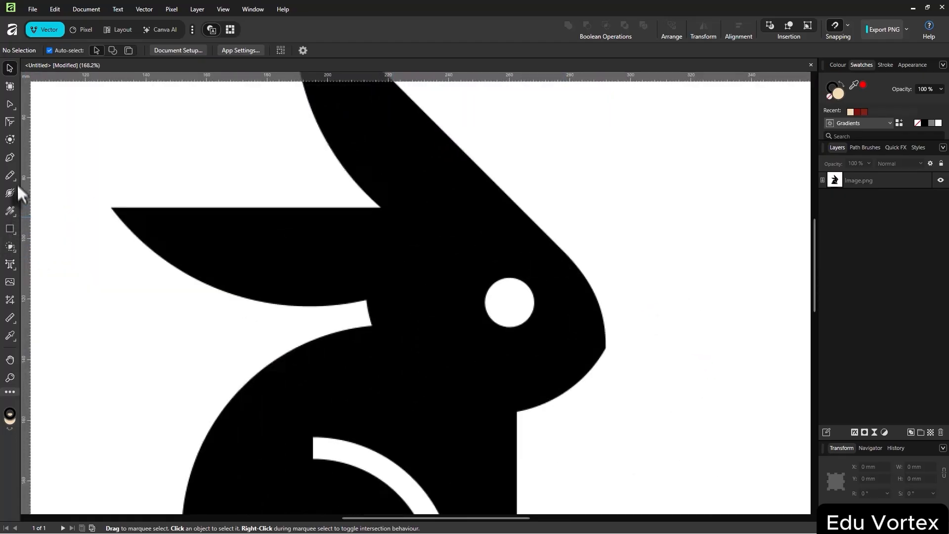
Start a Pen tool curve at the upper ear's tip and trace along the ear and forehead to the nose
left_click(15, 156)
scroll(231, 195, "up", 3)
scroll(292, 178, "up", 2)
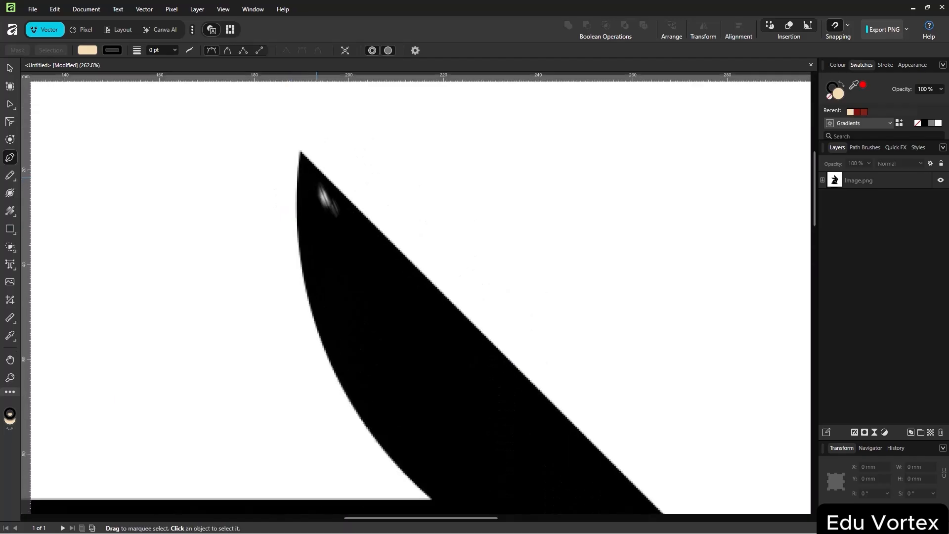
left_click_drag(326, 198, 291, 175)
scroll(436, 308, "down", 5)
scroll(431, 304, "up", 5)
left_click_drag(420, 327, 399, 267)
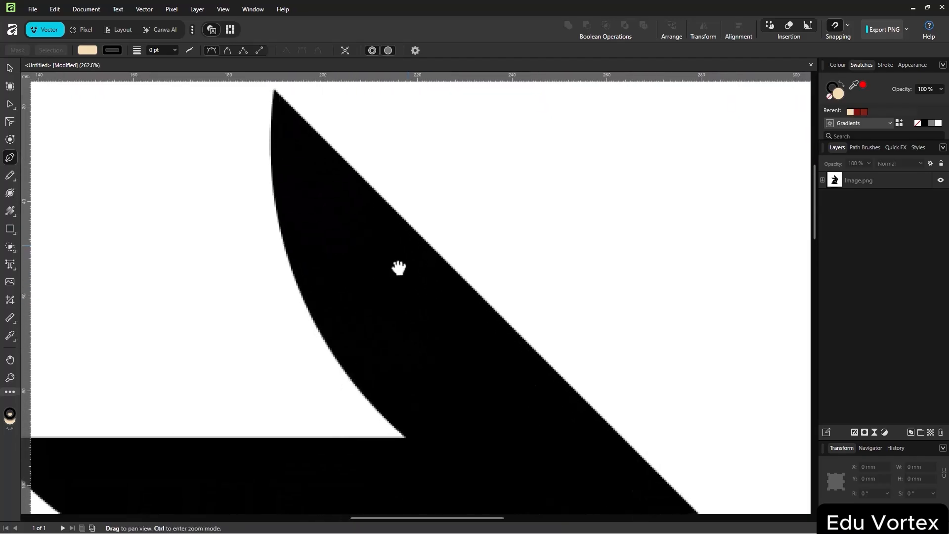
scroll(343, 218, "down", 2)
left_click(302, 139)
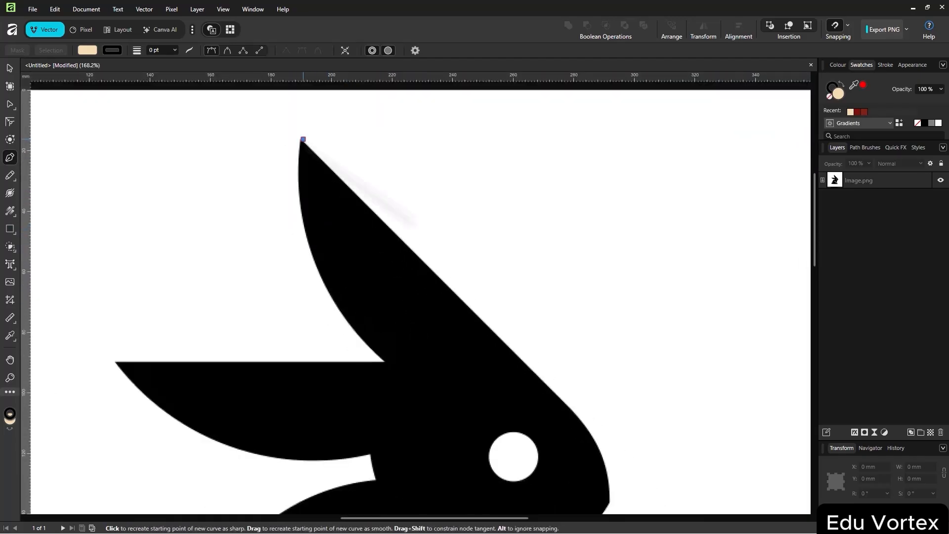
left_click_drag(615, 427, 516, 341)
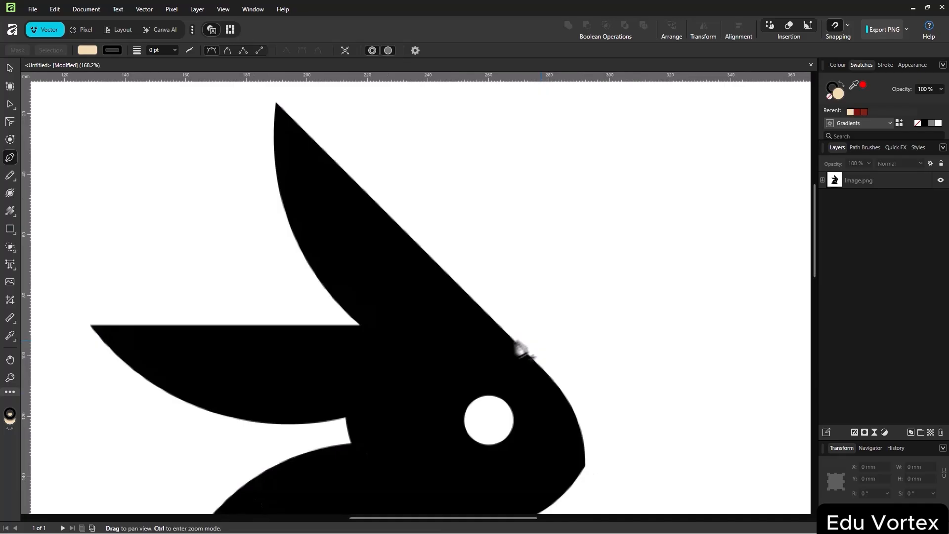
left_click(538, 365)
left_click_drag(582, 442, 559, 410)
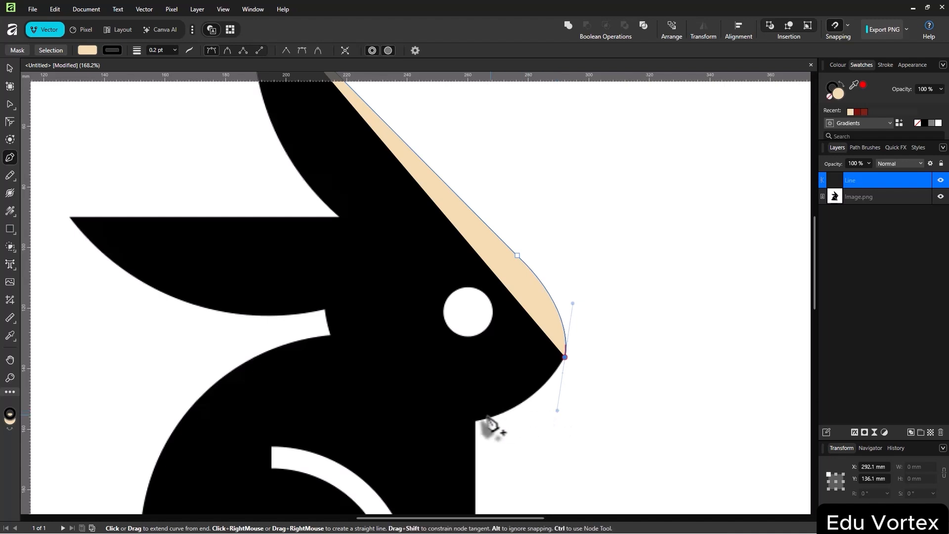
Continue the curve under the chin, straight down the chest and along the short arc to the thigh gap
left_click_drag(476, 421, 496, 295)
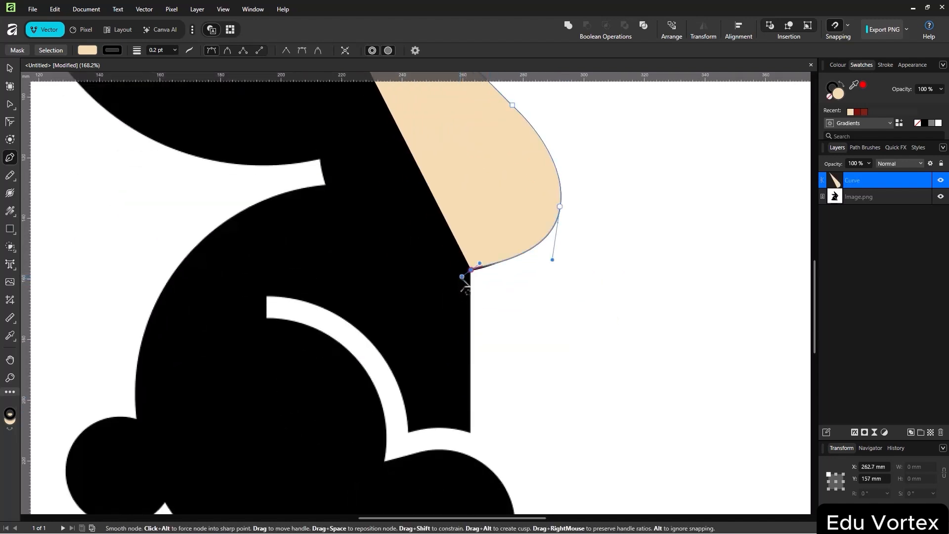
key("ctrl+z")
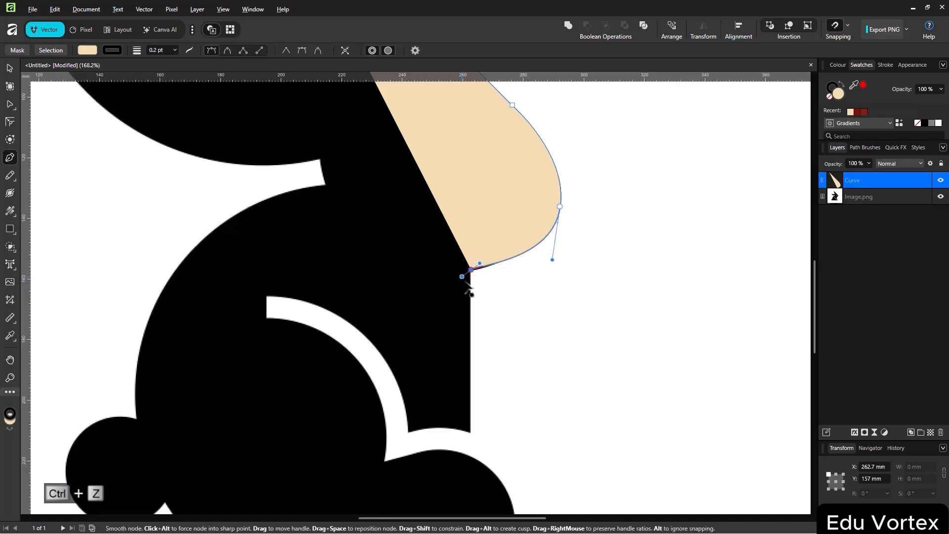
left_click(471, 432)
left_click_drag(483, 420, 508, 387)
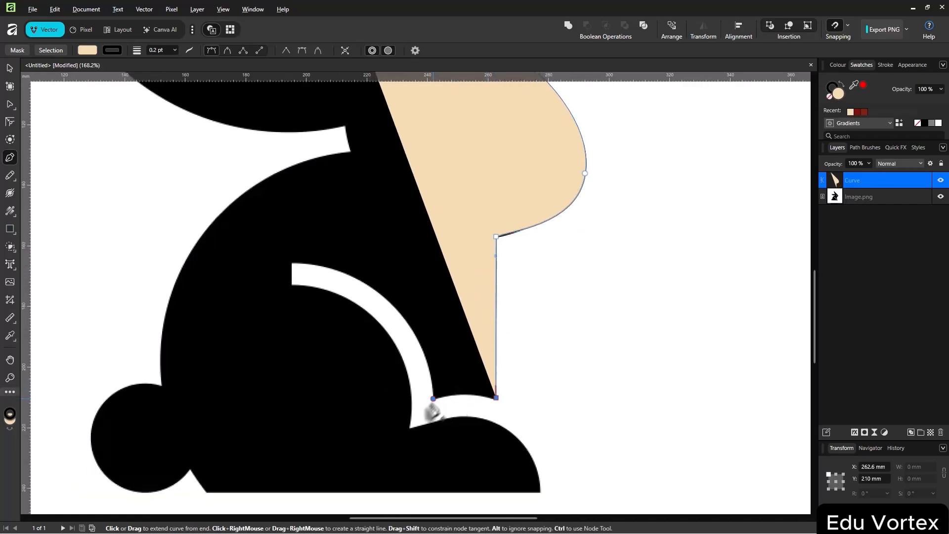
left_click_drag(432, 411, 406, 417)
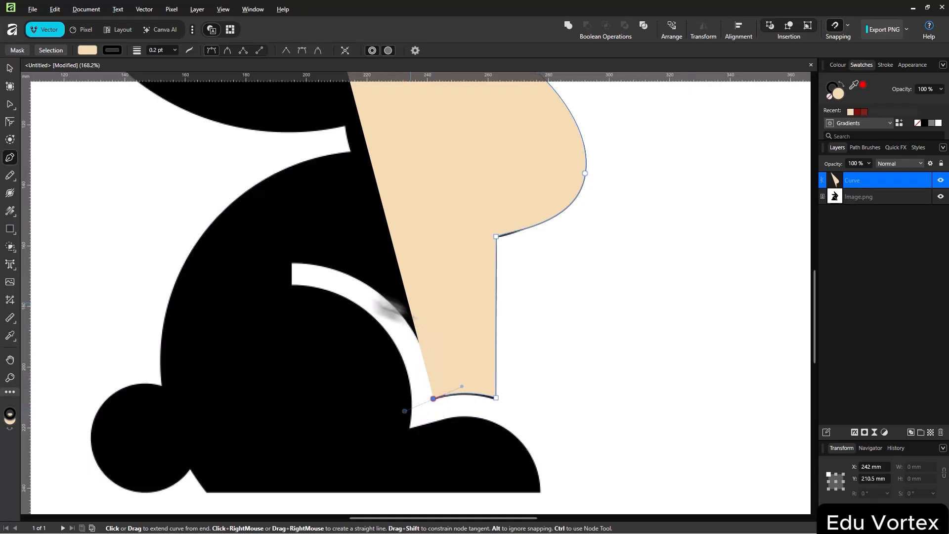
key("ctrl")
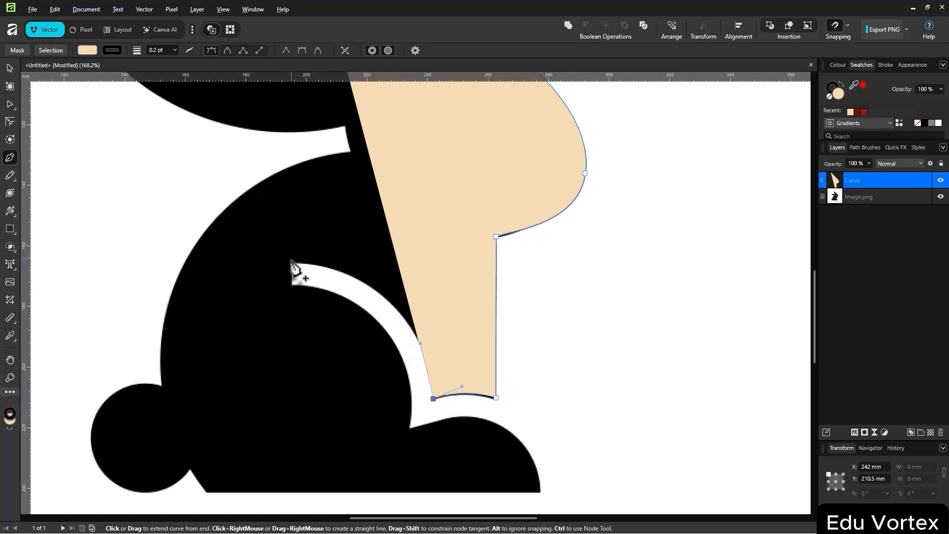
Trace the thigh gap's upper arc, its short vertical end and its lower arc down to the front foot
left_click_drag(292, 264, 168, 243)
left_click_drag(311, 291, 322, 275)
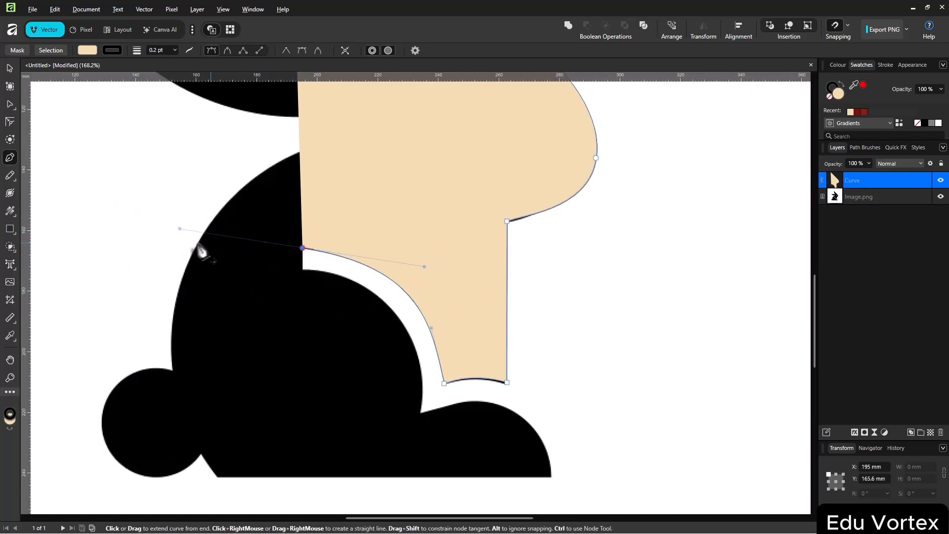
left_click_drag(181, 230, 259, 263)
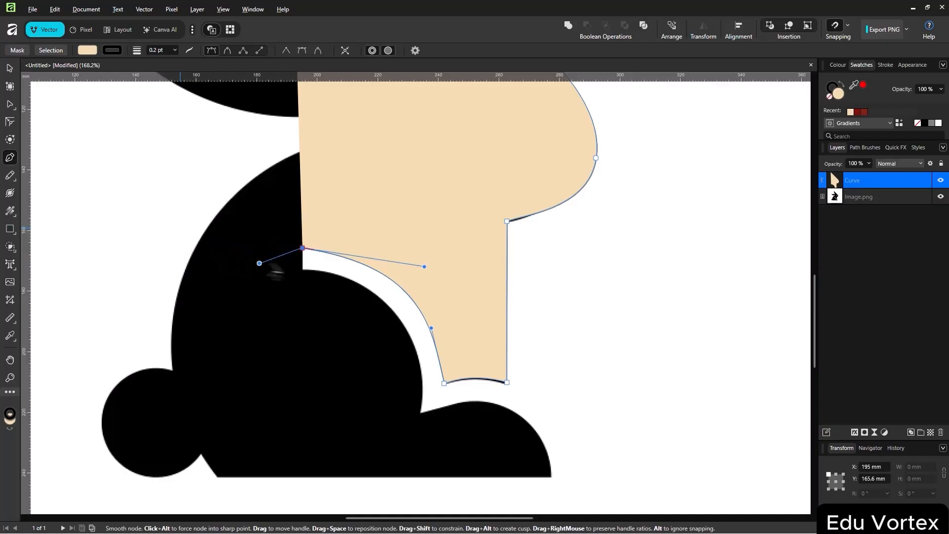
left_click(302, 271)
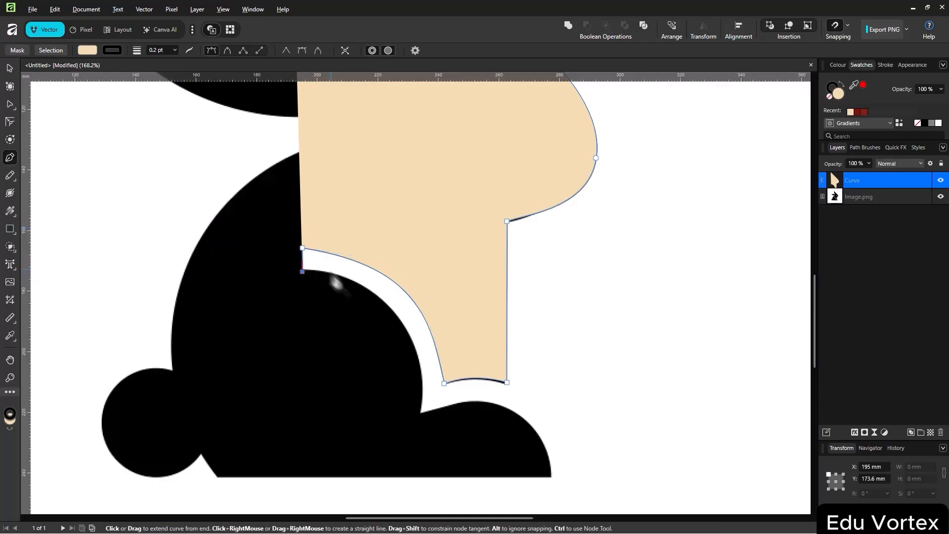
left_click(435, 295)
key("ctrl+z")
scroll(419, 313, "down", 2)
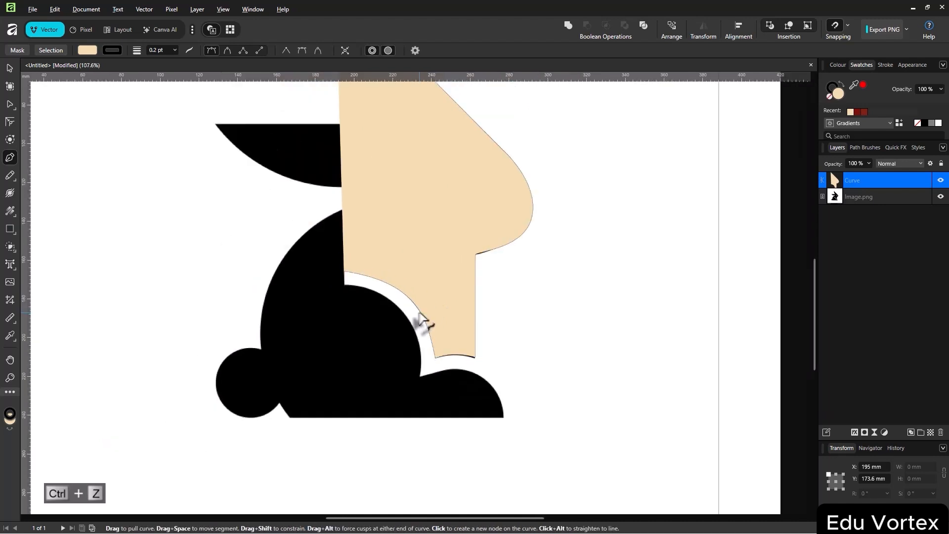
left_click_drag(428, 349, 462, 371)
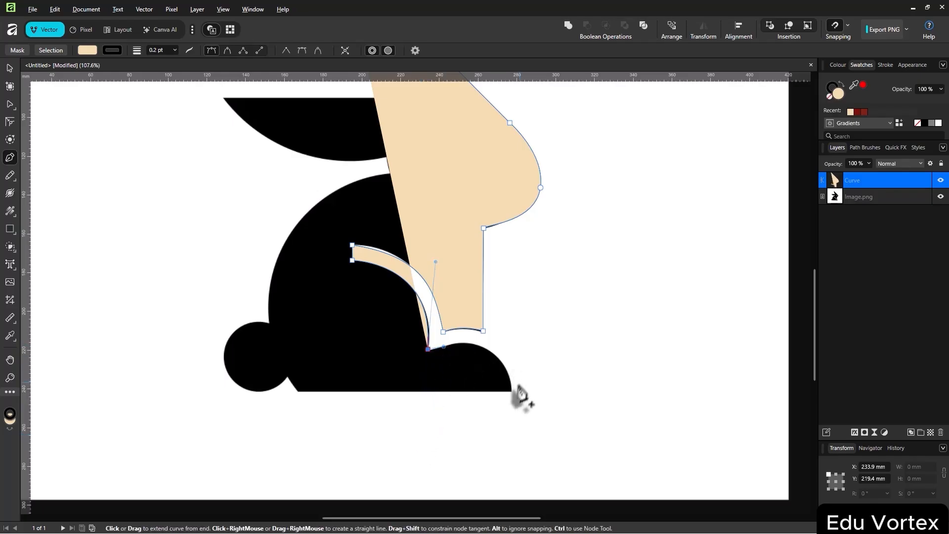
Trace over the front foot, align its toe corner node with the image and extend the curve along the rabbit's base
left_click_drag(511, 389, 508, 448)
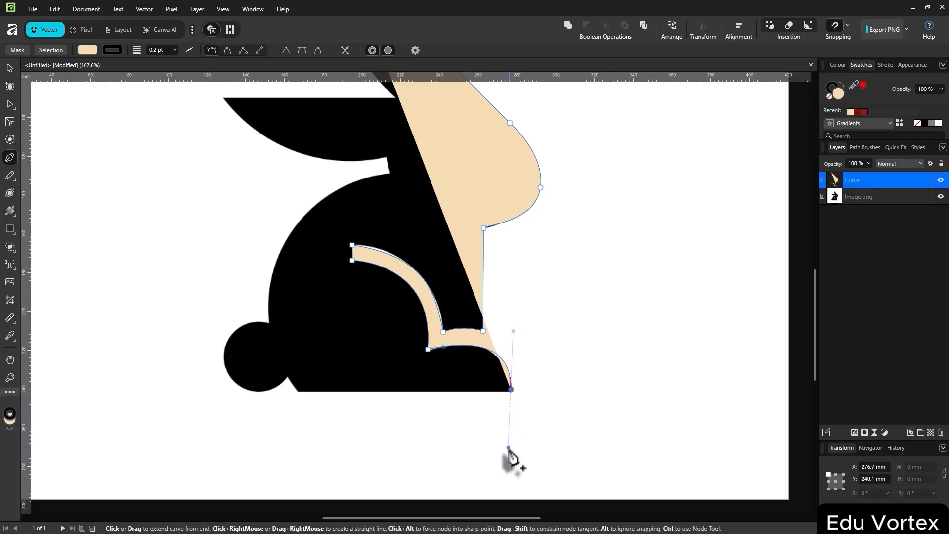
scroll(509, 458, "up", 3)
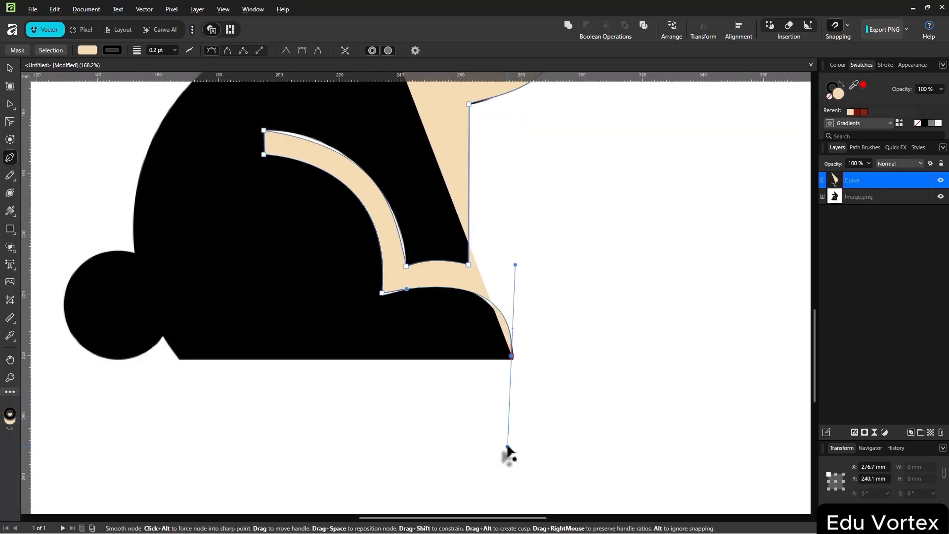
left_click_drag(507, 448, 456, 367)
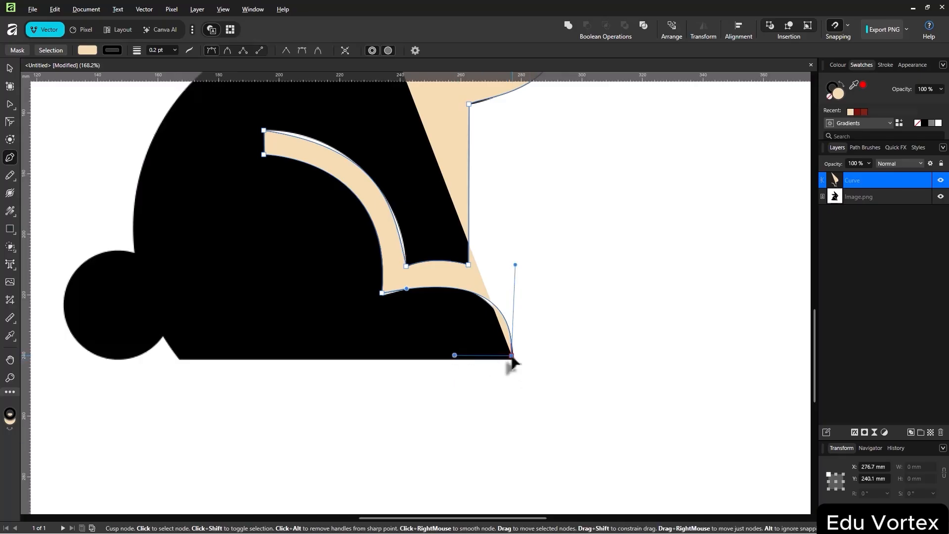
left_click_drag(512, 356, 514, 361)
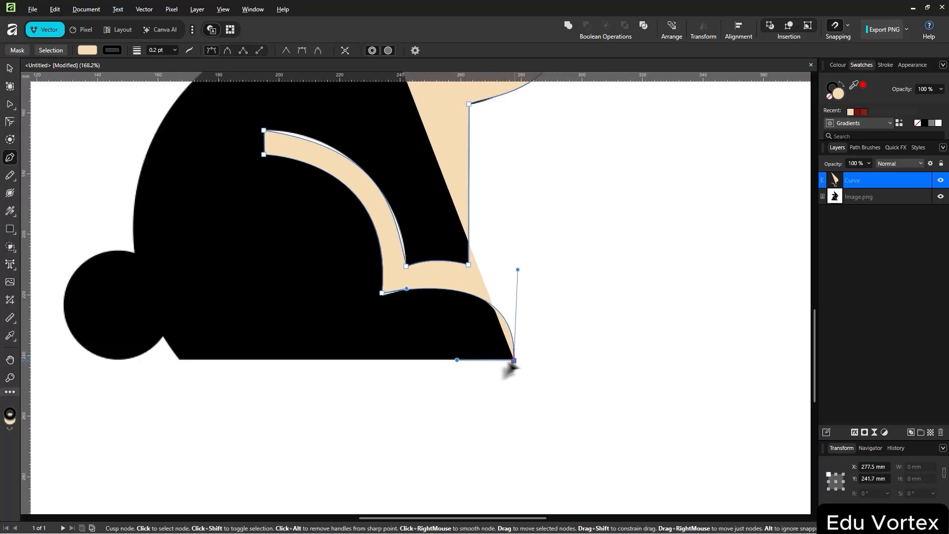
left_click(182, 360)
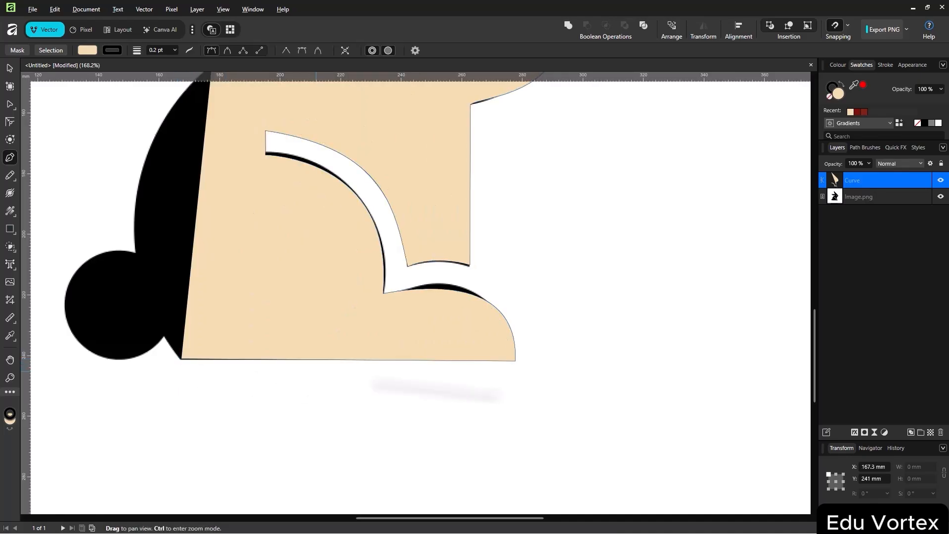
Trace the short rear edge up to the tail and continue the curve around the tail to its upper side
left_click_drag(375, 391, 526, 399)
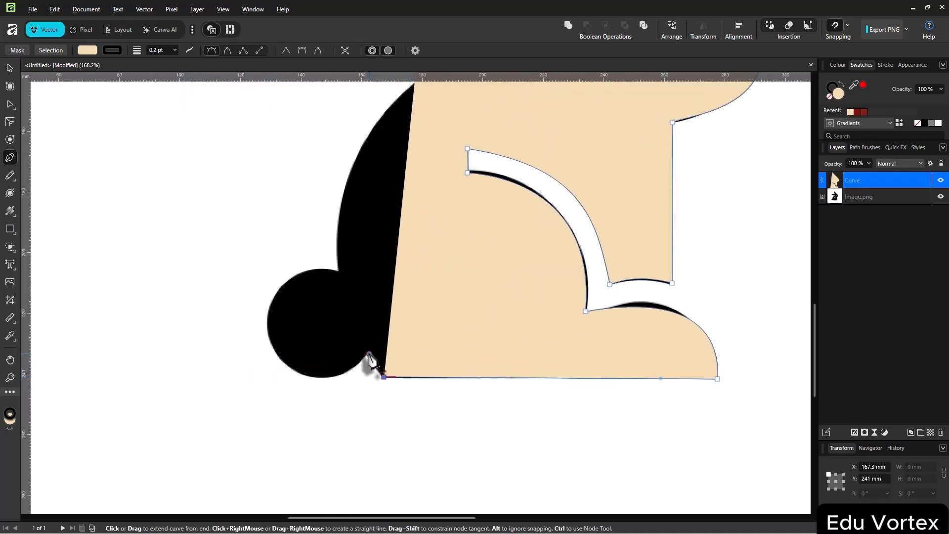
scroll(368, 359, "up", 4)
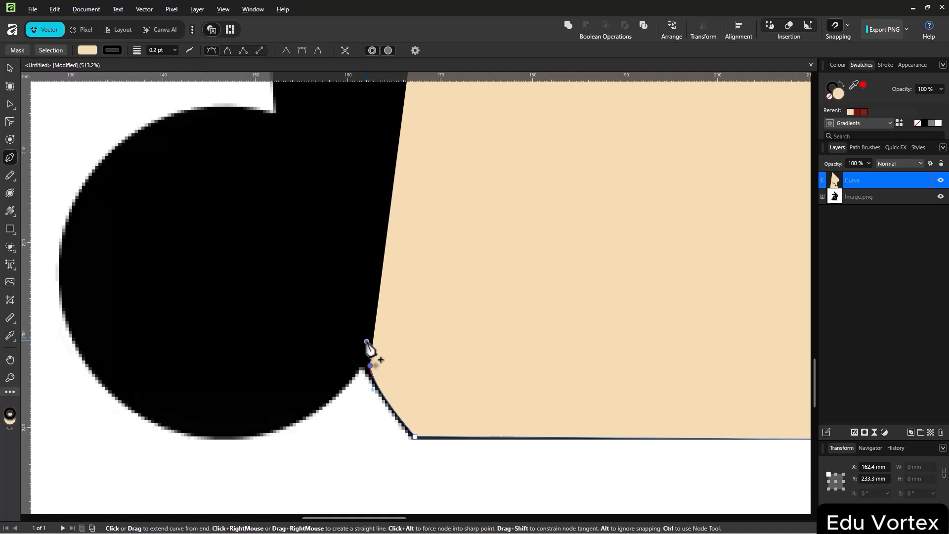
scroll(338, 395, "down", 3)
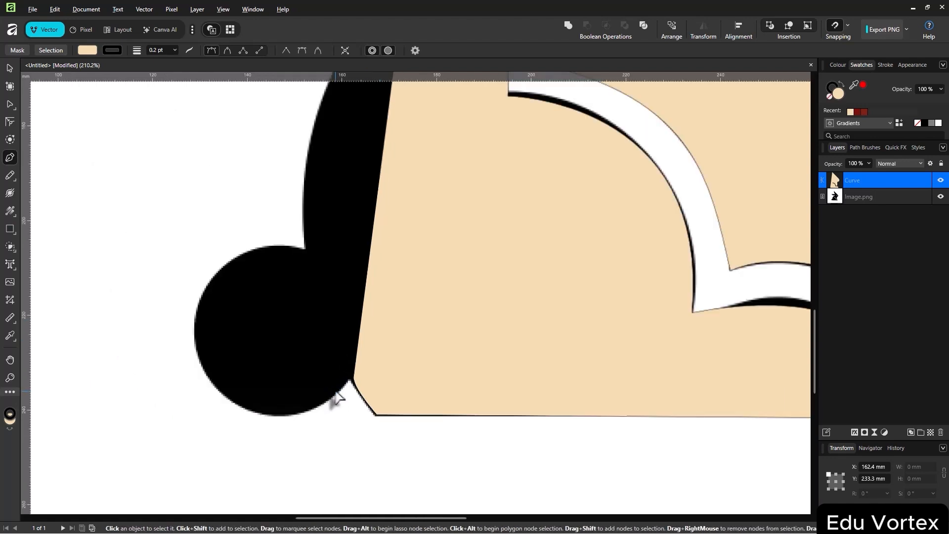
left_click_drag(223, 348, 187, 220)
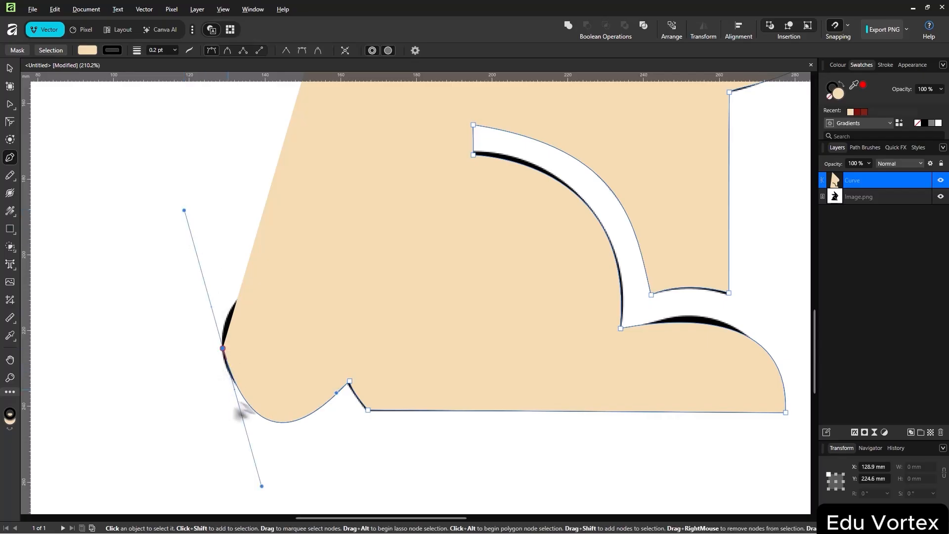
key("ctrl+z")
left_click_drag(267, 407, 219, 393)
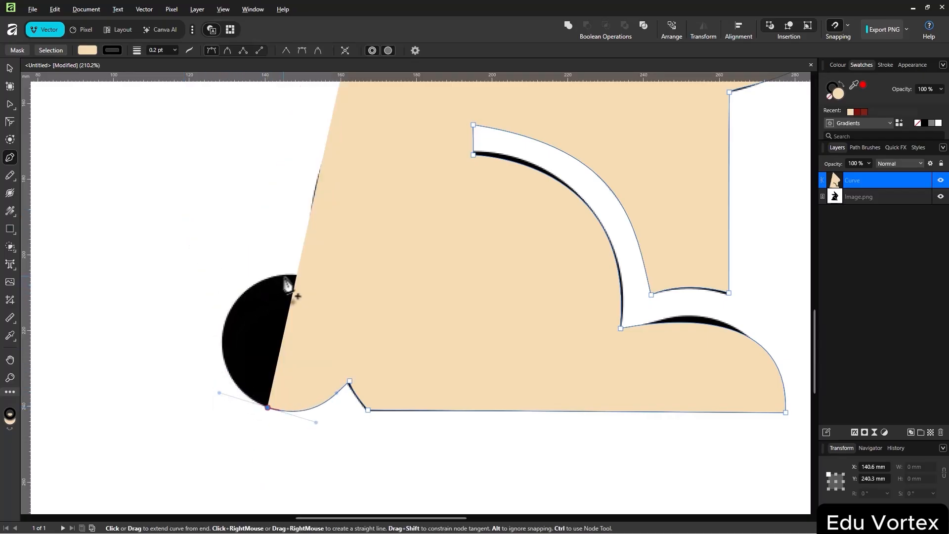
left_click_drag(297, 273, 409, 346)
Lower the opacity of the curve's fill to 29%
scroll(421, 249, "down", 3)
left_click(88, 51)
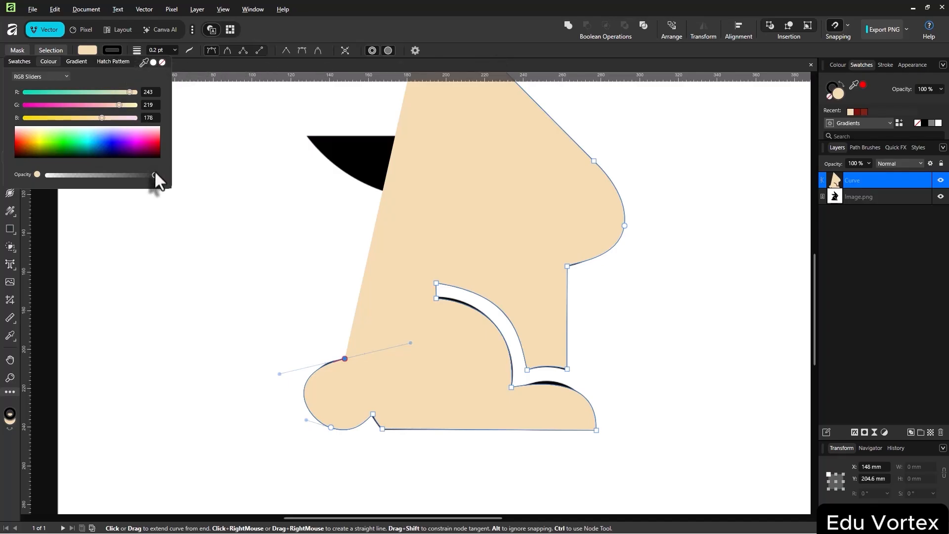
left_click_drag(154, 176, 79, 176)
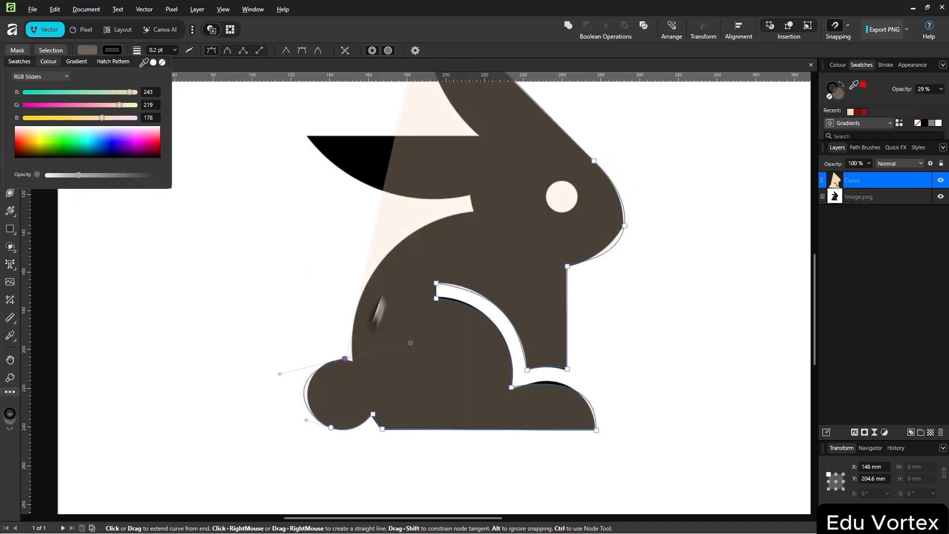
Shorten and redirect the handle on the tail's upper node and add a node where the tail meets the back
scroll(355, 368, "up", 6)
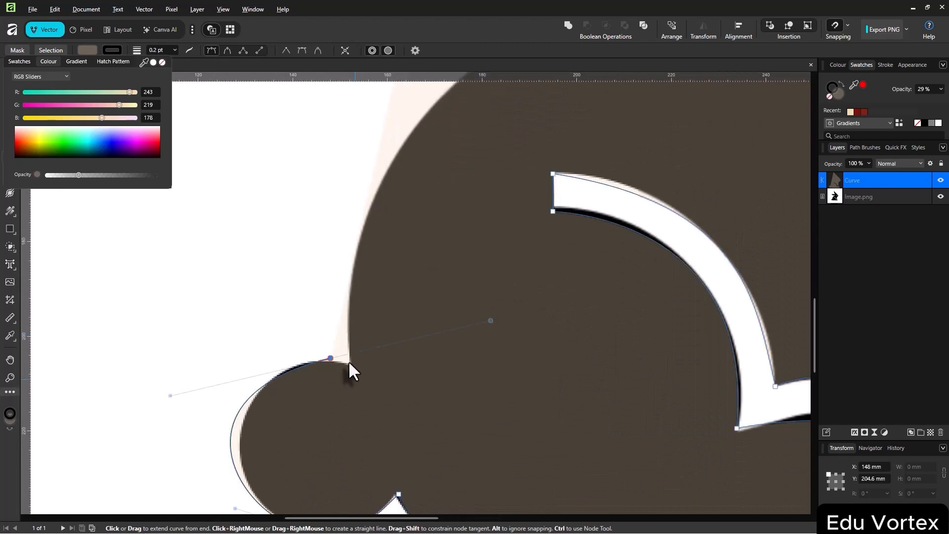
left_click(354, 364)
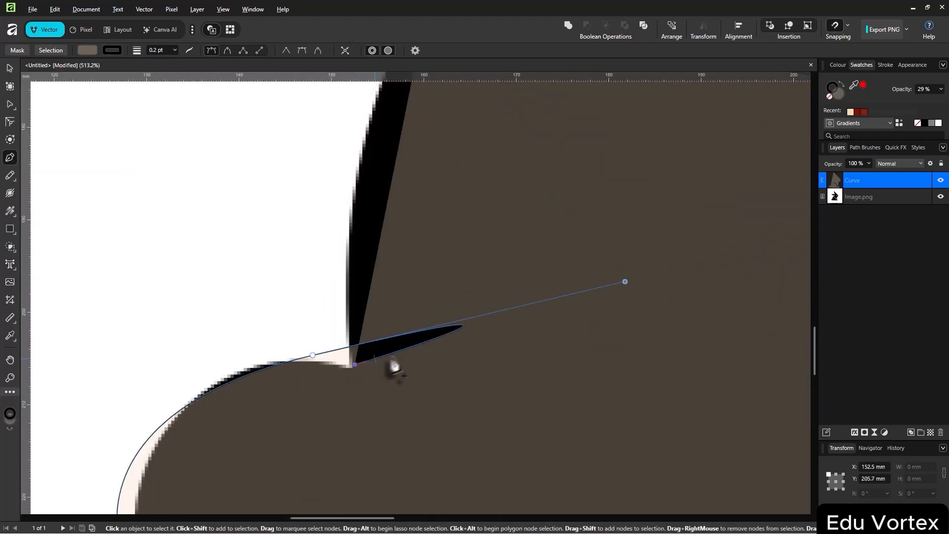
key("ctrl+z")
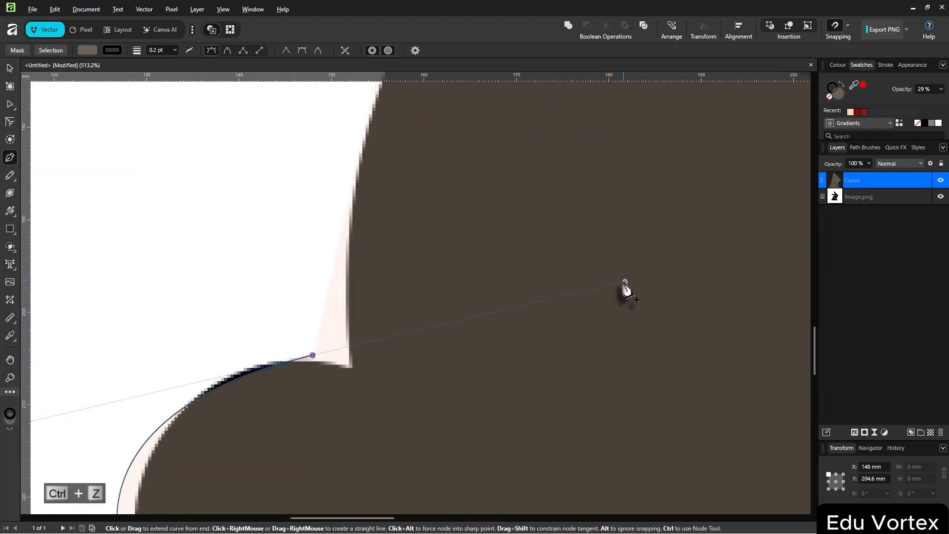
left_click_drag(625, 284, 349, 368)
left_click(356, 368)
scroll(387, 334, "down", 5)
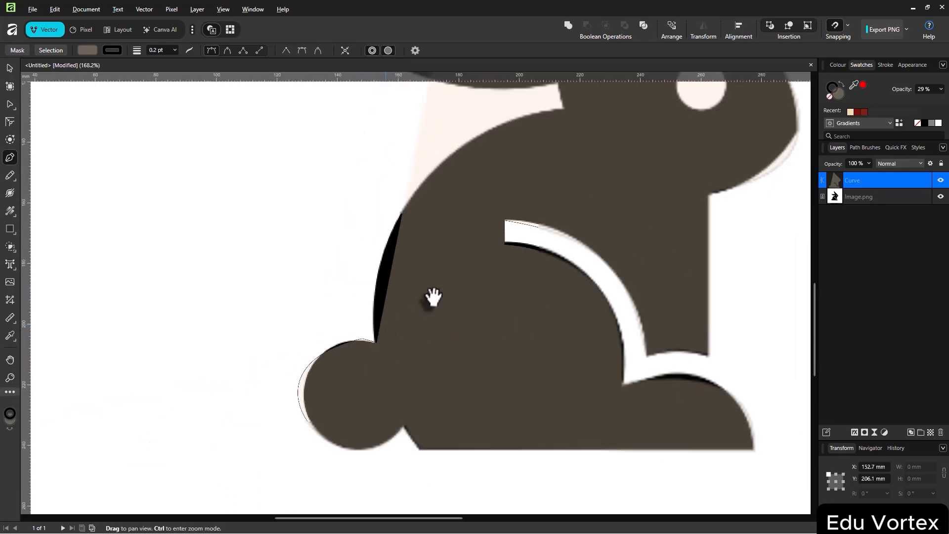
Extend the curve along the rabbit's back to the neck notch and shorten that node's outgoing handle toward the ear base
left_click_drag(431, 298, 343, 361)
scroll(469, 175, "down", 5)
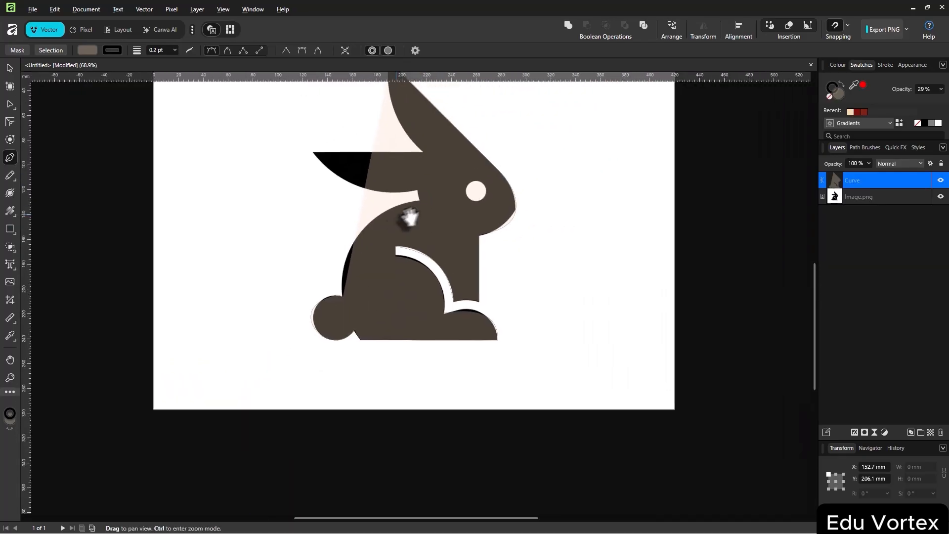
scroll(407, 212, "up", 4)
left_click_drag(403, 188, 592, 141)
scroll(571, 148, "up", 2)
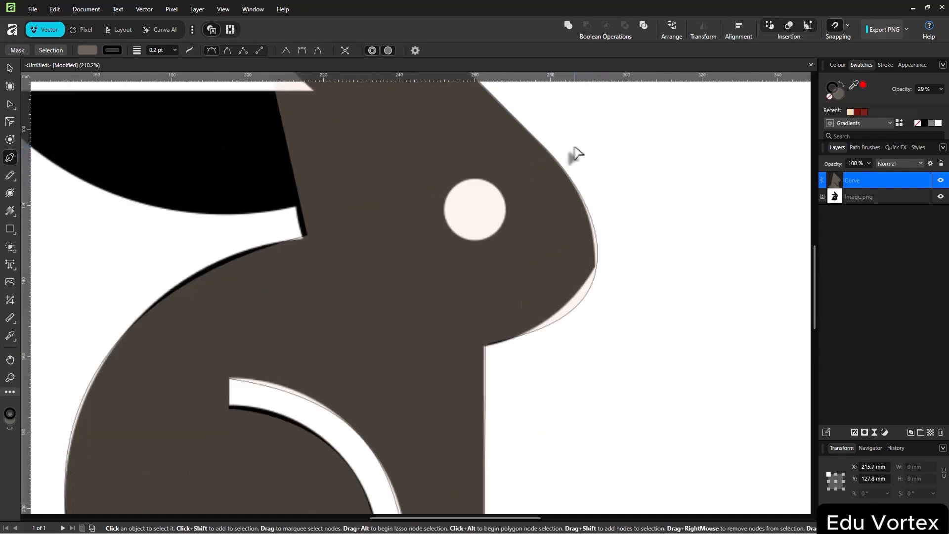
left_click_drag(582, 211, 649, 211)
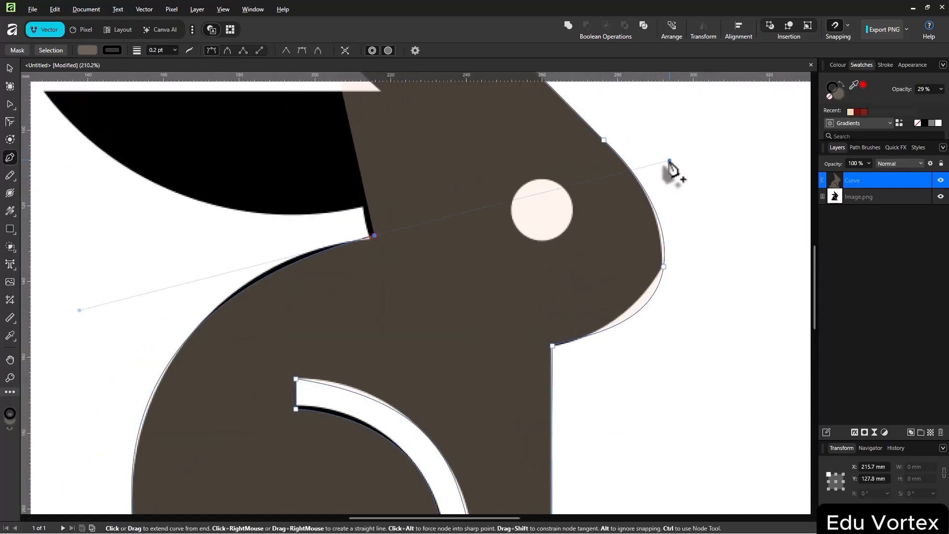
left_click_drag(670, 161, 419, 204)
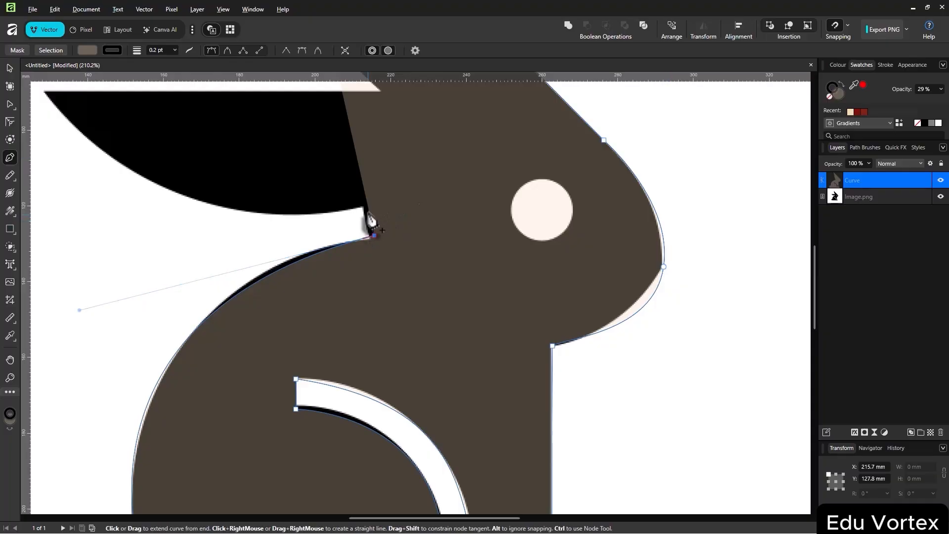
Add a node at the base of the lower ear and redirect its outgoing handle along the ear's underside
left_click(365, 209)
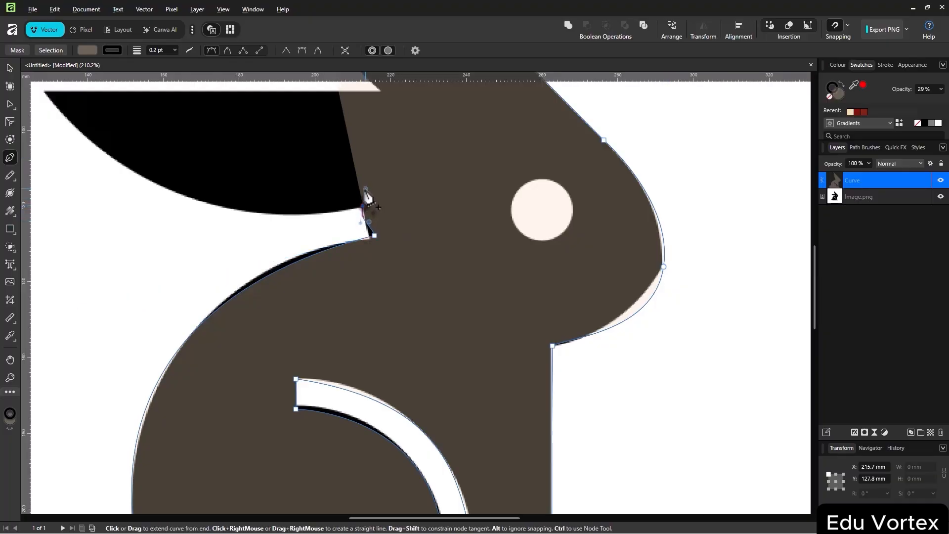
left_click_drag(359, 191, 362, 190)
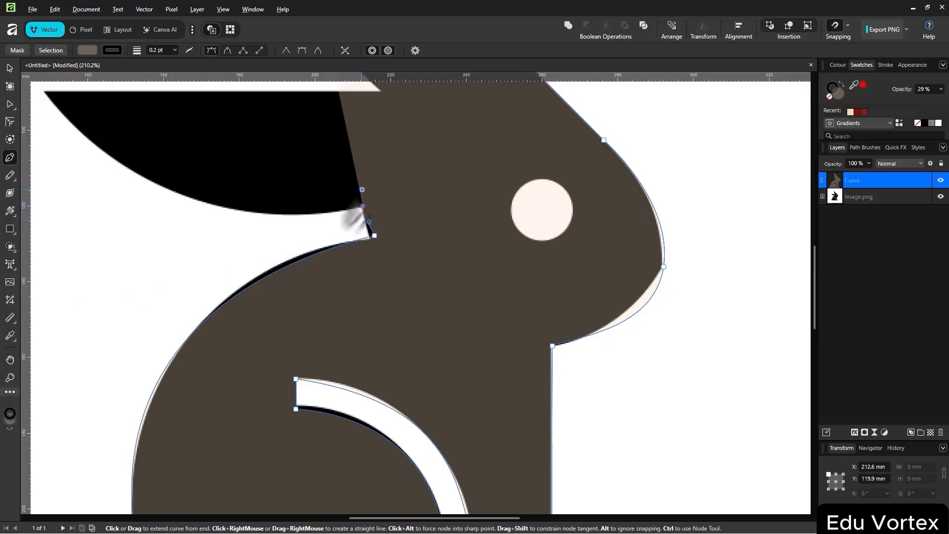
left_click_drag(380, 240, 618, 292)
scroll(607, 244, "up", 4)
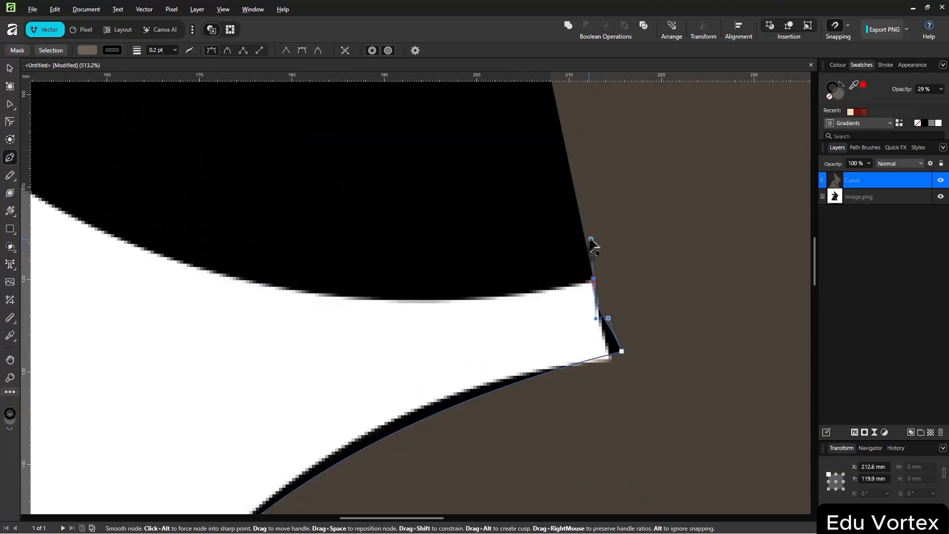
left_click_drag(590, 240, 547, 268)
scroll(540, 292, "down", 4)
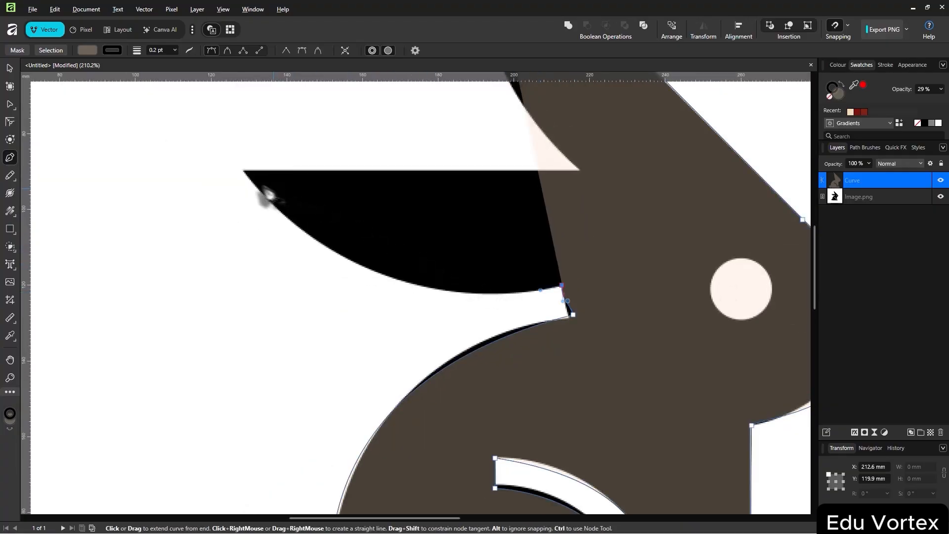
Trace the lower ear's underside to its tip and redirect the tip node's outgoing handle along the ear's upper edge
scroll(257, 186, "down", 4)
left_click_drag(265, 192, 341, 213)
key("ctrl+z")
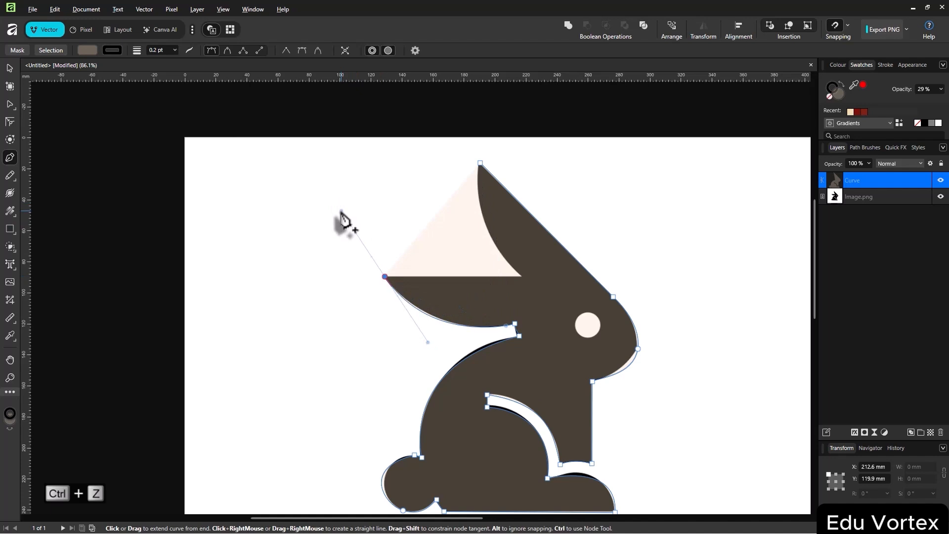
scroll(450, 307, "up", 2)
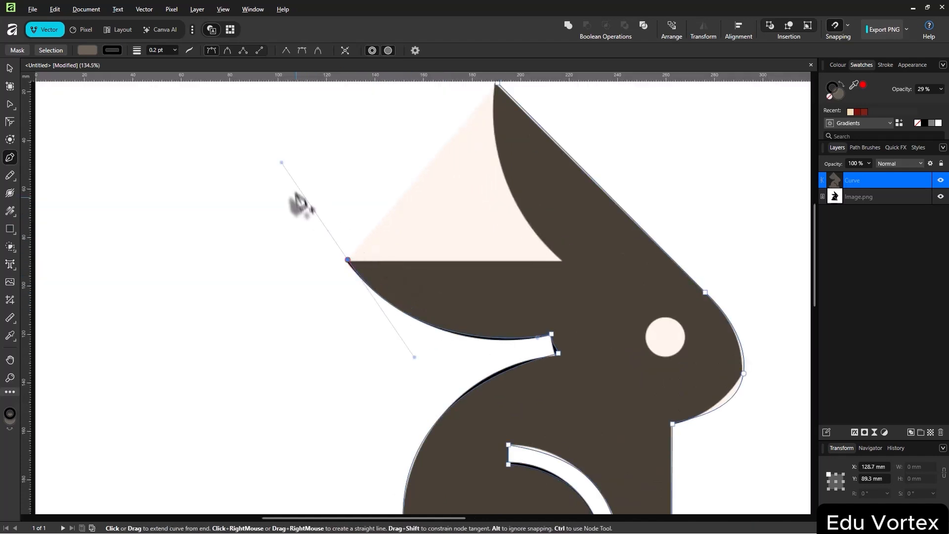
left_click_drag(282, 163, 434, 255)
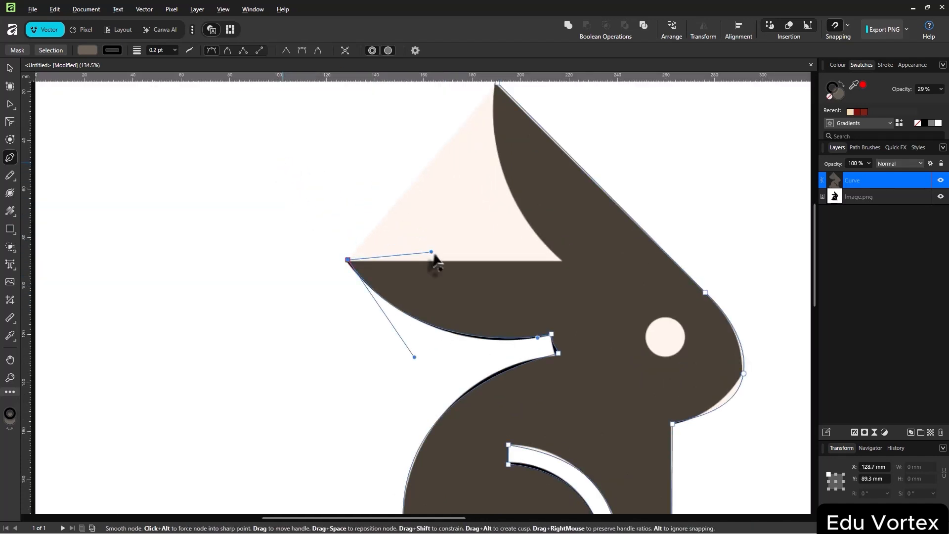
Trace the lower ear's upper edge to the corner between the ears and close the curve at the upper ear's tip
left_click(563, 260)
left_click_drag(593, 251, 508, 282)
left_click_drag(429, 123, 409, 106)
scroll(447, 218, "down", 5)
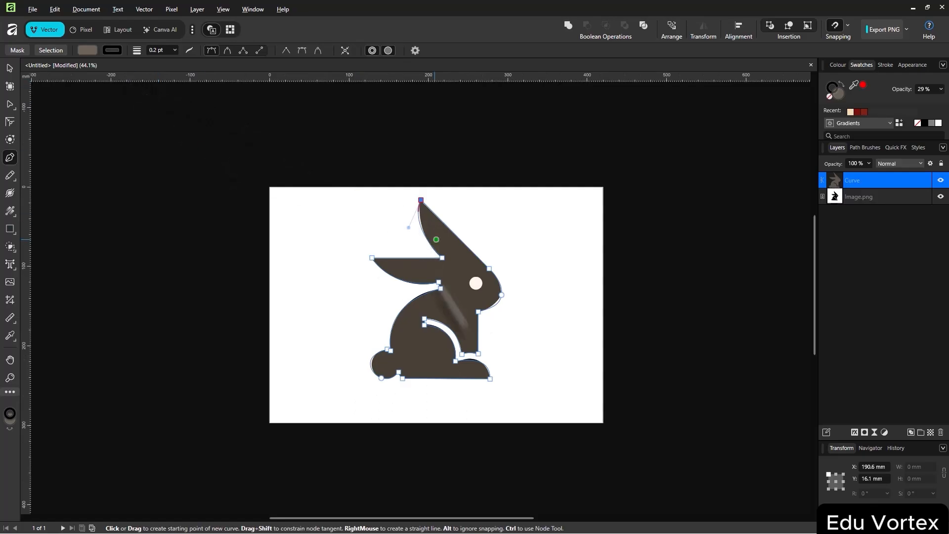
scroll(464, 318, "up", 3)
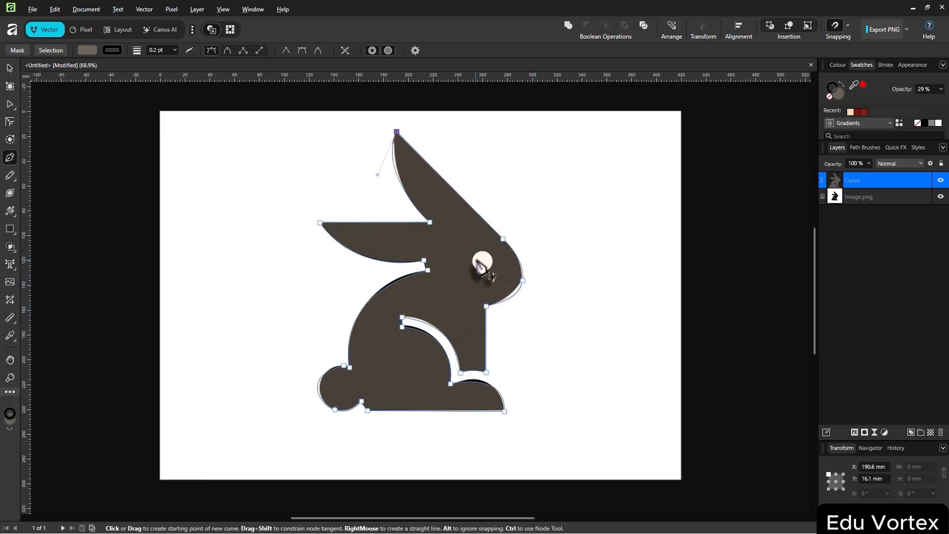
Restore the curve's fill opacity to 100% and hide the Image.png layer to check the traced shape alone
left_click(88, 50)
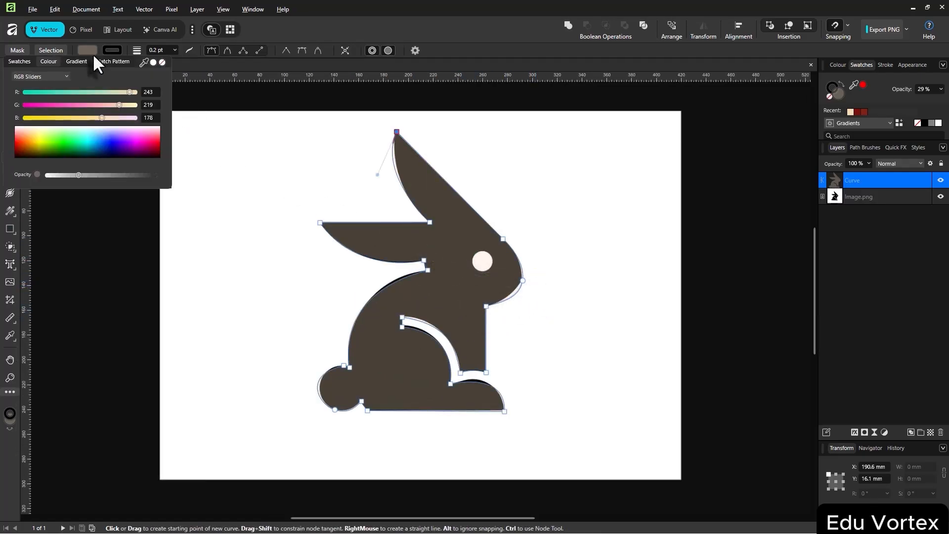
left_click_drag(78, 175, 203, 197)
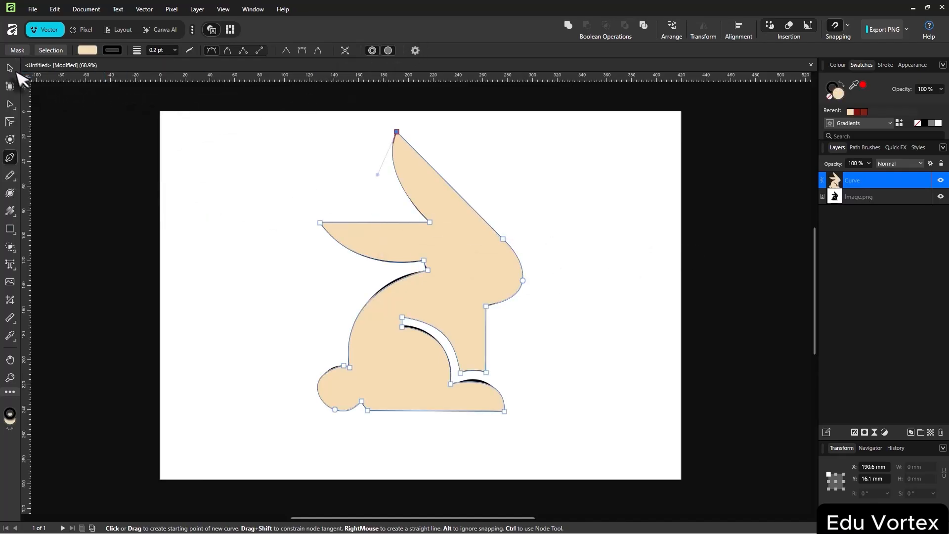
left_click(10, 68)
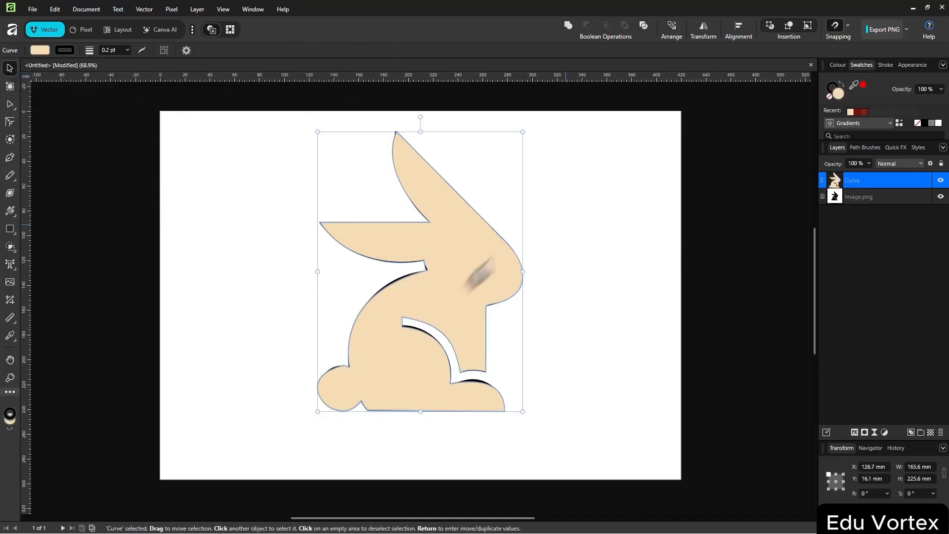
left_click(941, 196)
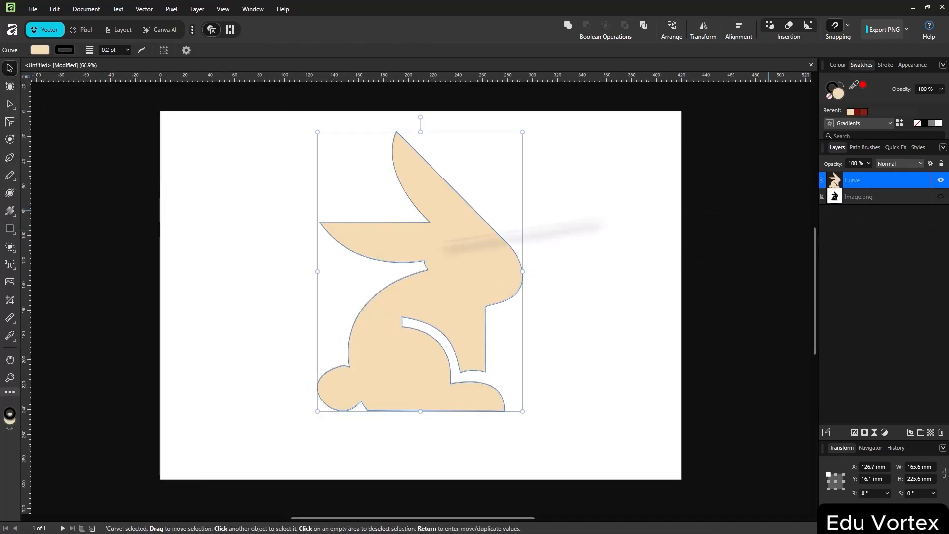
left_click(632, 321)
left_click(498, 274)
scroll(530, 279, "up", 3)
left_click(530, 280)
scroll(487, 298, "up", 9)
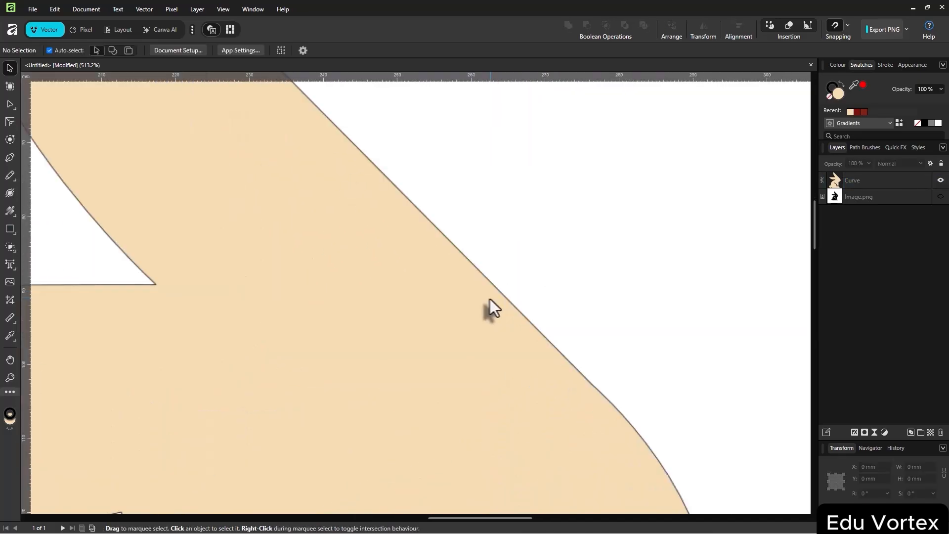
scroll(491, 299, "down", 9)
Remove the rabbit's outline by lowering the stroke opacity to zero and setting its width to 0 pt
left_click(455, 307)
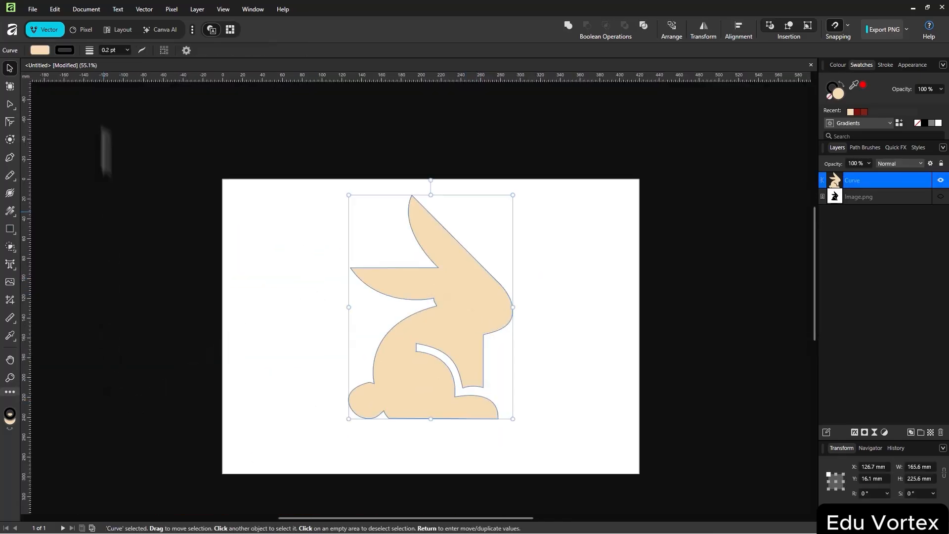
left_click(64, 50)
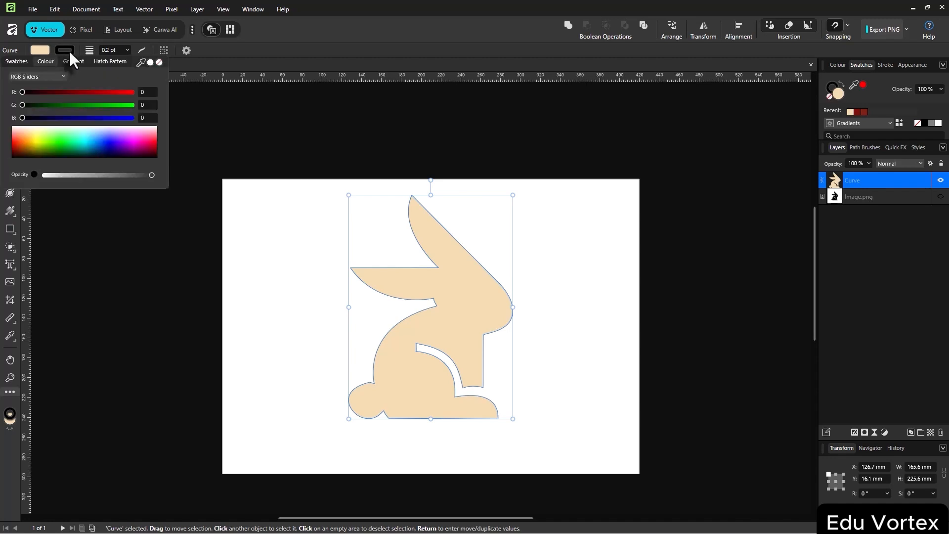
left_click_drag(144, 175, 44, 175)
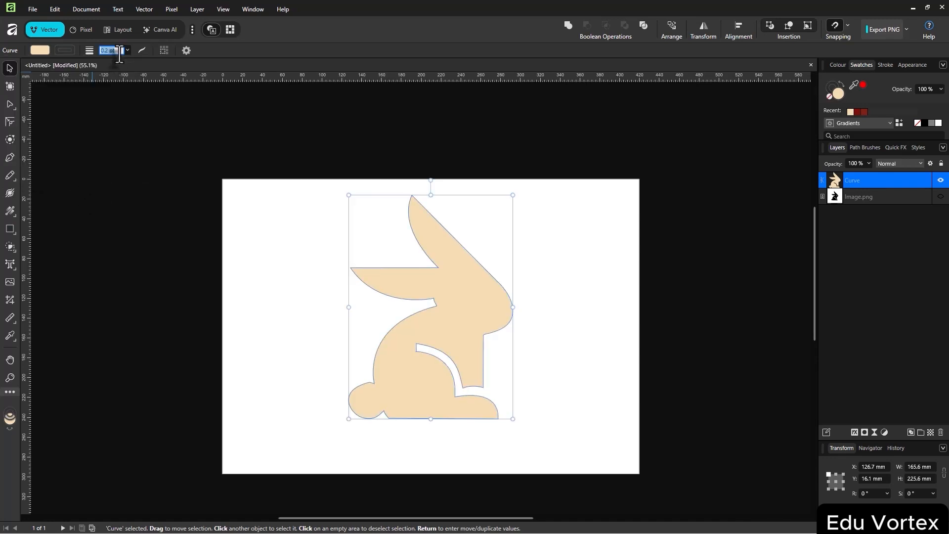
left_click(120, 53)
scroll(583, 327, "down", 1)
left_click(582, 327)
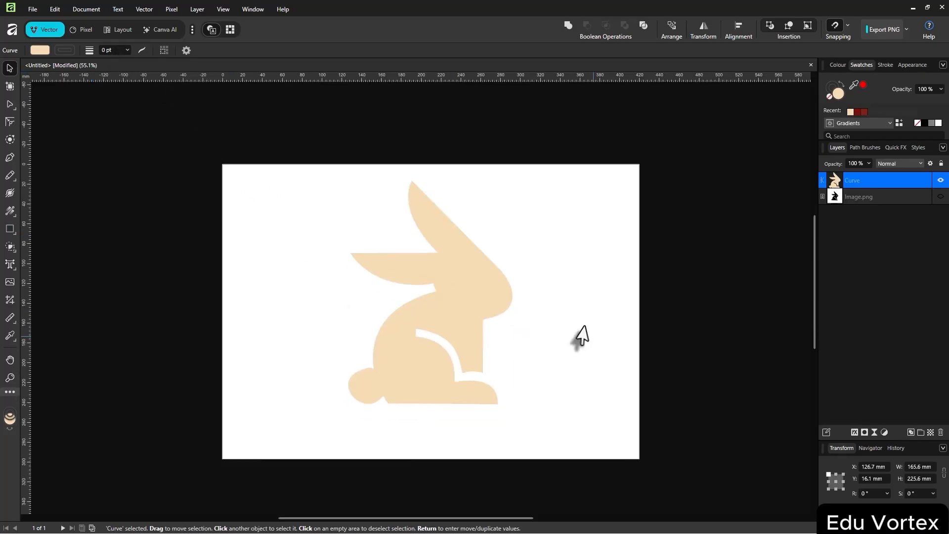
scroll(520, 293, "up", 3)
scroll(483, 292, "down", 2)
Change the rabbit curve's fill from beige to a saturated orange and deselect it
left_click(482, 292)
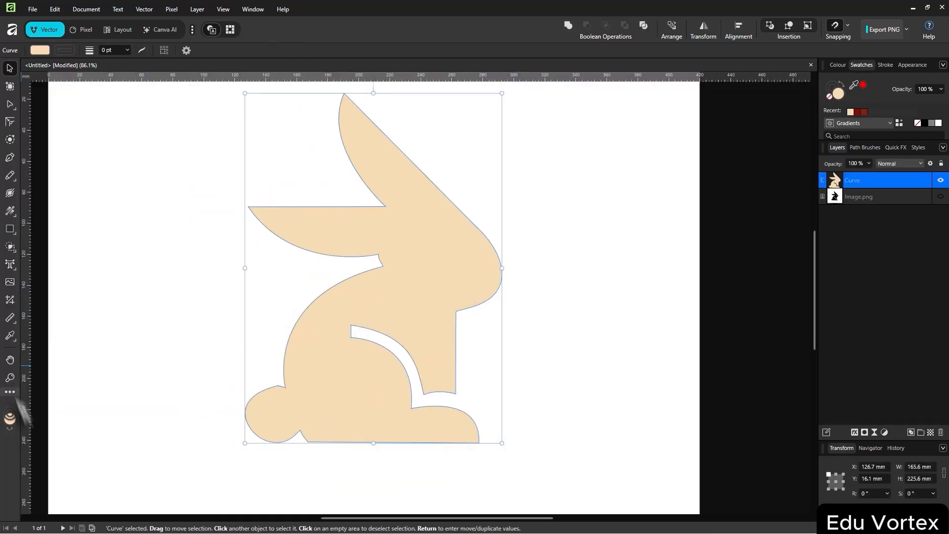
double_click(9, 421)
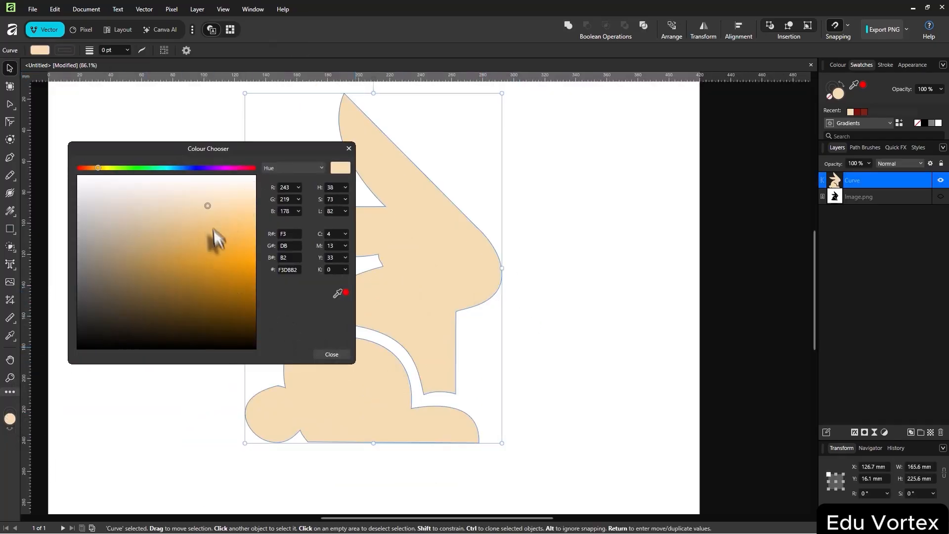
left_click_drag(212, 231, 246, 246)
left_click(348, 149)
scroll(619, 282, "down", 2)
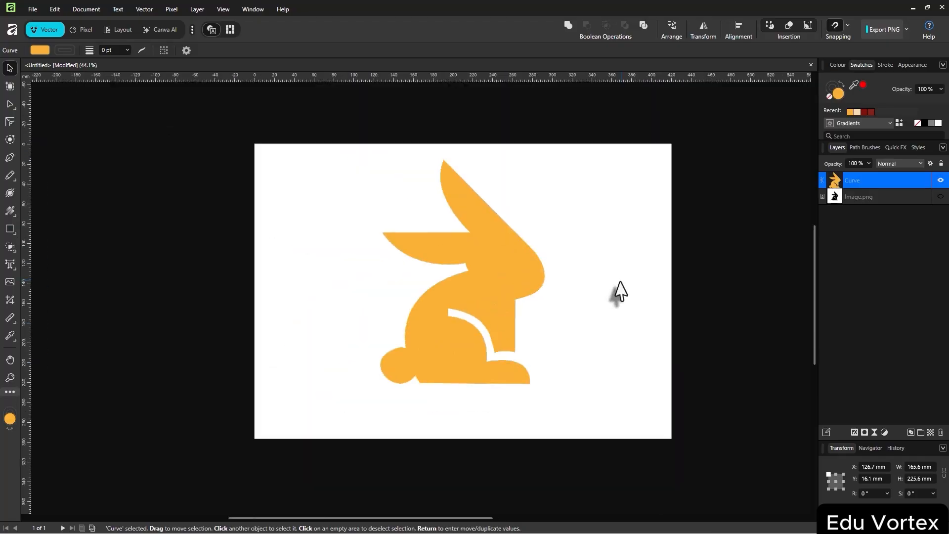
left_click(618, 283)
scroll(541, 301, "down", 1)
scroll(544, 300, "up", 2)
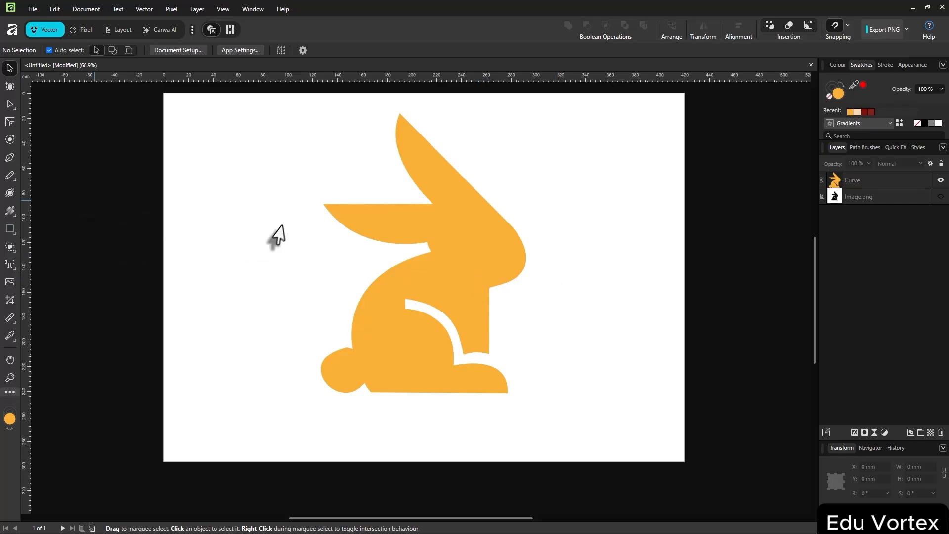
scroll(346, 310, "up", 1)
Move the rabbit down to about Y 22.5 mm and apply a linear gradient fill from the upper ear to the front foot
left_click(426, 298)
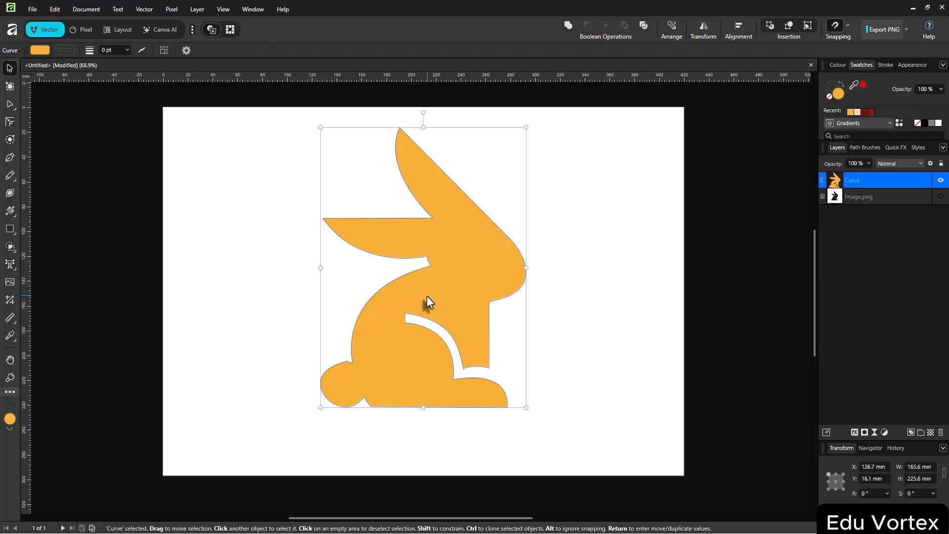
left_click_drag(455, 287, 456, 295)
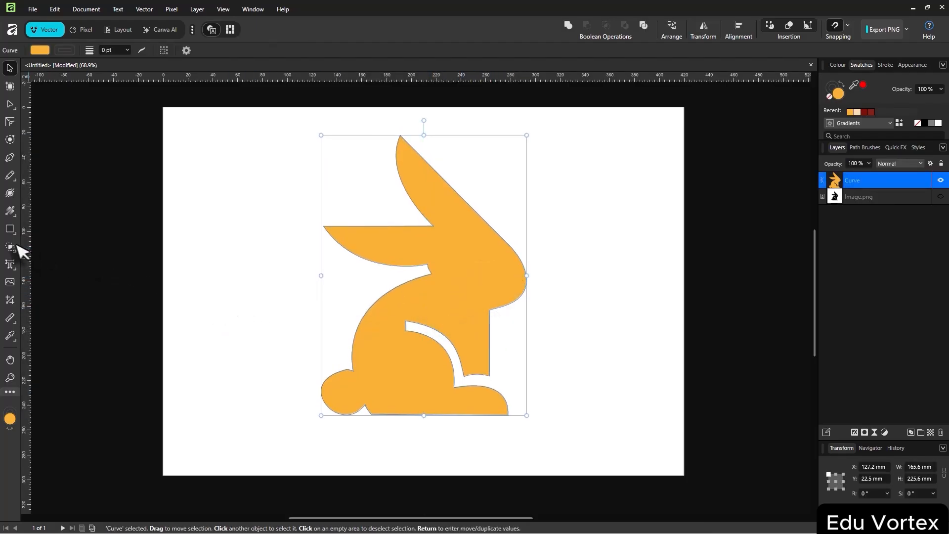
left_click(9, 216)
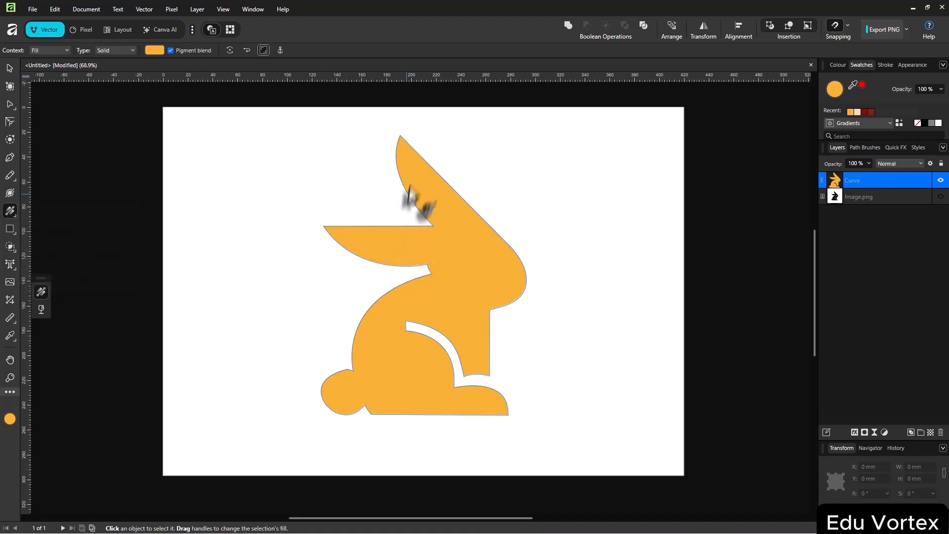
mouse_move(432, 199)
left_mouse_down()
mouse_move(496, 437)
mouse_move(489, 378)
mouse_move(493, 392)
left_mouse_up()
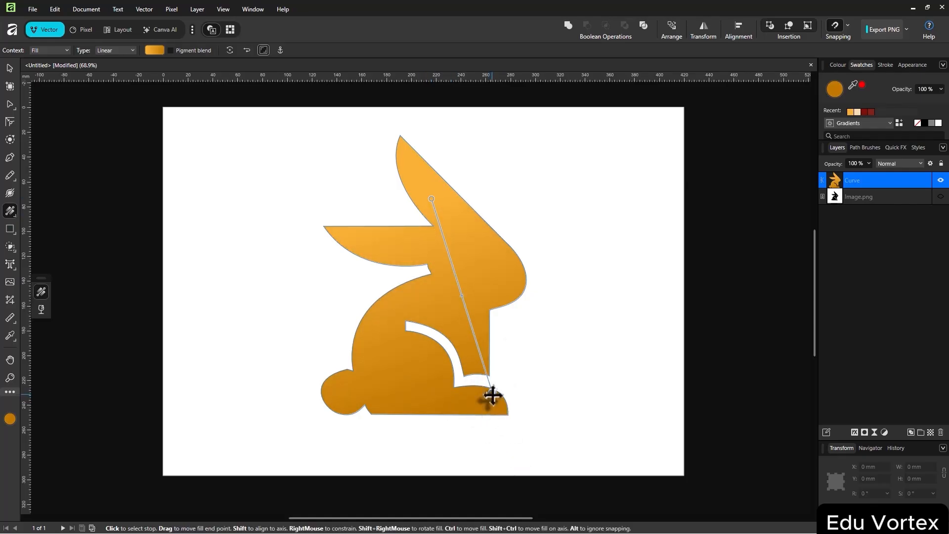
Set the gradient's end stop at the front foot to black (000000)
left_click(10, 419)
left_click_drag(245, 262, 233, 349)
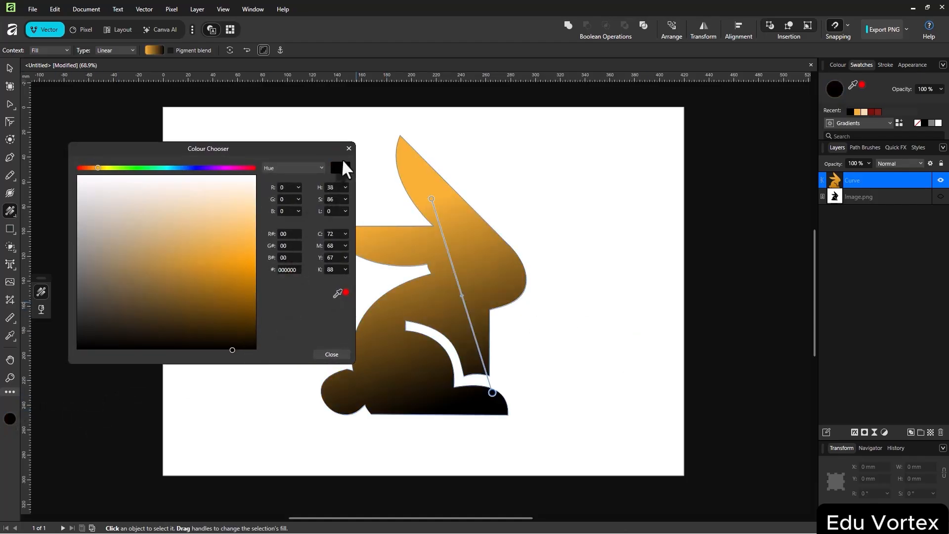
left_click(348, 149)
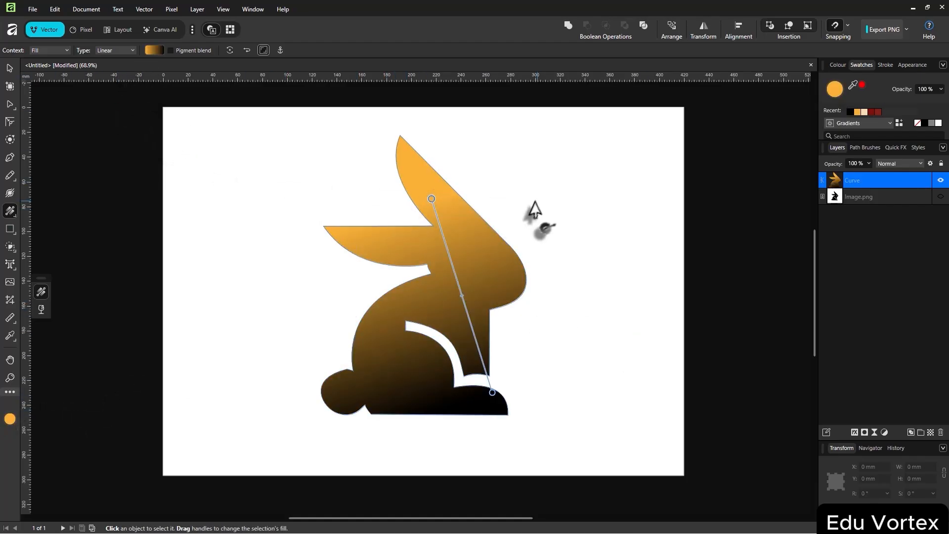
Set the gradient's start stop at the upper ear to bright red and deselect the rabbit
left_click(10, 419)
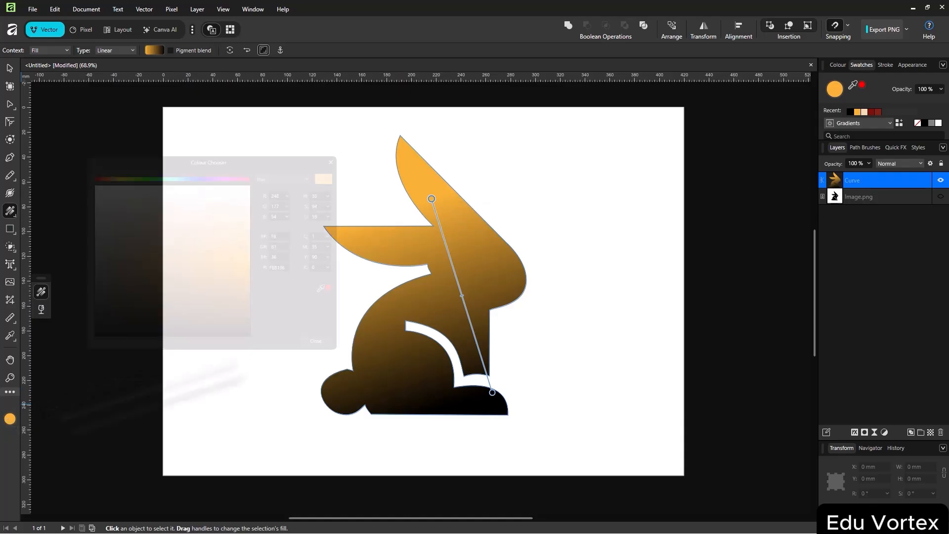
left_click(255, 168)
left_click_drag(224, 206, 326, 250)
left_click(349, 149)
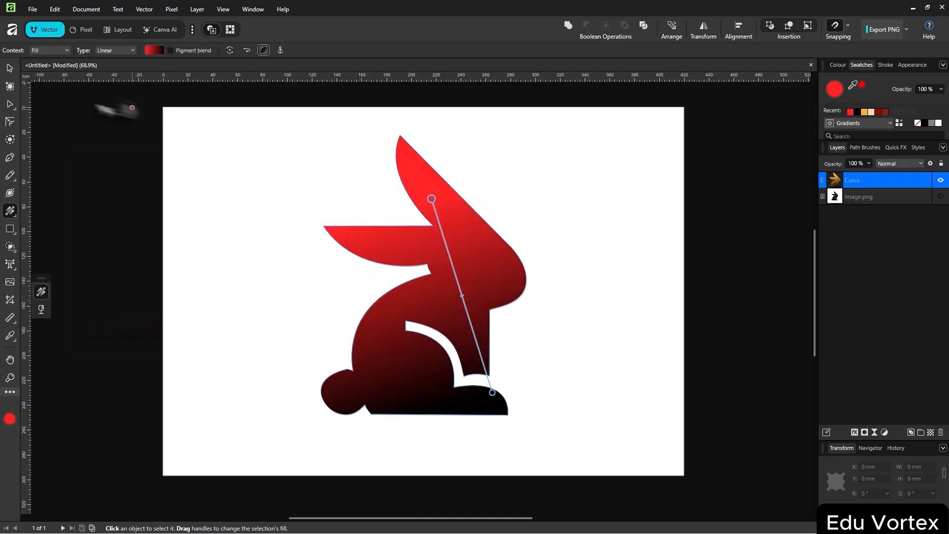
left_click(8, 69)
scroll(466, 210, "down", 3)
left_click(550, 239)
left_click_drag(569, 295, 547, 313)
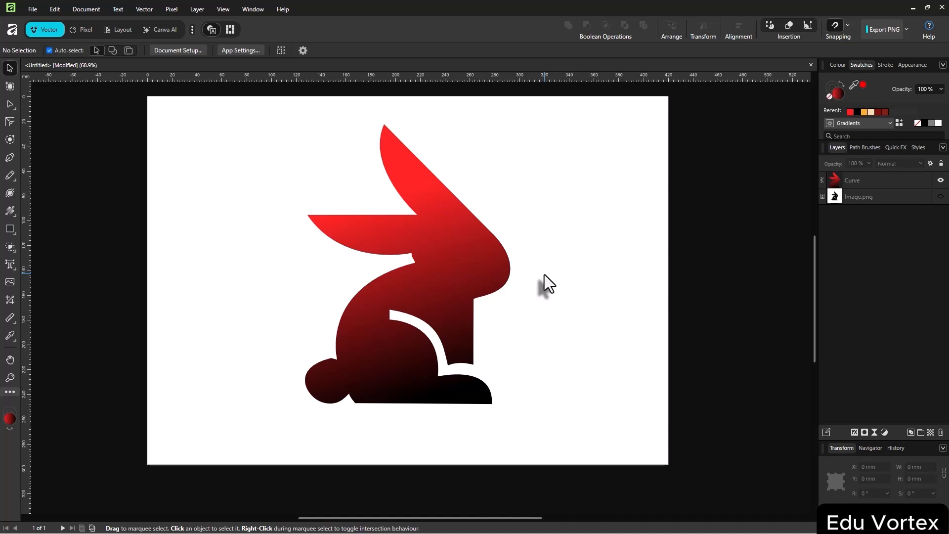
Select the gradient-filled rabbit curve
left_click(487, 273)
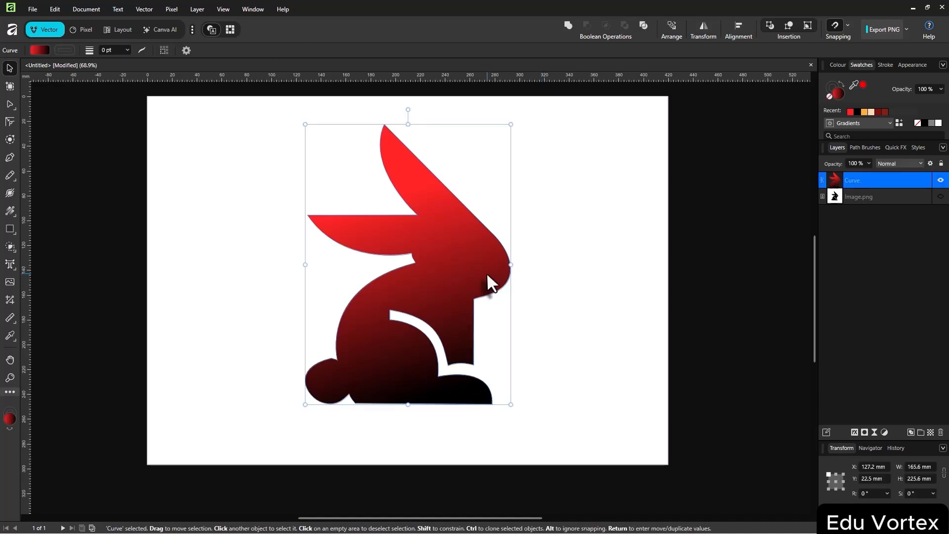
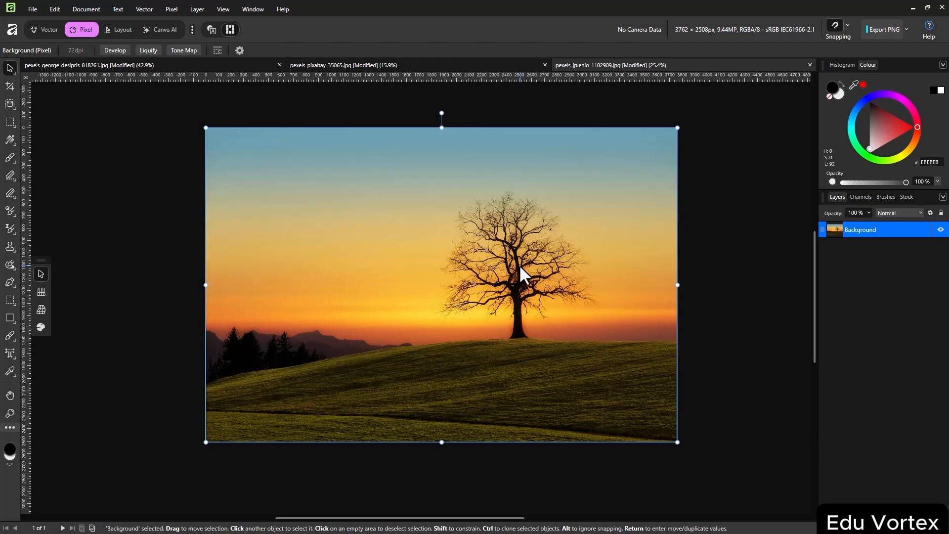
Try flood-selecting the orange sky beside the tree's trunk at 20% tolerance, and undo the selection
scroll(519, 265, "up", 3)
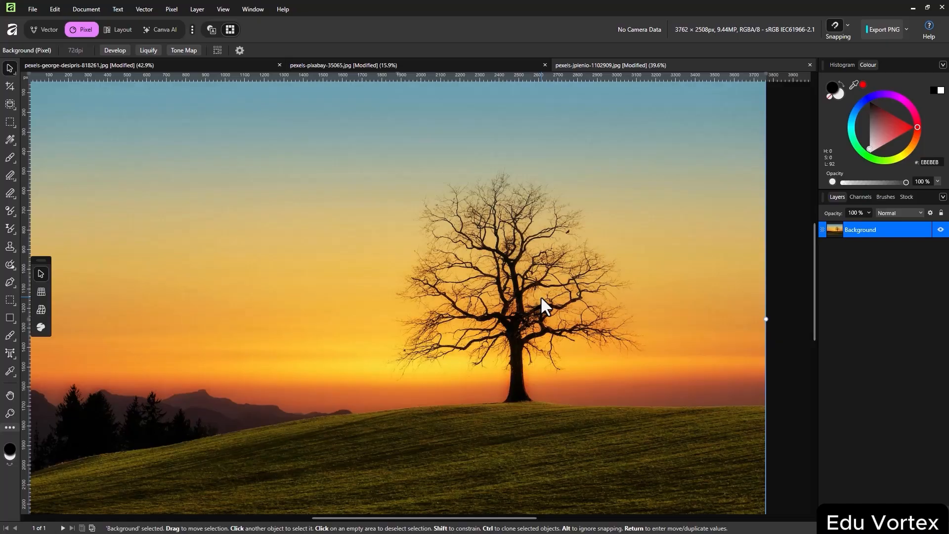
scroll(648, 307, "up", 5)
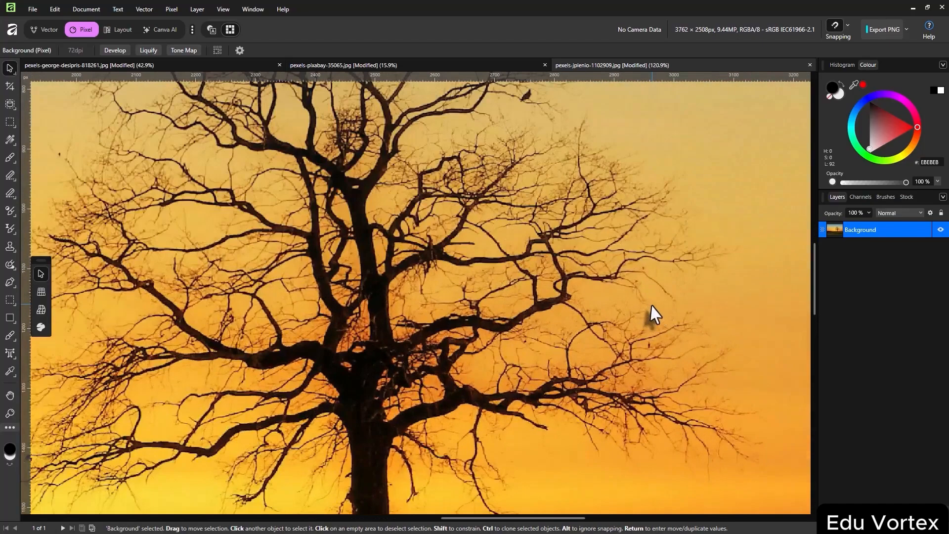
scroll(651, 303, "down", 5)
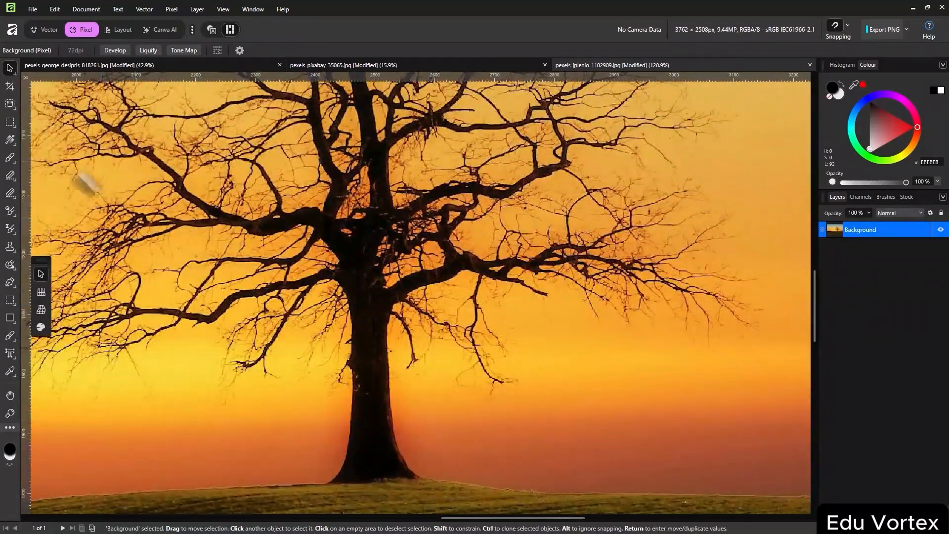
right_click(10, 104)
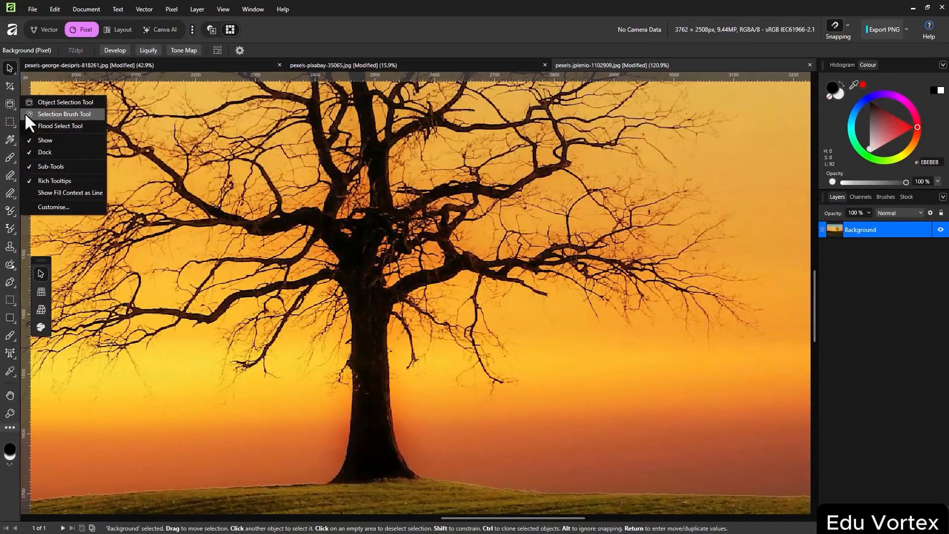
left_click(22, 125)
left_click(565, 346)
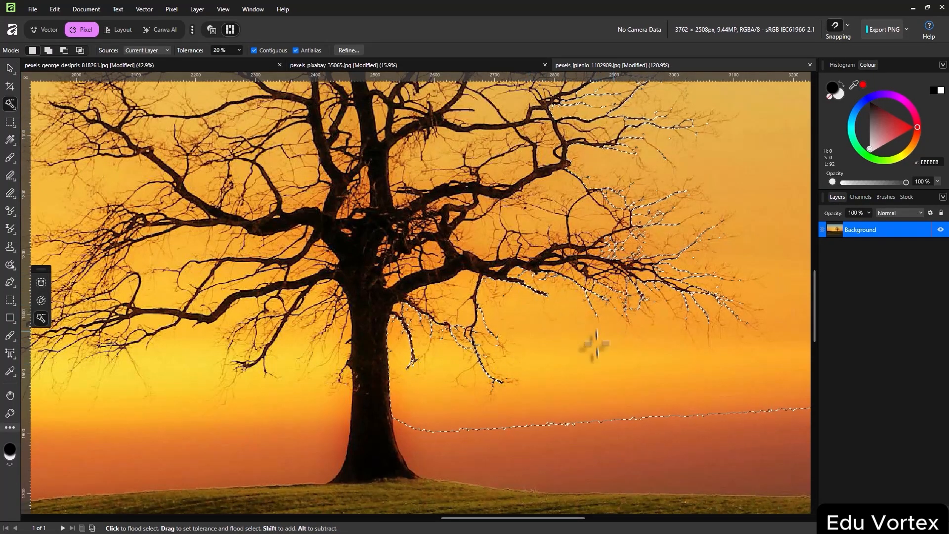
key("ctrl+z")
Try flood-selecting the sky among the tree's lower branches with the tolerance reduced to 2%
scroll(616, 293, "down", 3)
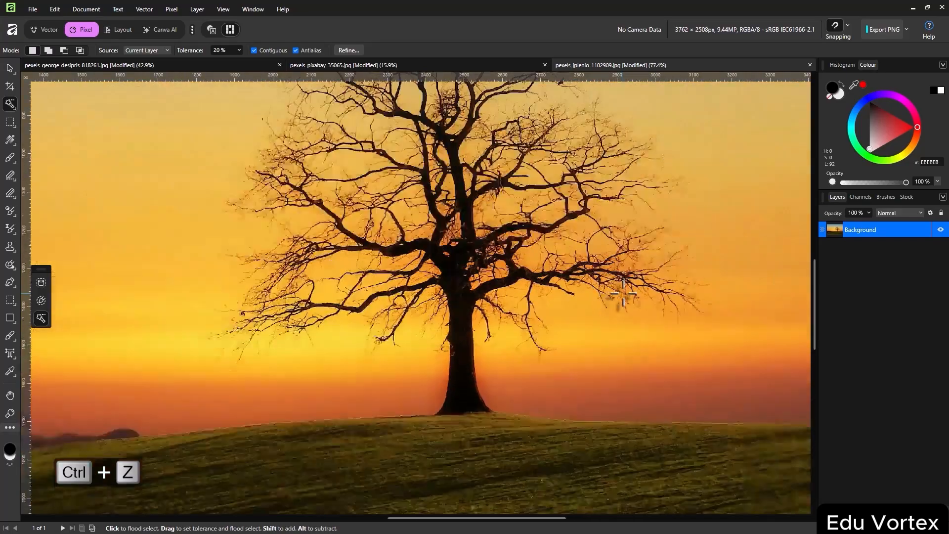
scroll(615, 293, "up", 1)
left_click_drag(568, 322, 568, 388)
scroll(566, 379, "down", 2)
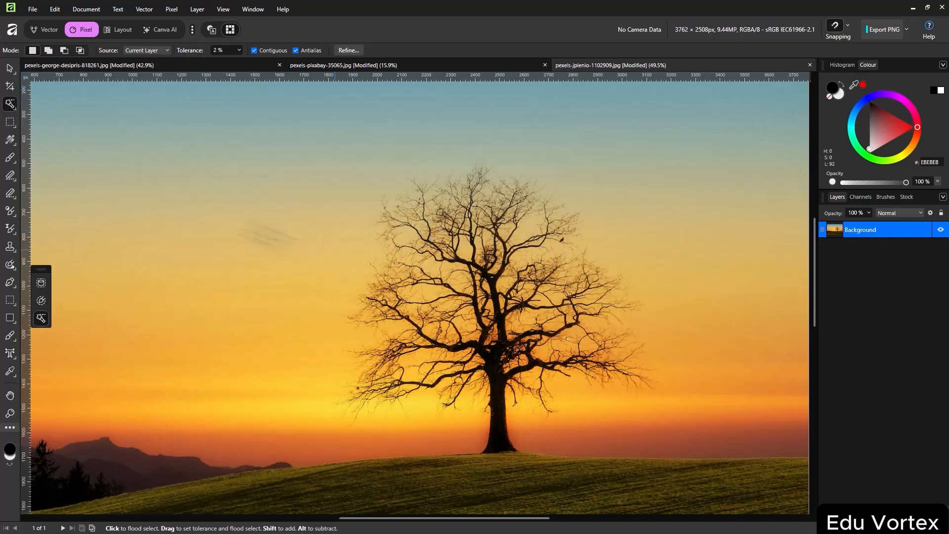
Select the whole tree, trunk and branches, with the Object Selection Tool
right_click(10, 105)
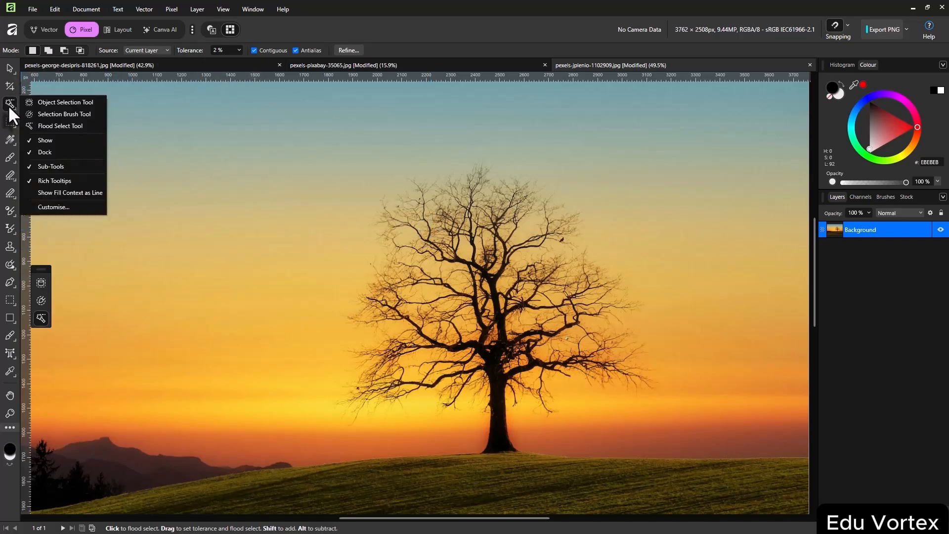
left_click(40, 104)
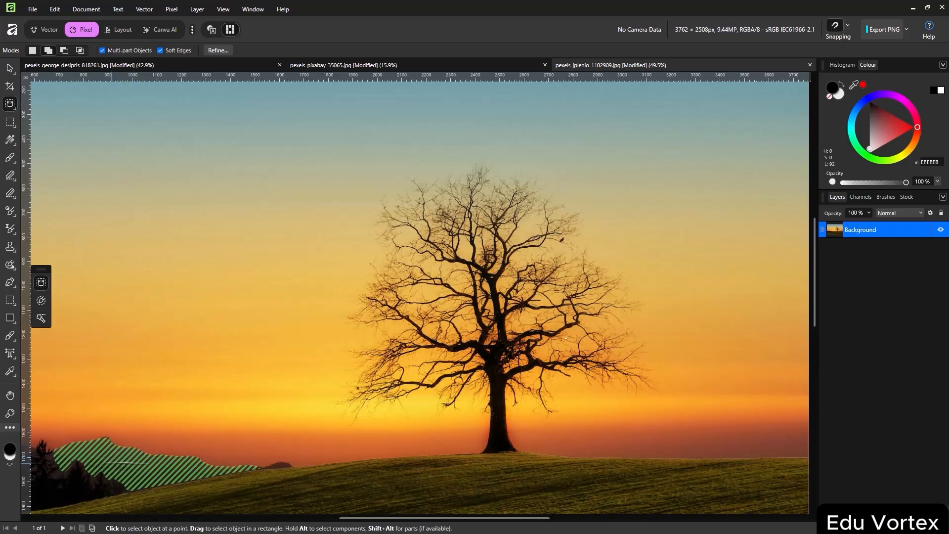
scroll(483, 464, "down", 2)
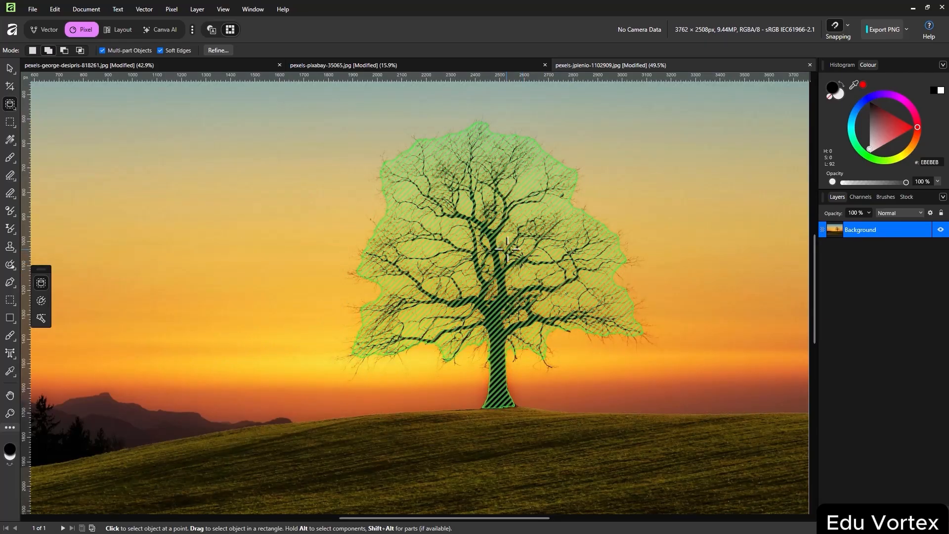
left_click(415, 251)
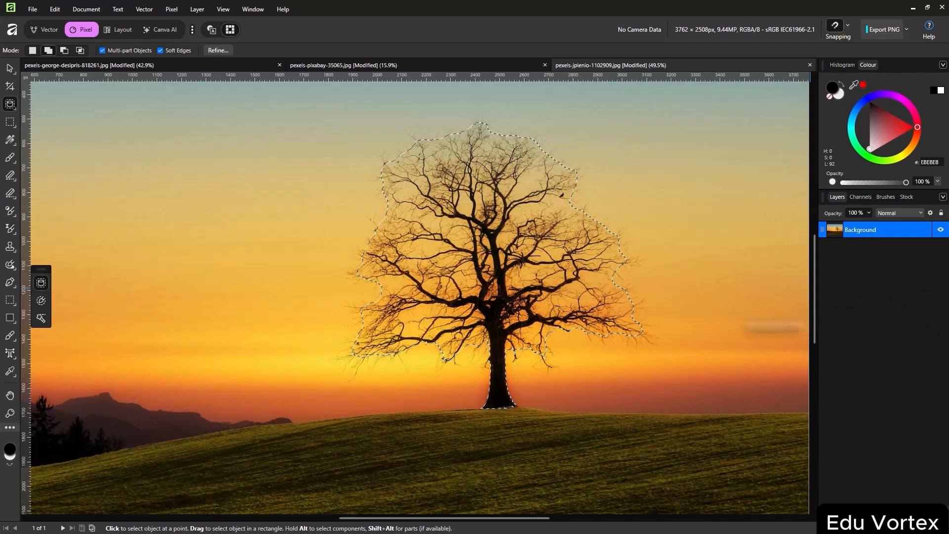
Inspect the selection edge around the tree's outer branches and open Refine Selection for it
scroll(642, 341, "up", 5)
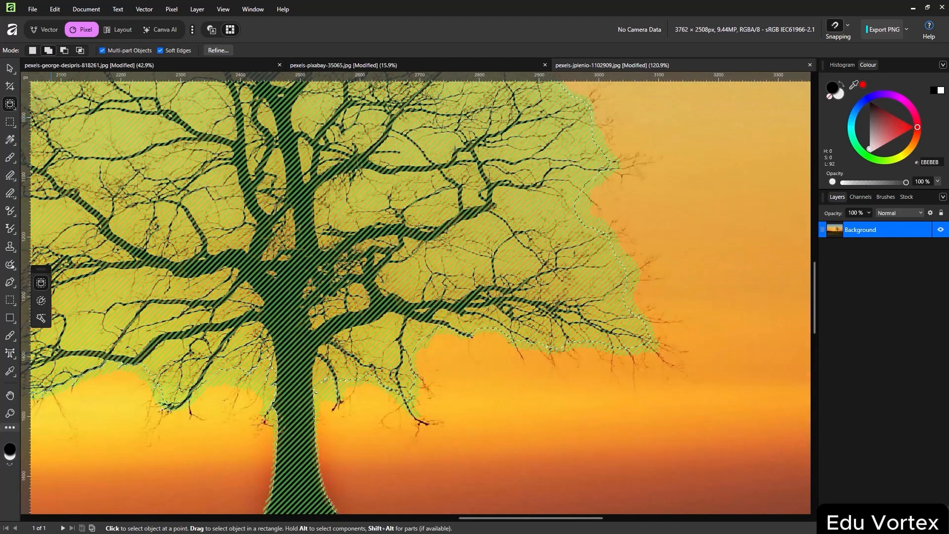
left_click(9, 68)
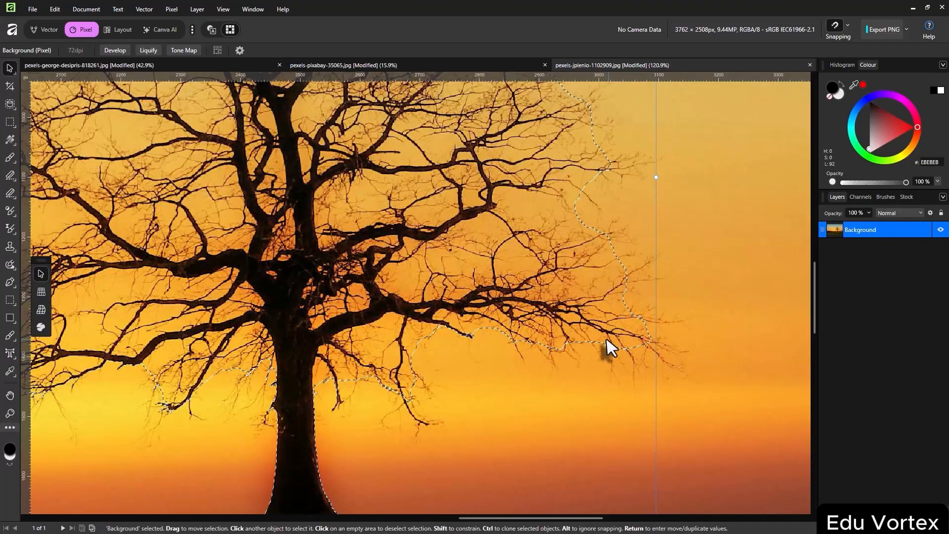
scroll(606, 337, "down", 4)
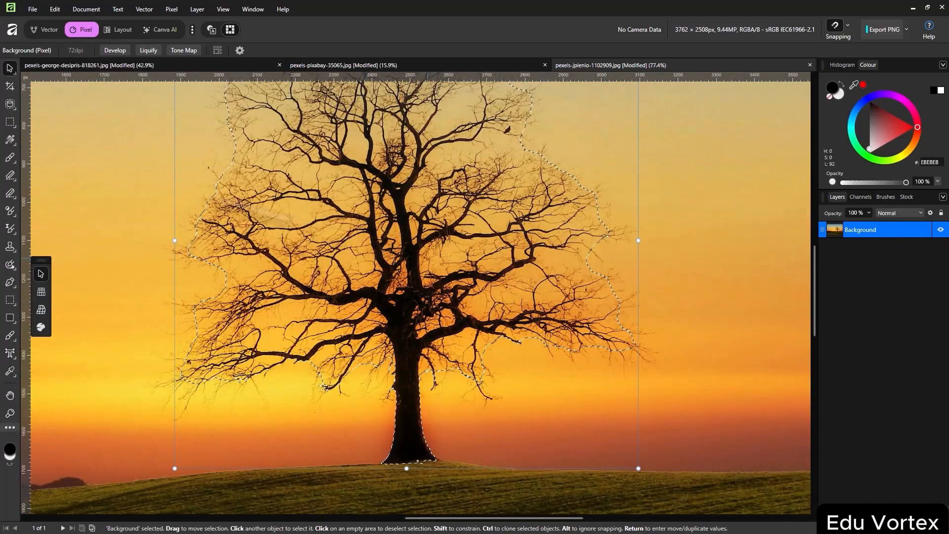
left_click(10, 104)
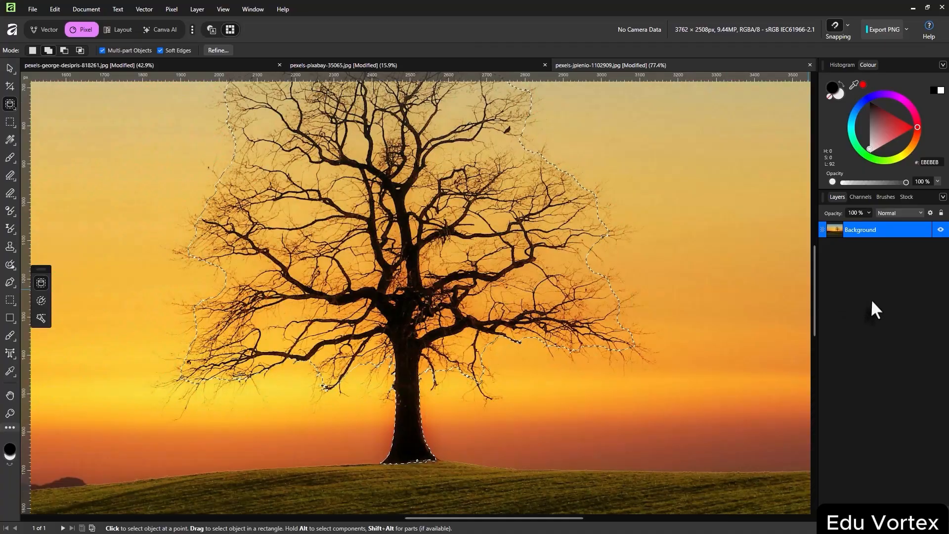
left_click(226, 53)
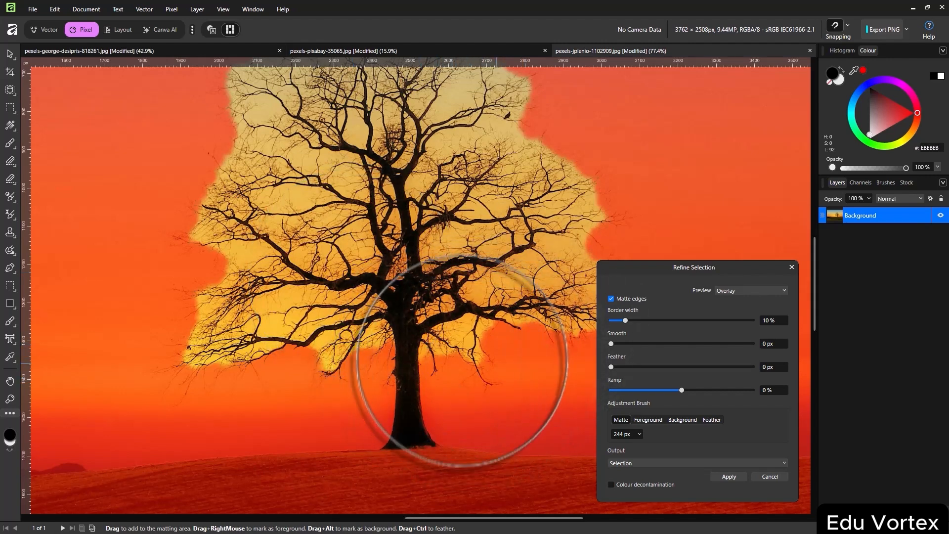
Paint with the 244 px Matte adjustment brush over the tree's lower-right and right-hand branches
left_click(452, 341)
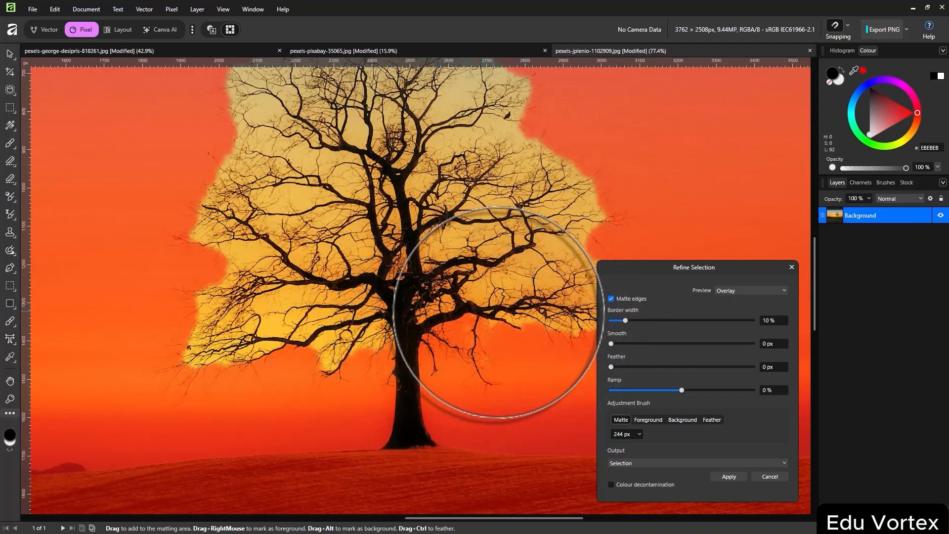
mouse_move(500, 315)
left_mouse_down()
mouse_move(465, 337)
mouse_move(458, 354)
left_mouse_up()
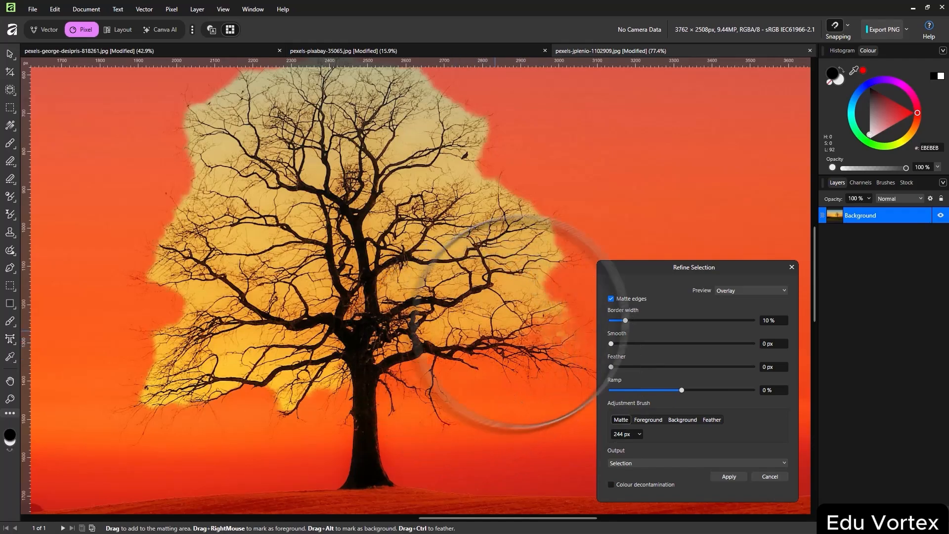
mouse_move(519, 324)
left_mouse_down()
mouse_move(482, 291)
mouse_move(566, 320)
left_mouse_up()
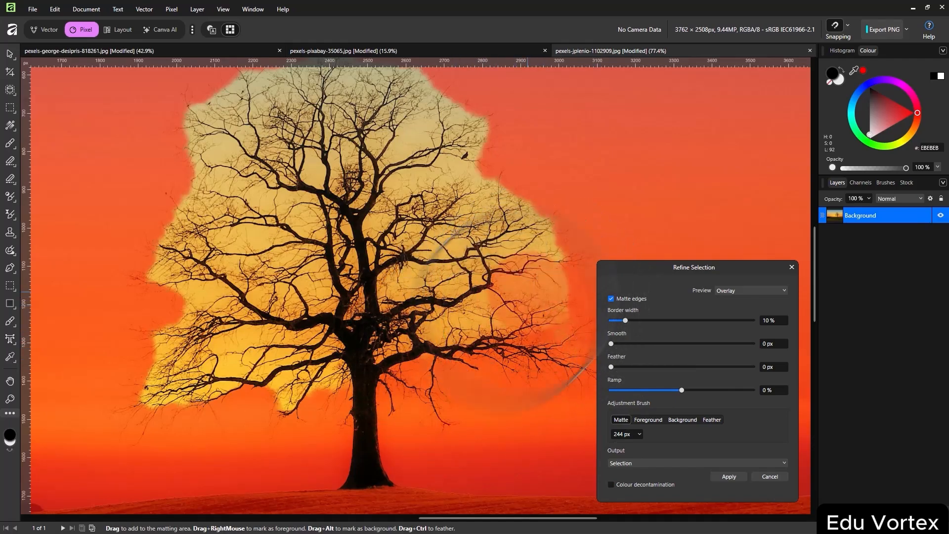
left_click_drag(502, 294, 520, 275)
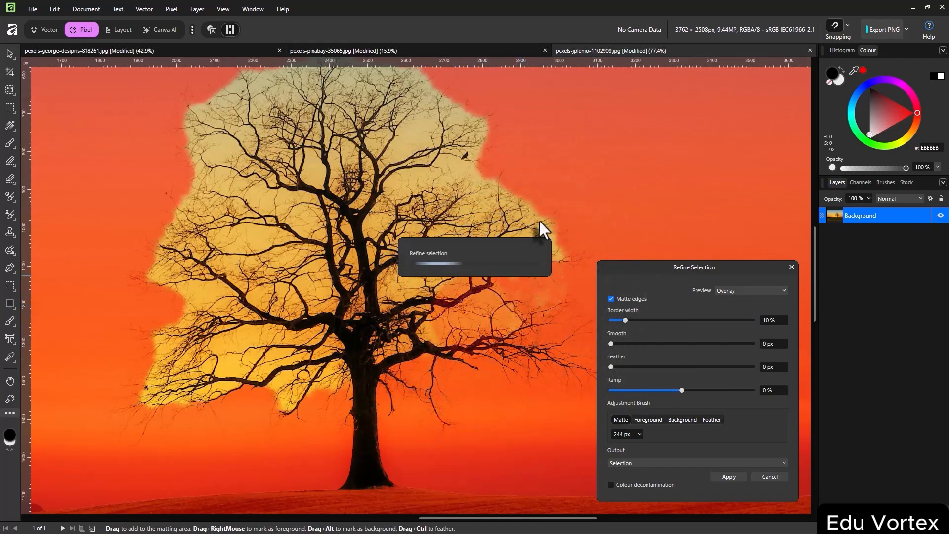
mouse_move(546, 213)
left_mouse_down()
mouse_move(500, 208)
mouse_move(487, 242)
mouse_move(435, 265)
mouse_move(476, 273)
mouse_move(503, 361)
left_mouse_up()
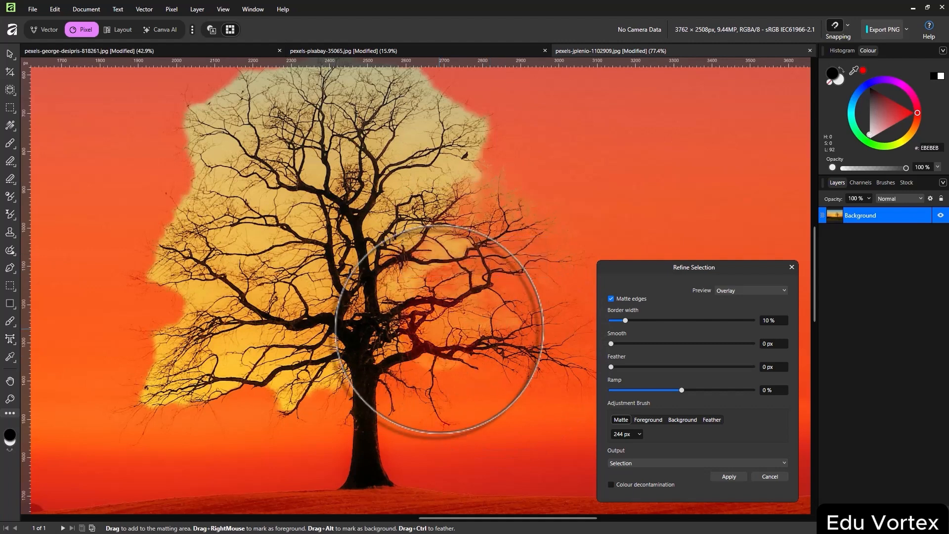
Paint the Matte adjustment brush over the tree's upper-right branches and in toward the upper trunk
left_click_drag(465, 169, 489, 192)
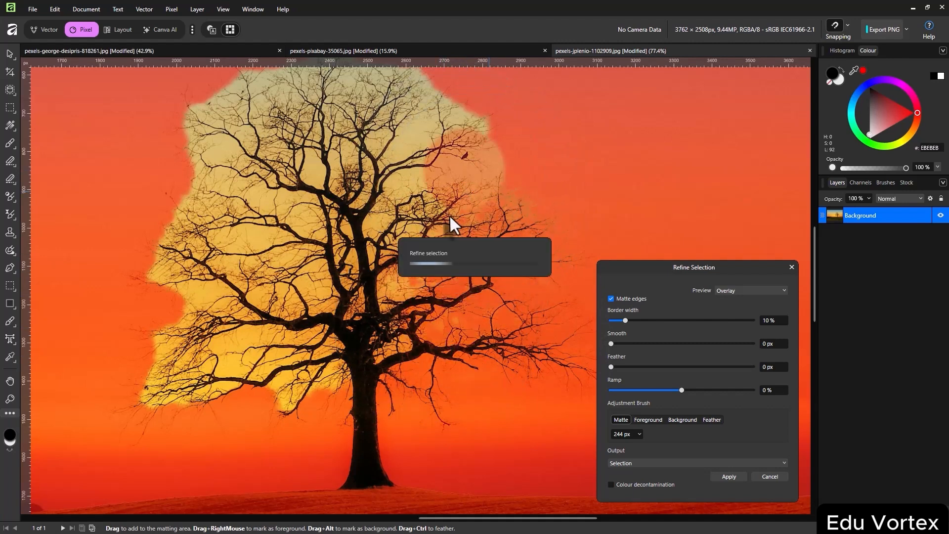
left_click_drag(442, 219, 464, 127)
scroll(462, 151, "up", 1)
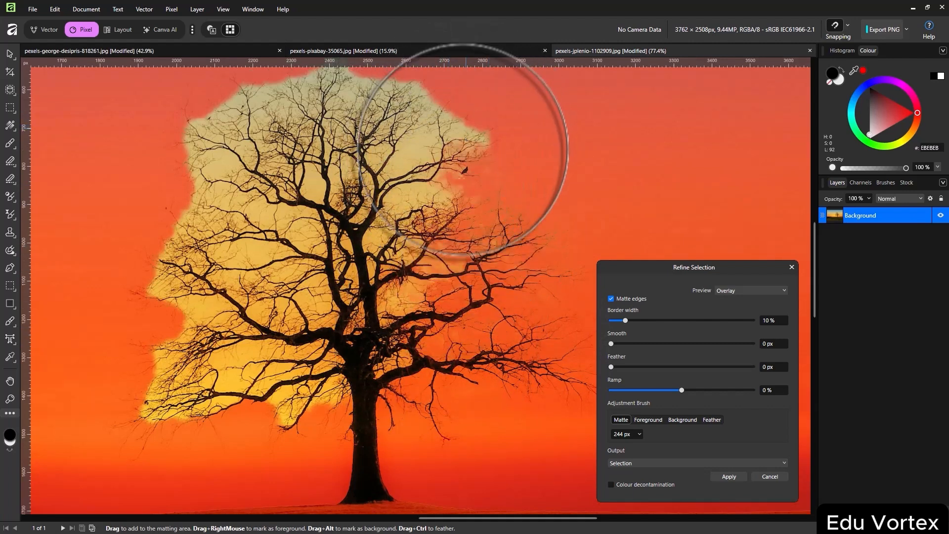
scroll(463, 150, "up", 2)
left_click(461, 156)
left_click(410, 126)
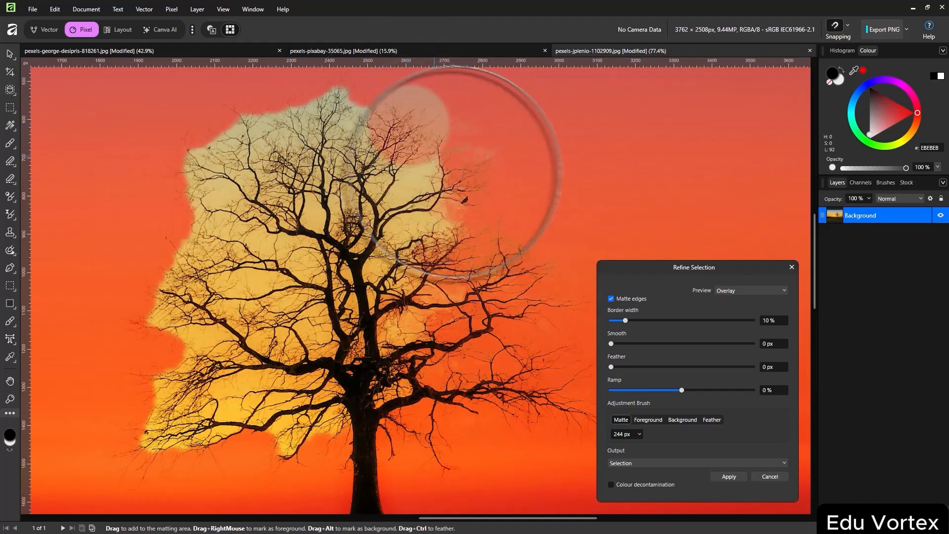
left_click(424, 169)
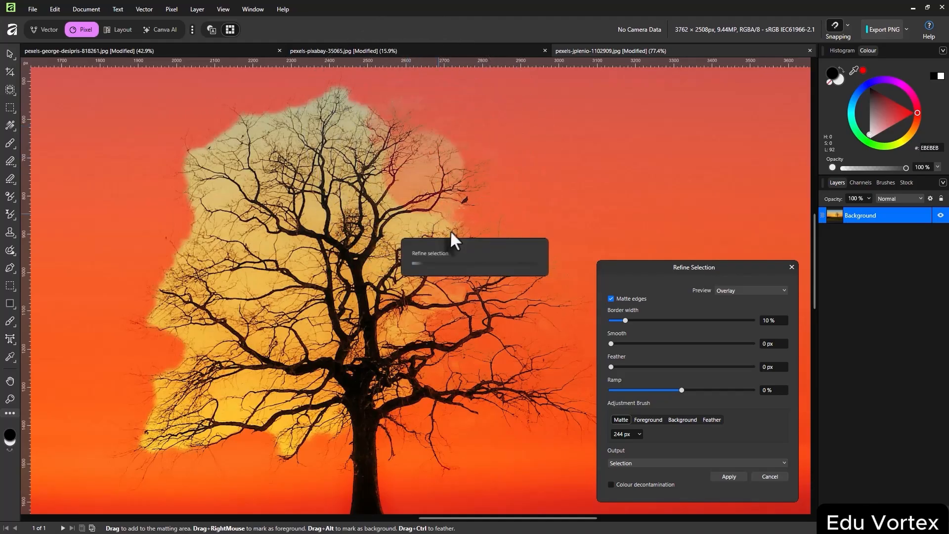
left_click(423, 222)
left_click(380, 252)
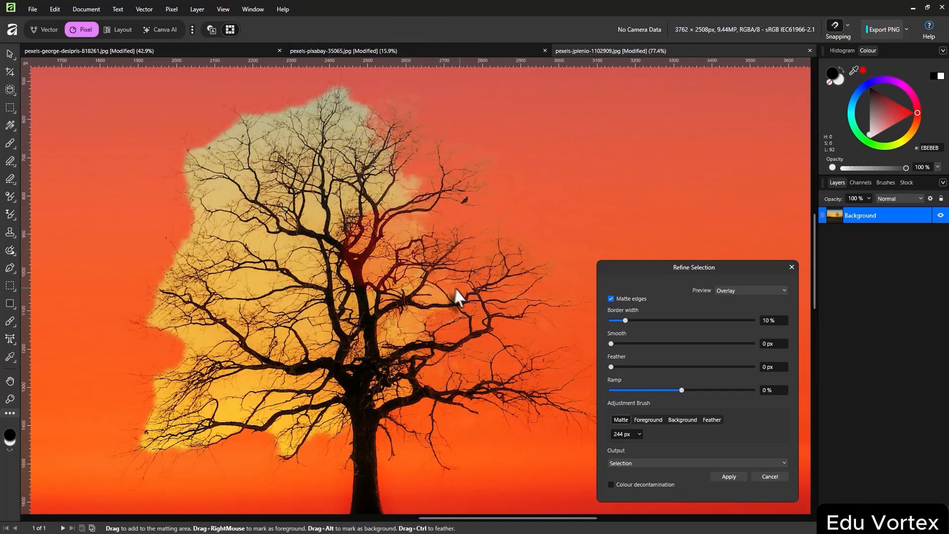
left_click(455, 288)
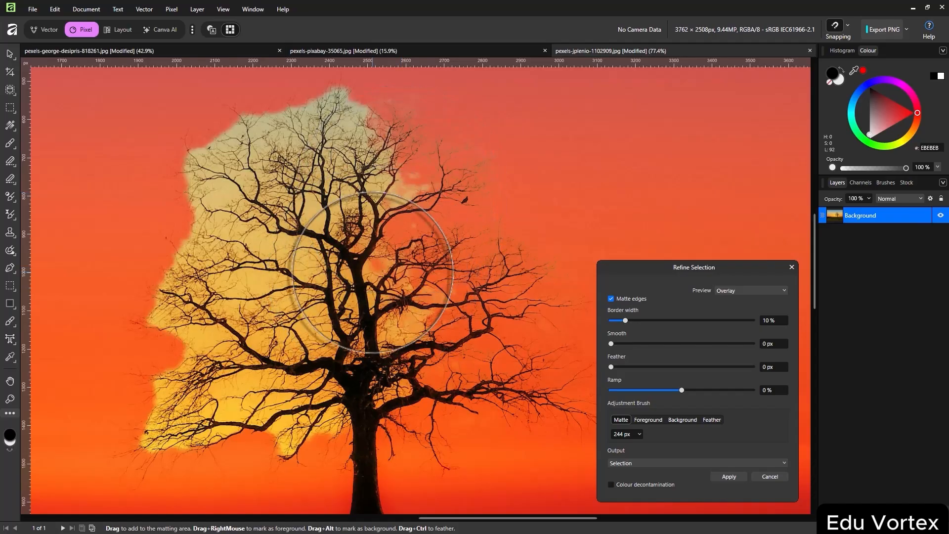
Paint the 244 px Matte adjustment brush over the tree's top and upper-left branches
left_click(364, 154)
left_click(347, 104)
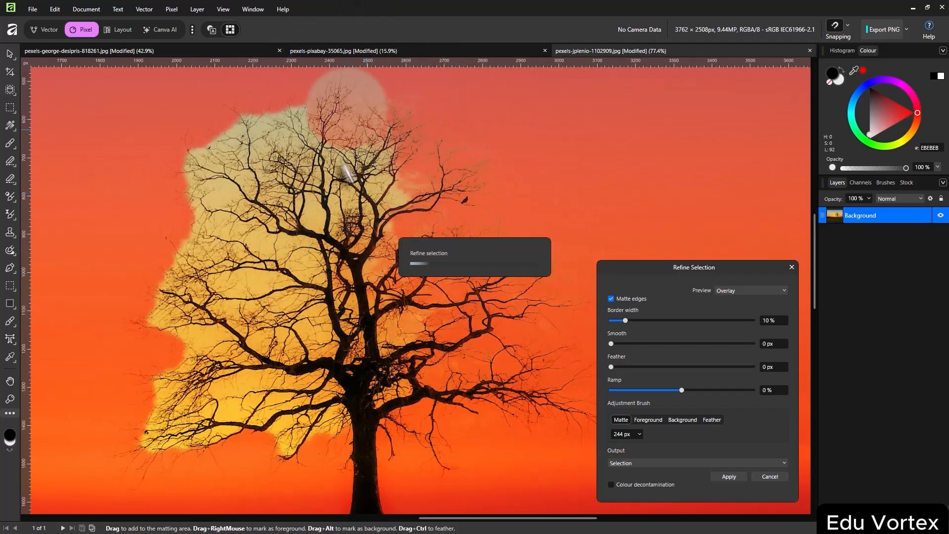
left_click(362, 156)
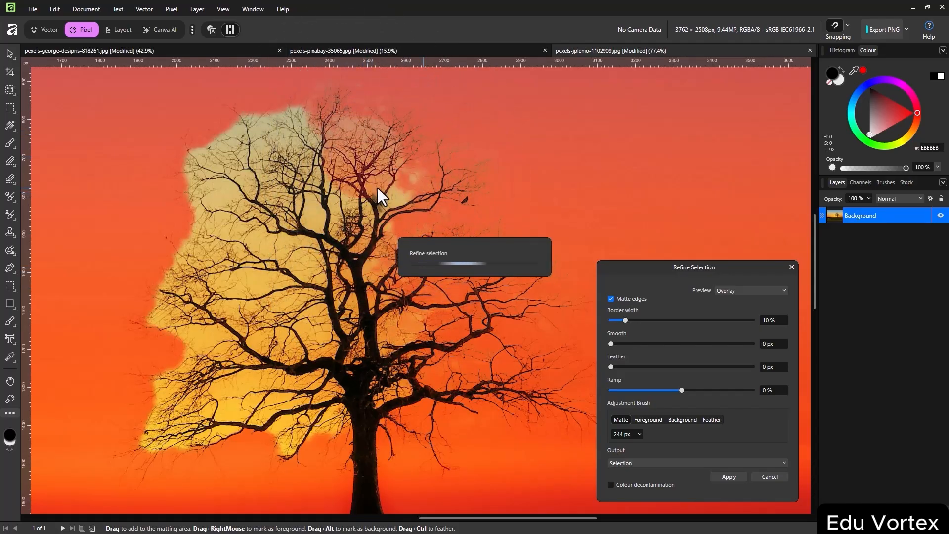
left_click(304, 149)
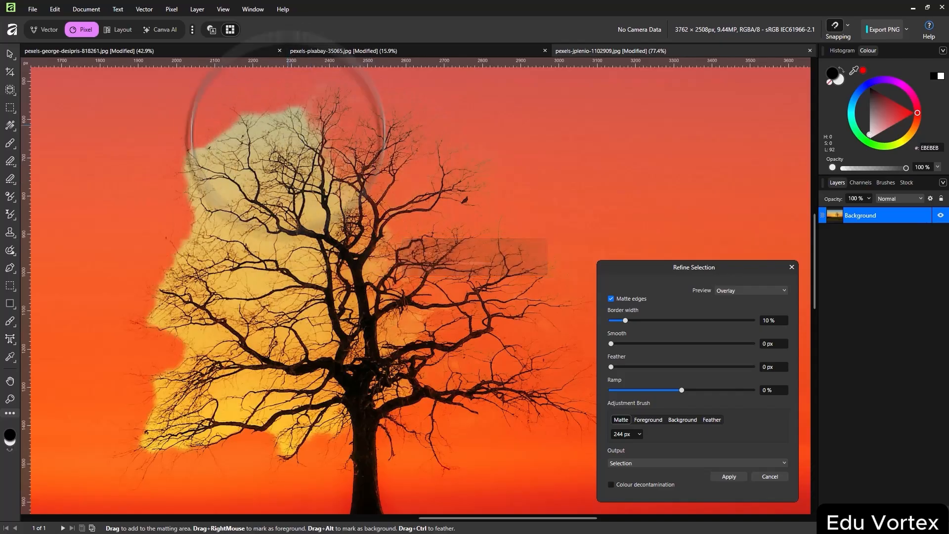
left_click(286, 152)
left_click(232, 192)
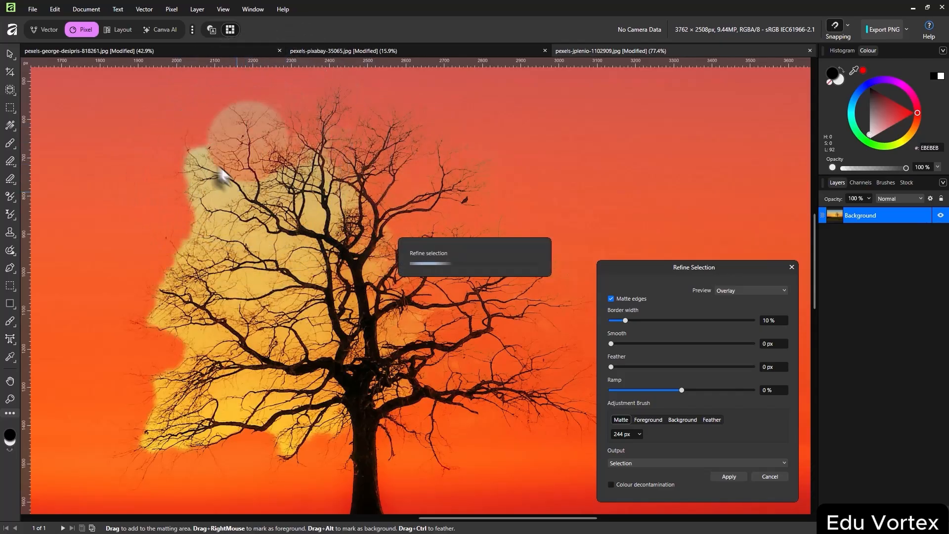
left_click(211, 169)
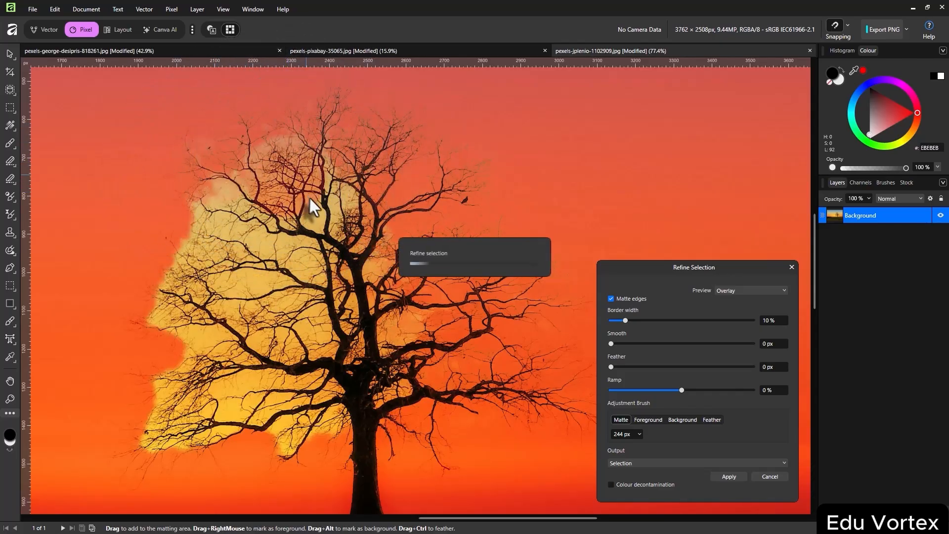
left_click(220, 197)
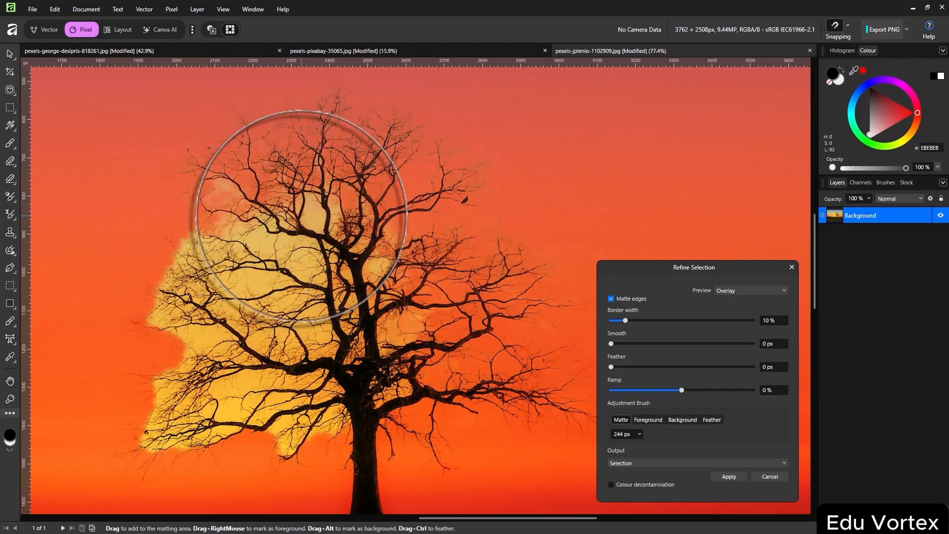
Paint the Matte adjustment brush down the tree's left-hand branches, from mid-crown to the lowest left tips
left_click(289, 255)
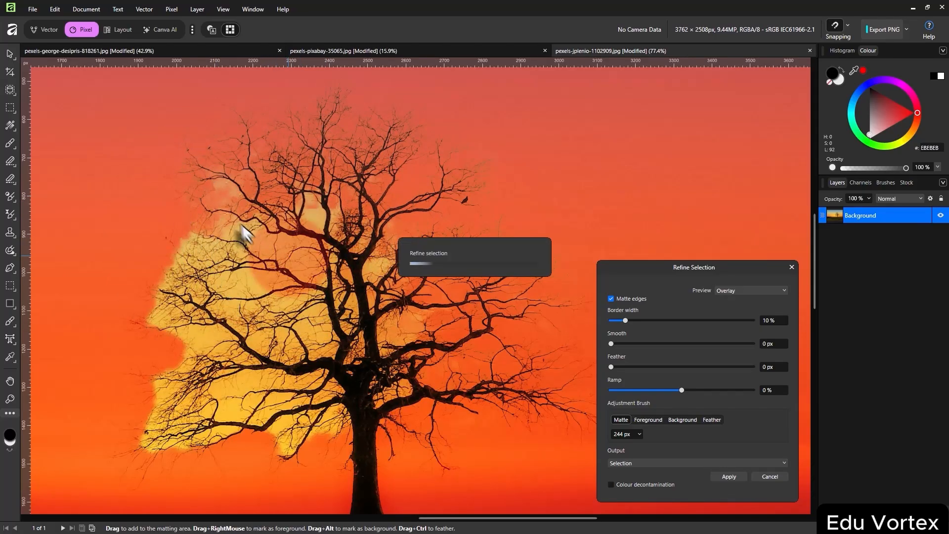
left_click(191, 264)
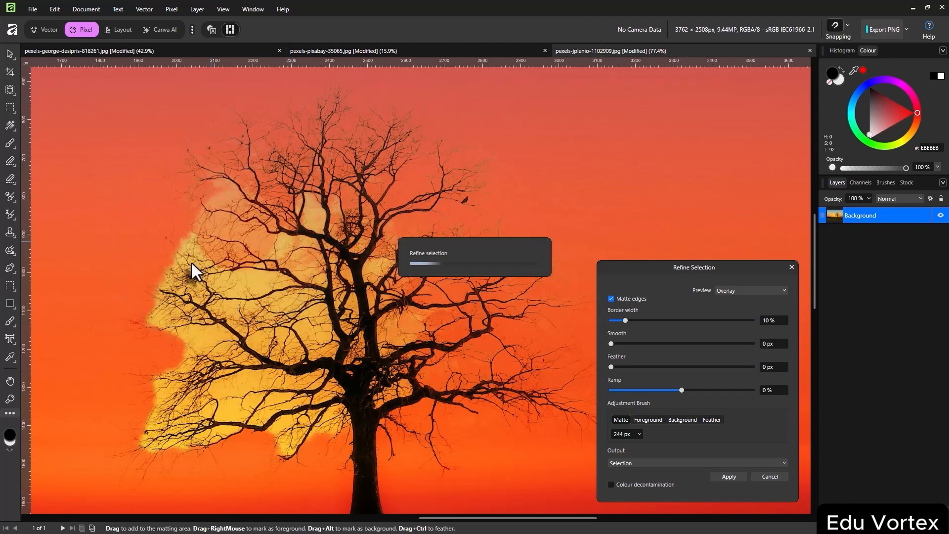
left_click(166, 238)
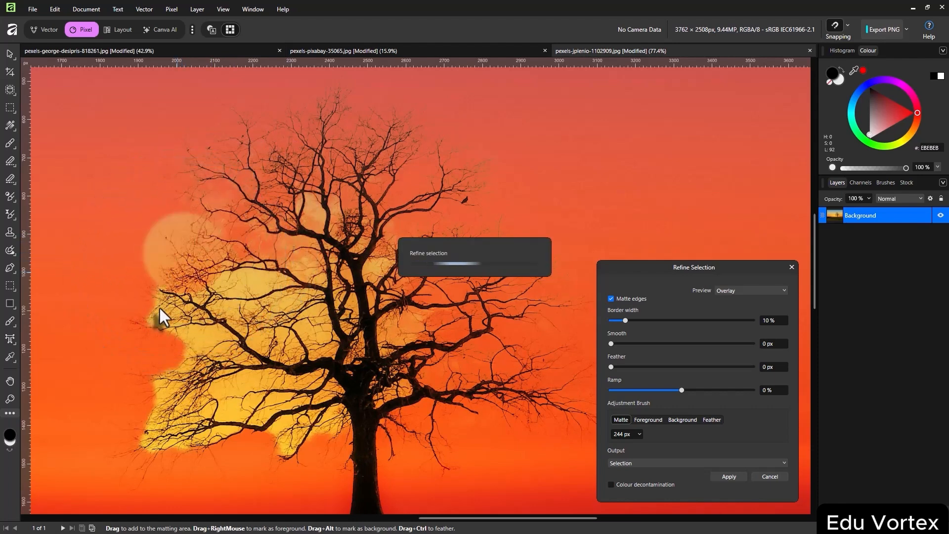
left_click(212, 294)
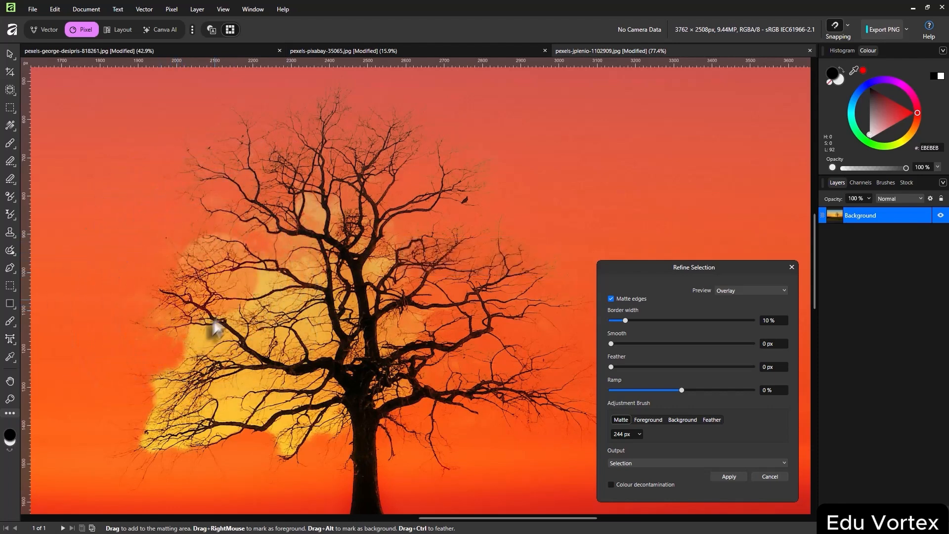
left_click(191, 352)
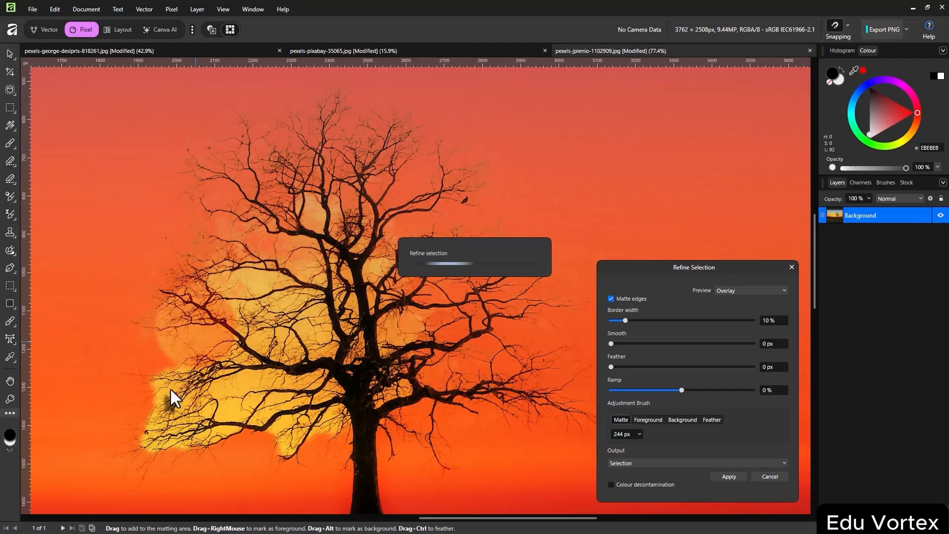
left_click(168, 436)
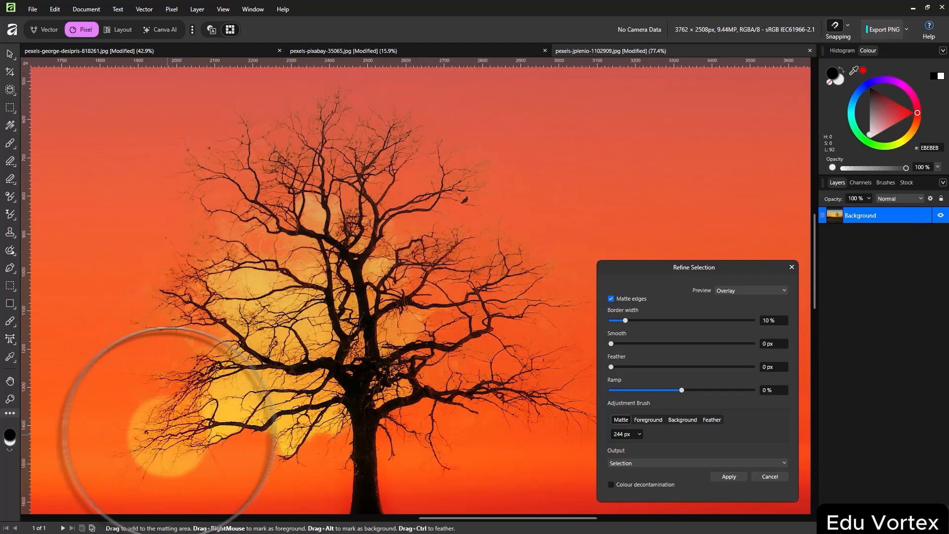
Paint the Matte adjustment brush over the lower-left branches and in toward the trunk
left_click(218, 415)
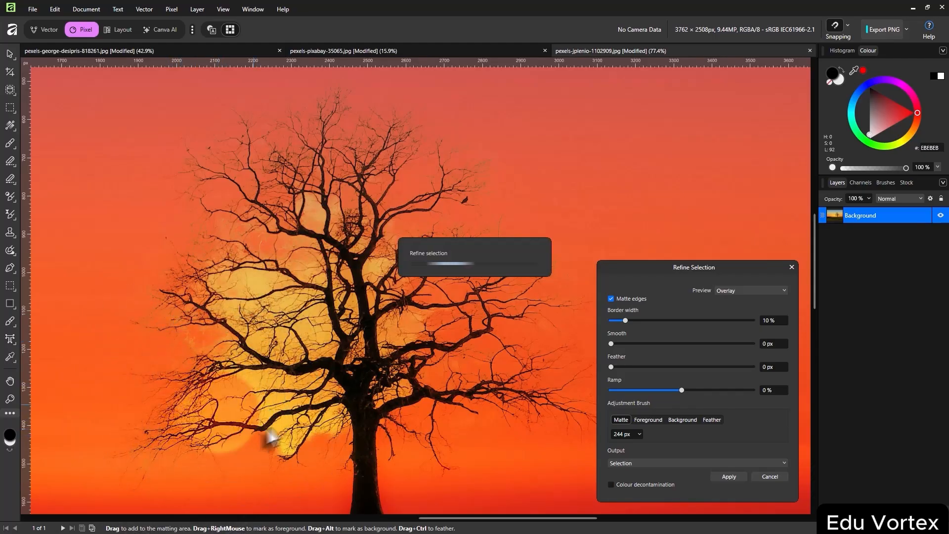
left_click(315, 409)
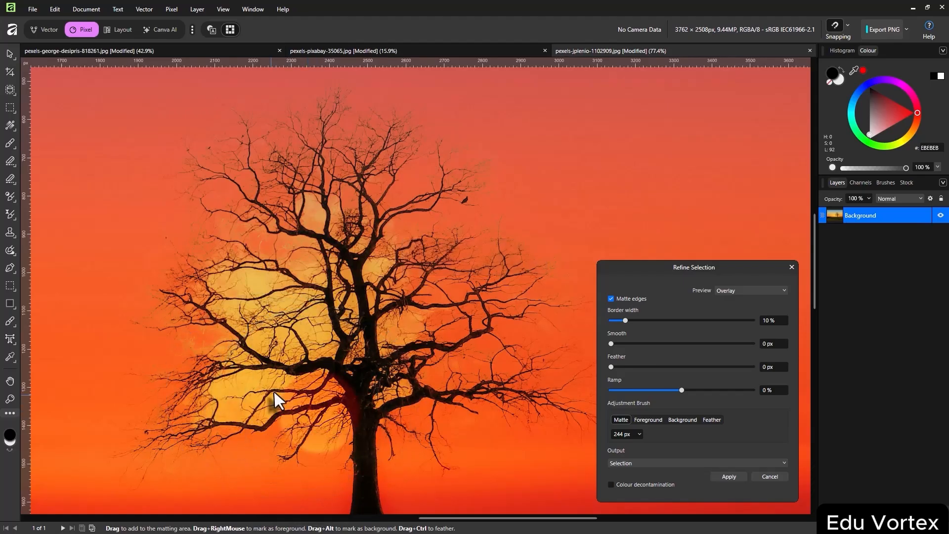
left_click(253, 388)
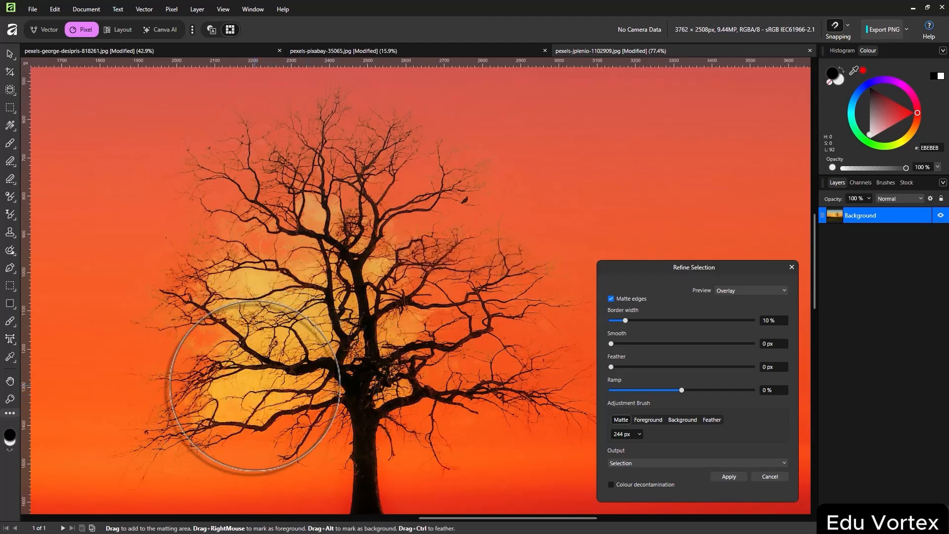
left_click(212, 397)
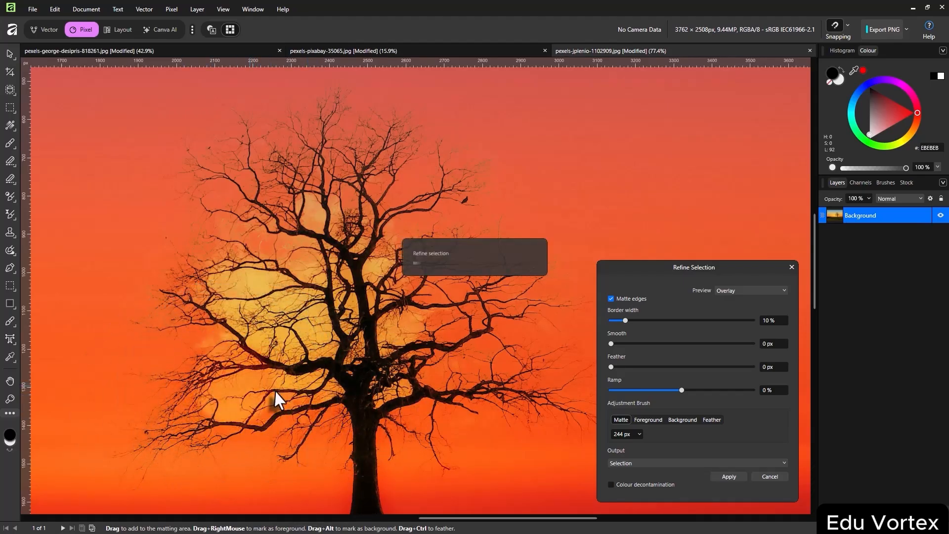
left_click(255, 396)
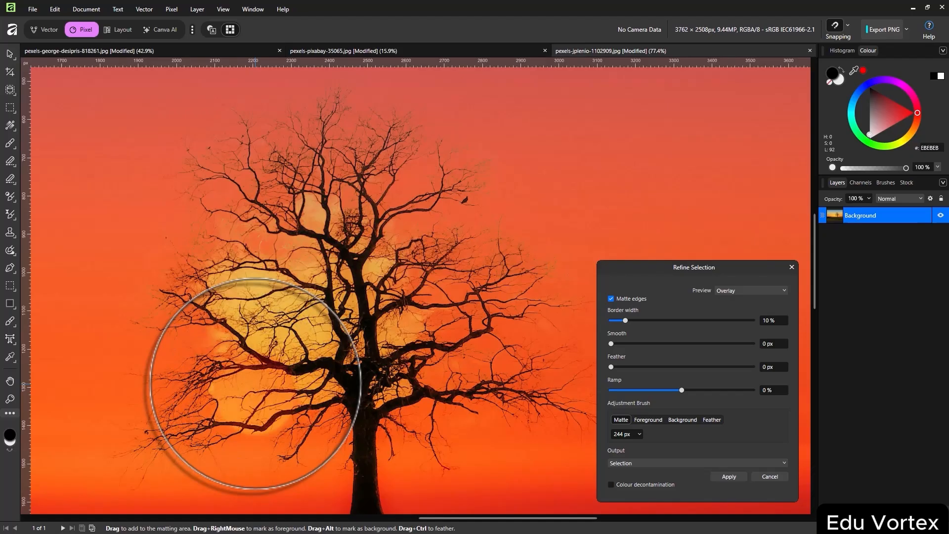
left_click(232, 368)
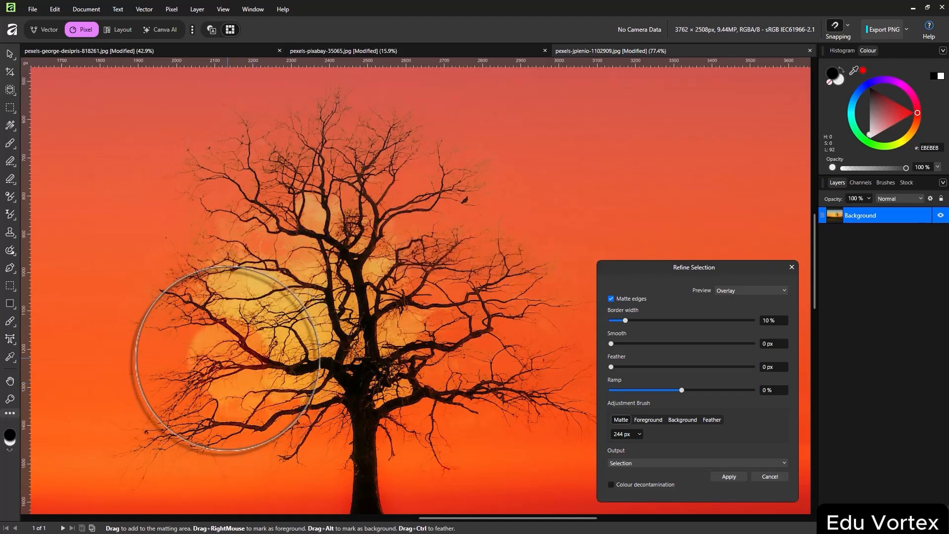
Paint the Matte adjustment brush over the remaining sky gaps in the inner crown on both sides of the trunk
left_click(232, 298)
mouse_move(269, 302)
left_mouse_down()
mouse_move(222, 297)
mouse_move(311, 245)
mouse_move(286, 313)
mouse_move(277, 291)
mouse_move(289, 346)
mouse_move(254, 321)
mouse_move(280, 340)
mouse_move(312, 311)
left_mouse_up()
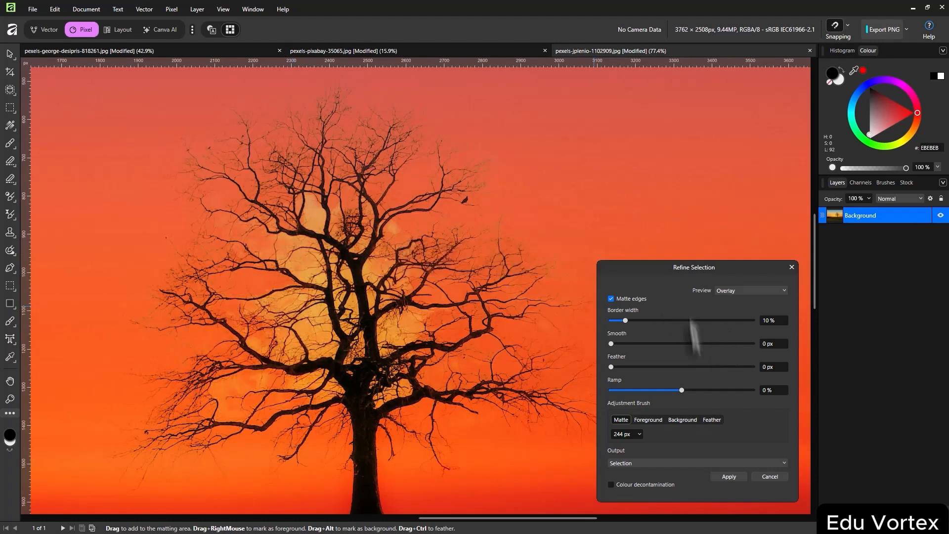
mouse_move(435, 285)
left_mouse_down()
mouse_move(341, 212)
mouse_move(401, 306)
mouse_move(399, 326)
mouse_move(485, 302)
left_mouse_up()
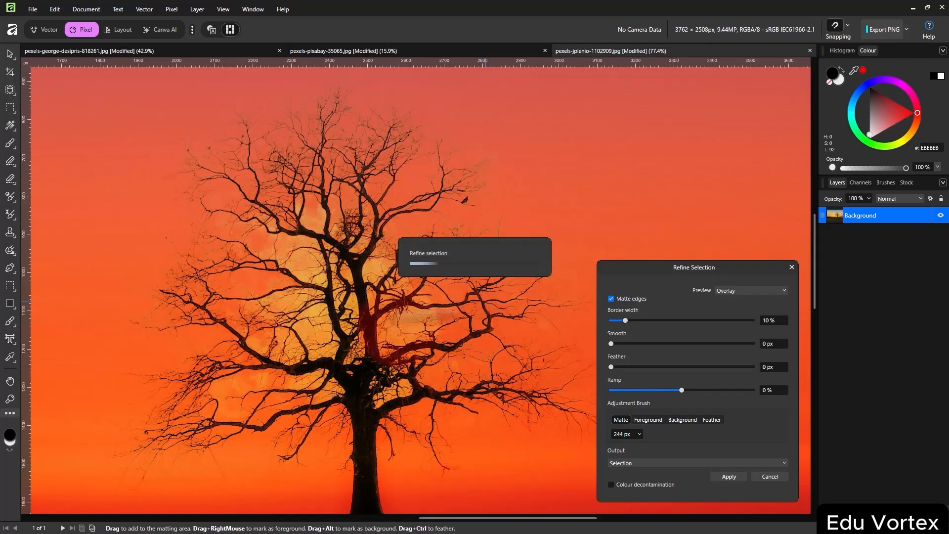
mouse_move(323, 339)
left_mouse_down()
mouse_move(309, 269)
mouse_move(325, 376)
left_mouse_up()
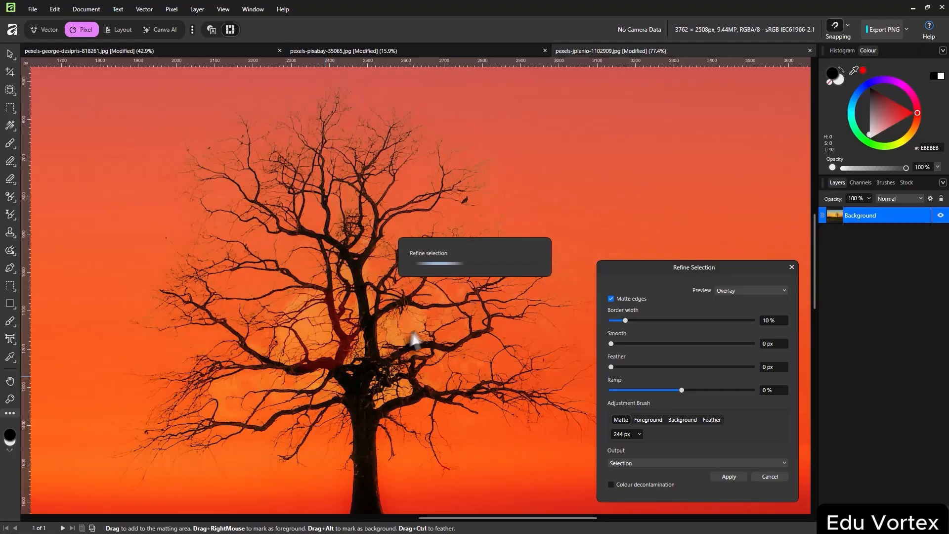
left_click_drag(401, 323, 410, 352)
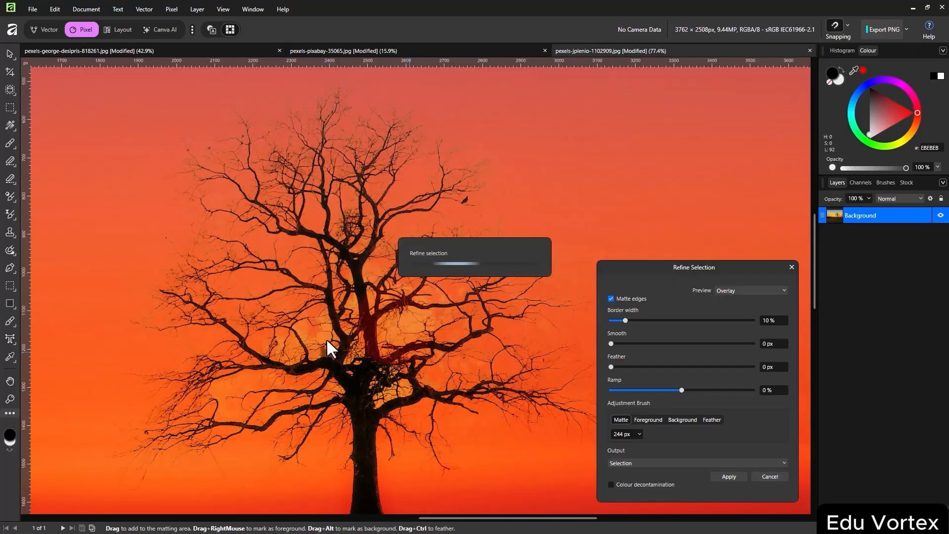
left_click_drag(319, 341, 315, 349)
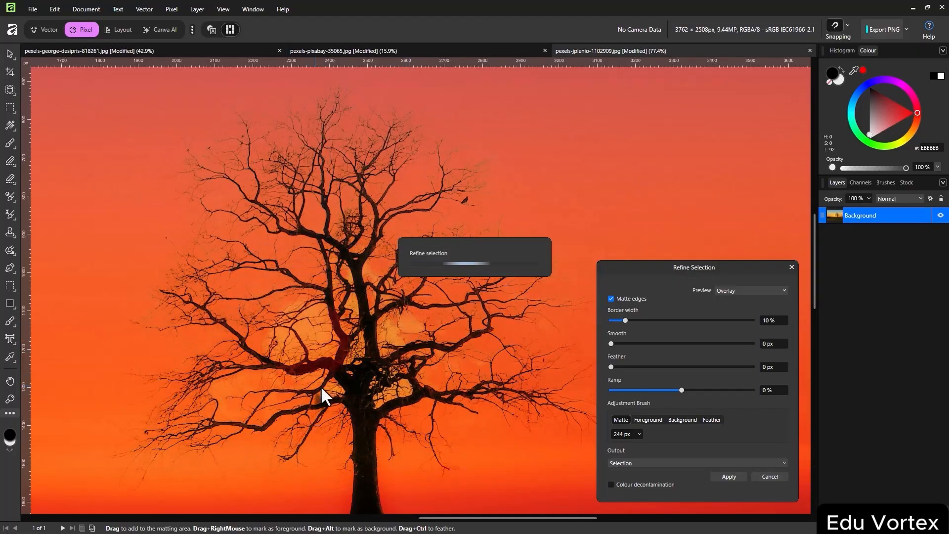
mouse_move(321, 387)
left_mouse_down()
mouse_move(316, 352)
mouse_move(385, 345)
mouse_move(429, 318)
left_mouse_up()
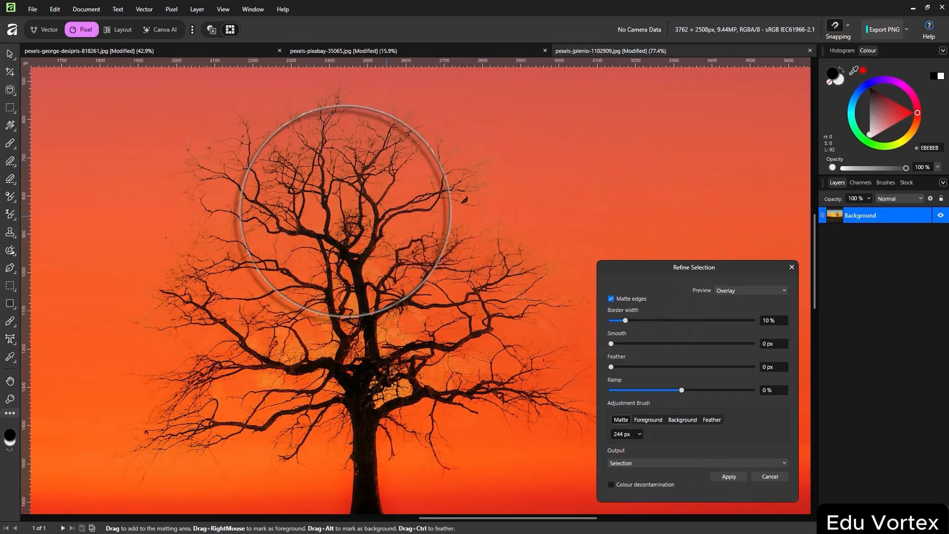
Apply the refined selection and use it to mask the Background layer
scroll(388, 211, "down", 2)
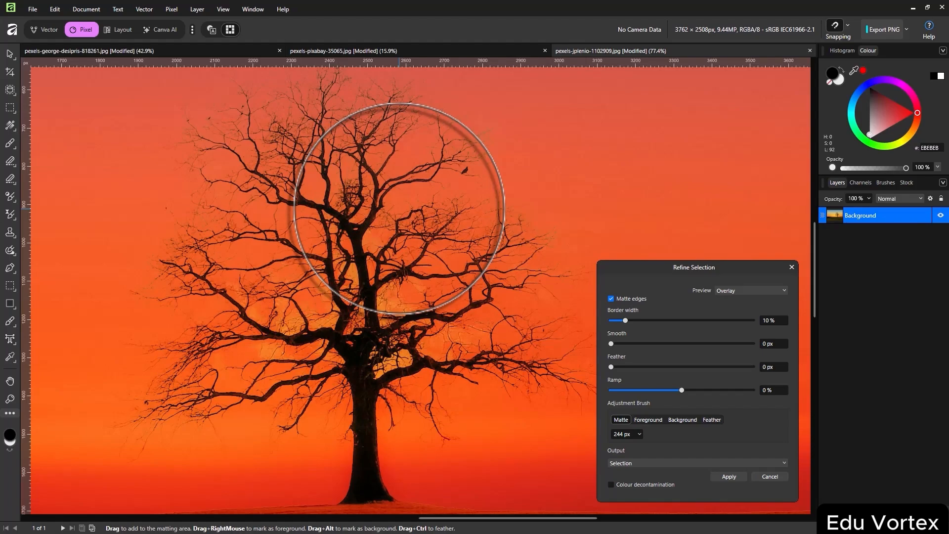
left_click(728, 476)
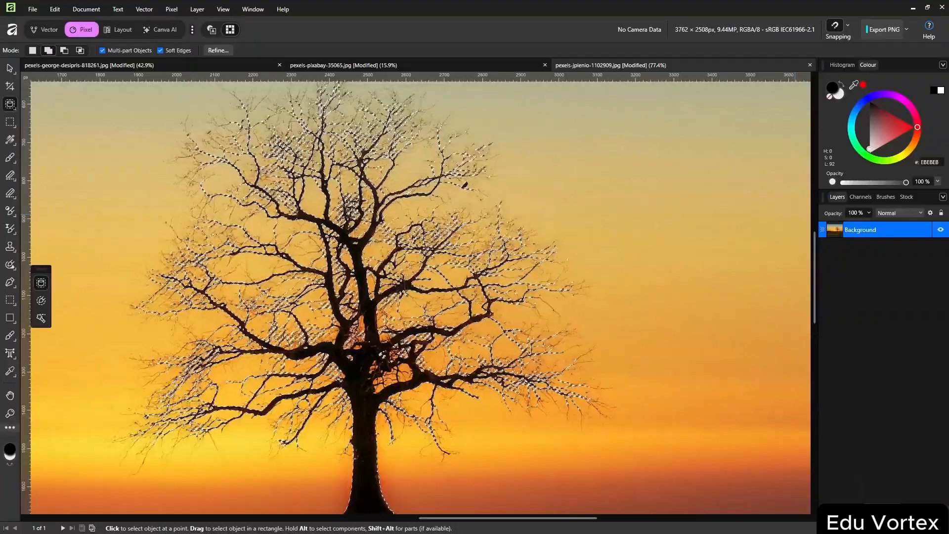
left_click(866, 513)
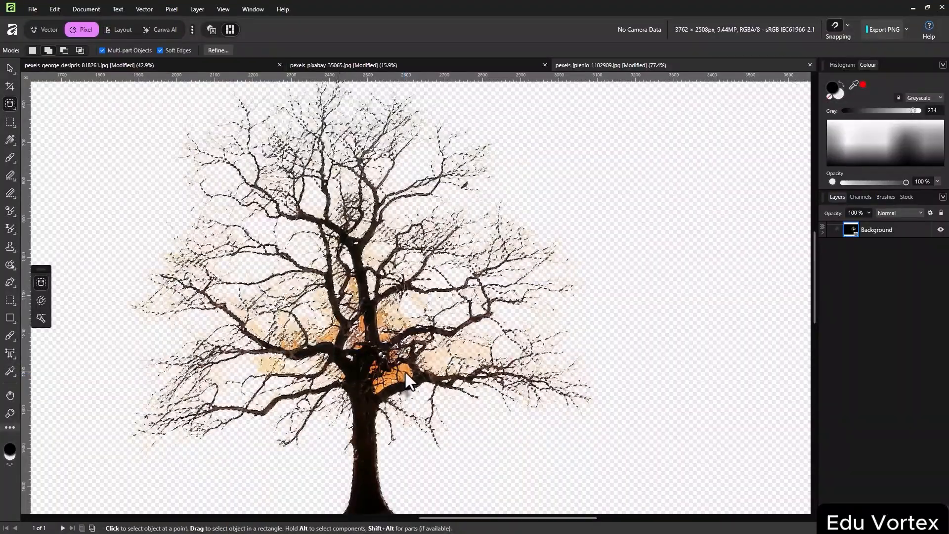
Undo the mask and reopen Refine Selection to paint Matte over the gaps around the fork of the trunk
key("ctrl+z")
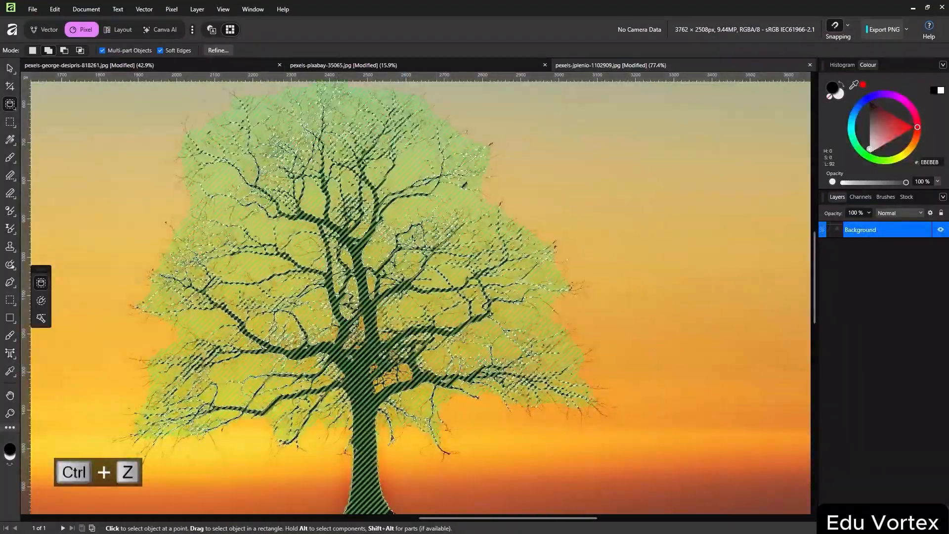
left_click(211, 51)
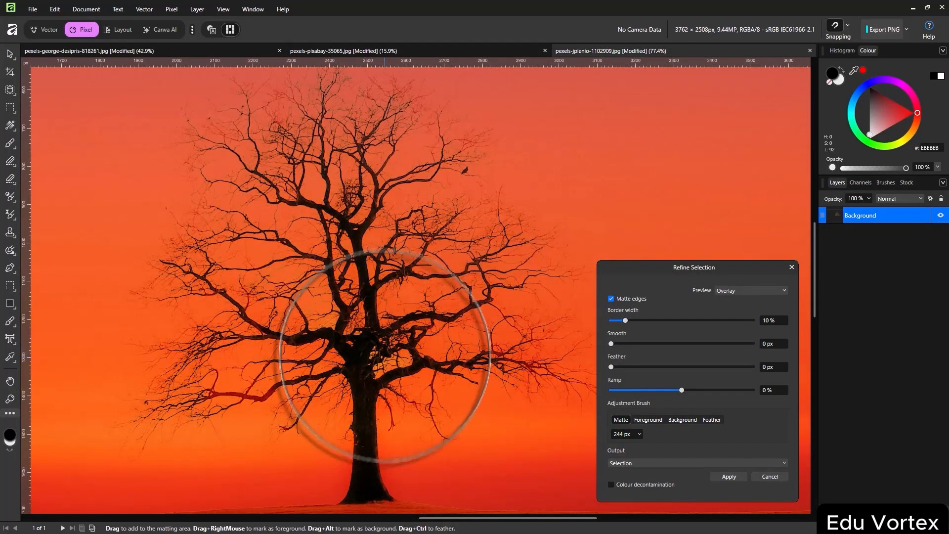
left_click(384, 355)
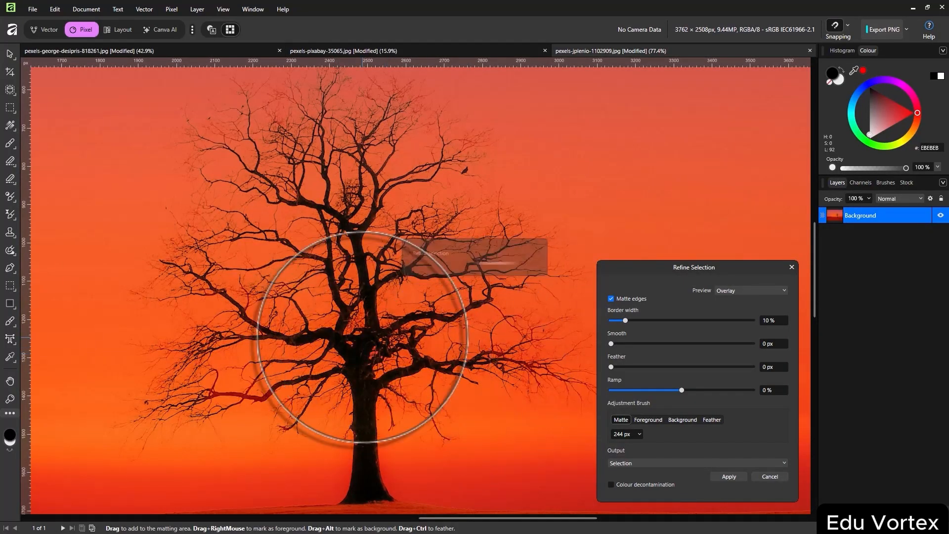
left_click(352, 324)
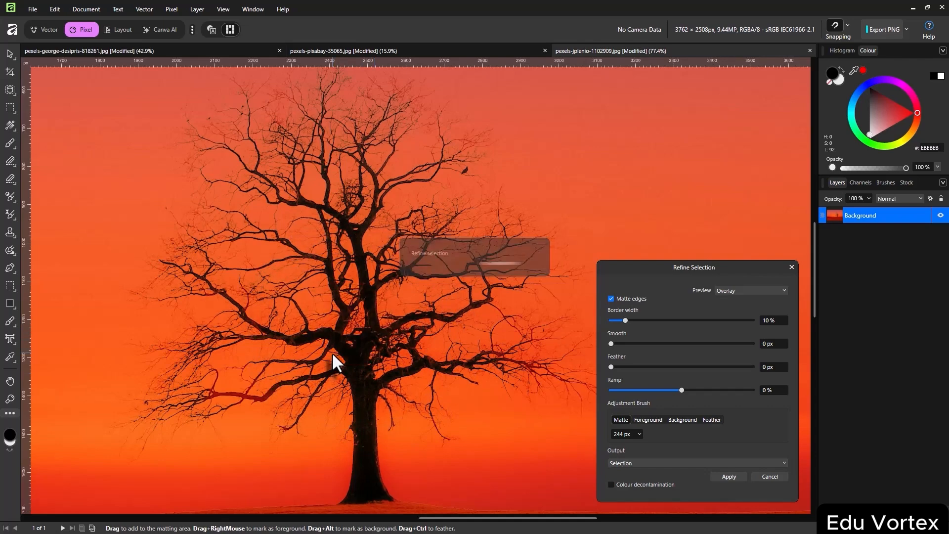
left_click(397, 348)
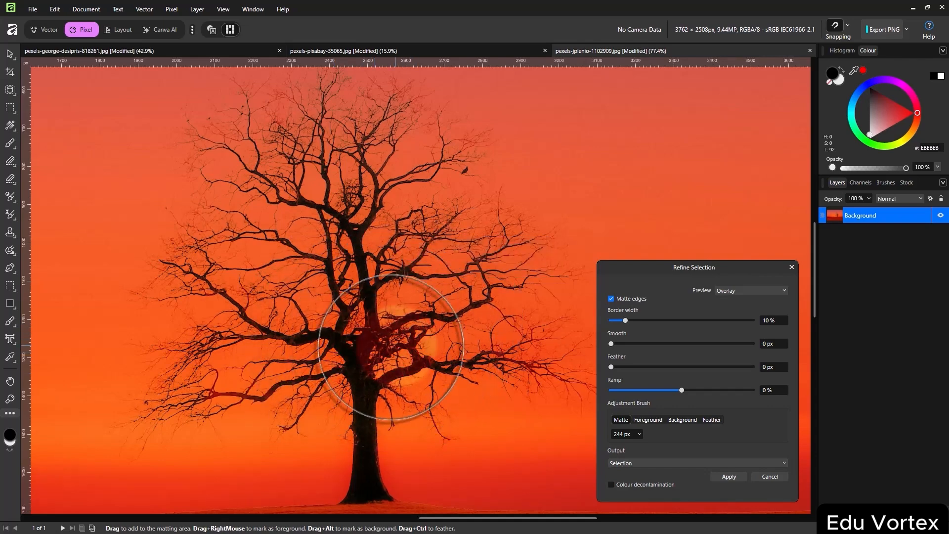
Apply the refined selection as a mask on the Background layer and deselect
left_click(728, 476)
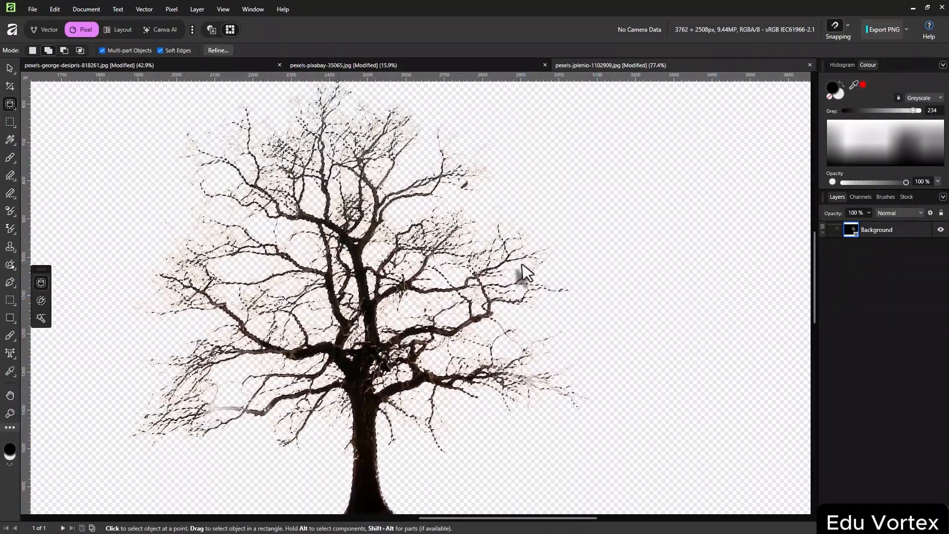
key("ctrl+d")
scroll(405, 257, "down", 5)
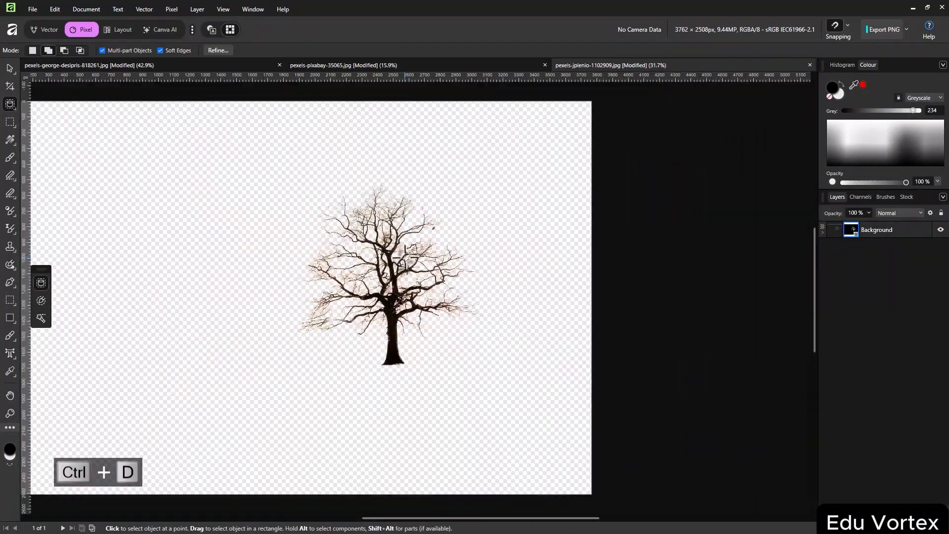
key("ctrl+t")
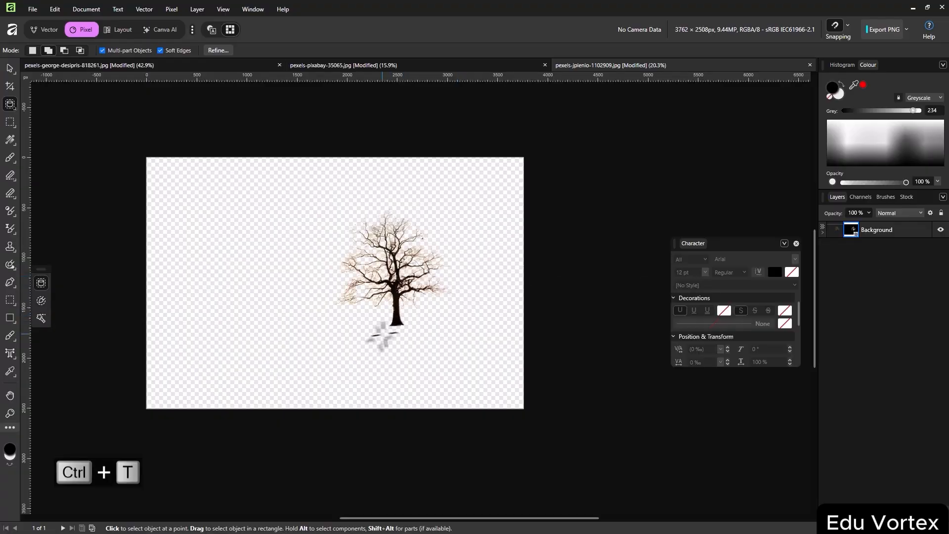
key("v")
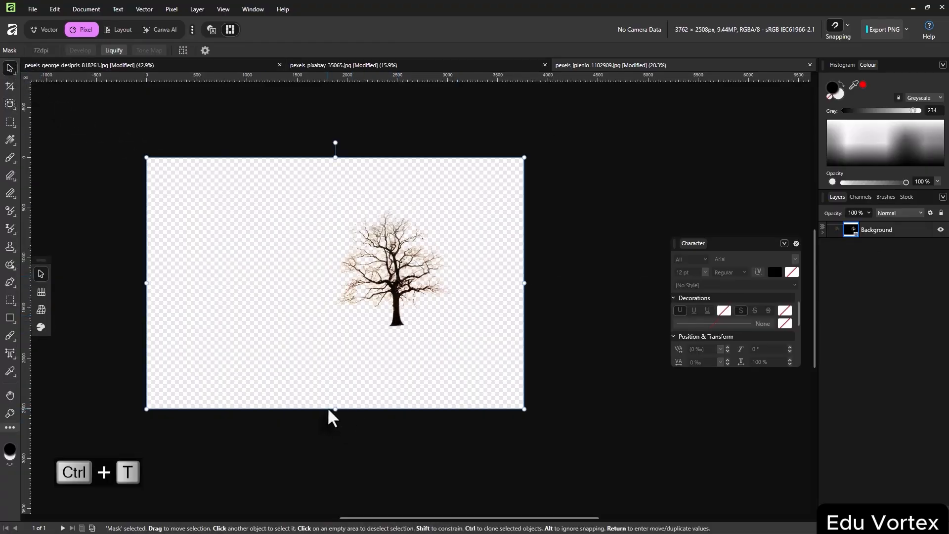
left_click_drag(332, 415, 331, 504)
left_click_drag(394, 363, 350, 354)
left_click_drag(406, 341, 448, 326)
key("ctrl+z")
key("ctrl+z")
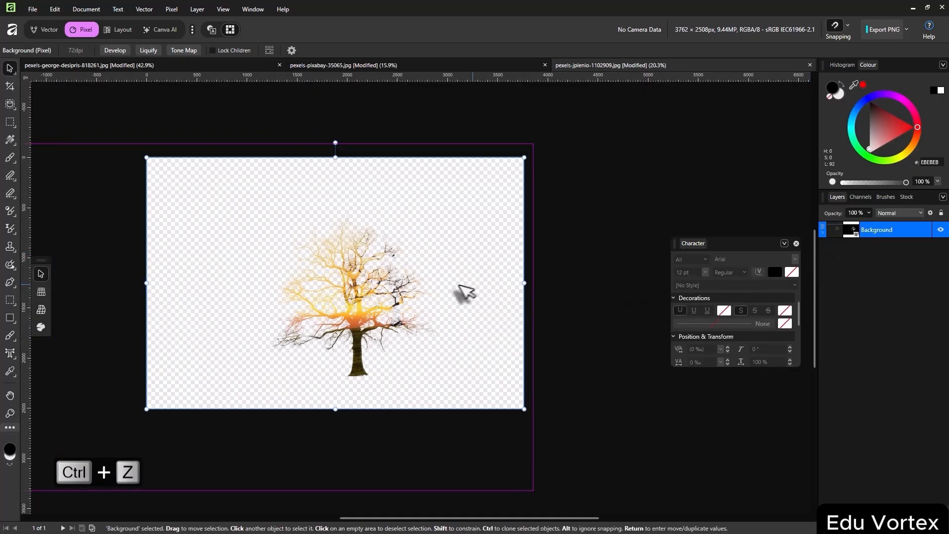
key("ctrl+z")
key("ctrl+z")
key("ctrl+z")
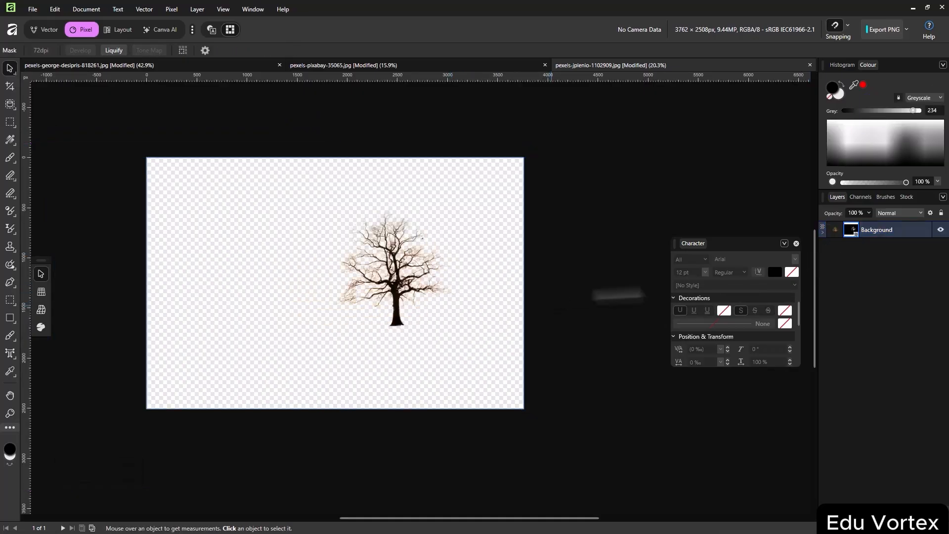
Target the Background layer's image instead of its mask, enlarge the tree and move it to the middle of the canvas
left_click(839, 231)
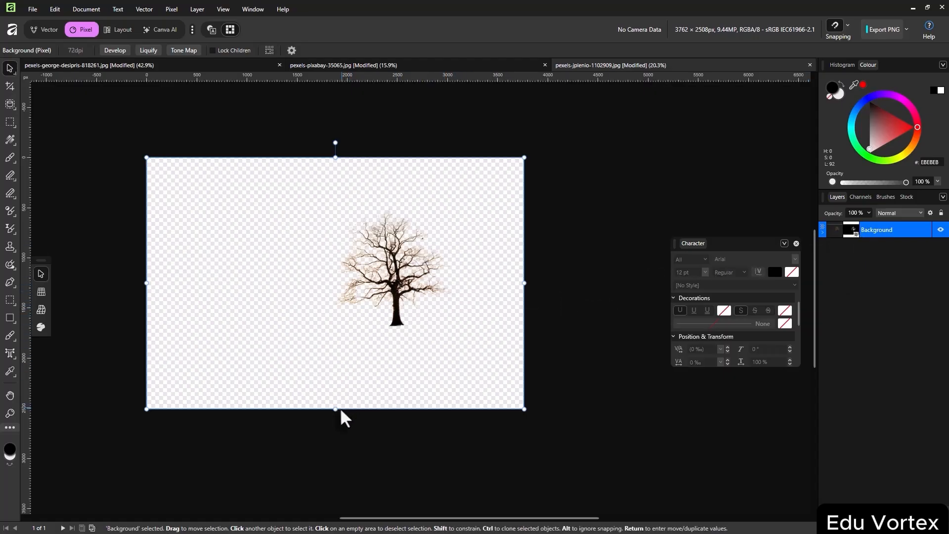
left_click_drag(336, 410, 310, 519)
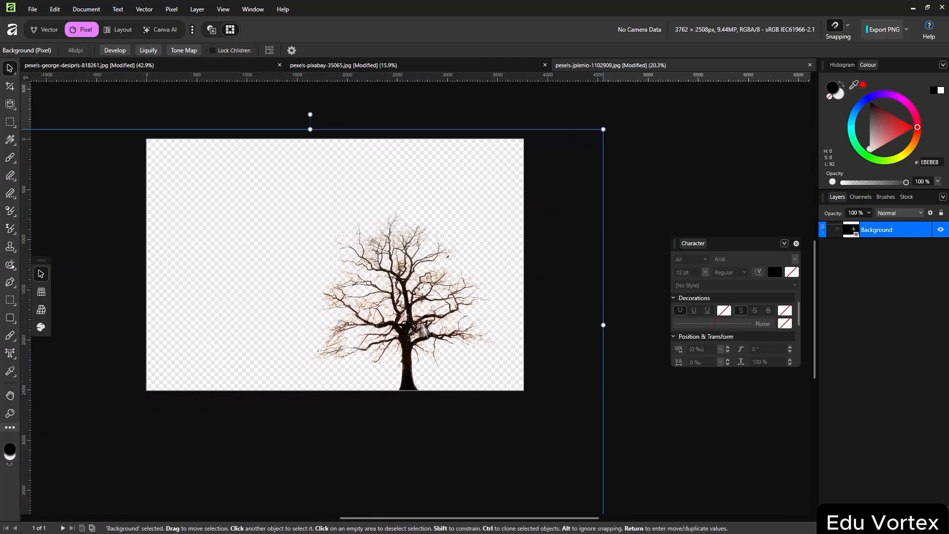
left_click_drag(423, 330, 363, 290)
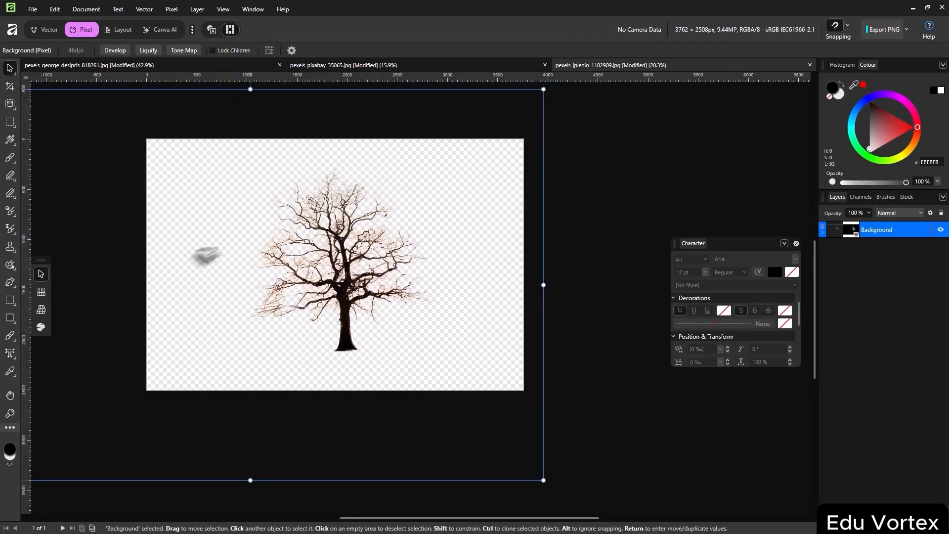
Draw a rectangle covering the whole canvas and fill it with orange DC5402
left_click(10, 318)
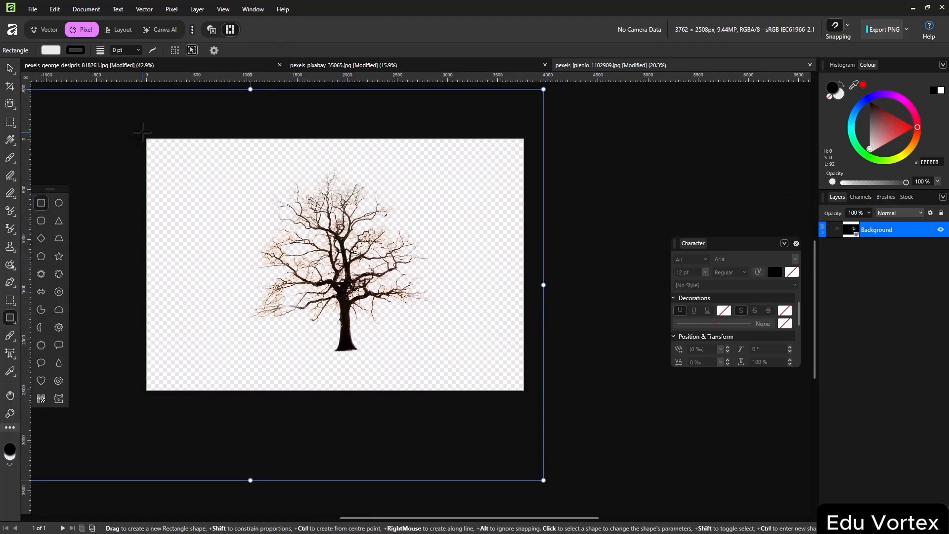
left_click_drag(142, 132, 524, 390)
left_click(908, 124)
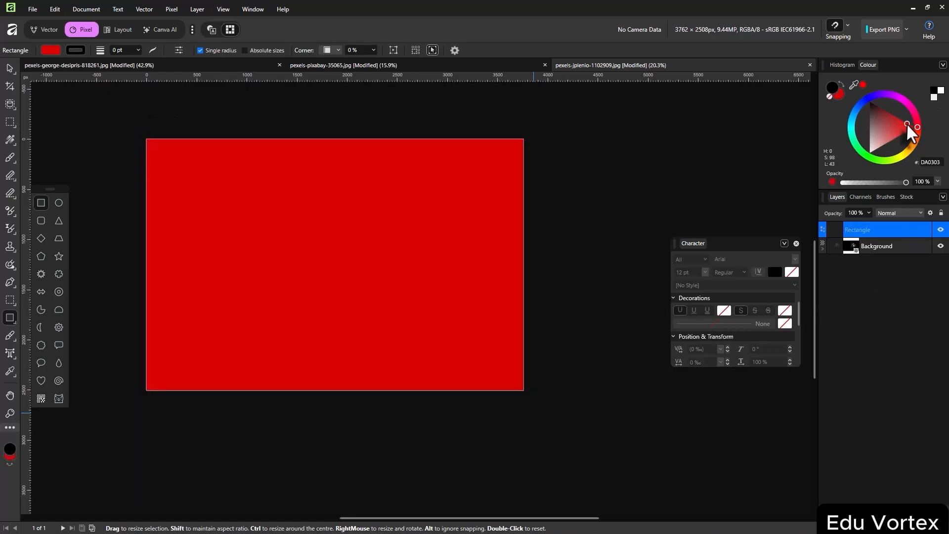
mouse_move(910, 126)
left_mouse_down()
mouse_move(895, 139)
mouse_move(915, 142)
mouse_move(908, 136)
left_mouse_up()
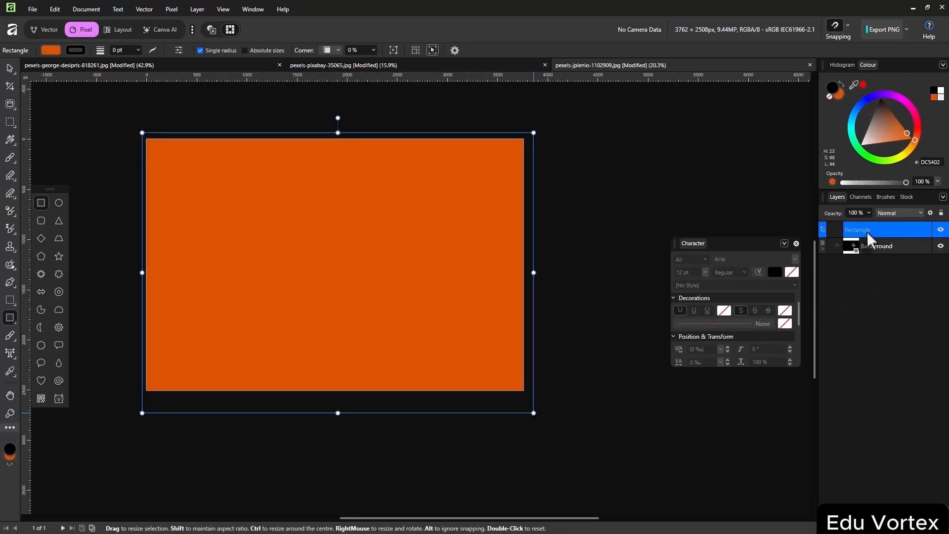
Place the Rectangle layer beneath the Background layer and set its fill to the brighter orange FF6000
left_click_drag(869, 236, 873, 260)
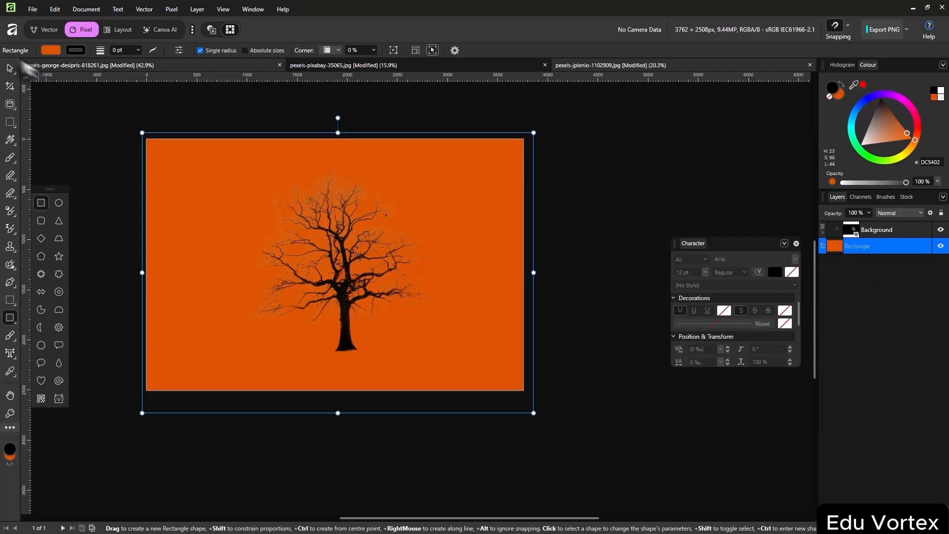
left_click(10, 69)
scroll(410, 239, "up", 1)
scroll(410, 239, "up", 2)
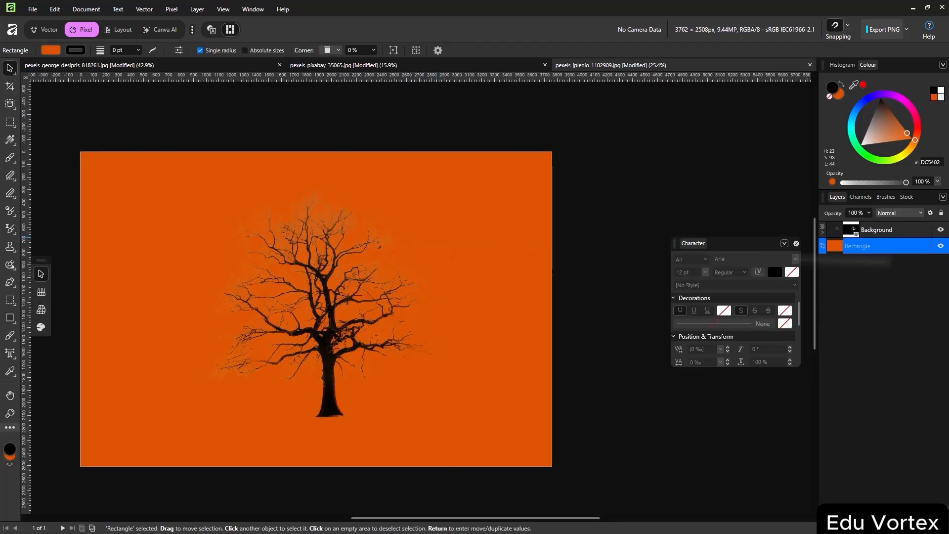
left_click_drag(879, 130, 912, 145)
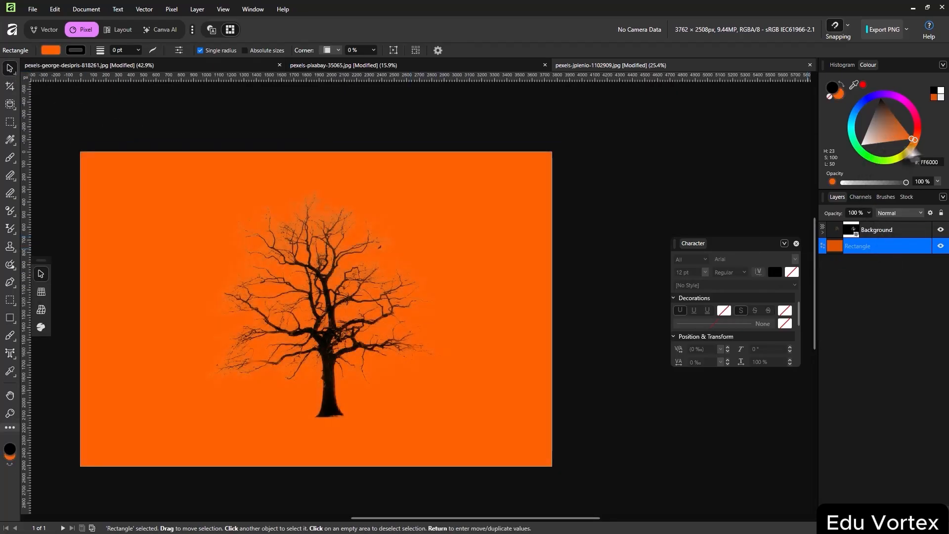
left_click(392, 287)
scroll(392, 287, "up", 2)
left_click_drag(367, 306, 448, 312)
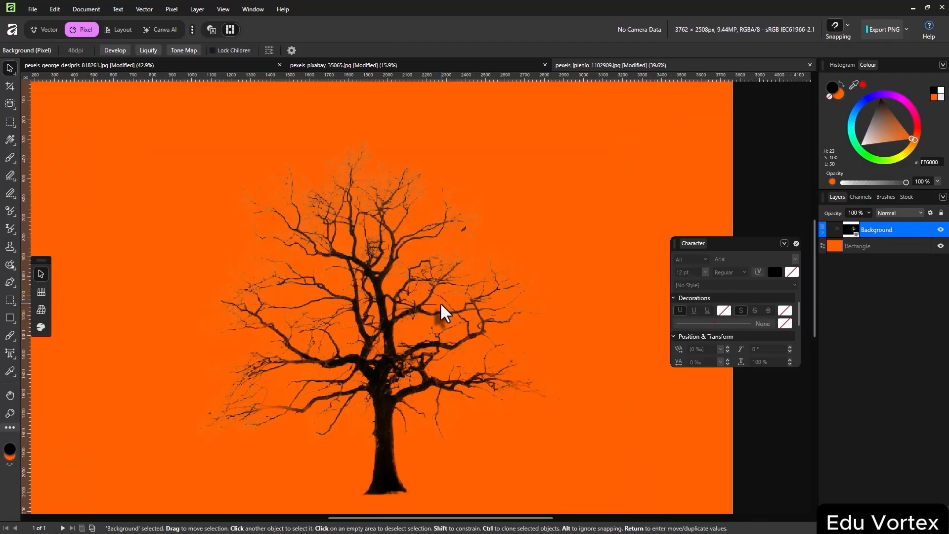
scroll(448, 311, "down", 1)
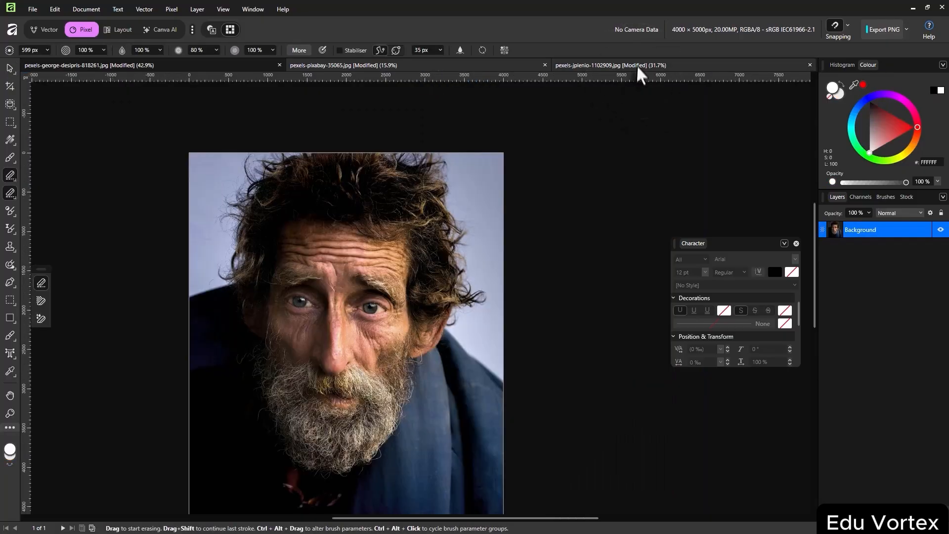
In the pexels-pixabay-35065.jpg portrait, select the whole man with the Object Selection Tool and open Refine Selection
left_click(638, 67)
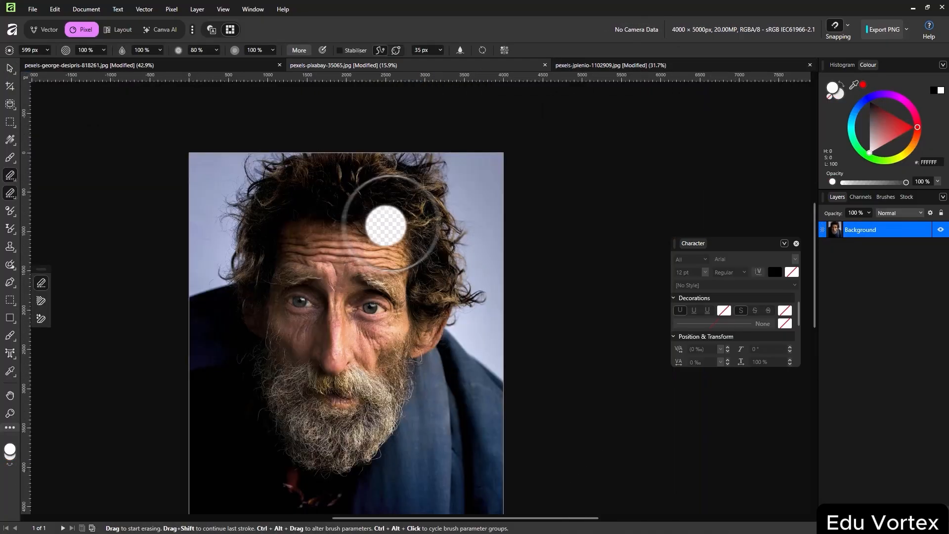
scroll(464, 229, "down", 1)
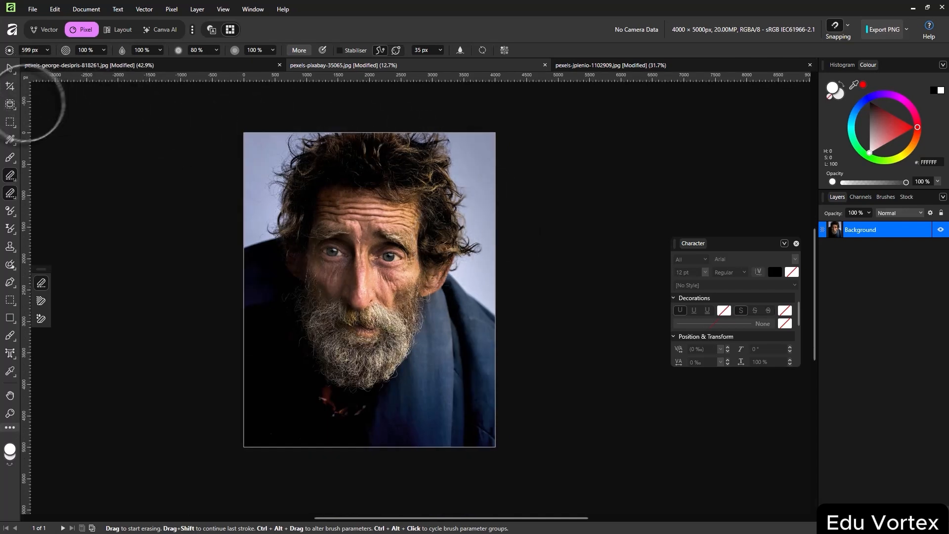
left_click(10, 104)
right_click(11, 105)
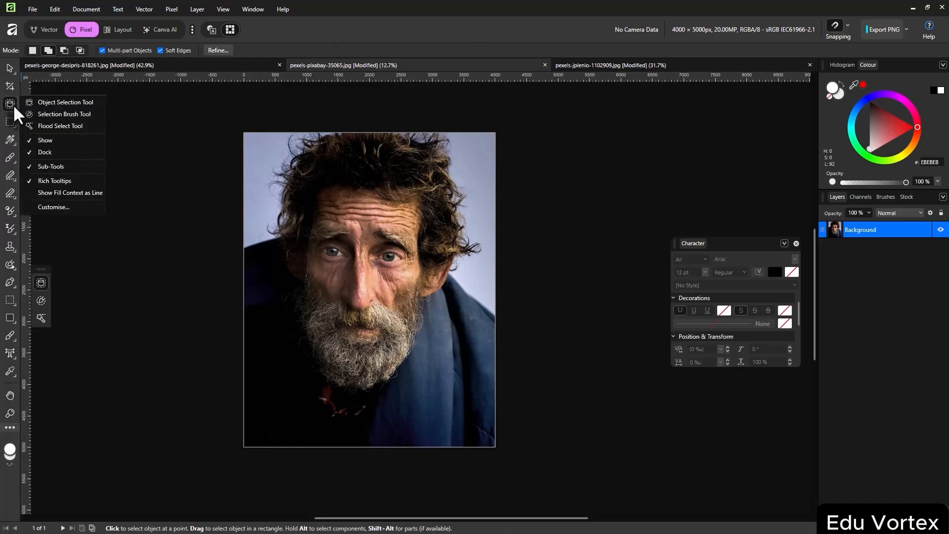
left_click(45, 107)
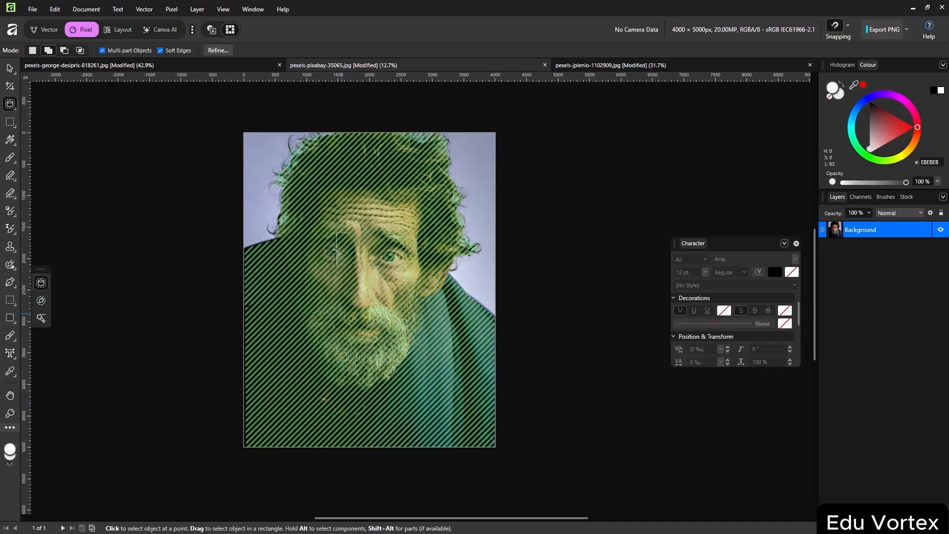
left_click(372, 417)
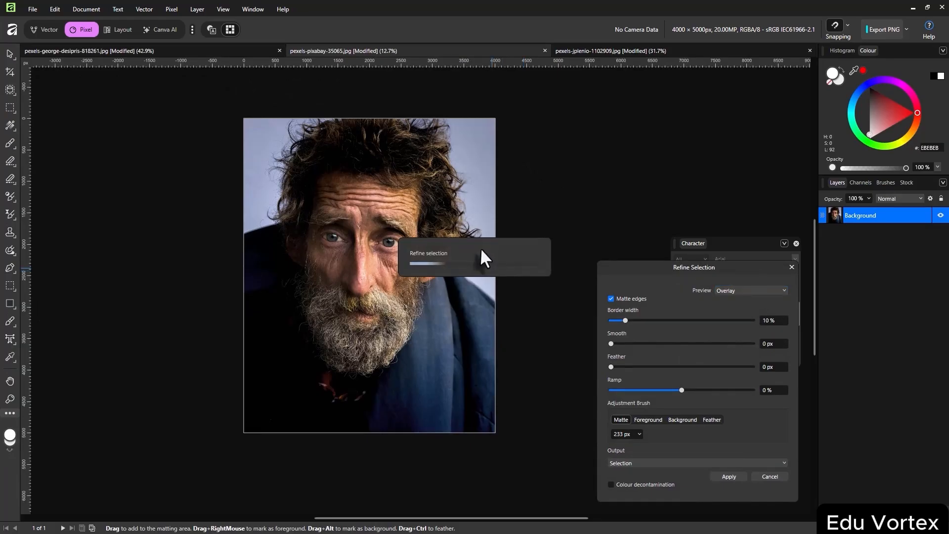
Paint the Matte adjustment brush along the hair edge from the curls above the right-hand ear up the side of the head
scroll(474, 246, "up", 6)
scroll(470, 245, "up", 5)
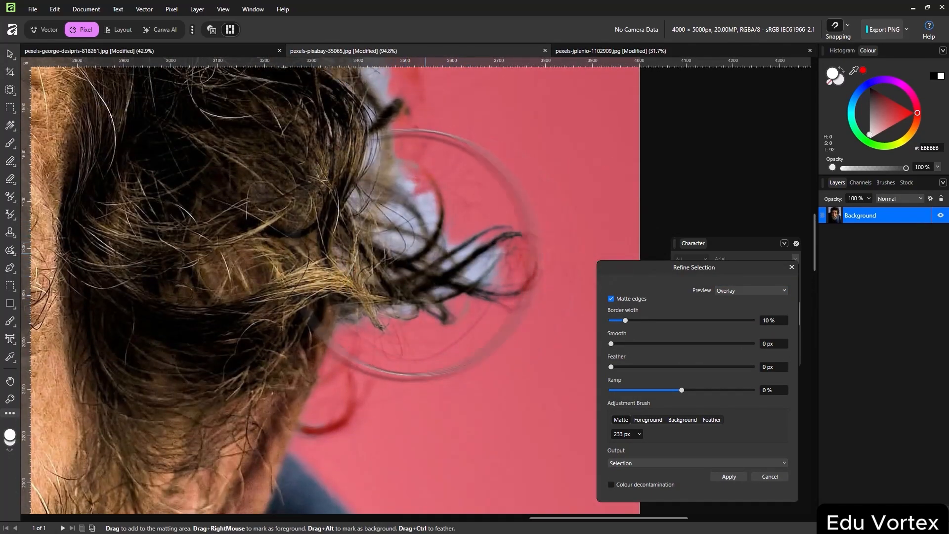
scroll(446, 250, "down", 3)
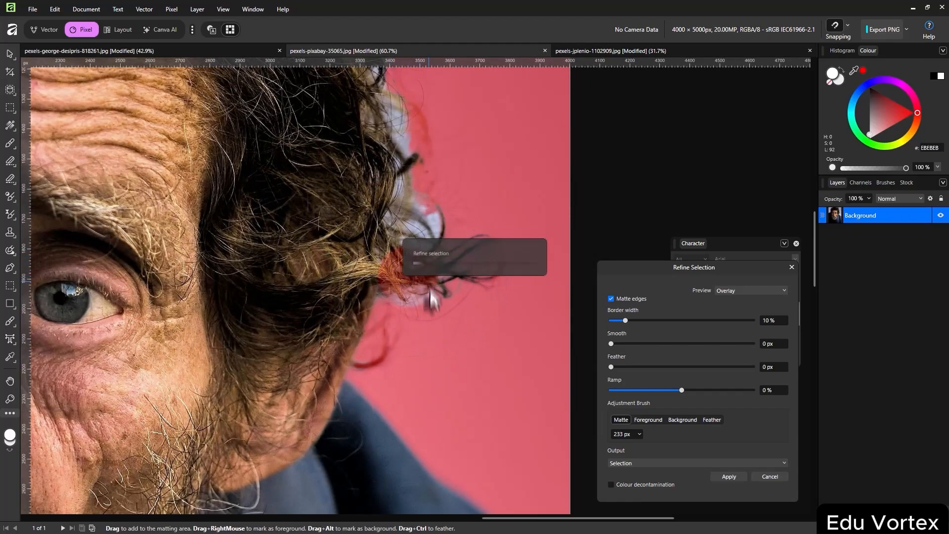
scroll(406, 271, "up", 4)
scroll(405, 270, "up", 1)
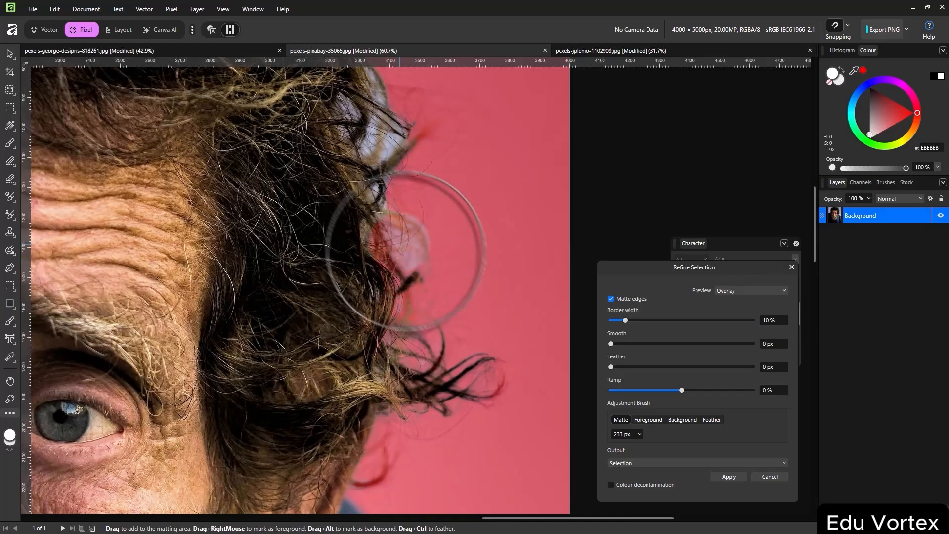
scroll(395, 267, "up", 2)
mouse_move(374, 261)
left_mouse_down()
mouse_move(409, 218)
mouse_move(388, 208)
mouse_move(386, 240)
mouse_move(335, 181)
mouse_move(360, 165)
left_mouse_up()
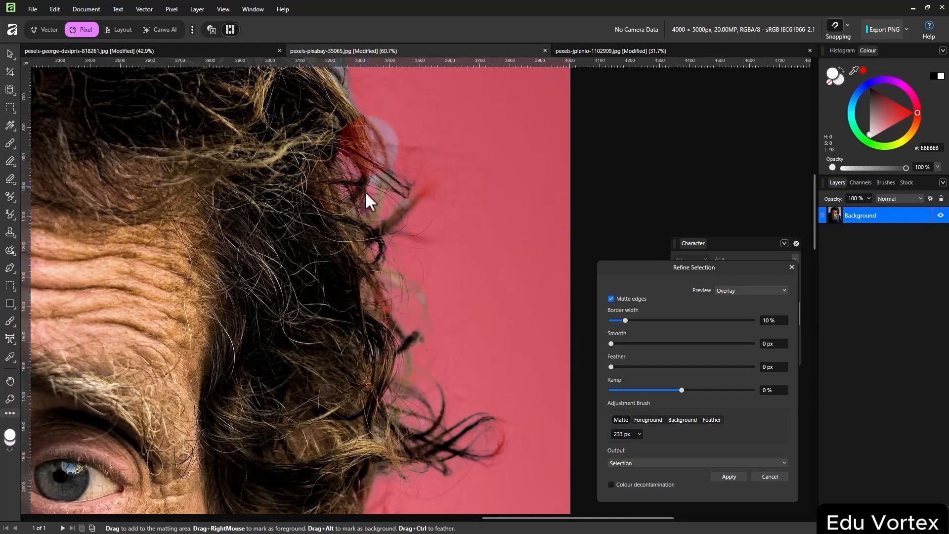
mouse_move(373, 210)
left_mouse_down()
mouse_move(382, 233)
mouse_move(331, 192)
mouse_move(321, 167)
left_mouse_up()
Paint Matte over the loose strands at the upper right of the hair, up to the photo's top edge
scroll(395, 312, "up", 3)
scroll(392, 307, "up", 4)
scroll(346, 203, "up", 1)
mouse_move(338, 137)
left_mouse_down()
mouse_move(306, 128)
mouse_move(310, 165)
left_mouse_up()
mouse_move(271, 134)
left_mouse_down()
mouse_move(239, 108)
mouse_move(227, 125)
mouse_move(119, 108)
left_mouse_up()
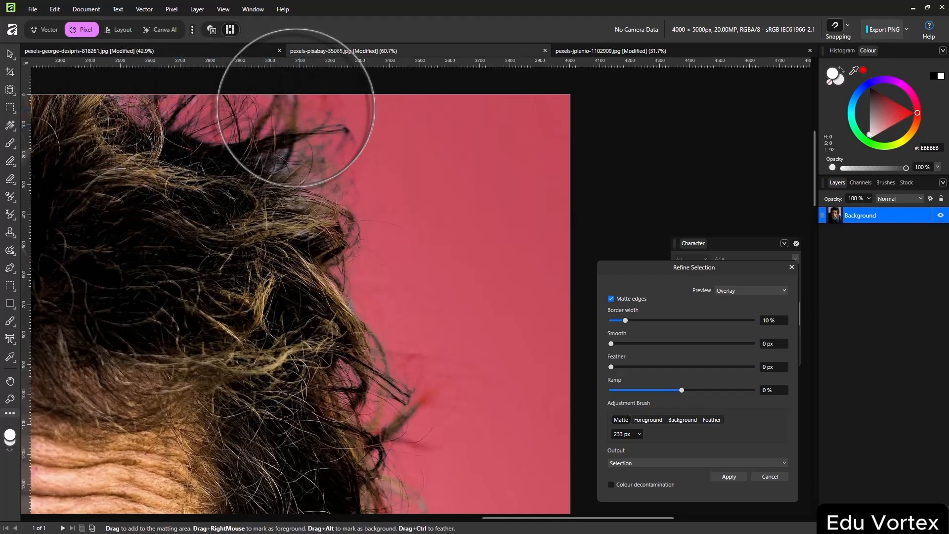
Paint Matte over the background gaps along the upper left hair edge, from the photo's top edge down the side
scroll(300, 108, "left", 8)
scroll(295, 108, "left", 3)
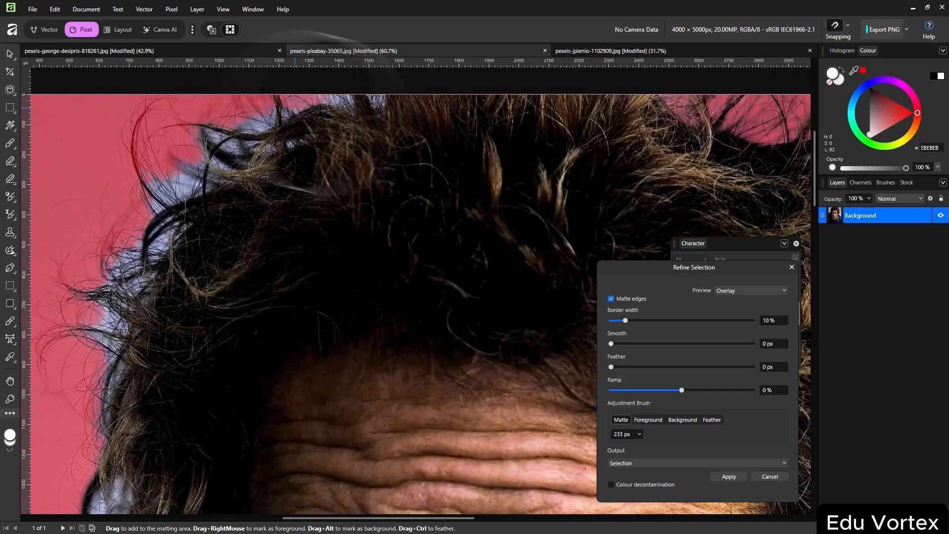
mouse_move(371, 107)
left_mouse_down()
mouse_move(336, 107)
mouse_move(228, 154)
mouse_move(266, 116)
mouse_move(279, 133)
mouse_move(268, 136)
mouse_move(340, 105)
left_mouse_up()
left_click_drag(190, 180, 116, 292)
scroll(119, 287, "down", 1)
left_click_drag(127, 251, 118, 268)
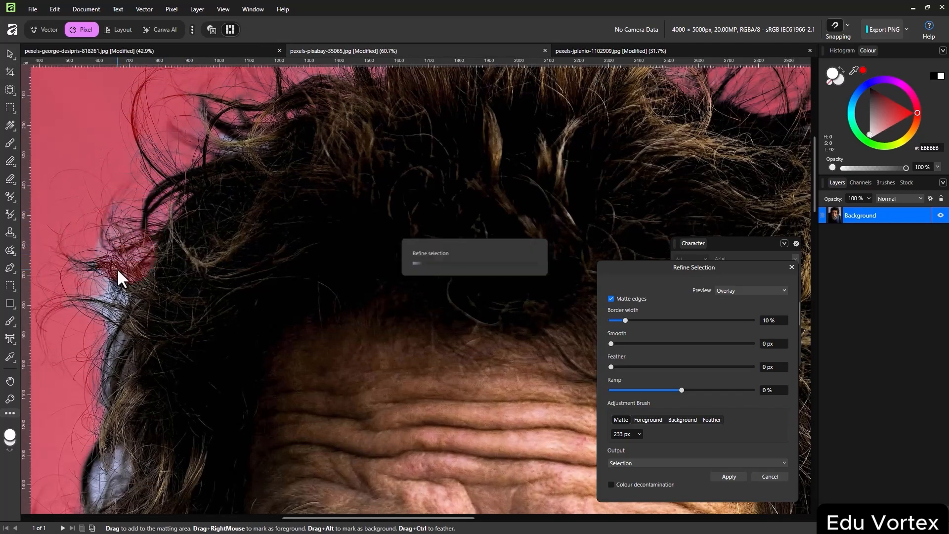
left_click_drag(136, 322, 133, 320)
scroll(116, 295, "down", 1)
mouse_move(117, 282)
left_mouse_down()
mouse_move(115, 262)
mouse_move(110, 303)
left_mouse_up()
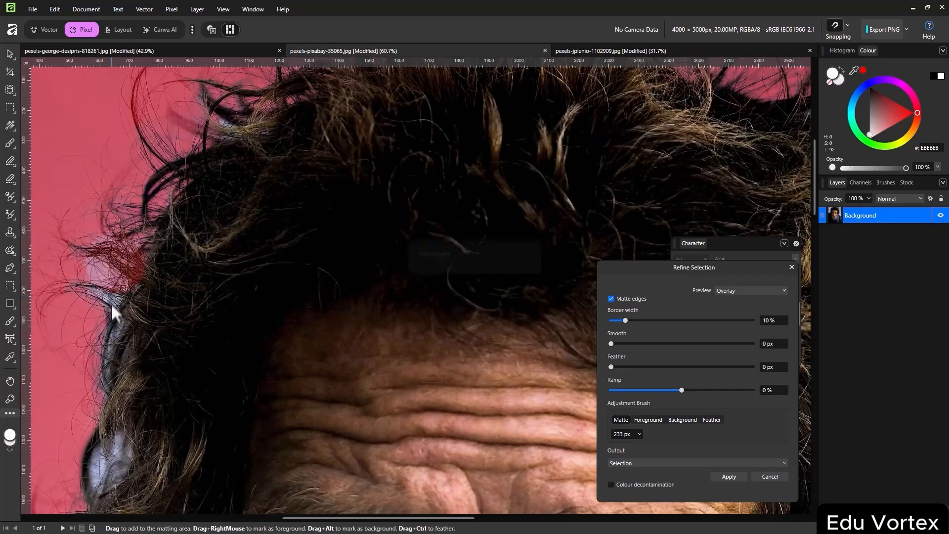
Paint Matte down the lower left hair edge to the shoulder, including the gap inside the large curl
scroll(110, 305, "down", 4)
left_click_drag(110, 217, 110, 325)
scroll(109, 317, "down", 1)
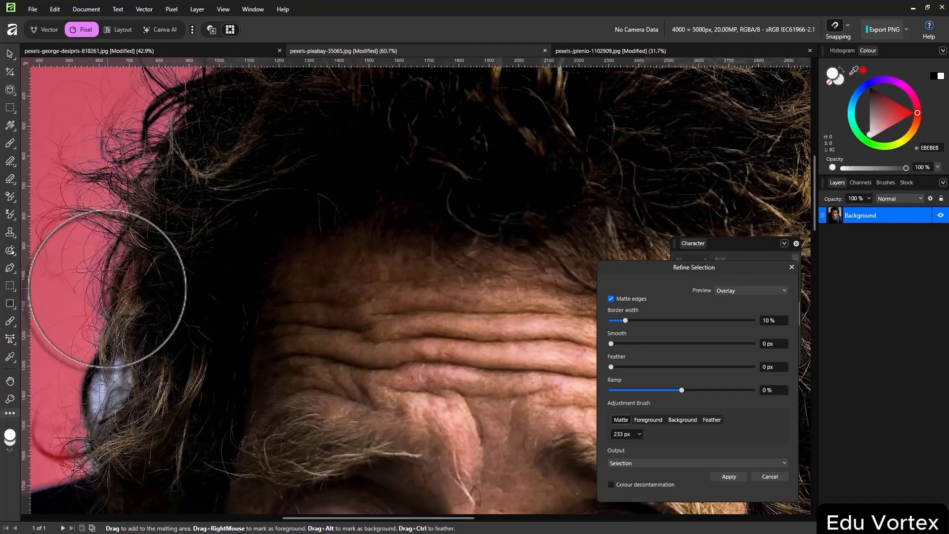
mouse_move(107, 292)
left_mouse_down()
mouse_move(117, 346)
mouse_move(105, 316)
mouse_move(115, 338)
mouse_move(95, 387)
left_mouse_up()
scroll(112, 336, "down", 2)
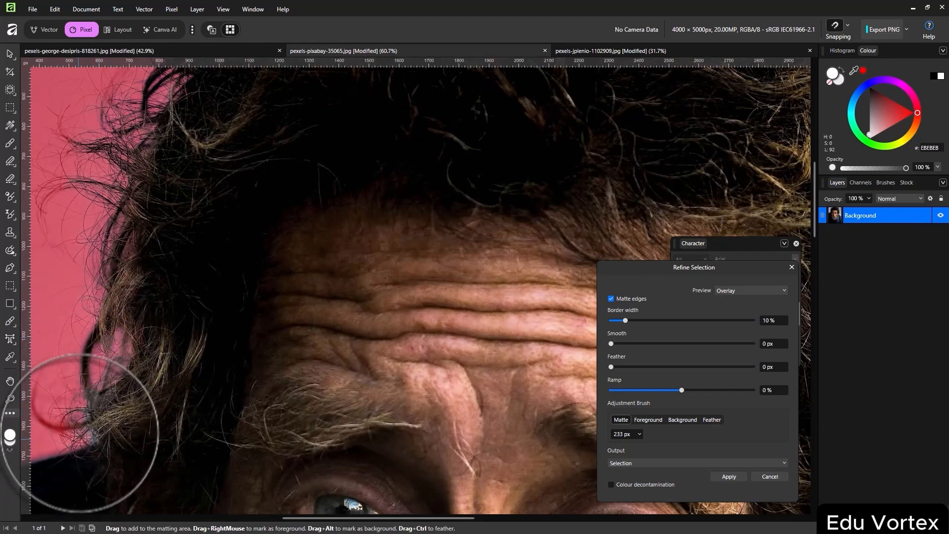
left_click_drag(82, 433, 87, 427)
left_click(128, 353)
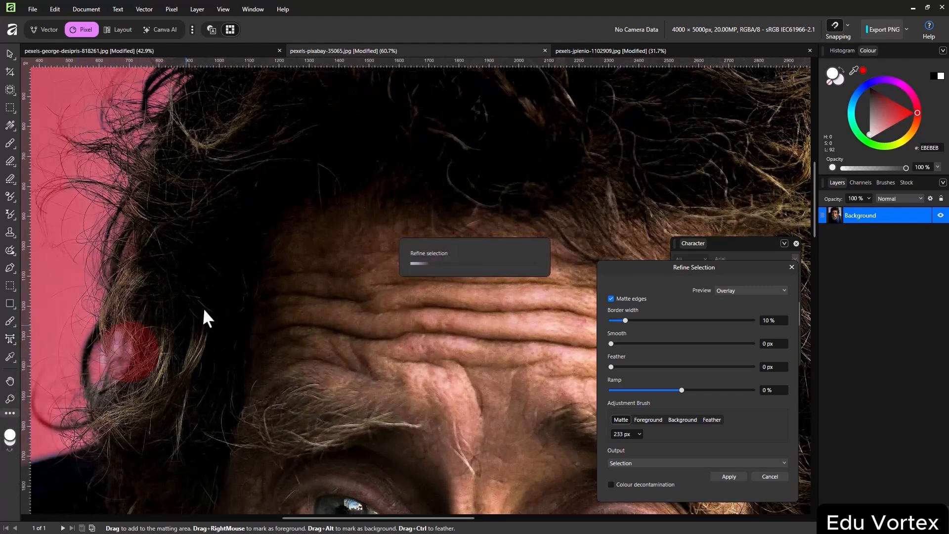
Apply the refined selection and use it to mask the portrait's Background layer
scroll(208, 303, "down", 1)
scroll(214, 302, "down", 3)
scroll(424, 349, "down", 1)
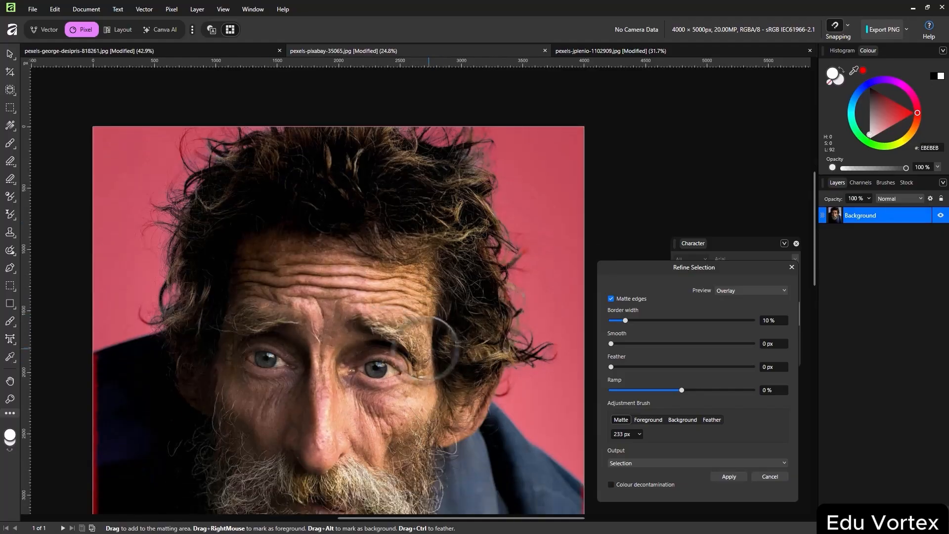
left_click(730, 477)
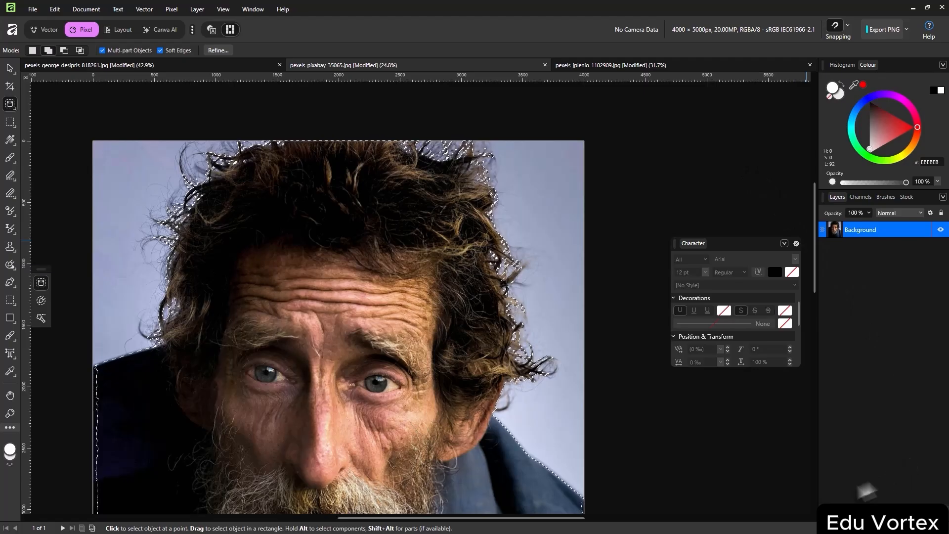
left_click(863, 514)
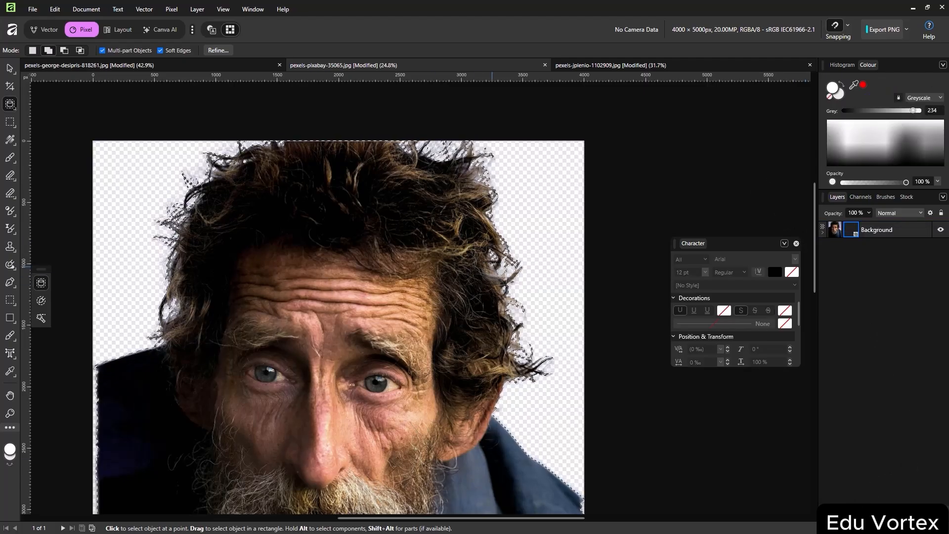
scroll(367, 298, "down", 2)
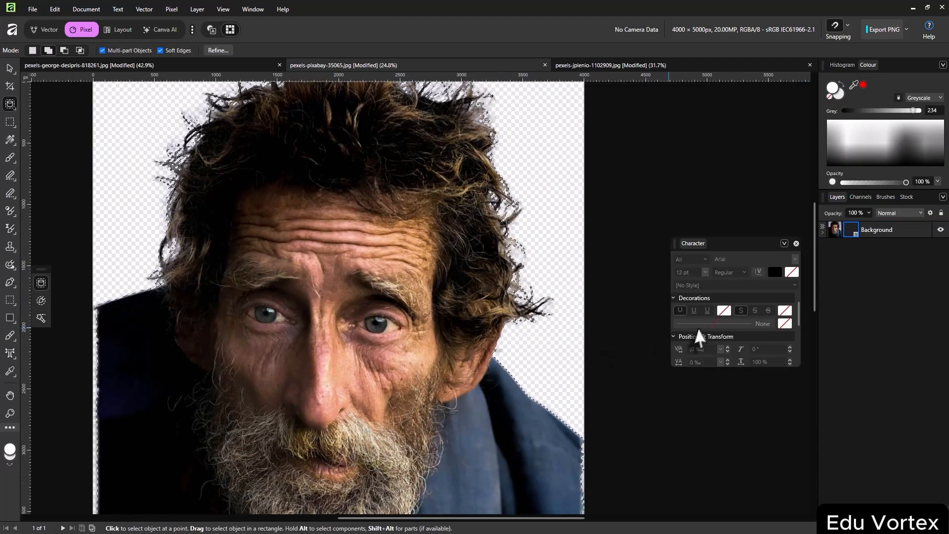
scroll(91, 371, "down", 2)
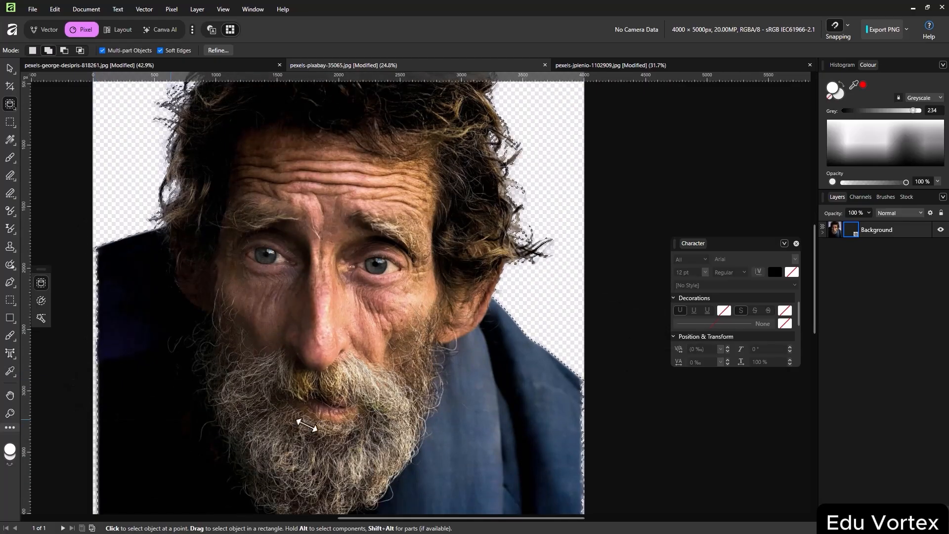
Add a rectangle extending past the whole canvas beneath the masked portrait and fill it with red C52C2C
scroll(439, 394, "up", 1)
scroll(540, 353, "up", 1)
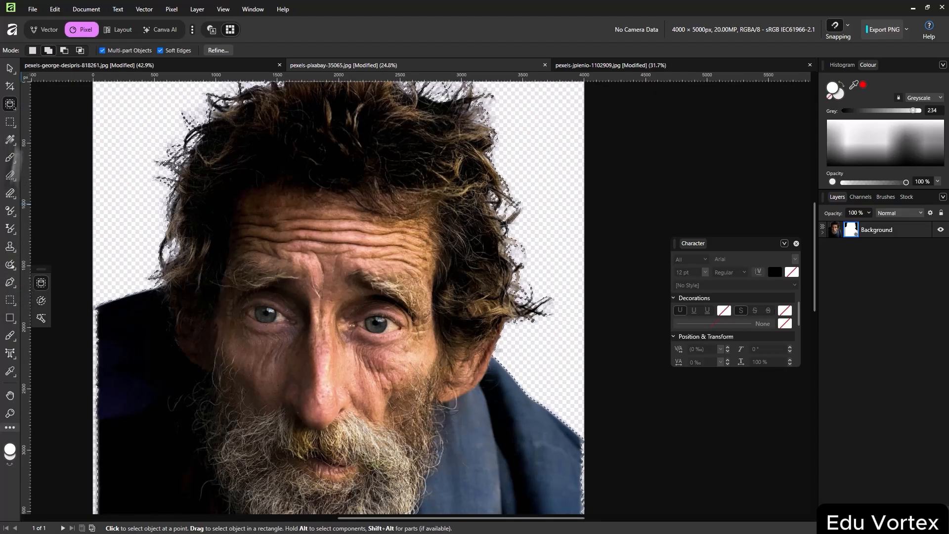
left_click(13, 142)
left_click(14, 125)
left_click(10, 335)
left_click(14, 321)
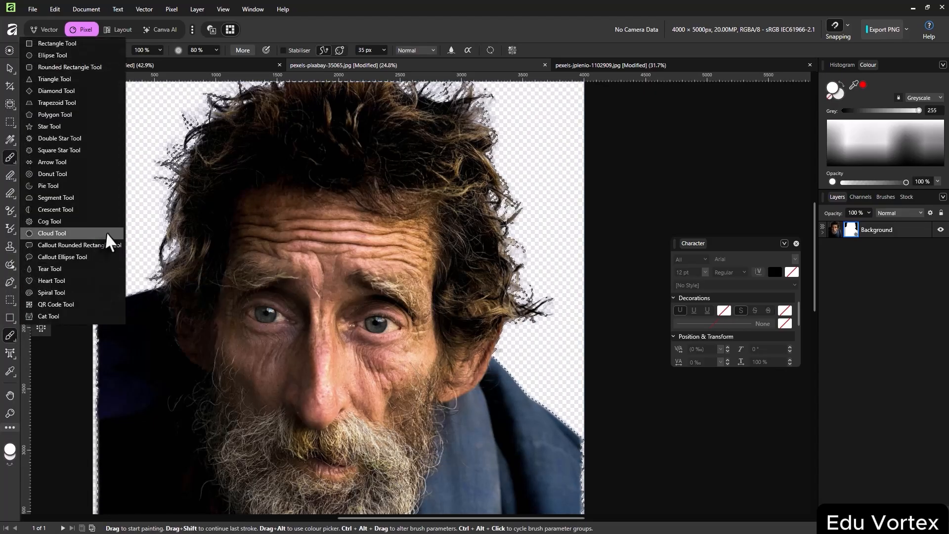
left_click(56, 43)
scroll(236, 166, "down", 2)
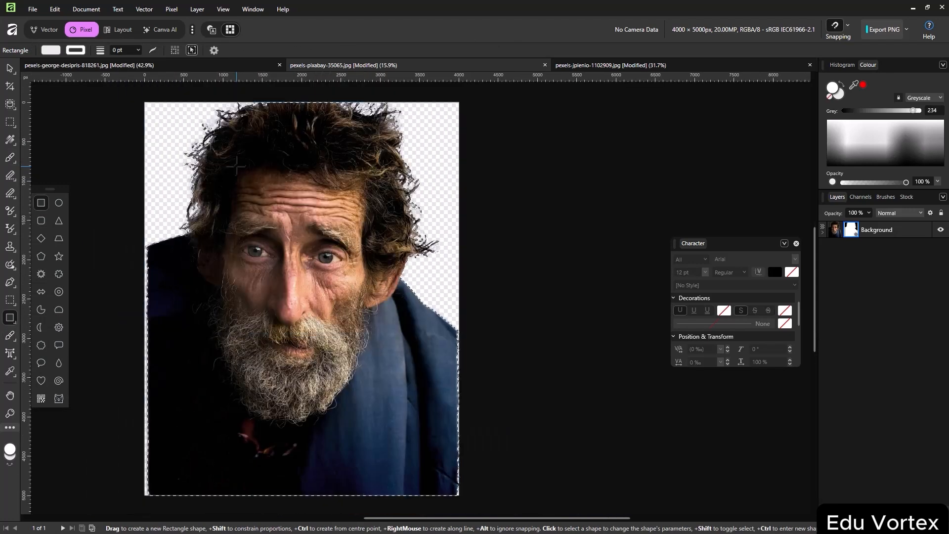
left_click_drag(133, 91, 484, 507)
left_click_drag(857, 241, 858, 233)
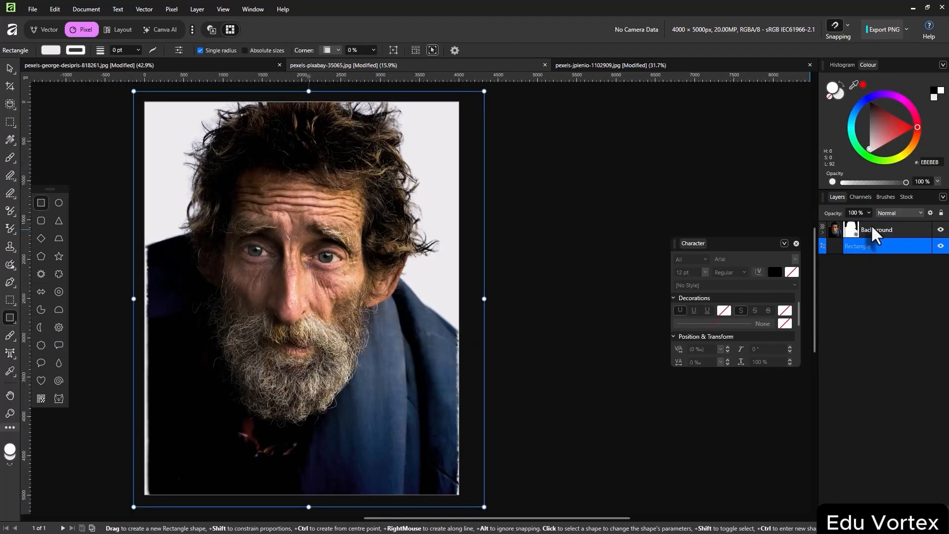
mouse_move(889, 133)
left_mouse_down()
mouse_move(908, 135)
mouse_move(893, 141)
mouse_move(896, 128)
left_mouse_up()
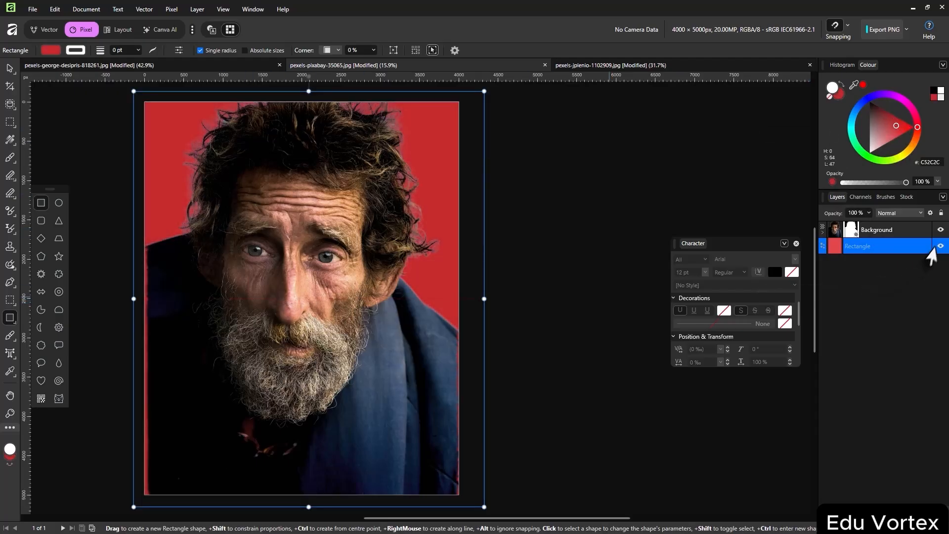
Target the portrait's layer mask and invert it to expose the strips wrongly masked along the photo's side edges
left_click(850, 230)
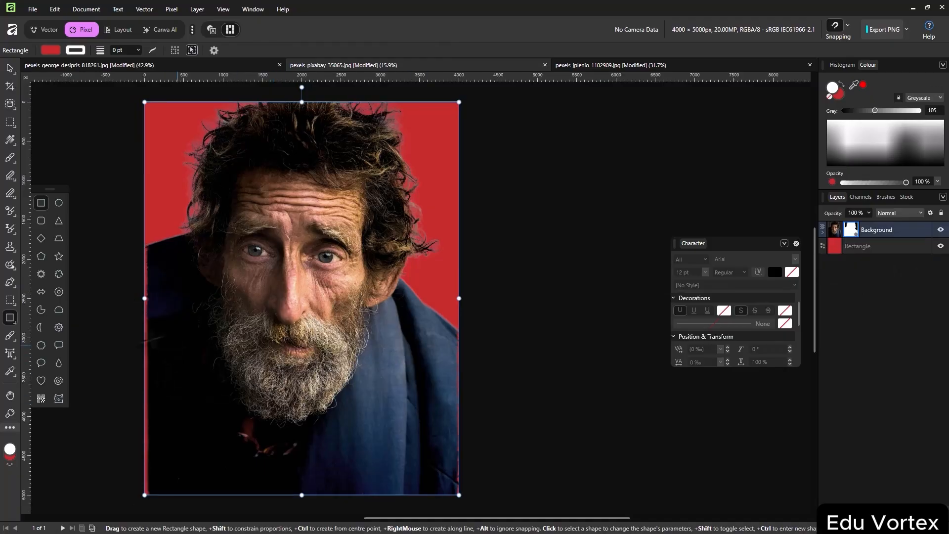
scroll(157, 333, "up", 8)
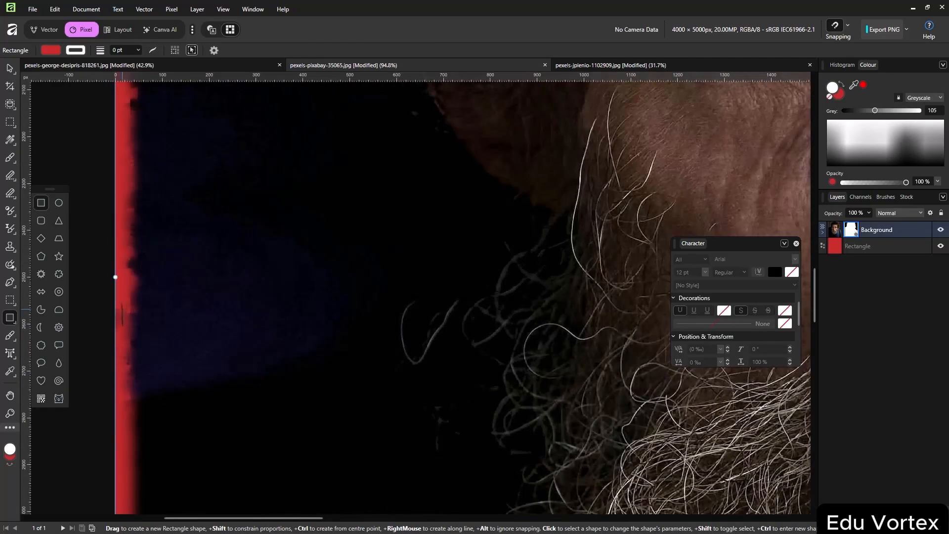
scroll(119, 271, "down", 2)
scroll(121, 270, "down", 9)
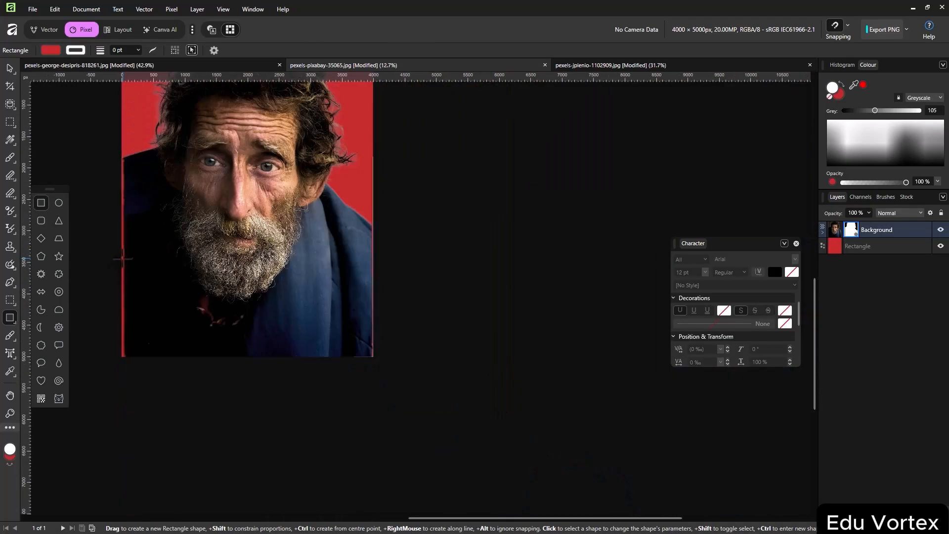
left_click_drag(291, 305, 380, 328)
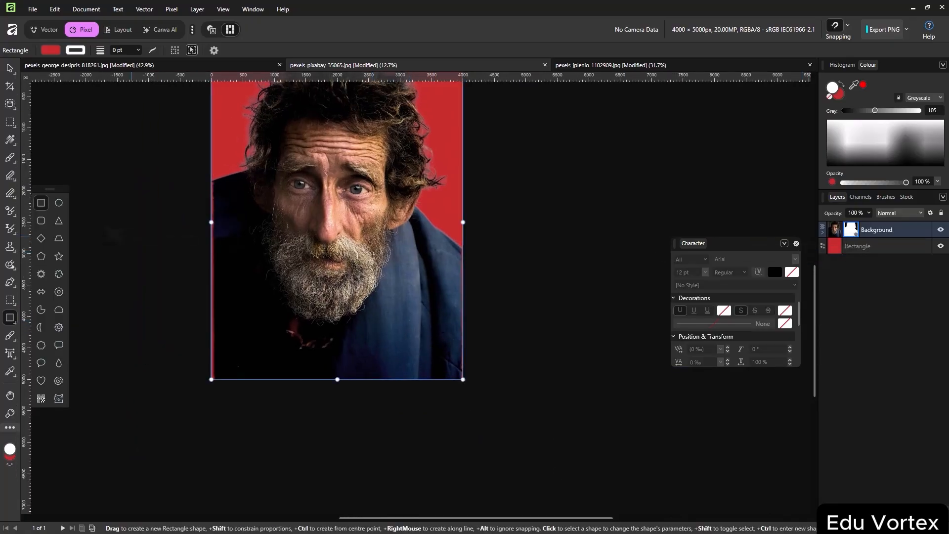
scroll(198, 266, "up", 5)
scroll(250, 251, "down", 3)
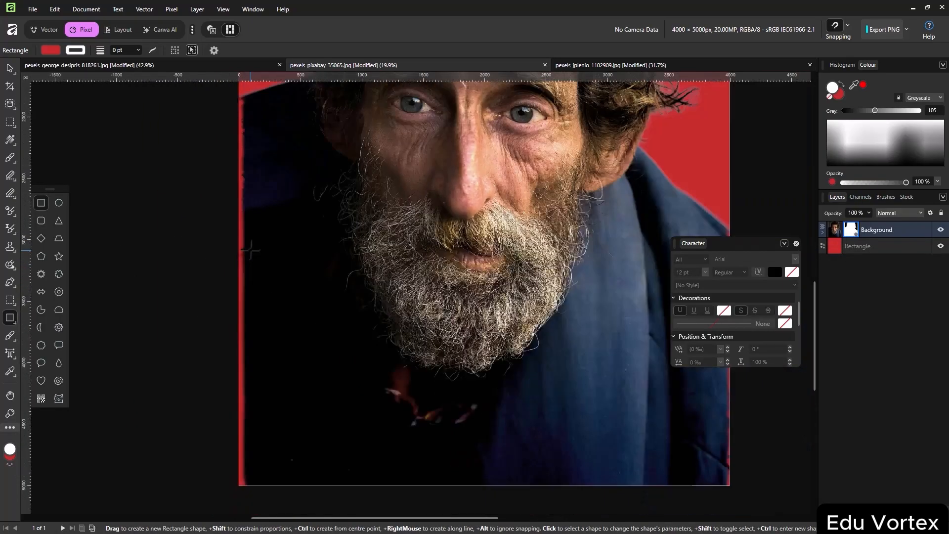
scroll(234, 222, "up", 2)
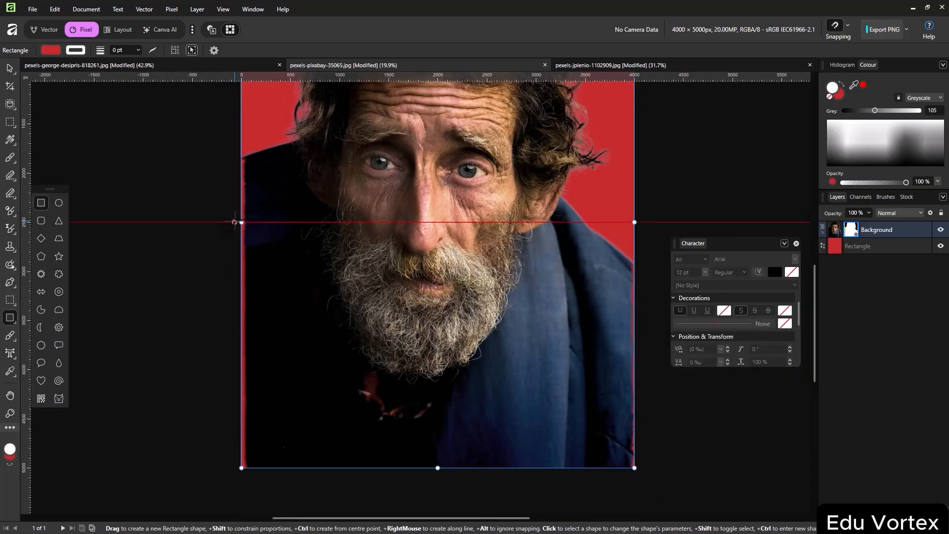
left_click_drag(235, 222, 234, 222)
key("ctrl+i")
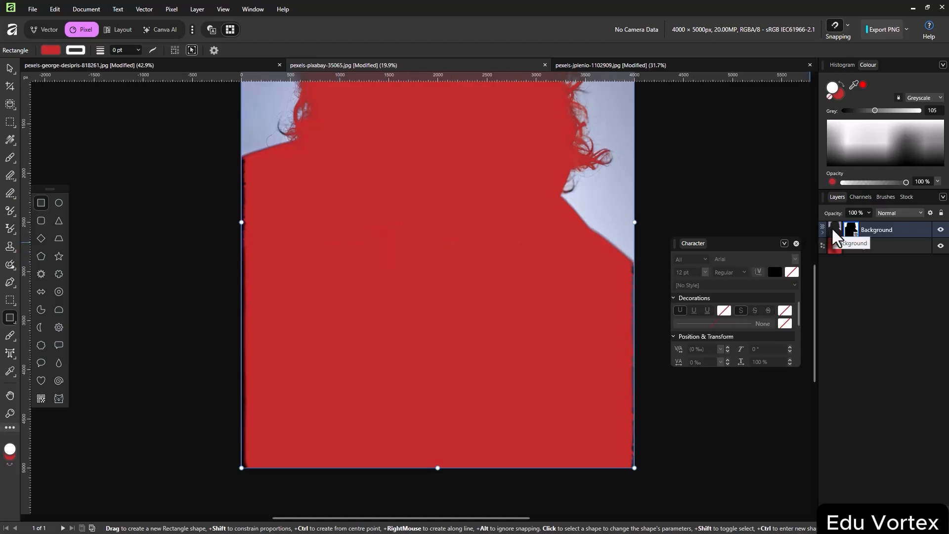
Erase the leftover strips along both side edges below the shoulders with the Erase Brush and invert the mask back
left_click(10, 193)
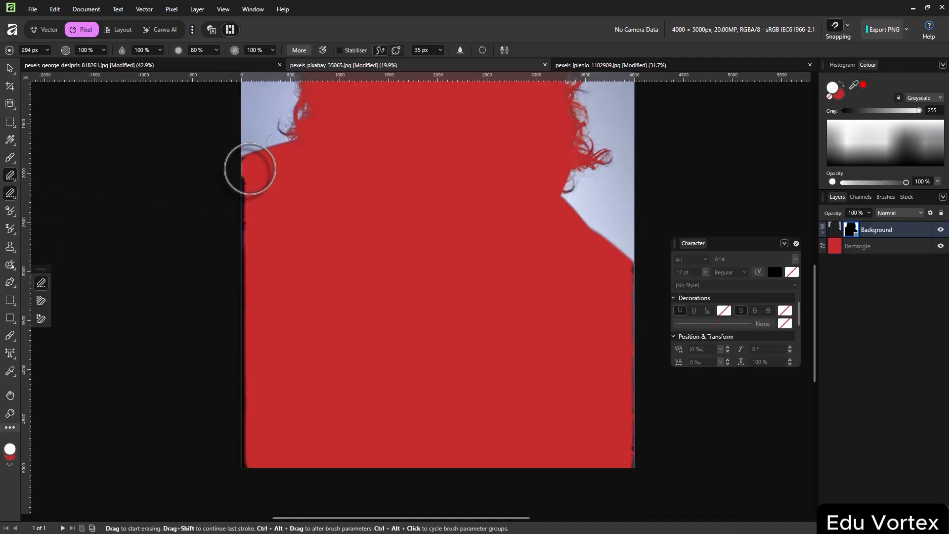
mouse_move(250, 169)
left_mouse_down()
mouse_move(260, 449)
mouse_move(254, 318)
mouse_move(233, 445)
mouse_move(242, 463)
left_mouse_up()
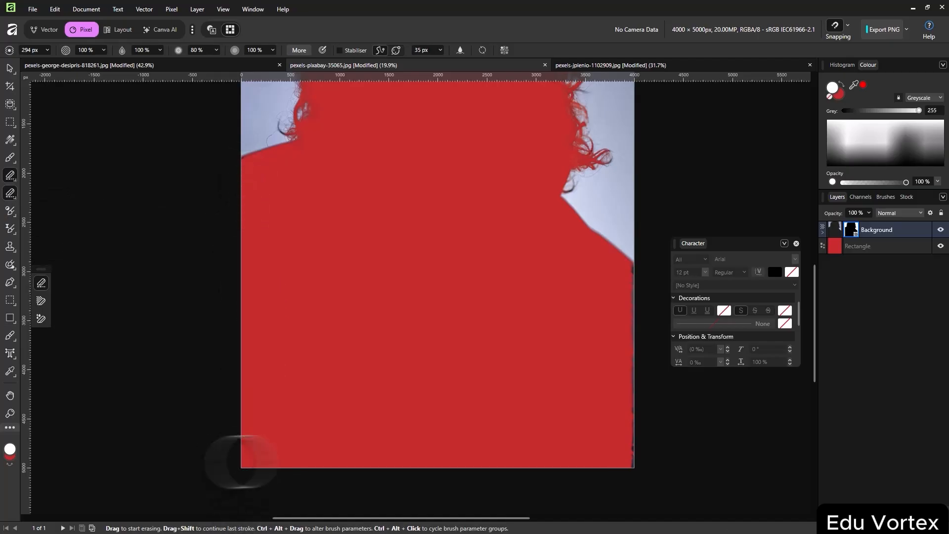
left_click_drag(642, 474, 636, 275)
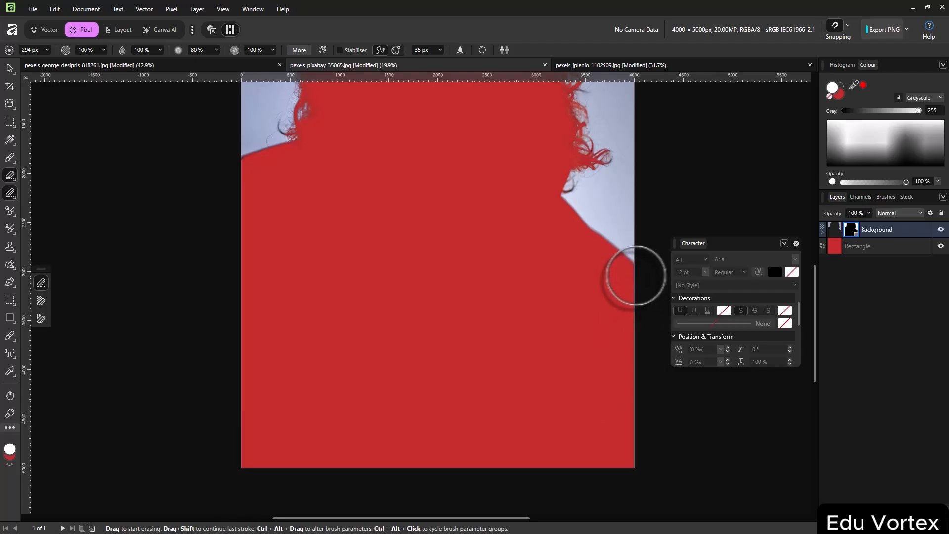
key("ctrl+i")
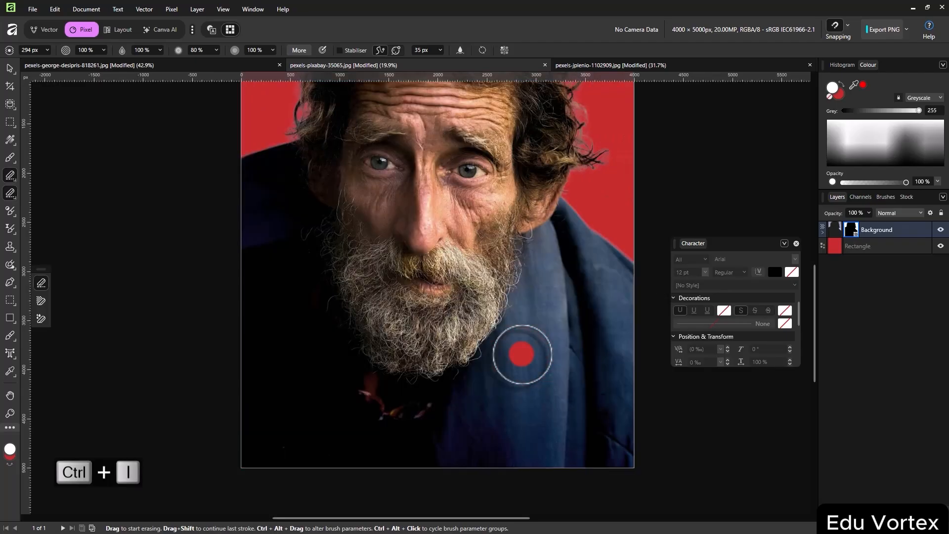
scroll(411, 303, "down", 3)
left_click_drag(411, 302, 410, 317)
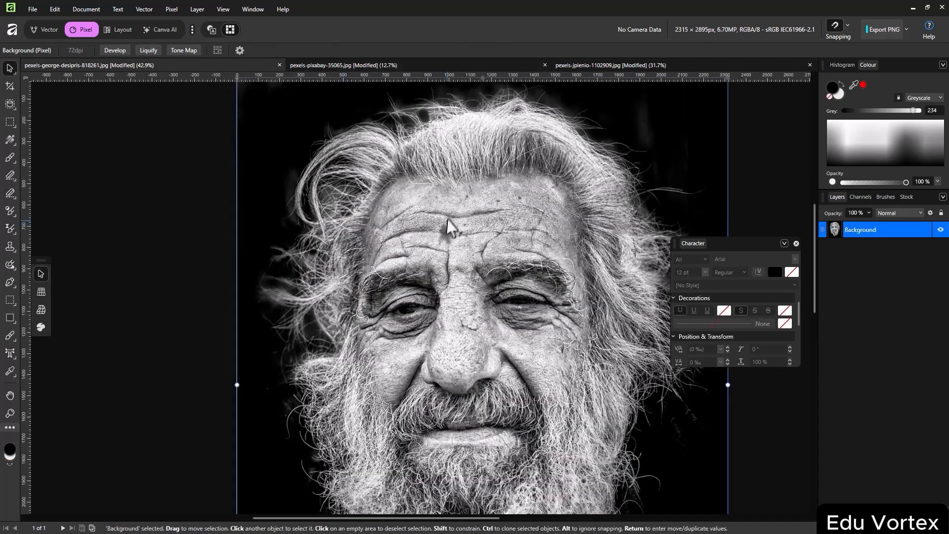
In the black-and-white portrait, select the long-bearded man with the Object Selection tool and start refining the selection
scroll(528, 304, "down", 3)
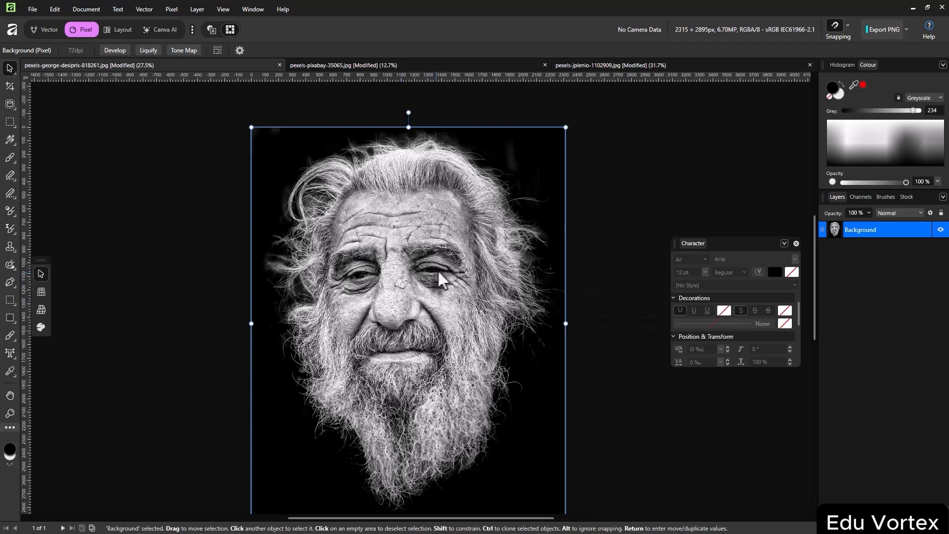
scroll(285, 254, "up", 2)
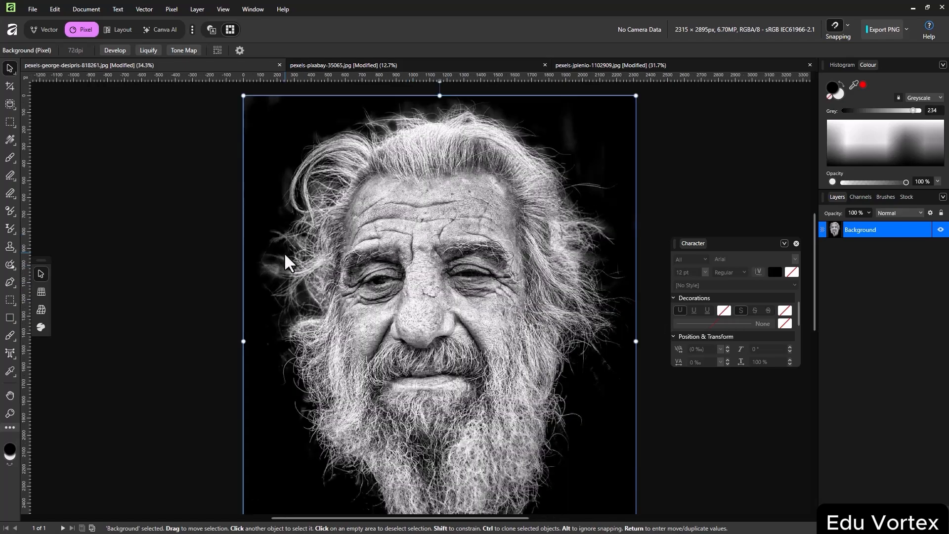
scroll(285, 254, "down", 3)
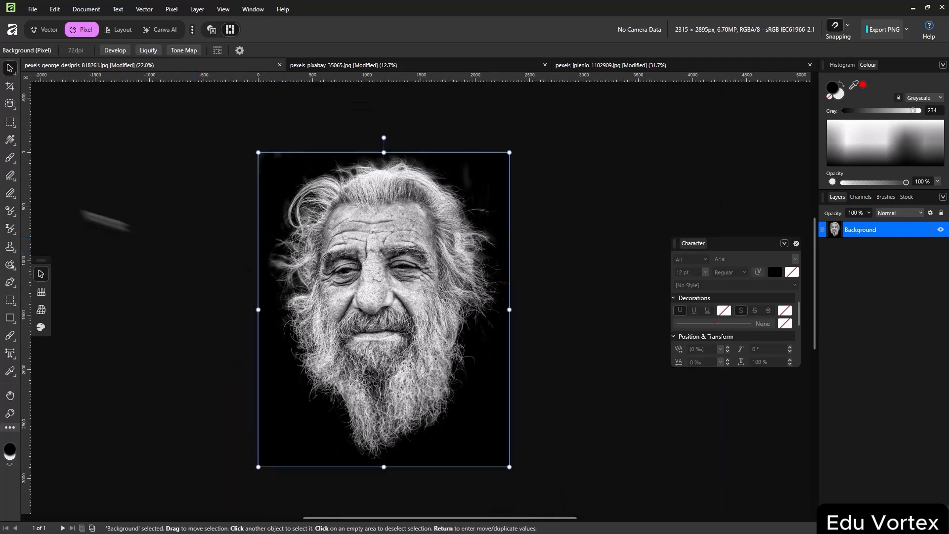
left_click(10, 103)
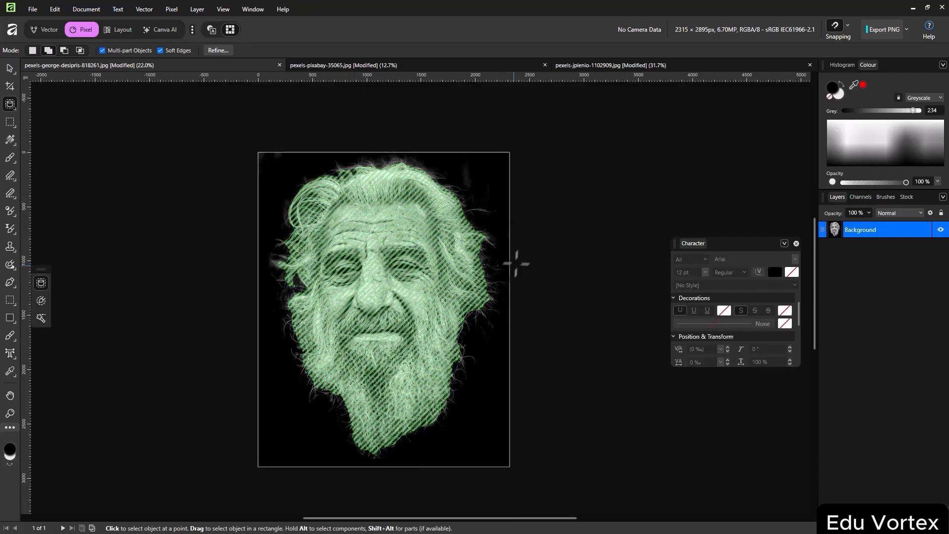
left_click(516, 263)
left_click(220, 50)
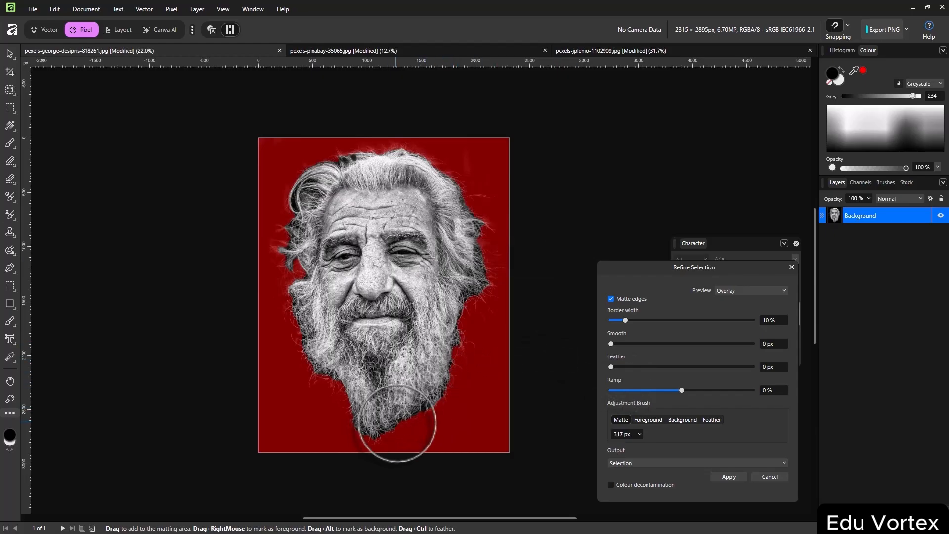
Paint Matte along the beard's bottom tip and up its right edge to just below the hair
scroll(388, 429, "up", 5)
mouse_move(313, 429)
left_mouse_down()
mouse_move(320, 443)
mouse_move(445, 426)
mouse_move(428, 407)
left_mouse_up()
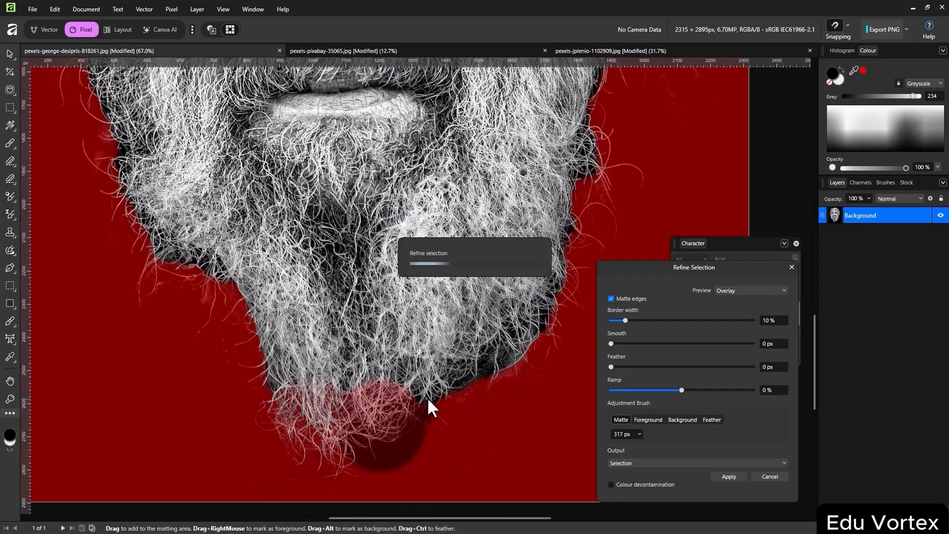
left_click(437, 397)
left_click(504, 361)
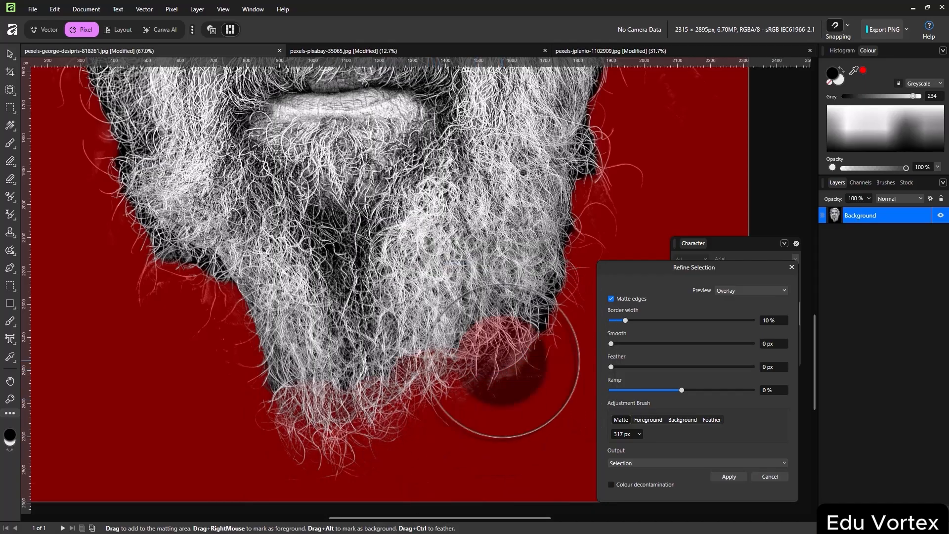
left_click(548, 312)
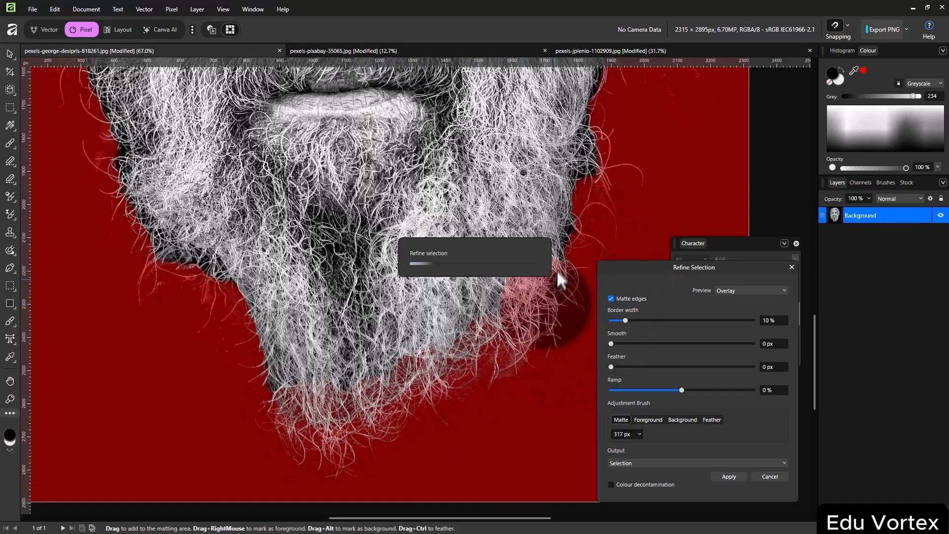
left_click(565, 230)
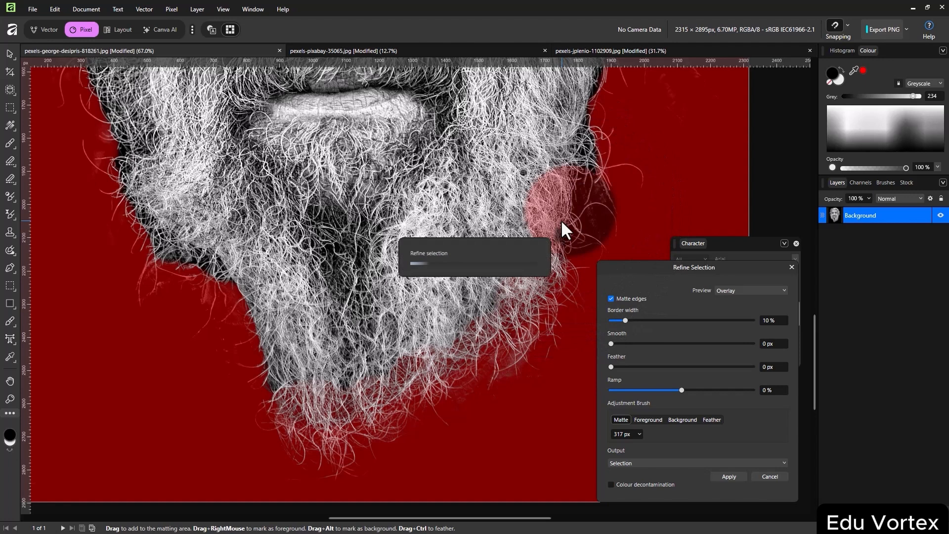
left_click(598, 155)
scroll(601, 163, "up", 3)
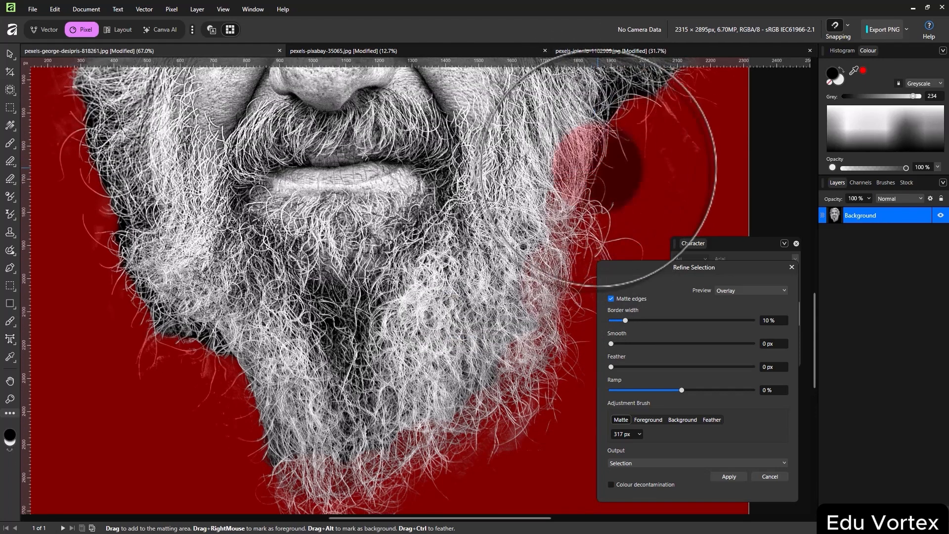
scroll(598, 168, "up", 3)
left_click(610, 179)
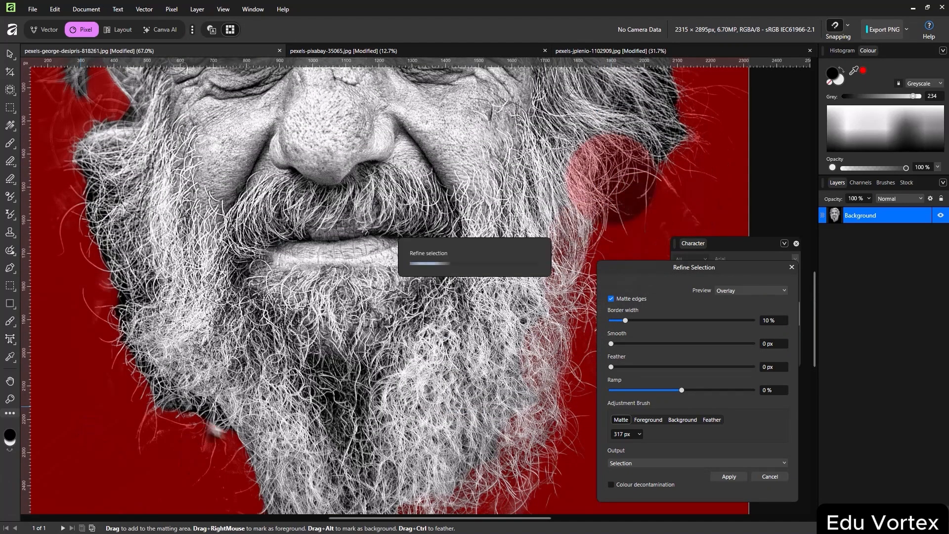
Paint Matte up the left edge of the beard, over the dark gaps and loose strands
left_click(231, 426)
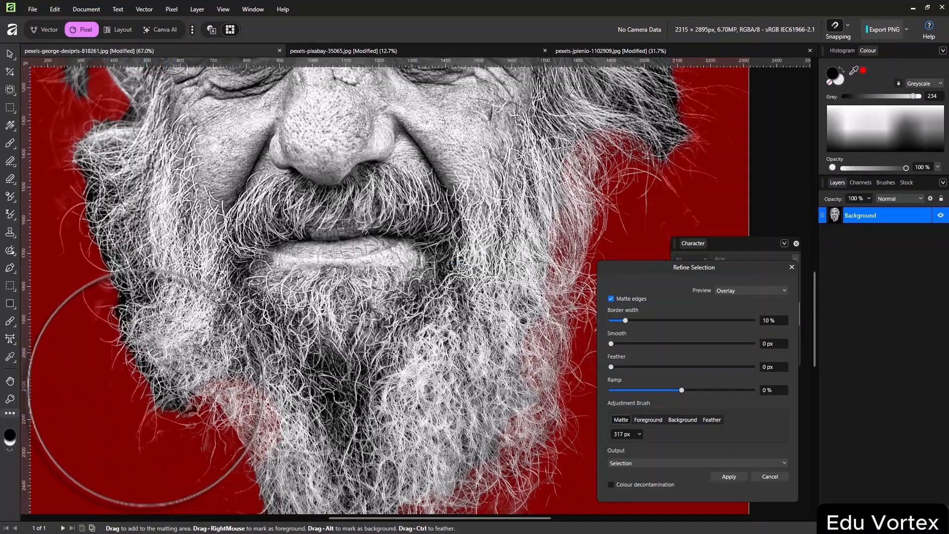
left_click(162, 386)
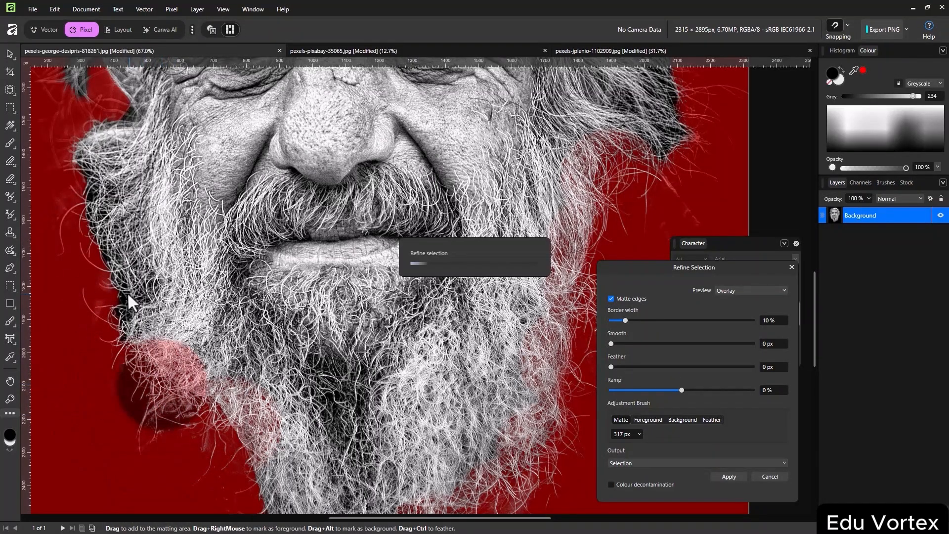
left_click(116, 291)
scroll(110, 283, "up", 1)
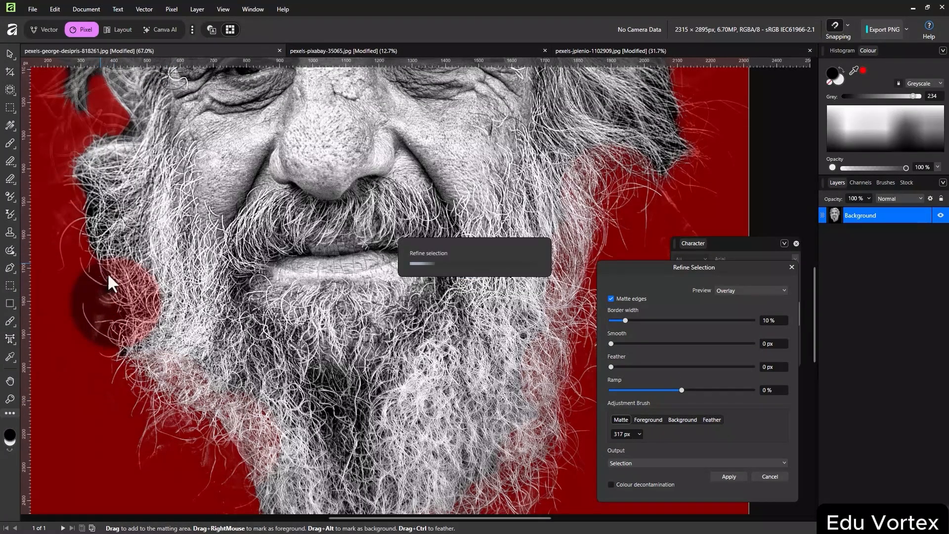
left_click(86, 234)
Paint Matte up the left hair edge from beside the cheek, including the gap inside the large curl at the top
scroll(89, 231, "up", 3)
left_click(124, 201)
scroll(117, 199, "up", 4)
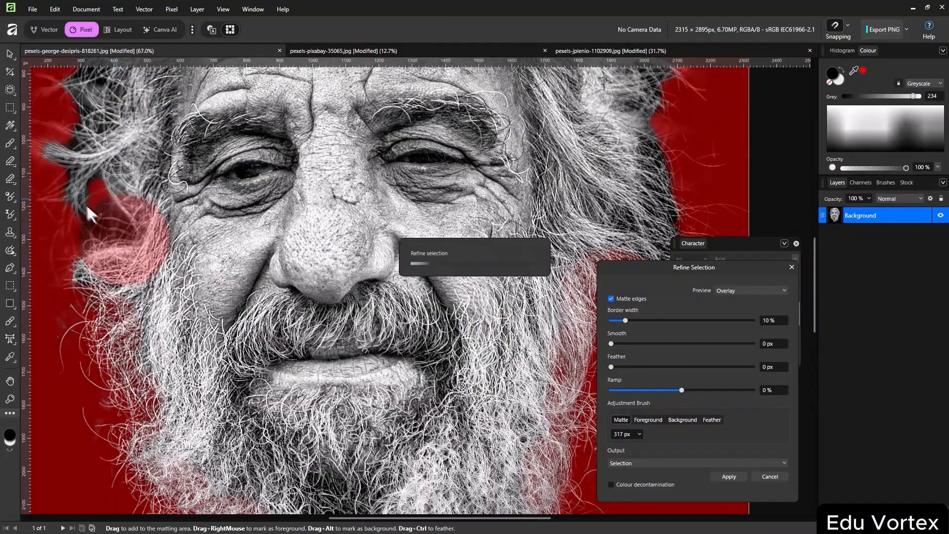
left_click(78, 168)
scroll(97, 213, "up", 4)
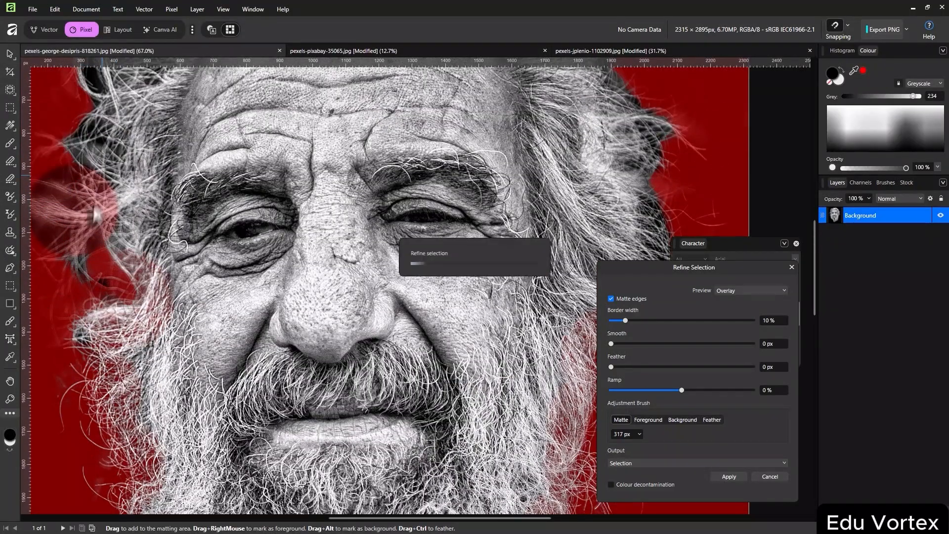
left_click(83, 275)
scroll(88, 262, "up", 3)
left_click(79, 225)
scroll(93, 208, "up", 3)
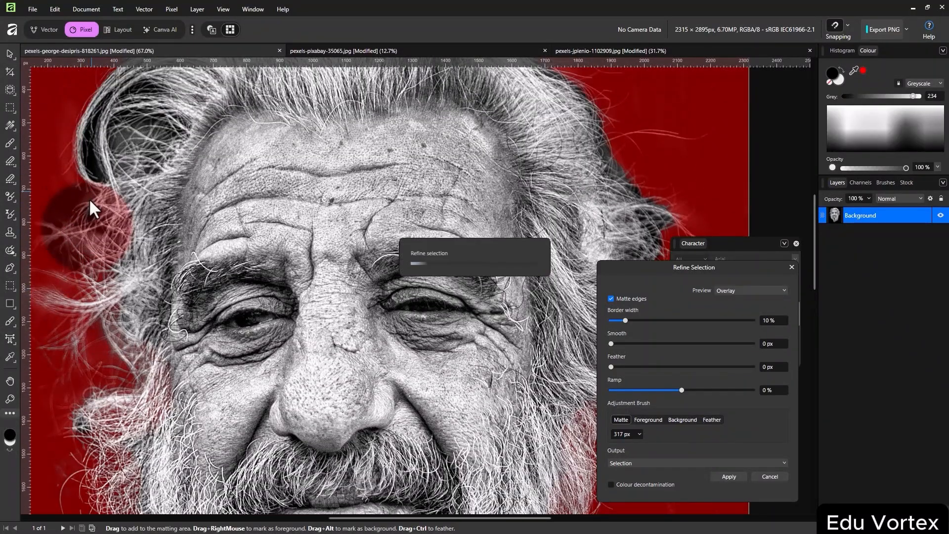
left_click(151, 131)
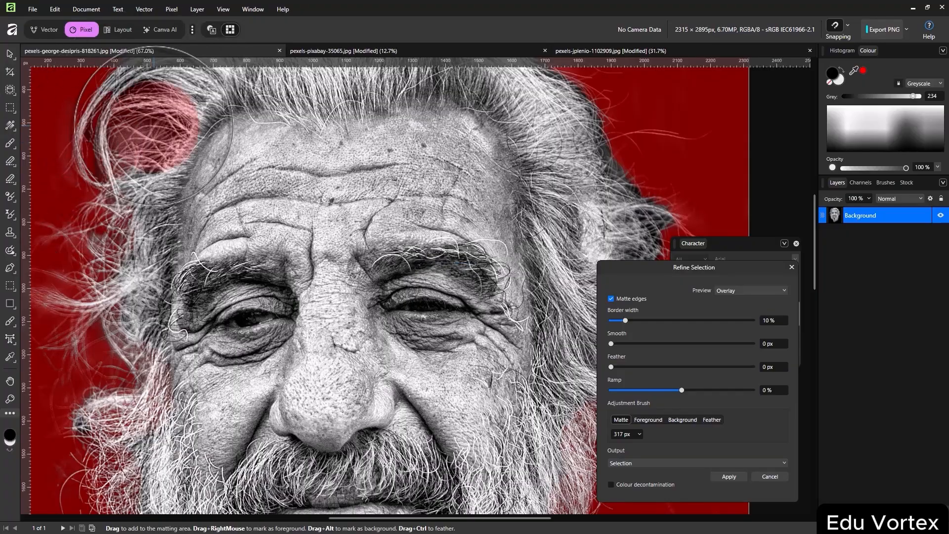
Paint Matte along the top hair edge, from beside the large curl across the crown to the upper right strands
scroll(125, 173, "up", 2)
left_click(240, 151)
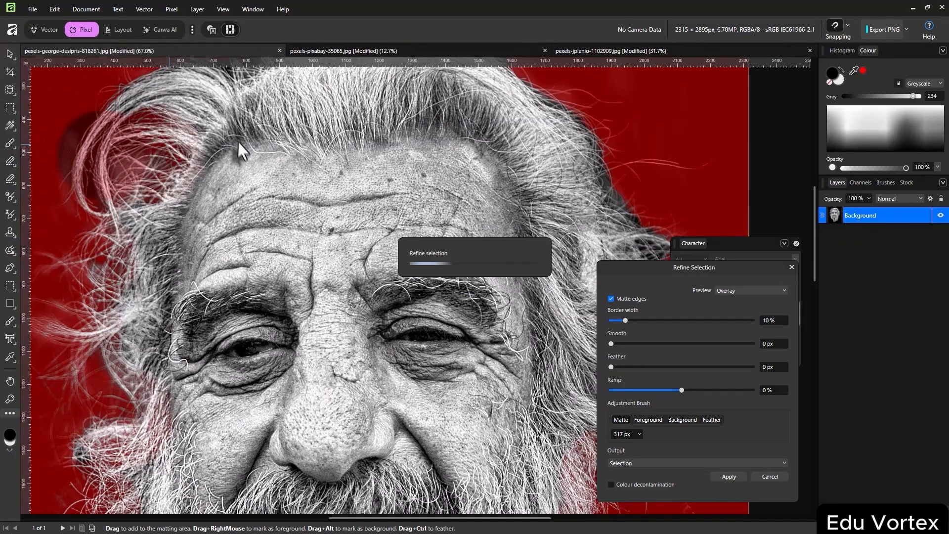
scroll(239, 148, "up", 3)
left_click(240, 112)
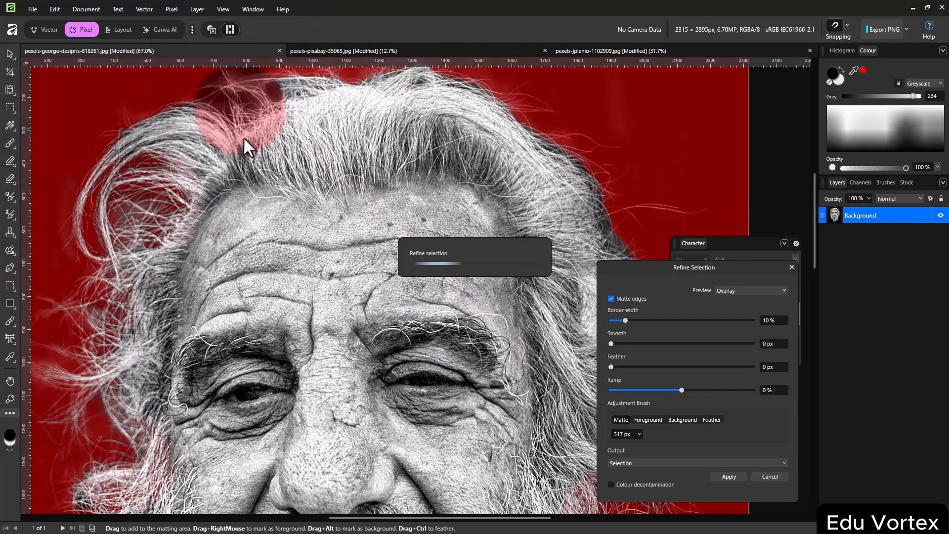
left_click(437, 99)
left_click(552, 149)
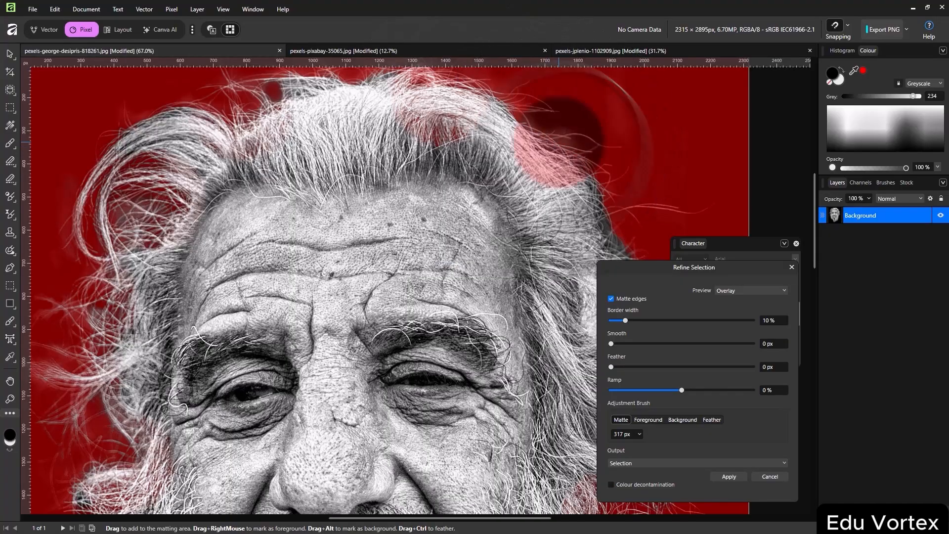
Paint Matte down the right hair edge, over the loose strands and dark gaps, to where the hair meets the beard
scroll(608, 201, "down", 3)
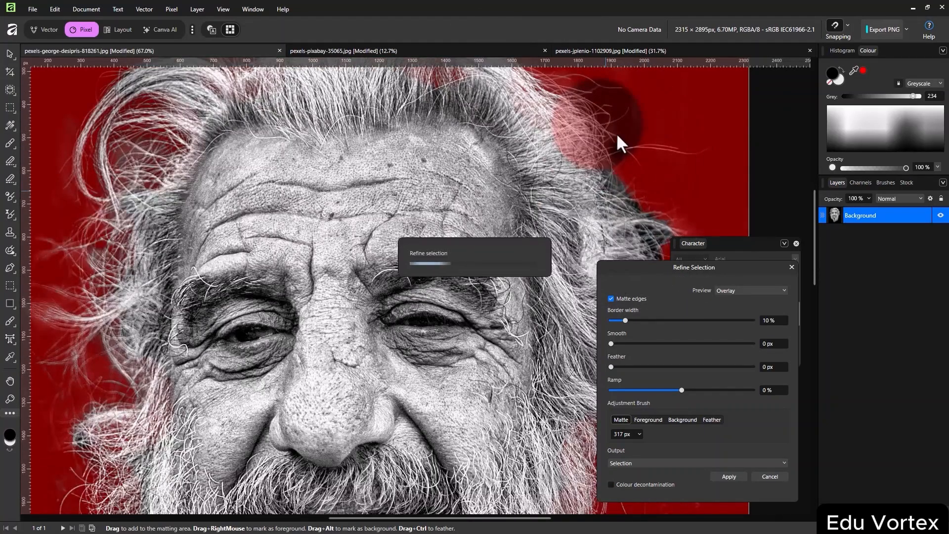
left_click(618, 153)
scroll(647, 183, "down", 2)
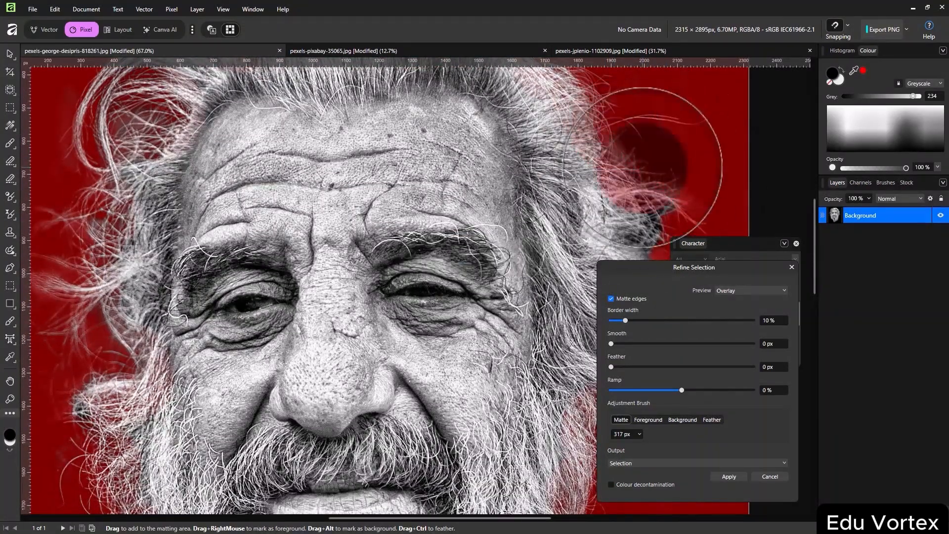
scroll(662, 158, "down", 2)
left_click(663, 159)
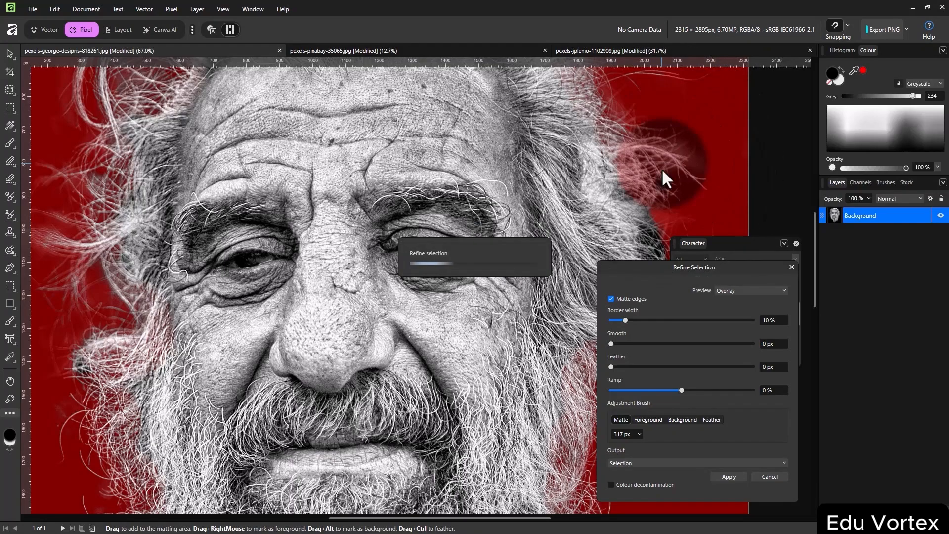
scroll(648, 148, "down", 2)
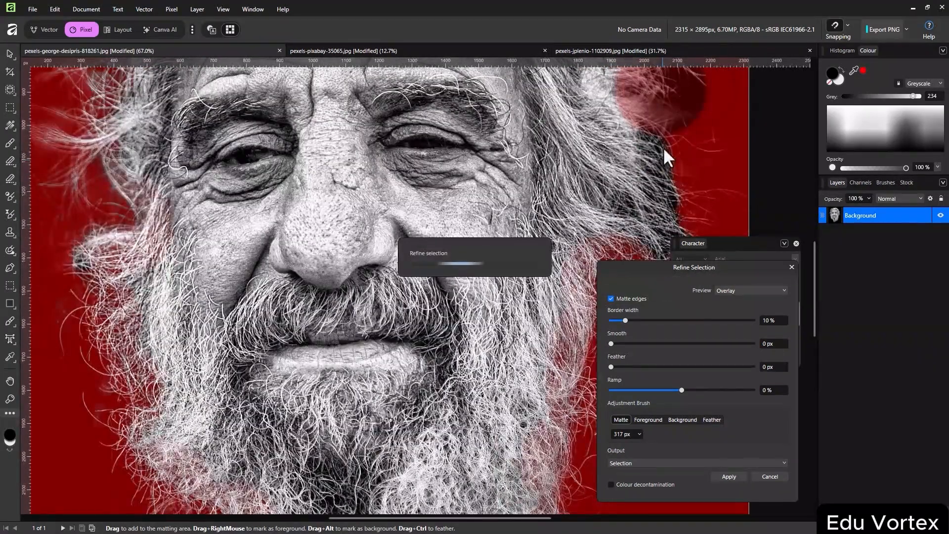
scroll(665, 147, "down", 1)
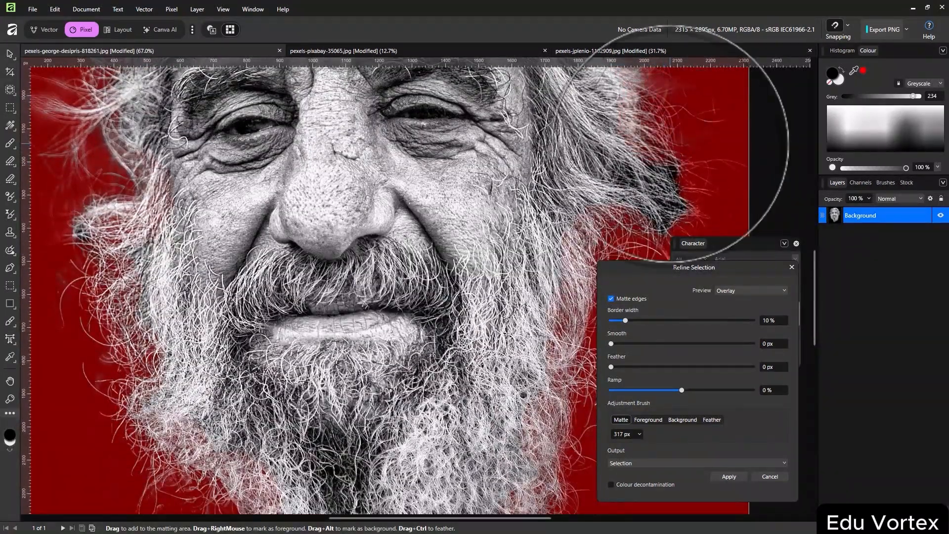
scroll(669, 149, "down", 1)
scroll(668, 155, "down", 2)
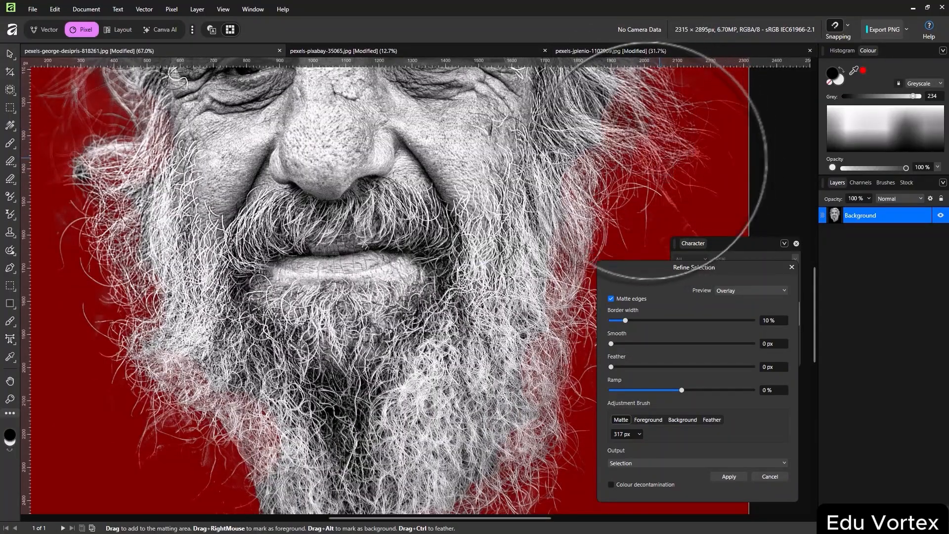
scroll(618, 159, "down", 2)
scroll(551, 177, "down", 5)
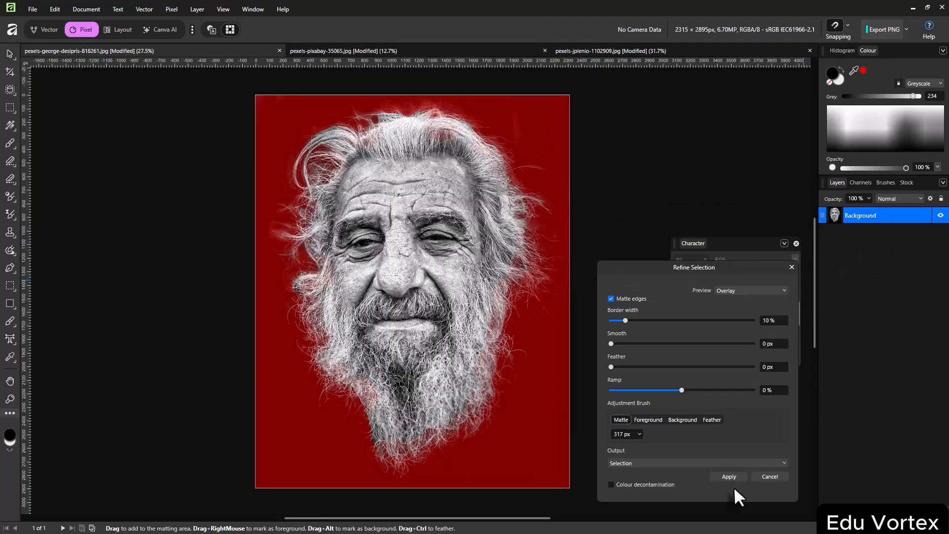
Apply the refined selection, mask the portrait layer with it and deselect
left_click(730, 478)
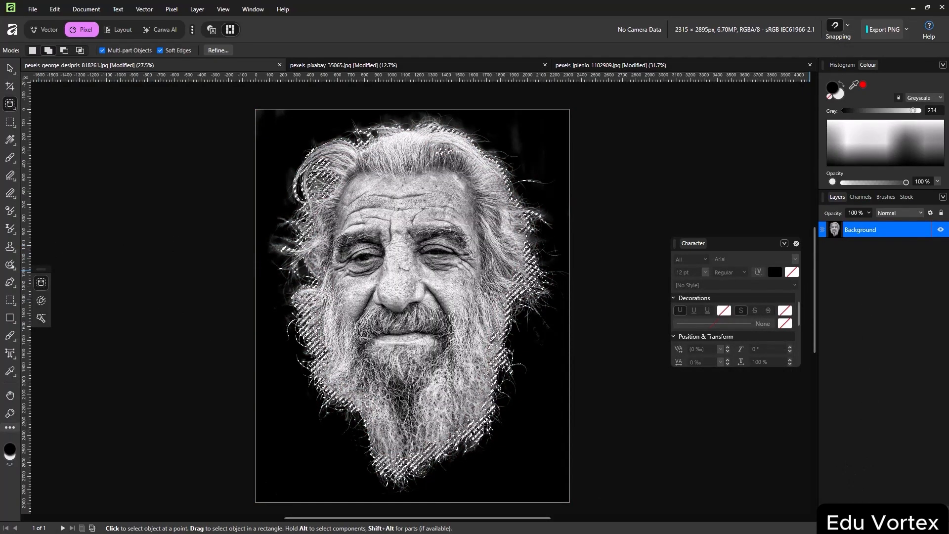
left_click(860, 514)
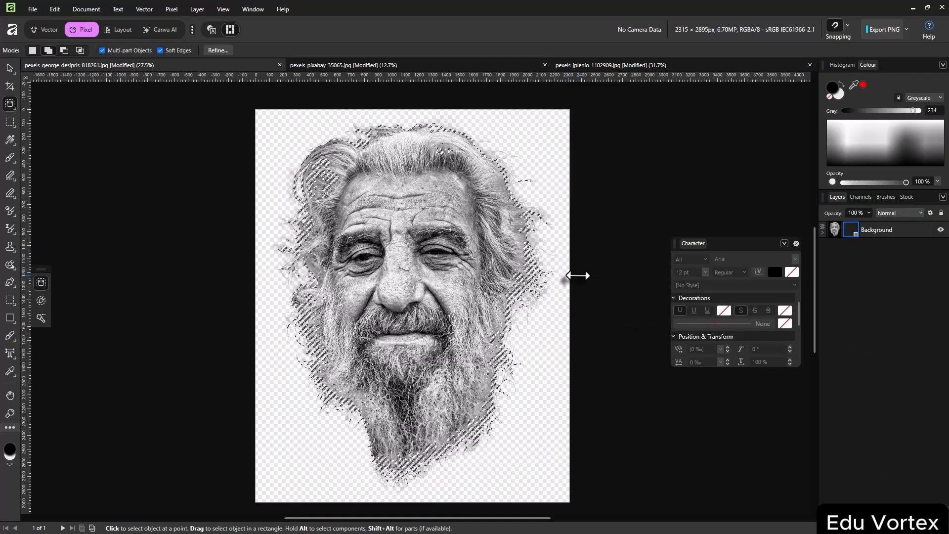
key("ctrl+d")
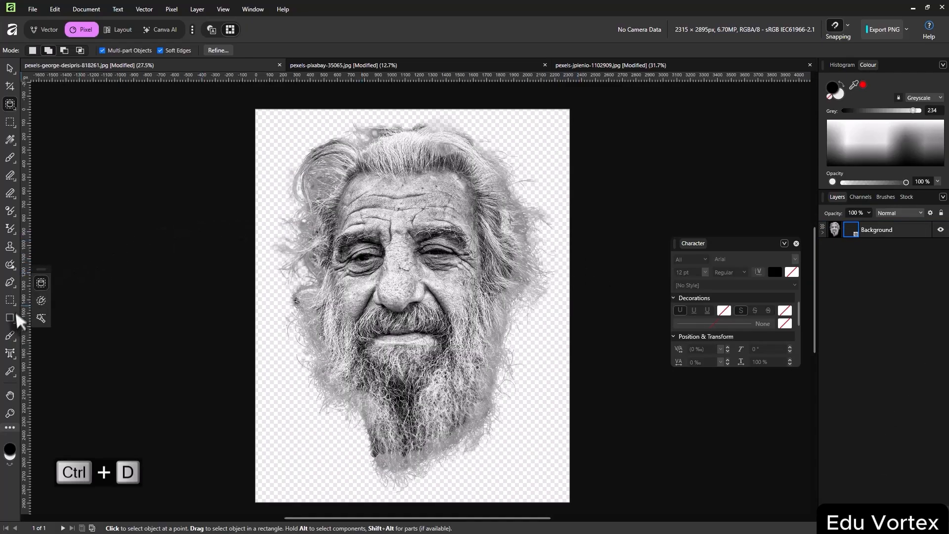
Draw a rectangle covering the whole canvas, colour it red (FF0000) and place it beneath the masked portrait layer
left_click(10, 317)
left_click_drag(241, 100, 615, 529)
left_click(916, 128)
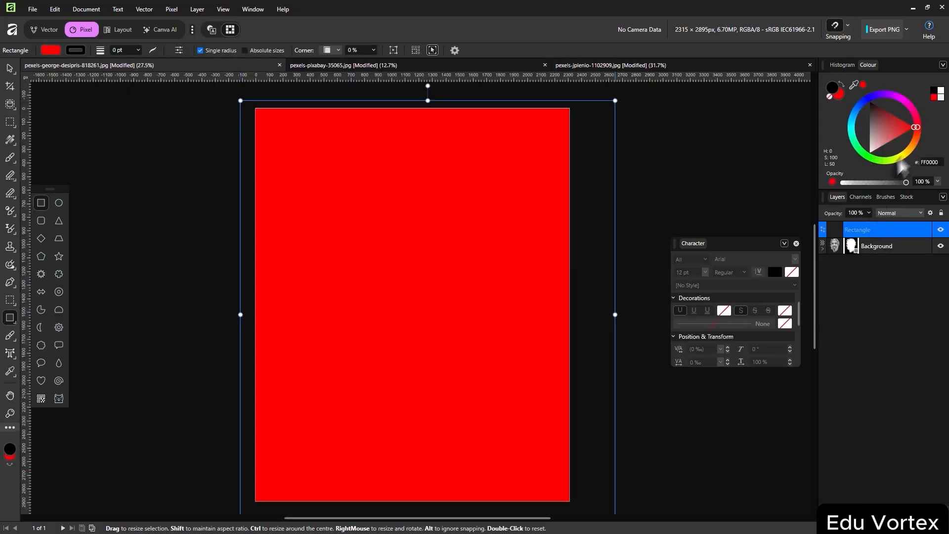
left_click_drag(876, 244, 877, 252)
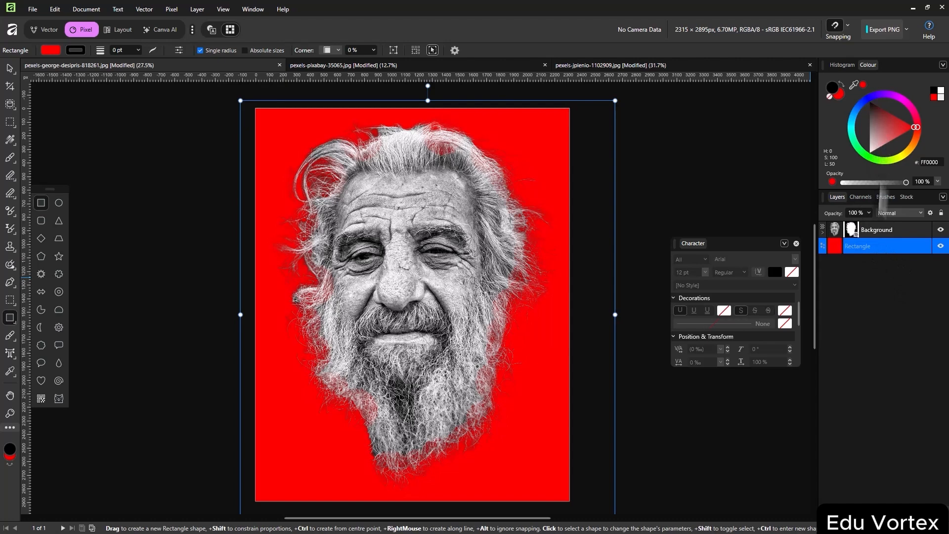
left_click_drag(889, 148, 895, 102)
key("v")
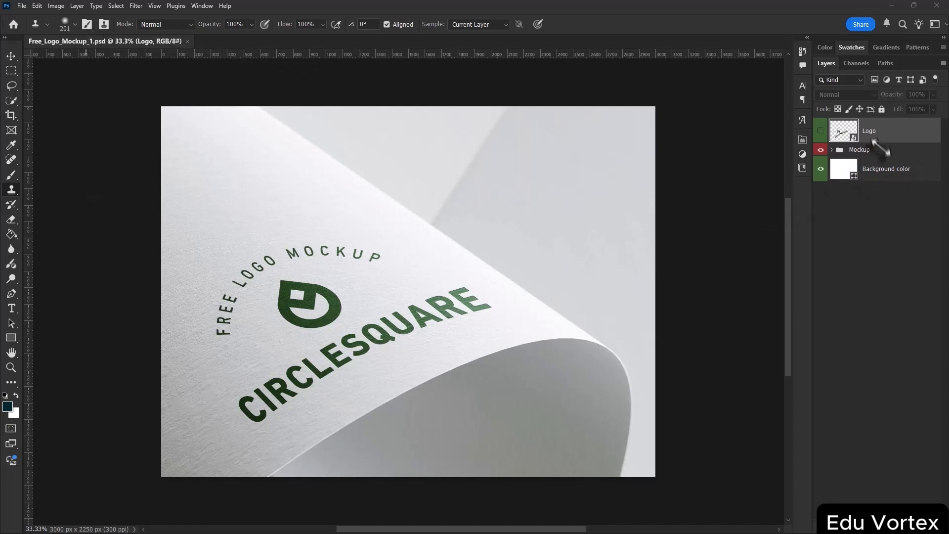
In Photoshop, open the contents of the Logo smart object from Free_Logo_Mockup_1.psd and compare them with the mockup
left_click(842, 138)
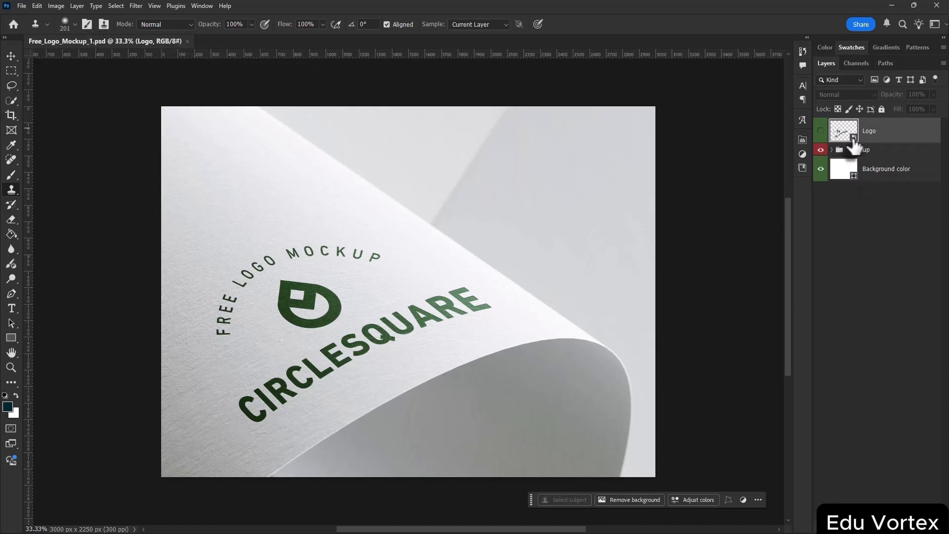
double_click(846, 136)
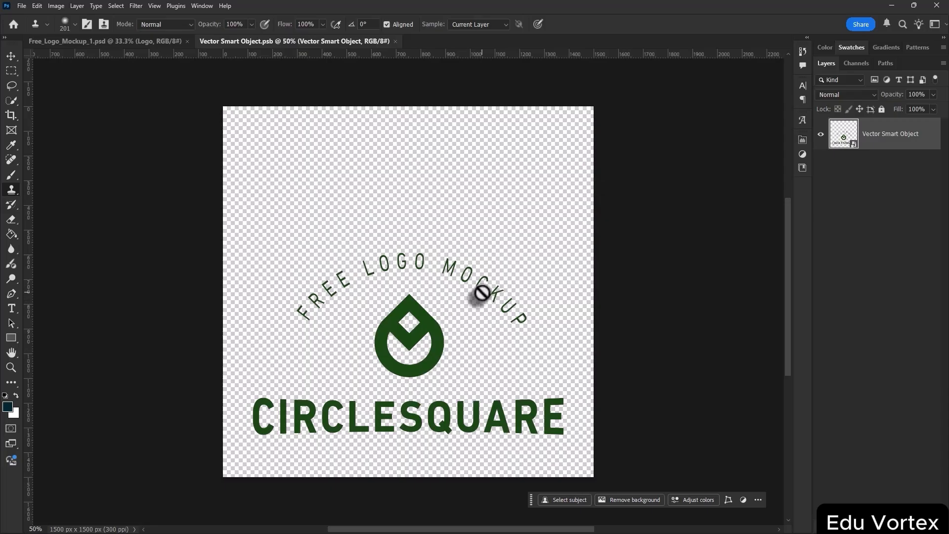
left_click(148, 41)
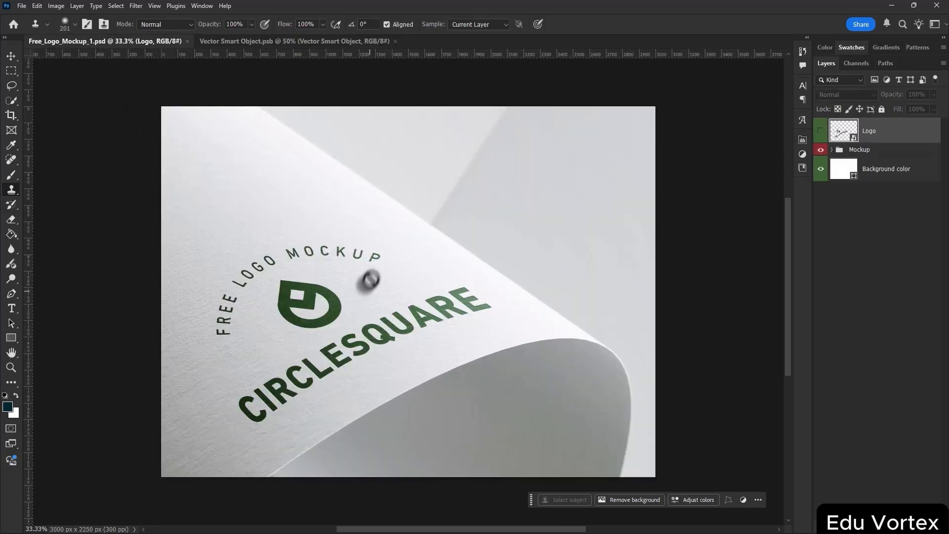
left_click(325, 43)
Hide the Vector Smart Object layer and add a text frame reading "LOGO" over the lower part of the canvas
left_click(11, 308)
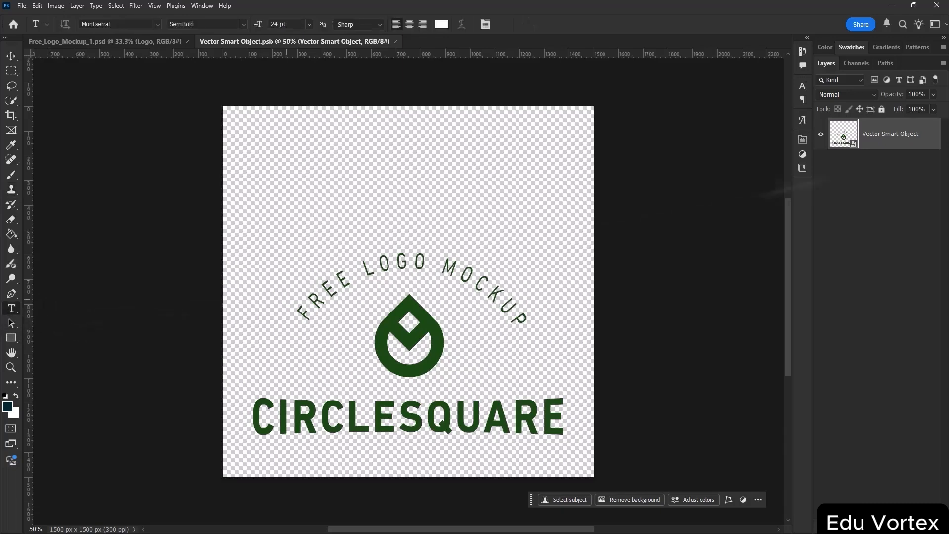
left_click(821, 134)
left_click_drag(288, 267, 571, 465)
type("LOGO")
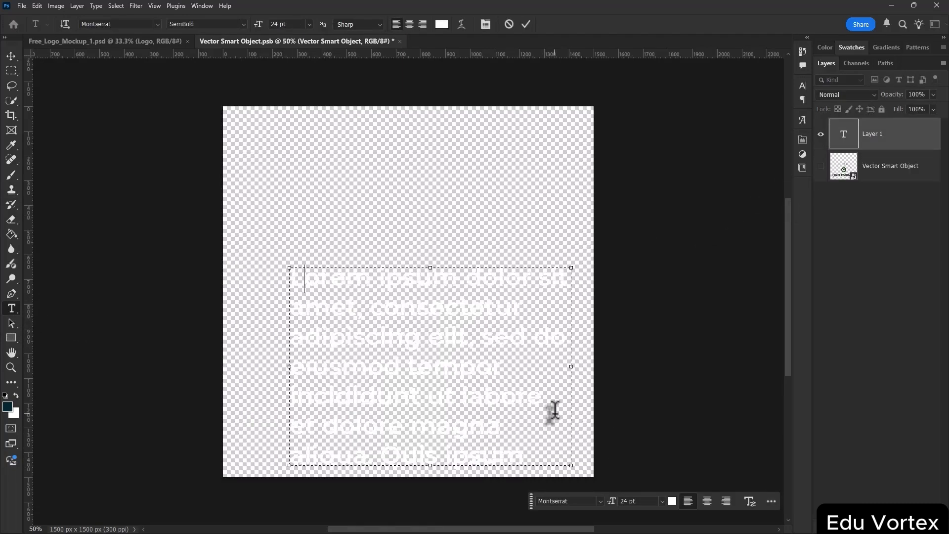
Colour the LOGO text black and enlarge it to 84 pt
key("ctrl+a")
left_click(442, 25)
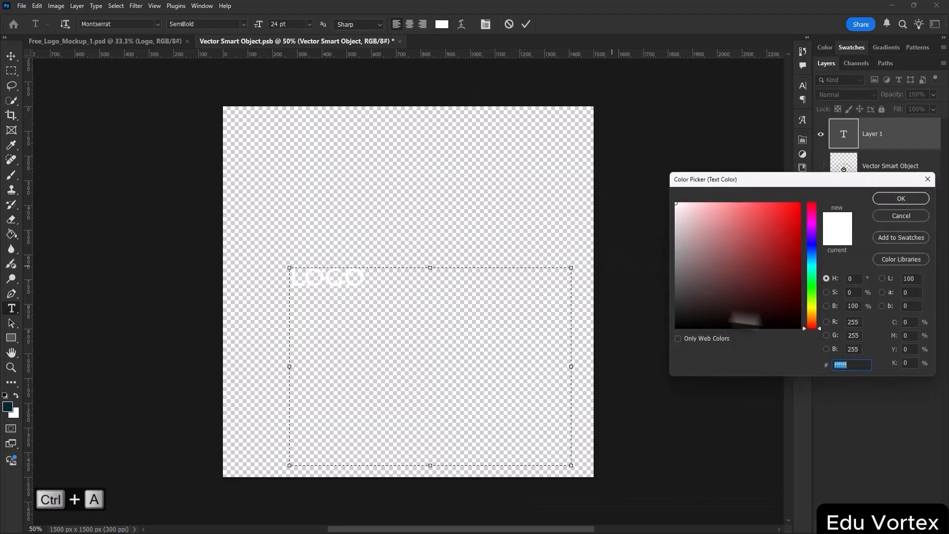
left_click(742, 324)
left_click(900, 196)
key("ctrl+shift+period")
key("ctrl+shift+period")
key("ctrl+shift+period")
key("ctrl+shift+period")
key("ctrl+shift+period")
key("ctrl+shift+period")
key("ctrl+shift+period")
key("ctrl+shift+period")
key("ctrl+shift+period")
key("ctrl+shift+period")
key("ctrl+shift+period")
key("ctrl+shift+period")
key("ctrl+shift+period")
key("ctrl+shift+period")
key("ctrl+shift+period")
key("ctrl+shift+period")
key("ctrl+shift+period")
key("ctrl+shift+period")
key("ctrl+shift+period")
key("ctrl+shift+period")
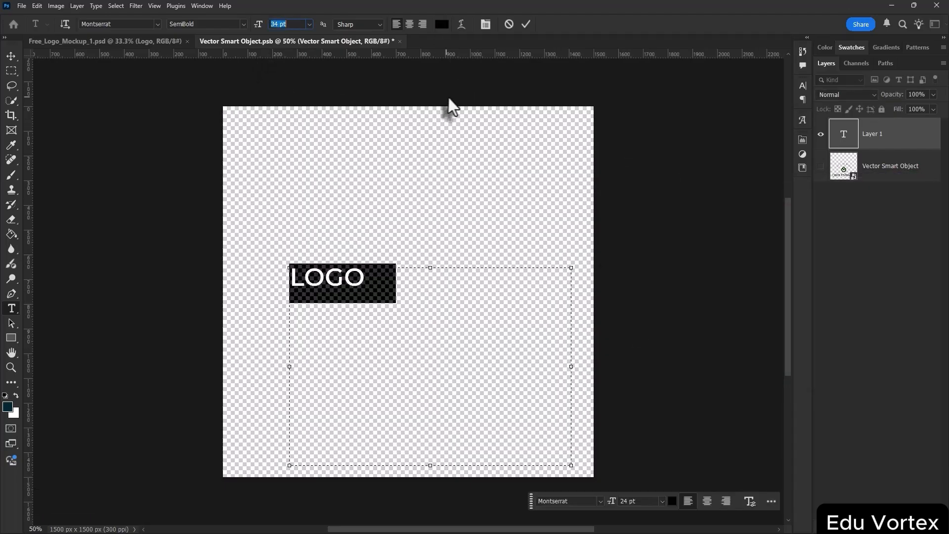
key("ctrl+Return")
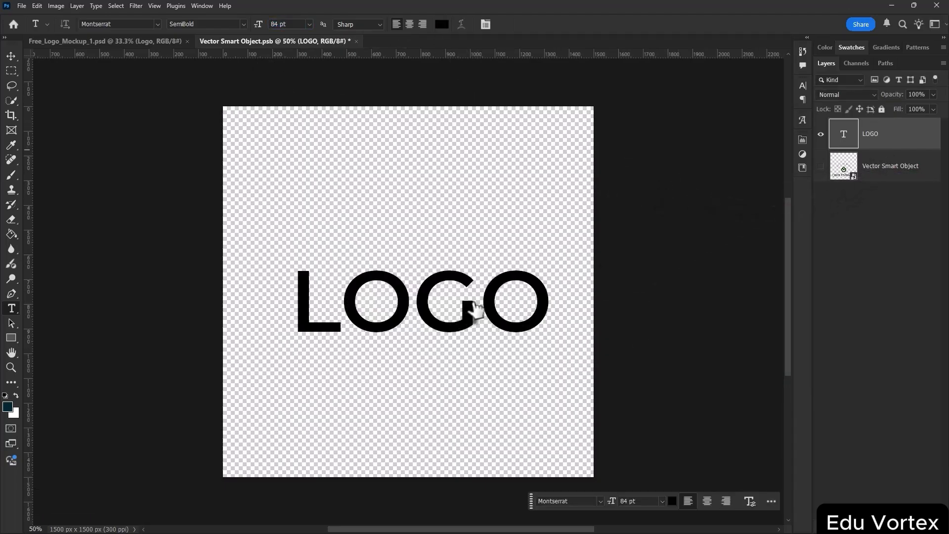
Move the LOGO text down and left toward the canvas centre, then save and close the smart object
left_click_drag(474, 308, 454, 333)
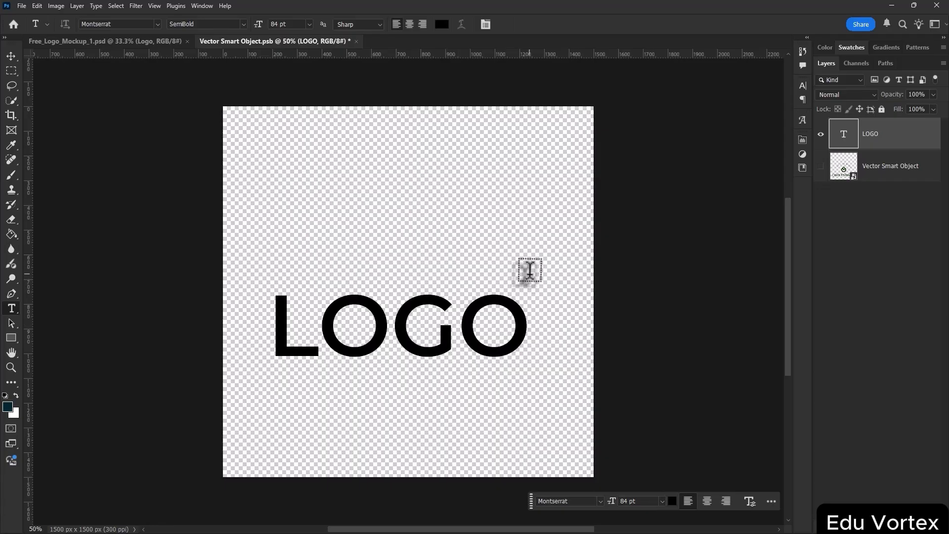
key("ctrl+s")
key("ctrl+w")
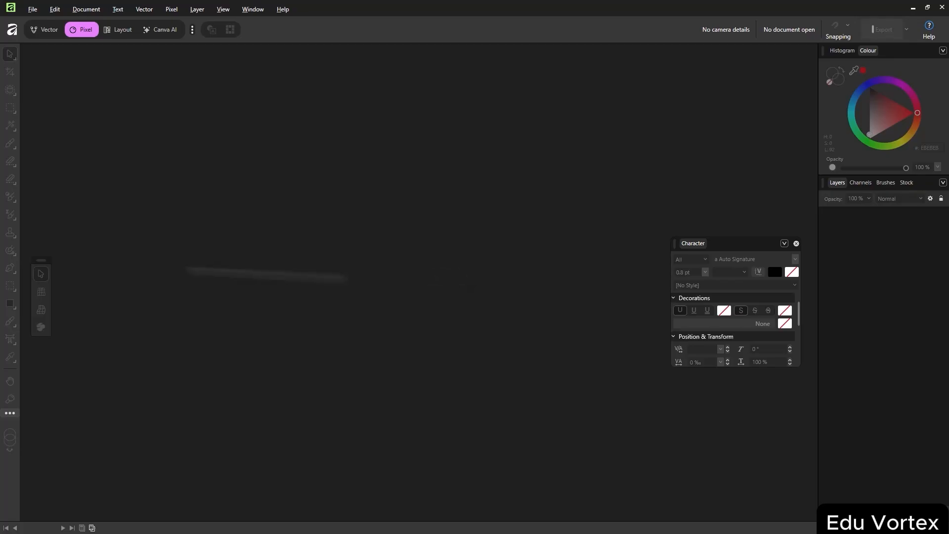
Switch to Affinity, open Free_Logo_Mockup_1.psd and hide the original artwork inside its embedded Logo document
left_click_drag(0, 297, 481, 294)
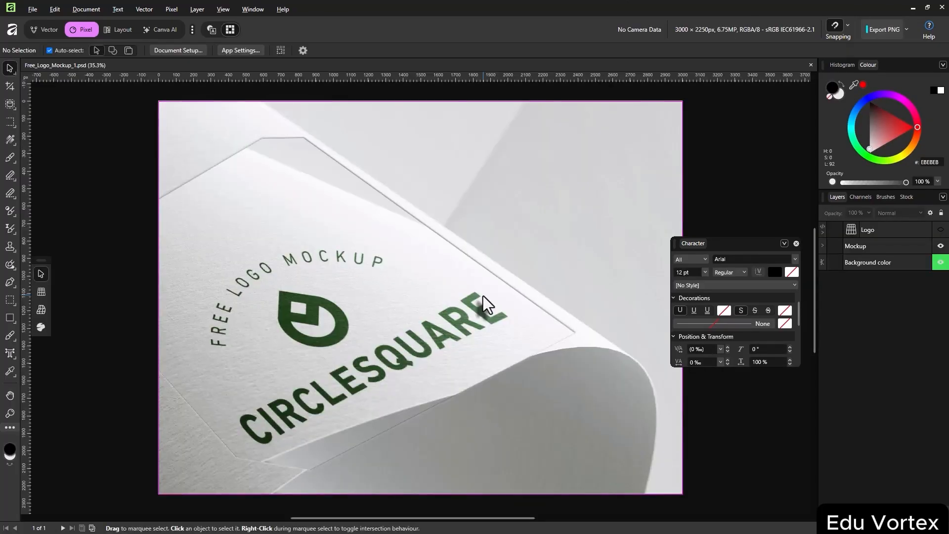
double_click(832, 230)
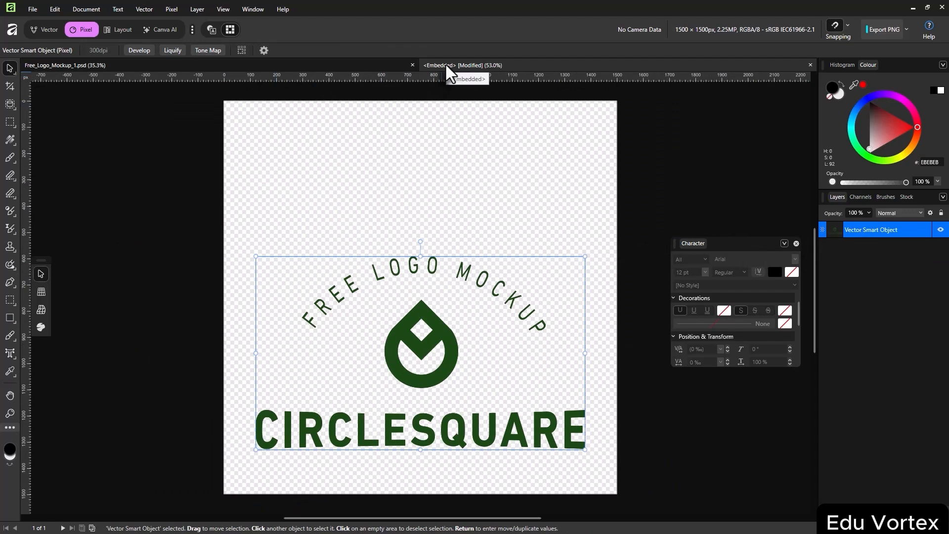
left_click(941, 229)
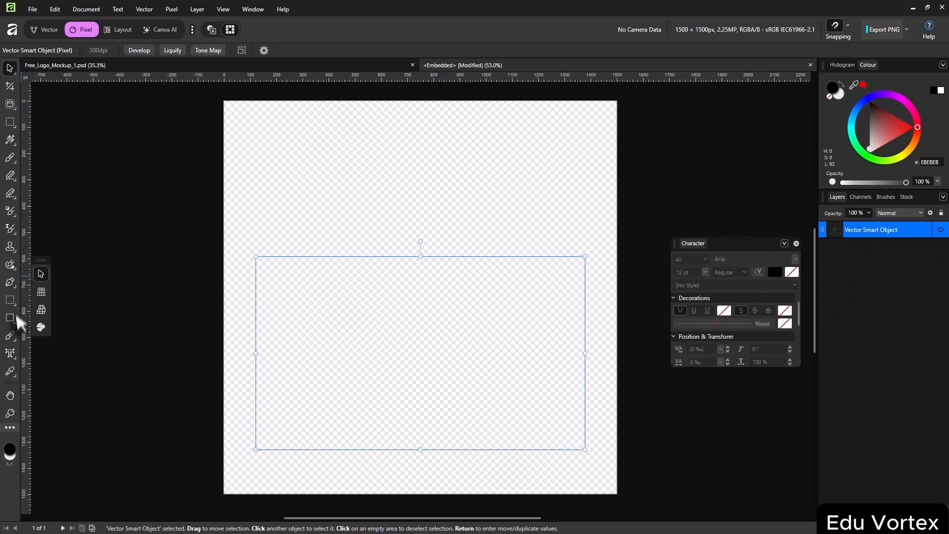
Add the letter "g" as black artistic text at about 324 pt in the embedded document
left_click(15, 354)
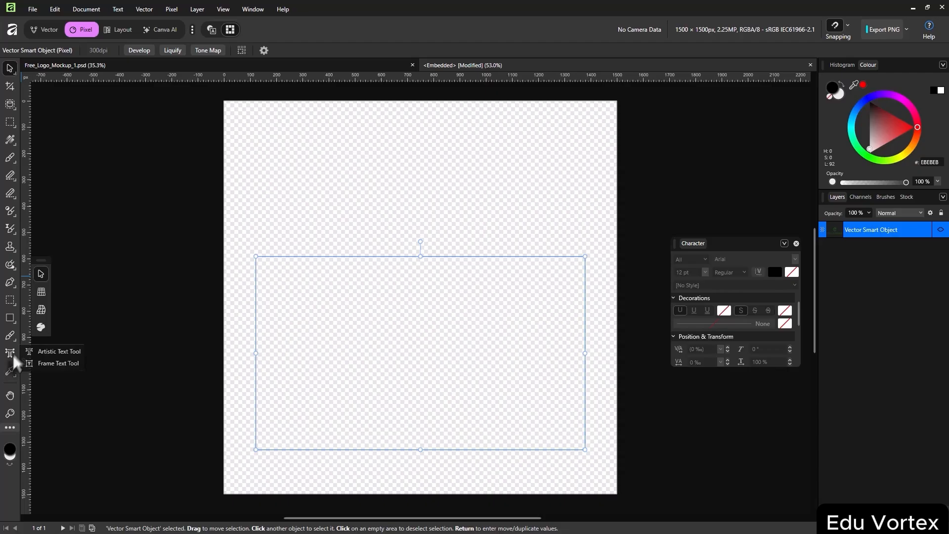
left_click(49, 351)
left_click_drag(263, 243, 702, 511)
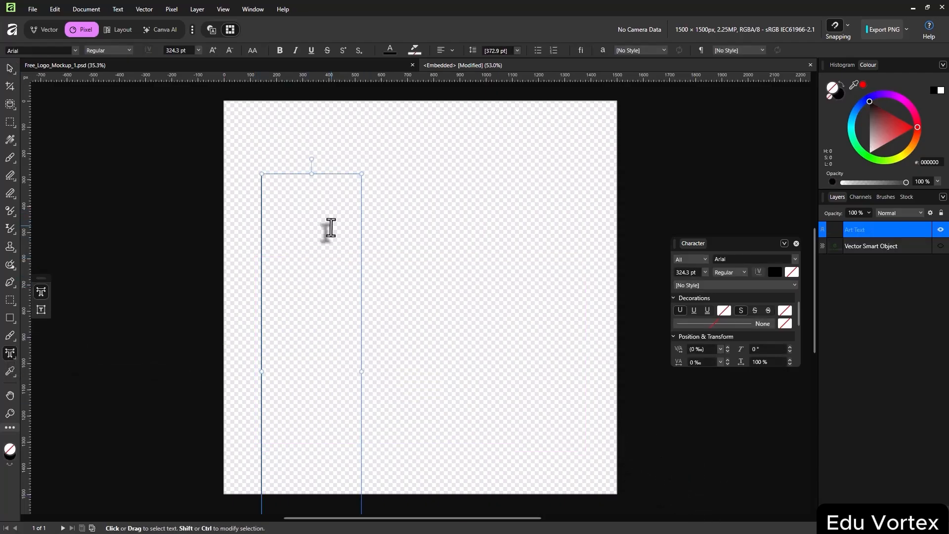
type("a")
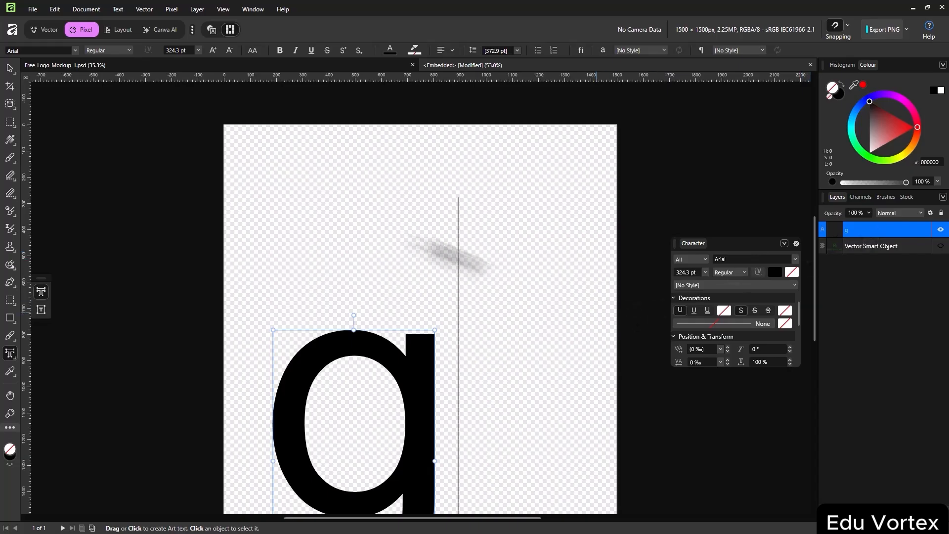
Move the letter g to the middle of the embedded canvas, save it into the mockup and close the document
left_click(9, 68)
left_click_drag(396, 372, 453, 267)
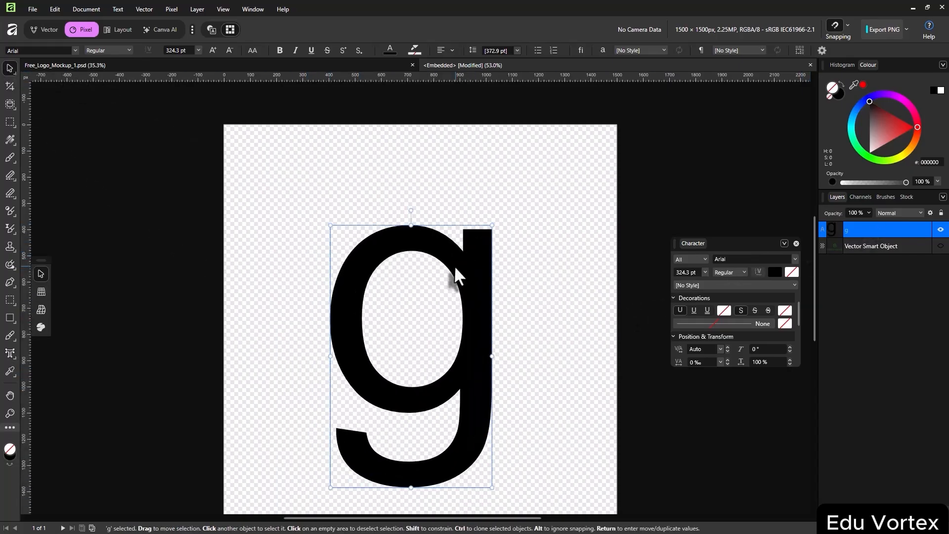
key("ctrl+s")
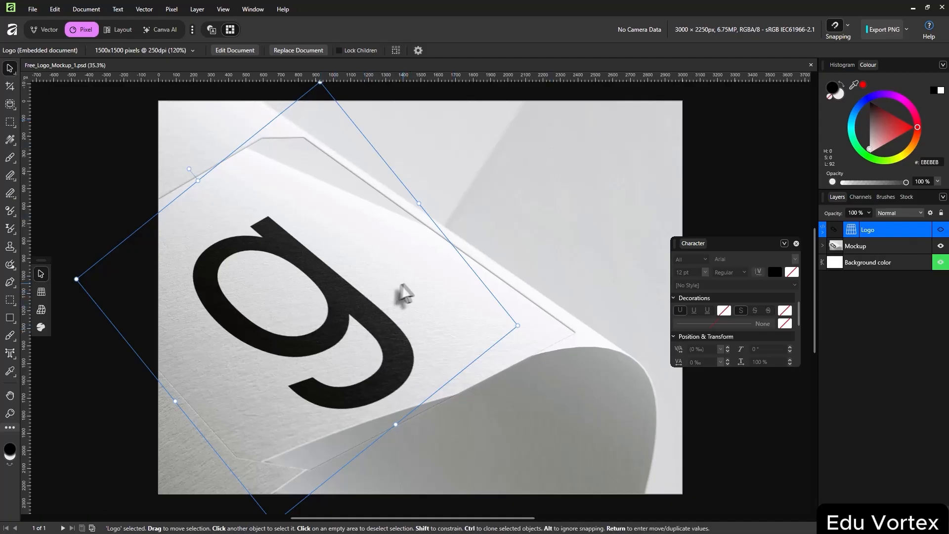
key("ctrl+w")
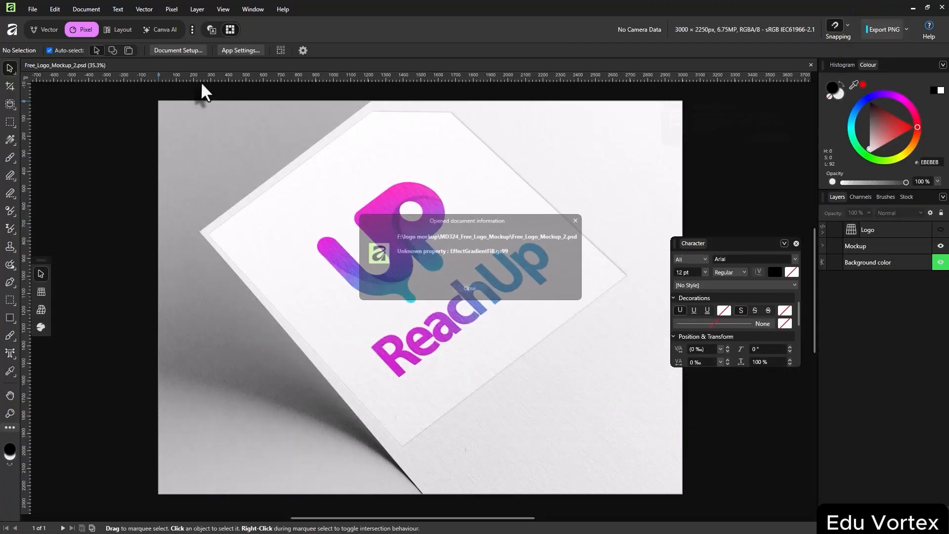
Dismiss the import notice for Free_Logo_Mockup_2.psd and open its embedded Logo document for editing
left_click(471, 292)
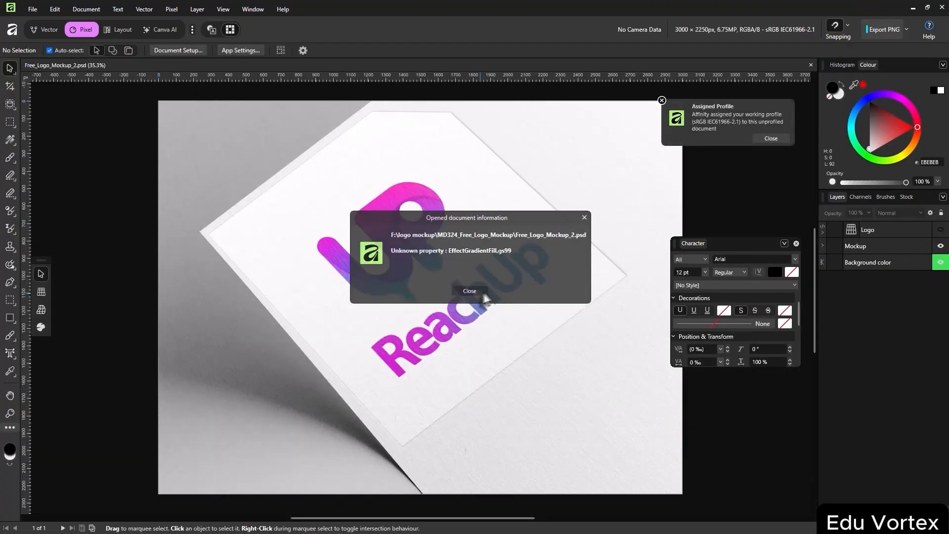
left_click(835, 233)
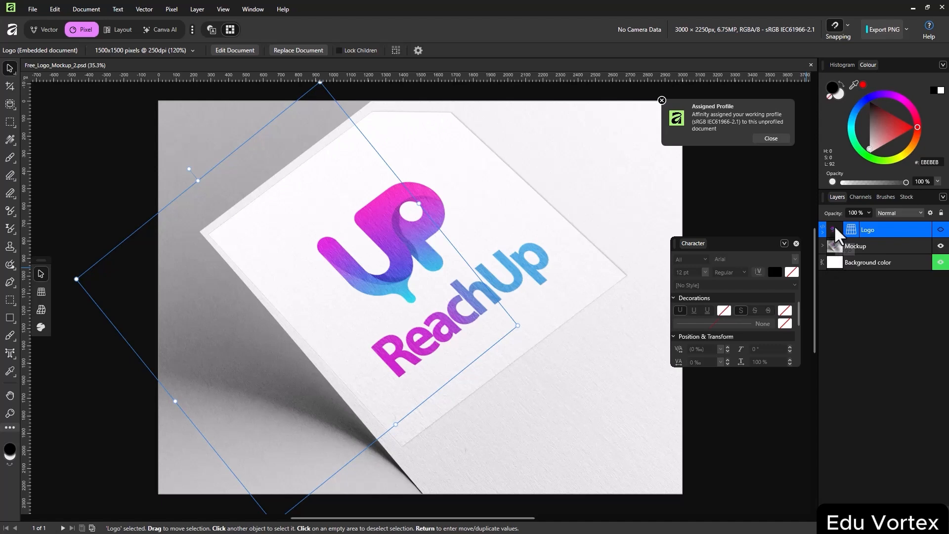
double_click(835, 229)
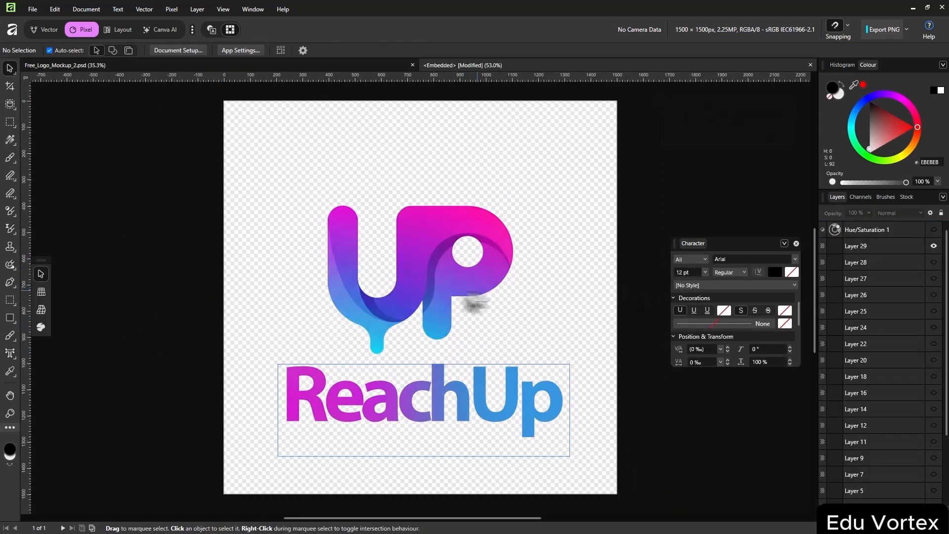
Hide the original UP symbol on Layer 29 and the ReachUp text layer in the embedded document
left_click(424, 311)
key("ctrl+z")
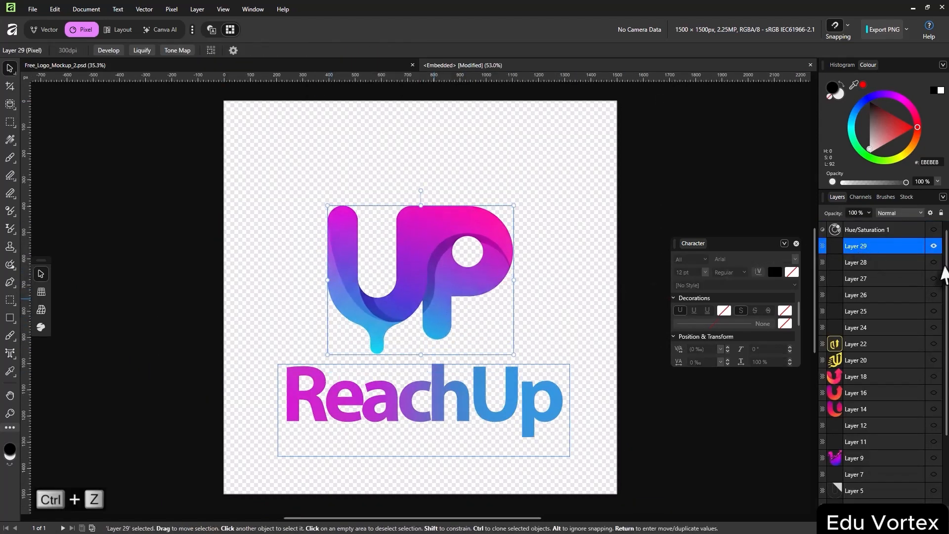
left_click(934, 246)
scroll(893, 365, "down", 3)
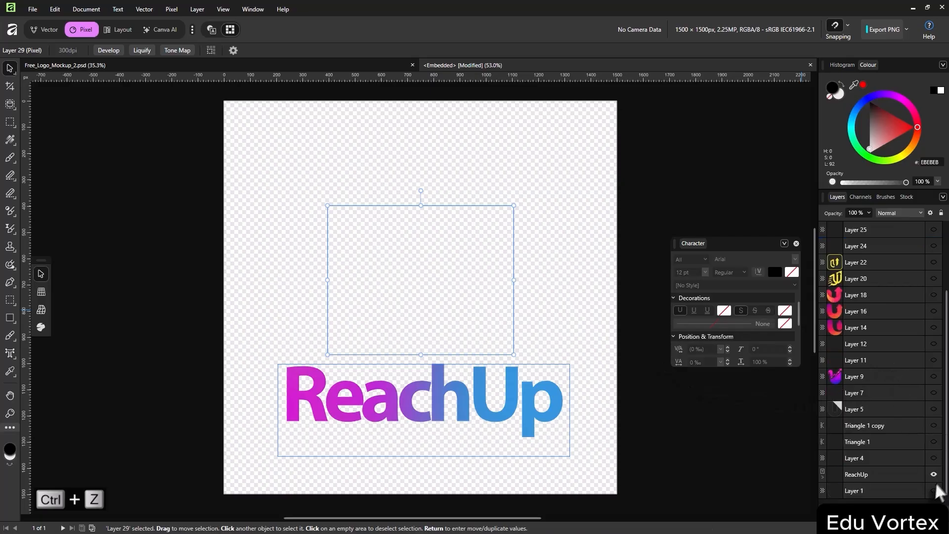
left_click(933, 474)
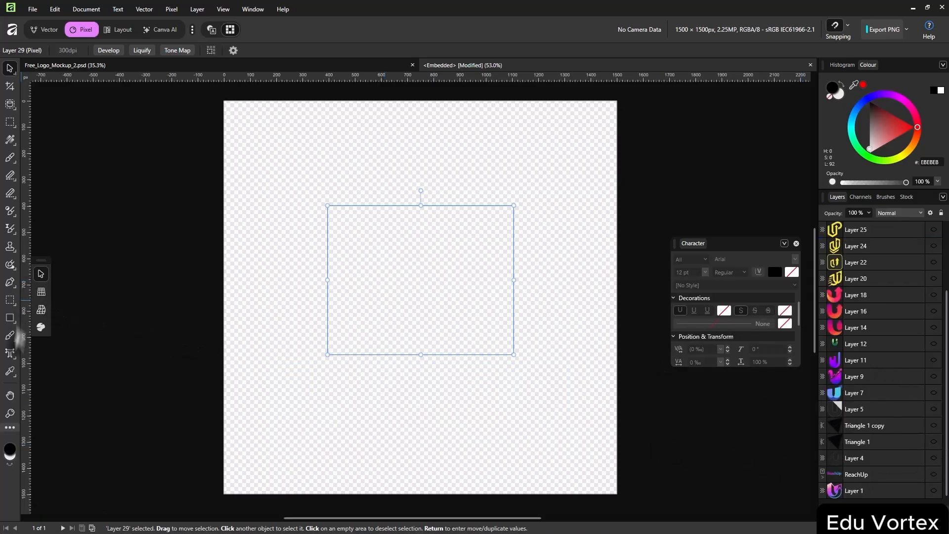
Create a wide text frame across the embedded canvas with the Frame Text tool and enter "LOGO"
left_click(11, 356)
left_click(13, 357)
left_click(33, 353)
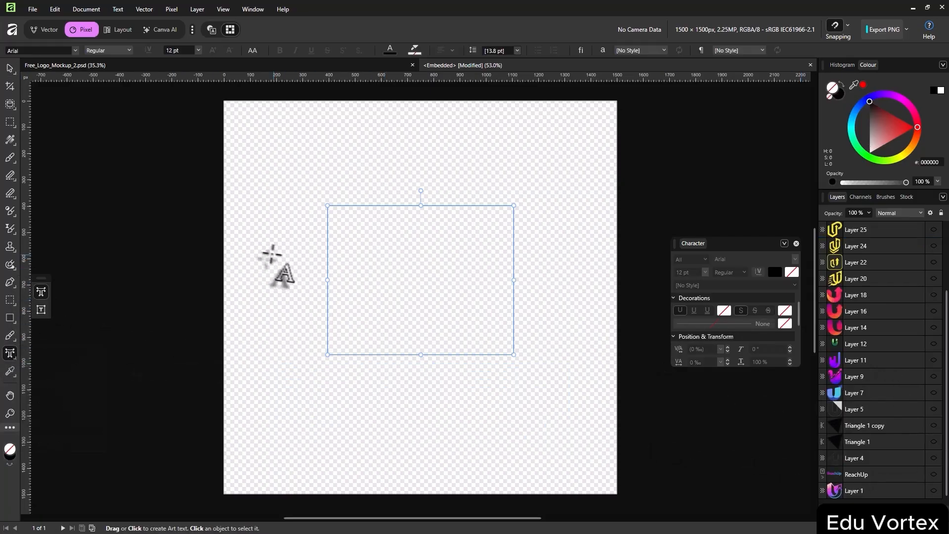
right_click(10, 353)
left_click(54, 364)
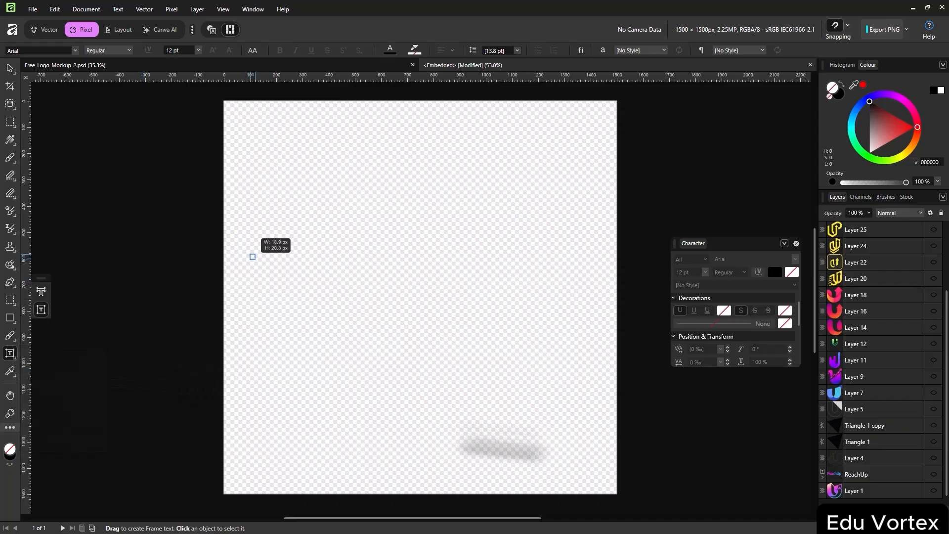
left_click_drag(252, 256, 593, 459)
key("ctrl+a")
type("LGO")
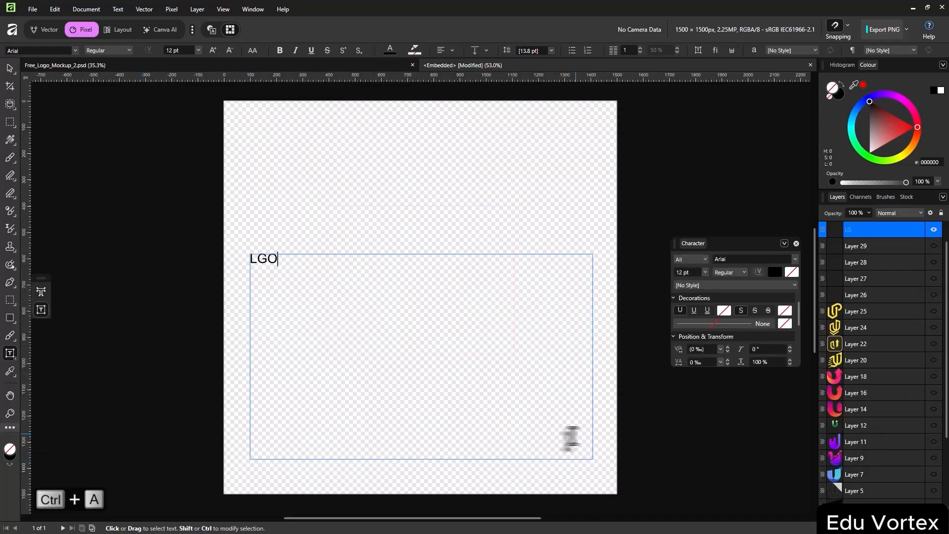
key("ctrl+a")
key("Left")
key("Right")
type("GO")
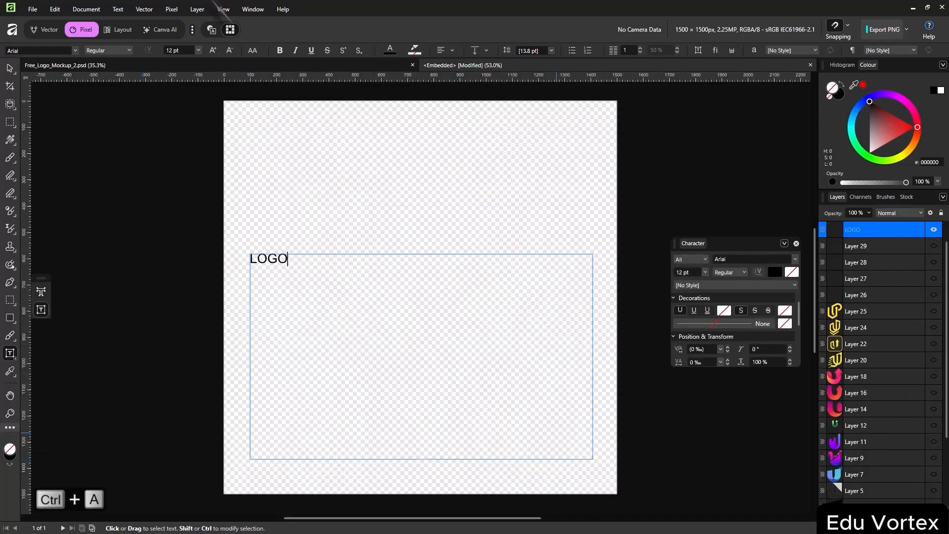
Set the font size of the whole LOGO text to 100 pt so it nearly fills the frame's width
key("ctrl+a")
left_click(181, 51)
key("Up")
key("Up")
key("Up")
key("Up")
key("Up")
key("Up")
key("Up")
key("Up")
key("Up")
key("Up")
key("Up")
key("Up")
key("Up")
key("Up")
key("Up")
key("Up")
key("Up")
key("Up")
key("Up")
key("Up")
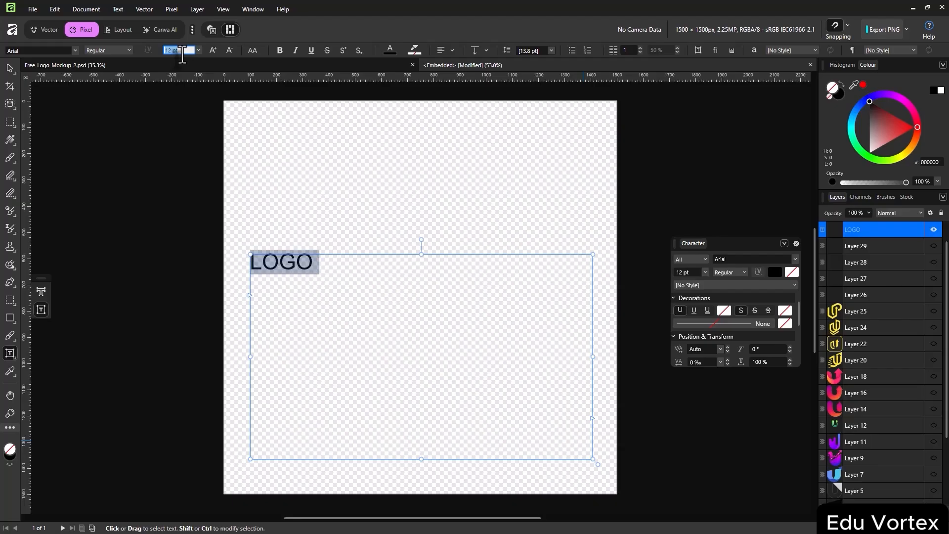
key("Up")
key("Up")
key("Up")
key("Up")
key("Up")
key("Up")
key("Up")
key("Up")
key("Up")
key("Up")
key("Up")
key("Up")
key("Up")
key("Up")
key("Up")
key("Up")
key("Up")
key("Up")
key("Up")
key("Up")
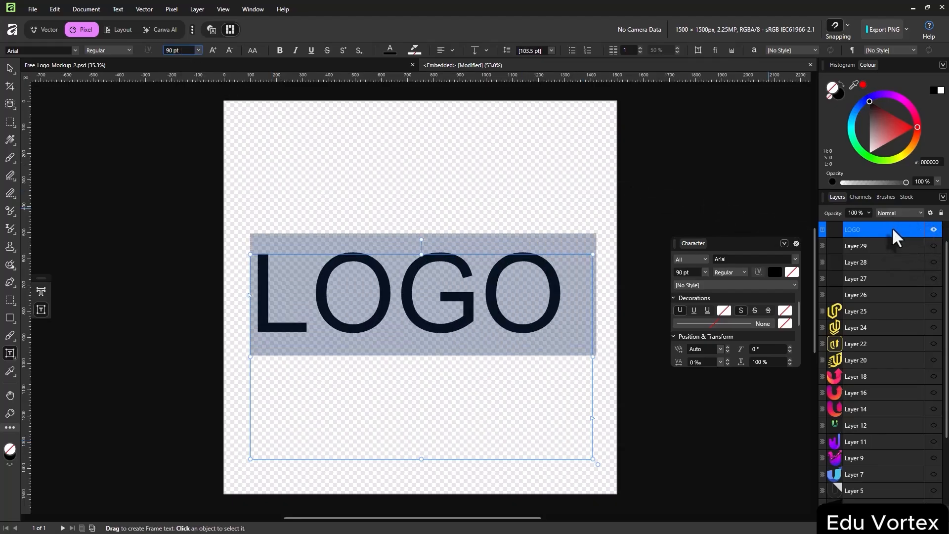
left_click(893, 229)
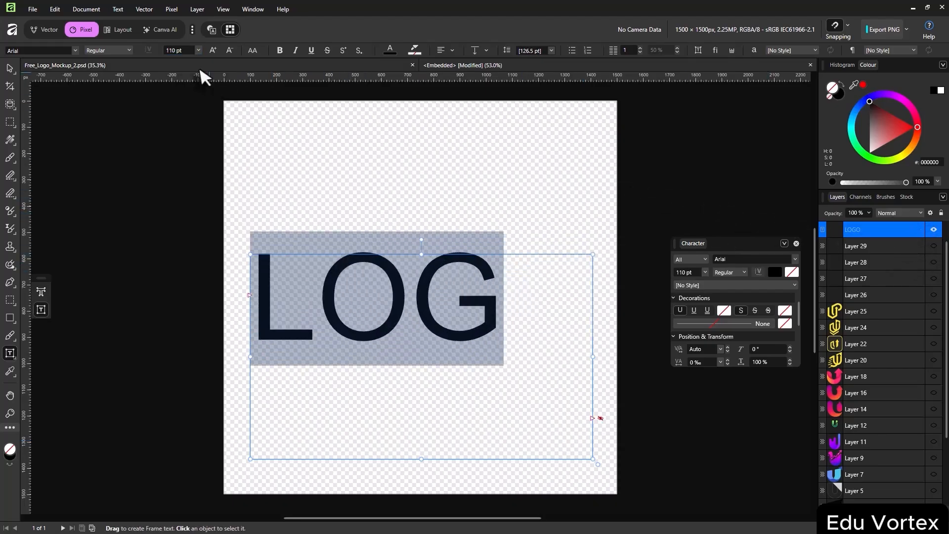
left_click(177, 51)
key("Down")
key("Down")
key("Up")
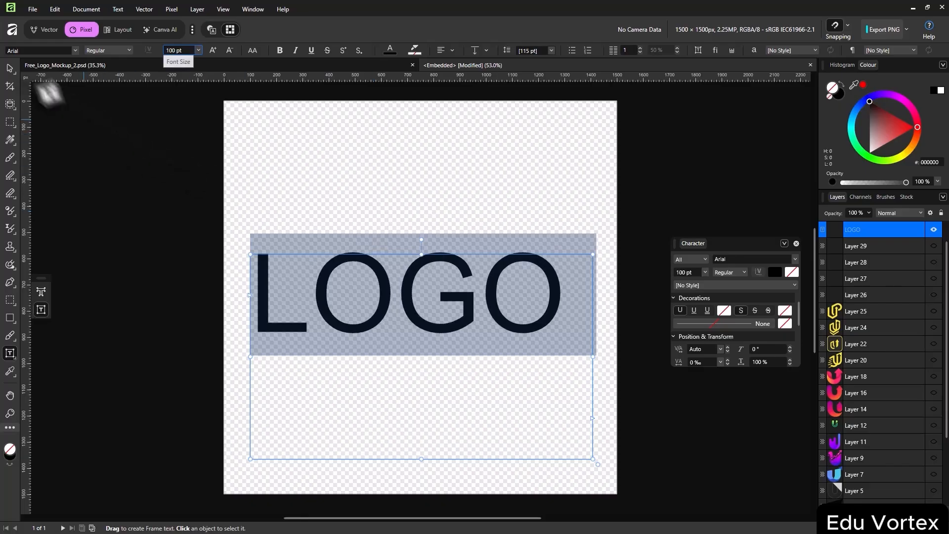
Save the embedded document into the mockup, close it and deselect the logo layer
left_click(9, 67)
key("ctrl+b")
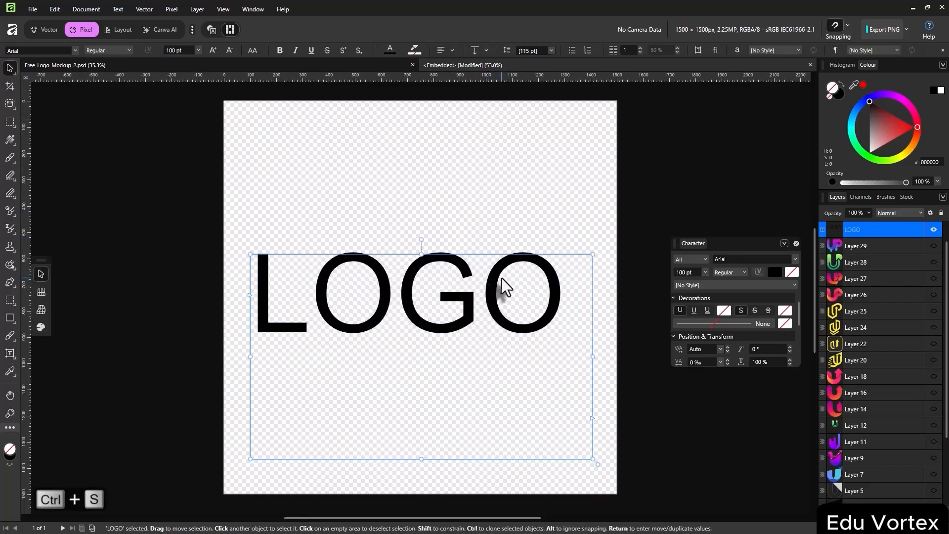
key("ctrl+w")
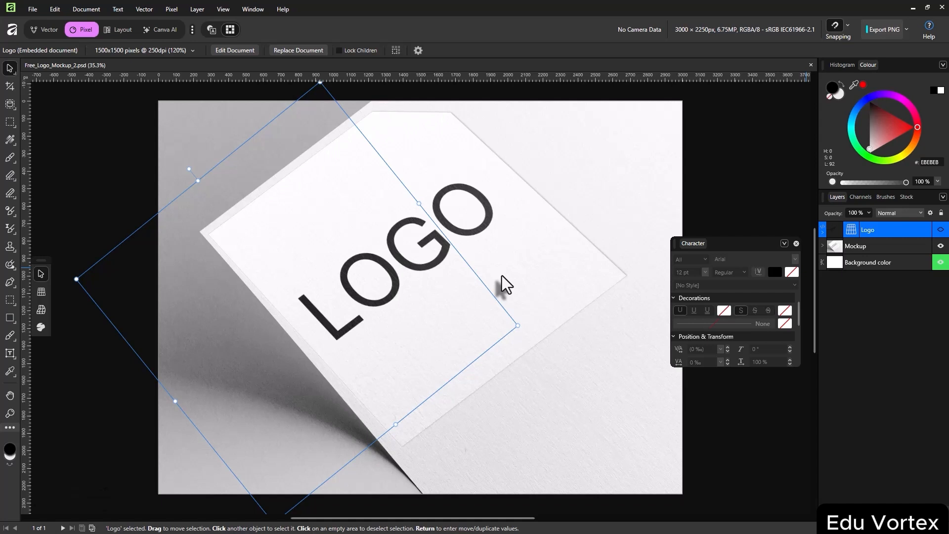
left_click(588, 327)
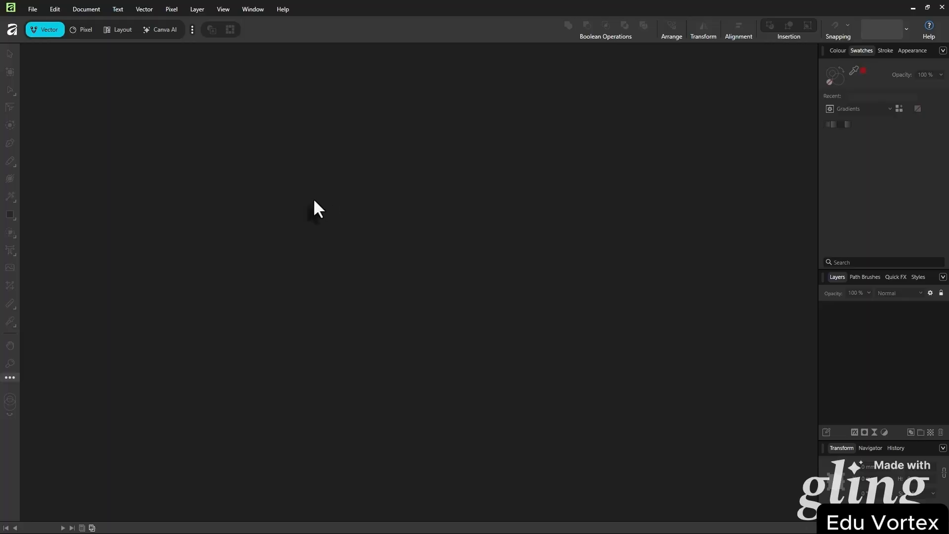
Switch to the Pixel workspace and create a new 2000 × 2000 px document at 300 DPI
key("ctrl+n")
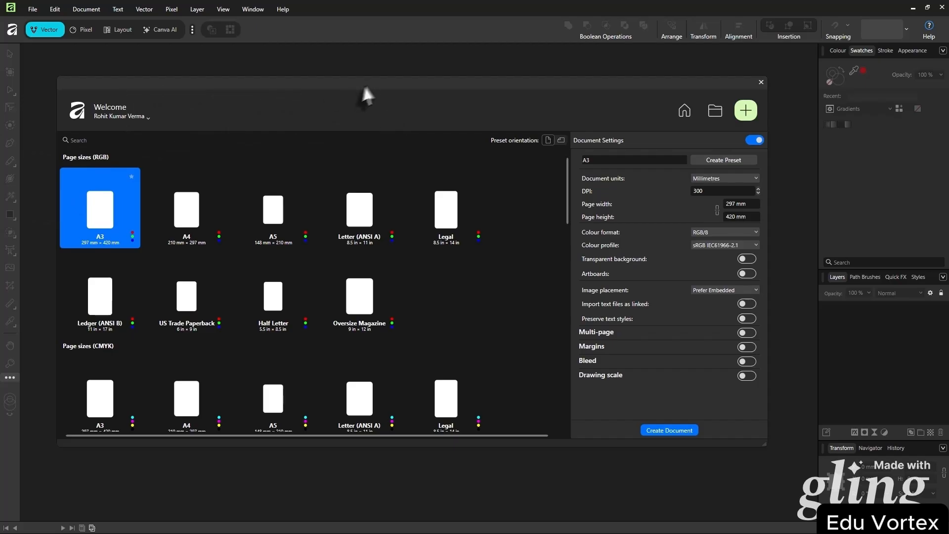
left_click_drag(364, 93, 401, 87)
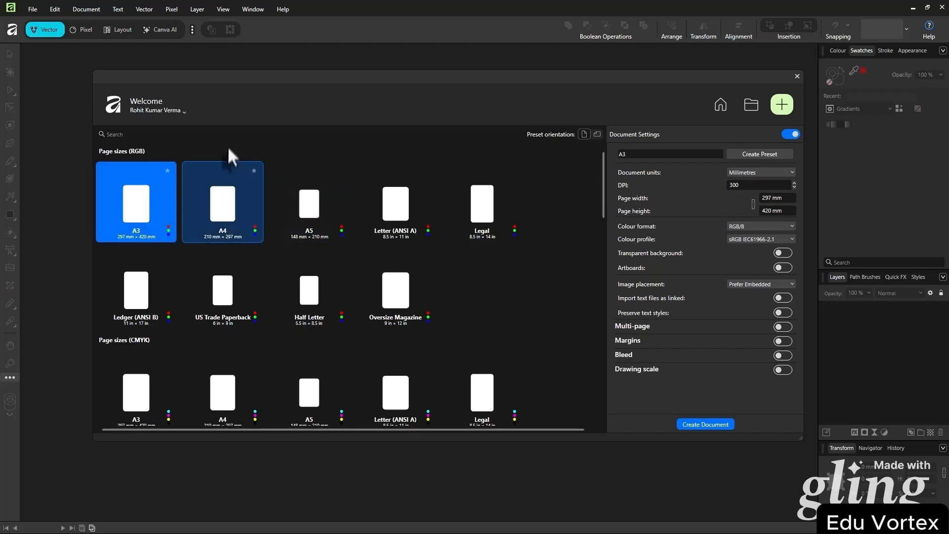
key("ctrl+2")
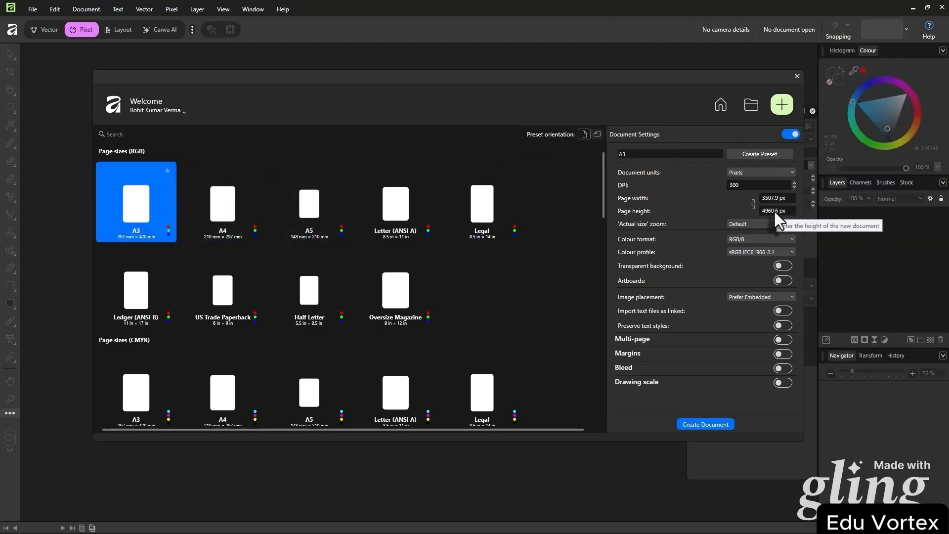
left_click(772, 197)
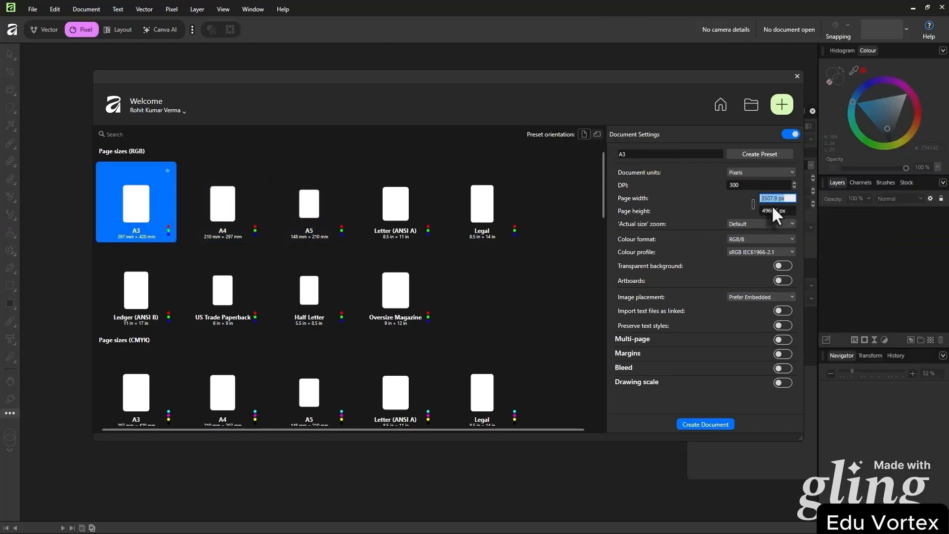
type("2000")
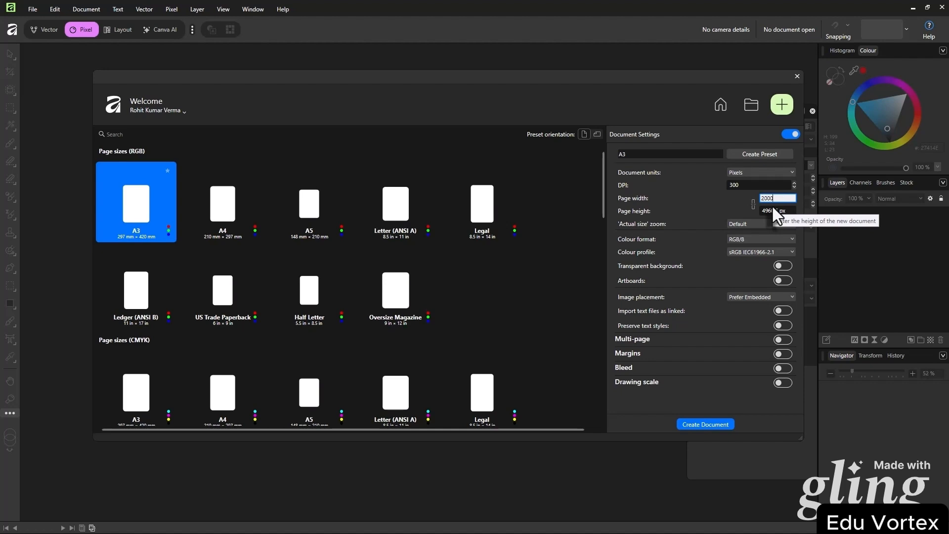
key("Tab")
type("2")
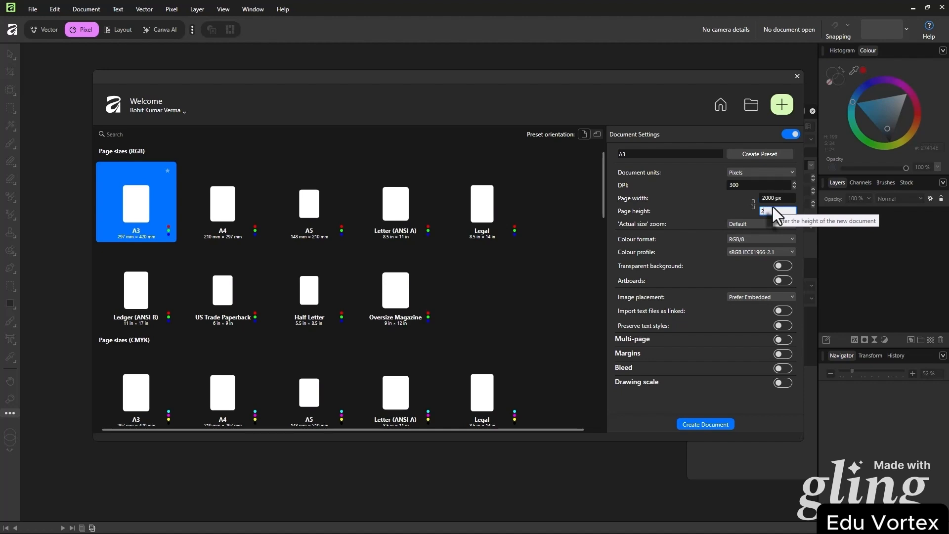
type("000")
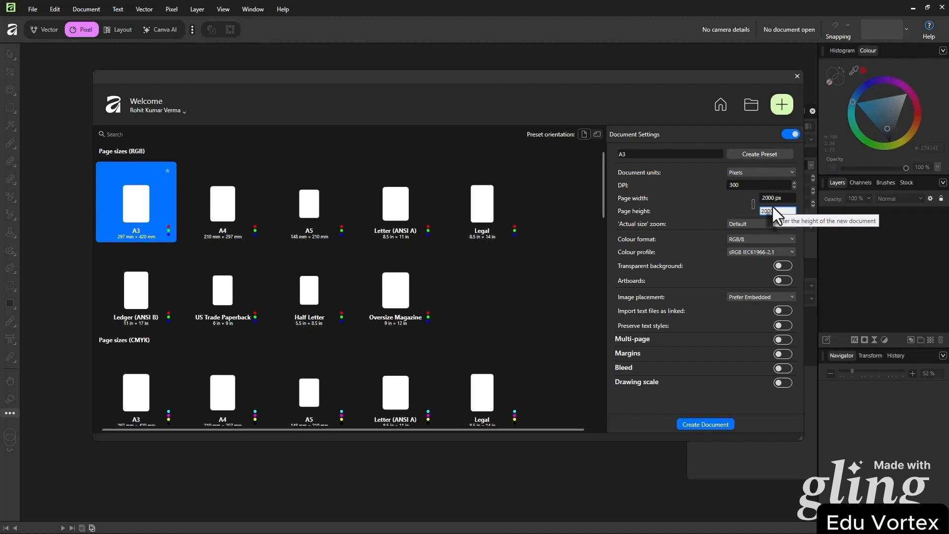
left_click(714, 426)
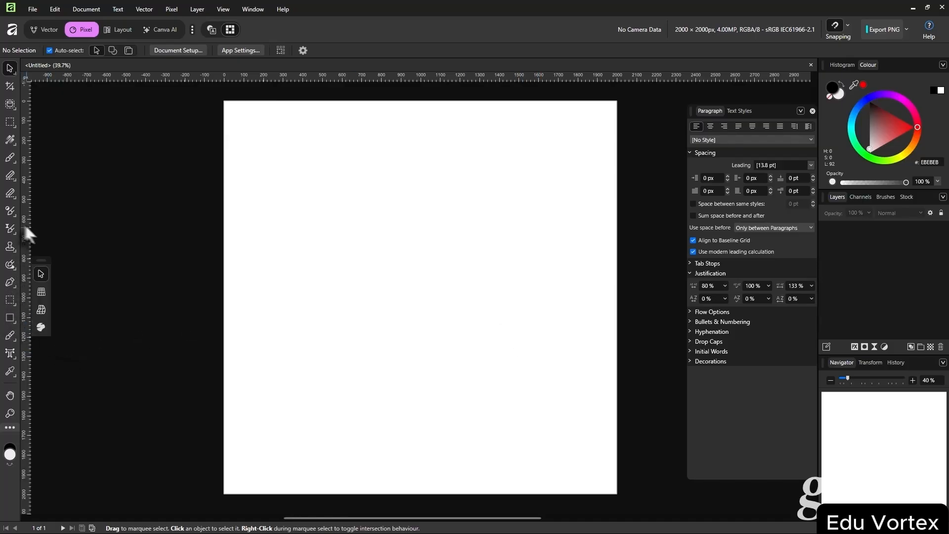
Draw a rectangle covering the whole page and fill it with dark navy 161A24
left_click(12, 317)
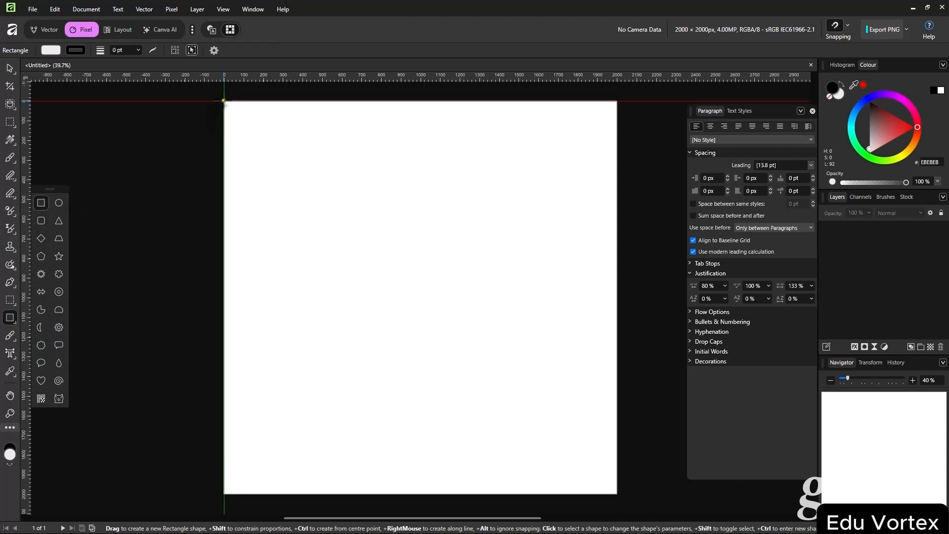
left_click_drag(224, 101, 617, 494)
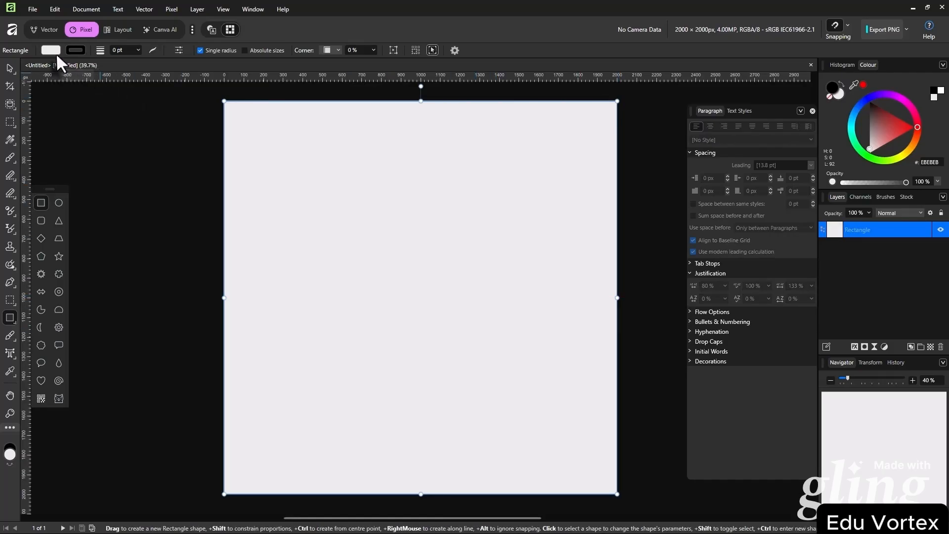
double_click(10, 453)
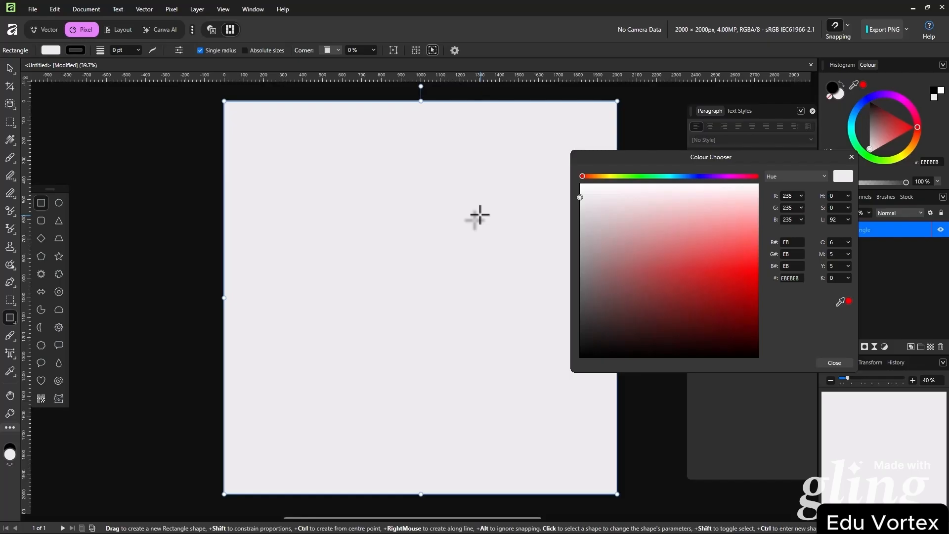
left_click(689, 176)
left_click_drag(691, 303, 625, 338)
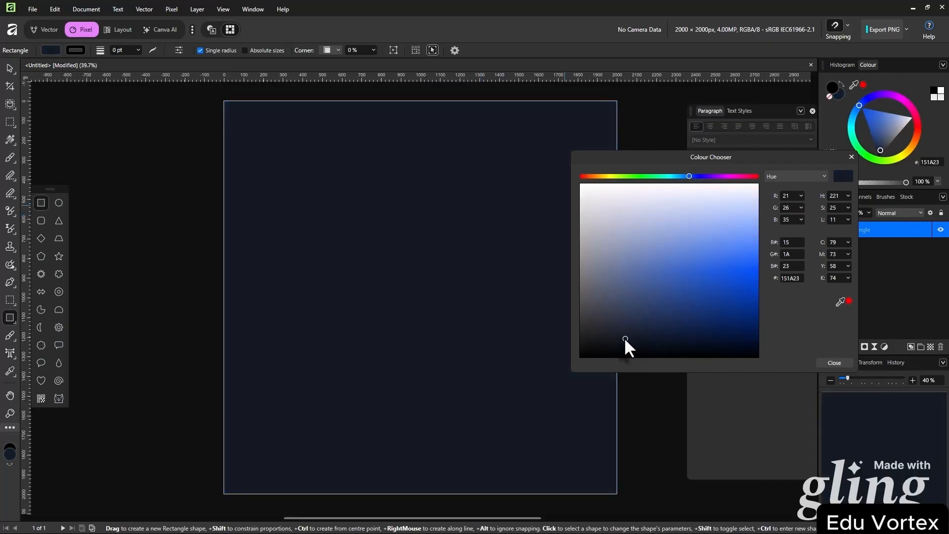
left_click_drag(761, 159, 643, 141)
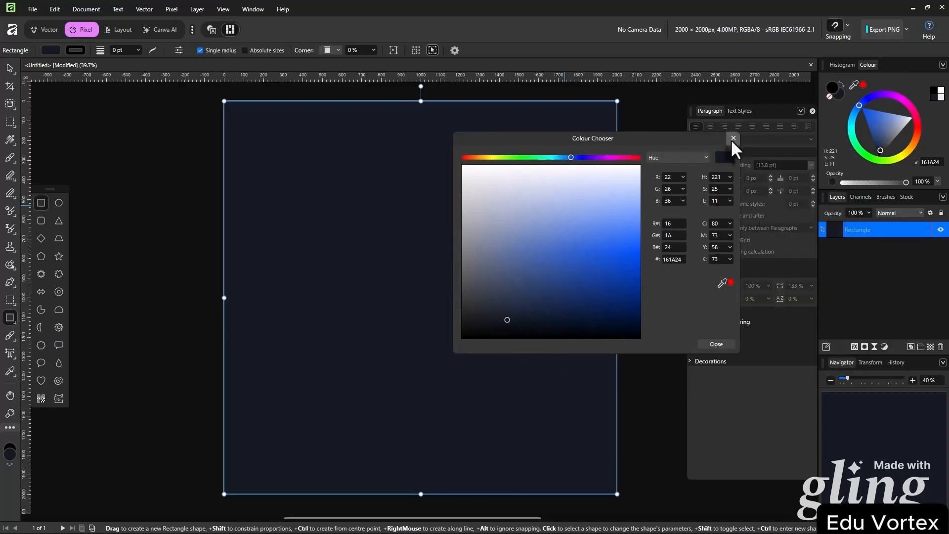
left_click(733, 138)
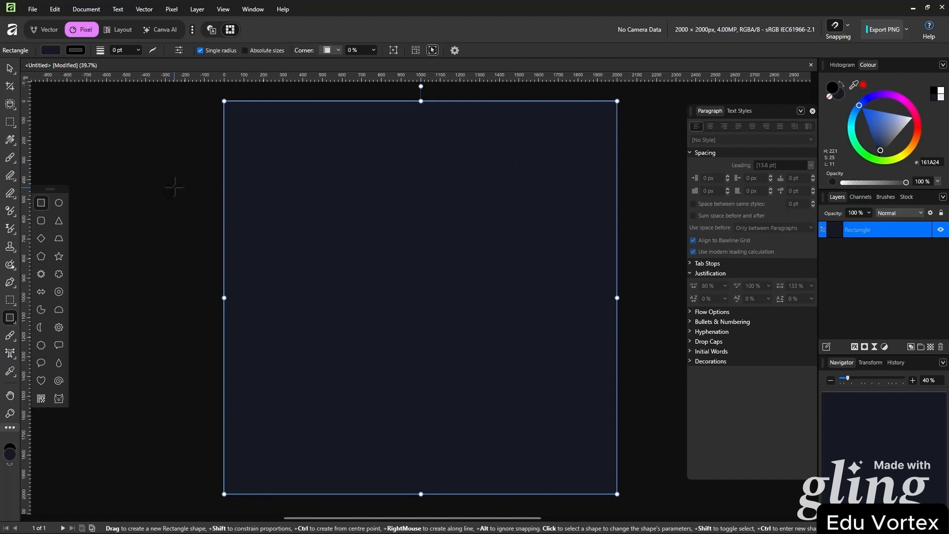
Draw a circle about 1200 px across in the upper-left part of the page and fill it with pale yellow FFF7AB
left_click(60, 205)
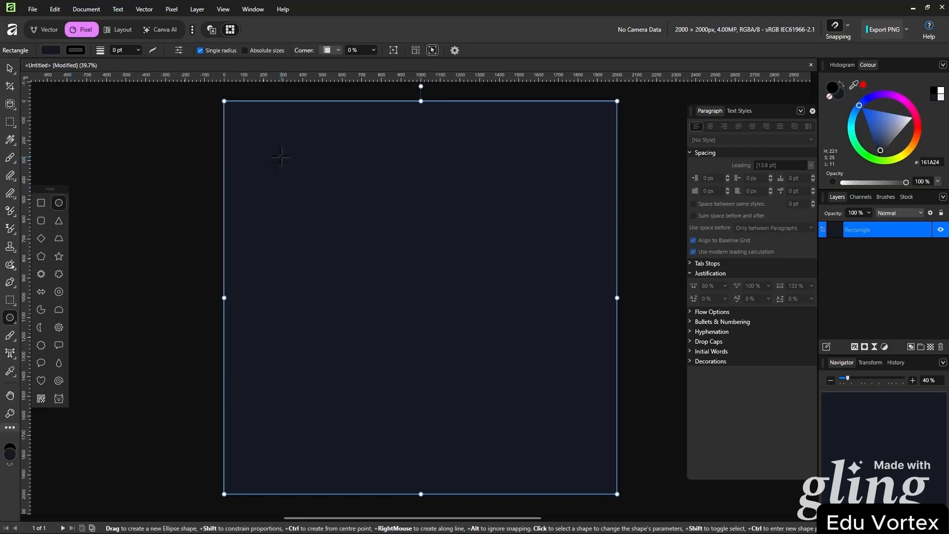
left_click_drag(269, 148, 504, 382)
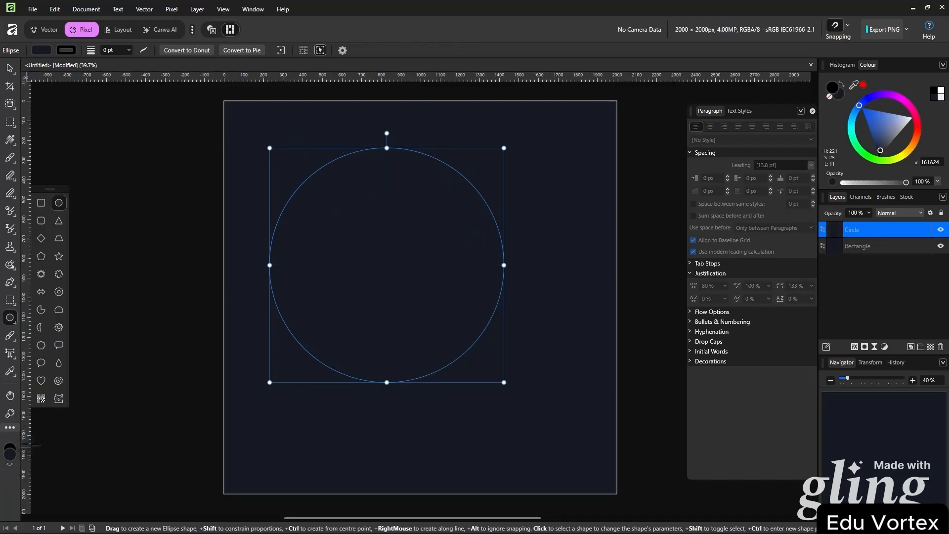
double_click(12, 459)
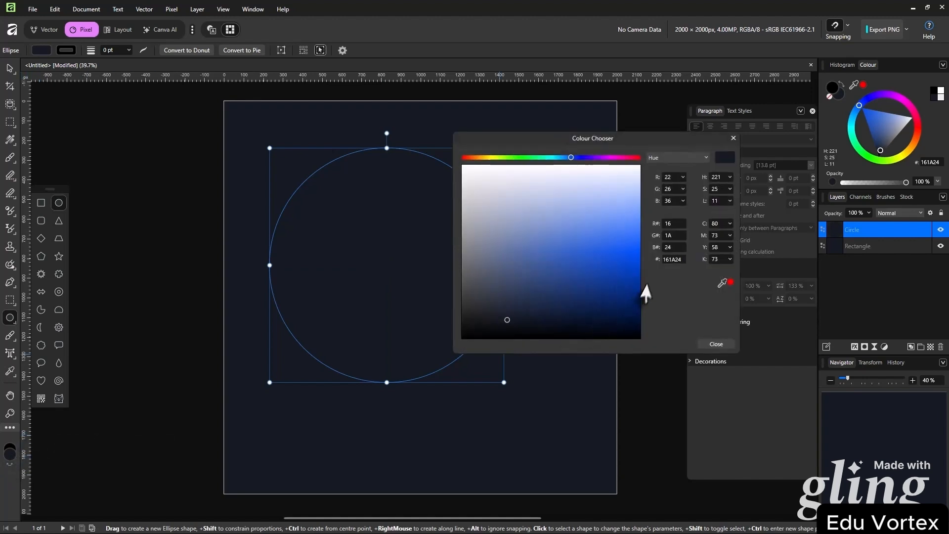
left_click(491, 158)
left_click_drag(604, 173, 646, 171)
left_click_drag(645, 170, 645, 193)
left_click(717, 344)
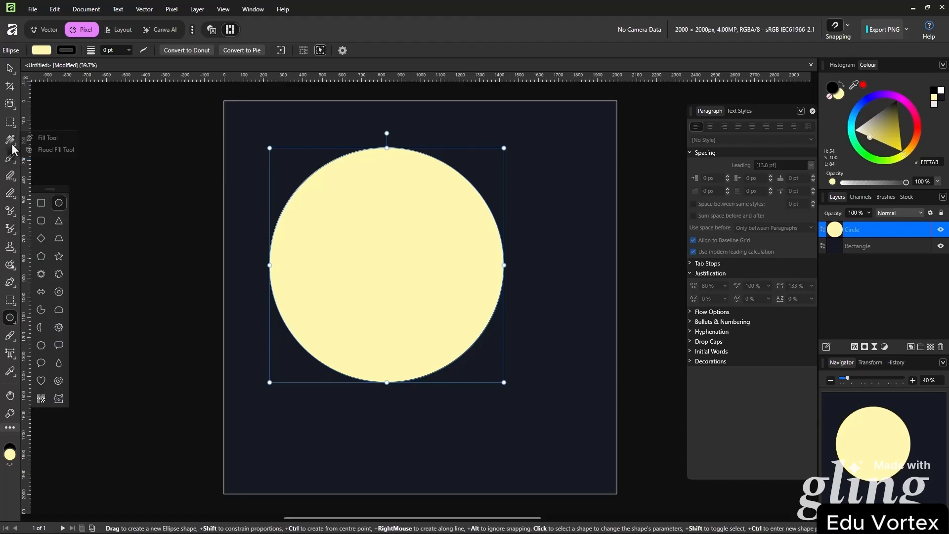
Apply a radial gradient to the circle from its centre toward its lower-right edge, with the outer stop coloured olive 6F6827
left_click(31, 140)
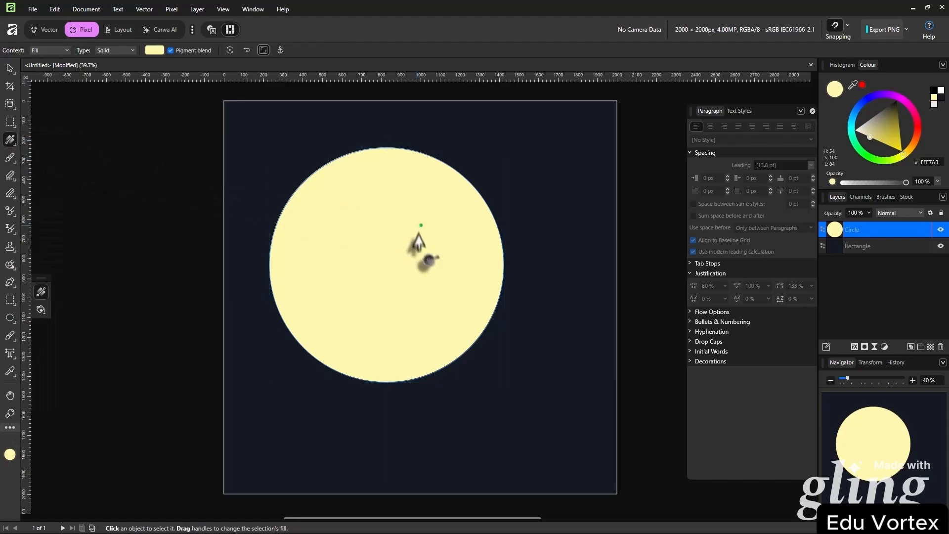
left_click_drag(387, 261, 488, 328)
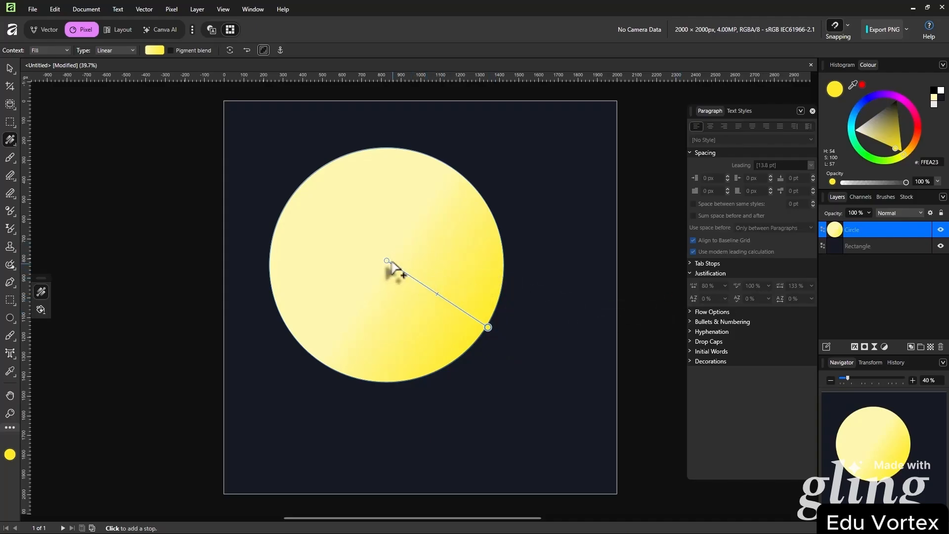
left_click(136, 49)
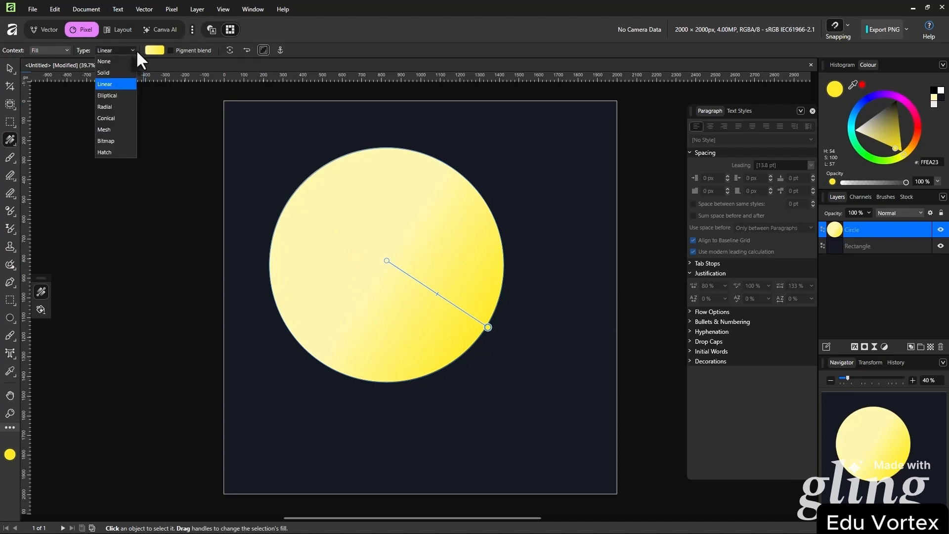
left_click(117, 106)
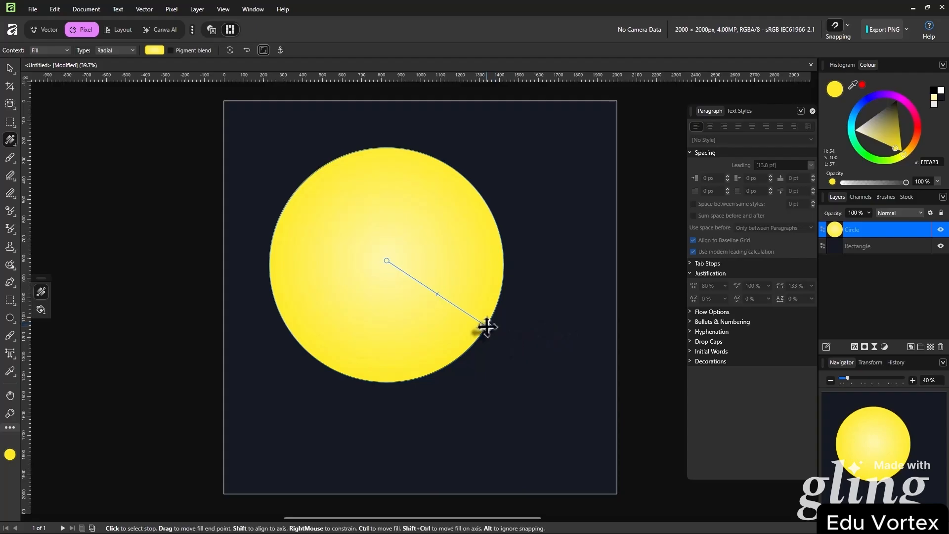
double_click(10, 454)
left_click_drag(583, 204, 561, 268)
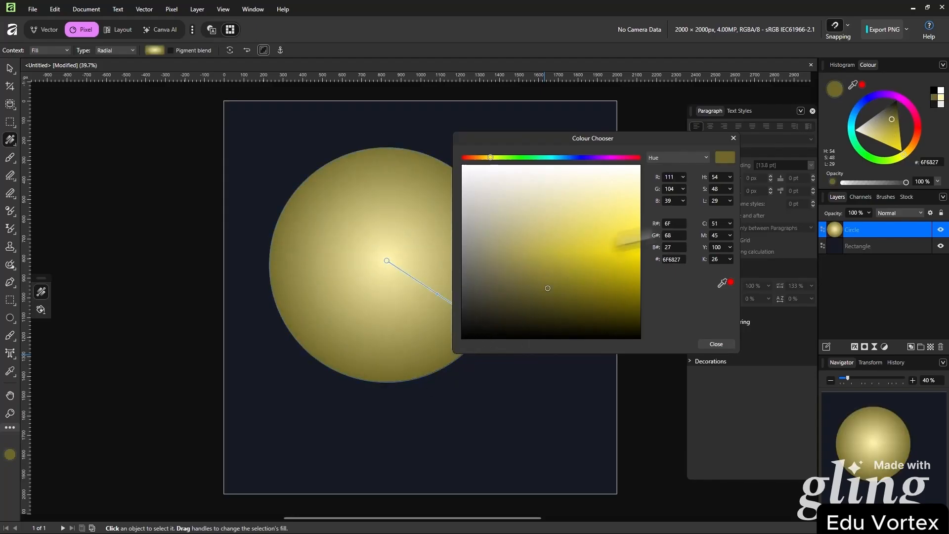
left_click(733, 138)
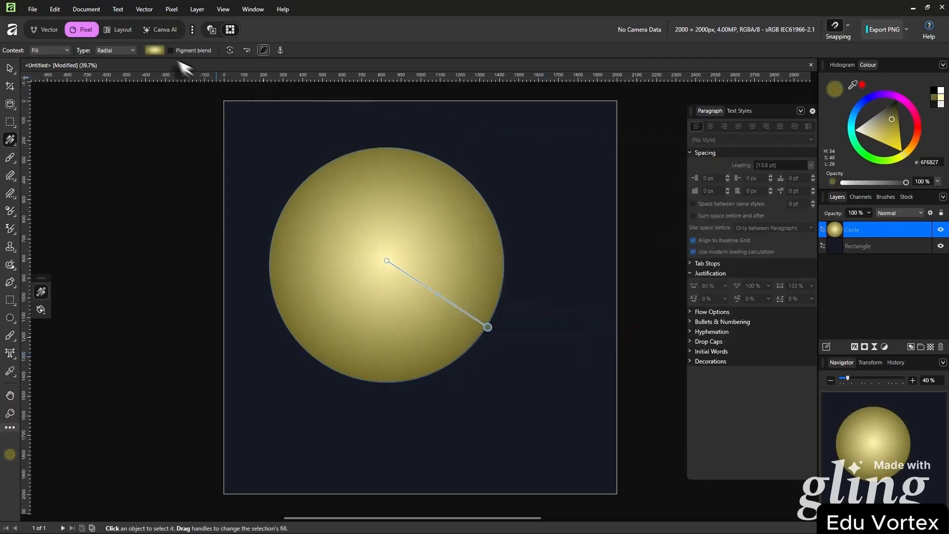
Set the opacity of the circle gradient's outer stop to 0% for a soft glow
left_click(155, 50)
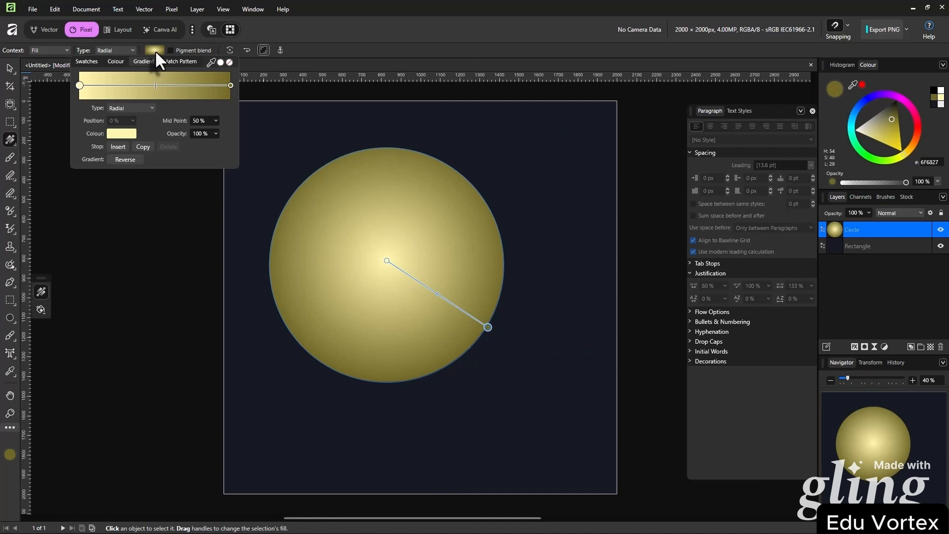
left_click(230, 85)
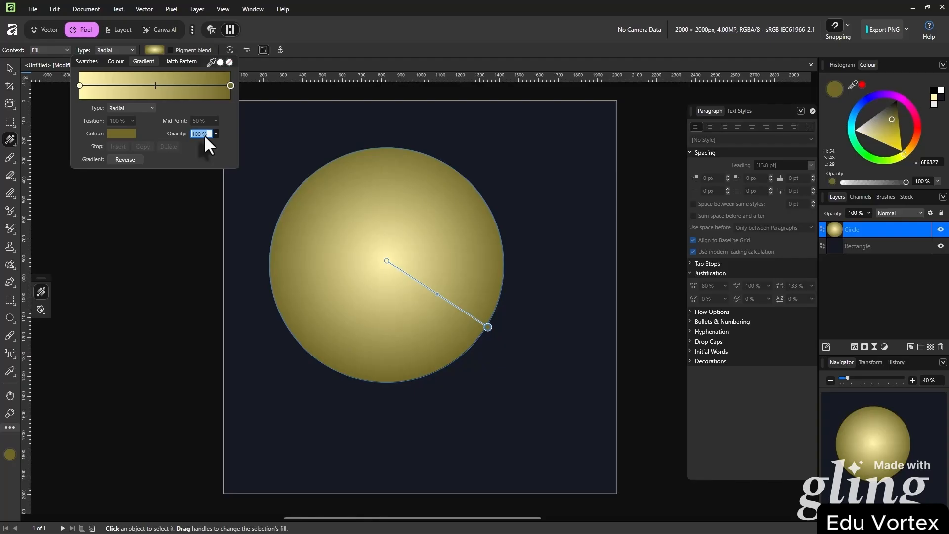
left_click(204, 135)
type("0")
key("Return")
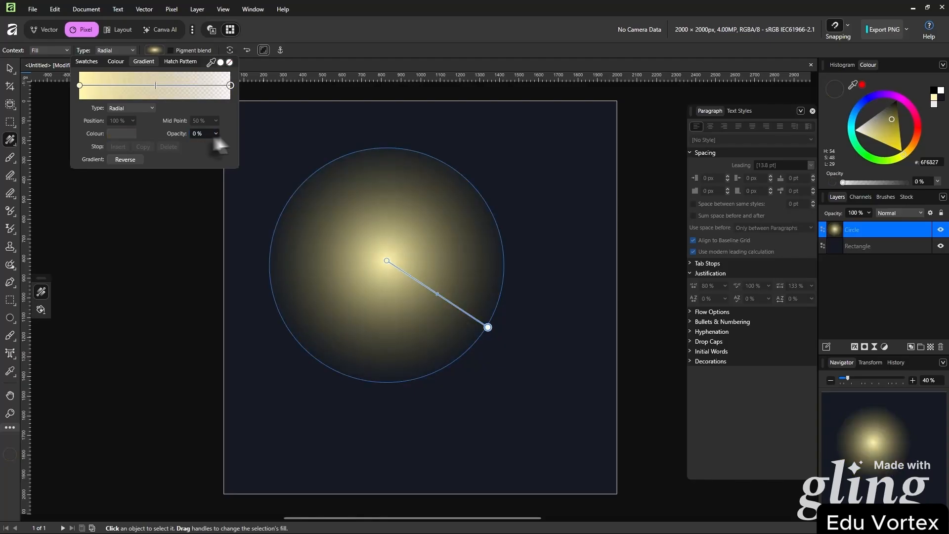
Set the glow circle's layer opacity to 40% and deselect it
left_click(13, 69)
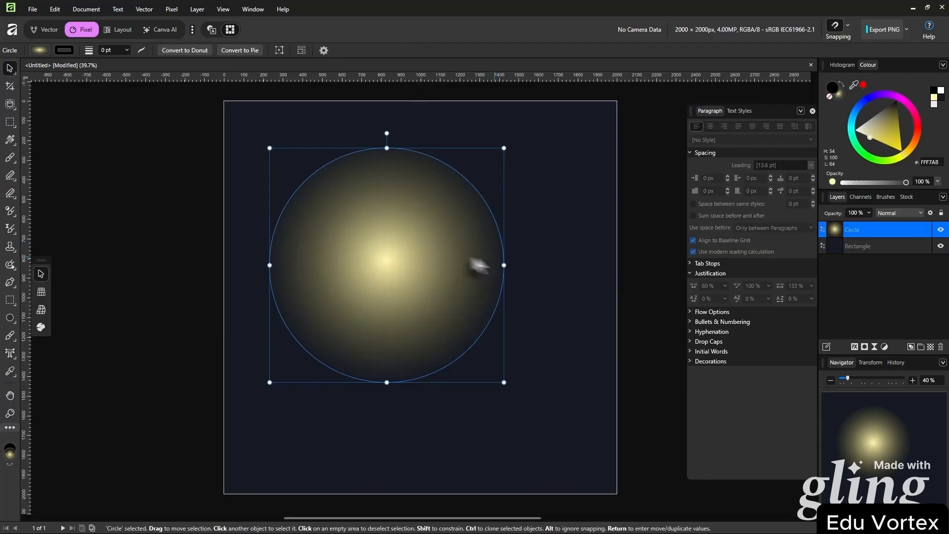
left_click(636, 248)
left_click(420, 246)
left_click(855, 216)
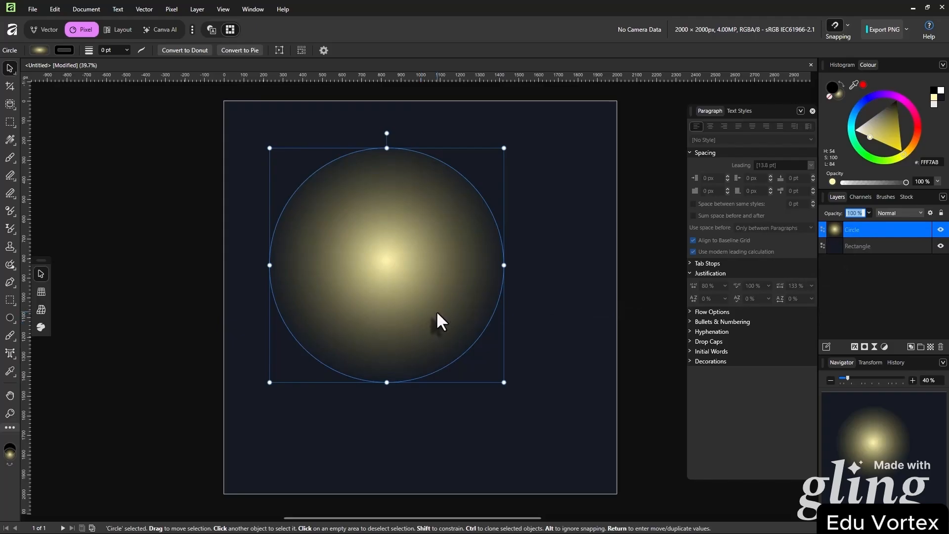
type("30")
key("Return")
key("4")
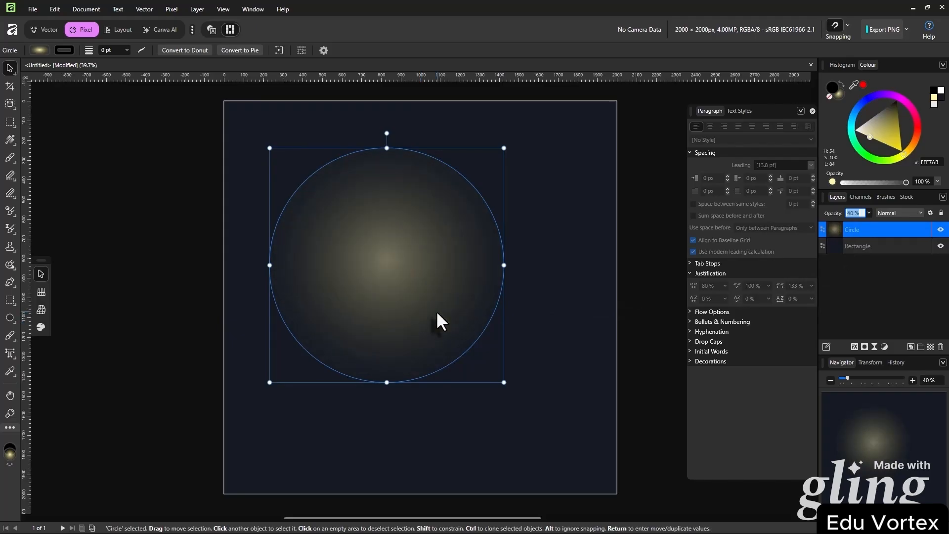
left_click(658, 305)
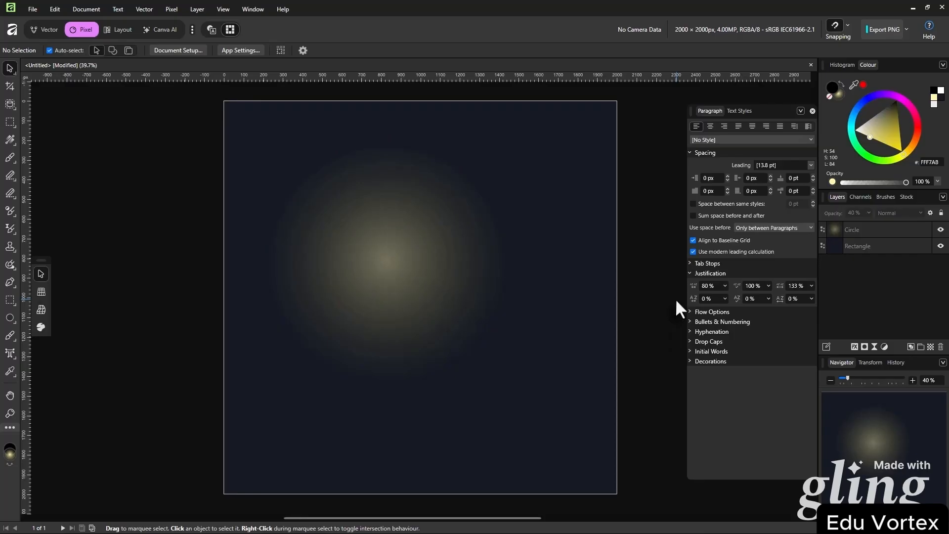
Move the glow circle over the page's upper-left corner and enlarge it to about 2050 px across
left_click(462, 294)
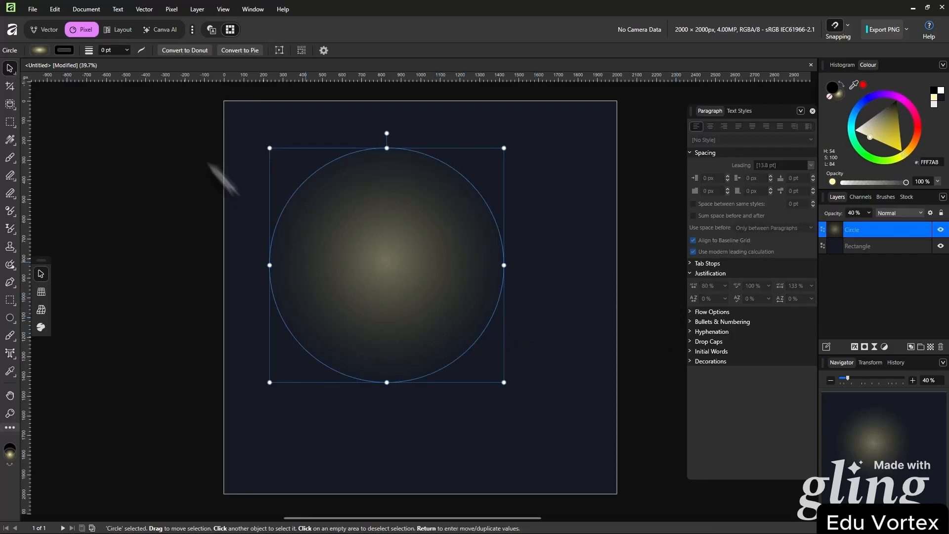
left_click_drag(433, 320, 303, 186)
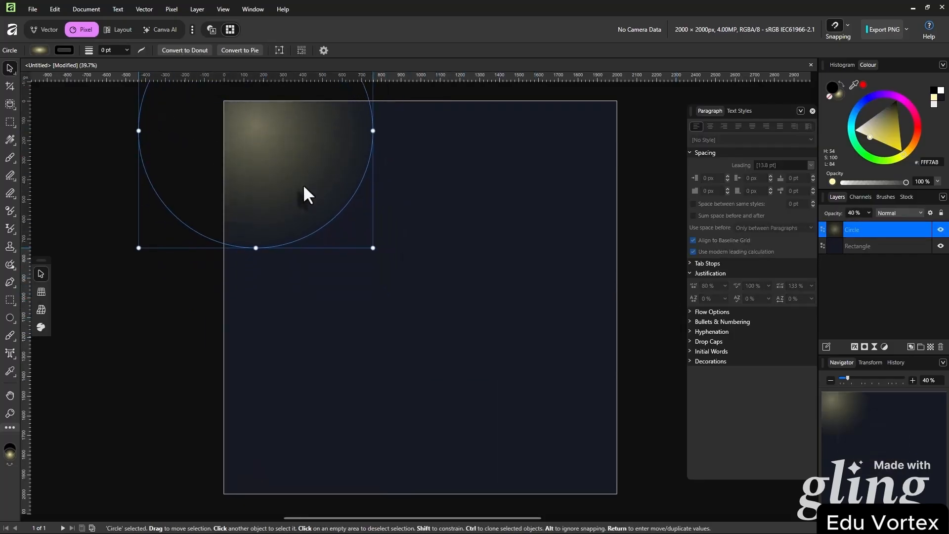
left_click_drag(374, 248, 564, 419)
left_click_drag(417, 307, 381, 264)
left_click(643, 269)
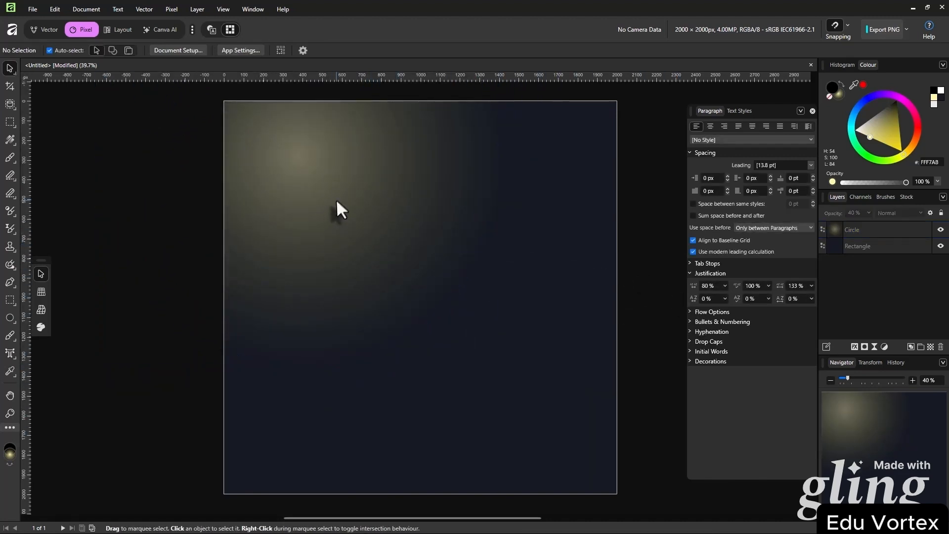
Duplicate the glow circle into the page's lower-right corner and change the copy's inner gradient stop to white FFFFFF
left_click(319, 169)
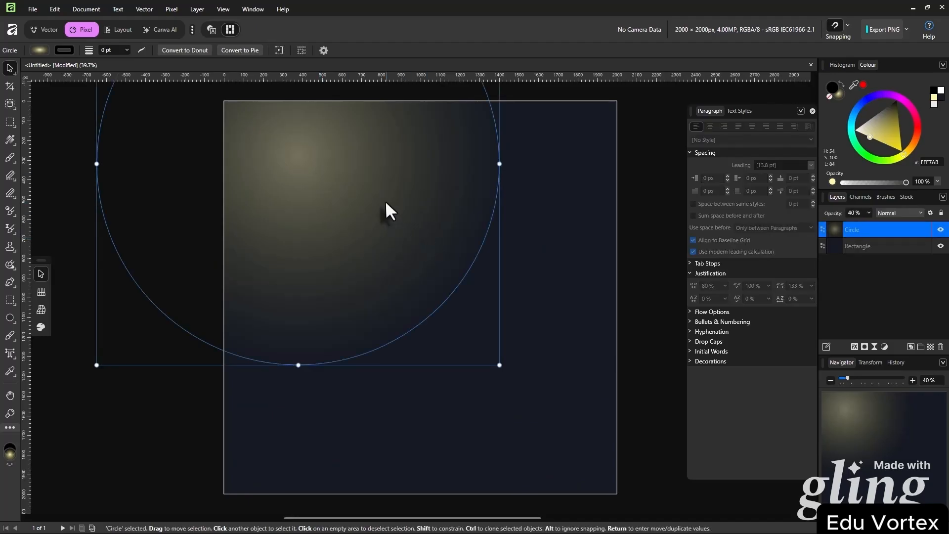
left_click_drag(325, 171, 606, 435)
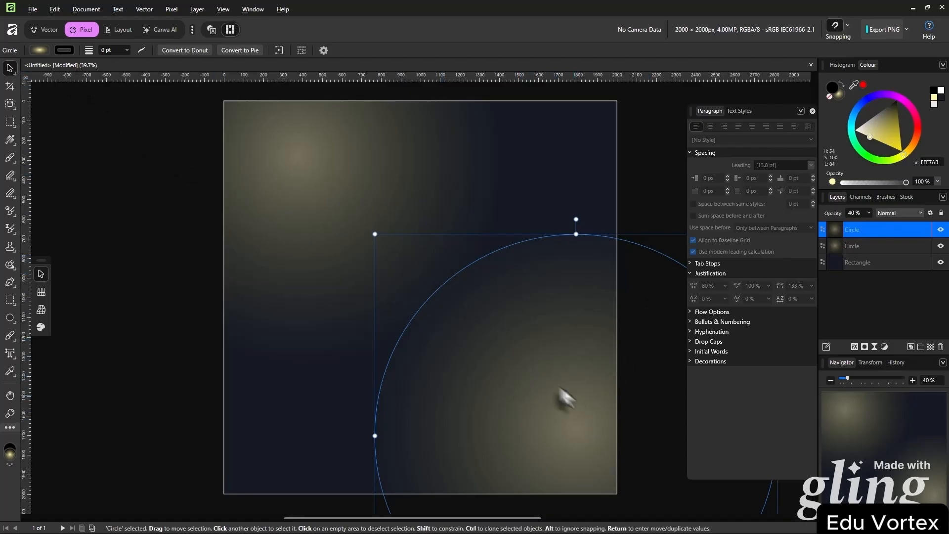
left_click(43, 49)
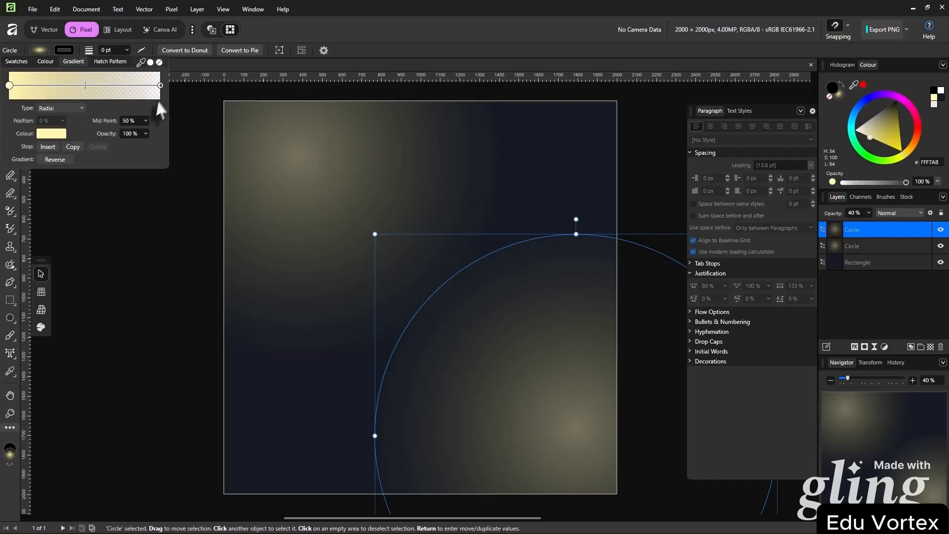
left_click(11, 85)
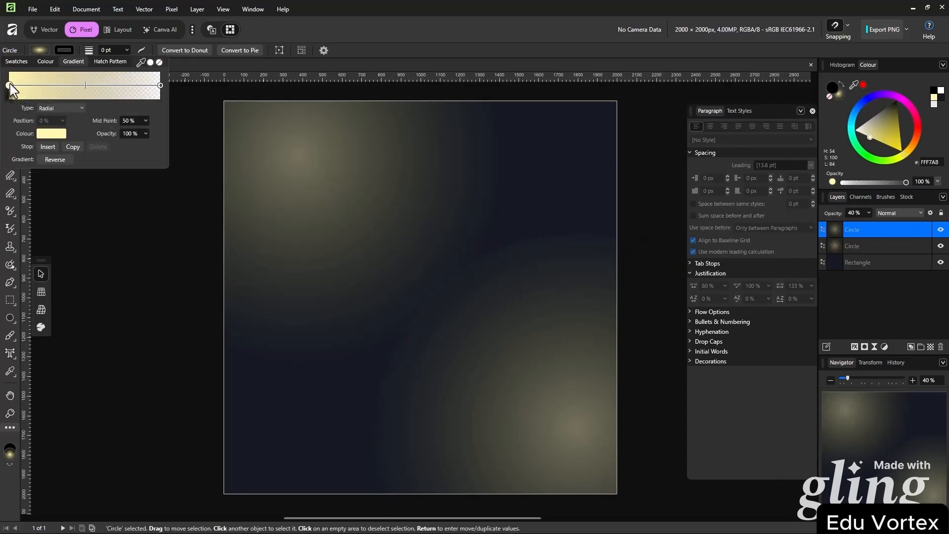
left_click(45, 134)
left_click_drag(85, 202, 87, 193)
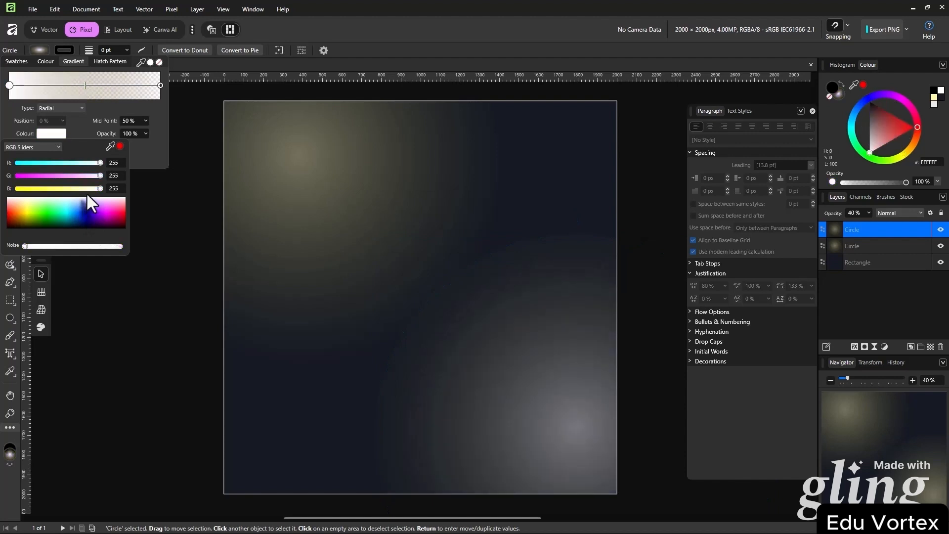
left_click(479, 154)
left_click(656, 197)
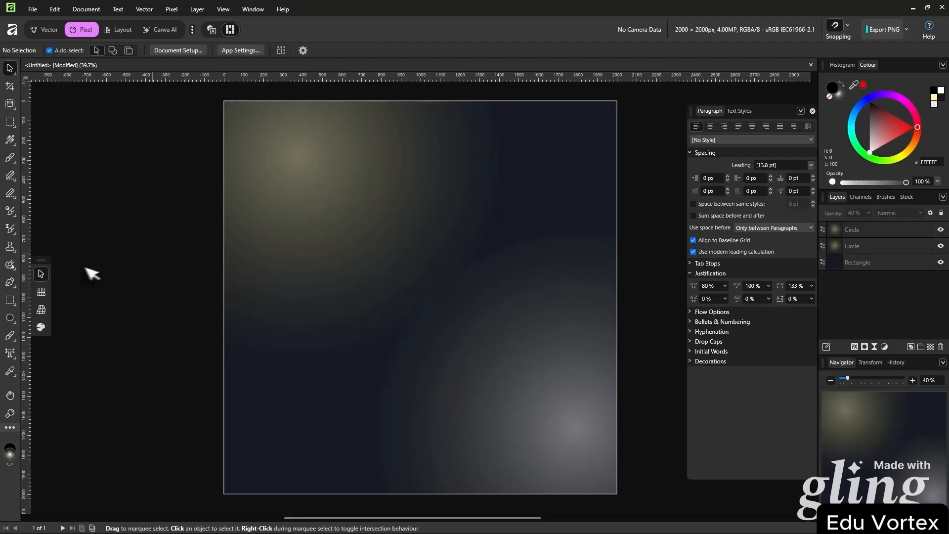
Draw a Pen curve around the page's upper-right corner, from above the top edge to beyond the right edge
left_click(9, 283)
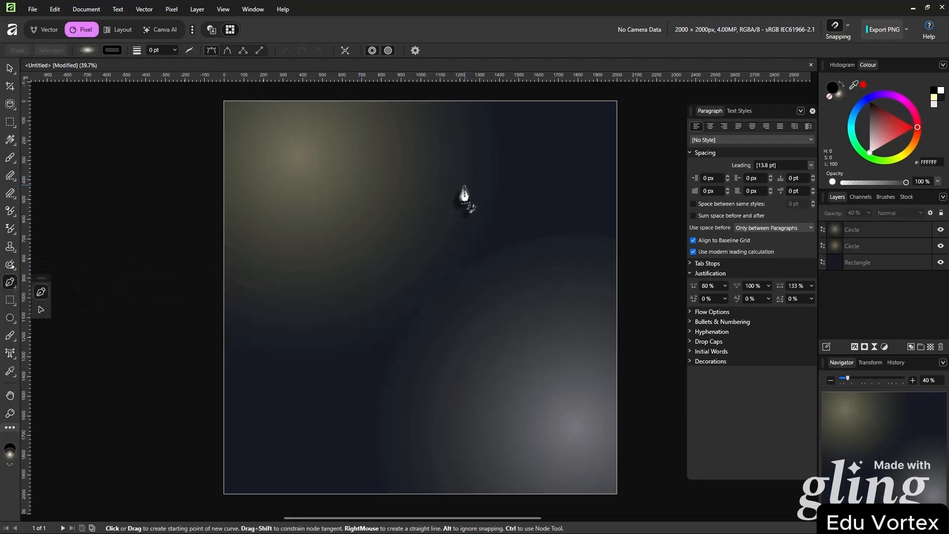
left_click_drag(434, 146, 394, 207)
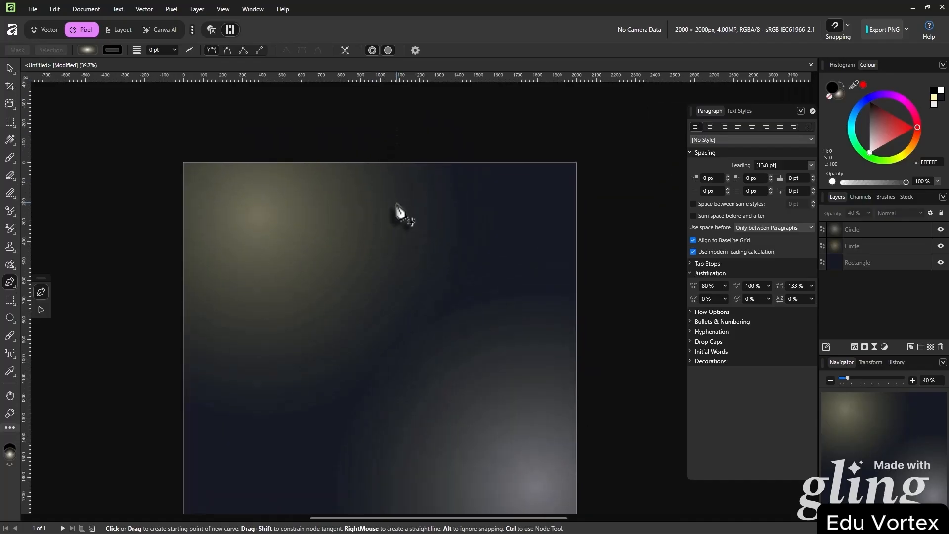
left_click(380, 128)
left_click_drag(623, 291, 890, 216)
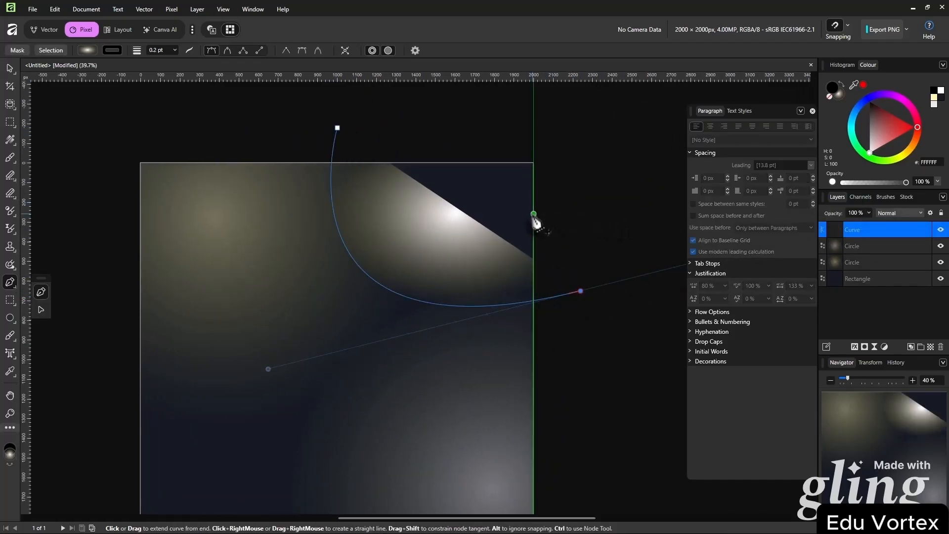
left_click_drag(581, 293, 872, 172)
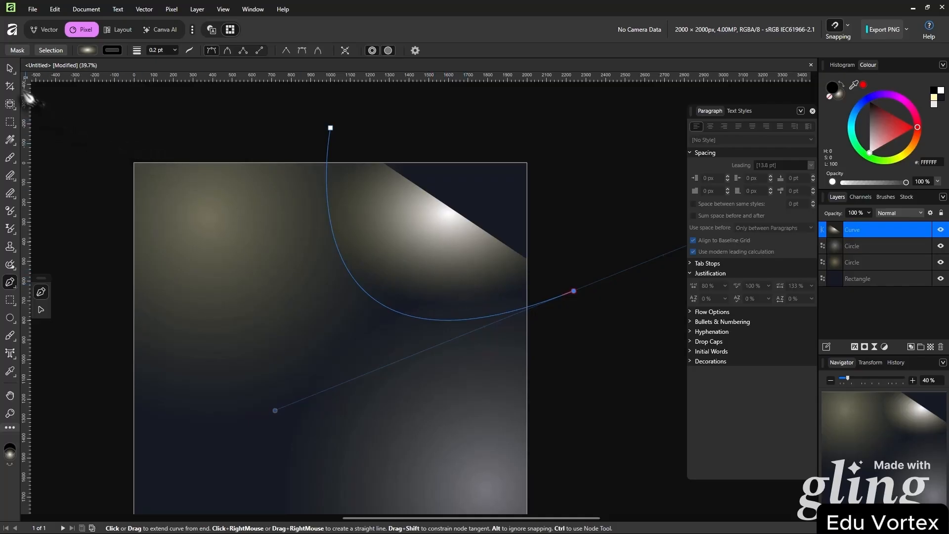
Select the curve in the page's upper-right corner with the Move tool
left_click(10, 68)
left_click(520, 384)
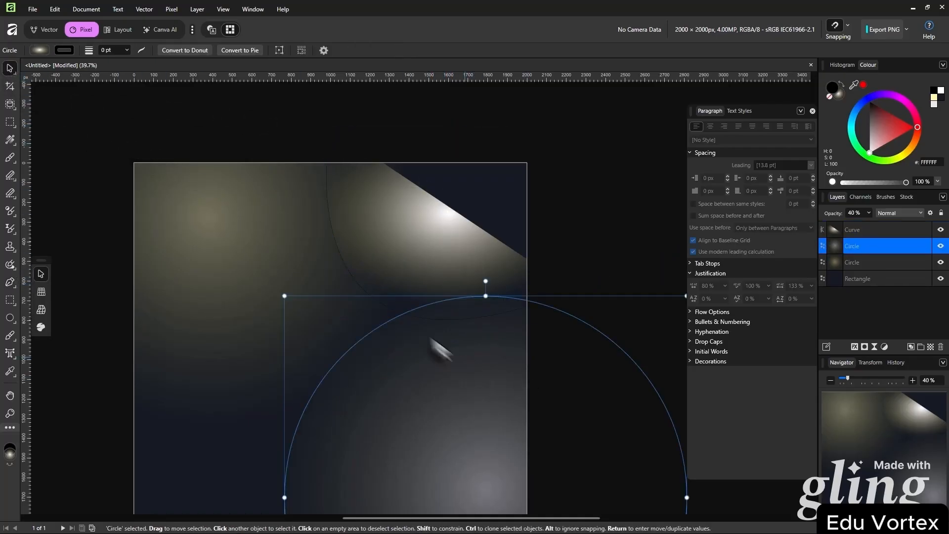
left_click(373, 269)
left_click(283, 192)
left_click(548, 108)
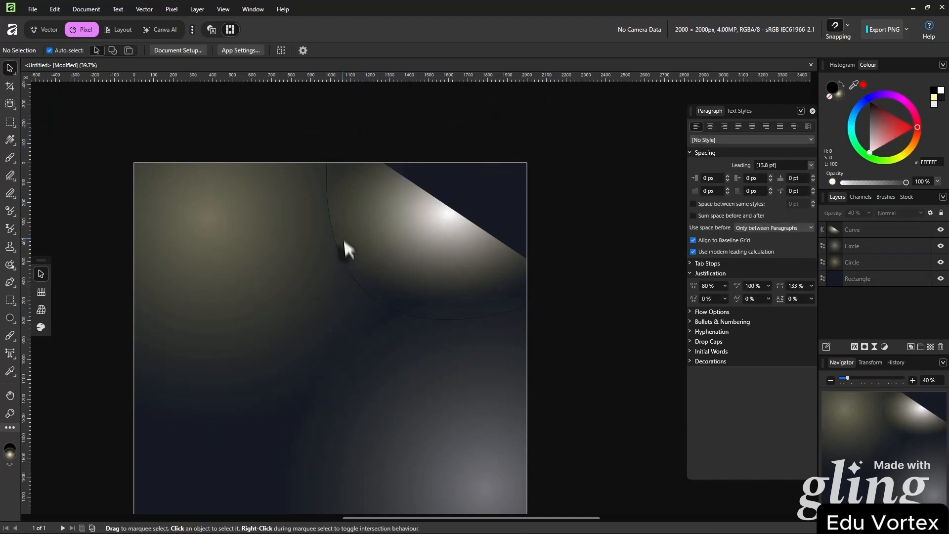
left_click(478, 252)
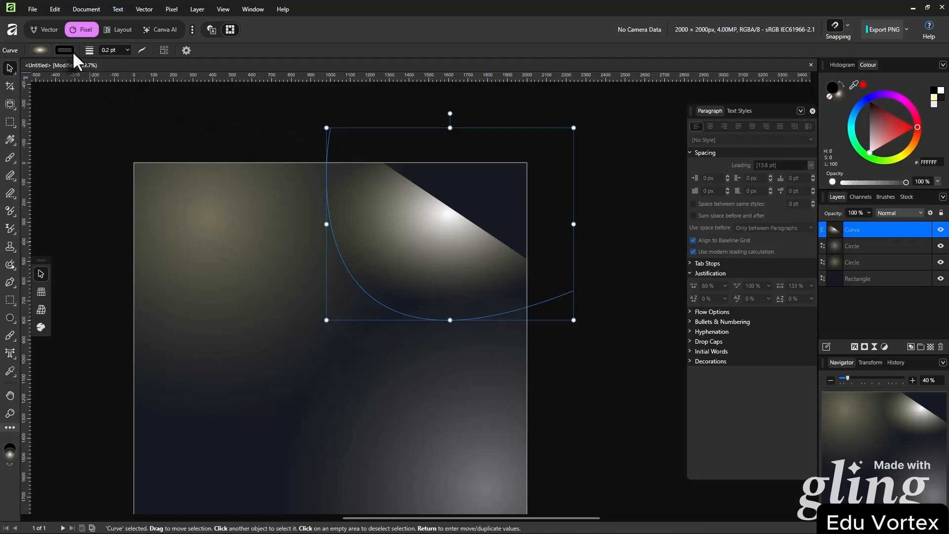
left_click(110, 51)
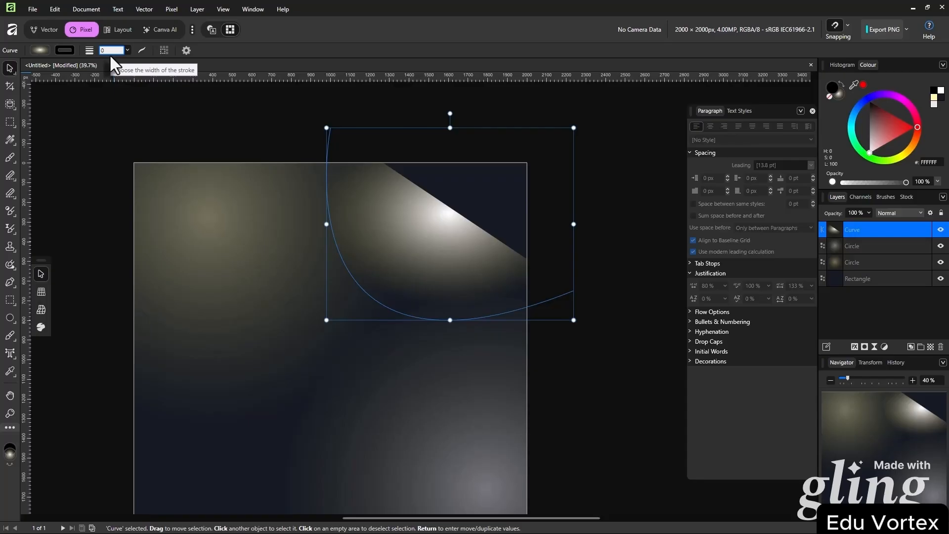
left_click(221, 115)
left_click_drag(449, 249, 520, 203)
left_click_drag(498, 233, 449, 253)
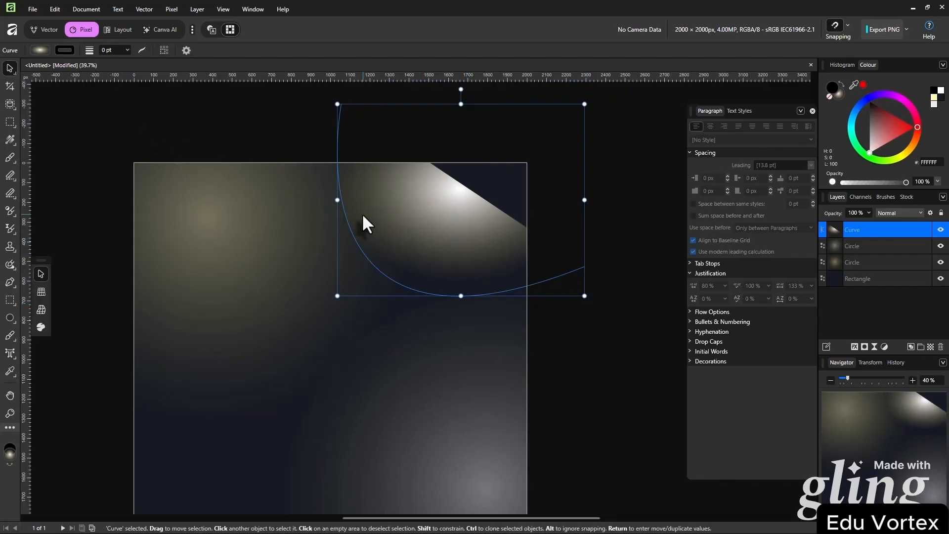
key("ctrl+z")
key("ctrl+z")
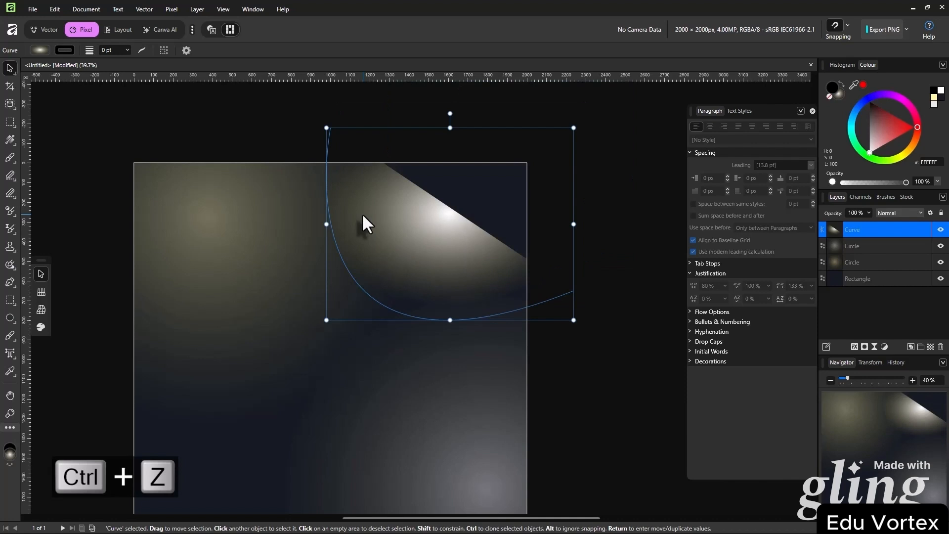
key("ctrl+z")
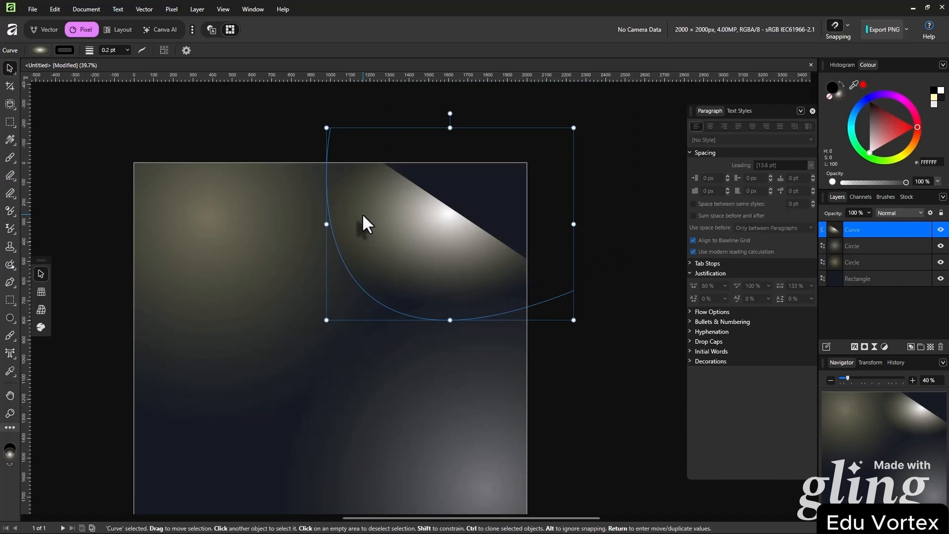
Set the white stop of the curve's radial gradient fill to 0% opacity
left_click(41, 52)
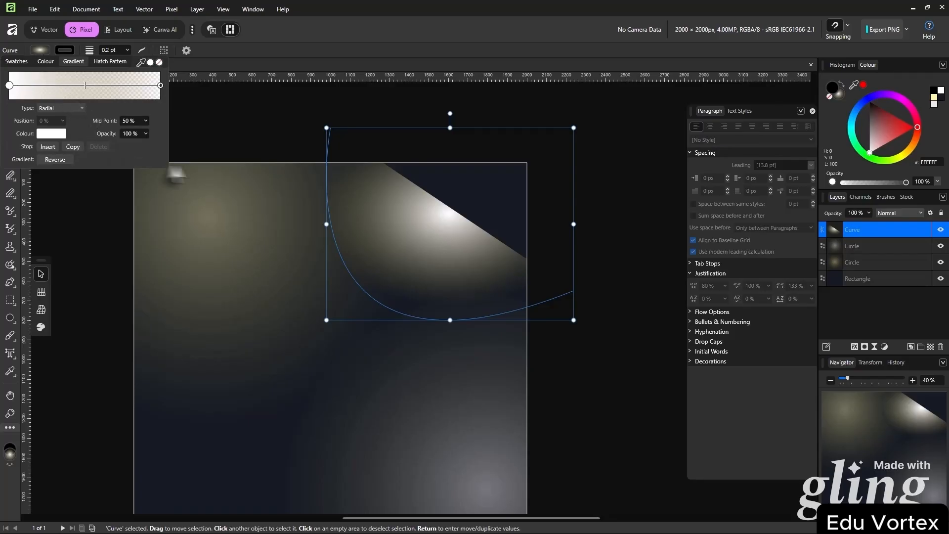
left_click(146, 134)
left_click_drag(147, 144, 79, 145)
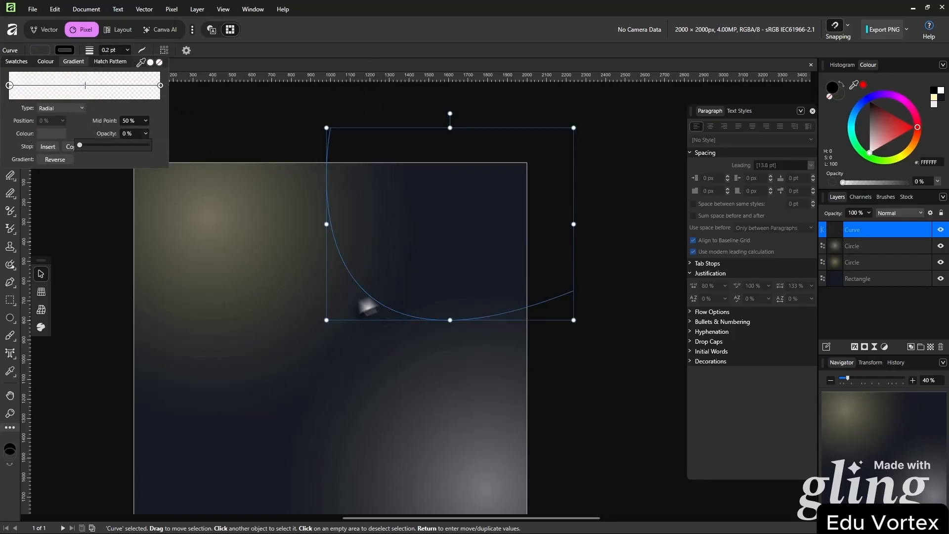
left_click(335, 40)
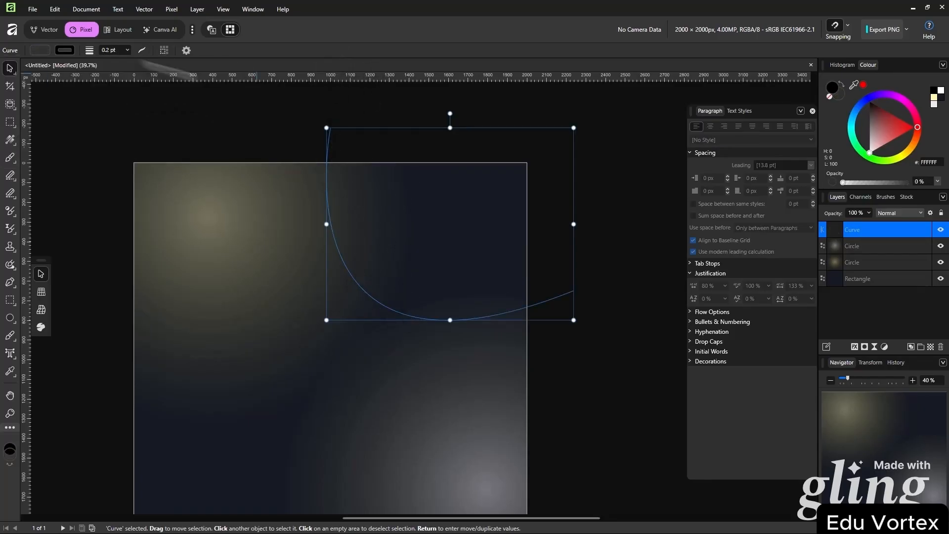
Change the curve's stroke colour to white
left_click(65, 50)
left_click_drag(94, 144, 97, 132)
left_click(458, 47)
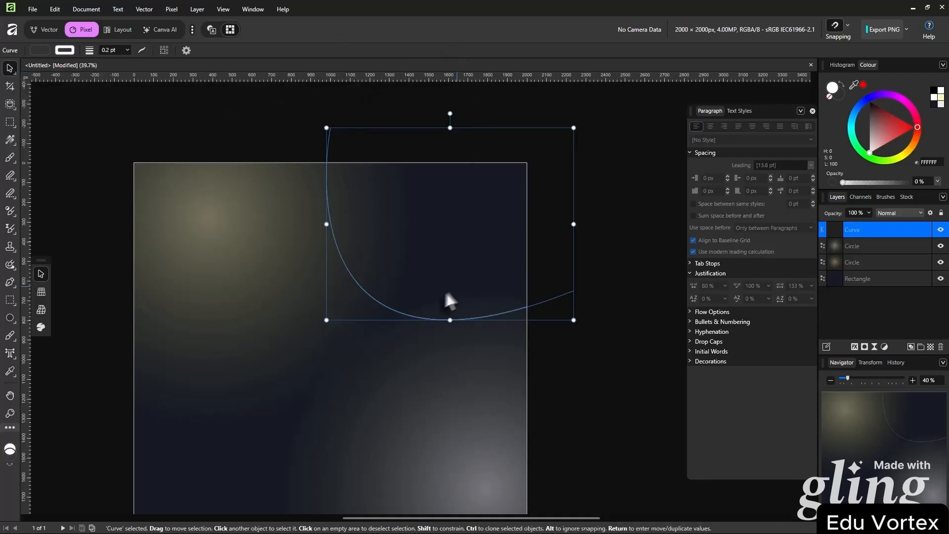
Move the white curve about 155 px right and 160 px up in the canvas's upper-right corner, and deselect it
left_click_drag(406, 315, 436, 283)
left_click(598, 344)
left_click(521, 230)
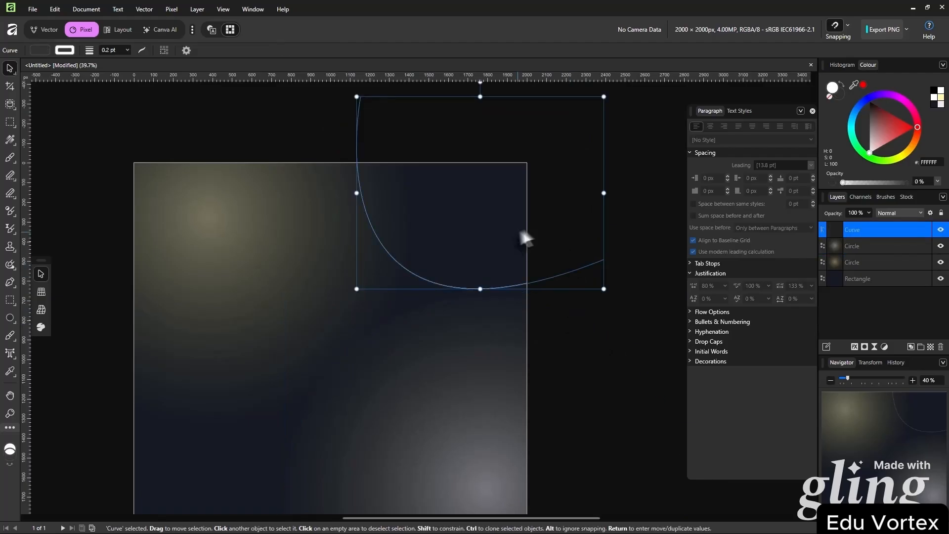
left_click(617, 220)
scroll(610, 235, "down", 2)
left_click_drag(600, 296, 586, 249)
scroll(558, 259, "up", 2)
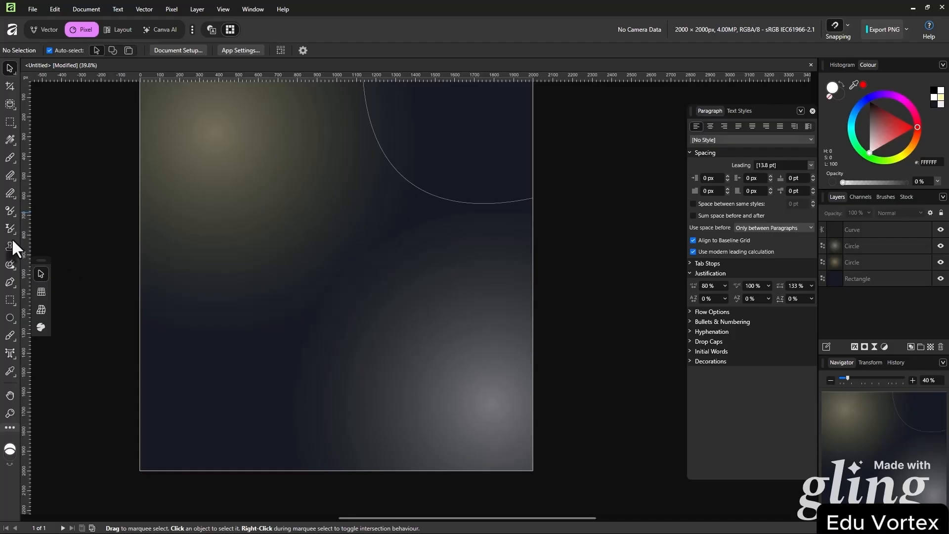
Draw a large looping curve with the Pen tool, from beyond the canvas's right edge through the centre and out past the bottom edge
left_click(11, 281)
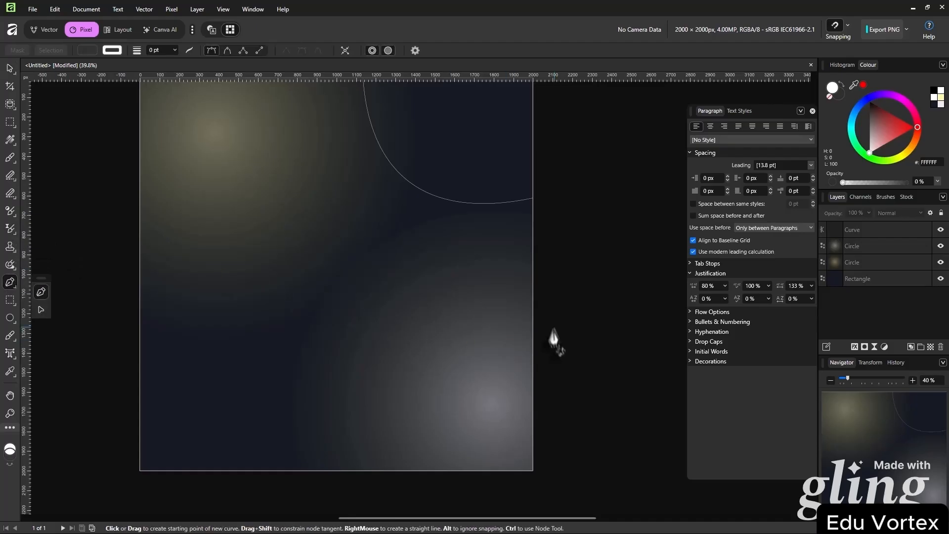
left_click(599, 312)
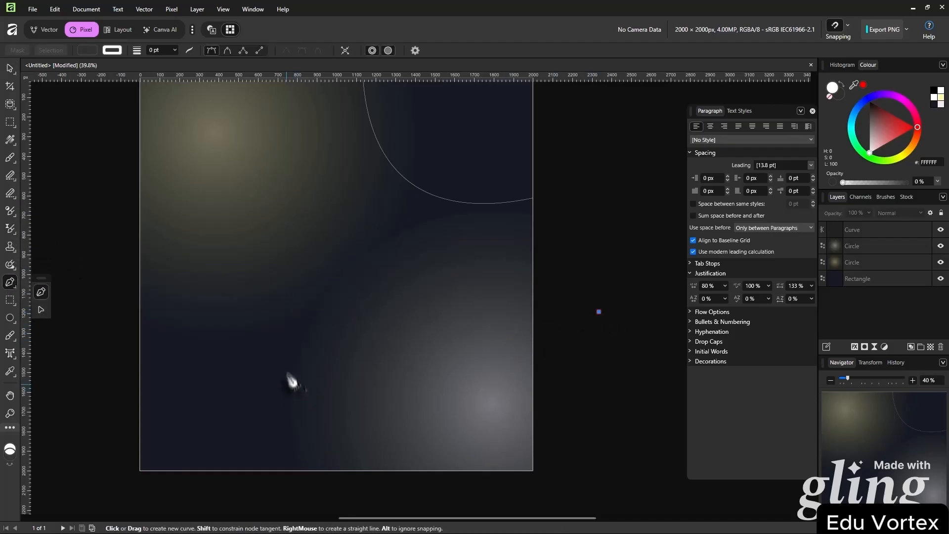
left_click_drag(320, 374, 196, 303)
left_click_drag(357, 262, 459, 418)
left_click_drag(325, 445, 225, 450)
left_click_drag(488, 411, 452, 435)
left_click_drag(582, 363, 572, 418)
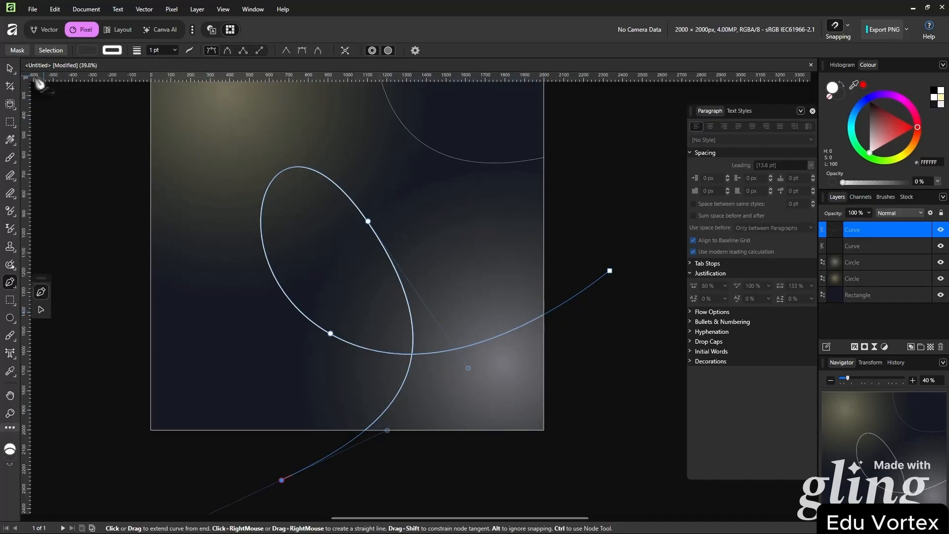
Set the looping curve's layer opacity to 40% and deselect it
left_click(10, 69)
left_click_drag(481, 221, 475, 253)
left_click(561, 187)
left_click(408, 383)
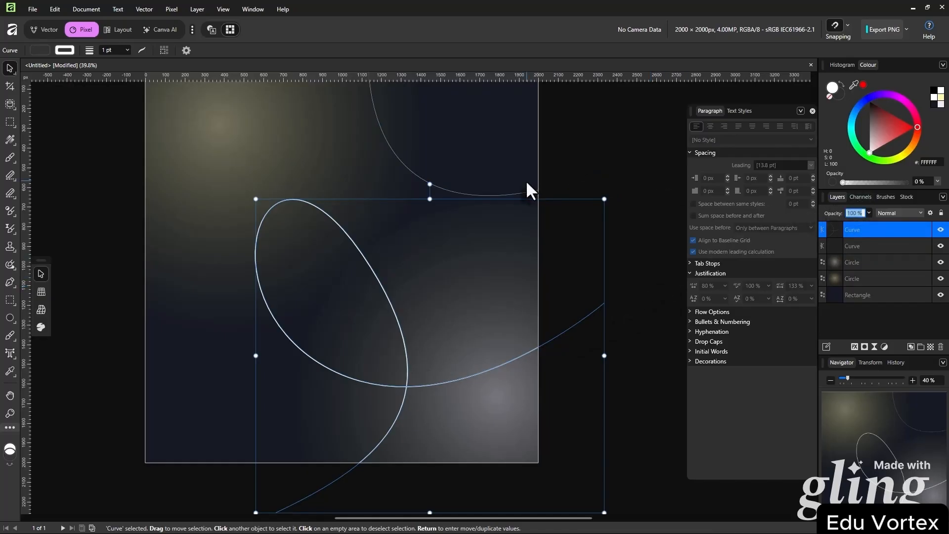
key("4")
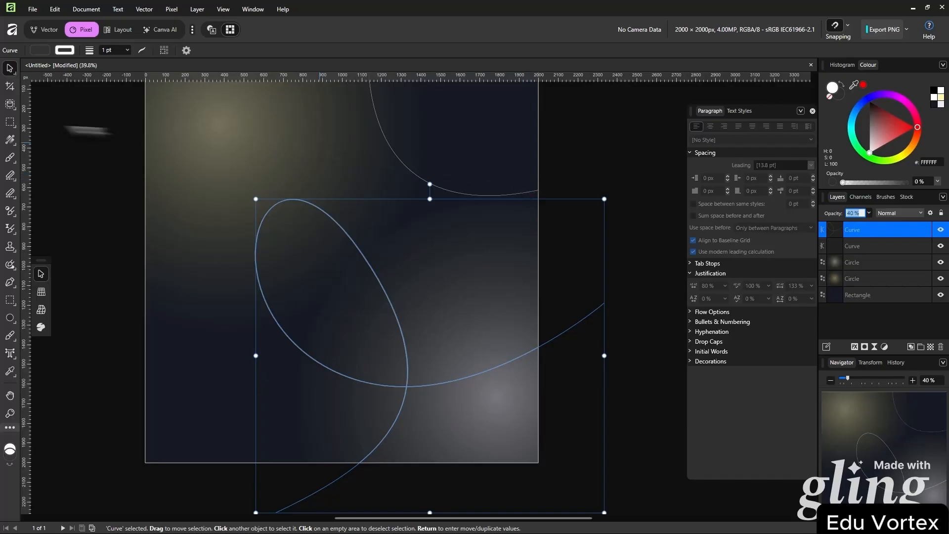
left_click(13, 73)
left_click(602, 167)
Move the looping curve down and left toward the canvas's lower-left corner, leaving nothing selected
left_click_drag(604, 222, 599, 271)
left_click(634, 273)
left_click_drag(398, 429, 346, 484)
left_click(622, 307)
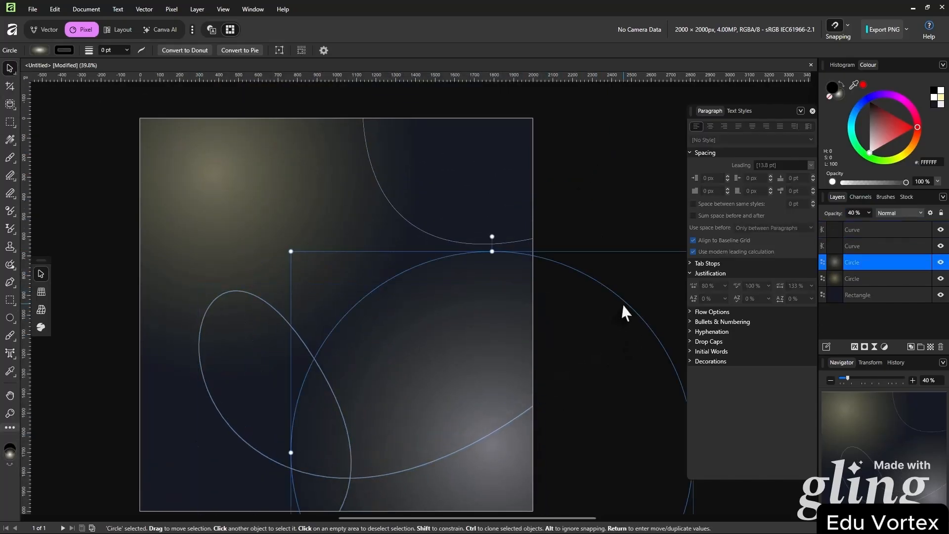
left_click(627, 204)
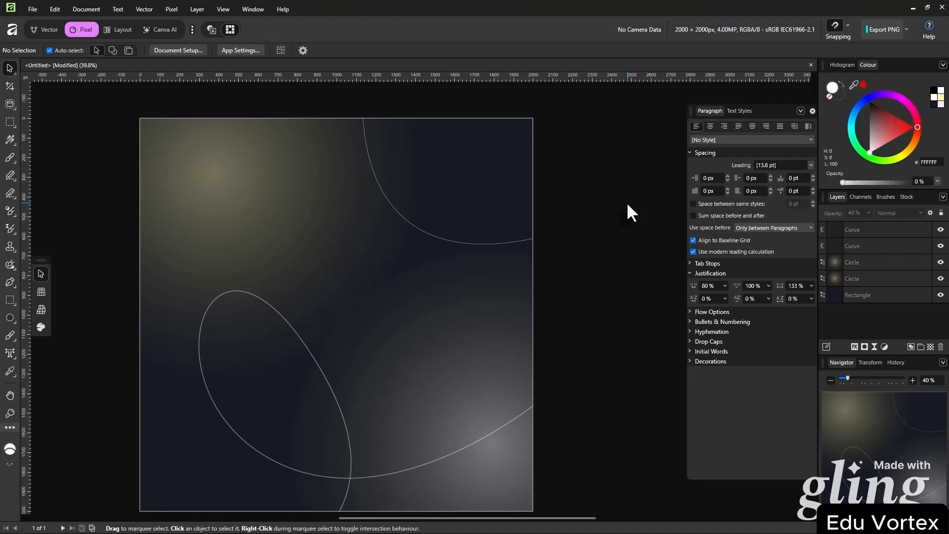
Lock the layers of the background rectangle, both circles and both curves
left_click(885, 232)
left_click(877, 316)
left_click(883, 285)
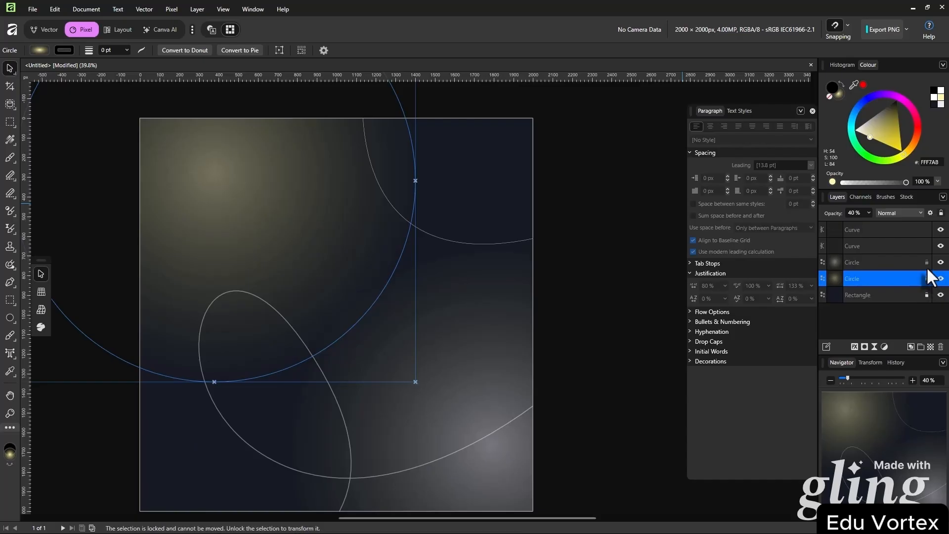
left_click(928, 230)
left_click(925, 231)
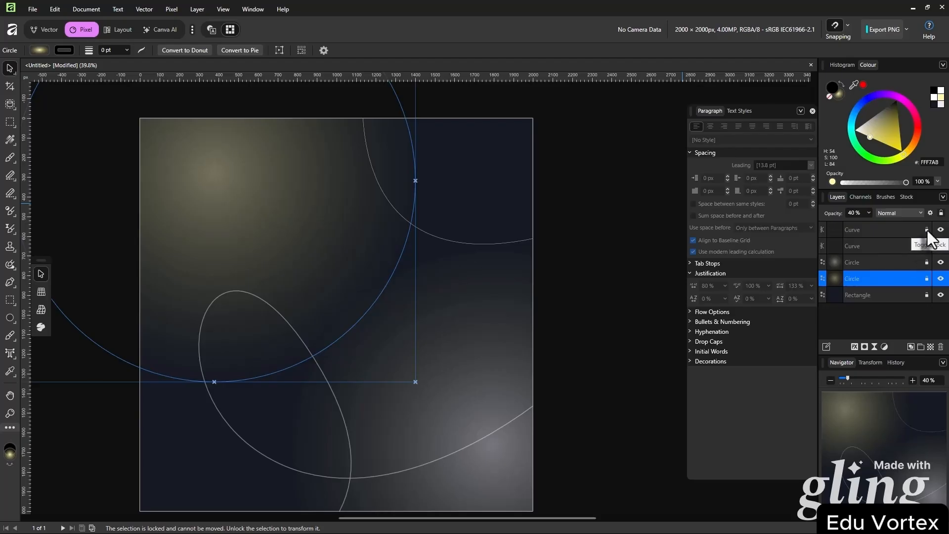
left_click(624, 280)
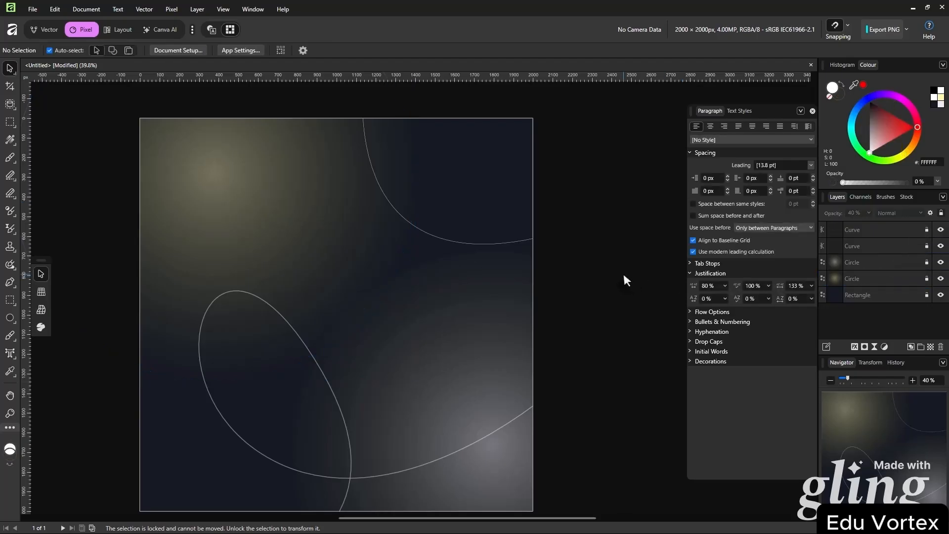
Group the background rectangle, the two circles and the two curves into one layer
left_click(884, 296)
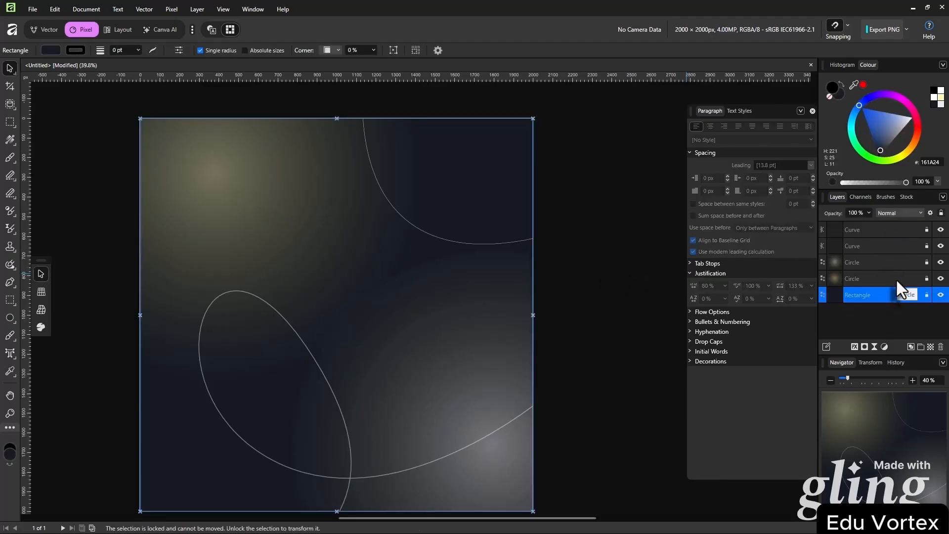
left_click(888, 224, "shift")
left_click(883, 308)
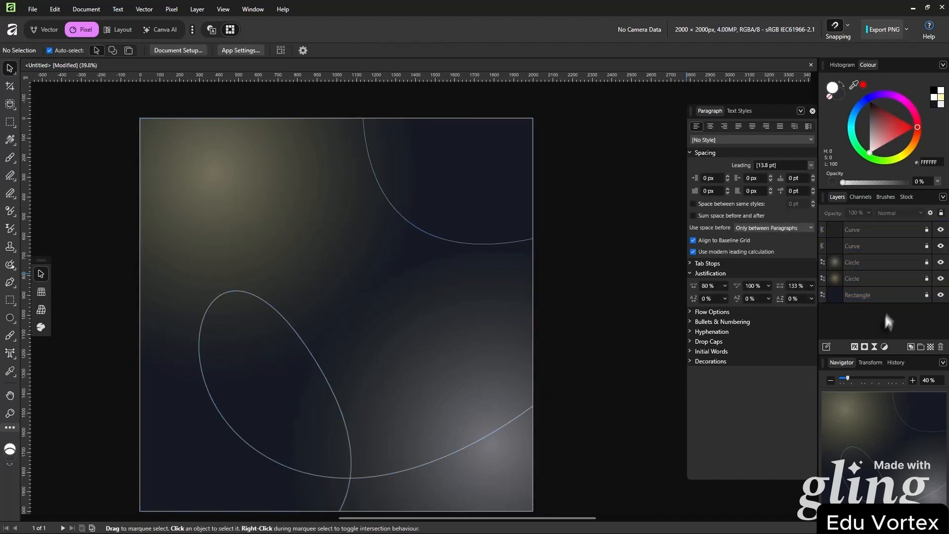
left_click(891, 296)
left_click(890, 308)
left_click(892, 265)
left_click(883, 299)
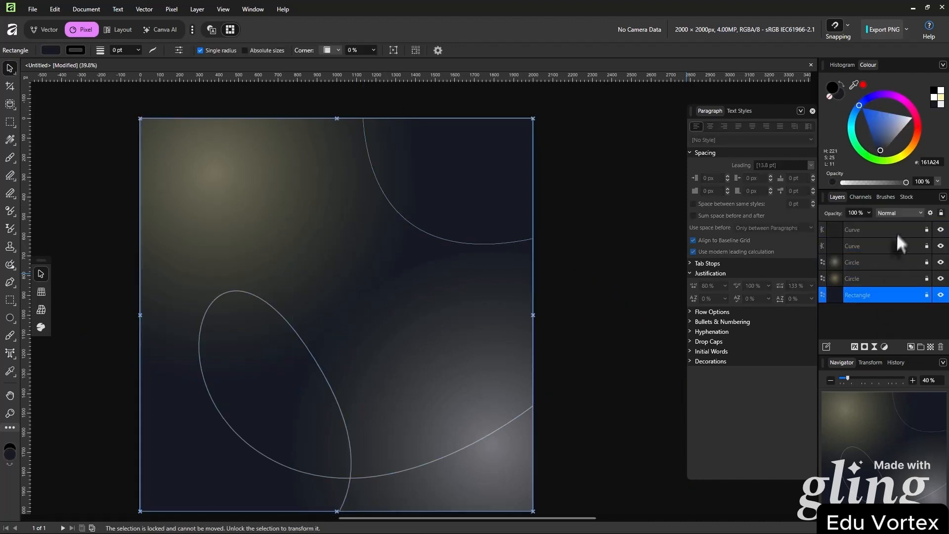
left_click(896, 232, "shift")
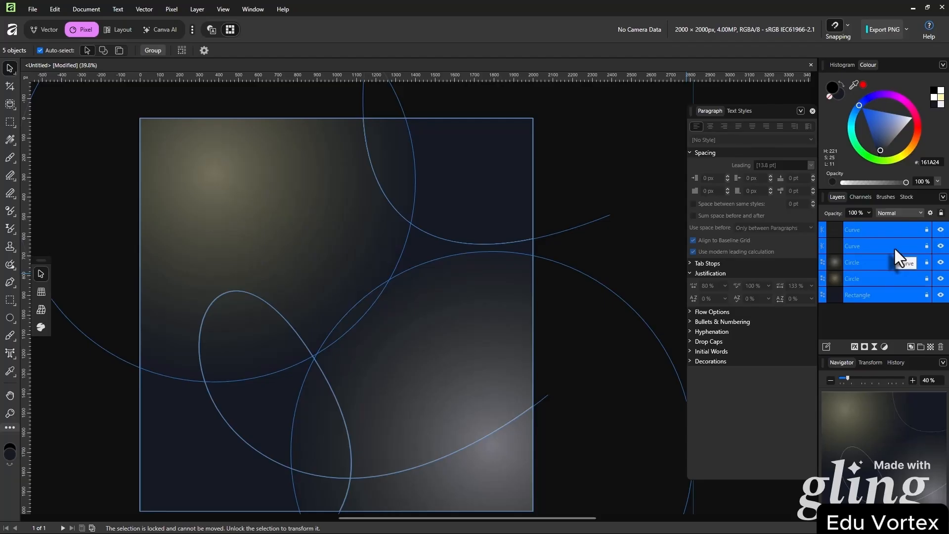
key("ctrl+g")
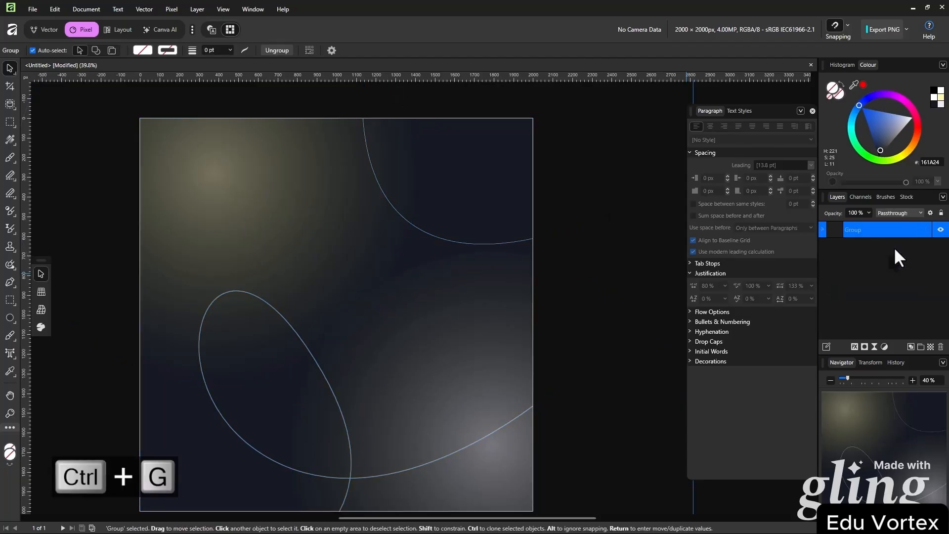
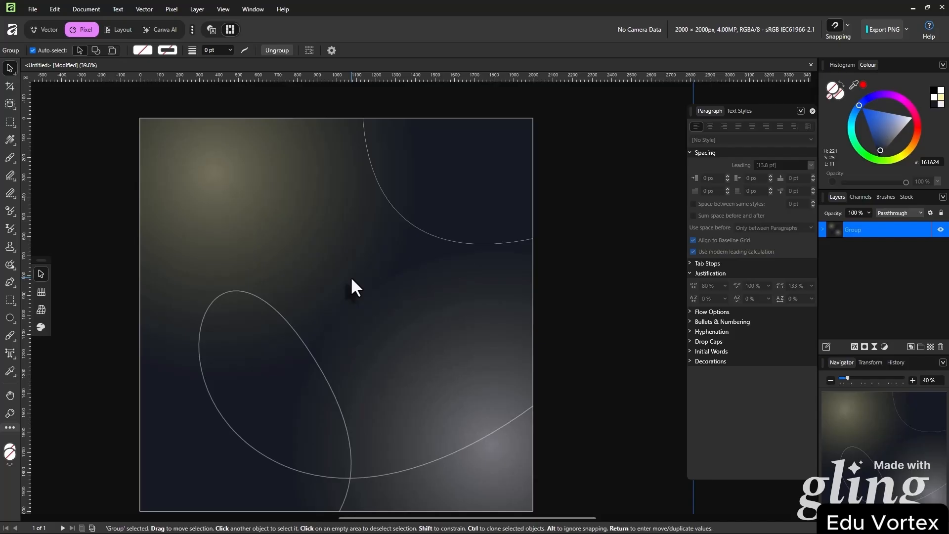
Draw a Pen path running about 800 px down the canvas's left side, rounded into a horizontal segment about 480 px long
left_click(10, 282)
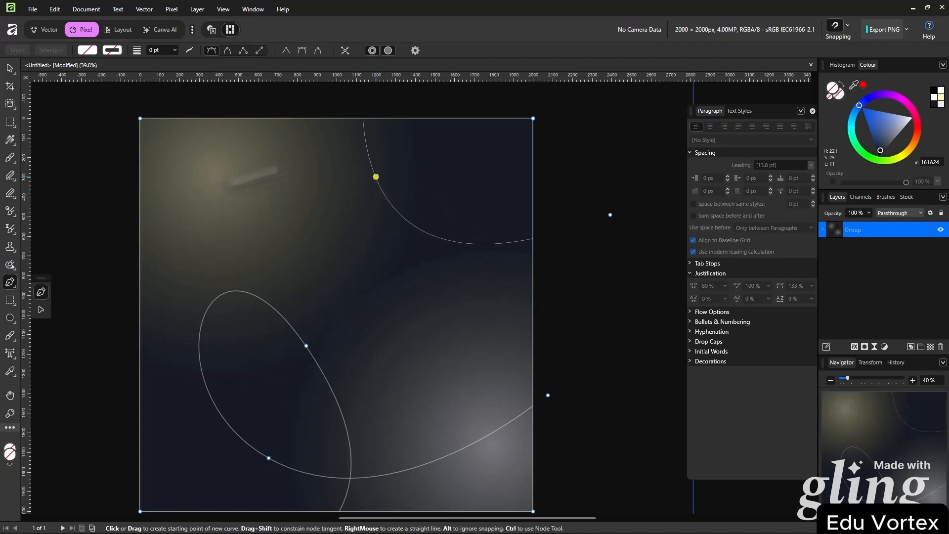
left_click(170, 202)
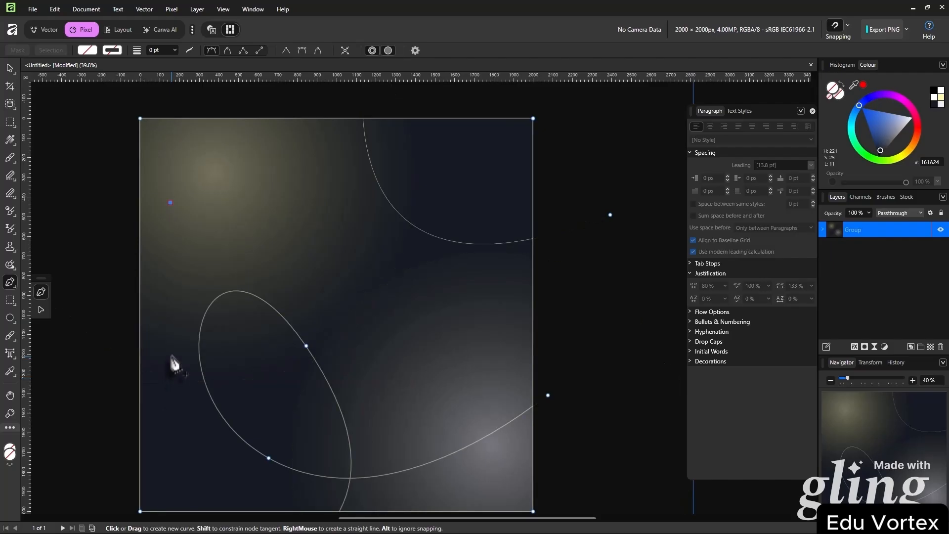
left_click(170, 318)
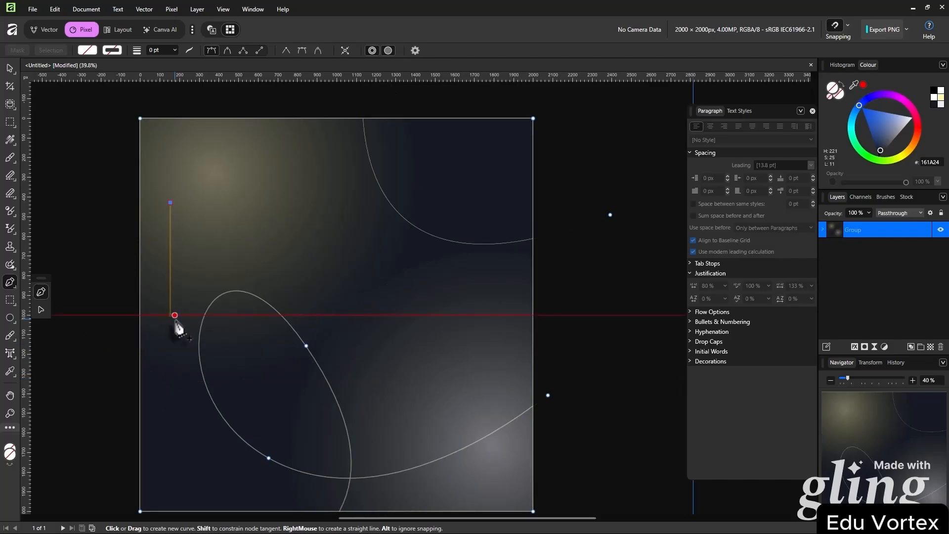
left_click(171, 359)
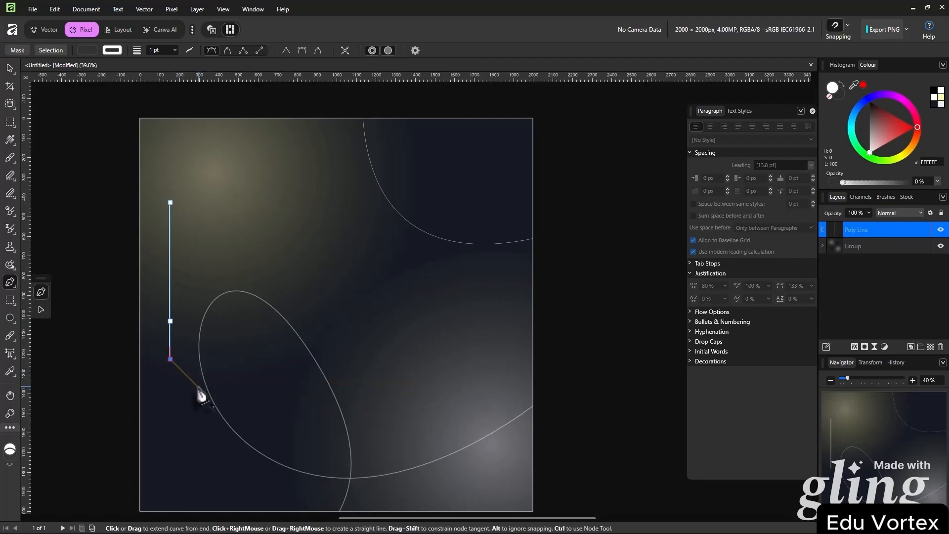
left_click_drag(198, 387, 227, 387)
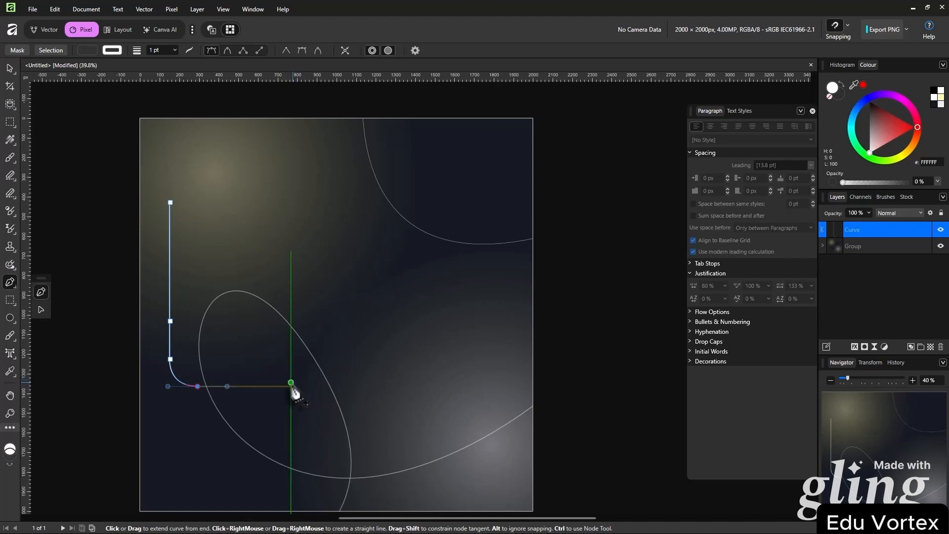
left_click(291, 382)
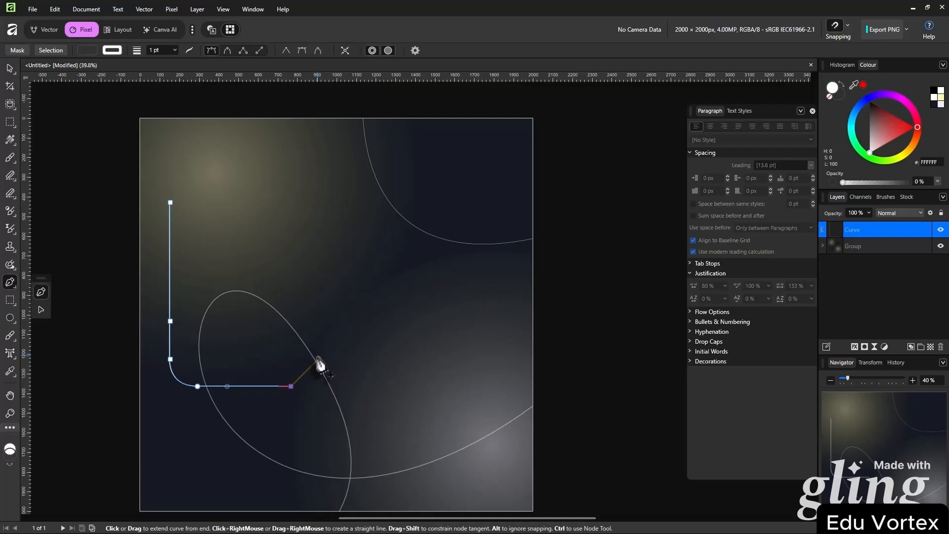
Extend the Pen path with a rounded step rising at about x 910 px, running right at about y 1000 px and curving up near x 1430 px
left_click_drag(318, 358, 320, 325)
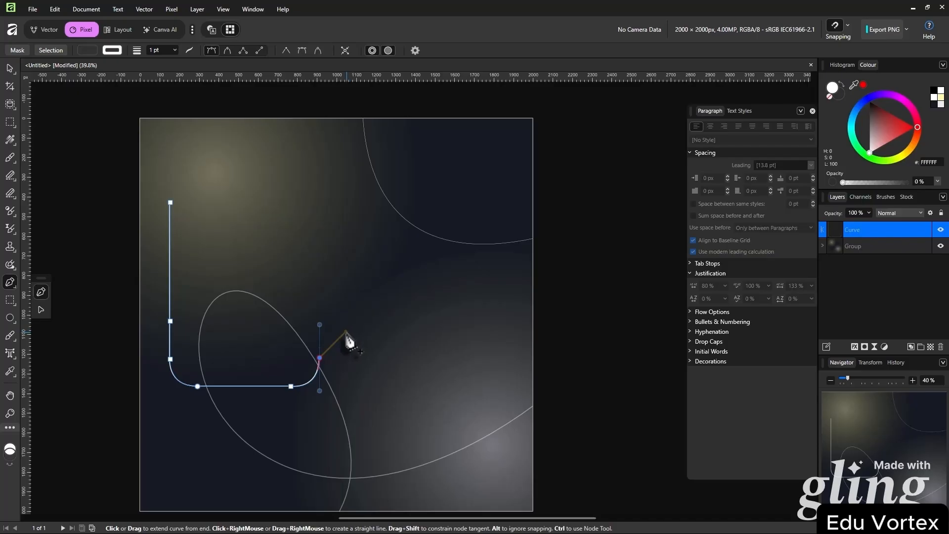
left_click(319, 340)
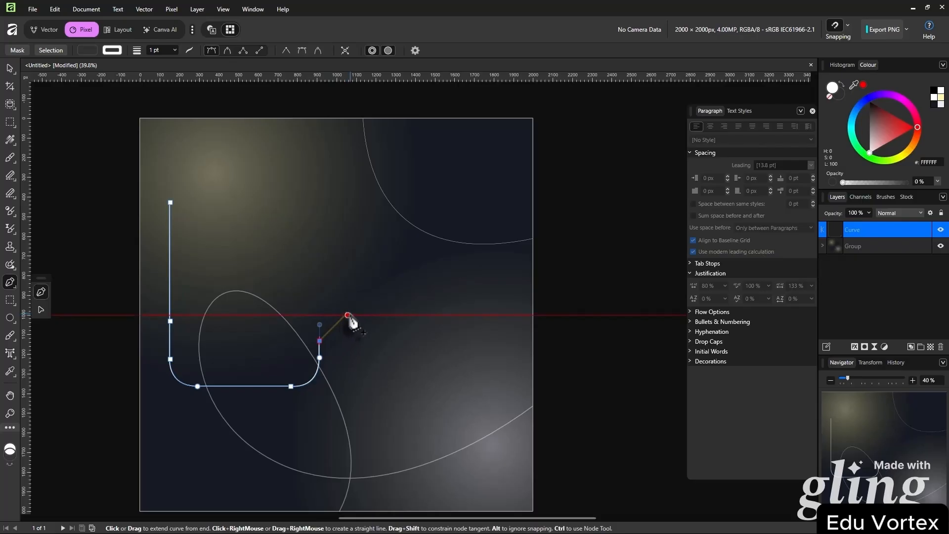
left_click_drag(347, 315, 376, 313)
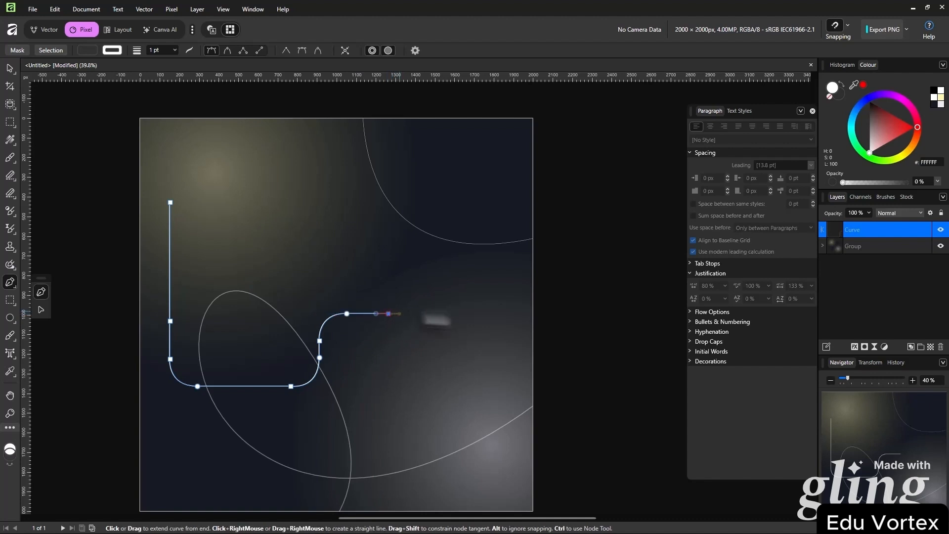
left_click(386, 314)
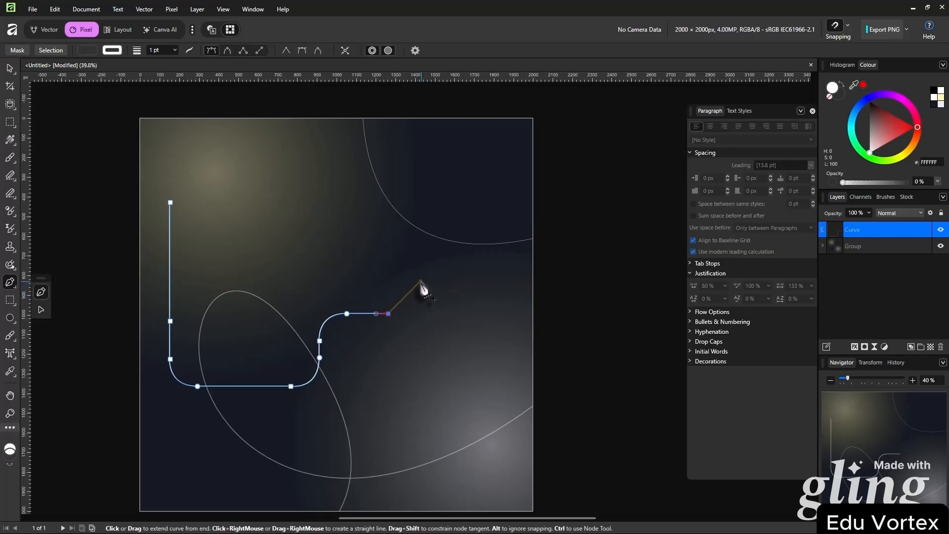
left_click_drag(421, 282, 421, 241)
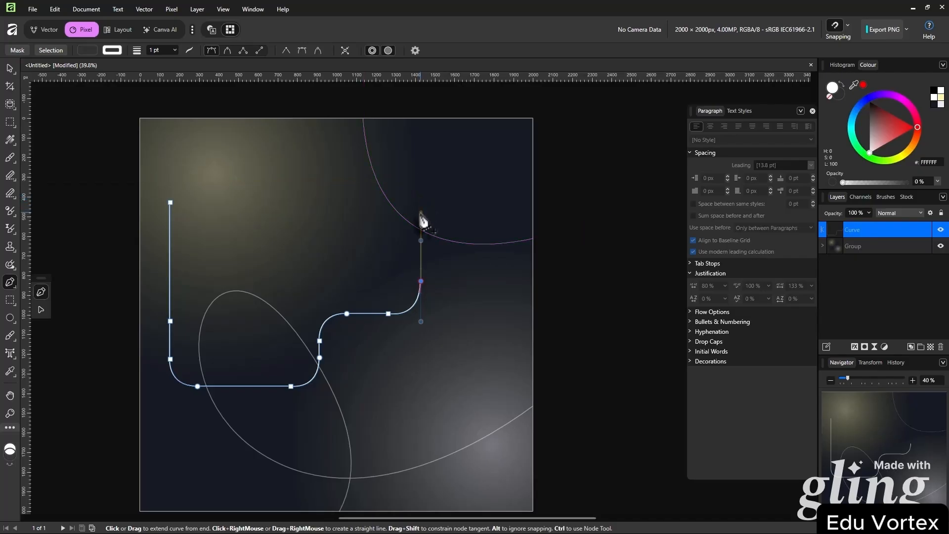
Continue the path up the right side, round both upper corners along a straight edge at about y 240 px, and close it at its starting node
left_click_drag(421, 218, 361, 173)
left_click(388, 171)
key("ctrl+z")
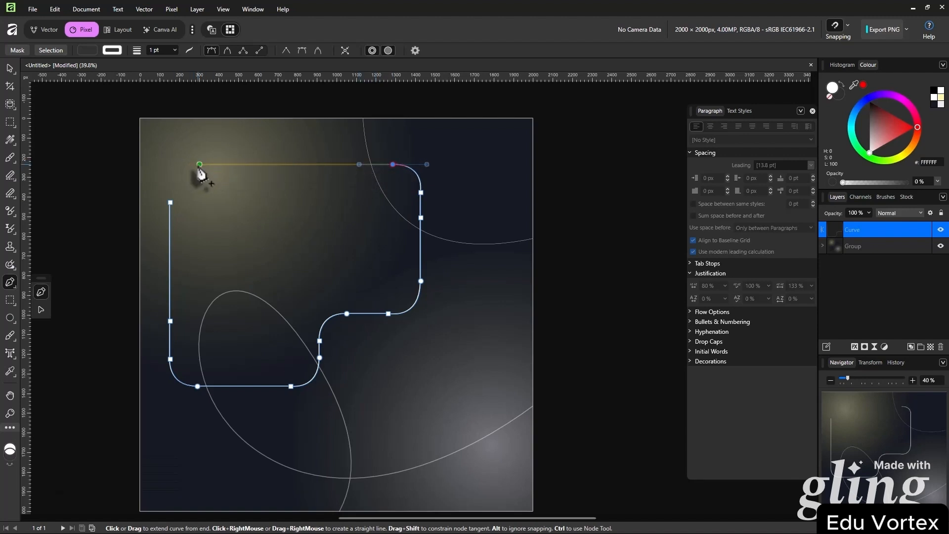
left_click(199, 164)
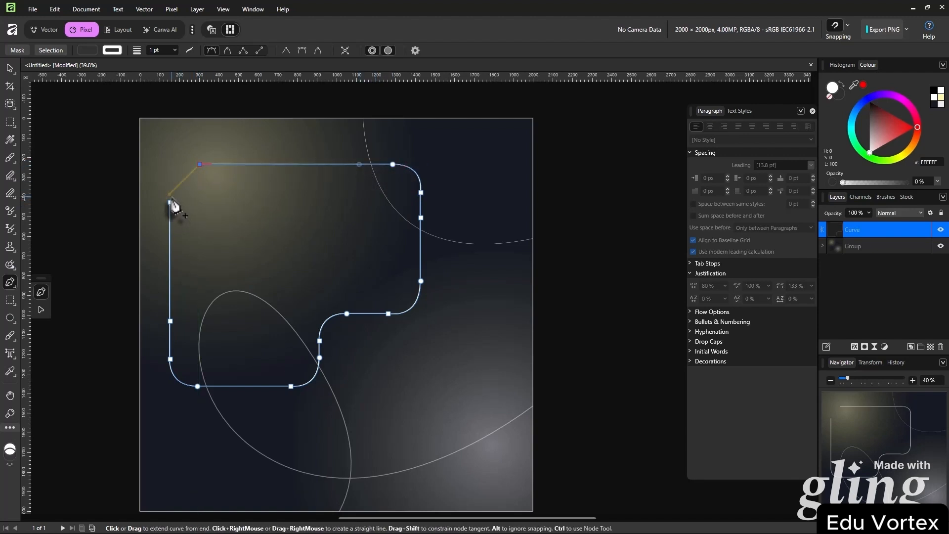
mouse_move(170, 195)
left_mouse_down()
mouse_move(170, 237)
mouse_move(170, 213)
left_mouse_up()
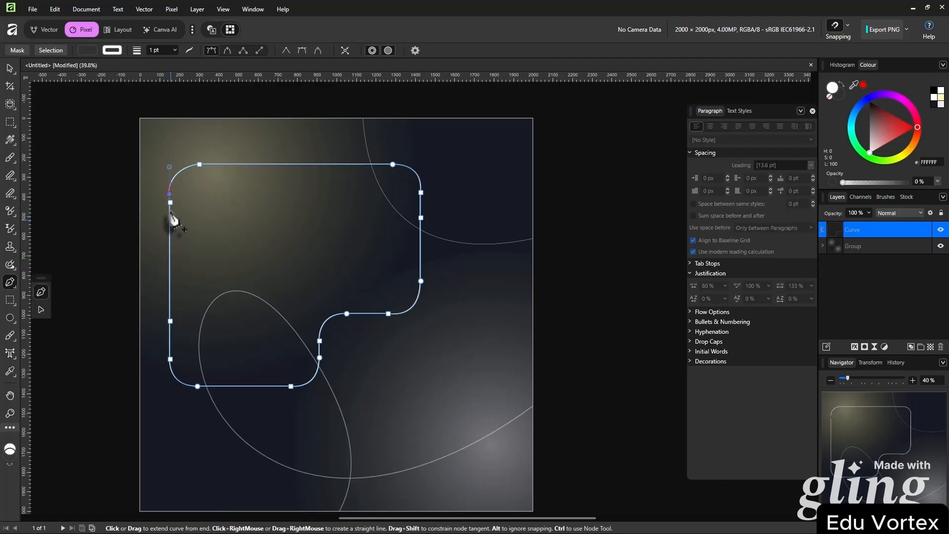
left_click(170, 202)
Undo the last path change and join the path again at its starting node on the left side
scroll(163, 196, "up", 6)
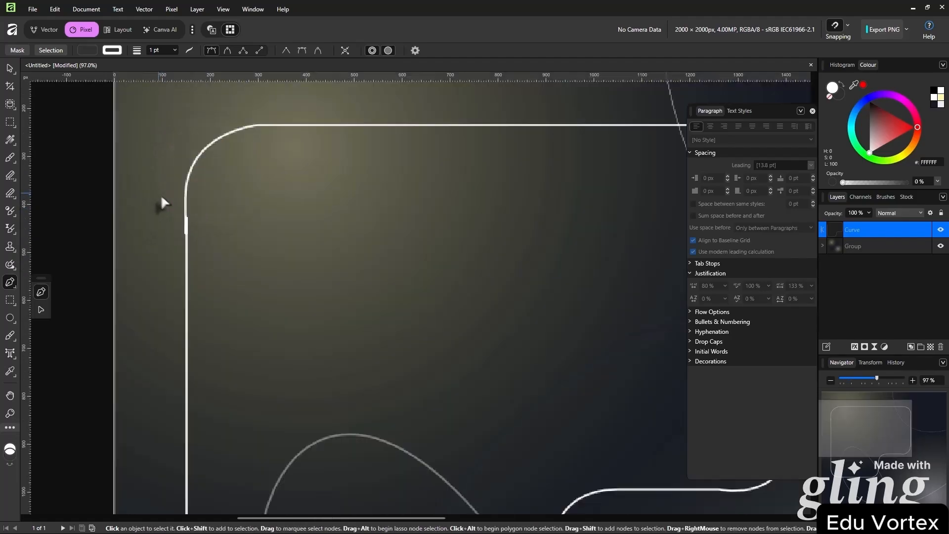
scroll(198, 247, "up", 5)
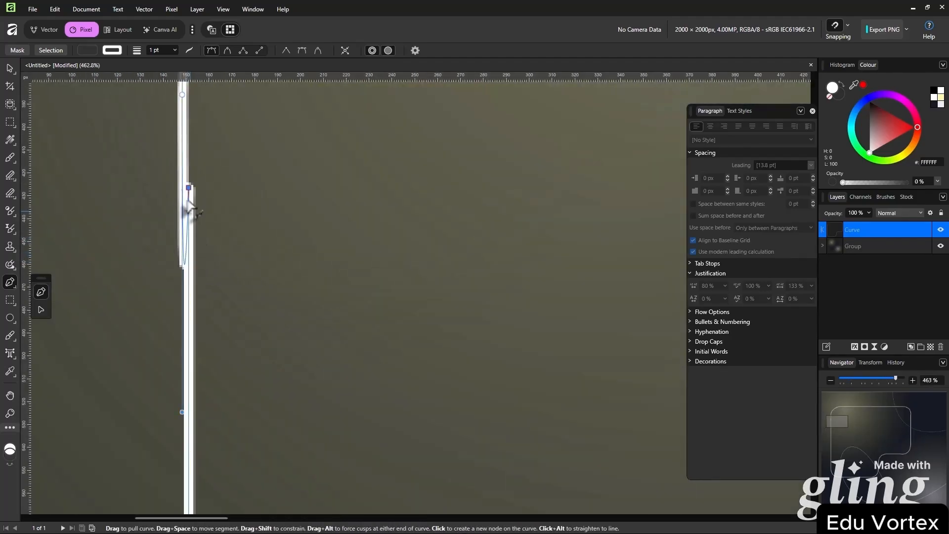
key("ctrl+z")
left_click(189, 189)
scroll(201, 196, "down", 6)
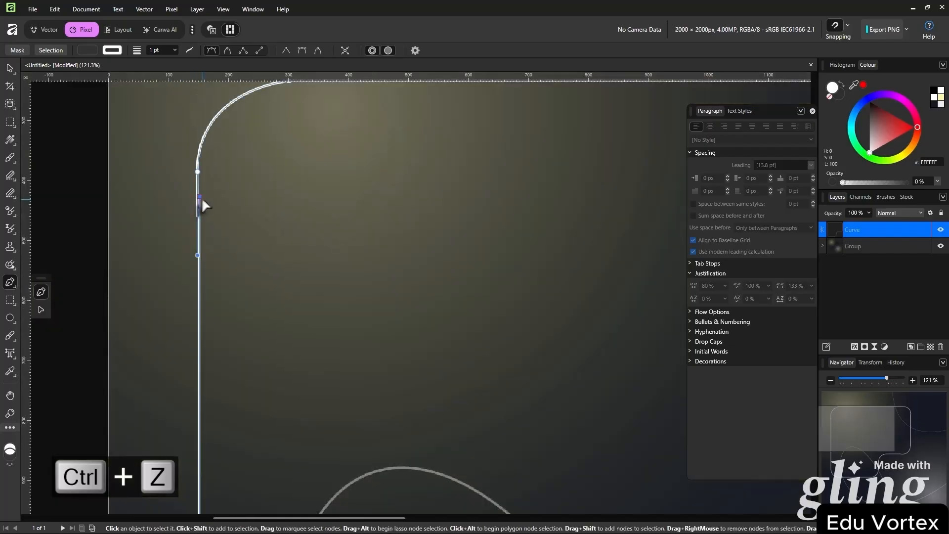
scroll(201, 196, "up", 6)
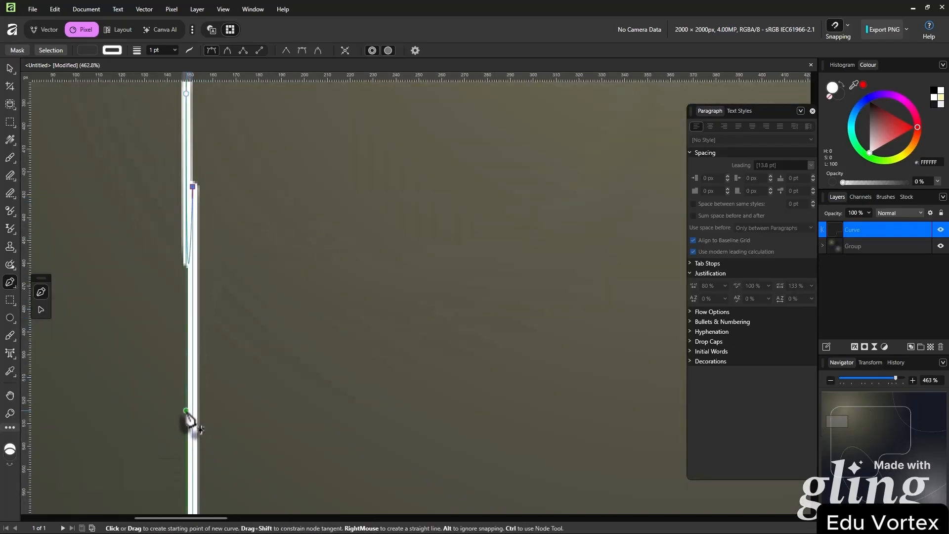
Move the misaligned node at the path's left-side join about 110 px down, in line with the vertical edge
left_click(10, 70)
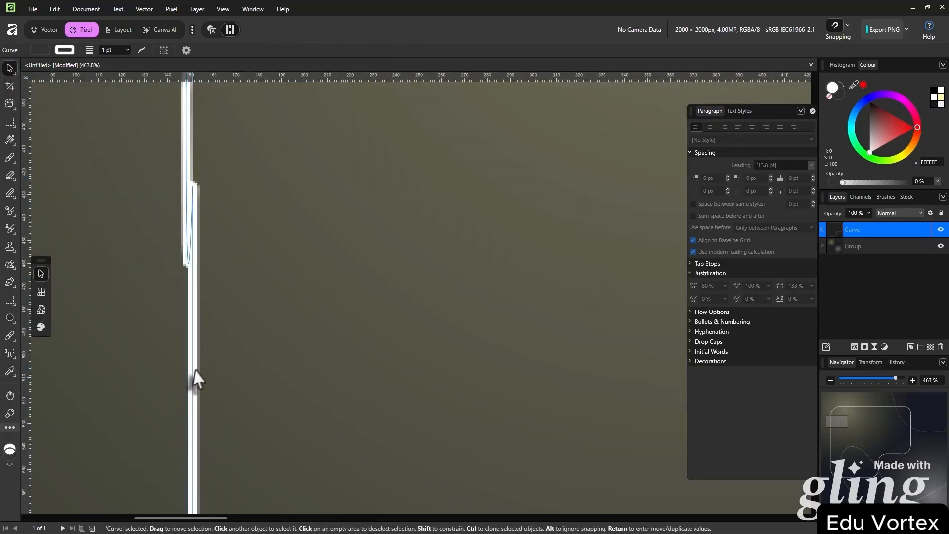
left_click(184, 244)
double_click(189, 242)
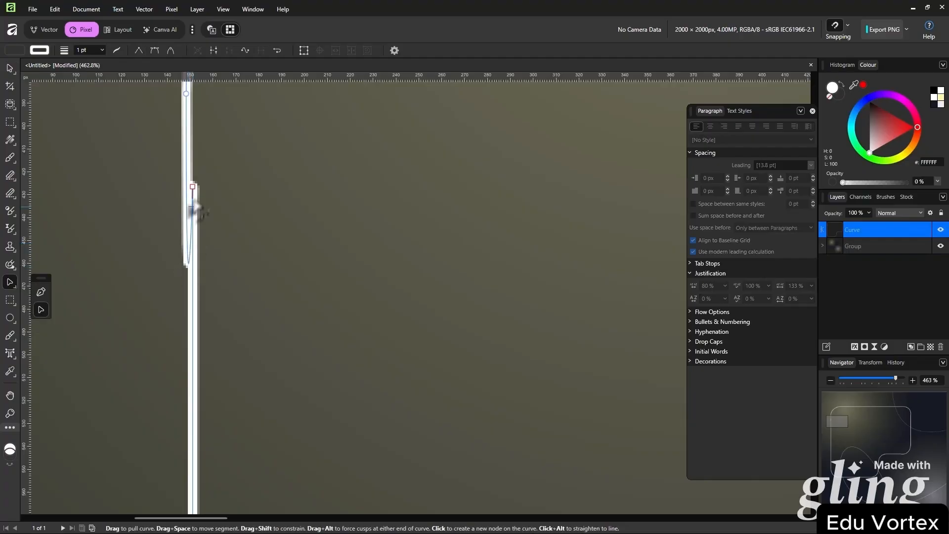
left_click_drag(192, 188, 187, 436)
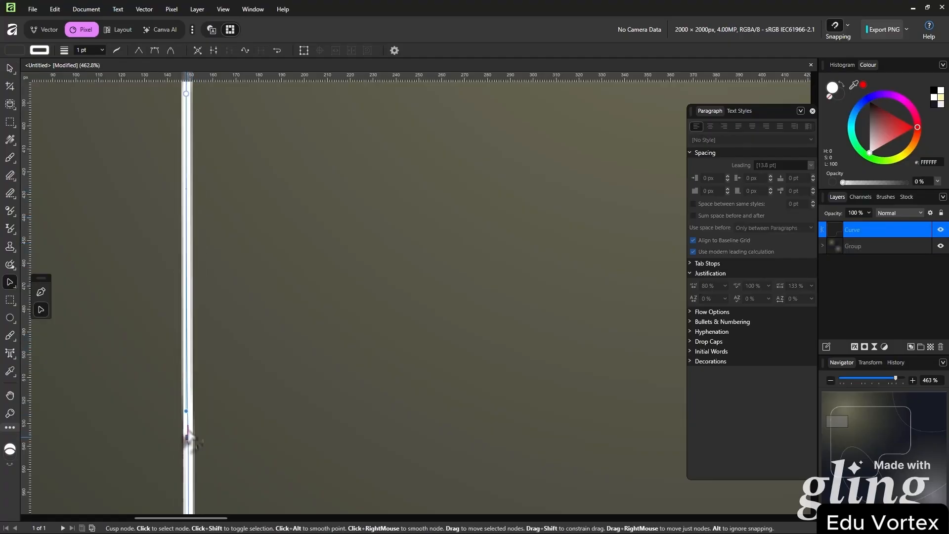
scroll(220, 361, "down", 4)
scroll(221, 361, "up", 3)
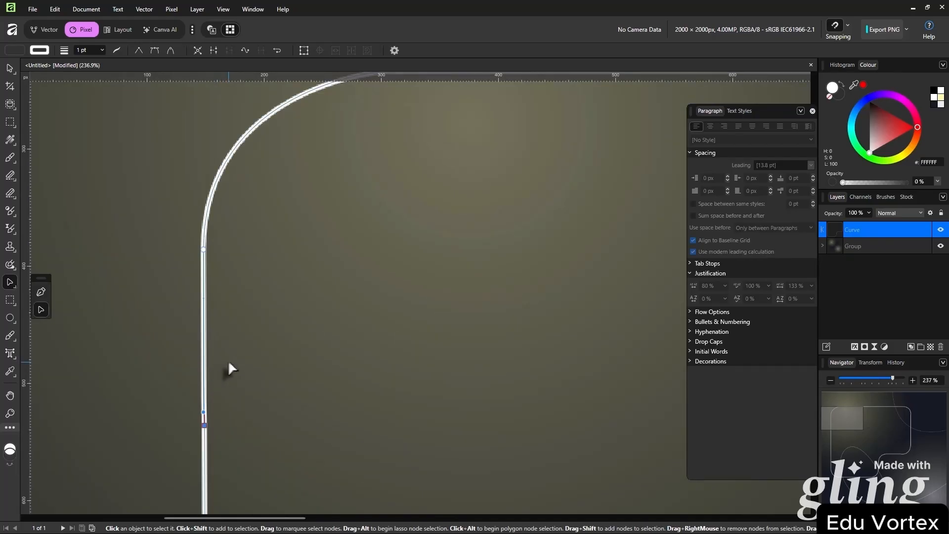
scroll(229, 365, "down", 1)
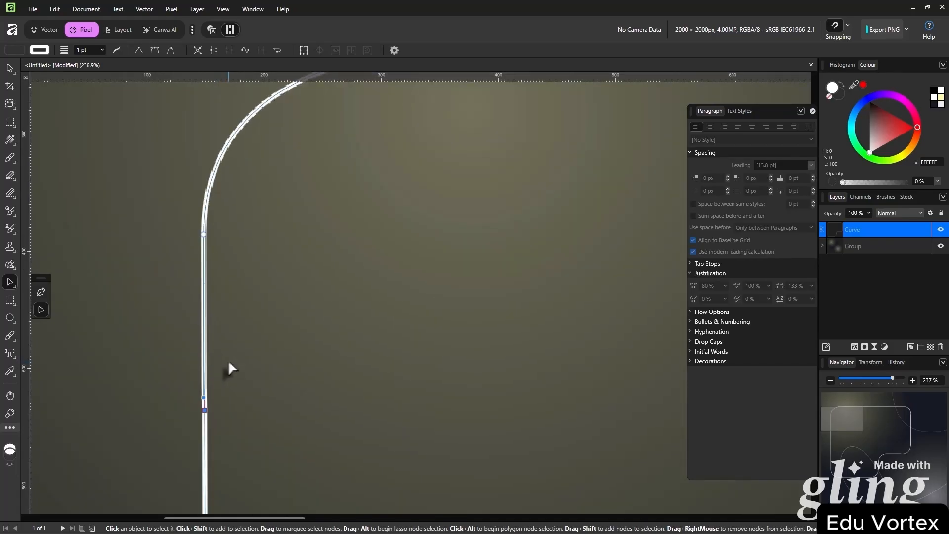
scroll(228, 360, "up", 4)
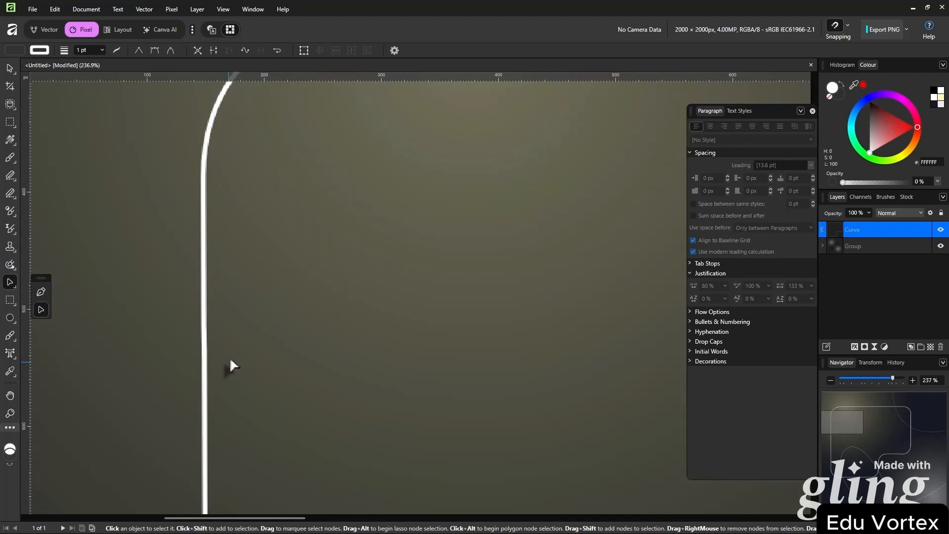
scroll(336, 384, "down", 4)
scroll(338, 389, "down", 3)
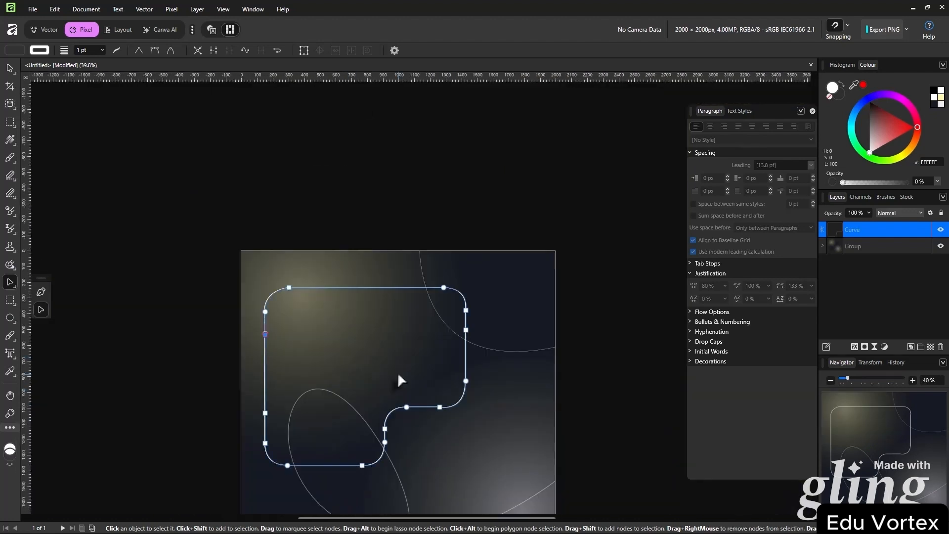
scroll(387, 335, "up", 1)
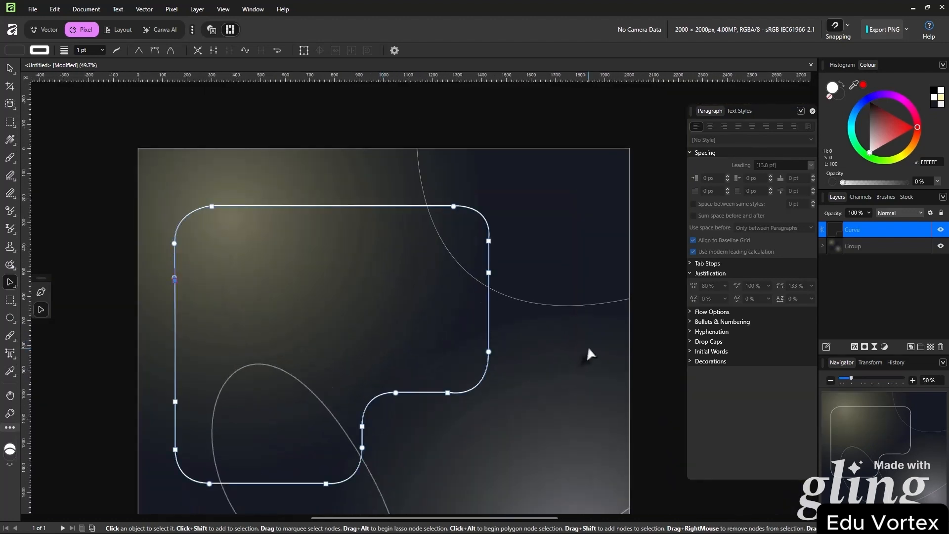
Fill the stepped shape with the white-to-olive radial gradient by setting both gradient stops to 100% opacity
left_click(660, 304)
left_click(488, 253)
left_click(13, 51)
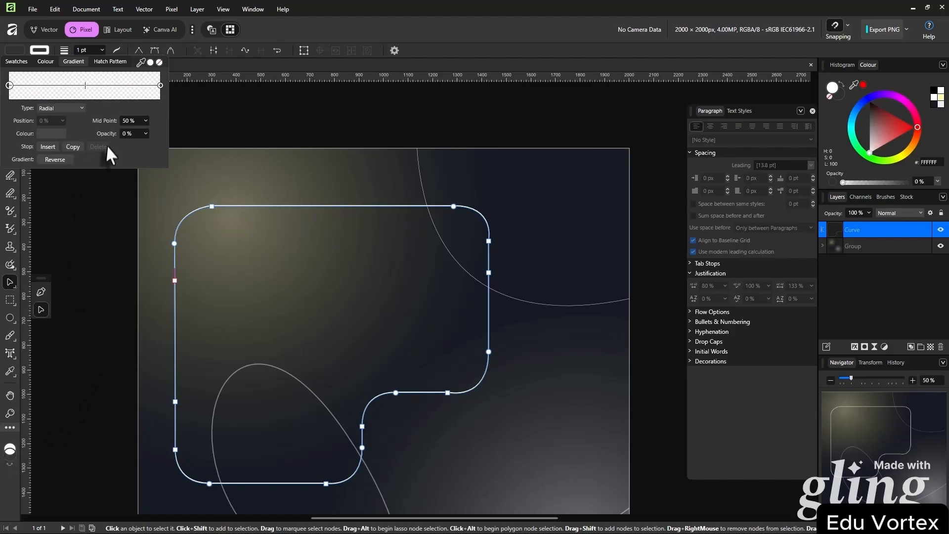
left_click(144, 134)
left_click_drag(152, 144, 228, 144)
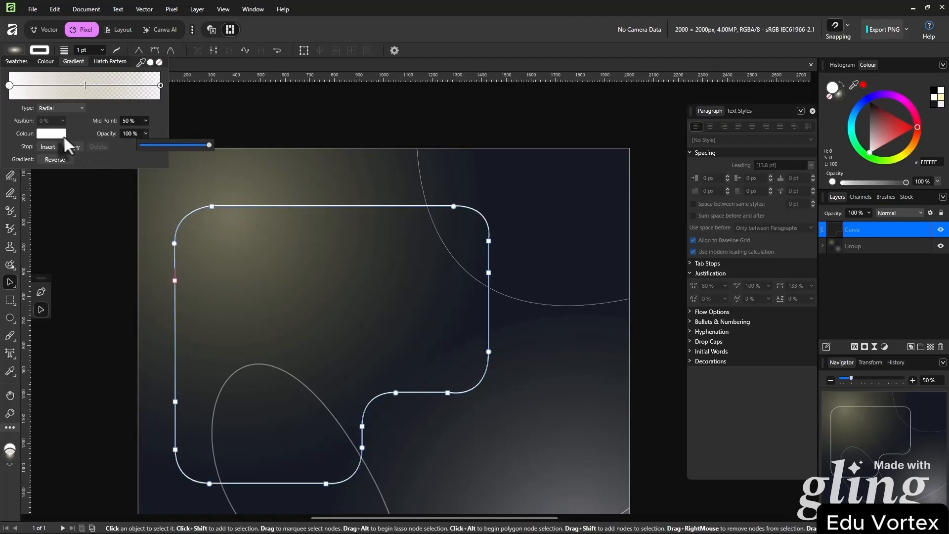
left_click(159, 85)
left_click(145, 134)
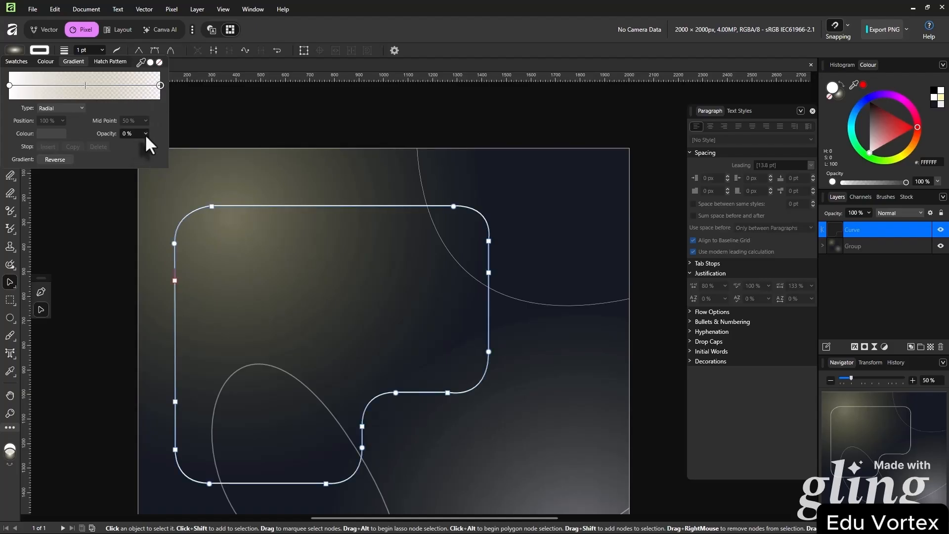
left_click_drag(150, 144, 248, 145)
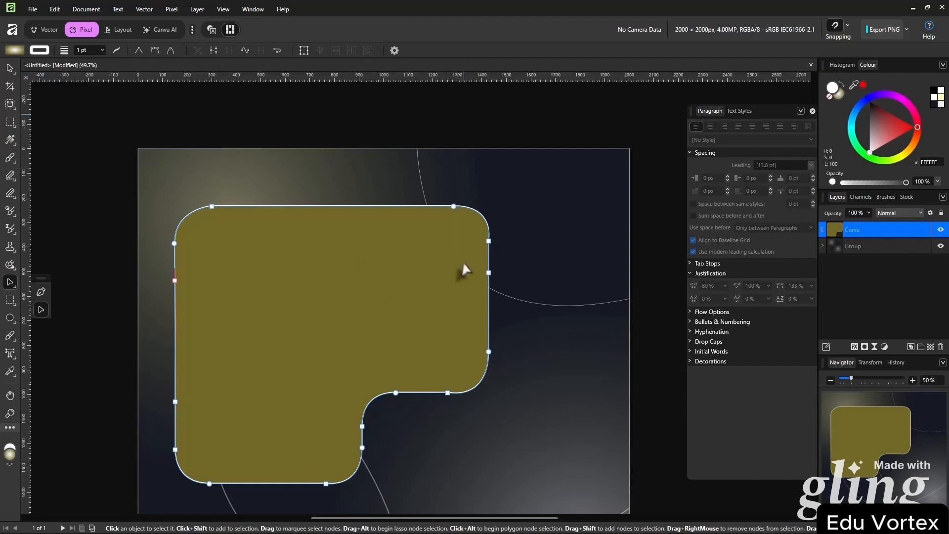
Set the stepped shape's stroke width to 0 pt and deselect the shape
scroll(462, 262, "down", 2)
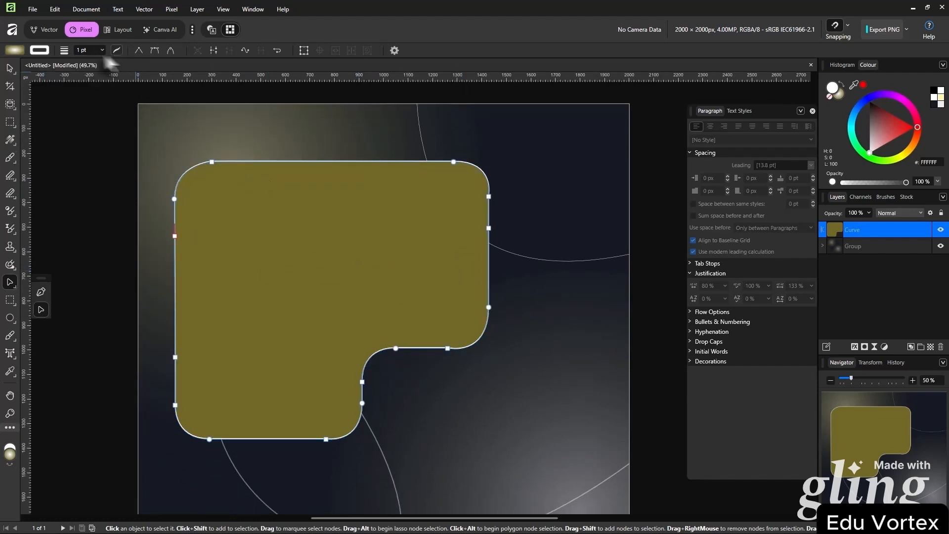
left_click(83, 50)
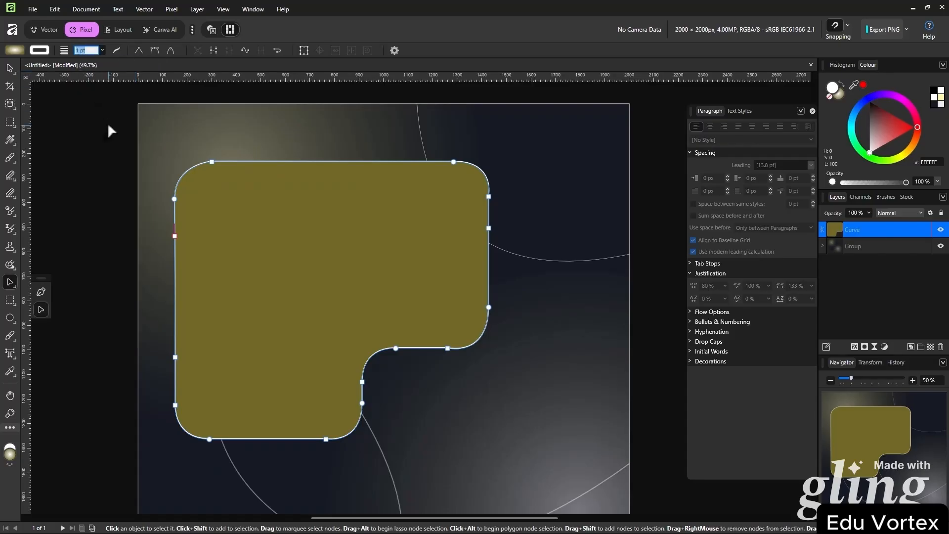
type("0")
key("Return")
left_click(14, 71)
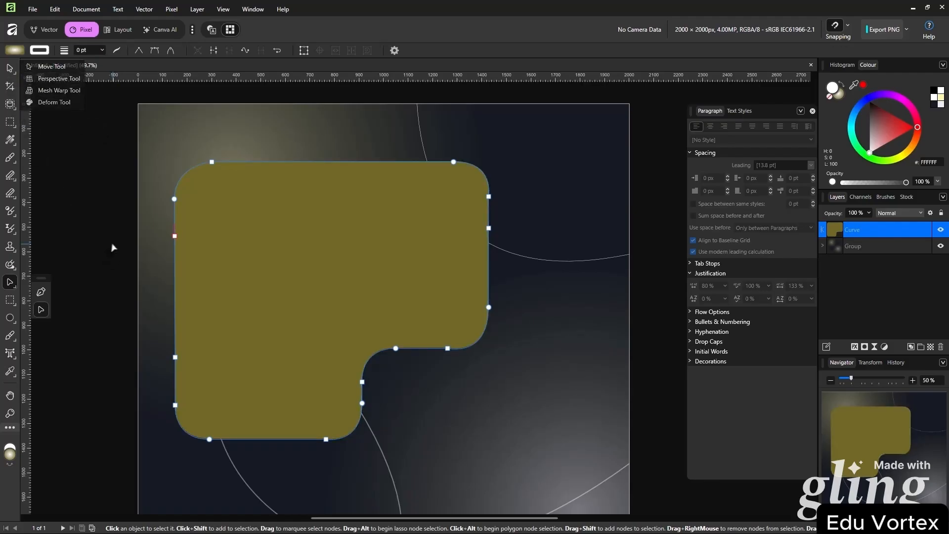
left_click(113, 247)
left_click(441, 284)
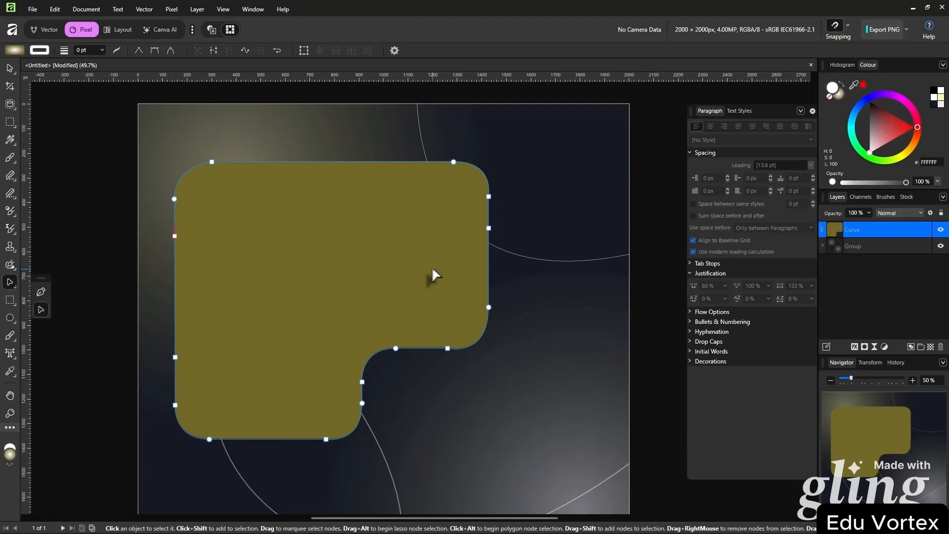
left_click(663, 227)
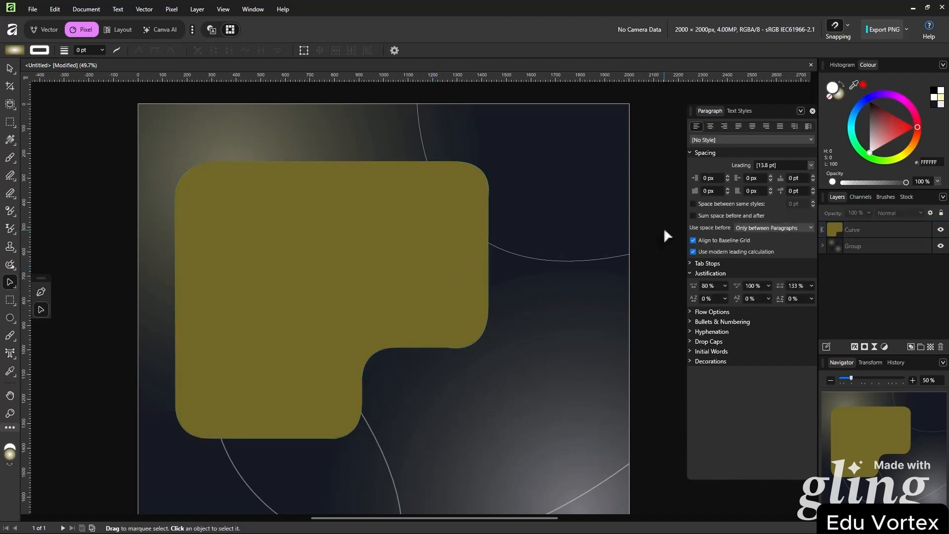
Duplicate the stepped shape, scale the copy down to about 1075 × 950 px and place it inside the original
left_click(458, 273)
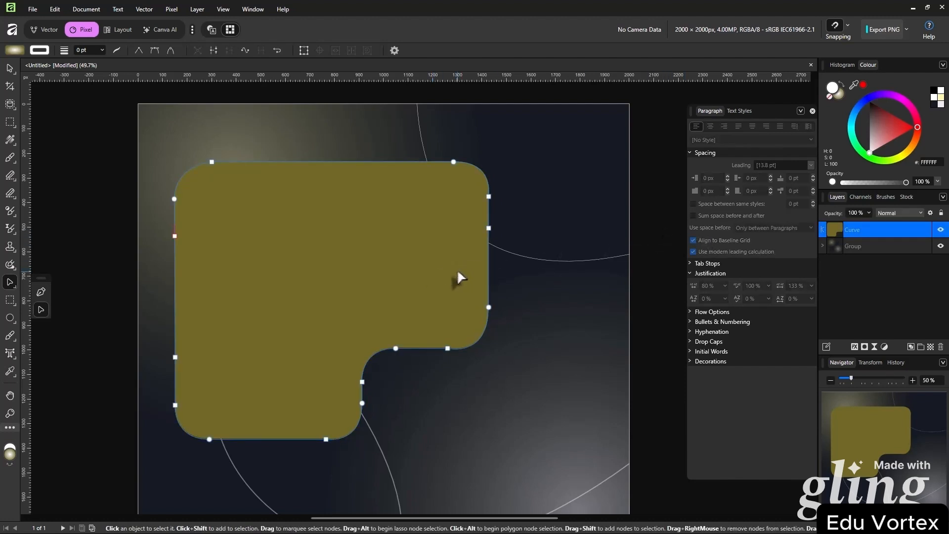
key("ctrl+v")
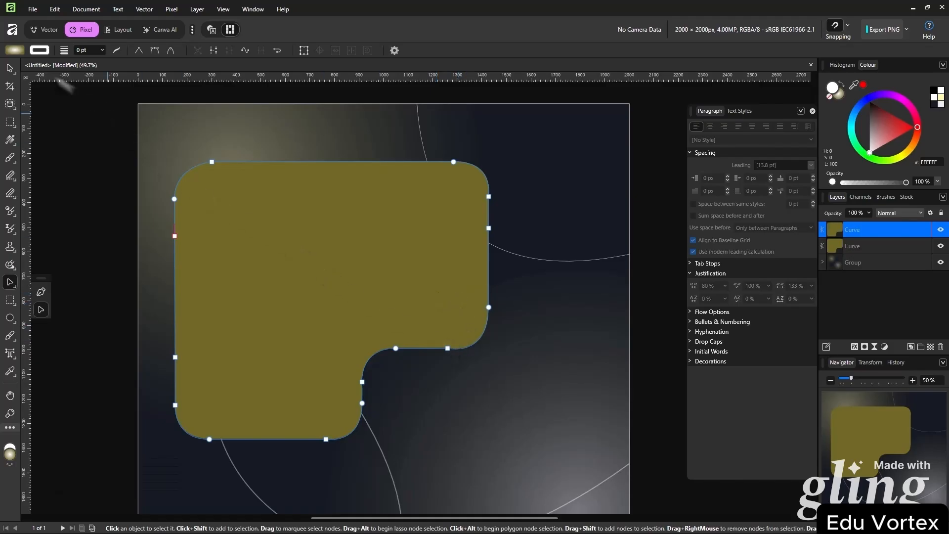
left_click(10, 68)
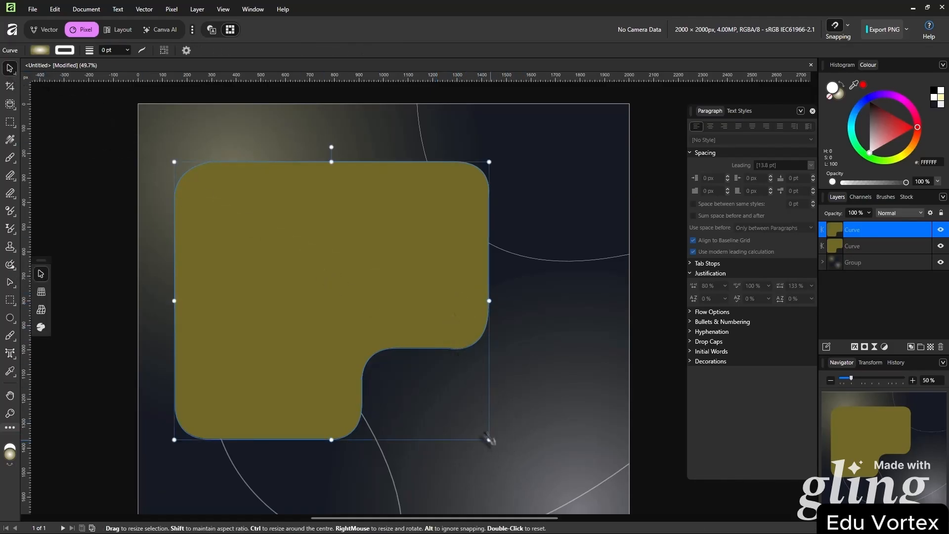
left_click_drag(488, 439, 439, 397)
left_click_drag(399, 331, 416, 346)
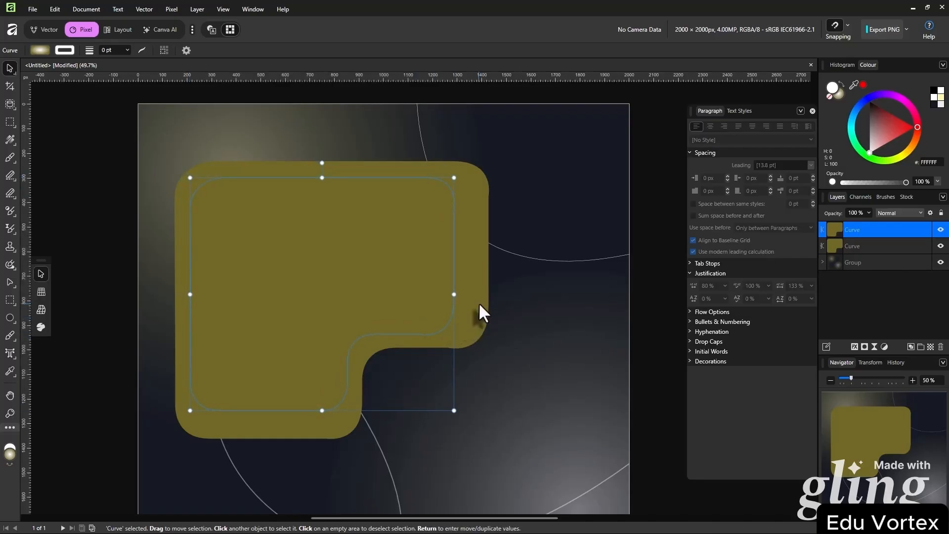
Recolour the outer stepped shape's olive gradient stop to white and shrink the shape to about 1235 × 1075 px
left_click(477, 266)
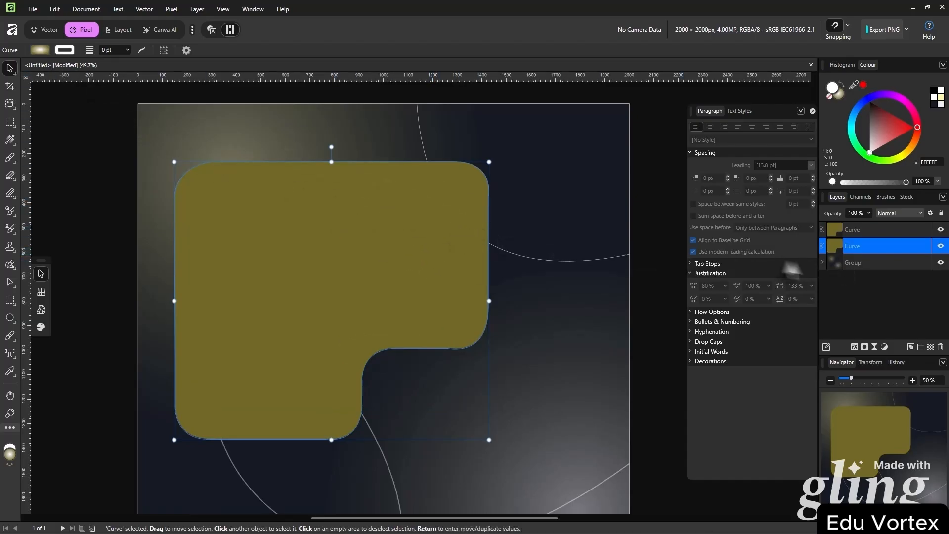
left_click(40, 50)
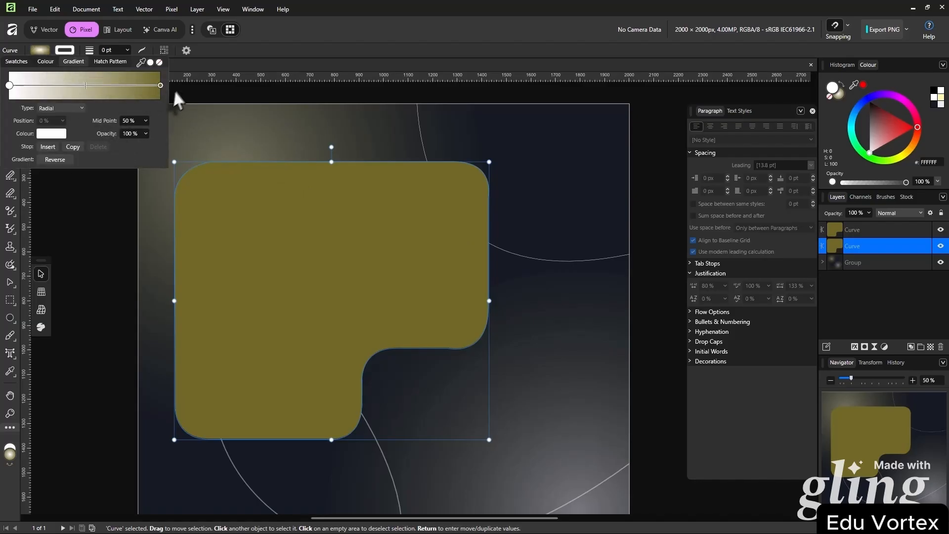
left_click(160, 85)
left_click(52, 134)
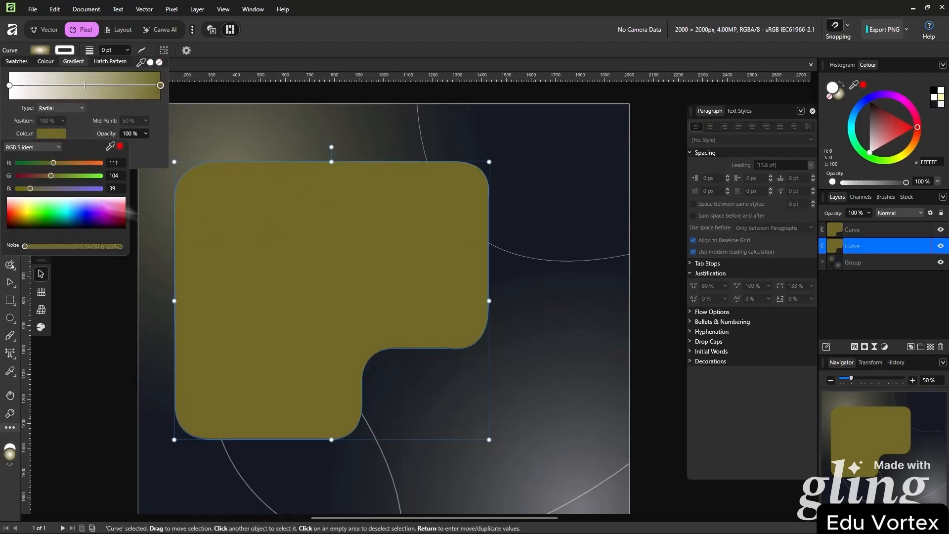
left_click(81, 197)
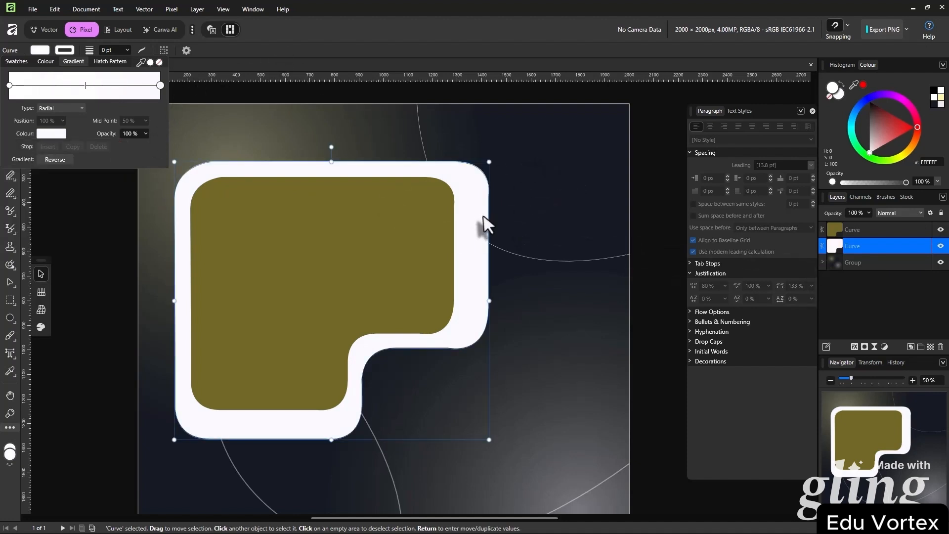
left_click_drag(487, 306, 479, 309)
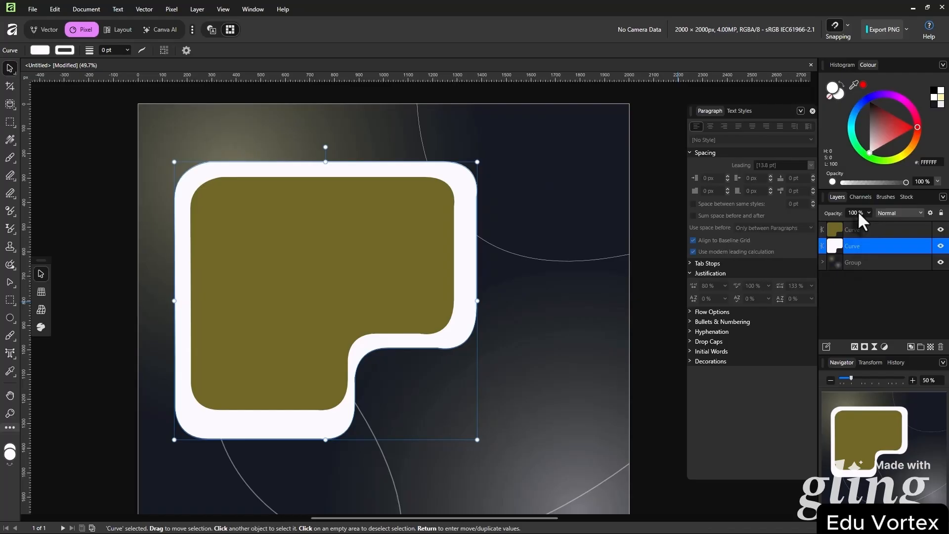
left_click_drag(326, 440, 328, 425)
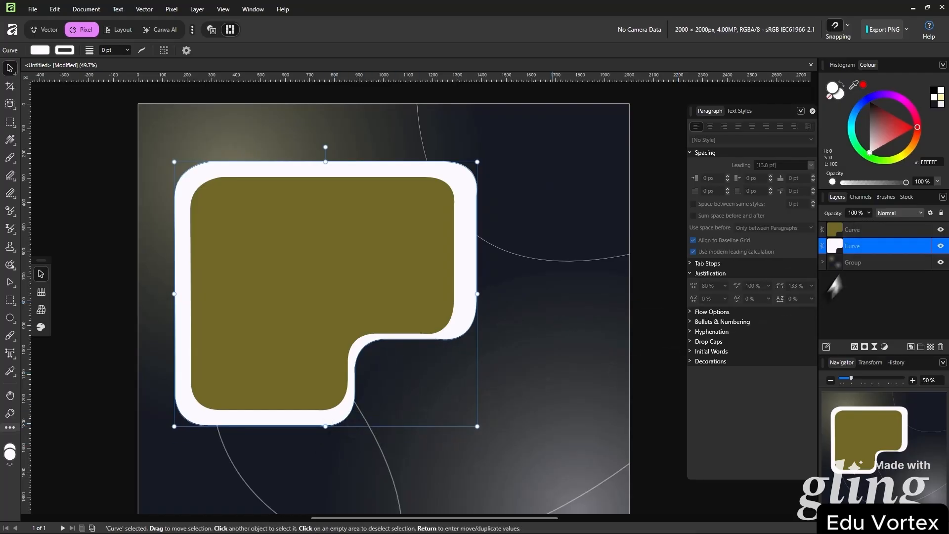
Try layer opacities of 50%, 60% and 55% on the outer stepped shape and set it back to 100%
left_click(856, 213)
type("50")
key("Return")
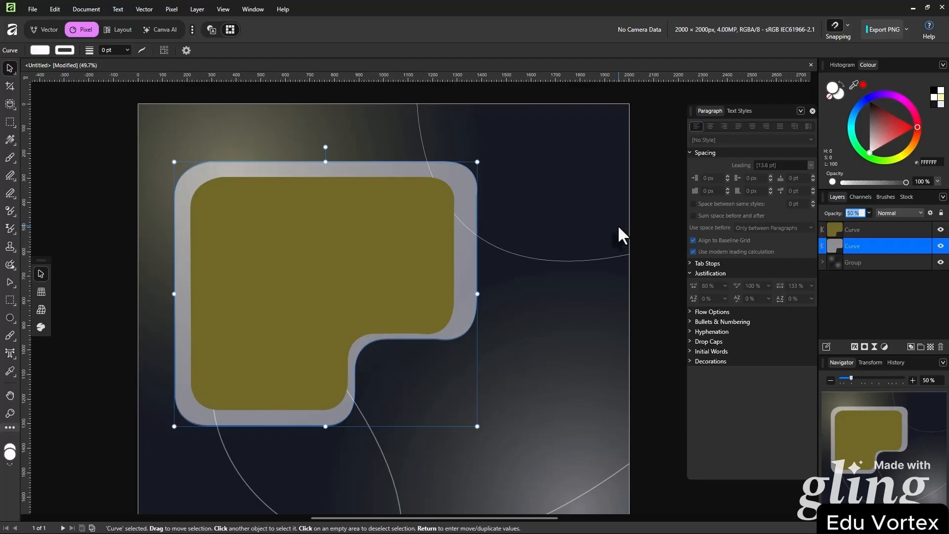
type("60")
key("Return")
type("55")
key("Return")
type("100")
key("Return")
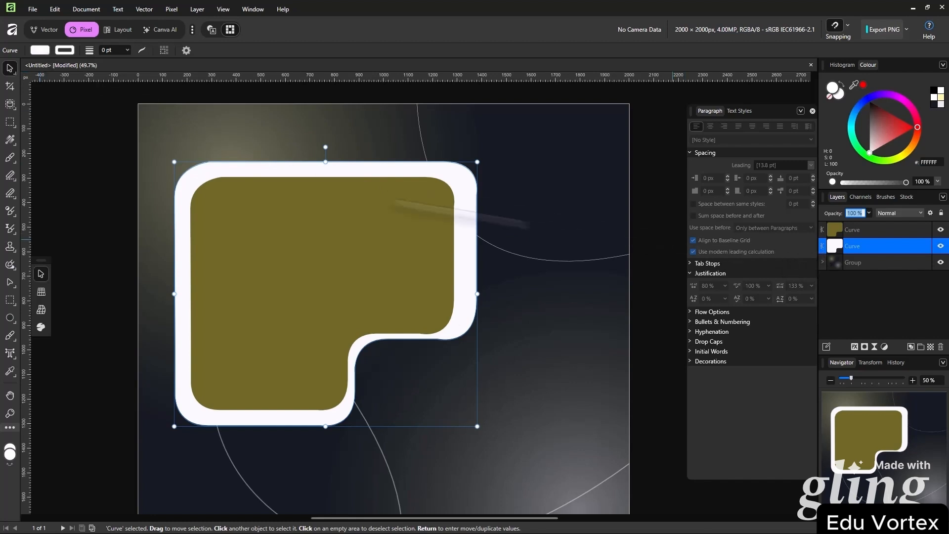
Set the outer shape's end gradient stop to 20% opacity and stretch the shape downward to about 1100 px tall
left_click(42, 49)
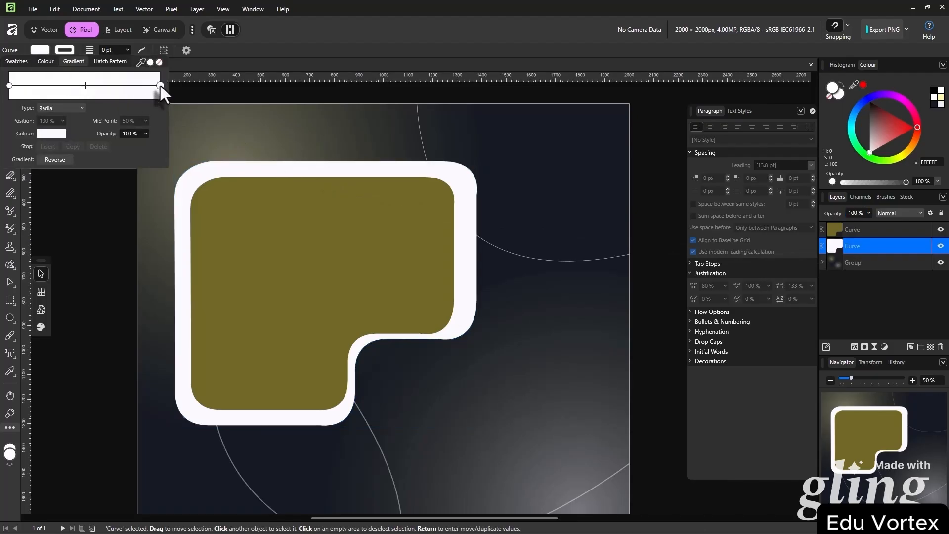
left_click(135, 133)
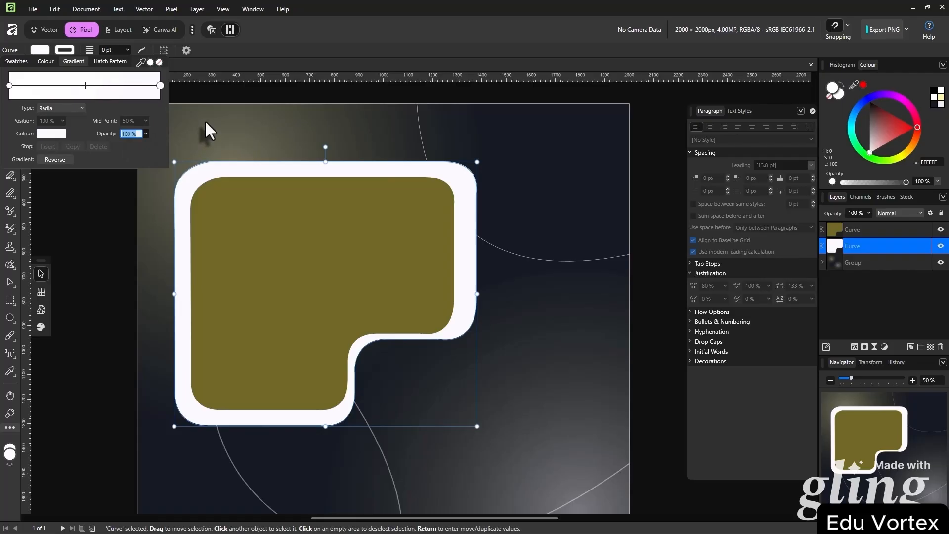
type("20")
key("Return")
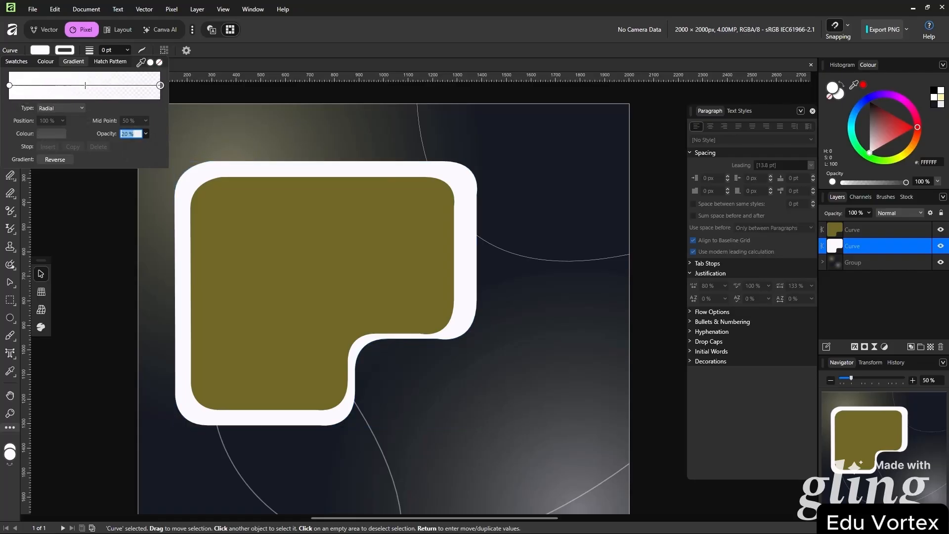
left_click(9, 85)
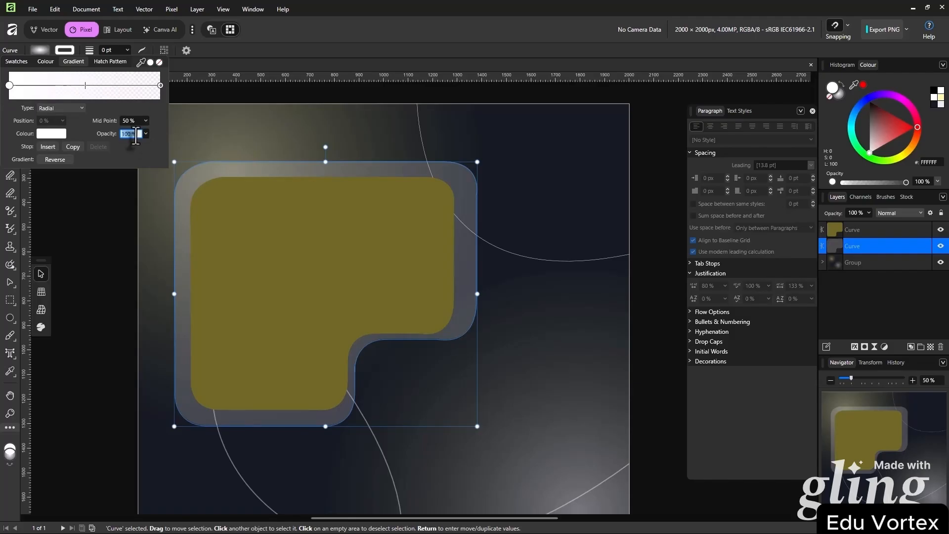
left_click(480, 426)
left_click_drag(477, 425, 477, 433)
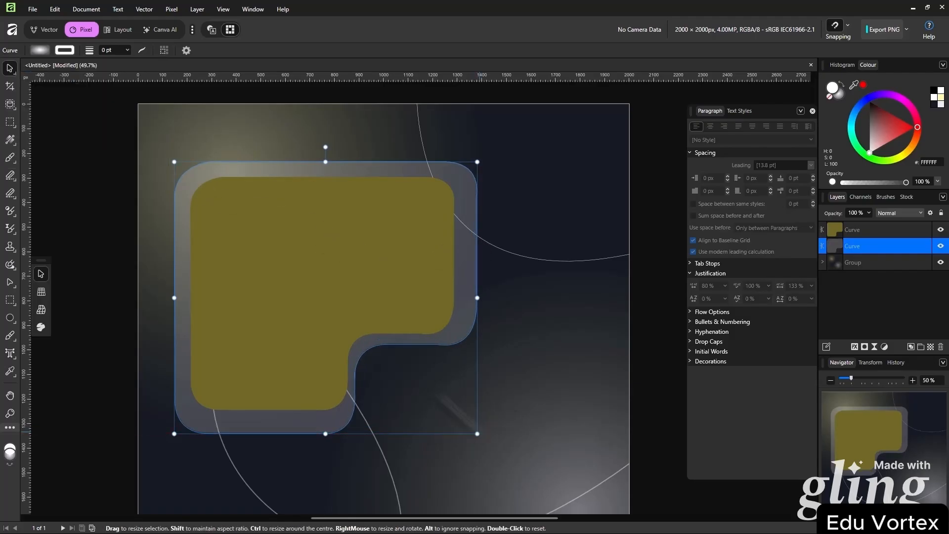
Try a 1 pt stroke on the outer stepped shape
left_click(108, 50)
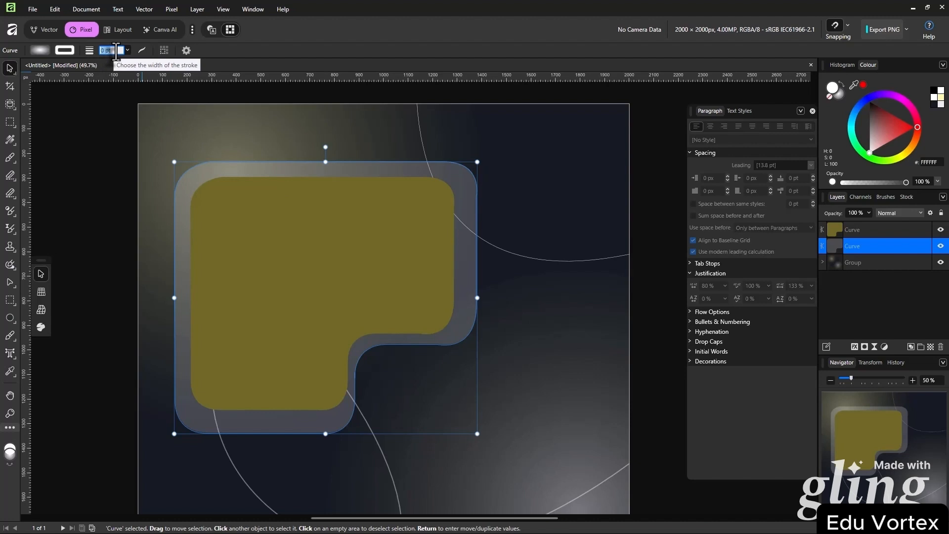
scroll(116, 50, "up", 1)
key("Return")
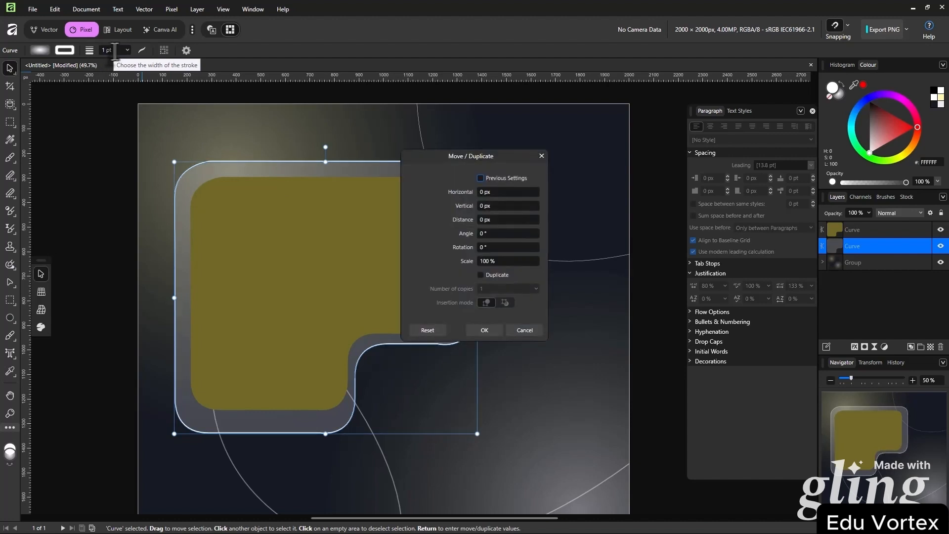
left_click(11, 86)
left_click(13, 72)
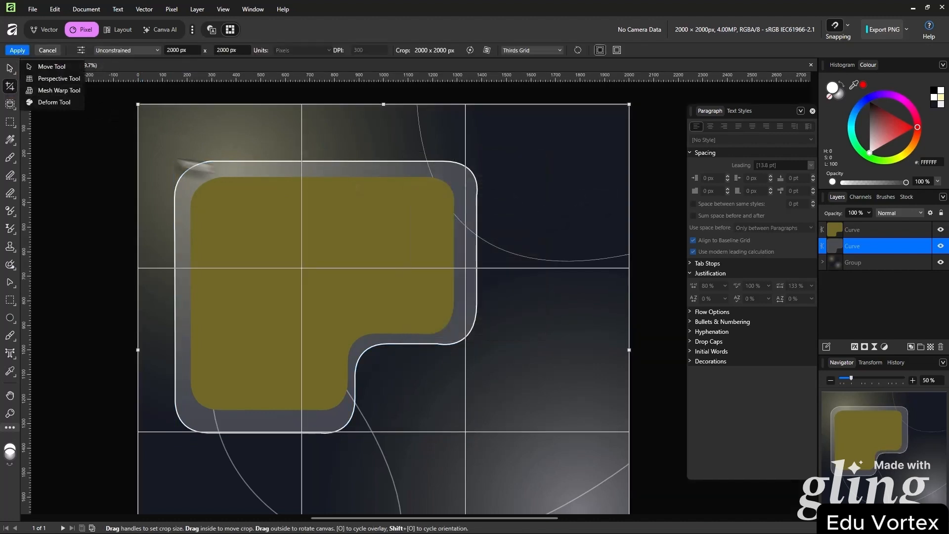
left_click(107, 151)
key("v")
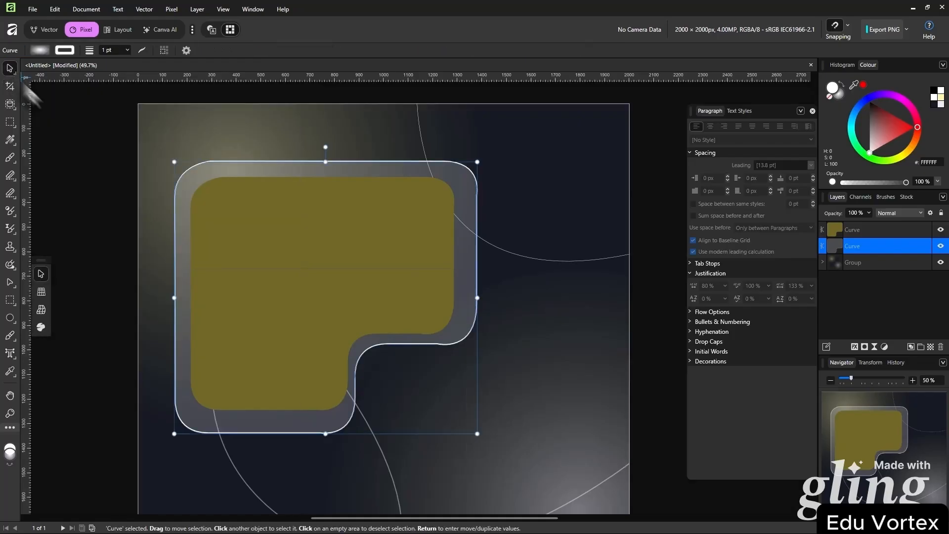
left_click(638, 285)
scroll(633, 267, "down", 1)
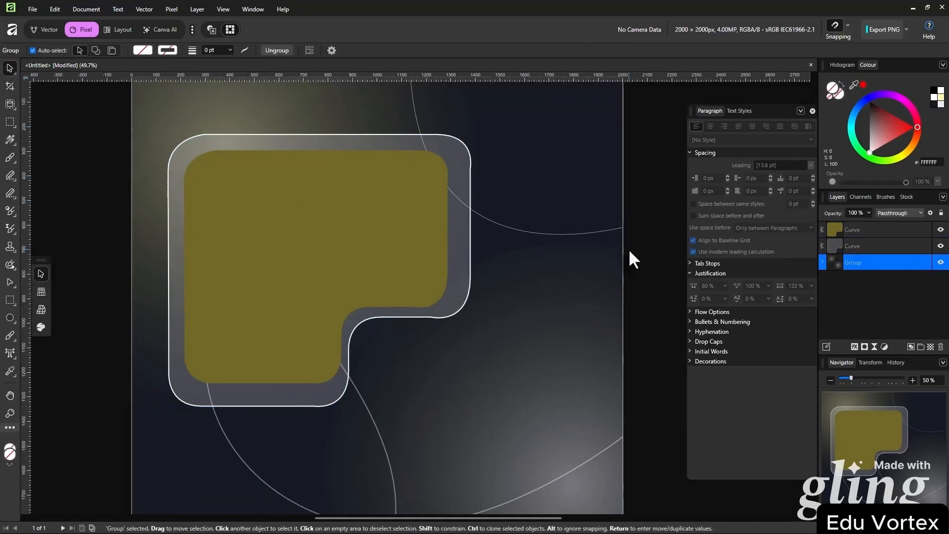
Set the outer stepped shape's stroke width to 0.2 pt and deselect the shape
left_click(467, 253)
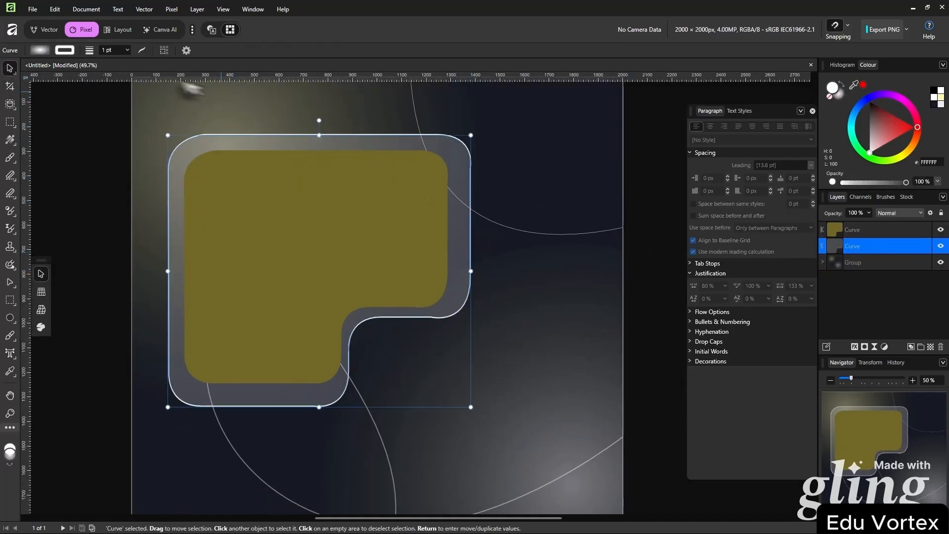
left_click(106, 50)
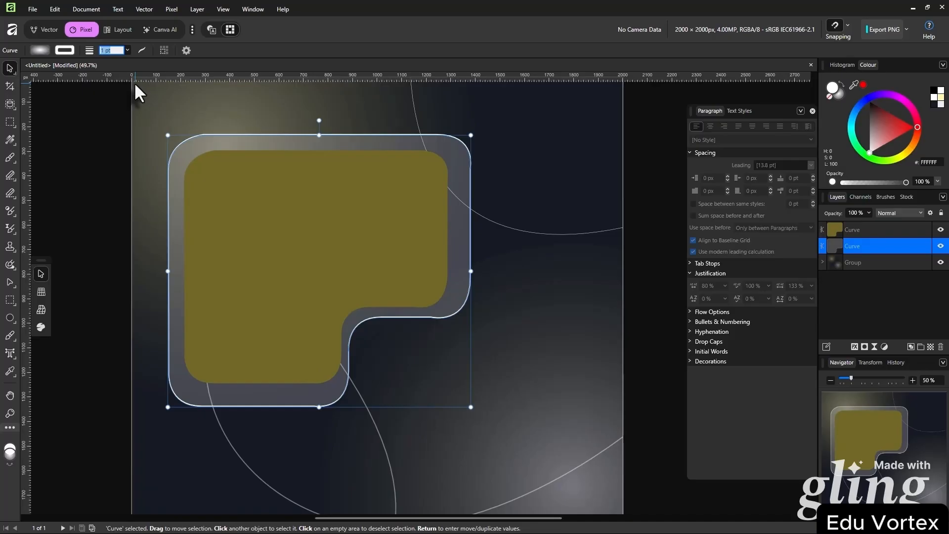
type("0.2")
key("Return")
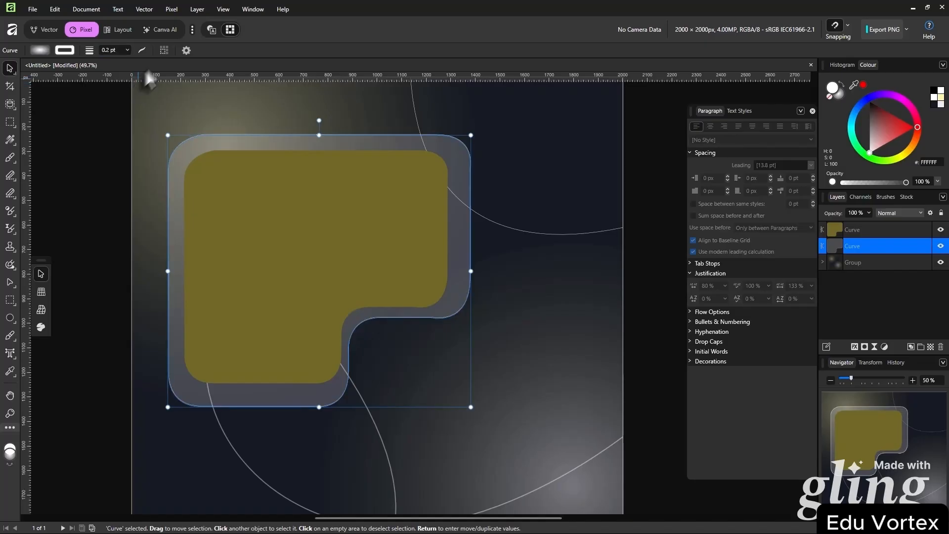
left_click(58, 105)
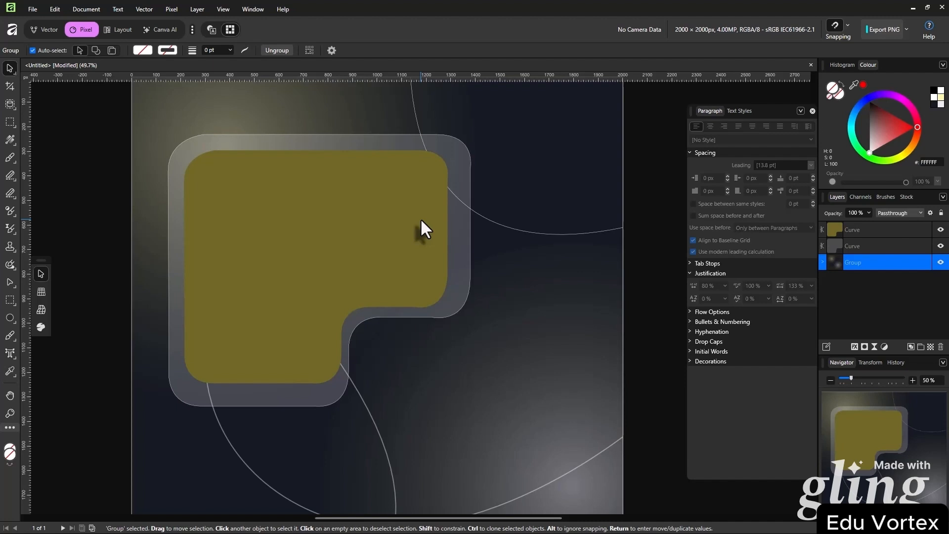
Undo the accidental shift of the background group, lock the group and clear the selection
scroll(420, 218, "up", 2)
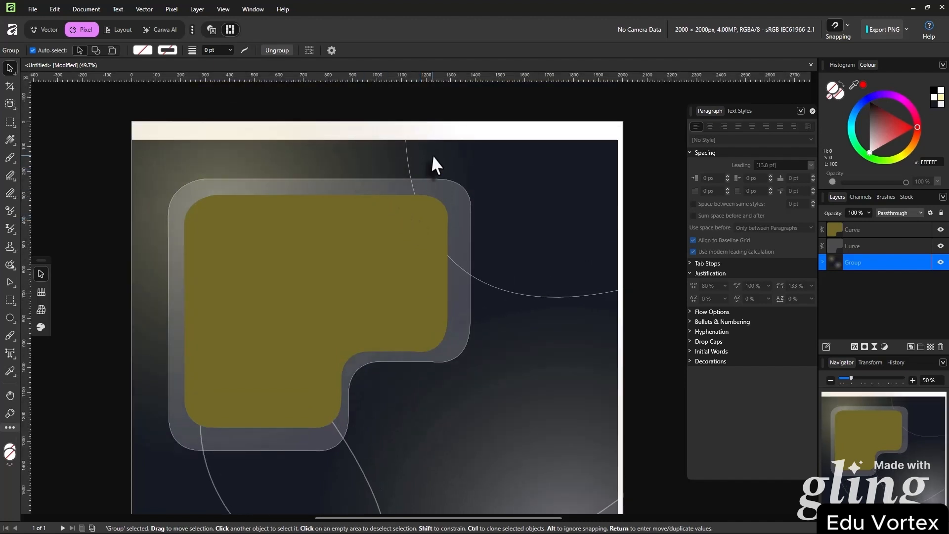
key("ctrl+z")
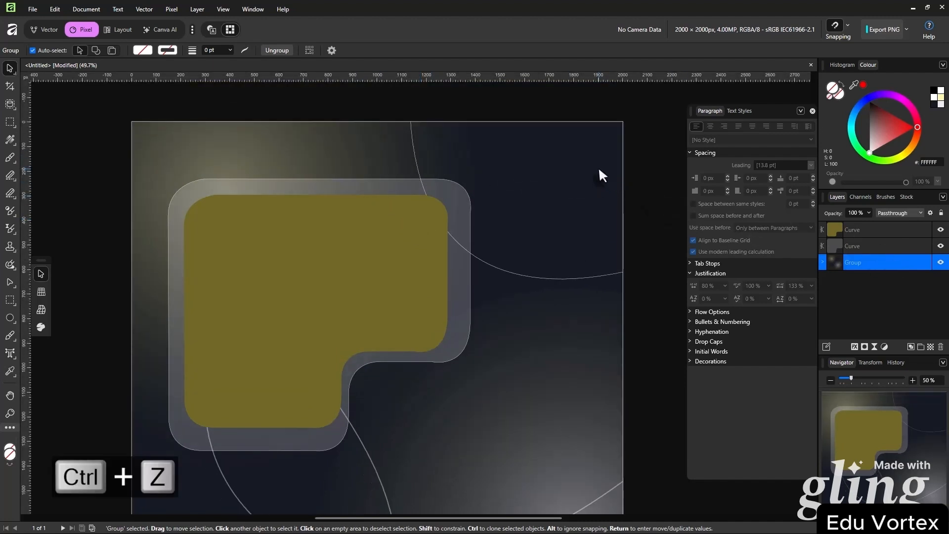
left_click(927, 263)
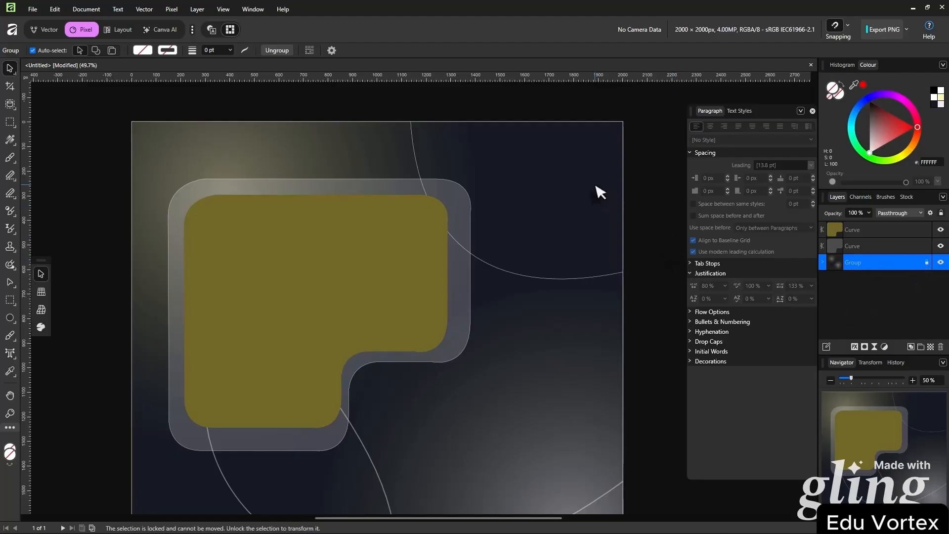
left_click_drag(494, 158, 410, 245)
left_click_drag(416, 276, 416, 261)
left_click(538, 242)
Draw a frame text box about 785 × 360 px over the upper part of the olive shape and enter "We'Open"
scroll(536, 197, "down", 3)
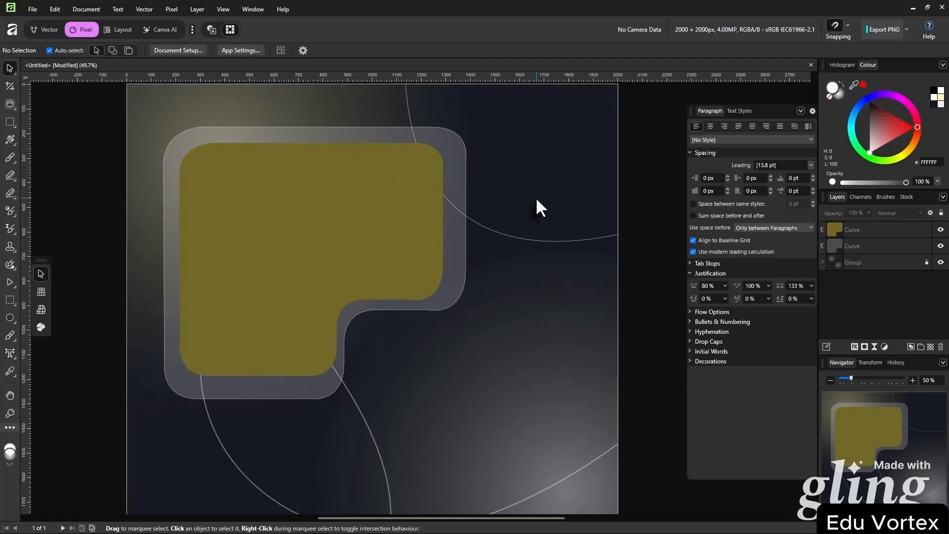
scroll(527, 241, "down", 2)
scroll(528, 242, "up", 3)
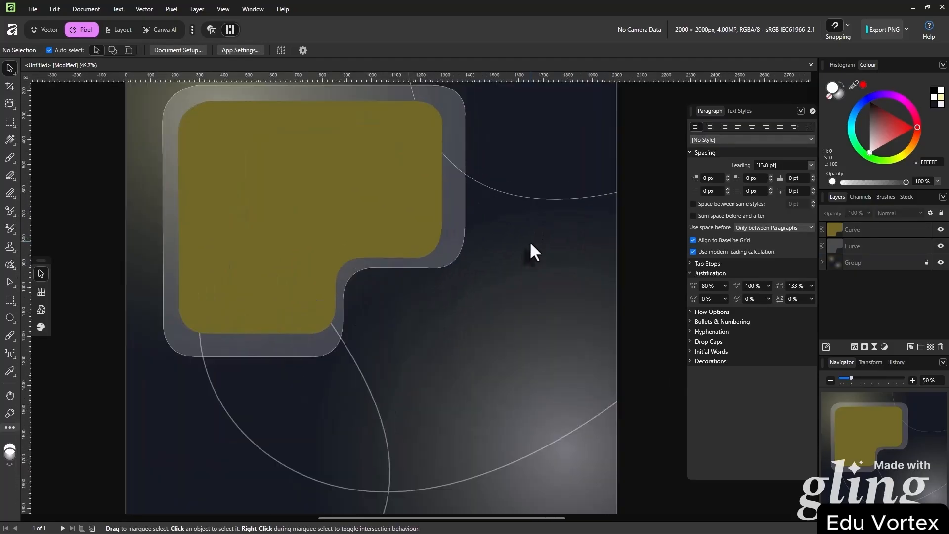
scroll(528, 255, "down", 1)
left_click(461, 213)
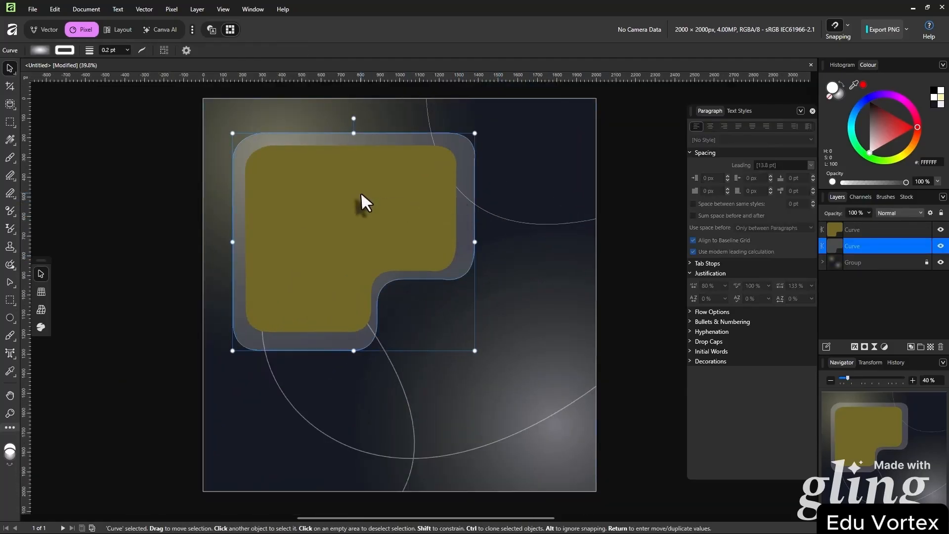
key("t")
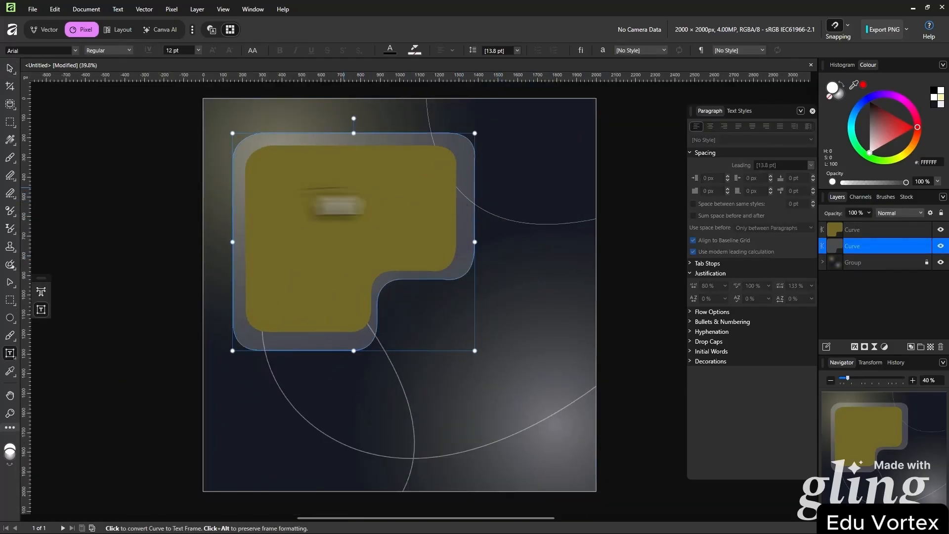
right_click(10, 354)
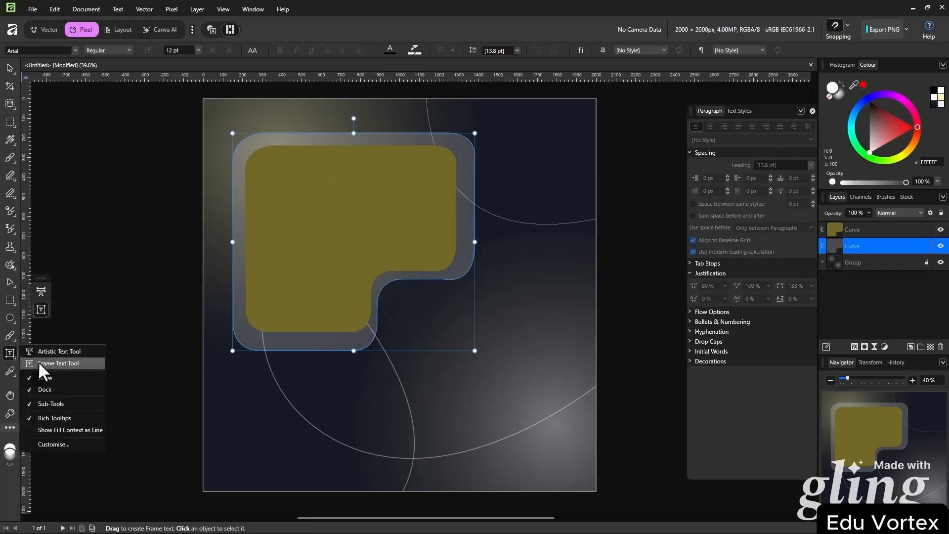
left_click(37, 361)
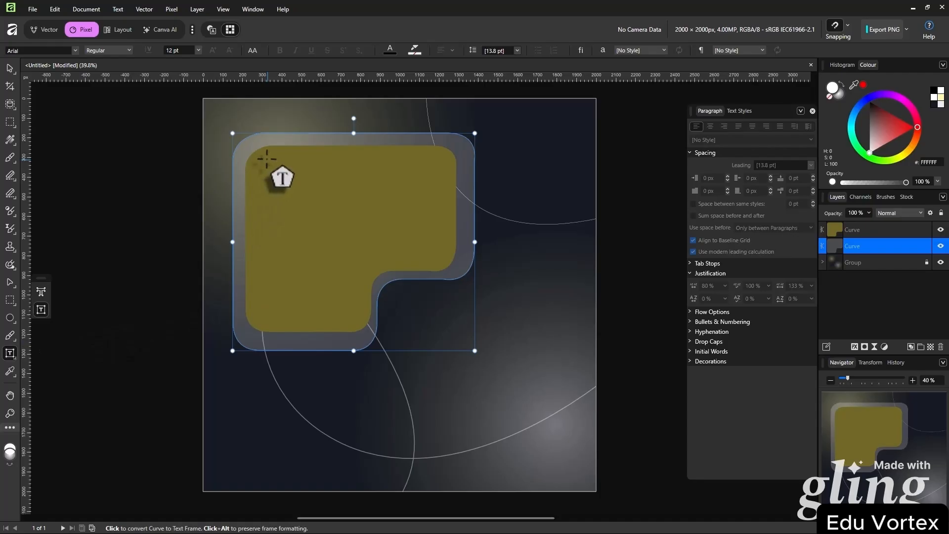
left_click_drag(269, 160, 423, 231)
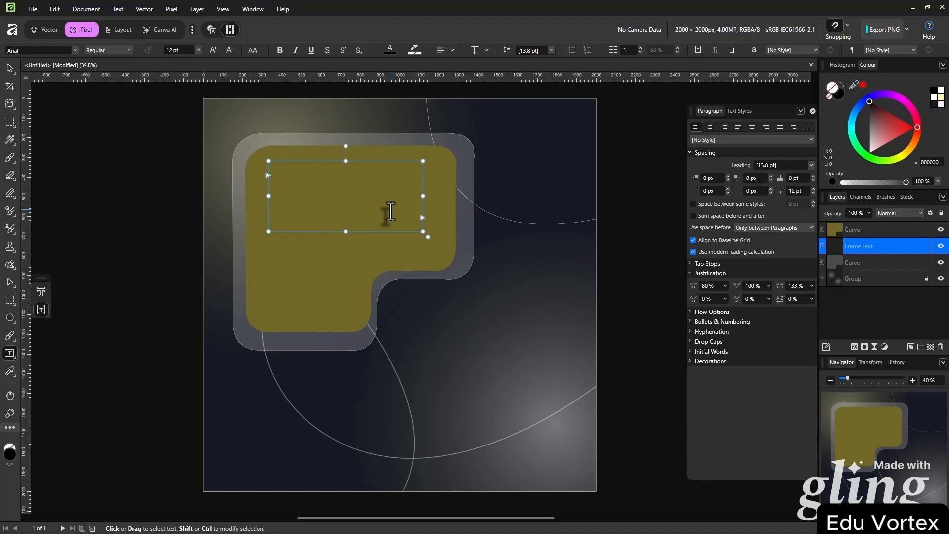
type("We'O")
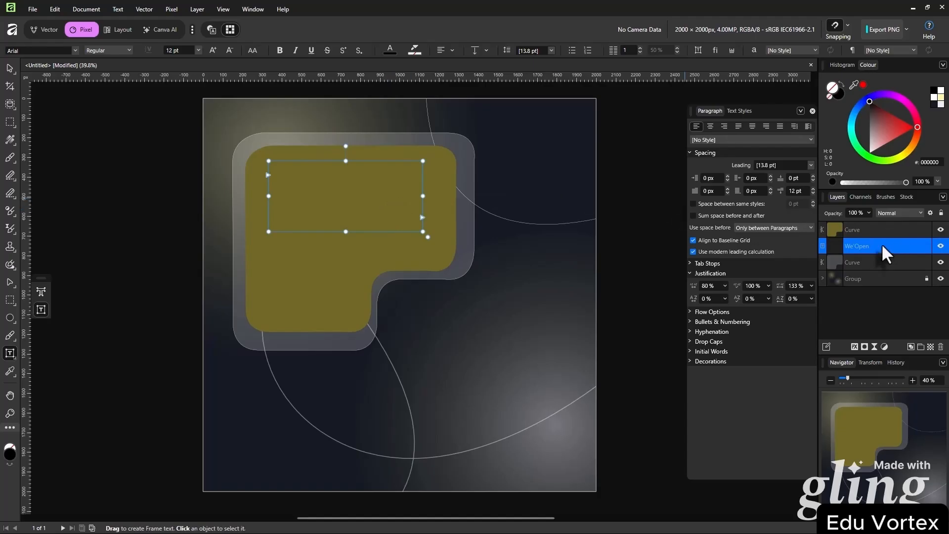
Move the text layer above the olive shape's layer and select the text in the frame
left_click_drag(862, 246, 868, 221)
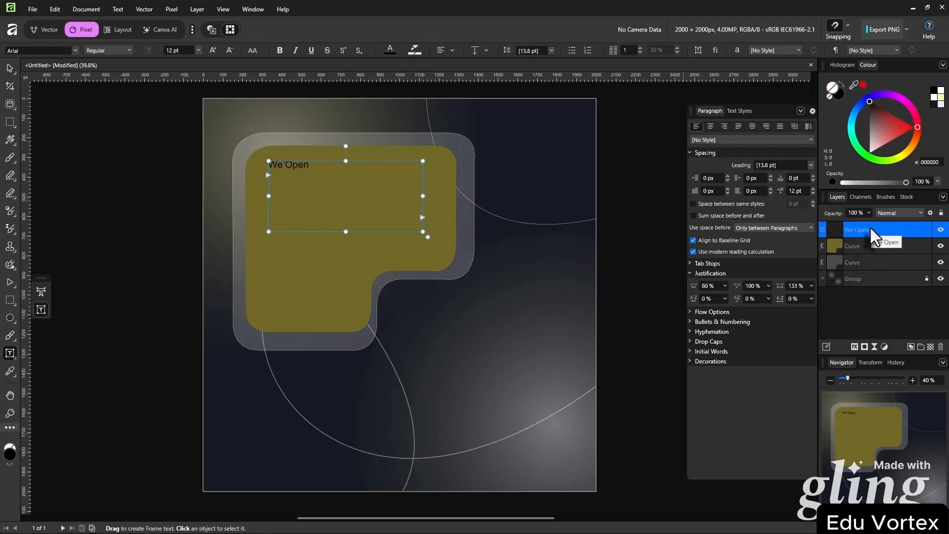
double_click(319, 166)
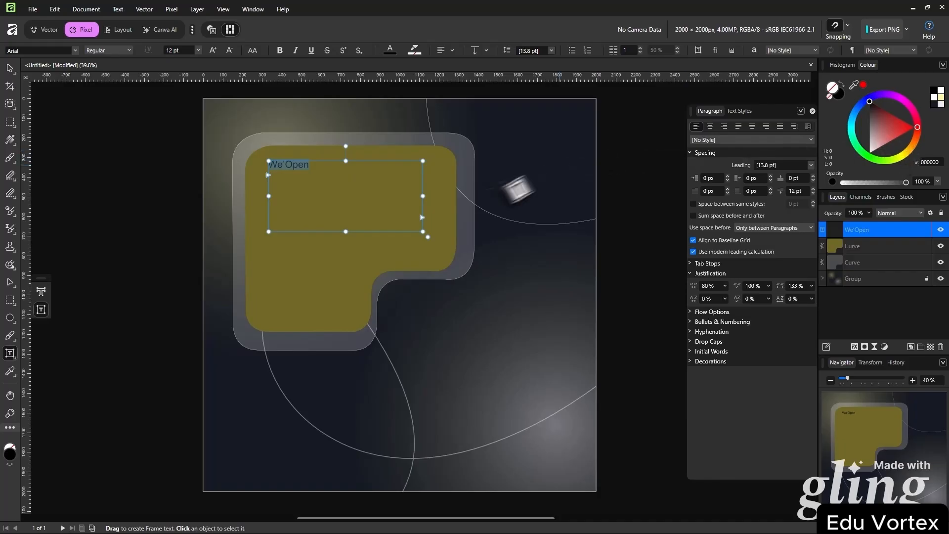
Colour the selected "We'Open" text white (FFFFFF) and set its font size to 36 pt
left_click(891, 133)
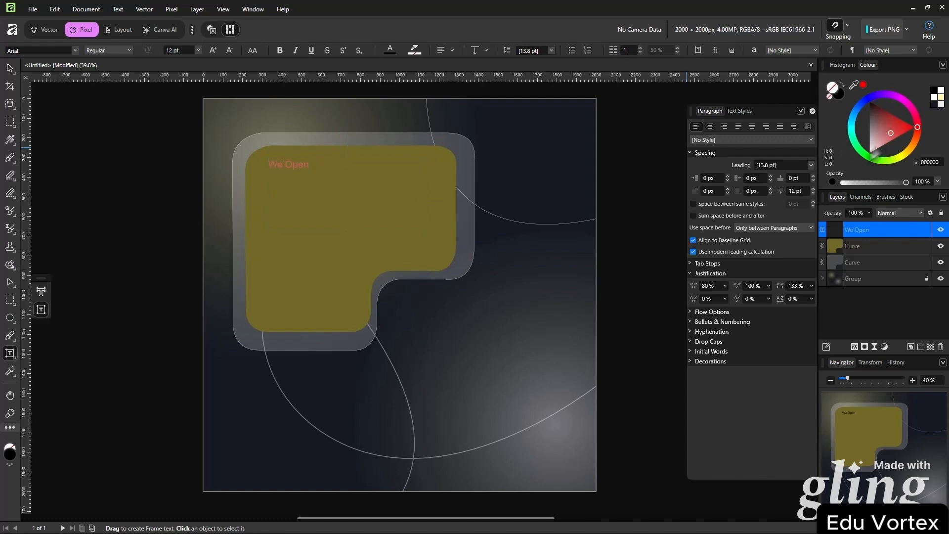
left_click_drag(891, 133, 858, 166)
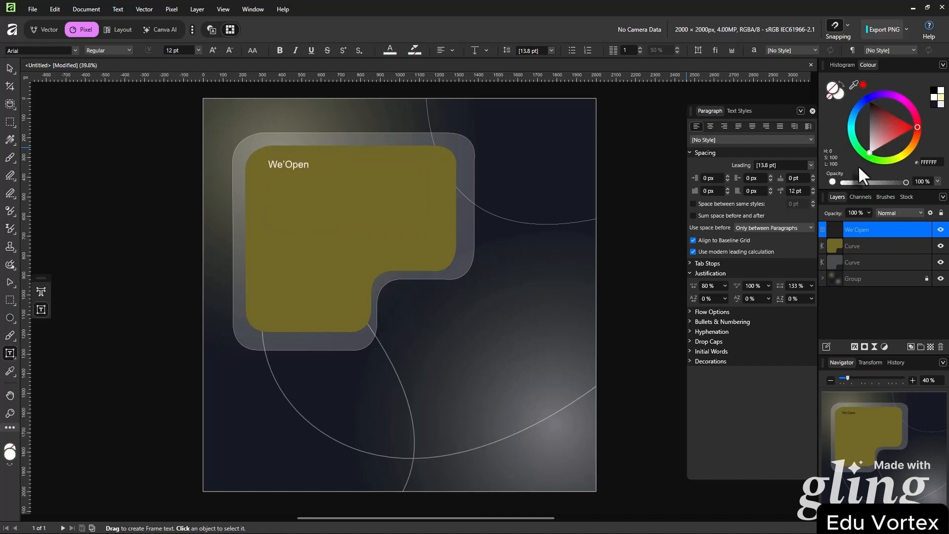
left_click(179, 51)
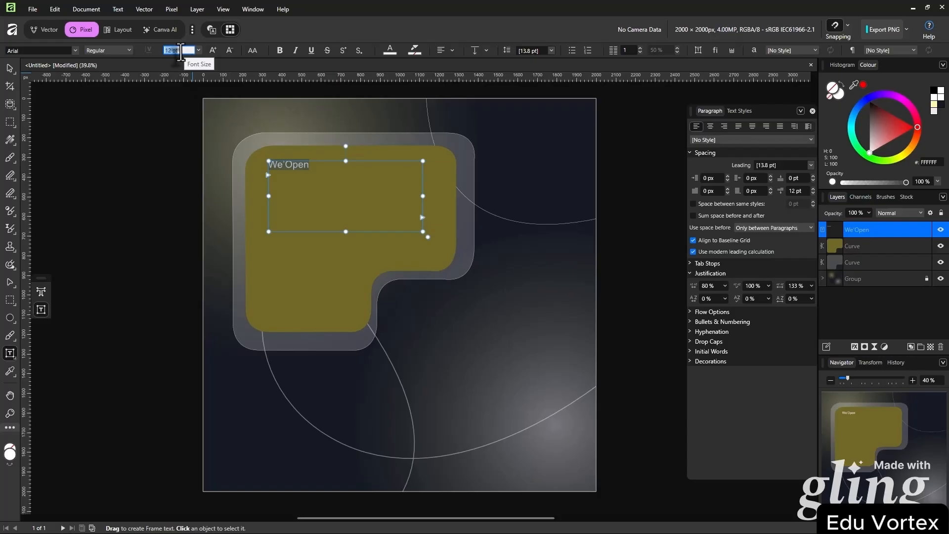
type("20")
key("Return")
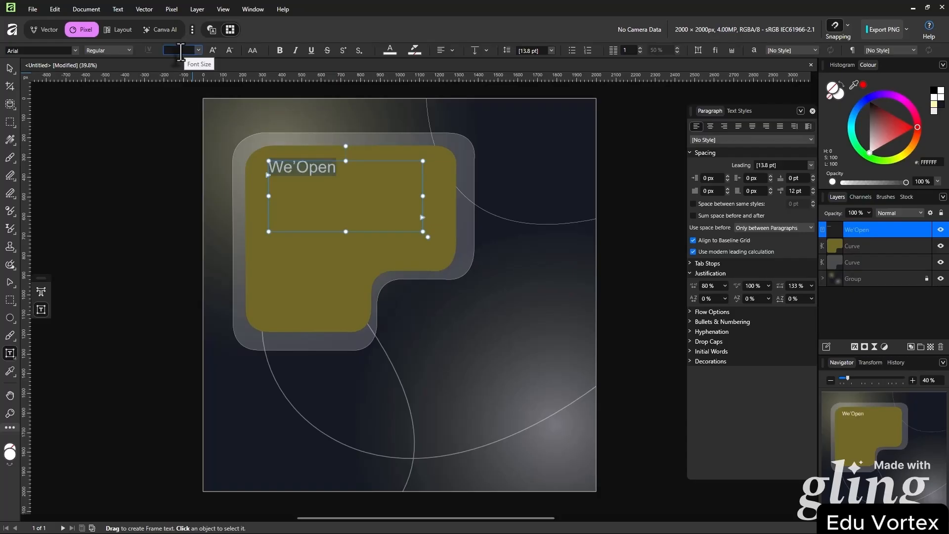
left_click(198, 50)
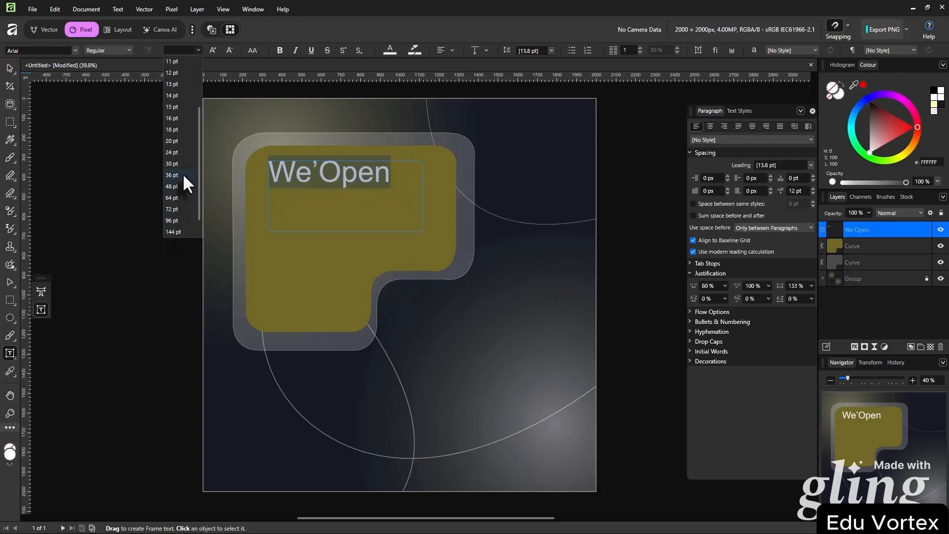
left_click(182, 173)
Correct the headline to "We're Open" and widen its text frame so that it fits on one line
left_click(313, 179)
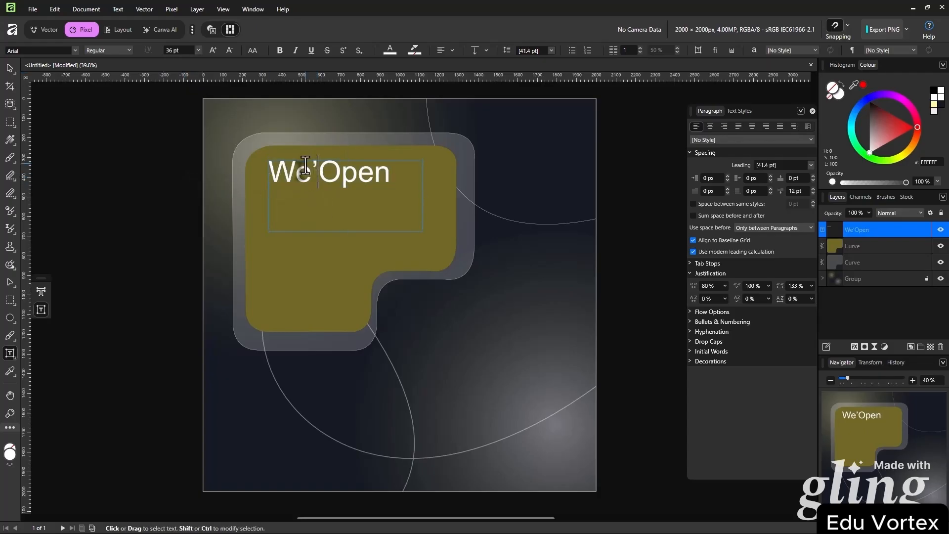
type("re")
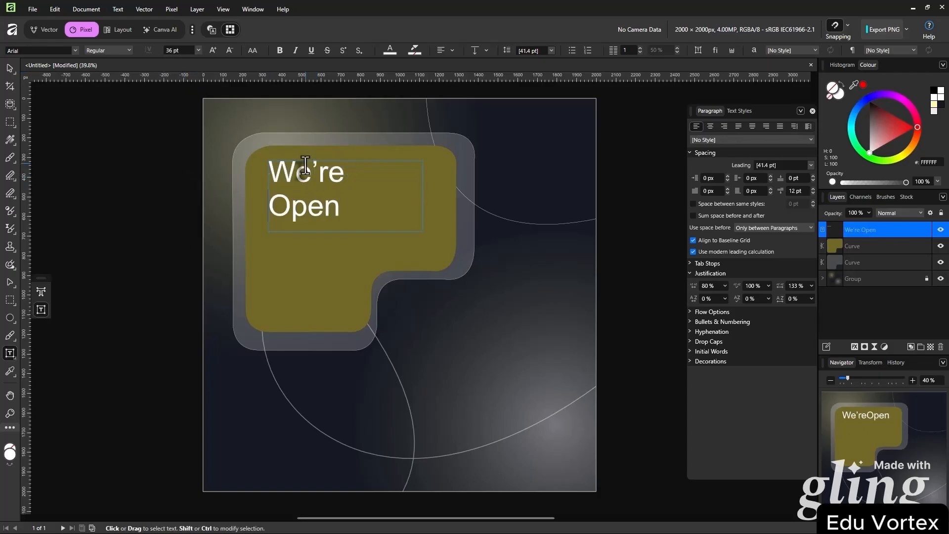
key("Escape")
left_click(10, 69)
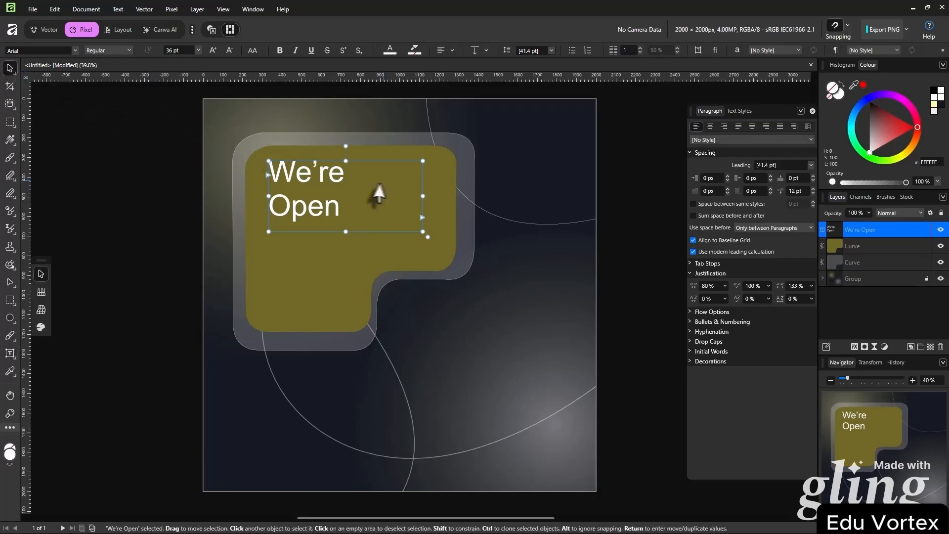
left_click_drag(423, 196, 436, 197)
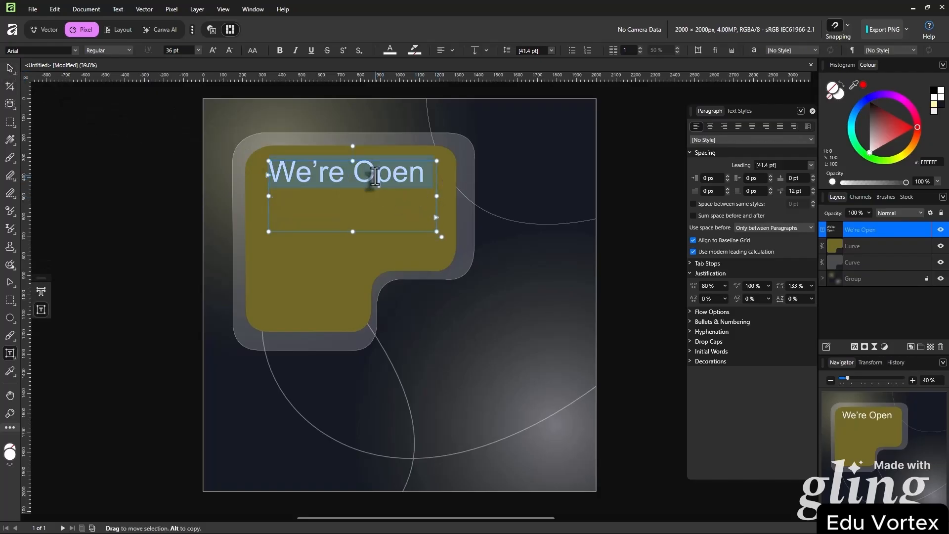
Set the "We're Open" text to 24 pt and shorten its frame to the height of the line
double_click(359, 178)
triple_click(319, 173)
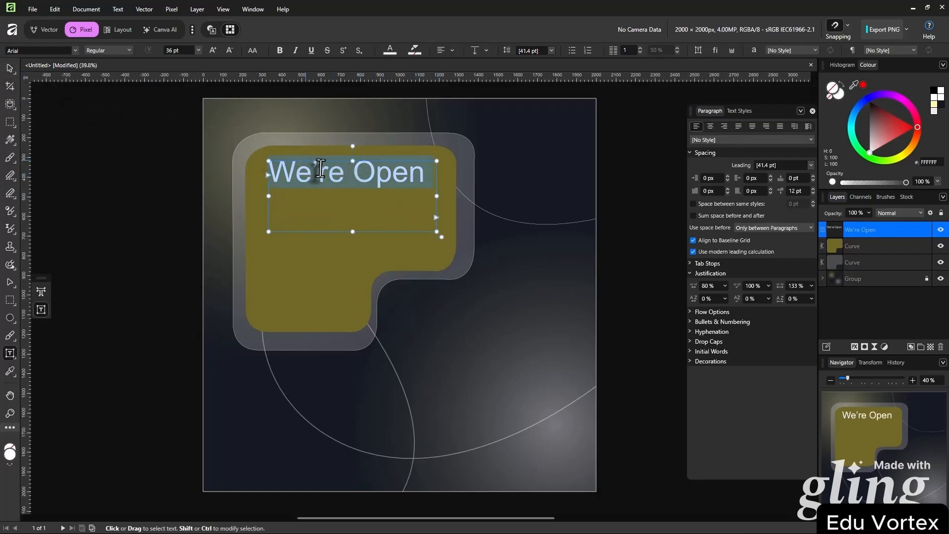
double_click(319, 173)
triple_click(319, 173)
left_click(198, 50)
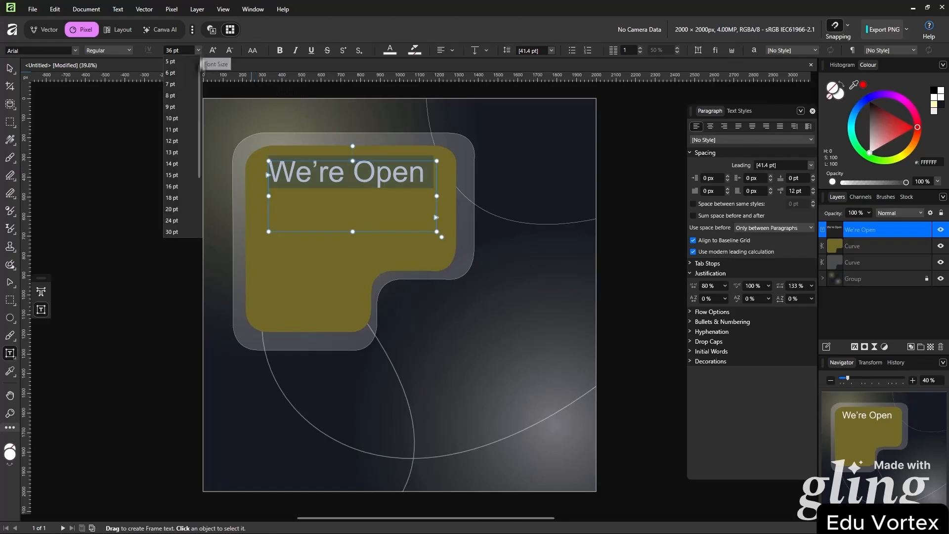
left_click(185, 143)
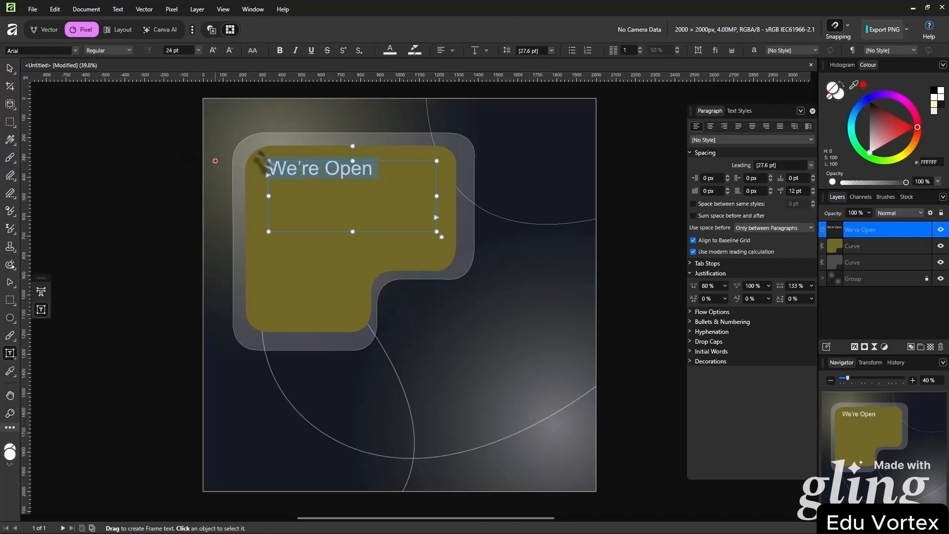
left_click(10, 68)
left_click_drag(353, 231, 353, 182)
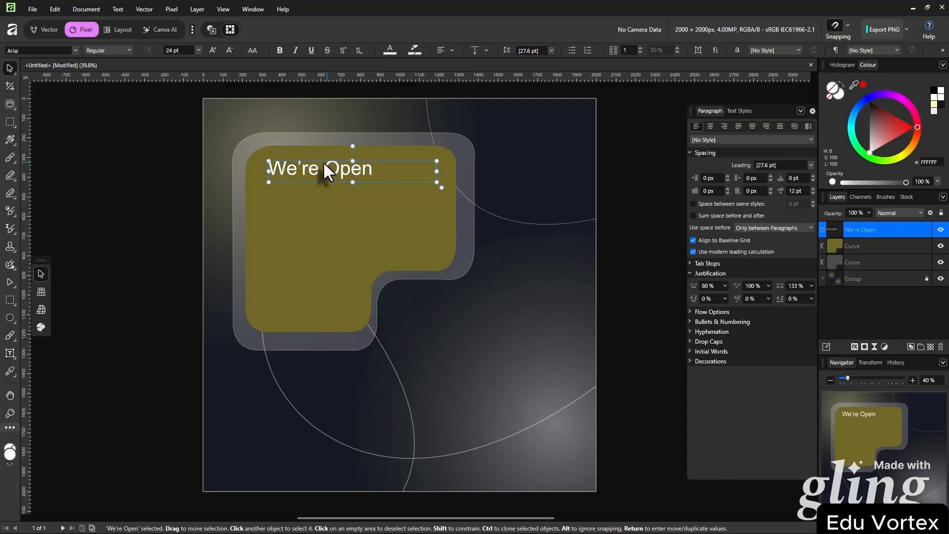
Duplicate the "We're Open" text frame directly below the original and replace the copy's text with "Internship"
left_click_drag(315, 176, 317, 210)
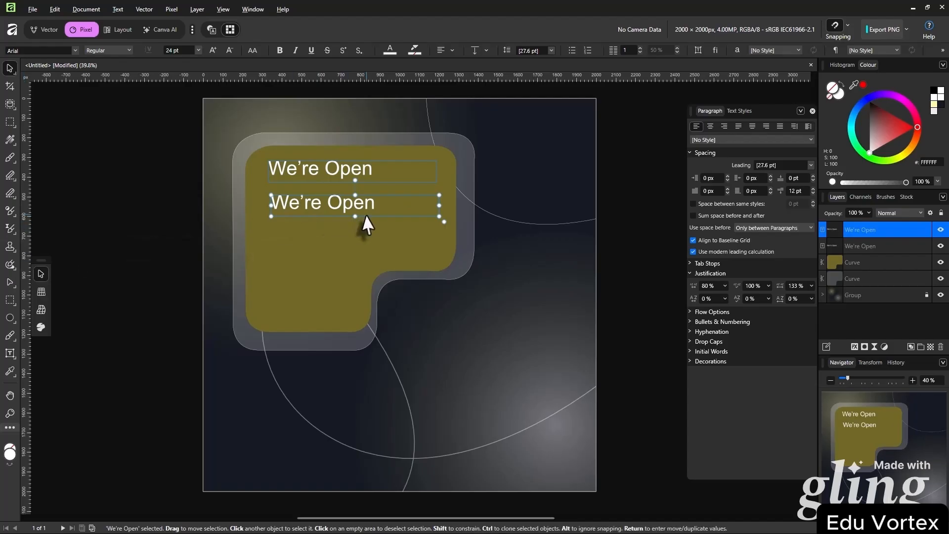
left_click_drag(331, 207, 328, 200)
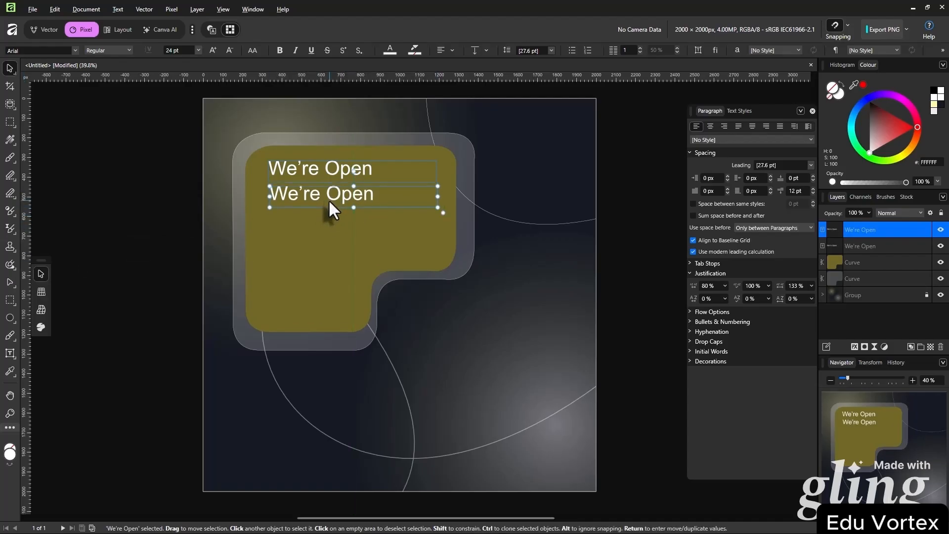
double_click(330, 197)
key("ctrl+a")
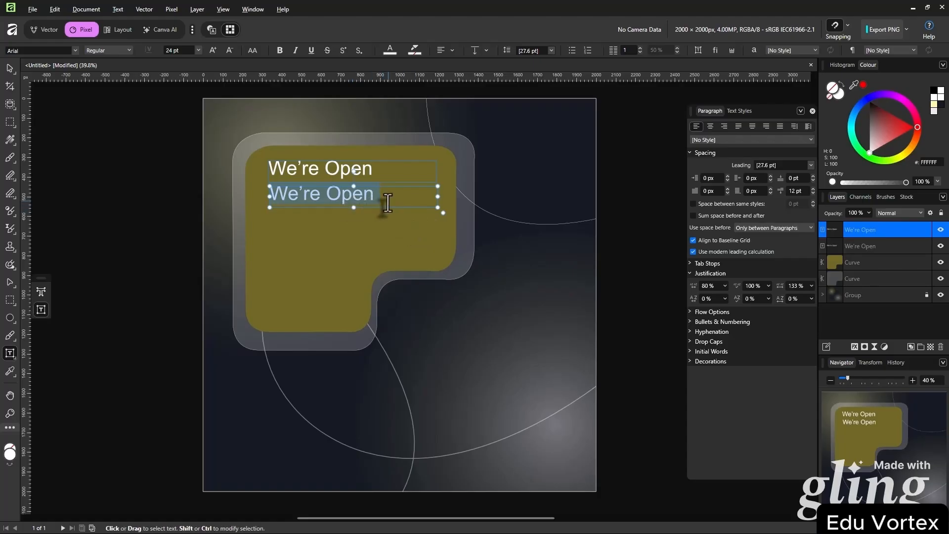
type("Inter")
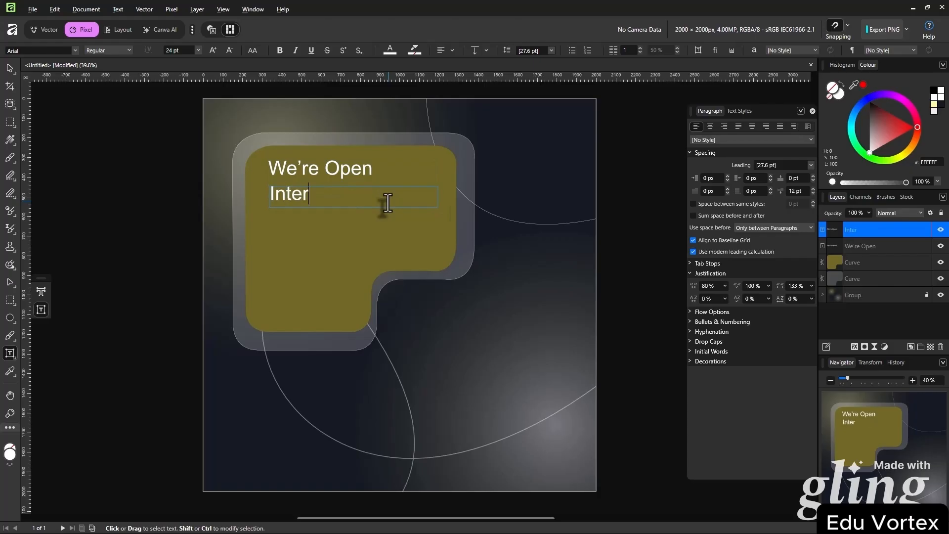
type("nship")
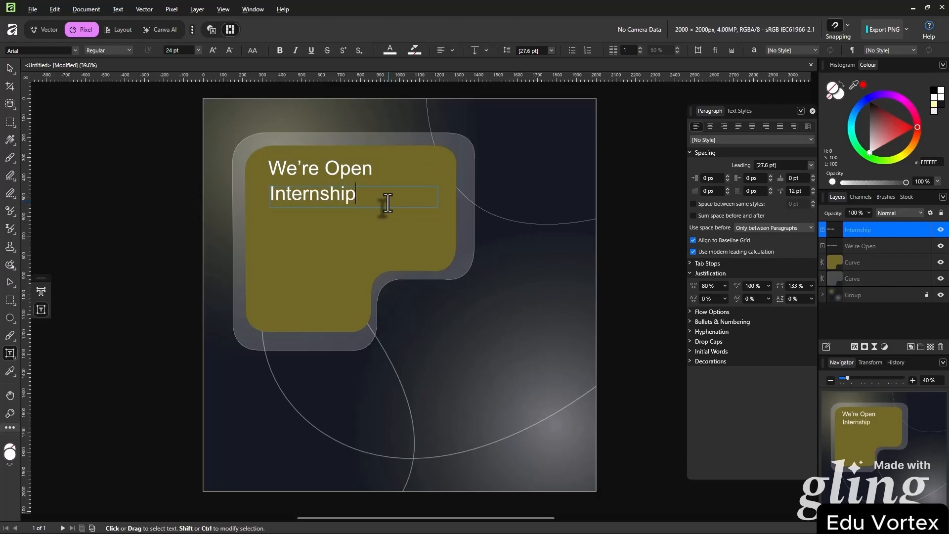
Set the "Internship" text's font size to 36 pt
key("ctrl+a")
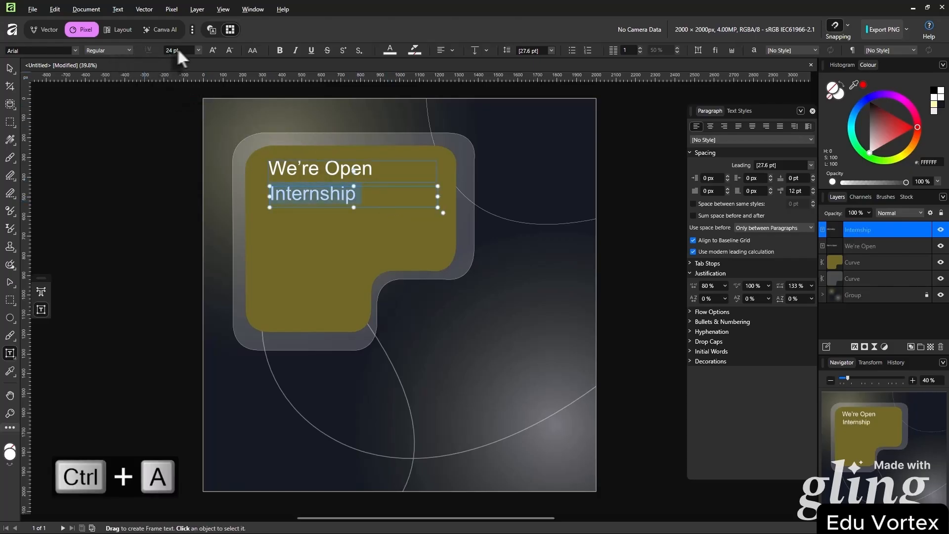
left_click(198, 50)
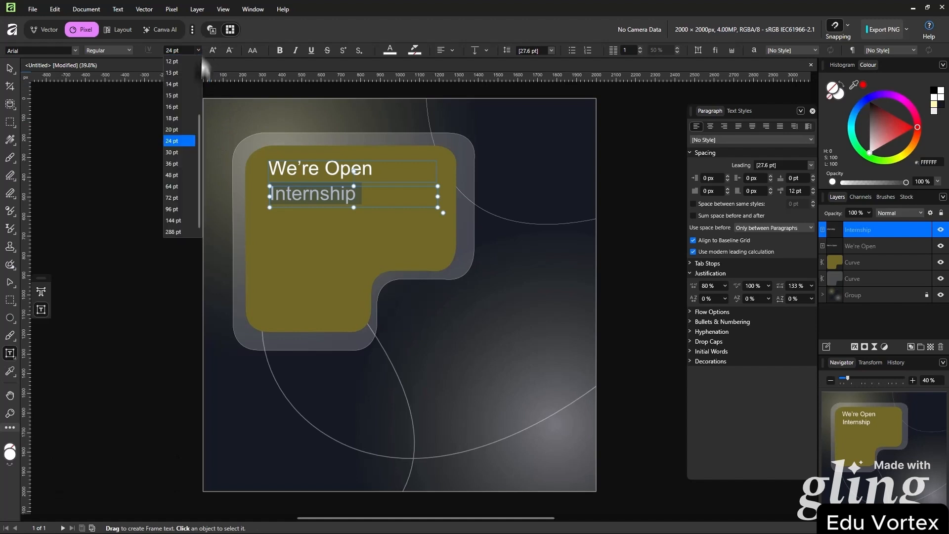
left_click(186, 167)
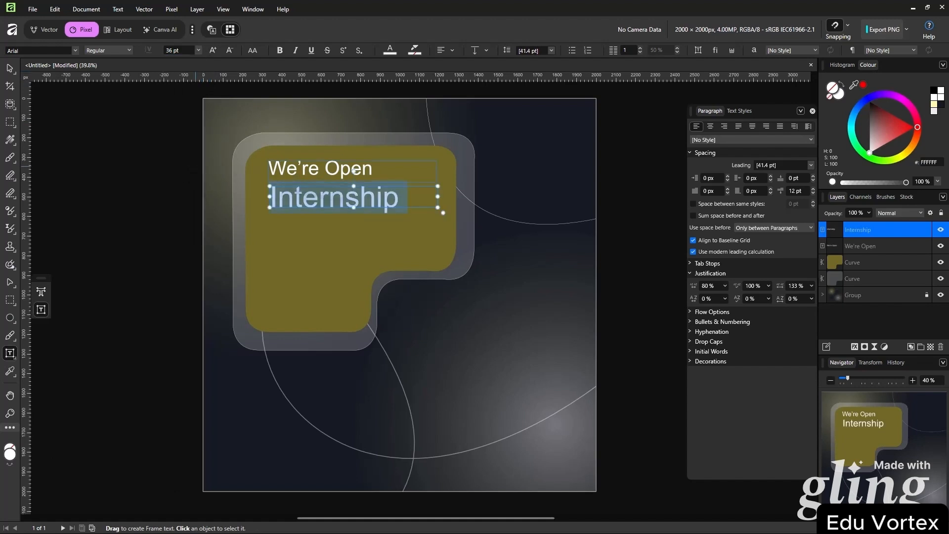
left_click(10, 68)
left_click(347, 196)
left_click(347, 200, "shift")
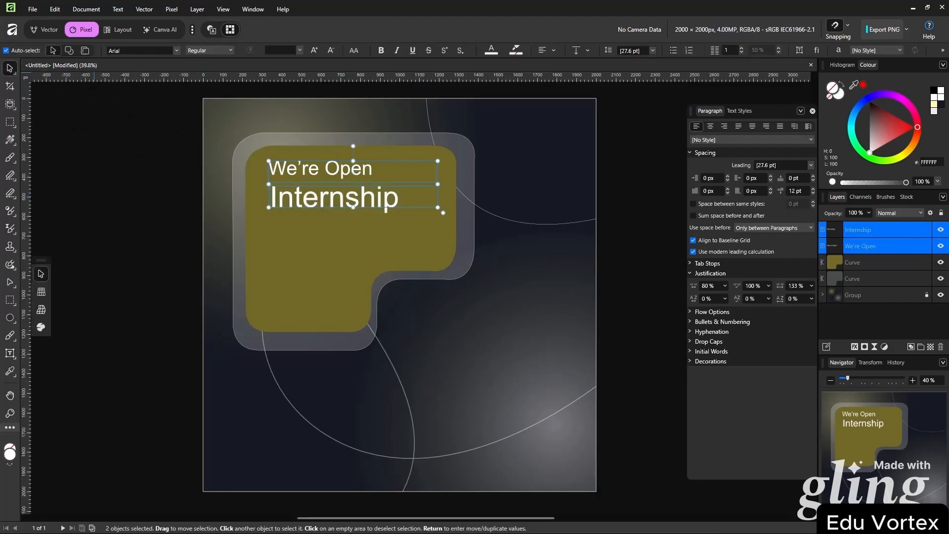
left_click(373, 217)
left_click(604, 245)
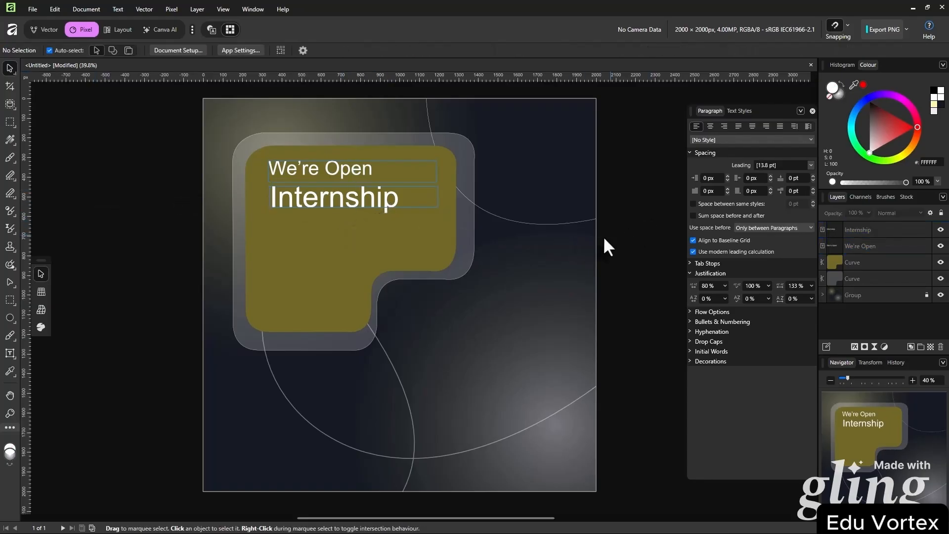
left_click(339, 202)
left_click(636, 227)
Enlarge the "Internship" text to 46 pt, extend its frame downward to hold it, and clear the selection
double_click(374, 210)
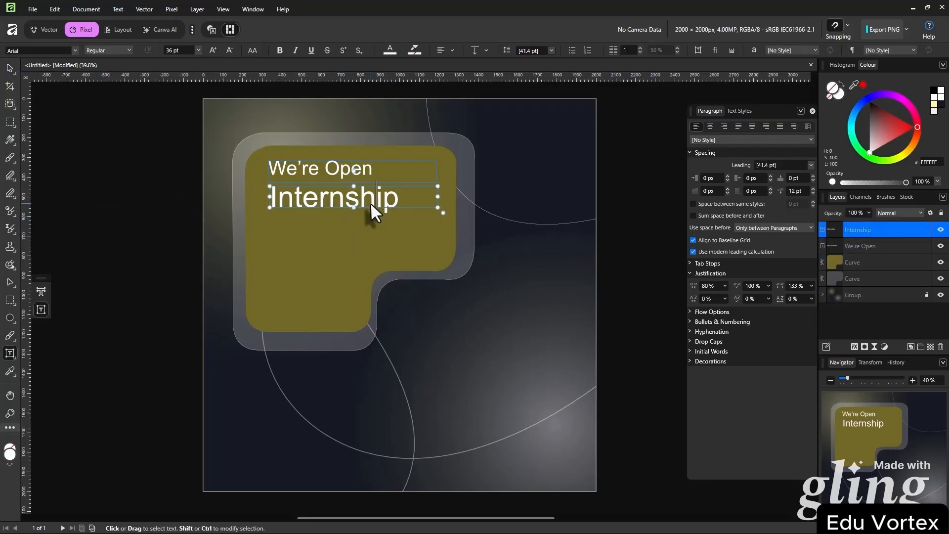
double_click(370, 202)
left_click(186, 49)
type("39")
key("Return")
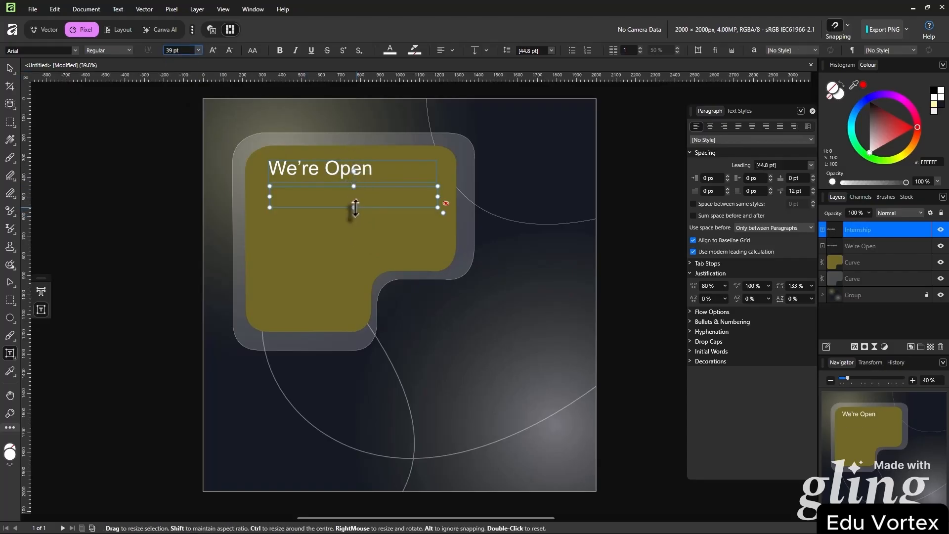
left_click_drag(353, 207, 353, 239)
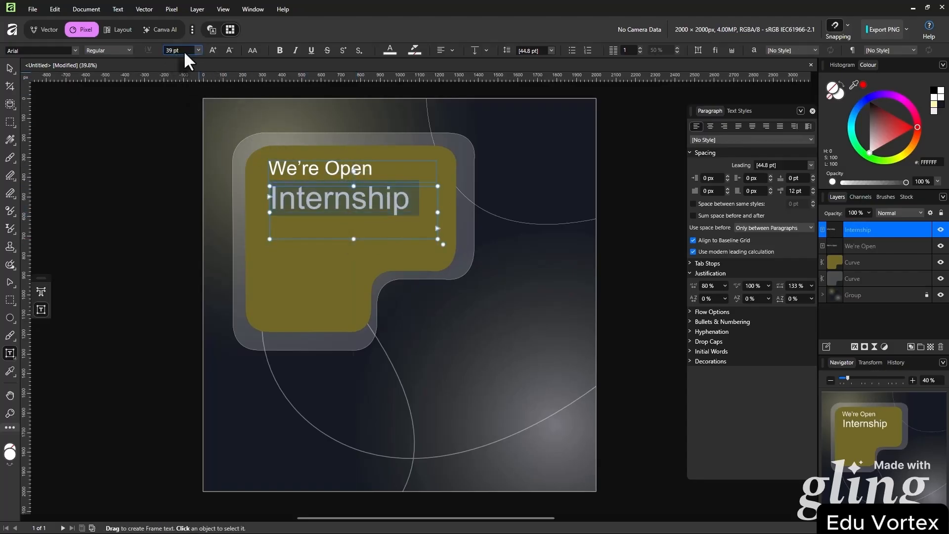
scroll(184, 51, "up", 7)
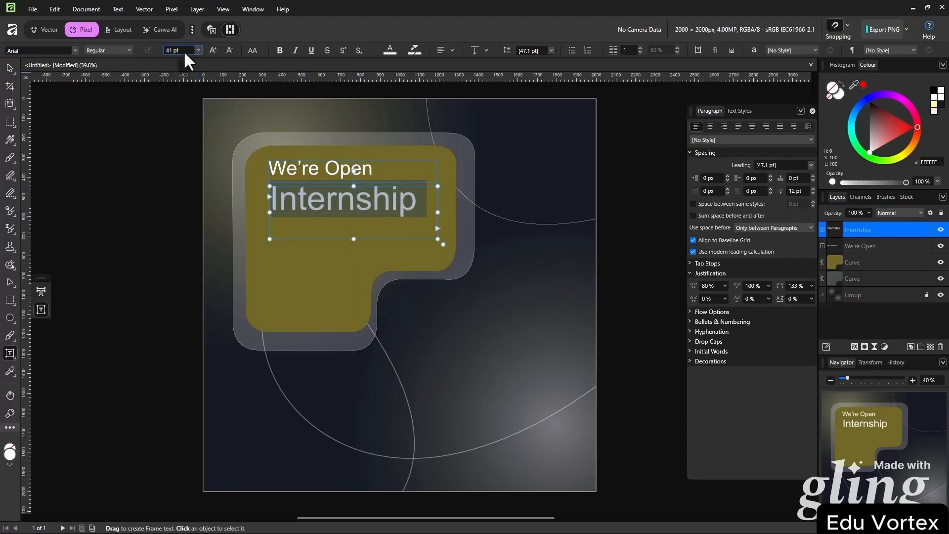
left_click(10, 68)
left_click(97, 134)
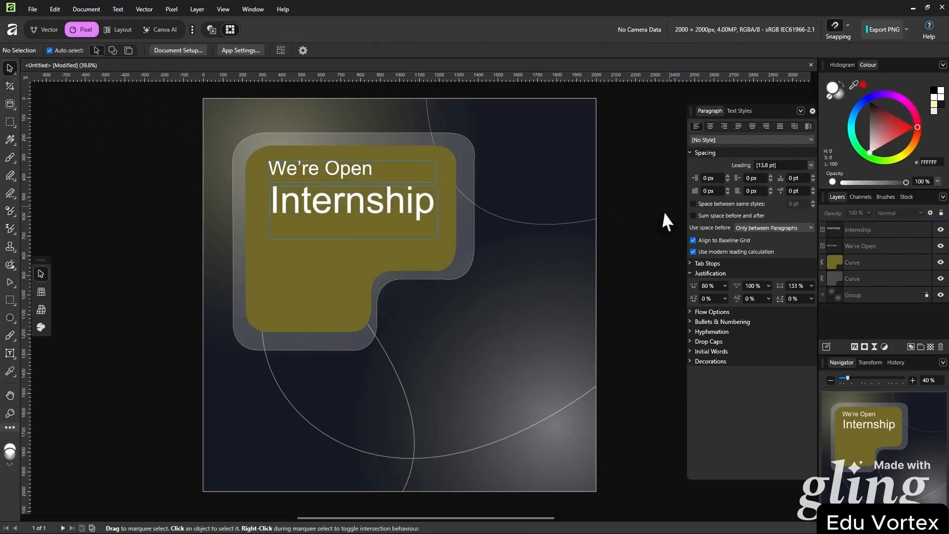
Move both text frames slightly left inside the olive shape and shorten the "Internship" frame to about 209 px high
key("w")
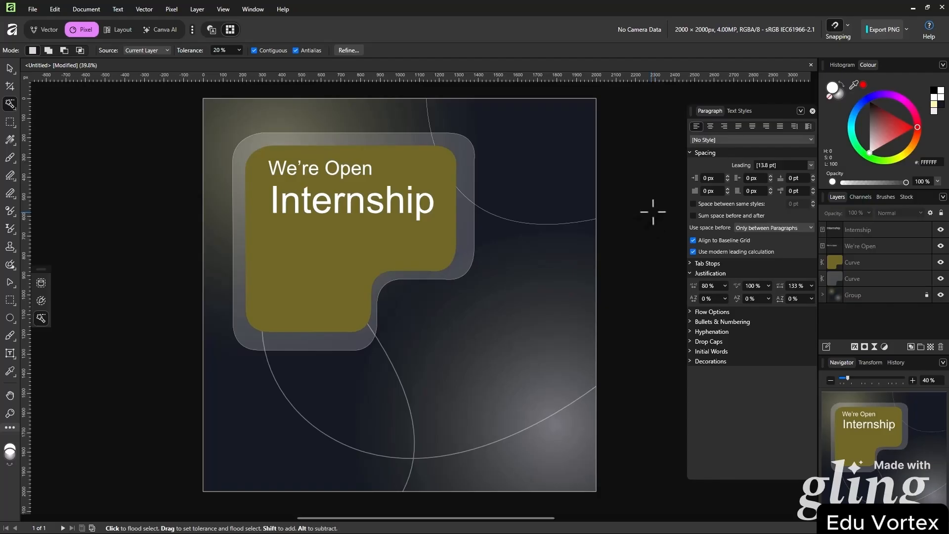
left_click(10, 67)
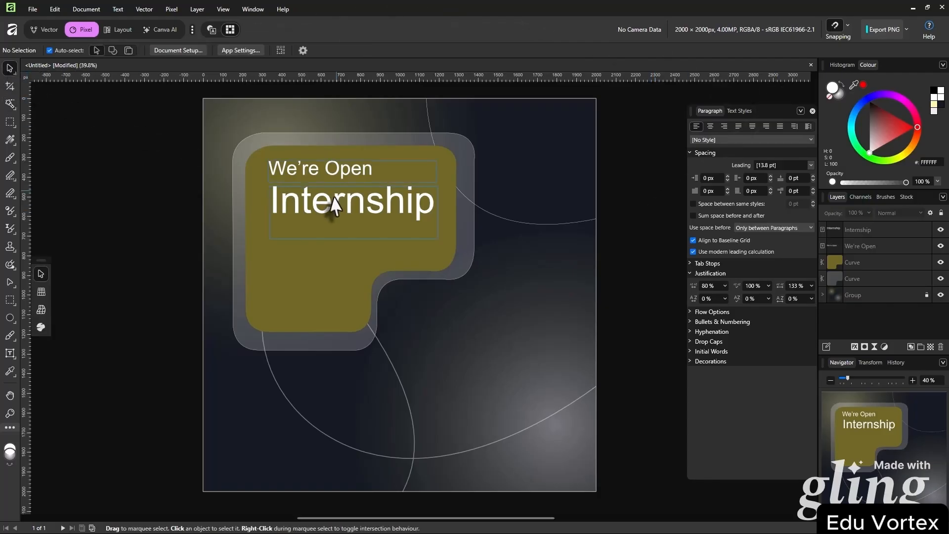
left_click_drag(338, 204, 321, 172)
left_click(631, 202)
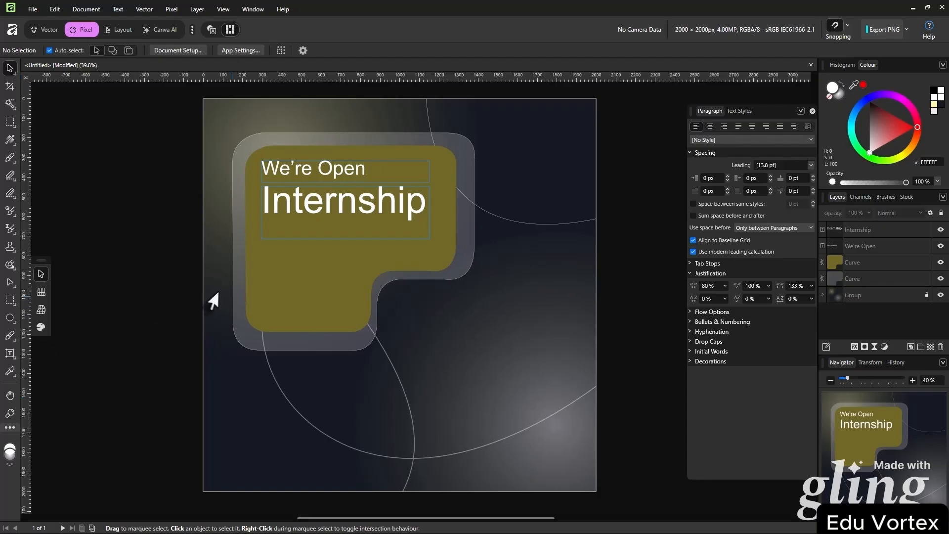
left_click(366, 215)
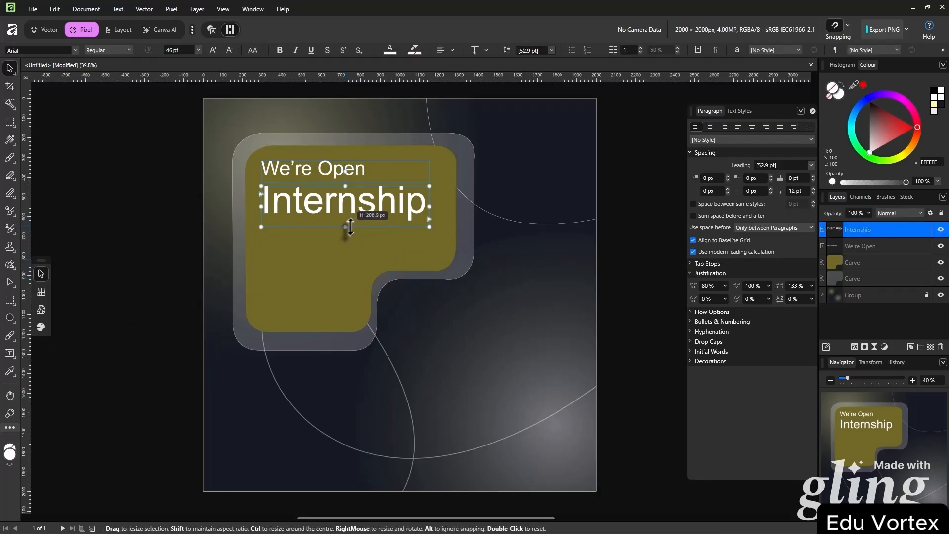
left_click(593, 254)
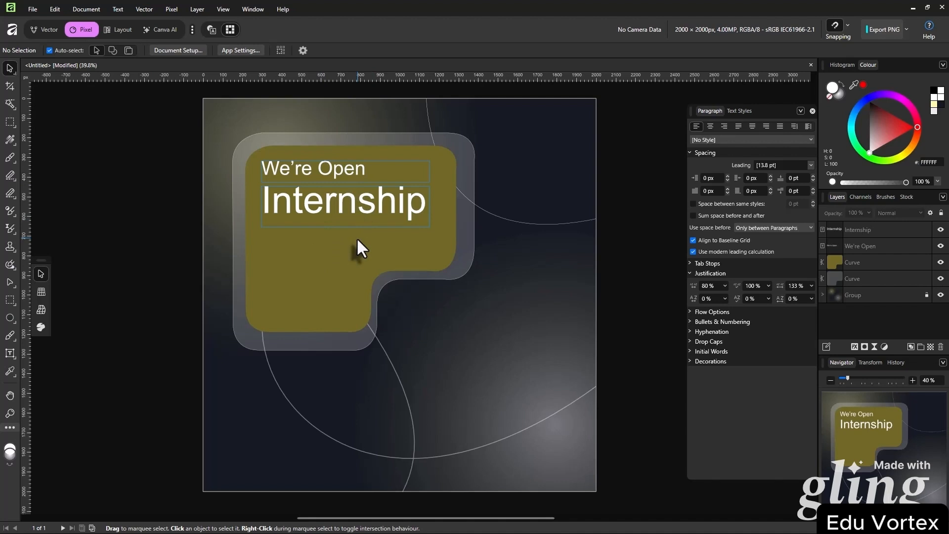
Duplicate the "We're Open" text frame directly below "Internship" and replace the copy's text with "Project Based"
left_click_drag(326, 167, 325, 232)
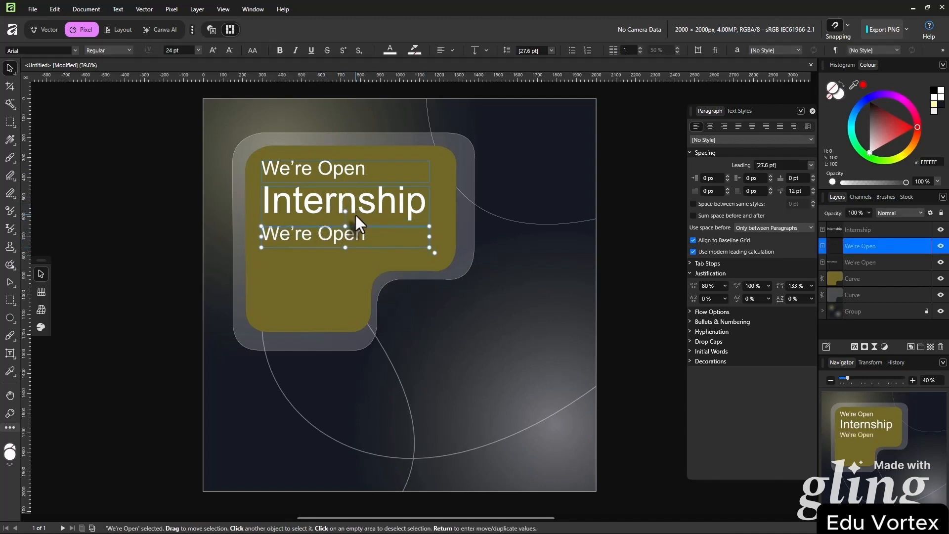
left_click(355, 215)
double_click(338, 235)
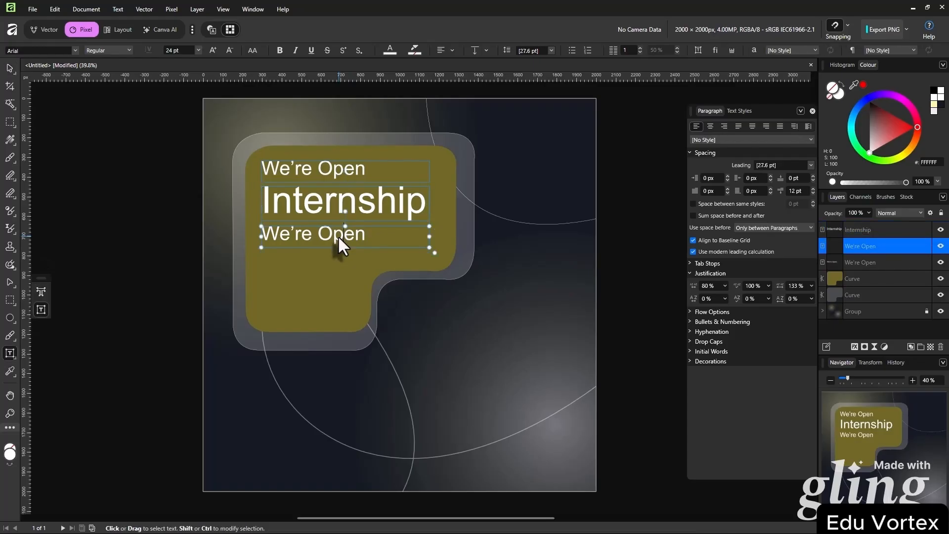
key("ctrl+a")
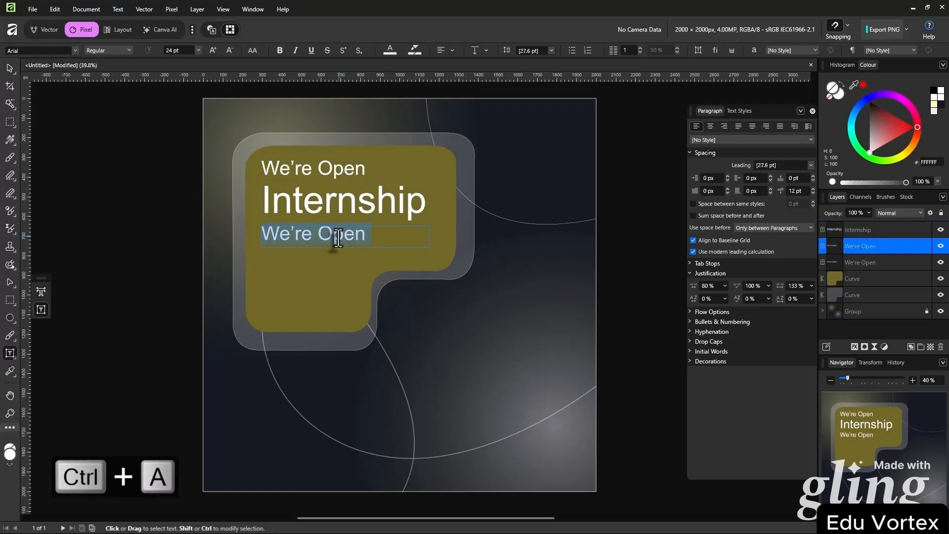
type("Porject")
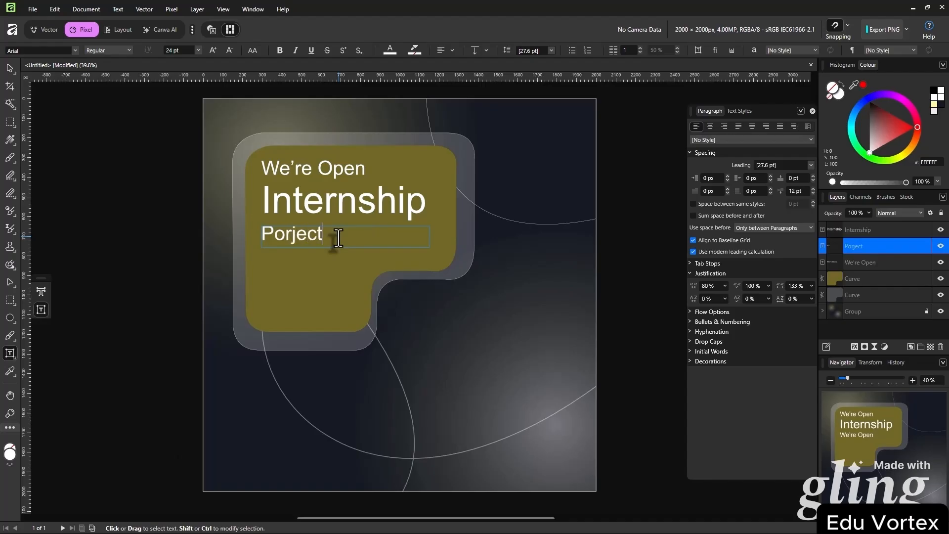
key("BackSpace")
key("BackSpace")
key("BackSpace")
key("BackSpace")
key("BackSpace")
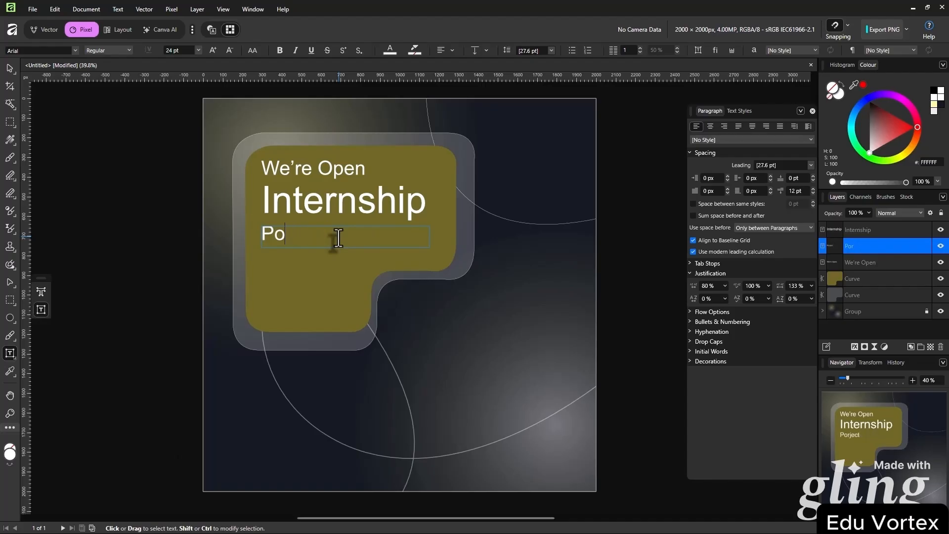
type("roject Based")
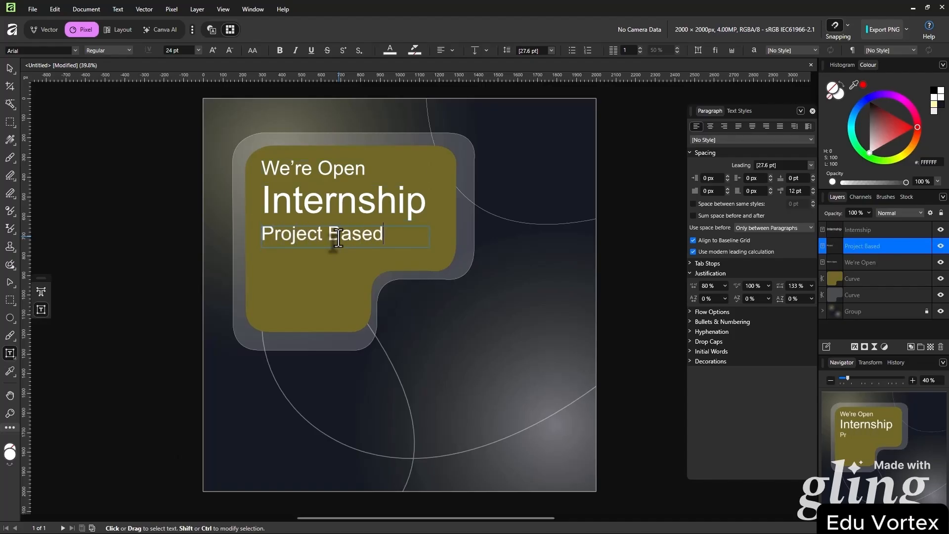
Set the "Project Based" text's font size to 16 pt and clear the selection
key("ctrl+a")
left_click(180, 50)
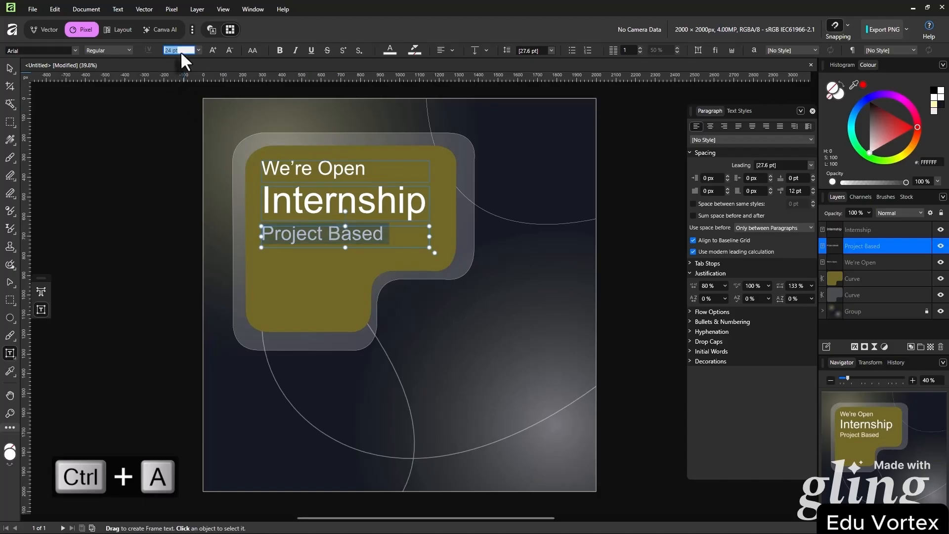
type("20")
key("Return")
scroll(180, 51, "down", 4)
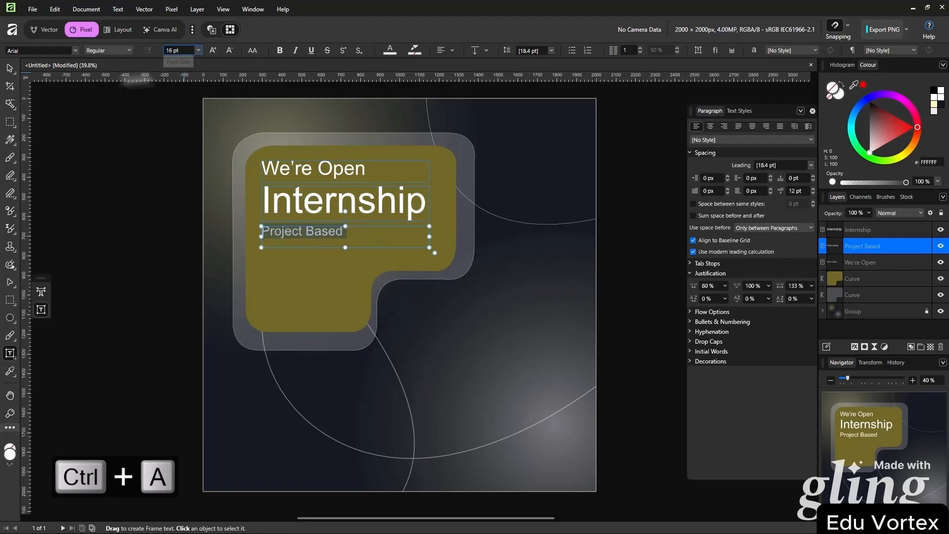
left_click(13, 70)
left_click(51, 66)
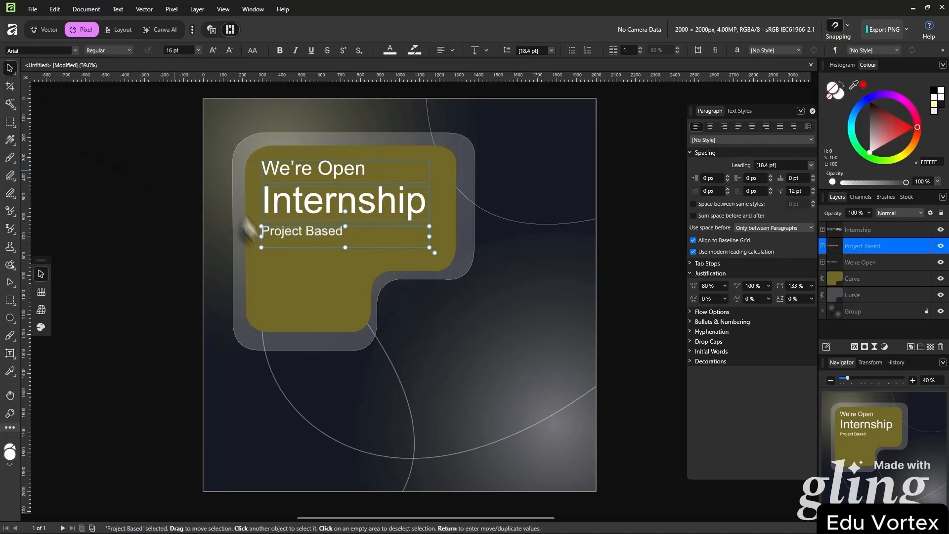
left_click(346, 286)
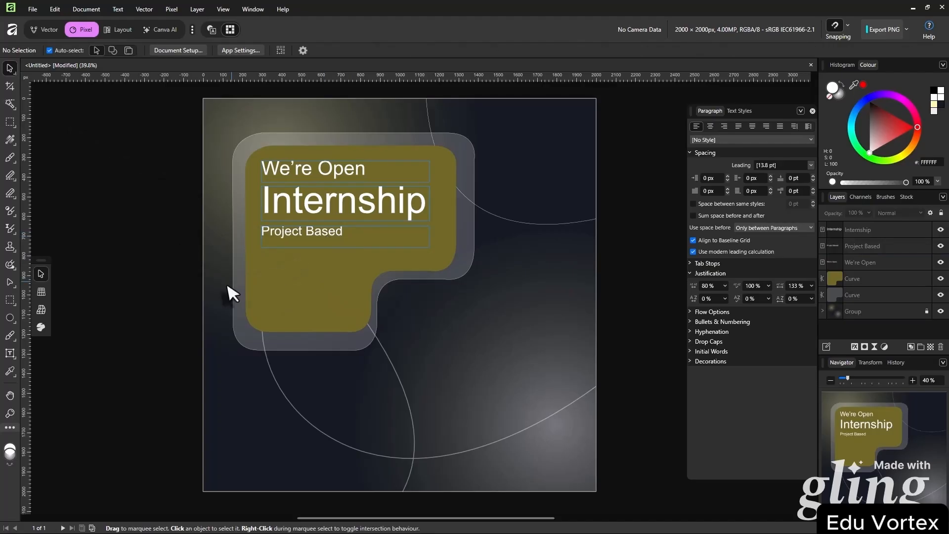
key("w")
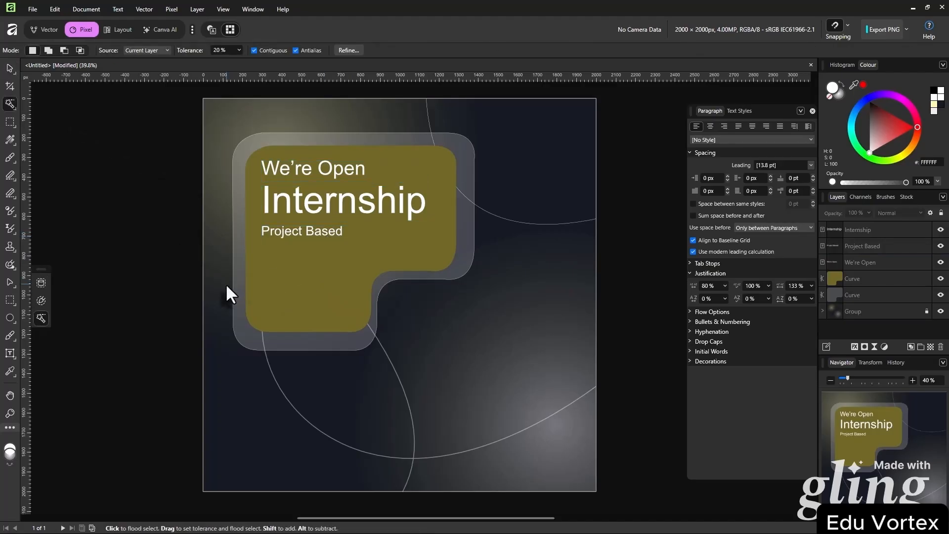
left_click(12, 70)
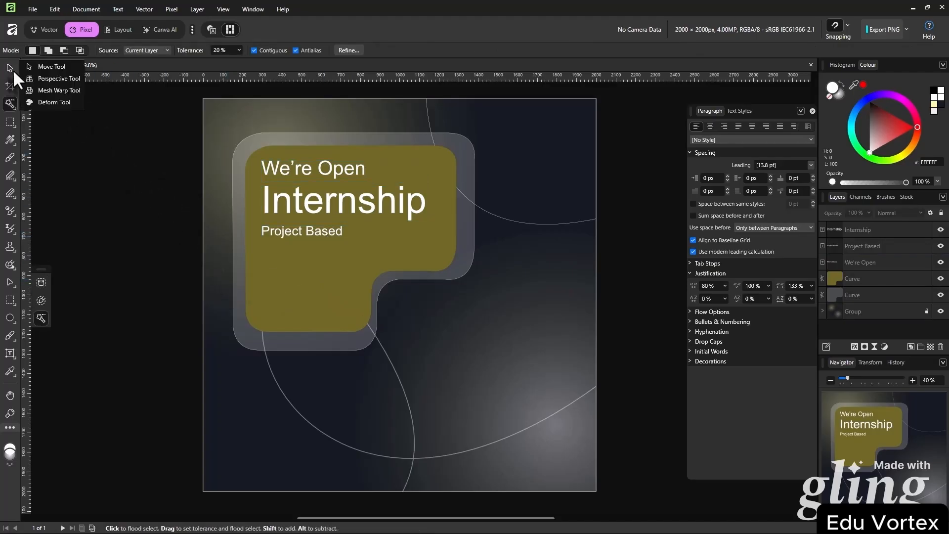
left_click(47, 66)
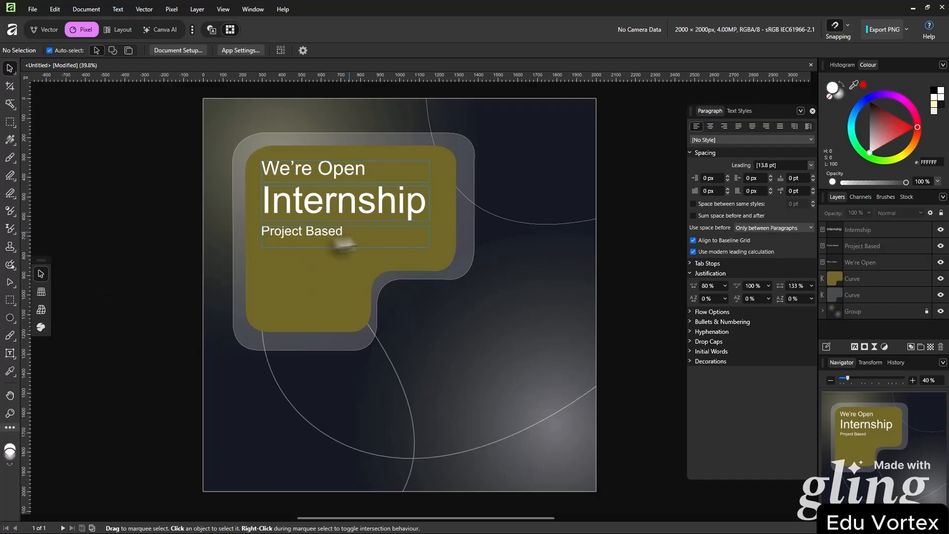
Draw a wide, flat rounded rectangle below "Project Based", aligned with the left edge of the text frames
right_click(12, 319)
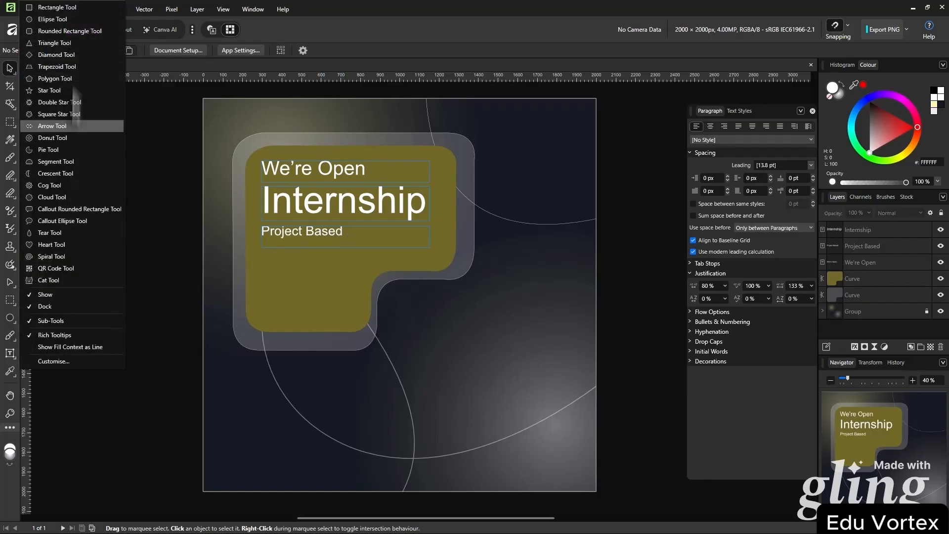
left_click(70, 31)
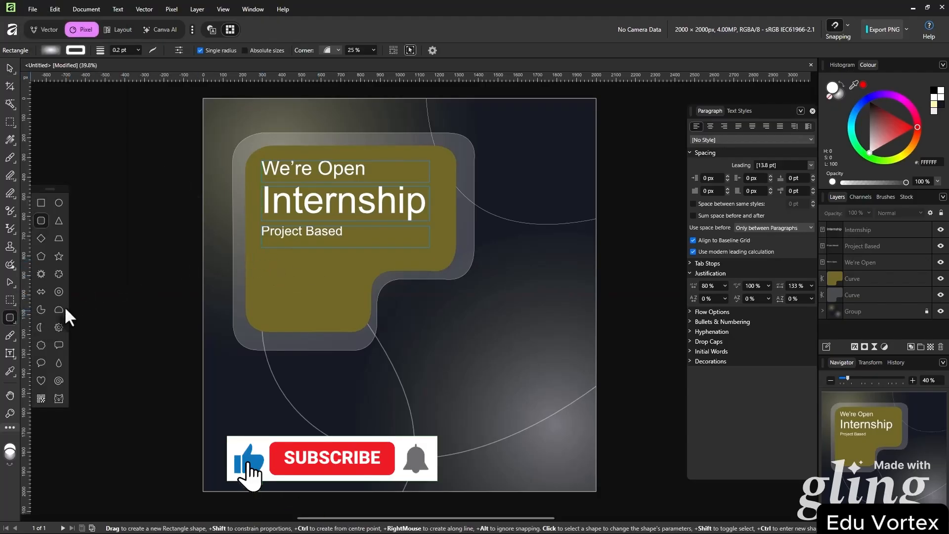
left_click_drag(261, 253, 379, 275)
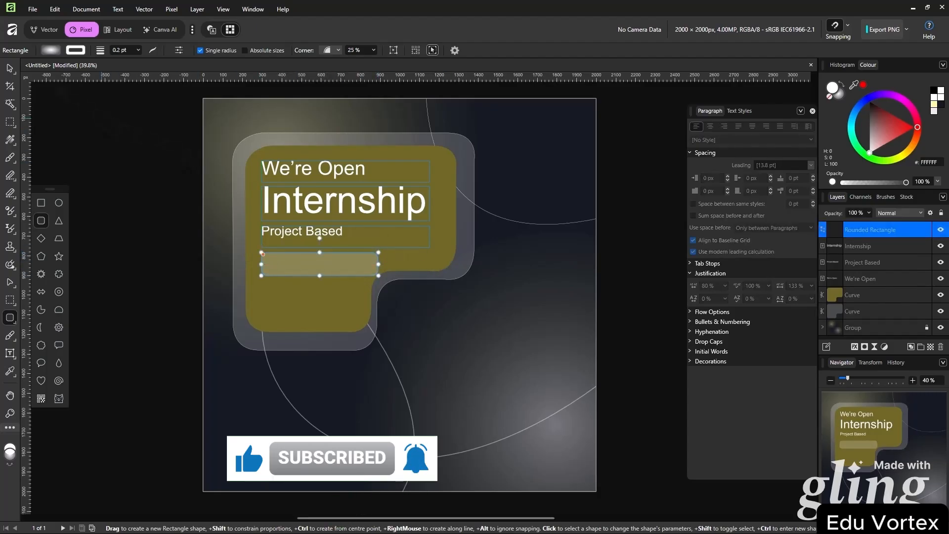
left_click(10, 68)
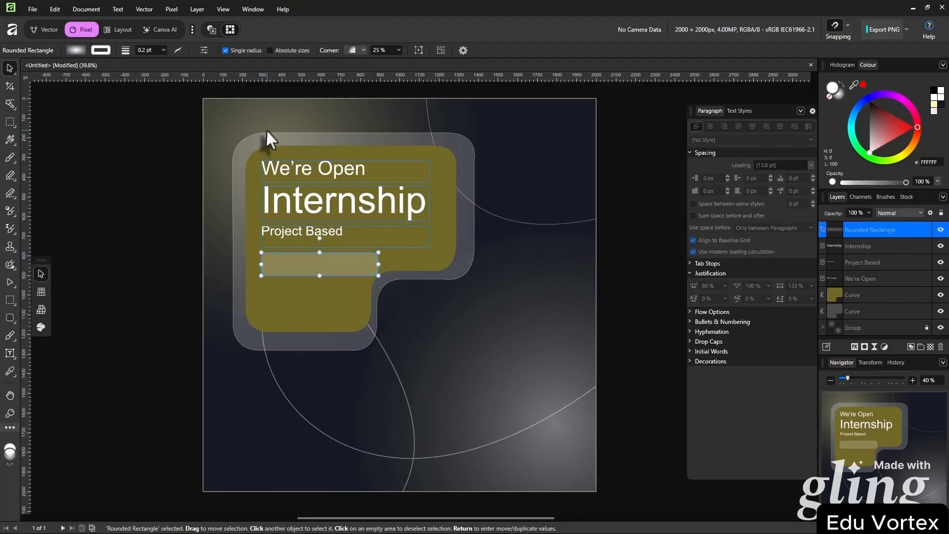
Set the rounded rectangle's corner radius to 10% and narrow the shape slightly from its right edge
left_click(360, 50)
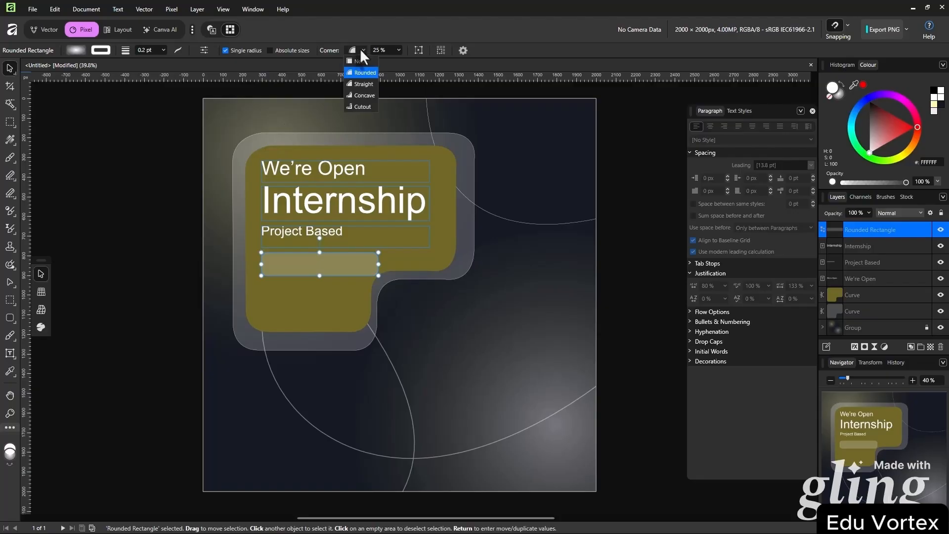
left_click(379, 49)
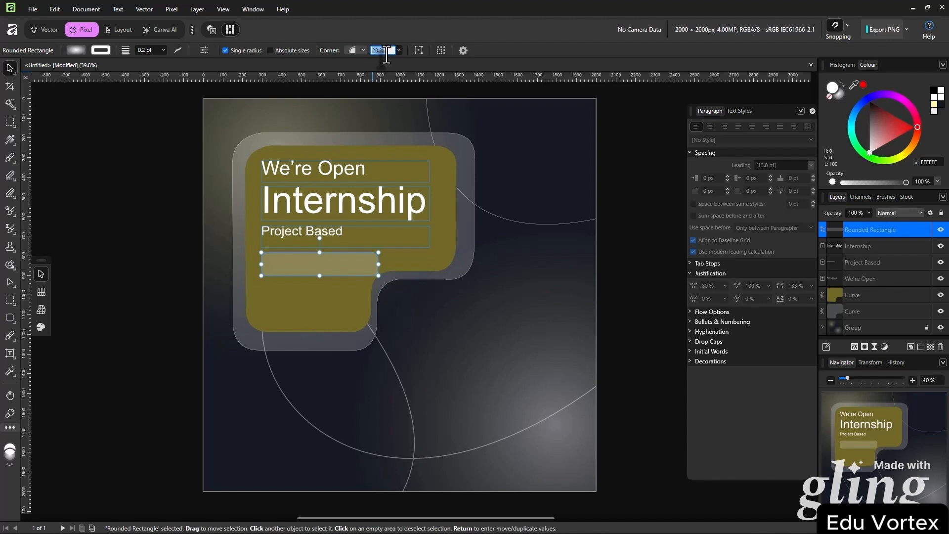
type("10")
key("Return")
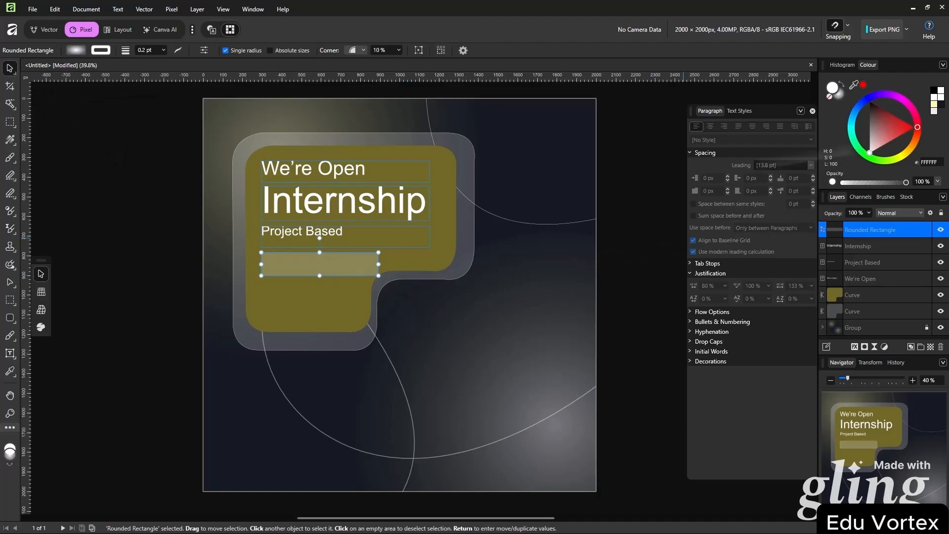
left_click_drag(378, 265, 364, 264)
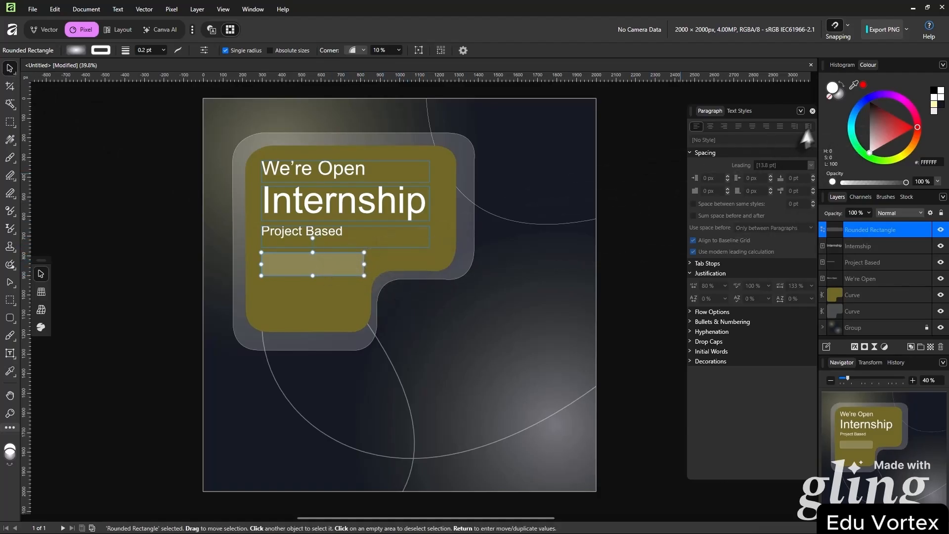
Fill the rounded rectangle with dark blue #3C3E70 and set its corner radius to 20%
mouse_move(888, 126)
left_mouse_down()
mouse_move(873, 107)
mouse_move(878, 136)
left_mouse_up()
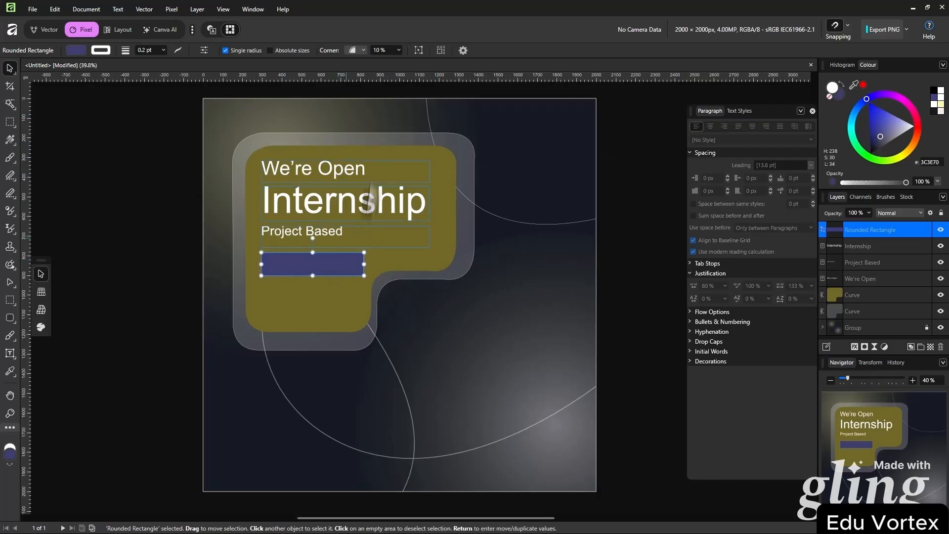
left_click(391, 50)
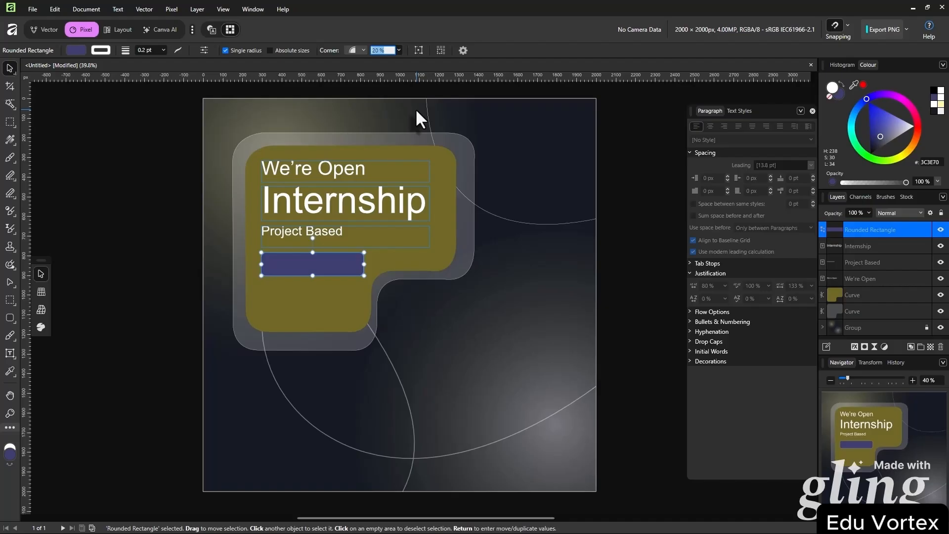
key("Return")
Move the blue rectangle up closer to "Project Based" and widen it slightly on the right
left_click(157, 212)
left_click(328, 270)
mouse_move(364, 263)
left_mouse_down()
mouse_move(380, 265)
mouse_move(352, 257)
left_mouse_up()
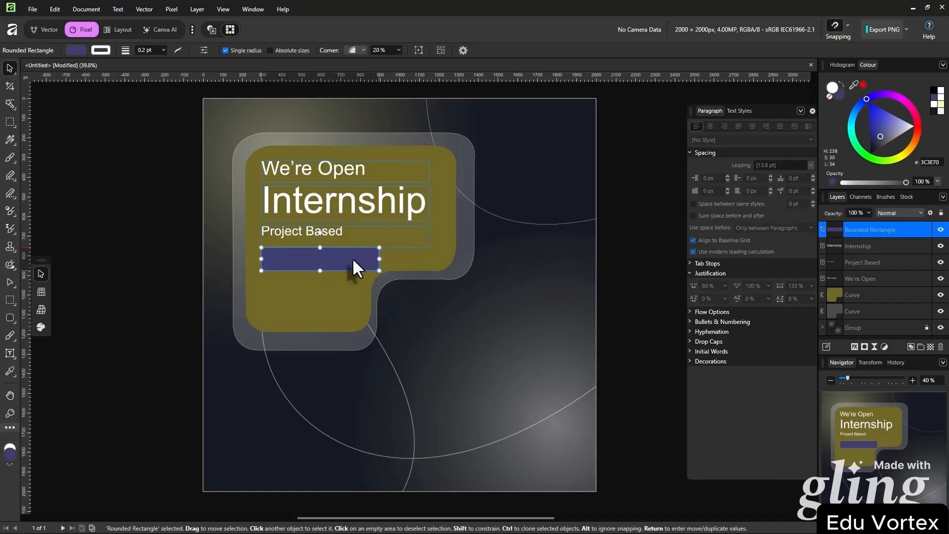
Copy the "Project Based" text frame and place the copy on top of the blue rectangle
left_click(330, 236)
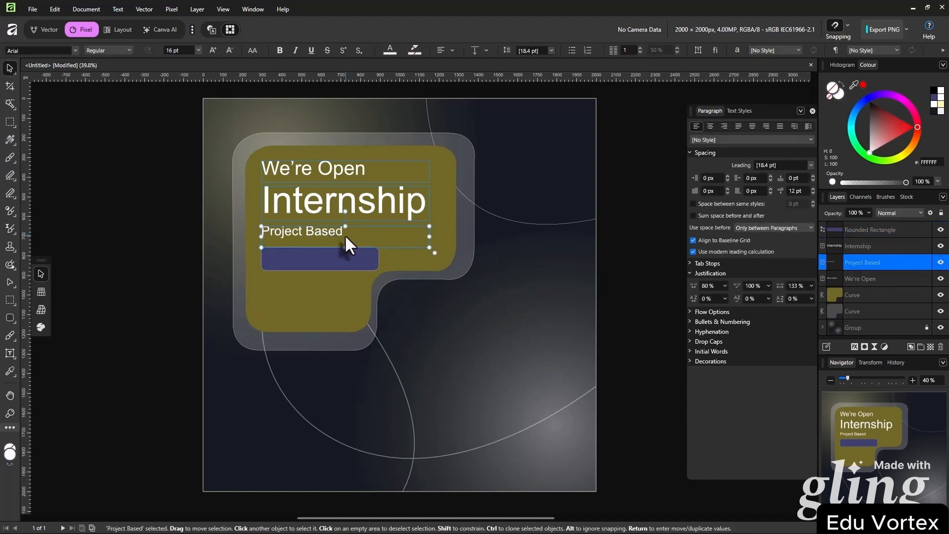
key("ctrl+c")
left_click(327, 260)
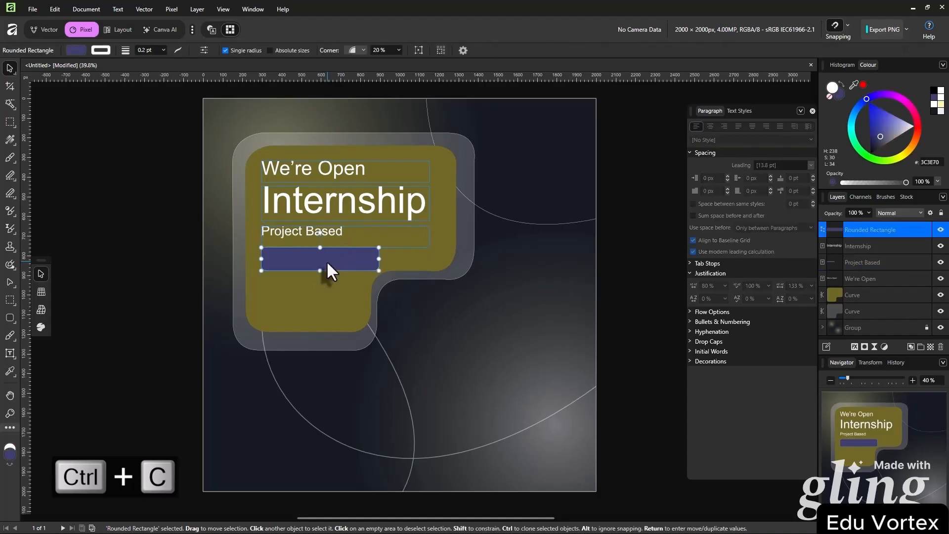
key("ctrl+v")
scroll(326, 260, "up", 3)
left_click_drag(334, 232, 338, 260)
Replace the text on the blue rectangle with "Mid Level 3d Artist"
triple_click(337, 261)
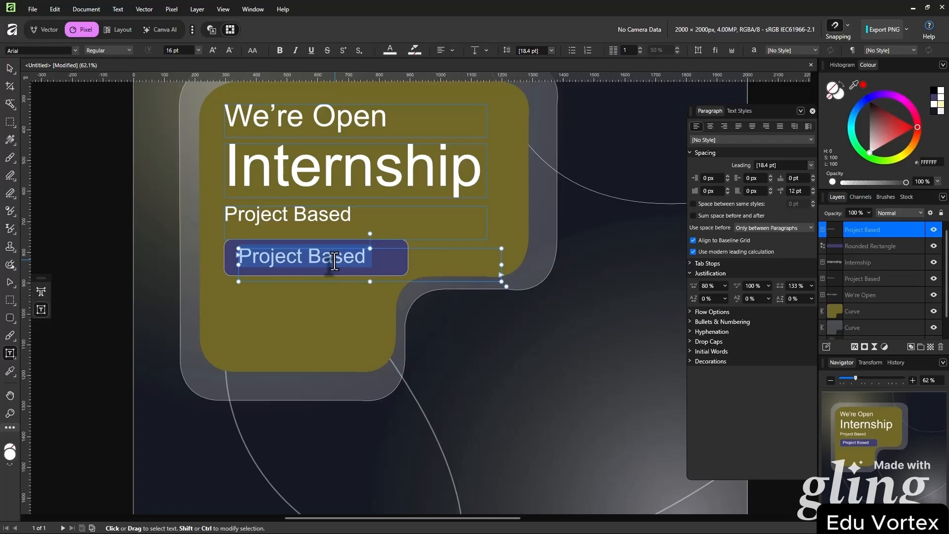
type("Mi")
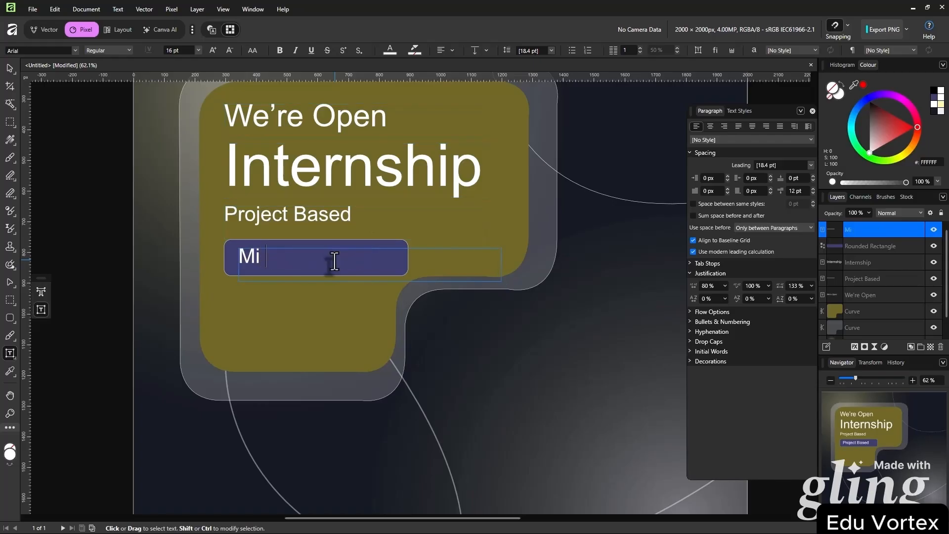
type("d Level 3d Artis")
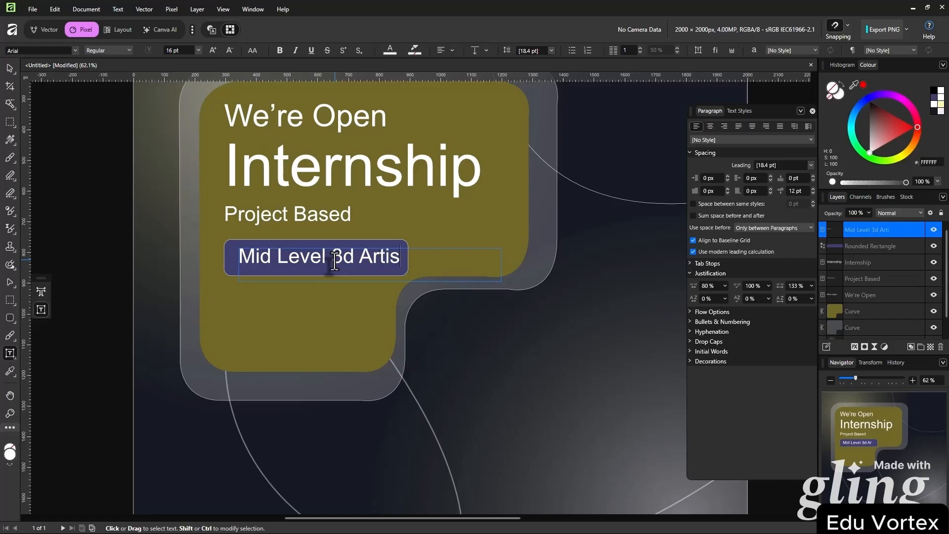
type("t")
key("Escape")
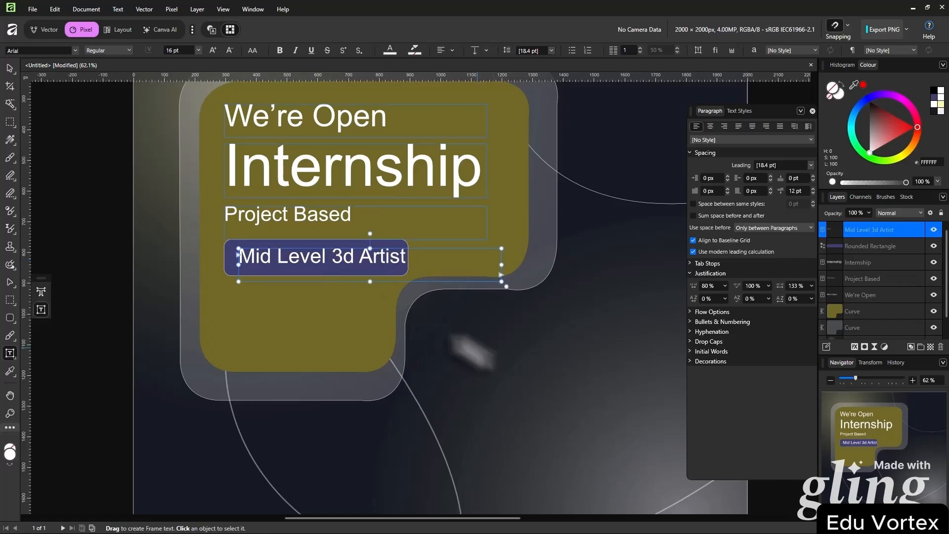
Extend the blue rectangle's right edge to leave a margin after "Mid Level 3d Artist" and clear the selection
key("v")
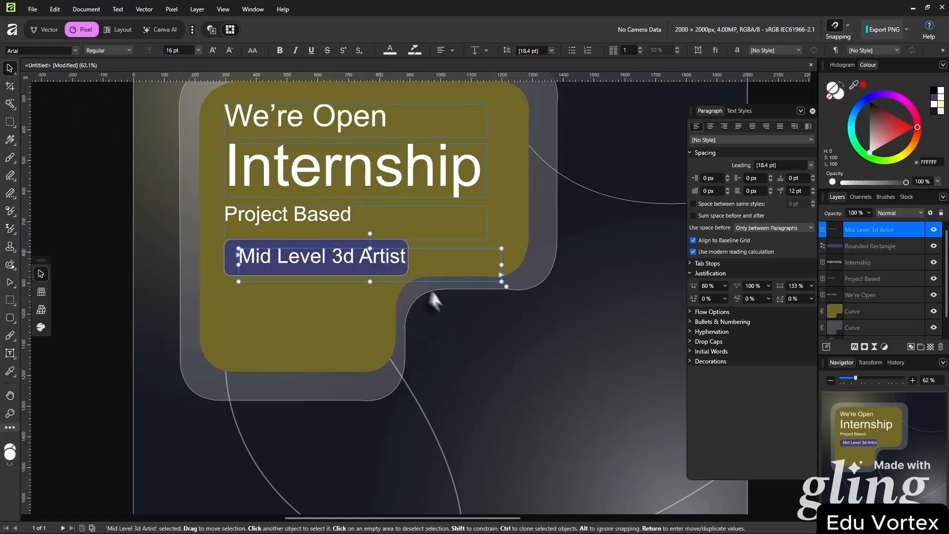
key("ctrl+d")
left_click(402, 242)
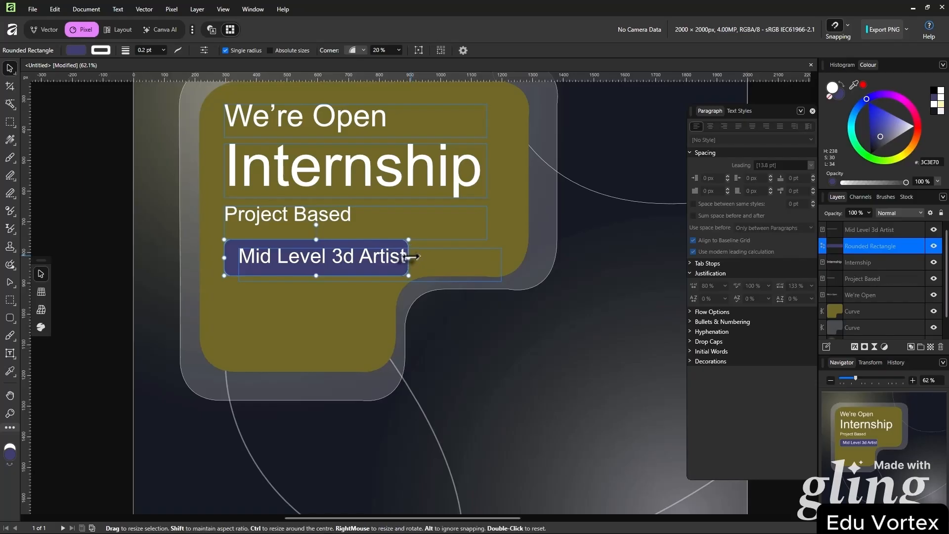
left_click_drag(410, 257, 426, 257)
left_click(476, 332)
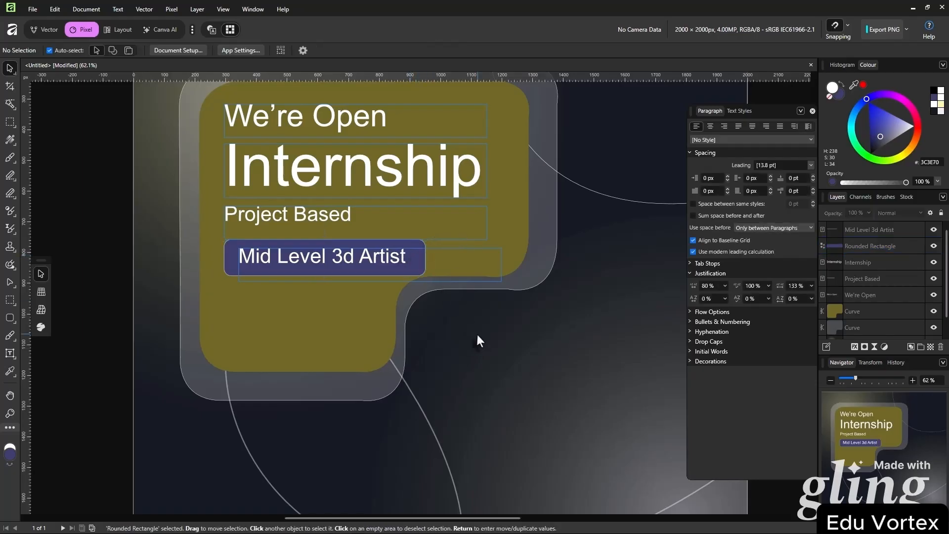
scroll(471, 282, "up", 1)
scroll(471, 282, "down", 2)
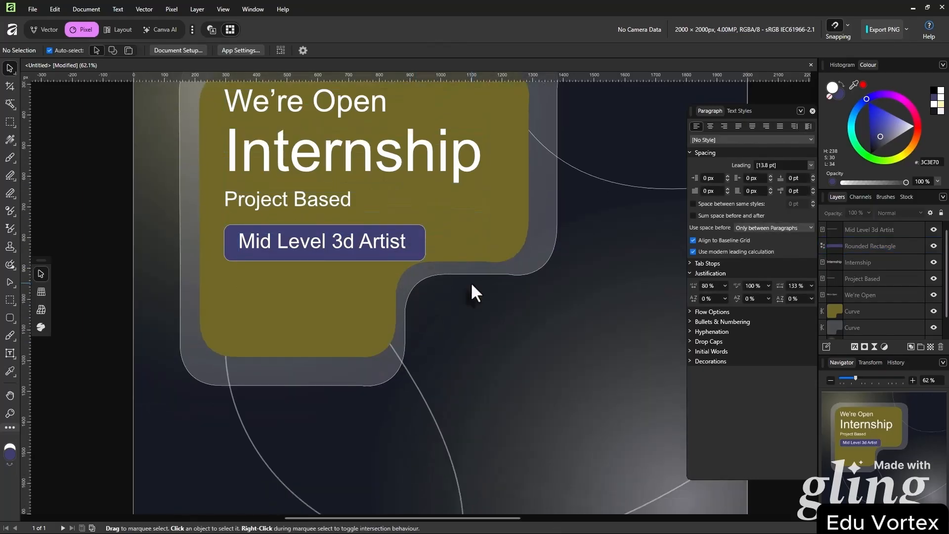
scroll(471, 282, "up", 2)
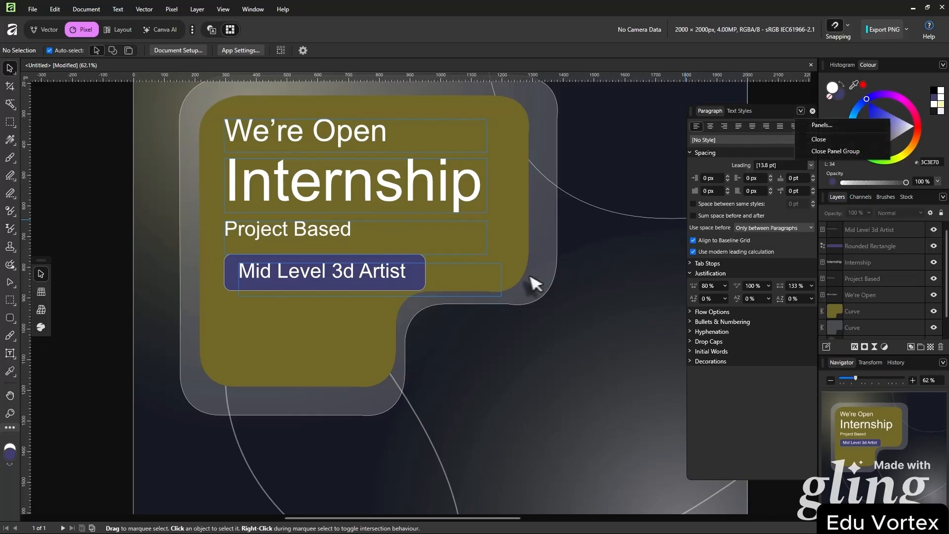
scroll(447, 353, "right", 1)
scroll(446, 349, "down", 3)
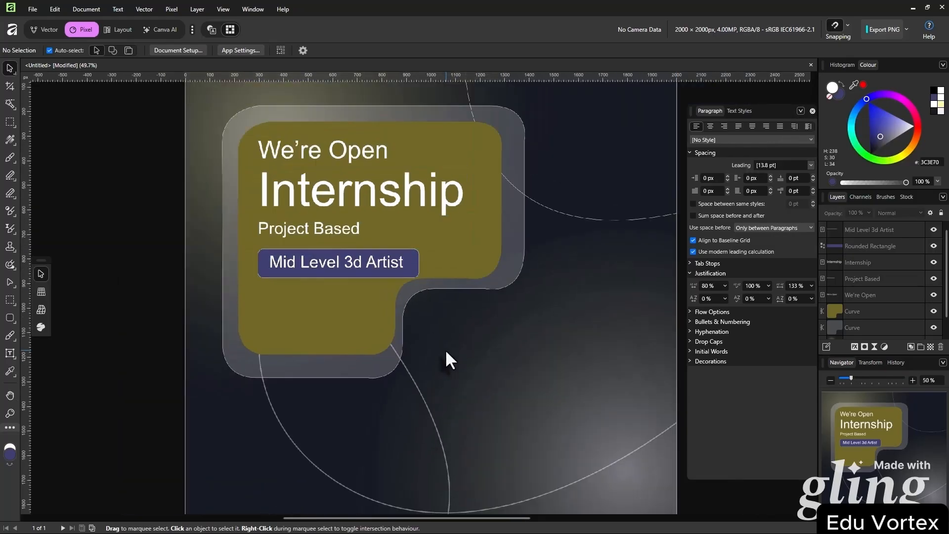
left_click_drag(446, 349, 434, 327)
scroll(434, 326, "up", 3)
scroll(435, 329, "up", 1)
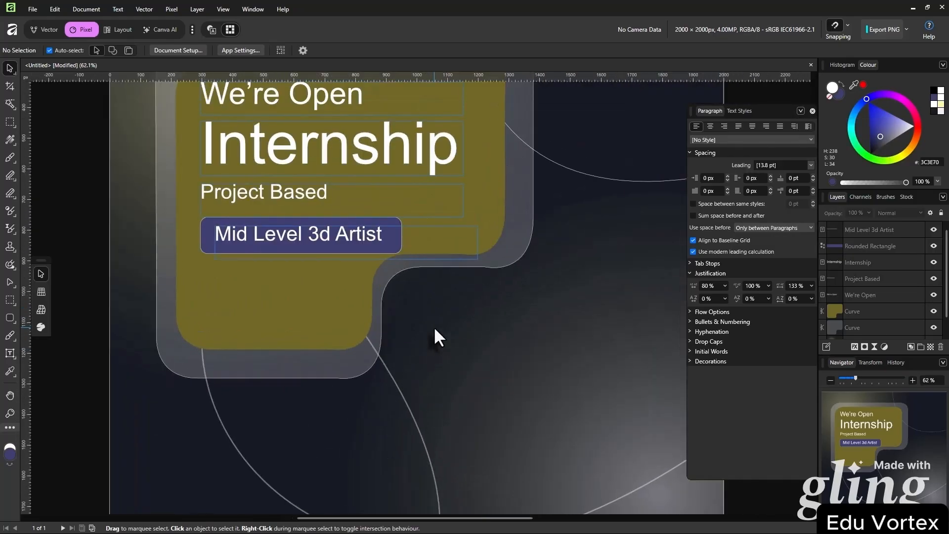
scroll(436, 329, "up", 2)
scroll(435, 329, "down", 3)
scroll(435, 329, "up", 3)
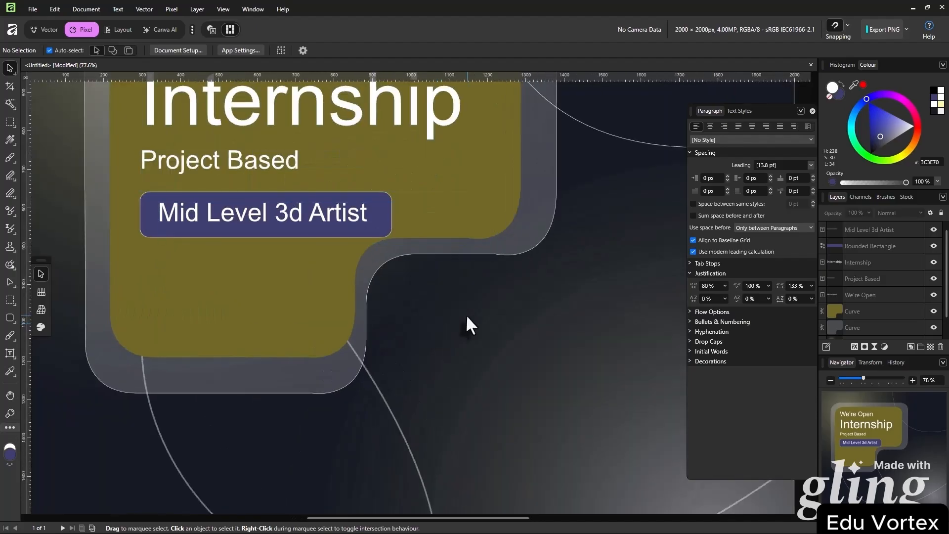
left_click_drag(466, 315, 475, 334)
left_click(306, 329)
scroll(422, 340, "down", 2)
scroll(421, 340, "up", 1)
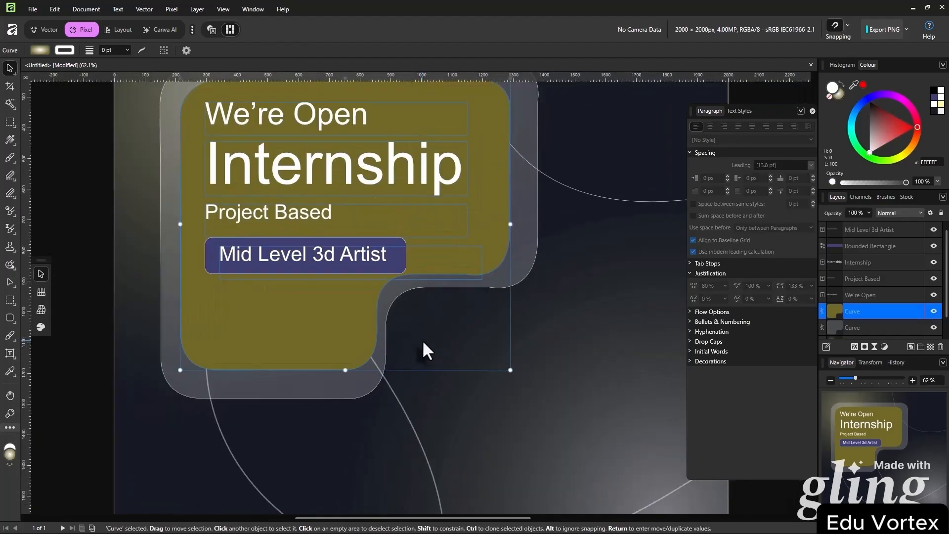
left_click(413, 402)
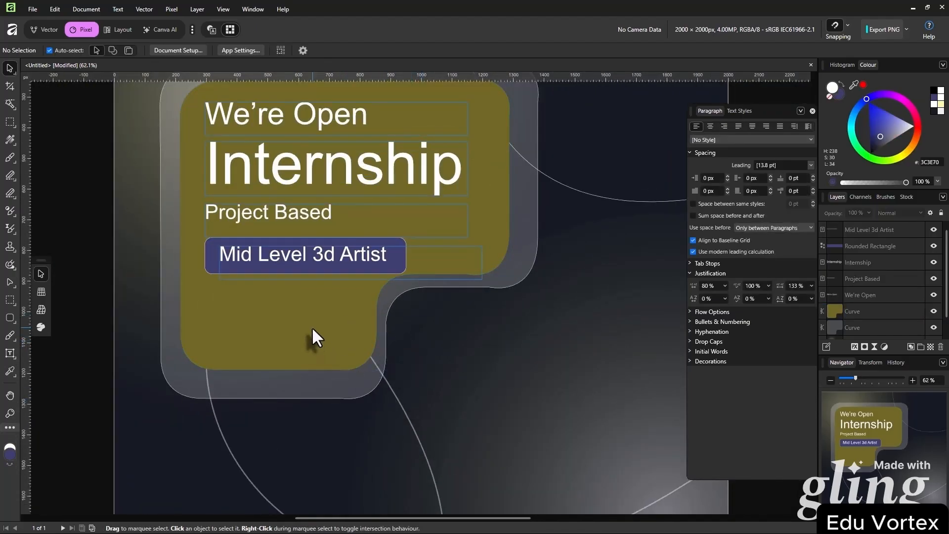
Duplicate the "Project Based" text frame below the blue rectangle and replace the copy's text with "Remote/Hybrid Work Flexibility"
left_click(287, 216)
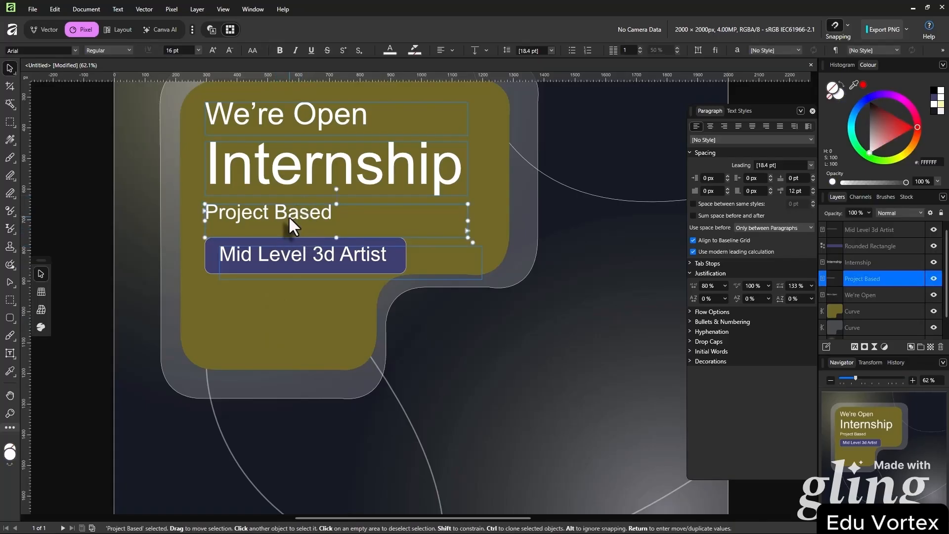
left_click_drag(289, 216, 290, 299, "ctrl")
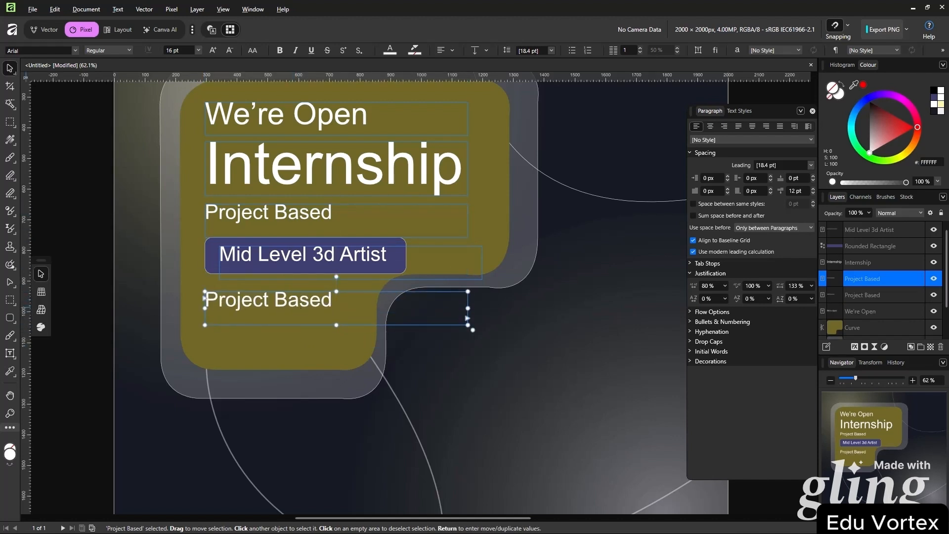
key("ctrl+a")
key("ctrl+c")
double_click(276, 315)
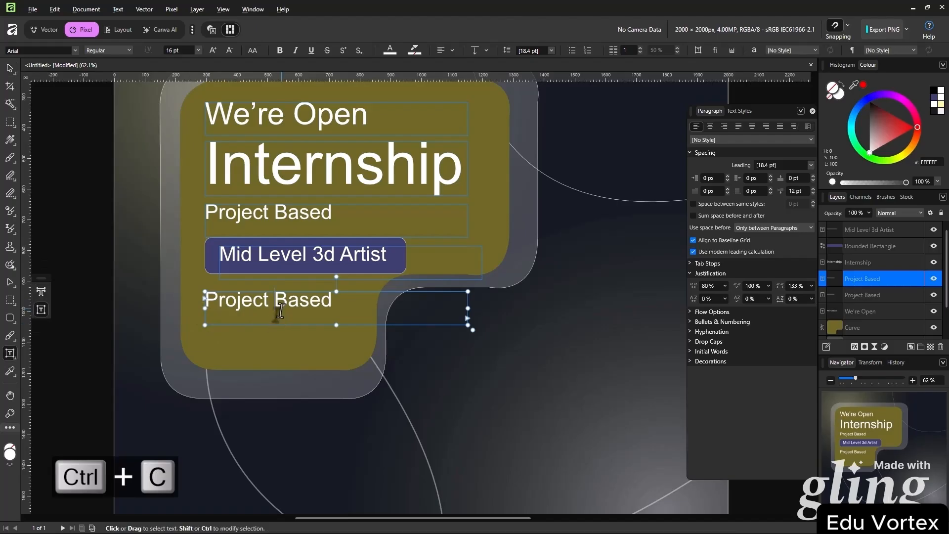
key("ctrl+a")
key("ctrl+v")
Make the new text frame narrower and taller, and add "Competitive Salary" directly beneath "Work Flexibility" with no blank line between them
left_click_drag(468, 325, 347, 324)
left_click_drag(275, 324, 275, 366)
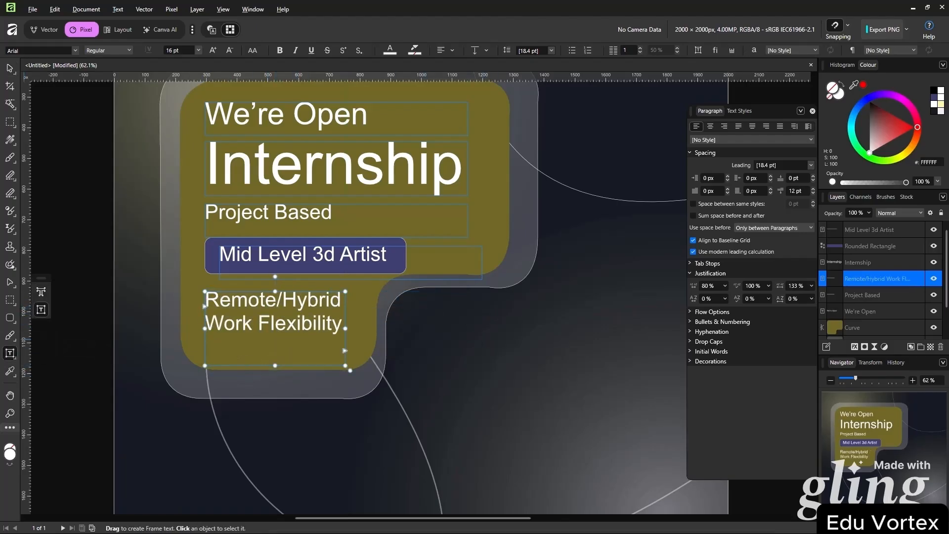
key("ctrl+c")
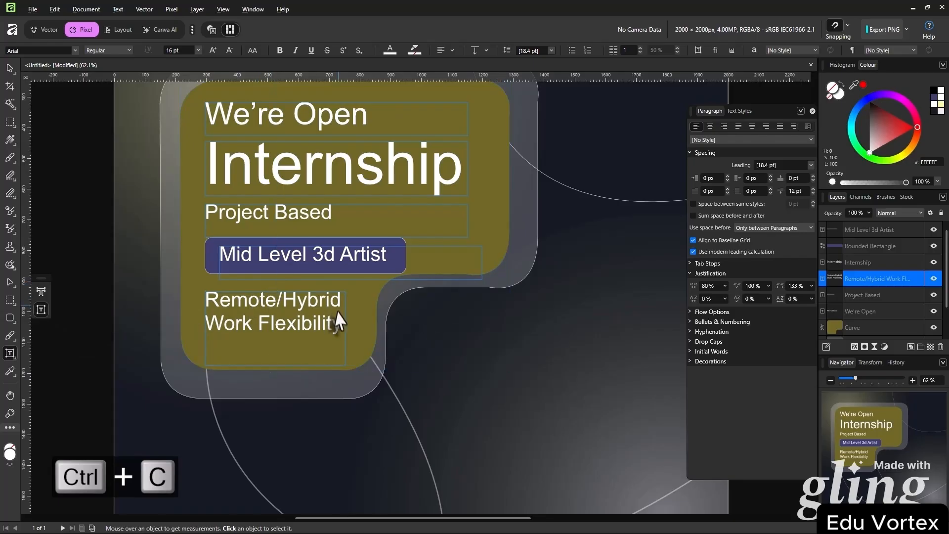
key("ctrl+v")
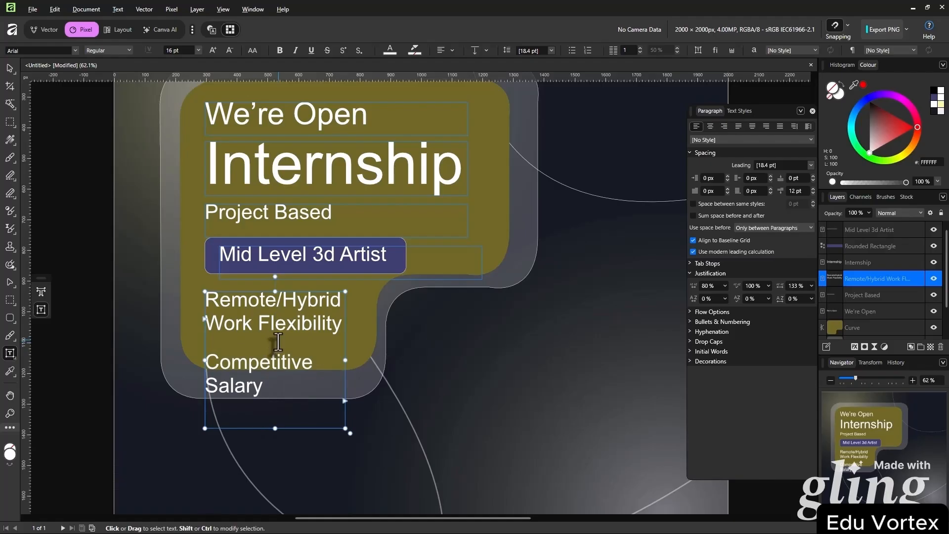
key("ctrl+z")
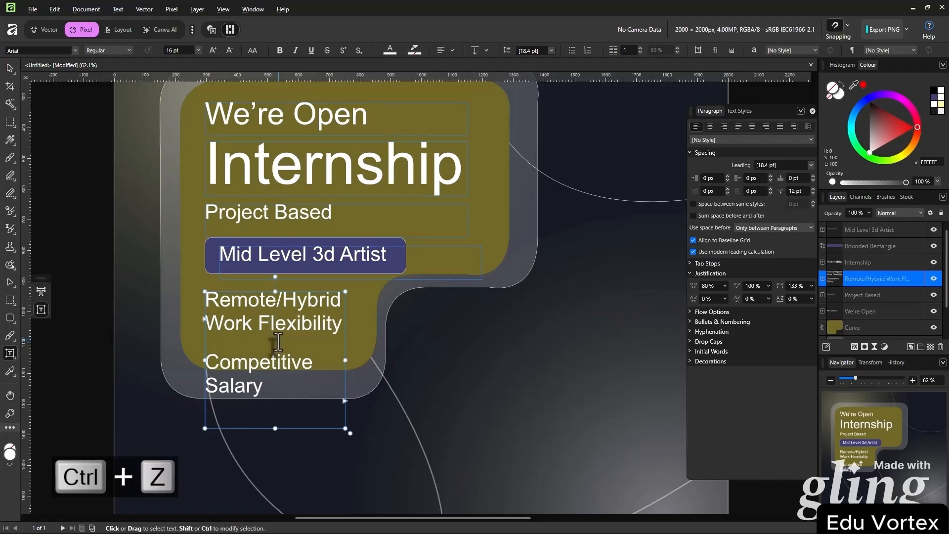
left_click(345, 326)
key("Delete")
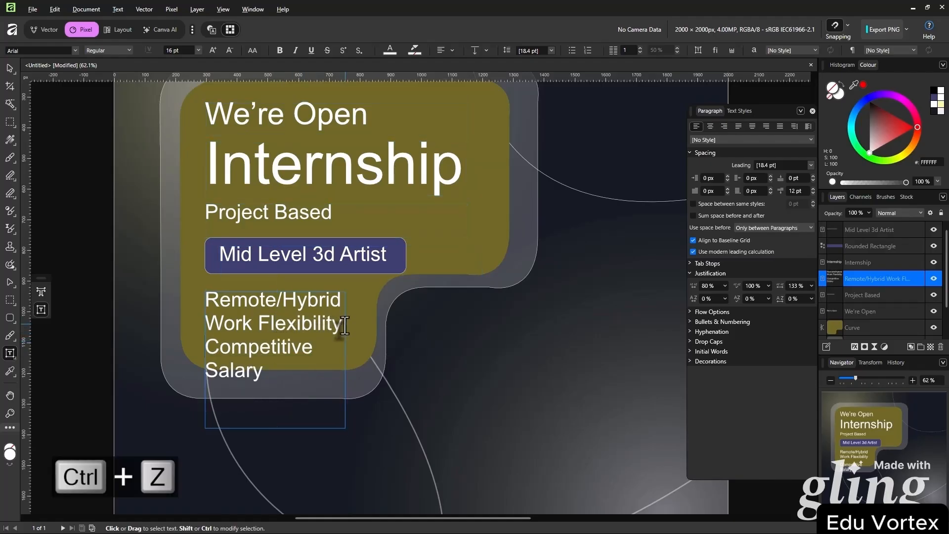
Set the "Remote/Hybrid Work Flexibility Competitive Salary" text to 12 pt, then shorten its frame and lower it slightly within the olive shape
key("Escape")
key("ctrl+a")
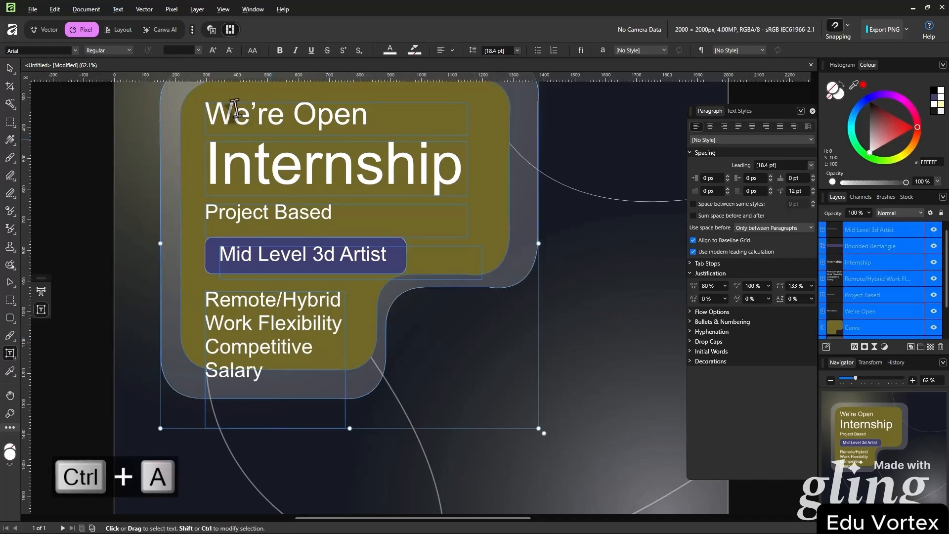
left_click(172, 51)
type("12")
key("Return")
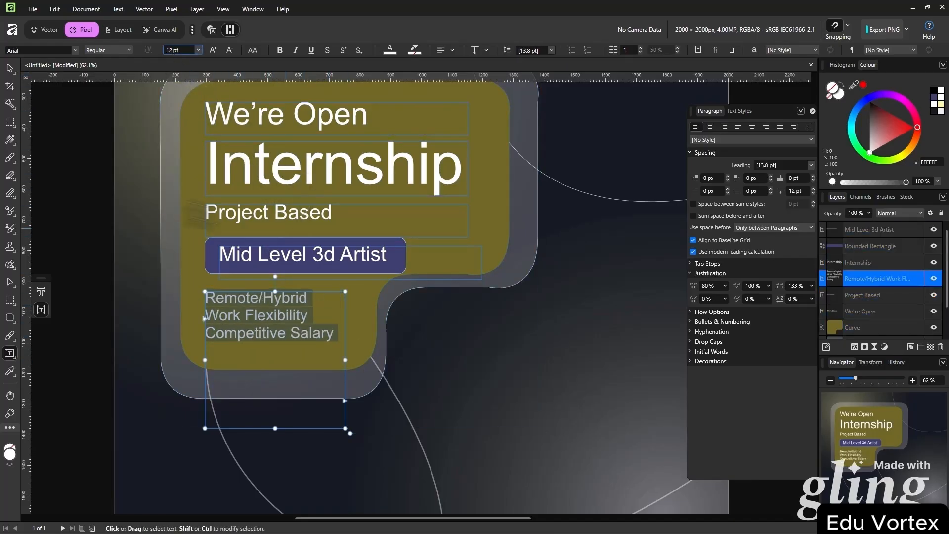
left_click(10, 68)
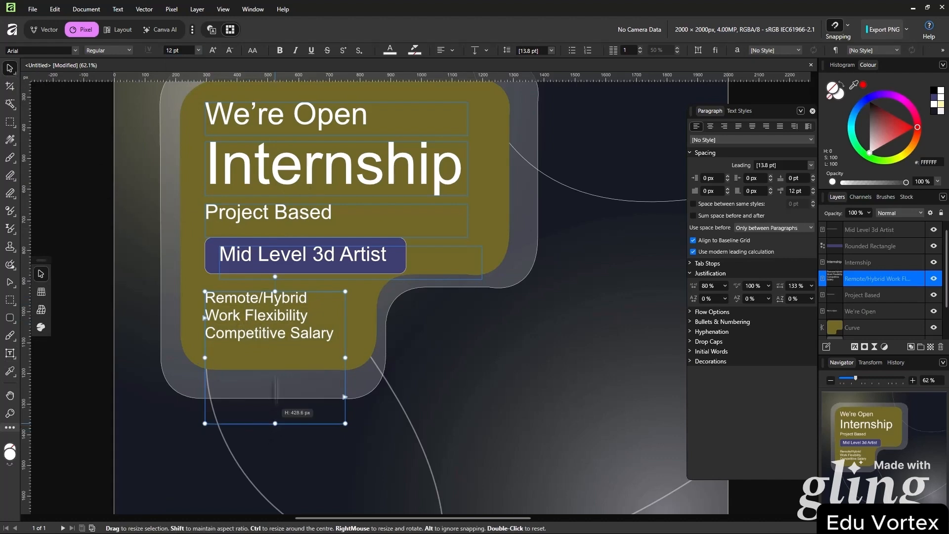
left_click(434, 359)
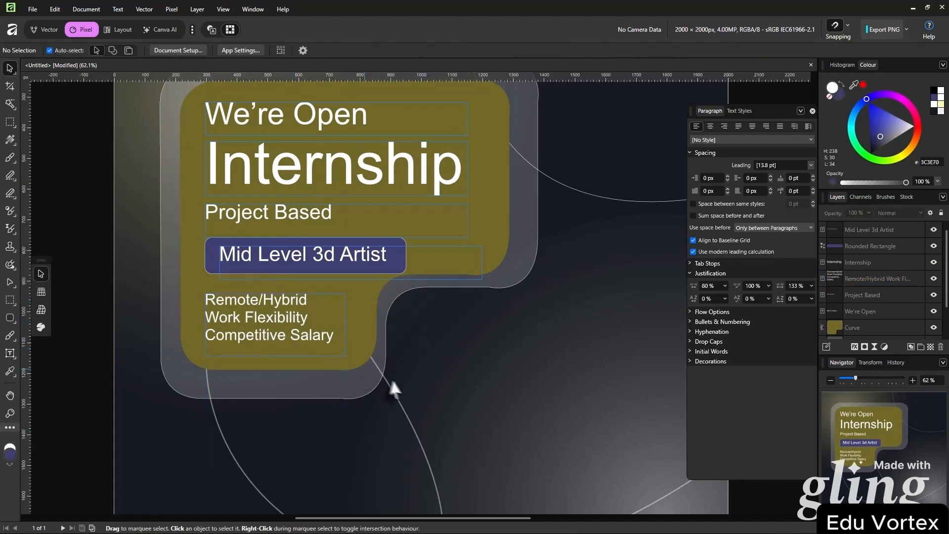
Switch to the web browser and search Google Images for "3d artist"
scroll(348, 374, "right", 1)
scroll(393, 376, "down", 4)
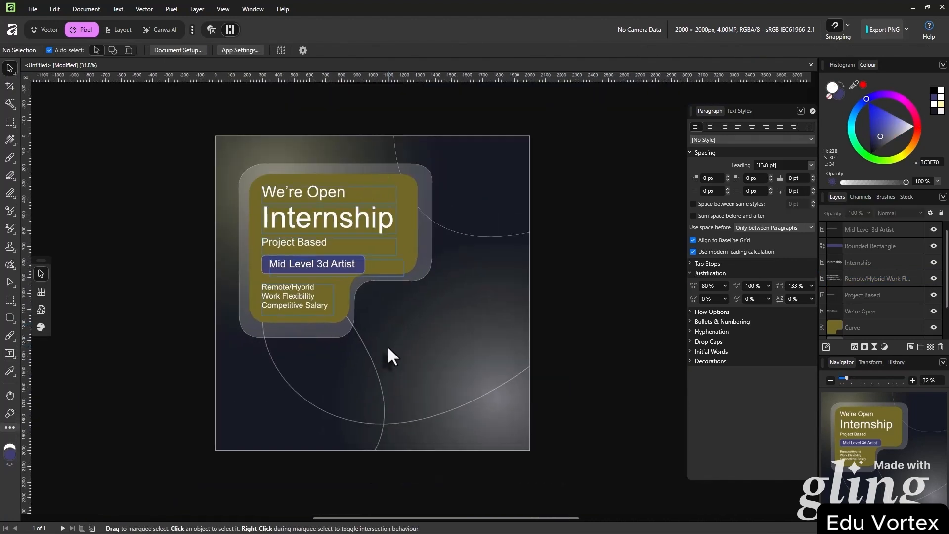
scroll(568, 326, "up", 1)
scroll(568, 325, "up", 1)
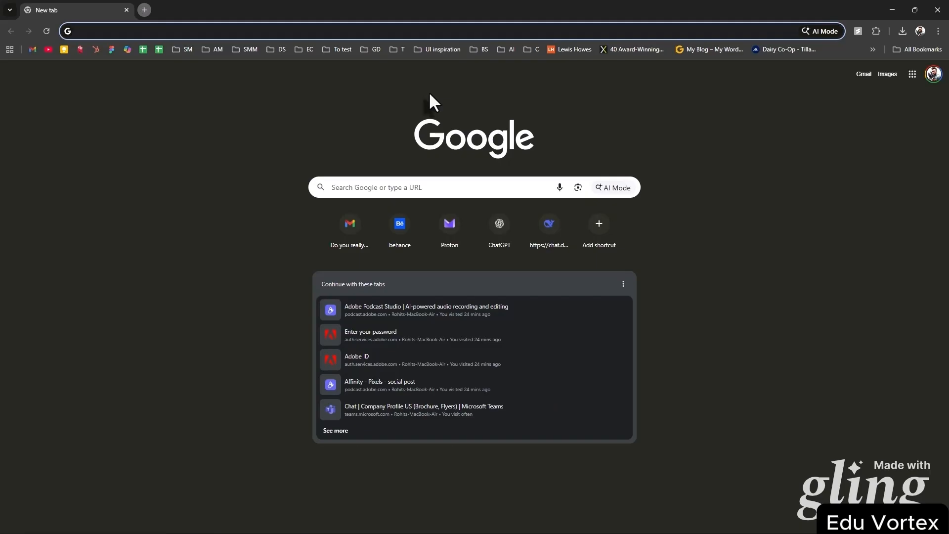
type("3d arrtist")
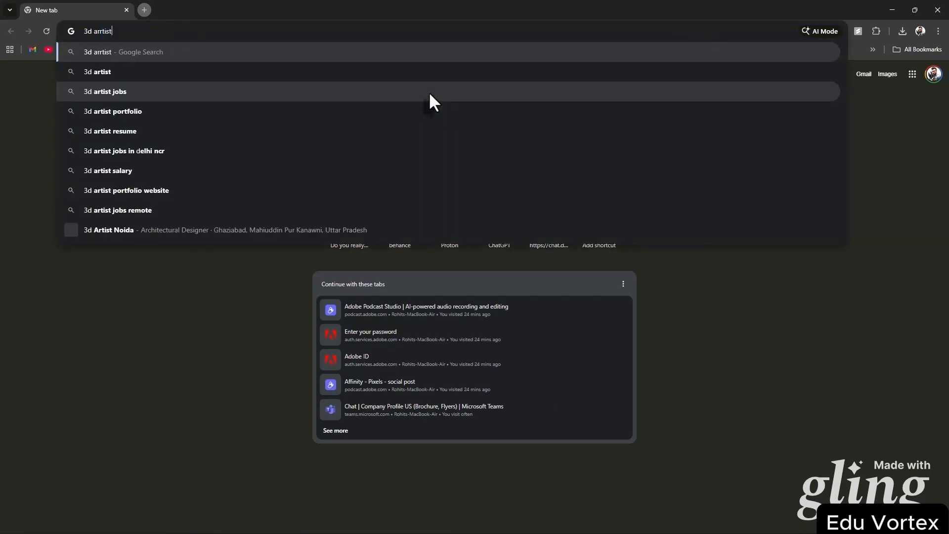
key("Return")
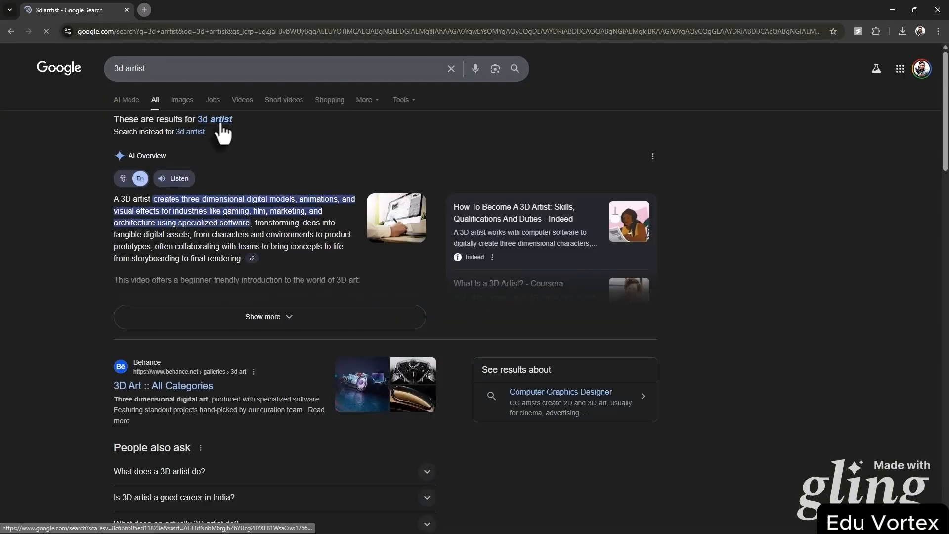
left_click(183, 99)
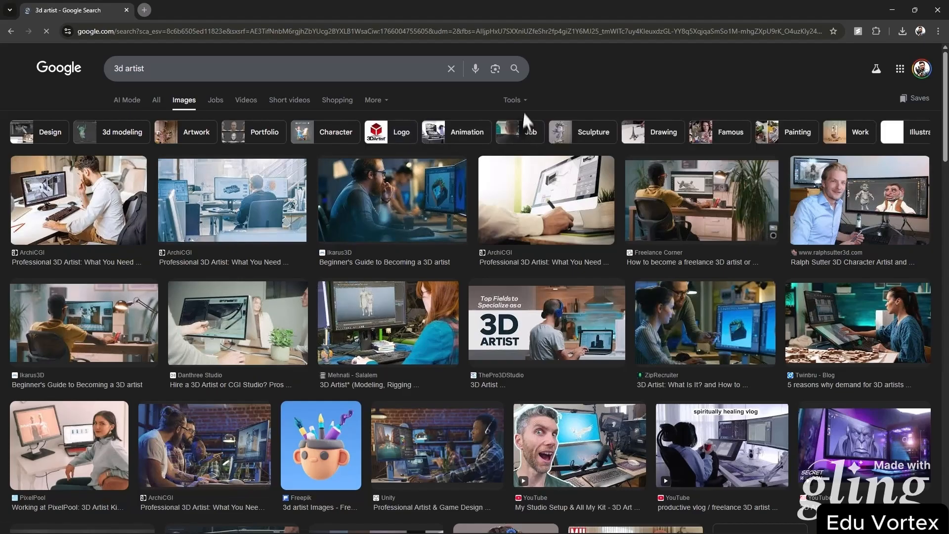
Filter the image results by colour to show only transparent images
left_click(513, 99)
mouse_move(564, 136)
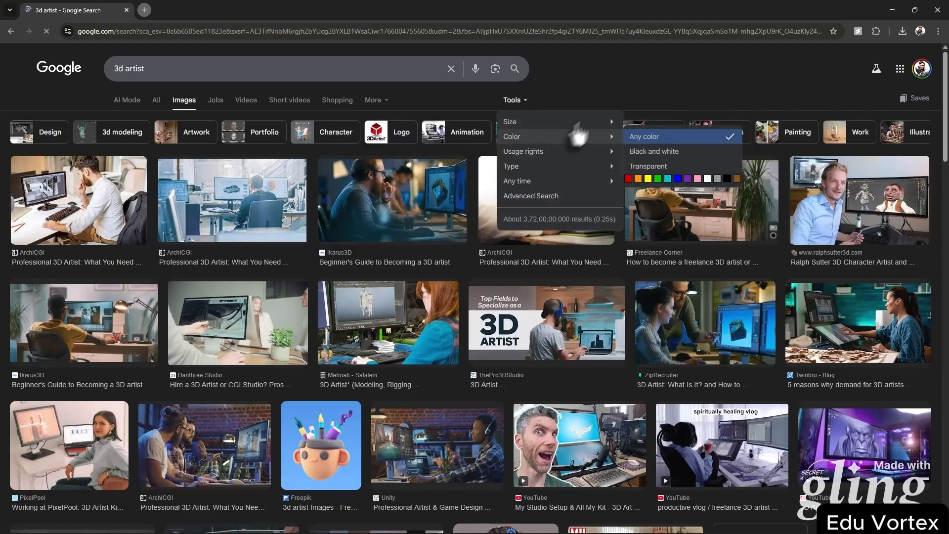
left_click(645, 166)
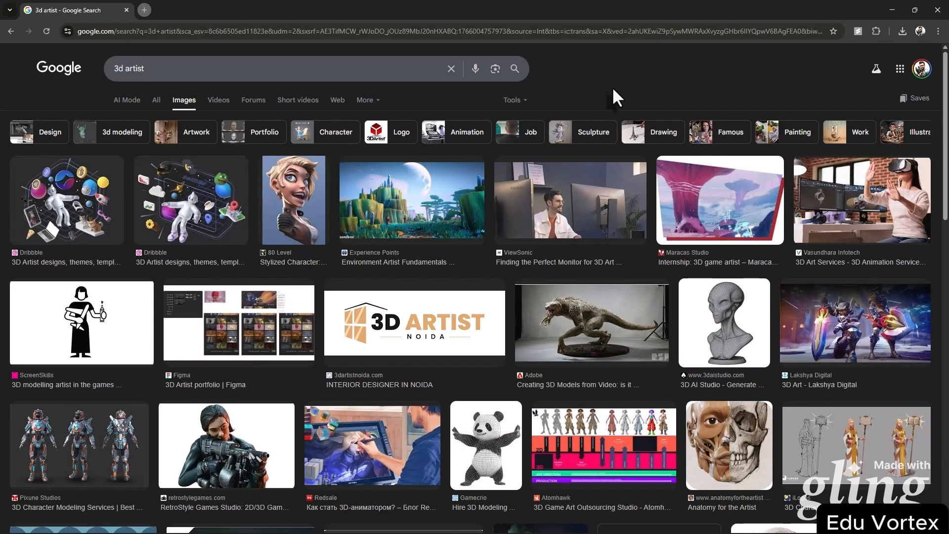
Find the 3D Actions image of a man and a woman holding 3D artist props and place it in the Affinity design
scroll(612, 87, "down", 5)
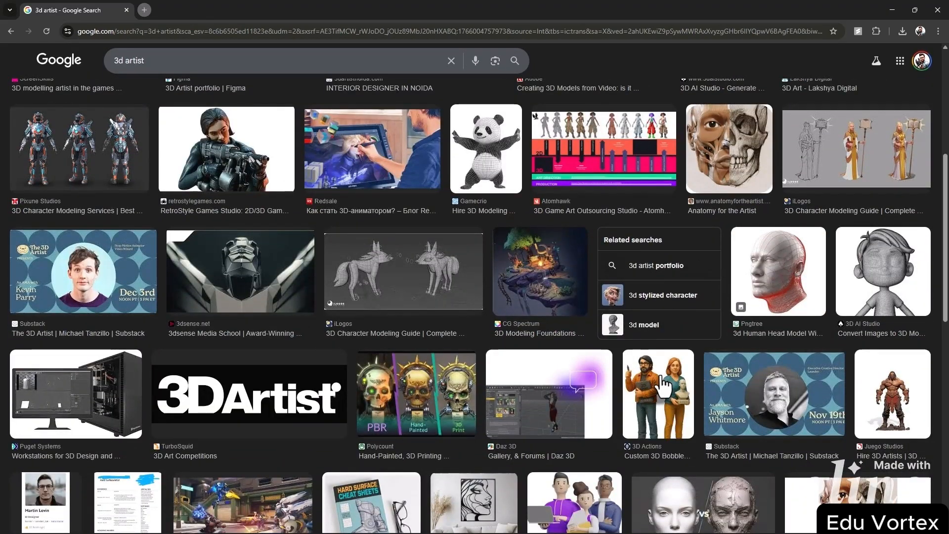
left_click(665, 383)
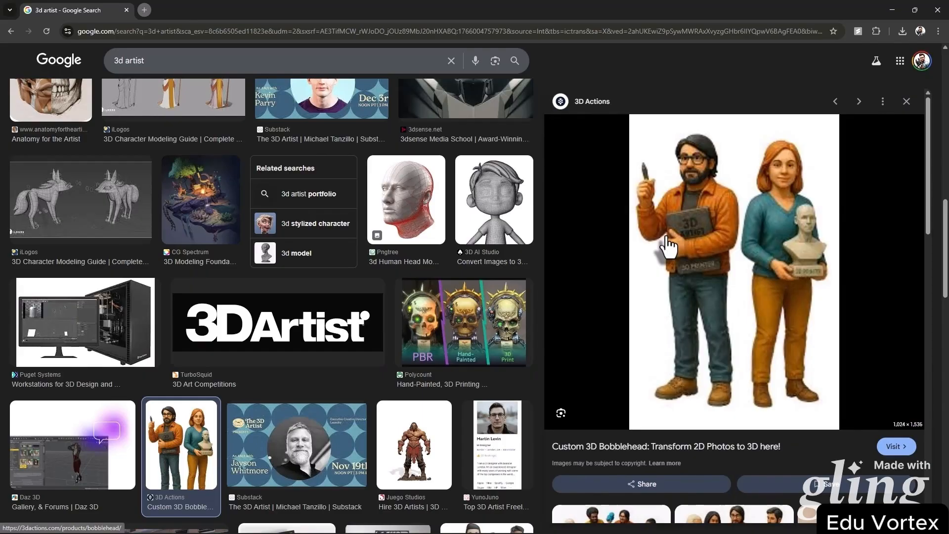
key("alt+Tab")
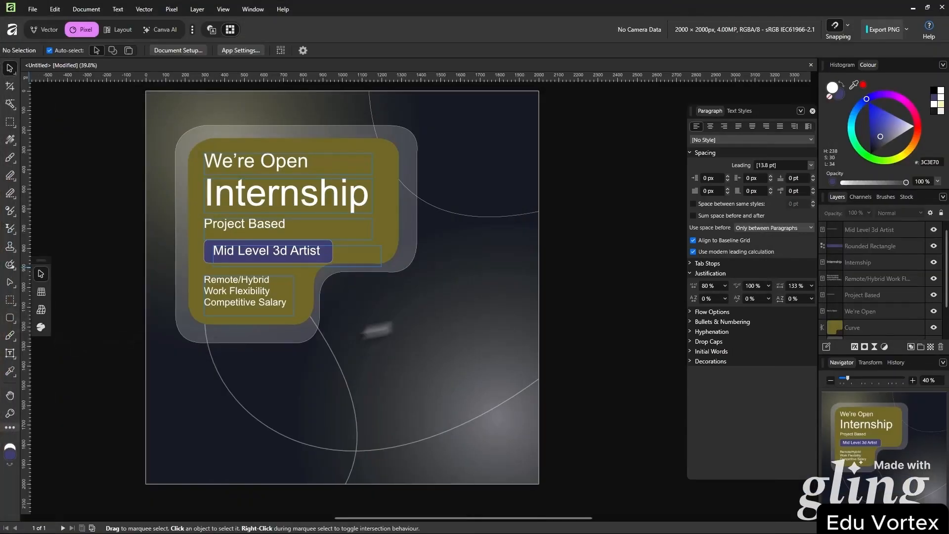
left_click_drag(376, 329, 413, 322)
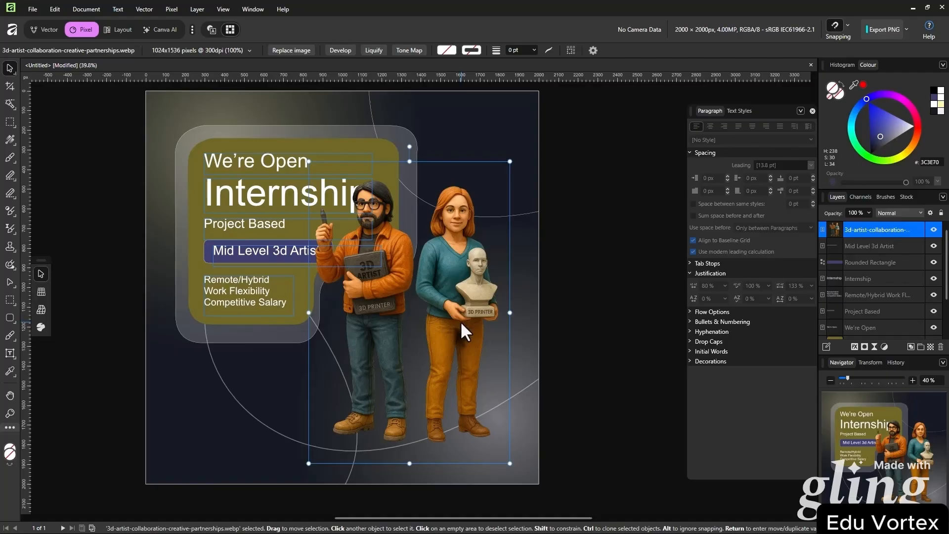
Enlarge the two-figure image to about 123% and position it at the canvas's lower right, with the legs running off the bottom edge
left_click(581, 281)
key("w")
scroll(582, 281, "down", 2)
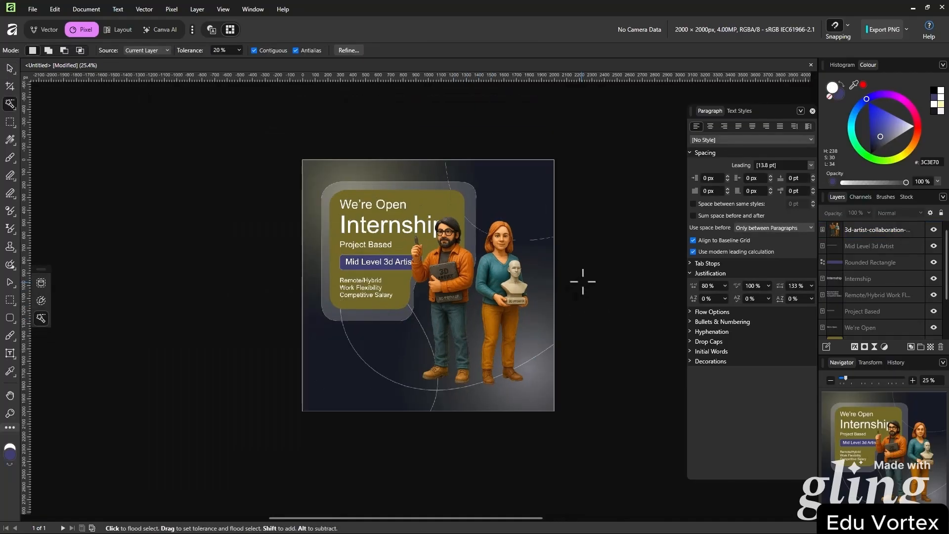
scroll(583, 281, "up", 1)
key("v")
left_click(521, 440)
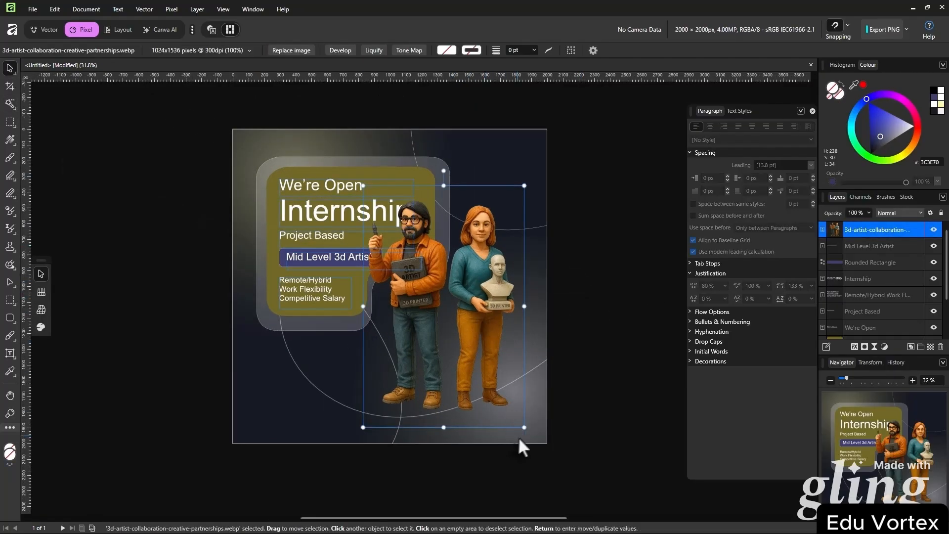
left_click_drag(547, 444, 566, 483)
left_click_drag(510, 407, 511, 409)
left_click(593, 363)
left_click(526, 303)
left_click(586, 297)
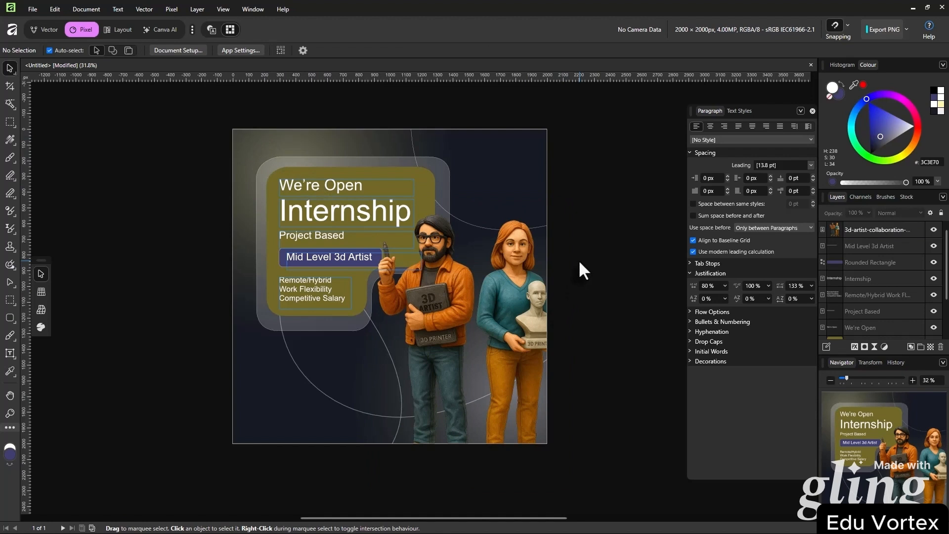
Move the stepped shapes and all their text slightly up and left, and extend the two-figure image upward
left_click_drag(250, 117, 320, 389)
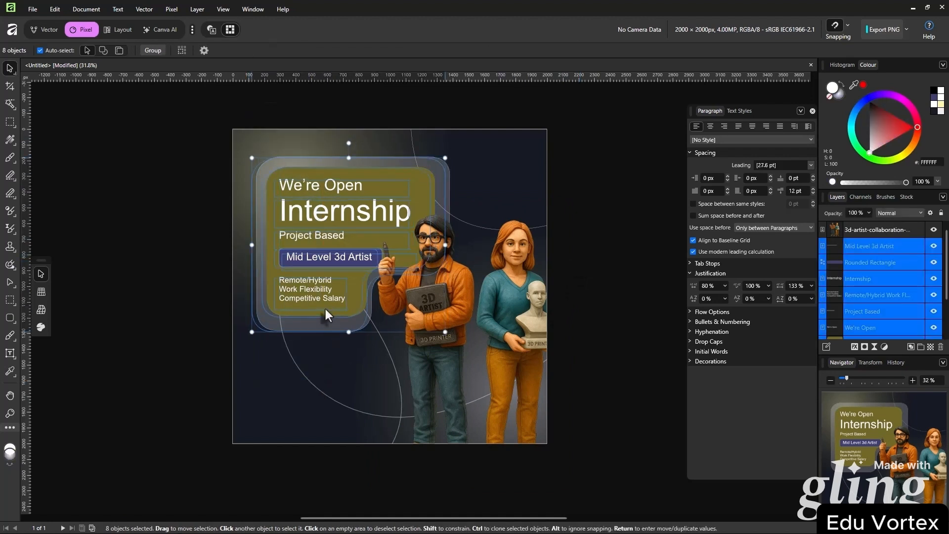
left_click_drag(326, 309, 320, 299)
left_click(514, 229)
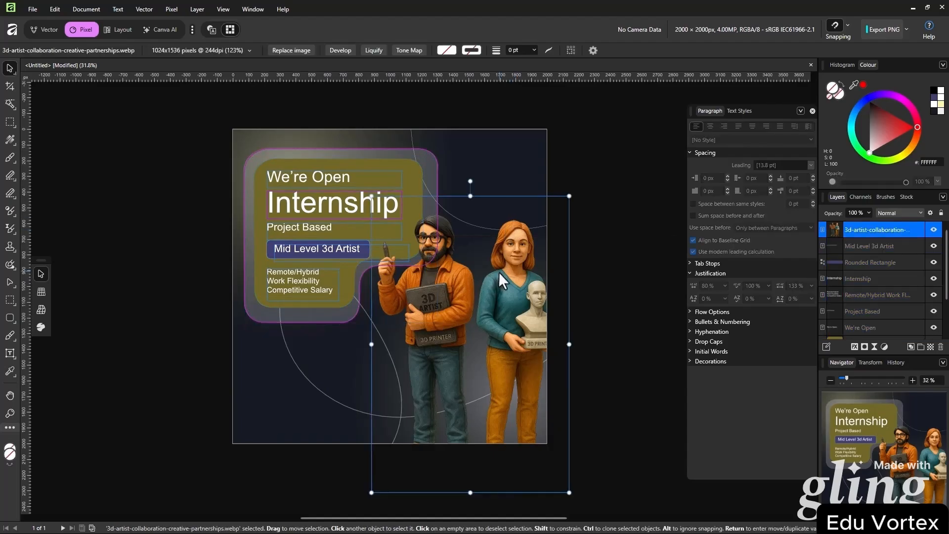
left_click_drag(470, 196, 470, 179)
Check the layout of the stepped card and its text against the reference post in the Figma Synerje Brand Design file
scroll(324, 267, "up", 3)
left_click(367, 287)
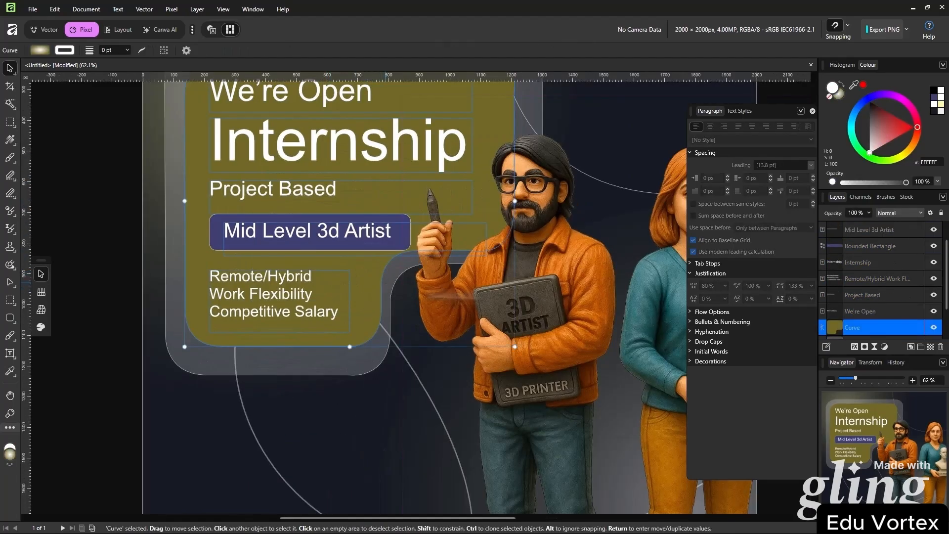
scroll(432, 297, "down", 1)
scroll(361, 247, "up", 2)
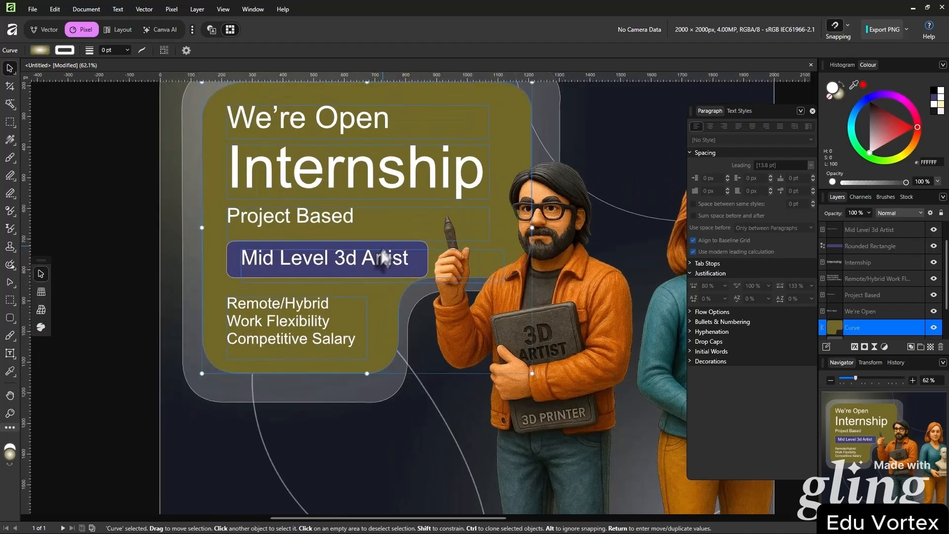
scroll(405, 354, "down", 2)
left_click(327, 328)
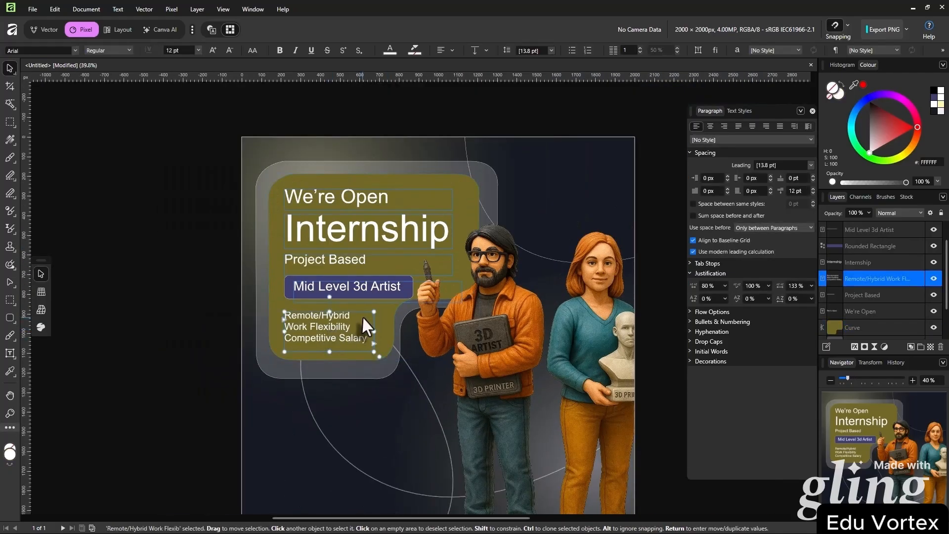
scroll(396, 405, "down", 1)
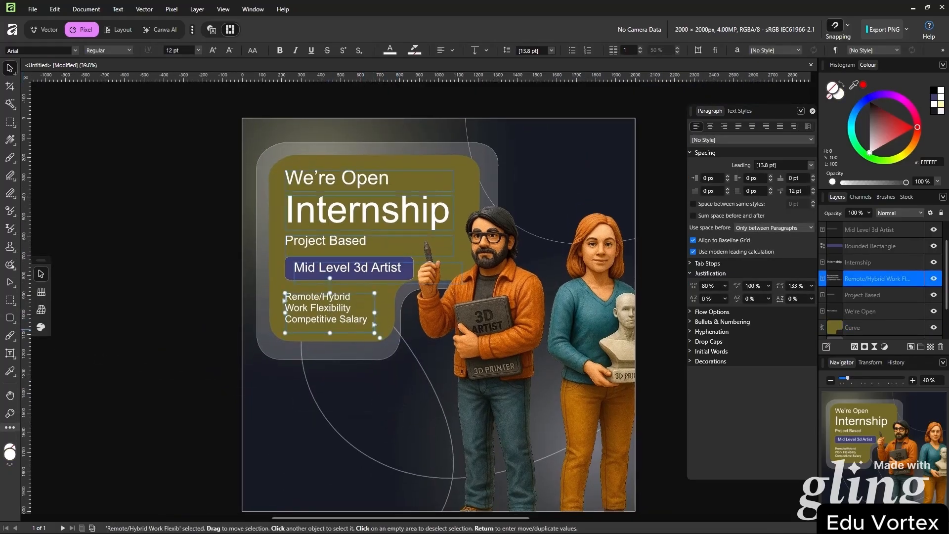
key("alt+Tab")
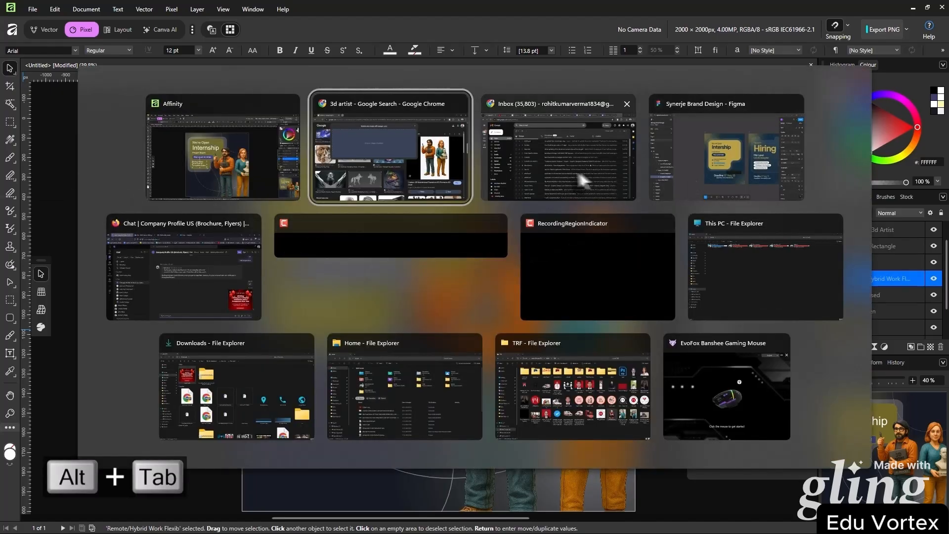
left_click(711, 182)
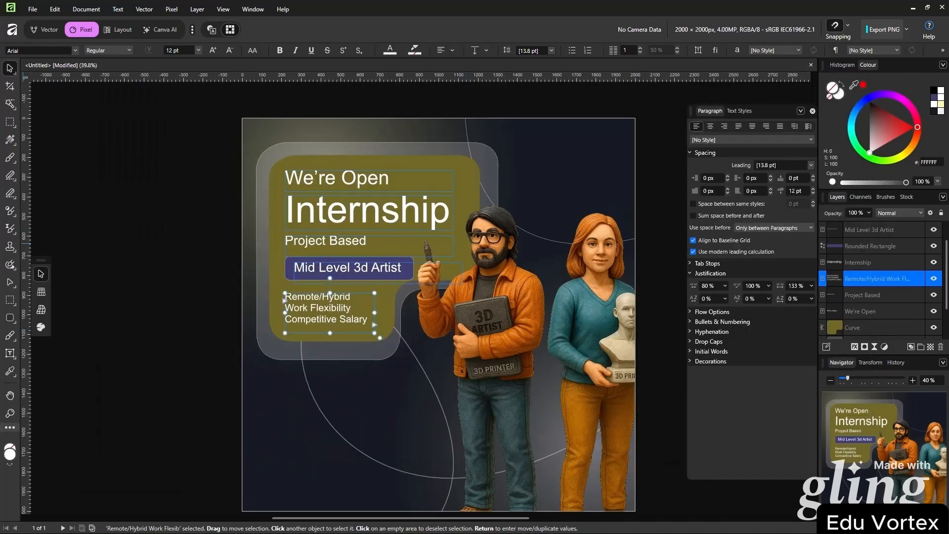
left_click(303, 388)
scroll(406, 398, "down", 2)
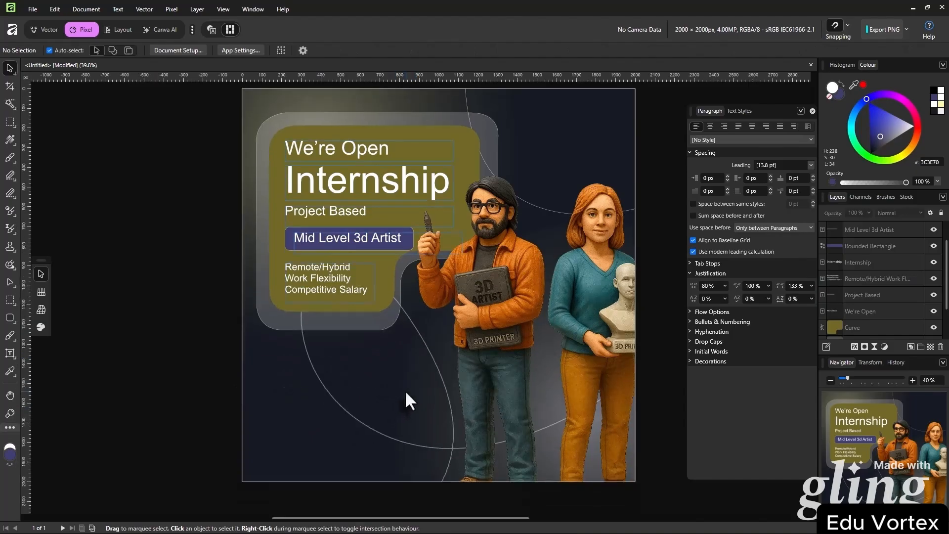
left_click_drag(406, 393, 402, 385)
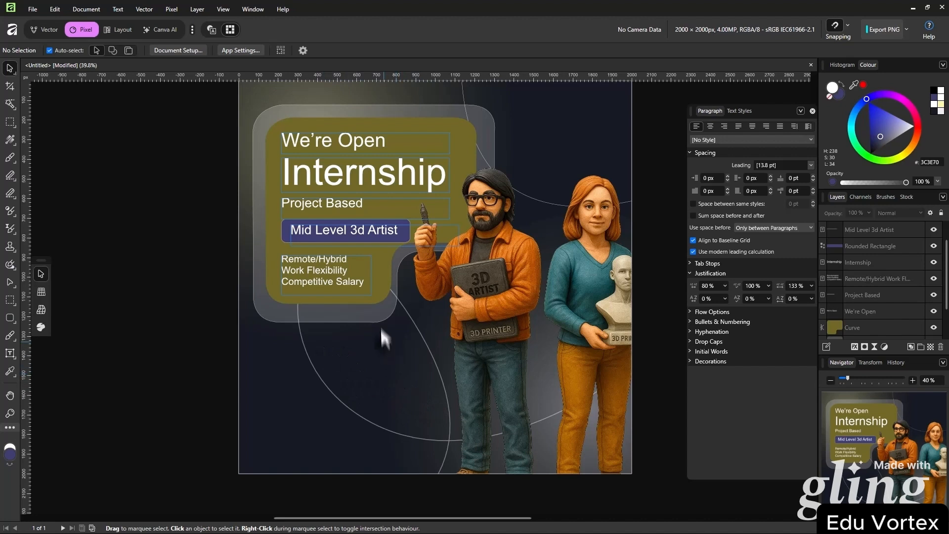
Duplicate the "Mid Level 3d Artist" text with its rounded rectangle and place the copy below the stepped card
left_click(394, 239)
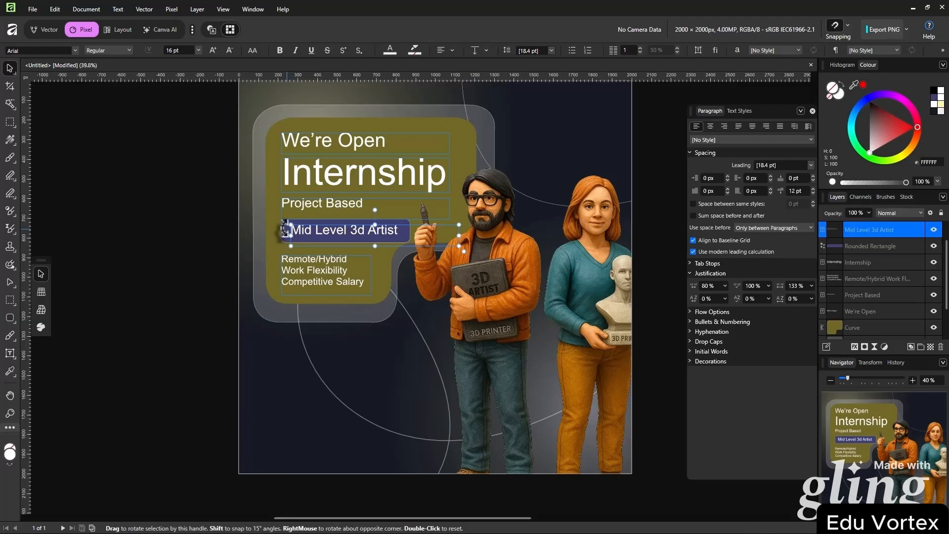
left_click(871, 246, "ctrl")
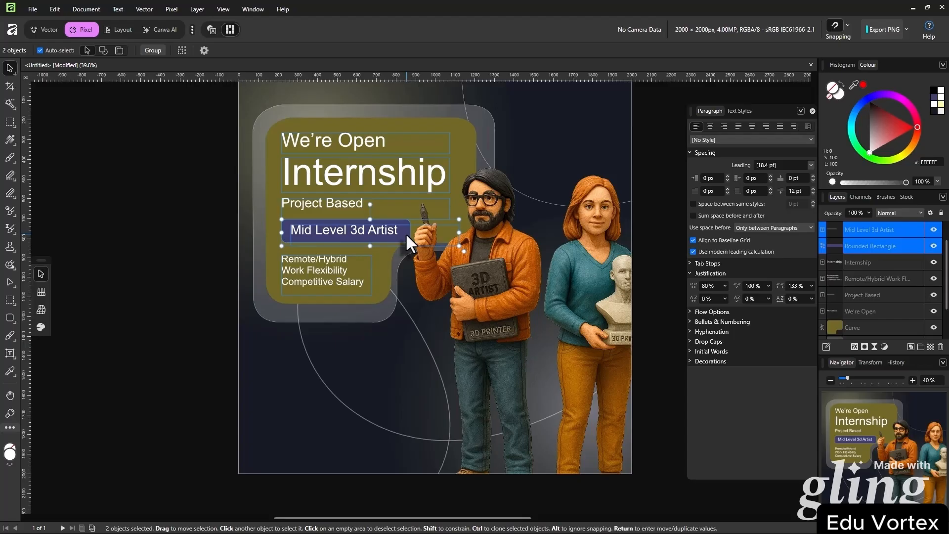
key("ctrl+c")
key("ctrl+v")
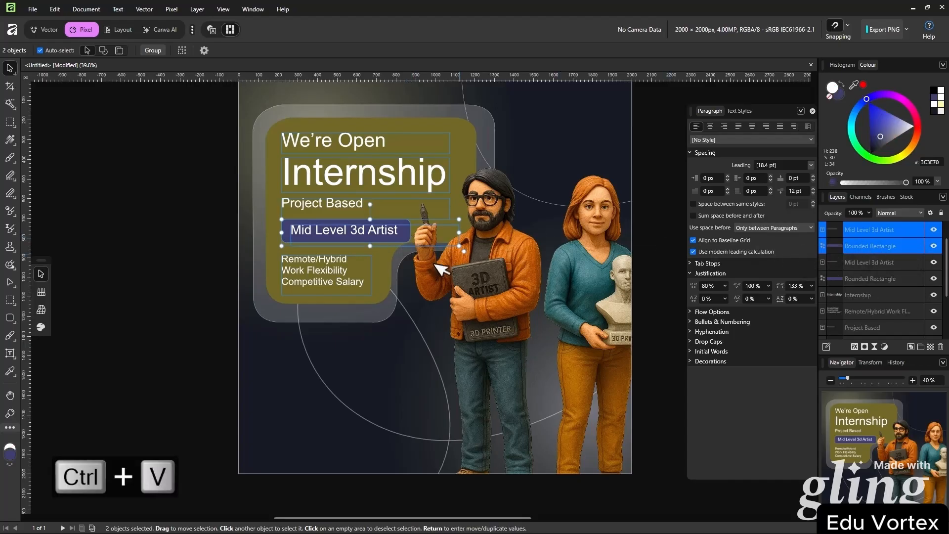
left_click_drag(394, 239, 357, 365)
scroll(385, 363, "up", 4)
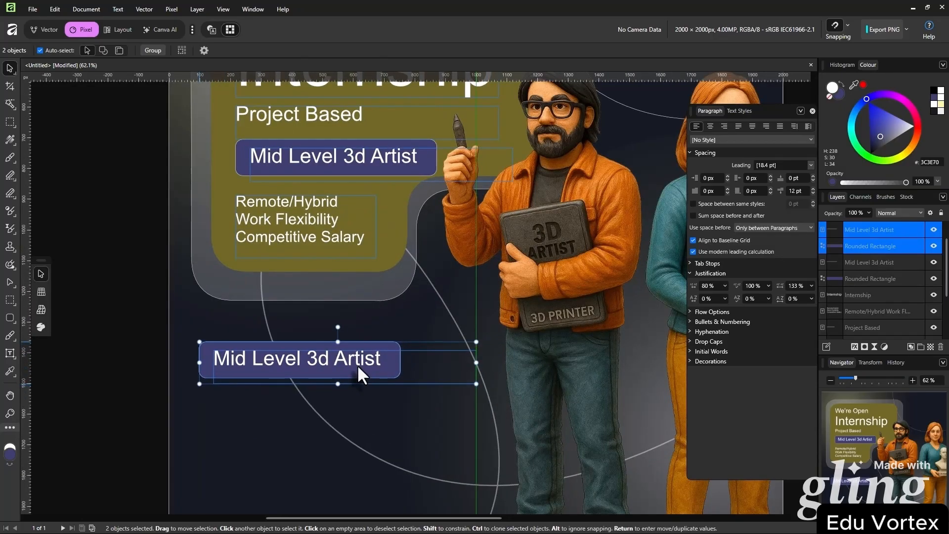
Recolour the duplicated rounded rectangle below the card to olive yellow A7A431
double_click(397, 374)
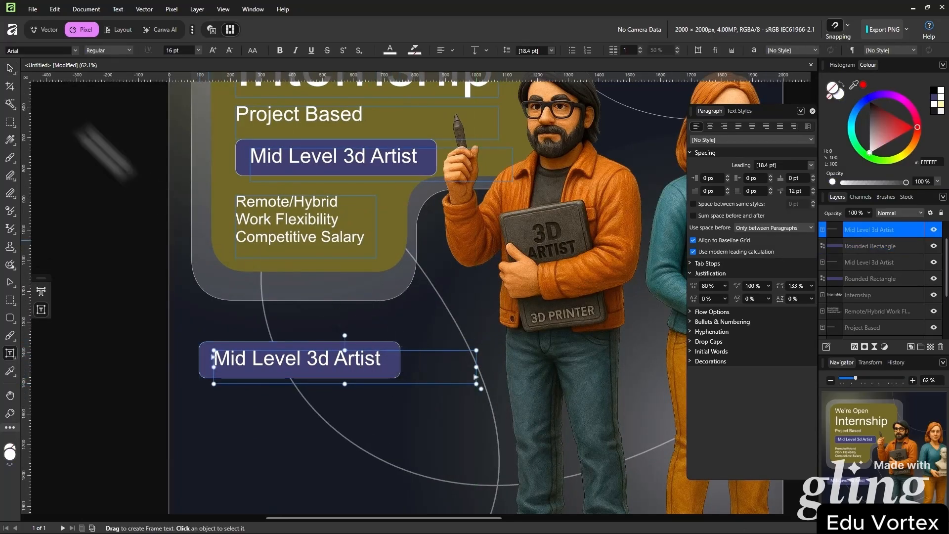
left_click(10, 68)
left_click(120, 233)
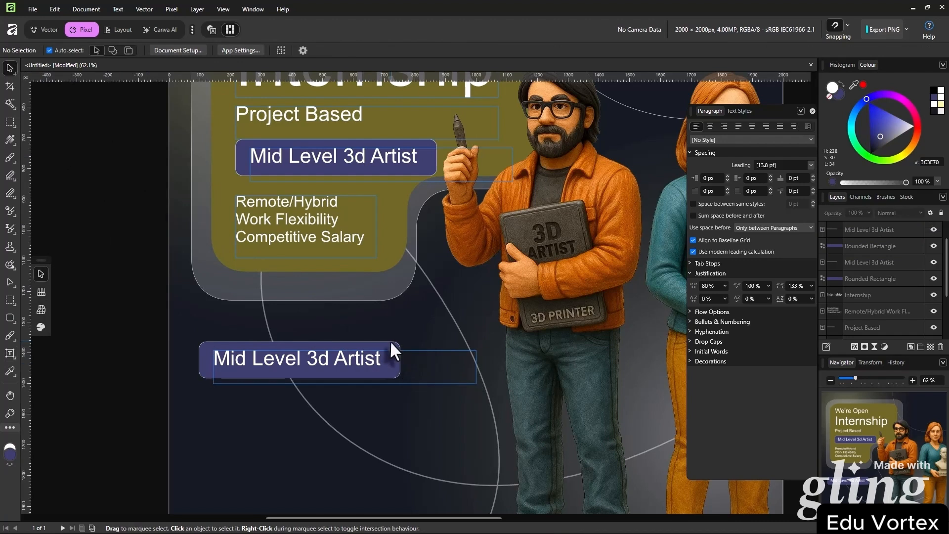
left_click(392, 344)
left_click_drag(884, 161, 891, 130)
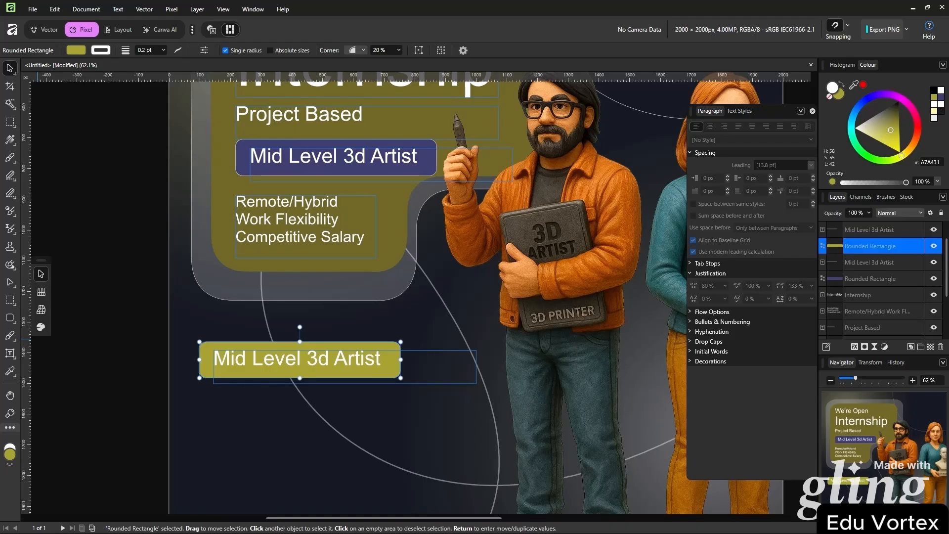
Replace the text on the olive rectangle with "Health & Wellness" and shorten its text frame to fit within the rectangle's height
key("ctrl+v")
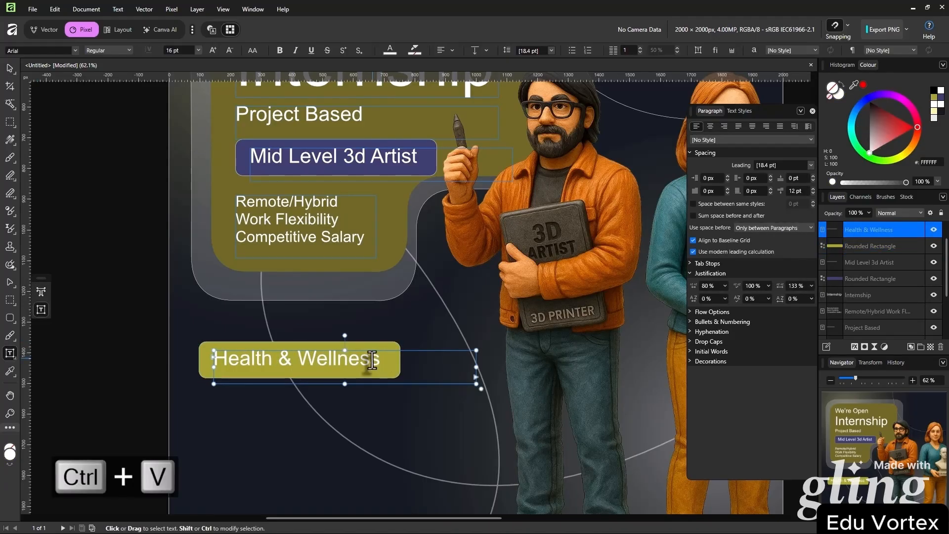
left_click(10, 67)
left_click_drag(476, 384, 418, 372)
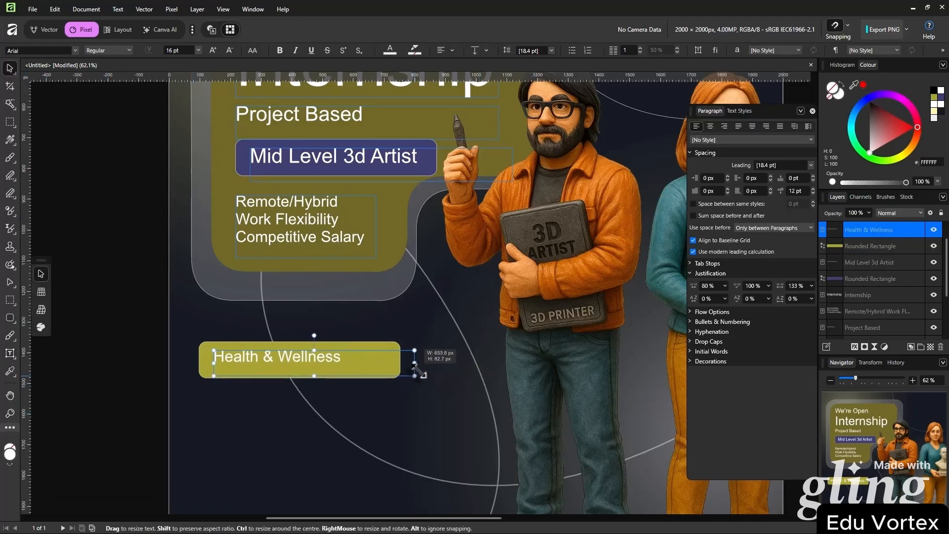
key("ctrl+z")
left_click_drag(345, 378, 348, 369)
Move the "Health & Wellness" label and its rectangle closer to the card and stack two copies of them underneath
left_click_drag(394, 398, 336, 345)
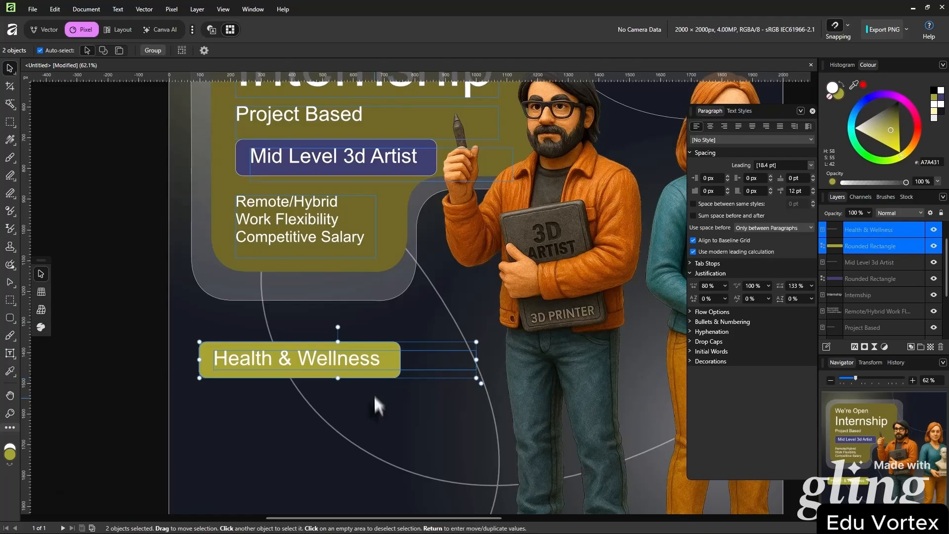
scroll(388, 321, "down", 3)
left_click_drag(383, 309, 383, 289)
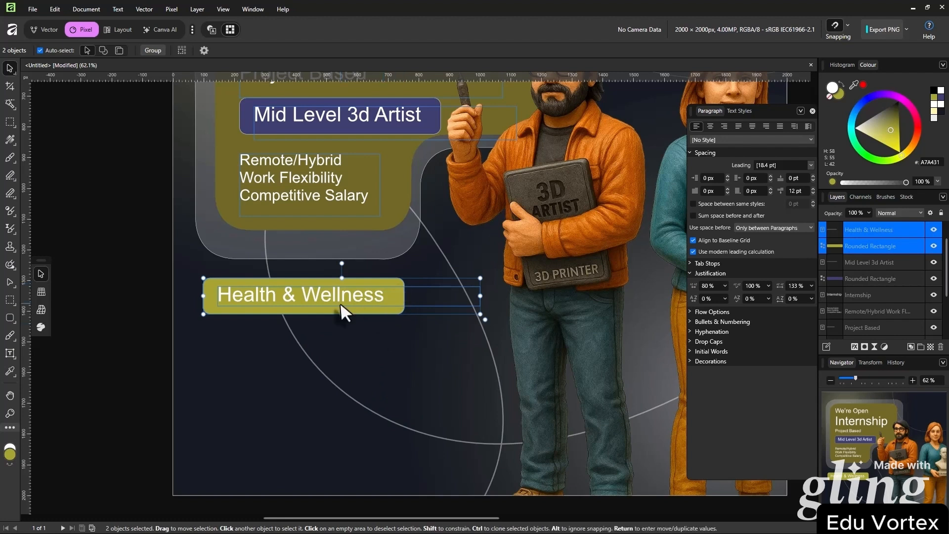
left_click_drag(341, 308, 369, 386)
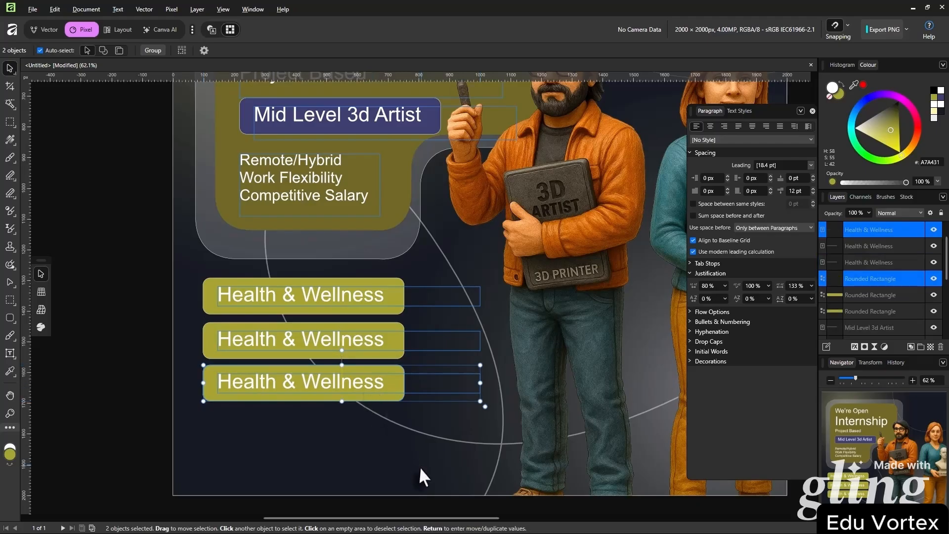
left_click(419, 467)
left_click_drag(407, 355, 346, 403)
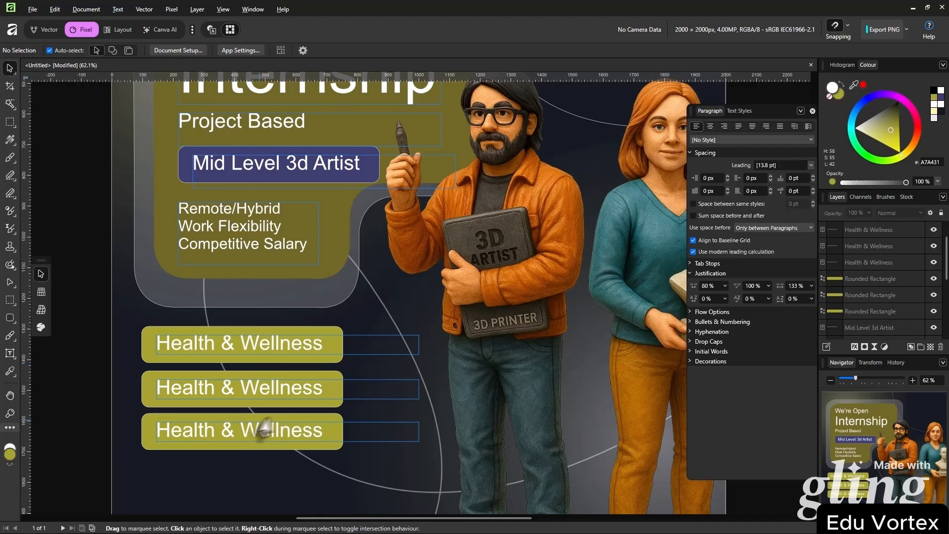
Change the text of the middle benefit label to "Health Insurance"
left_click(288, 388)
double_click(289, 388)
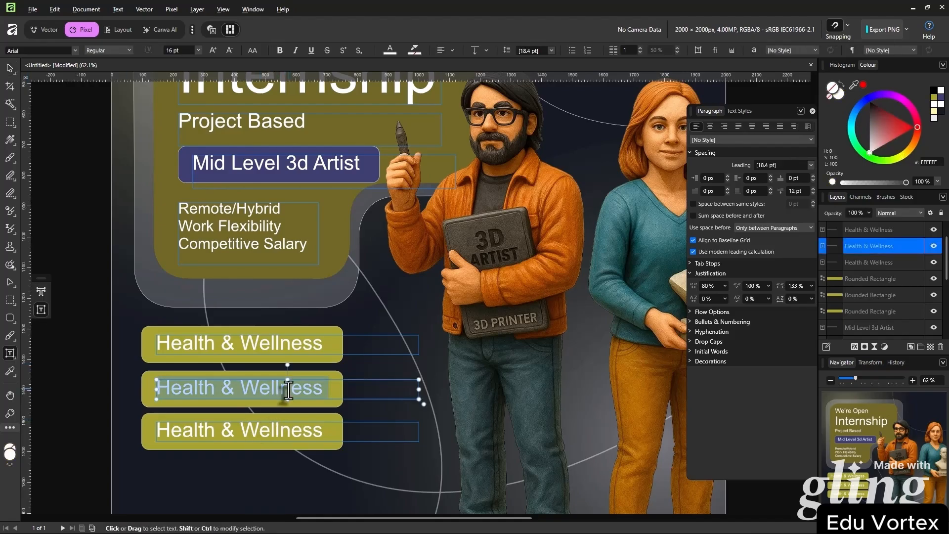
type("Health")
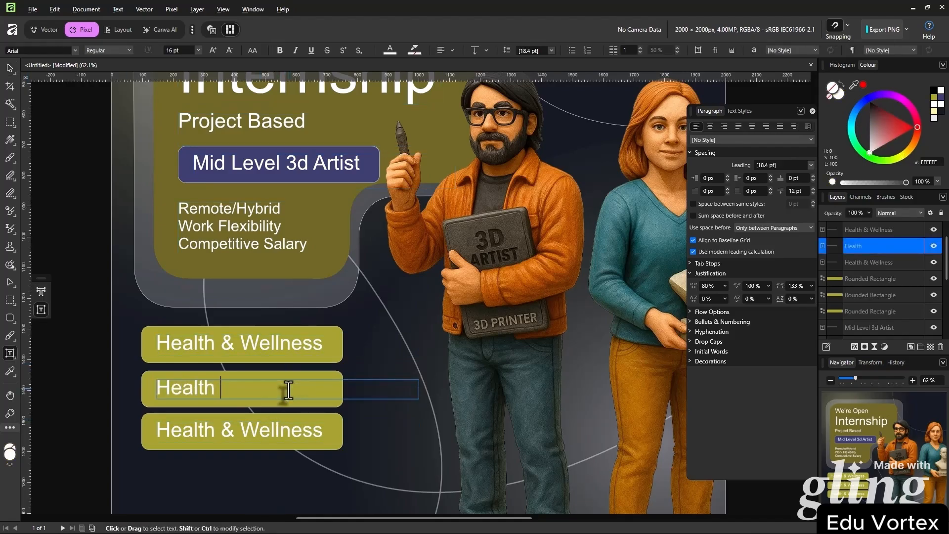
type(" u")
key("BackSpace")
type("Insurance")
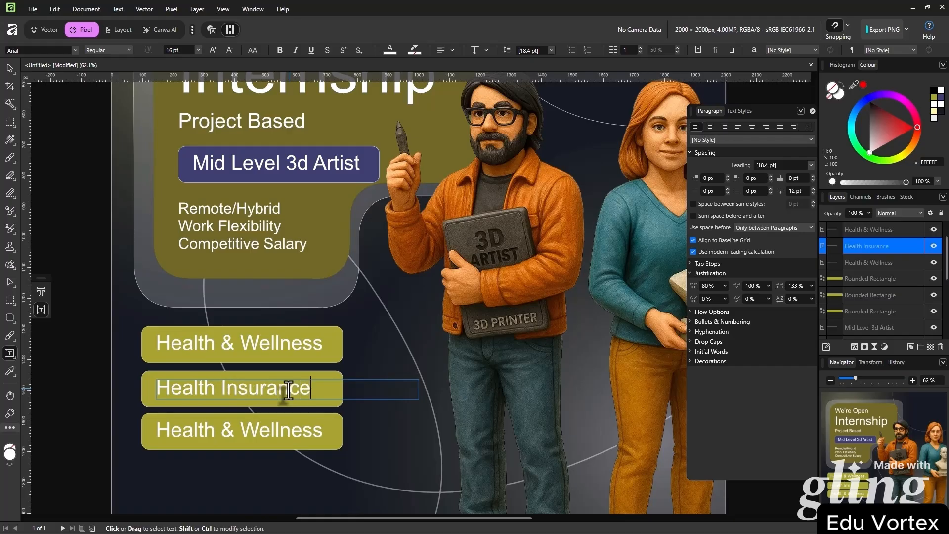
Change the text of the lowest benefit label to "Stock Options"
left_click(276, 433)
key("ctrl+a")
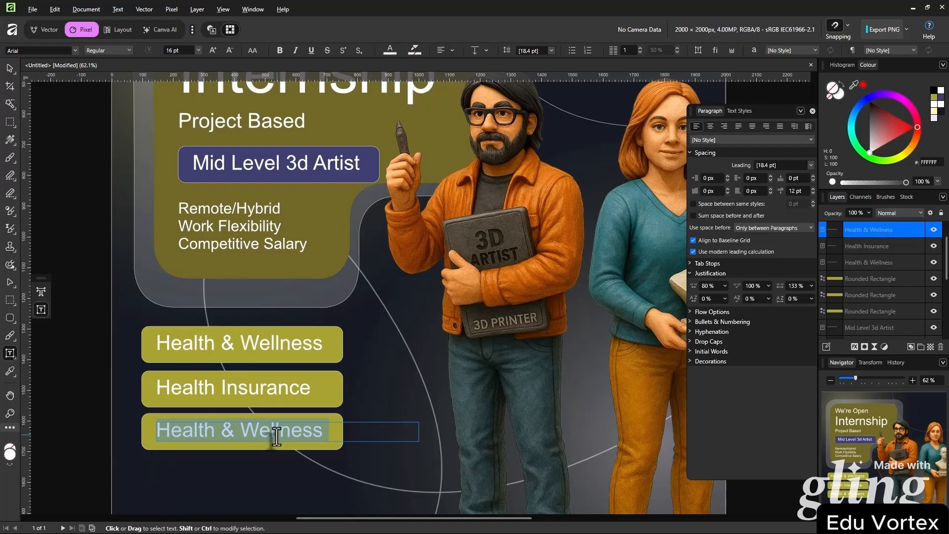
type("S")
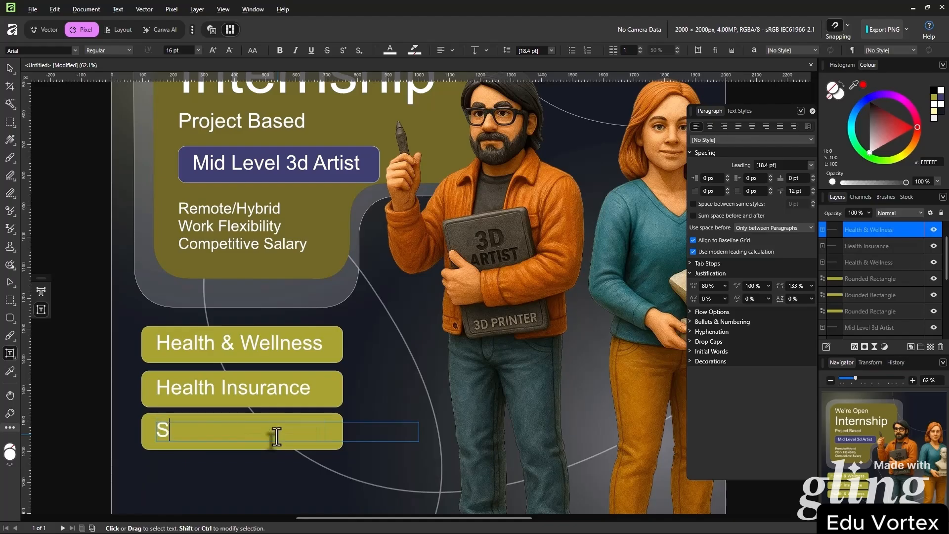
type("tock Options")
key("Escape")
scroll(284, 433, "down", 1)
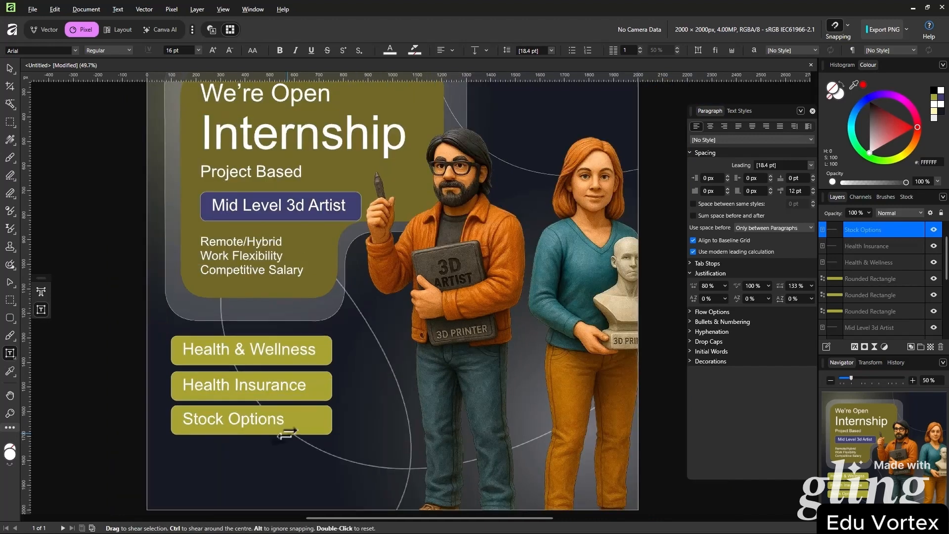
Bring the two-figure image to the front, above the benefit labels, and deselect it
left_click(10, 68)
scroll(229, 281, "down", 2)
left_click(423, 468)
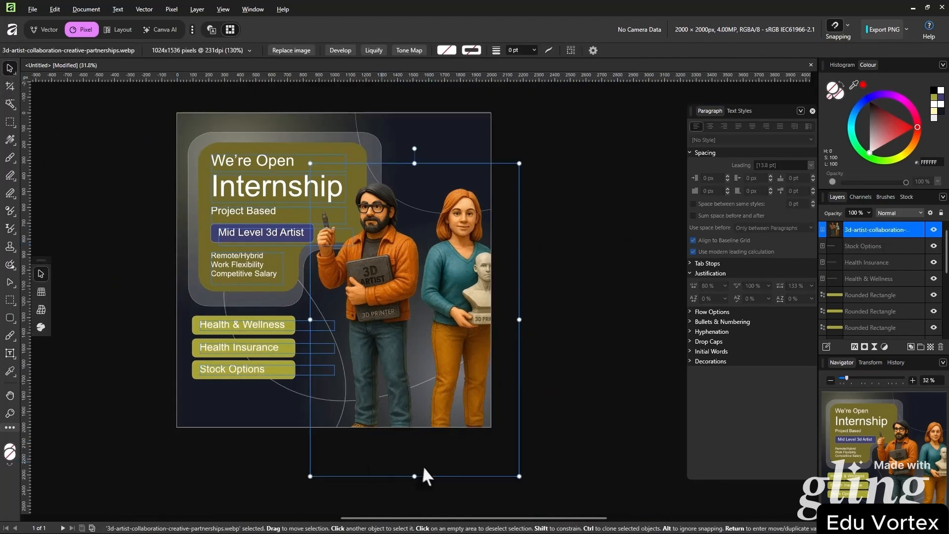
left_click(561, 360)
scroll(462, 339, "up", 1)
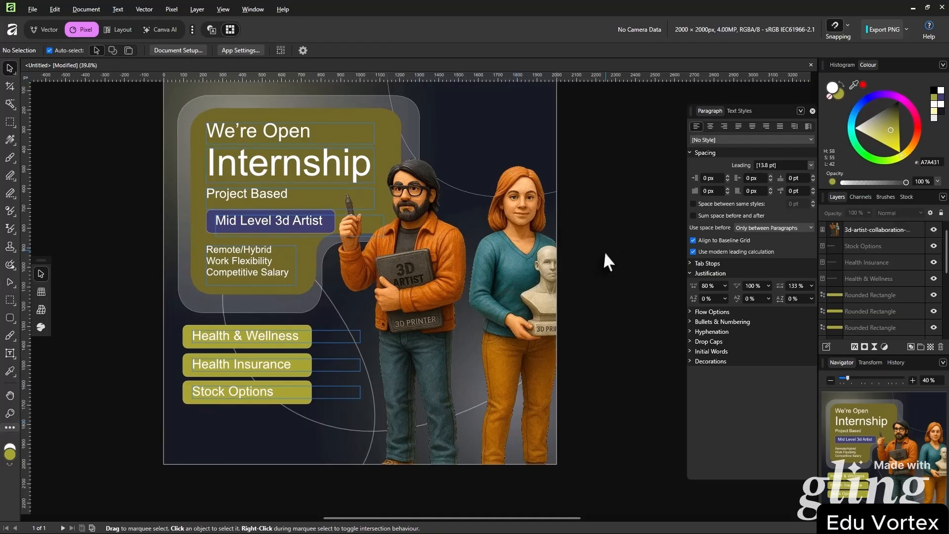
key("w")
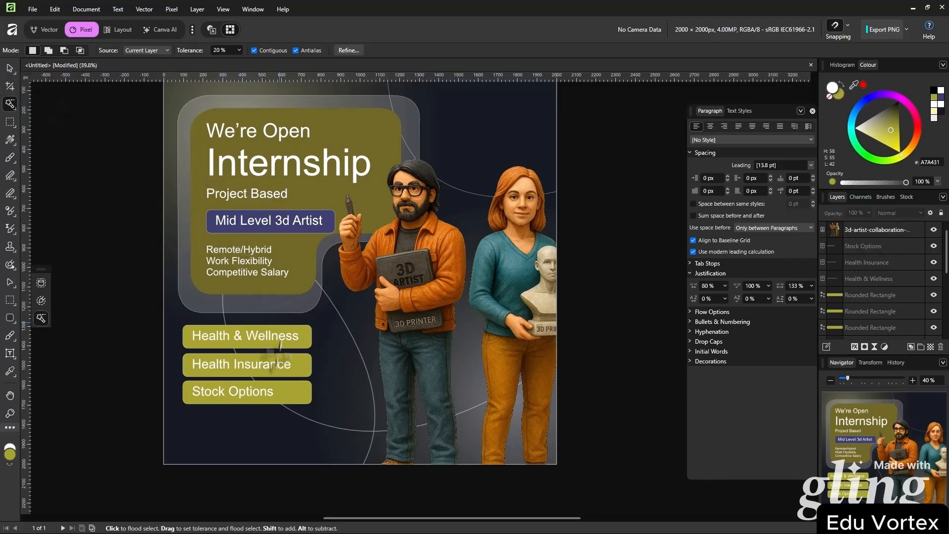
left_click(10, 66)
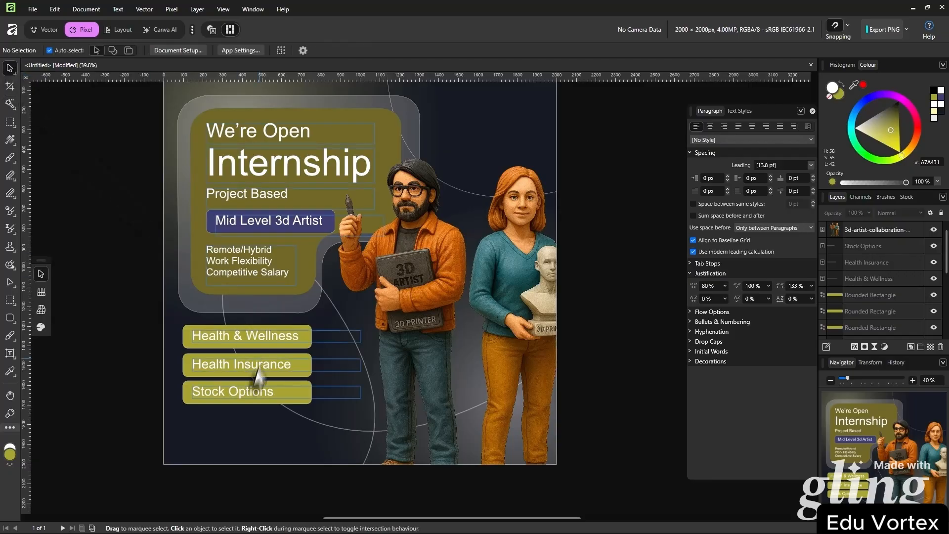
left_click(248, 387)
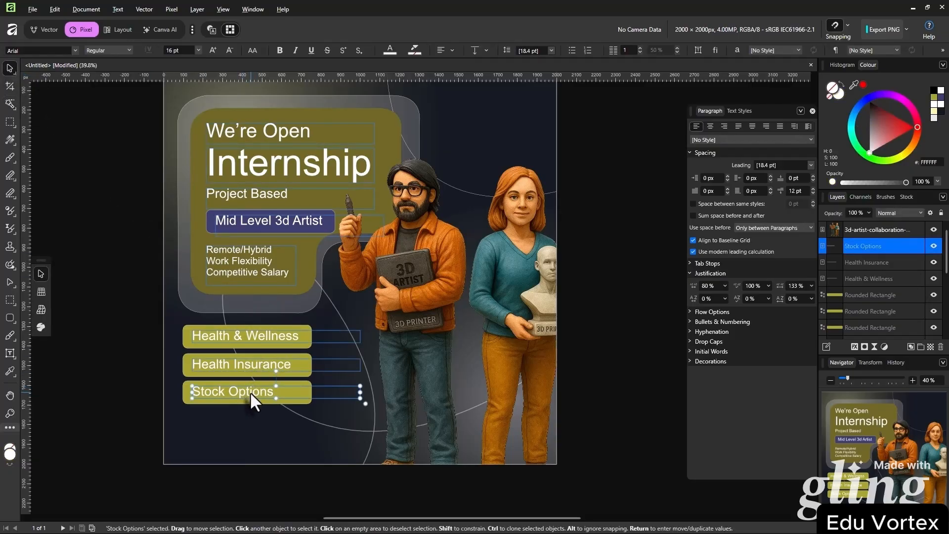
left_click(250, 399)
key("ctrl+z")
Duplicate the "Stock Options" text without its rectangle and place the copy directly below the lowest benefit label
left_click(260, 394)
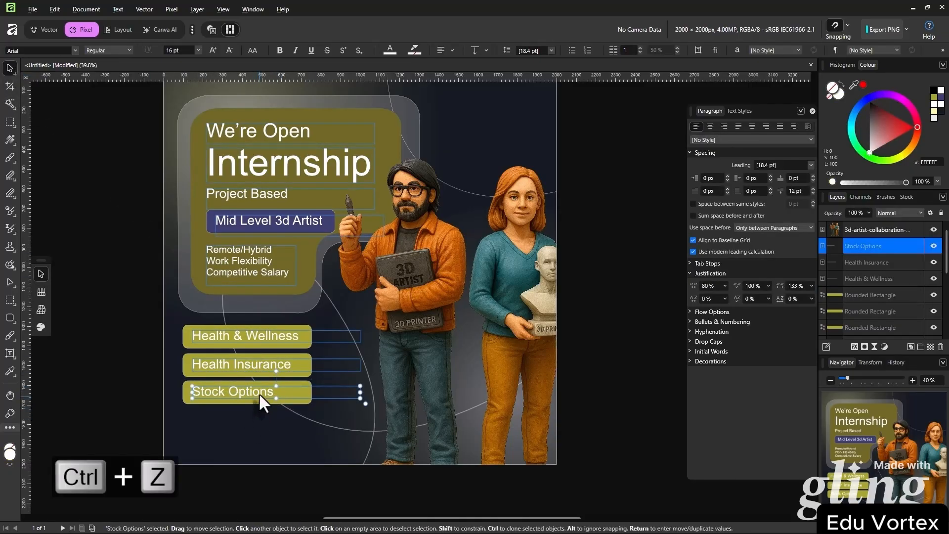
left_click_drag(259, 391, 259, 420)
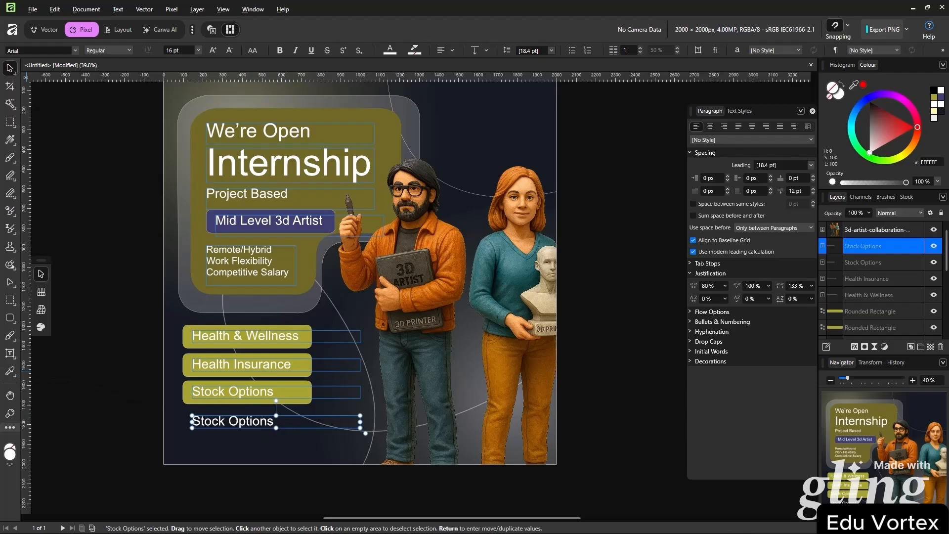
key("ctrl+c")
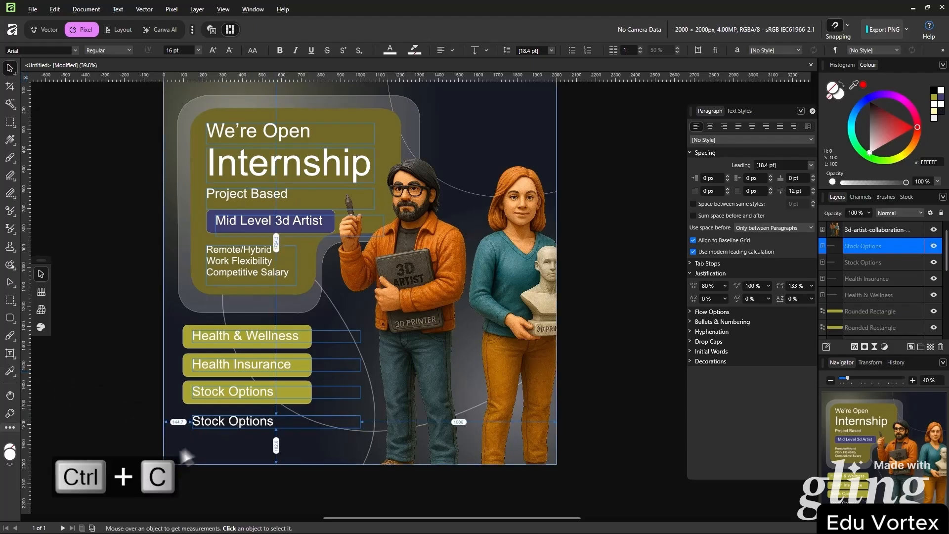
Replace the copied text below the lowest benefit label with "Deadline 25, Aug, 25"
double_click(241, 420)
key("ctrl+a")
type("v")
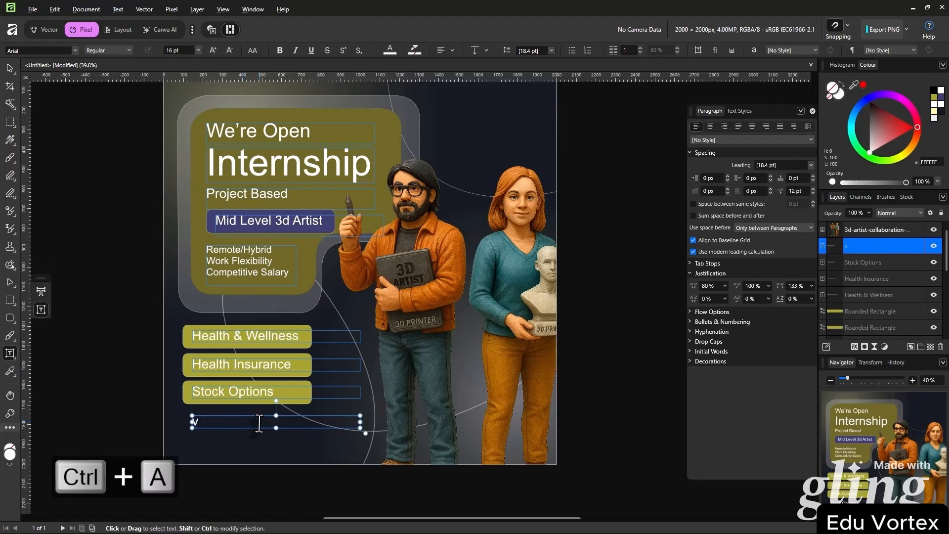
key("ctrl+v")
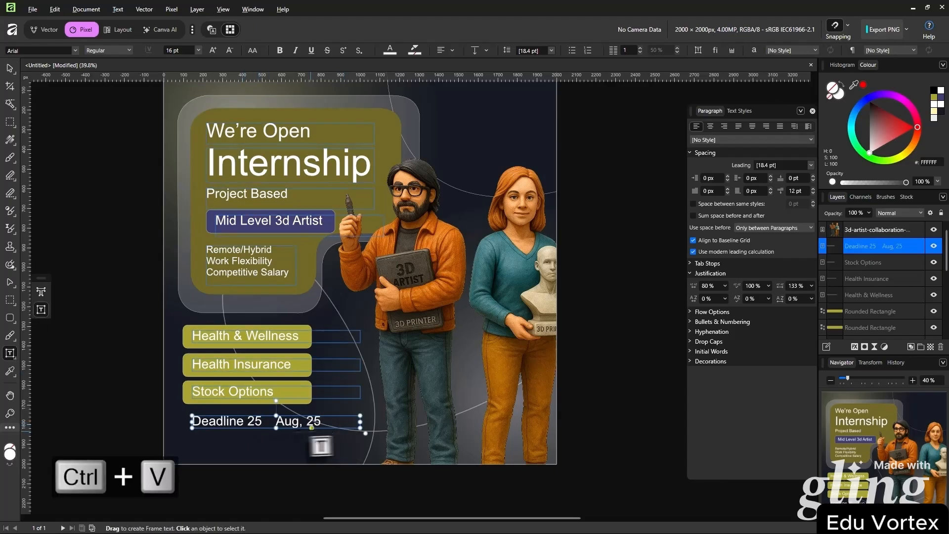
key("BackSpace")
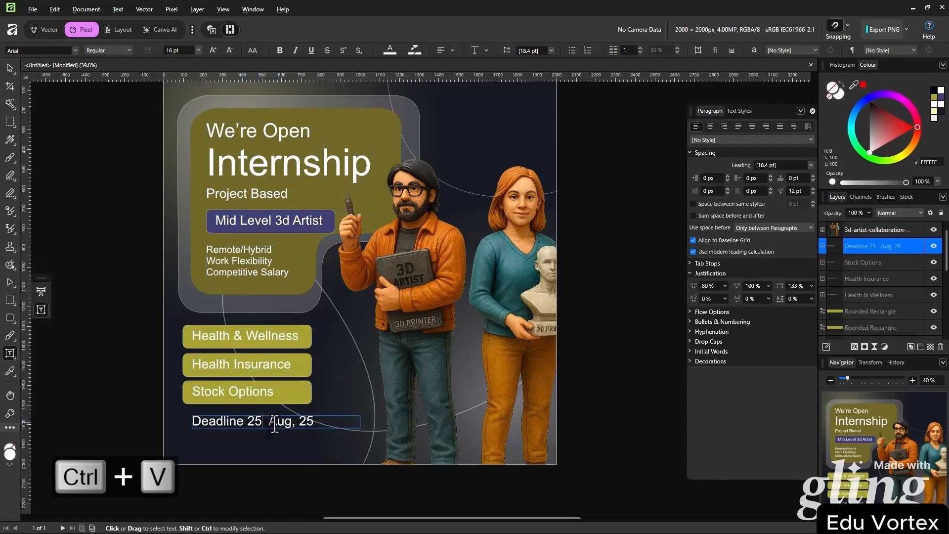
type(",")
key("Escape")
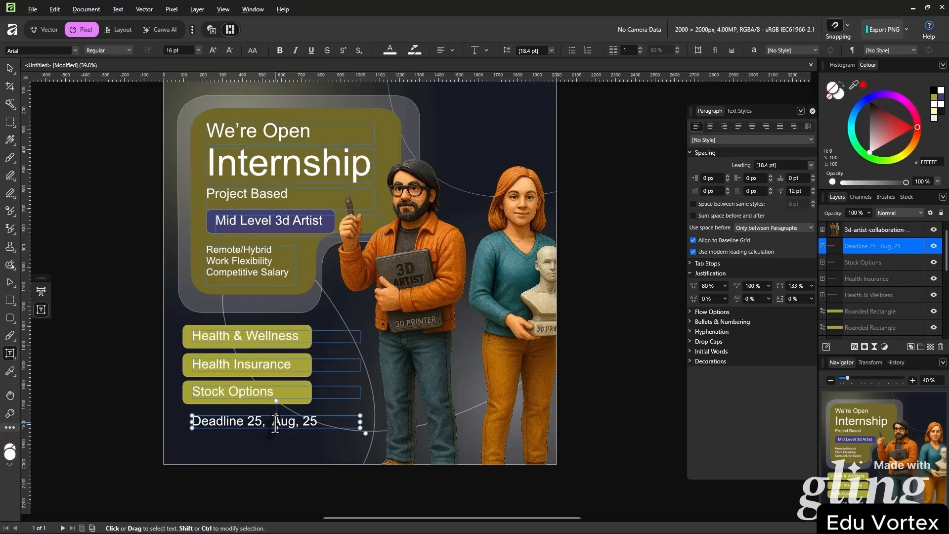
Move the deadline text down slightly for more space below the benefit labels, and deselect it
key("v")
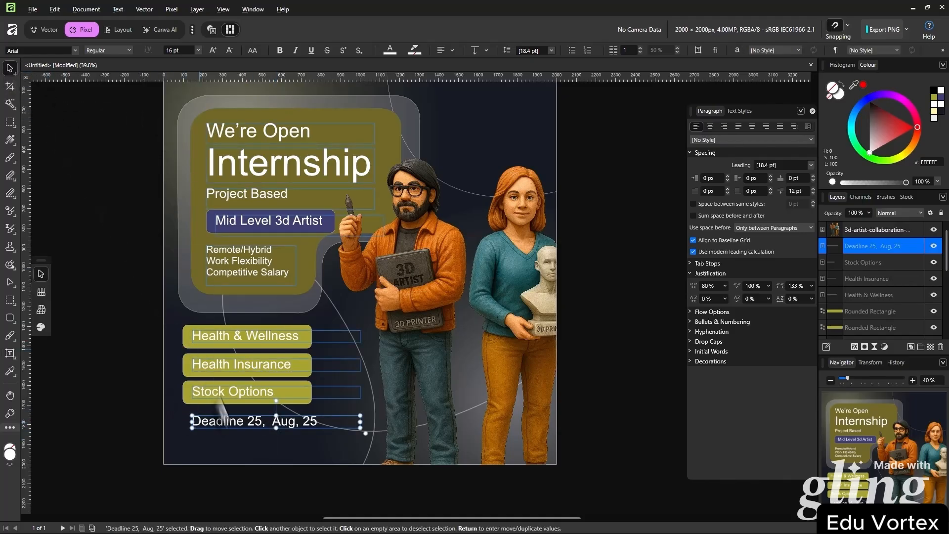
left_click_drag(224, 420, 223, 425)
left_click(600, 373)
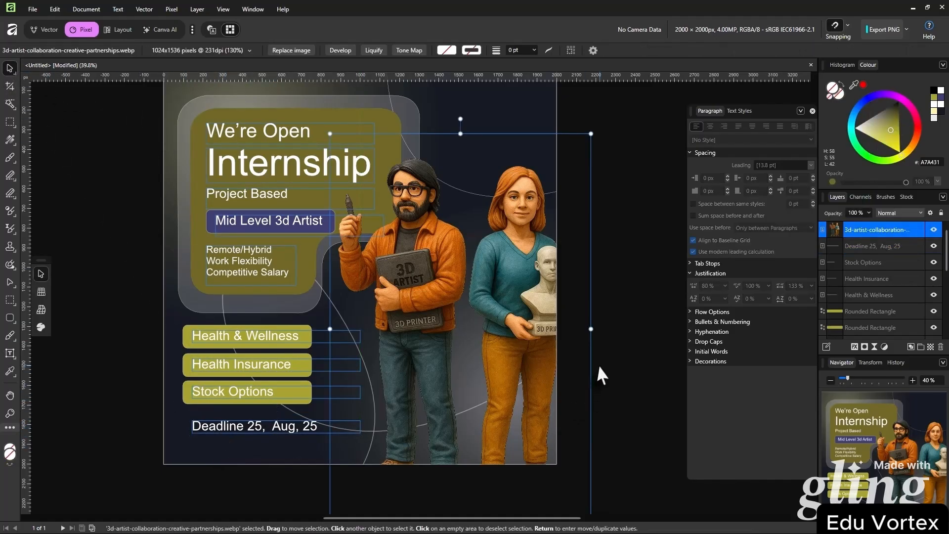
key("w")
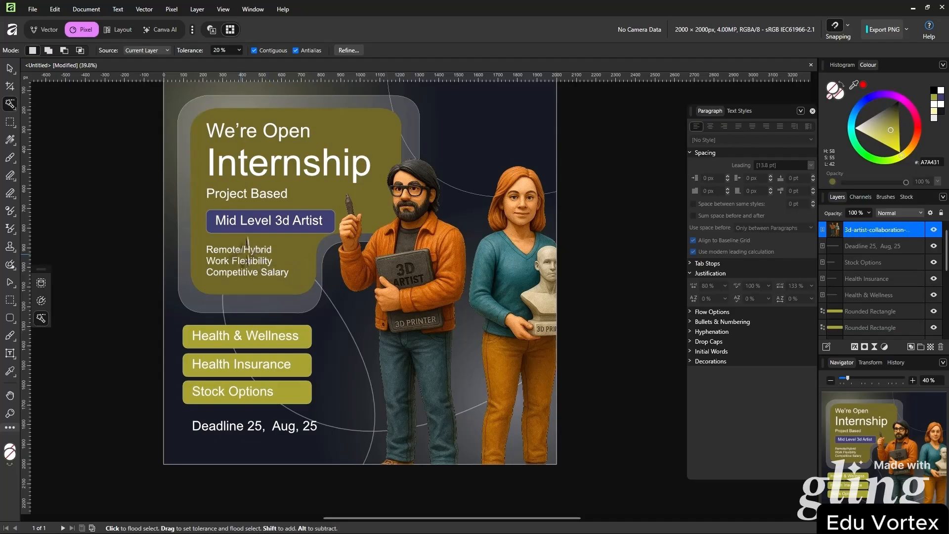
Set the leading of the "Remote/Hybrid, Work Flexibility, Competitive Salary" text to 17.5 pt
key("v")
triple_click(242, 272)
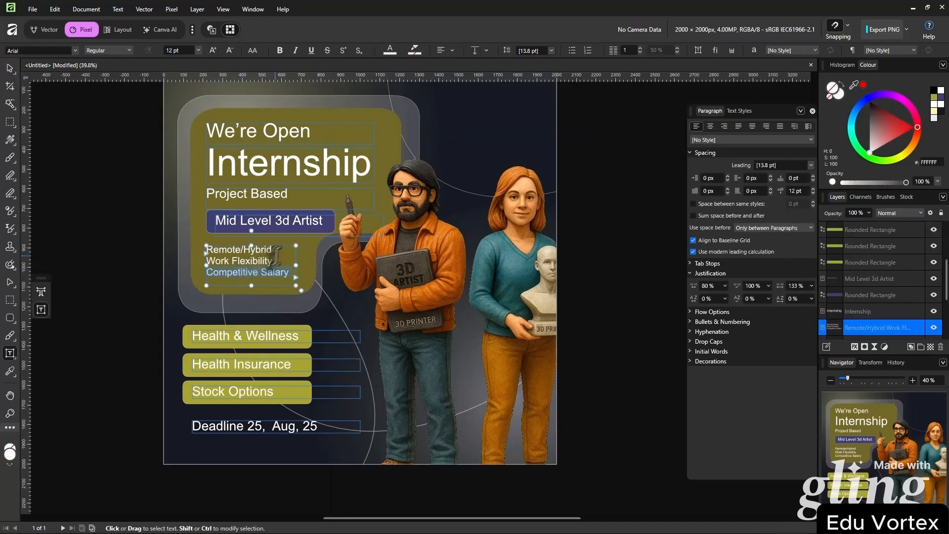
key("ctrl+a")
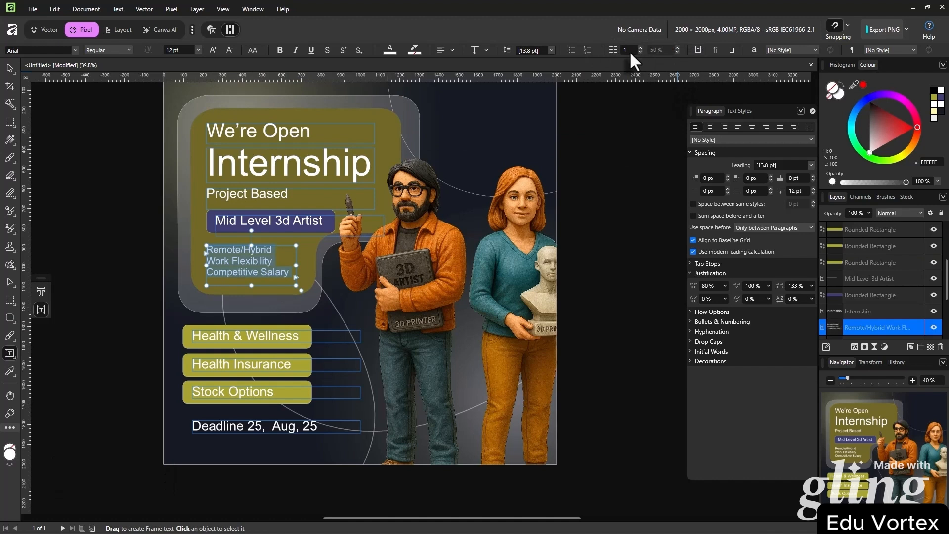
left_click(530, 51)
scroll(529, 51, "up", 3)
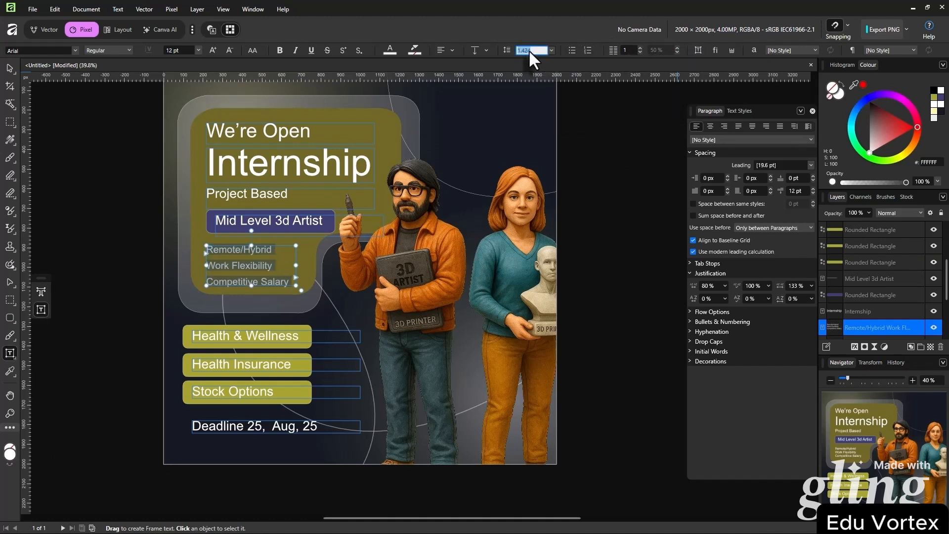
scroll(529, 51, "down", 1)
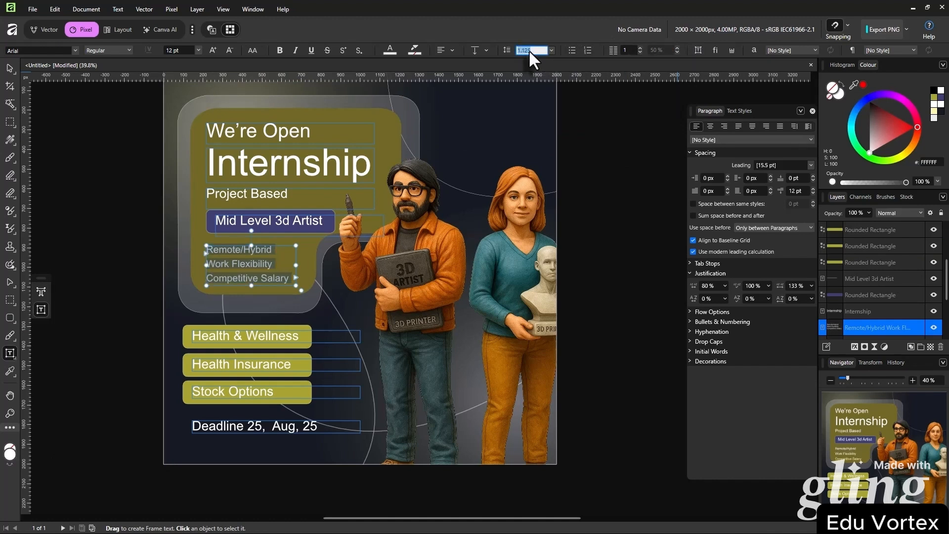
Move the three-line work conditions text up slightly inside the card and deselect it
left_click(10, 68)
left_click_drag(231, 263, 232, 259)
left_click(149, 261)
scroll(612, 307, "up", 1)
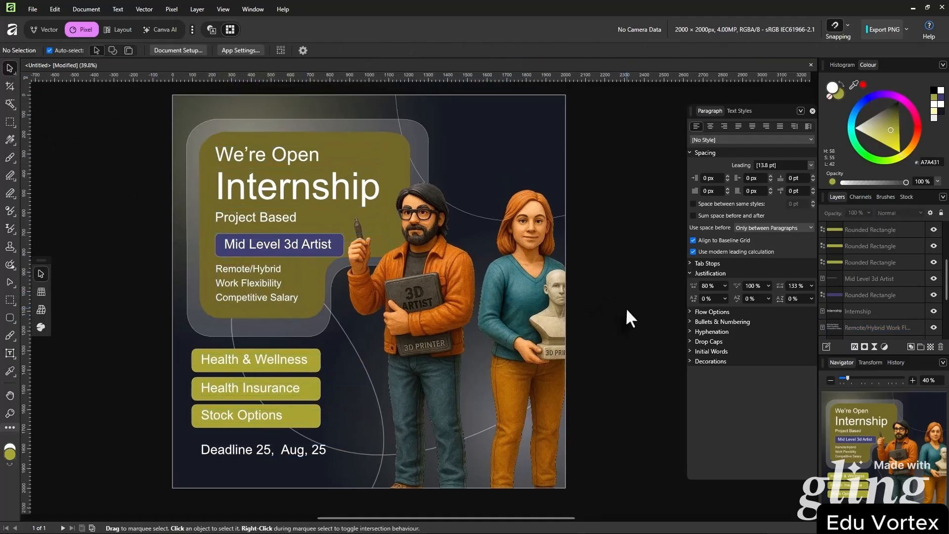
key("w")
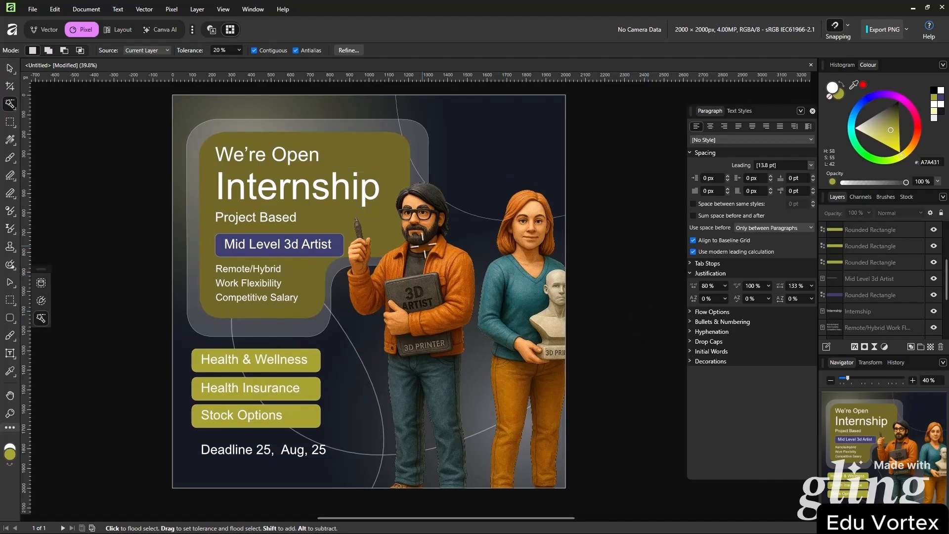
Widen the three benefit label rectangles together to about the width of their text frames and recolour them muted olive #929033
left_click(9, 68)
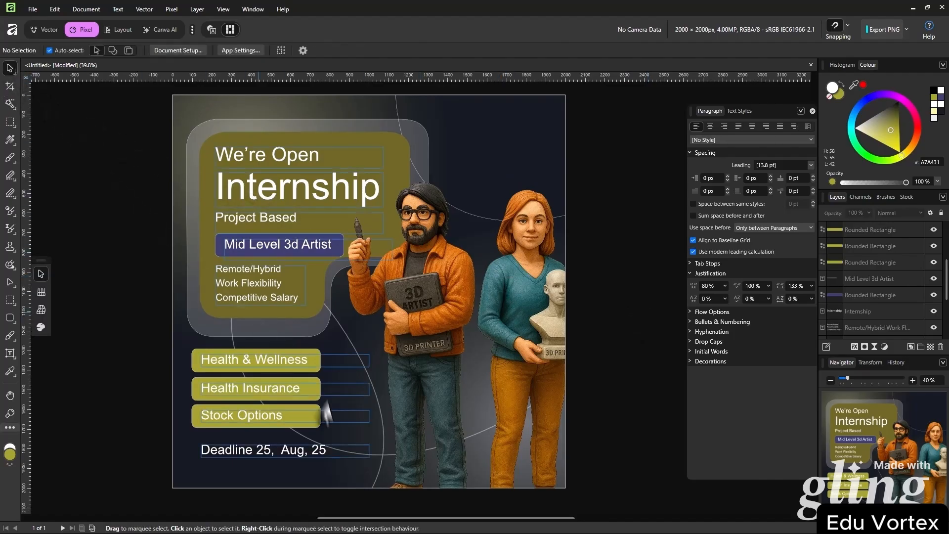
left_click_drag(186, 358, 199, 430)
left_click_drag(320, 389, 364, 390)
mouse_move(885, 140)
left_mouse_down()
mouse_move(899, 135)
mouse_move(882, 135)
mouse_move(887, 154)
left_mouse_up()
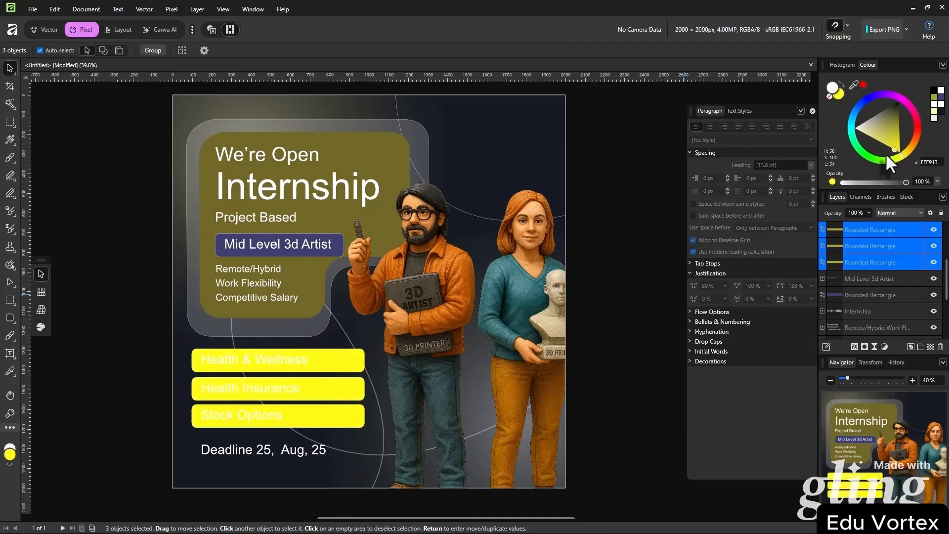
left_click(621, 293)
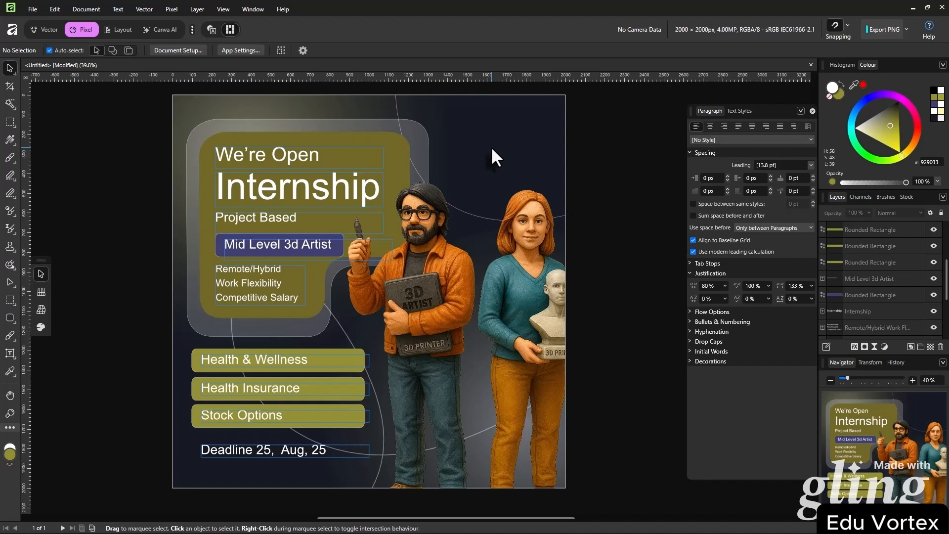
Try to format the three work conditions lines in the card as a bulleted list
triple_click(247, 298)
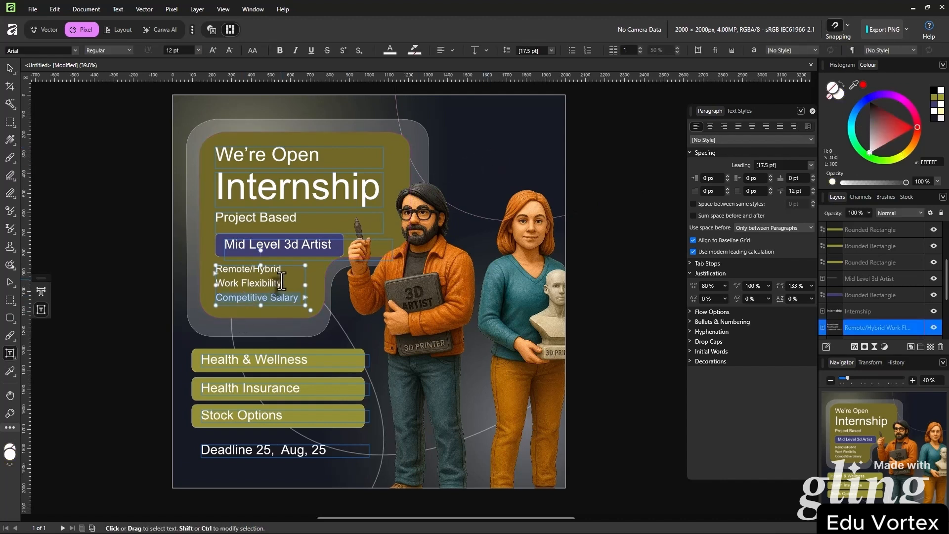
key("ctrl+a")
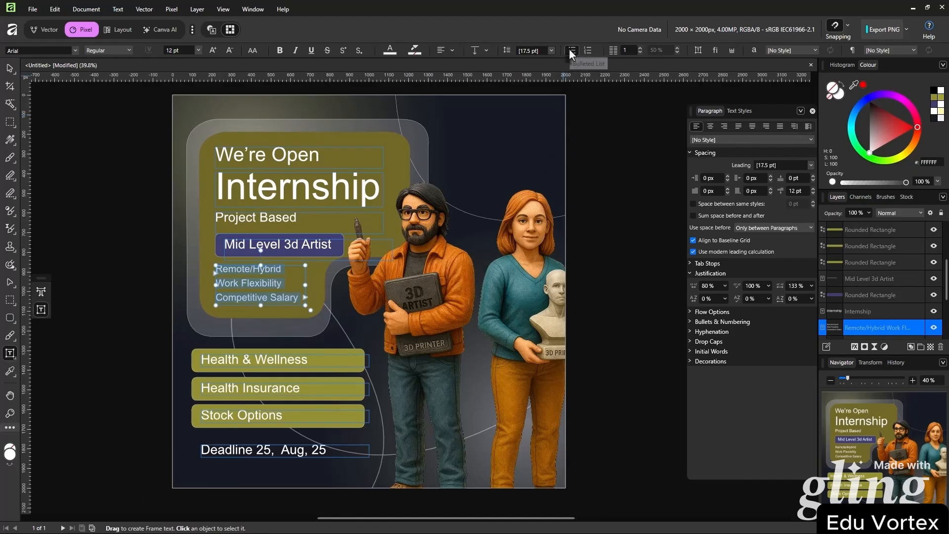
left_click(572, 50)
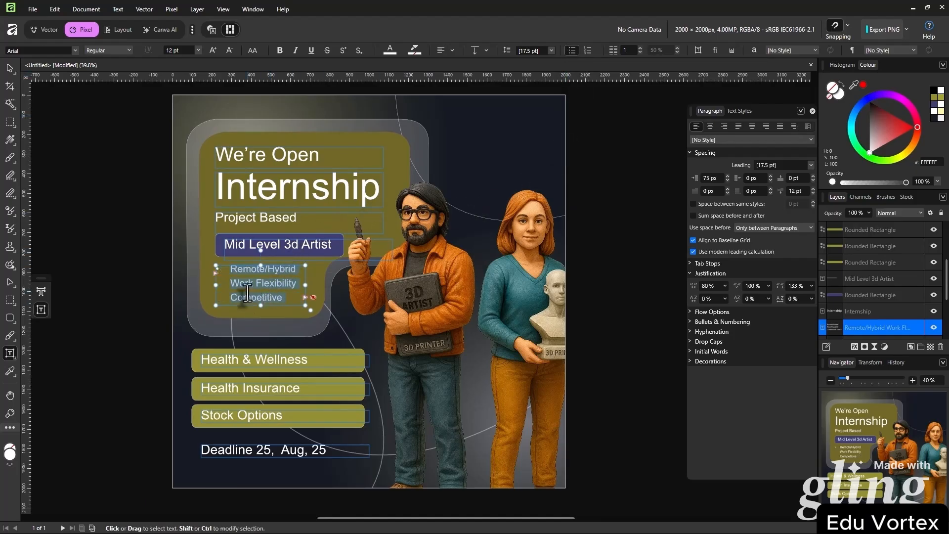
key("ctrl+z")
key("Escape")
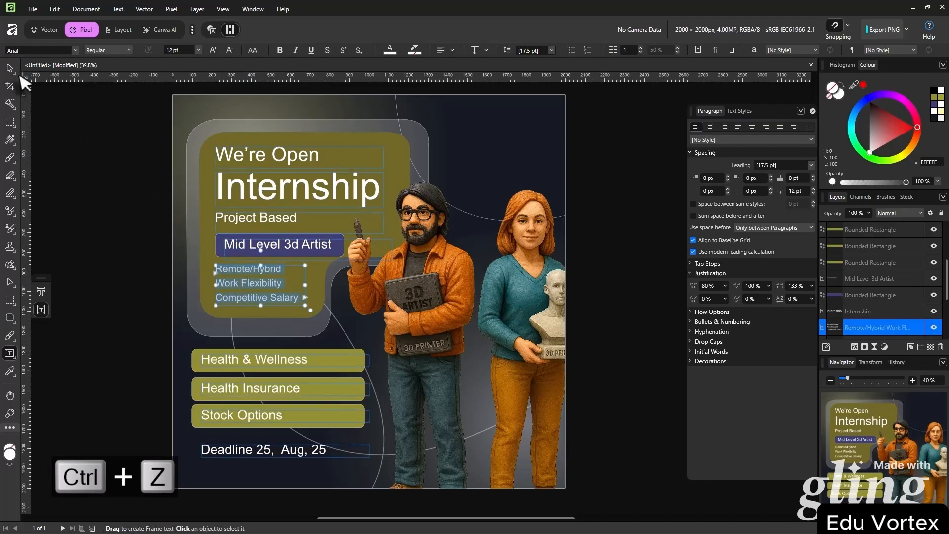
left_click(144, 215)
left_click(588, 255)
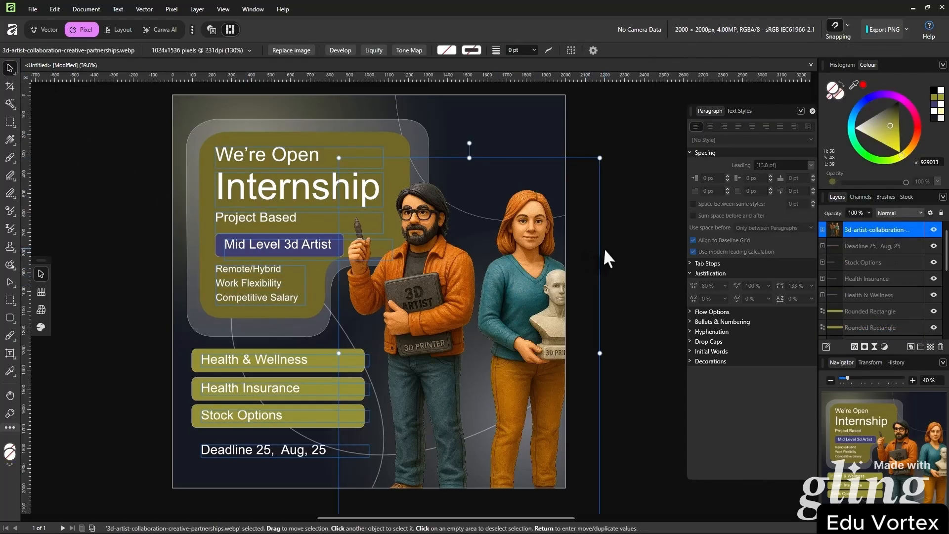
left_click(624, 238)
key("w")
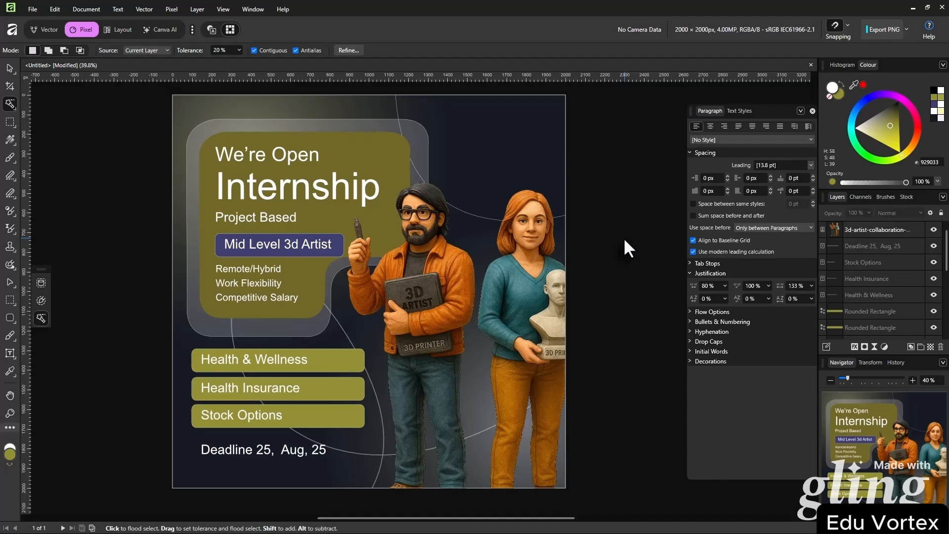
Make the "Internship" heading bold and widen its text frame to fit the whole word
left_click(10, 69)
left_click(309, 189)
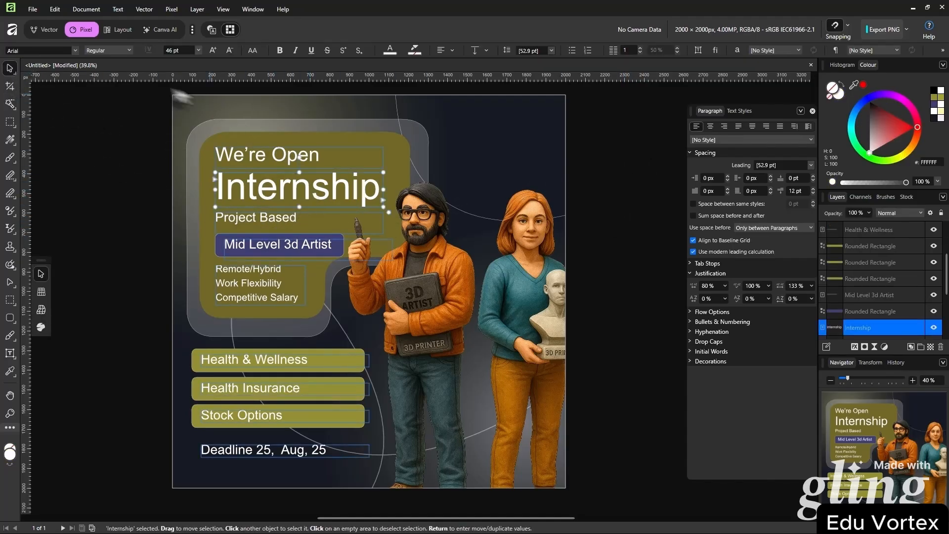
left_click(108, 50)
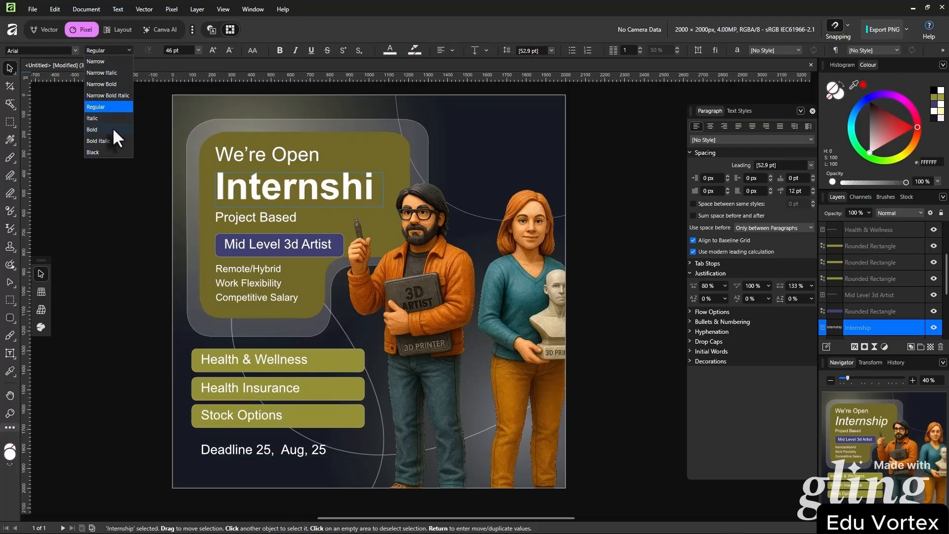
left_click(113, 129)
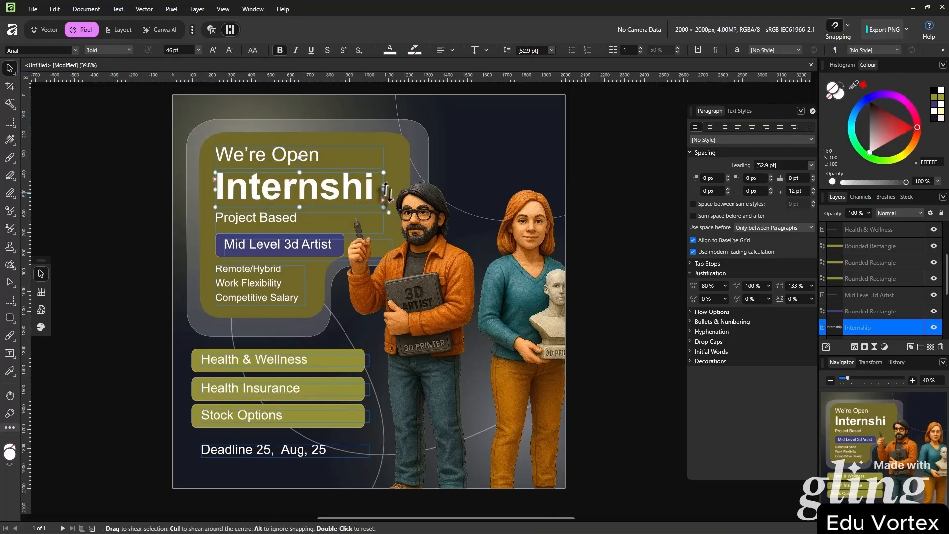
left_click_drag(387, 192, 399, 191)
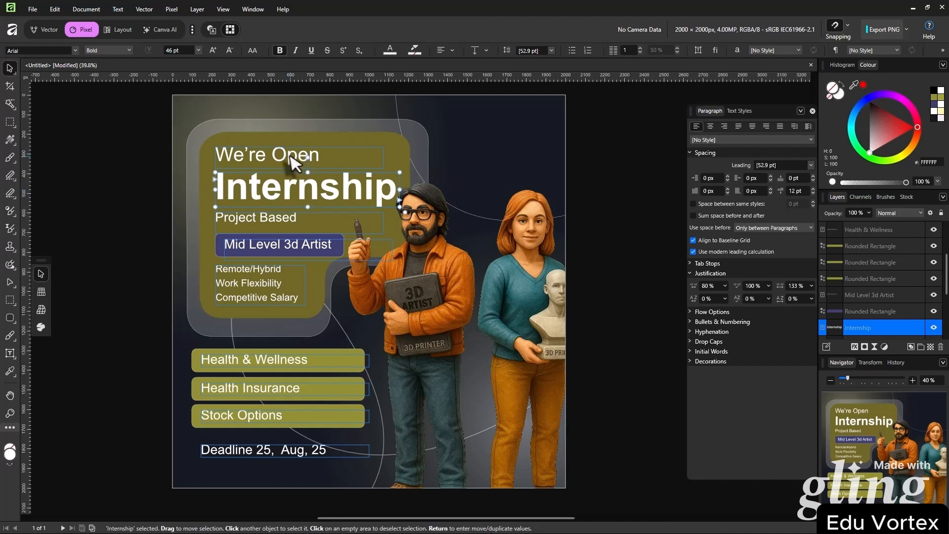
left_click(596, 212)
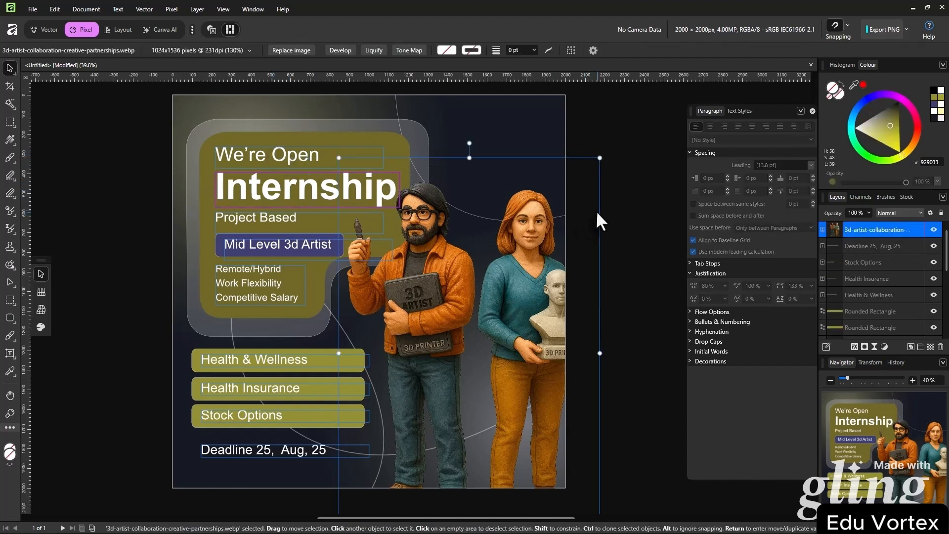
left_click(627, 118)
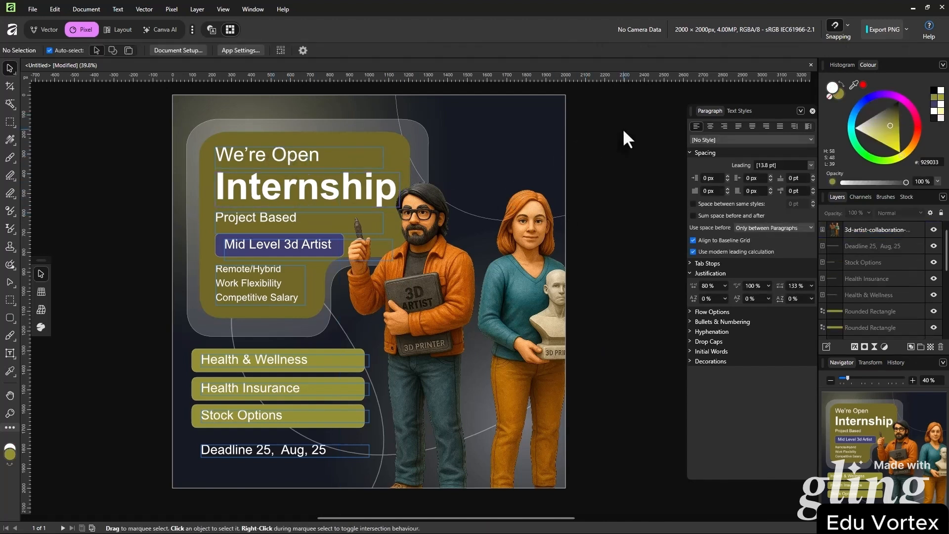
Make the "Mid Level 3d Artist" text bold and nudge it to sit centred in its blue rectangle
left_click(332, 244)
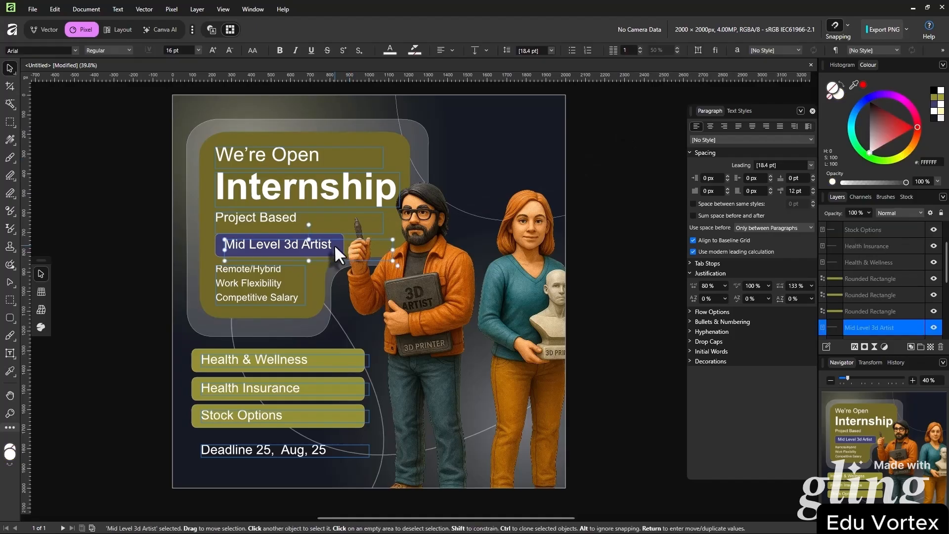
left_click(129, 49)
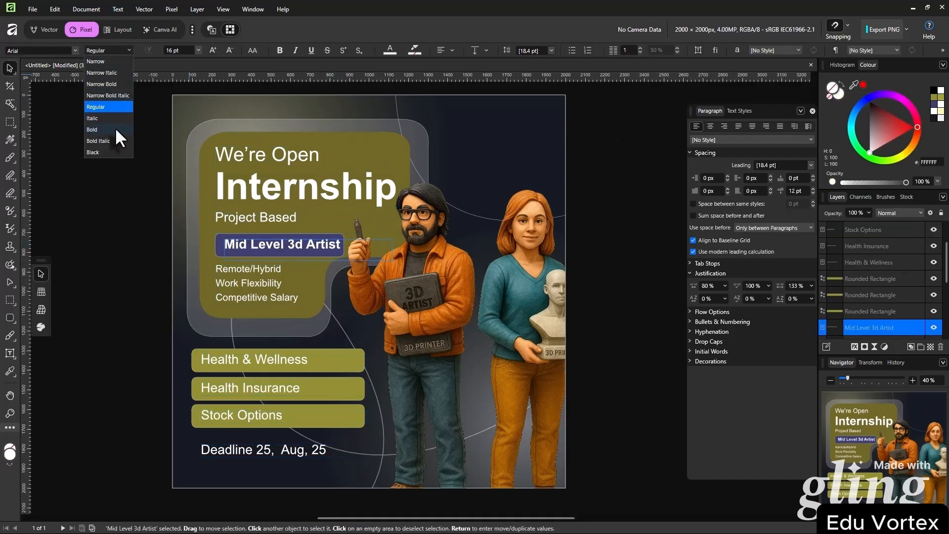
left_click(114, 127)
left_click(102, 265)
left_click(227, 244)
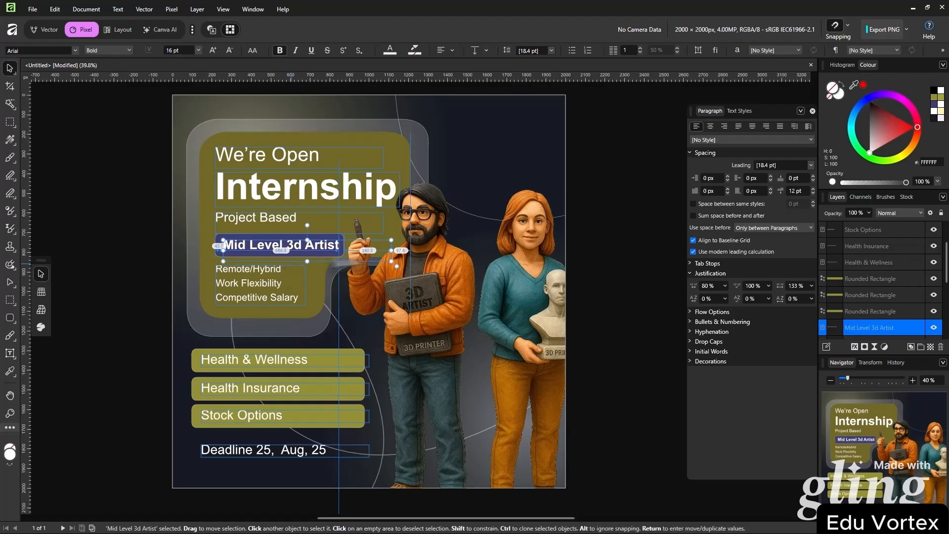
left_click(623, 231)
key("w")
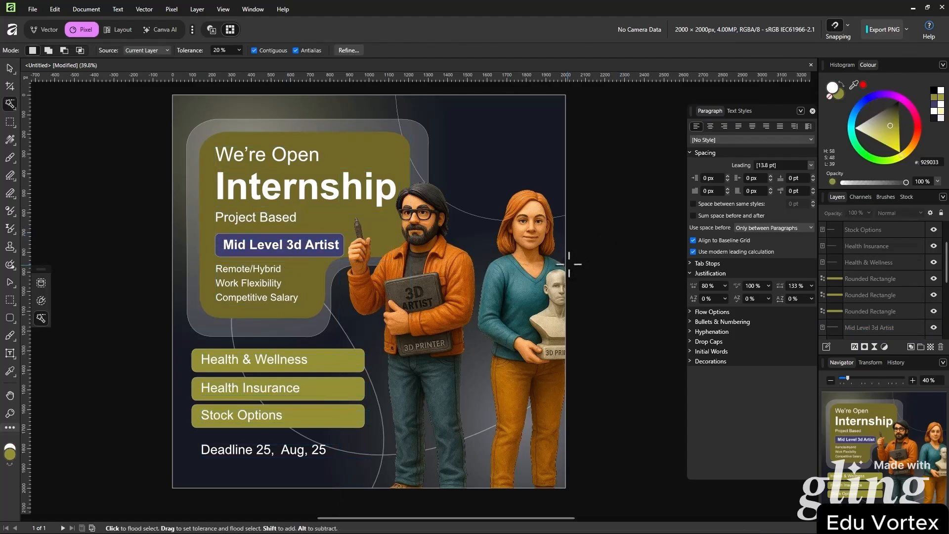
Make the "Deadline 25, Aug, 25" text bold and deselect it
left_click(10, 68)
left_click(242, 451)
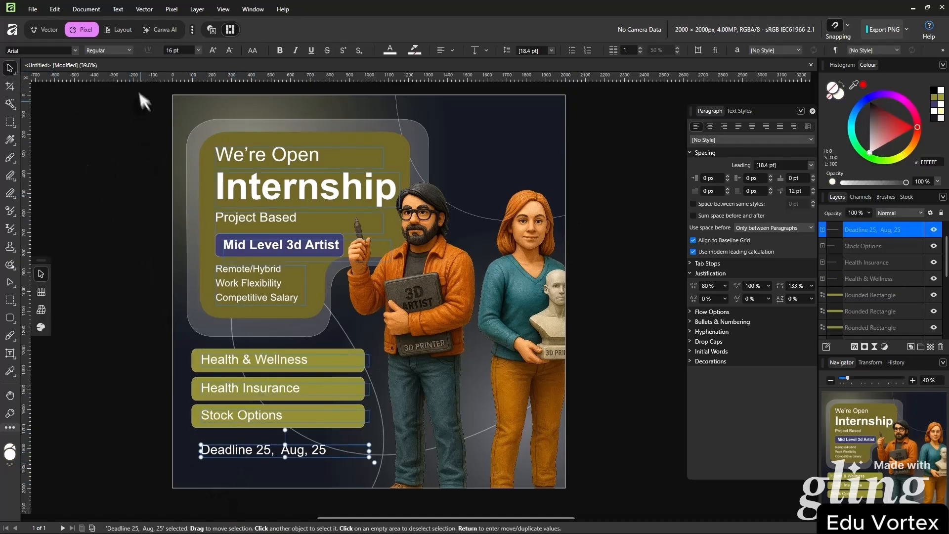
left_click(124, 50)
left_click(102, 132)
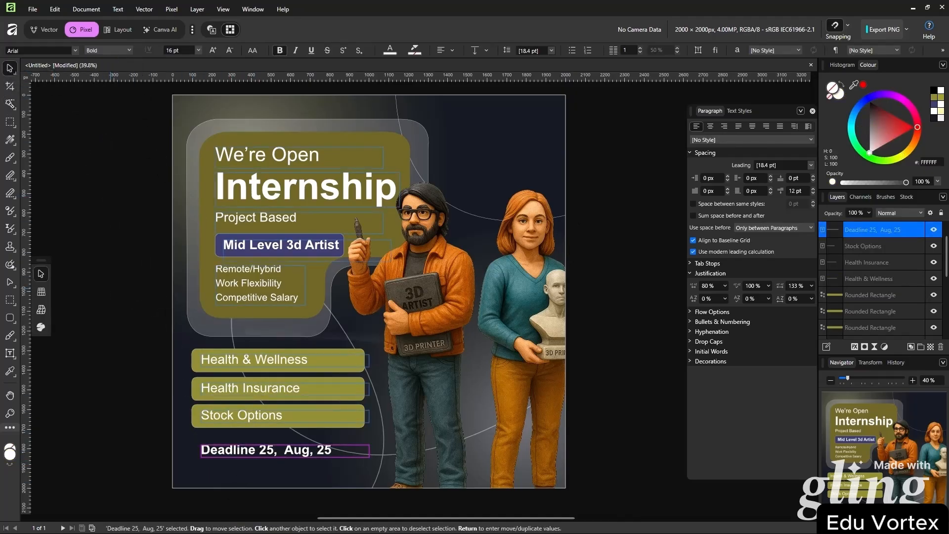
left_click(614, 336)
key("w")
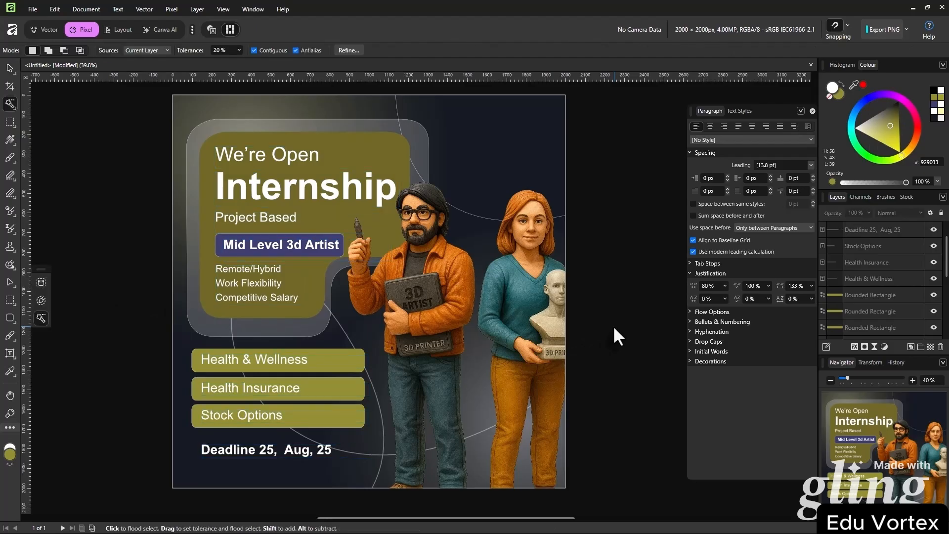
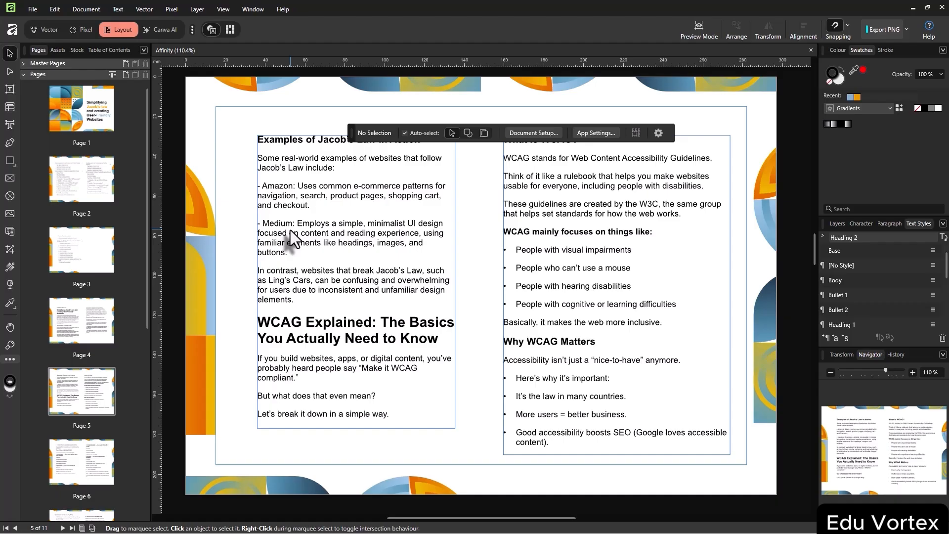
Close the open multi-page document about Jacob's Law and WCAG
left_click(811, 50)
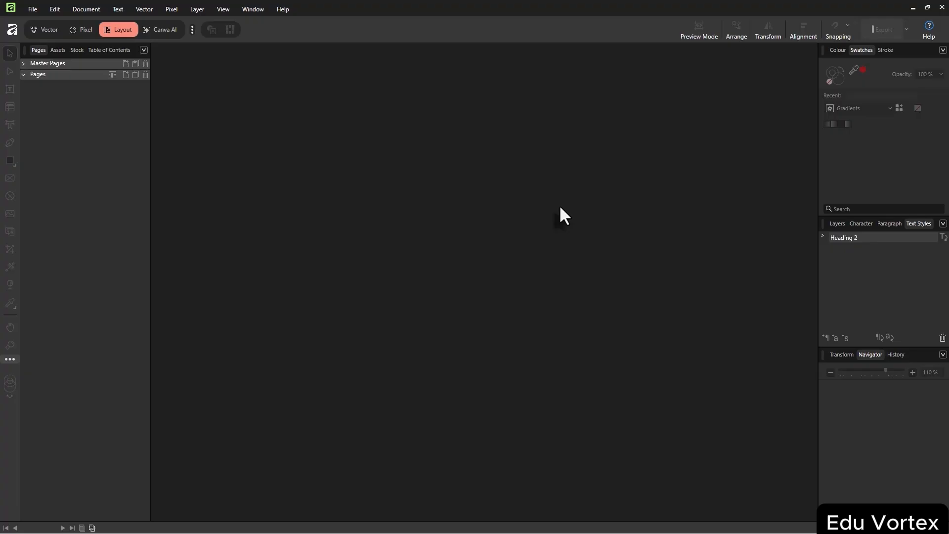
key("ctrl+n")
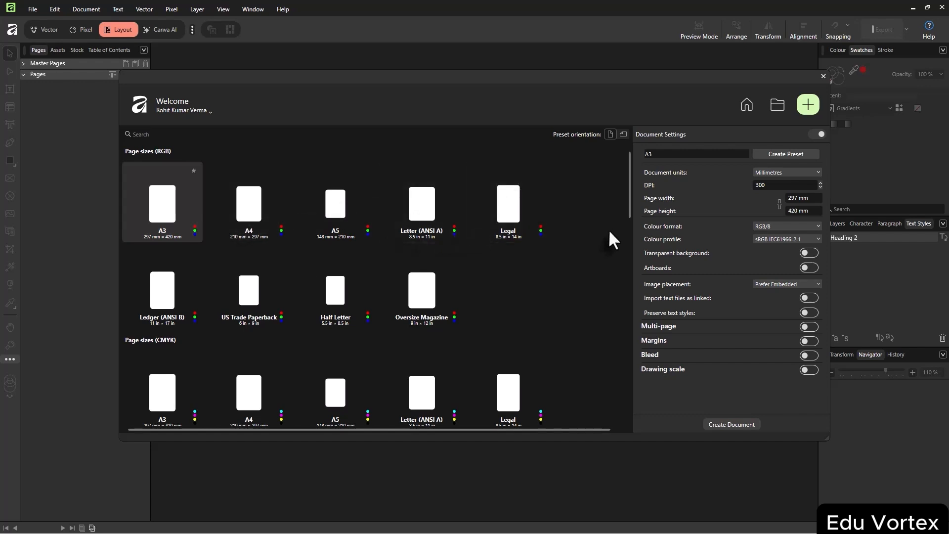
left_click(732, 425)
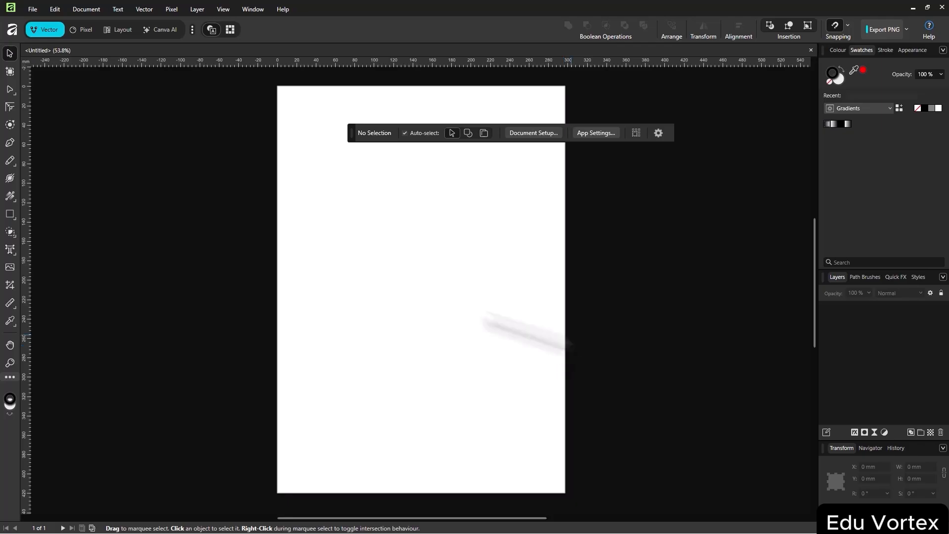
left_click(125, 30)
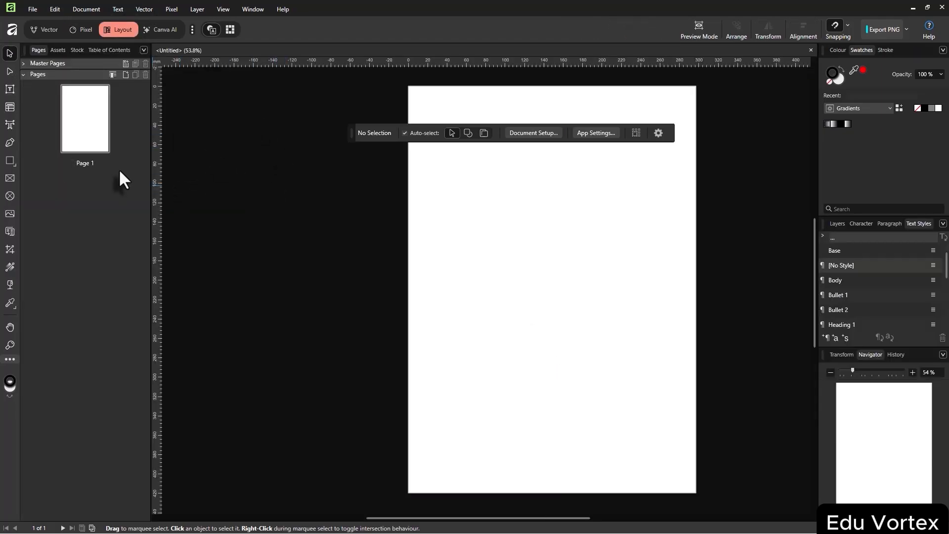
left_click(811, 51)
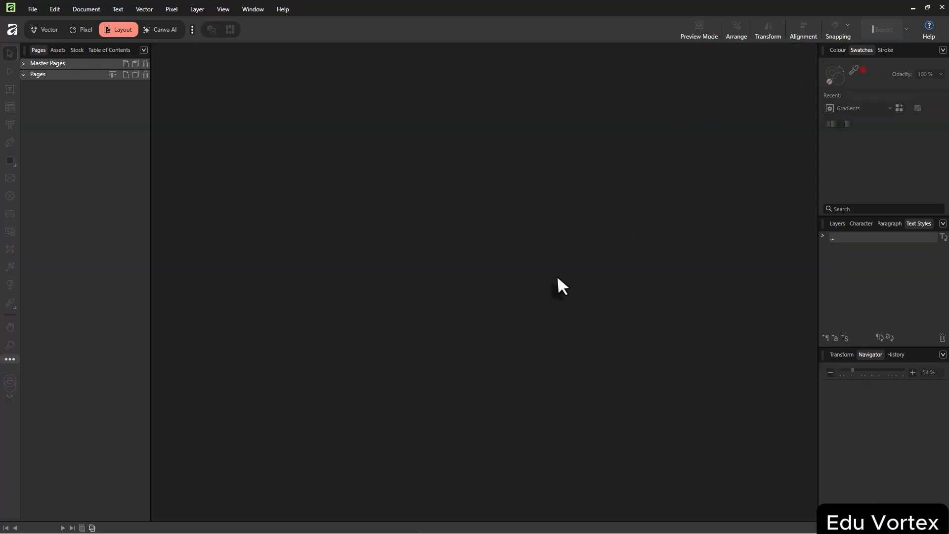
Start a new document from the A3 RGB preset with multi-page enabled, facing pages and 5 pages
key("ctrl+n")
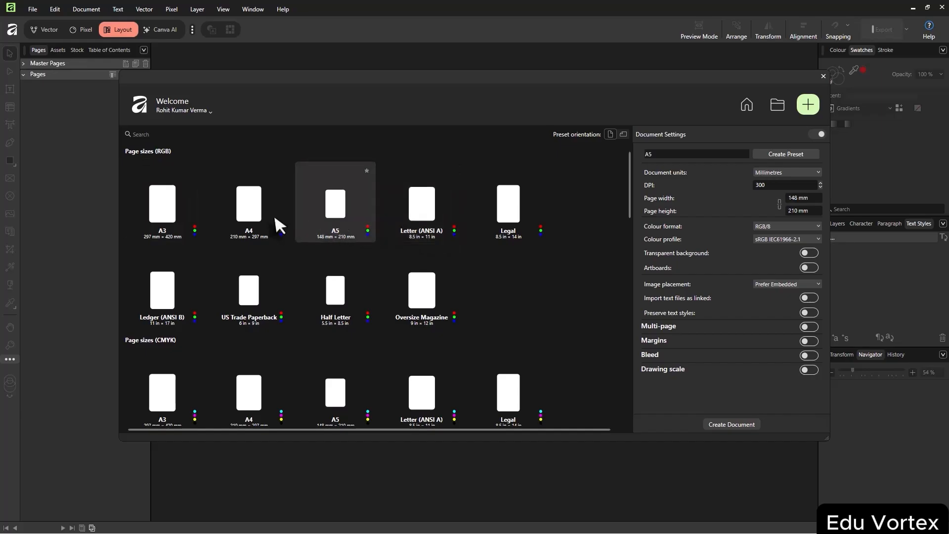
left_click(269, 220)
left_click(169, 212)
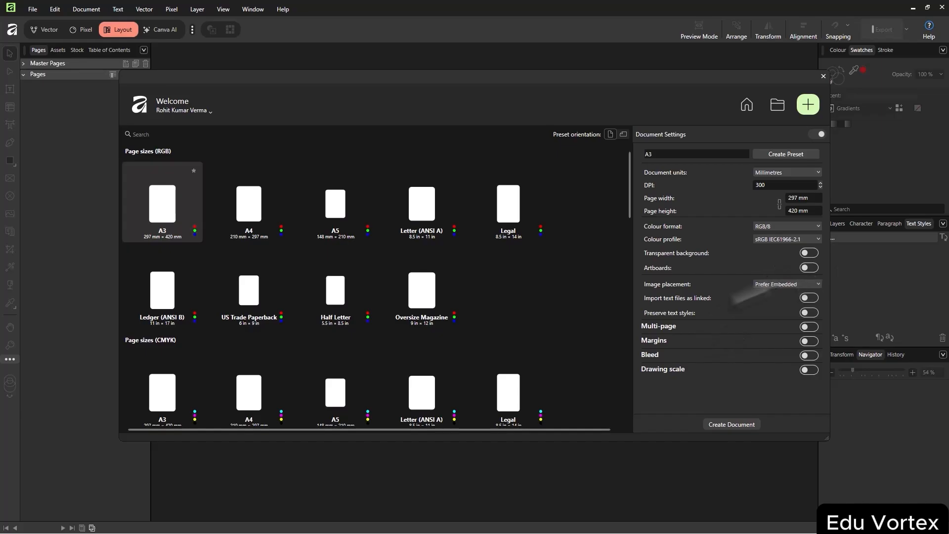
left_click(808, 327)
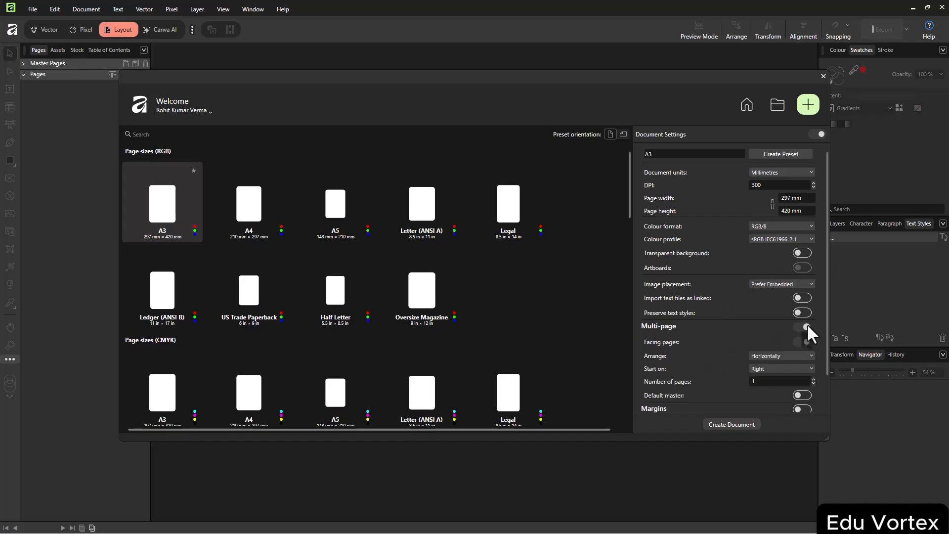
scroll(714, 339, "down", 1)
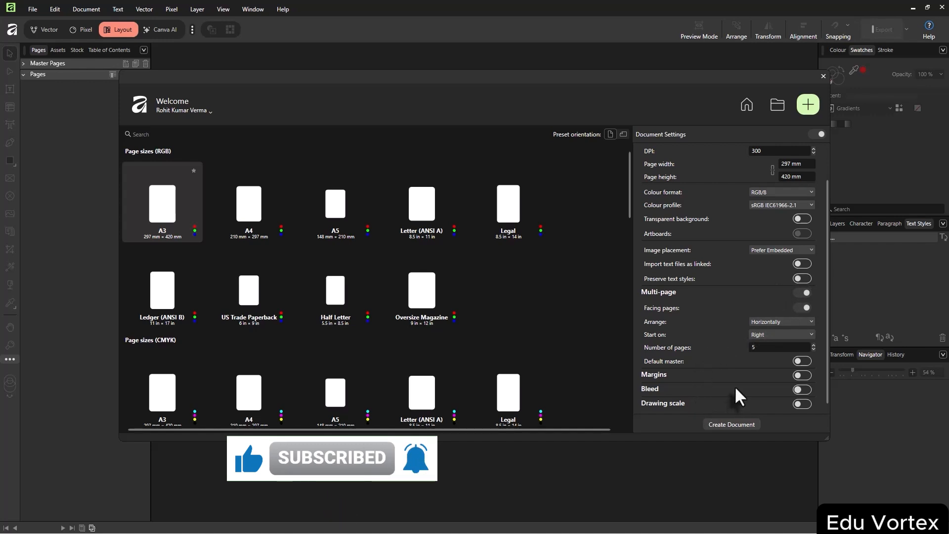
Enable margins and bleed, set both to 10 mm on all sides, and create the document
left_click(802, 375)
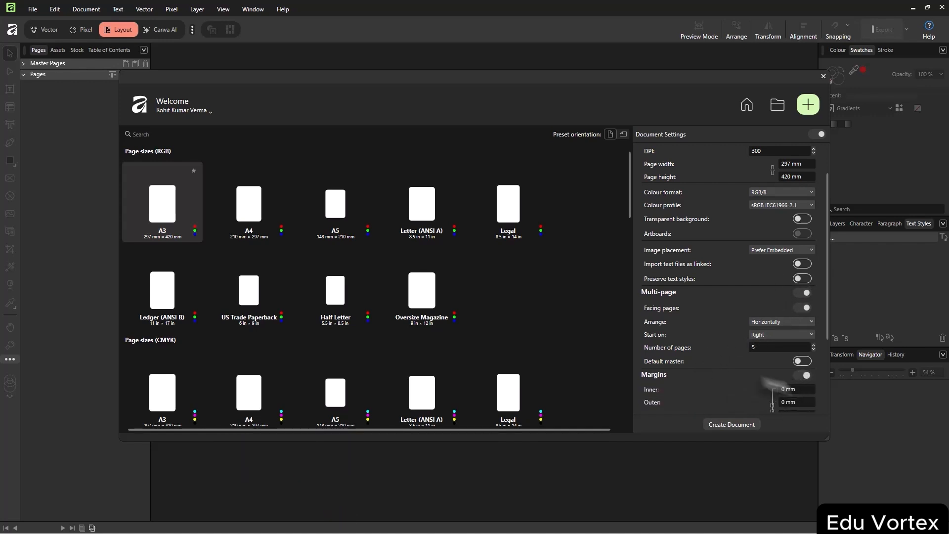
scroll(722, 376, "down", 3)
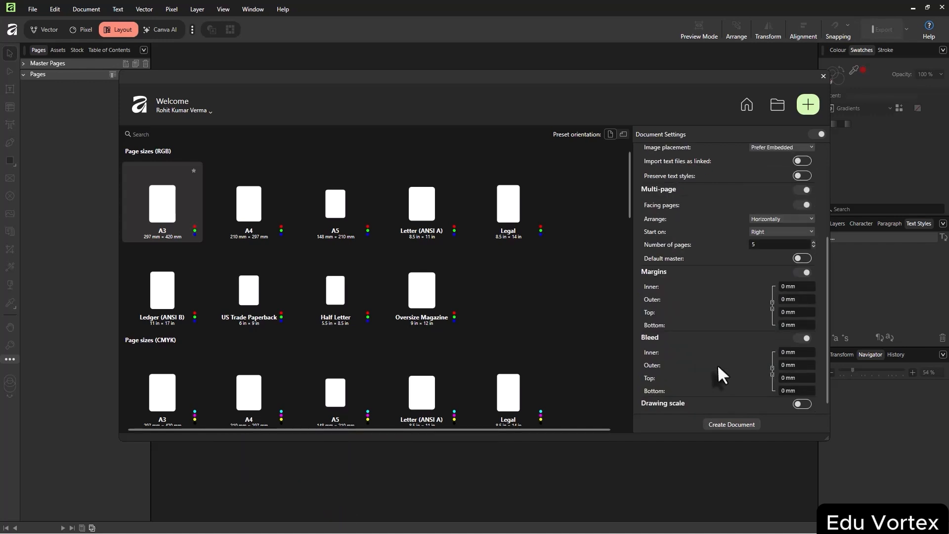
left_click(798, 352)
type("10")
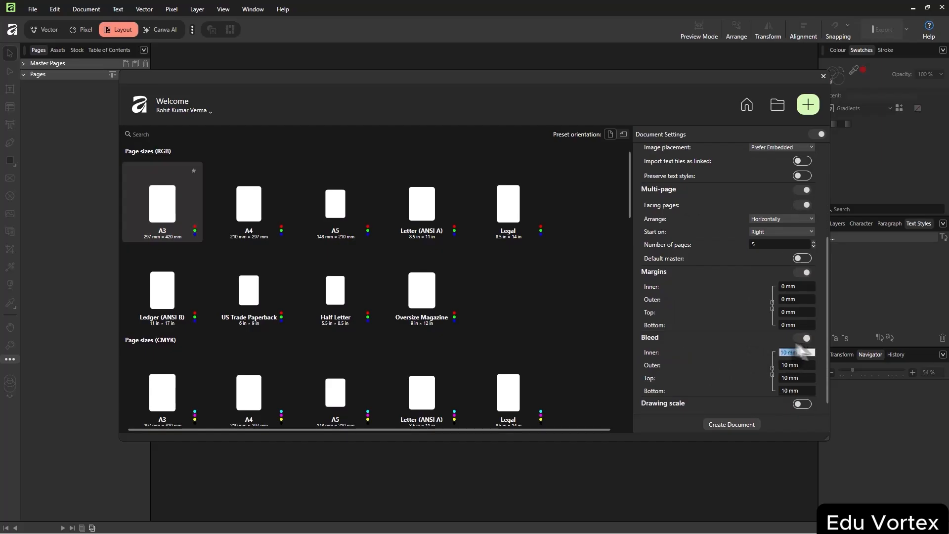
left_click(799, 287)
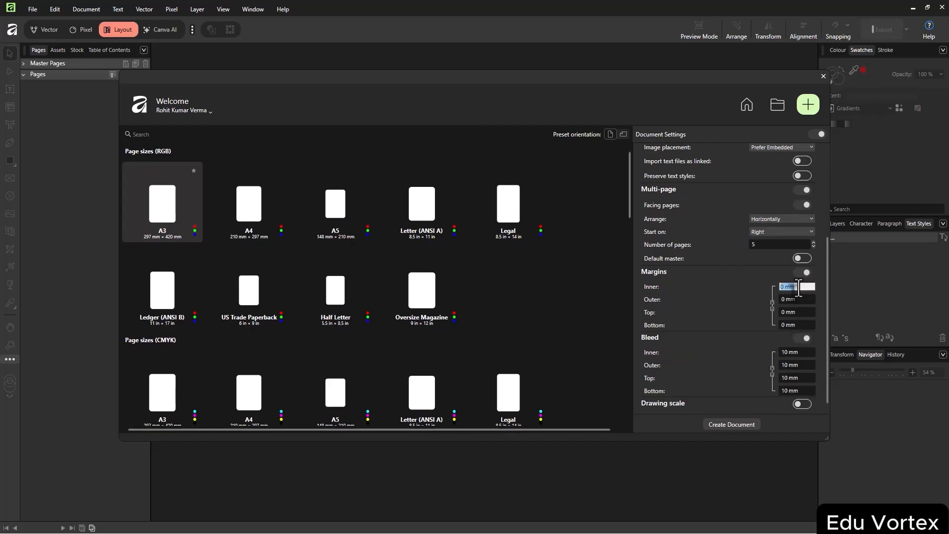
type("10")
key("Return")
left_click(720, 424)
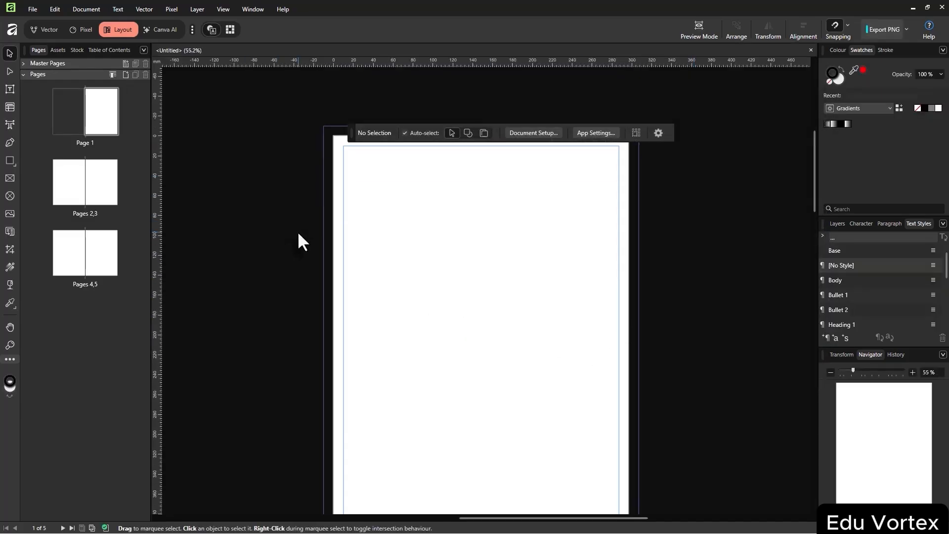
Examine the single first page and the facing spread of pages 2 and 3 with their margin and bleed guides
left_click(71, 195)
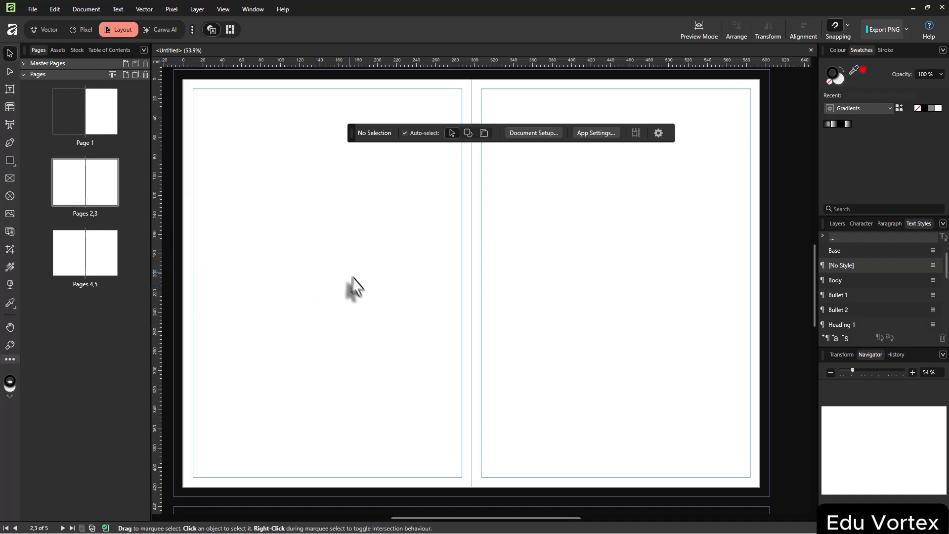
left_click_drag(354, 277, 364, 290)
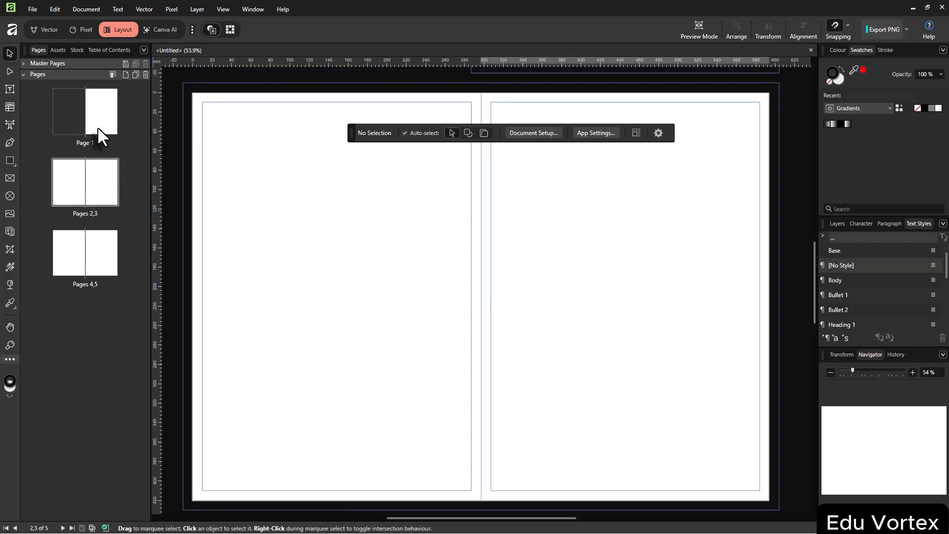
left_click(98, 129)
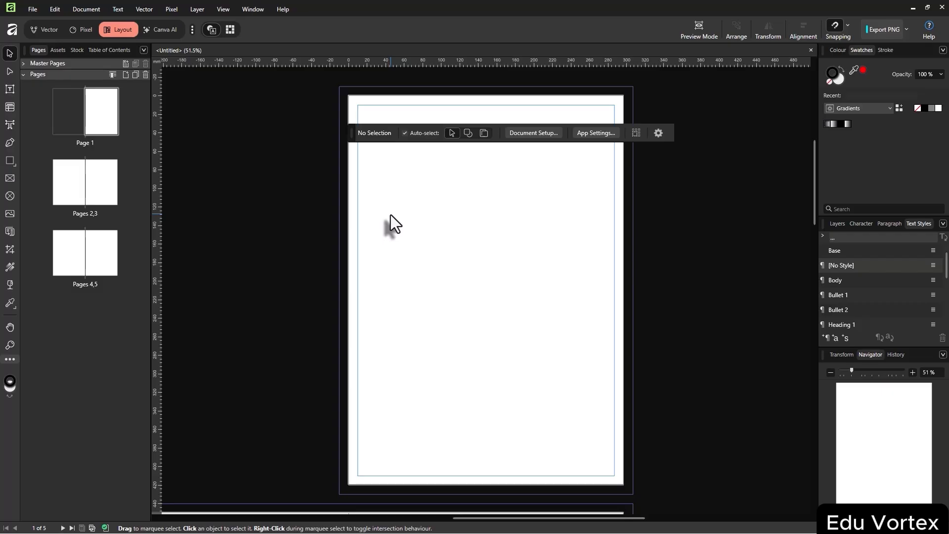
scroll(391, 215, "down", 8)
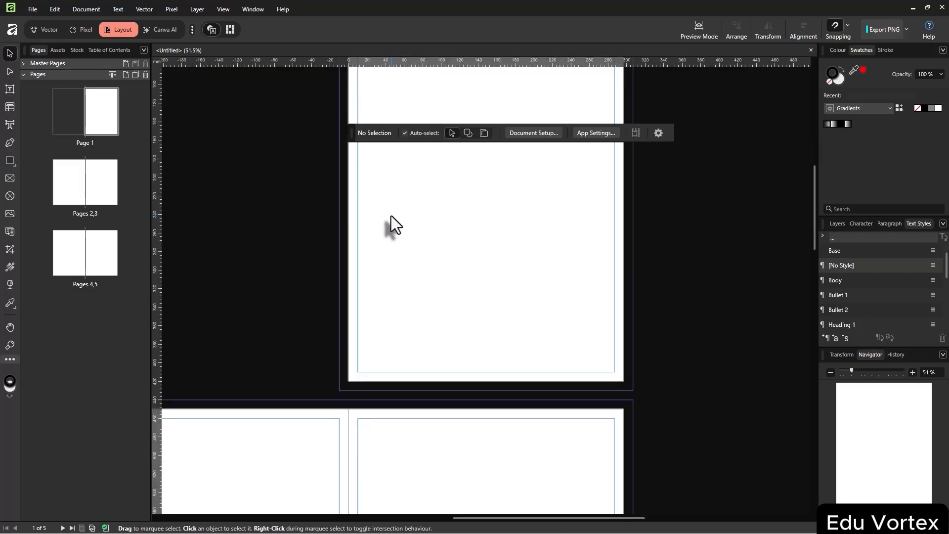
scroll(460, 257, "left", 3)
scroll(509, 293, "left", 2)
scroll(530, 243, "up", 5)
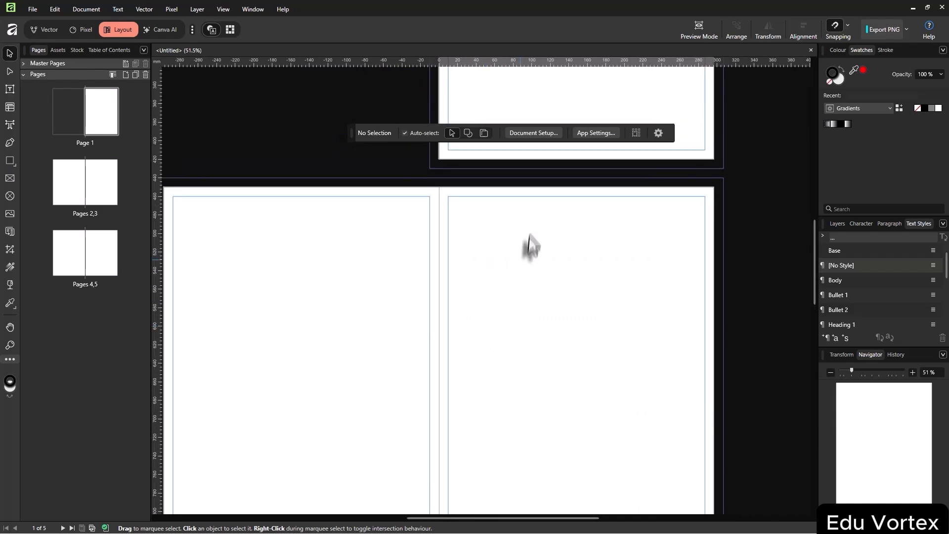
scroll(530, 237, "up", 2)
scroll(514, 276, "down", 5)
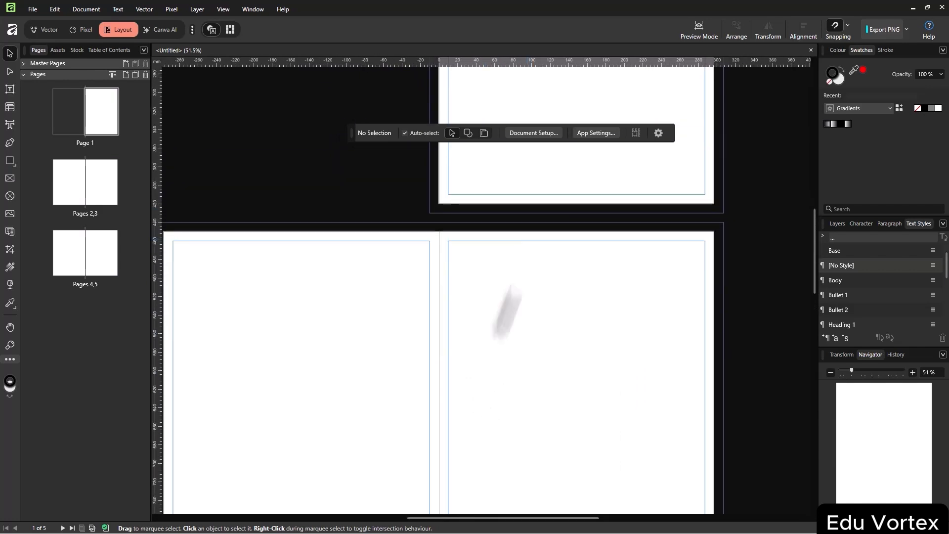
scroll(524, 278, "left", 1)
scroll(495, 294, "down", 3)
scroll(491, 286, "right", 1)
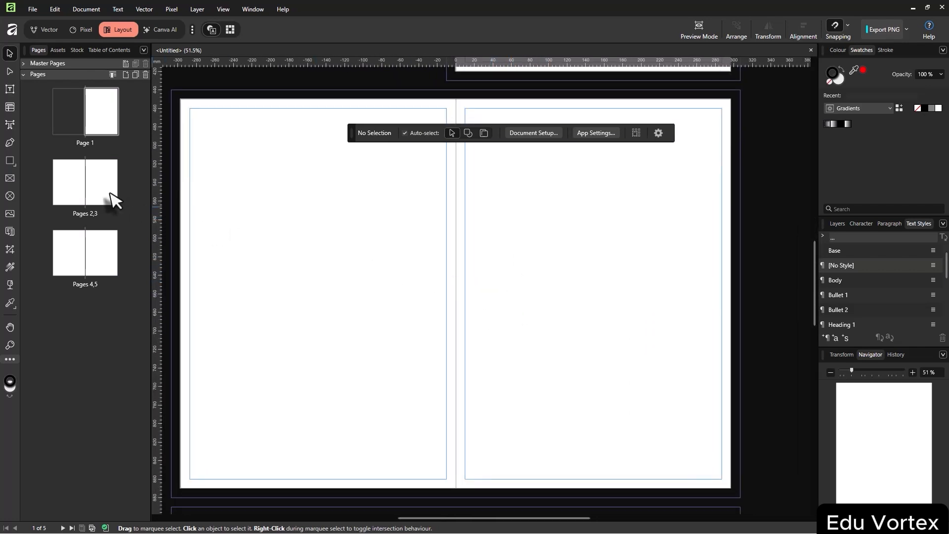
scroll(346, 242, "up", 2)
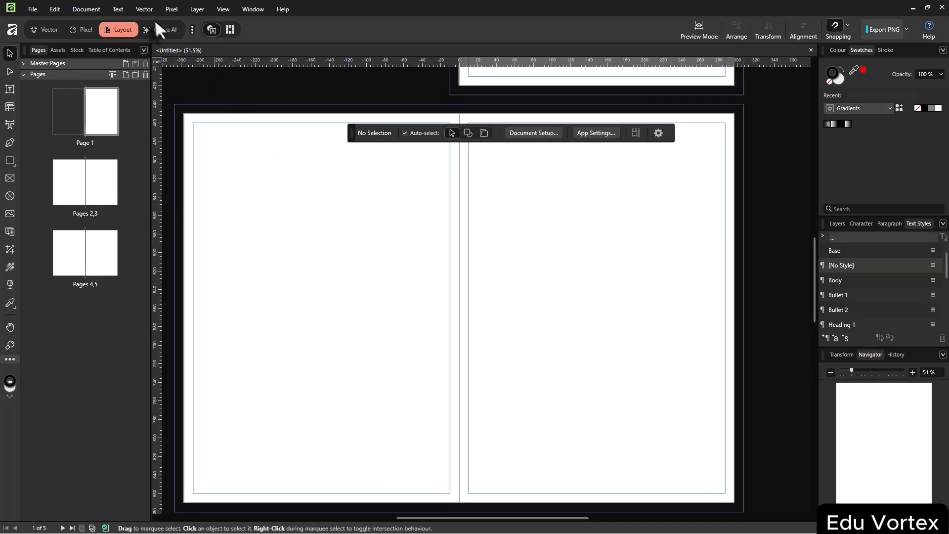
scroll(426, 212, "down", 3)
scroll(426, 211, "up", 2)
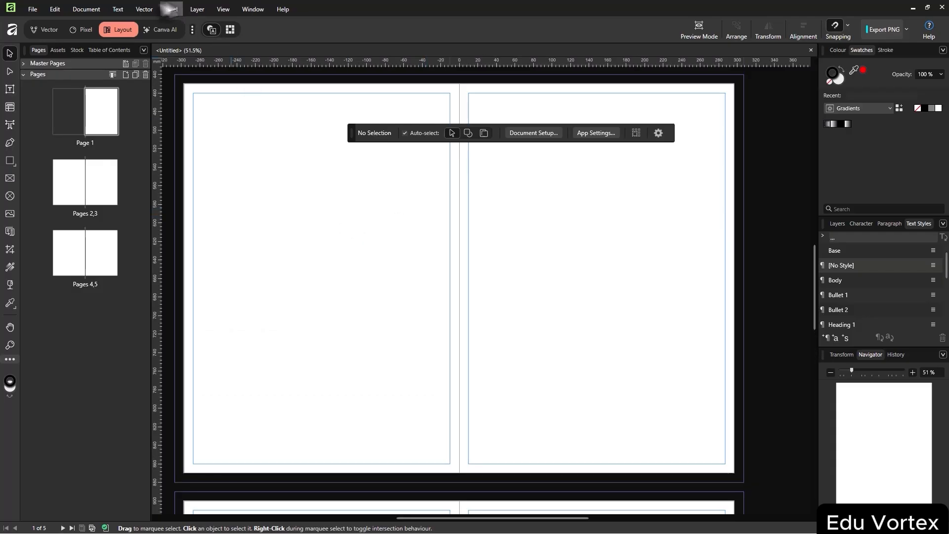
Set all page margins of the whole document to 50 mm in the Document Setup
left_click(147, 10)
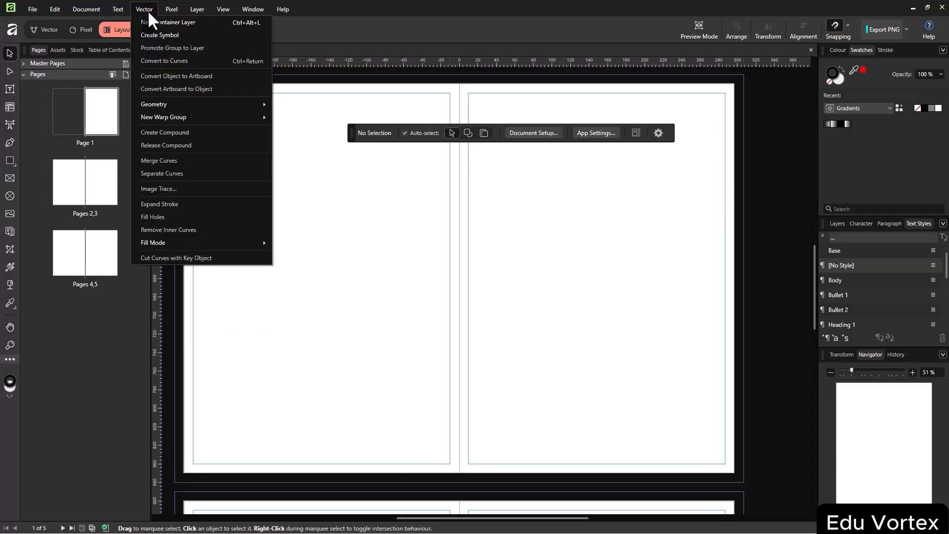
left_click(148, 10)
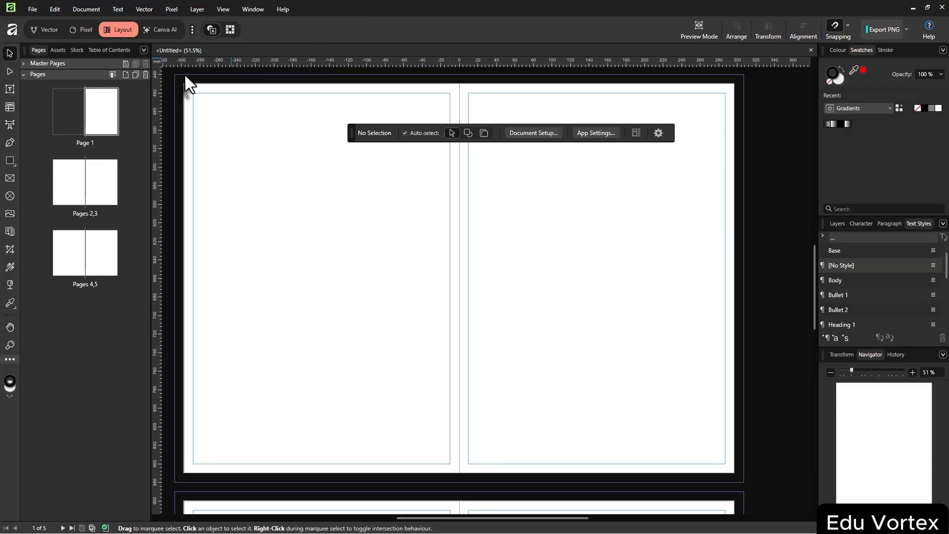
left_click(86, 9)
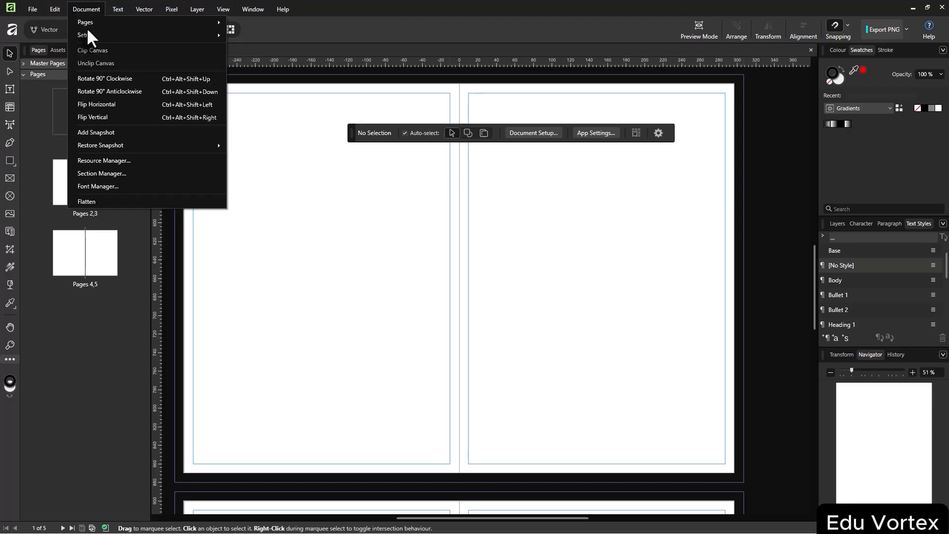
mouse_move(89, 35)
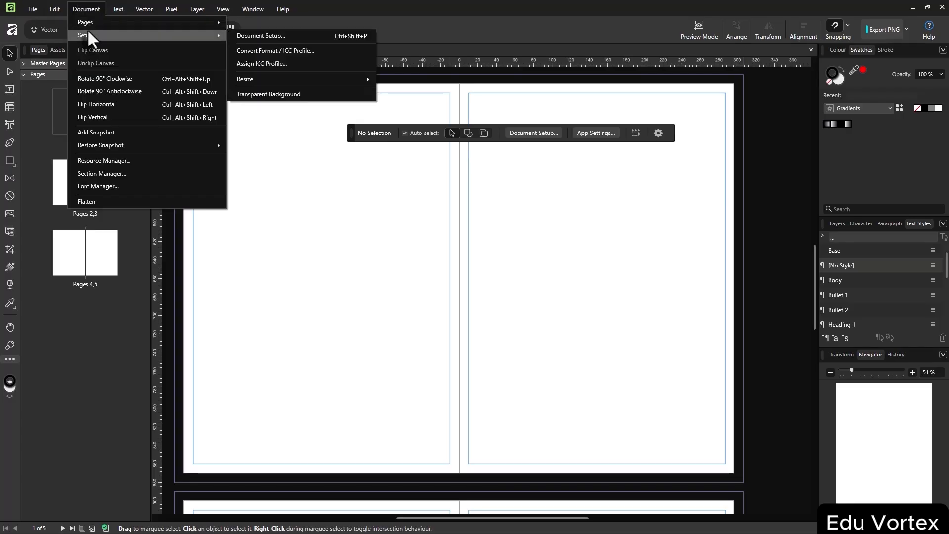
left_click(254, 36)
left_click_drag(576, 115, 752, 108)
scroll(730, 272, "down", 5)
scroll(730, 284, "down", 1)
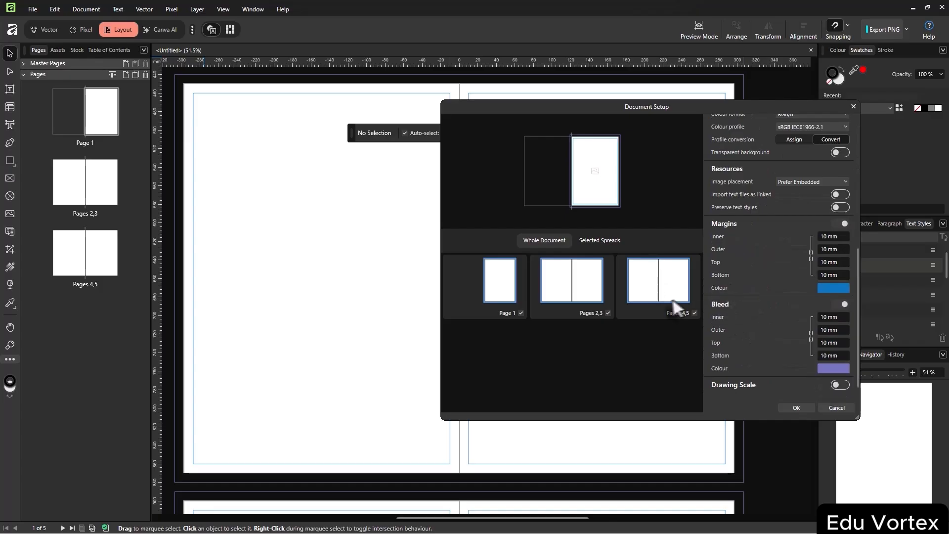
left_click(827, 238)
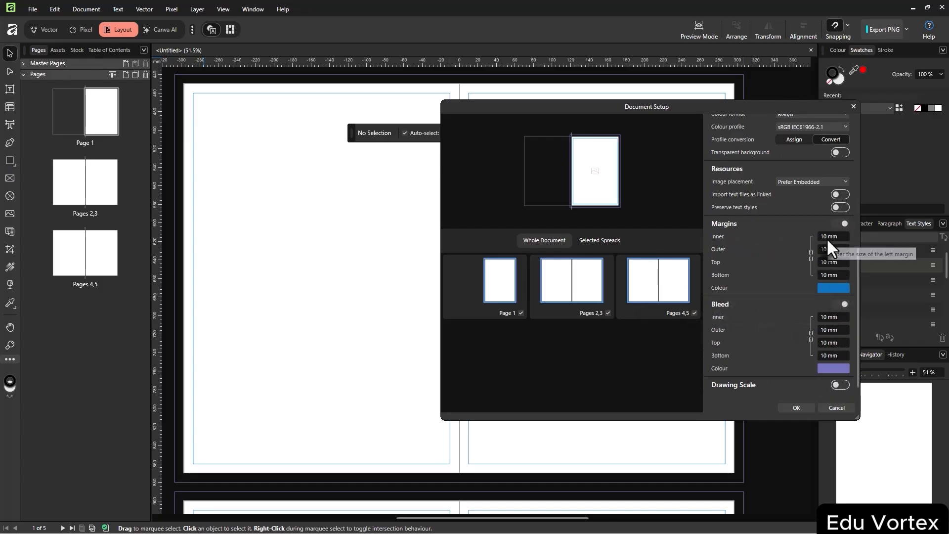
type("50")
key("Return")
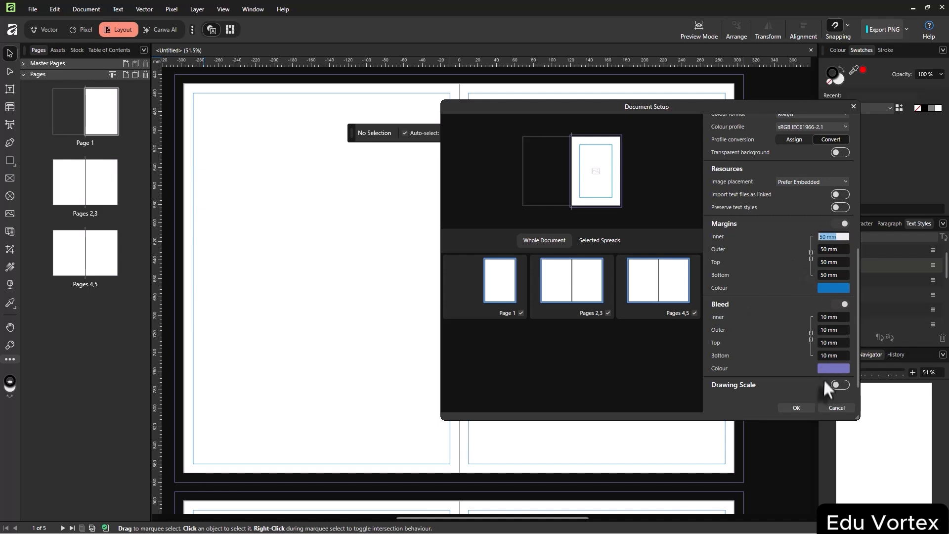
left_click(798, 408)
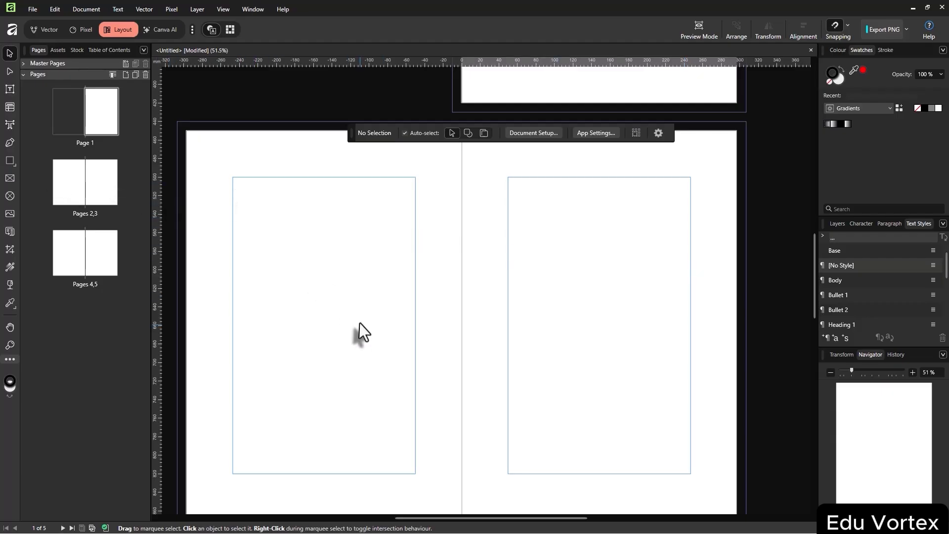
Draw a text frame filling page 2's margin area and link its text flow to a matching frame on page 3
key("t")
left_click_drag(230, 177, 557, 468)
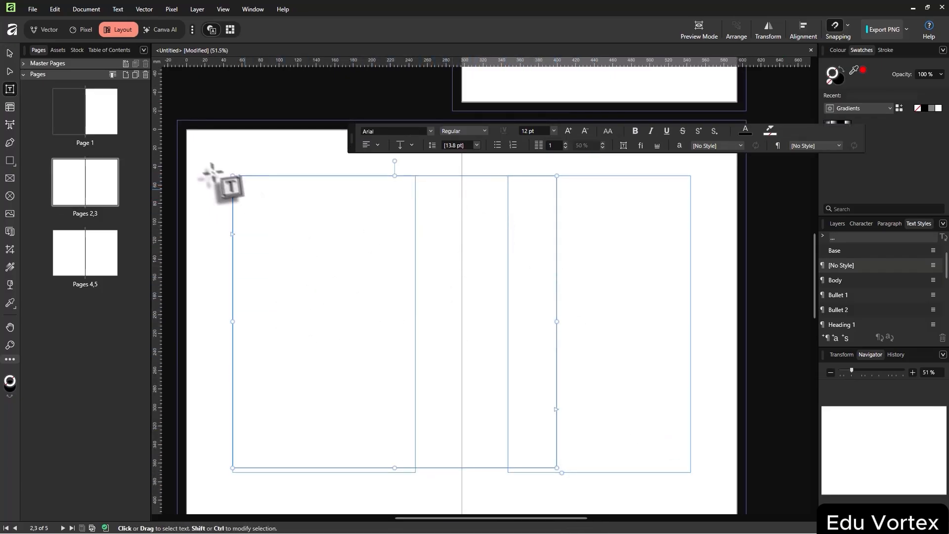
left_click_drag(557, 467, 415, 472)
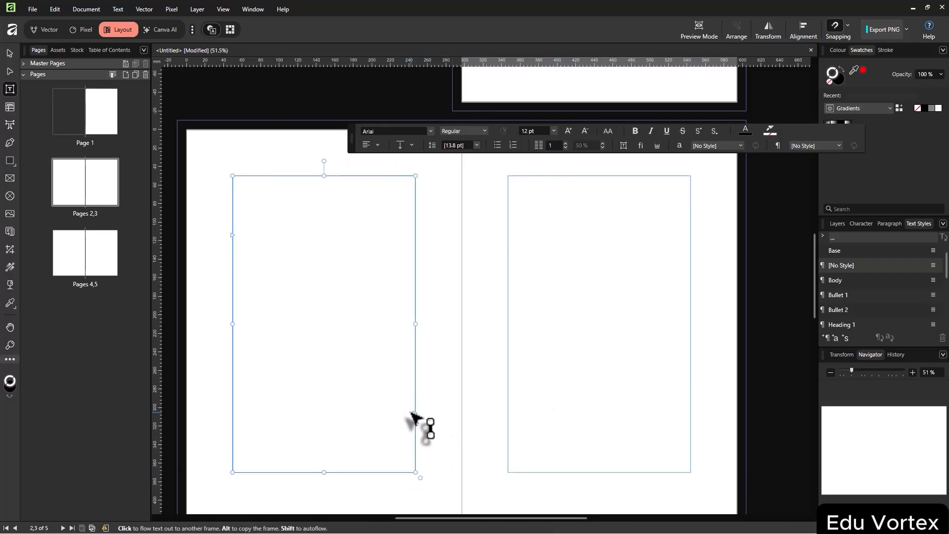
left_click(415, 413)
left_click_drag(507, 176, 691, 472)
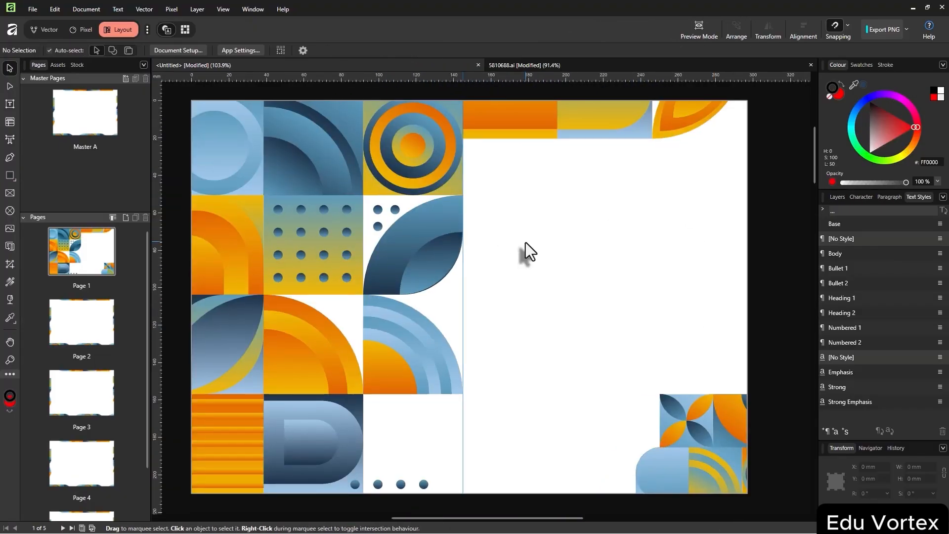
Switch to the browser, look through the Nielsen's 10 Usability Heuristics article, and return to Affinity
key("alt+Tab")
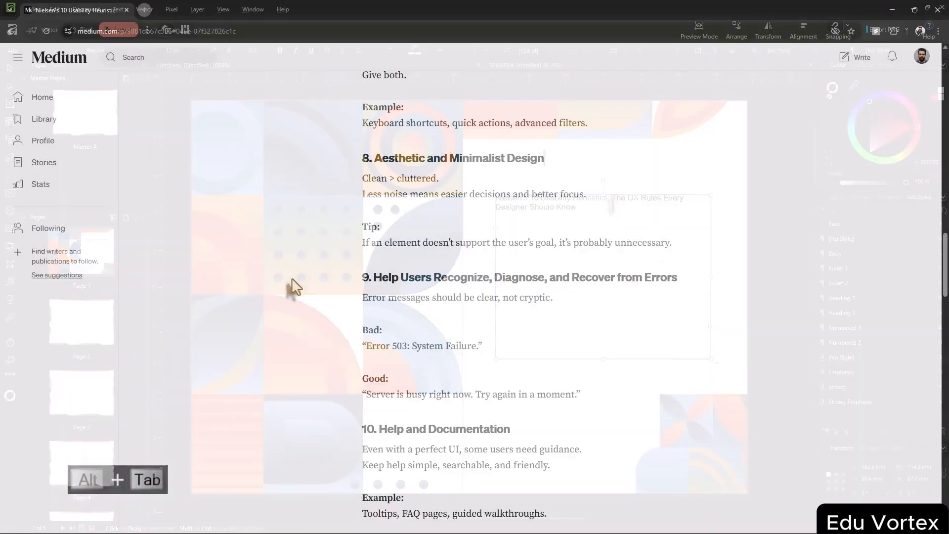
scroll(522, 212, "up", 15)
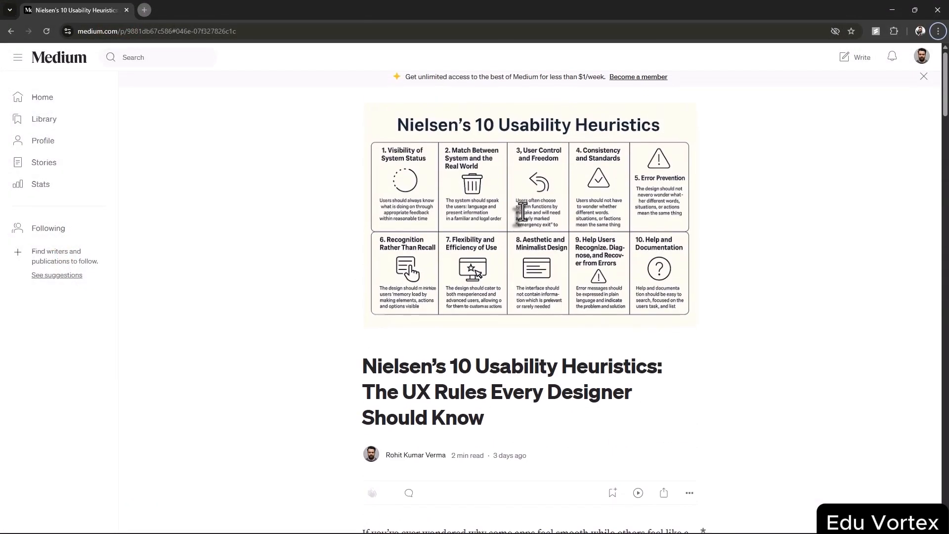
scroll(642, 192, "down", 20)
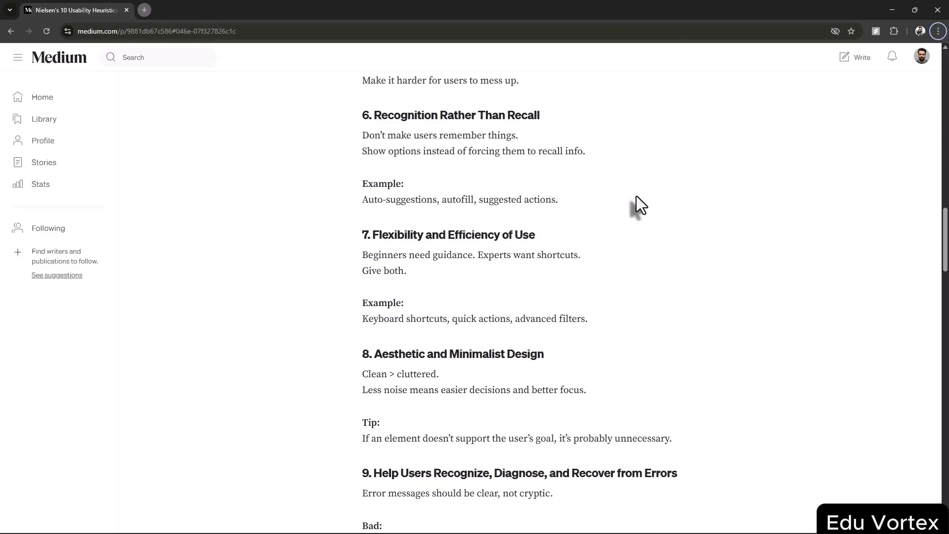
scroll(641, 204, "down", 1)
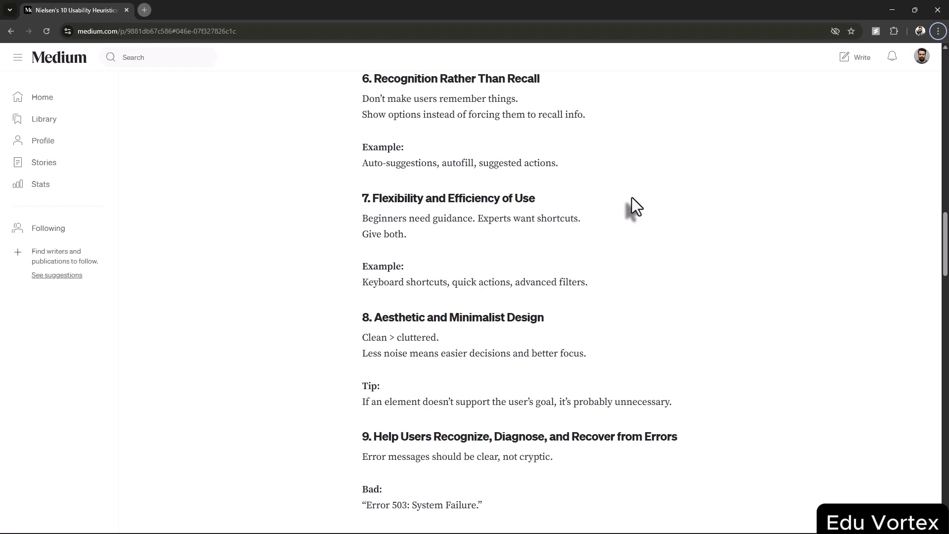
left_click(915, 10)
left_click(834, 47)
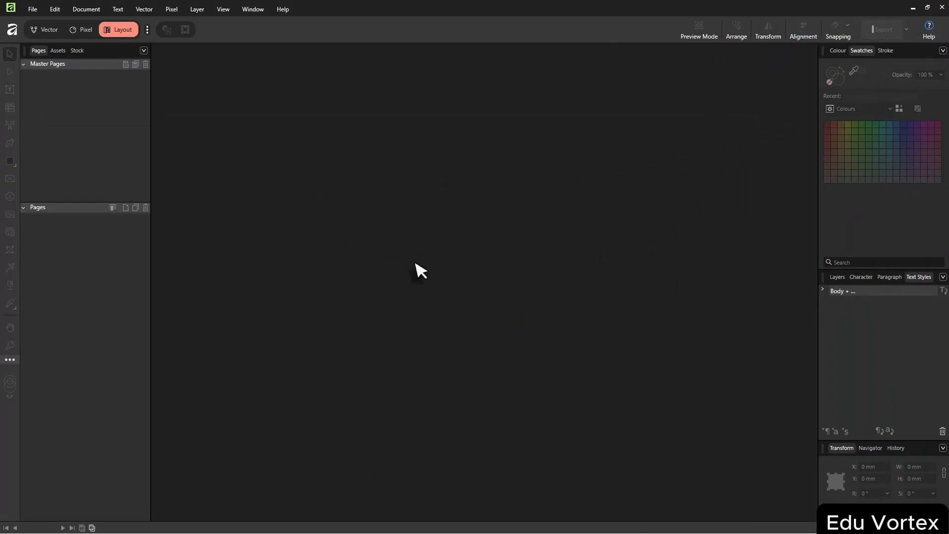
Create a landscape A4 RGB document of 297 × 210 mm at 300 DPI and show it in the Layout studio
key("ctrl+2")
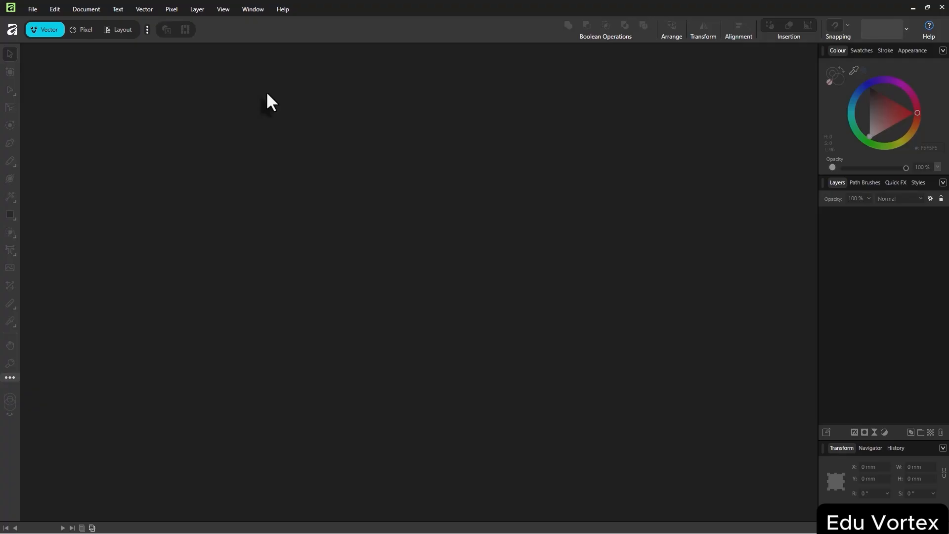
left_click(118, 30)
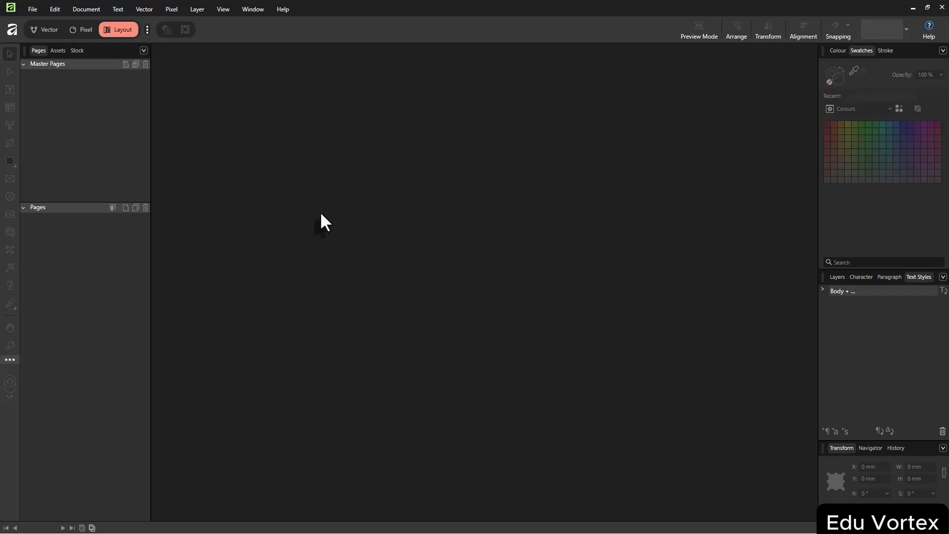
key("ctrl+n")
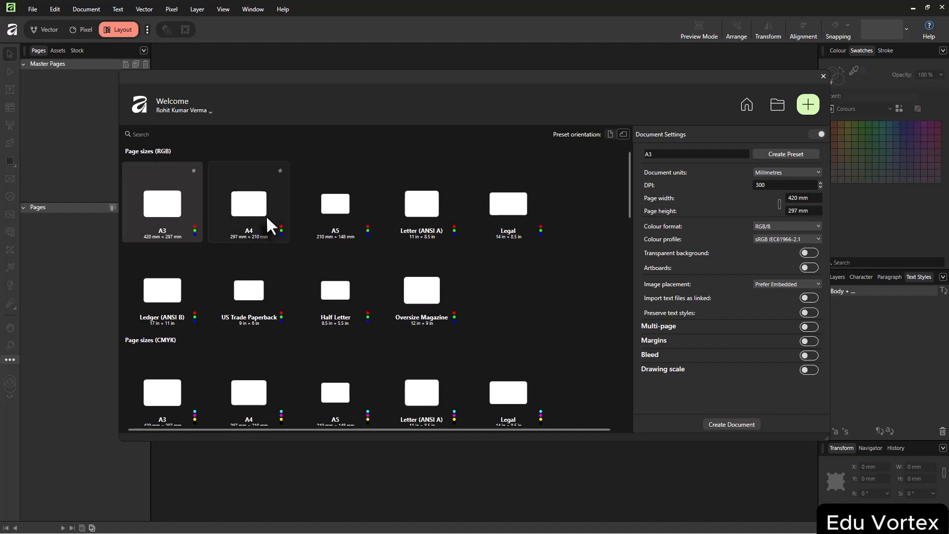
left_click(263, 193)
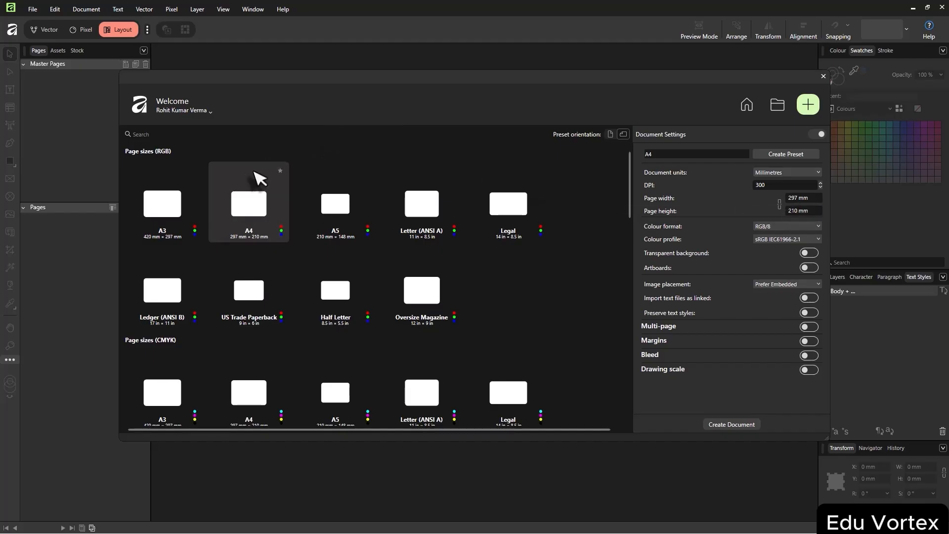
left_click(731, 424)
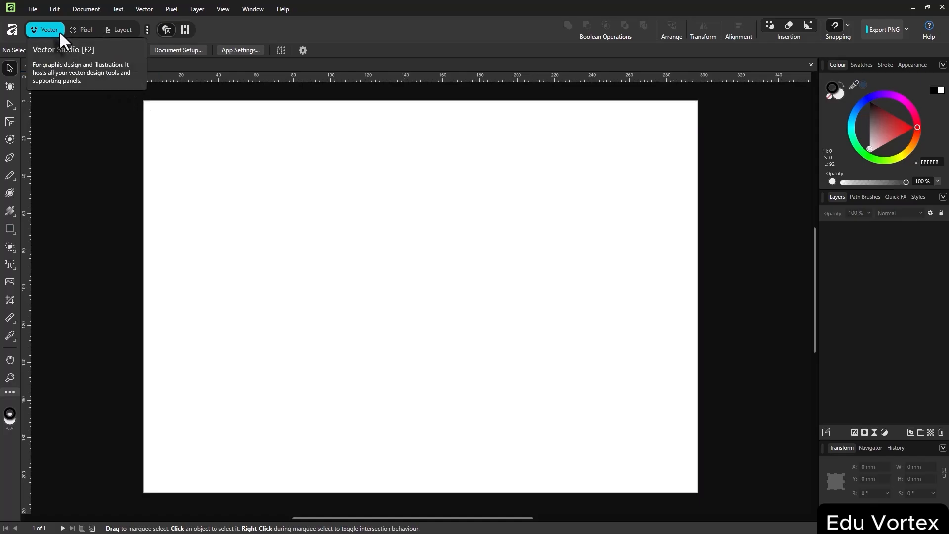
left_click(126, 29)
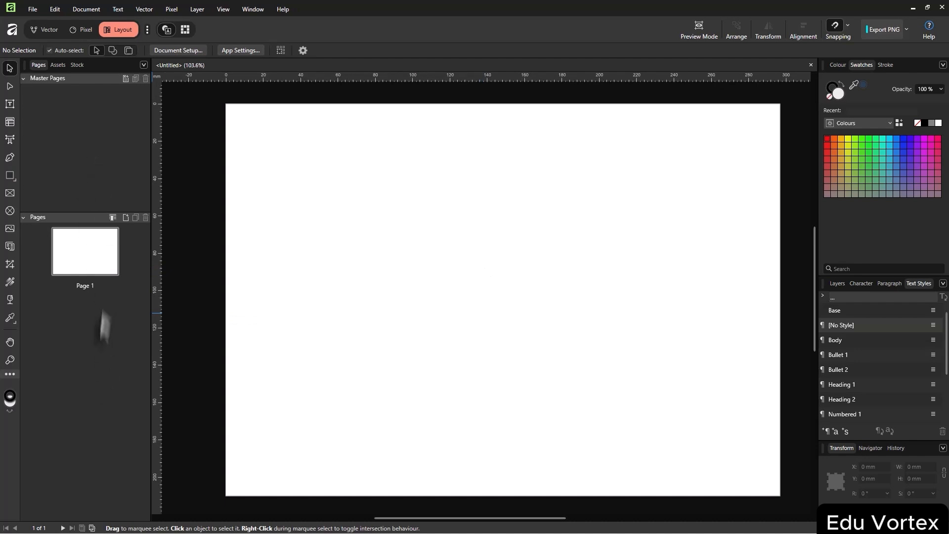
Add one blank page after page 1 and delete that page again
left_click(125, 219)
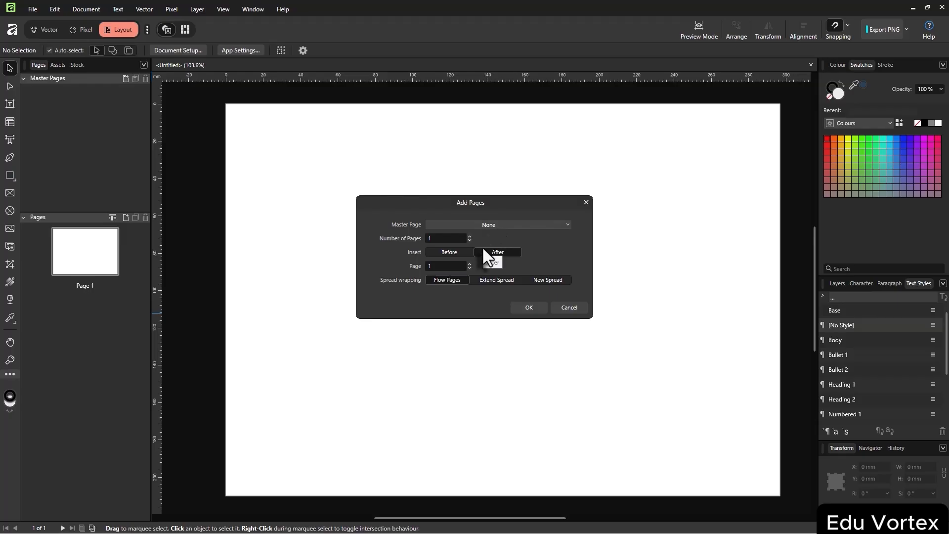
left_click(529, 307)
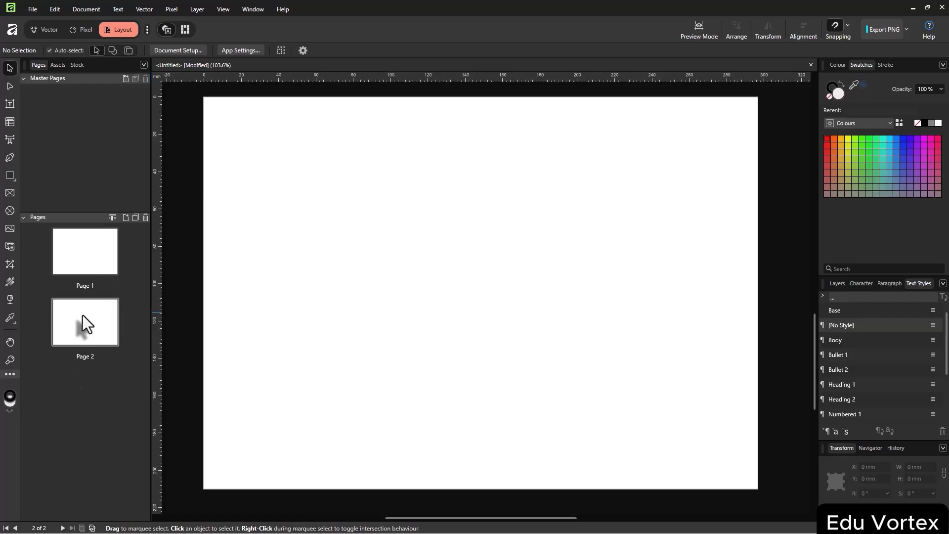
left_click(146, 218)
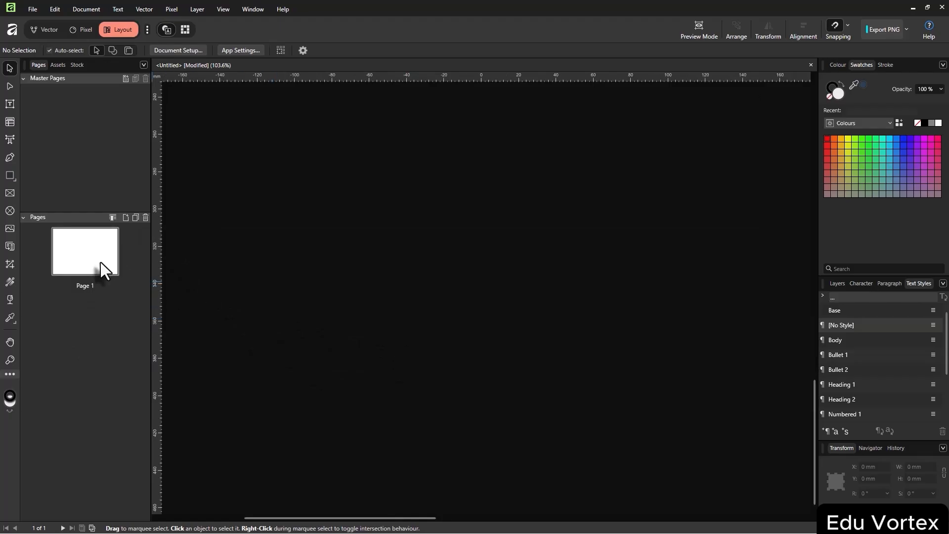
Add two blank pages one at a time after page 1, without a master page
left_click(125, 220)
left_click(542, 307)
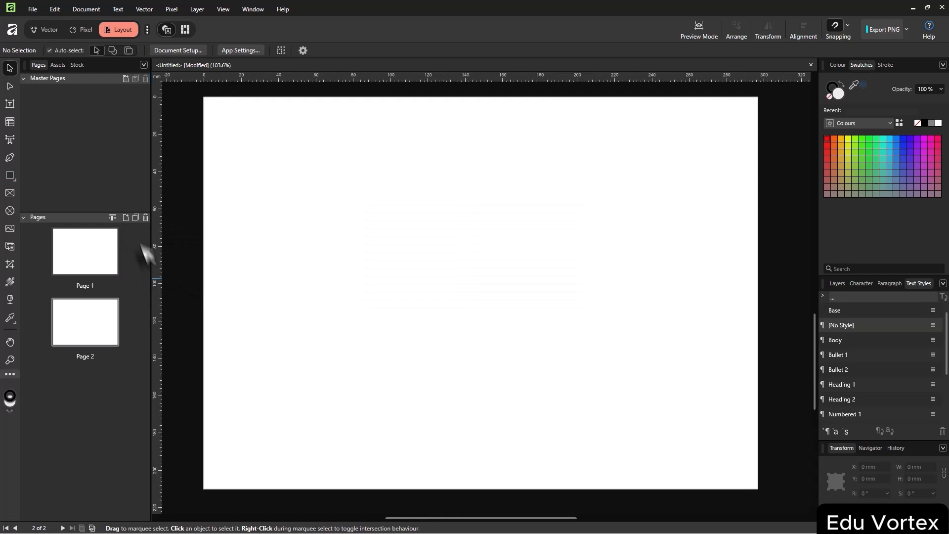
left_click(130, 220)
left_click(530, 307)
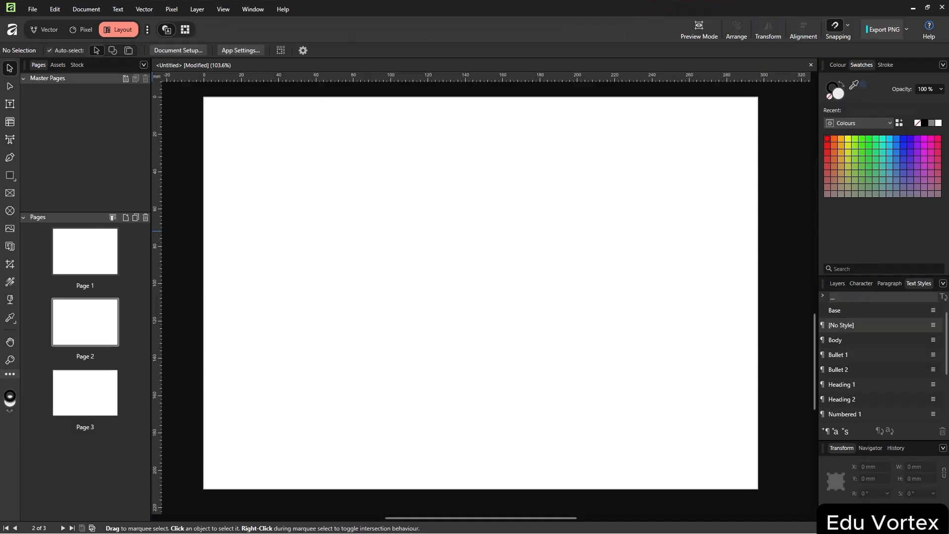
Copy the article text starting at "If you've ever wondered" from the browser into a new text frame about 279 × 182 mm on page 2
key("alt+Tab")
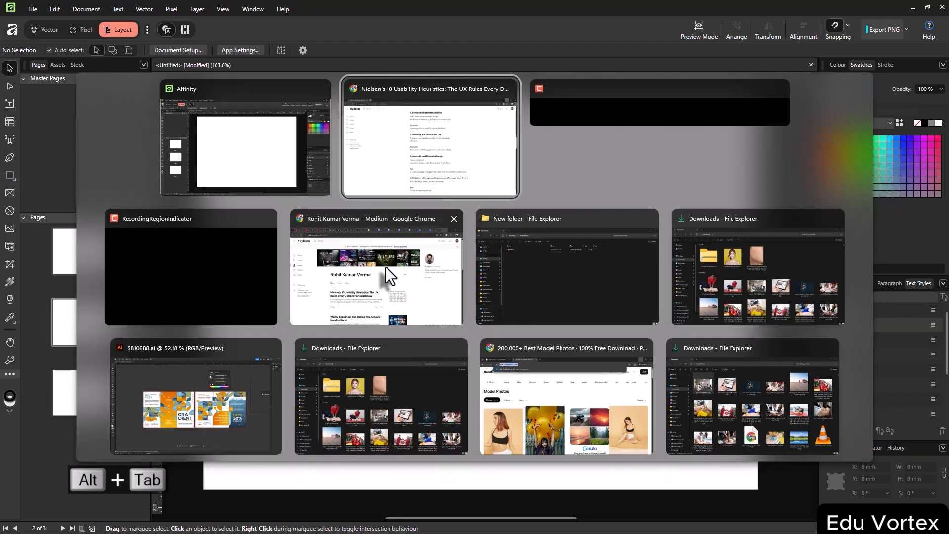
scroll(445, 176, "up", 10)
scroll(443, 164, "up", 15)
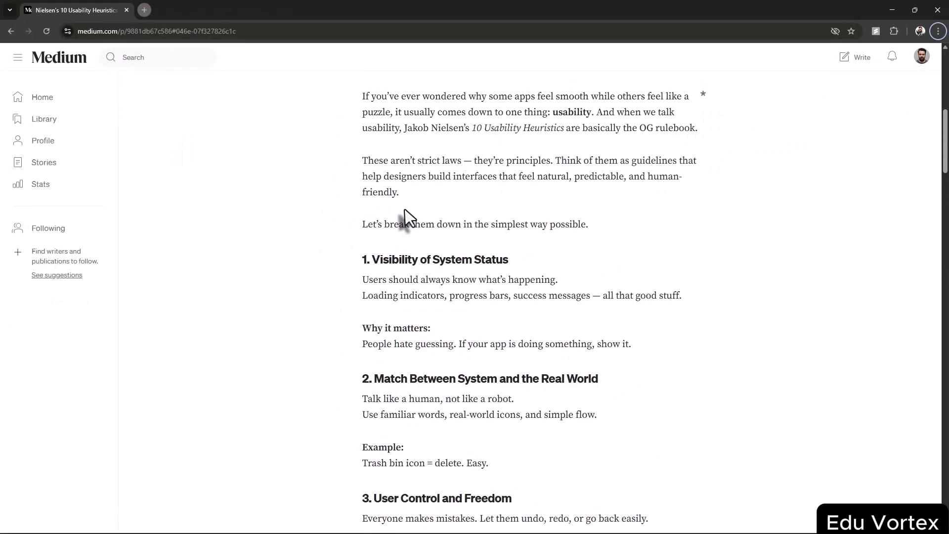
scroll(377, 295, "down", 7)
left_click_drag(359, 188, 636, 377)
key("ctrl+c")
left_click(893, 10)
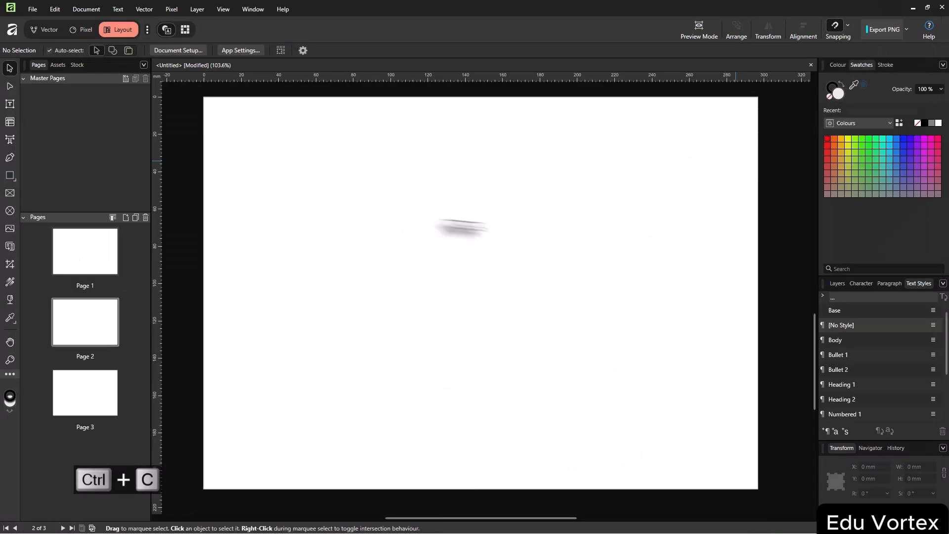
left_click_drag(219, 129, 740, 469)
key("ctrl+v")
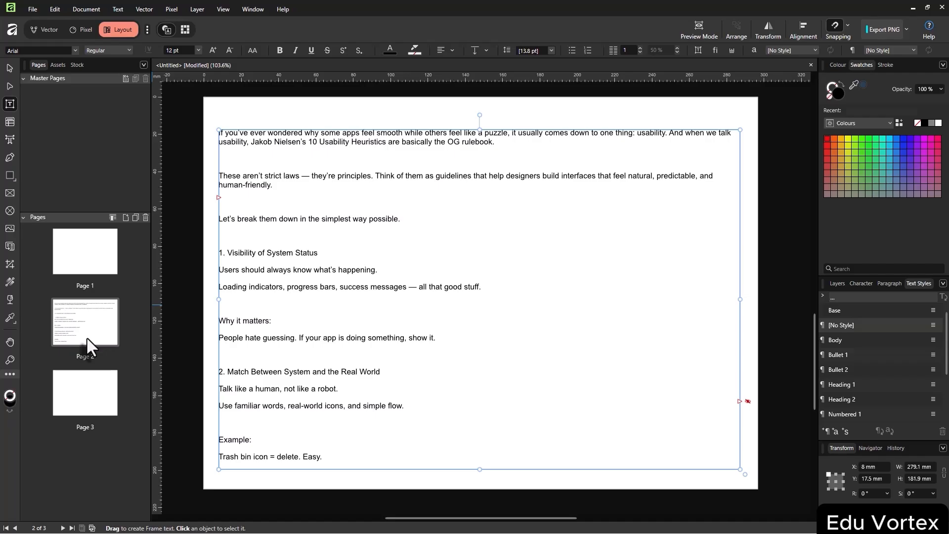
Duplicate page 2 with its article text and compare the copy with pages 1 and 2
left_click(135, 218)
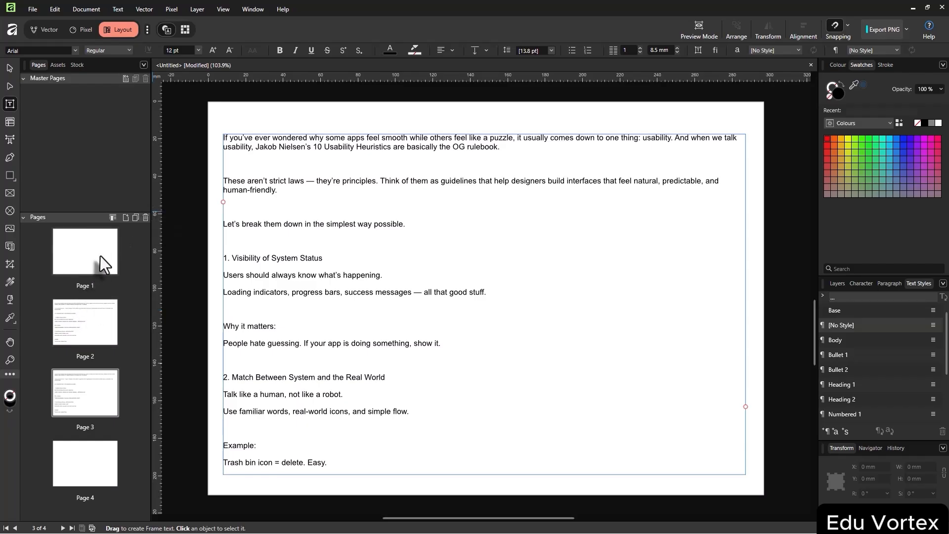
left_click(99, 322)
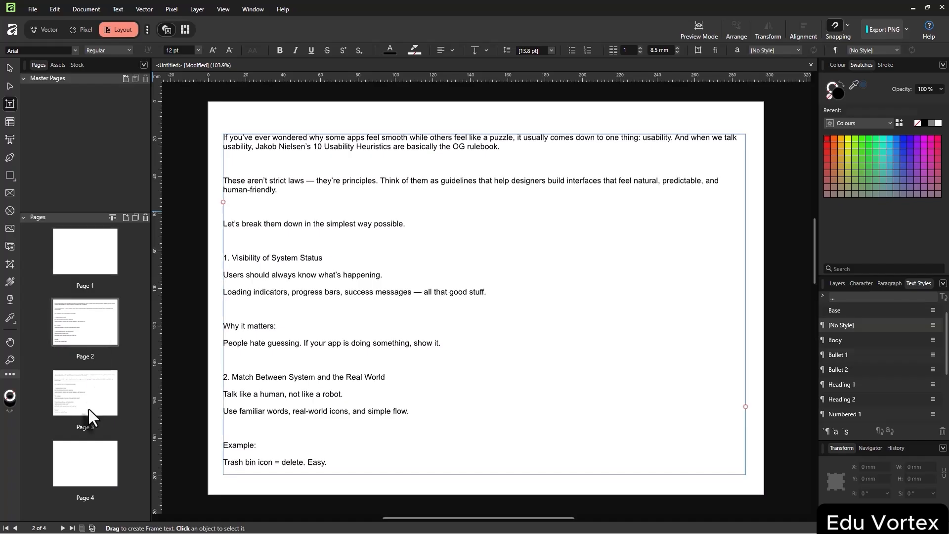
left_click(100, 380)
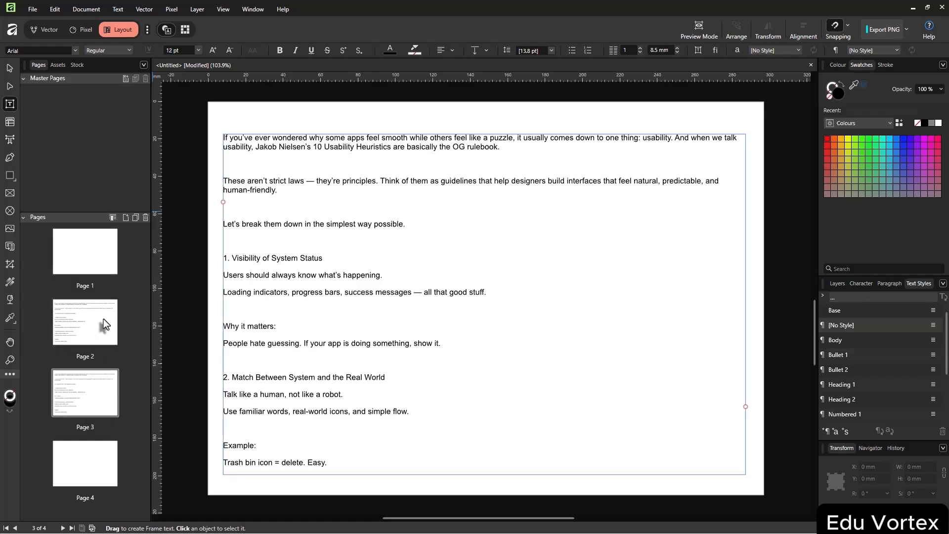
left_click(99, 263)
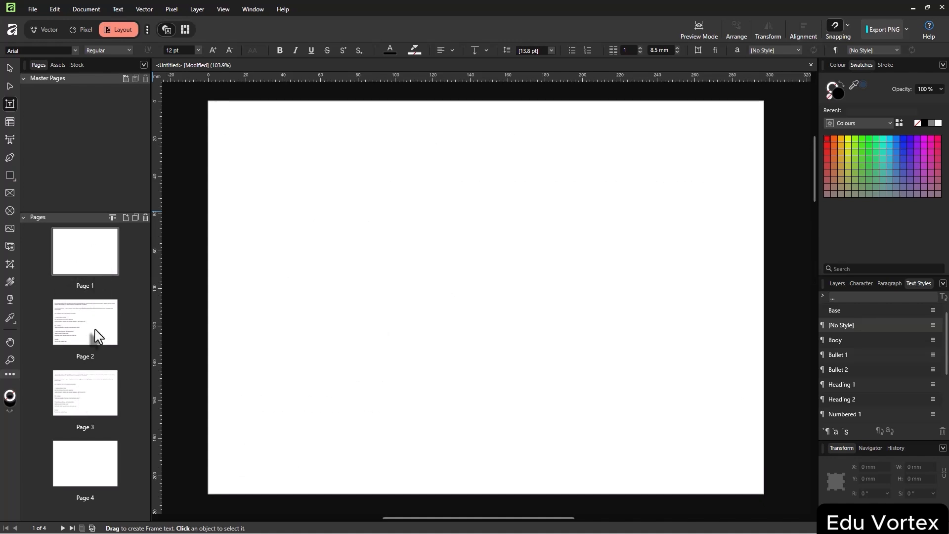
left_click(85, 312)
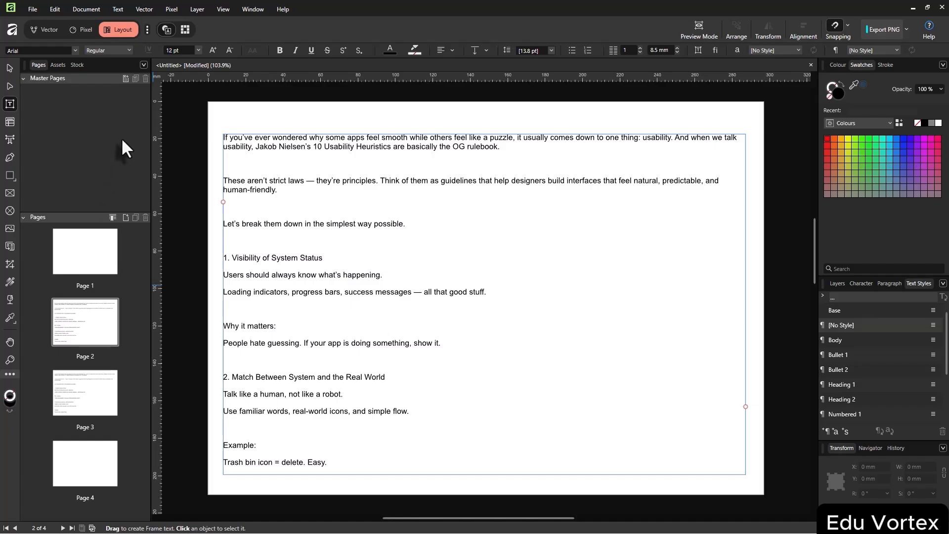
Add a single-page A4 master page named Master A without margins
left_click(126, 78)
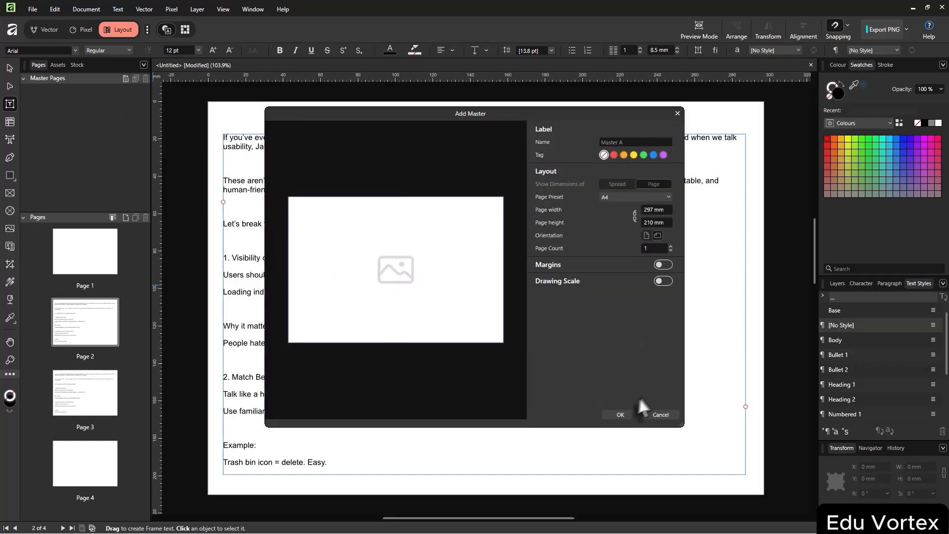
left_click(634, 196)
left_click(634, 196)
left_click(613, 415)
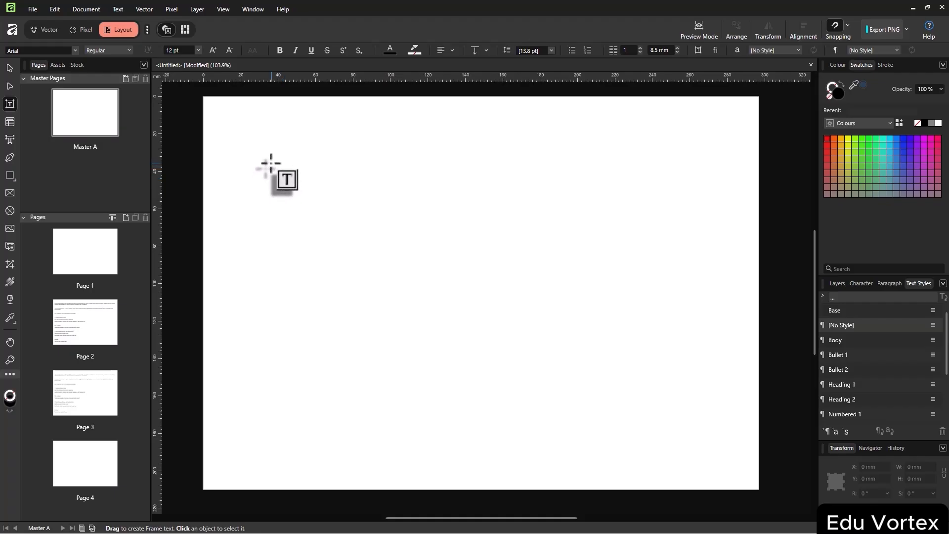
Draw a full-width rectangle about 299 × 4.5 mm near the bottom edge of Master A and fill it with red FF0000
right_click(10, 175)
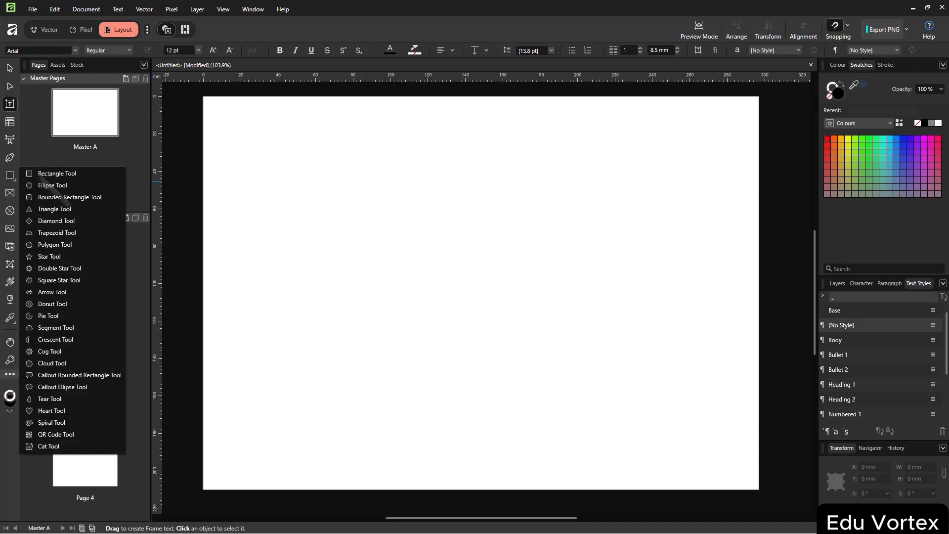
left_click(13, 172)
left_click_drag(202, 472, 764, 463)
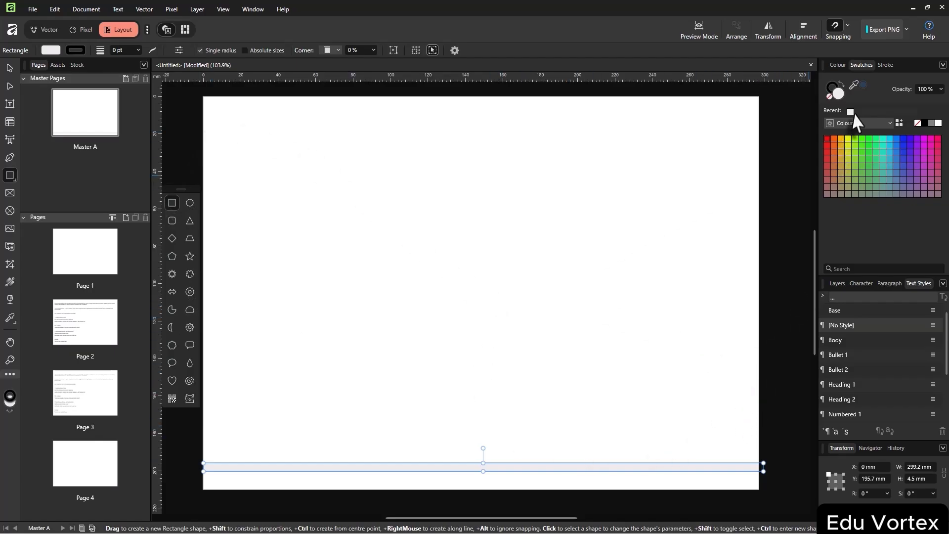
left_click(843, 66)
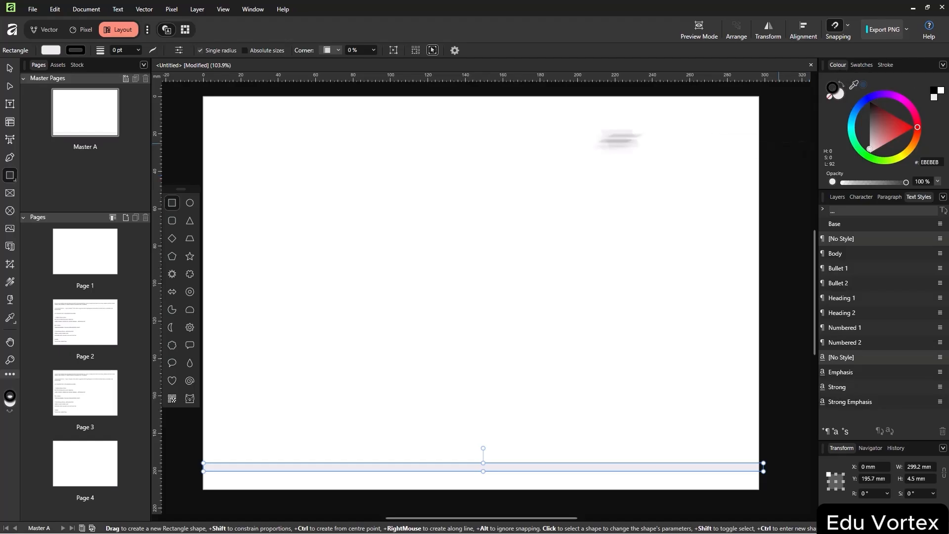
left_click_drag(885, 125, 920, 128)
Begin applying Master A to page 1
left_click(76, 255)
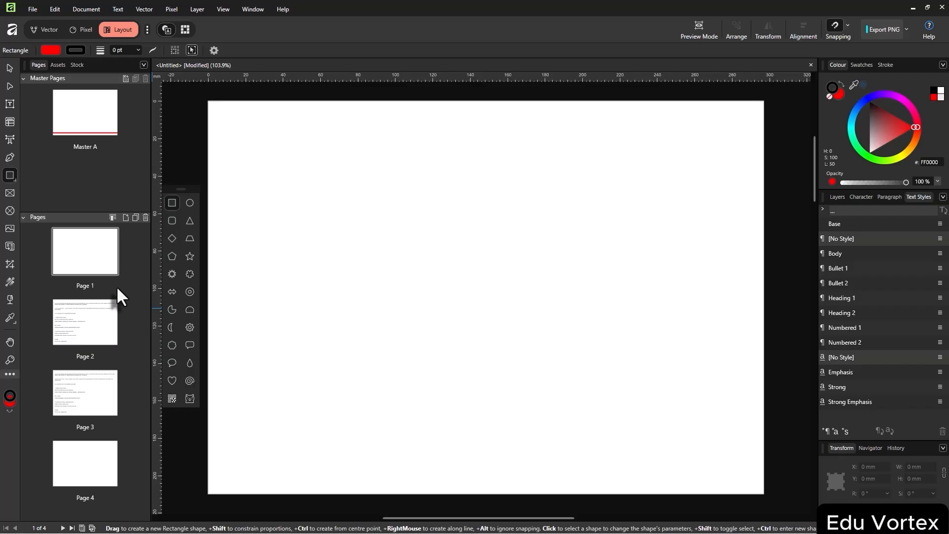
right_click(104, 261)
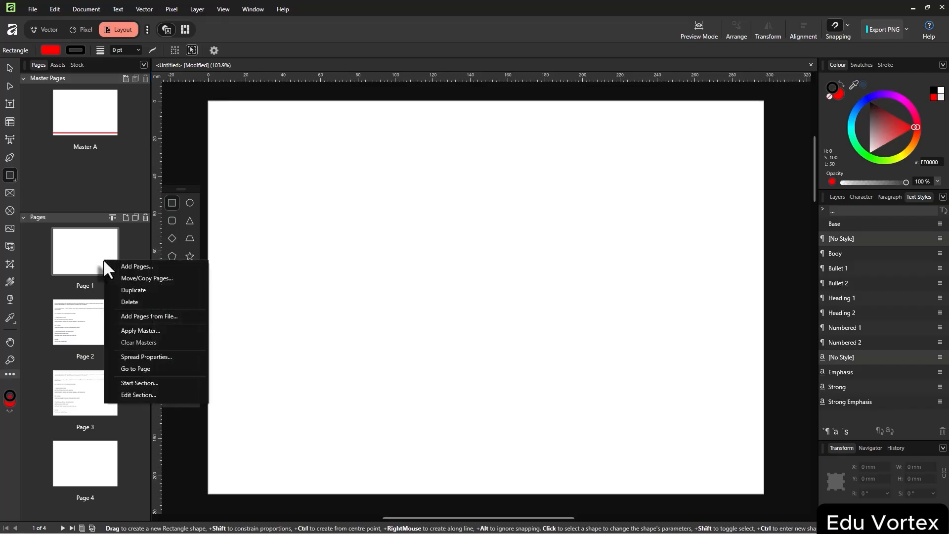
left_click(168, 329)
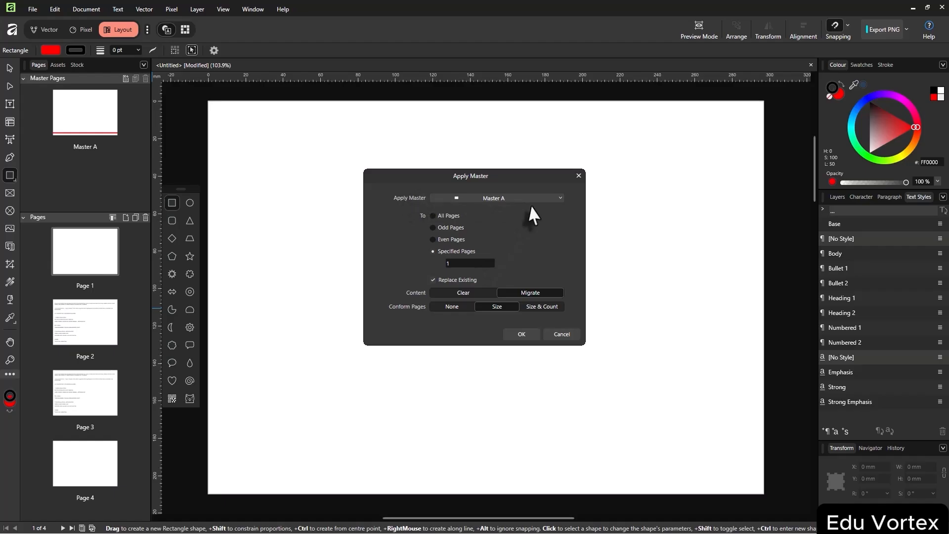
Apply Master A to page 1, replacing the existing master with content set to Migrate and pages conformed by Size
left_click(547, 197)
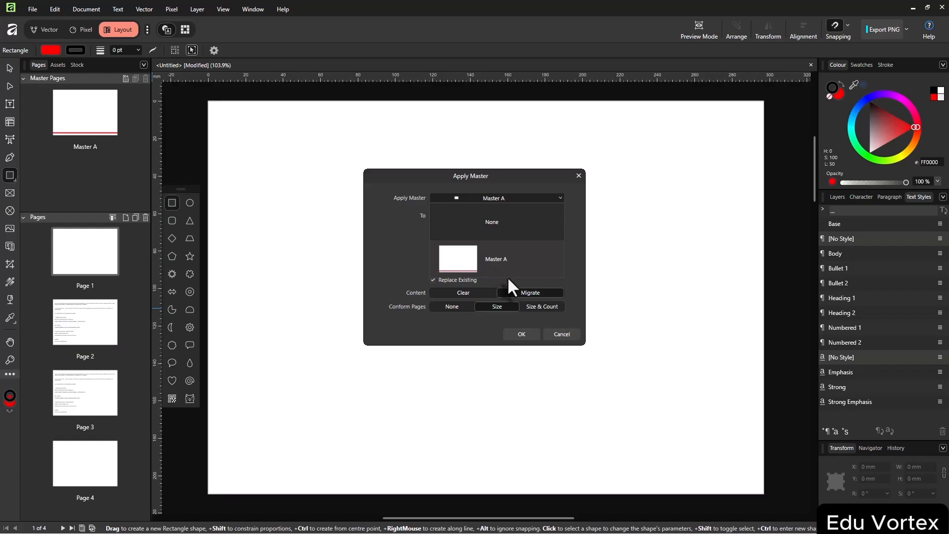
left_click(508, 276)
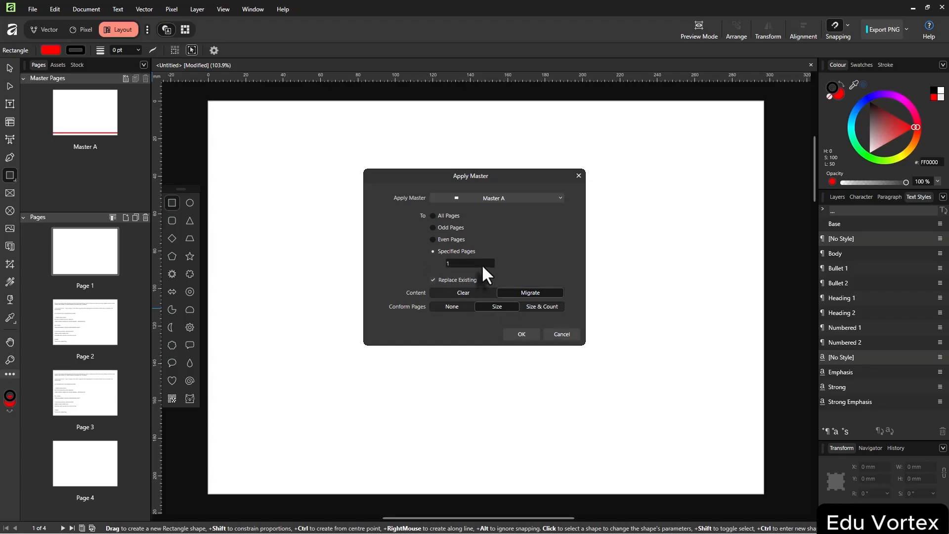
left_click(522, 334)
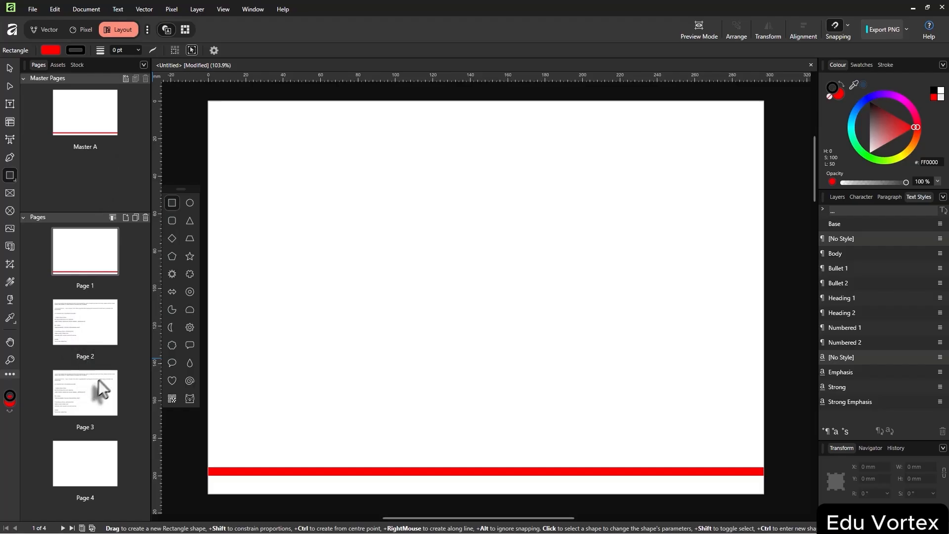
Delete the linked text frames holding the usability article from pages 2 and 3
left_click(84, 334)
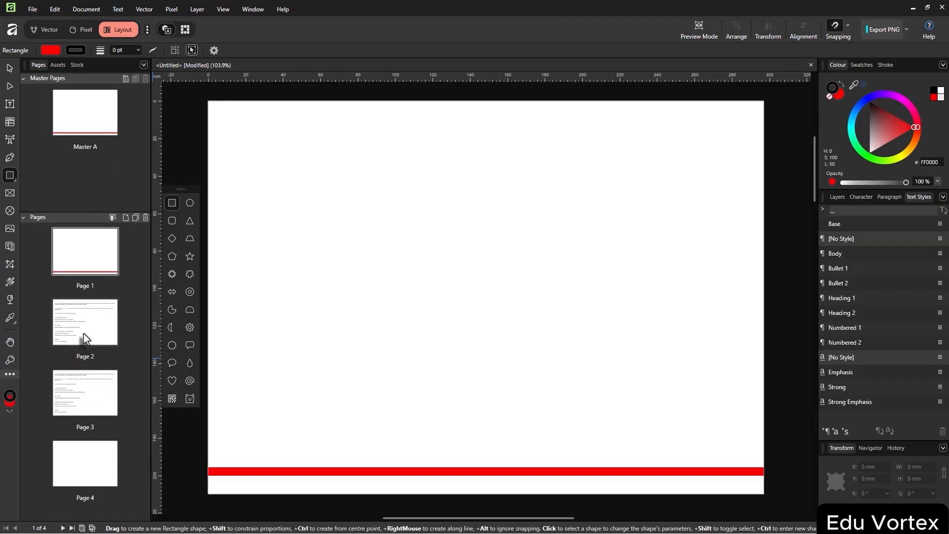
left_click(10, 67)
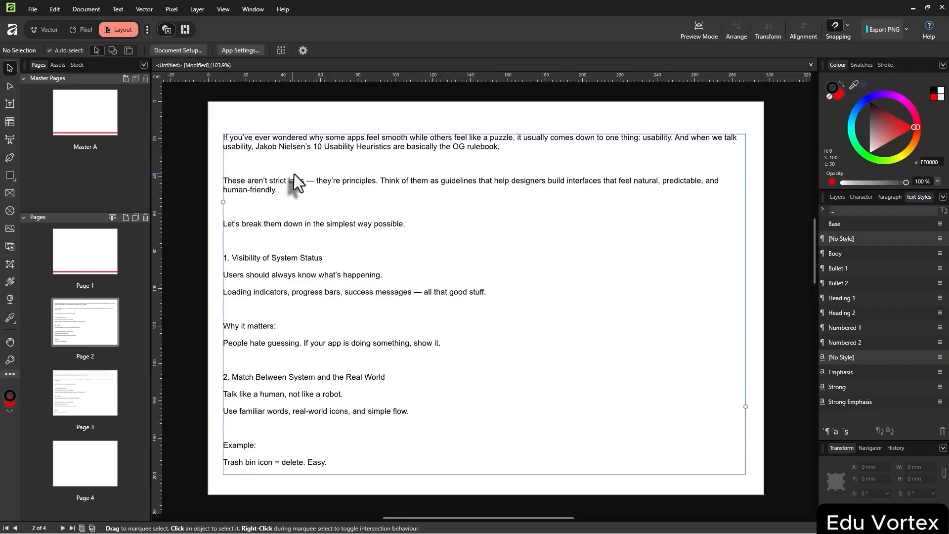
left_click_drag(293, 174, 85, 394)
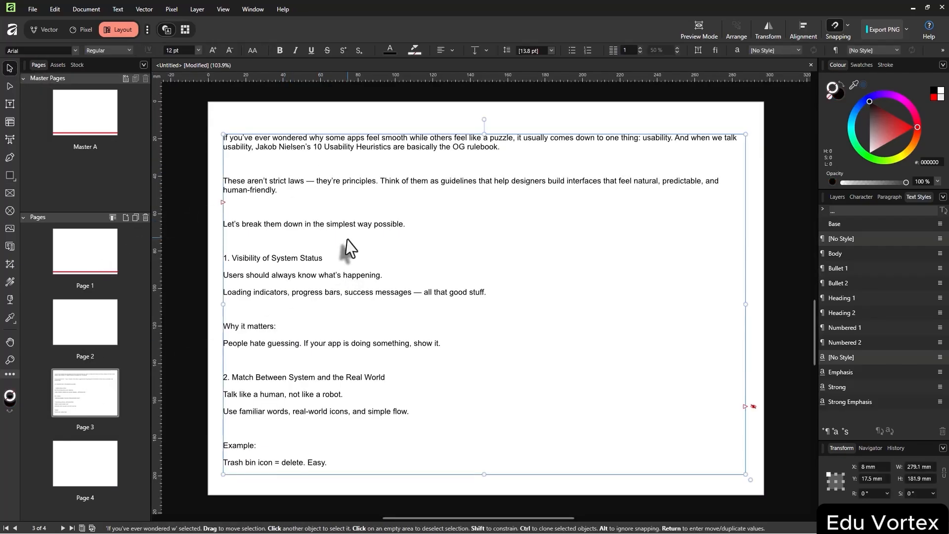
key("Delete")
Open Master A for editing and delete the red bar near the bottom of the page
double_click(93, 265)
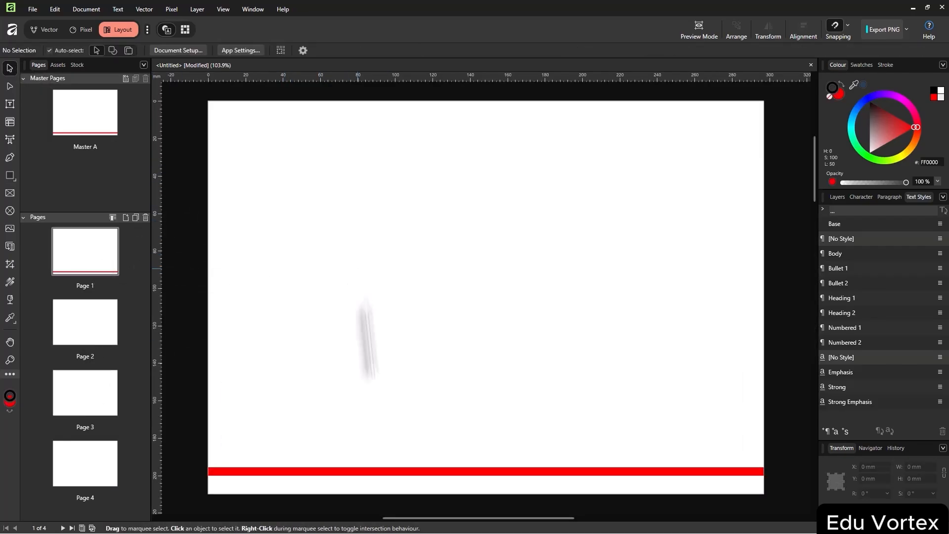
double_click(109, 132)
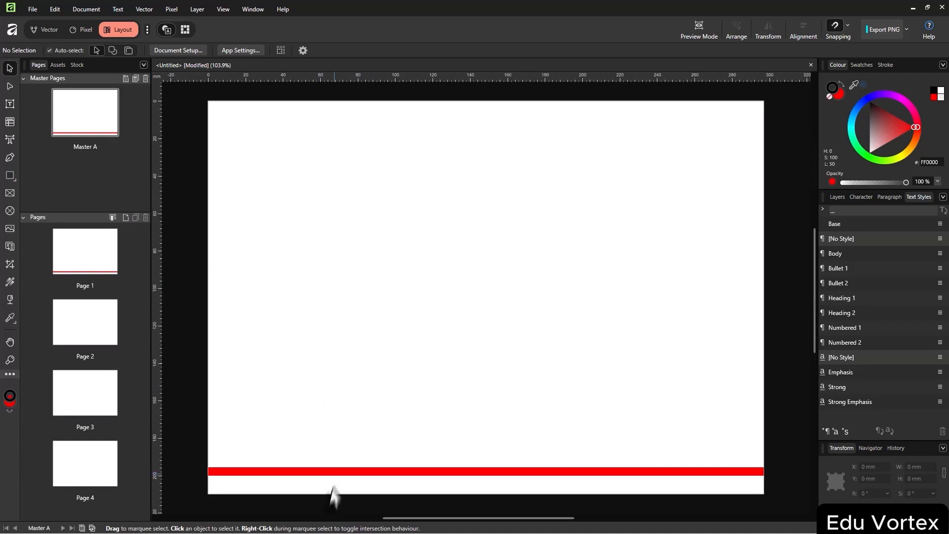
left_click(338, 472)
key("Delete")
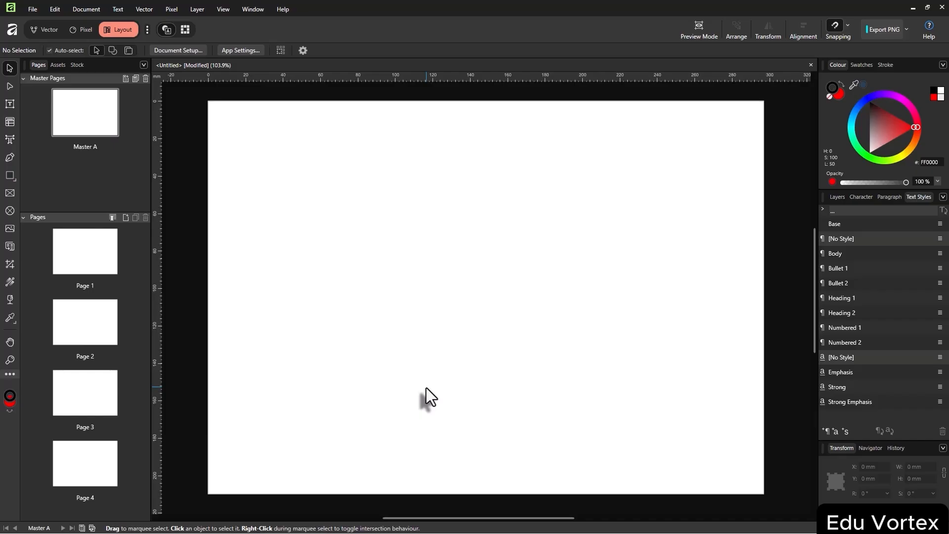
Switch to the File Explorer window showing New folder, select 5810688.ai, and reposition the window over the Affinity workspace
key("alt+Tab")
key("Tab")
key("Tab")
key("Tab")
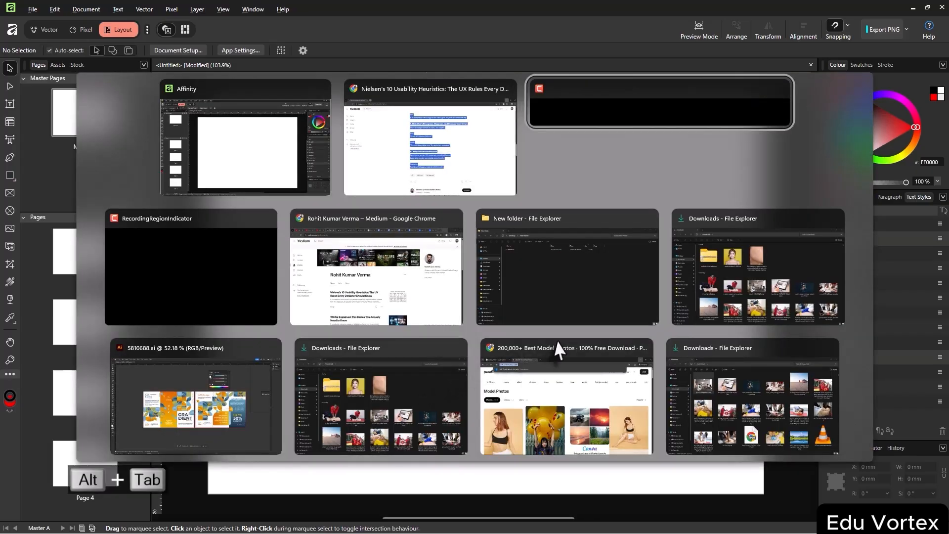
left_click(477, 244)
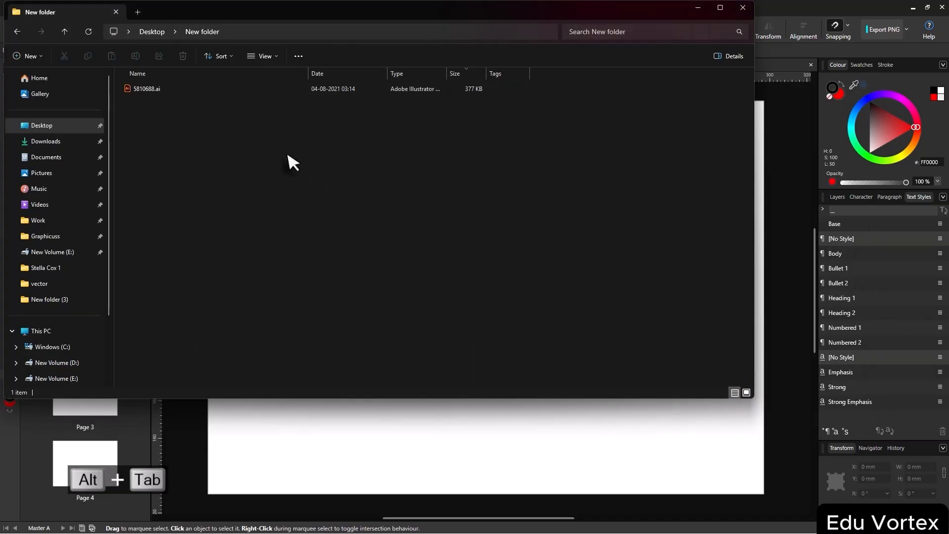
left_click(158, 89)
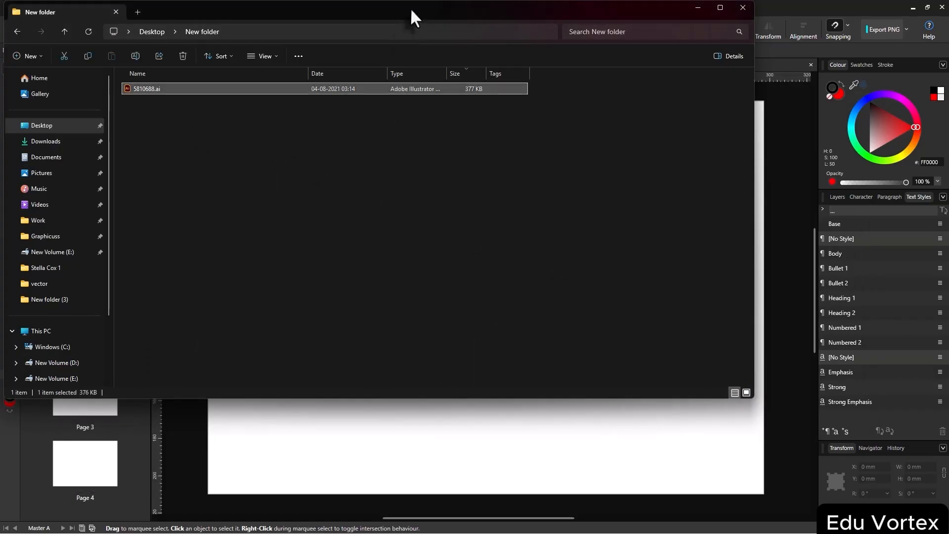
left_click_drag(410, 8, 482, 97)
left_click_drag(824, 499, 608, 462)
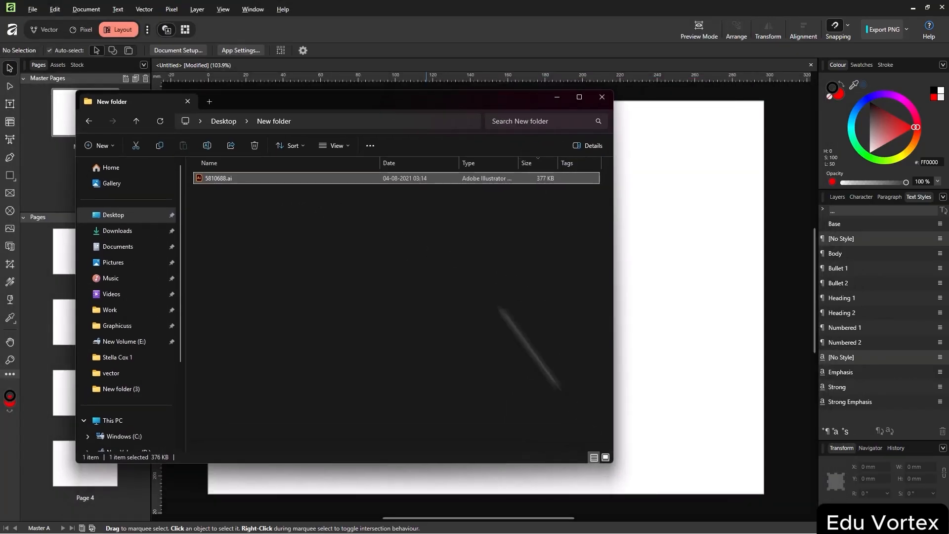
left_click_drag(426, 94, 388, 134)
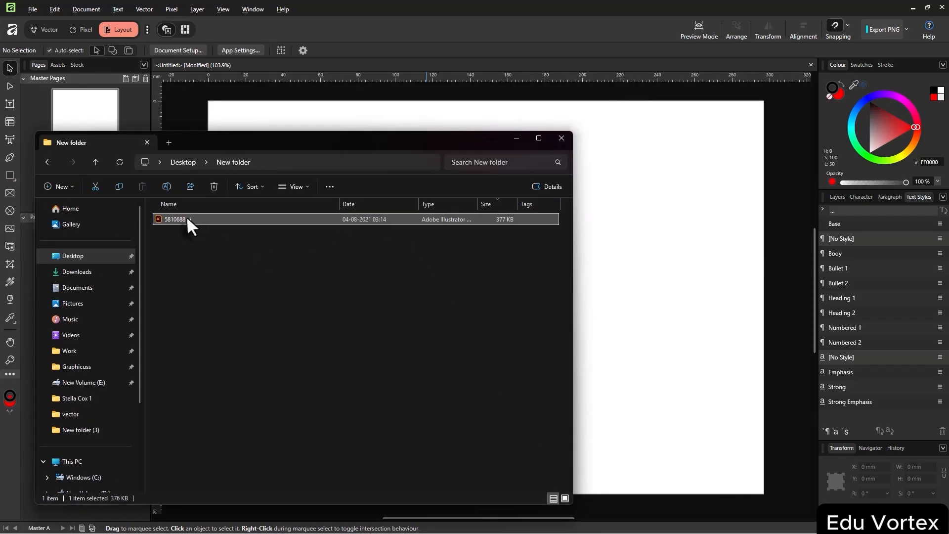
Open 5810688.ai as a separate document in Affinity, loading all pages as artboards
left_click_drag(180, 220, 602, 57)
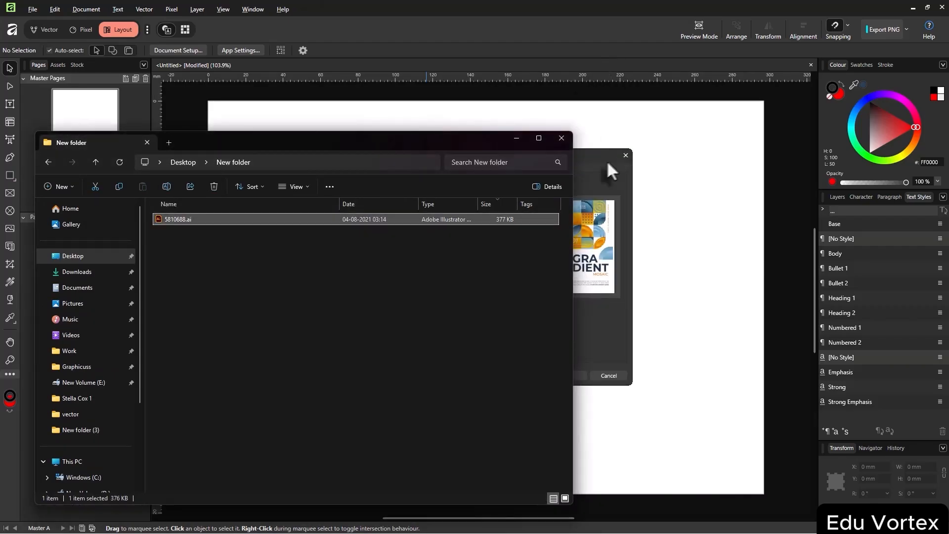
mouse_move(488, 138)
left_mouse_down()
mouse_move(350, 174)
mouse_move(572, 202)
mouse_move(420, 148)
mouse_move(365, 191)
mouse_move(366, 252)
mouse_move(462, 142)
mouse_move(483, 138)
left_mouse_up()
left_click(614, 188)
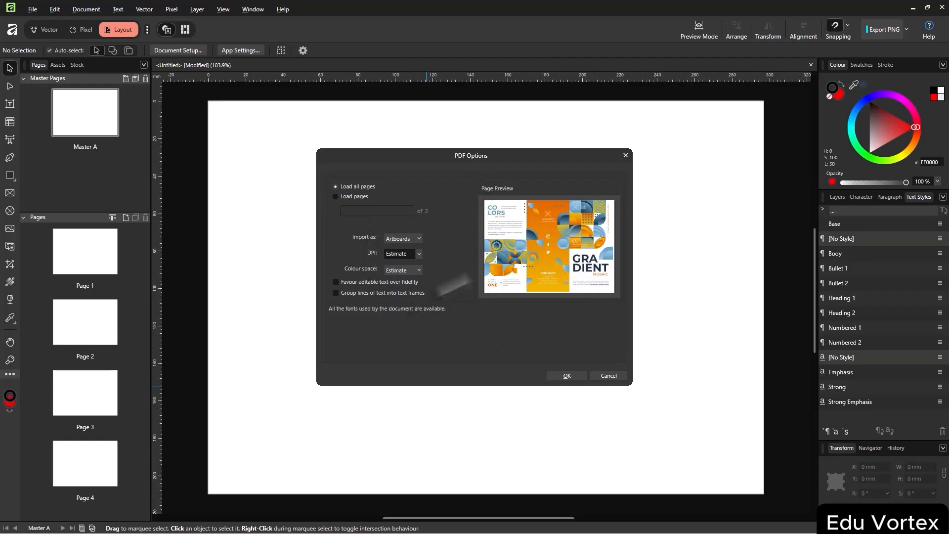
left_click(582, 376)
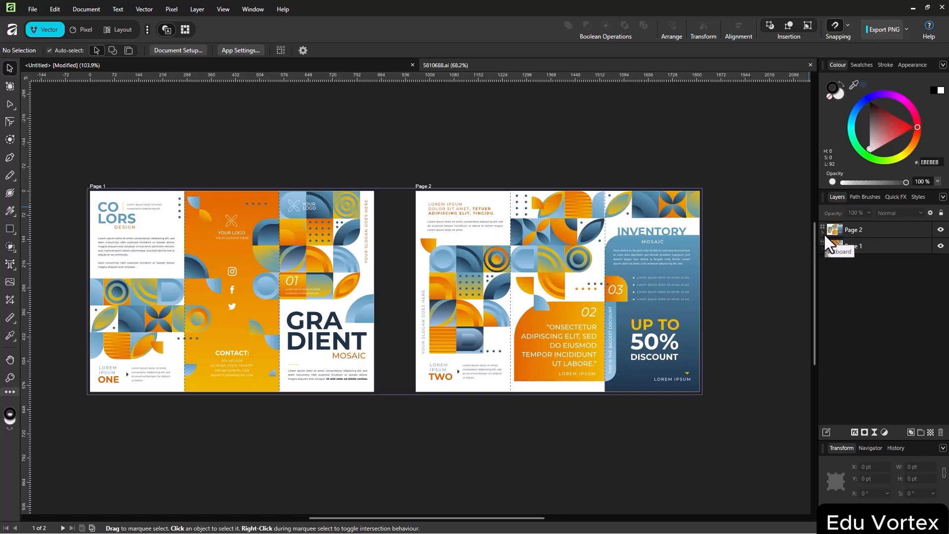
Examine the layer structure of the Page 2 artboard, including the contents of its PRINT layer
left_click(823, 232)
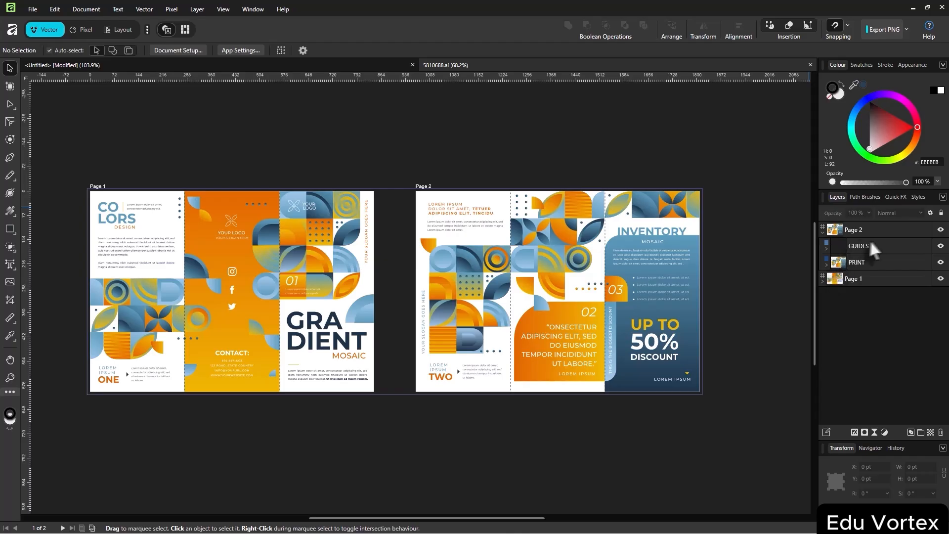
left_click(871, 261)
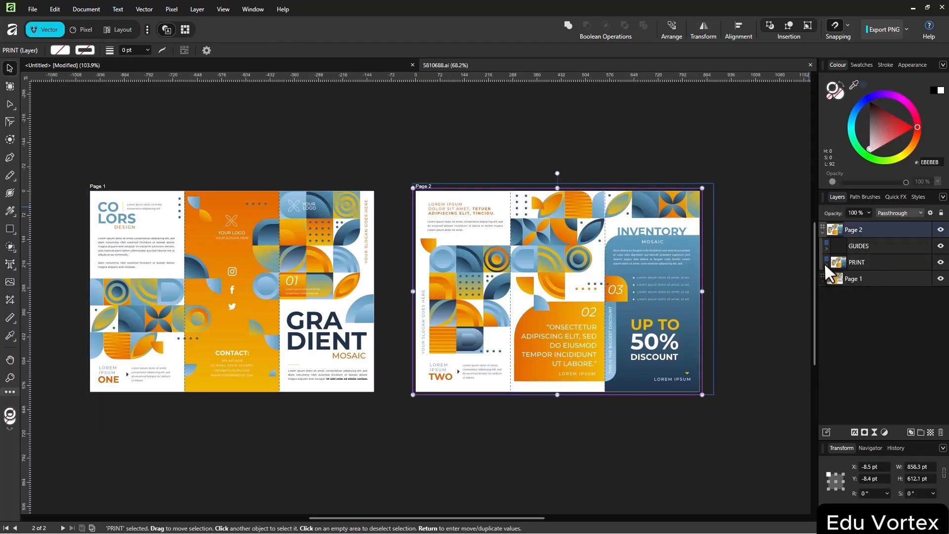
left_click(827, 266)
scroll(860, 327, "down", 3)
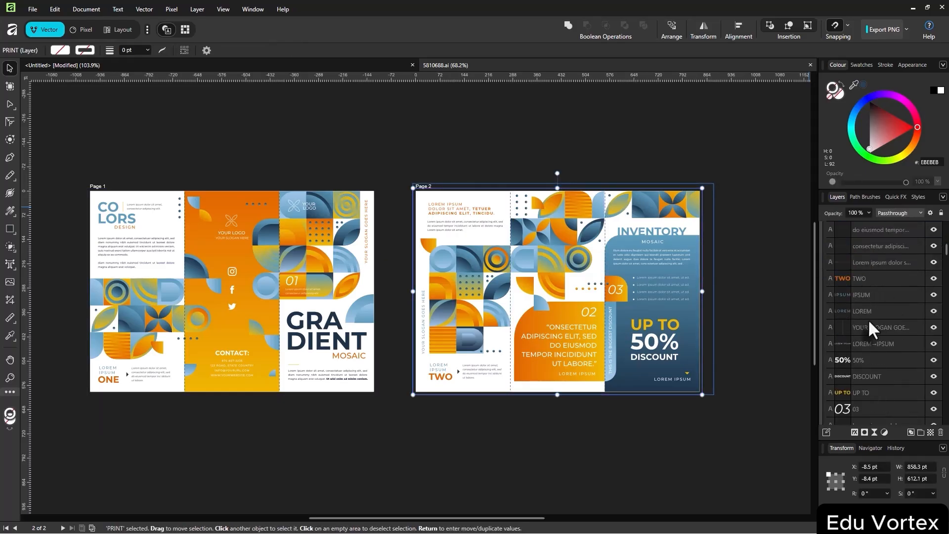
scroll(868, 327, "up", 3)
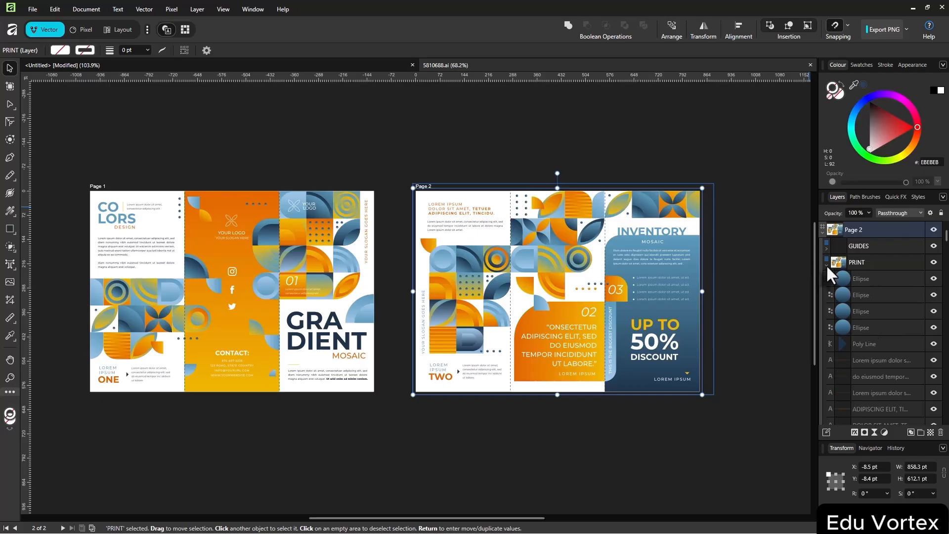
left_click(827, 265)
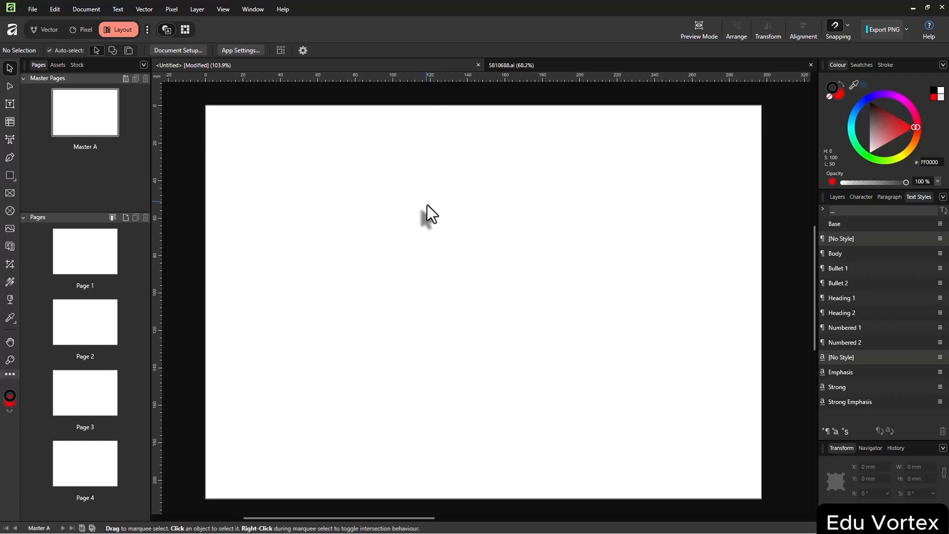
Look through pages 4 to 1 of the untitled document and return to Master A
scroll(427, 204, "down", 1)
double_click(82, 458)
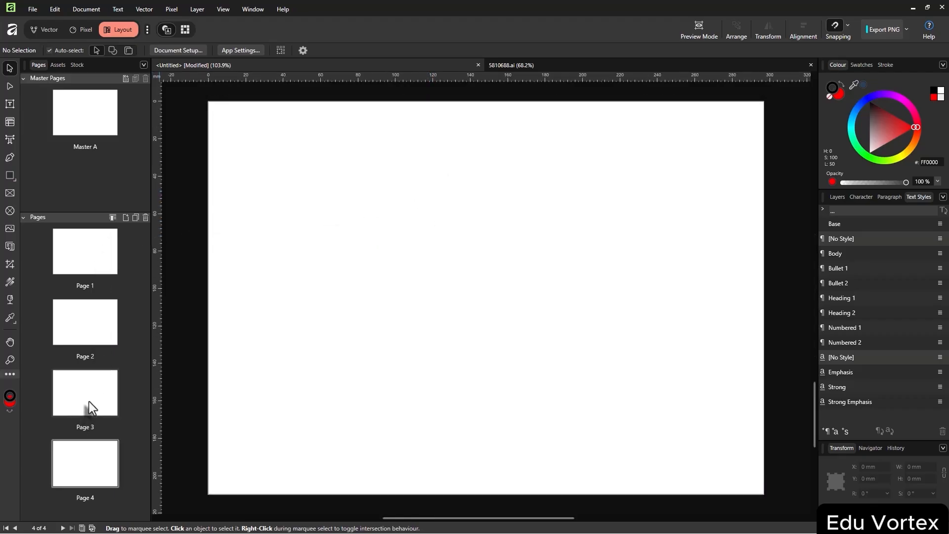
double_click(87, 403)
double_click(89, 337)
double_click(90, 254)
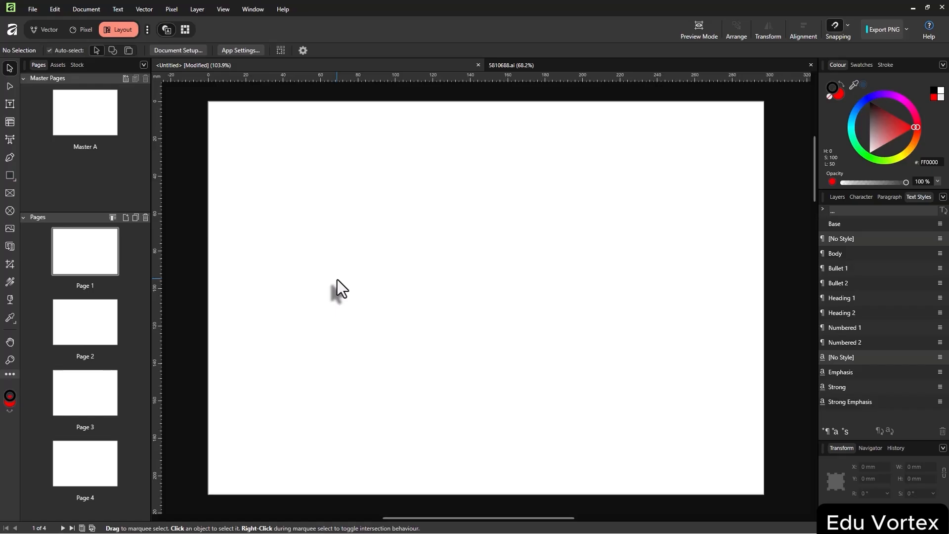
double_click(108, 129)
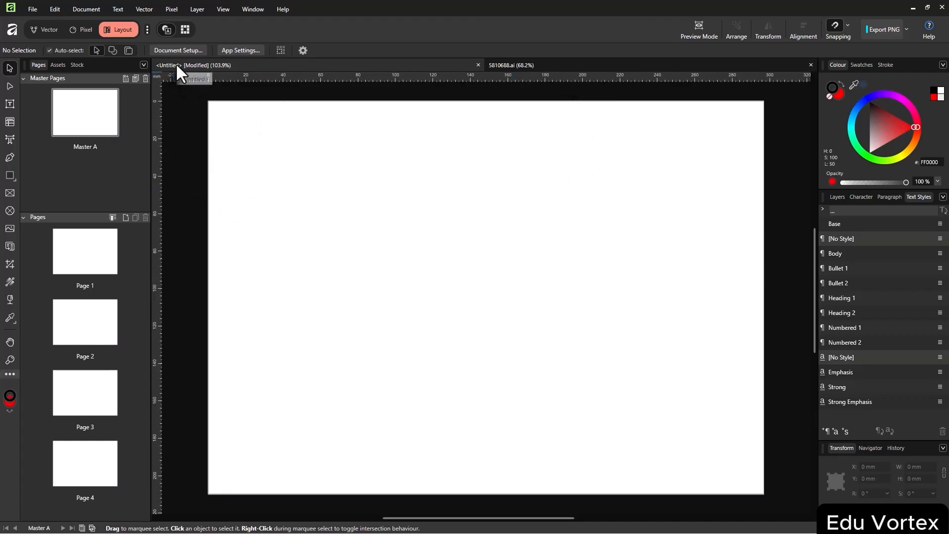
Delete the white background rectangle behind the Page 1 artwork in 5810688.ai
left_click(530, 69)
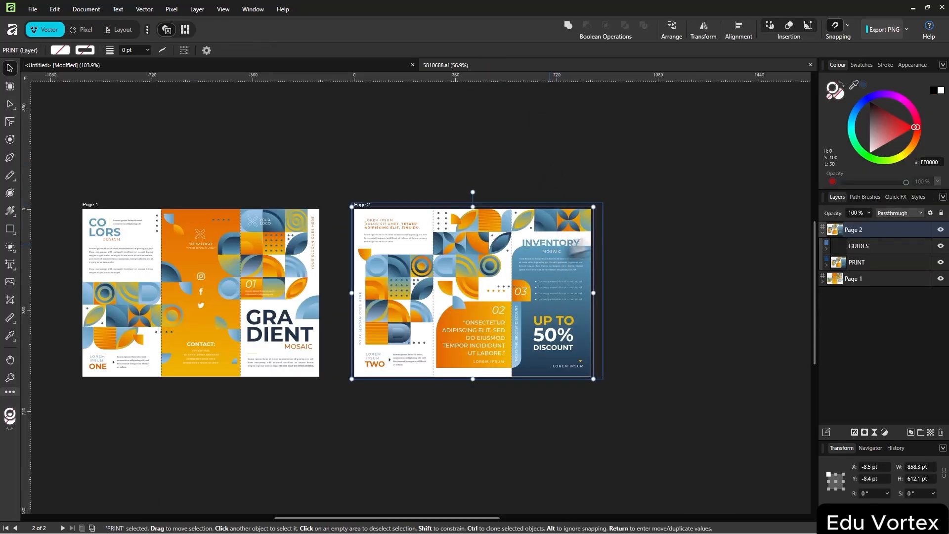
left_click(583, 163)
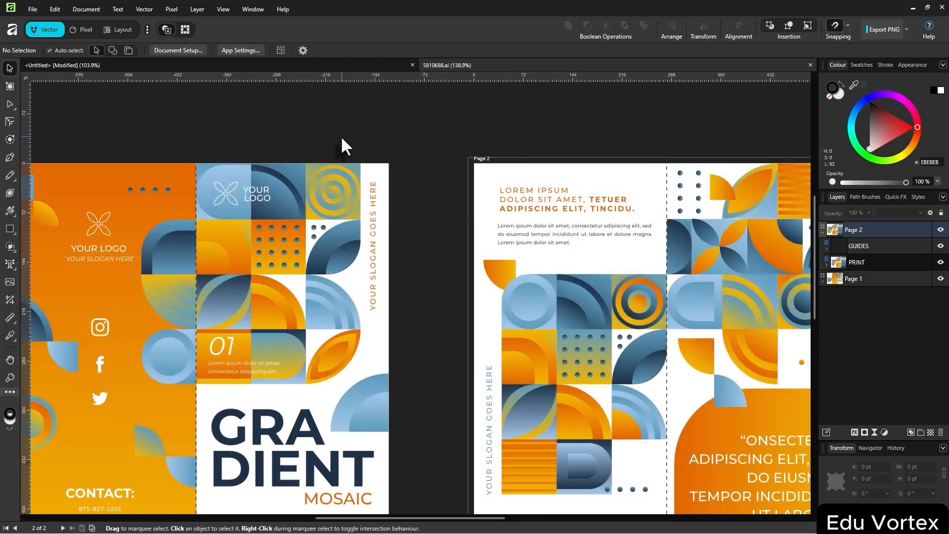
left_click_drag(341, 137, 336, 366)
left_click(361, 157)
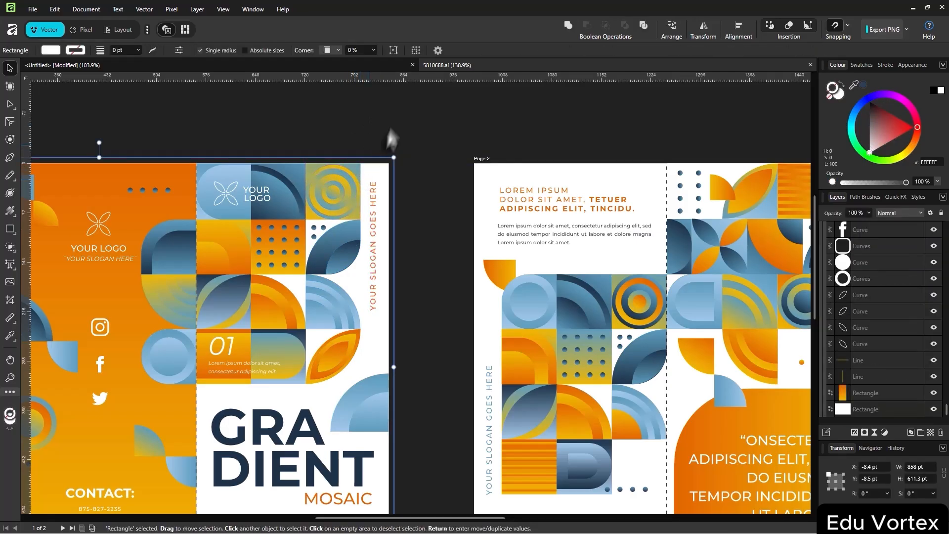
left_click(390, 129)
left_click(377, 169)
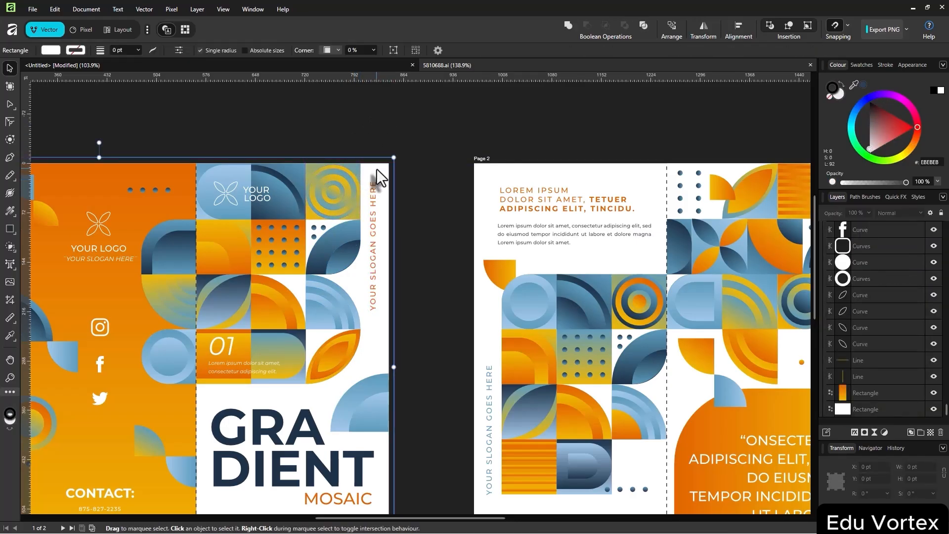
left_click_drag(376, 168, 411, 158)
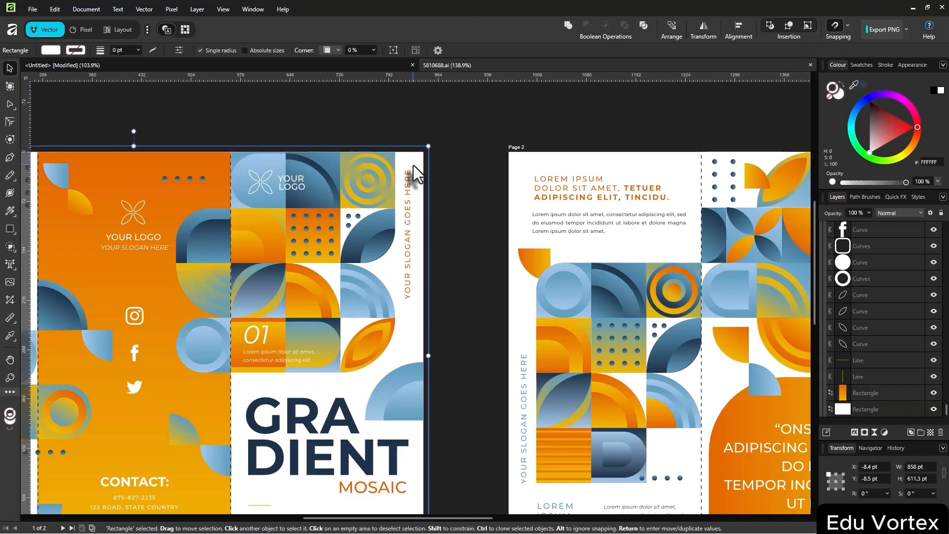
key("Delete")
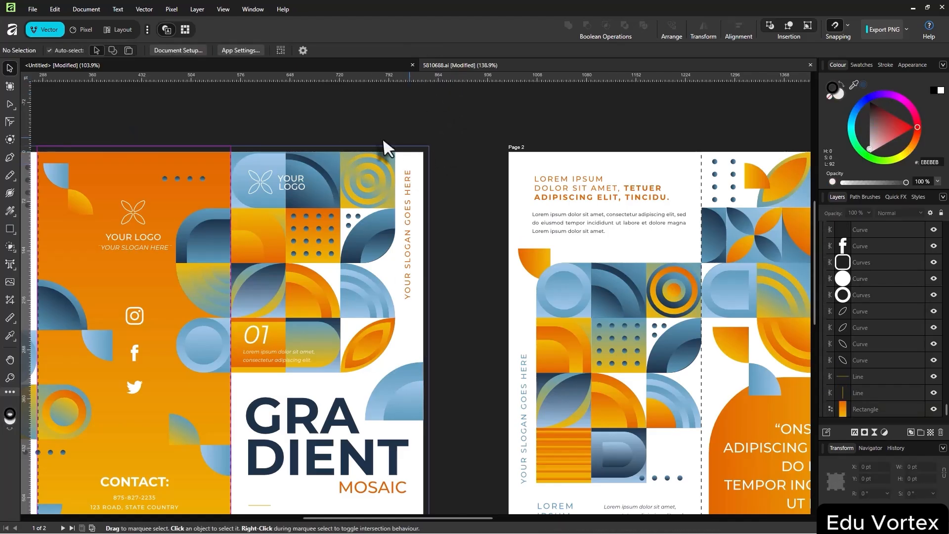
Copy the outer column of four mosaic tiles from Page 1's cover onto Master A, placing it at about X -7.1 mm, Y 5.4 mm
left_click_drag(383, 139, 367, 342)
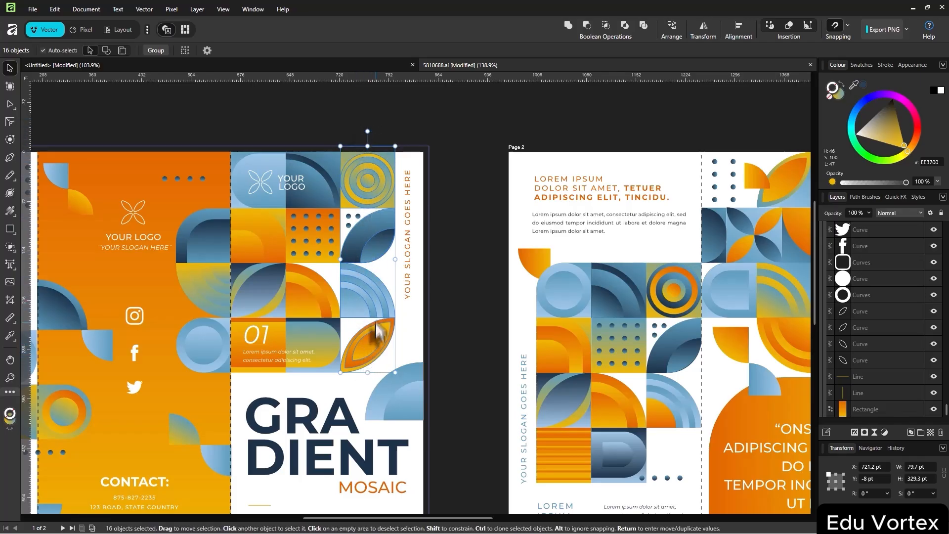
left_click_drag(360, 116, 386, 365)
key("ctrl+c")
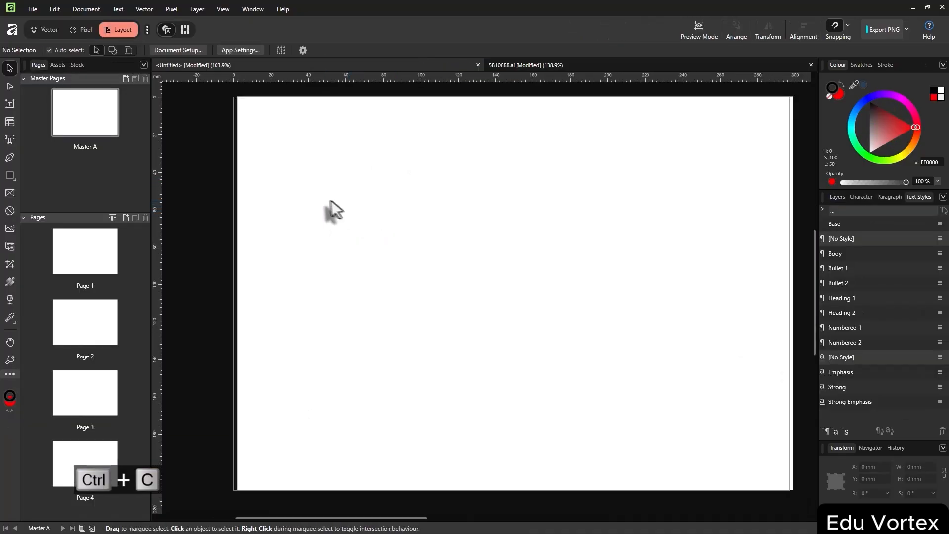
key("ctrl+v")
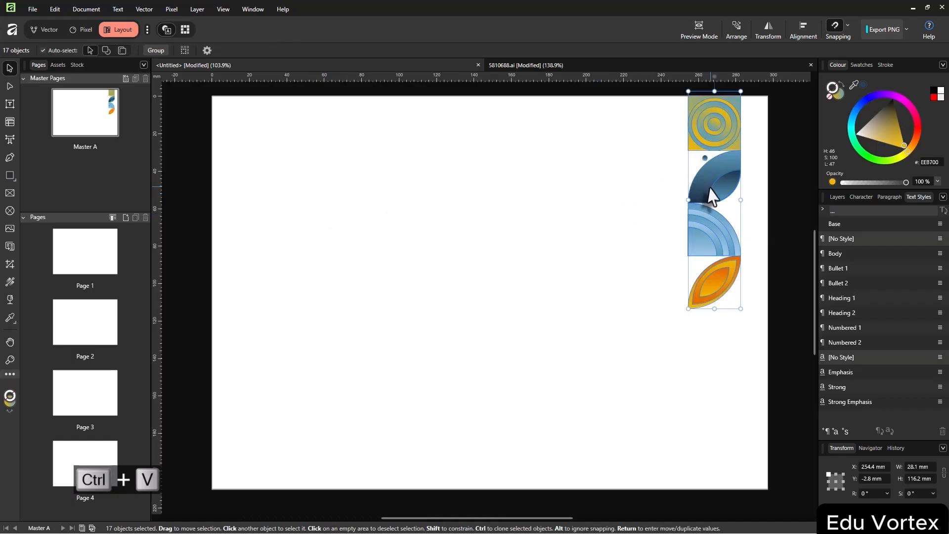
left_click_drag(711, 192, 224, 206)
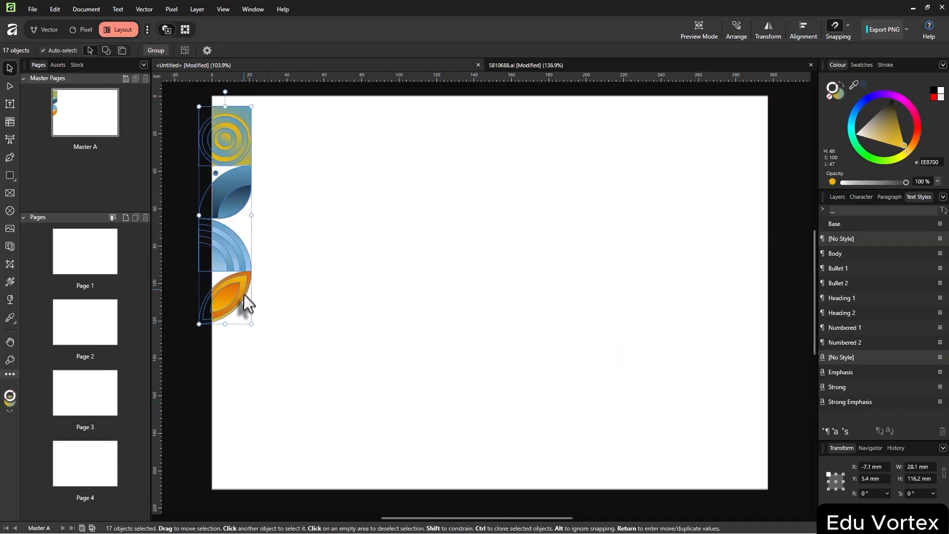
Undo the recent moves of the mosaic tile column on Master A, back through its paste
left_click_drag(254, 322, 230, 252)
key("ctrl+z")
key("ctrl+z")
key("ctrl+z")
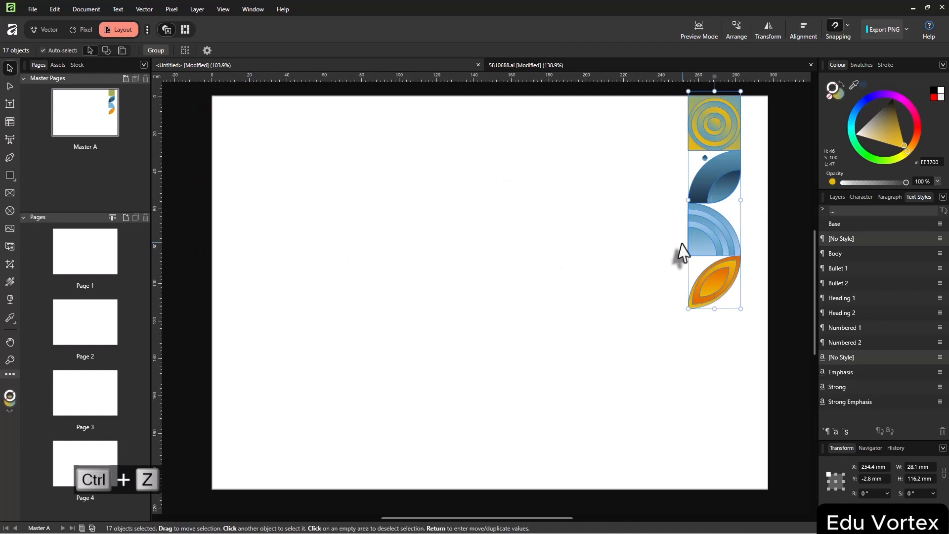
key("ctrl+z")
Paste the four-tile column onto Master A again, enlarge it to about 33.8 × 139.4 mm, overlapping the left page edge at Y 37.6 mm
key("ctrl+v")
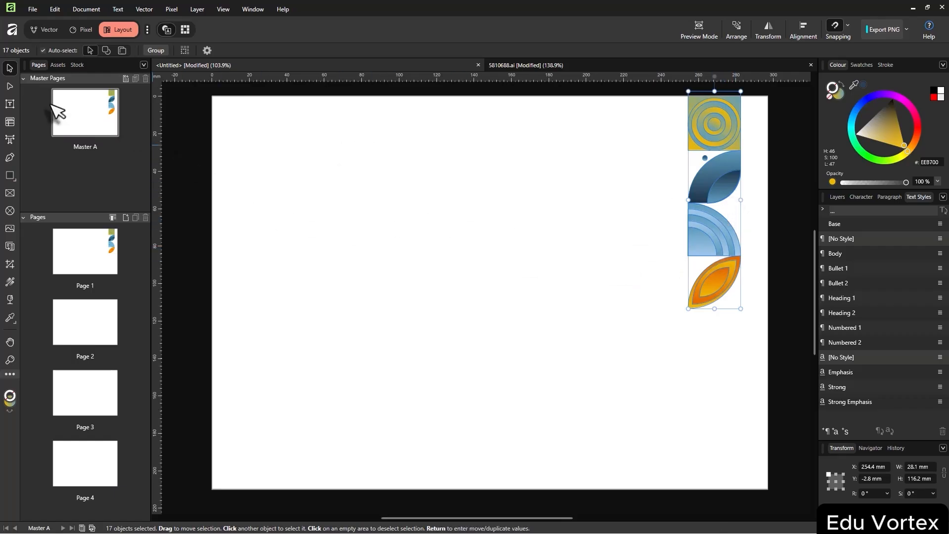
left_click_drag(736, 262, 360, 316)
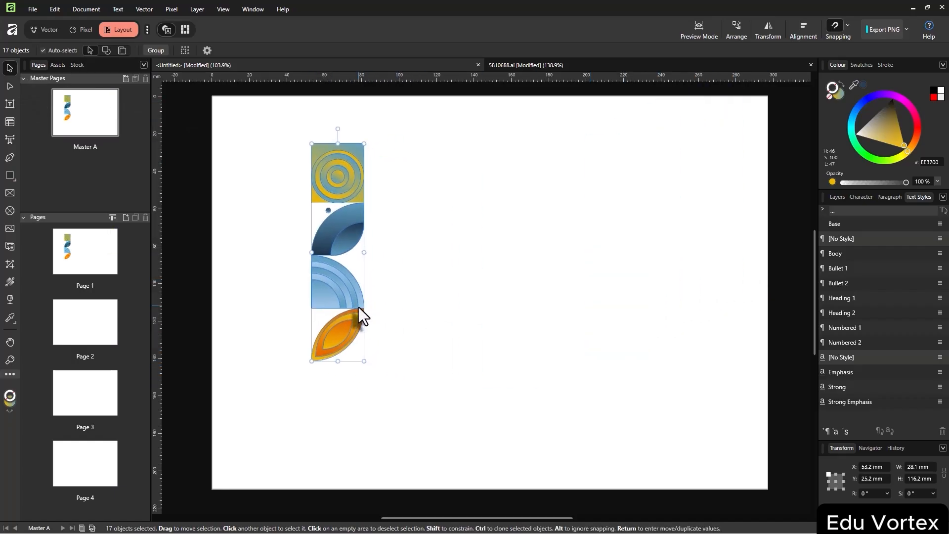
left_click_drag(324, 307, 211, 295)
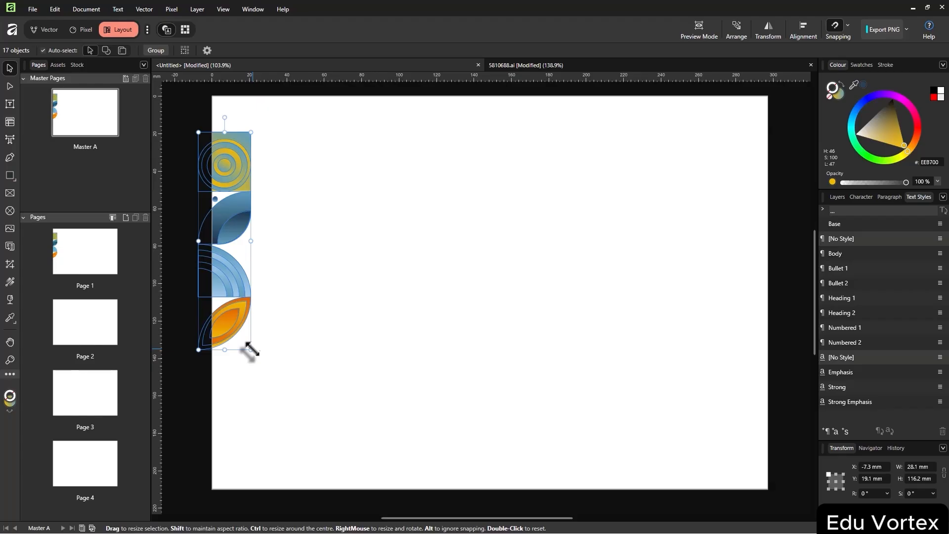
left_click_drag(251, 351, 225, 378)
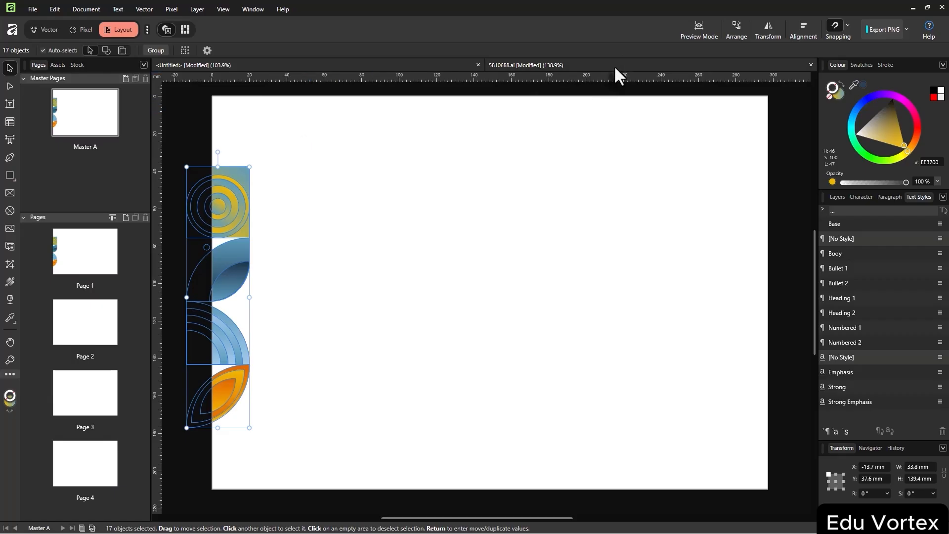
Delete the white background rectangle behind the Page 2 artwork in 5810688.ai
left_click(599, 66)
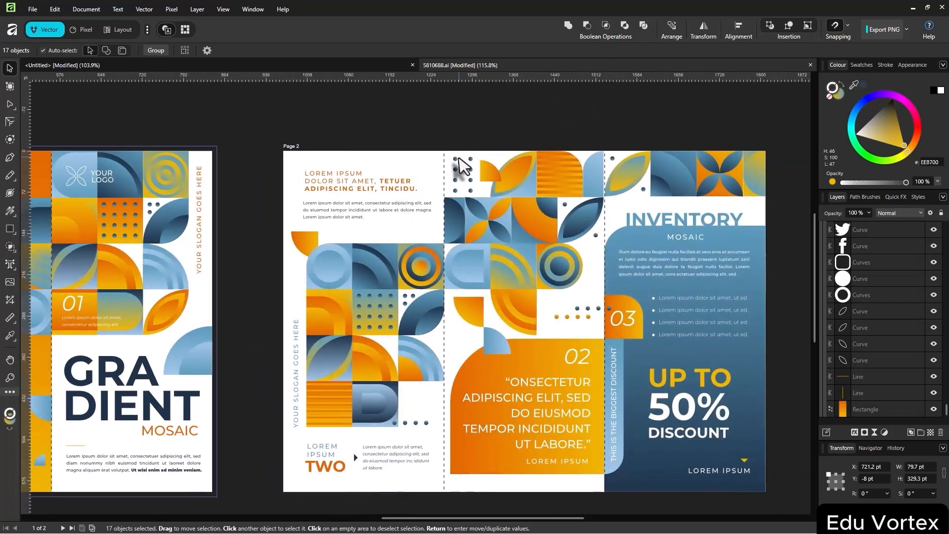
left_click(434, 416)
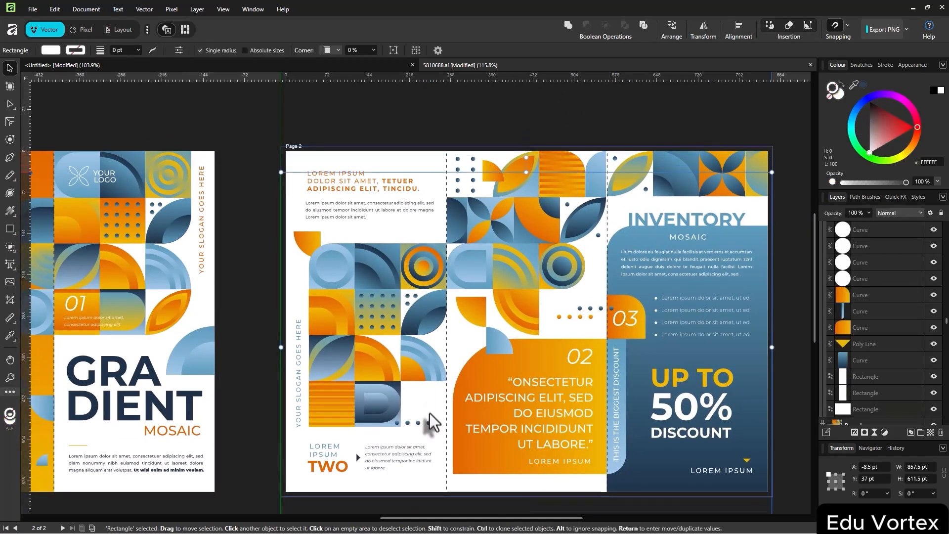
left_click_drag(429, 414, 433, 408)
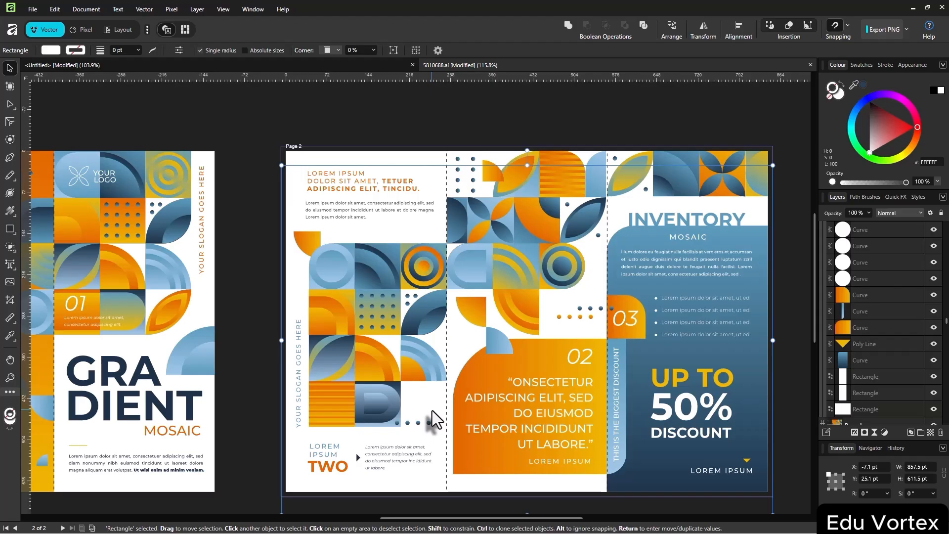
key("Delete")
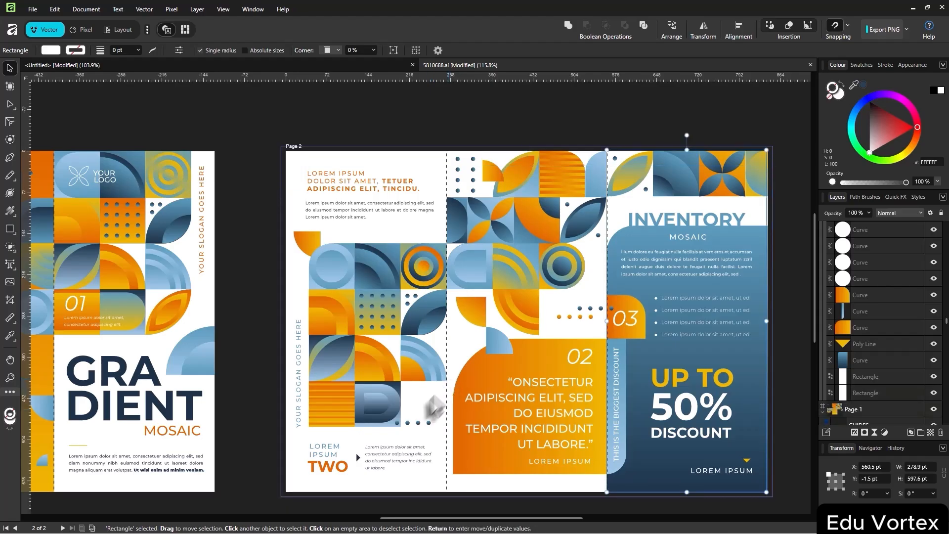
Copy the leftmost column of four mosaic tiles from Page 2 and paste it onto Master A in the untitled document
left_click_drag(433, 409, 431, 247)
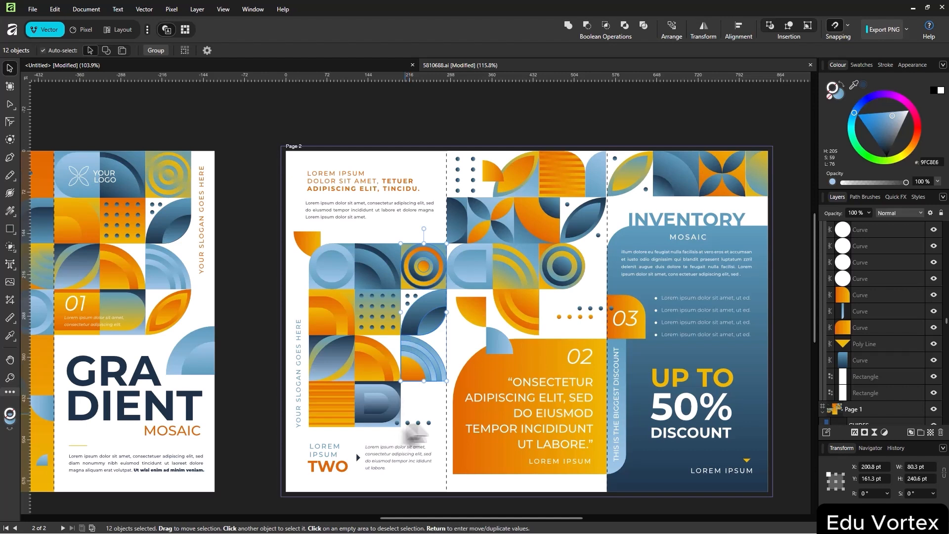
left_click_drag(432, 397, 419, 236)
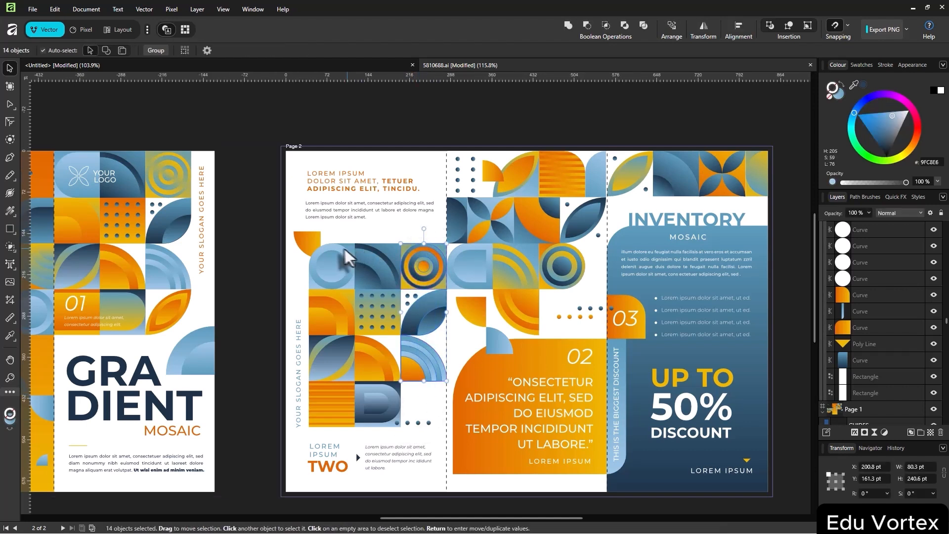
left_click_drag(339, 236, 327, 445)
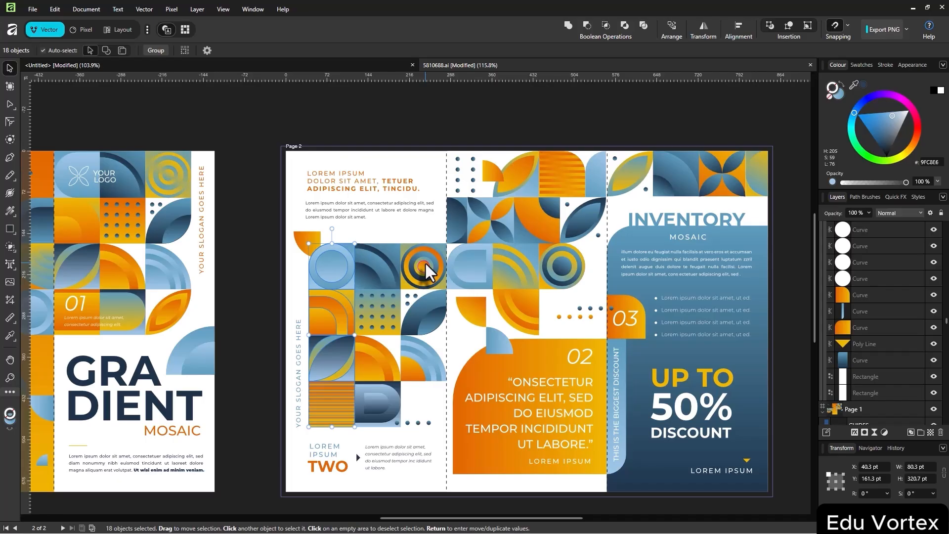
key("ctrl+c")
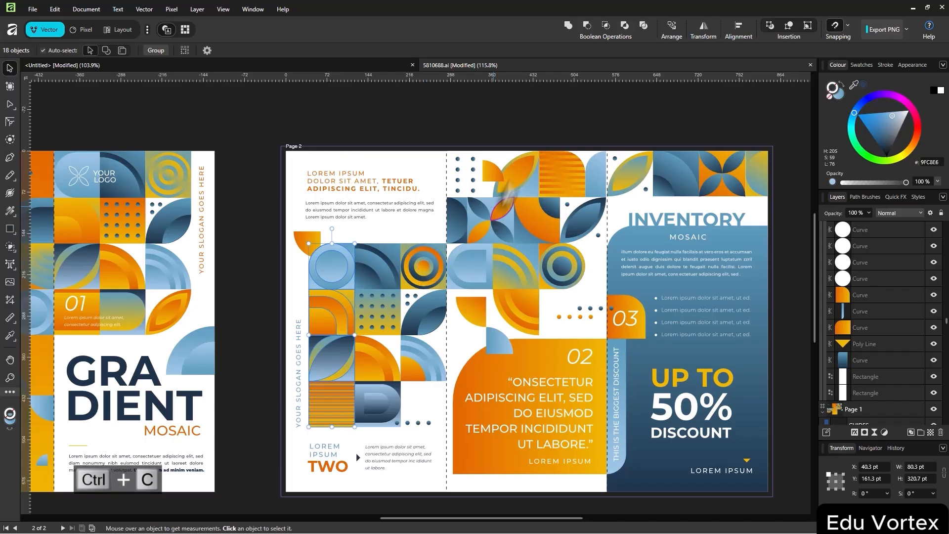
left_click(340, 69)
key("ctrl+v")
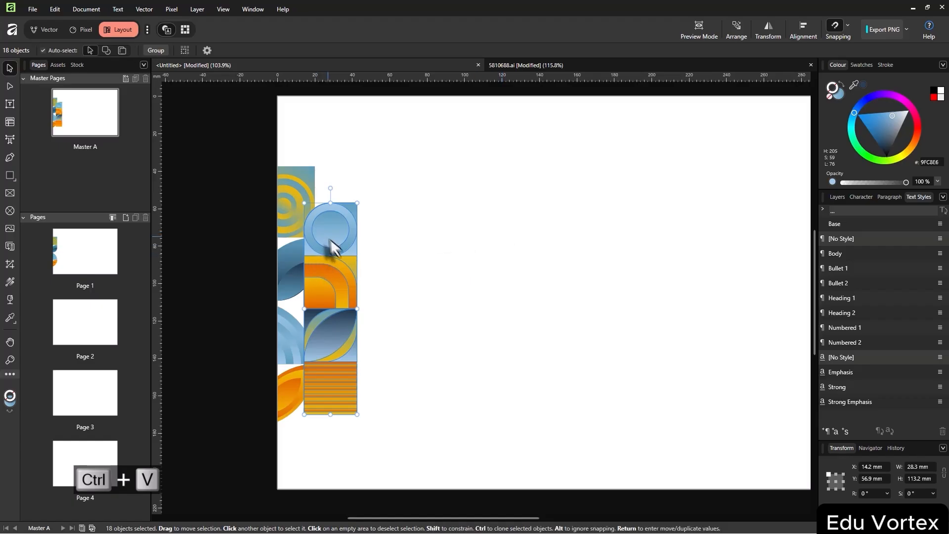
Move the pasted tile column to Master A's right page edge and rotate it 90° into a horizontal strip
left_click_drag(330, 242, 589, 231)
left_click_drag(532, 277, 428, 264)
left_click_drag(500, 231, 732, 149)
mouse_move(739, 223)
left_mouse_down()
mouse_move(720, 258)
mouse_move(730, 241)
mouse_move(589, 256)
mouse_move(724, 237)
mouse_move(723, 213)
mouse_move(723, 230)
left_mouse_up()
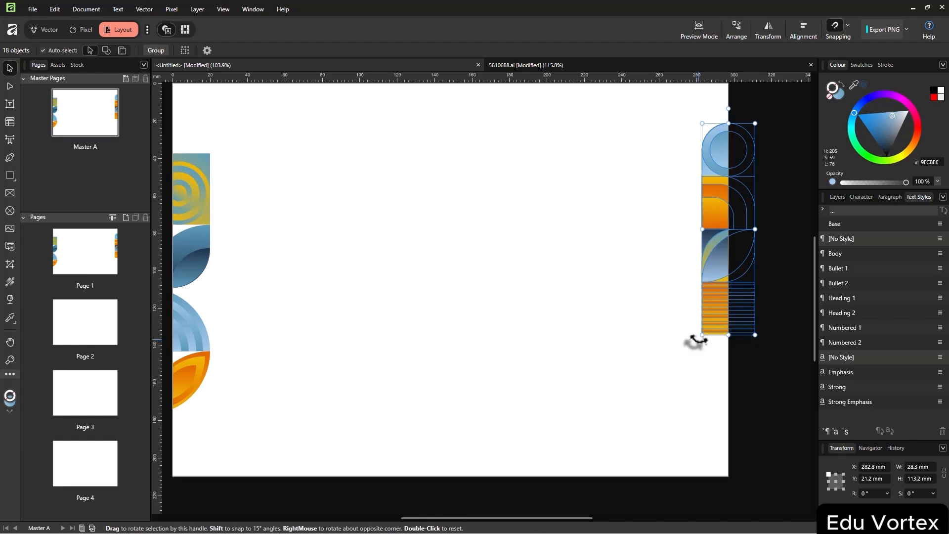
left_click_drag(696, 340, 806, 251)
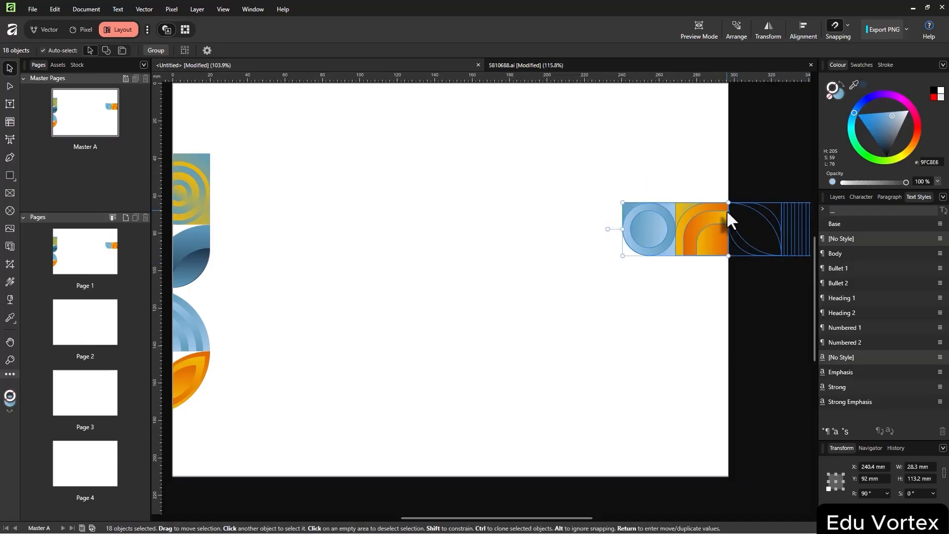
Place the horizontal strip over the top edge, ending at the right corner, and enlarge it to about 178.2 × 44.6 mm
left_click_drag(727, 209, 598, 197)
left_click_drag(637, 144, 651, 146)
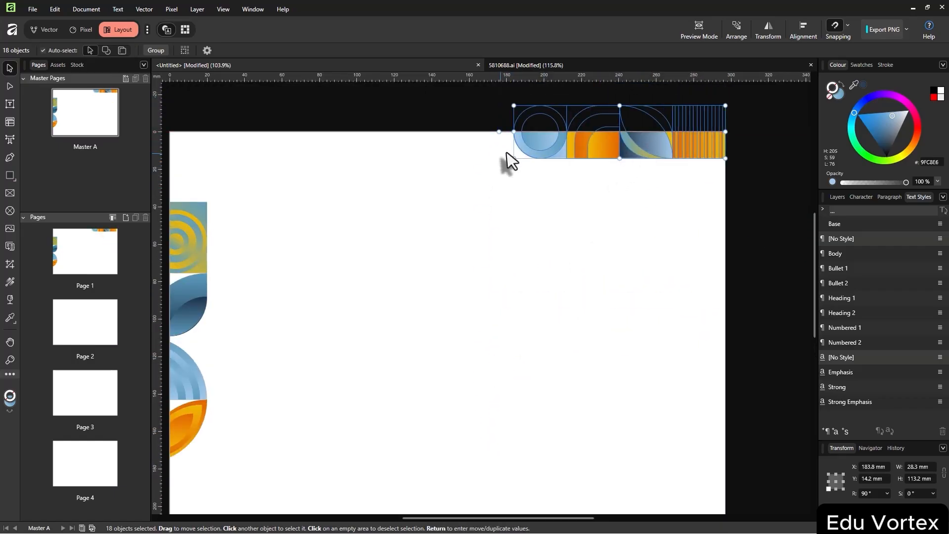
left_click_drag(515, 158, 391, 161)
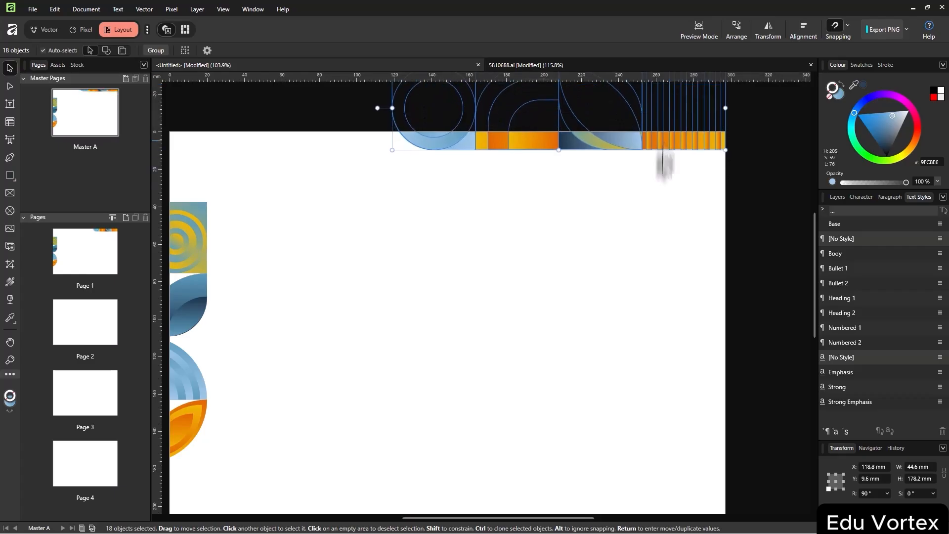
left_click(650, 208)
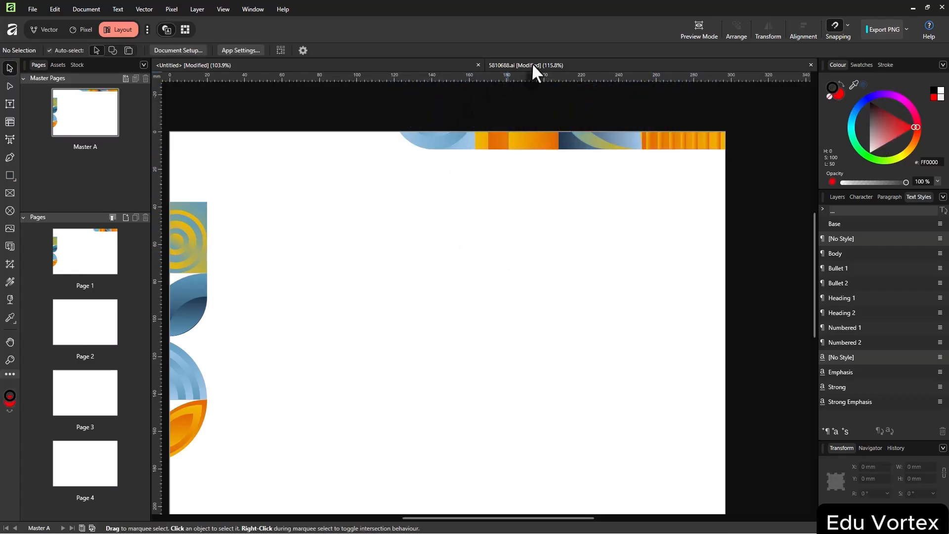
Copy the three-tile column with the orange concentric circles from Page 2 of 5810688.ai and paste it onto Master A
left_click(565, 67)
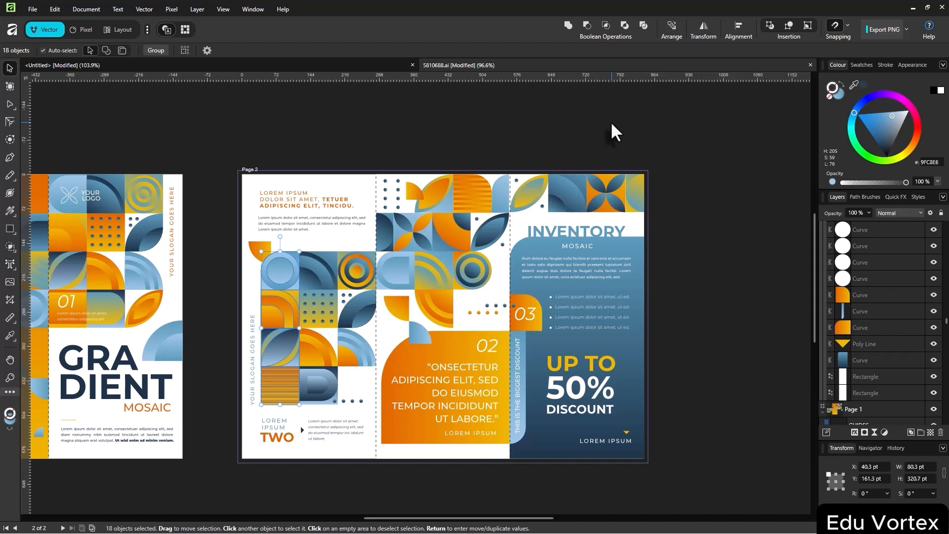
left_click(611, 155)
left_click_drag(356, 386, 360, 254)
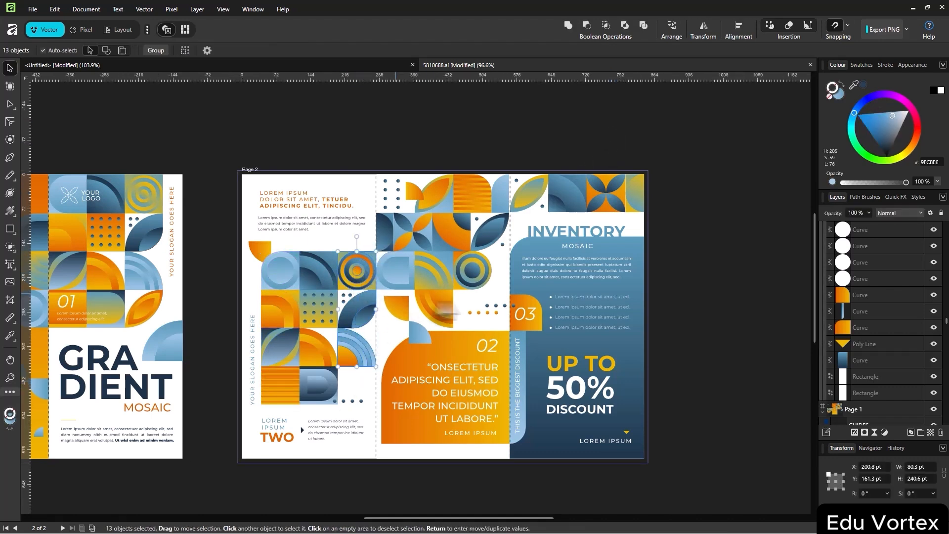
key("ctrl+c")
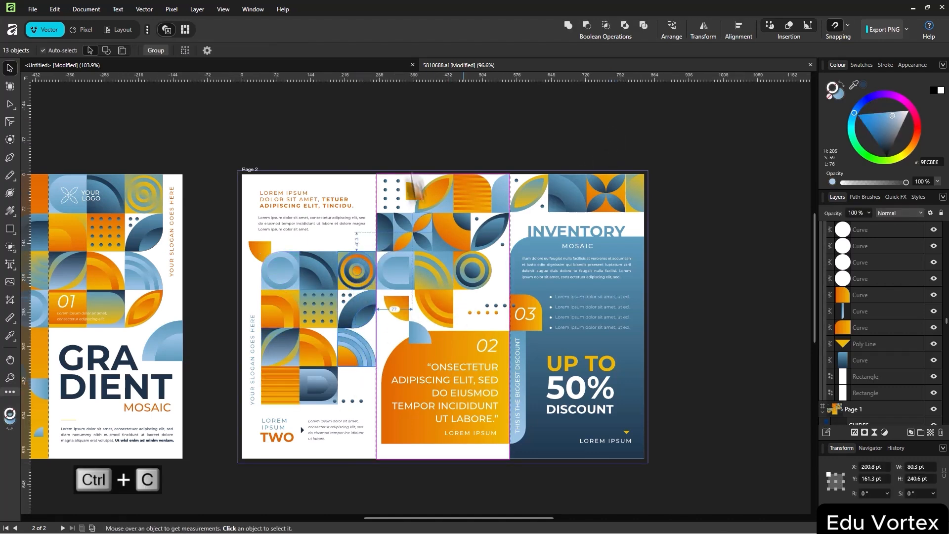
left_click(327, 64)
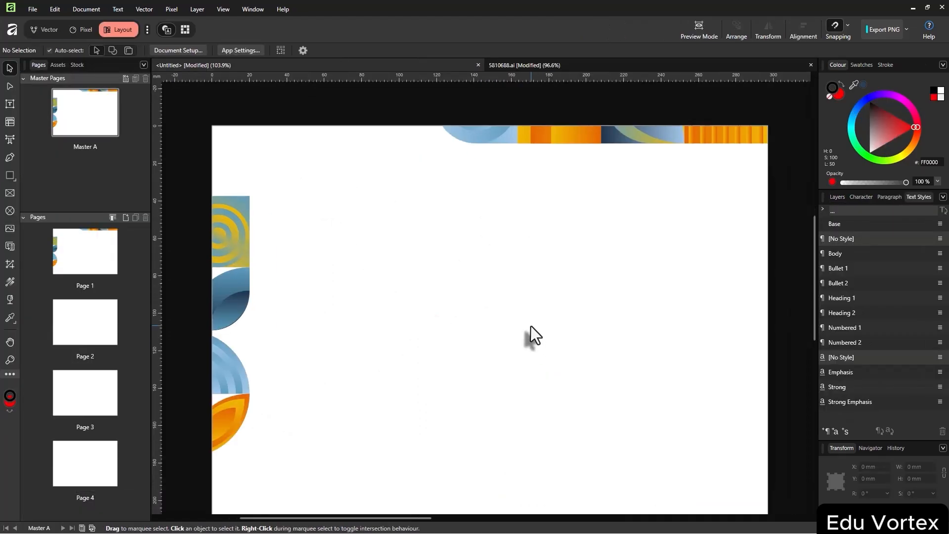
key("ctrl+v")
left_click_drag(383, 363, 460, 447)
left_click_drag(584, 412, 560, 357)
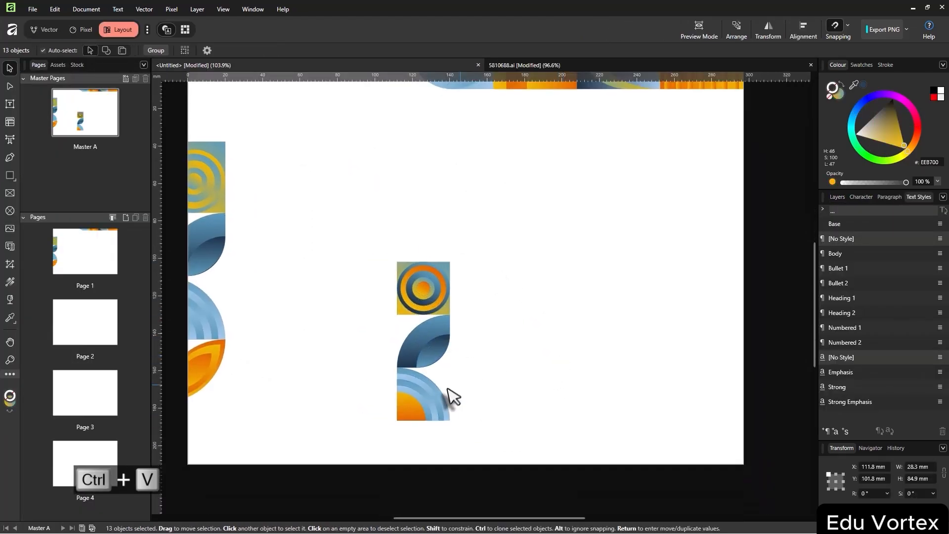
Select the whole top strip of tiles on Master A and shift it left to about X 32.1 mm
left_click_drag(584, 156, 598, 197)
left_click(620, 125)
left_click_drag(778, 166, 407, 91)
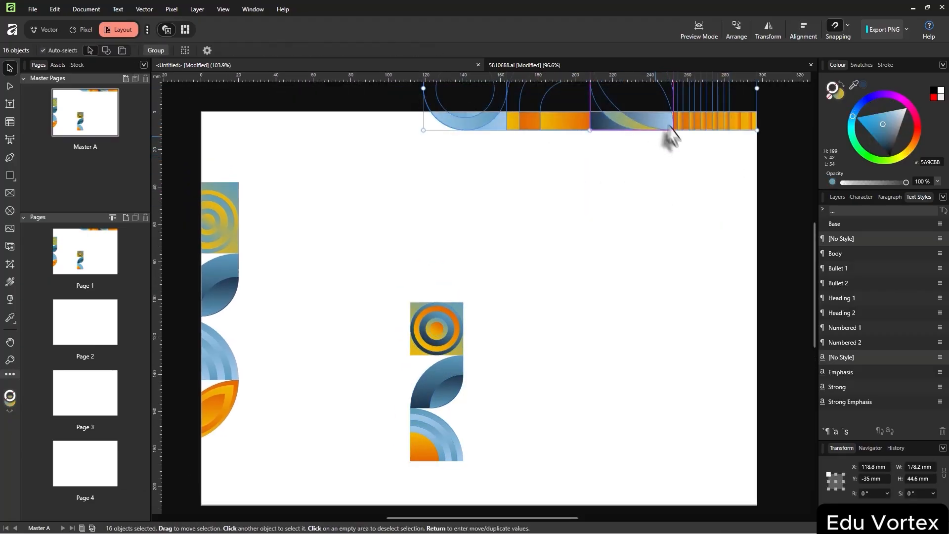
key("ctrl+z")
key("ctrl+z")
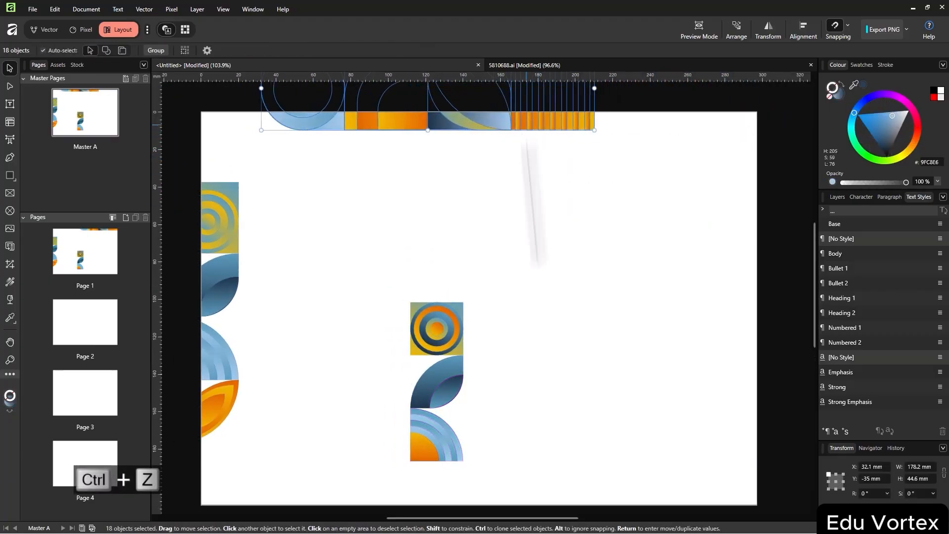
Rotate the three-tile column 90°, enlarge it to about 175.6 × 58.6 mm, and place it over the bottom edge at the right corner
left_click_drag(416, 273, 507, 288)
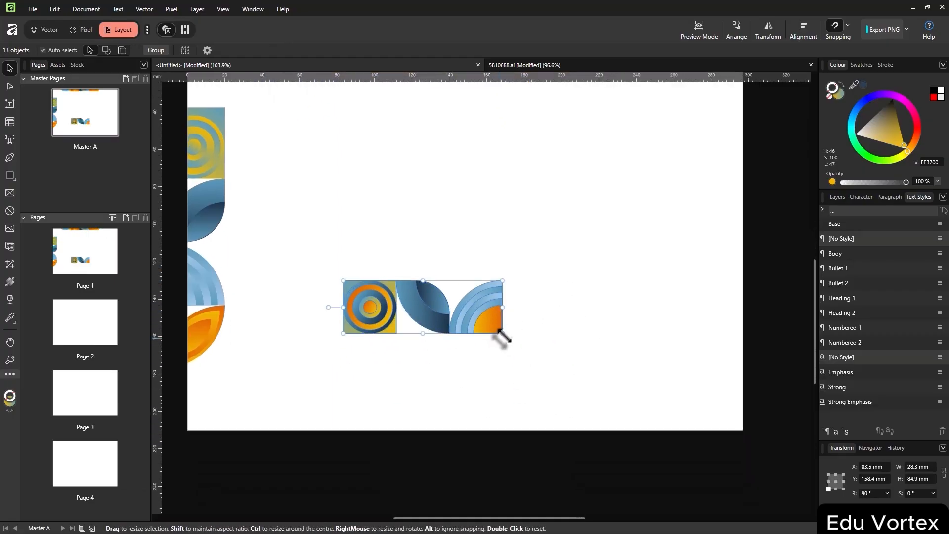
left_click_drag(502, 337, 667, 392)
left_click_drag(625, 345, 695, 464)
left_click(633, 361)
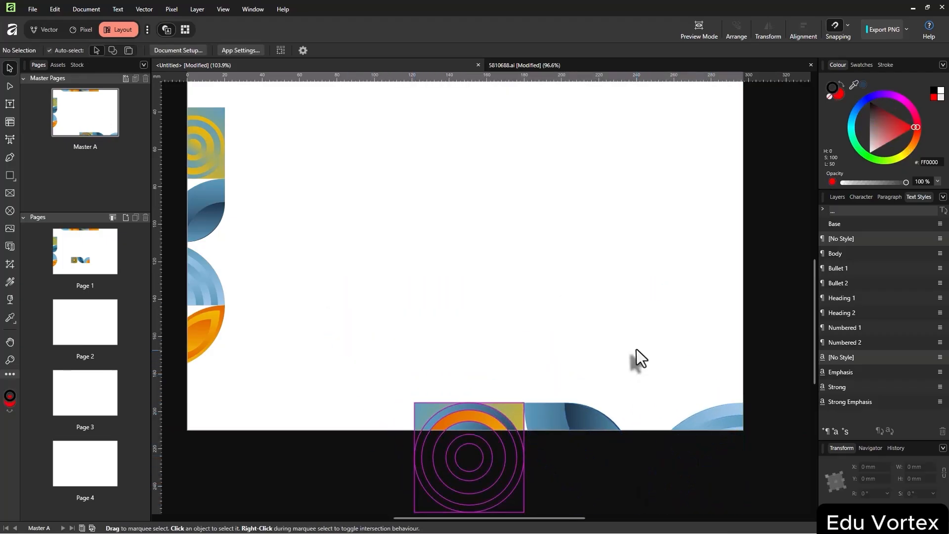
scroll(634, 360, "down", 3)
scroll(631, 332, "up", 1)
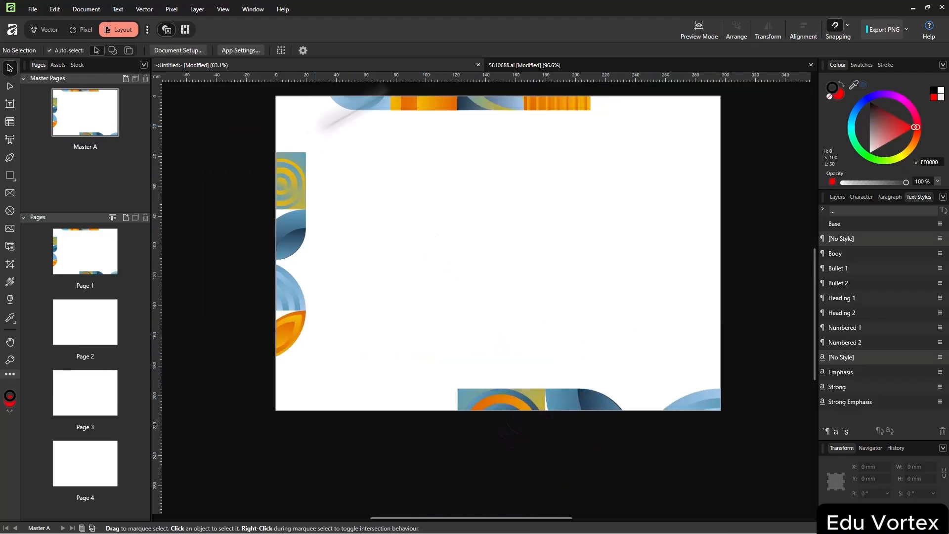
Copy the four-tile cover column from 5810688.ai onto Master A, overlapping the right page edge at about X 282.9 mm, Y 28.2 mm
left_click(601, 67)
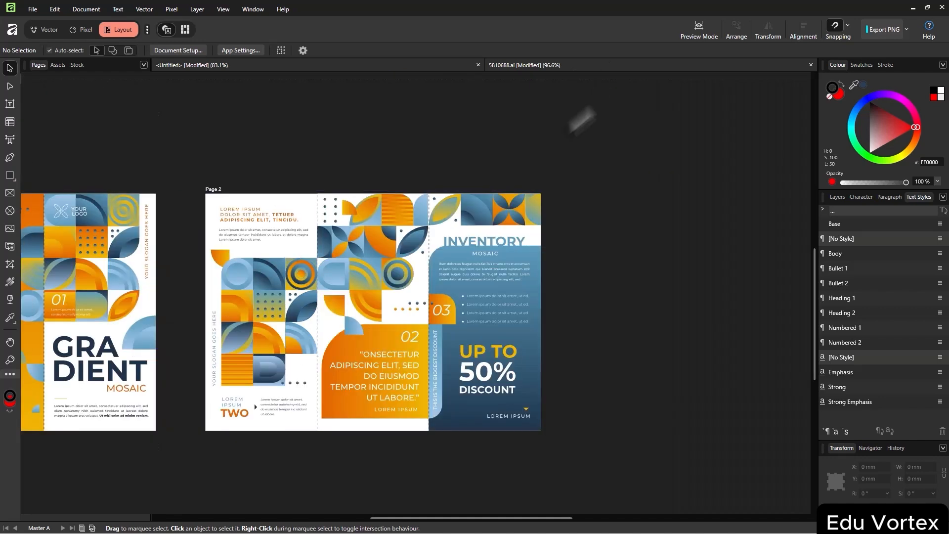
left_click_drag(285, 159, 301, 178)
left_click_drag(297, 293, 302, 101)
key("ctrl+c")
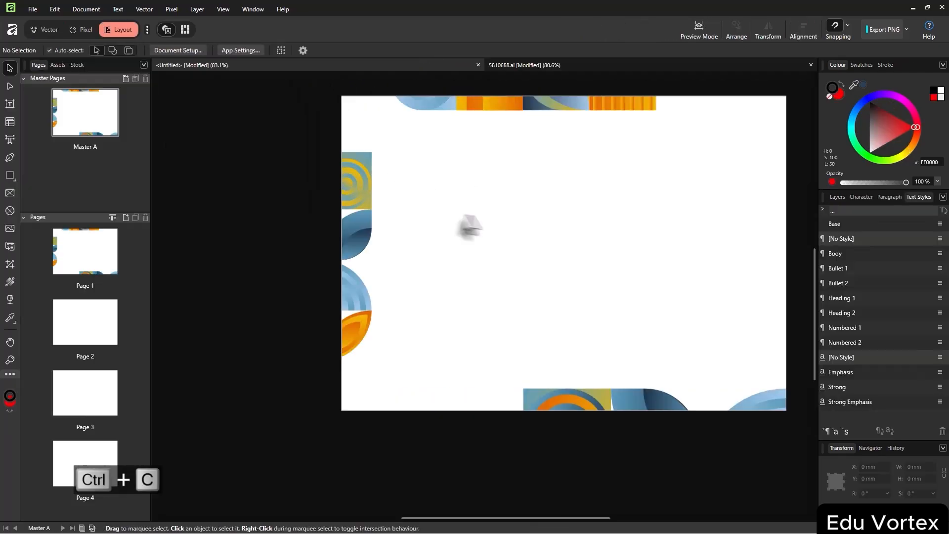
key("ctrl+v")
left_click_drag(756, 191, 790, 221)
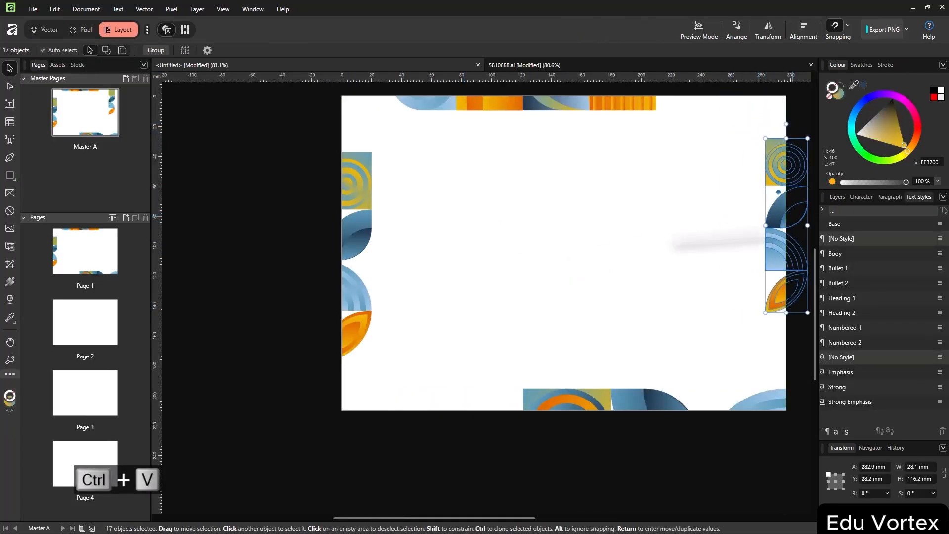
left_click(674, 274)
Move the bottom three-tile strip to the lower-left page corner, shrink it to about 109.6 × 36.5 mm, and set it at X 0, Y 187.2 mm
left_click_drag(653, 435, 509, 437)
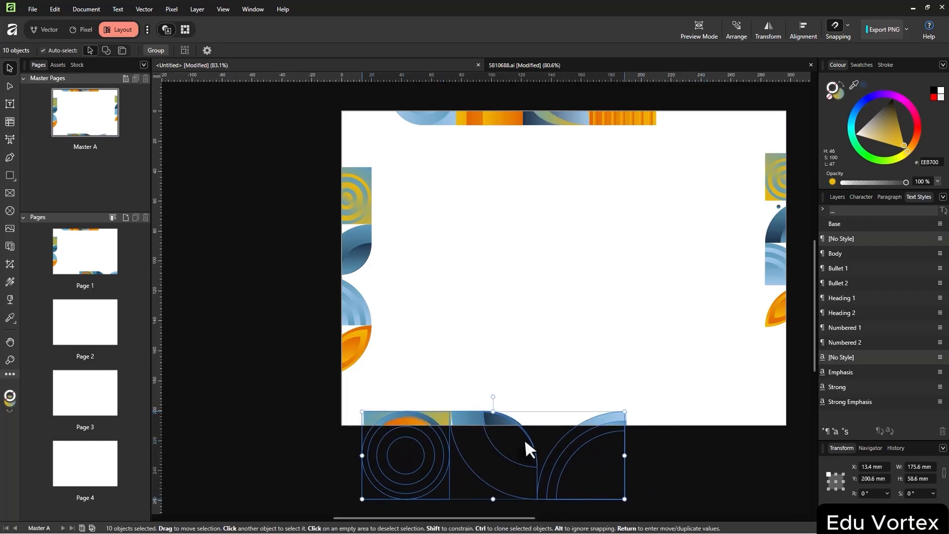
left_click_drag(520, 427, 455, 360)
left_click_drag(535, 389, 437, 387)
left_click_drag(412, 385, 412, 348)
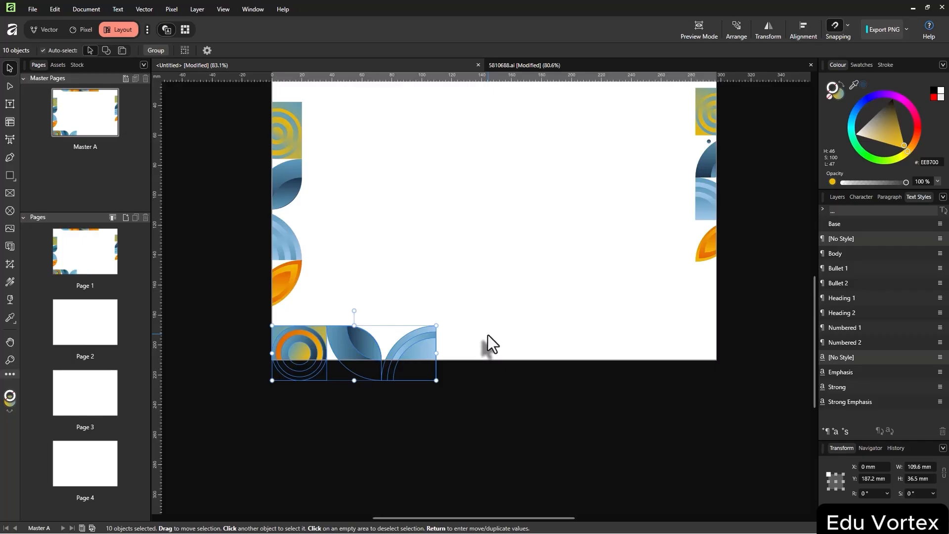
Delete the stray circle below the page, beside the three-tile strip in the lower-left corner
mouse_move(504, 332)
left_mouse_down()
mouse_move(232, 394)
mouse_move(228, 407)
left_mouse_up()
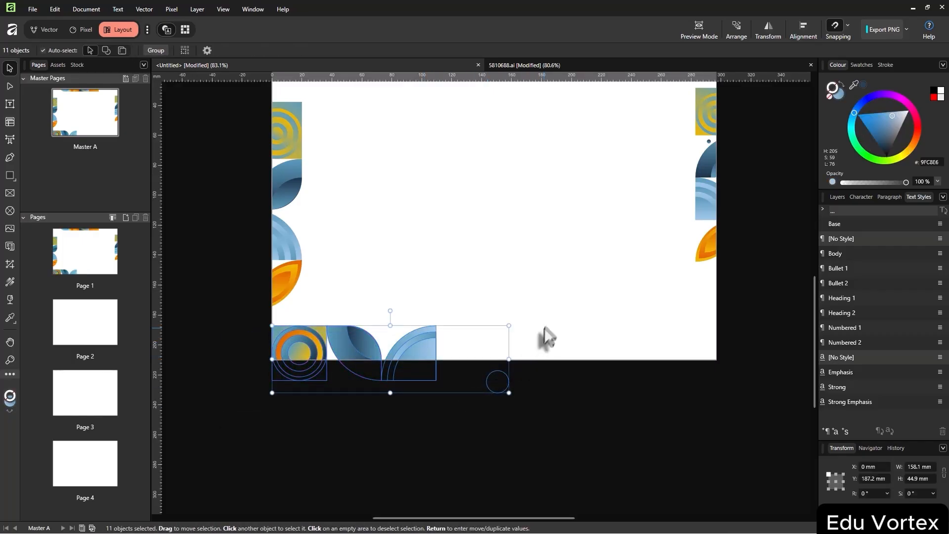
left_click(542, 328)
left_click(497, 382)
key("Delete")
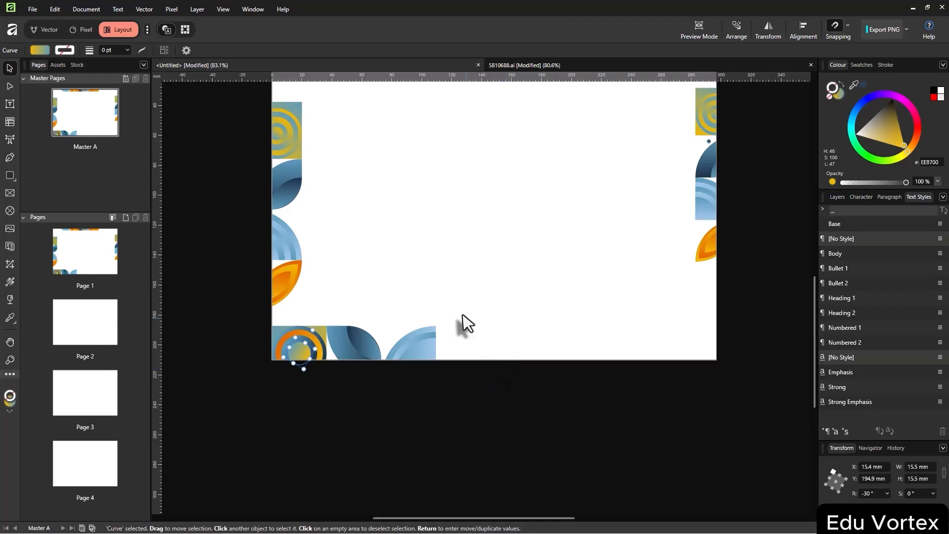
Duplicate the bottom three-tile strip and butt the copy against the original's right end at about X 109.6 mm
left_click_drag(470, 317, 217, 383)
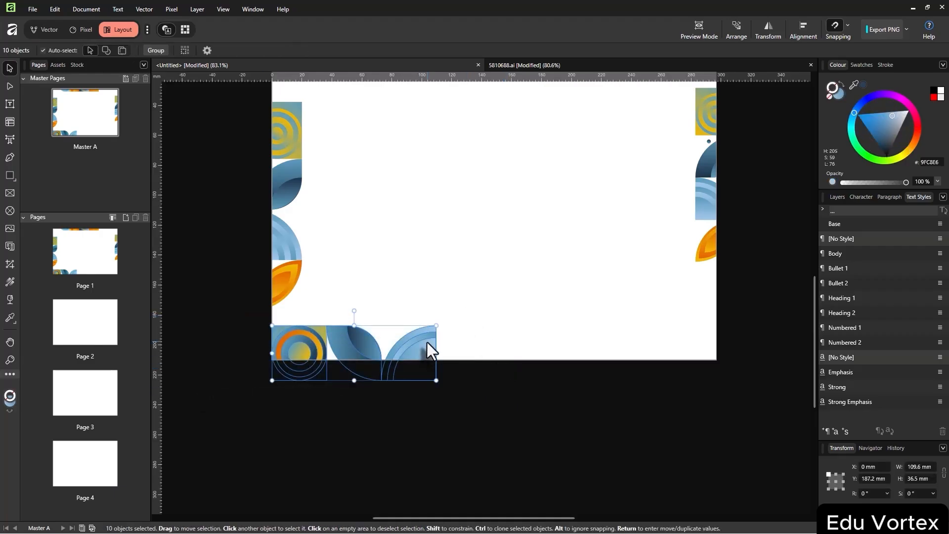
key("ctrl+c")
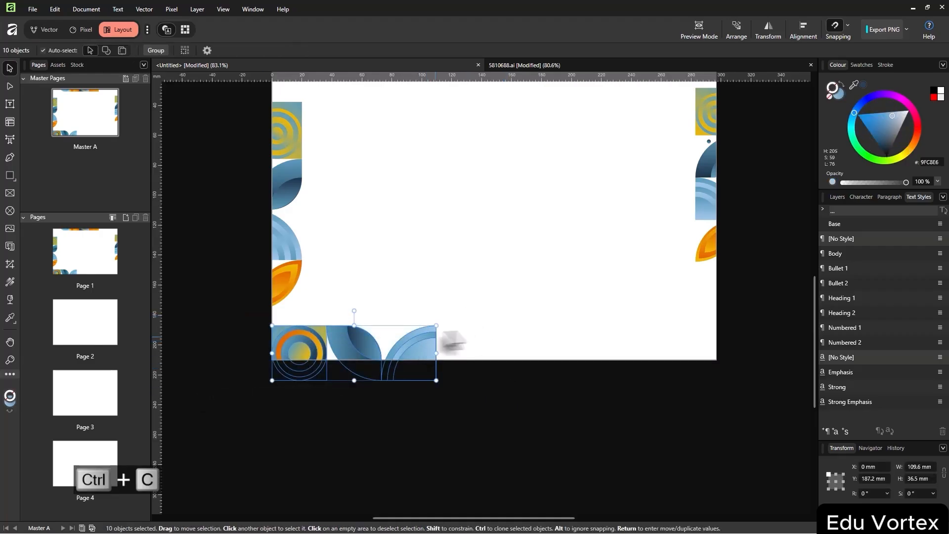
key("ctrl+v")
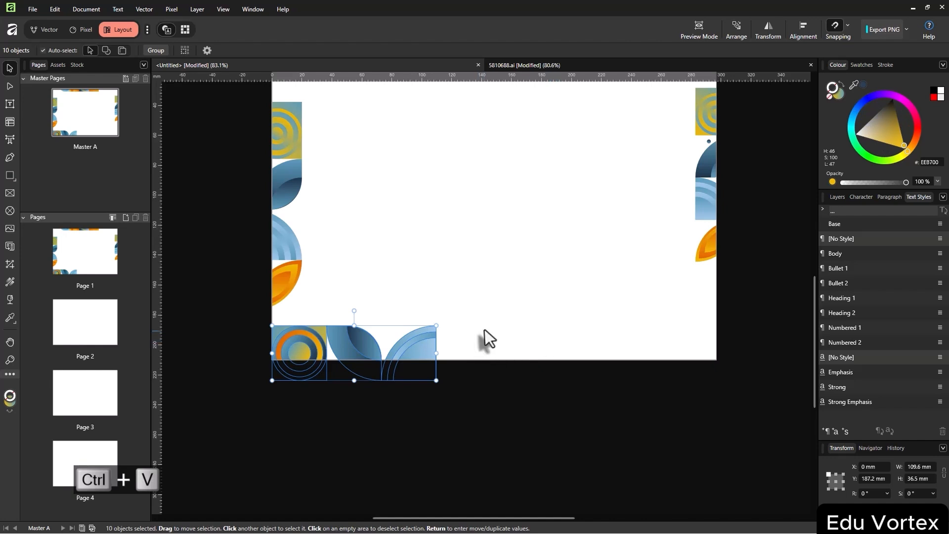
key("ctrl+z")
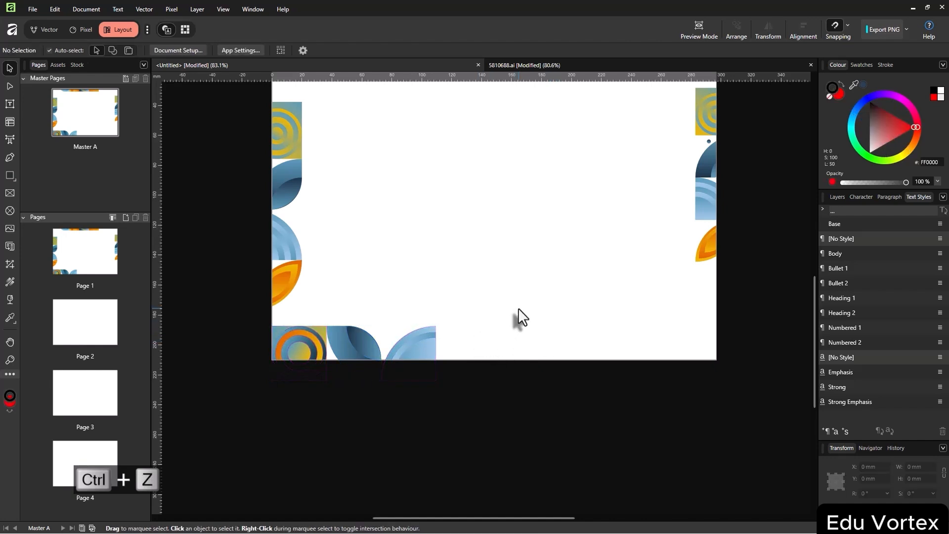
key("ctrl+v")
left_click_drag(417, 361, 576, 355)
left_click_drag(647, 346, 181, 407)
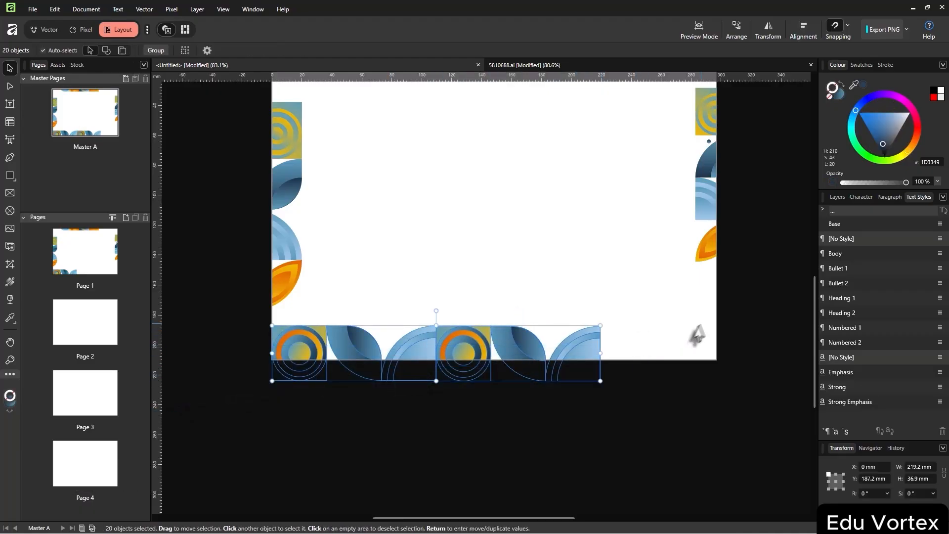
Align the duplicated bottom strip with the original one, its top at about Y 187.5 mm
left_click(689, 325)
scroll(488, 346, "up", 3)
scroll(492, 354, "up", 1)
left_click_drag(402, 282, 674, 436)
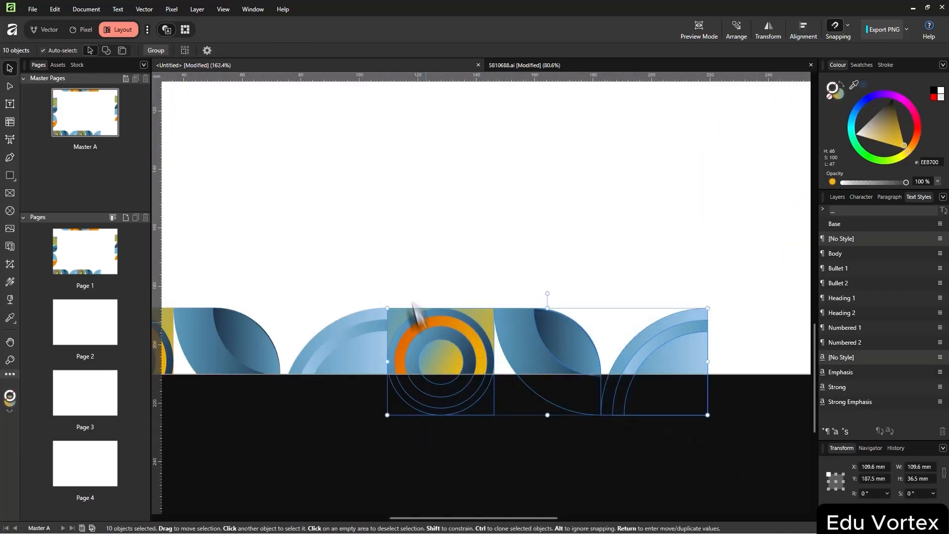
left_click(429, 268)
scroll(480, 281, "down", 3)
Scale both bottom strips together to the full 297 mm page width and lower them to about Y 200.8 mm
left_click_drag(264, 366, 622, 289)
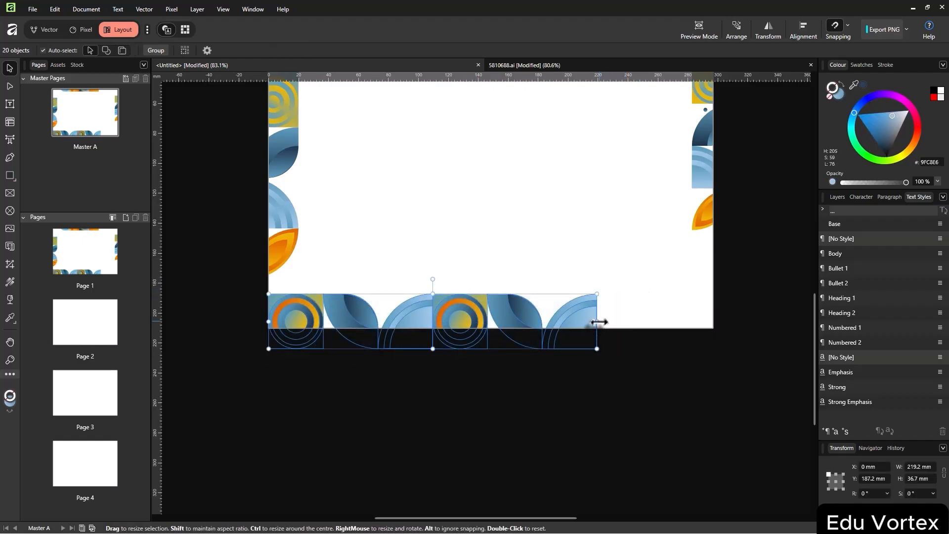
left_click_drag(597, 322, 713, 321)
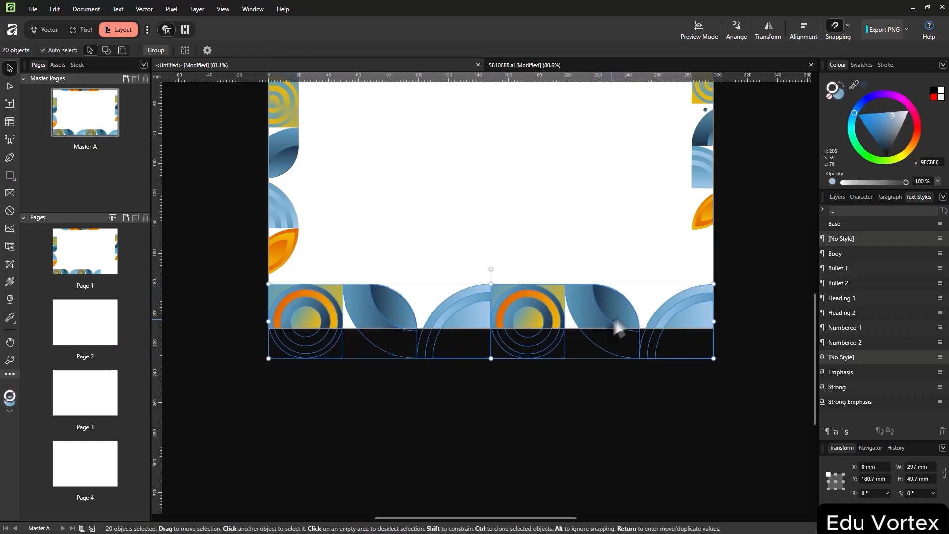
left_click_drag(604, 324, 610, 348)
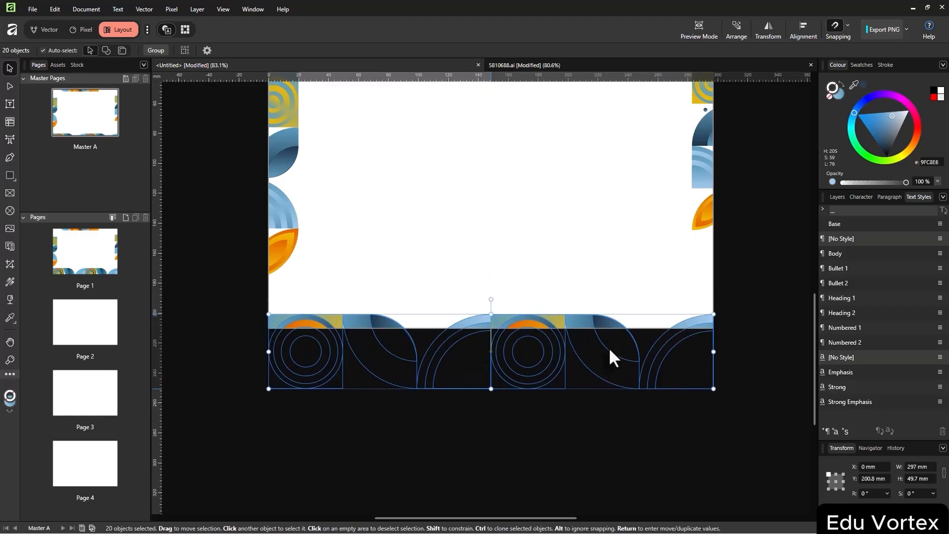
left_click(587, 251)
Shift the four-tile column on the right page edge outward to about X 290.6 mm
scroll(587, 251, "up", 3)
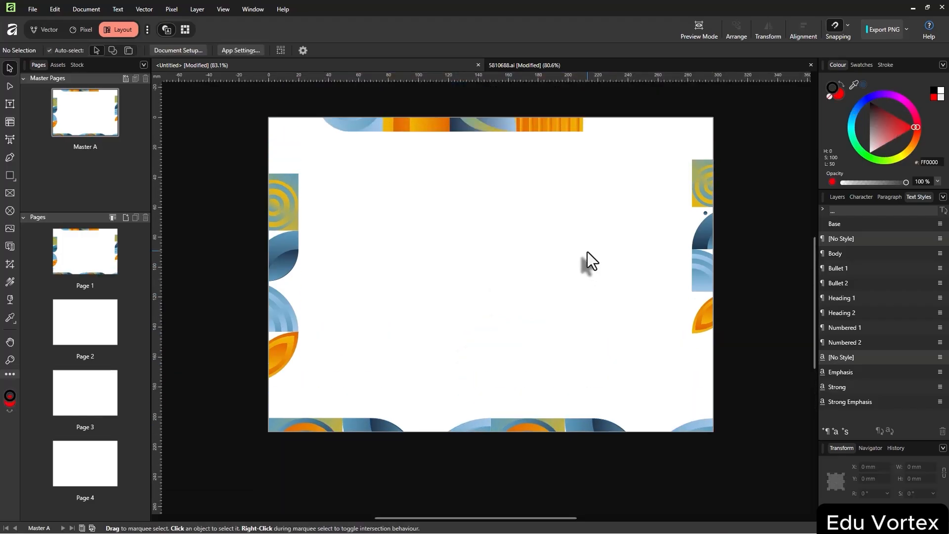
left_click_drag(674, 178, 775, 348)
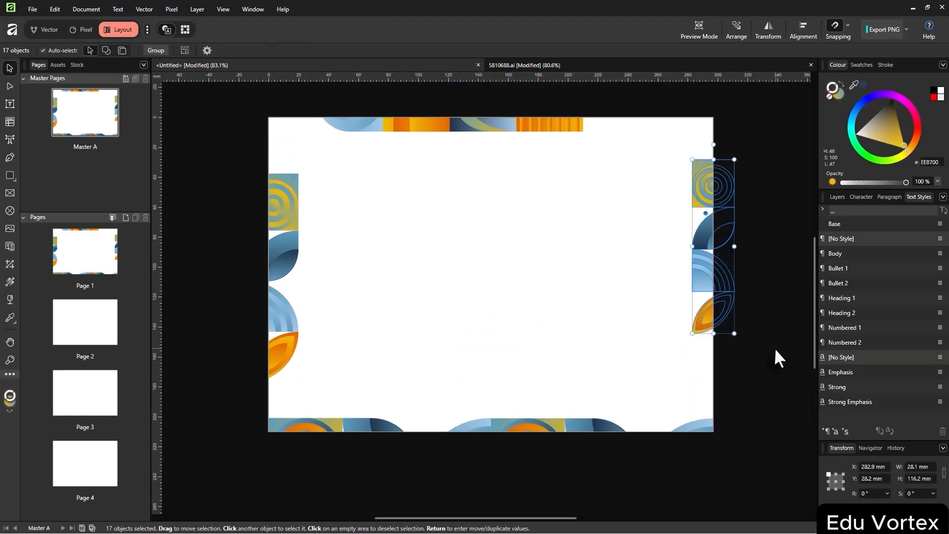
key("shift+Right")
key("shift+Right")
key("shift+Right")
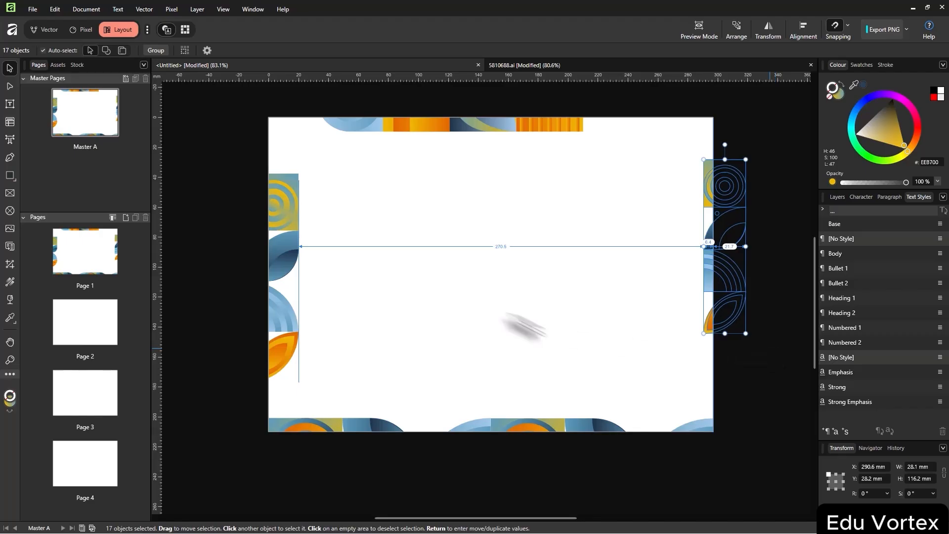
Shift the four-tile column on the left page edge outward, leaving only a narrow strip of about 8 mm on the page
left_click_drag(357, 180, 216, 383)
key("shift+Left")
key("shift+Left")
key("shift+Left")
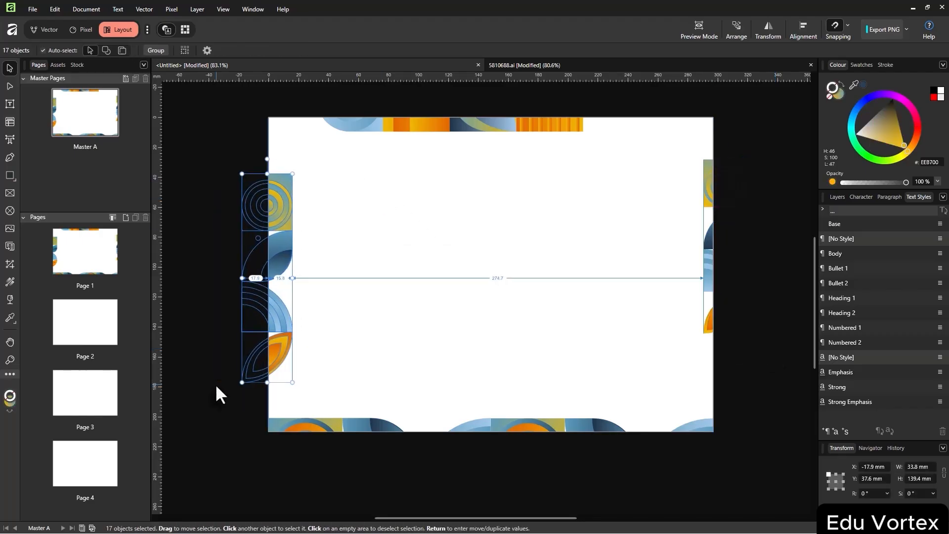
key("shift+Left")
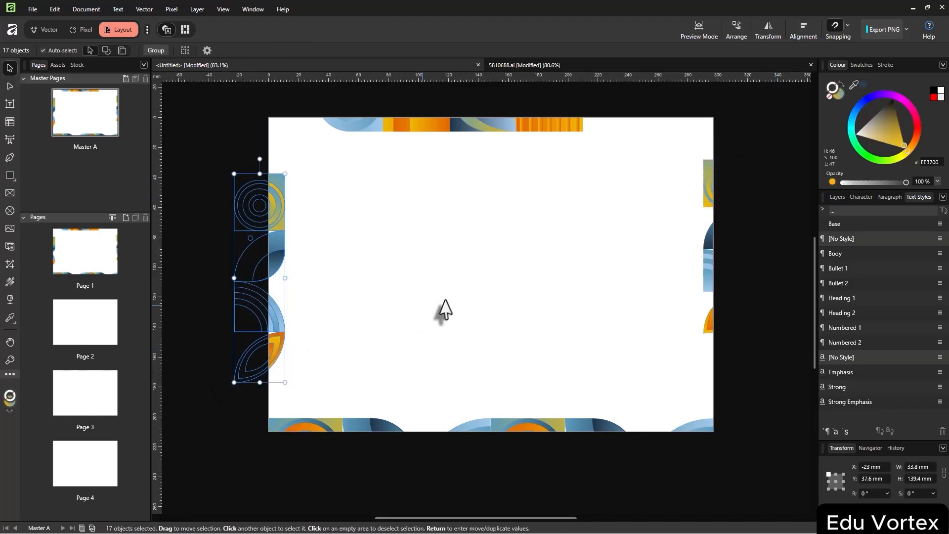
left_click(443, 314)
left_click_drag(80, 109, 94, 277)
left_click_drag(349, 152, 202, 399)
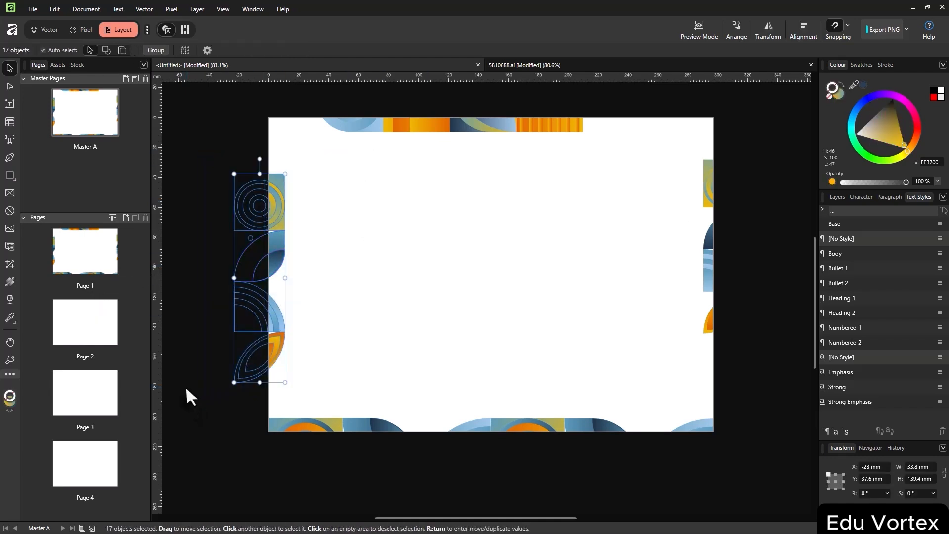
key("shift+Left")
Raise the whole top tile strip to about Y -37.6 mm so less of it overlaps the page
left_click_drag(648, 167, 293, 107)
key("shift+Up")
key("shift+Up")
key("shift+Up")
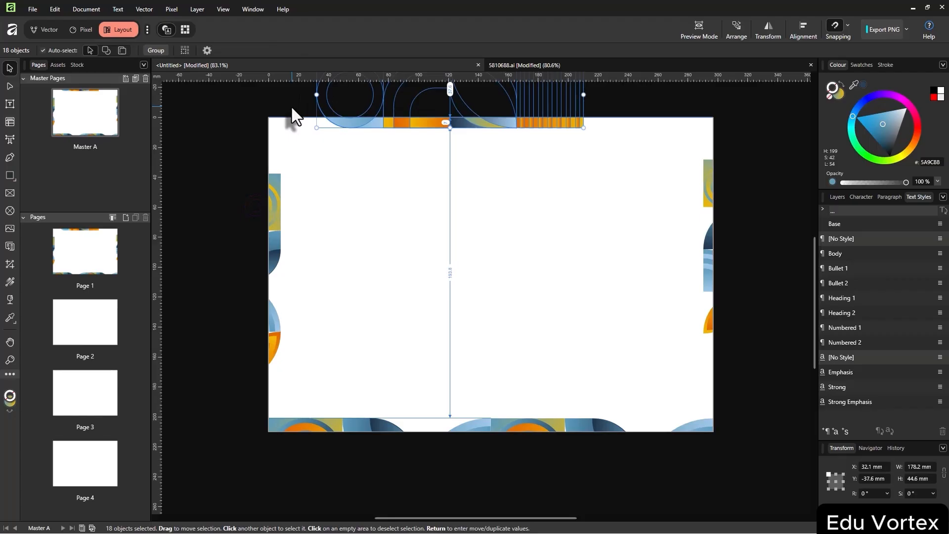
left_click(420, 183)
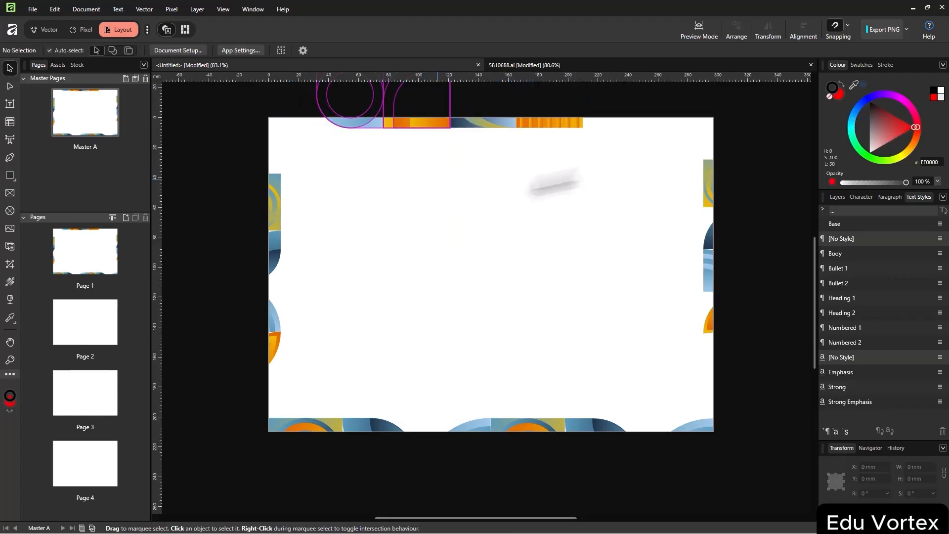
Enlarge the top tile strip to about 243.5 × 60.9 mm and raise it slightly further above the page edge
left_click_drag(633, 167, 302, 104)
left_click_drag(584, 94, 643, 102)
left_click(613, 161)
left_click_drag(613, 166, 415, 118)
left_click_drag(695, 166, 244, 106)
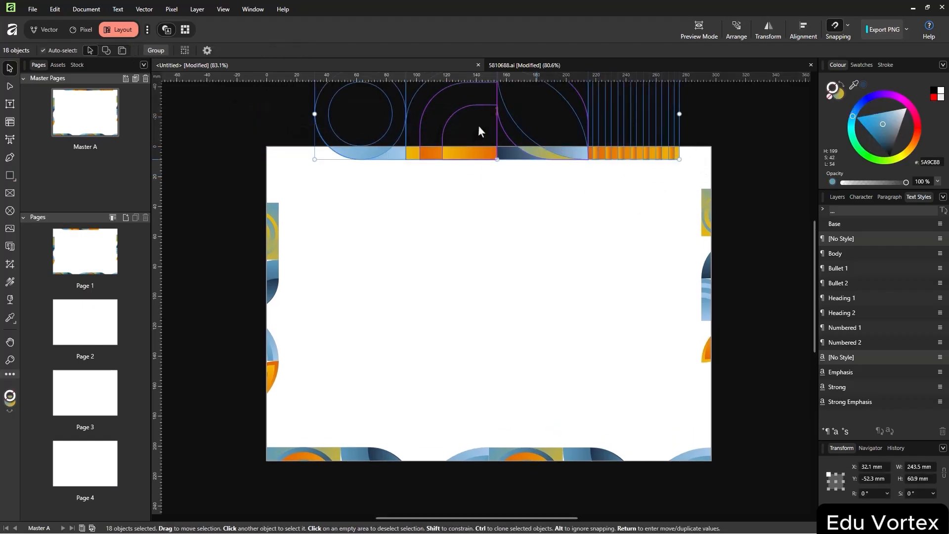
left_click(595, 203)
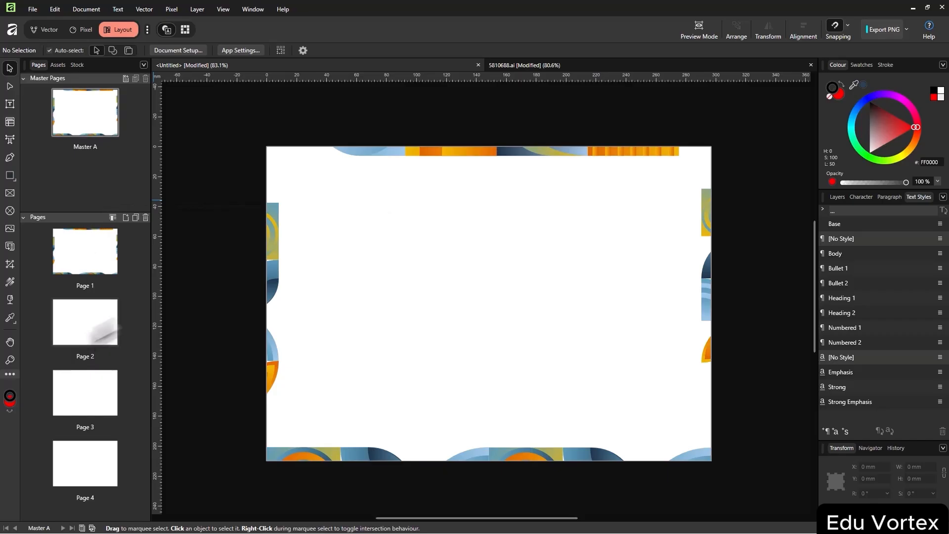
Look through pages 1 to 3 to check which of them carry the master design
left_click(103, 316)
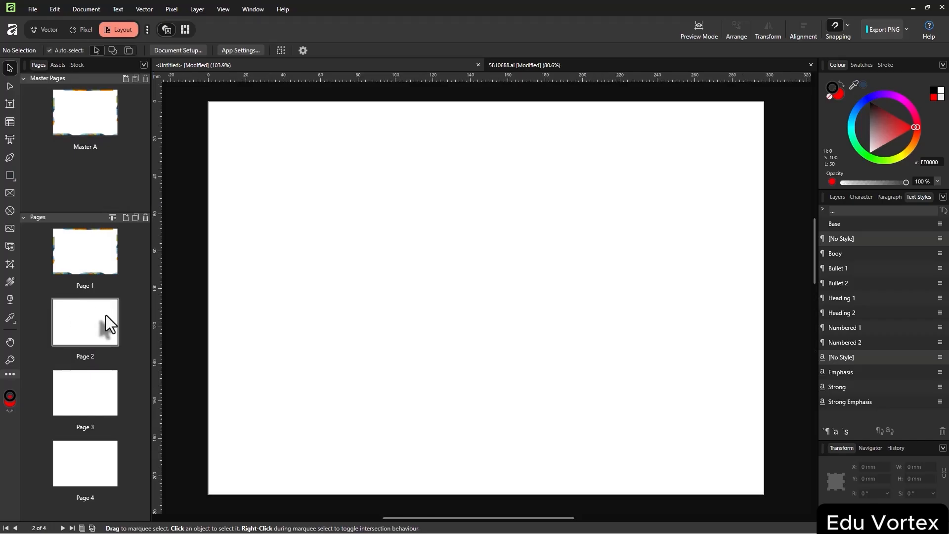
left_click(106, 271)
left_click(96, 317)
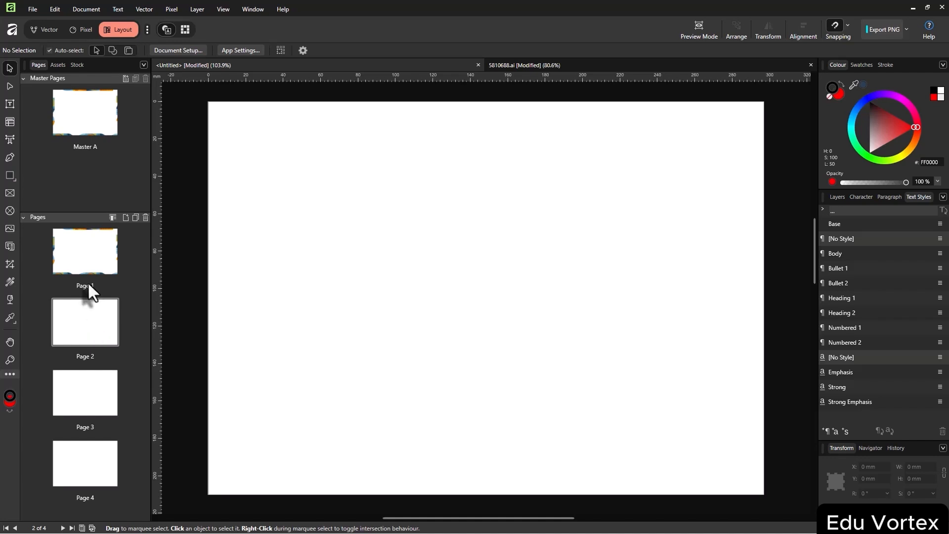
left_click(82, 409)
left_click(84, 340)
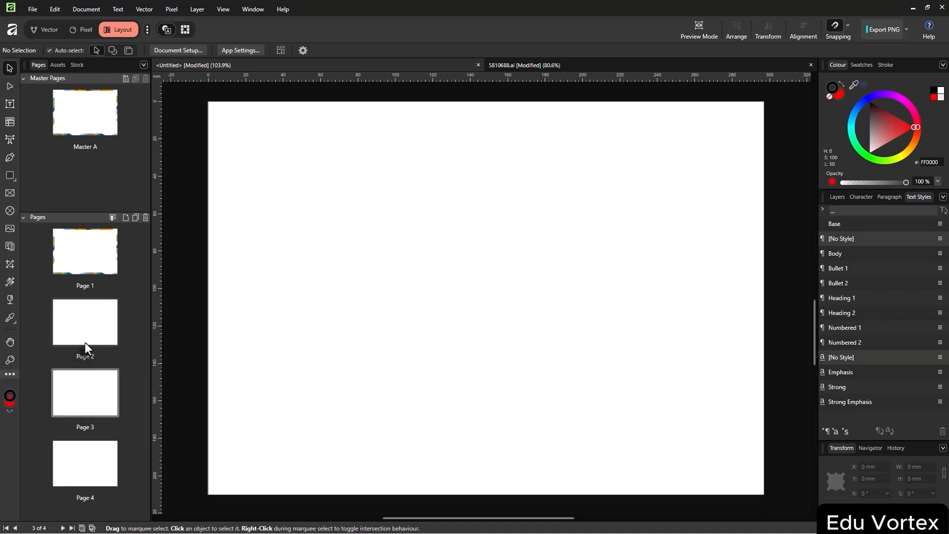
Apply Master A to all pages and check the result on pages 2 and 3
right_click(91, 325)
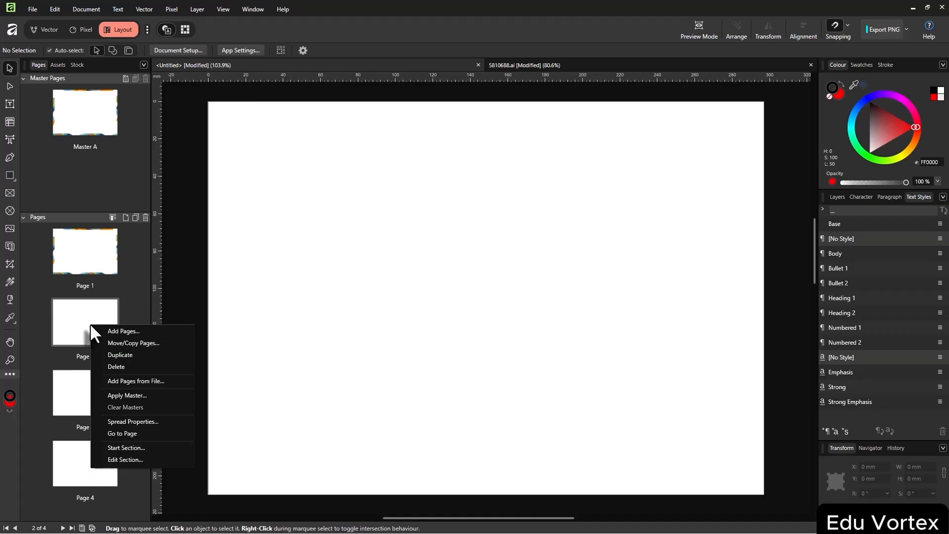
left_click(151, 399)
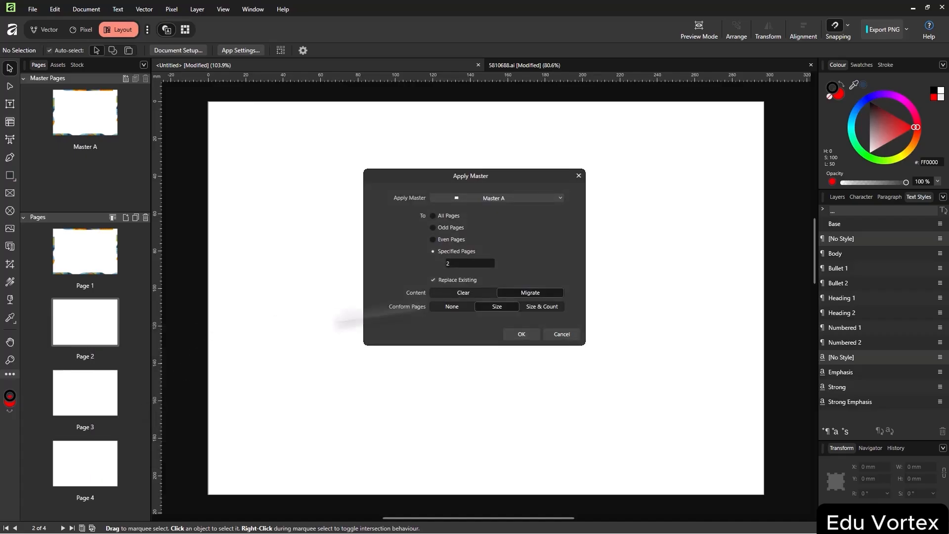
left_click(497, 196)
left_click(500, 261)
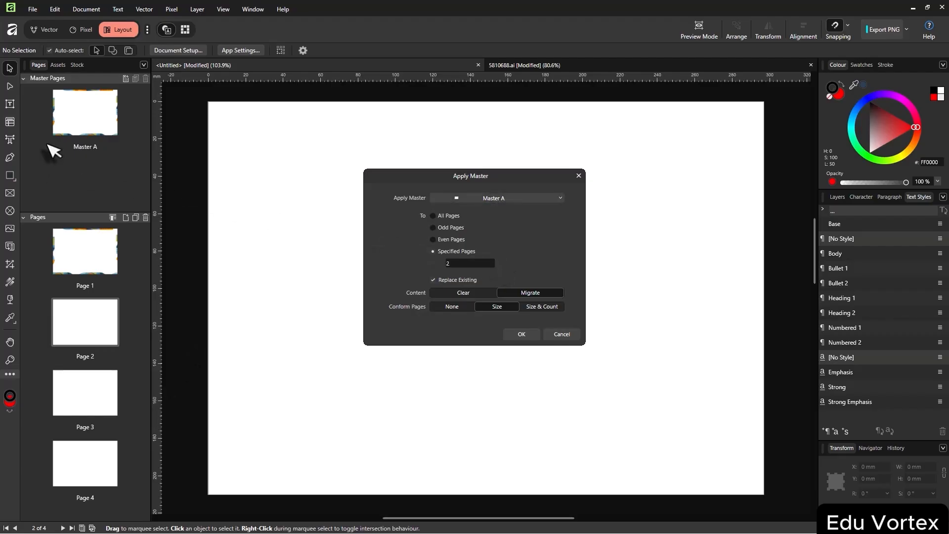
left_click(452, 215)
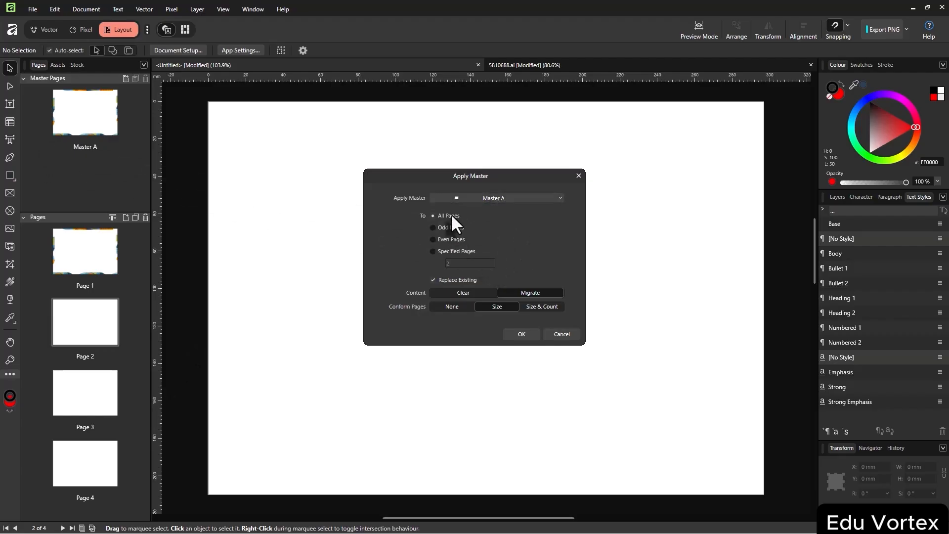
left_click(521, 335)
left_click(82, 403)
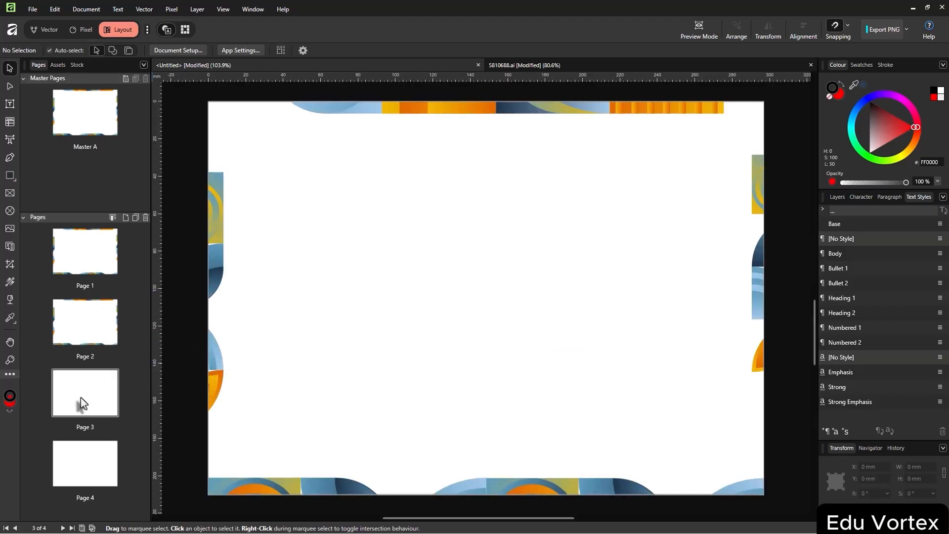
left_click(83, 329)
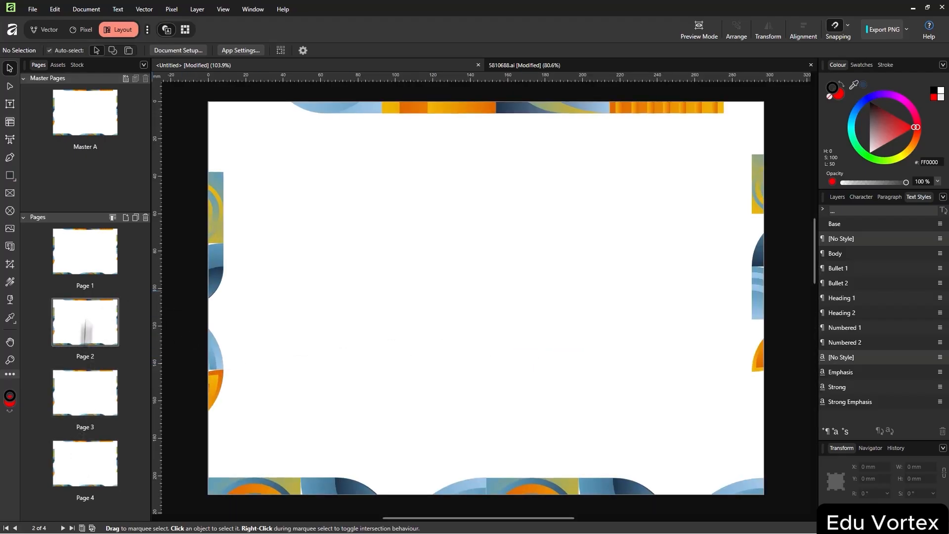
left_click(78, 406)
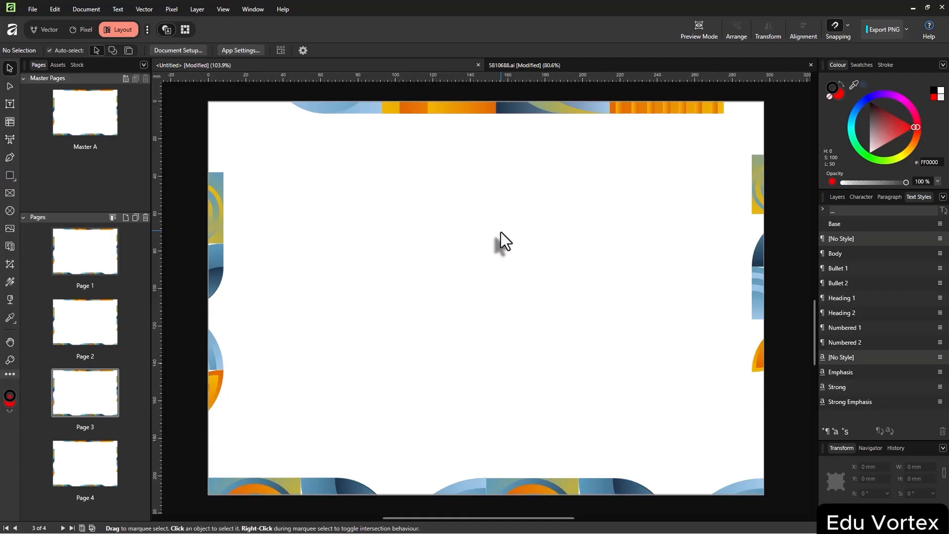
Add one page based on Master A after page 1, and clear the master from page 5
left_click(126, 217)
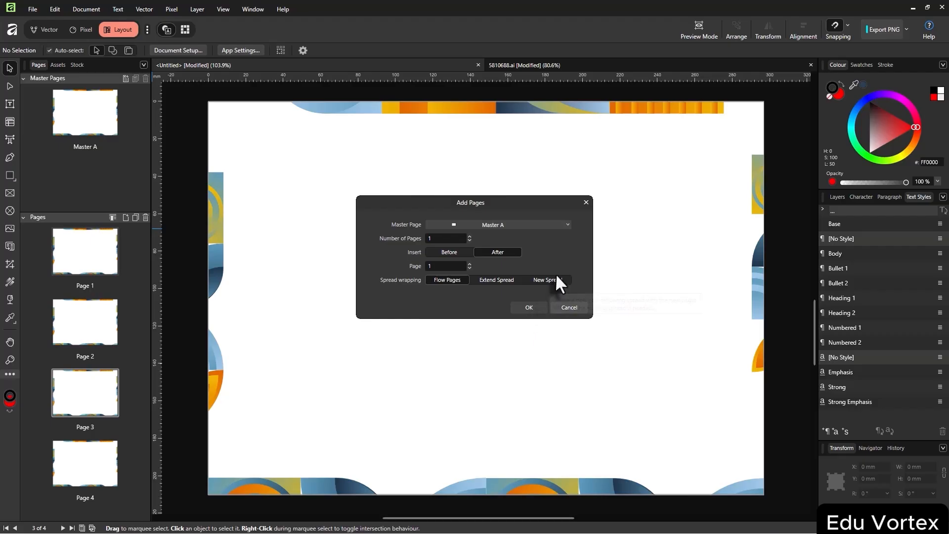
left_click(528, 310)
scroll(77, 439, "down", 2)
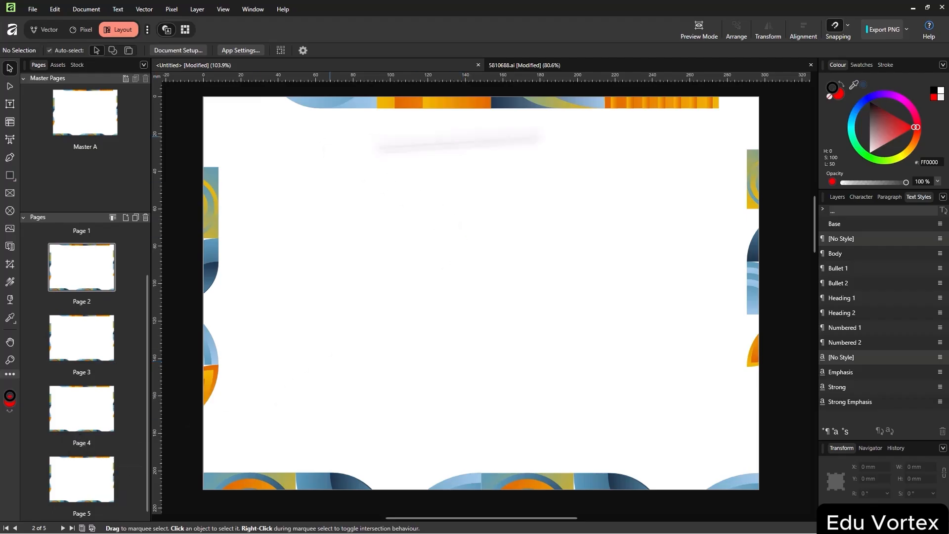
right_click(87, 481)
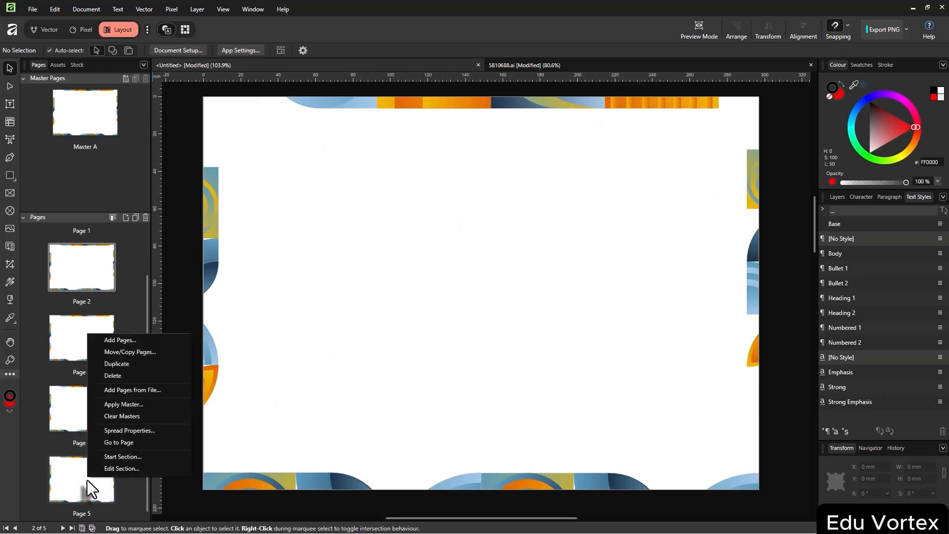
left_click(171, 416)
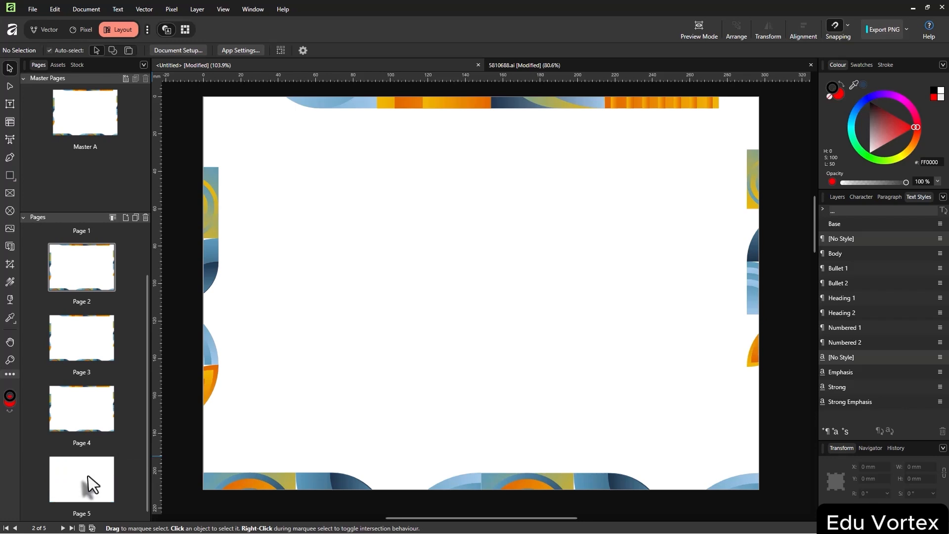
Move the blank page 5 ahead of page 1 so it becomes the first page, and open it
left_click(96, 492)
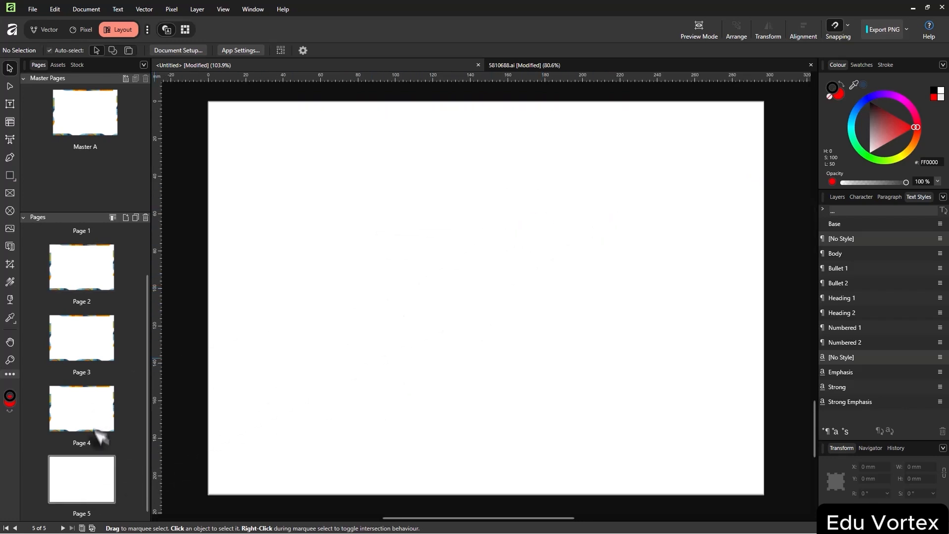
left_click_drag(102, 438, 102, 237)
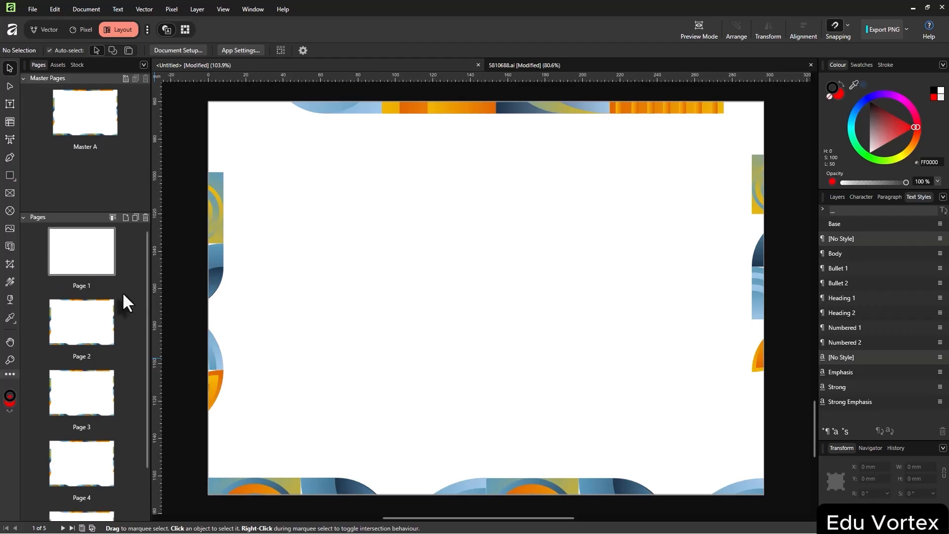
left_click(95, 265)
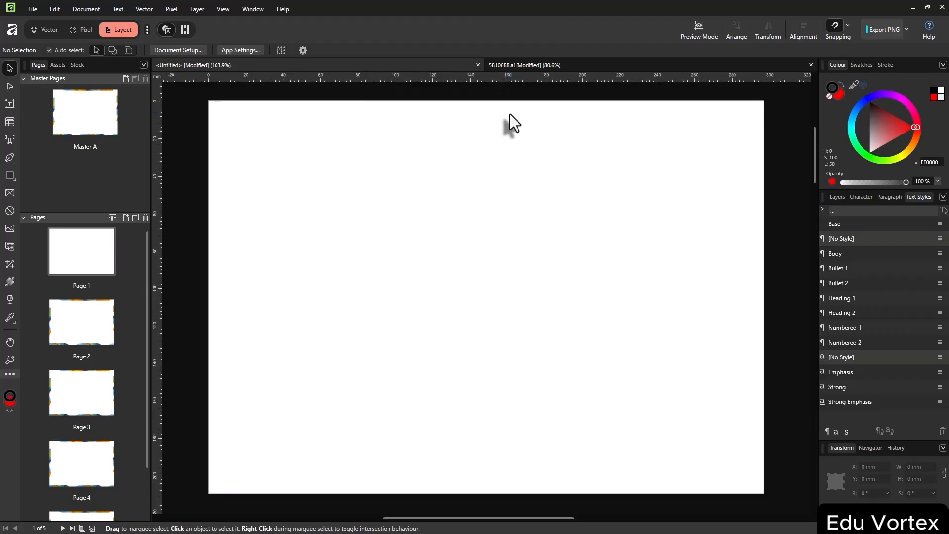
Copy the mosaic tile block from the first panel of page 2 in 5810688.ai and paste it onto page 1 of the untitled document
left_click(587, 66)
scroll(511, 248, "down", 1)
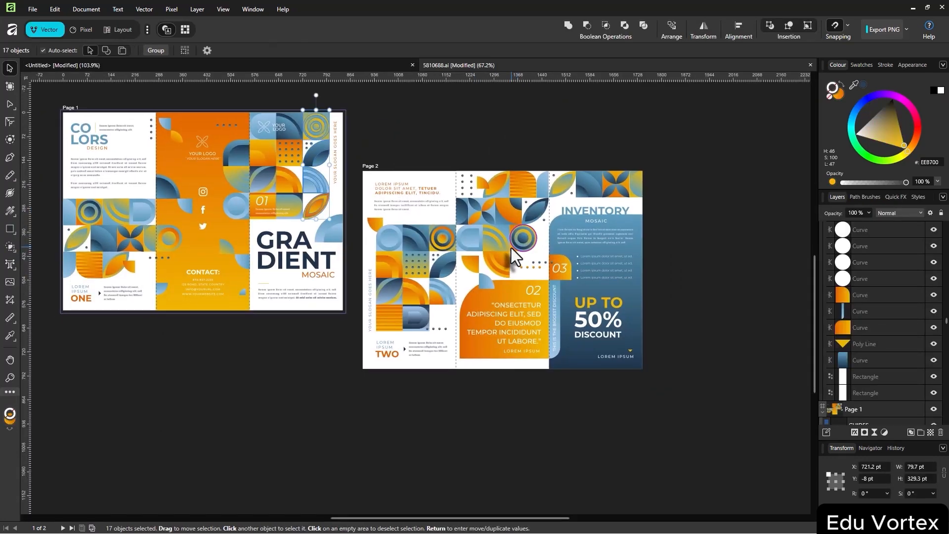
scroll(474, 250, "up", 3)
left_click(272, 205)
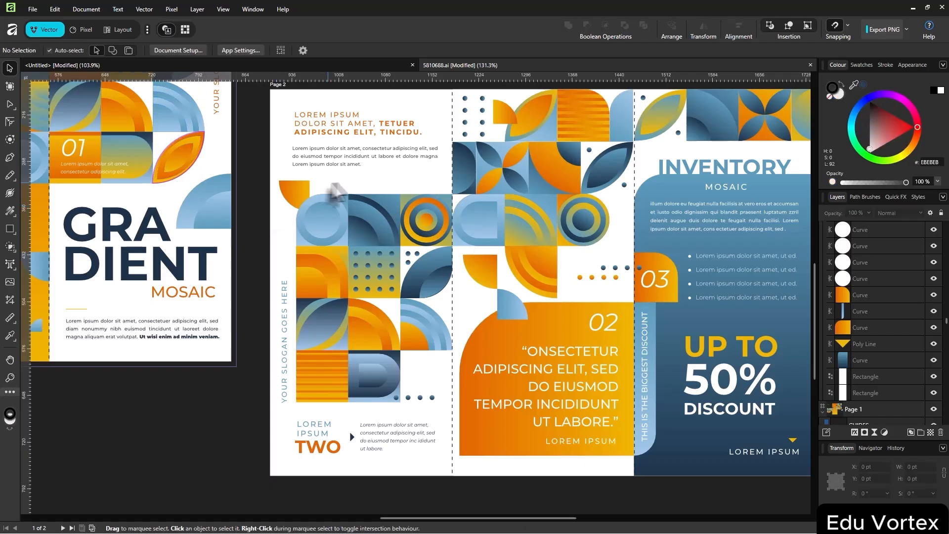
left_click_drag(440, 187, 302, 396)
key("ctrl+c")
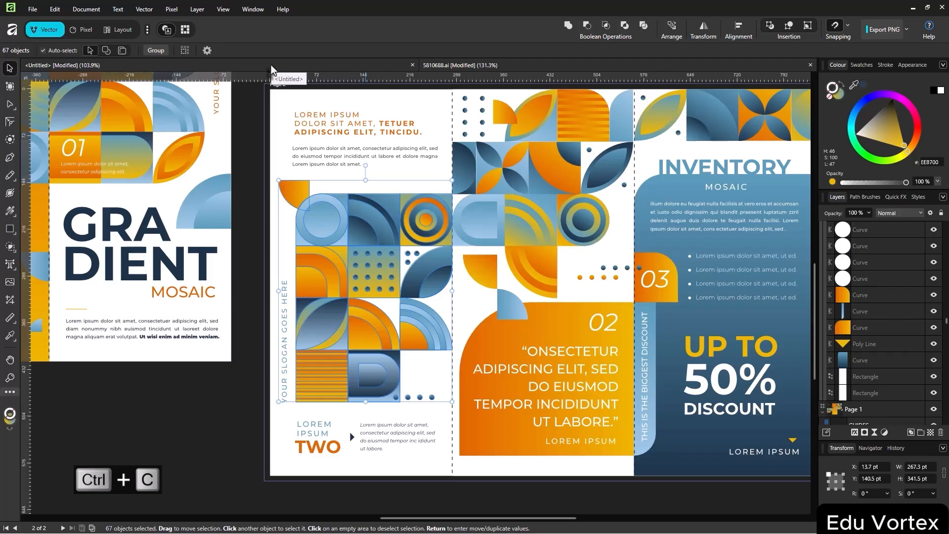
left_click(299, 71)
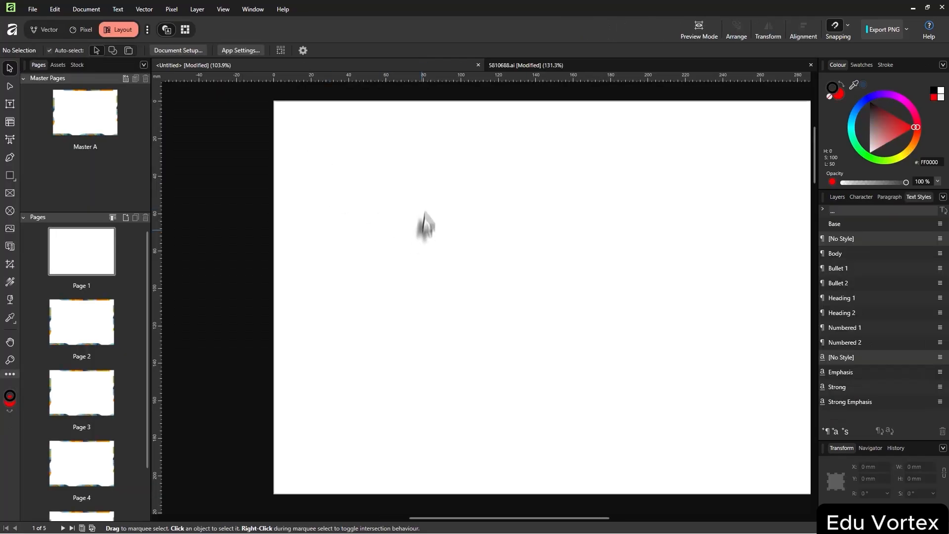
key("ctrl+v")
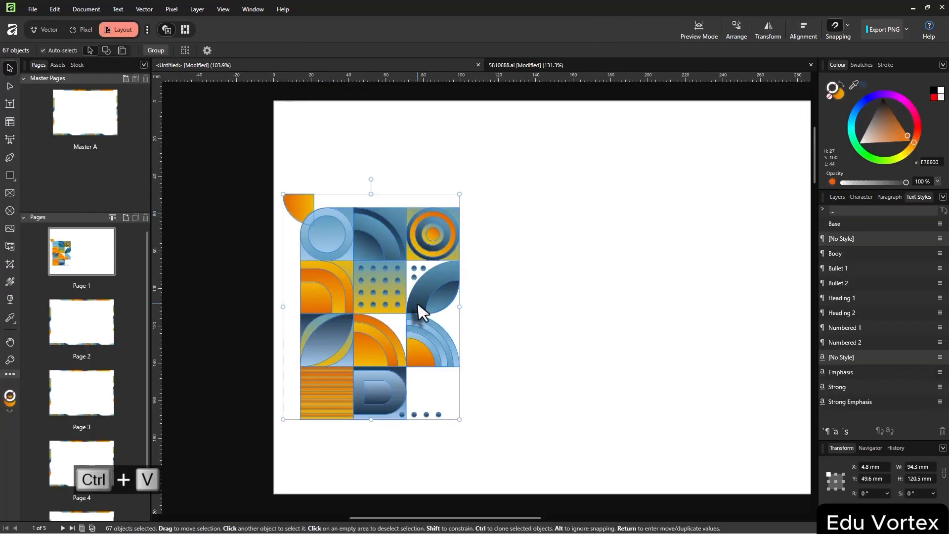
Enlarge the pasted mosaic to about 174.7 × 223.2 mm so it spans the page height and bleeds past the left page edge
scroll(358, 244, "down", 3)
left_click_drag(350, 261, 472, 331)
left_click_drag(336, 107, 339, 92)
left_click(478, 200)
scroll(483, 229, "up", 4)
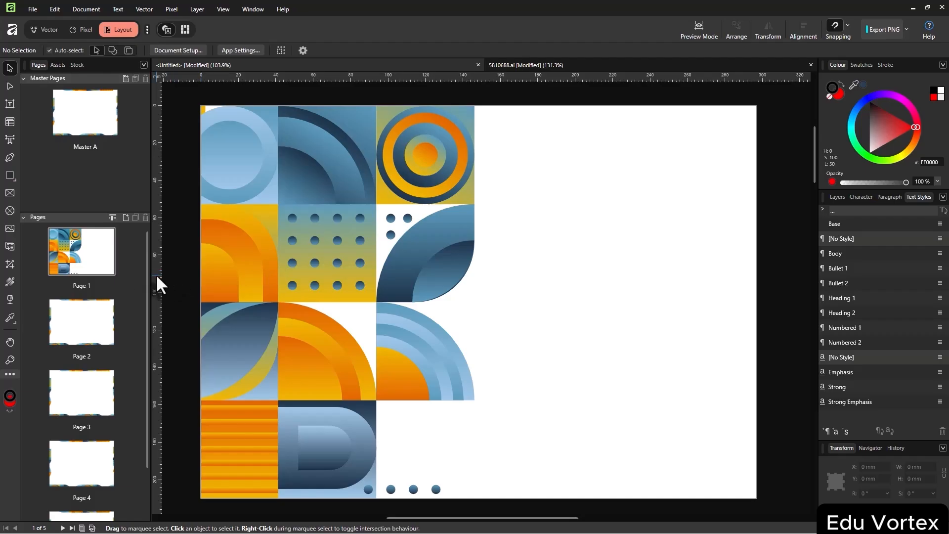
Add a vertical guide at the mosaic's right edge and shift it slightly left to about 145 mm
left_click_drag(156, 277, 473, 270)
left_click_drag(478, 270, 489, 289)
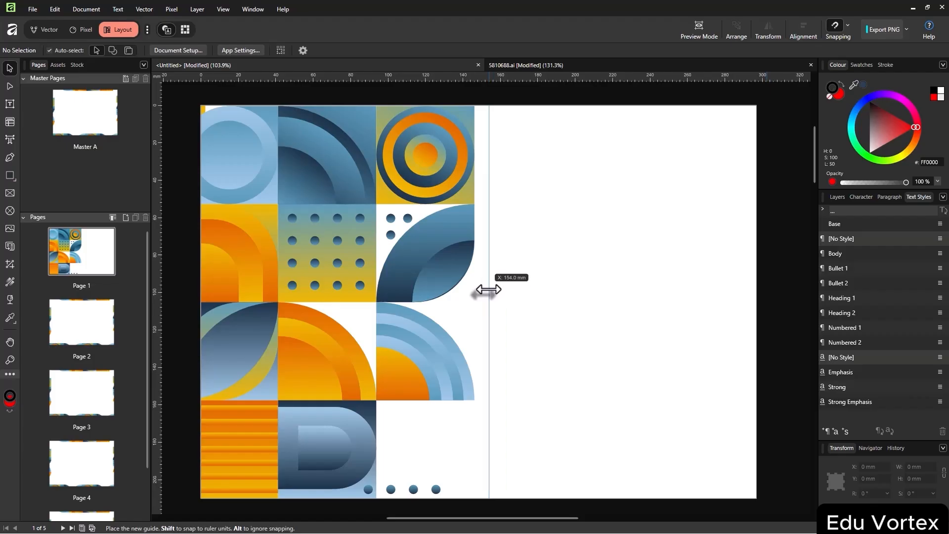
left_click_drag(489, 290, 482, 301)
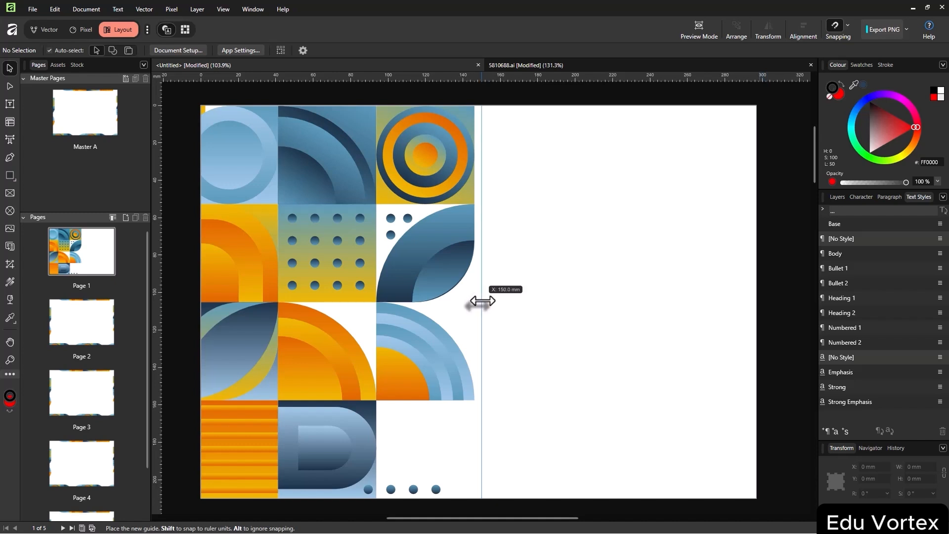
left_click_drag(482, 294, 474, 254)
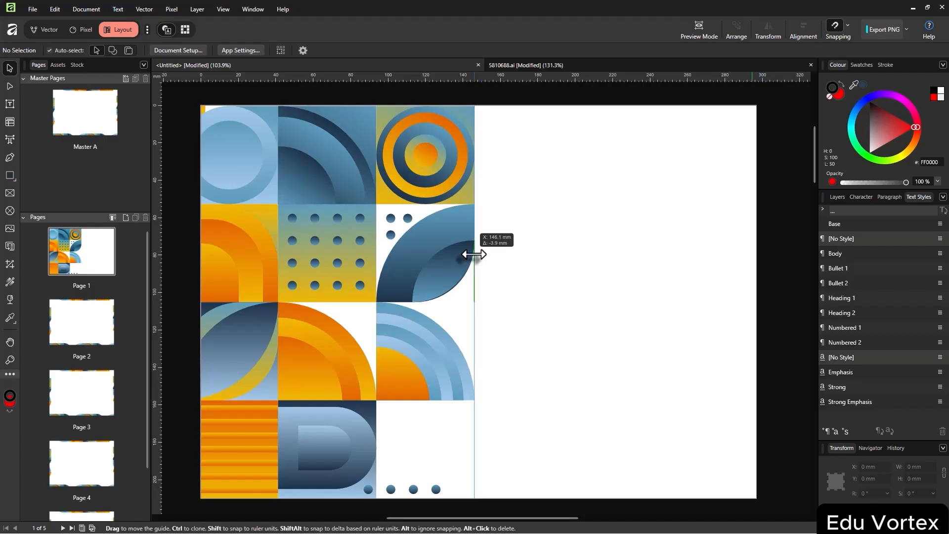
left_click_drag(474, 255, 473, 263)
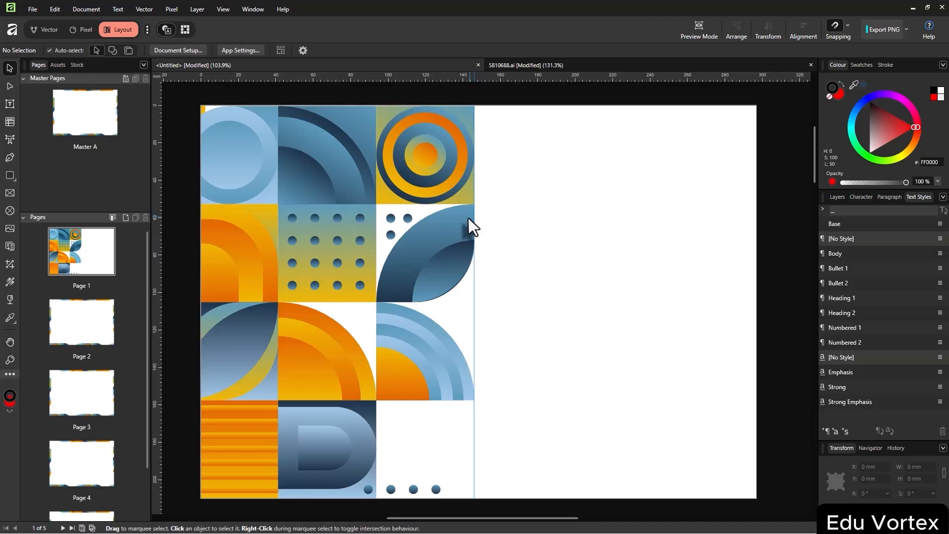
scroll(475, 263, "up", 3)
scroll(474, 263, "up", 10)
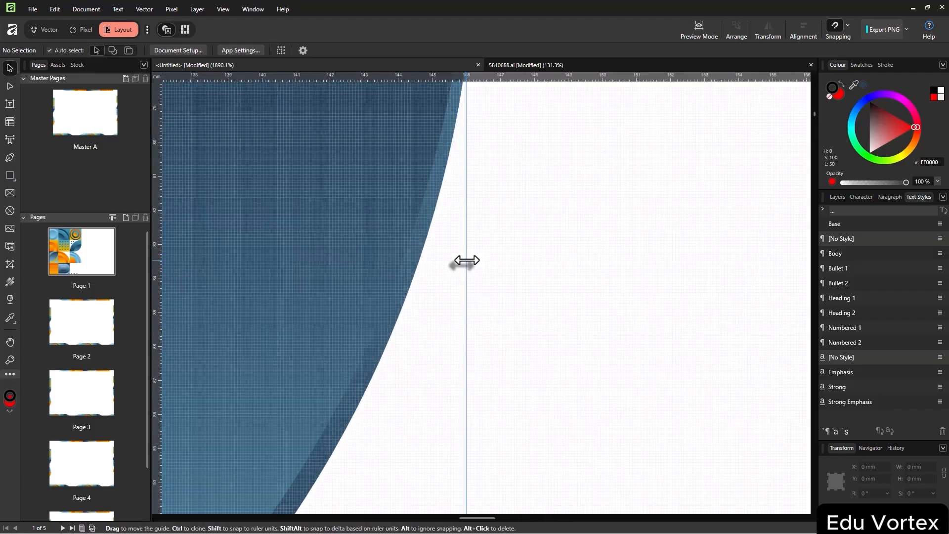
left_click_drag(462, 261, 430, 276)
scroll(416, 159, "down", 12)
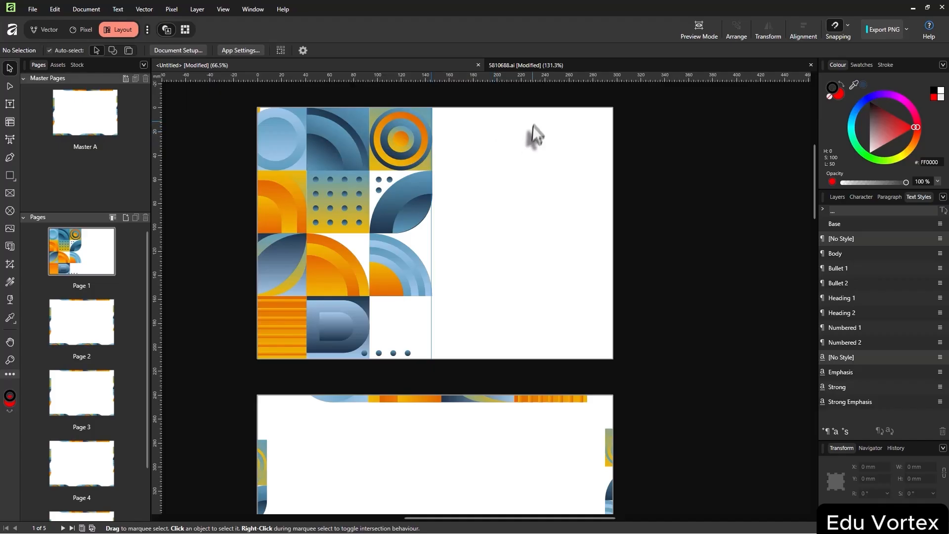
Select the whole mosaic and nudge it left until its right edge meets the vertical guide
left_click_drag(533, 127, 221, 379)
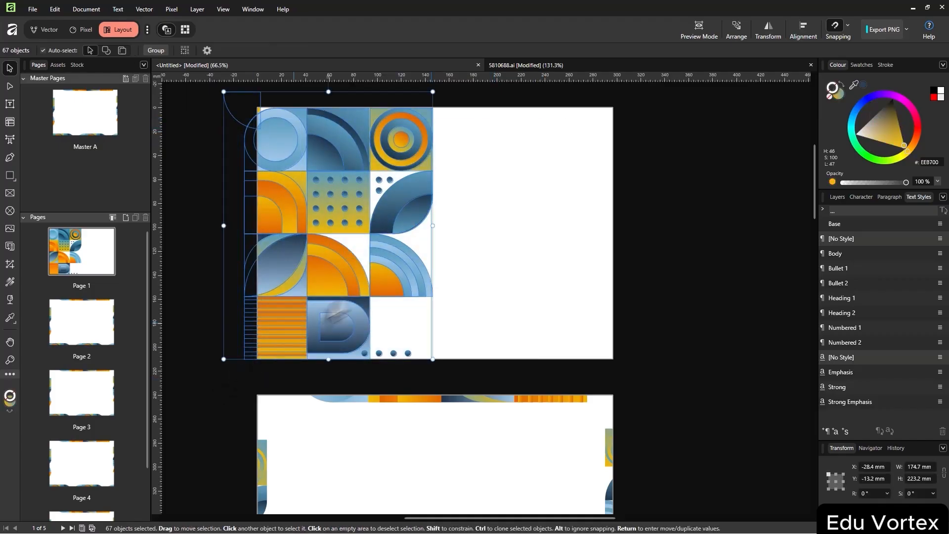
left_click_drag(561, 135, 309, 287)
scroll(456, 155, "up", 5)
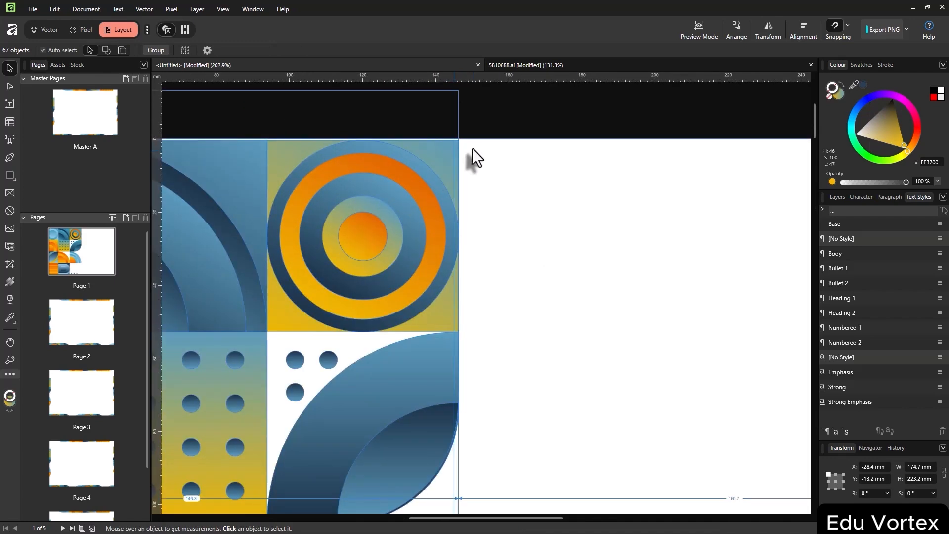
scroll(467, 150, "up", 5)
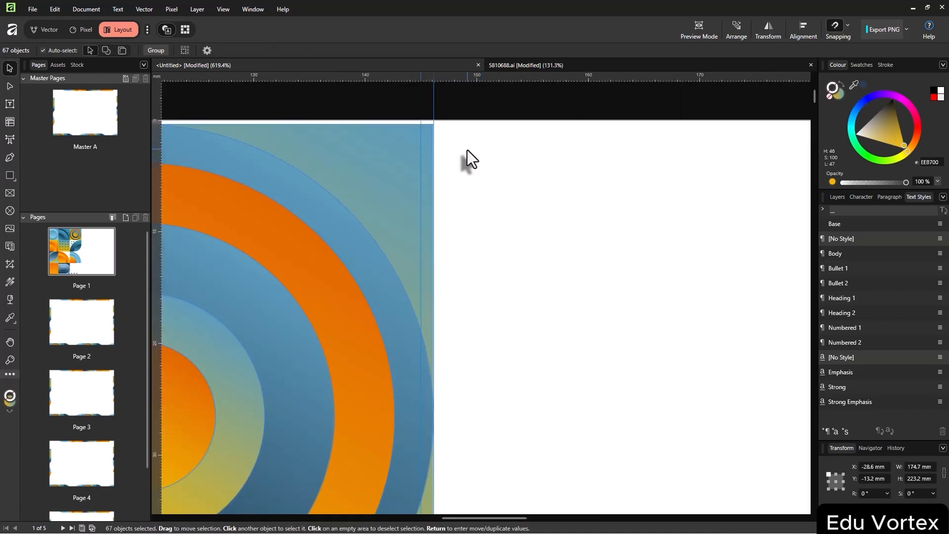
key("Left")
key("Left")
key("Left")
key("Left")
key("Left")
key("Left")
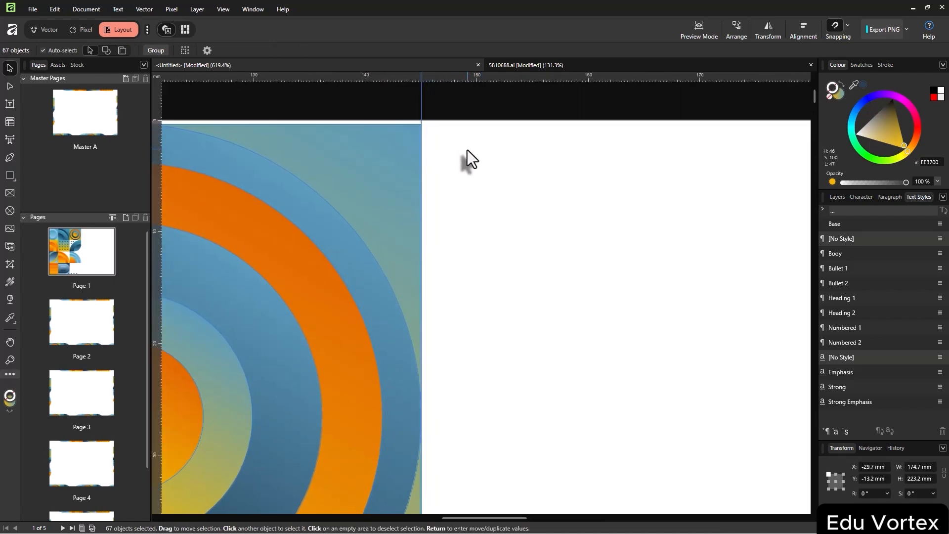
scroll(468, 150, "down", 12)
scroll(451, 149, "up", 2)
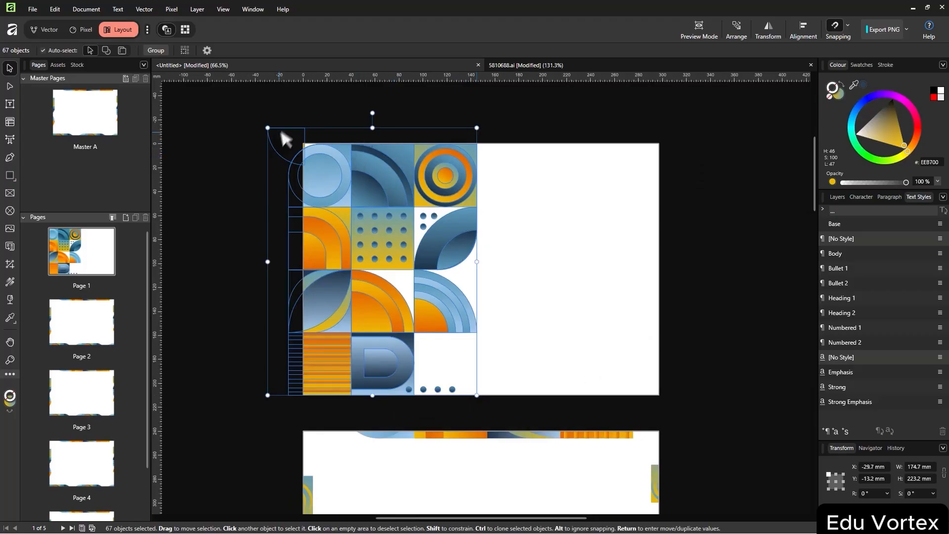
Enlarge the mosaic from its upper-left corner to about 177 × 226.2 mm, and check the page in Preview Mode
left_click_drag(268, 128, 264, 124)
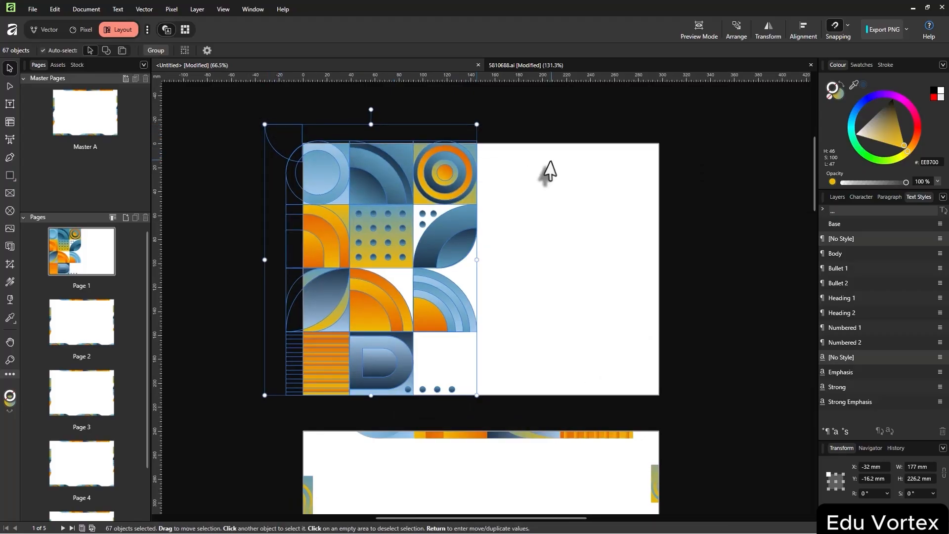
left_click(542, 172)
scroll(561, 208, "up", 3)
scroll(565, 200, "down", 3)
scroll(565, 203, "up", 1)
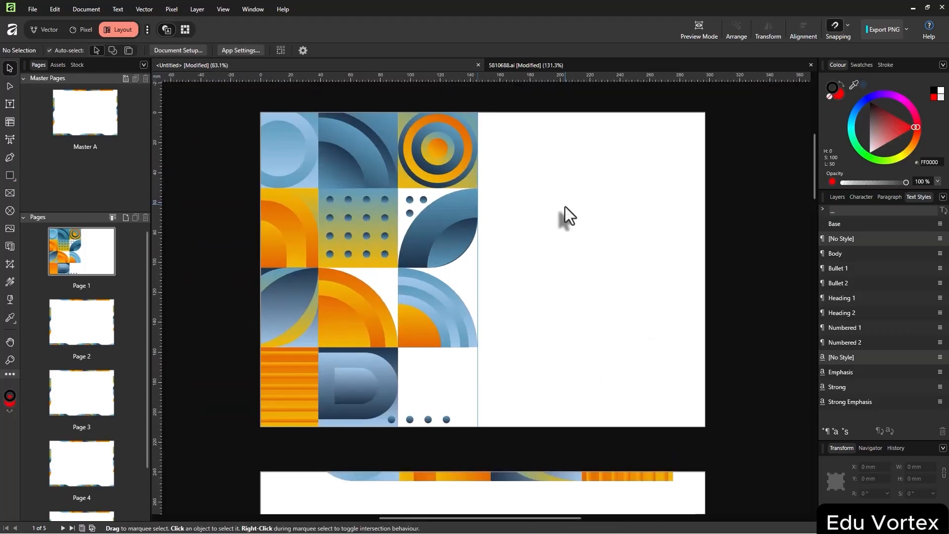
left_click_drag(565, 206, 564, 218)
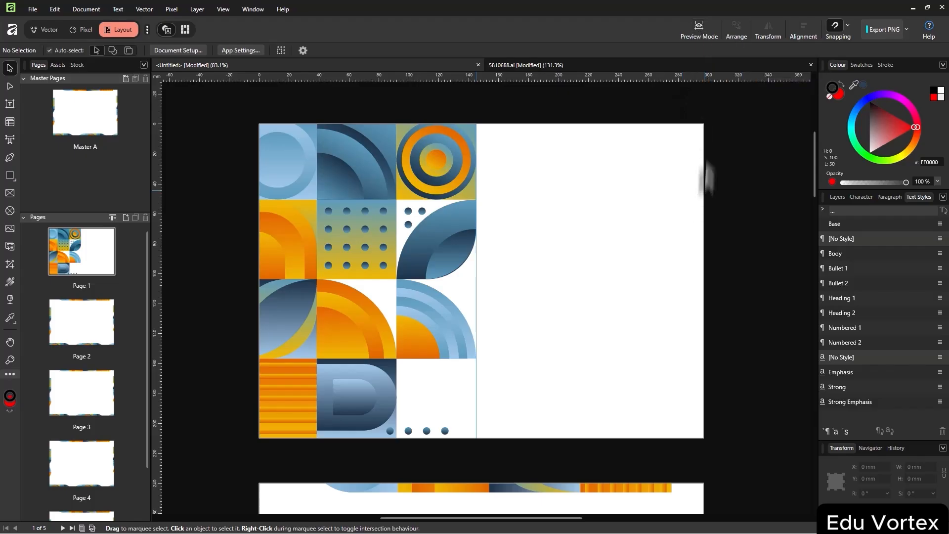
left_click(699, 22)
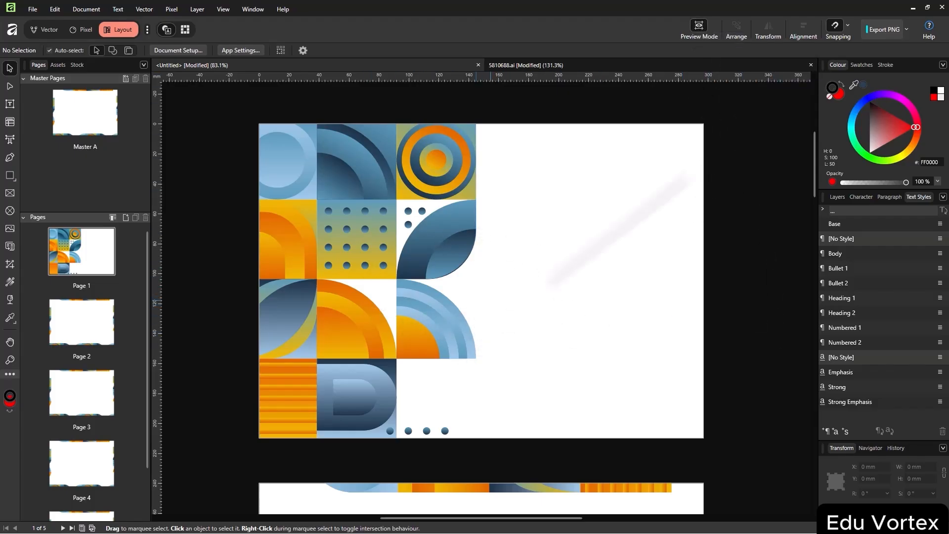
left_click(701, 38)
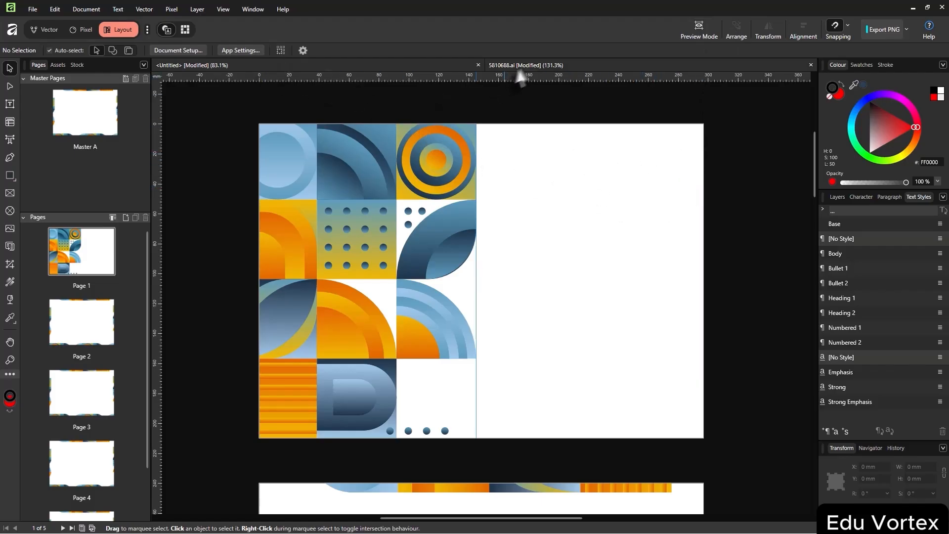
Copy the middle-panel tiles from page 2 of 5810688.ai, paste them onto page 1, and place them over its lower-right corner
left_click(558, 65)
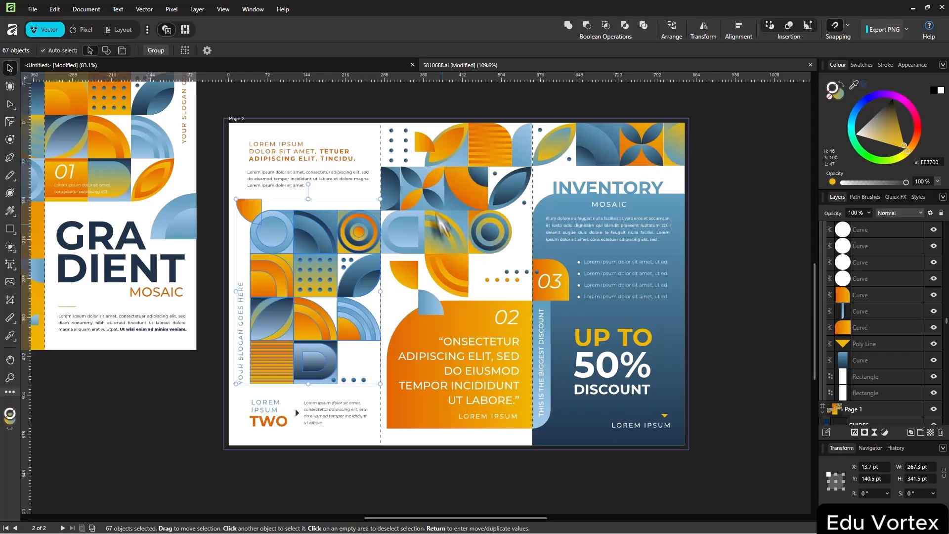
left_click(476, 284)
left_click_drag(453, 216, 377, 325)
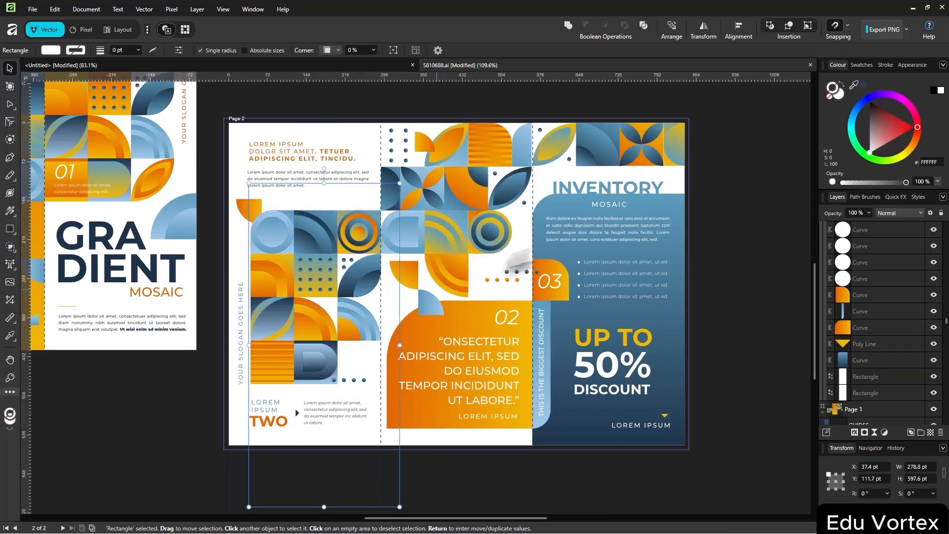
left_click_drag(518, 256, 418, 191)
key("ctrl+c")
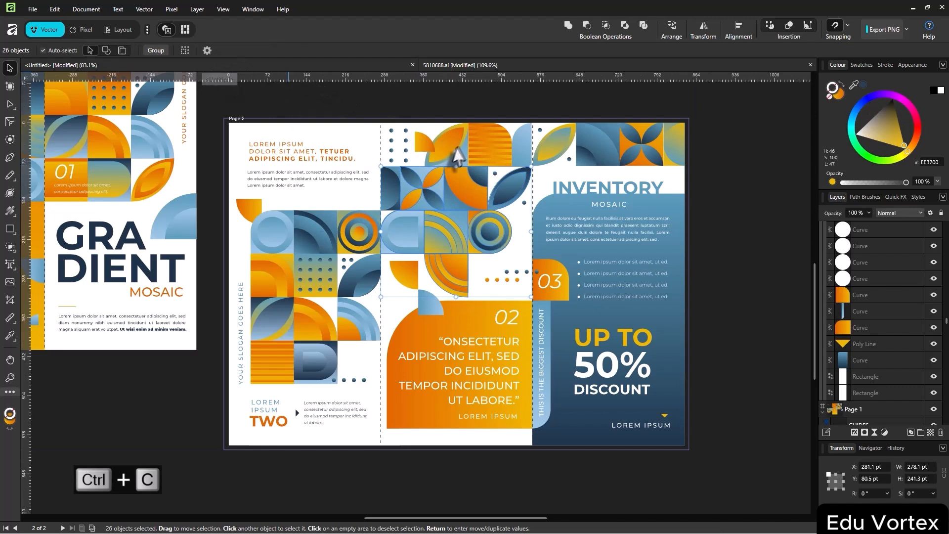
left_click(301, 63)
key("ctrl+v")
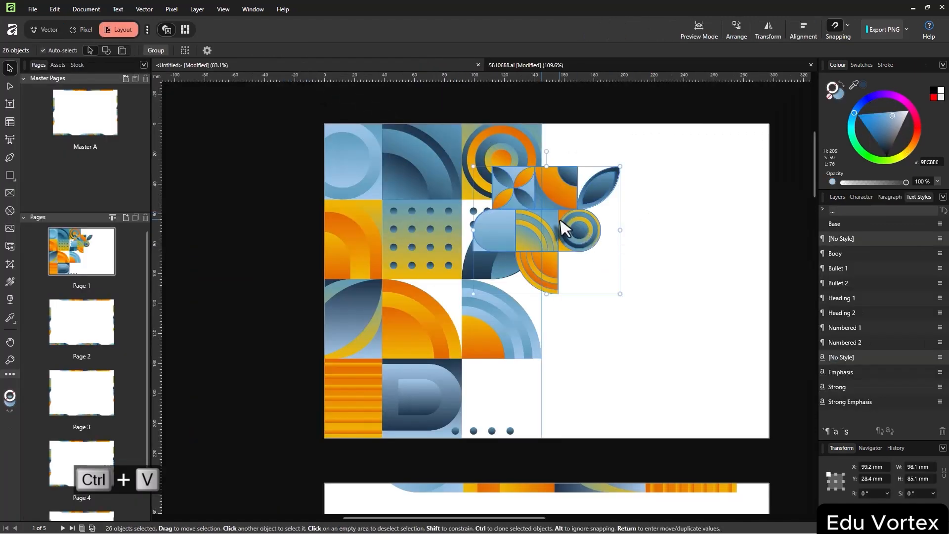
left_click_drag(562, 227, 725, 398)
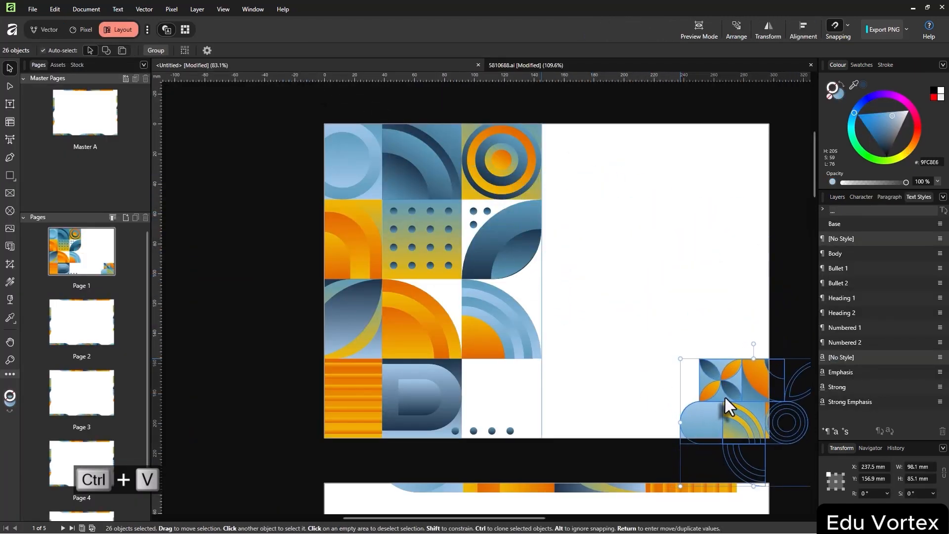
left_click(695, 322)
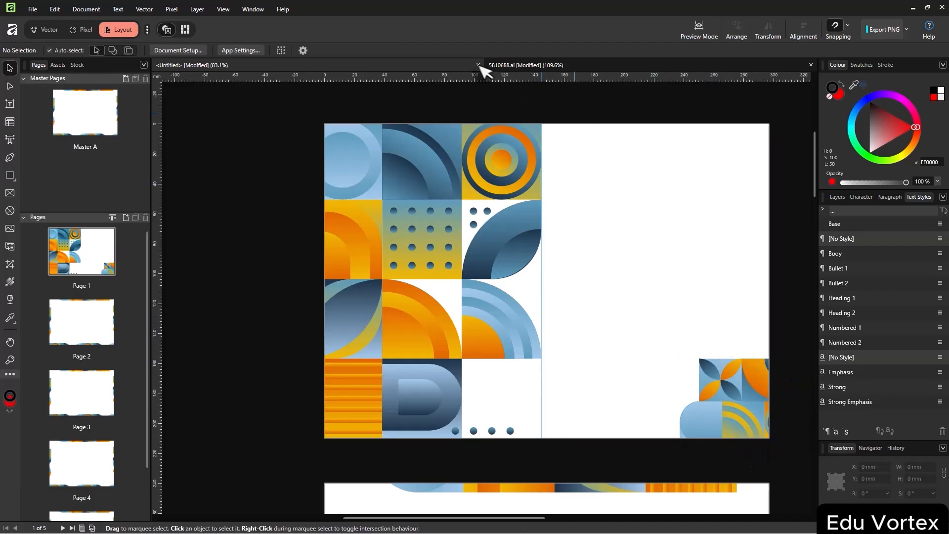
Copy the lower two rows of front-cover mosaic tiles from page 1 of 5810688.ai and paste them onto page 1 of the layout
scroll(336, 224, "down", 1)
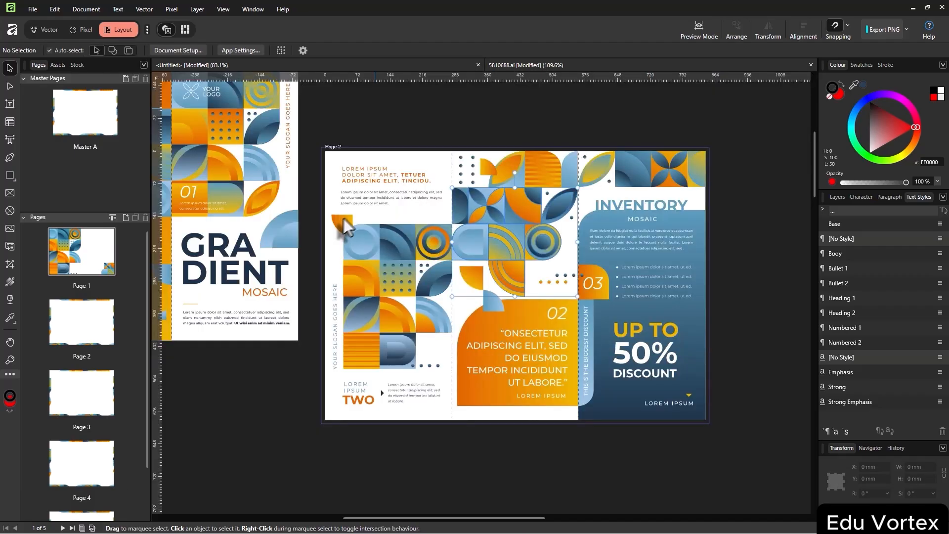
left_click_drag(282, 241, 563, 292)
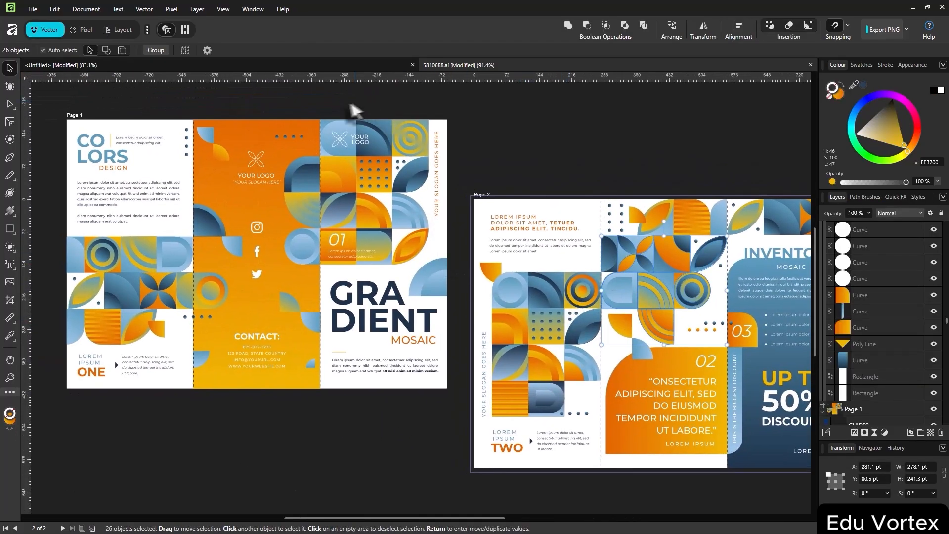
left_click_drag(405, 270, 339, 227)
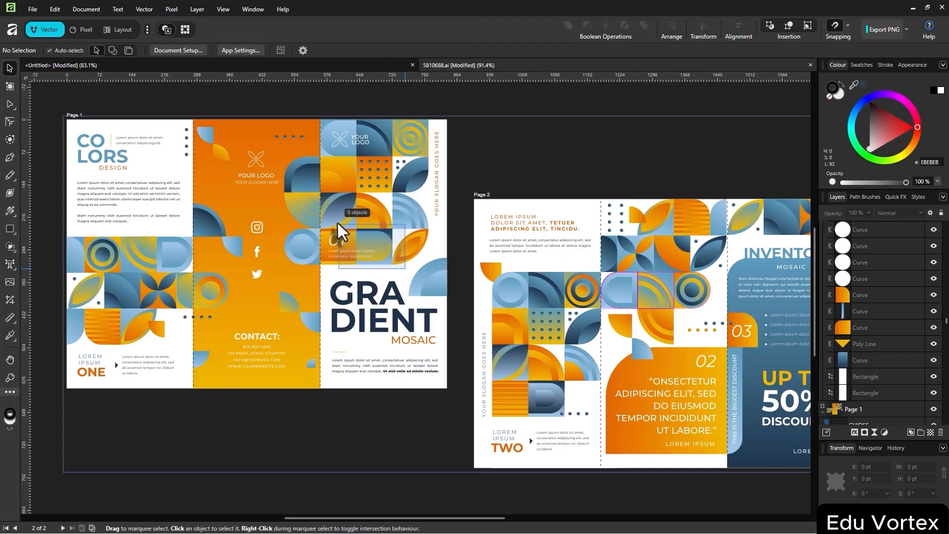
key("ctrl+z")
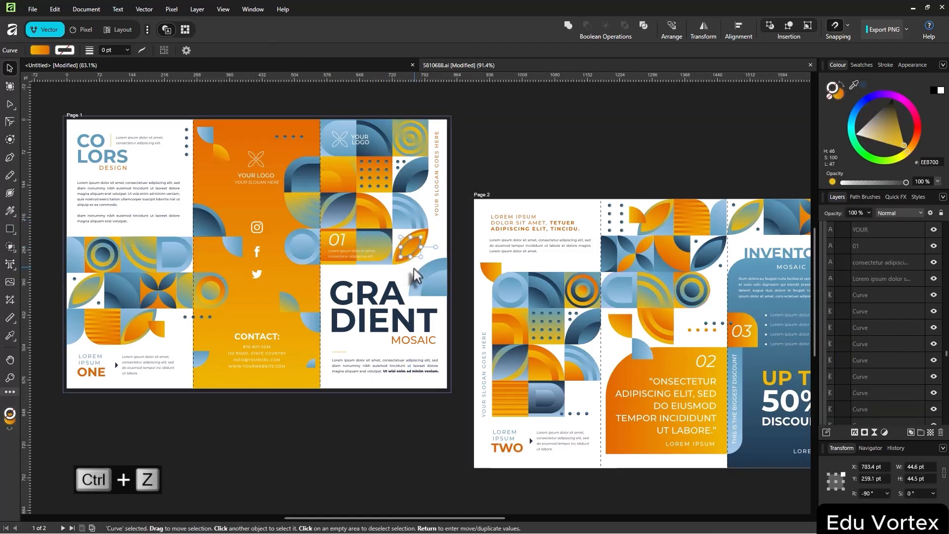
left_click_drag(419, 272, 345, 216)
key("ctrl+c")
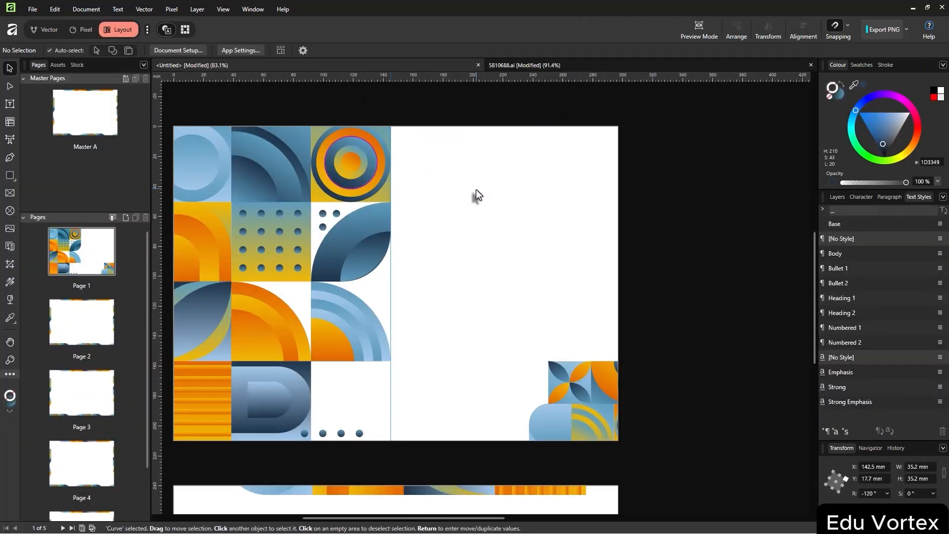
key("ctrl+v")
left_click(511, 235)
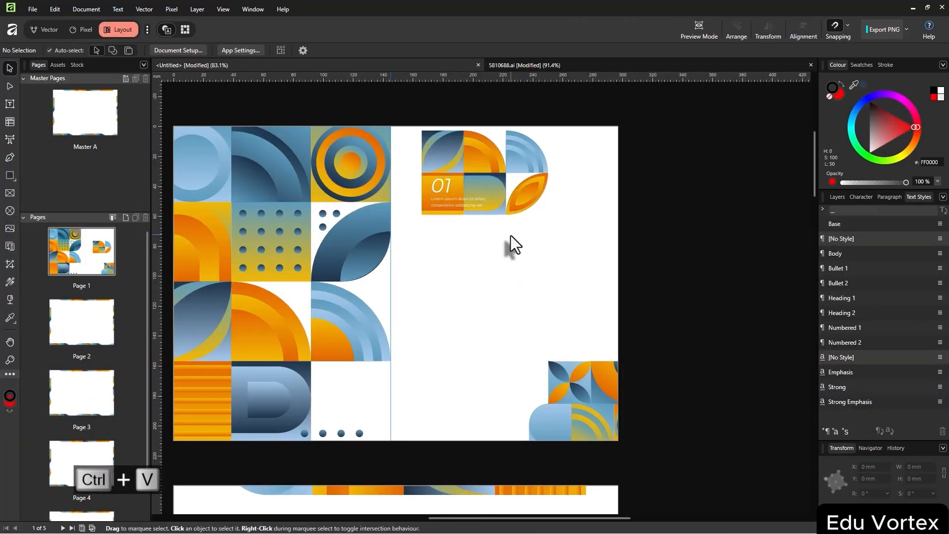
Move the pasted tiles against the vertical guide at the page's upper edge and enlarge them to about 152 mm across, reaching the right page edge
scroll(509, 234, "up", 5)
scroll(455, 202, "down", 5)
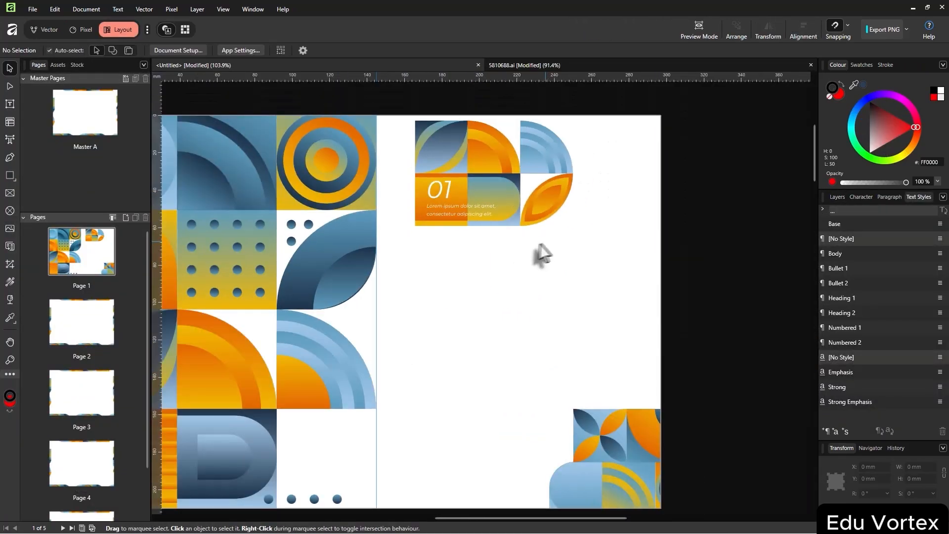
left_click_drag(496, 172, 458, 120)
left_click(547, 188)
left_click(509, 148)
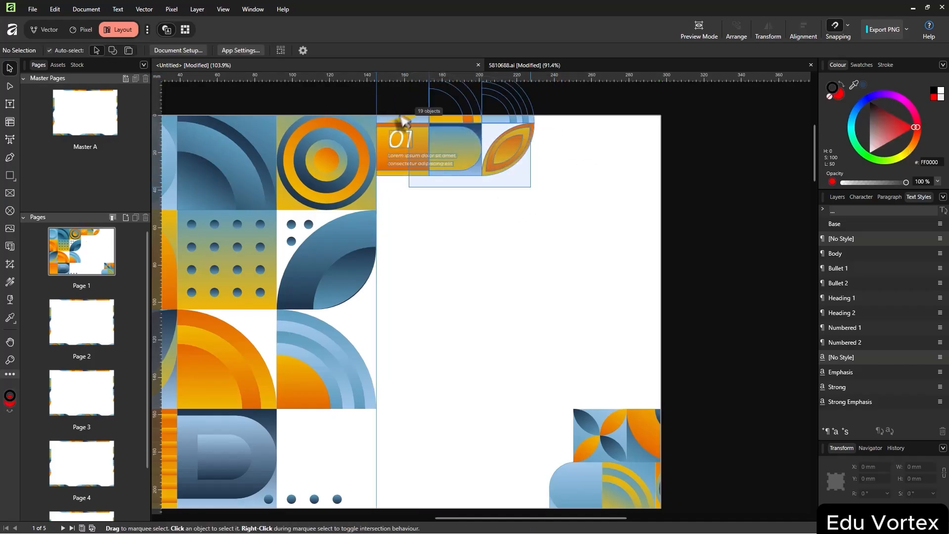
left_click_drag(535, 122, 661, 123)
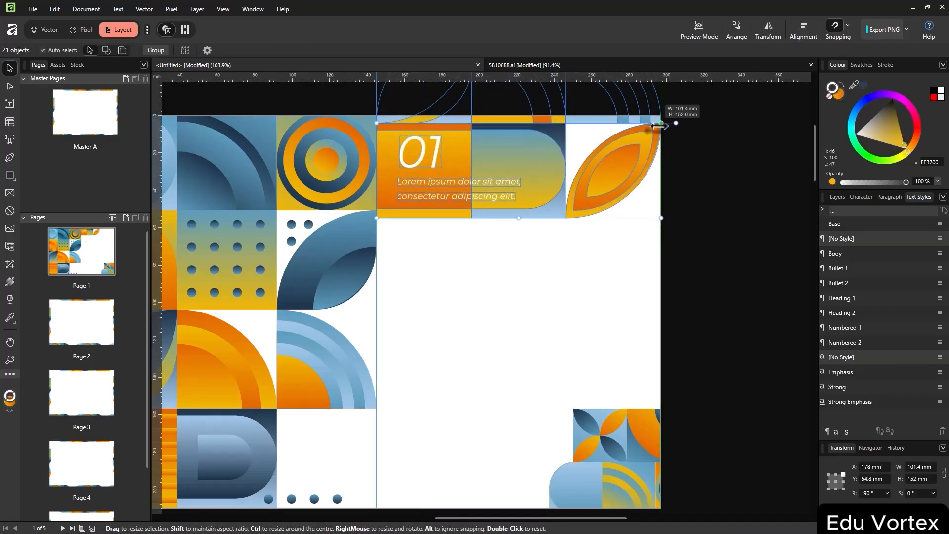
Delete the "01" number and both lorem ipsum text lines from the enlarged tiles
left_click(454, 184)
key("Delete")
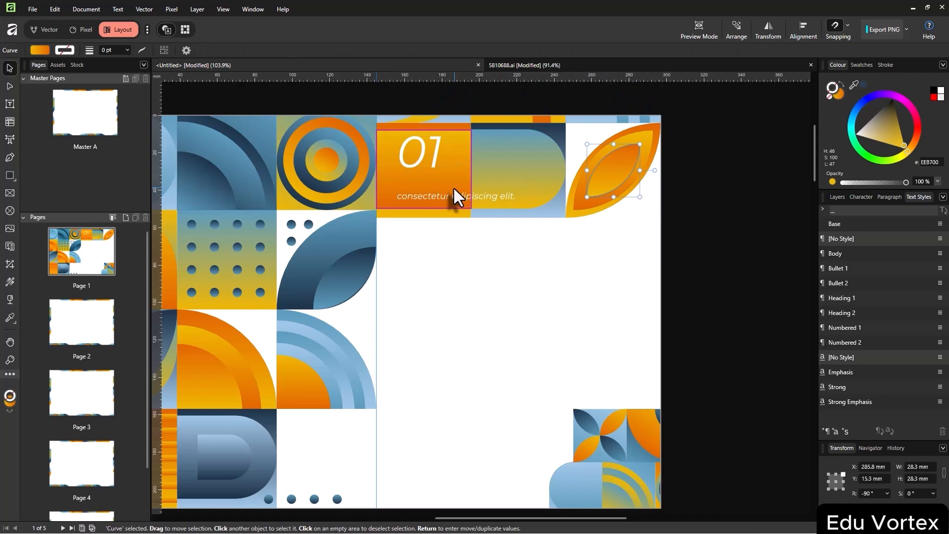
left_click(435, 156)
key("BackSpace")
double_click(424, 194)
key("BackSpace")
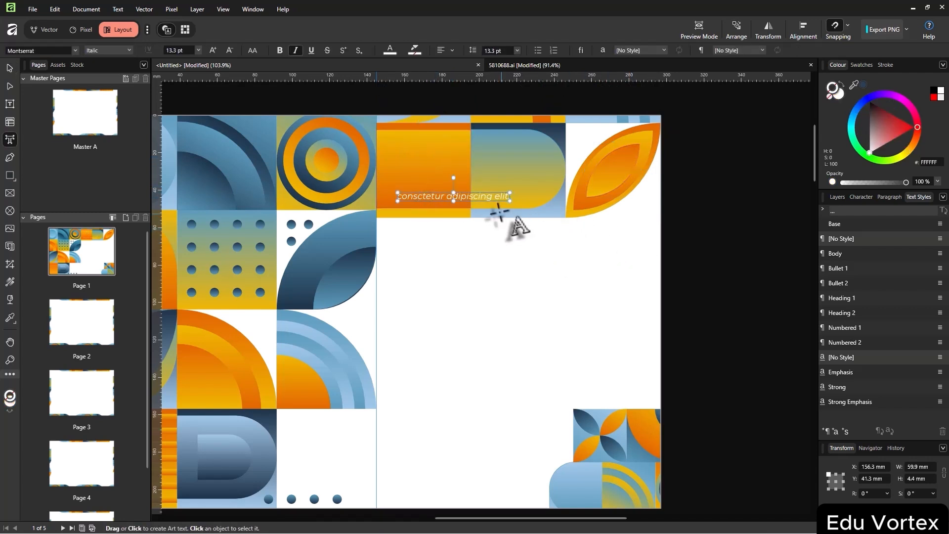
key("Escape")
key("Delete")
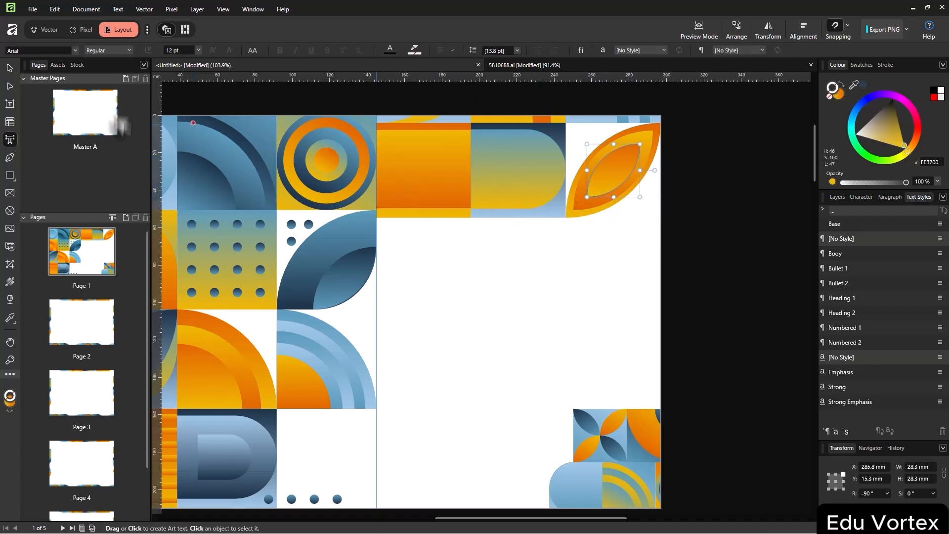
Select the whole enlarged tile block and move it up until only a strip about 20 mm high remains on the page
key("v")
left_click_drag(640, 236, 417, 112)
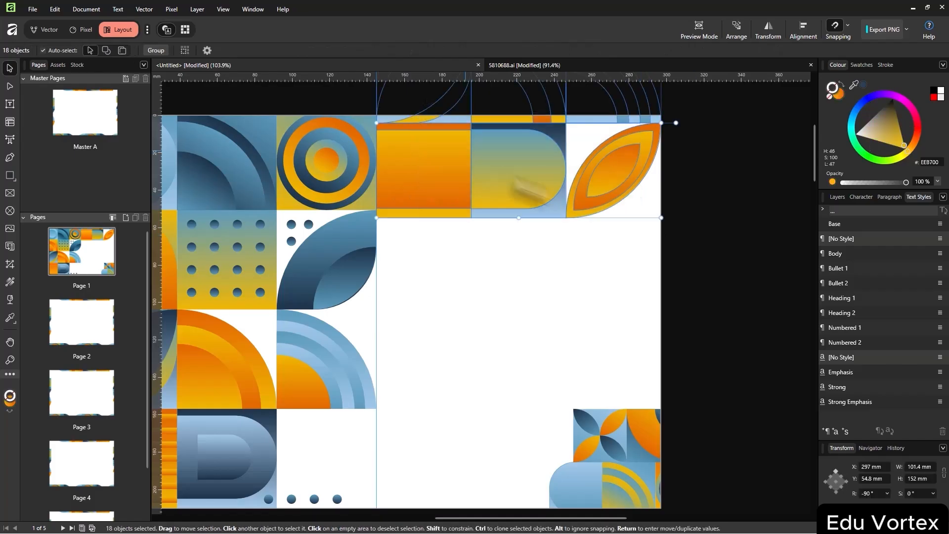
left_click_drag(547, 184, 550, 120)
left_click(542, 224)
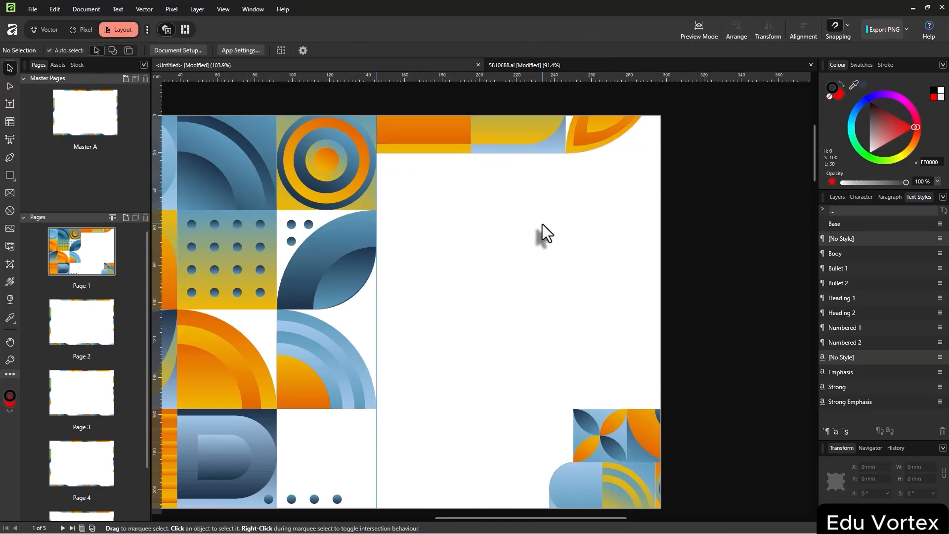
left_click_drag(439, 282, 526, 269)
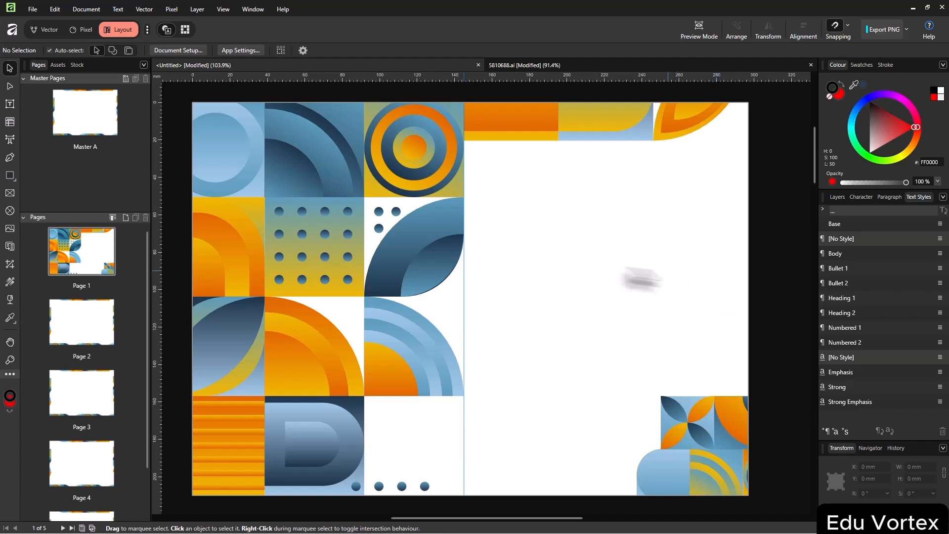
left_click_drag(640, 280, 639, 277)
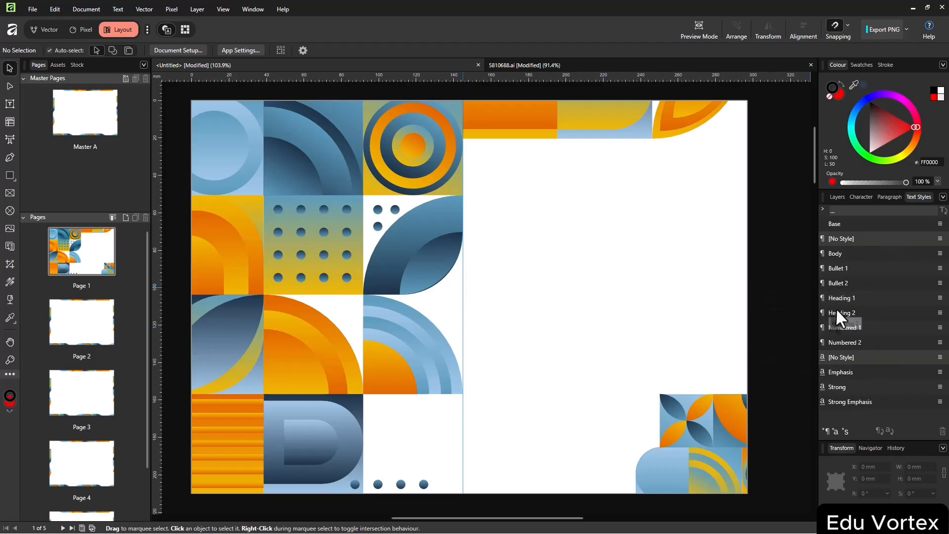
left_click(867, 284)
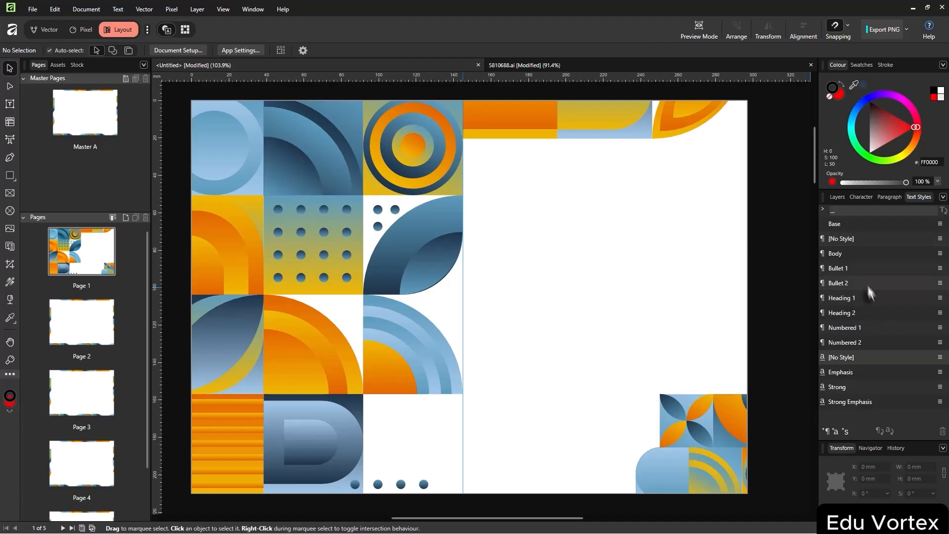
left_click(885, 254)
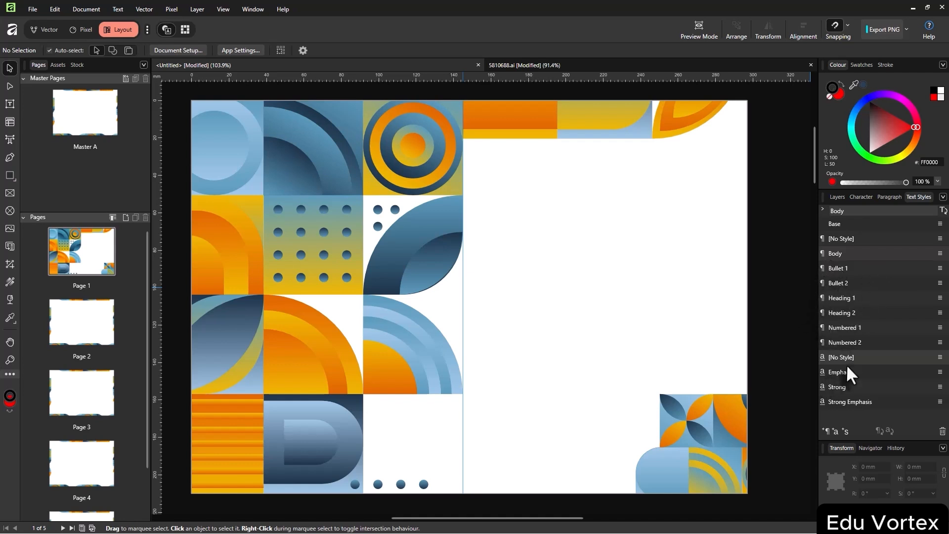
Switch to the Medium article in Chrome, copy its title "Nielsen's 10 Usability Heuristics: The UX Rules Every Designer Should Know", and return to Affinity
key("alt+Tab")
key("alt+Tab")
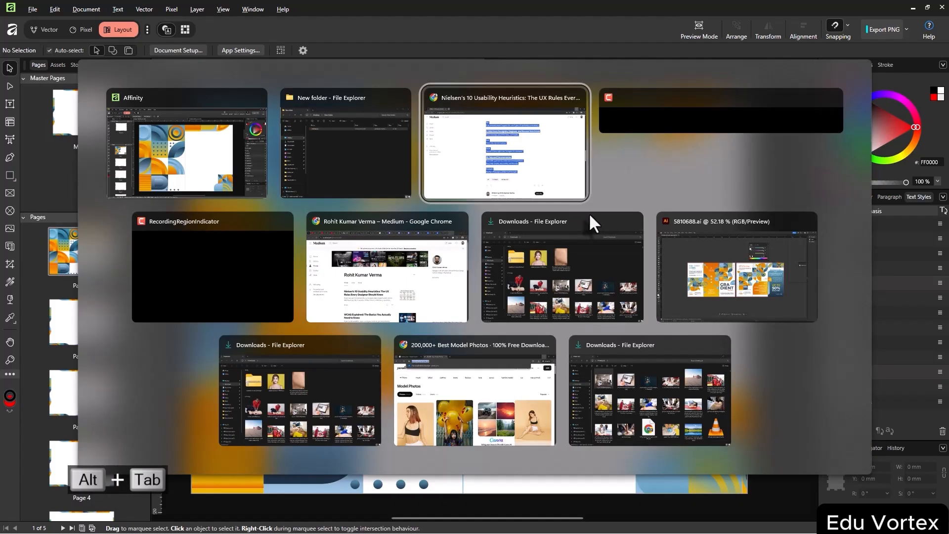
scroll(586, 218, "up", 20)
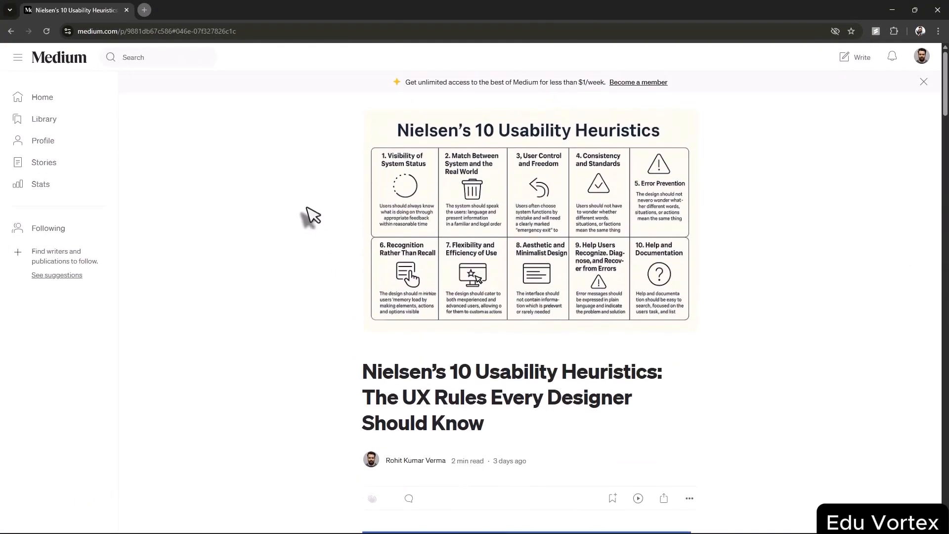
scroll(498, 314, "down", 4)
scroll(479, 420, "up", 4)
left_click_drag(483, 424, 329, 384)
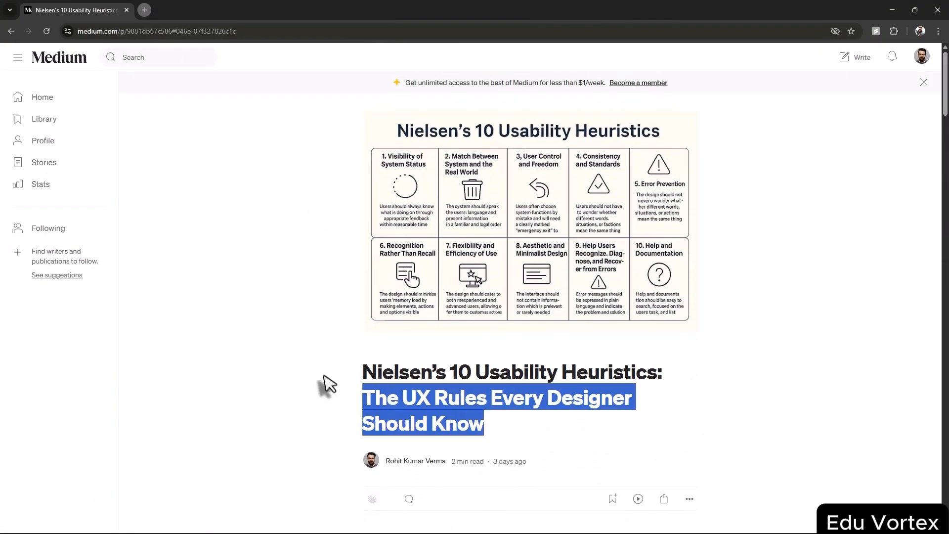
key("ctrl+c")
left_click(893, 10)
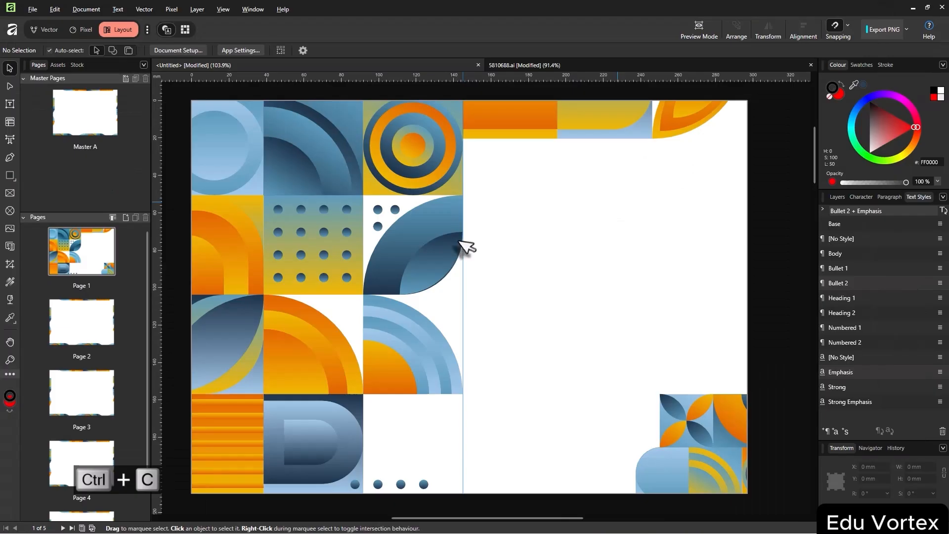
Draw a text frame about 114.9 × 87.7 mm in the white area of page 1 and paste the article title into it
left_click(505, 229)
key("t")
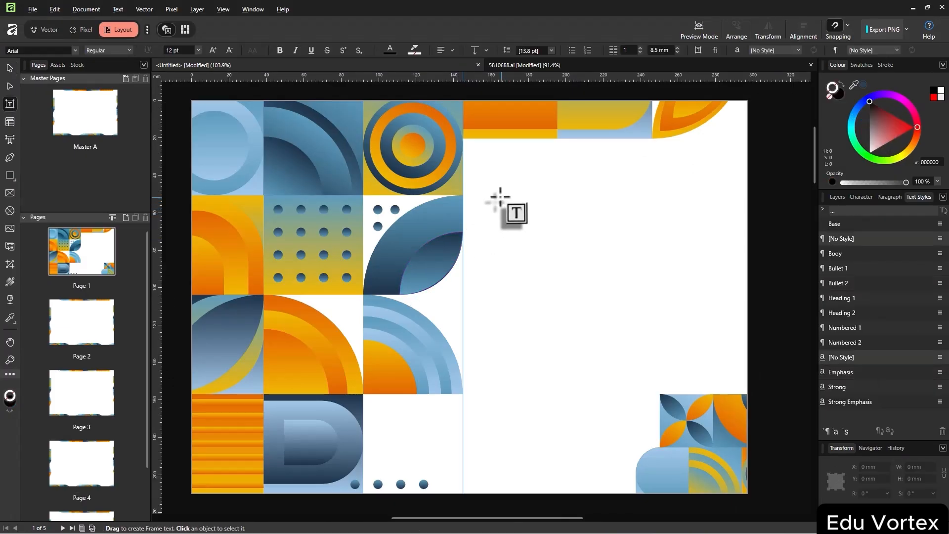
left_click_drag(496, 195, 711, 359)
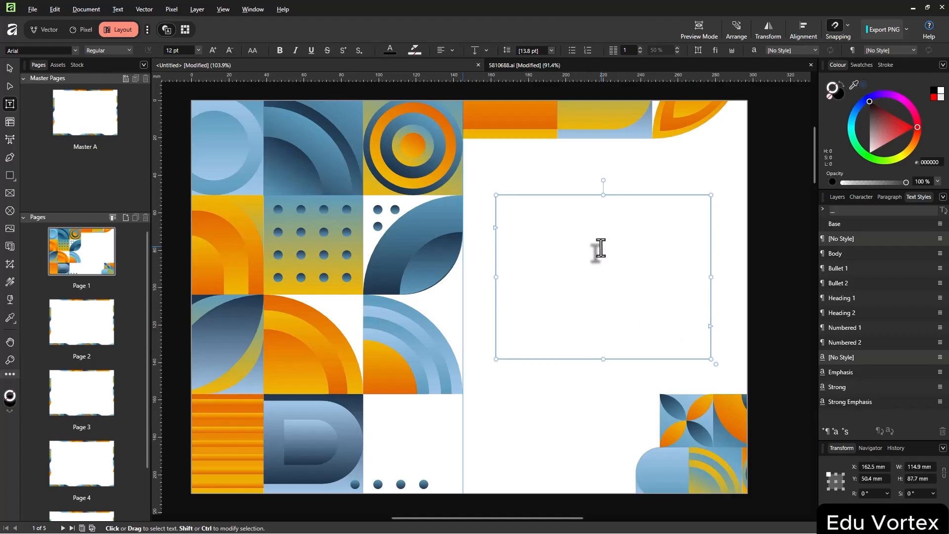
key("ctrl+v")
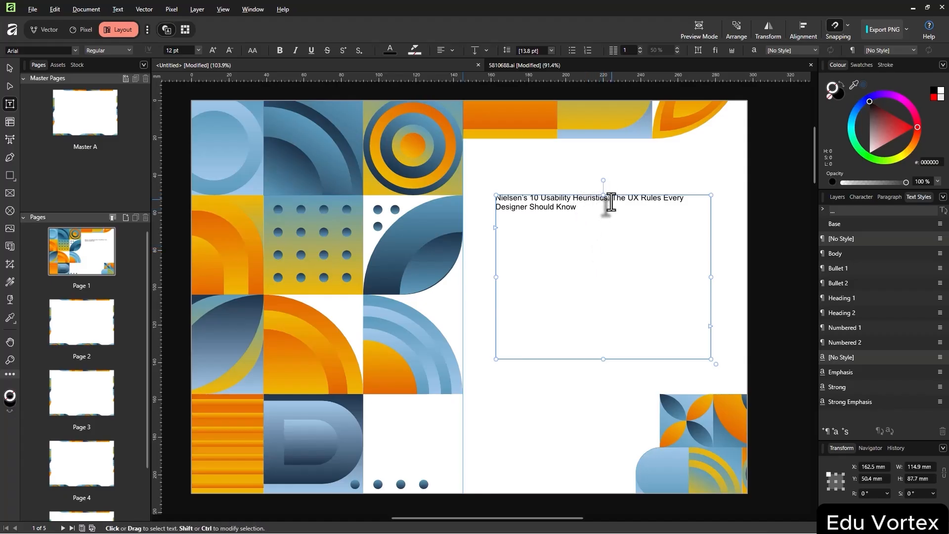
Cut "The UX Rules Every Designer Should Know" out of the title frame
left_click_drag(612, 198, 612, 222)
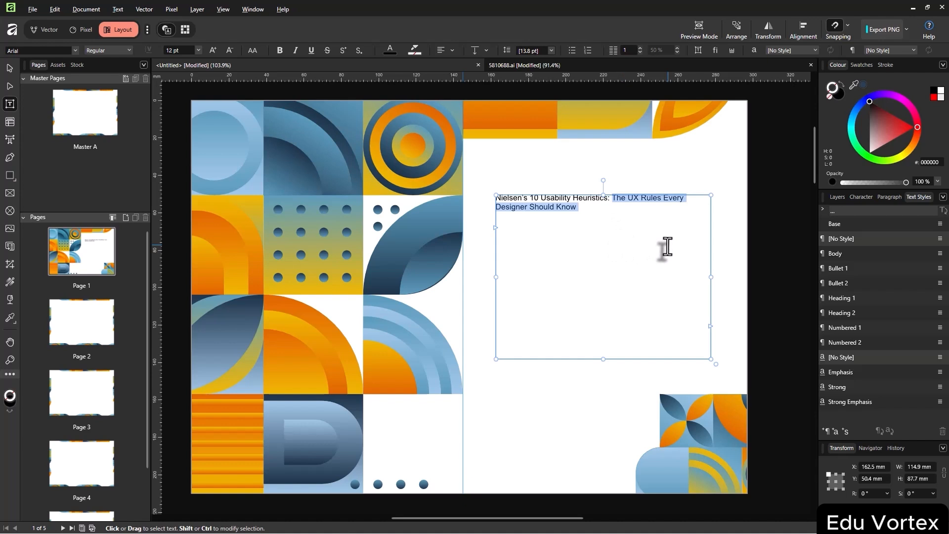
key("ctrl+x")
left_click(582, 199)
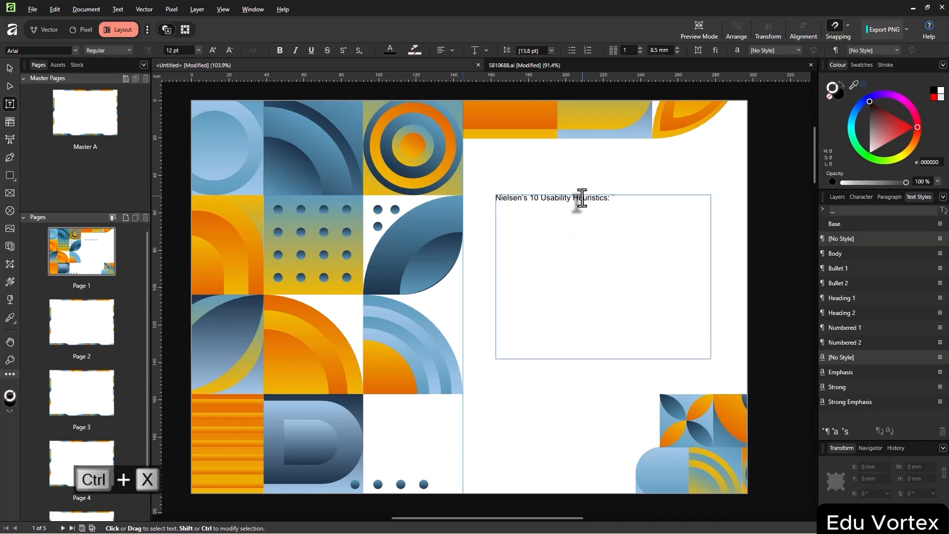
left_click(10, 67)
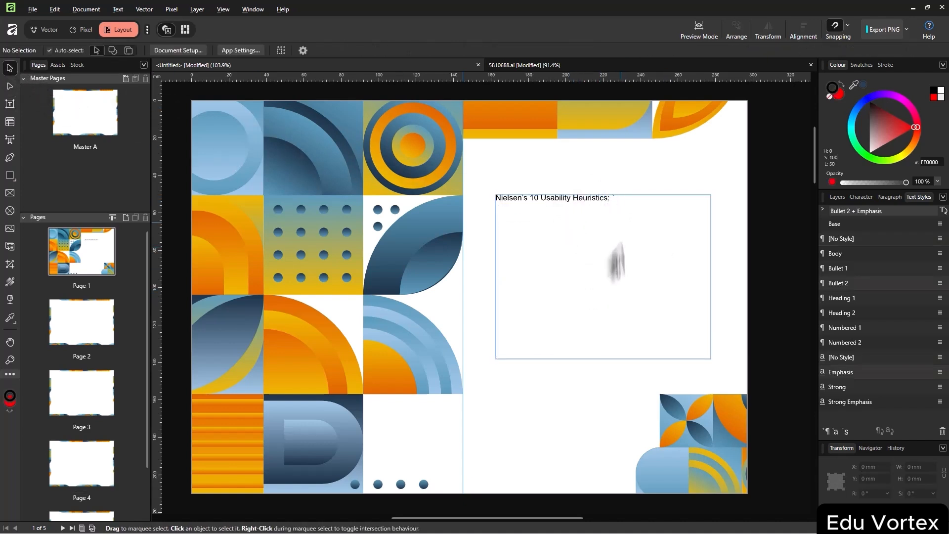
Shrink the title frame from its bottom edge to about 5.3 mm high so it fits the single text line
double_click(574, 200)
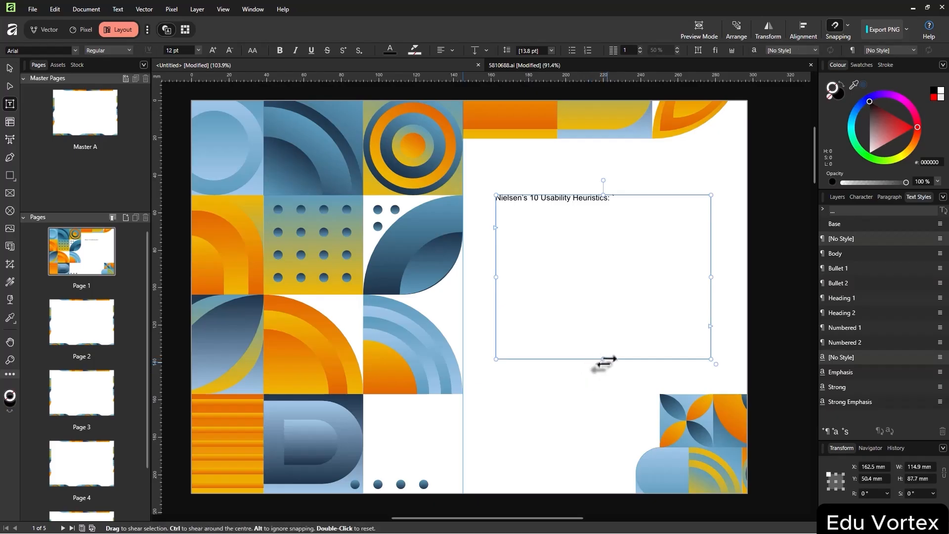
left_click_drag(604, 359, 584, 217)
left_click(587, 203)
left_click(585, 203)
left_click(584, 203)
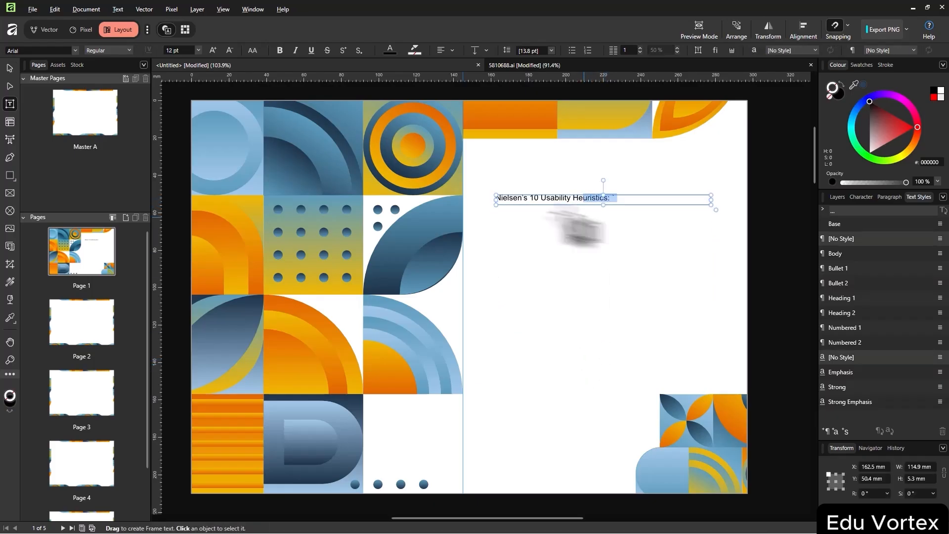
Duplicate the title frame just below the original and replace the copy's text with "The UX Rules Every Designer Should Know"
left_click(9, 68)
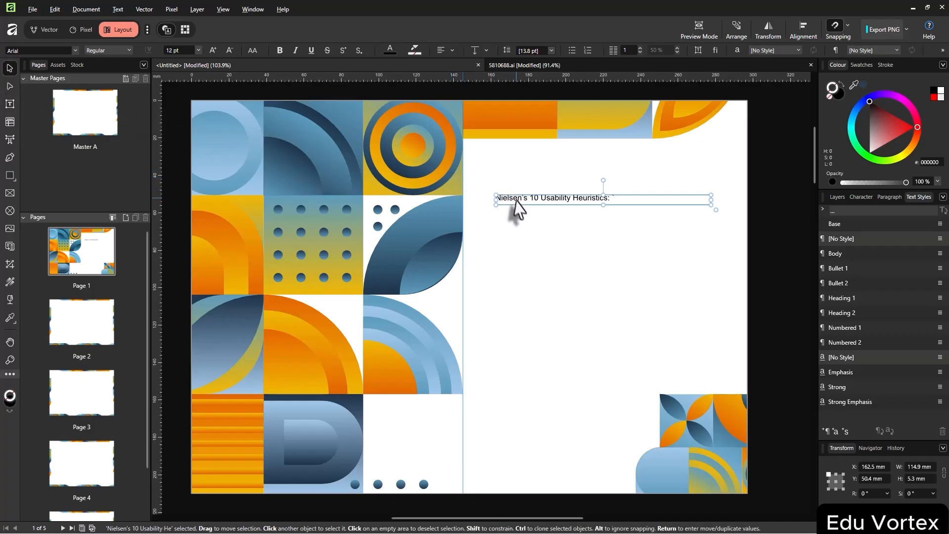
left_click_drag(515, 200, 517, 227, "ctrl")
double_click(519, 227)
key("ctrl+a")
key("ctrl+v")
left_click(594, 248)
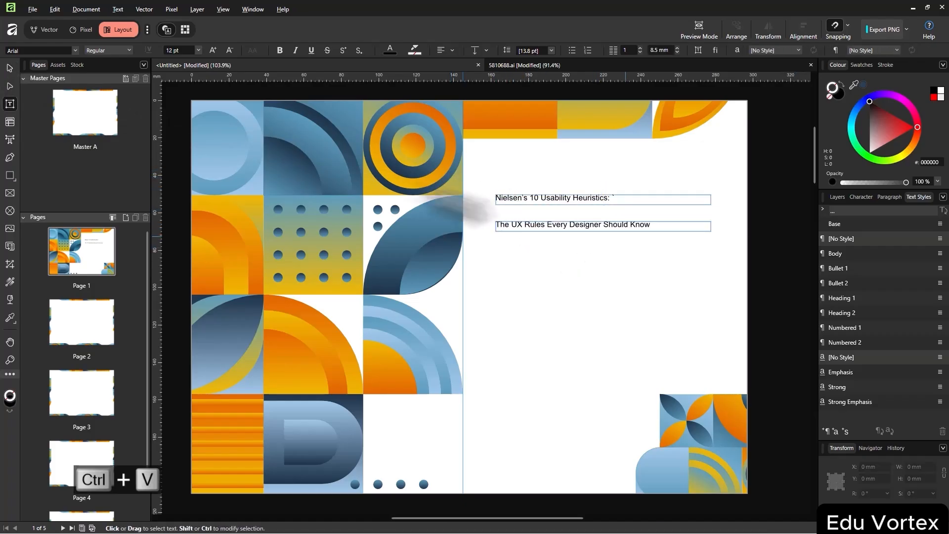
left_click(10, 69)
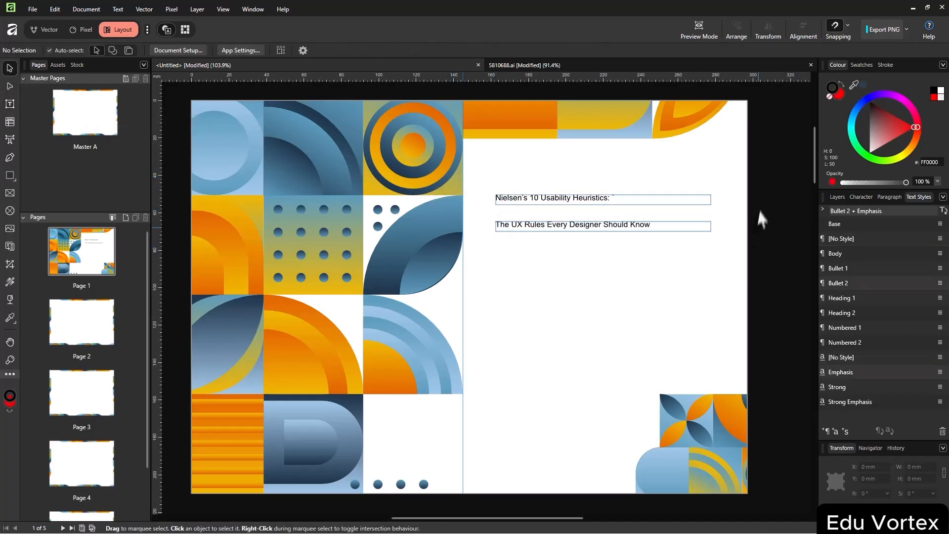
Turn on preview mode and set the "Nielsen's 10 Usability Heuristics:" text on page 1 to 20 pt
left_click(700, 28)
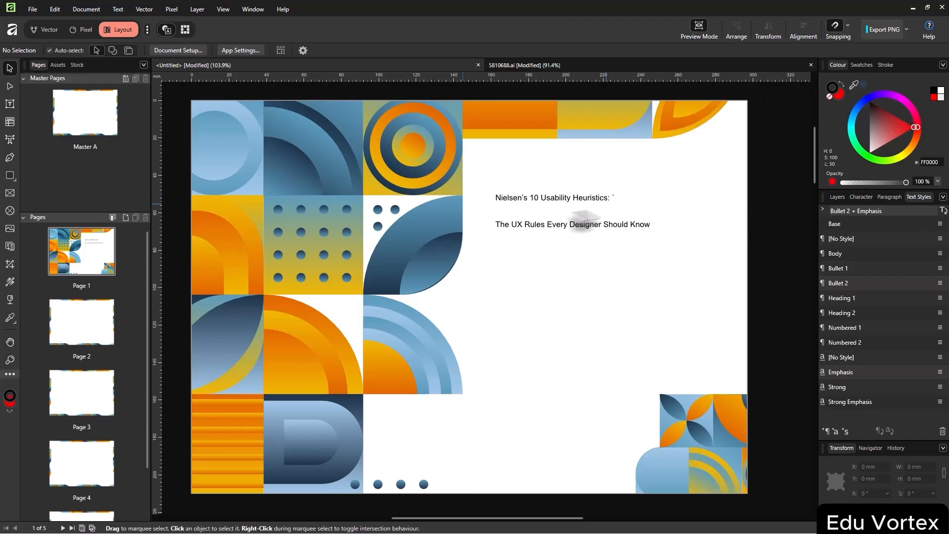
double_click(591, 198)
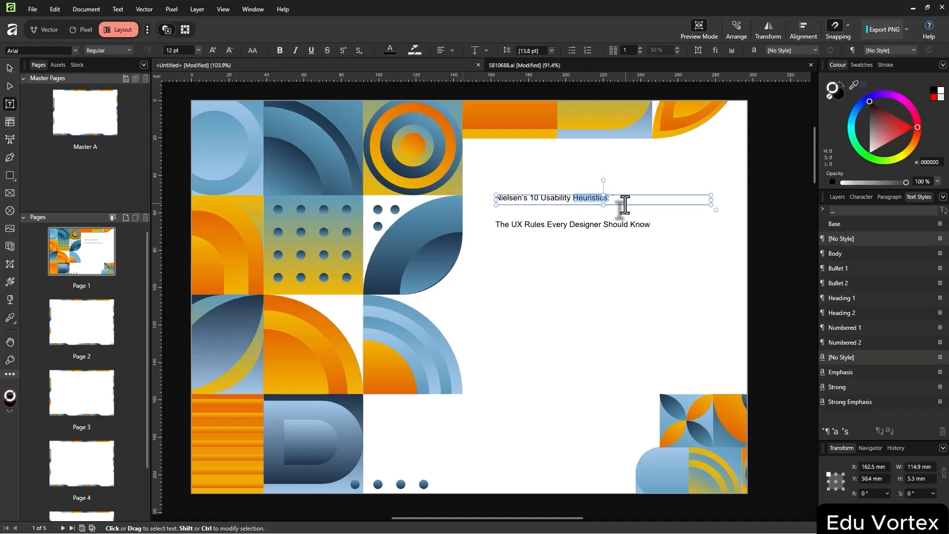
key("ctrl+a")
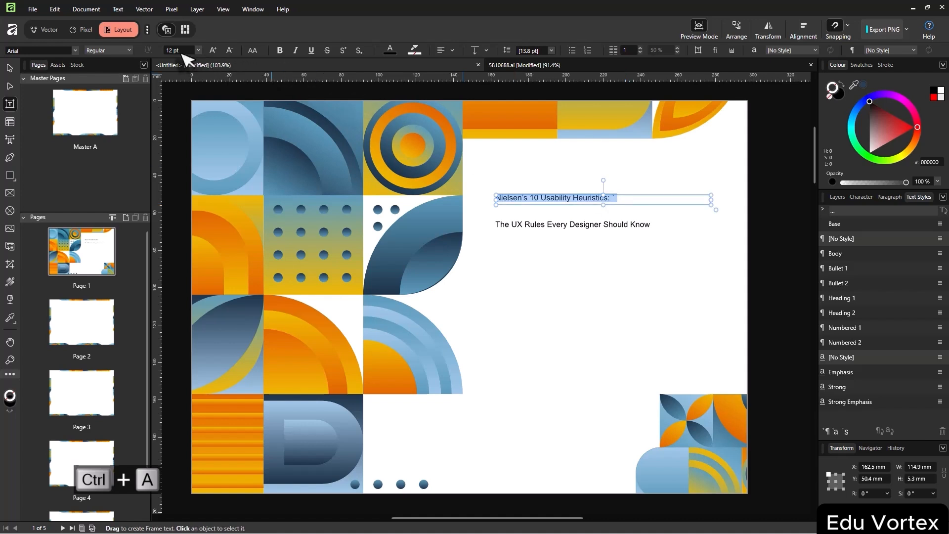
left_click(176, 50)
type("20")
key("Return")
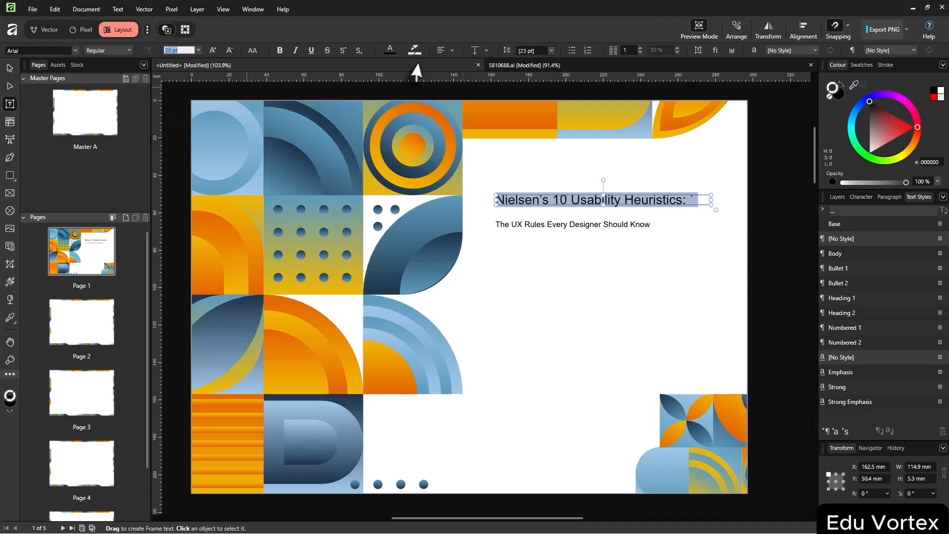
Try fonts on the whole "Nielsen's 10 Usability Heuristics:" text and apply Attera
left_click(669, 203)
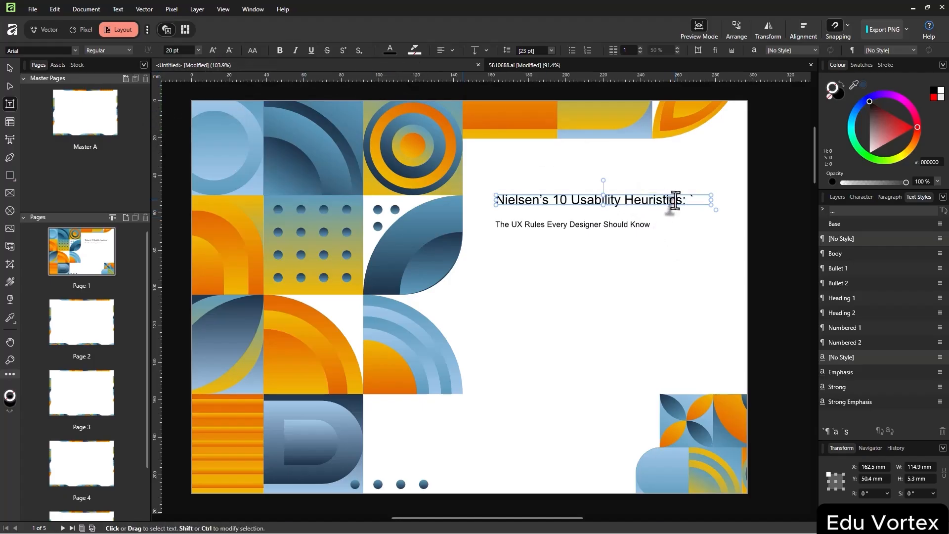
key("ctrl+a")
left_click(64, 49)
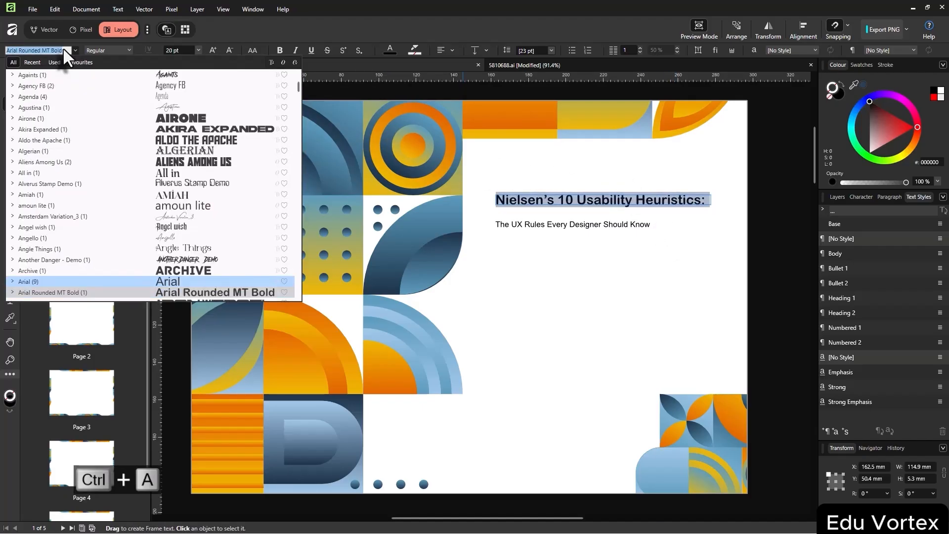
key("Down")
key("Down")
key("Down")
key("Down")
key("Down")
key("Down")
key("Down")
key("Down")
key("Down")
key("Down")
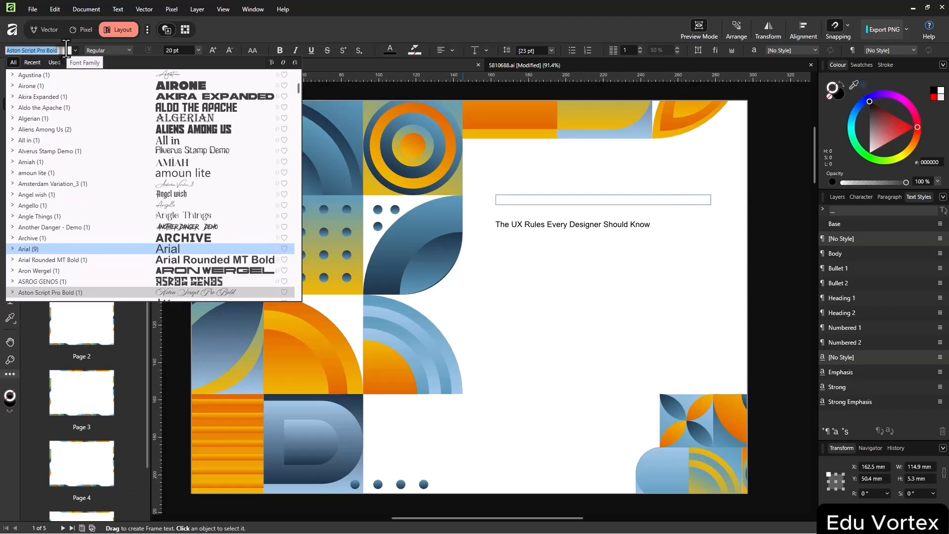
key("Up")
key("Up")
key("Up")
key("Up")
key("Up")
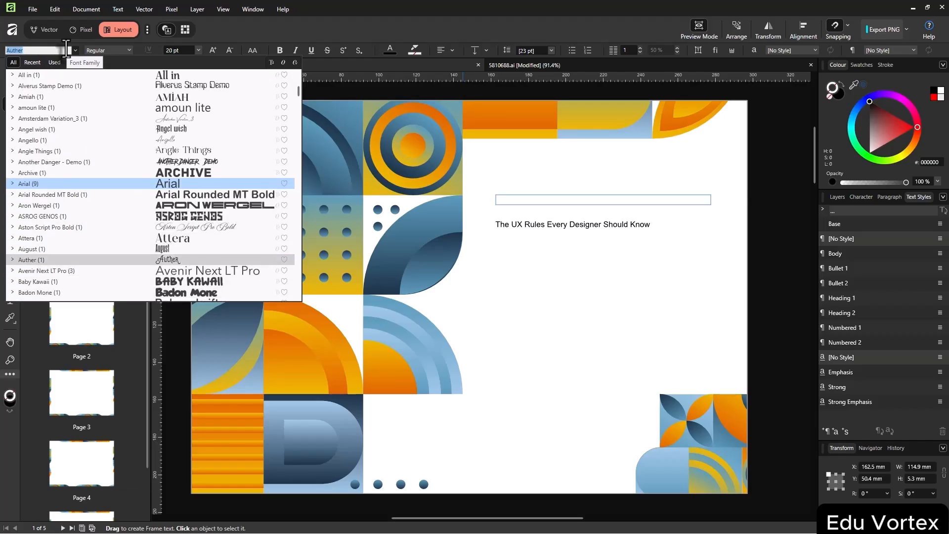
key("Return")
left_click(617, 266)
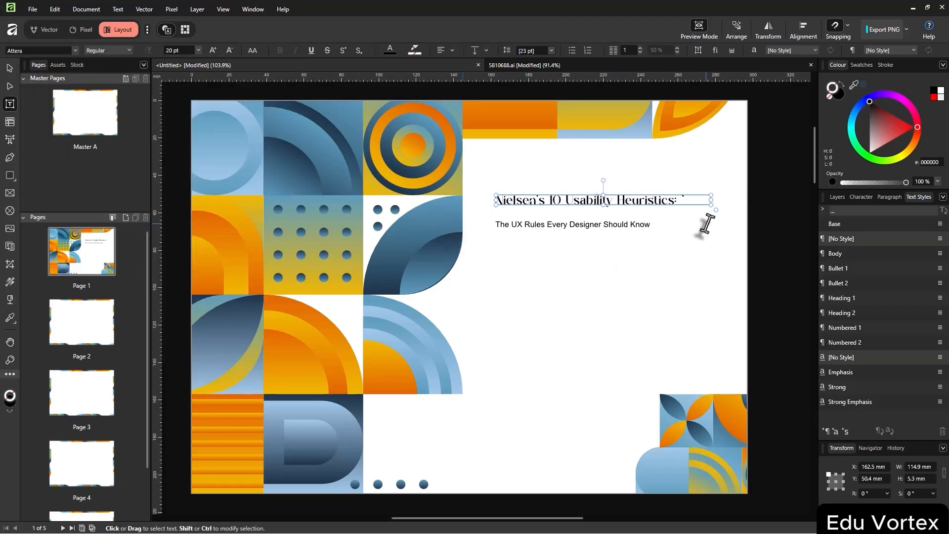
Set the title text to 40 pt and extend its frame downwards to about 57.1 mm high
key("ctrl+a")
left_click(180, 50)
type("40")
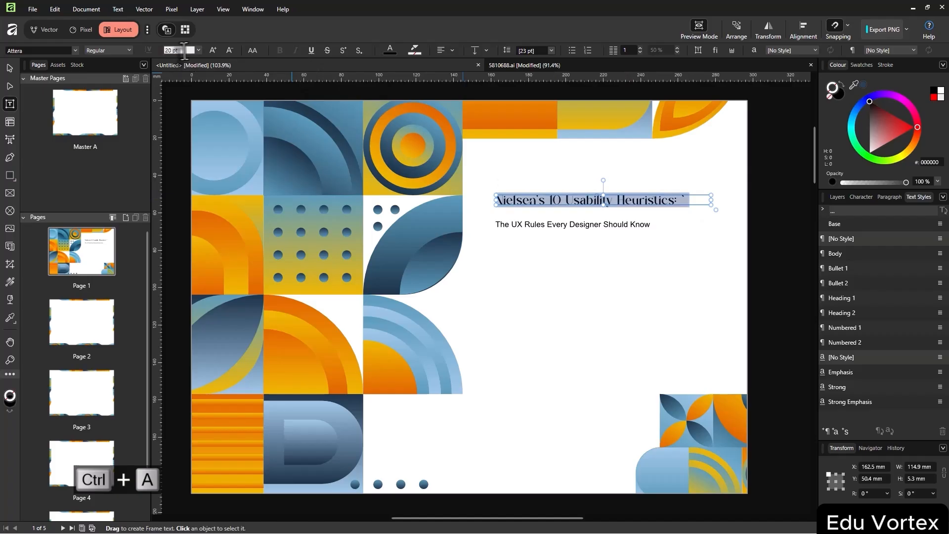
key("Return")
left_click_drag(603, 203, 603, 302)
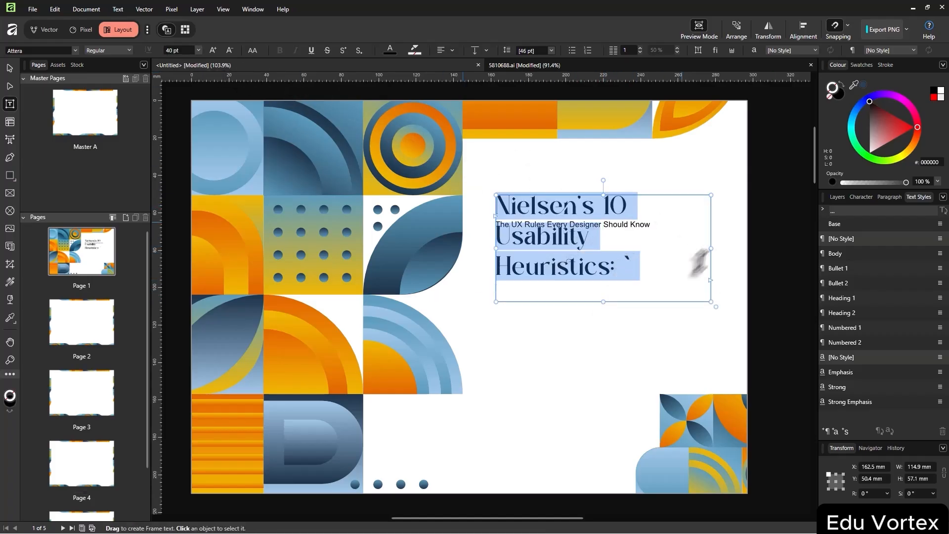
Set the title text to 30 pt and break the line after "Nielsen's 10"
left_click(181, 50)
type("30")
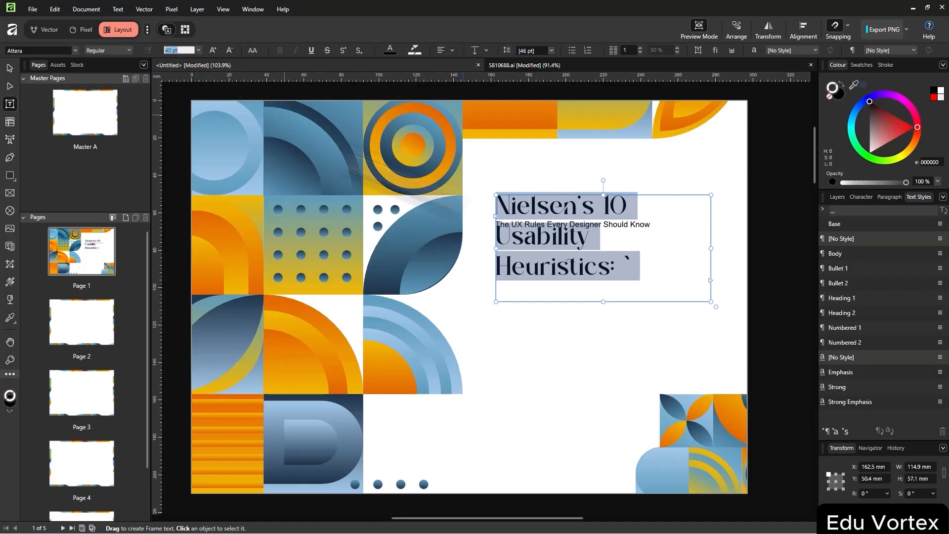
key("Return")
left_click(599, 203)
key("Return")
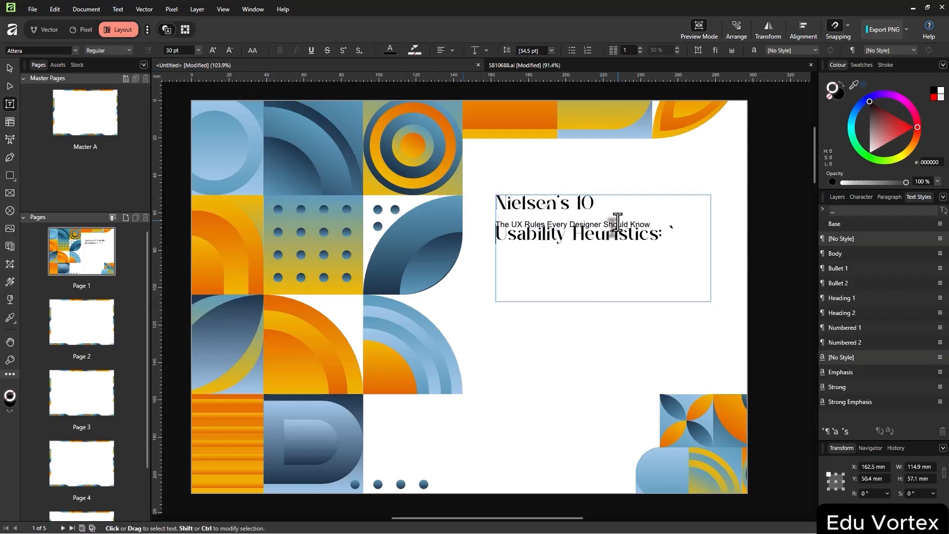
Shorten the title frame to about 33.8 mm high and move it up to about Y 33.5 mm
left_click(8, 68)
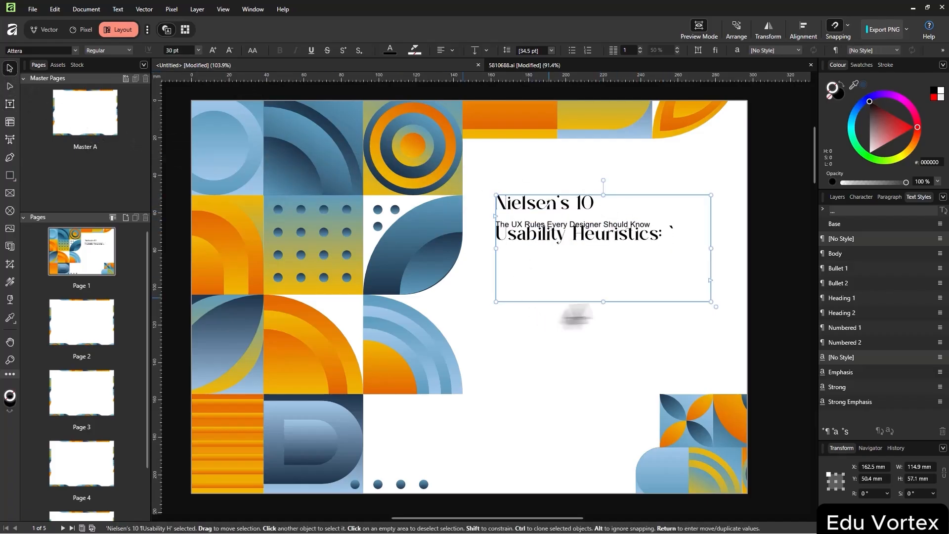
left_click_drag(603, 302, 604, 258)
left_click_drag(599, 222, 599, 190)
Move the title frame down to about Y 61.7 mm and place the subtitle frame beneath it at about Y 103.8 mm
left_click(583, 224)
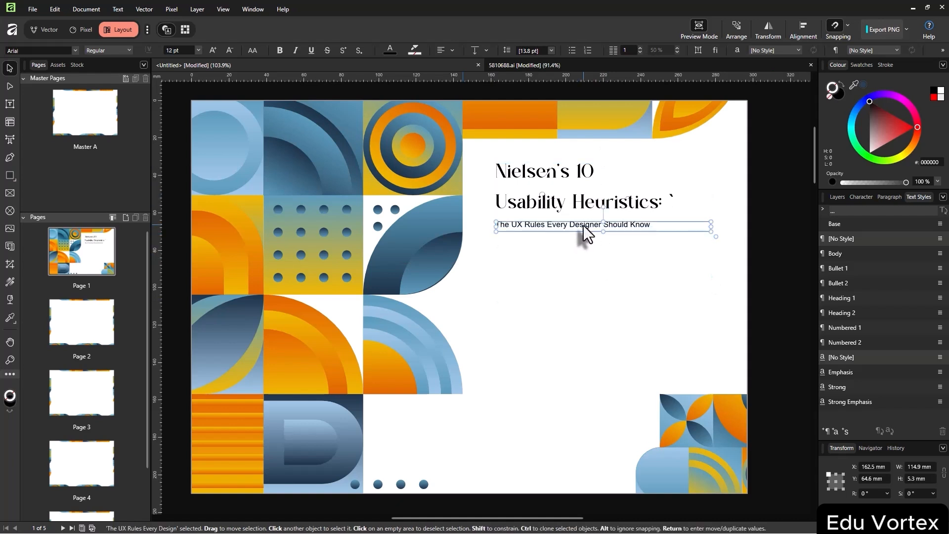
key("t")
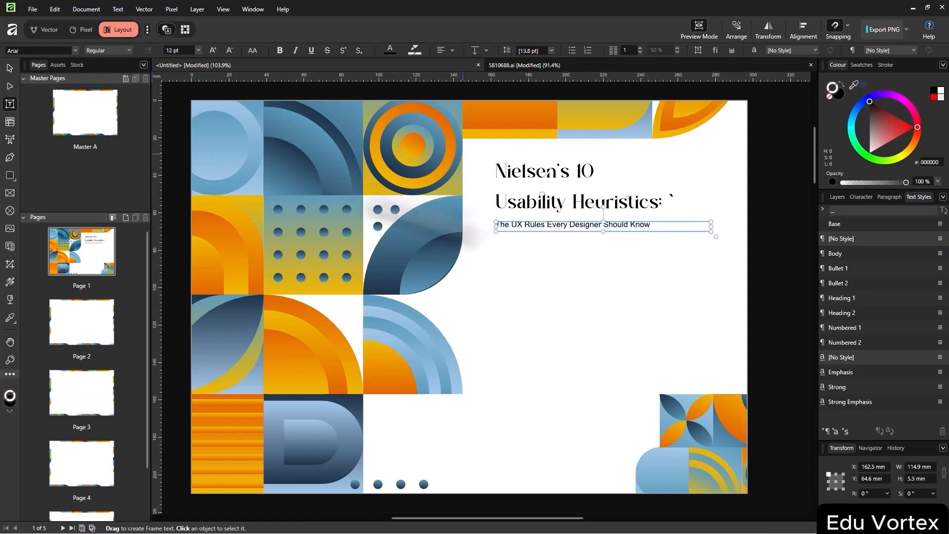
key("v")
left_click_drag(580, 226, 584, 329)
left_click(562, 186)
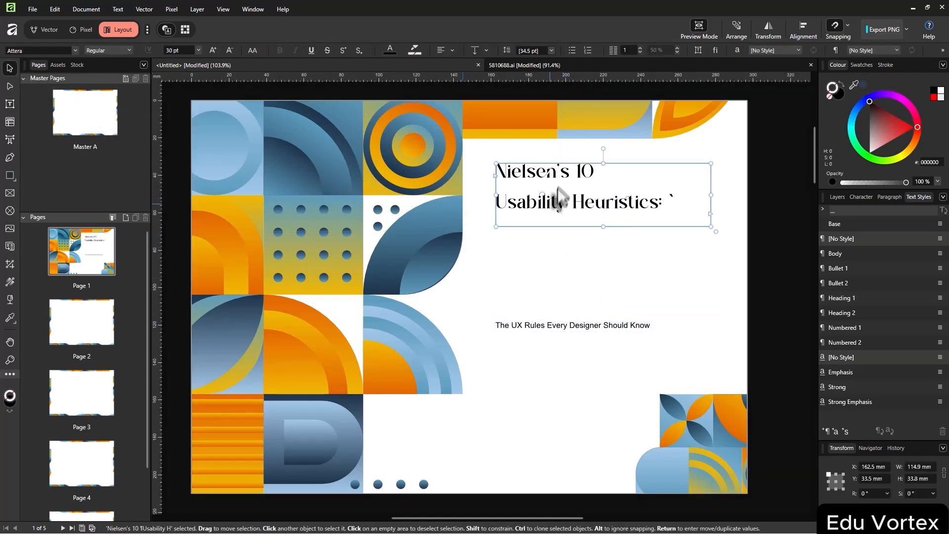
left_click_drag(561, 186, 562, 240)
left_click(559, 329)
left_click_drag(560, 329, 560, 299)
left_click(559, 271)
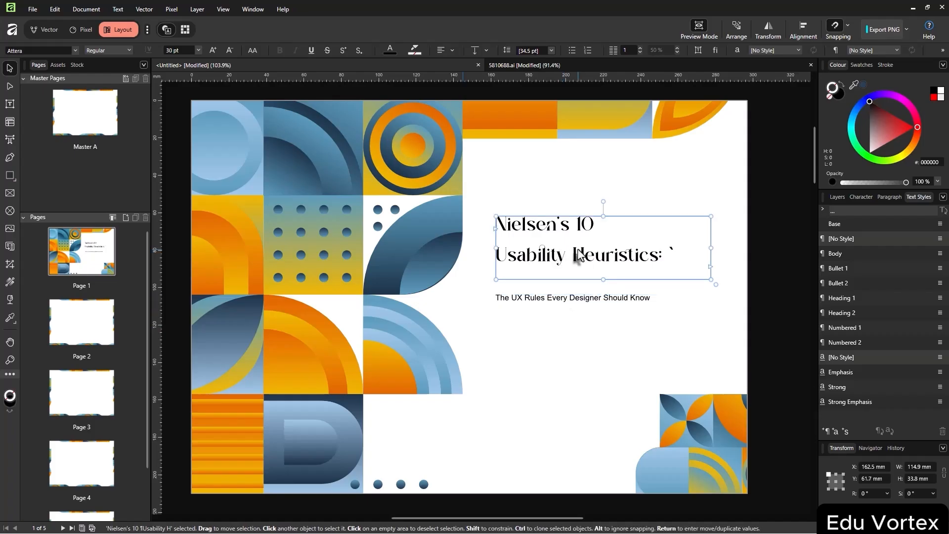
Select all the subtitle text and extend its frame downwards to about 66 mm high
double_click(544, 298)
key("ctrl+a")
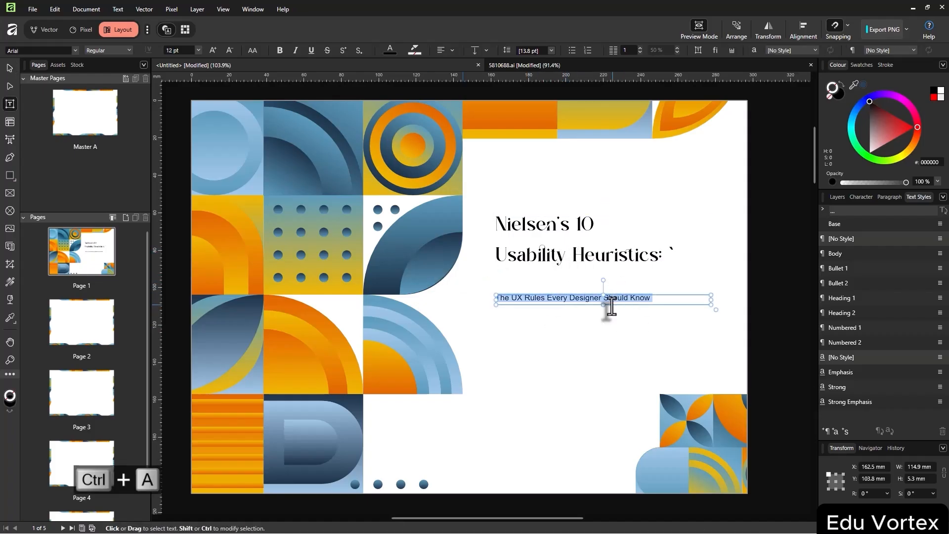
left_click_drag(603, 305, 603, 418)
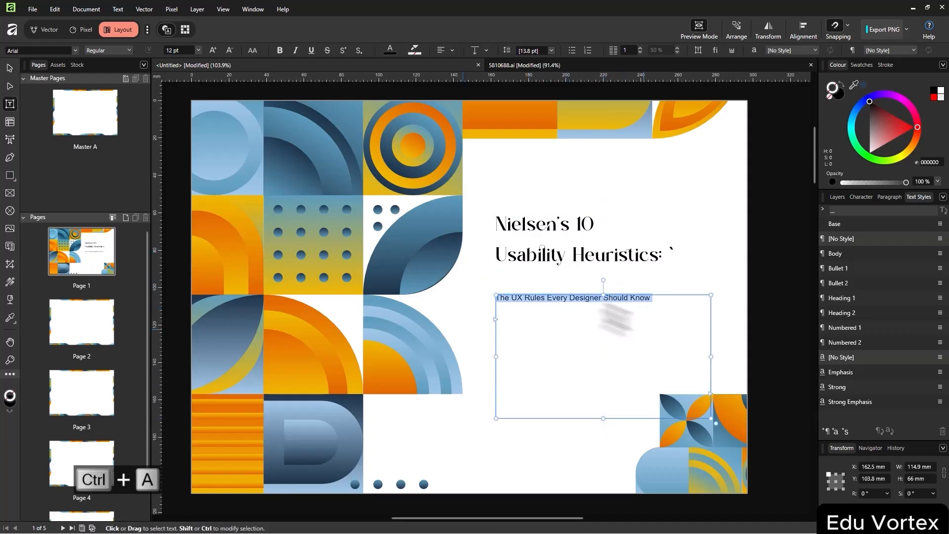
Enlarge the text "The UX Rules Every Designer Should Know" to 40 pt
left_click(57, 50)
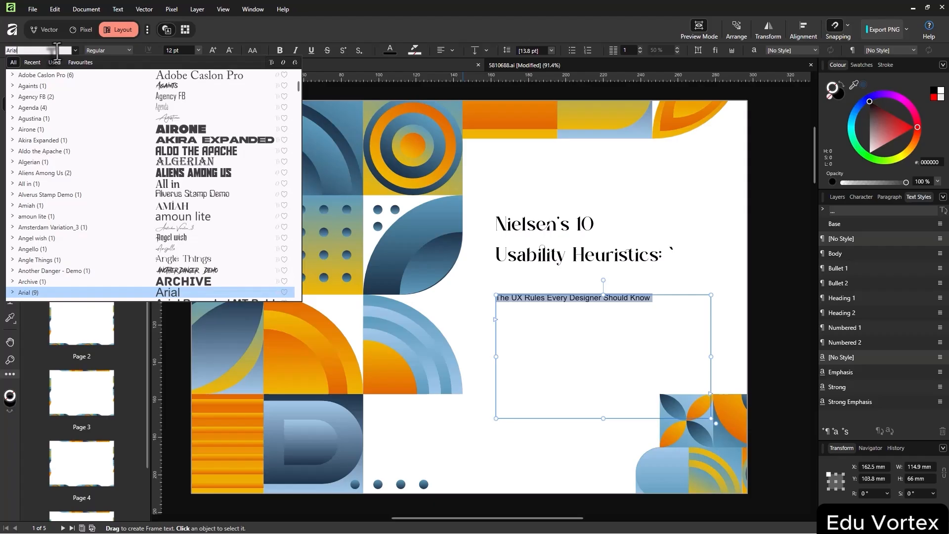
left_click(172, 51)
type("30")
key("Return")
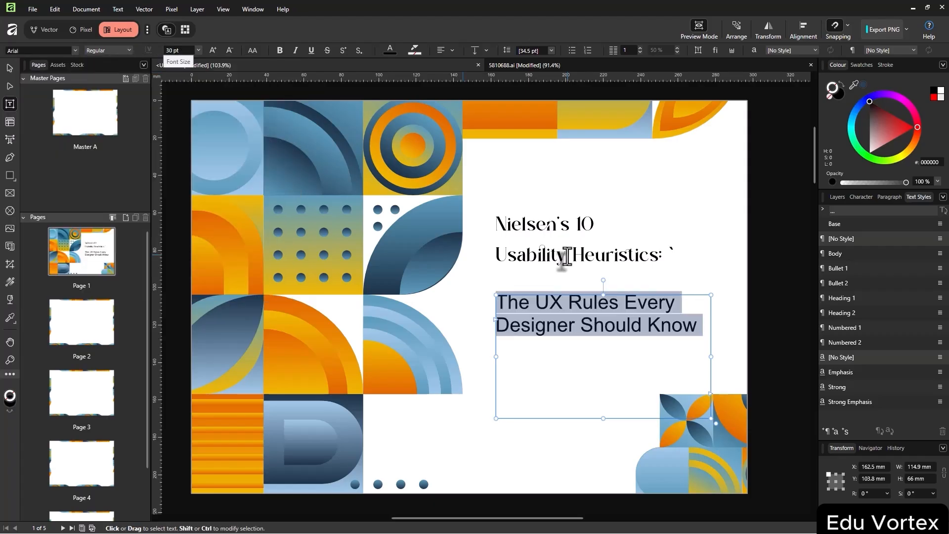
key("shift+Up")
key("shift+Up")
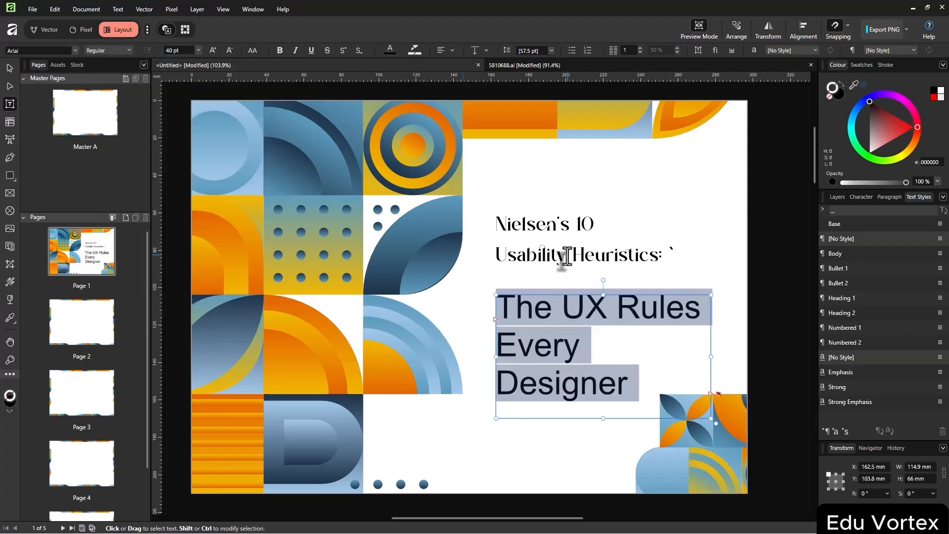
key("shift+Down")
Compare fonts on the subtitle text and apply Attera to it
left_click(43, 50)
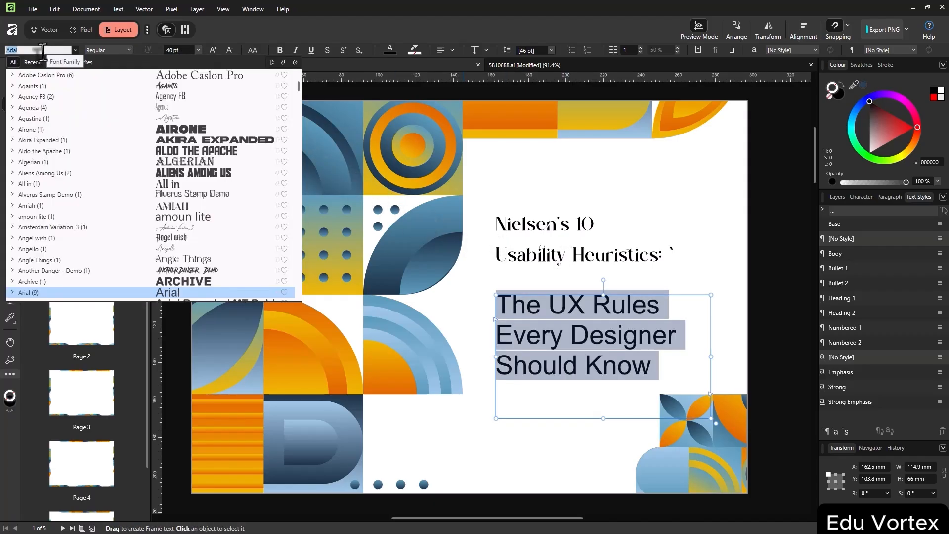
key("Down")
key("Down")
key("Down")
key("Down")
key("Down")
key("Down")
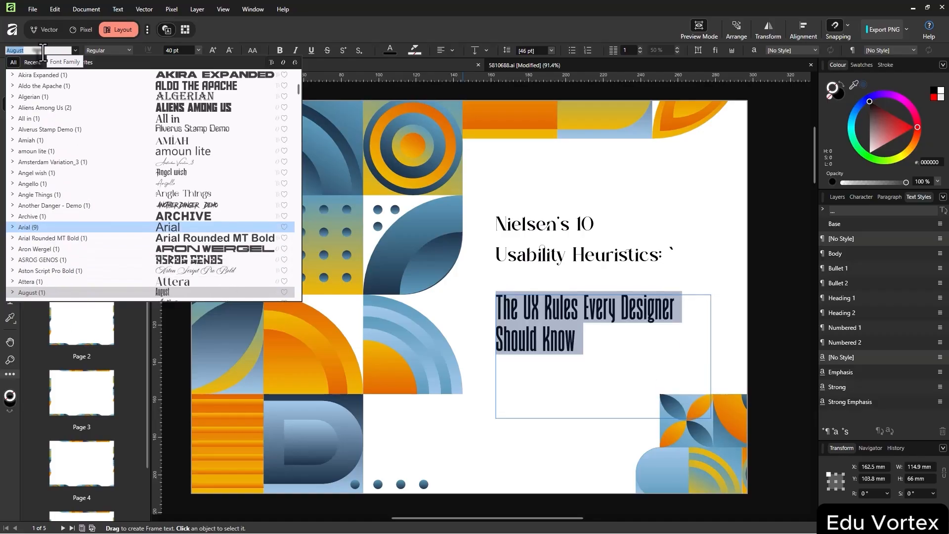
key("Up")
key("Down")
key("Up")
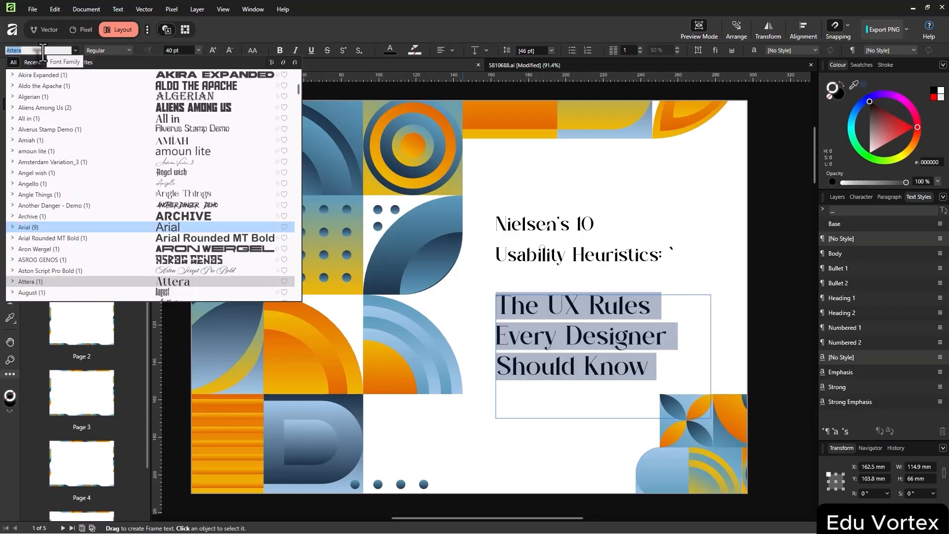
key("Return")
Move the subtitle frame up to about Y 97.7 mm and increase its text size to 48 pt
left_click(10, 67)
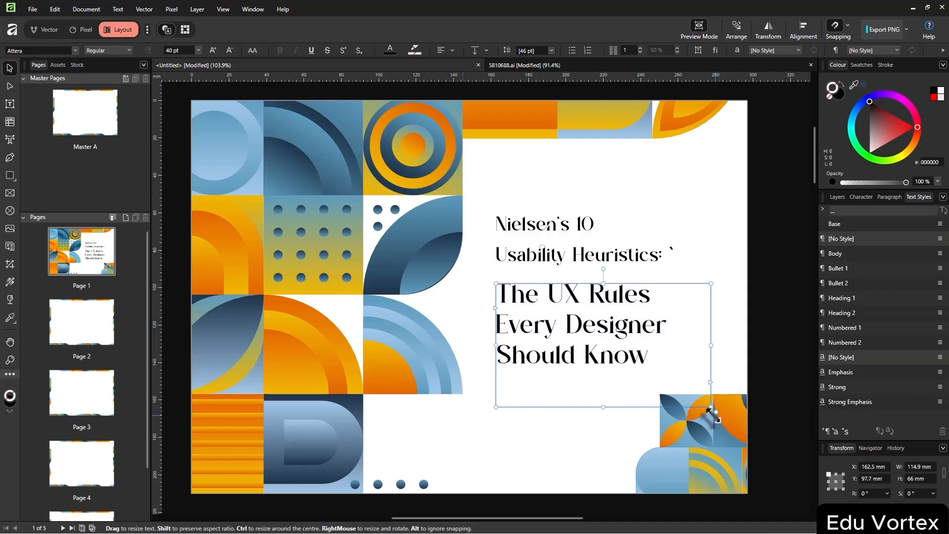
mouse_move(711, 419)
left_mouse_down()
mouse_move(732, 418)
mouse_move(712, 407)
left_mouse_up()
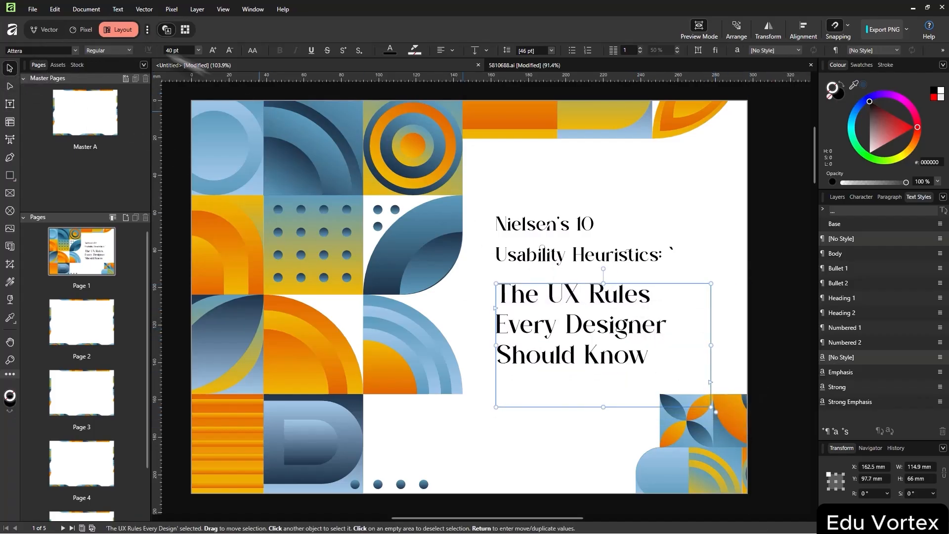
scroll(180, 50, "up", 8)
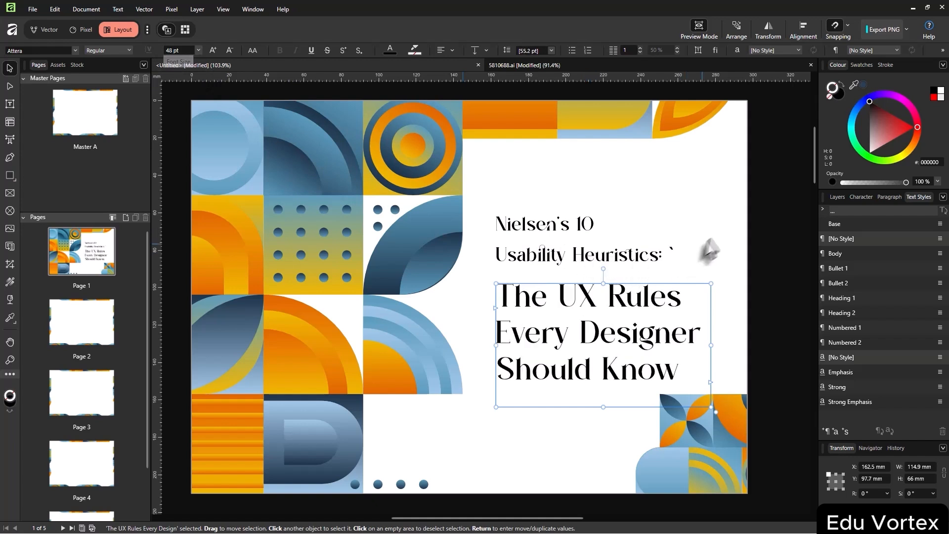
Move the title and subtitle frames up together so the title frame starts at about Y 47.7 mm, and deselect them
left_click_drag(718, 229, 553, 337)
left_click_drag(609, 334, 612, 308)
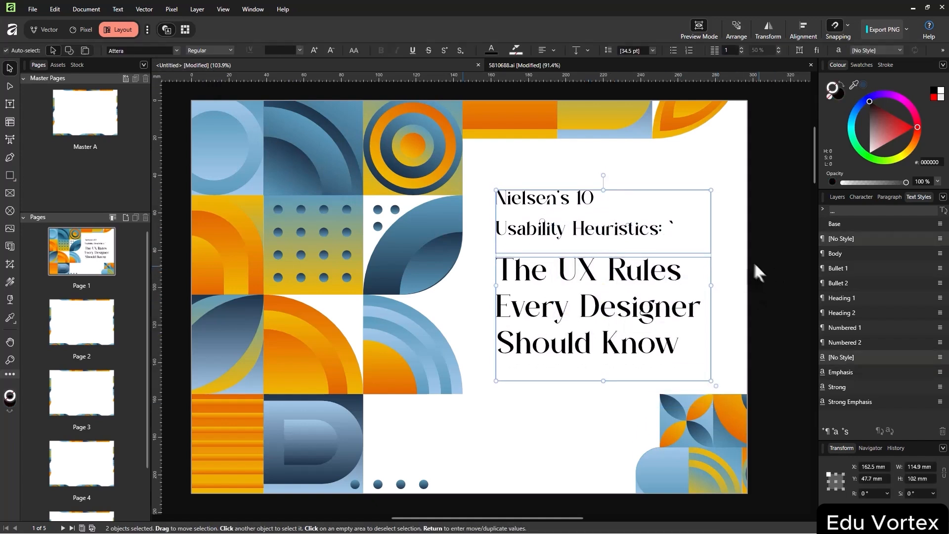
left_click(742, 242)
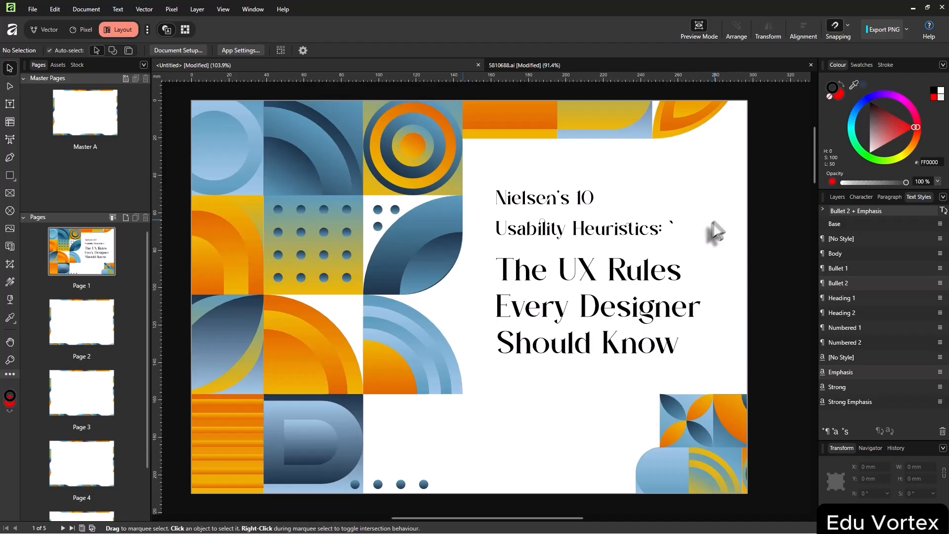
Select all the text "Nielsen's 10 Usability Heuristics:" and change its font to Avenir Next LT Pro
left_click(633, 236)
triple_click(509, 225)
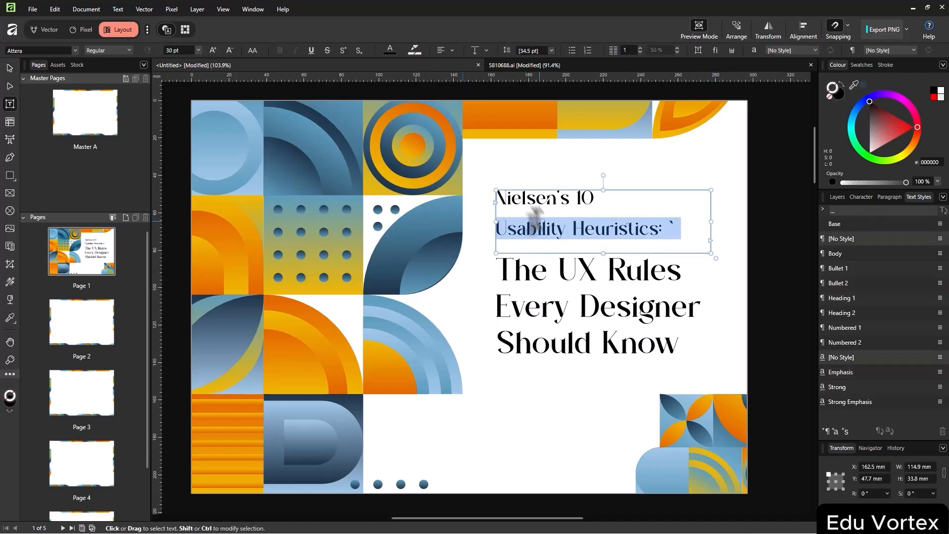
key("ctrl+a")
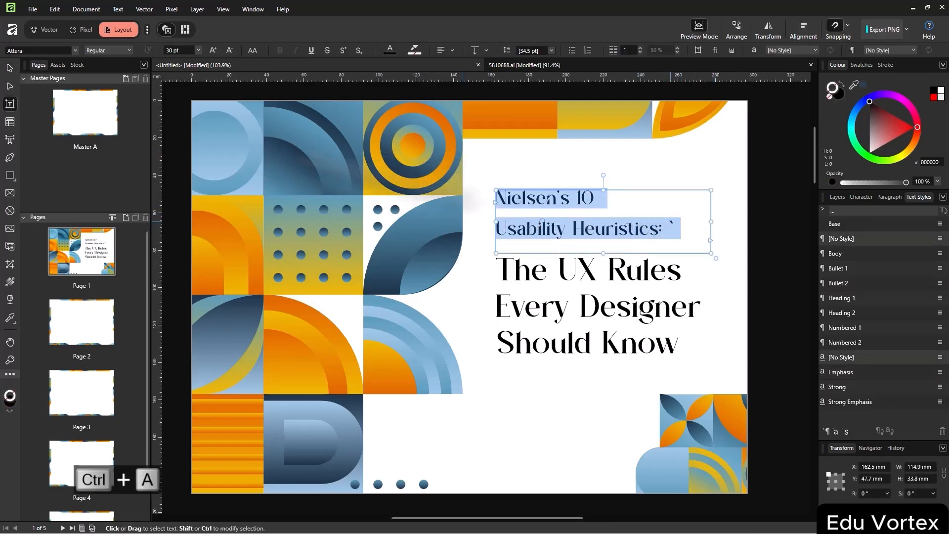
left_click(49, 50)
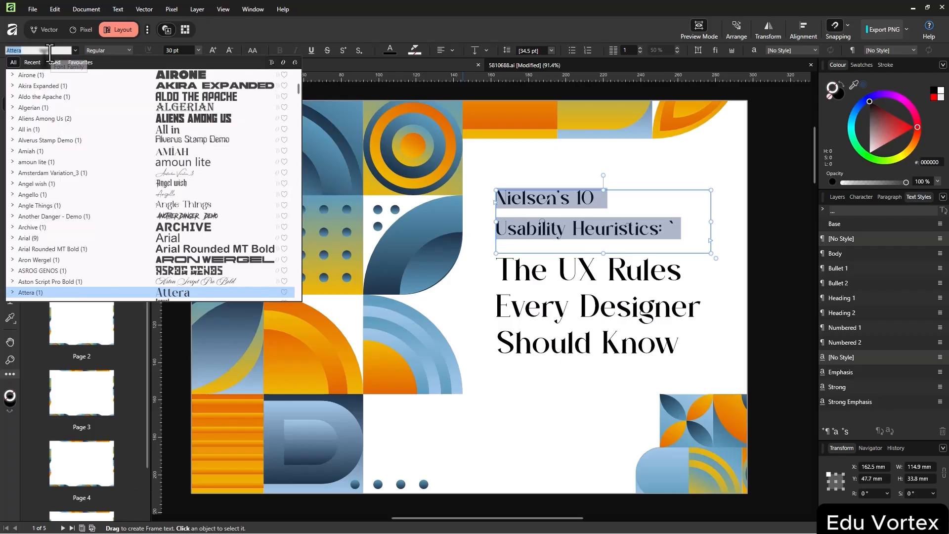
key("Down")
key("Down")
key("Down")
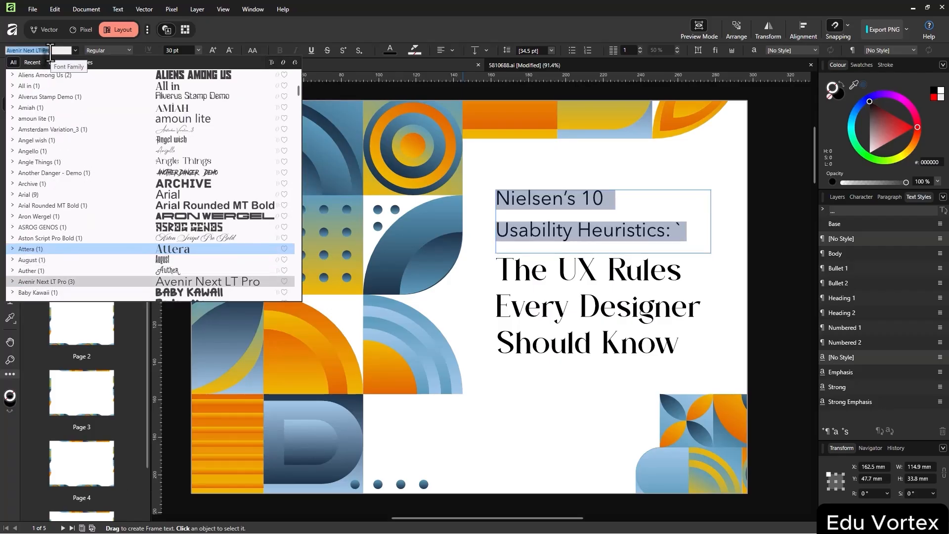
key("Return")
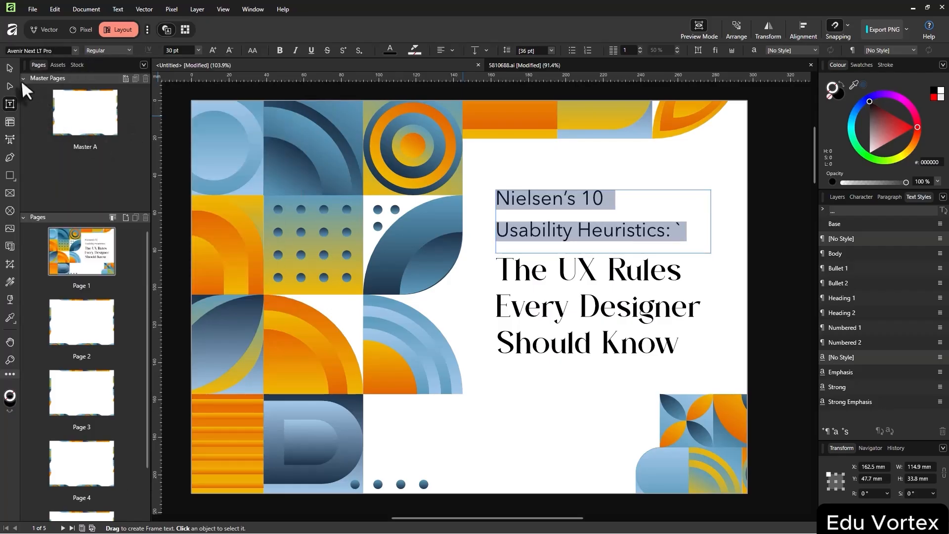
Reduce the leading of the two-line "Nielsen's 10 Usability Heuristics:" text to 25.3 pt
left_click(179, 51)
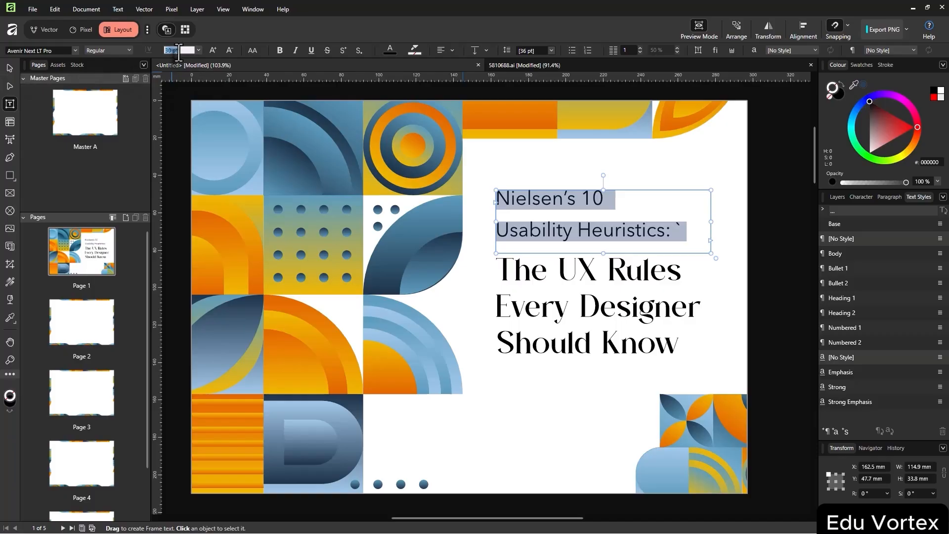
left_click(10, 67)
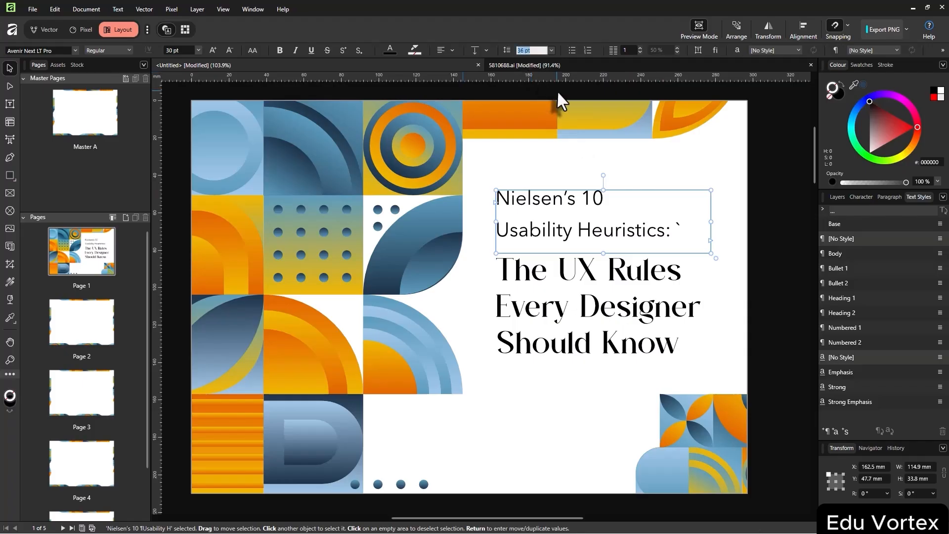
key("Down")
key("Down")
key("Down")
key("Up")
key("Up")
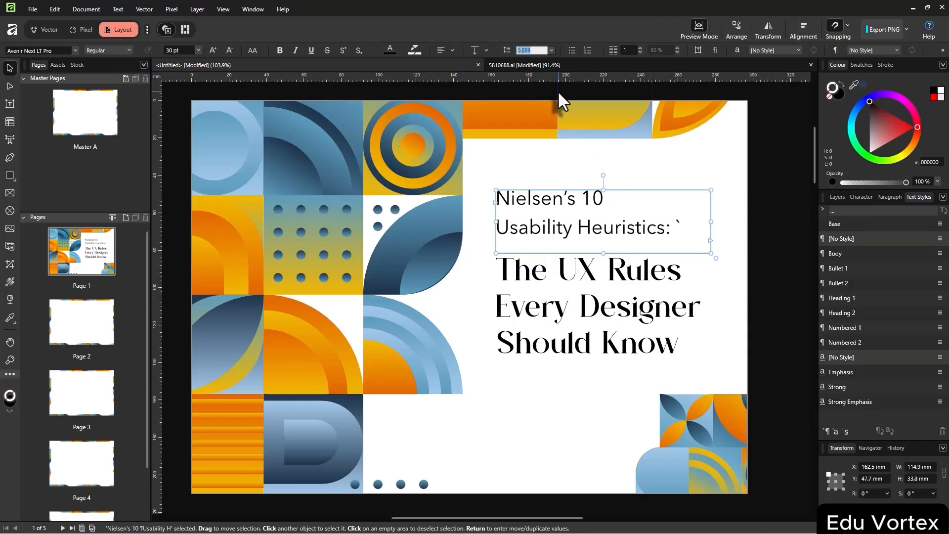
key("Down")
key("Down")
key("Down")
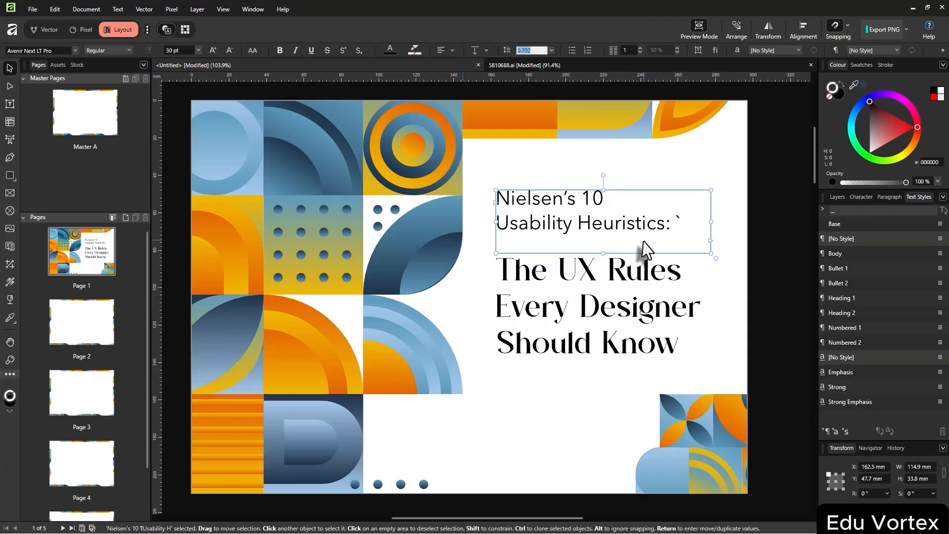
Delete the stray backtick after "Usability Heuristics:", try the Body style on that text frame and undo it
double_click(647, 250)
key("BackSpace")
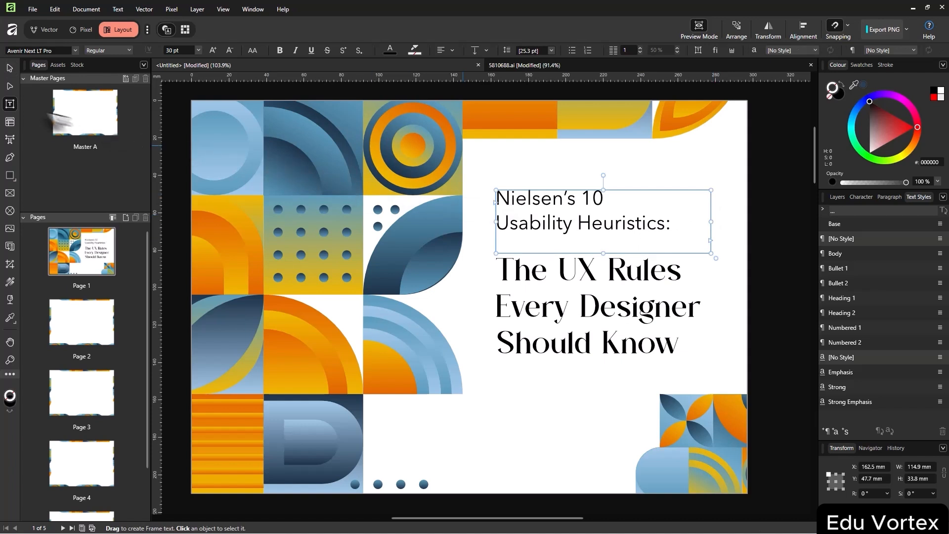
left_click(9, 67)
left_click(835, 253)
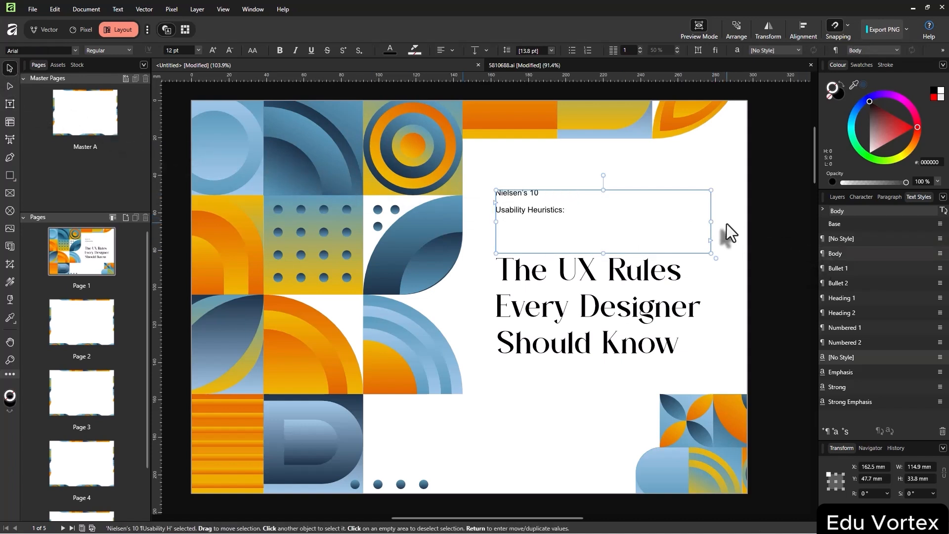
key("ctrl+z")
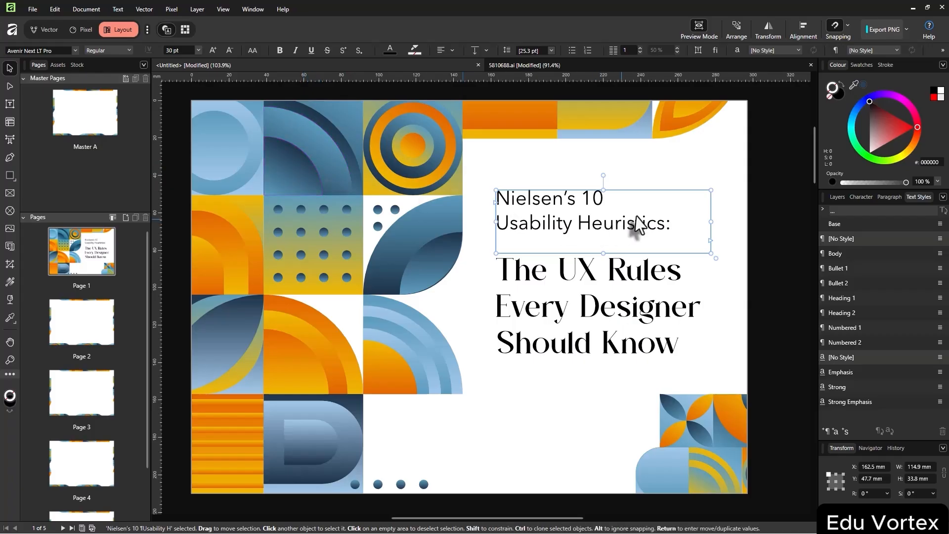
Colour the "Nielsen's 10 Usability Heuristics:" text with dark blue 335972 sampled from the mosaic artwork
left_click_drag(854, 84, 289, 167)
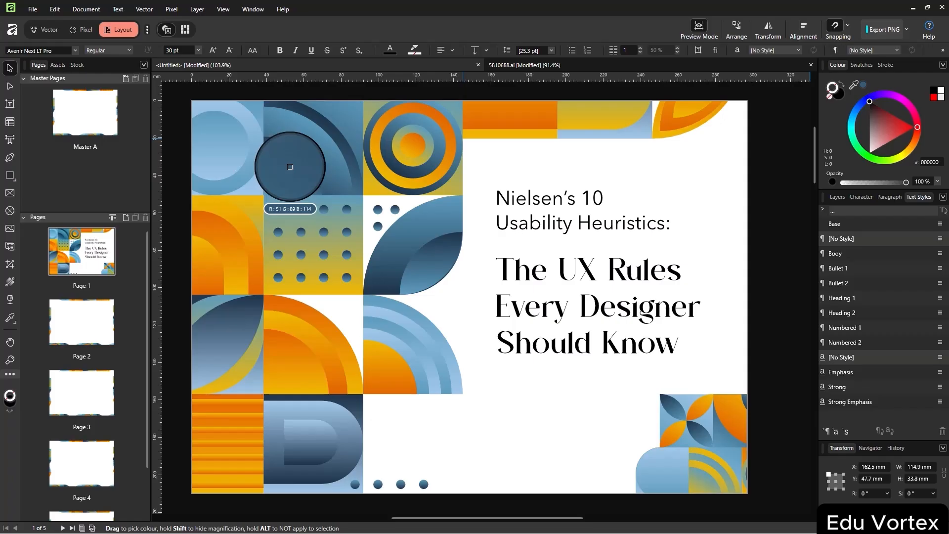
left_click_drag(290, 167, 291, 167)
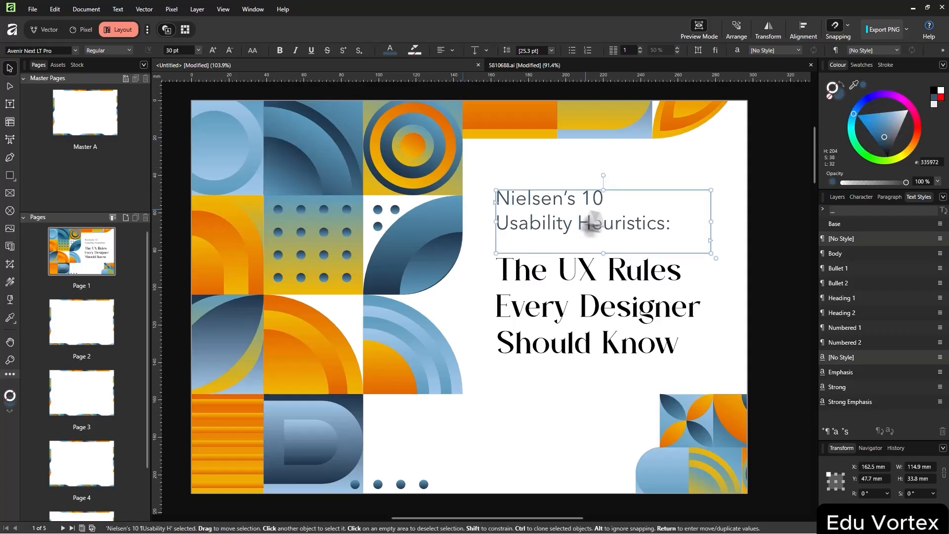
Try sampled orange E47500 on the "The UX Rules Every Designer Should Know" text, give it a mosaic dark blue instead, and deselect it
left_click(587, 313)
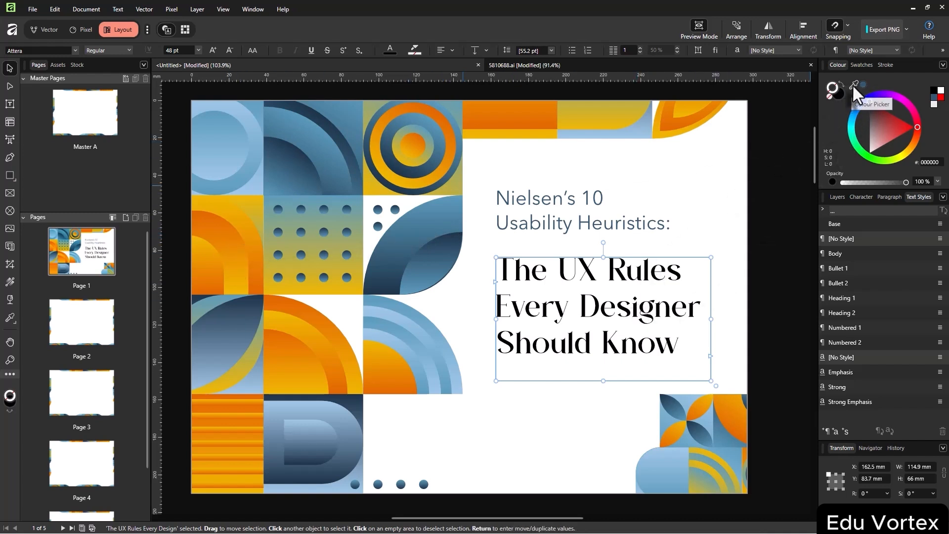
left_click_drag(853, 84, 214, 226)
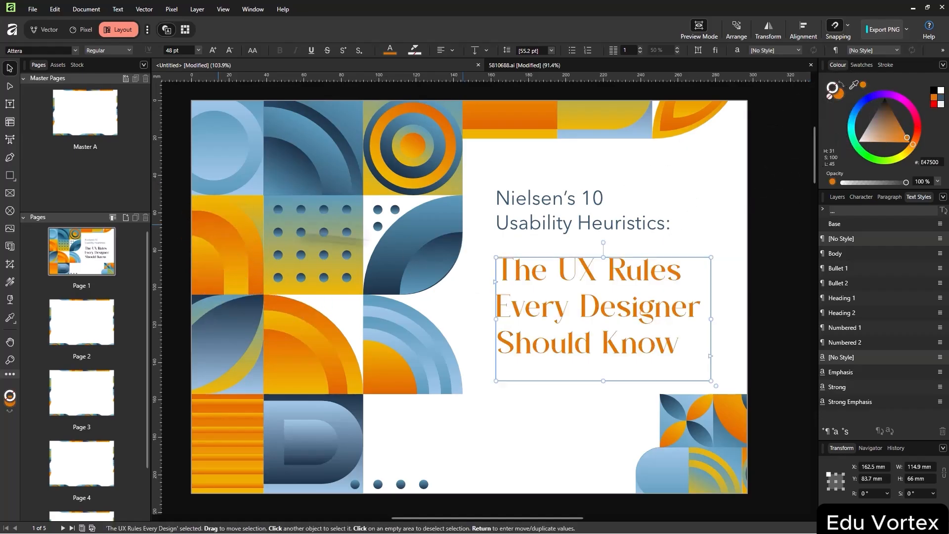
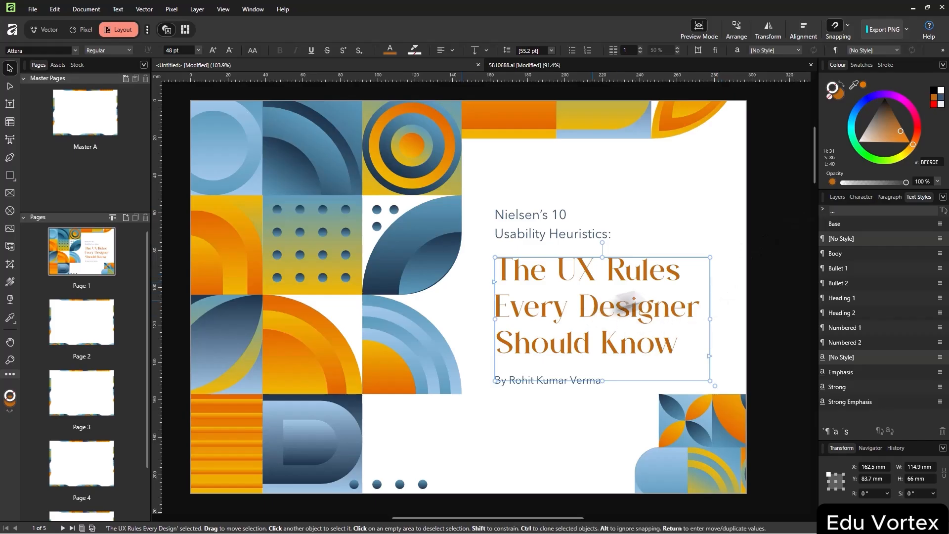
left_click_drag(853, 85, 403, 265)
left_click(741, 304)
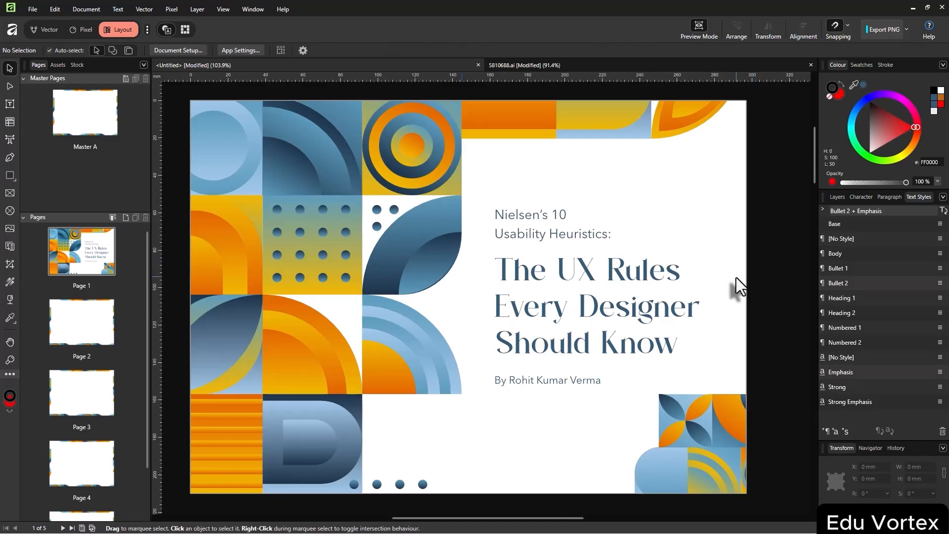
Open page 2 of the document, checking the page 1 cover once more on the way
double_click(87, 330)
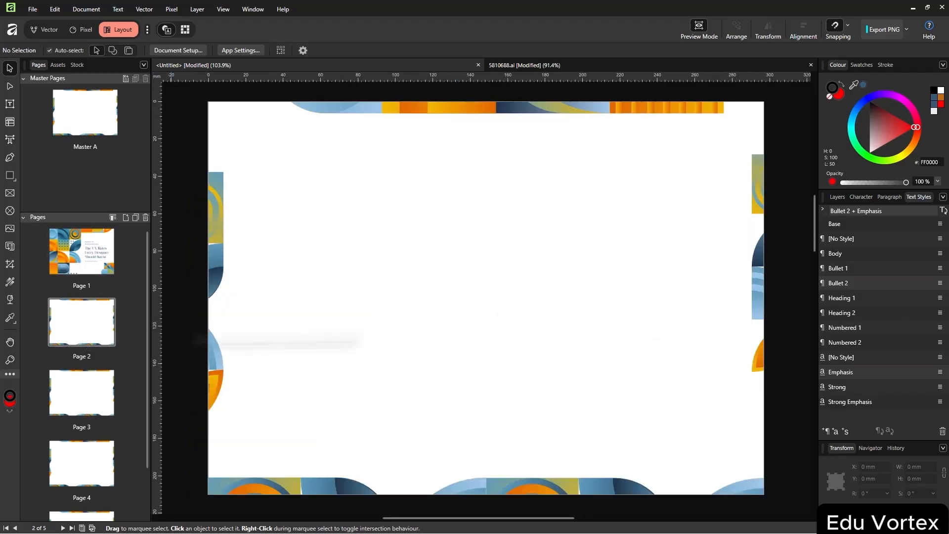
double_click(102, 268)
double_click(102, 339)
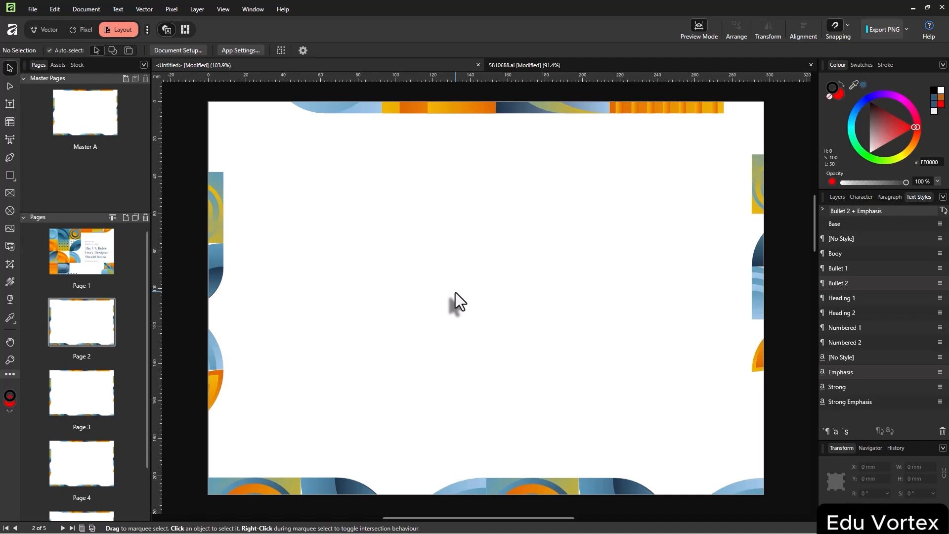
Switch to the Medium article in Chrome, copy its full headline and return to Affinity
key("alt+Tab")
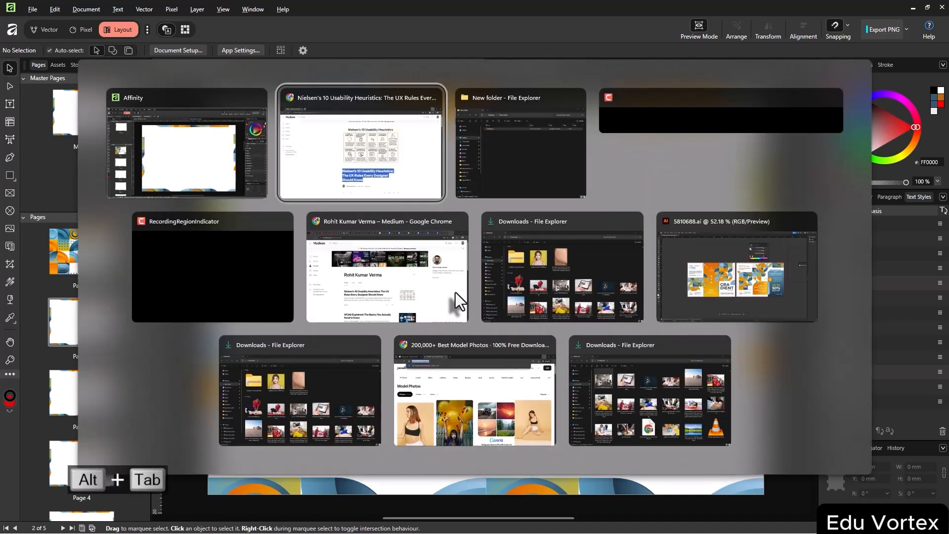
scroll(430, 216, "down", 7)
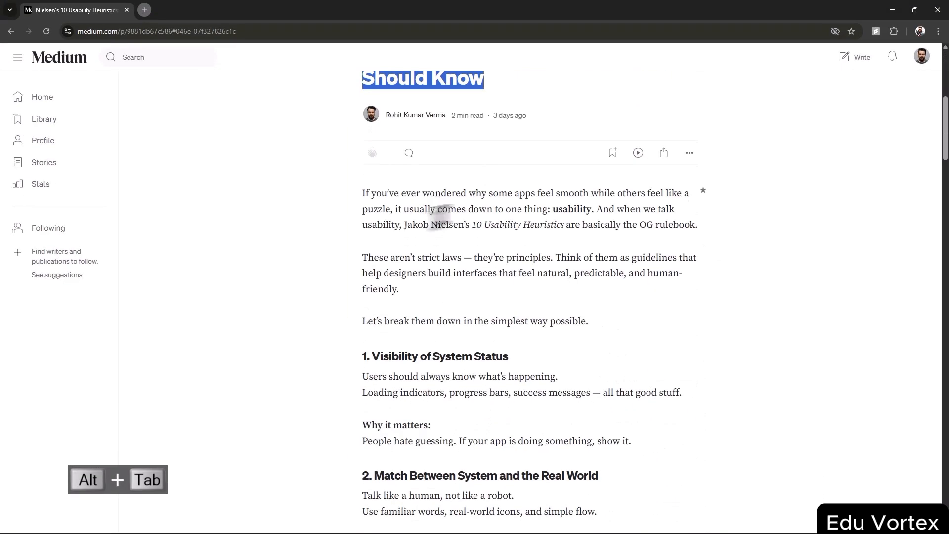
scroll(554, 236, "up", 3)
right_click(447, 193)
left_click(459, 204)
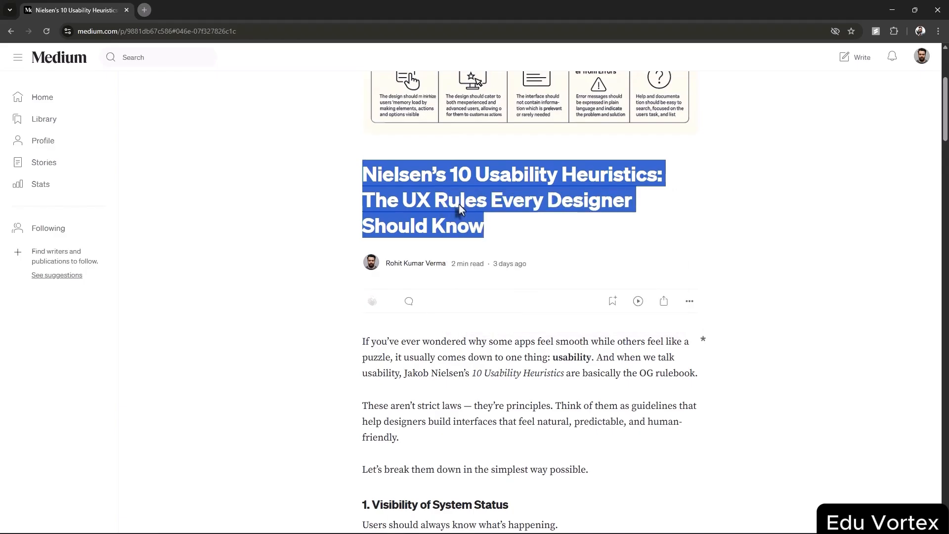
left_click(892, 10)
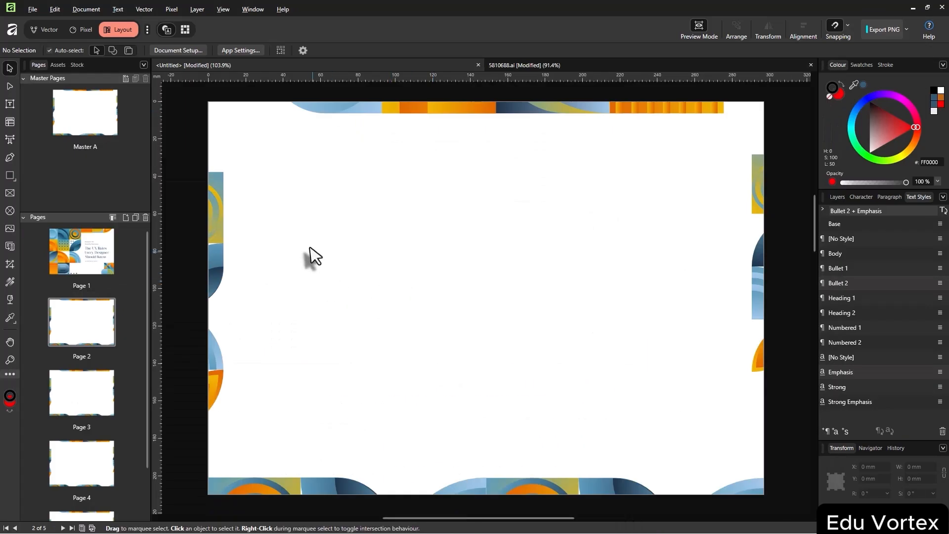
Draw a text frame about 101.7 by 58.1 mm near page 2's upper-left corner and paste the article headline into it
key("t")
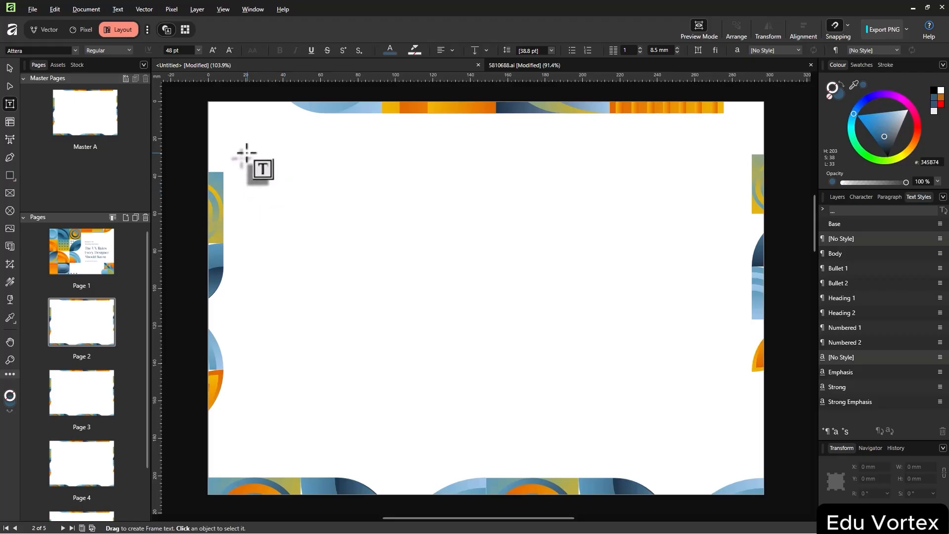
left_click_drag(242, 149, 432, 258)
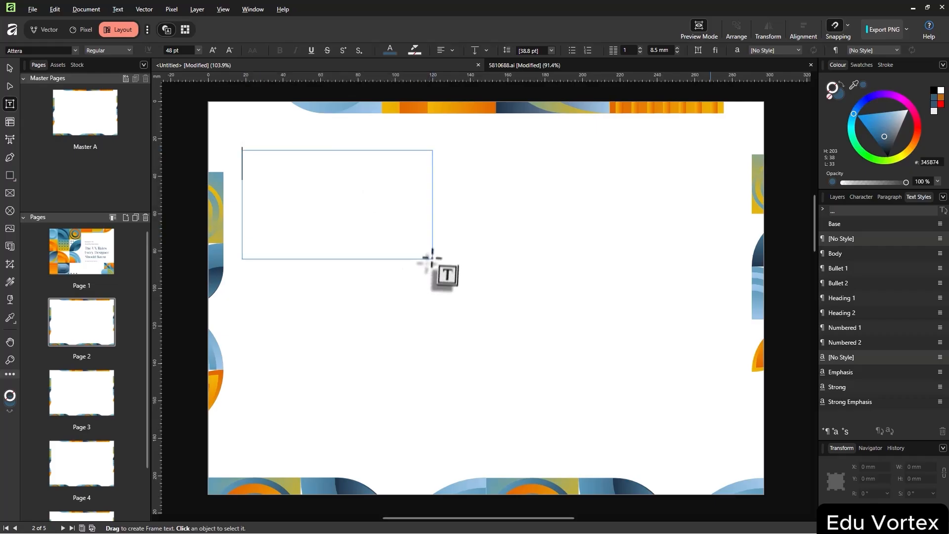
key("ctrl+v")
key("Escape")
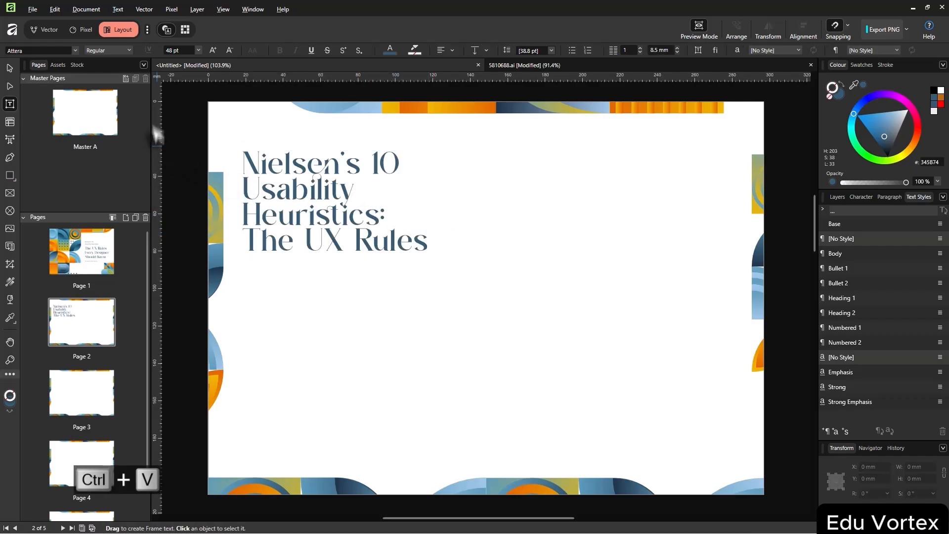
left_click(9, 68)
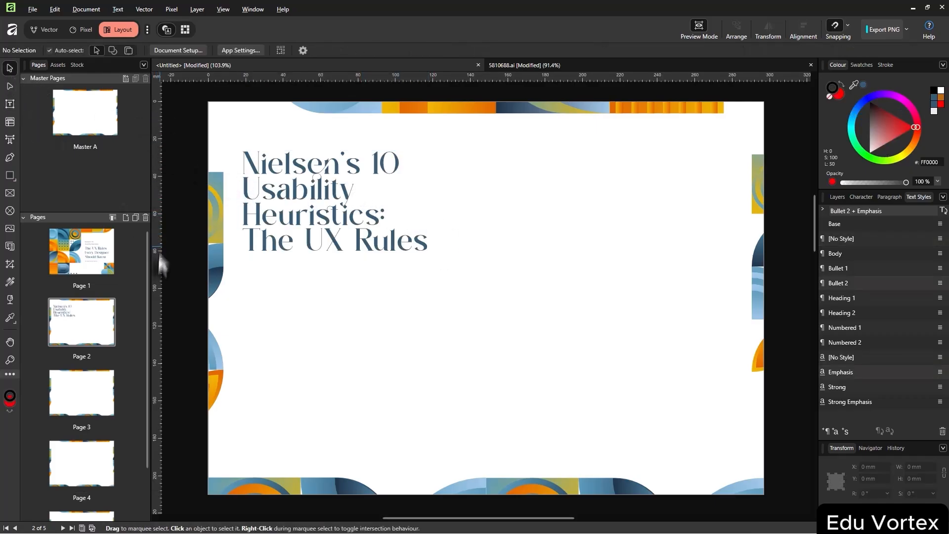
Add a vertical guide near the middle of page 2 at about X 145 mm
left_click_drag(159, 271, 429, 324)
scroll(475, 306, "up", 15)
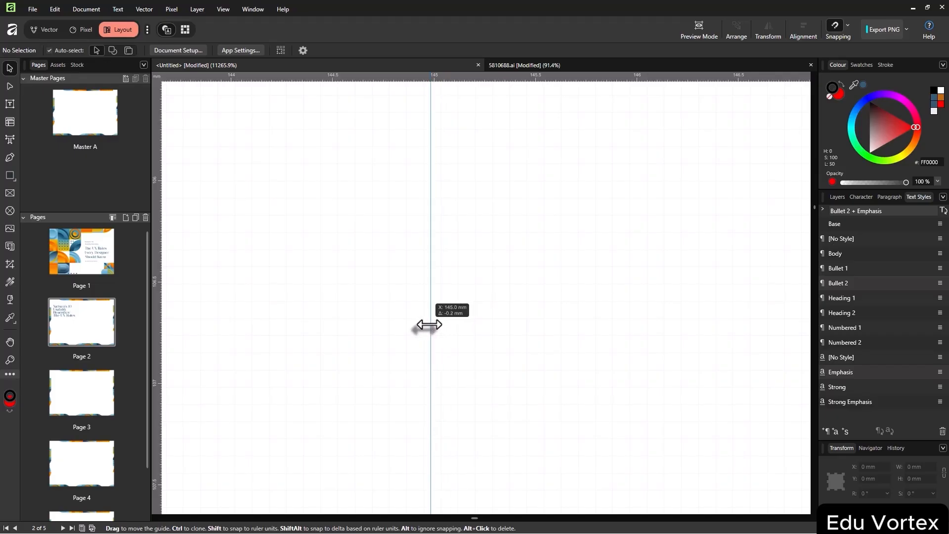
left_click_drag(429, 324, 425, 324)
scroll(501, 283, "down", 15)
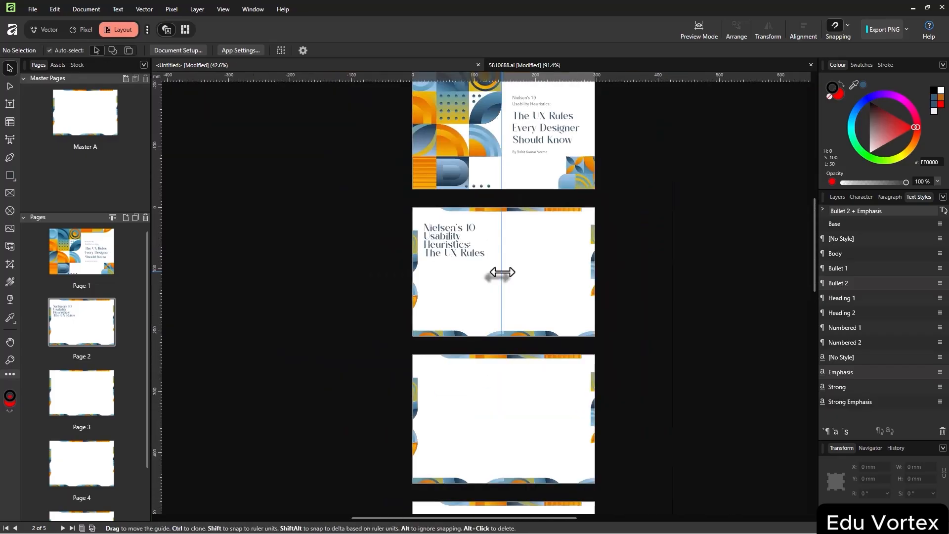
Apply the Heading 2 paragraph style to the pasted headline frame on page 2
scroll(501, 271, "up", 3)
left_click(418, 232)
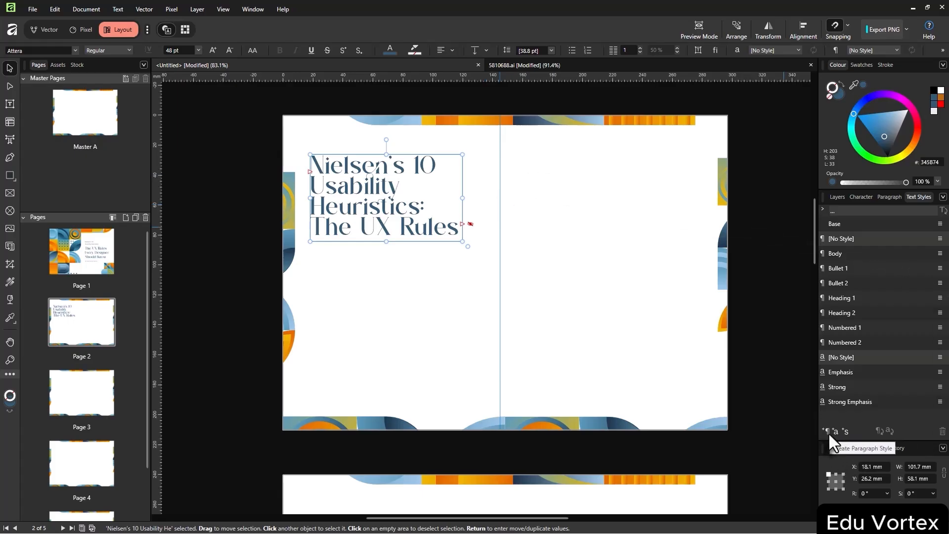
left_click(871, 313)
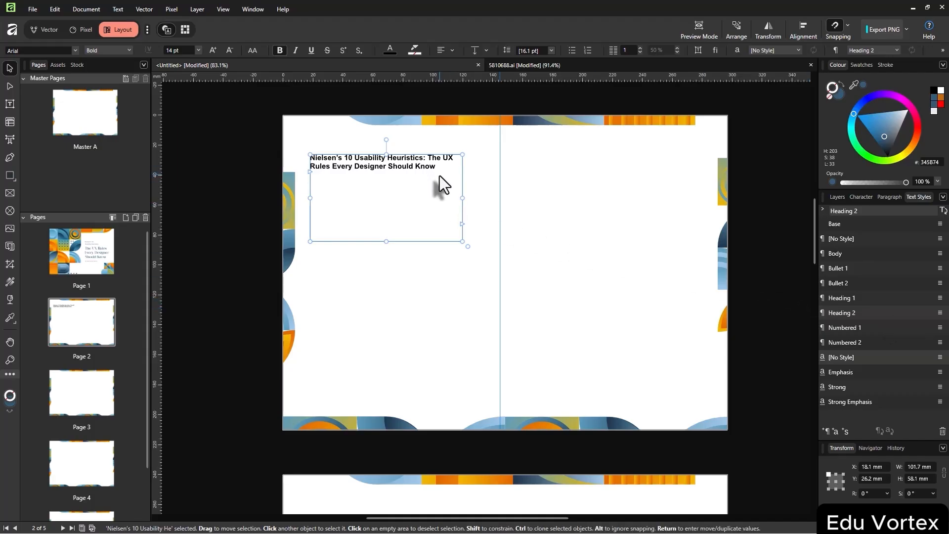
Open the Heading 2 text style for editing and review its based-on, next style and next level options
double_click(879, 314)
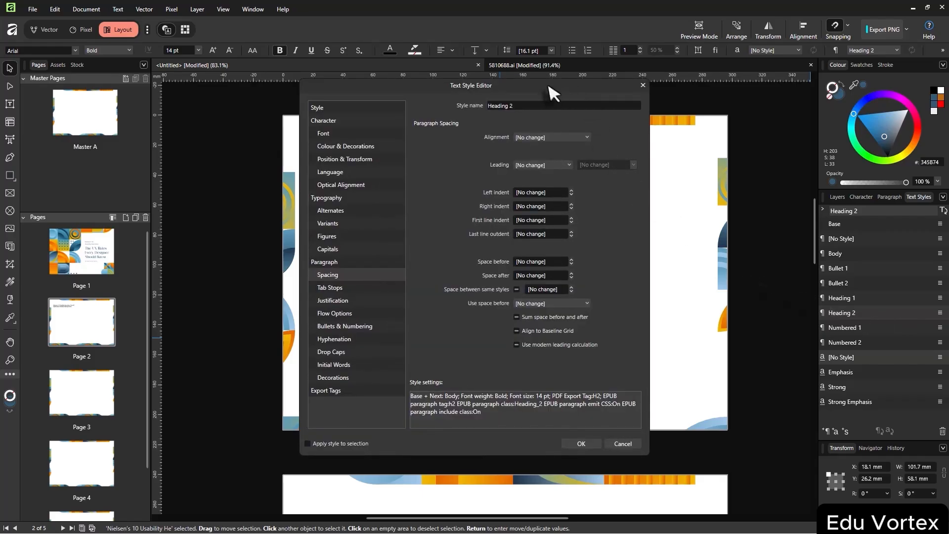
left_click_drag(568, 94, 711, 135)
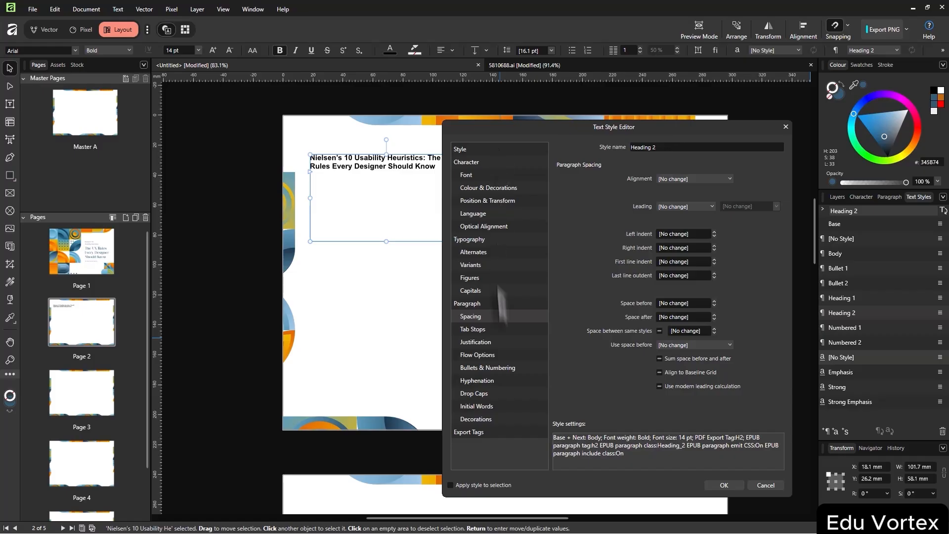
left_click(493, 150)
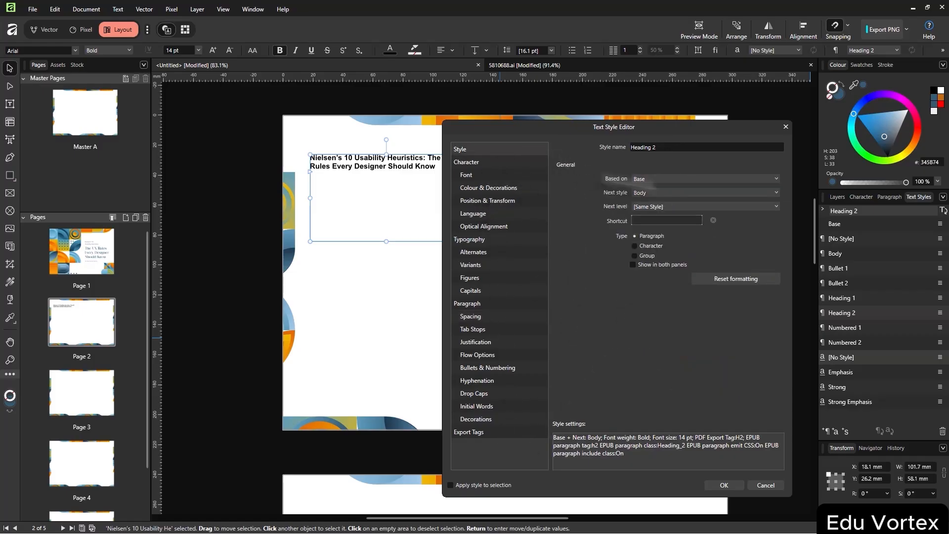
left_click(692, 179)
left_click(687, 183)
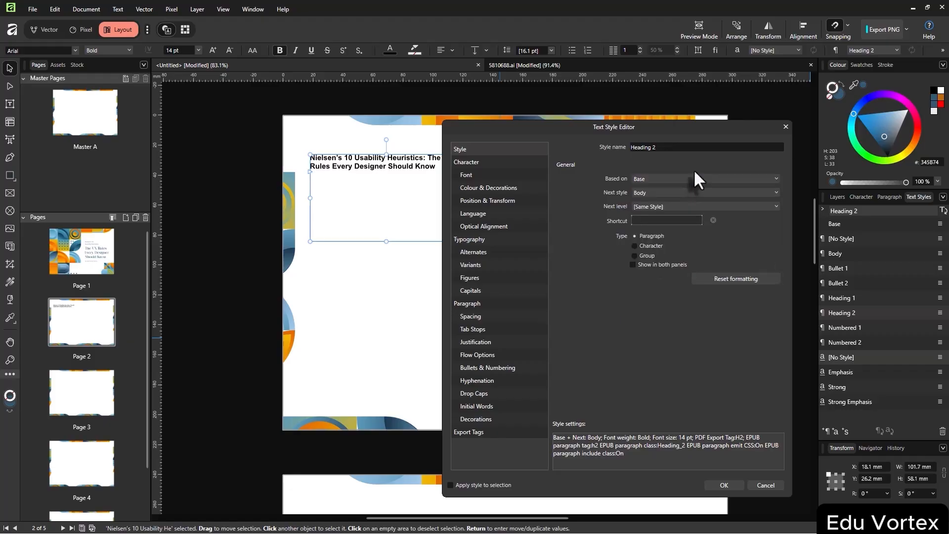
left_click(684, 181)
left_click(585, 226)
left_click(673, 192)
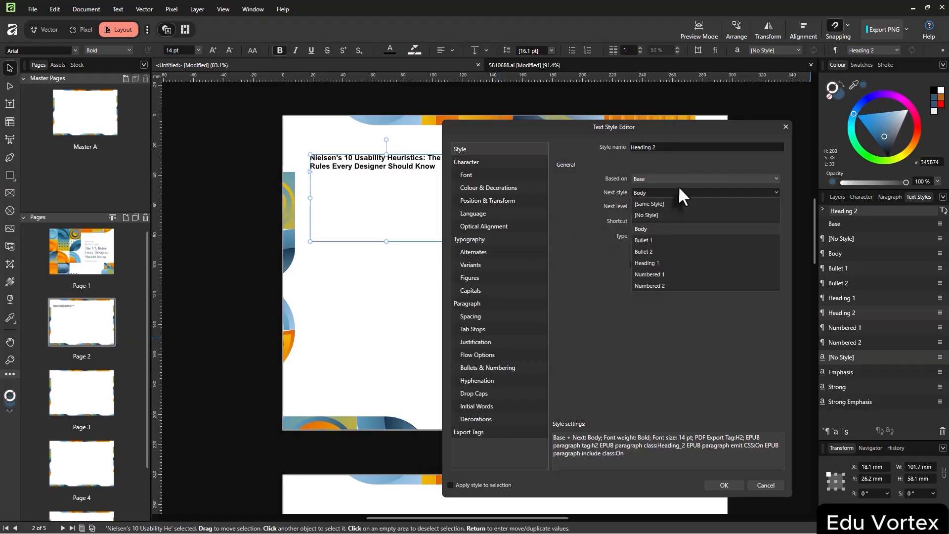
left_click(596, 217)
left_click(683, 205)
left_click(519, 200)
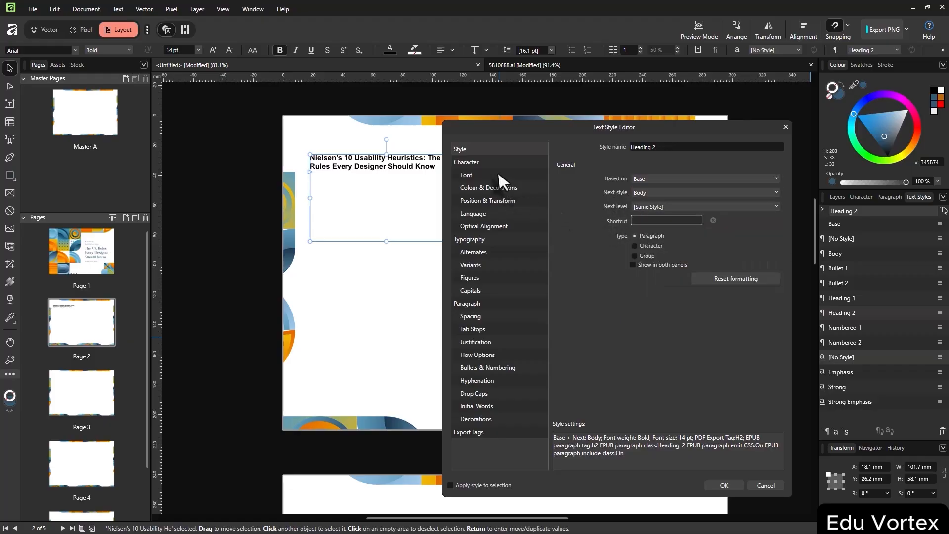
Set the Heading 2 style's font family to All in
left_click(502, 174)
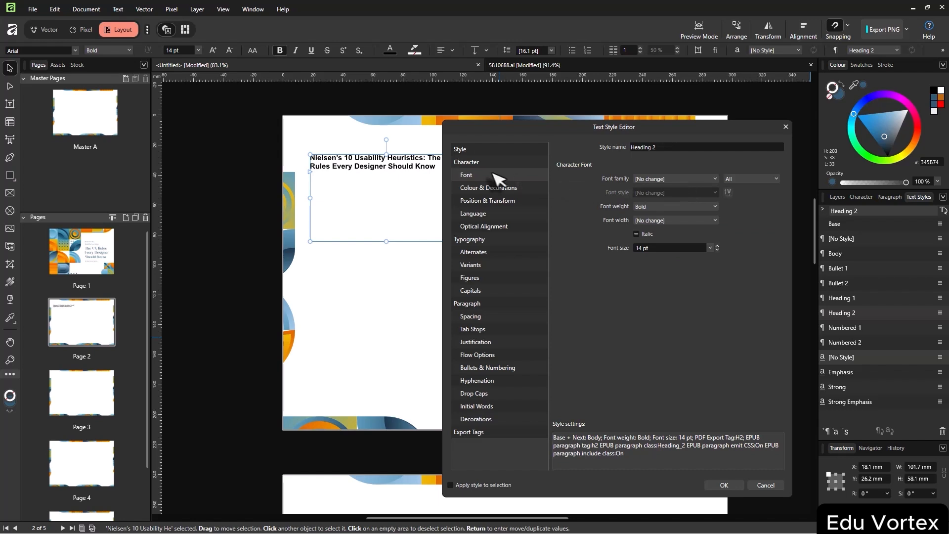
left_click(649, 178)
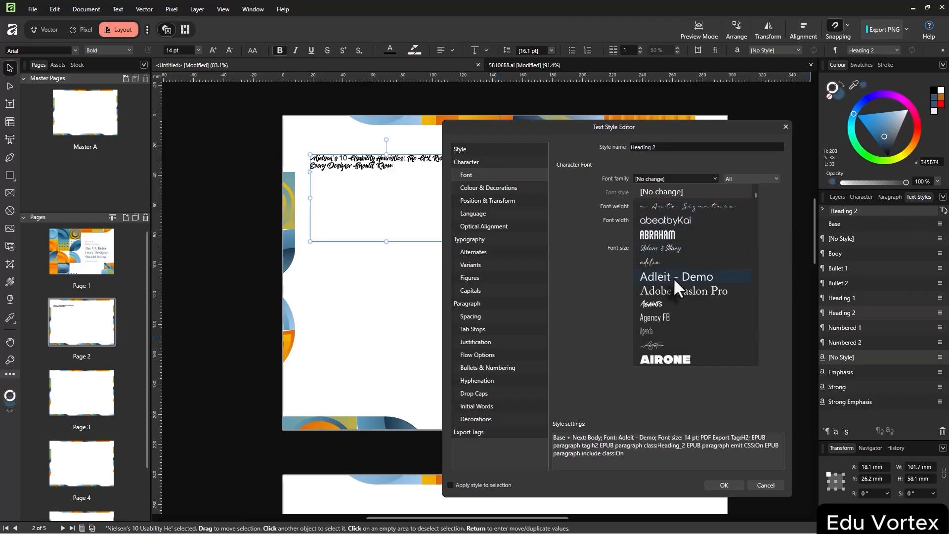
key("Down")
key("Down")
key("Down")
key("Down")
key("Down")
key("Down")
key("Down")
key("Down")
key("Down")
key("Down")
key("Down")
key("Down")
key("Down")
key("Down")
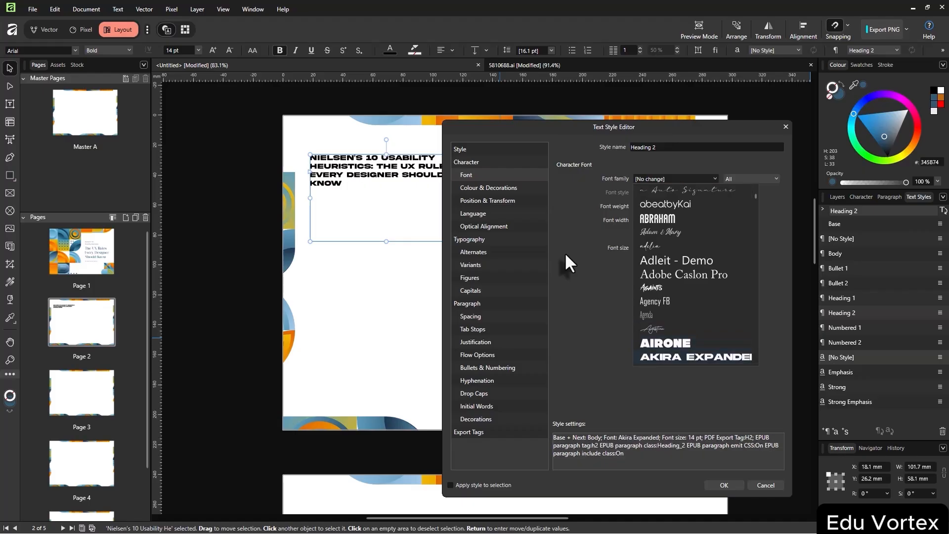
key("Down")
key("Down")
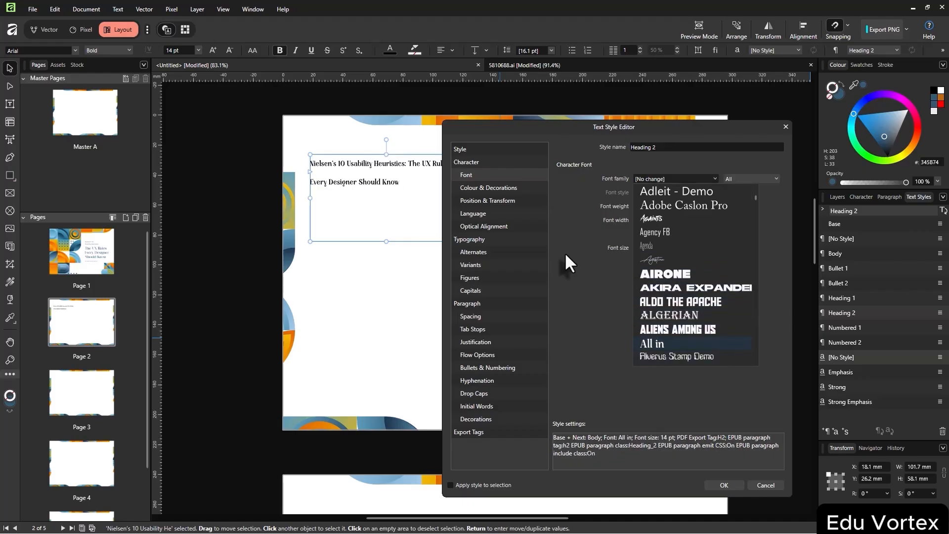
key("Return")
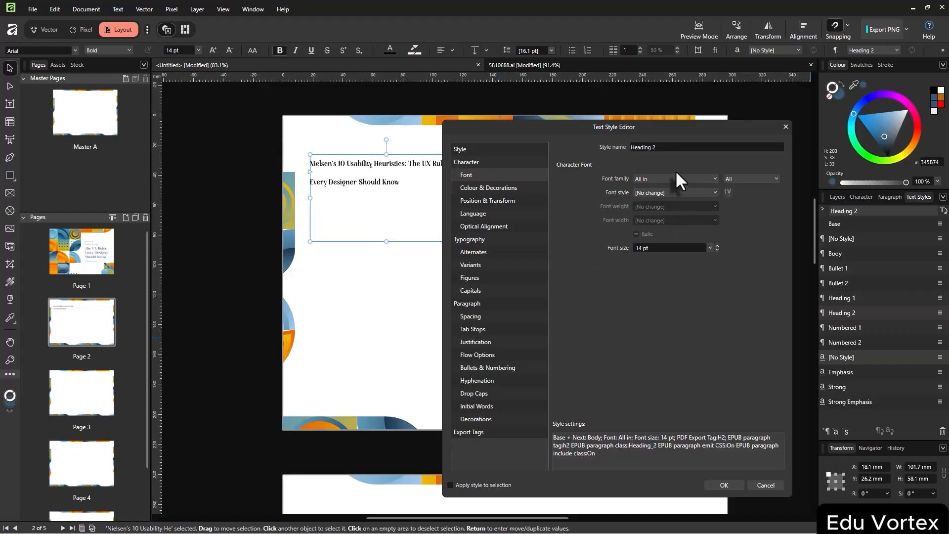
Set the Heading 2 font style to Regular and its font size to 20 pt
left_click(662, 191)
left_click(665, 217)
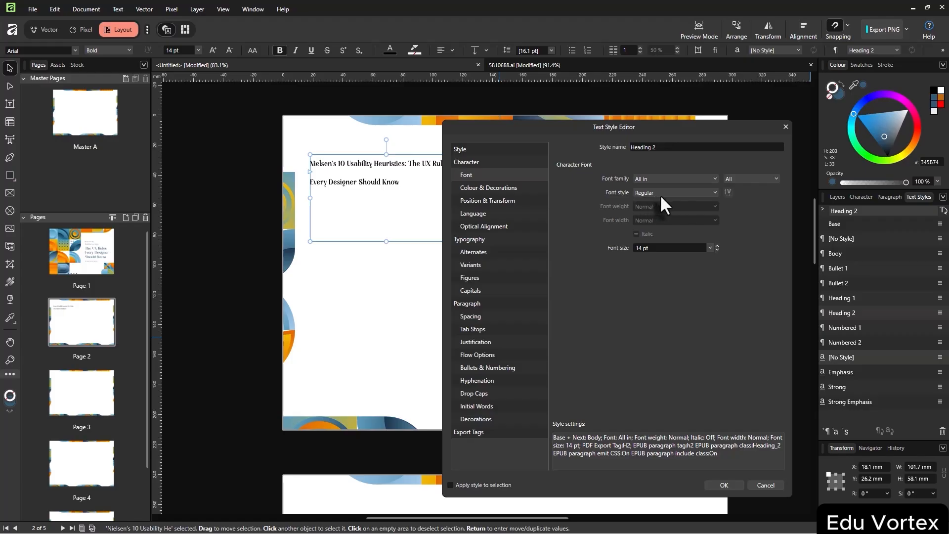
left_click(744, 178)
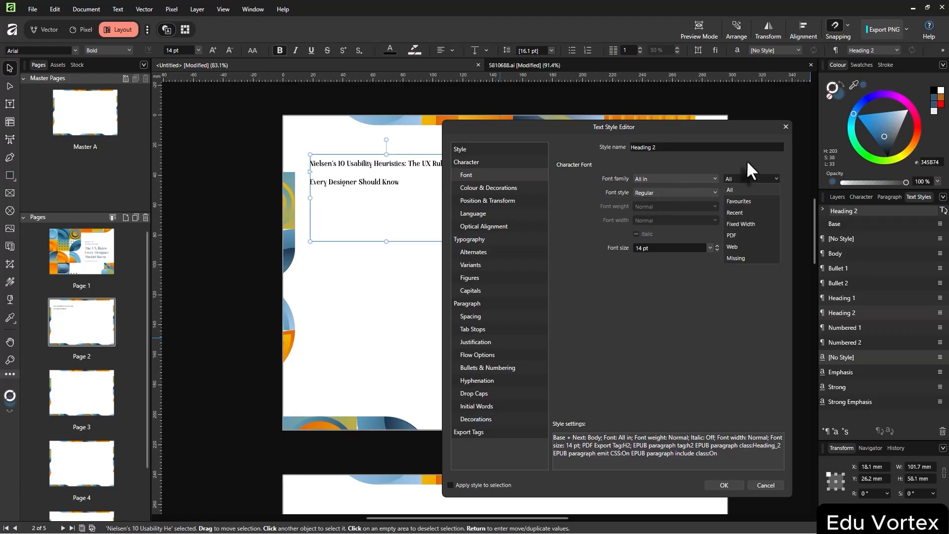
left_click(747, 162)
left_click(661, 192)
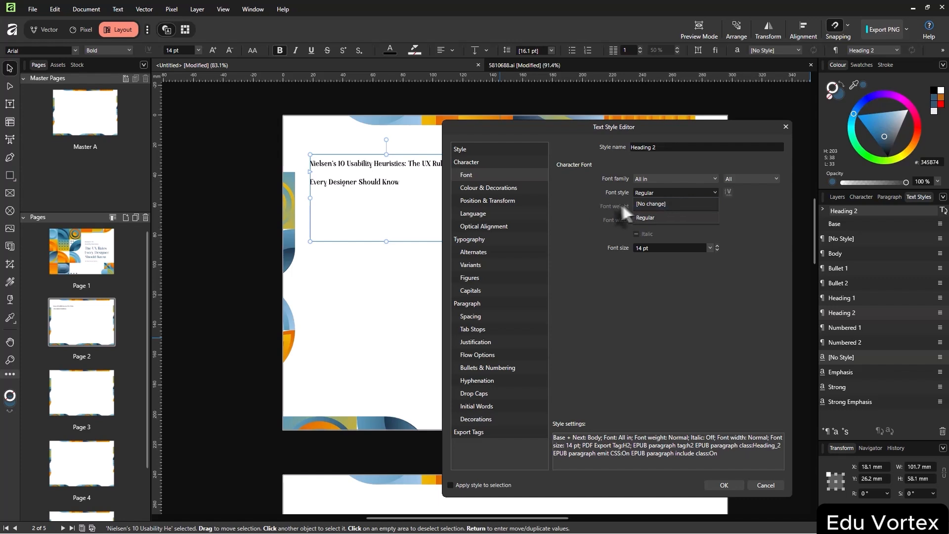
left_click(643, 218)
scroll(668, 248, "up", 6)
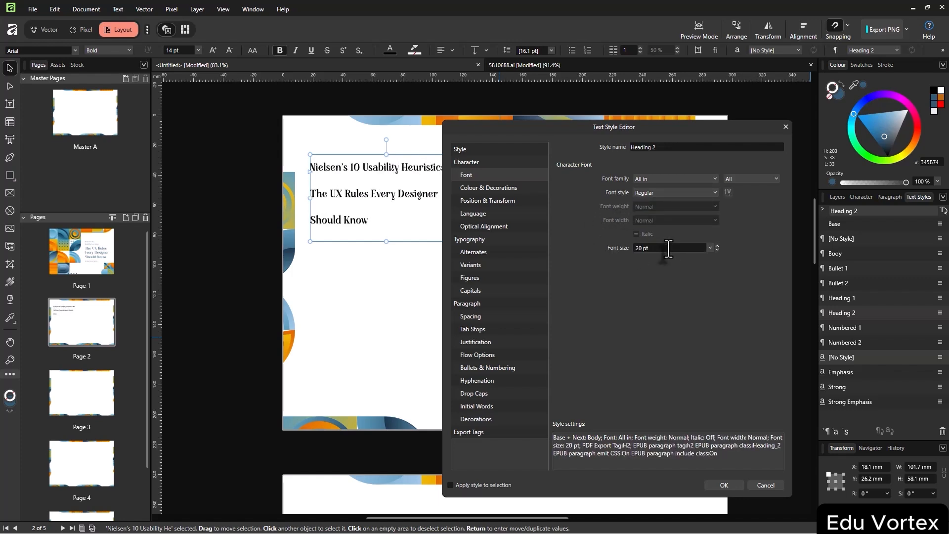
Set the leading mode of the Heading 2 style to % Height in its paragraph spacing
left_click(494, 251)
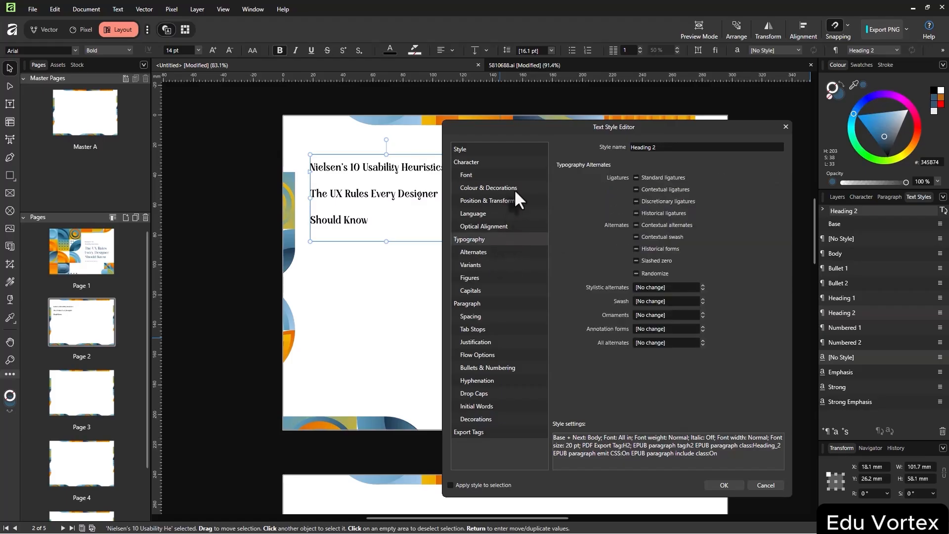
left_click(485, 304)
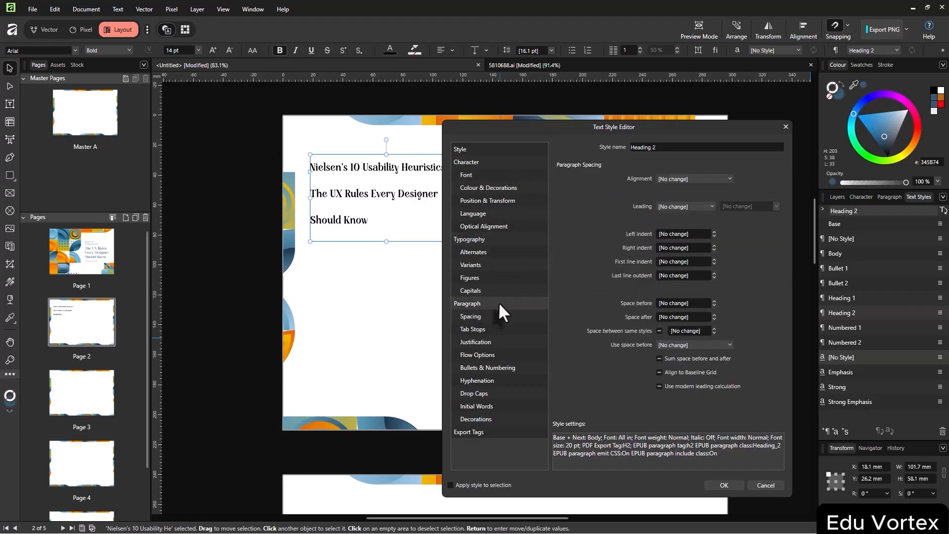
left_click(490, 313)
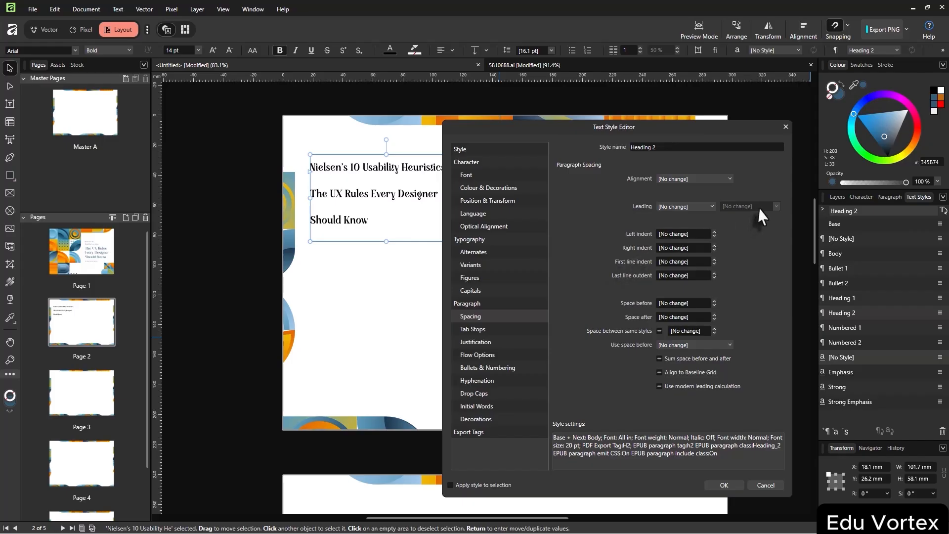
left_click(681, 206)
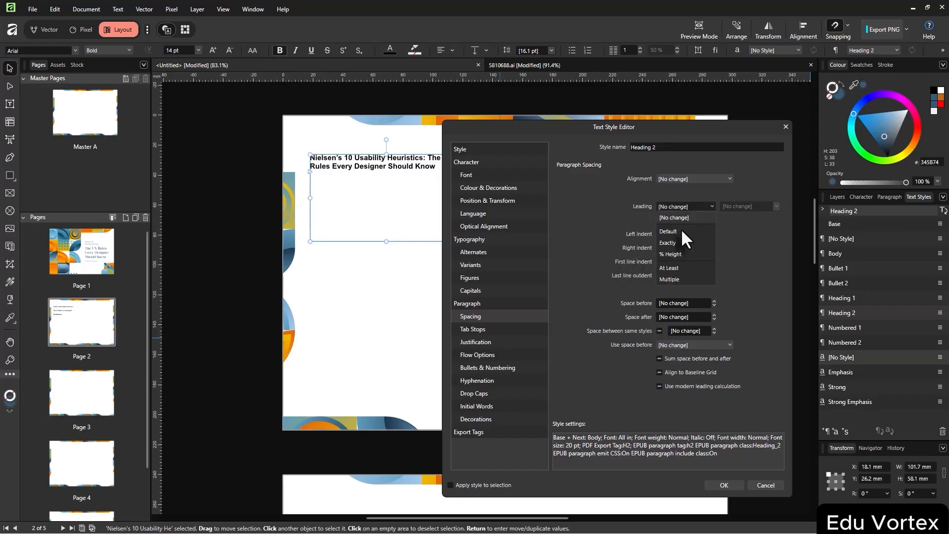
left_click(678, 253)
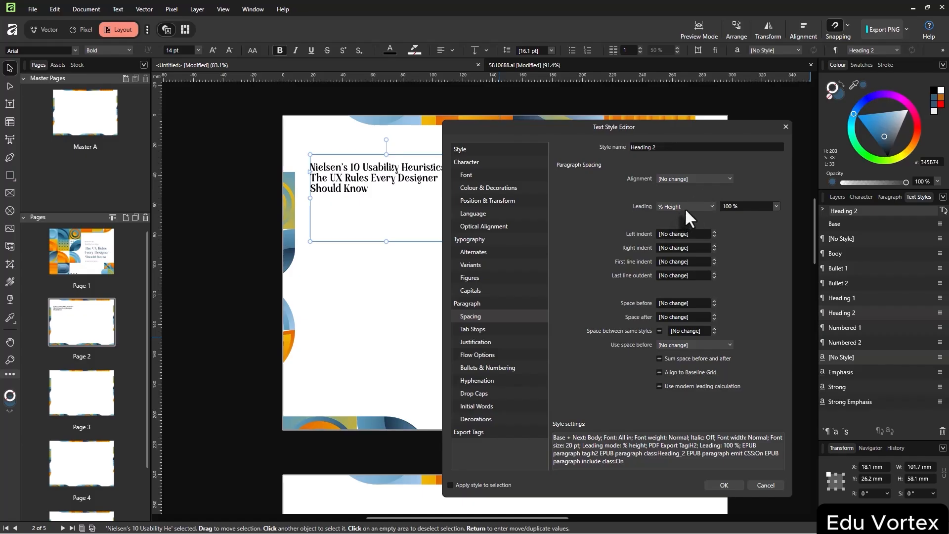
left_click(670, 205)
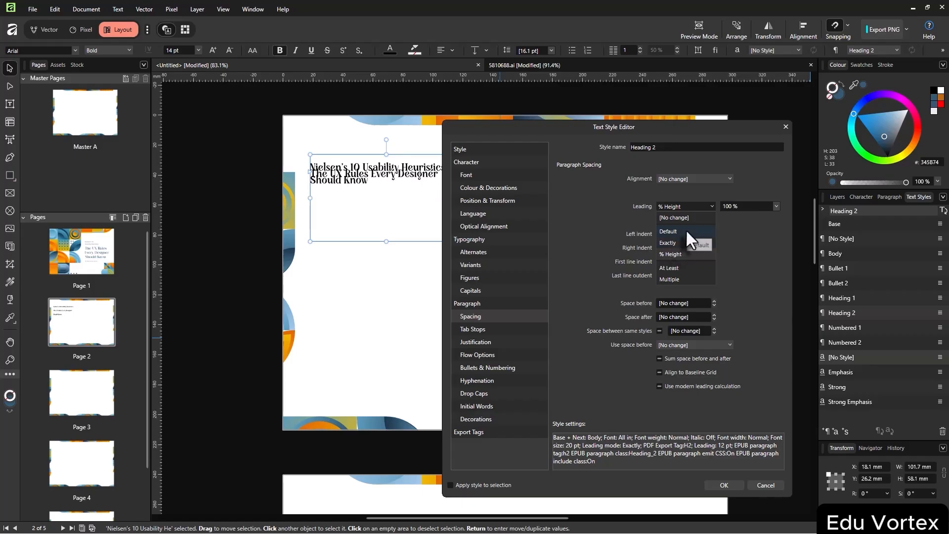
left_click(684, 255)
Raise the Heading 2 leading to 145 % and save the style changes
left_click(756, 207)
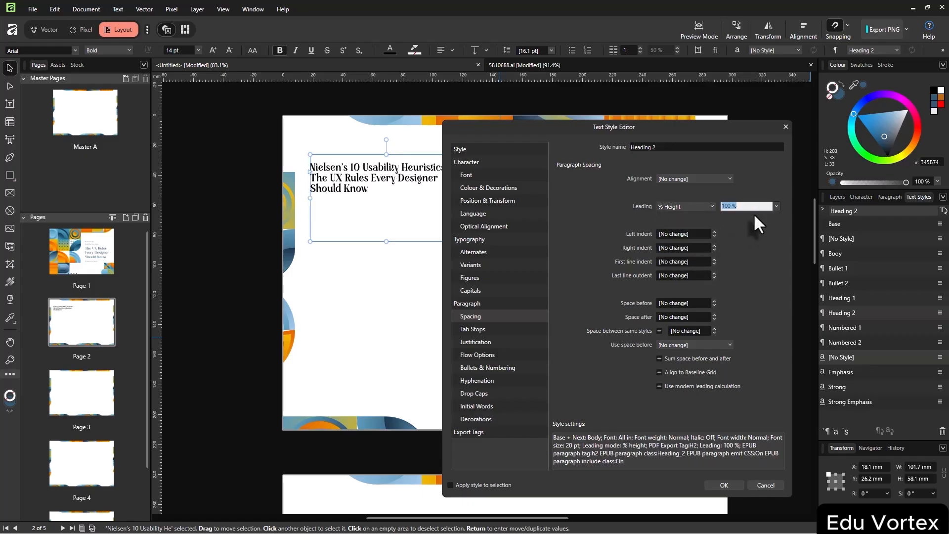
key("Up")
key("Up")
key("Up")
key("Up")
key("Up")
key("Up")
key("Up")
key("Up")
key("Up")
key("Up")
key("Up")
key("Up")
key("Up")
key("Up")
key("Up")
key("Up")
key("Up")
key("Up")
key("Up")
key("Up")
key("Up")
key("Up")
key("Up")
key("Up")
key("Up")
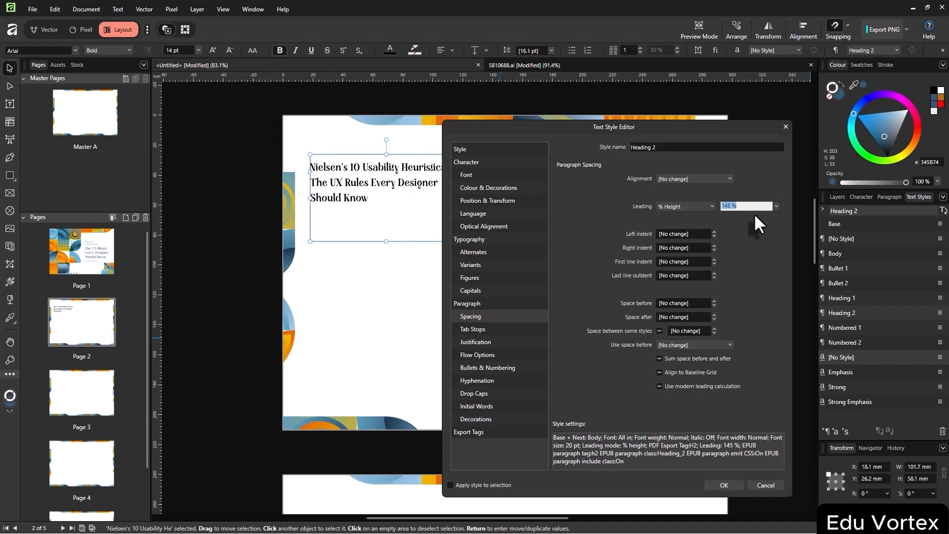
left_click(739, 487)
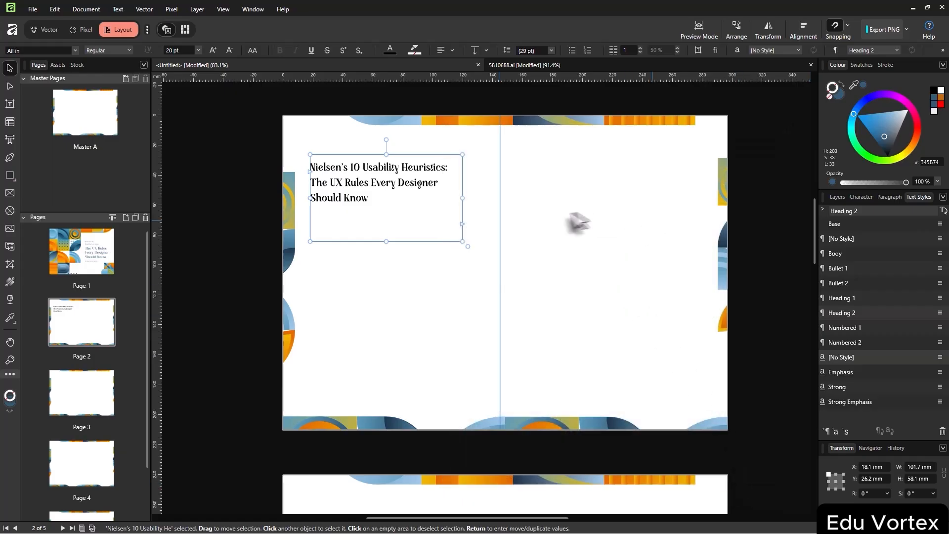
Colour page 2's headline dark blue (#004673) and refit its frame at about X 18.5, Y 21.2 mm with a height of about 35.7 mm
left_click_drag(886, 135, 873, 138)
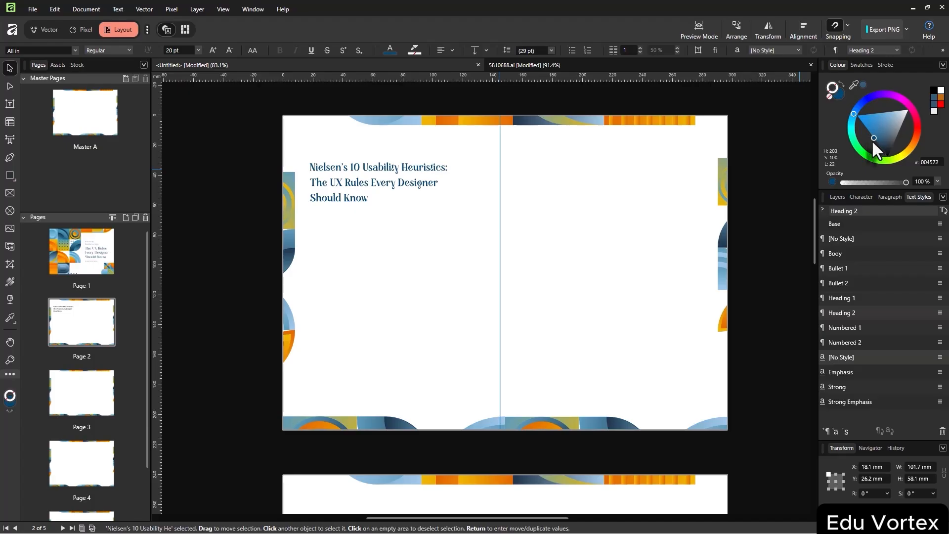
left_click_drag(426, 200, 426, 192)
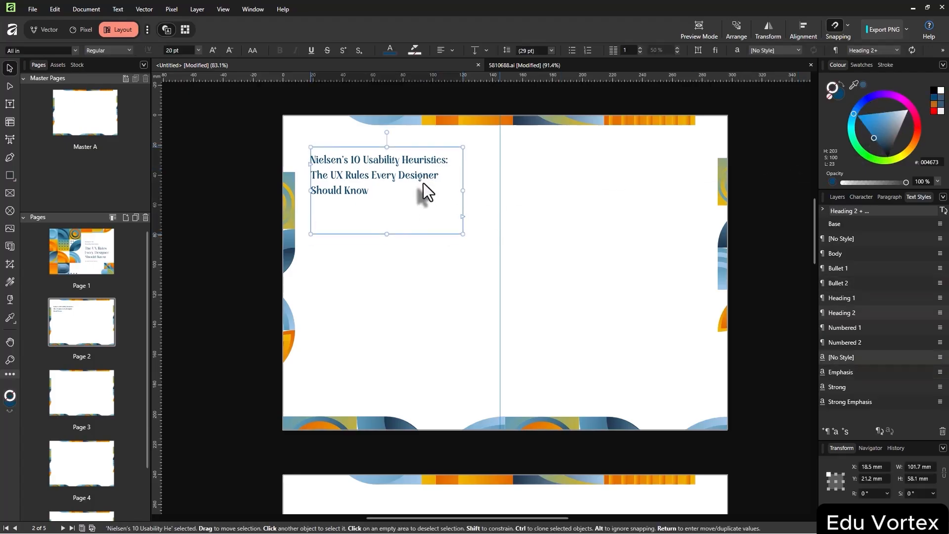
left_click_drag(387, 234, 387, 201)
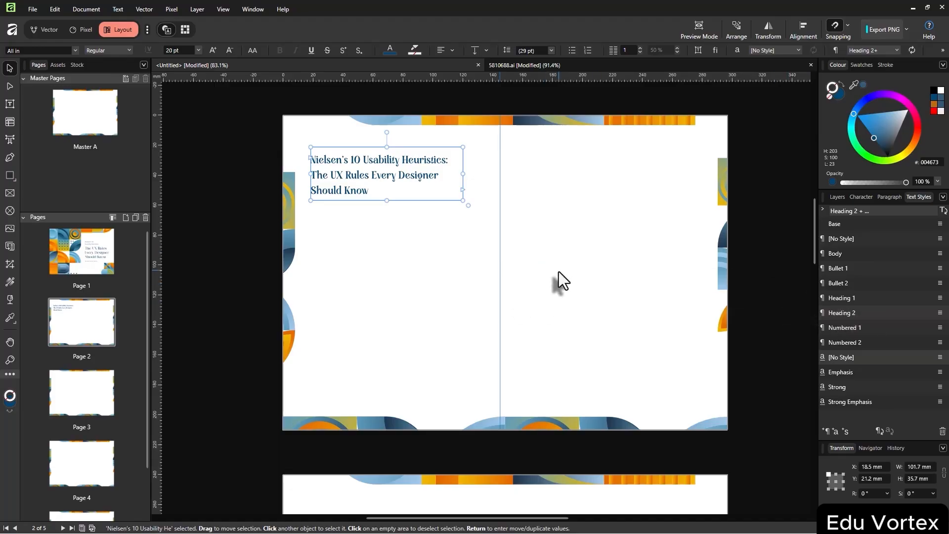
Switch to the Medium article in Chrome, copy its three introductory paragraphs and return to Affinity
key("alt+Tab")
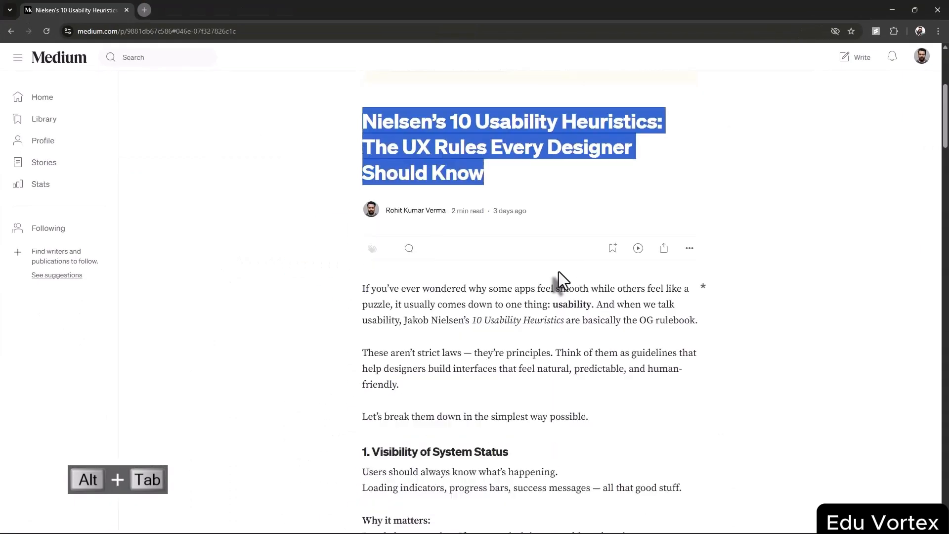
left_click_drag(589, 322, 349, 194)
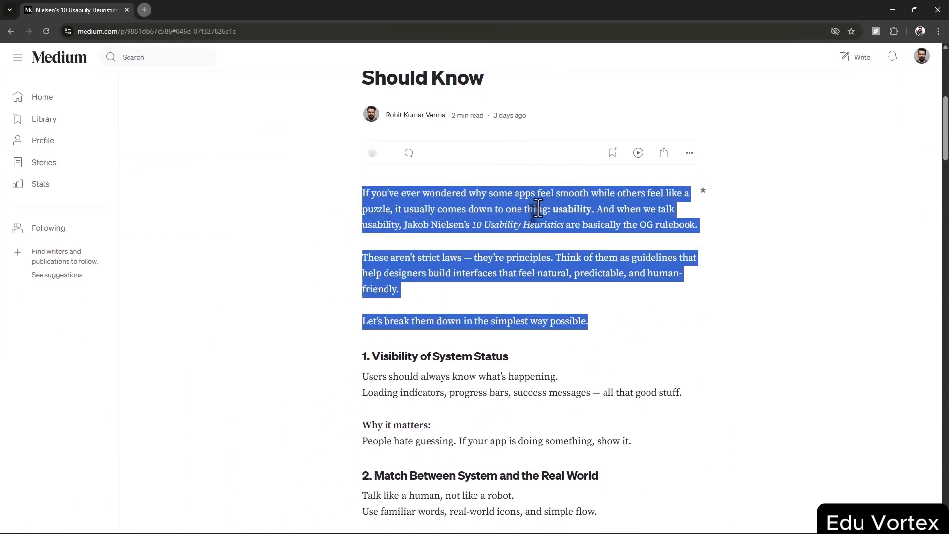
key("ctrl+c")
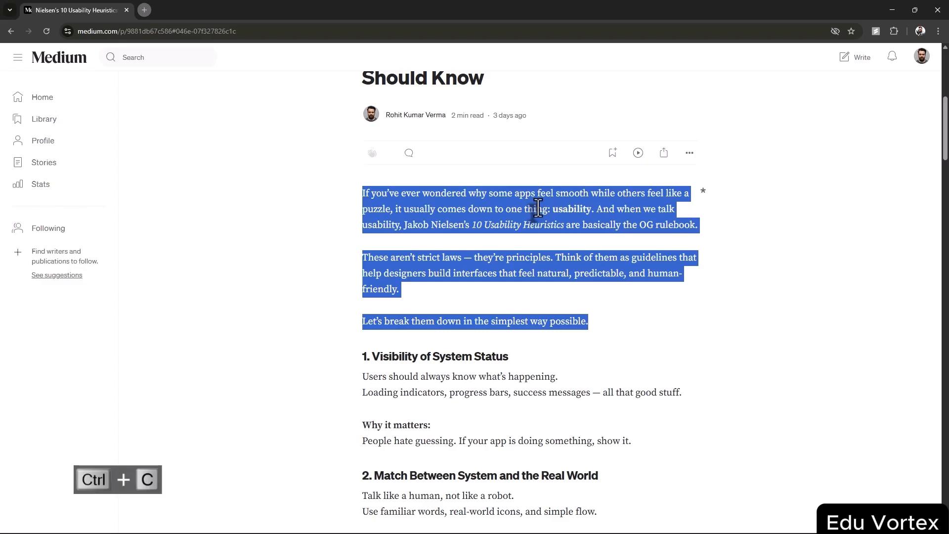
key("alt+Tab")
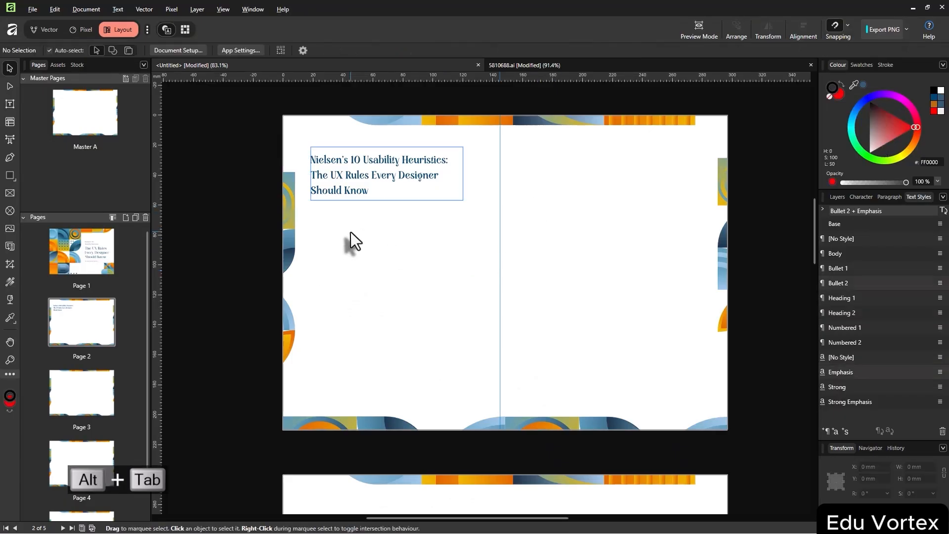
Draw a text frame about 107.4 by 112.3 mm below the page 2 headline and paste the article introduction into it
key("t")
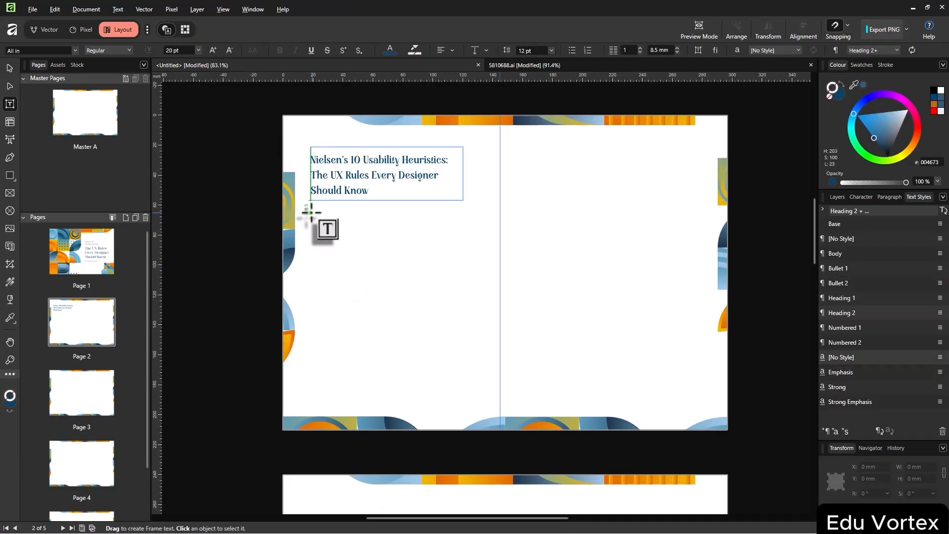
left_click_drag(311, 213, 471, 381)
key("ctrl+v")
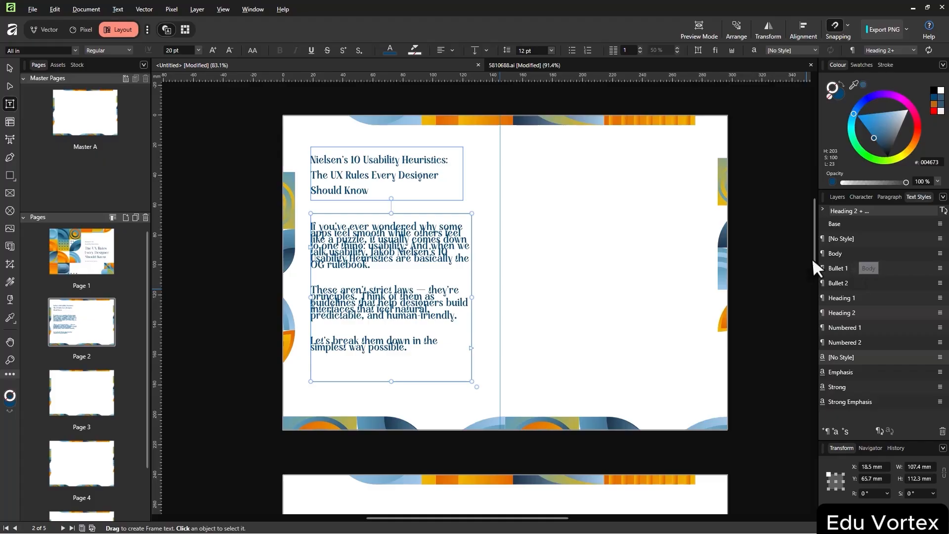
Apply the Body style to the page 2 introduction and set that style's font family to Avenir Next LT Pro
left_click(844, 252)
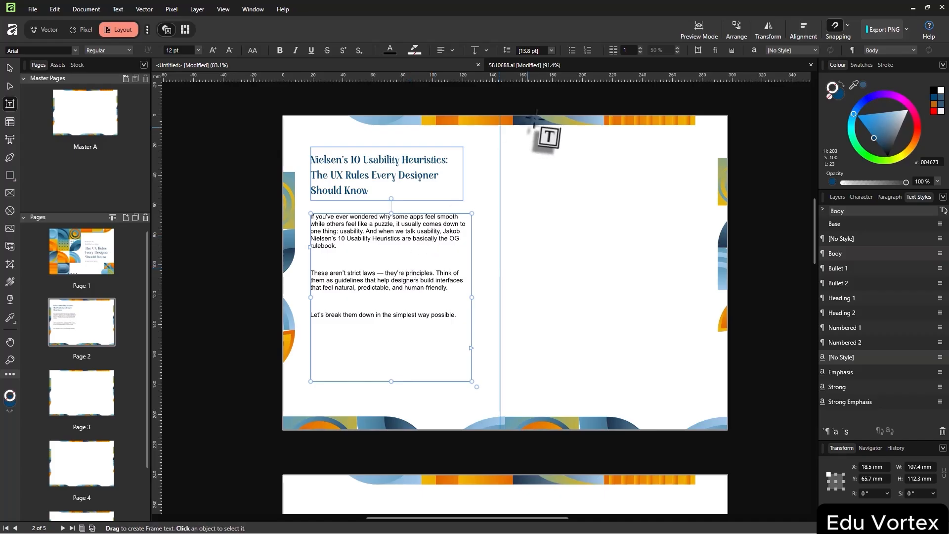
double_click(903, 259)
left_click_drag(477, 96, 728, 97)
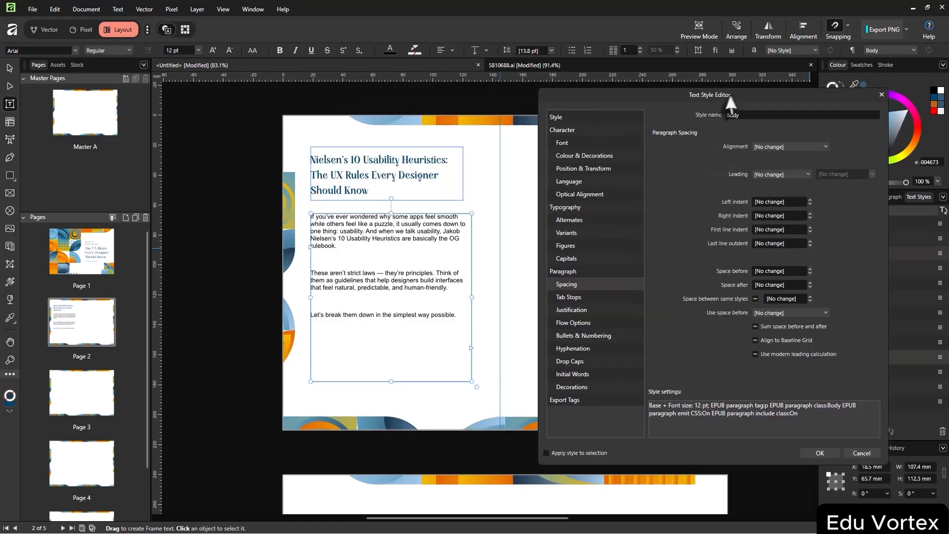
left_click(581, 142)
left_click(771, 146)
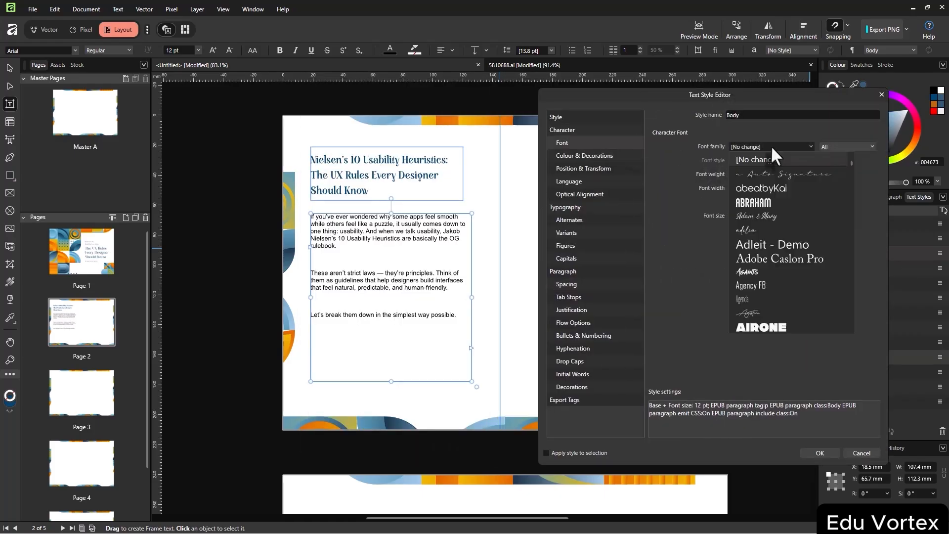
key("Down")
key("Down")
key("Down")
key("Down")
key("Down")
key("Down")
key("Down")
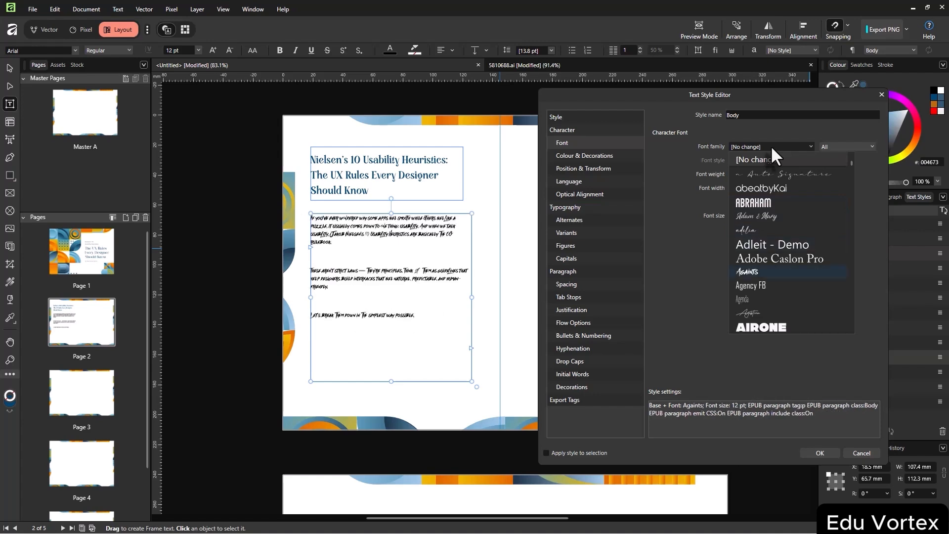
key("Down")
key("Down")
key("Down")
key("Down")
key("Down")
key("Down")
key("Down")
key("Down")
key("Down")
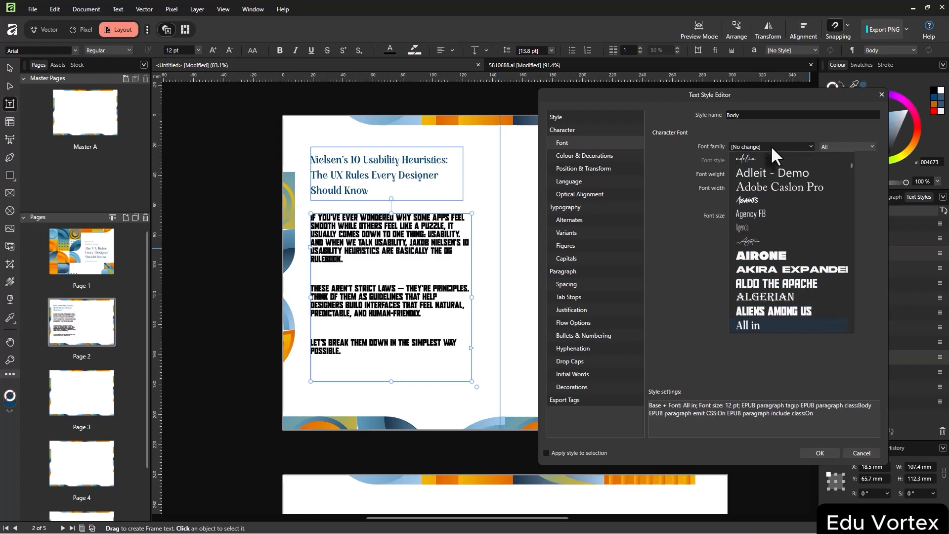
key("Down")
key("Down")
key("Down")
key("Down")
key("Down")
key("Down")
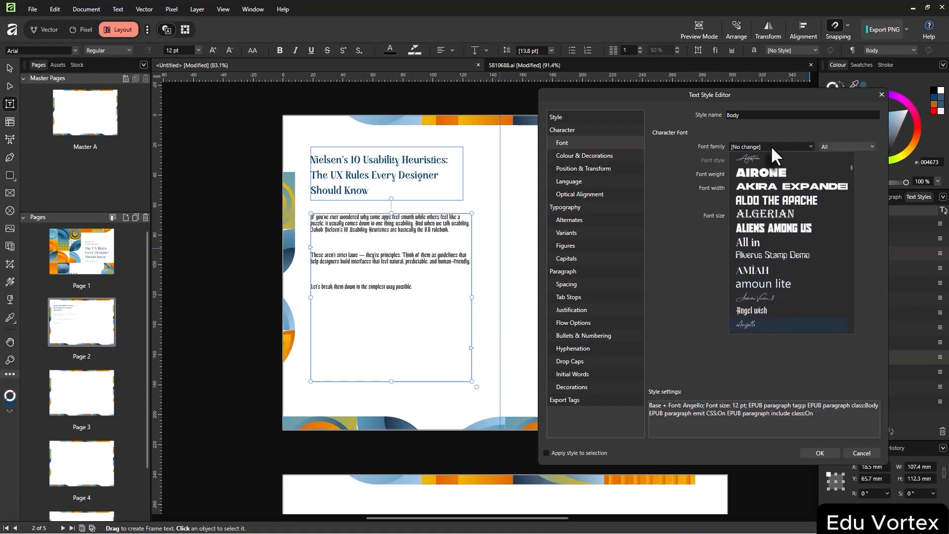
key("Down")
key("Down")
key("Down")
key("Down")
key("Down")
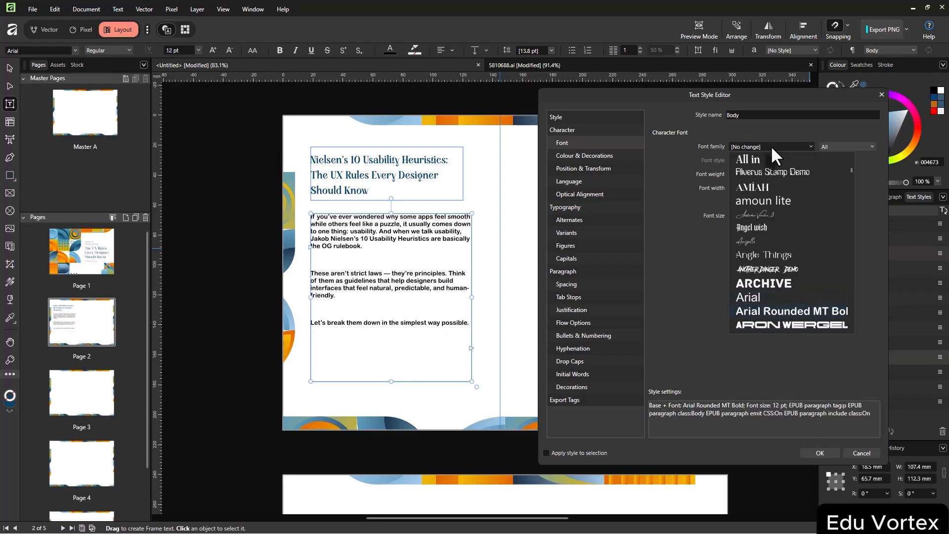
key("Down")
key("Down")
key("Down")
key("Down")
key("Down")
key("Down")
key("Down")
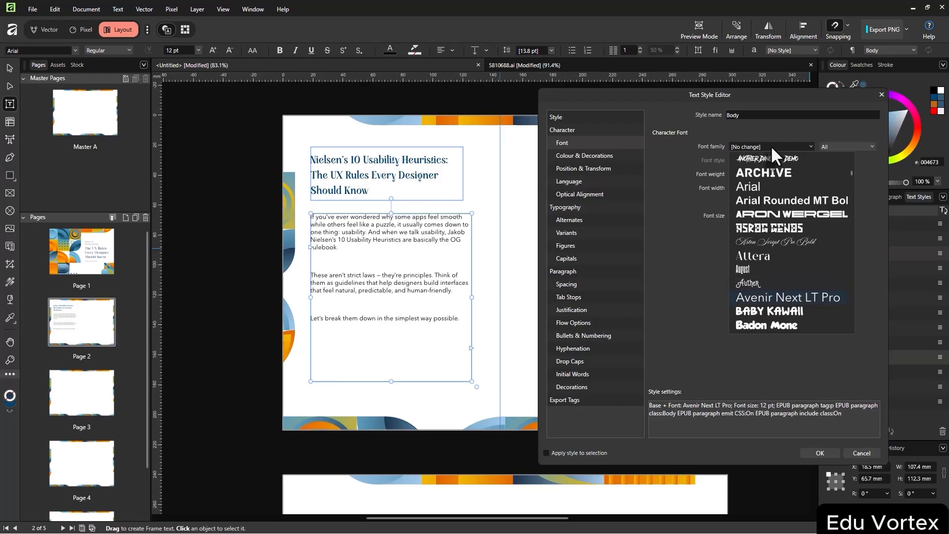
key("Return")
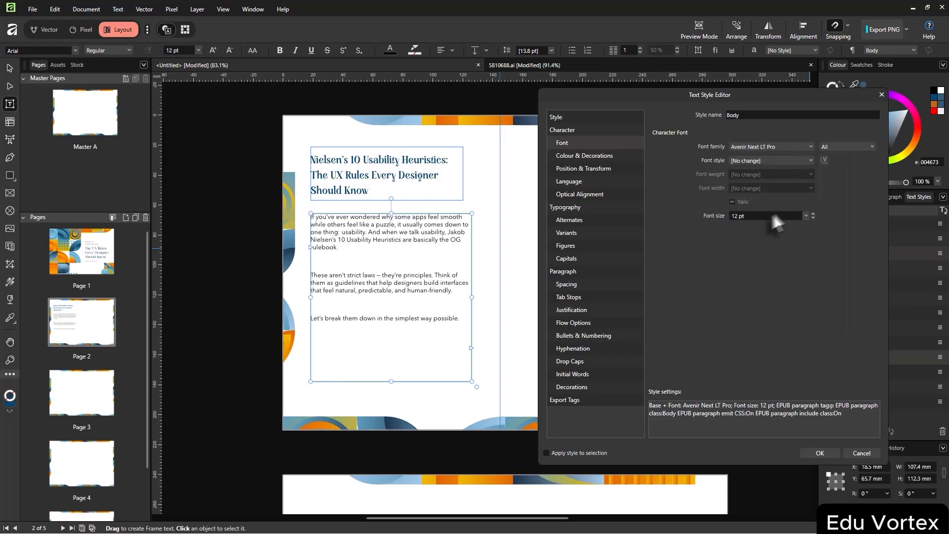
Set the Body style's font size to 10 pt and save the style changes
left_click(746, 218)
type("10")
key("Return")
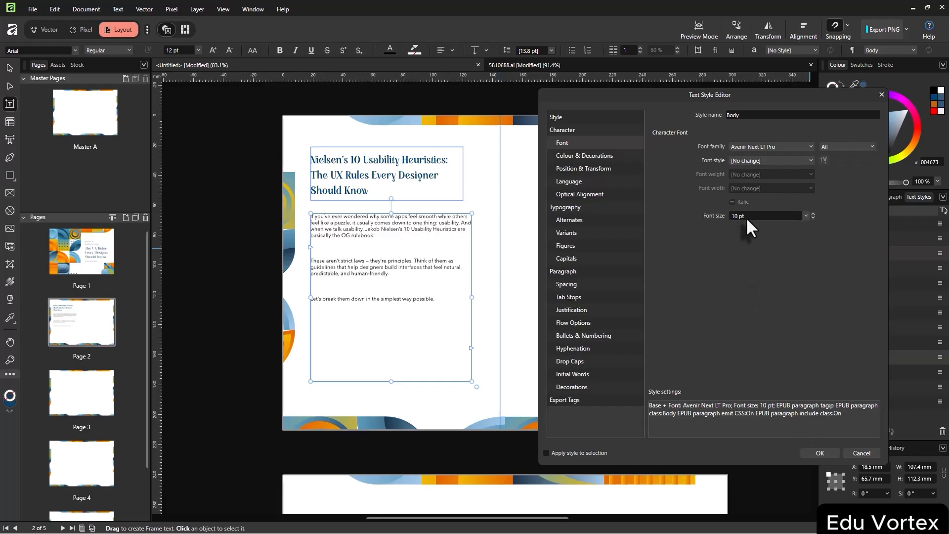
left_click(830, 454)
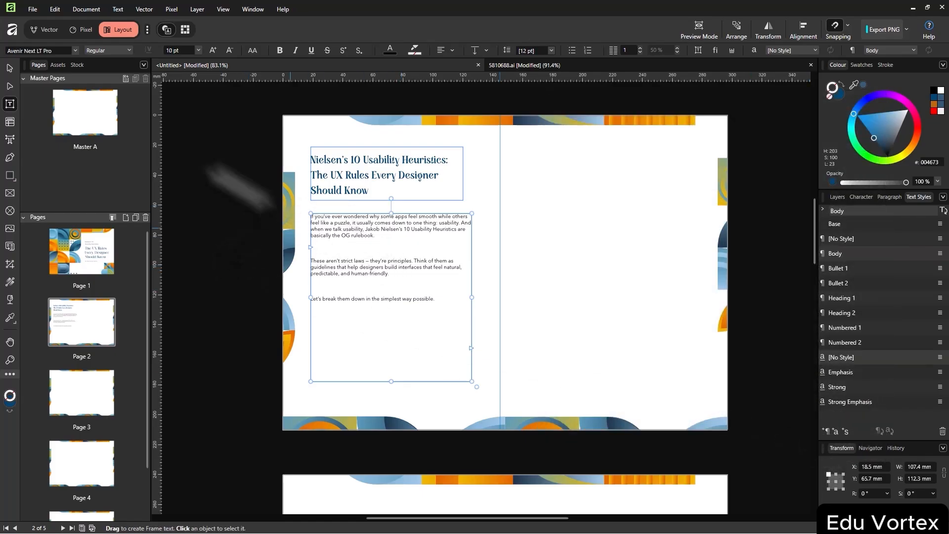
Shorten the introduction frame to about 62.7 mm high and delete the surplus blank lines between its three paragraphs
left_click(10, 67)
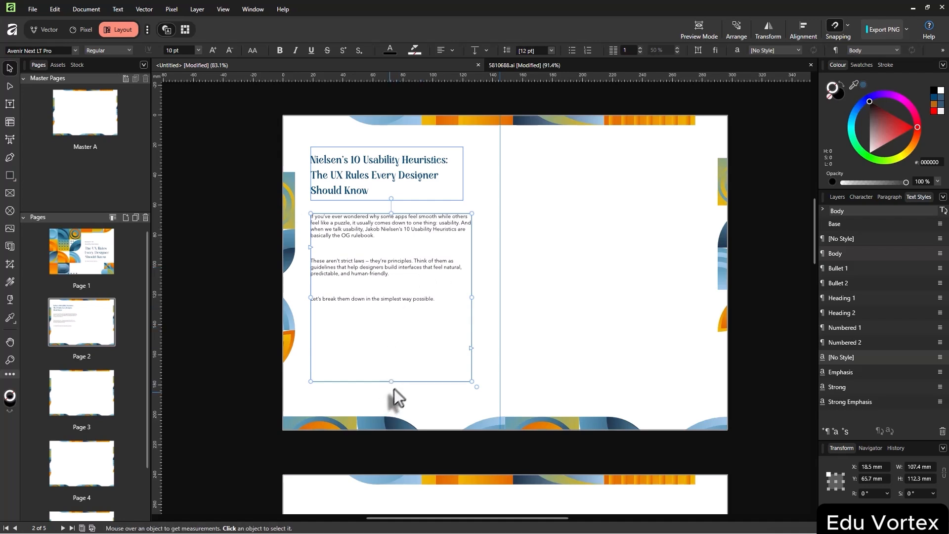
scroll(389, 390, "up", 3)
left_click_drag(385, 381, 385, 232)
scroll(384, 242, "up", 3)
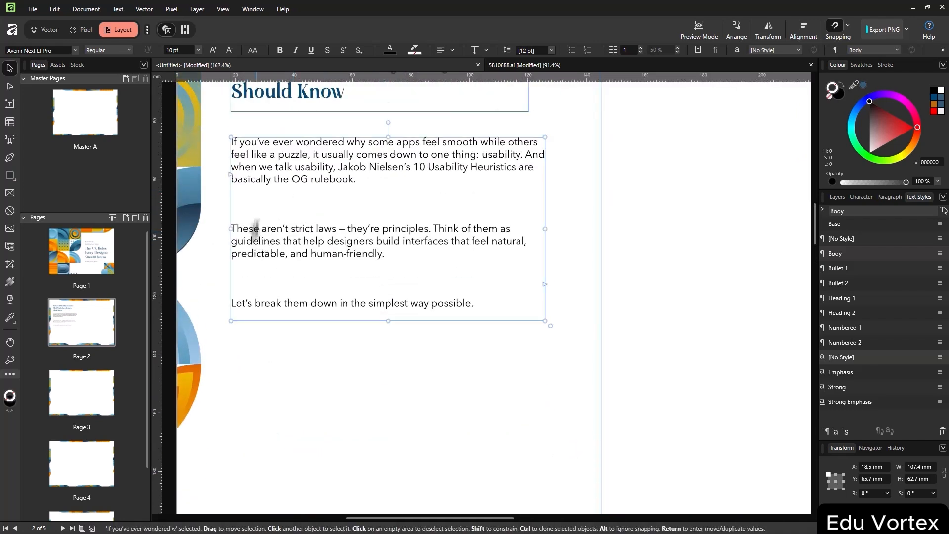
double_click(261, 205)
key("BackSpace")
key("BackSpace")
left_click(265, 265)
key("BackSpace")
key("BackSpace")
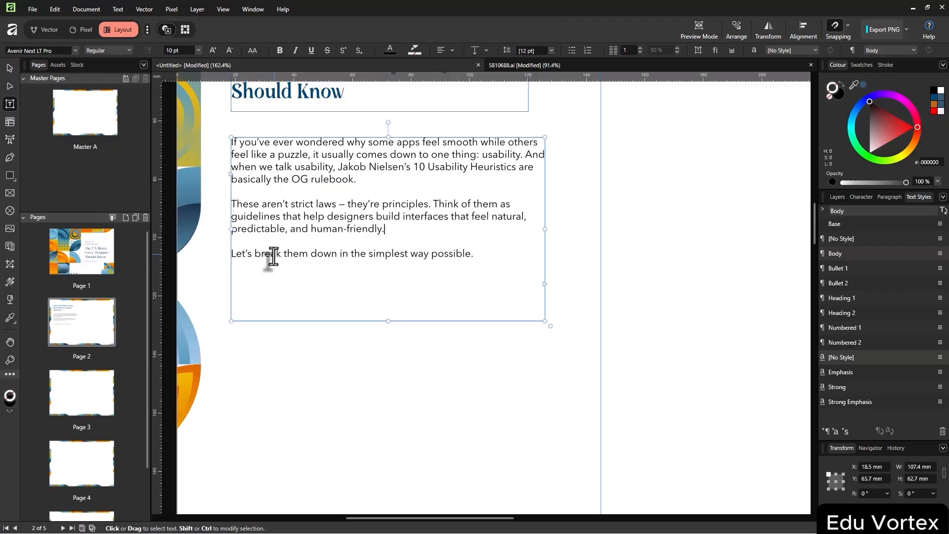
Tighten the introduction frame around its text to a height of about 45.1 mm and deselect it
left_click_drag(387, 321, 388, 270)
left_click(536, 291)
scroll(538, 289, "up", 1)
scroll(537, 290, "down", 4)
scroll(569, 258, "up", 1)
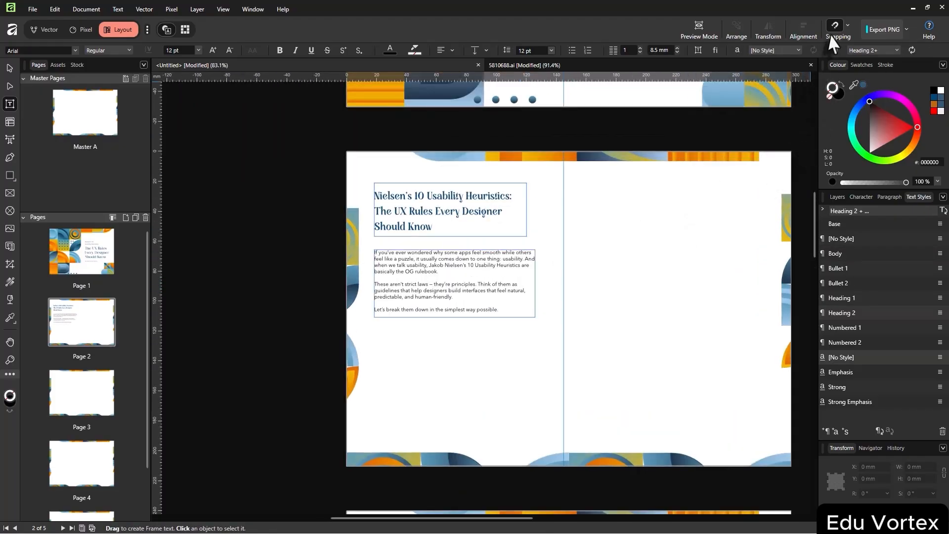
Turn on Preview Mode and move the introduction frame up closer to the headline, to about Y 59.9 mm
left_click(699, 33)
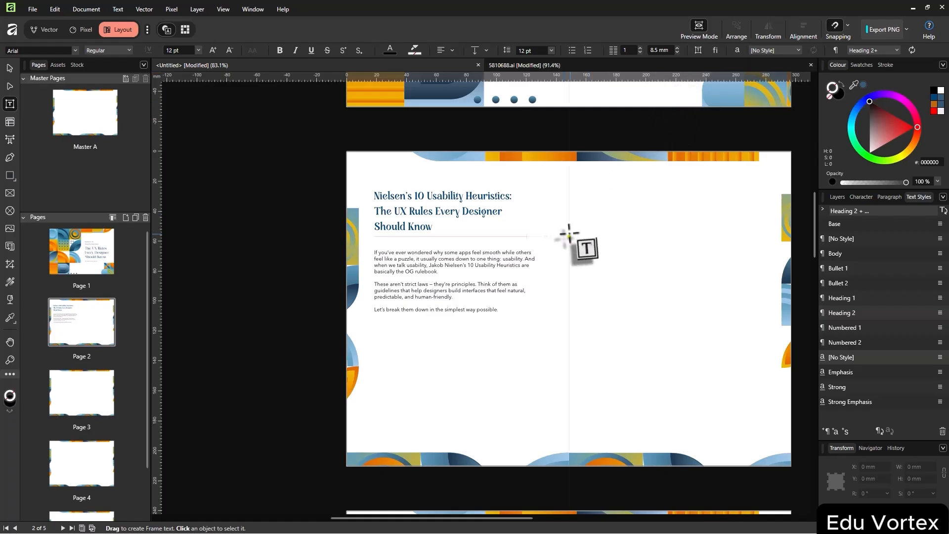
left_click_drag(568, 235, 541, 225)
key("v")
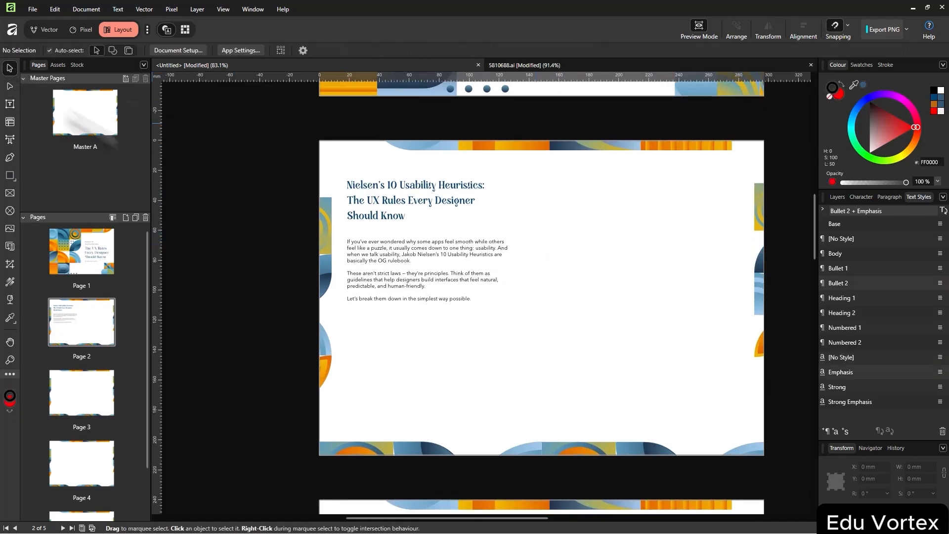
scroll(570, 313, "up", 2)
left_click_drag(359, 218, 358, 202)
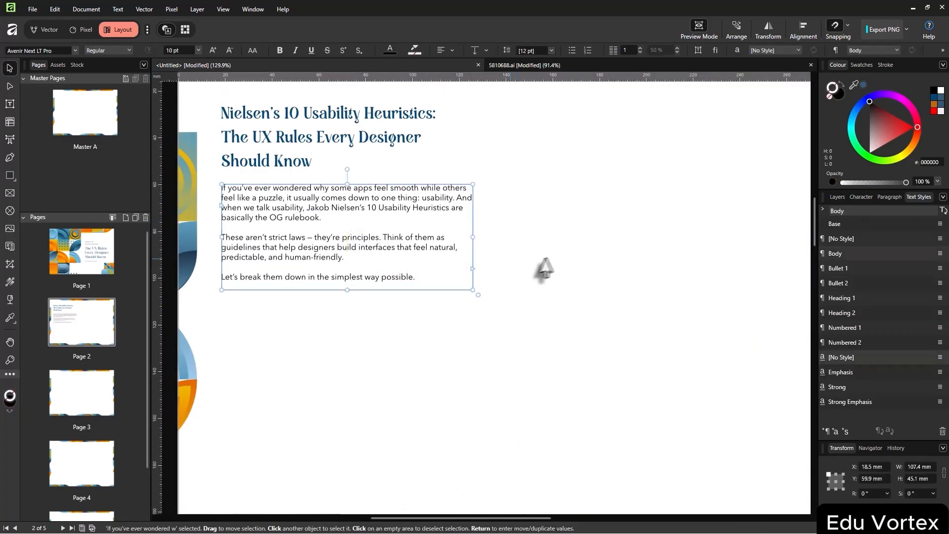
left_click(516, 264)
scroll(478, 297, "down", 2)
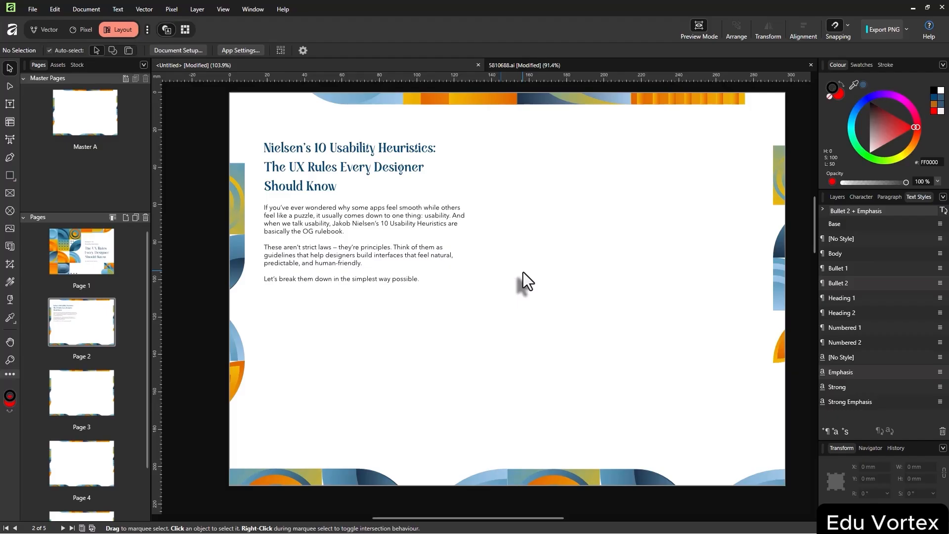
Switch to the Medium article in Chrome, copy the heading "1. Visibility of System Status" and return to Affinity
left_click(868, 312)
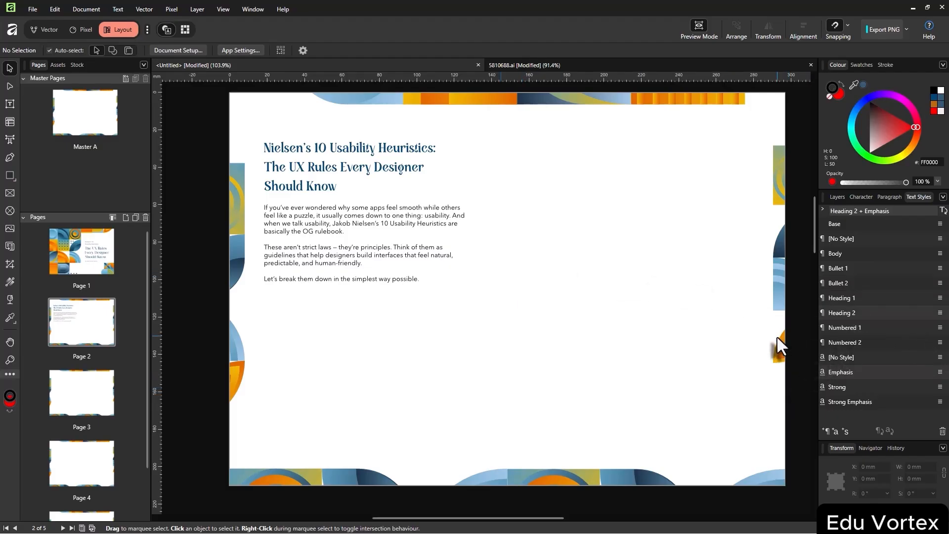
key("alt+Tab")
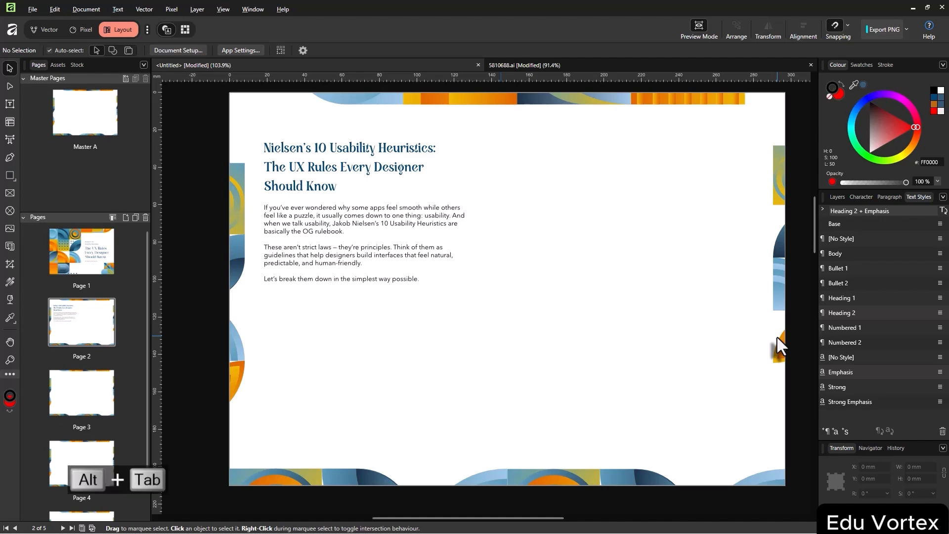
scroll(509, 225, "down", 3)
left_click_drag(508, 208, 357, 211)
key("ctrl+c")
key("alt+Tab")
Paste the copied heading into a new text frame about 107.4 by 22.7 mm below the introduction and apply Heading 2 to it
key("t")
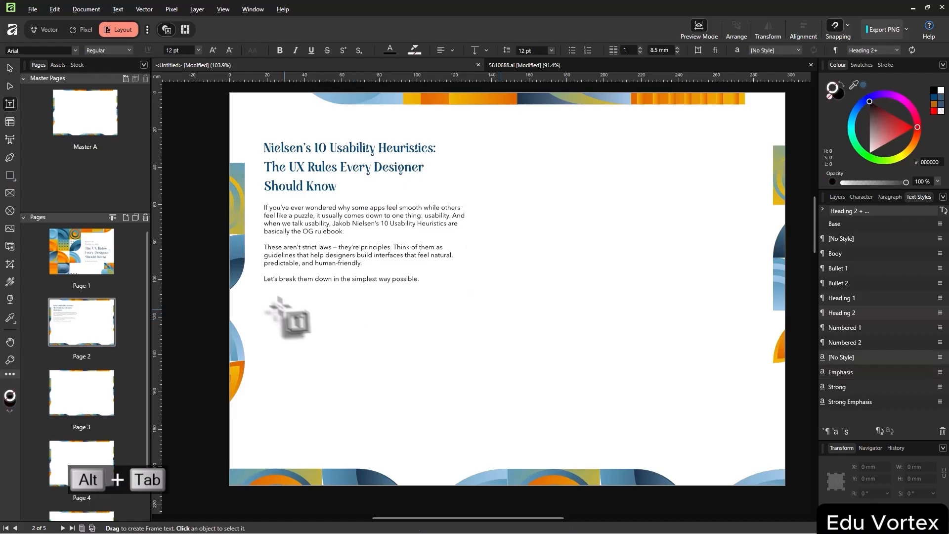
left_click_drag(264, 293, 464, 336)
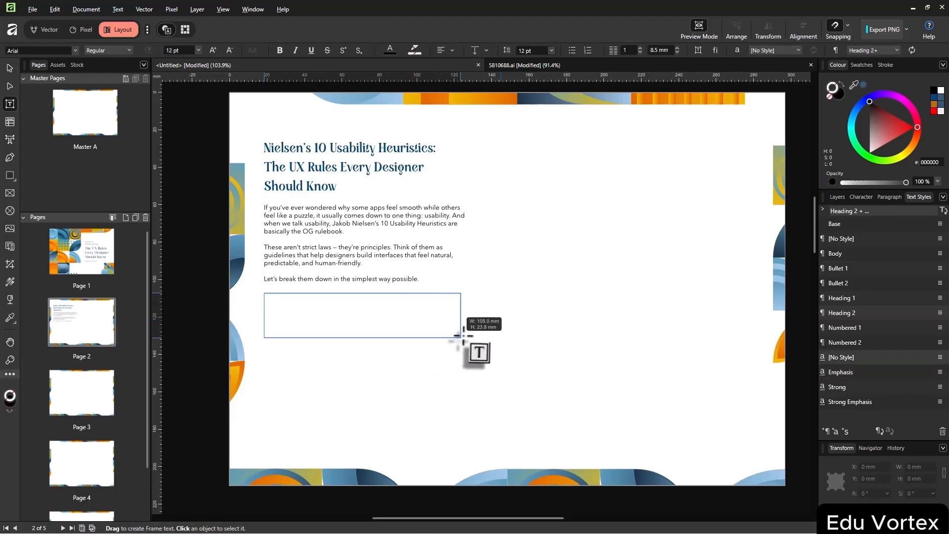
key("ctrl+v")
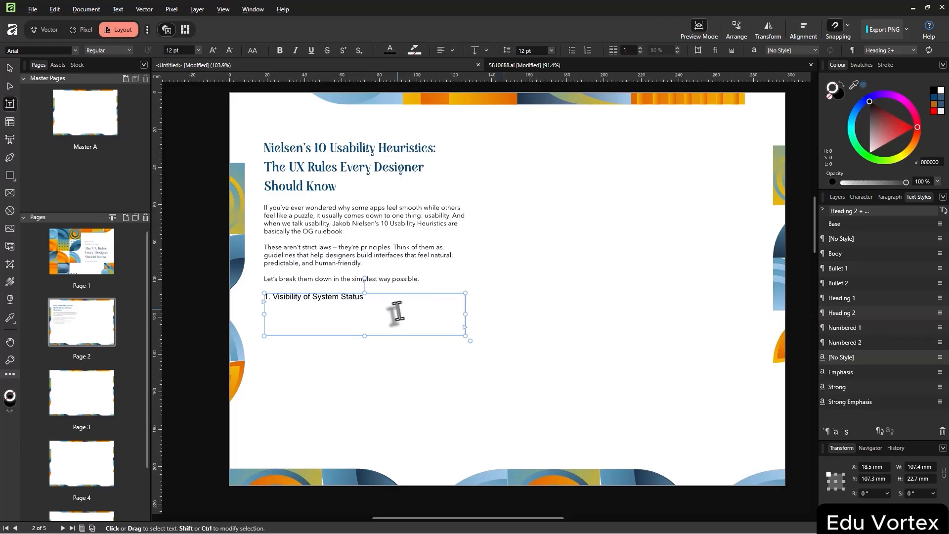
right_click(836, 313)
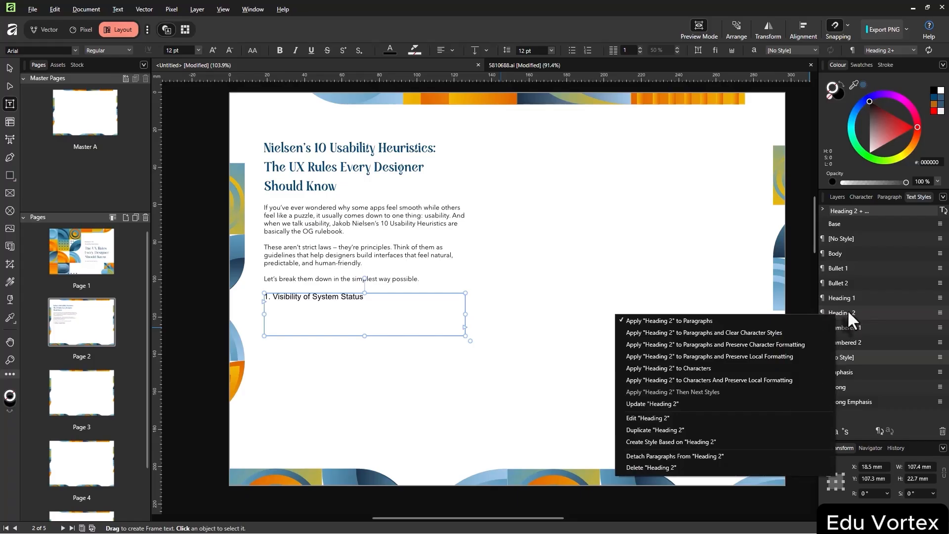
key("Return")
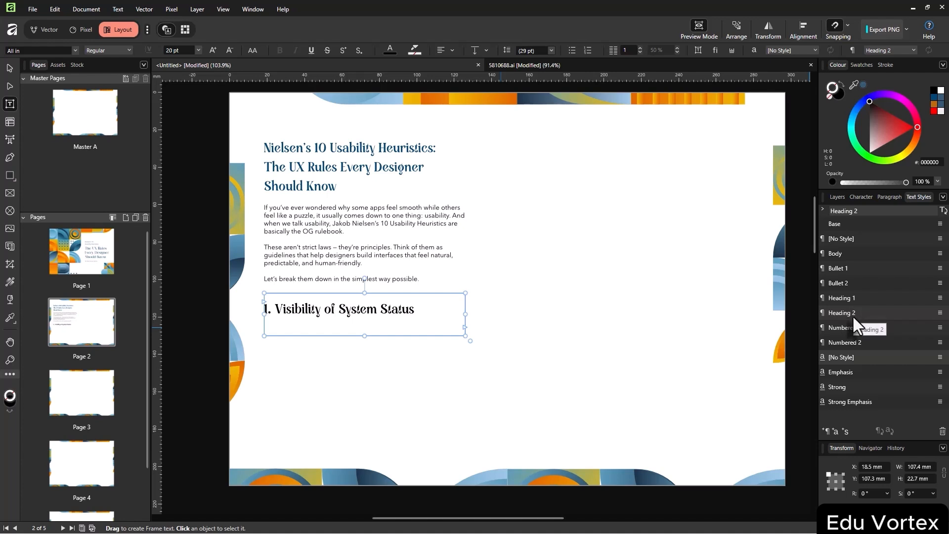
Duplicate the Heading 2 style, setting the copy's font size to 16 pt, and save it
right_click(852, 315)
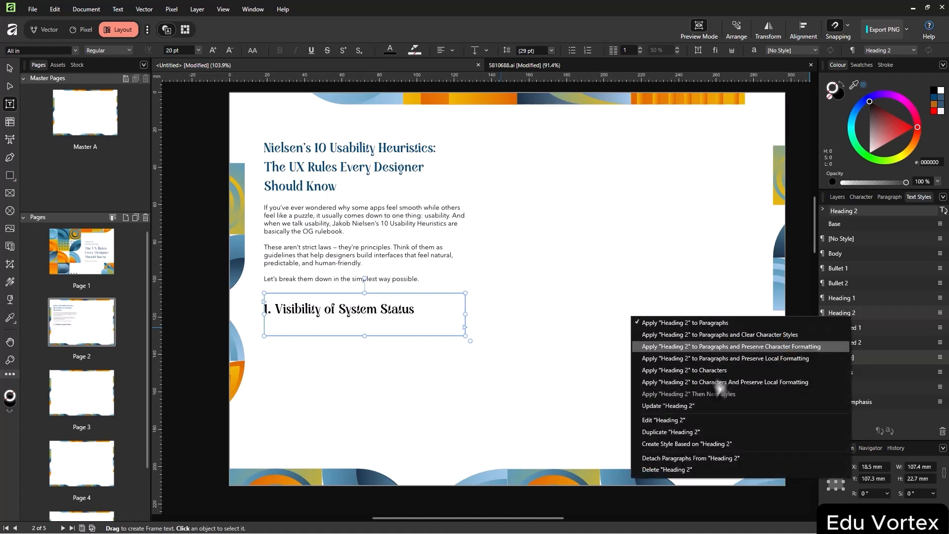
left_click(695, 432)
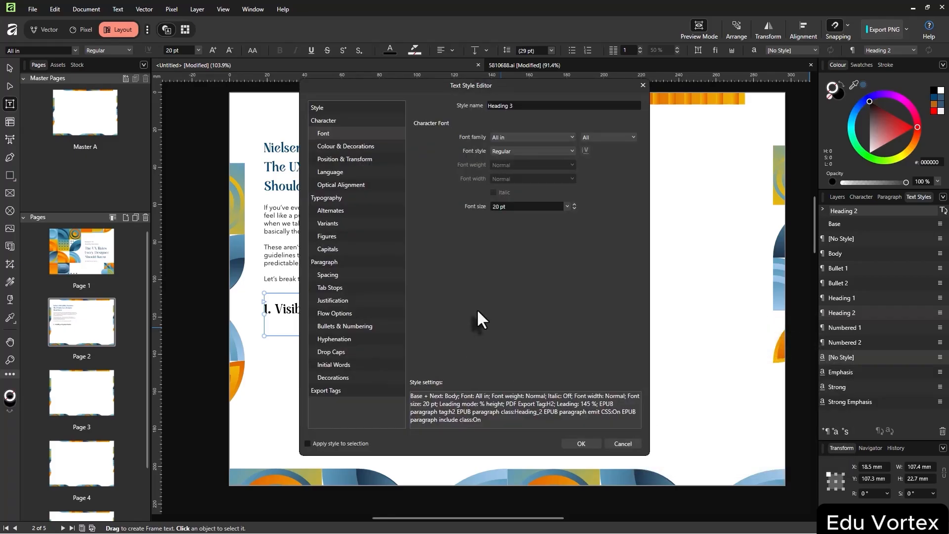
left_click(526, 206)
scroll(527, 209, "down", 3)
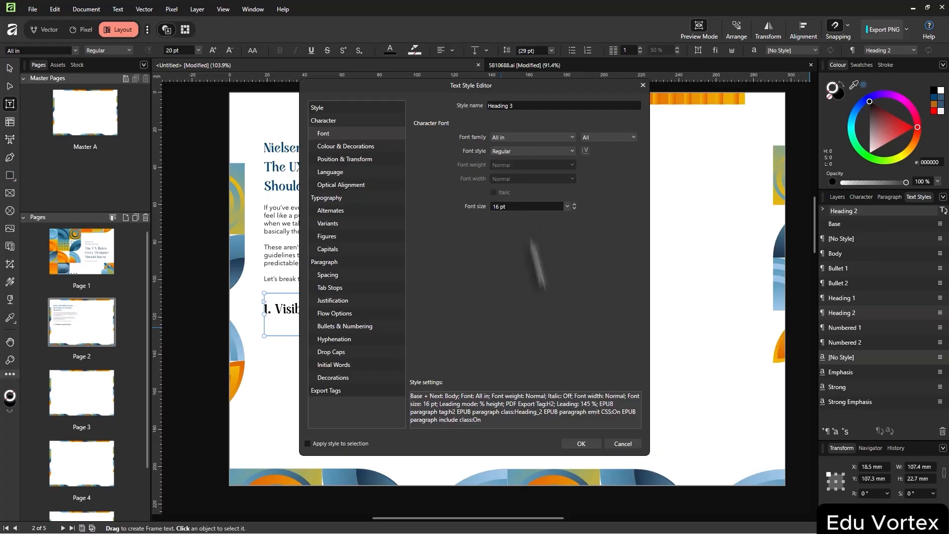
left_click(592, 446)
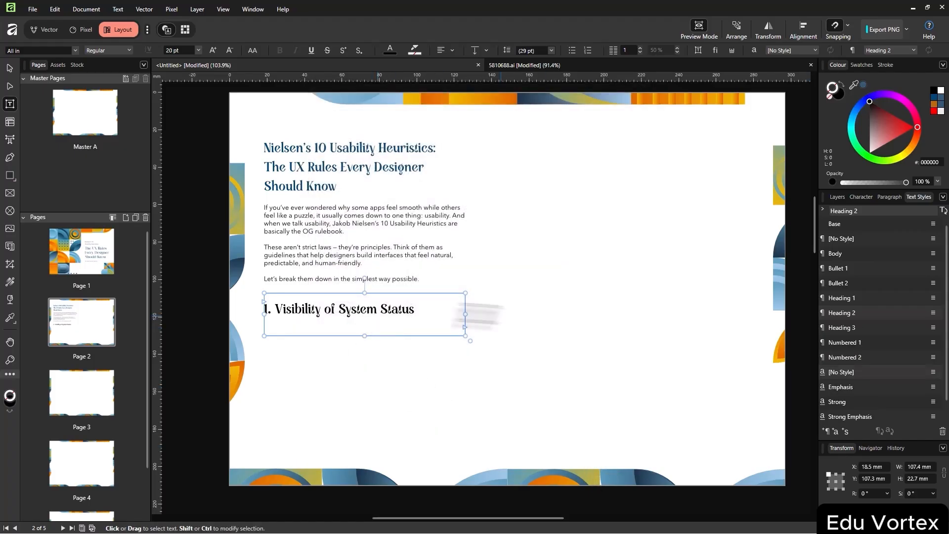
Apply the Heading 3 style to "1. Visibility of System Status" and shorten its frame to about 15.3 mm high
left_click(857, 328)
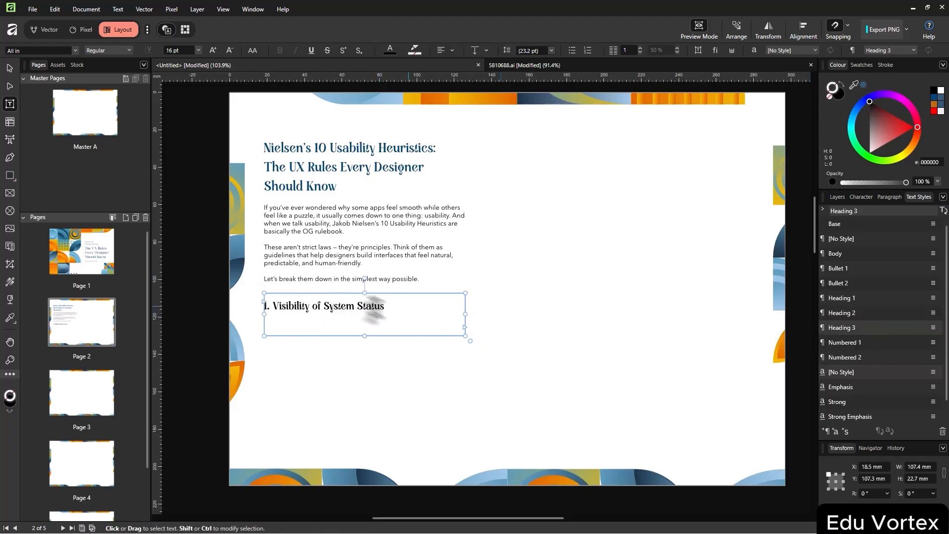
left_click(10, 68)
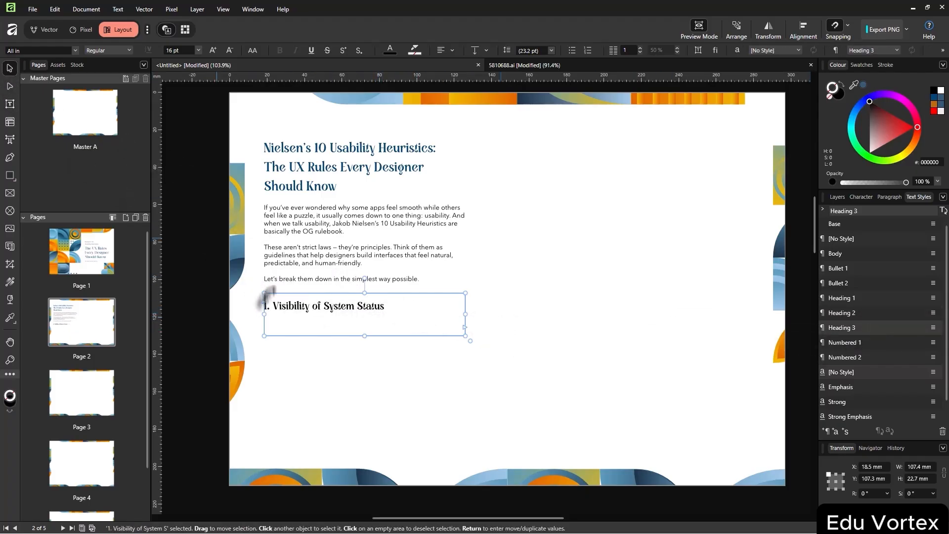
left_click_drag(364, 336, 365, 322)
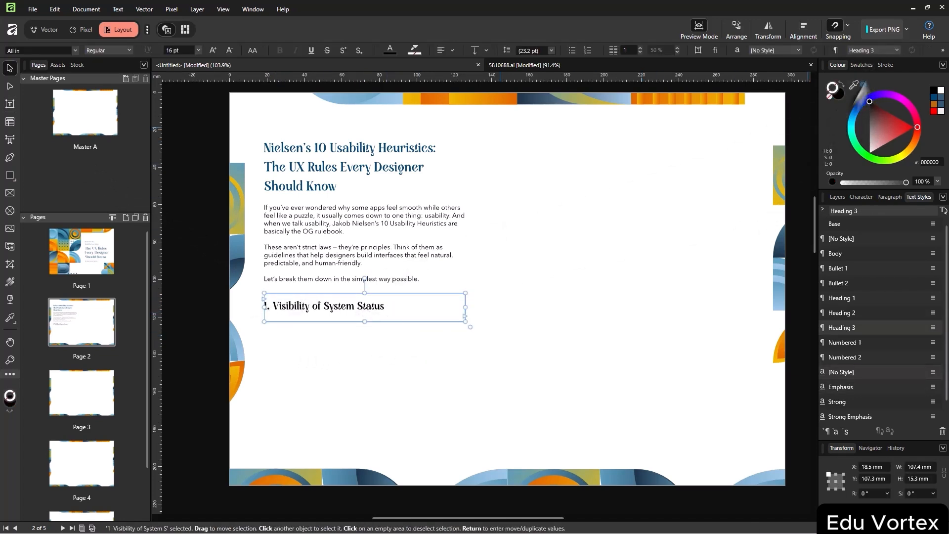
Colour the "1. Visibility of System Status" heading with the headline's dark blue from the recent swatches and deselect it
left_click(855, 64)
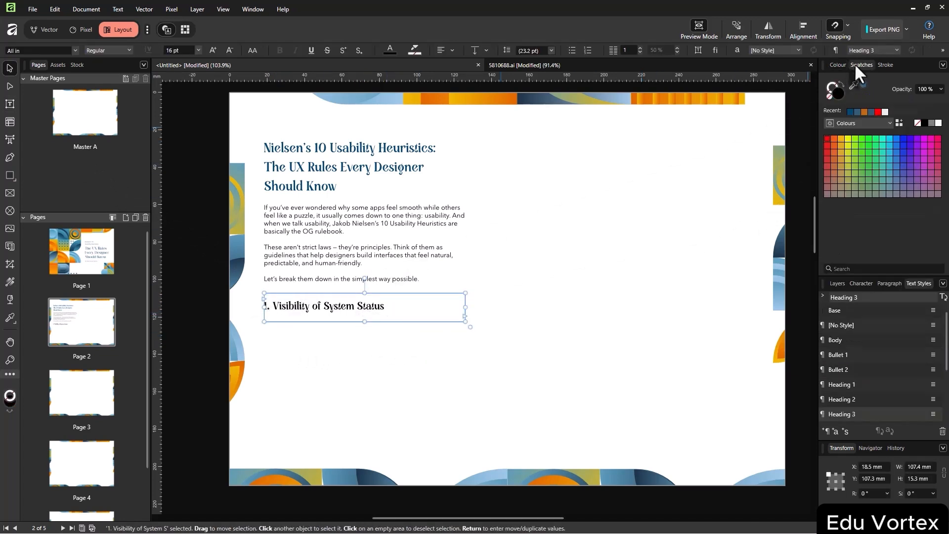
left_click(850, 112)
left_click(538, 279)
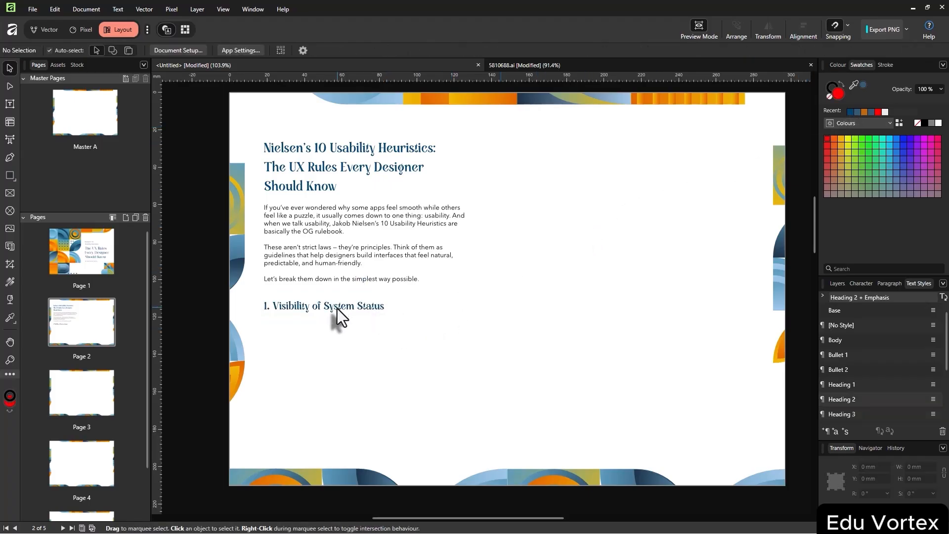
Switch to the Medium article, copy the text under "1. Visibility of System Status" and return to Affinity
key("alt+Tab")
left_click_drag(634, 295, 362, 228)
key("ctrl+c")
key("alt+Tab")
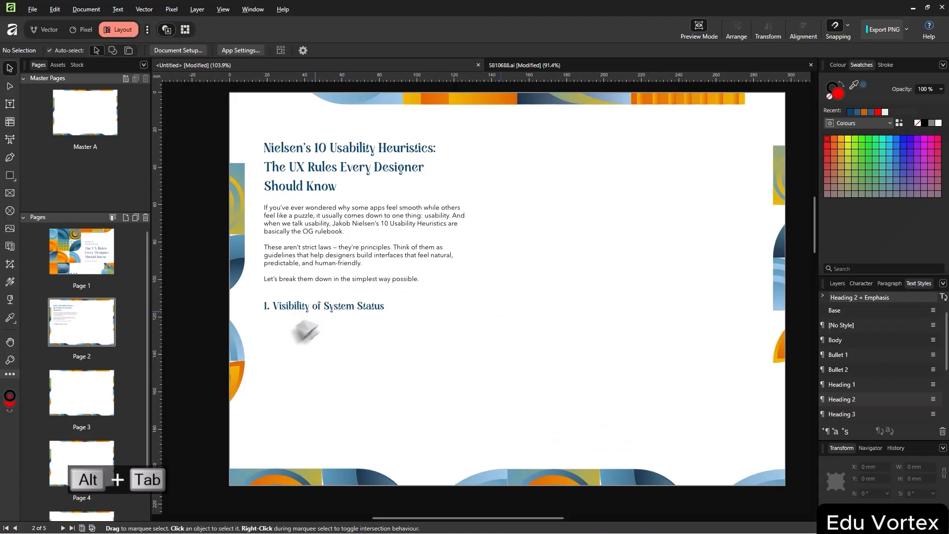
Duplicate the introduction frame below the "1. Visibility of System Status" heading and replace its text with the copied section text
left_click(317, 268)
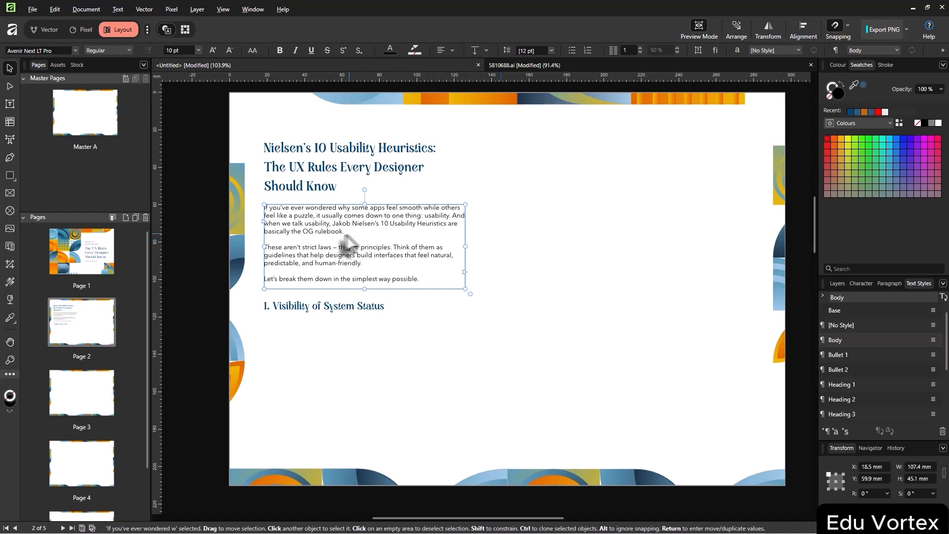
mouse_move(336, 230)
left_mouse_down()
mouse_move(334, 375)
mouse_move(342, 349)
left_mouse_up()
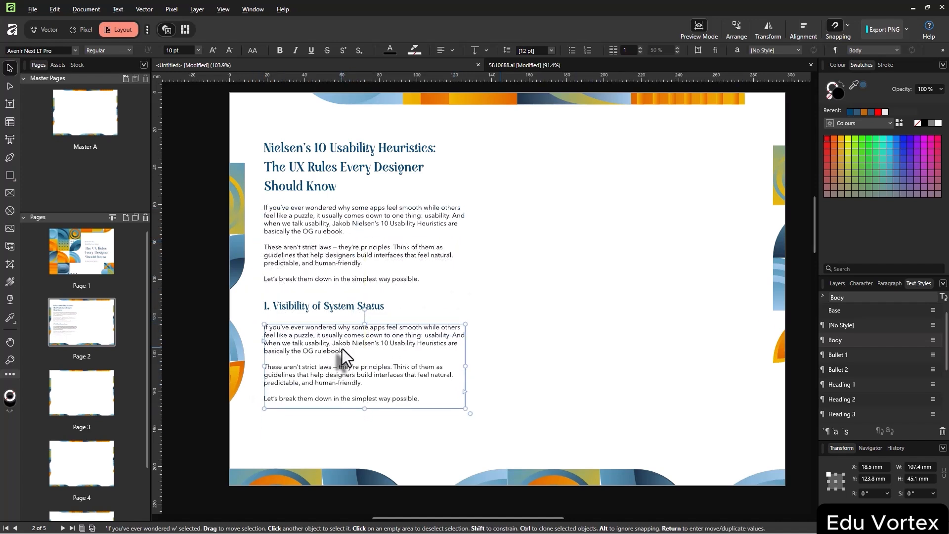
key("t")
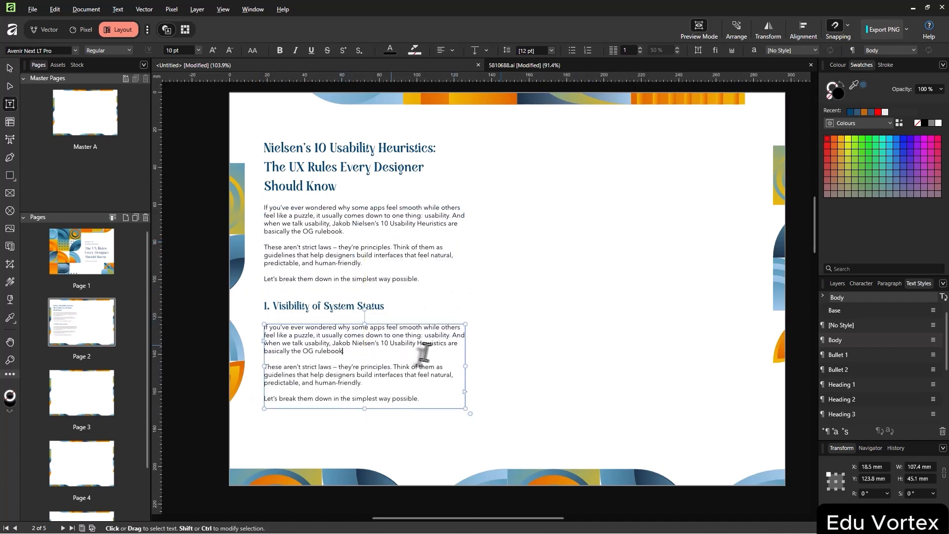
triple_click(395, 341)
key("ctrl+a")
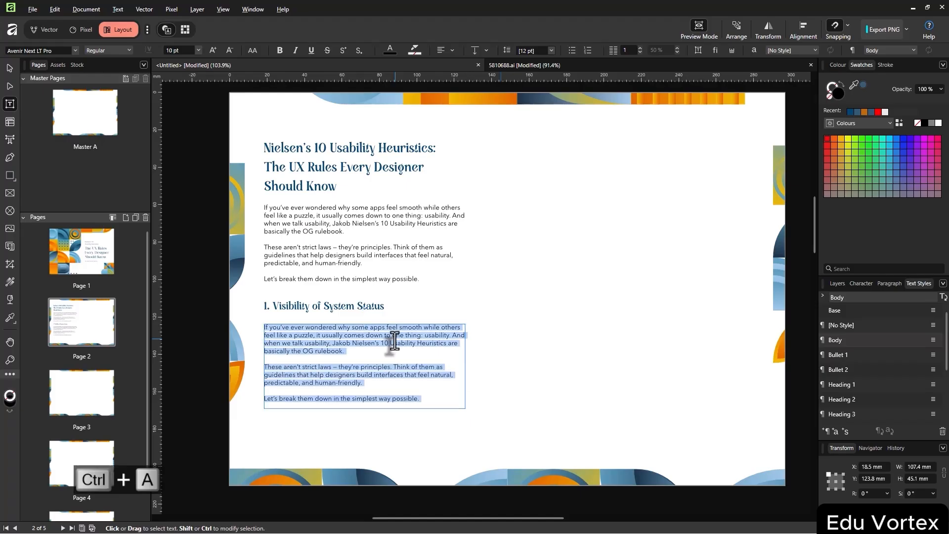
key("Delete")
key("ctrl+v")
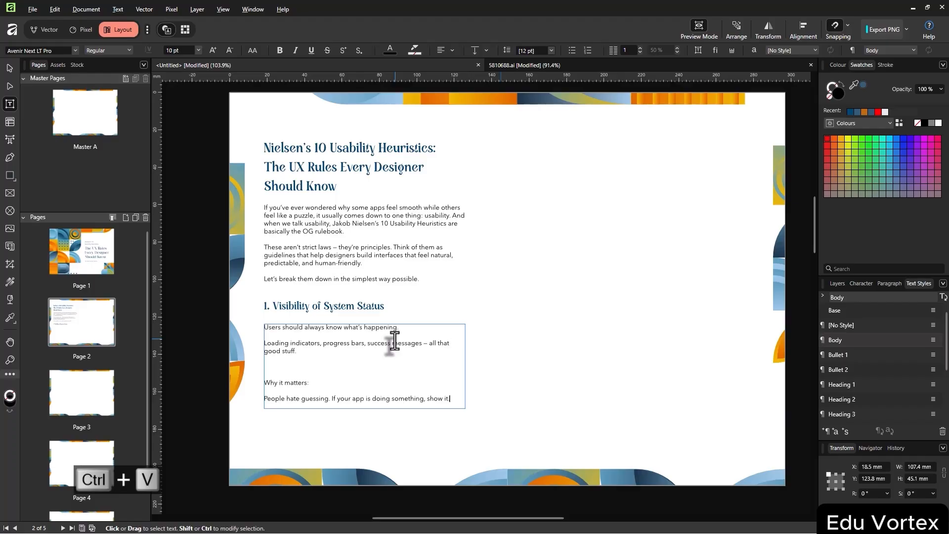
Delete the blank line before "Why it matters:" and shorten that text frame to about 40.1 mm high
left_click(370, 366)
key("BackSpace")
key("alt+Tab")
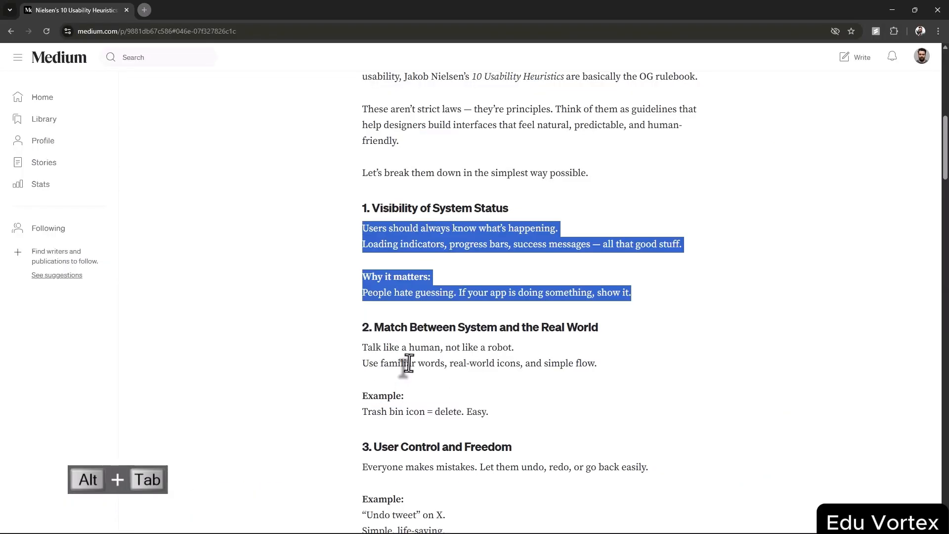
key("alt+Tab")
left_click(366, 411)
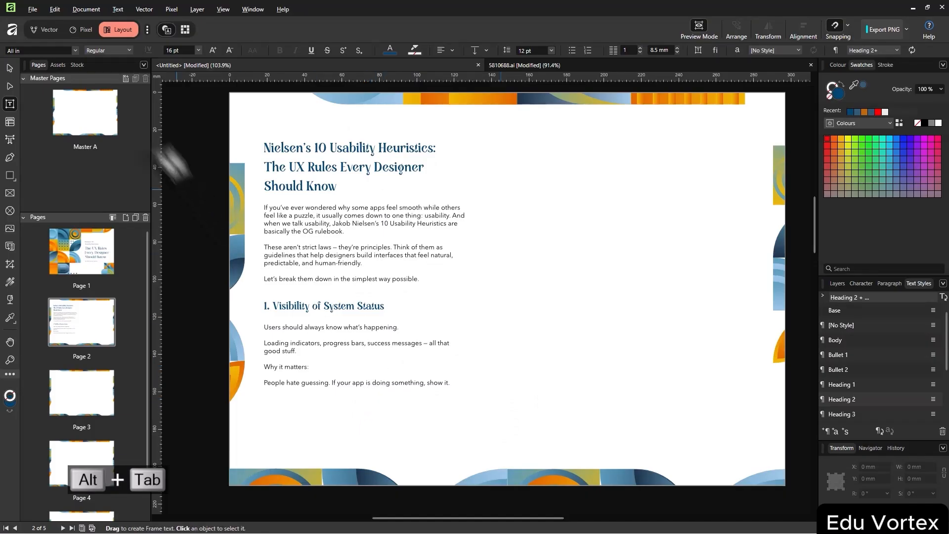
left_click(9, 68)
left_click(339, 390)
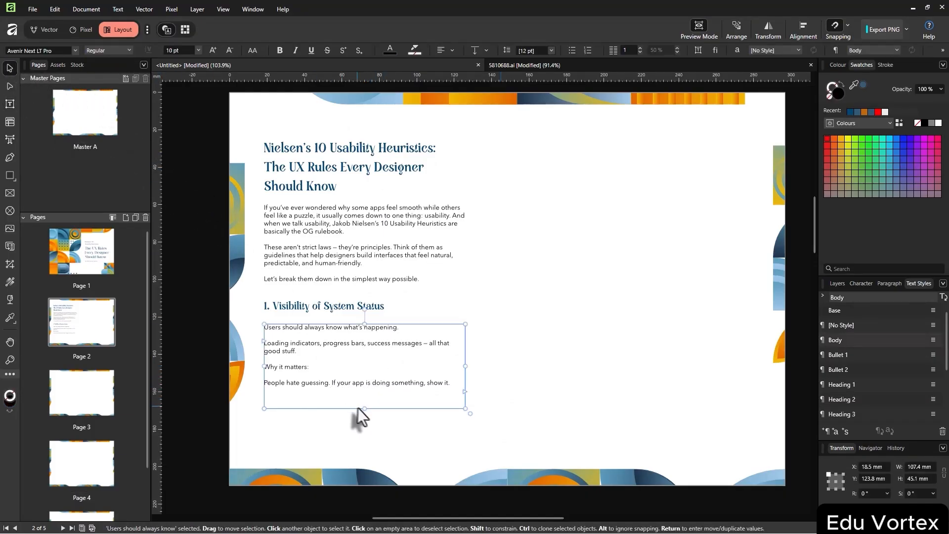
left_click_drag(365, 420, 364, 400)
left_click(494, 420)
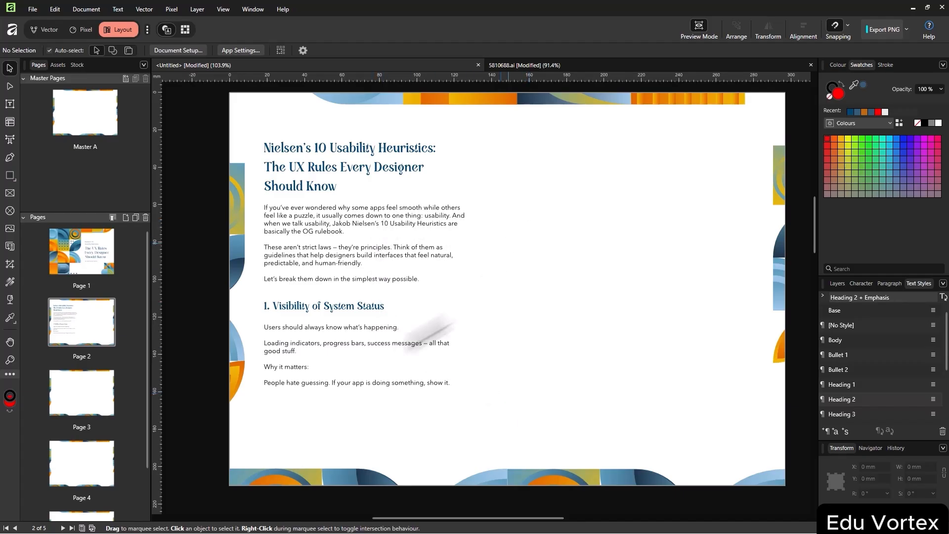
Switch to the Medium article, copy everything from "2. Match Between System and the Real World" through section 10, and return to Affinity
left_click(365, 348)
key("alt+Tab")
scroll(447, 288, "down", 3)
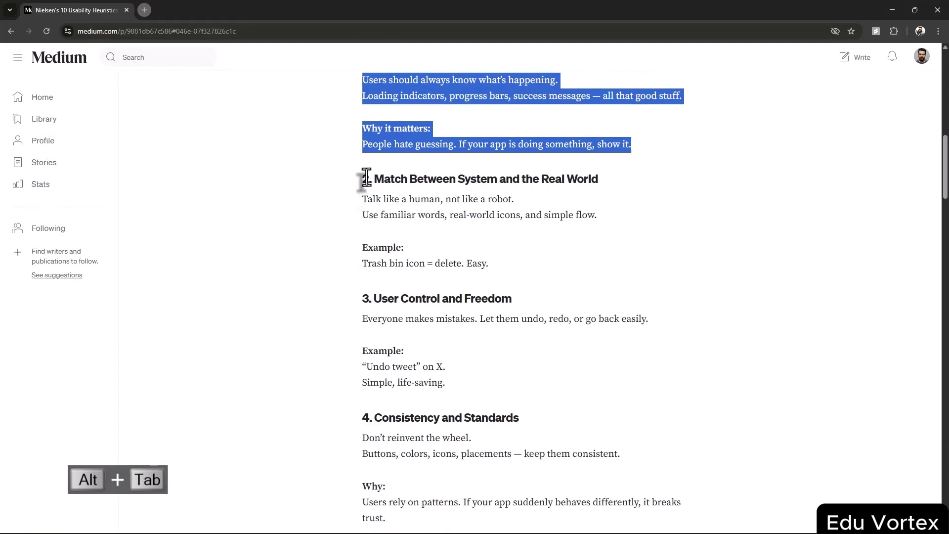
left_click_drag(362, 182, 684, 340)
key("ctrl+c")
key("alt+Tab")
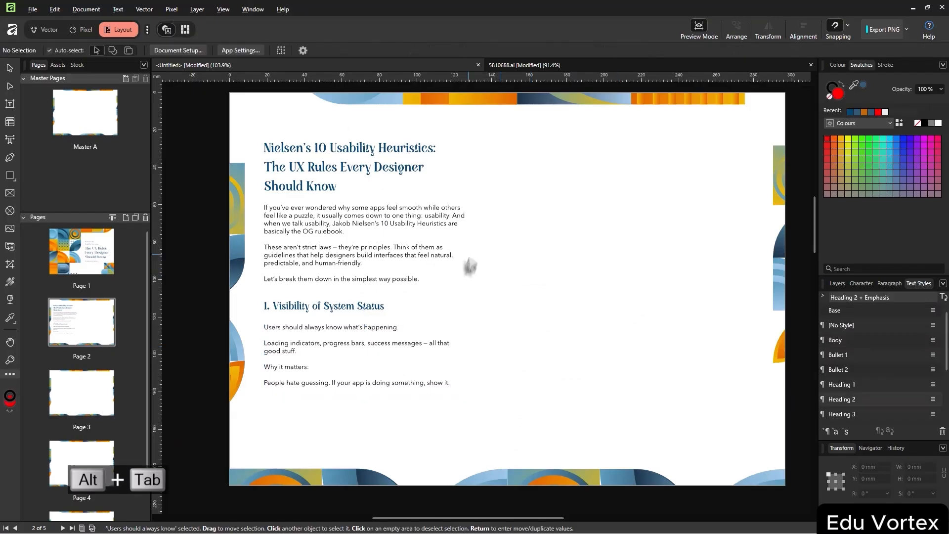
Duplicate the section 1 text frame into page 2's right column at about X 159 mm, Y 25.8 mm, and replace its text with the copied sections
mouse_move(368, 366)
left_mouse_down()
mouse_move(615, 225)
mouse_move(634, 169)
left_mouse_up()
double_click(634, 165)
key("ctrl+a")
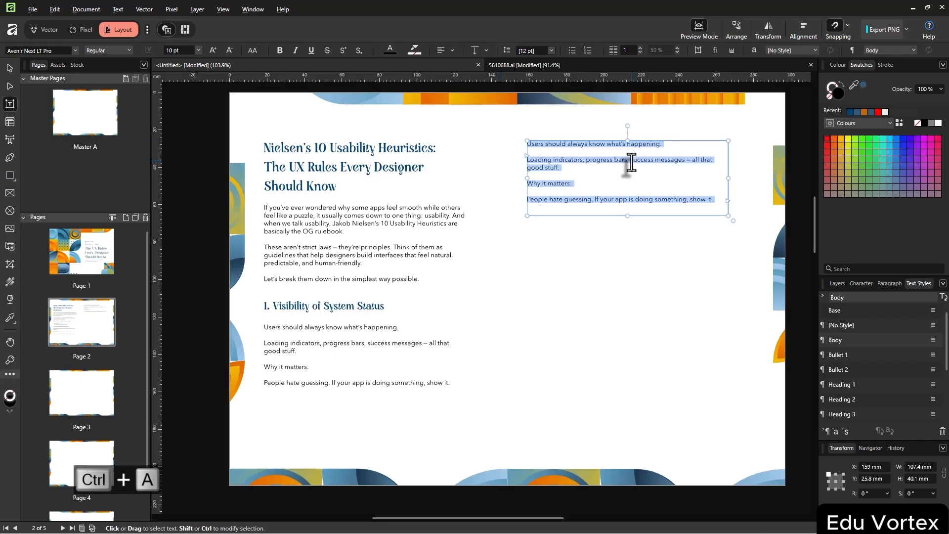
key("alt+Tab")
scroll(572, 221, "up", 15)
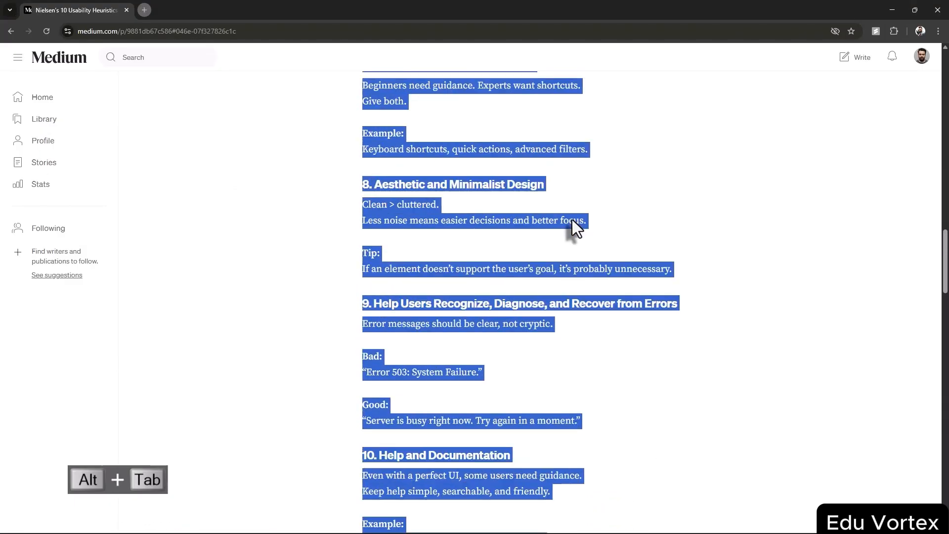
key("alt+Tab")
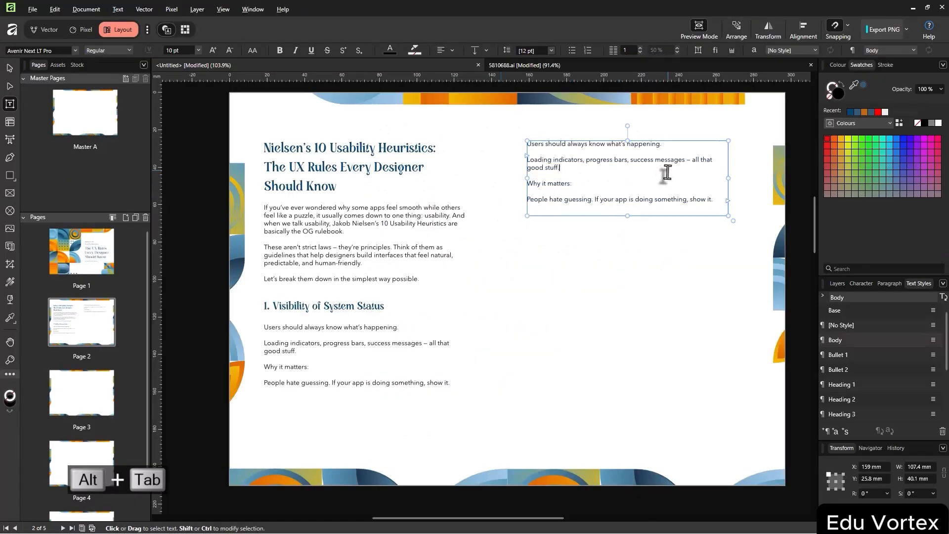
key("ctrl+v")
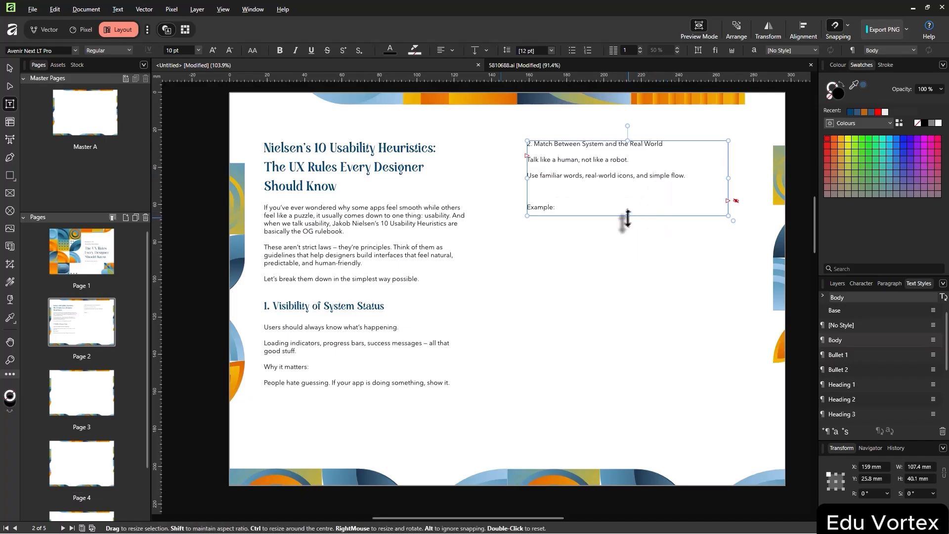
Extend the right-column frame to about 165.6 mm high and delete the extra blank lines between the paragraphs of sections 2 to 5
left_click_drag(628, 218, 628, 450)
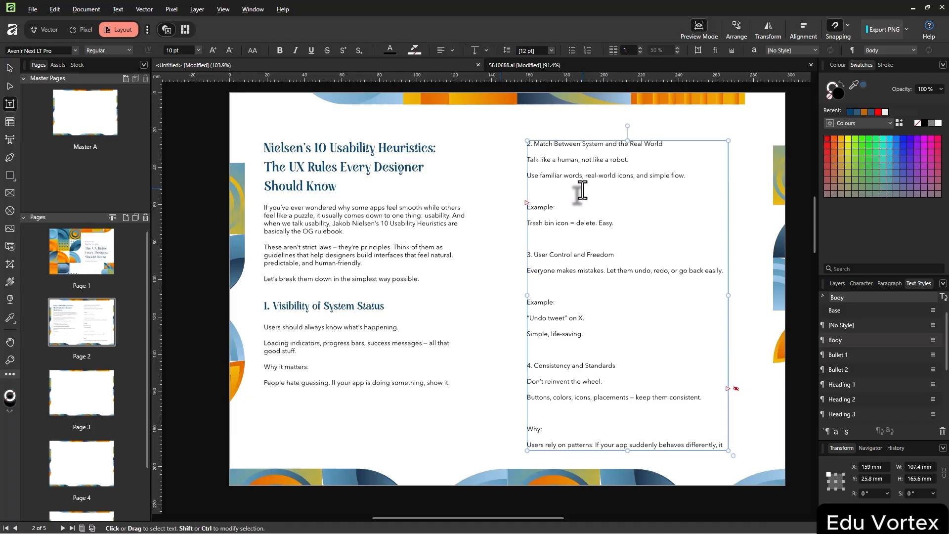
key("Delete")
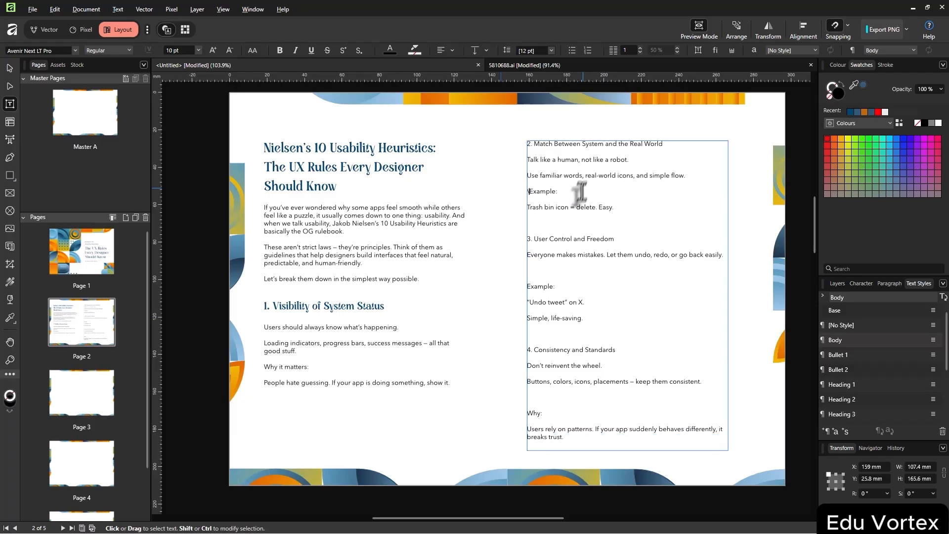
scroll(583, 193, "up", 1)
left_click(623, 240)
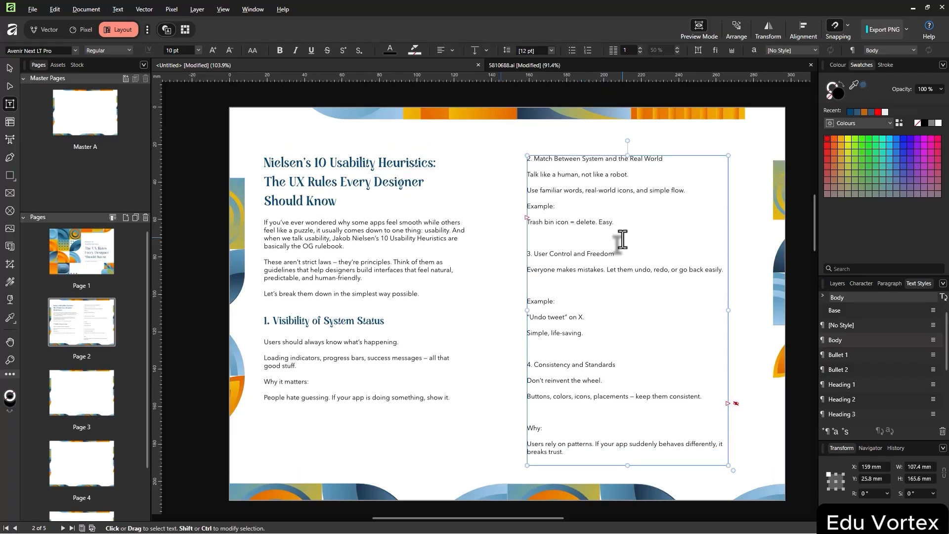
key("Delete")
key("Delete")
key("Down")
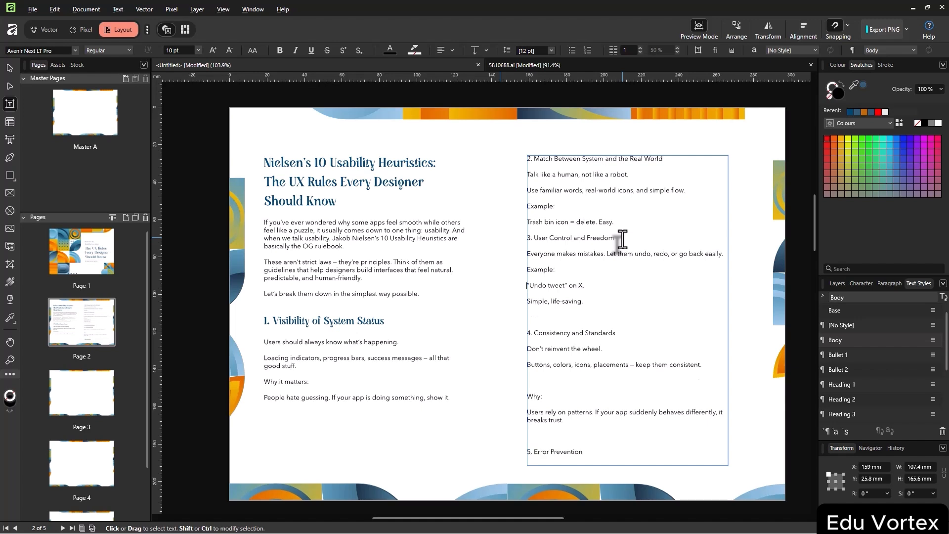
key("Delete")
key("Down")
key("Down")
key("Down")
key("Delete")
key("Down")
key("Down")
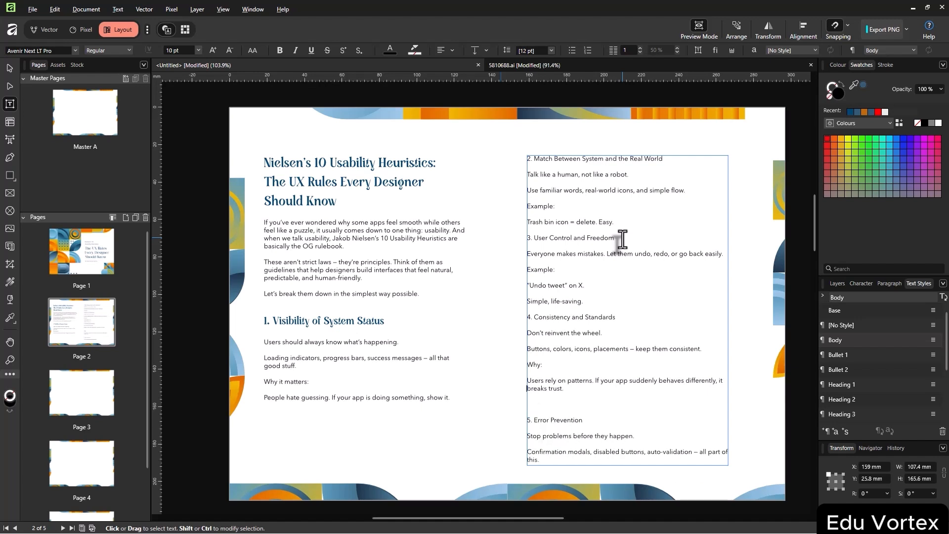
key("Delete")
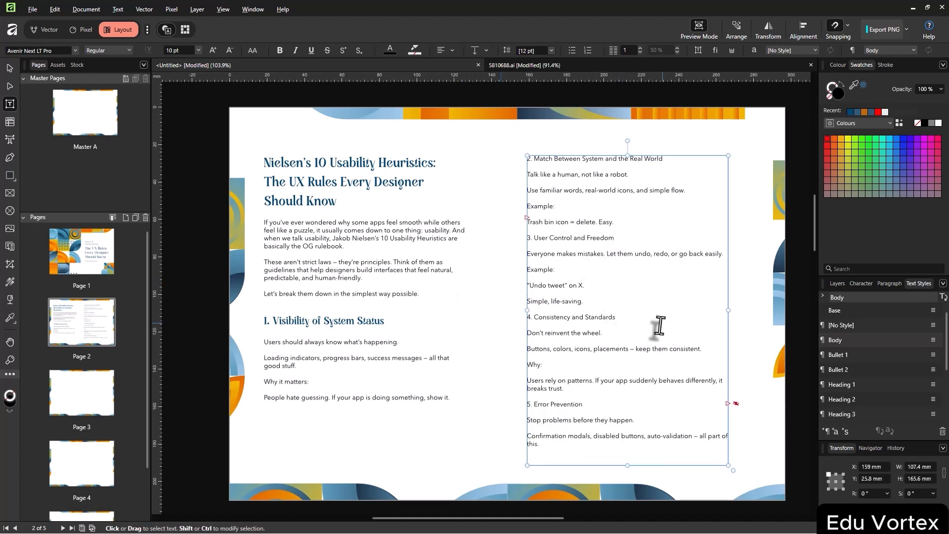
key("Escape")
Flow the right-column frame's overflowing text into a new linked frame on page 3, about 132.9 by 101.1 mm
scroll(606, 297, "up", 1)
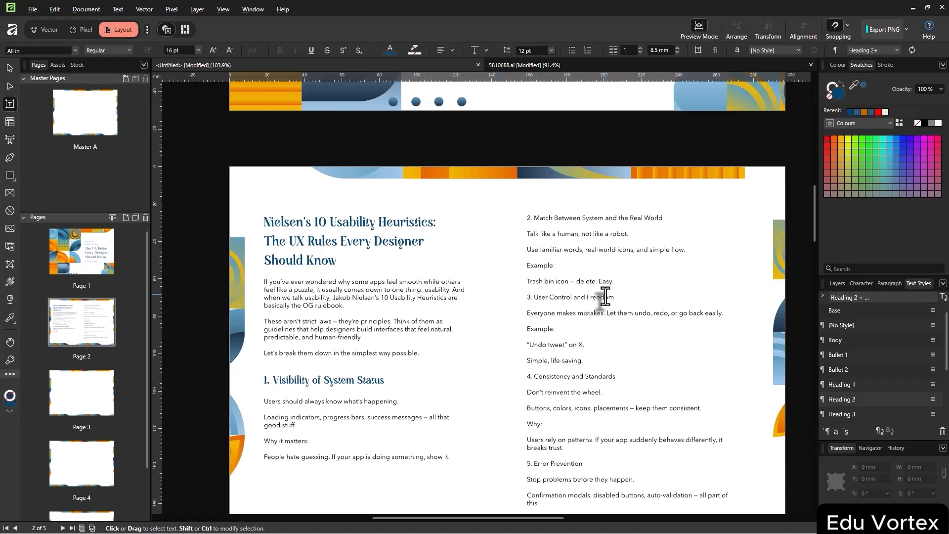
scroll(615, 363, "down", 1)
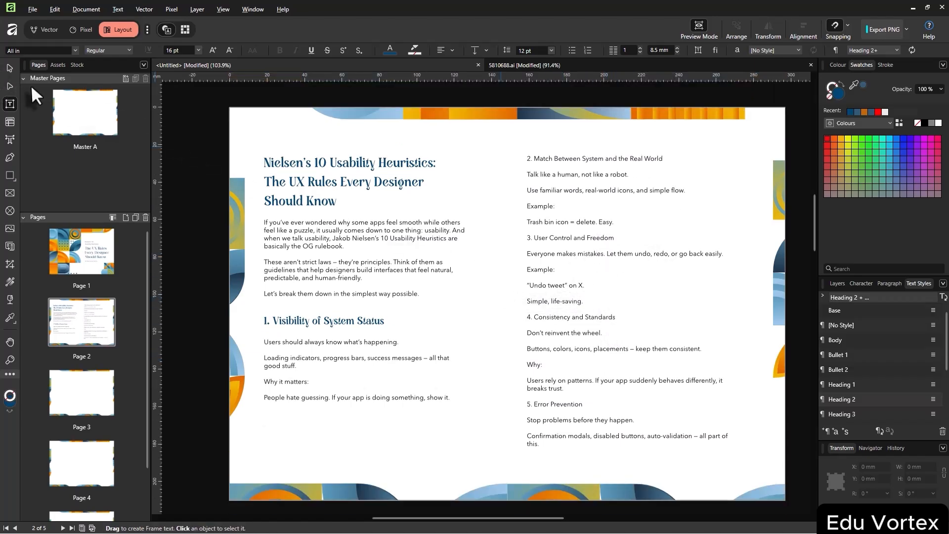
left_click(11, 71)
left_click(620, 262)
scroll(604, 271, "down", 3)
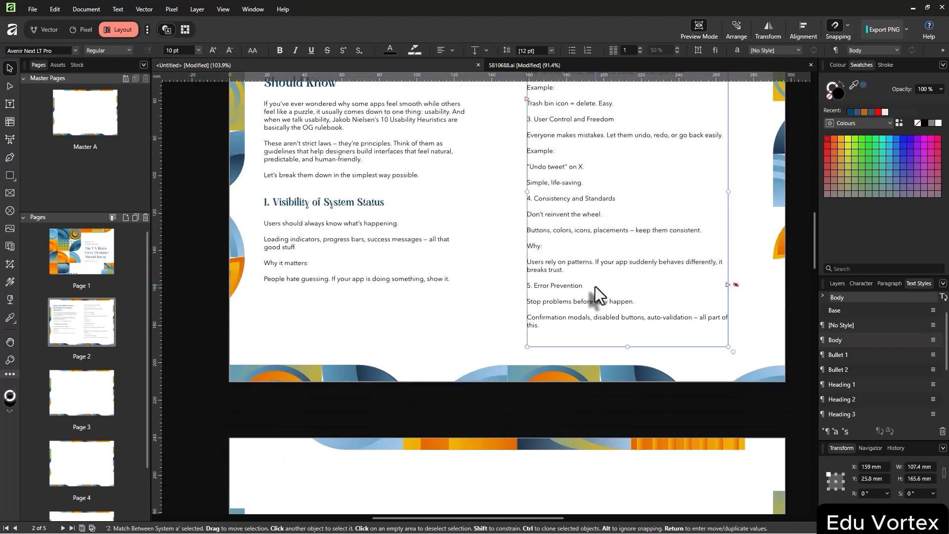
left_click(736, 240)
scroll(434, 339, "down", 2)
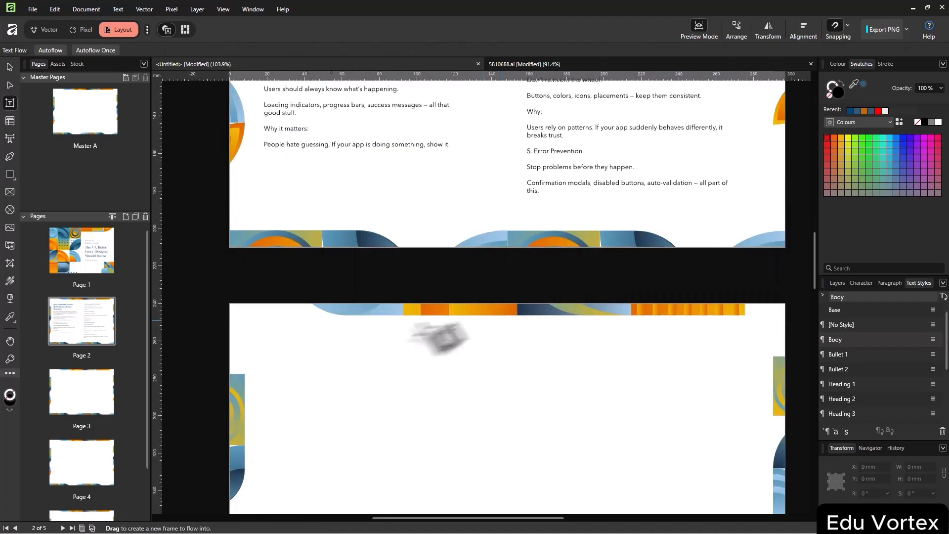
left_click_drag(286, 346, 536, 509)
Resize the linked text frame on page 3 to about 98.5 mm wide and 161.5 mm high
scroll(460, 365, "down", 2)
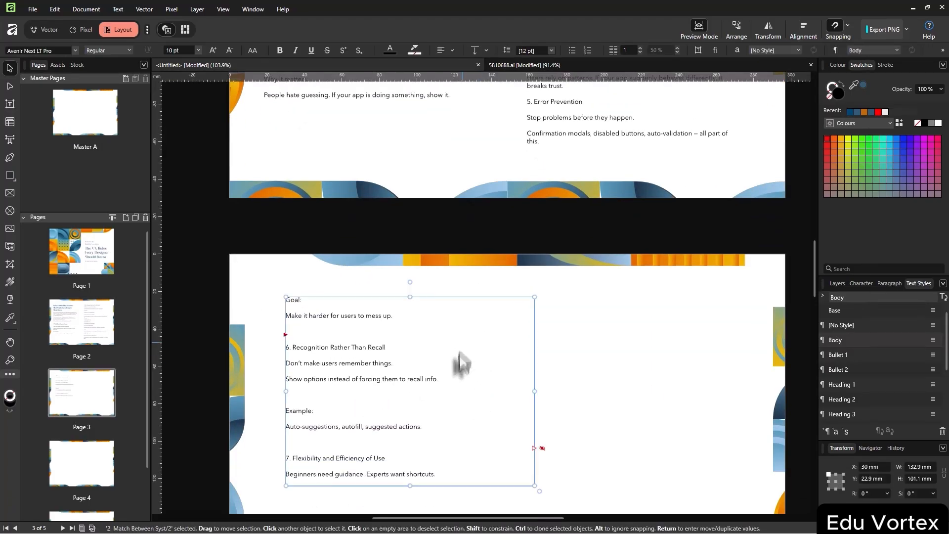
scroll(536, 390, "down", 2)
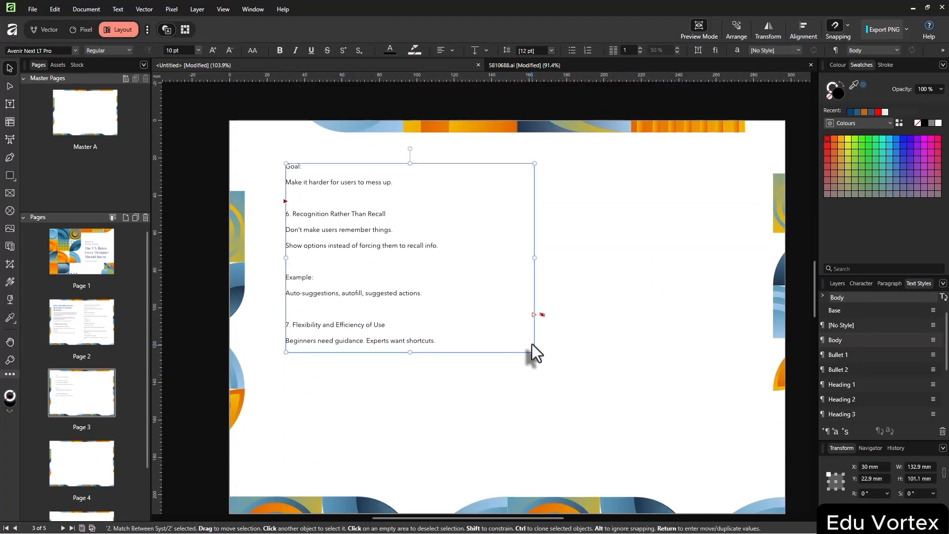
left_click_drag(534, 351, 469, 470)
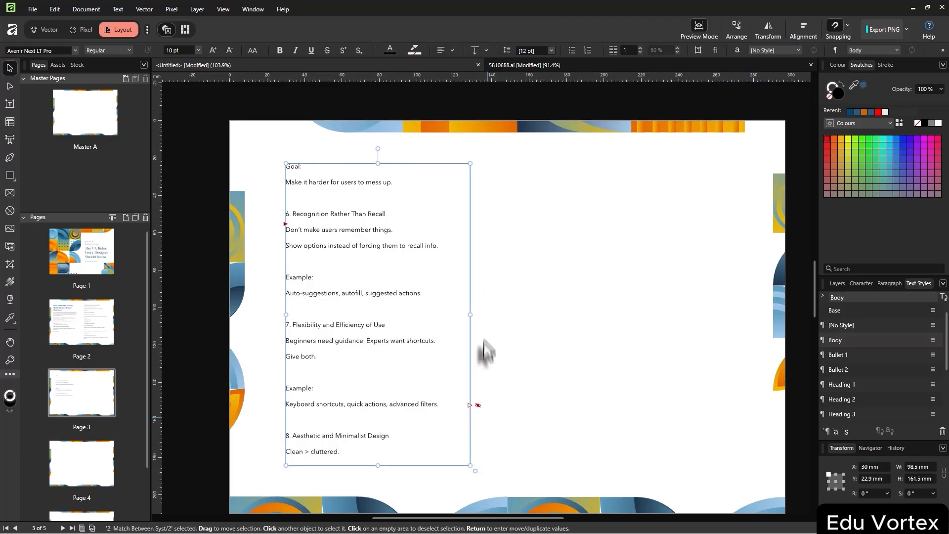
Place a vertical ruler guide between the two text columns on page 2, at about 145 mm
scroll(487, 336, "up", 5)
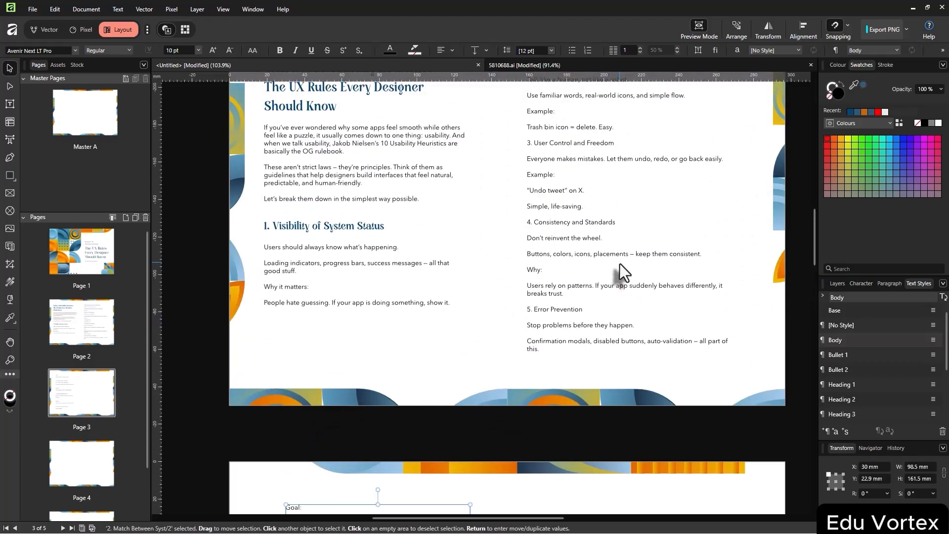
scroll(621, 263, "up", 2)
left_click(487, 256)
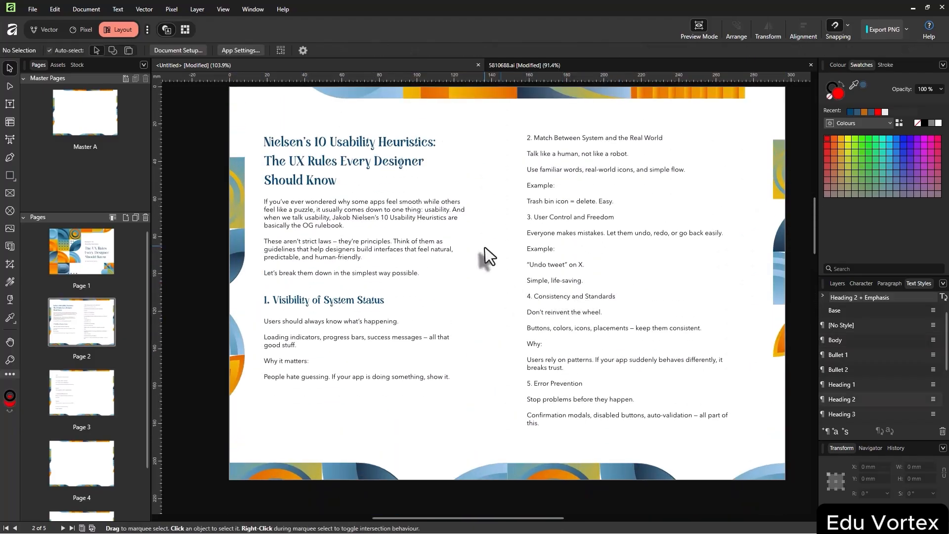
key("ctrl+r")
key("ctrl+r")
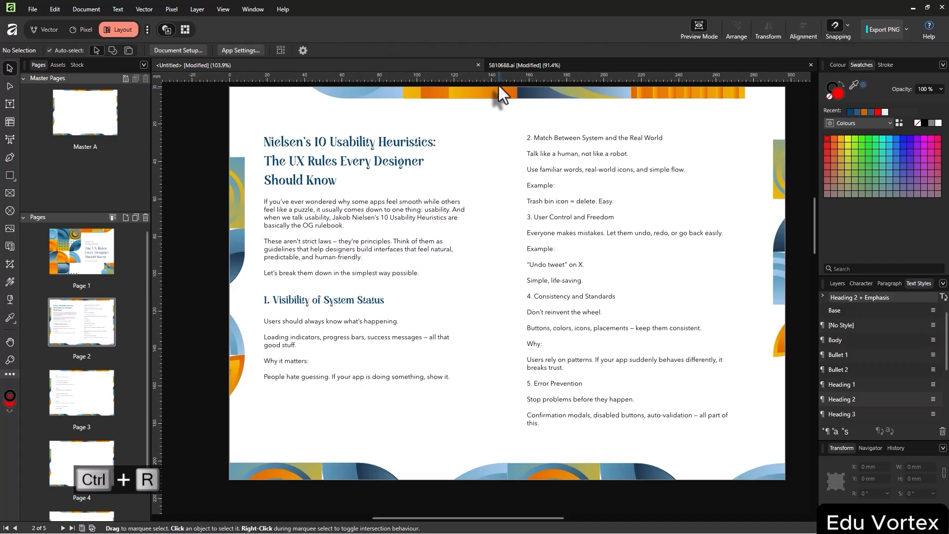
left_click_drag(498, 85, 500, 223)
scroll(473, 223, "up", 1)
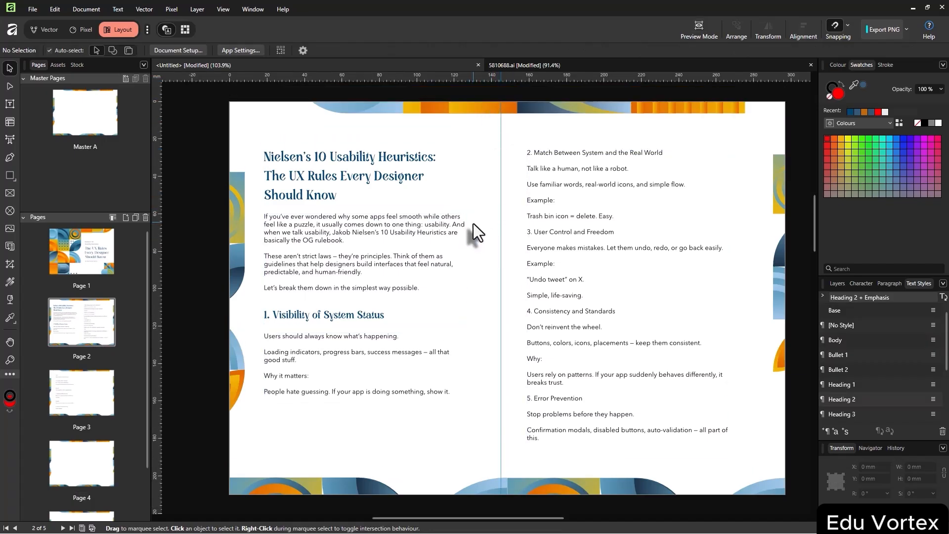
scroll(737, 284, "down", 1)
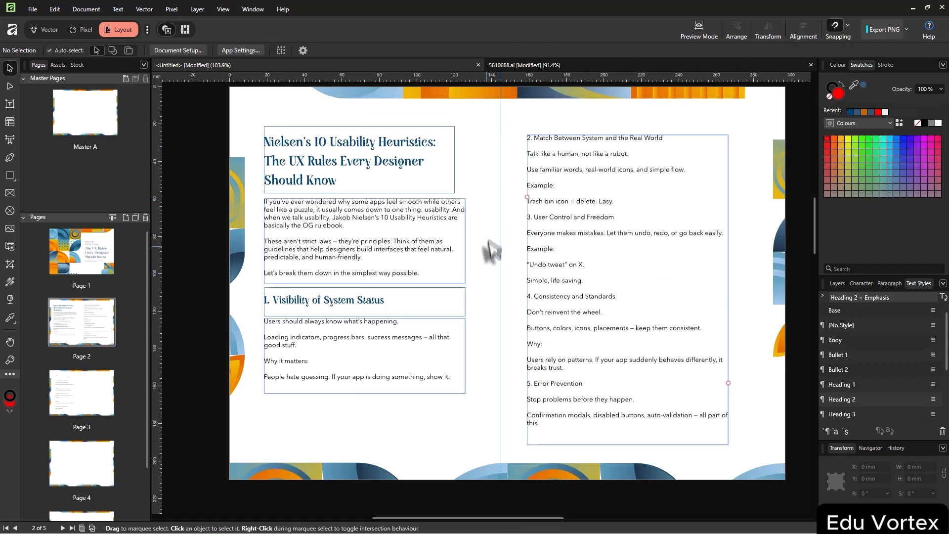
Try to widen the four left-column frames on page 2 together toward the vertical guide, and undo the change
left_click_drag(482, 149, 388, 396)
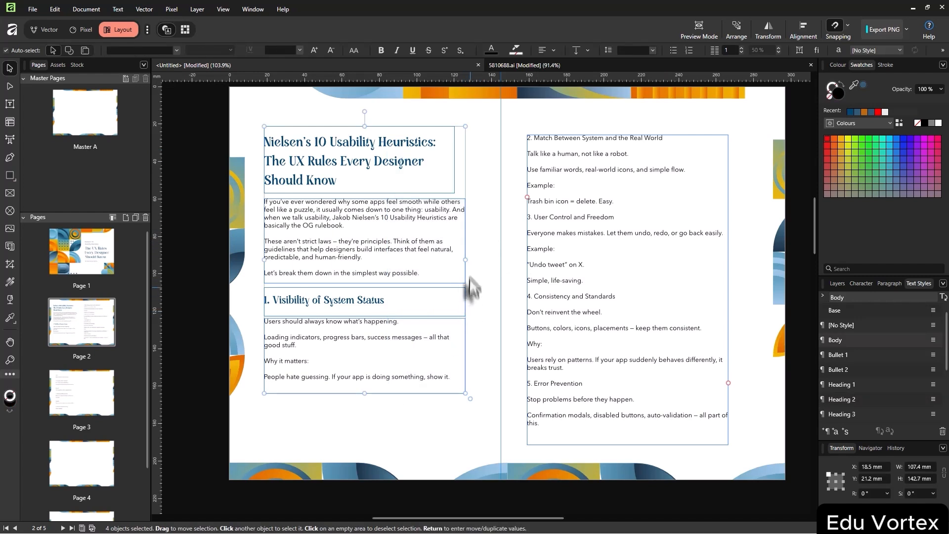
left_click_drag(467, 261, 496, 258)
key("ctrl+z")
Widen the right-column frame on page 2 to about 118 mm and move it up level with the headline frame's top at Y 21.2 mm
left_click(637, 259)
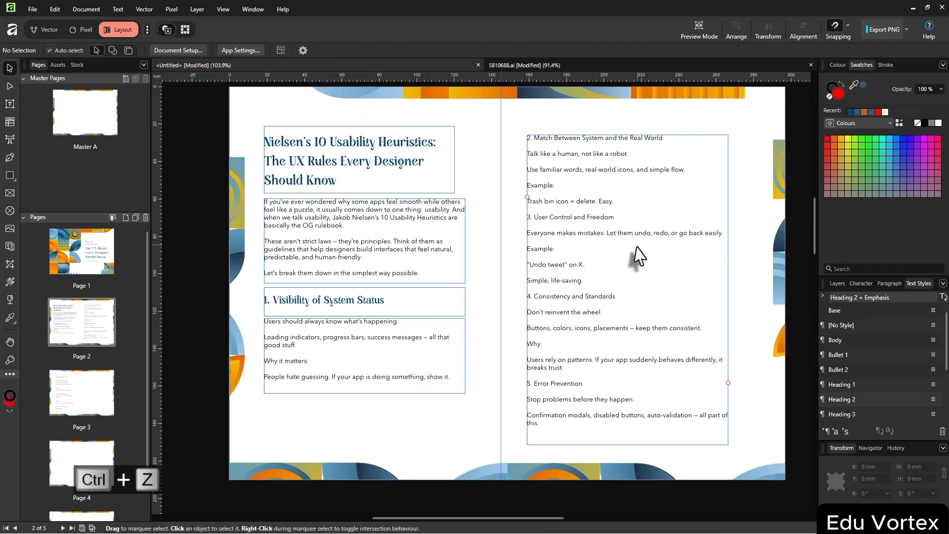
left_click_drag(728, 290, 750, 290)
left_click(767, 256)
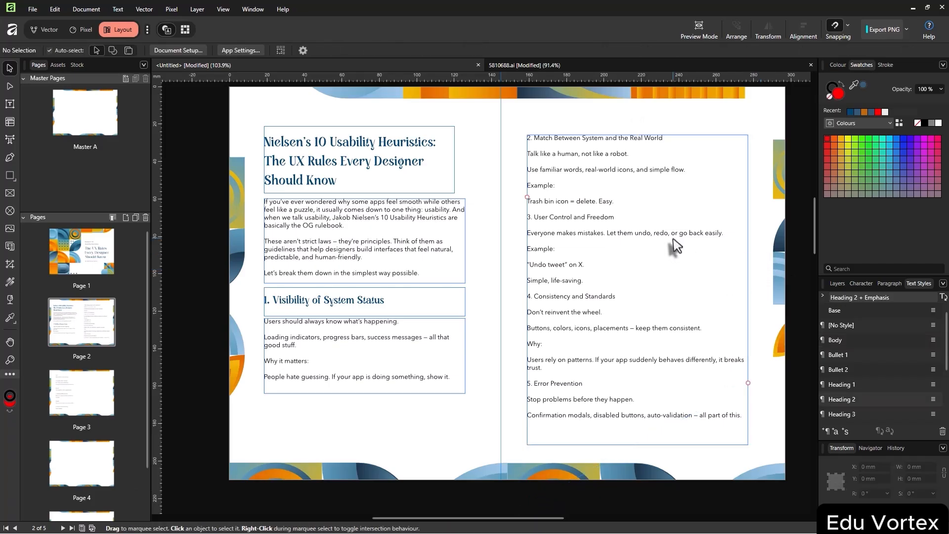
left_click_drag(657, 208, 654, 200)
left_click(547, 118)
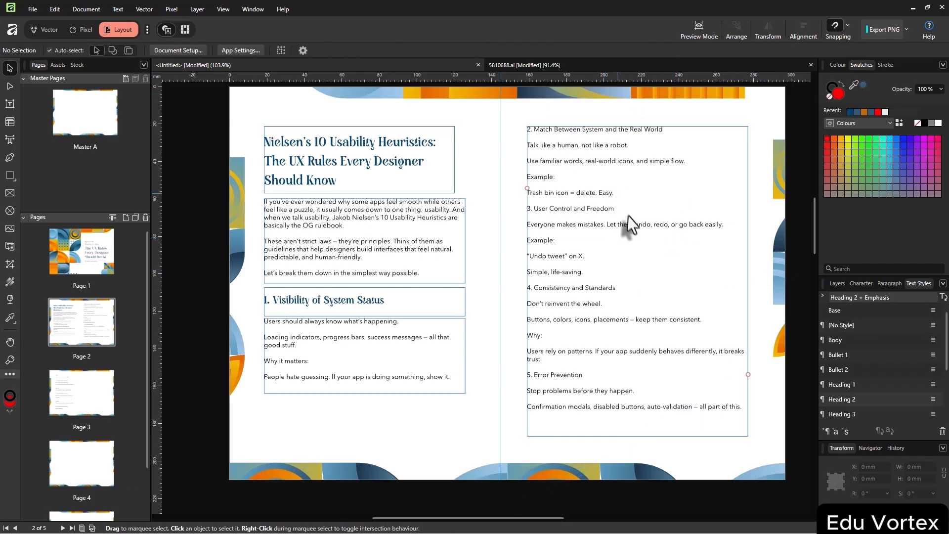
Select the "2. Match Between System and the Real World" line in page 2's right-column frame
scroll(629, 215, "up", 1)
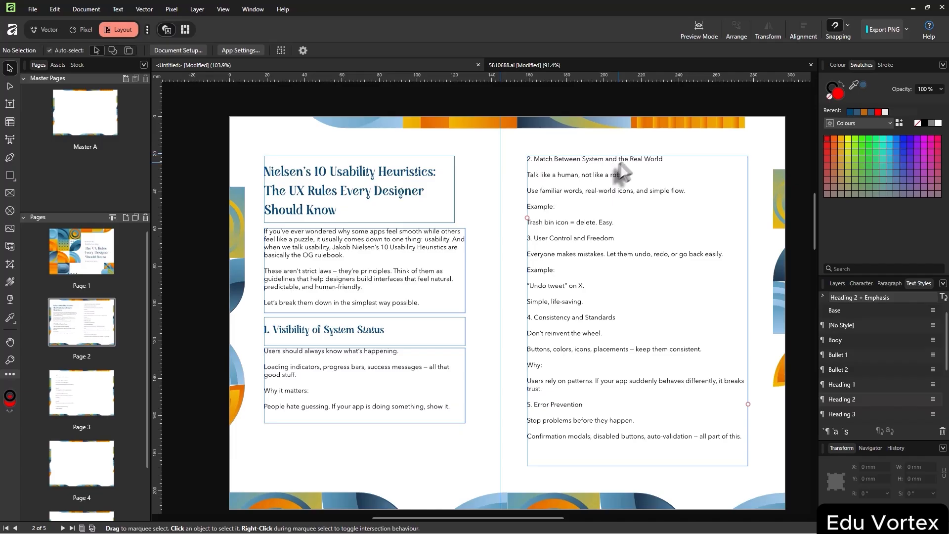
triple_click(625, 158)
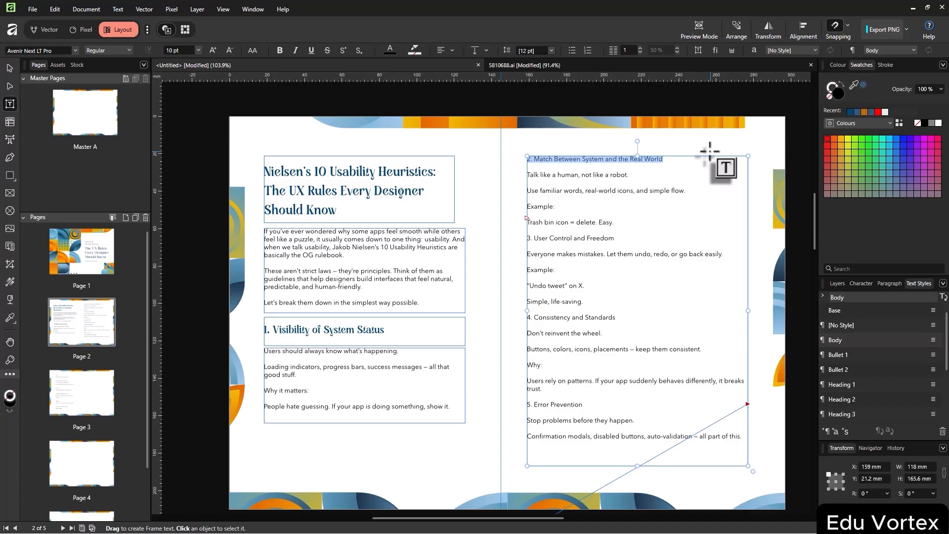
Apply Heading 3 to the "2. Match Between System and the Real World" and "Talk like a human" lines, and set that style's font size to 14 pt
left_click(841, 414)
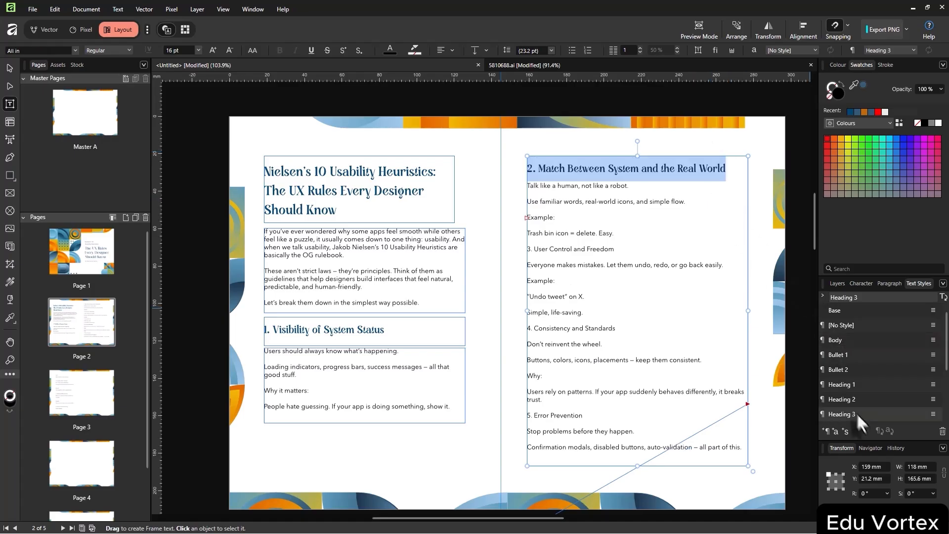
left_click(689, 191)
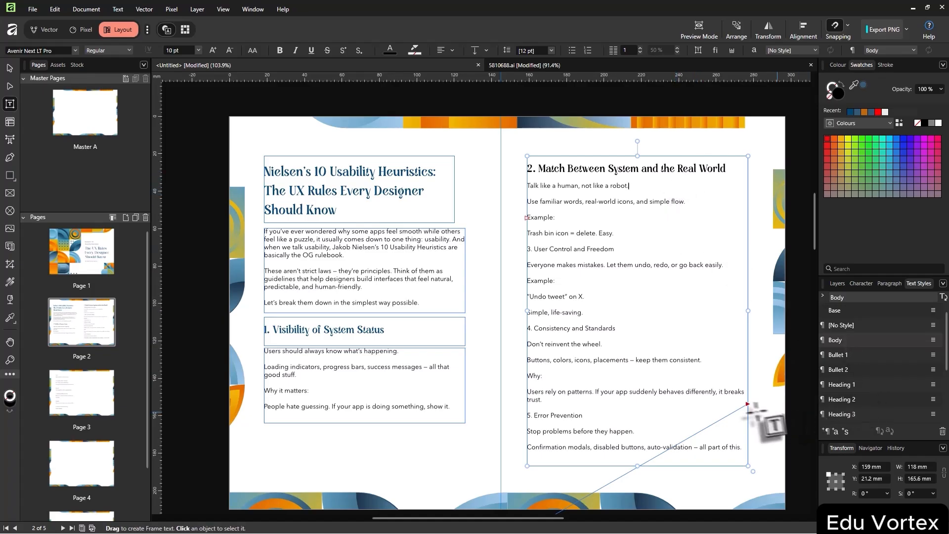
double_click(882, 415)
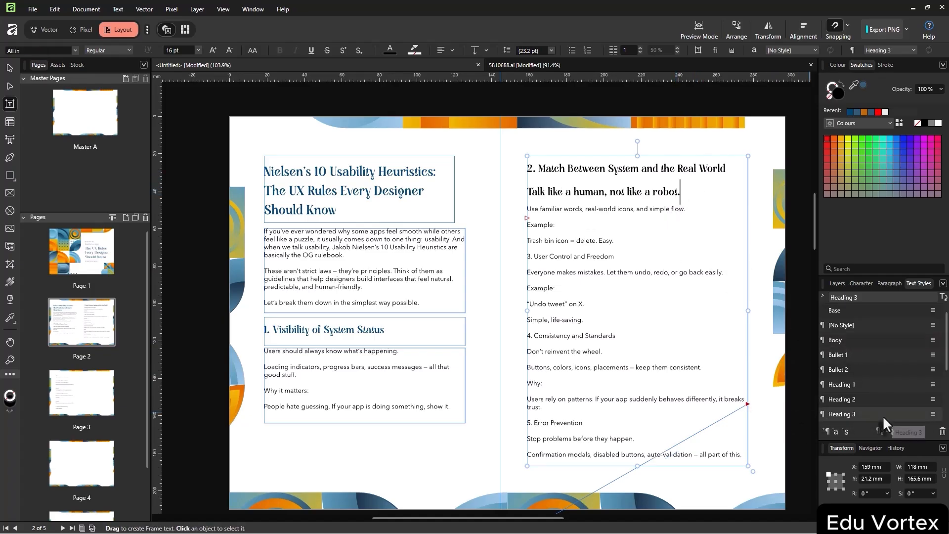
left_click(537, 206)
type("14")
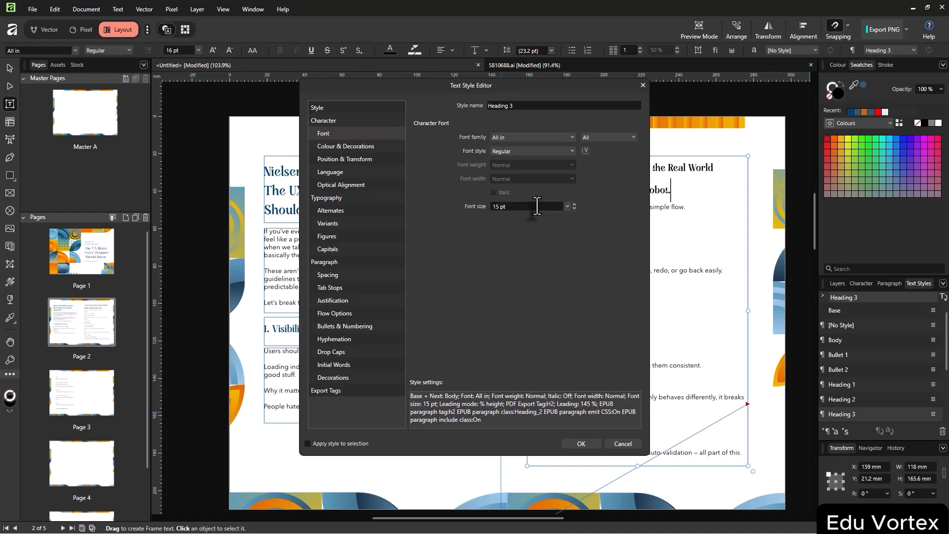
scroll(537, 207, "down", 2)
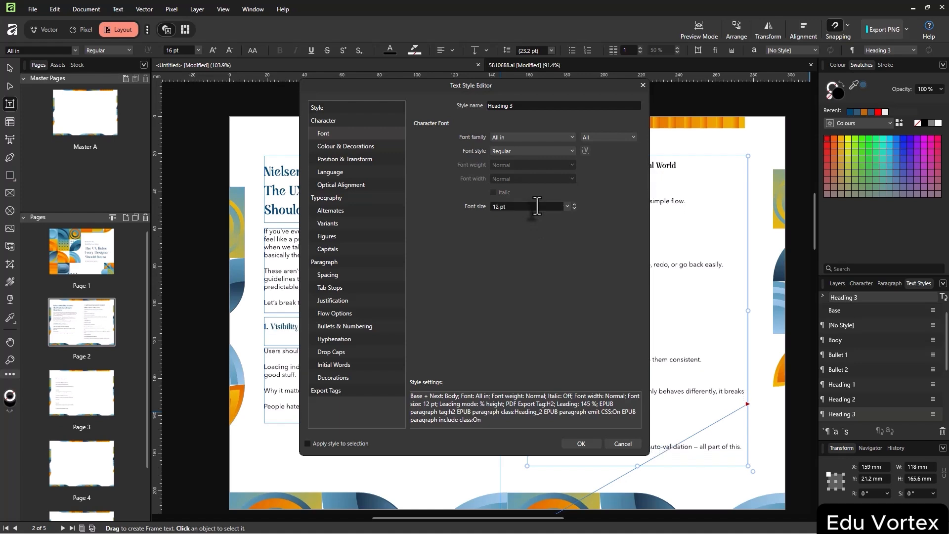
scroll(537, 206, "up", 1)
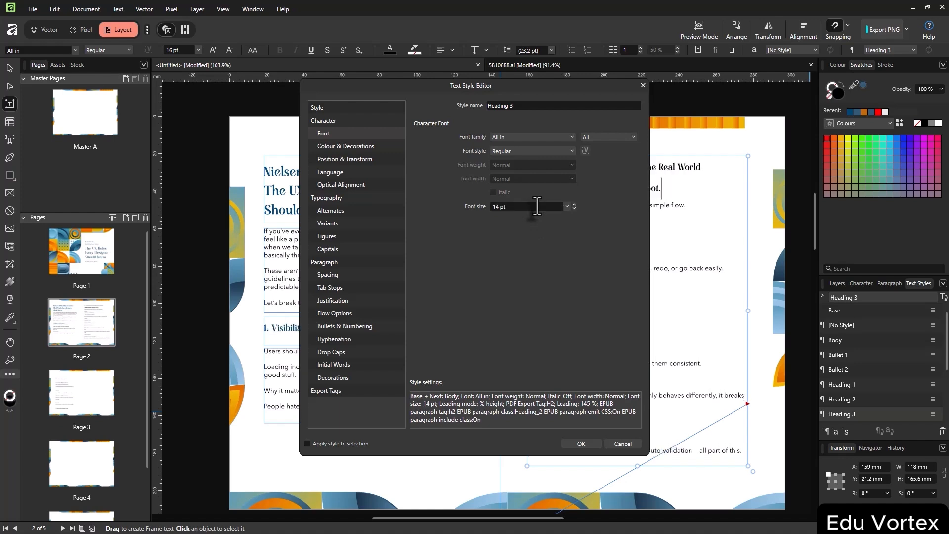
left_click(582, 444)
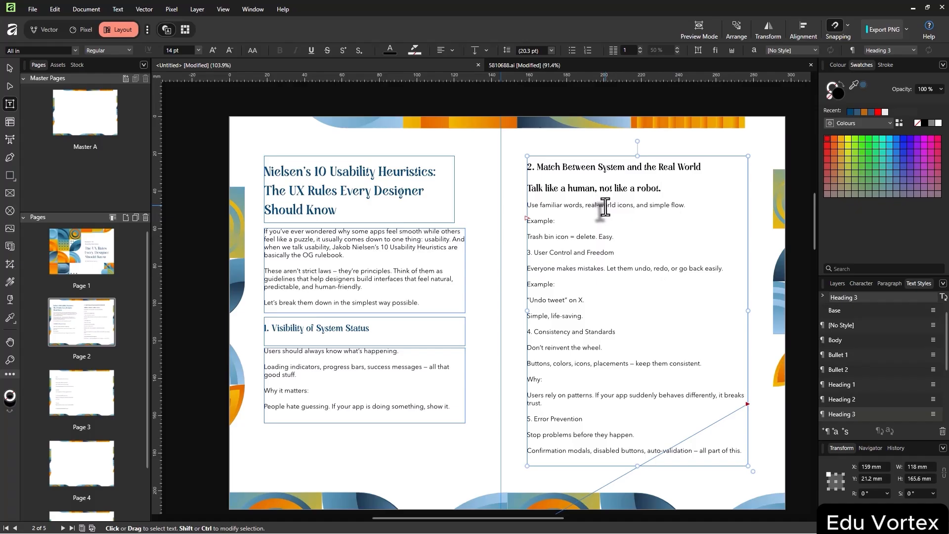
Apply the Heading 3 style to the titles of sections 3, 4 and 5 in page 2's right-hand text frame
left_click_drag(618, 253, 500, 252)
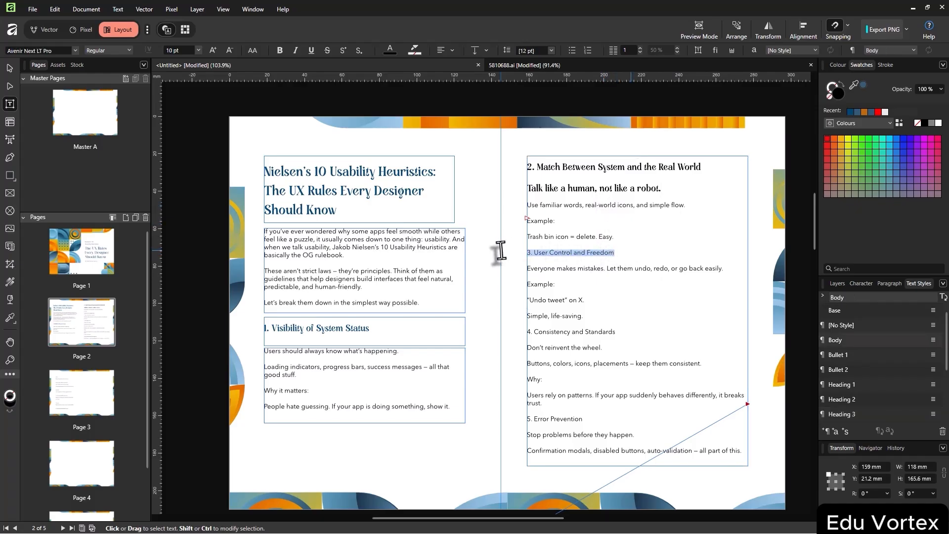
left_click(857, 416)
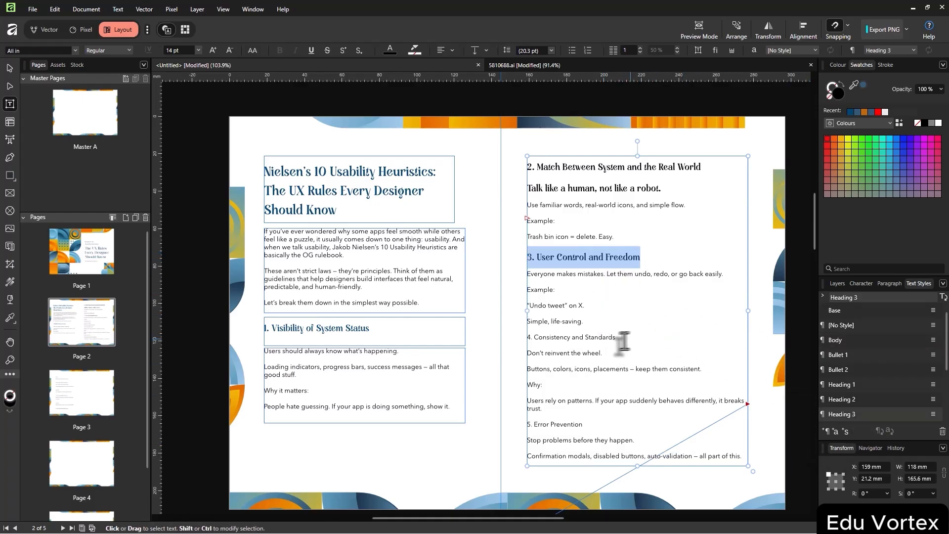
left_click_drag(618, 338, 527, 338)
left_click(854, 416)
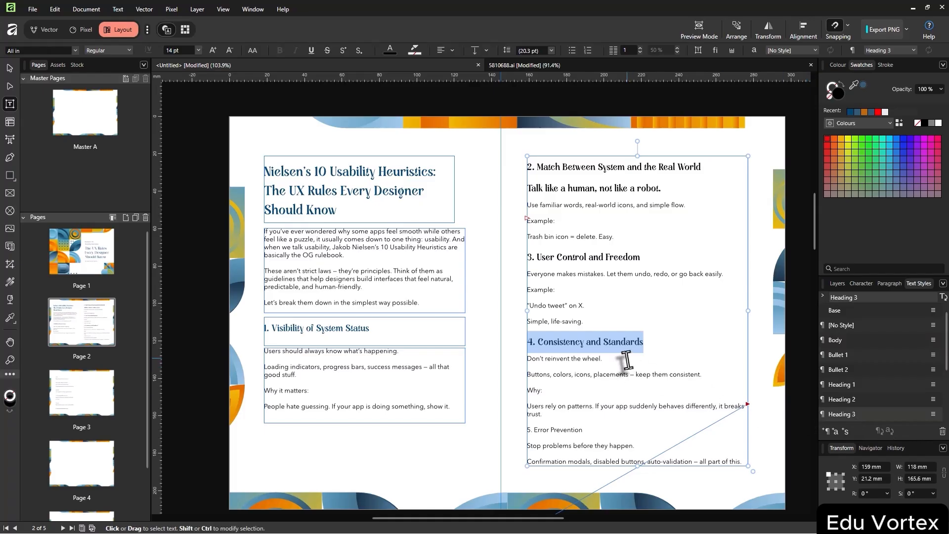
scroll(626, 361, "down", 1)
left_click_drag(606, 404, 492, 403)
left_click(854, 415)
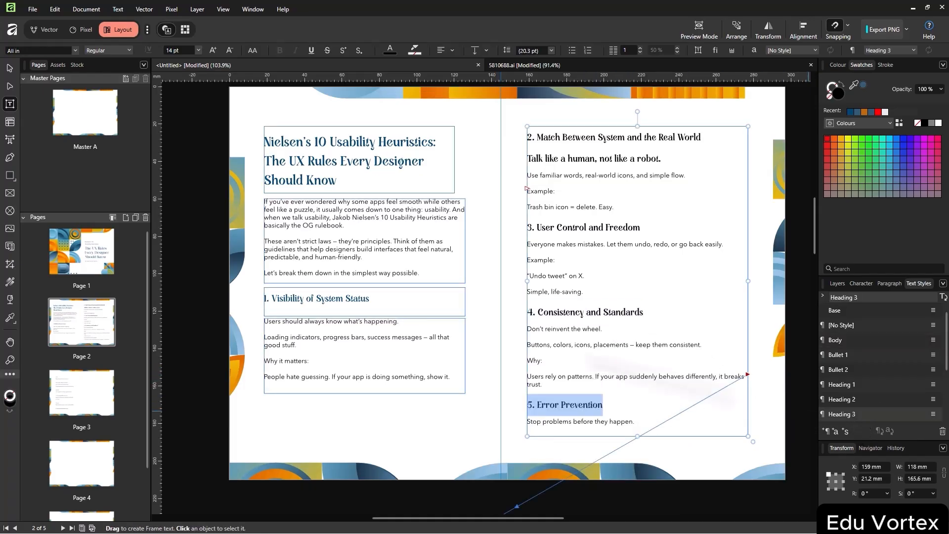
Apply the Heading 3 style to "6. Recognition Rather Than Recall" and "7. Flexibility and Efficiency of Use" on page 3
scroll(573, 350, "down", 10)
left_click(318, 325)
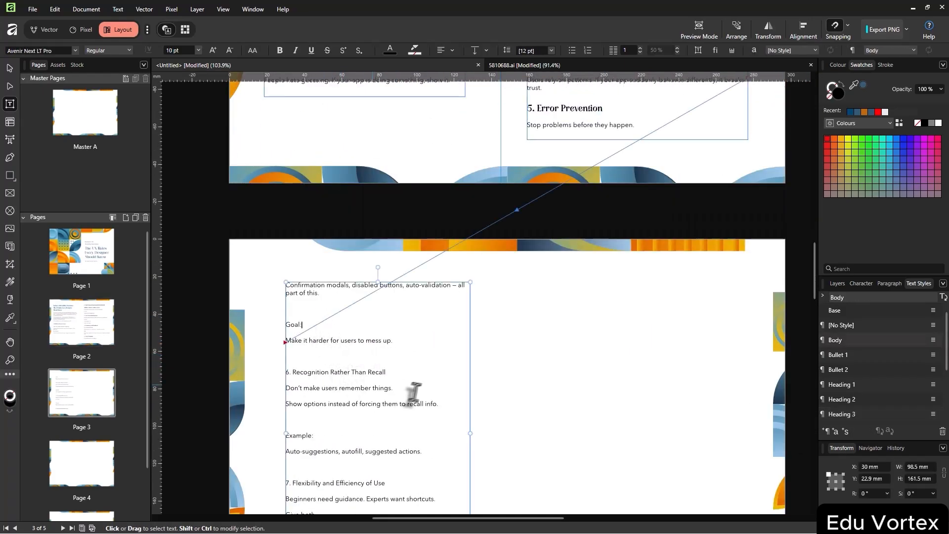
left_click_drag(387, 372, 286, 371)
left_click(849, 414)
scroll(418, 360, "down", 3)
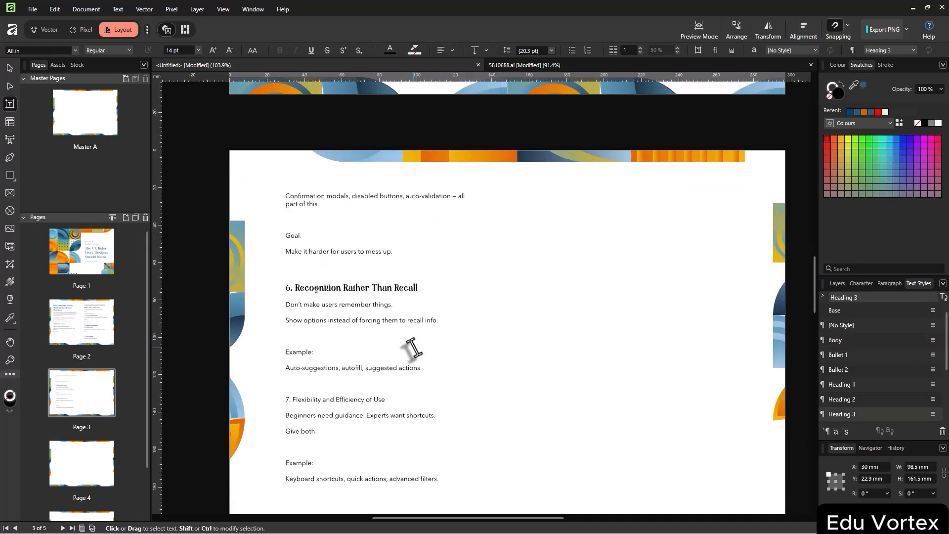
double_click(381, 400)
triple_click(381, 401)
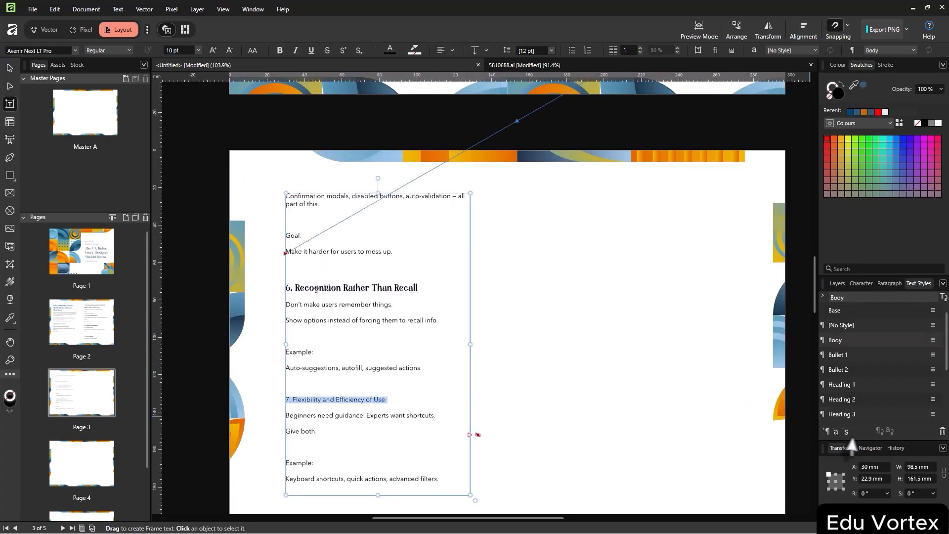
left_click(842, 415)
scroll(392, 424, "down", 2)
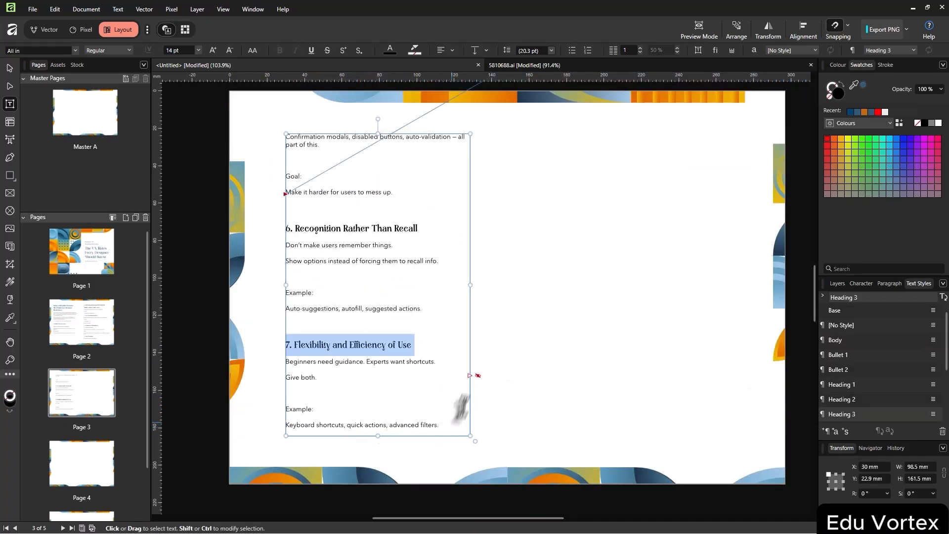
Flow page 3's overflowing text into a new linked frame about 125 × 178 mm on the right half of the page
key("Escape")
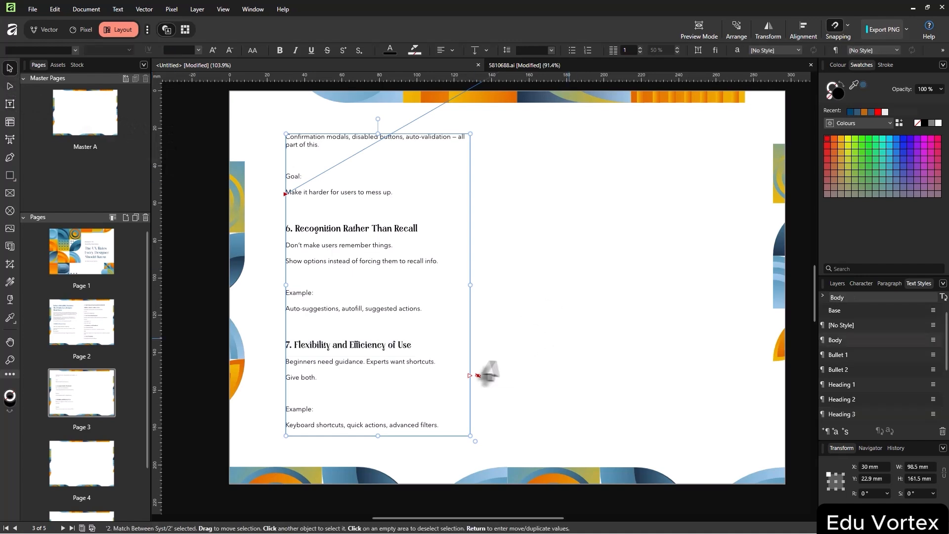
left_click(470, 376)
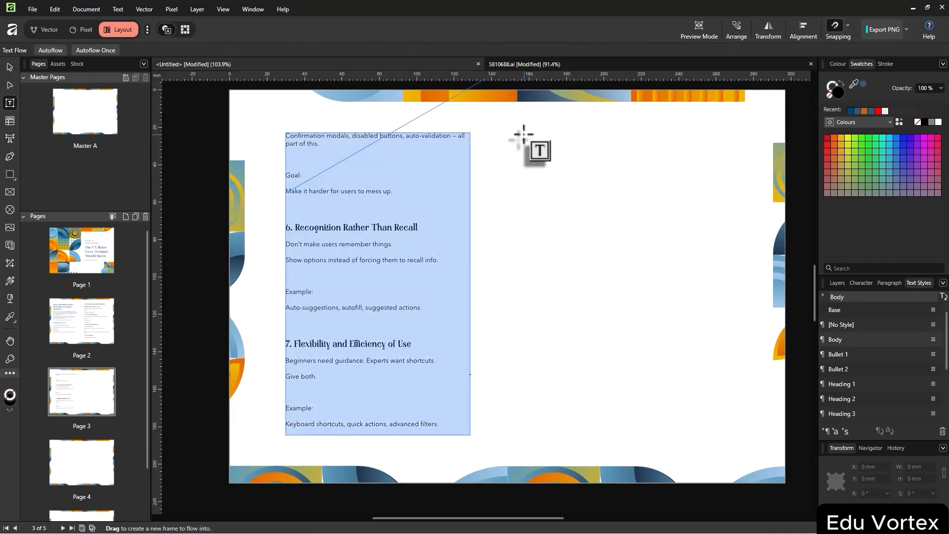
left_click_drag(526, 135, 760, 468)
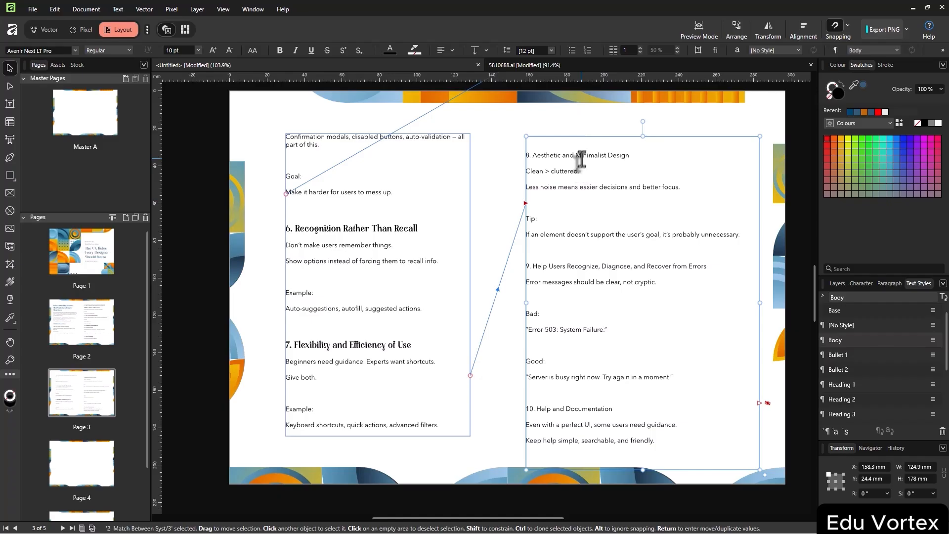
Apply the Heading 3 style to the titles of sections 8, 9 and 10 in page 3's right-hand frame
double_click(582, 157)
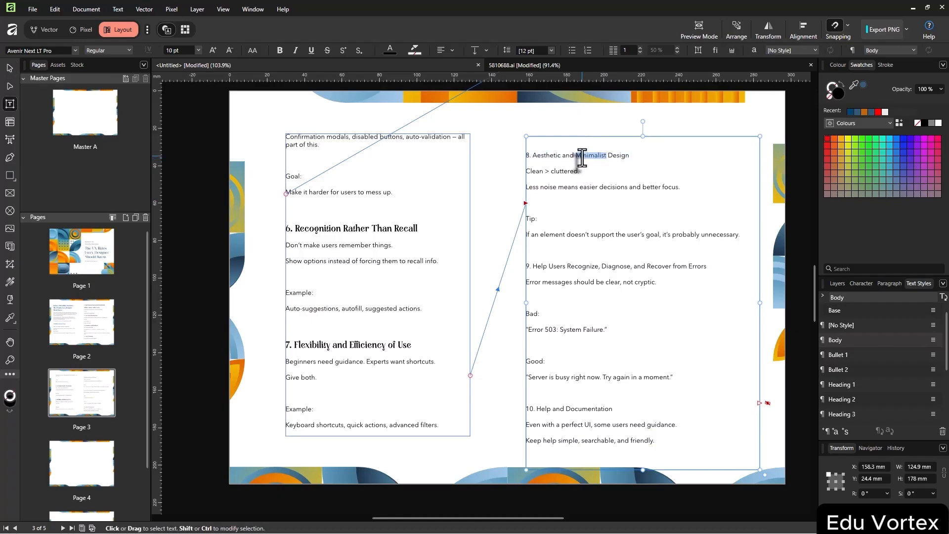
left_click(856, 413)
triple_click(576, 271)
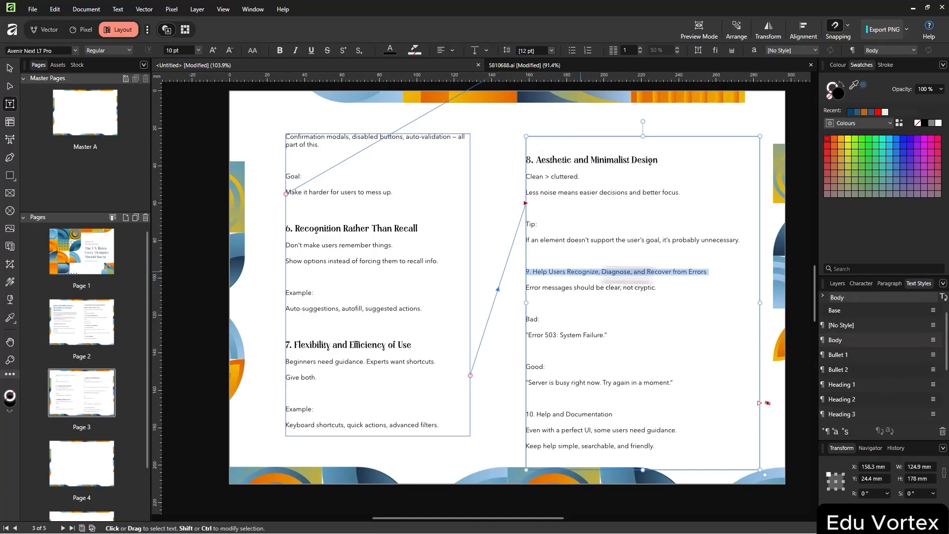
left_click(850, 414)
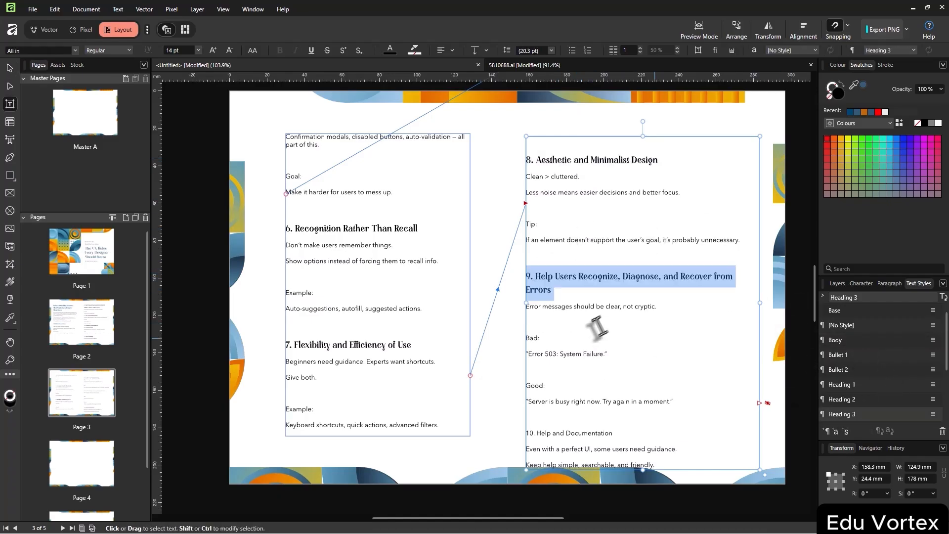
triple_click(577, 433)
left_click(855, 414)
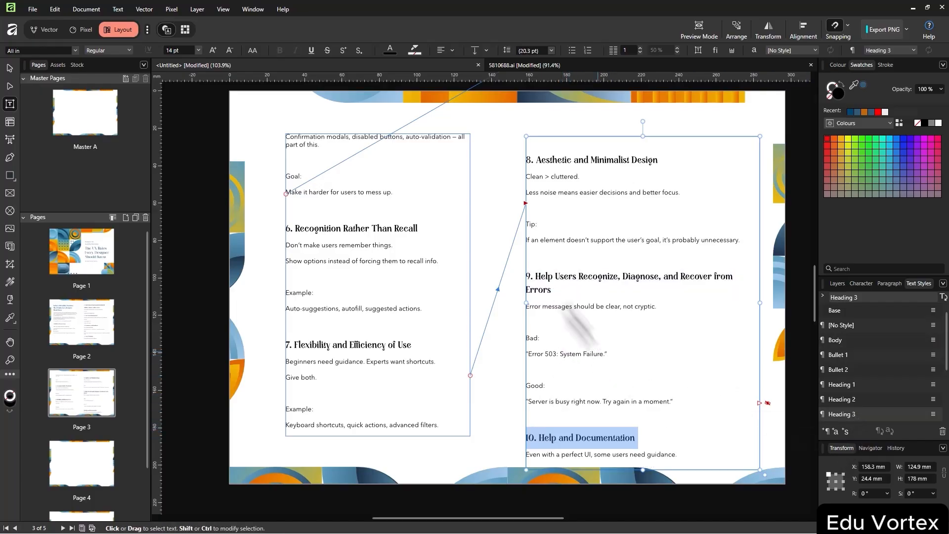
Remove the blank lines between paragraphs in page 3's left-hand text frame, from "Goal:" through the "Tip:" in section 8
scroll(445, 257, "up", 2)
left_click(319, 235)
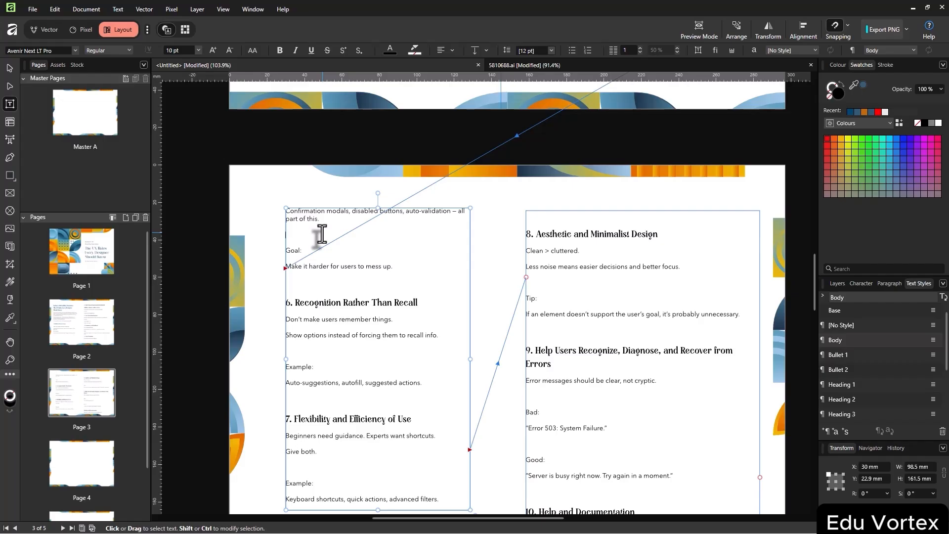
key("BackSpace")
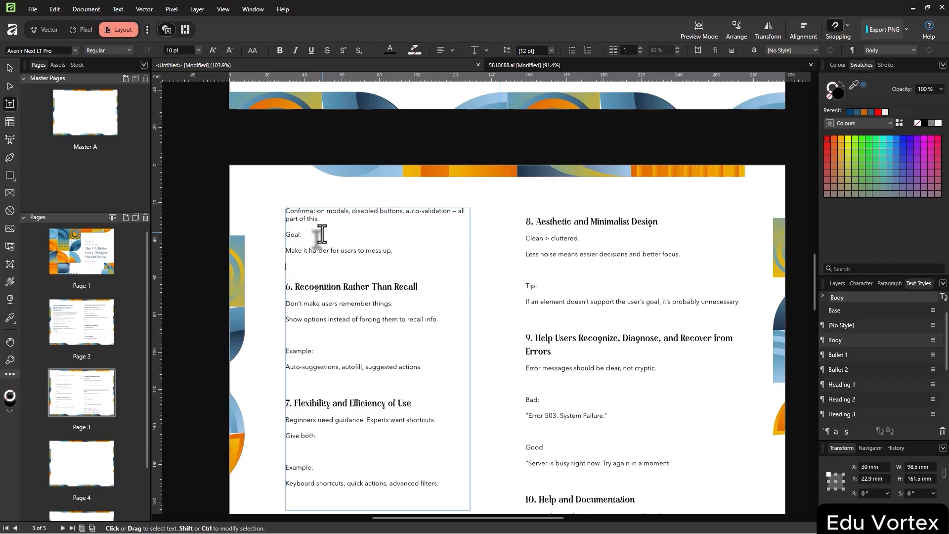
key("BackSpace")
key("Delete")
key("Down")
key("Down")
key("Delete")
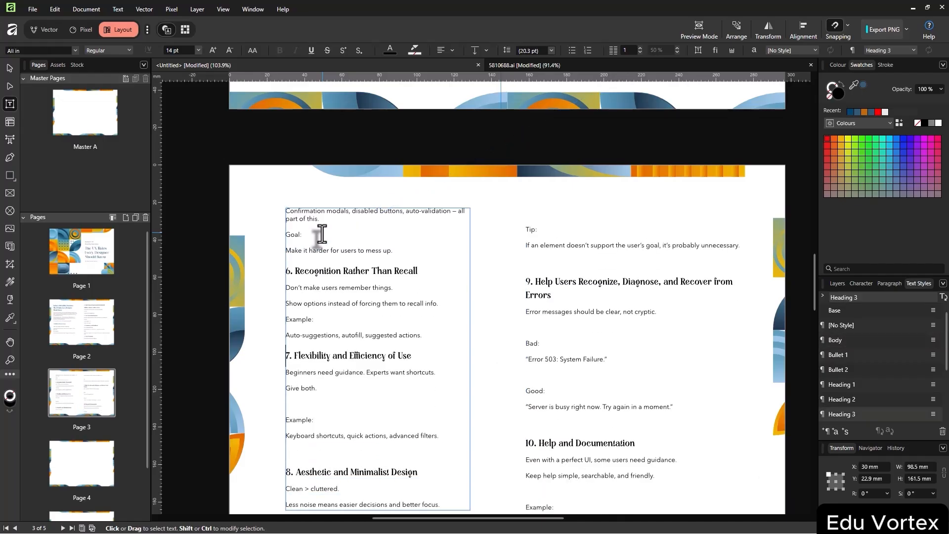
key("Down")
key("Down")
key("Down")
key("Delete")
key("Delete")
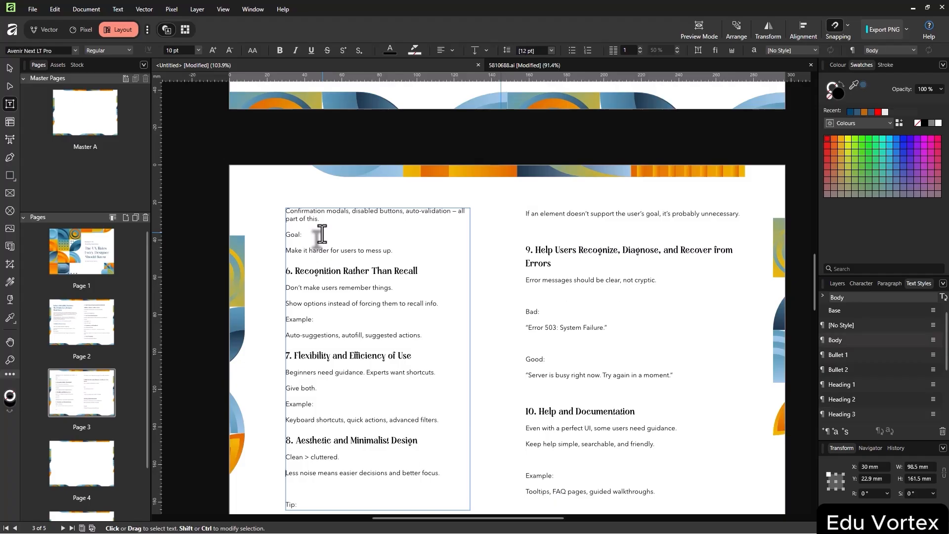
key("Delete")
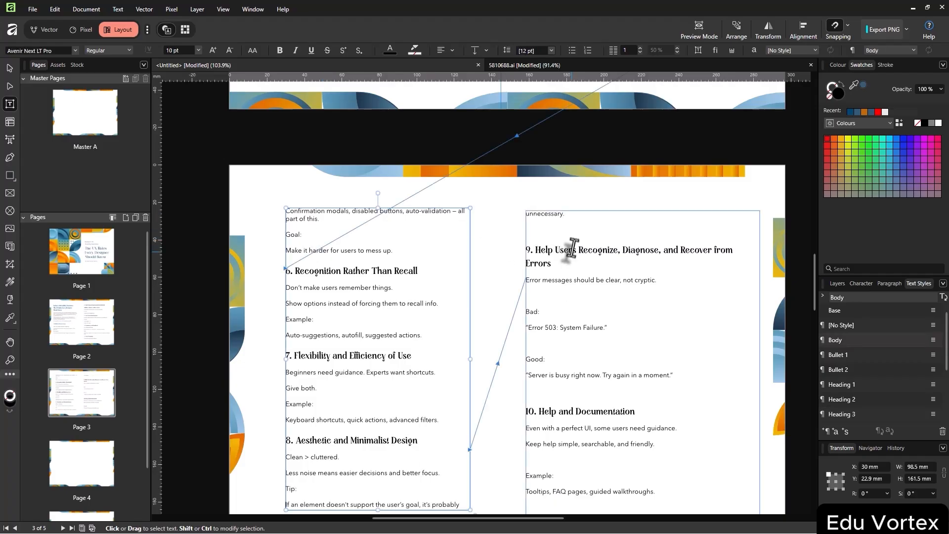
Remove the blank lines between paragraphs in page 3's right-hand text frame, around and within sections 9 and 10
double_click(568, 248)
key("Up")
key("BackSpace")
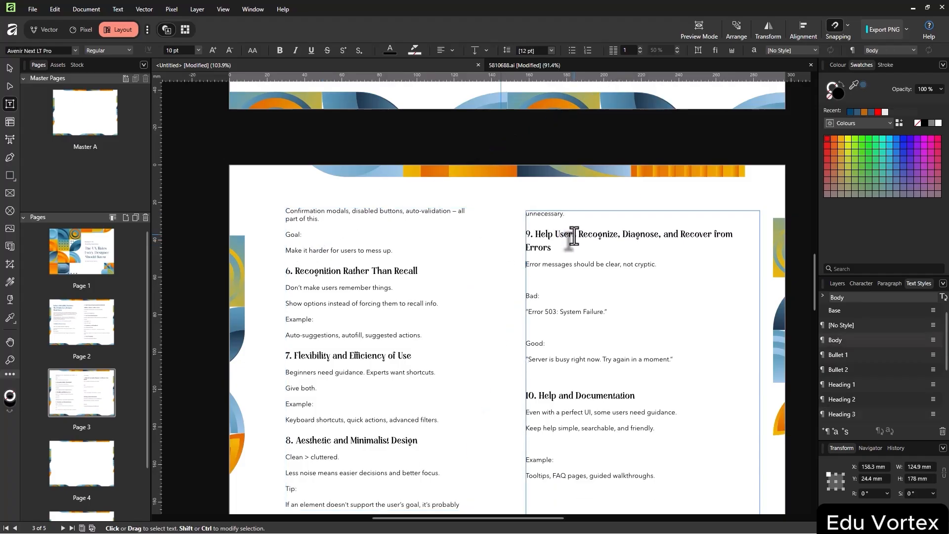
key("Delete")
key("Down")
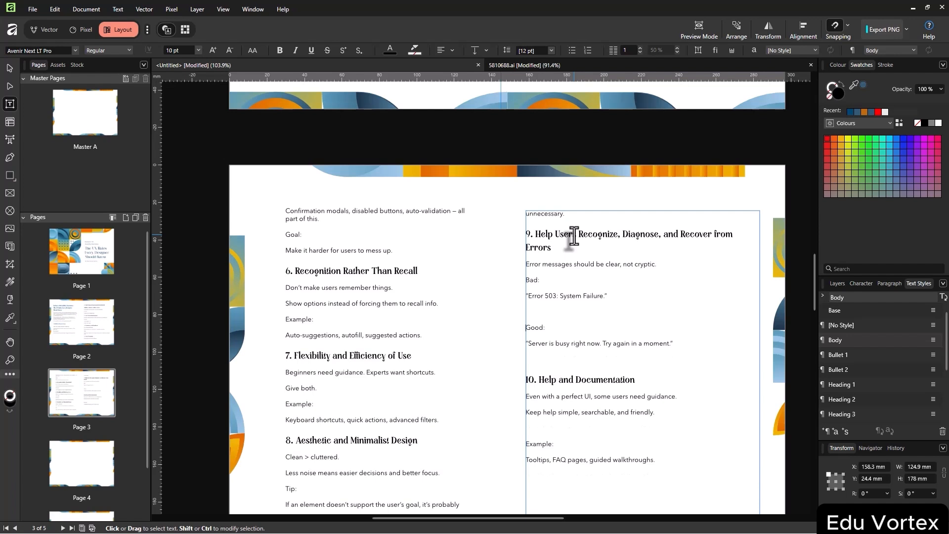
key("BackSpace")
key("Down")
key("Down")
key("Down")
key("BackSpace")
key("Down")
key("Down")
key("Down")
key("Down")
key("BackSpace")
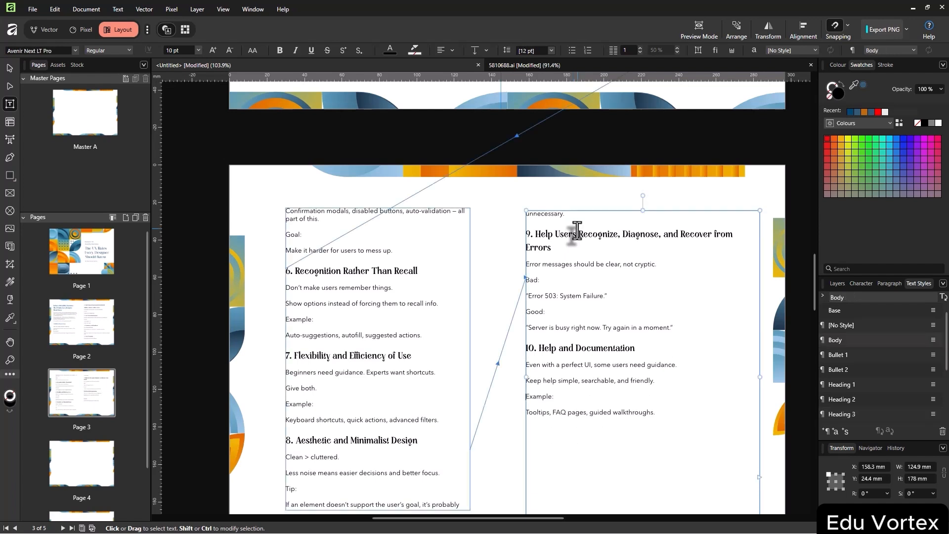
Place a vertical ruler guide between the two text columns on page 3, at about 145 mm
left_click(504, 270)
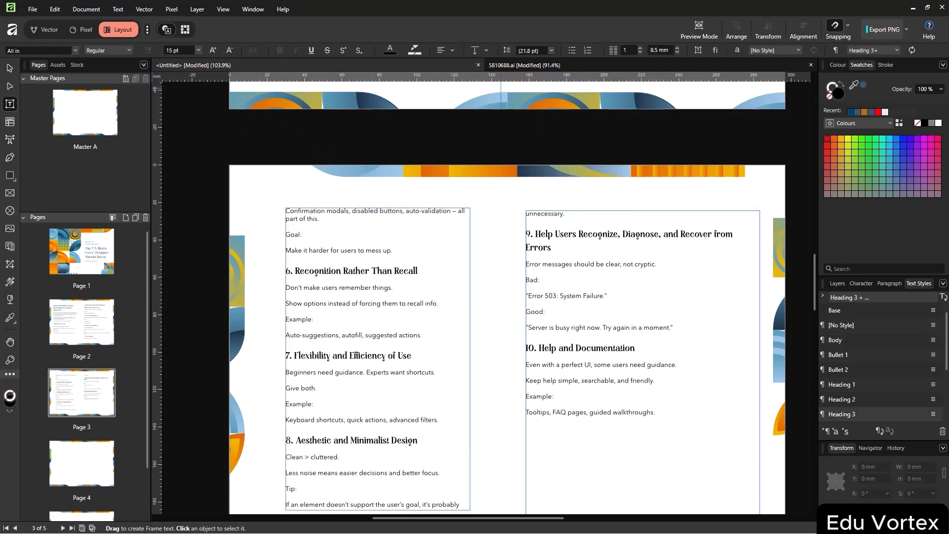
left_click(10, 69)
scroll(494, 198, "down", 2)
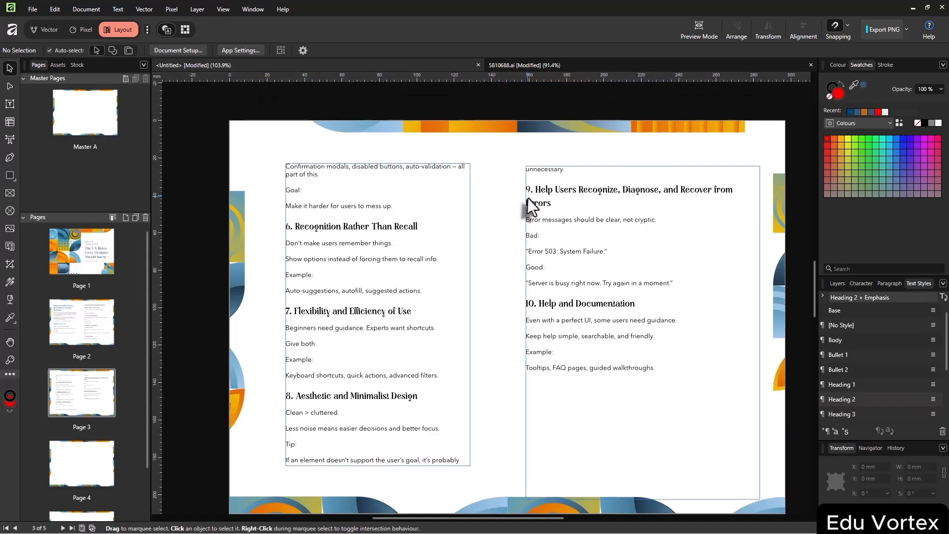
left_click(467, 232)
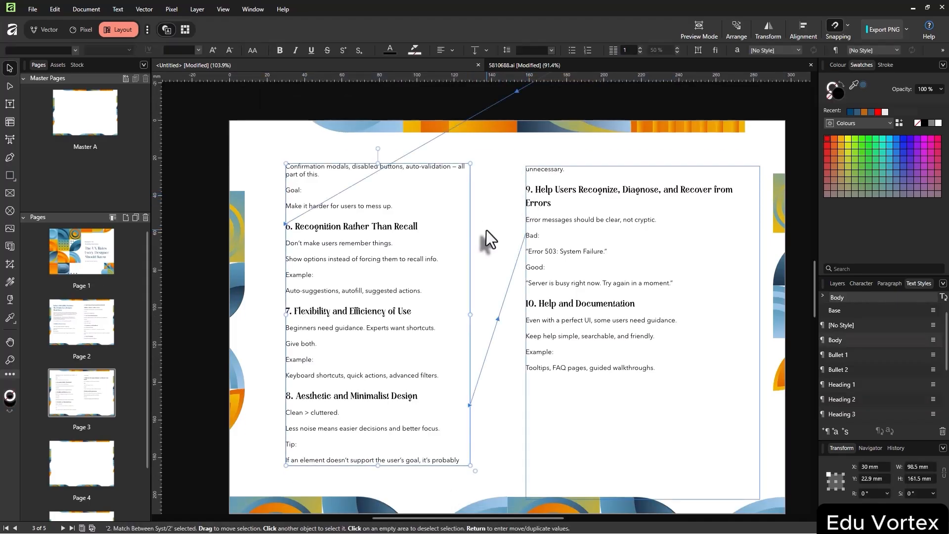
scroll(487, 229, "up", 3)
scroll(486, 230, "down", 3)
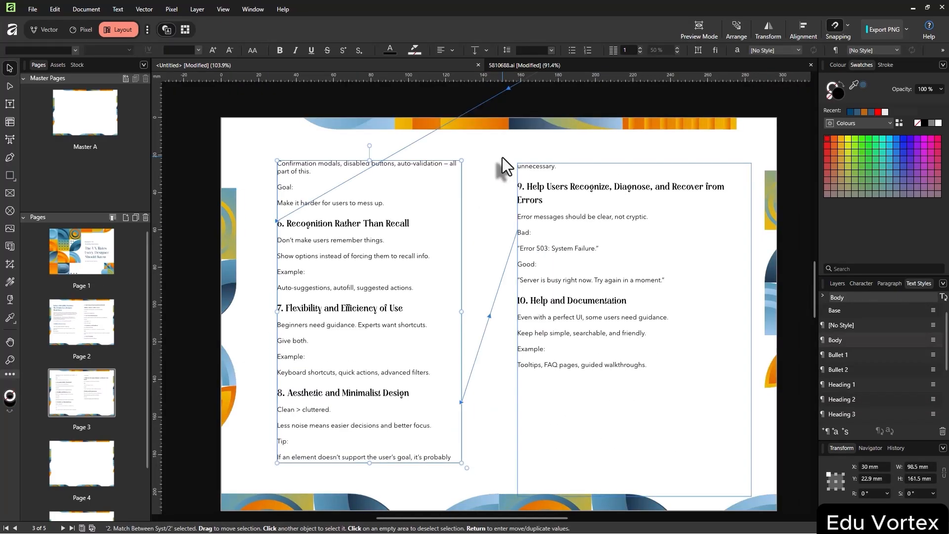
left_click_drag(165, 319, 501, 326)
scroll(492, 330, "up", 15)
scroll(498, 317, "down", 20)
scroll(496, 308, "up", 5)
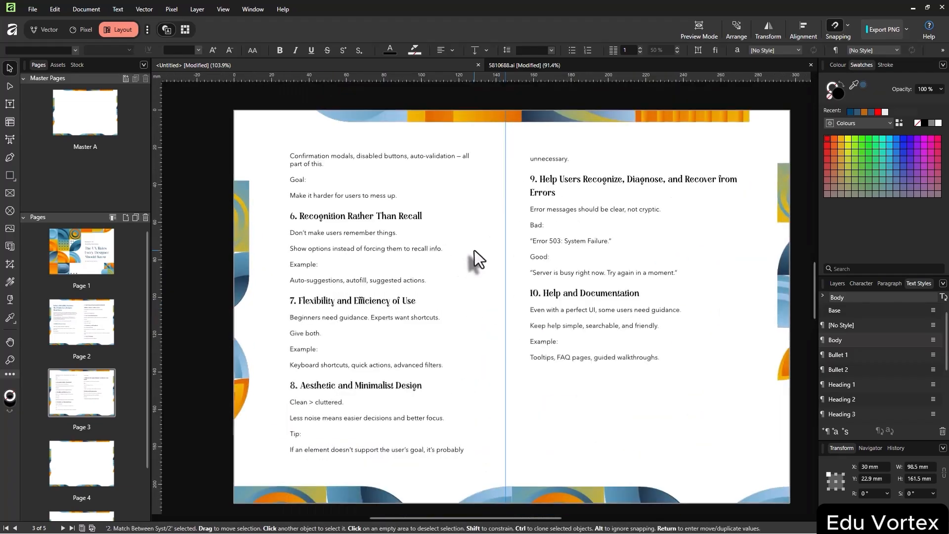
Shorten page 2's right-hand text frame to about 146 mm high so that section 5 starts on page 3
key("t")
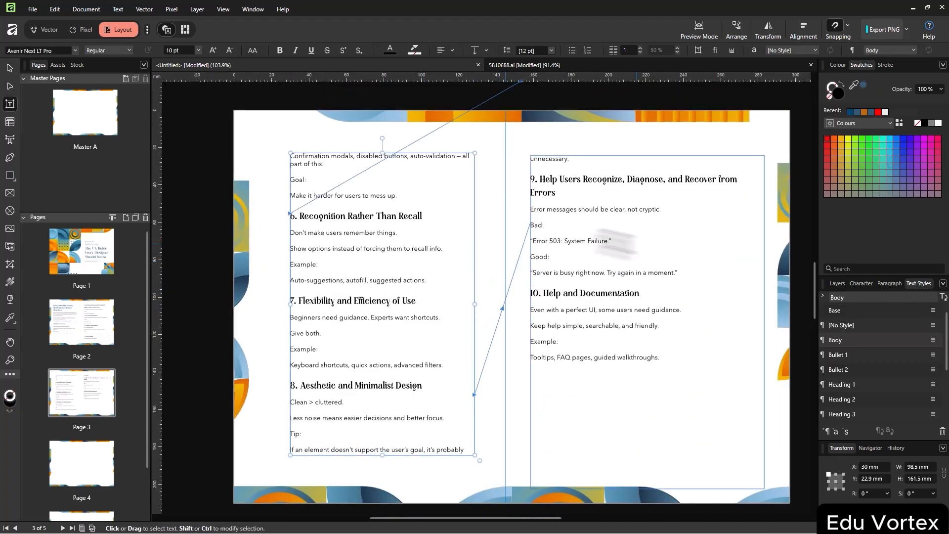
scroll(589, 195, "up", 3)
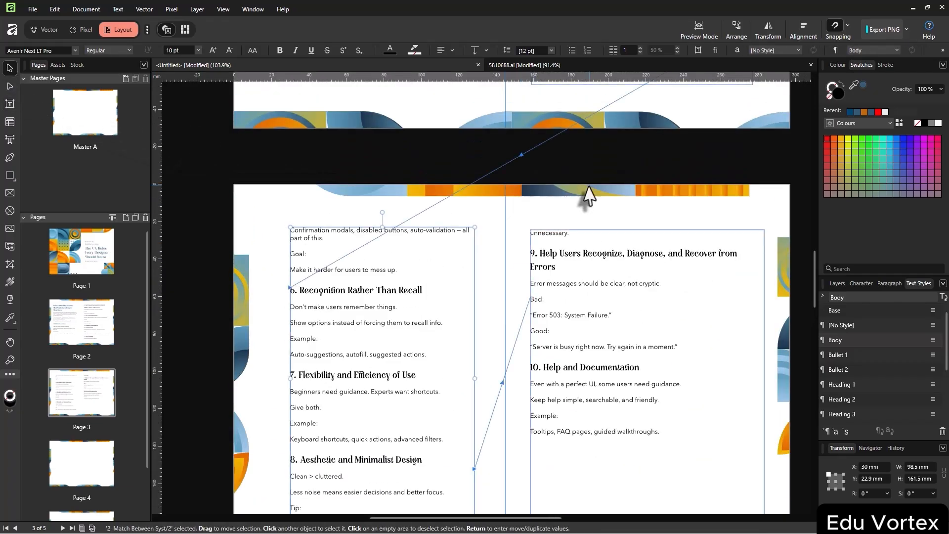
key("w")
scroll(602, 161, "up", 8)
scroll(601, 147, "up", 4)
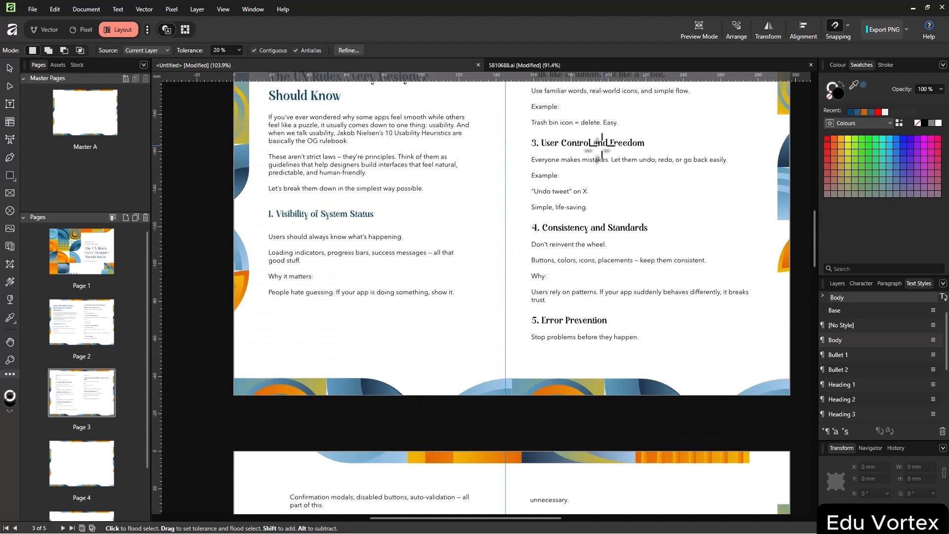
key("w")
key("w")
scroll(614, 167, "up", 6)
scroll(616, 168, "down", 1)
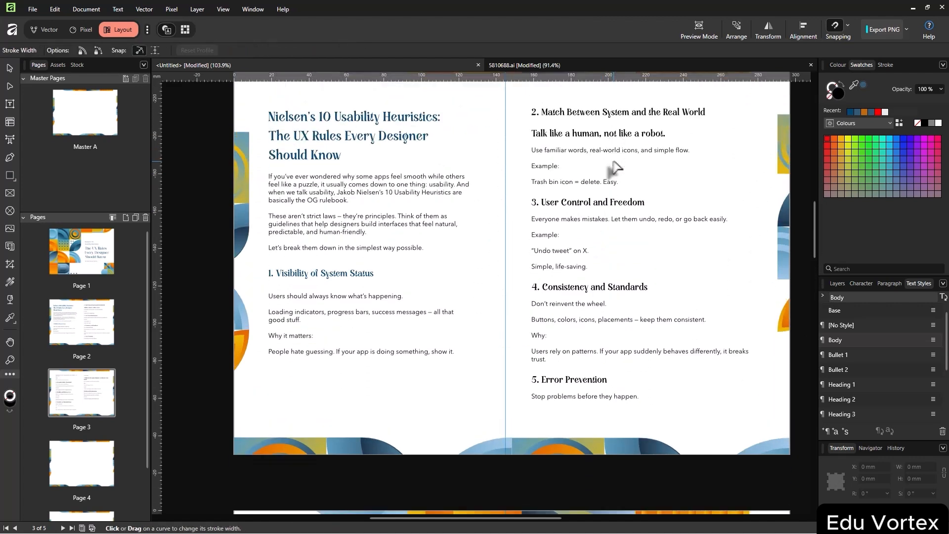
left_click(553, 175)
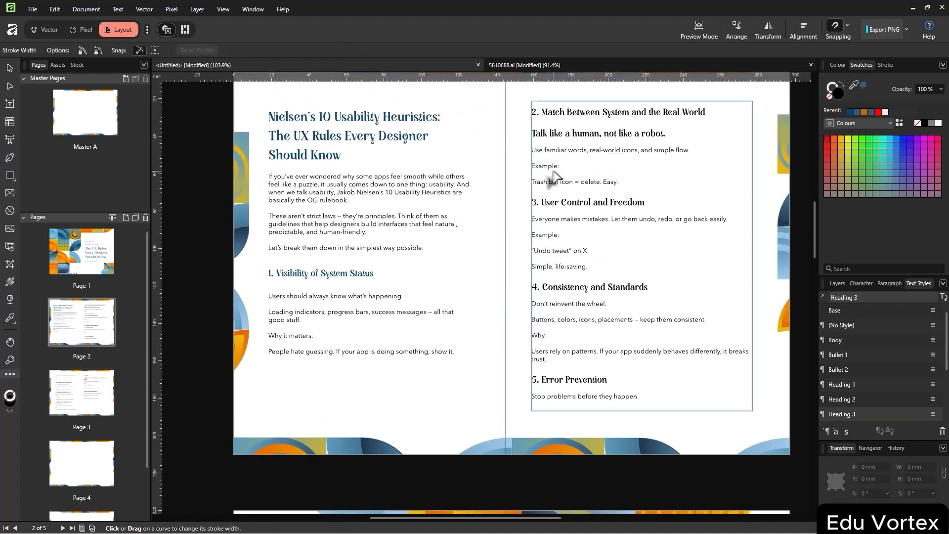
scroll(594, 324, "down", 3)
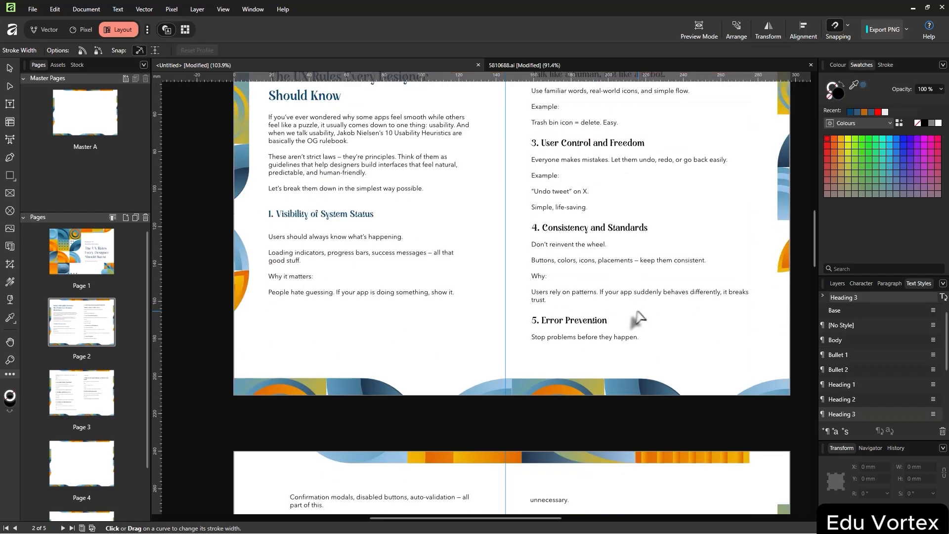
scroll(603, 344, "down", 2)
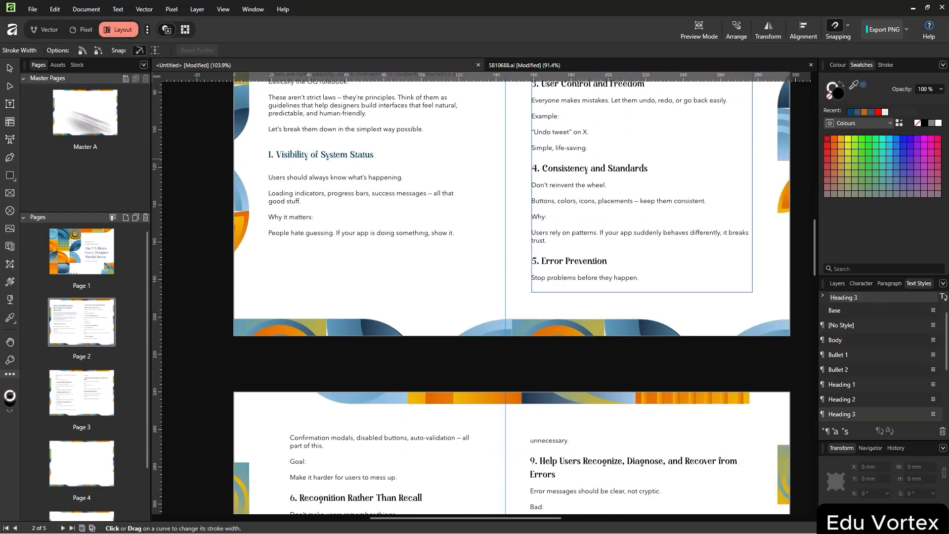
left_click(9, 68)
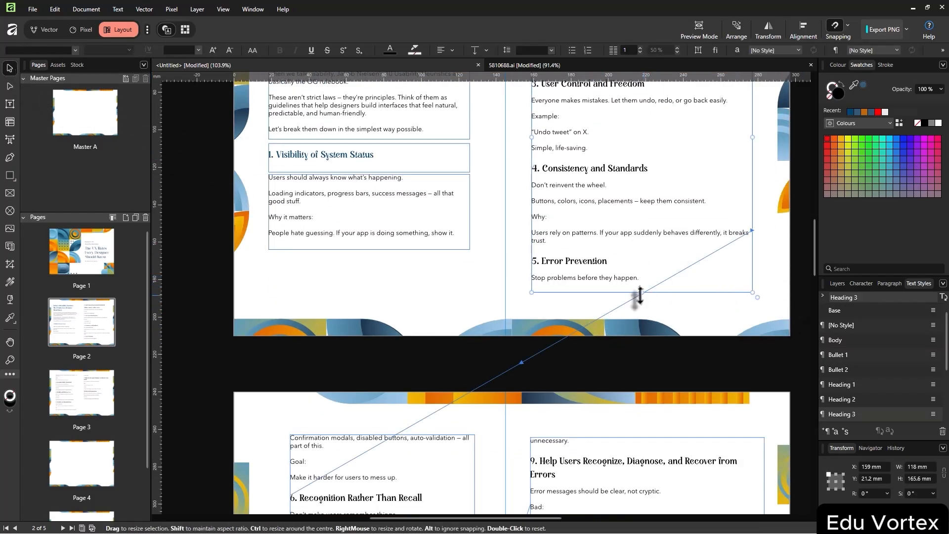
left_click_drag(640, 294, 650, 255)
scroll(485, 262, "down", 5)
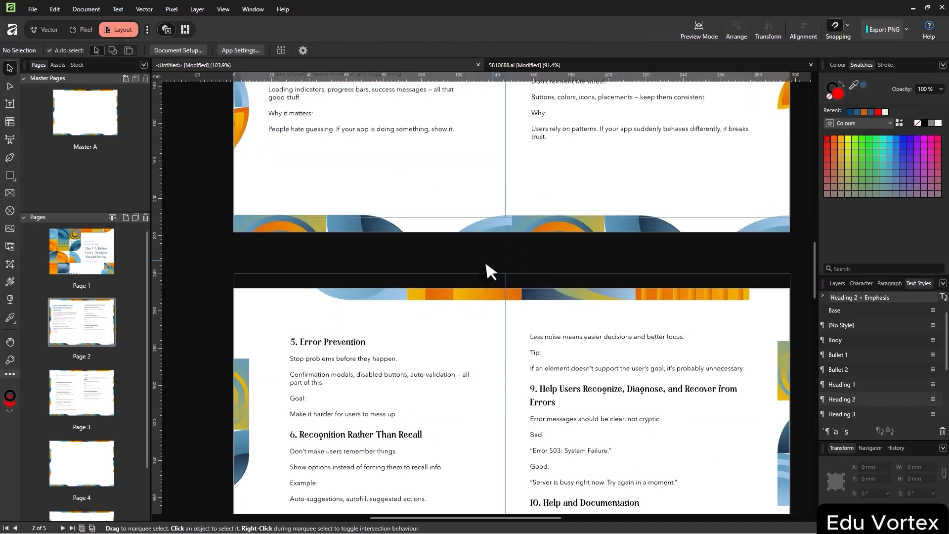
Shorten page 3's left-hand text frame to end after section 7, so that section 8 starts in the right-hand frame
left_click(451, 319)
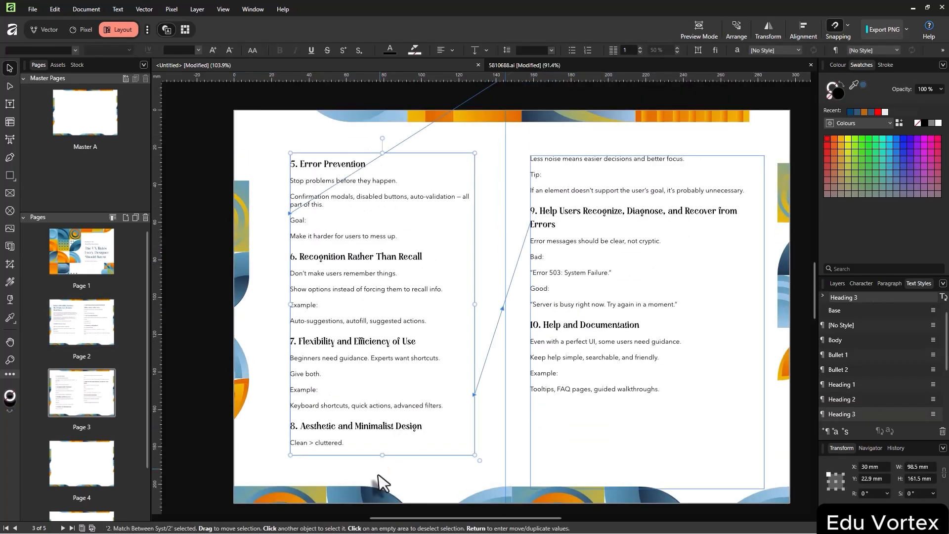
left_click_drag(381, 454, 382, 421)
scroll(583, 414, "down", 1)
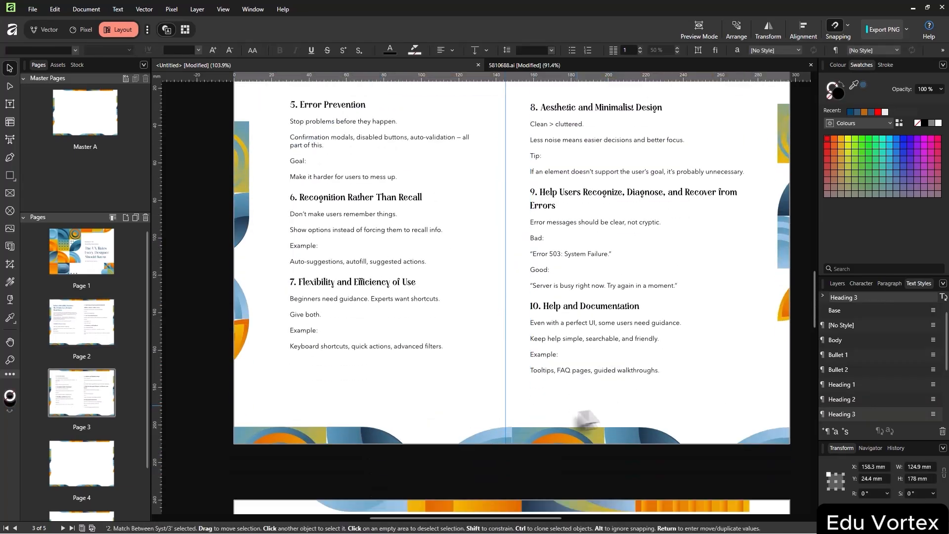
left_click(522, 358)
Move all the text frames on page 2 down together by about 7 mm
key("w")
scroll(520, 357, "up", 1)
scroll(521, 358, "up", 8)
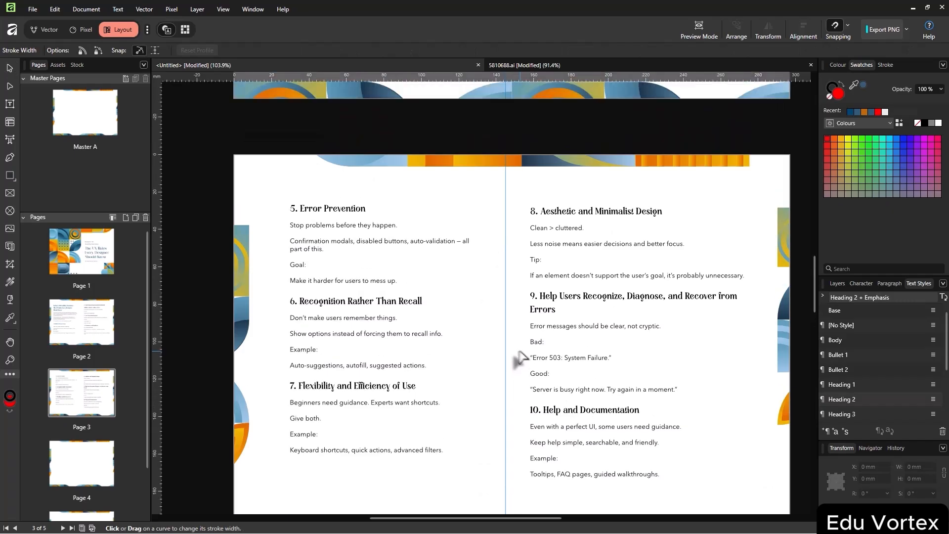
scroll(509, 338, "up", 1)
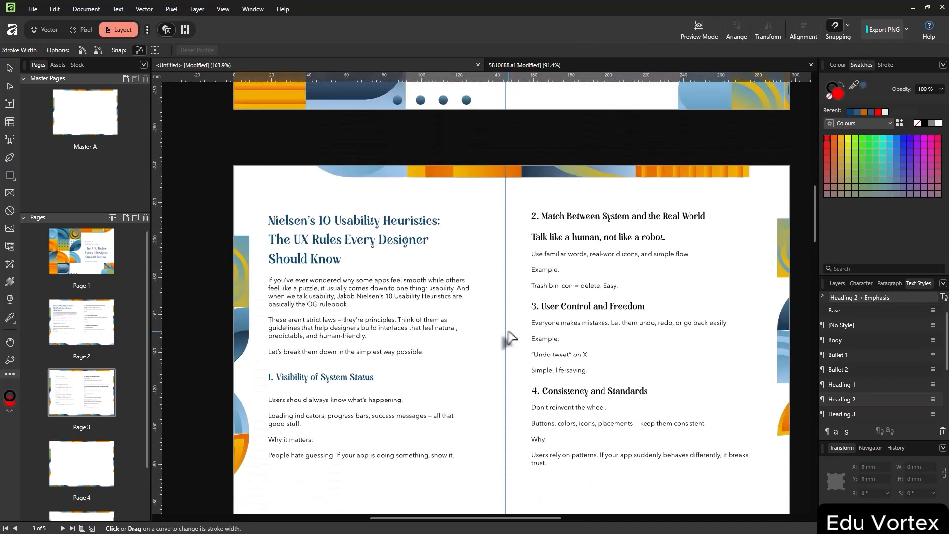
scroll(508, 338, "down", 1)
left_click_drag(302, 129, 714, 427)
key("shift+Down")
key("shift+Down")
key("shift+Down")
key("shift+Down")
key("shift+Down")
key("shift+Down")
key("shift+Down")
key("shift+Down")
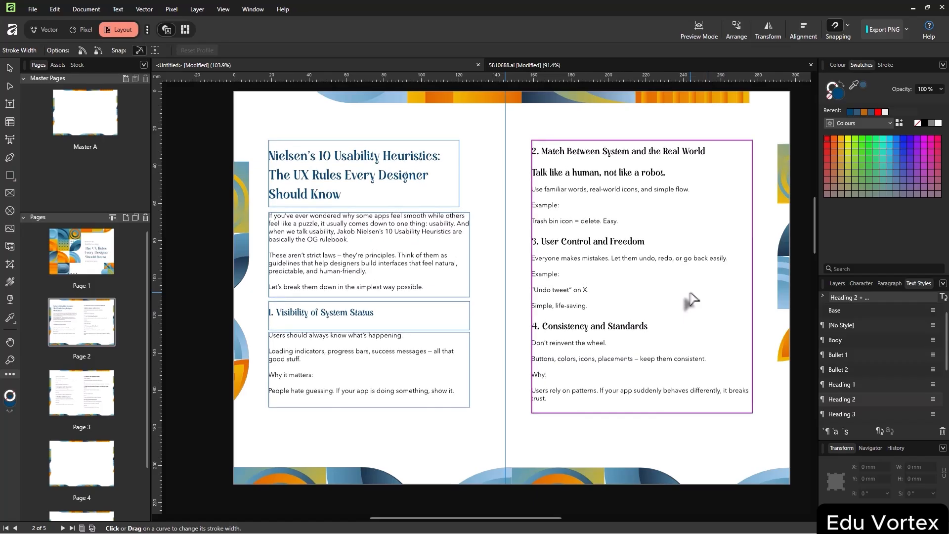
left_click(712, 124)
Move both text frames on page 3 down together by about 3 mm
scroll(482, 230, "down", 1)
scroll(482, 230, "down", 5)
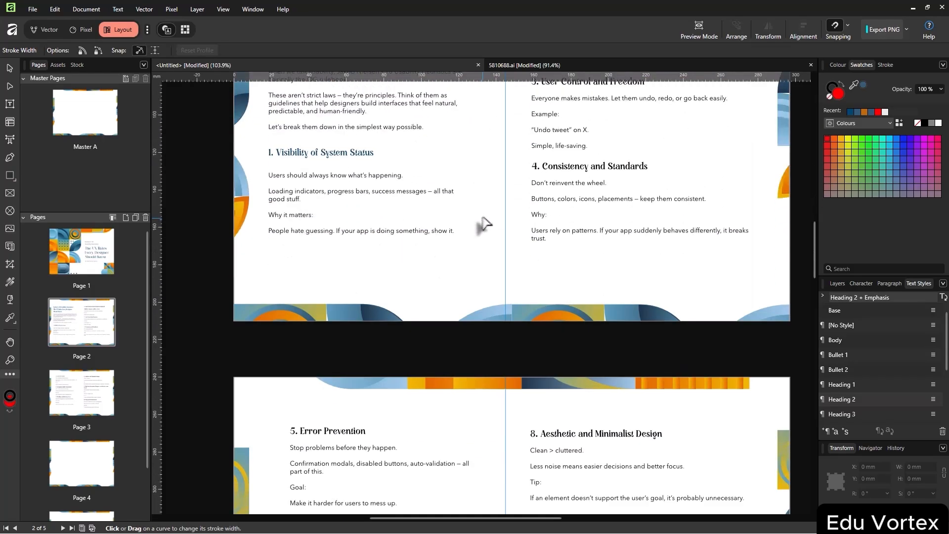
left_click_drag(269, 183, 723, 451)
scroll(632, 343, "down", 2)
key("shift+Down")
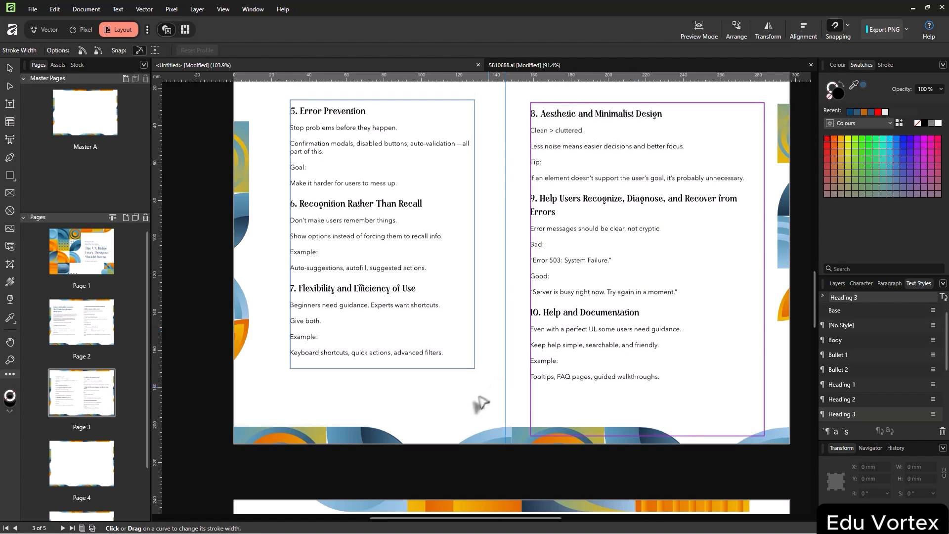
left_click(488, 389)
Nudge page 3's right-hand text frame up slightly to bring its top closer to the left-hand frame's top
left_click(556, 200)
key("shift+Up")
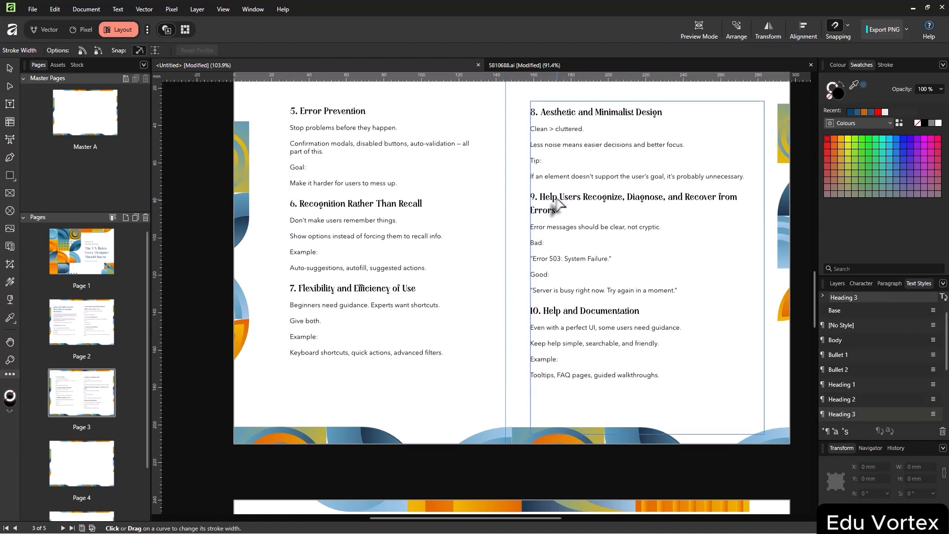
left_click(470, 177)
Reduce the leading in the Heading 3 text style's paragraph spacing to a resulting 12.7 pt, keeping the % Height mode
scroll(478, 176, "up", 2)
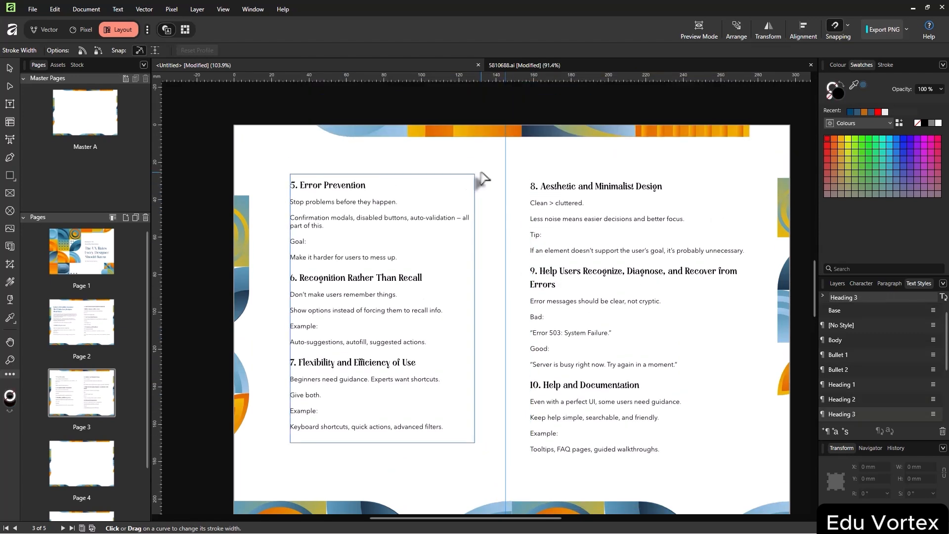
scroll(588, 177, "up", 12)
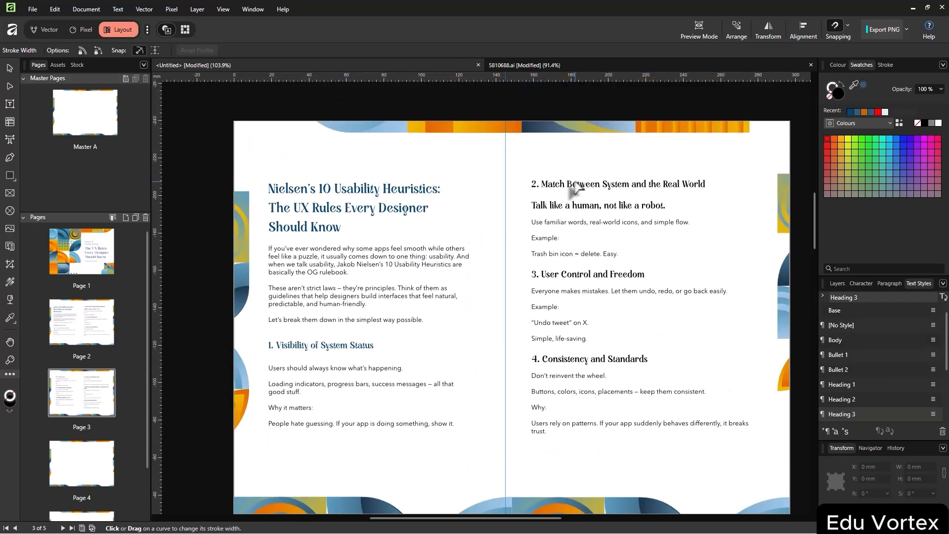
scroll(599, 260, "down", 1)
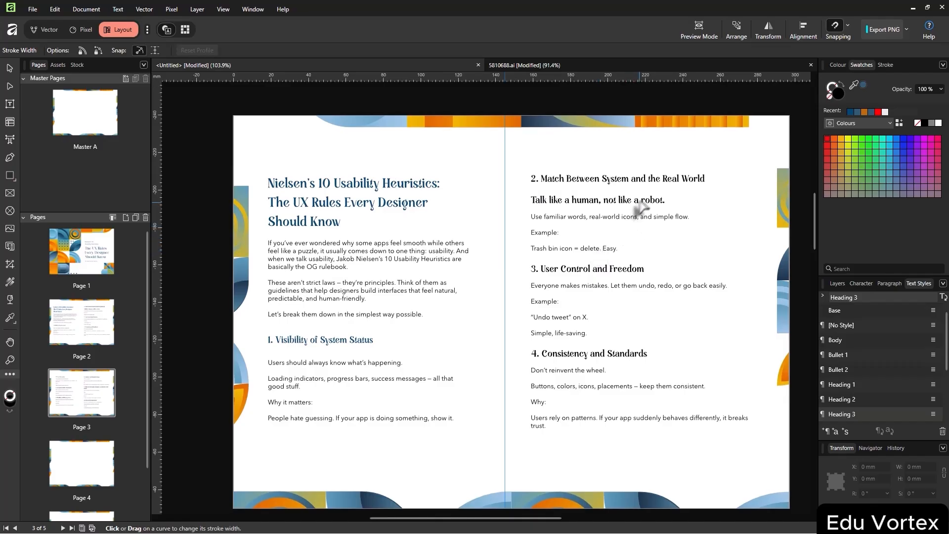
left_click(613, 185)
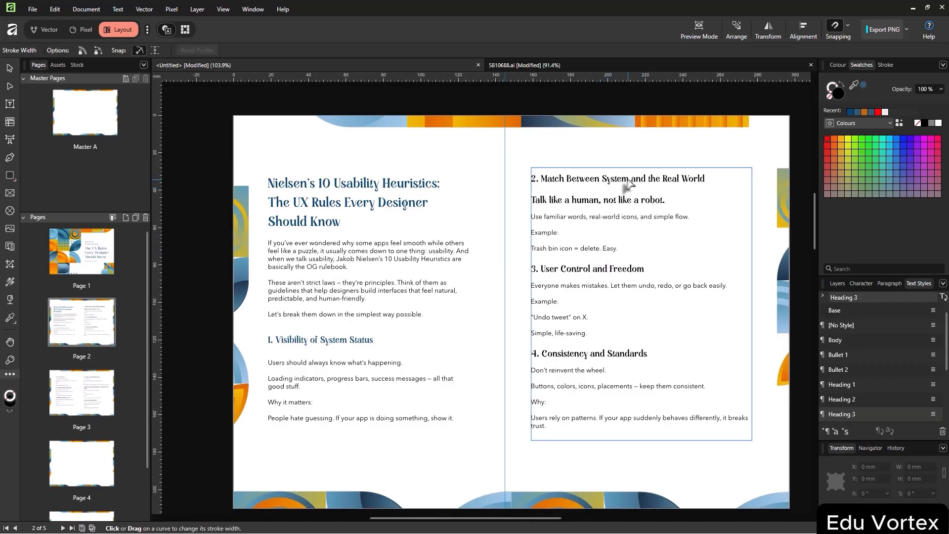
left_click(639, 157)
left_click(10, 68)
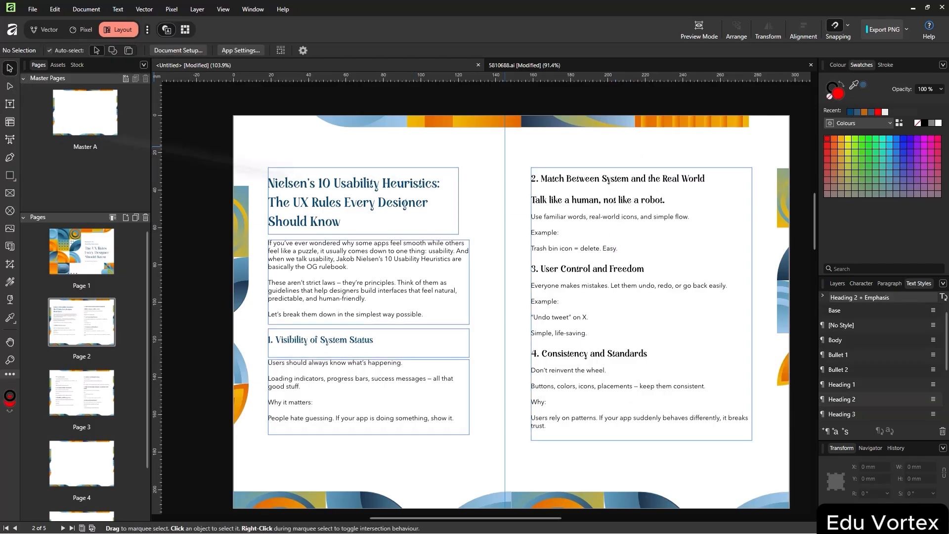
double_click(629, 197)
left_click_drag(704, 204, 482, 171)
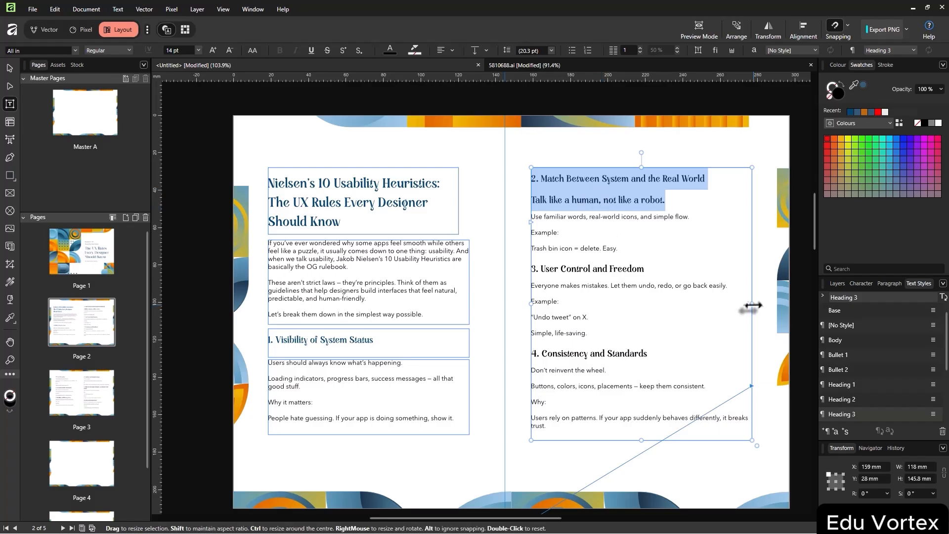
double_click(859, 415)
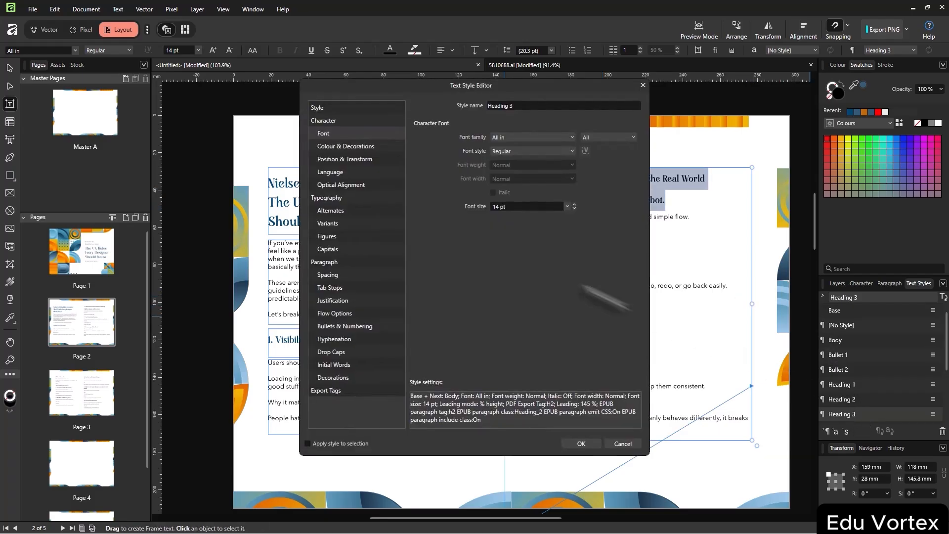
left_click(328, 275)
left_click(604, 165)
left_click_drag(560, 86, 431, 95)
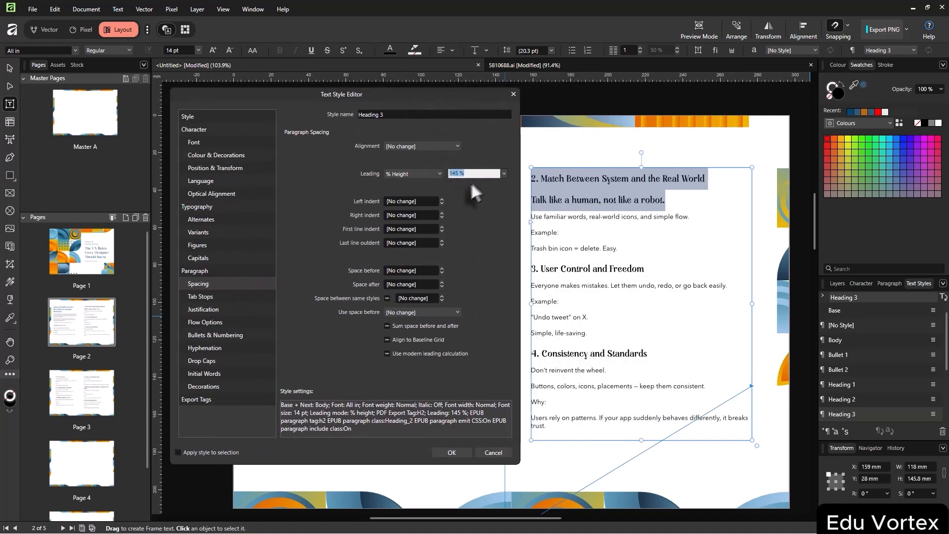
scroll(471, 166, "down", 4)
scroll(471, 168, "down", 20)
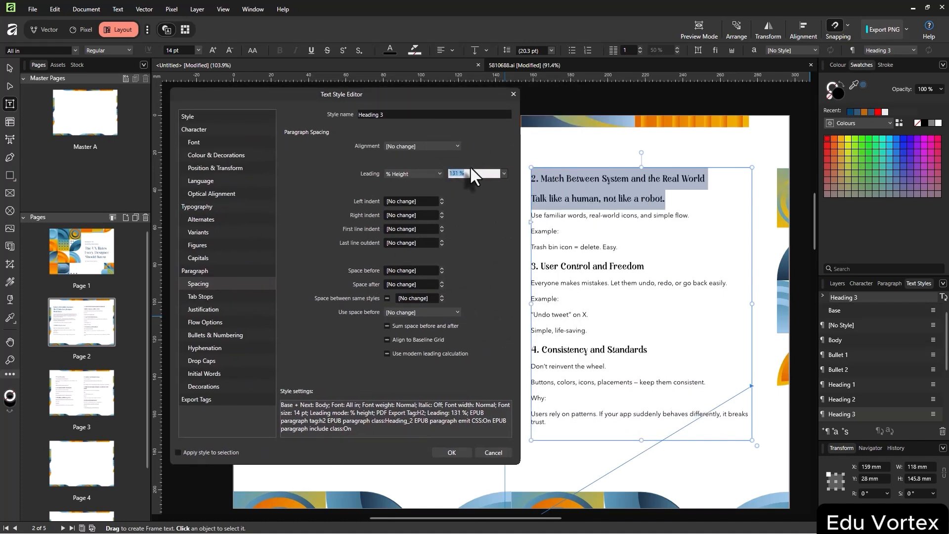
left_click(450, 453)
Shorten page 2's right-hand text frame to 137.9 mm high so that the section 5 heading flows to page 3
scroll(549, 282, "down", 2)
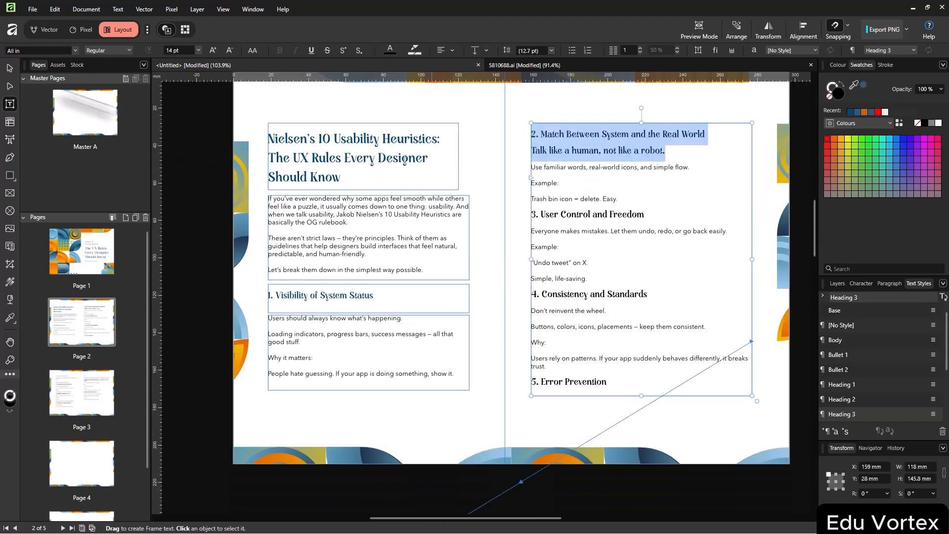
left_click(10, 68)
left_click_drag(641, 396, 641, 380)
Shorten page 3's left-hand text frame to 134.3 mm high so that the section 8 heading flows to the right-hand frame
scroll(549, 369, "down", 10)
left_click(461, 347)
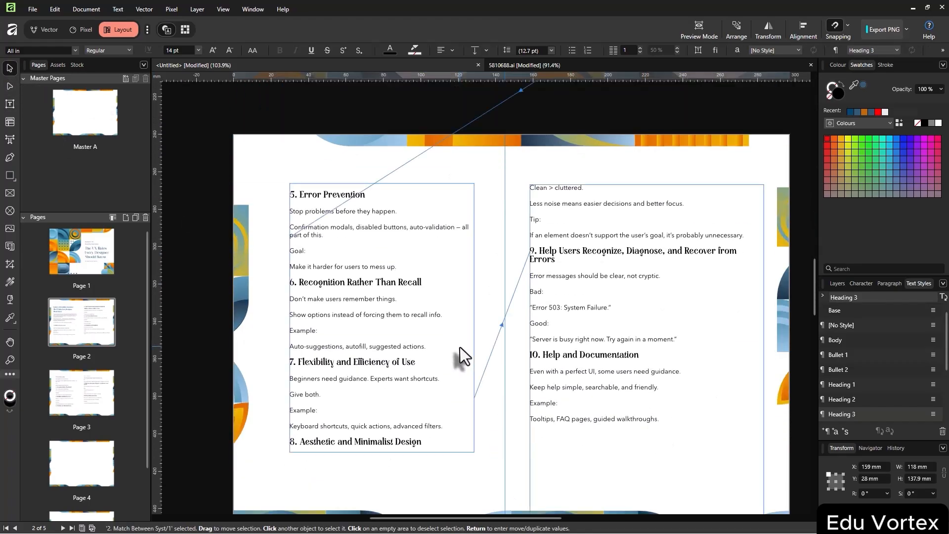
left_click_drag(382, 452, 382, 435)
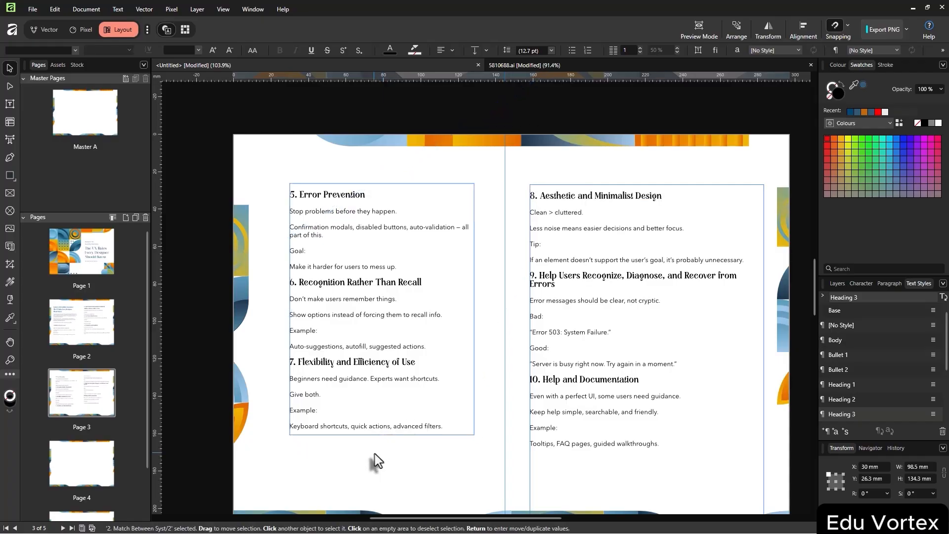
left_click(482, 419)
Apply the recently used dark blue to the section 2 heading and "Talk like a human, not like a robot." on page 2
scroll(494, 321, "up", 10)
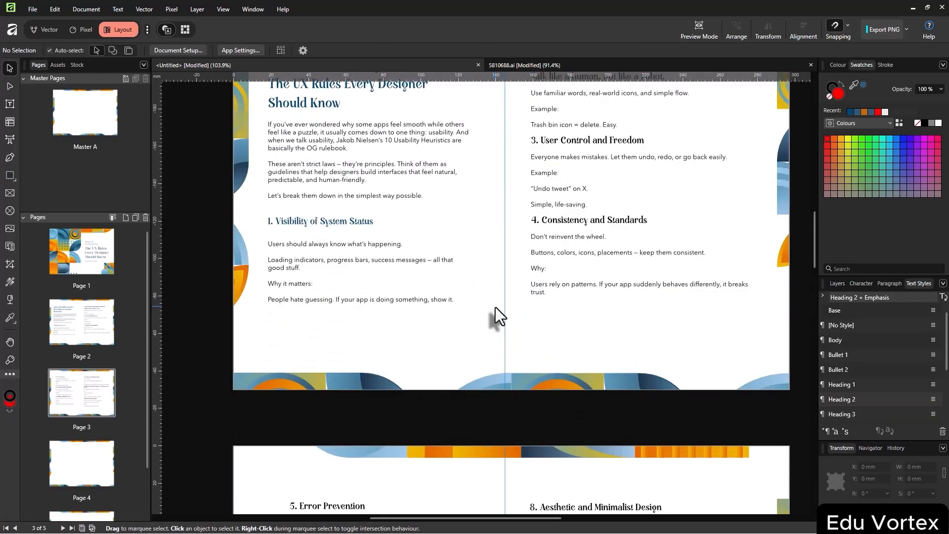
scroll(604, 229, "down", 1)
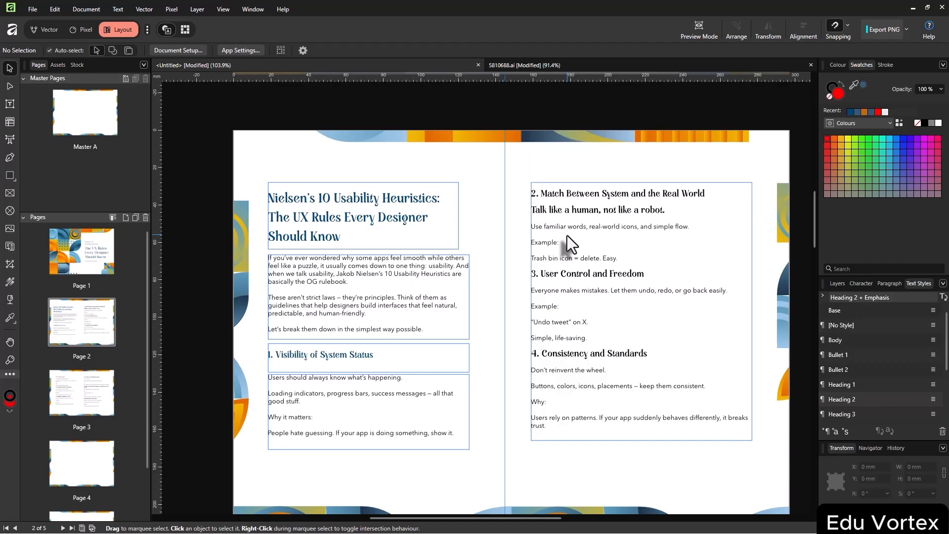
triple_click(627, 209)
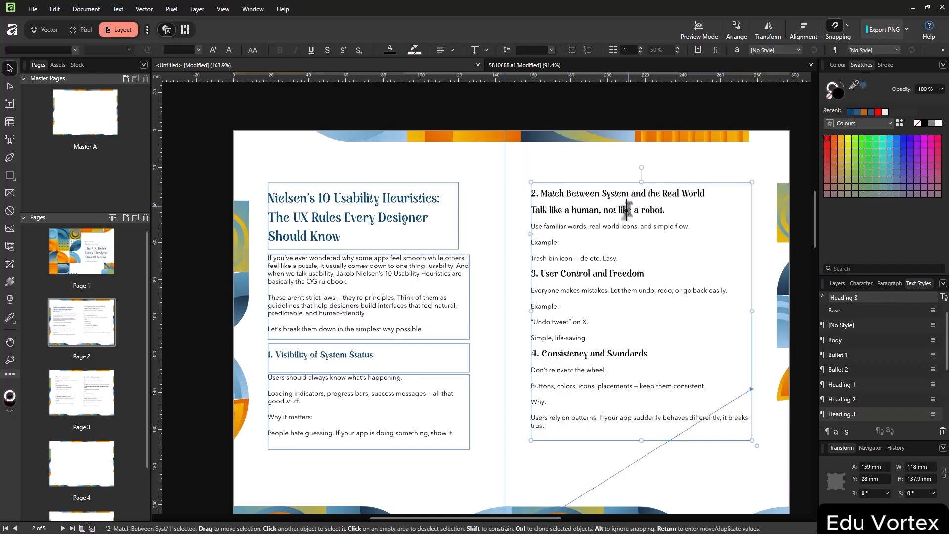
left_click_drag(667, 210, 565, 174)
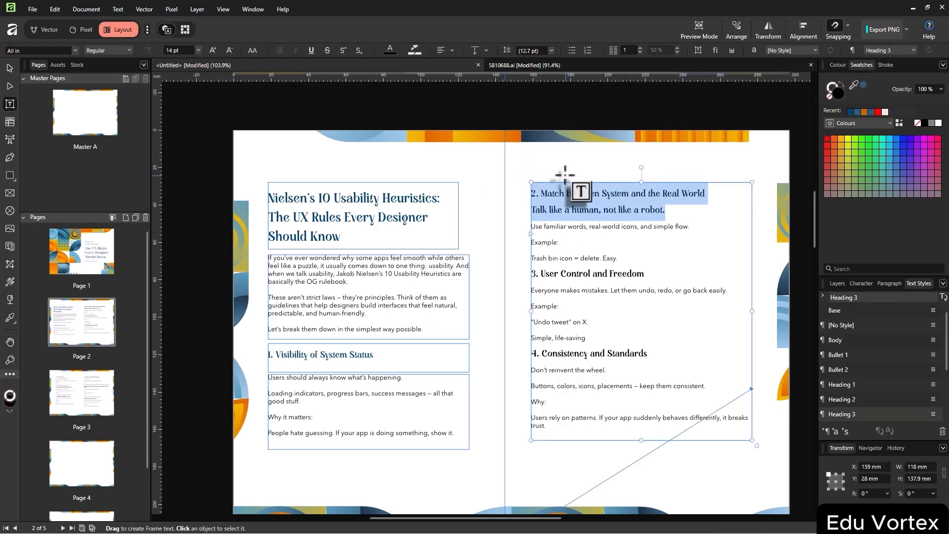
left_click(852, 112)
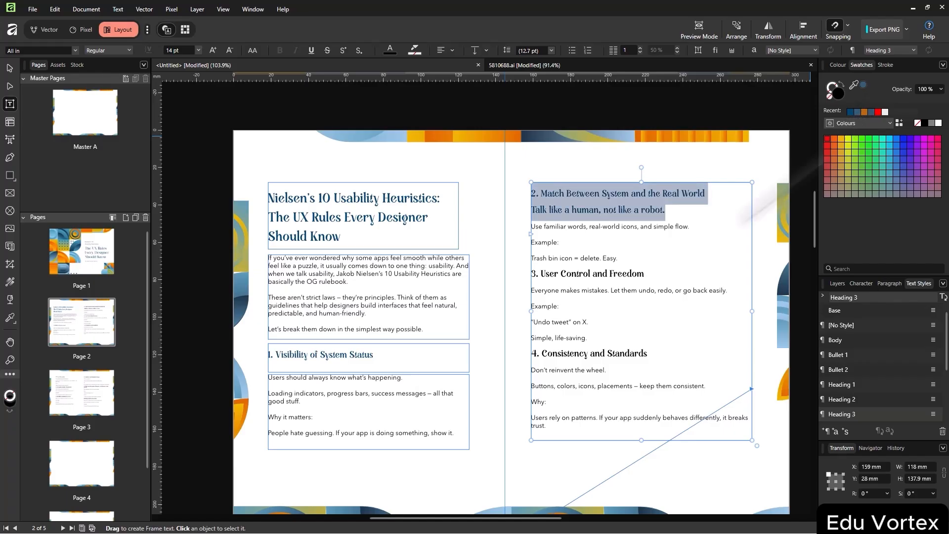
Apply the recently used dark blue to the section 3 and section 4 headings on page 2
left_click_drag(648, 273, 524, 274)
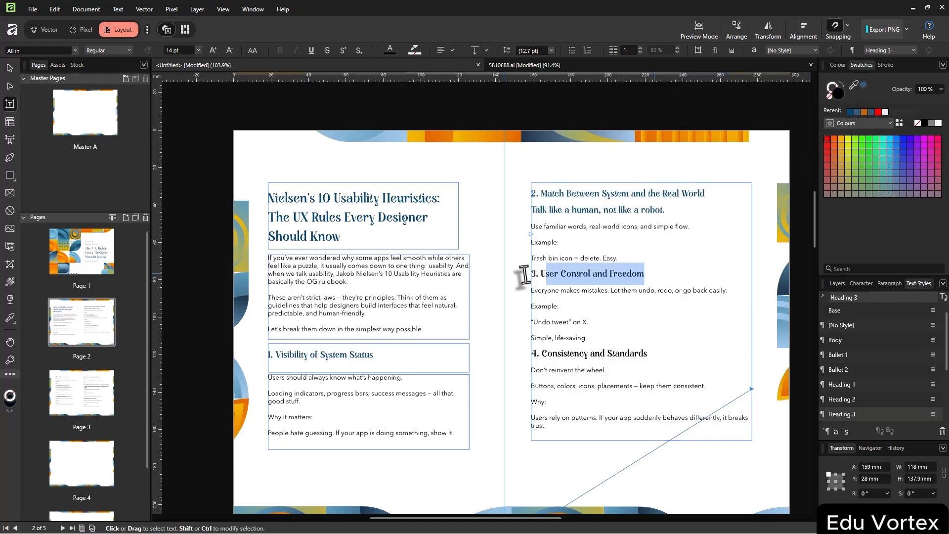
left_click(851, 112)
triple_click(616, 355)
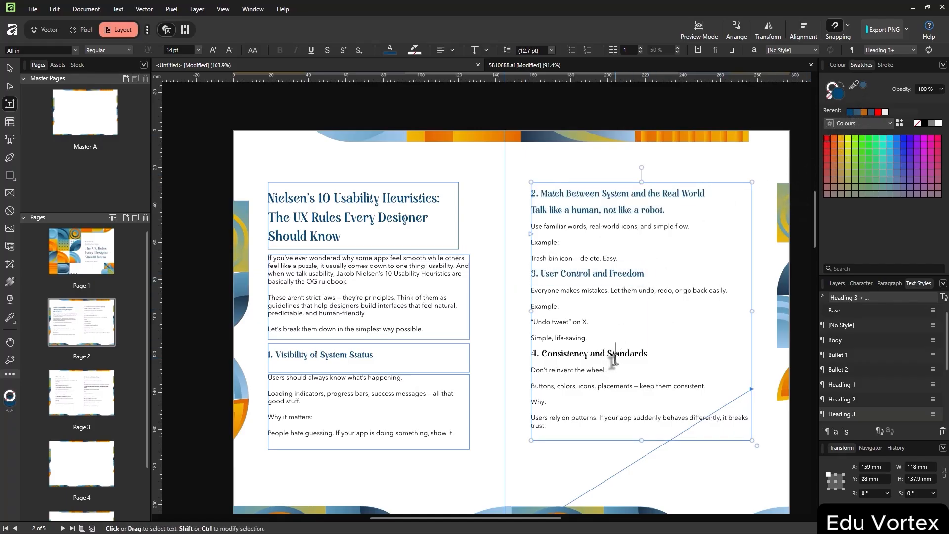
left_click(851, 112)
Colour the section 5, 6 and 7 headings on page 3 with the same recently used dark blue
scroll(569, 316, "down", 7)
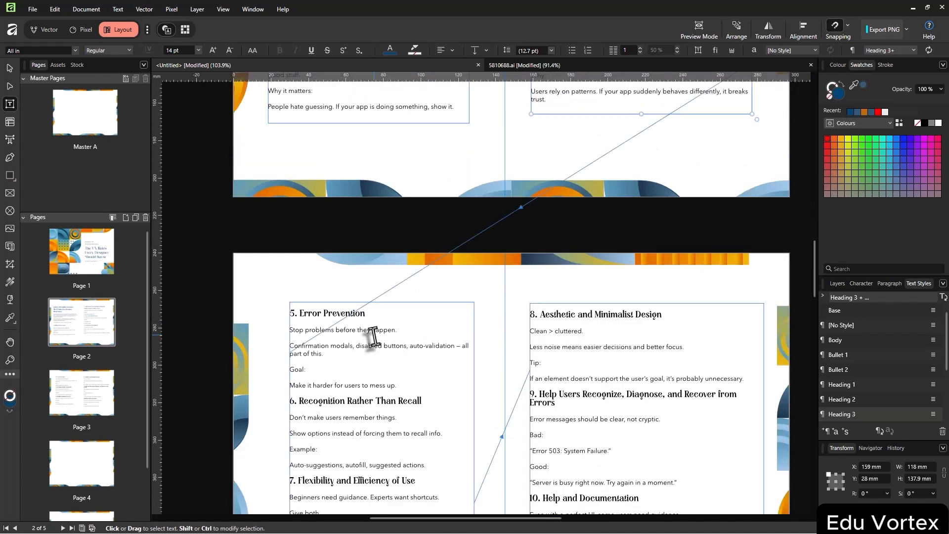
left_click(365, 313)
triple_click(327, 313)
left_click(851, 112)
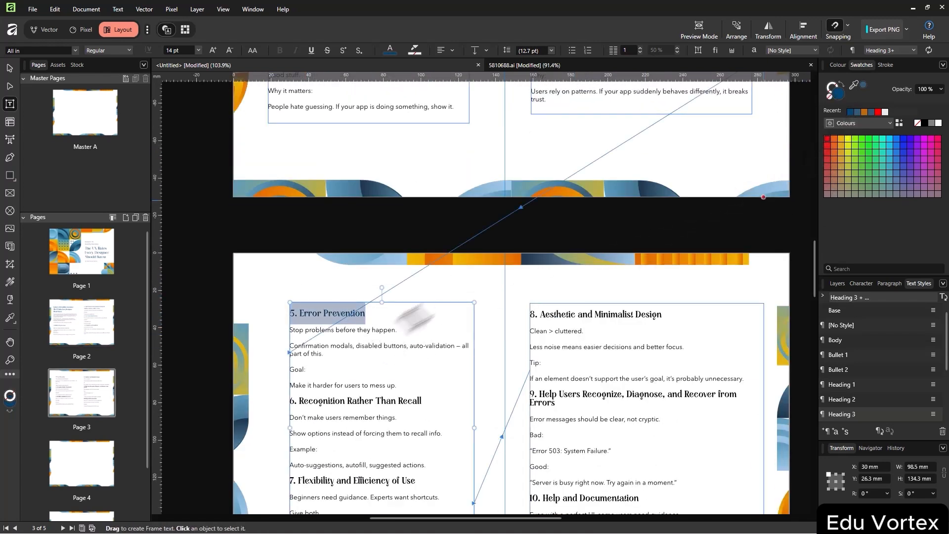
scroll(355, 314, "down", 3)
triple_click(355, 314)
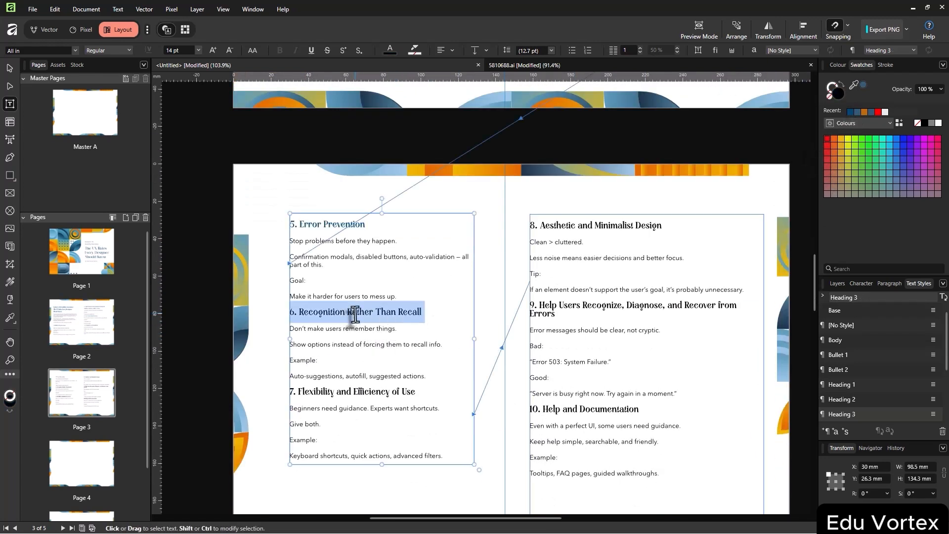
left_click(851, 112)
scroll(351, 364, "down", 2)
triple_click(341, 317)
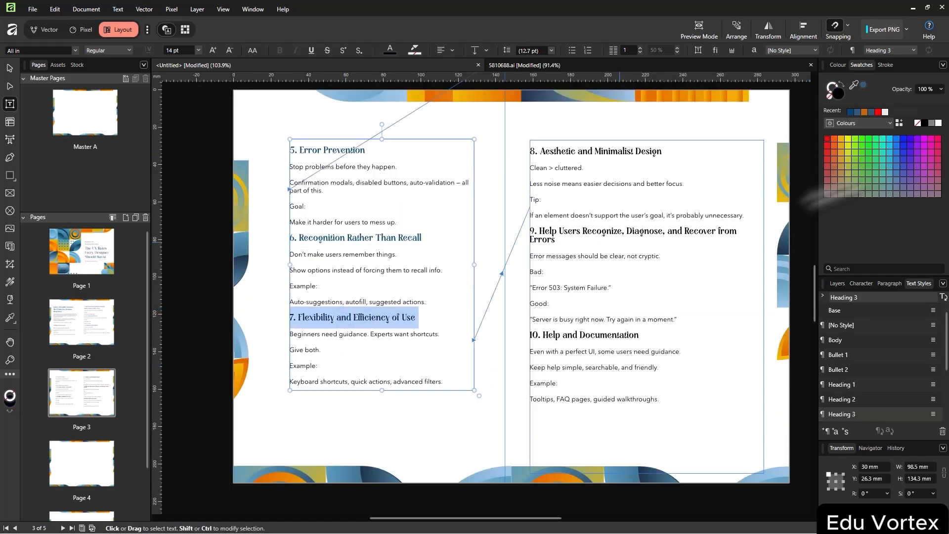
left_click(852, 112)
Apply the dark blue to the section 8 and 10 headings and the first line of the section 9 heading on page 3
triple_click(586, 151)
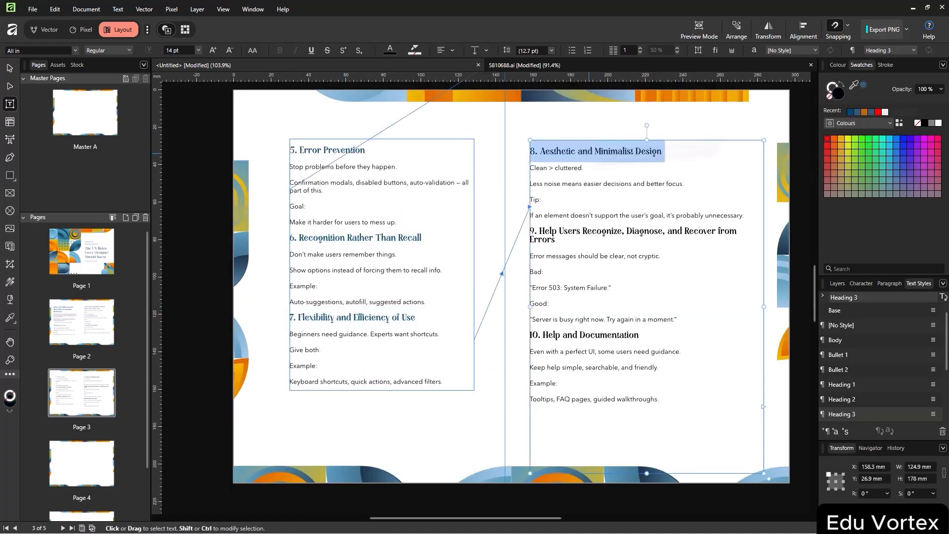
left_click(851, 112)
triple_click(593, 232)
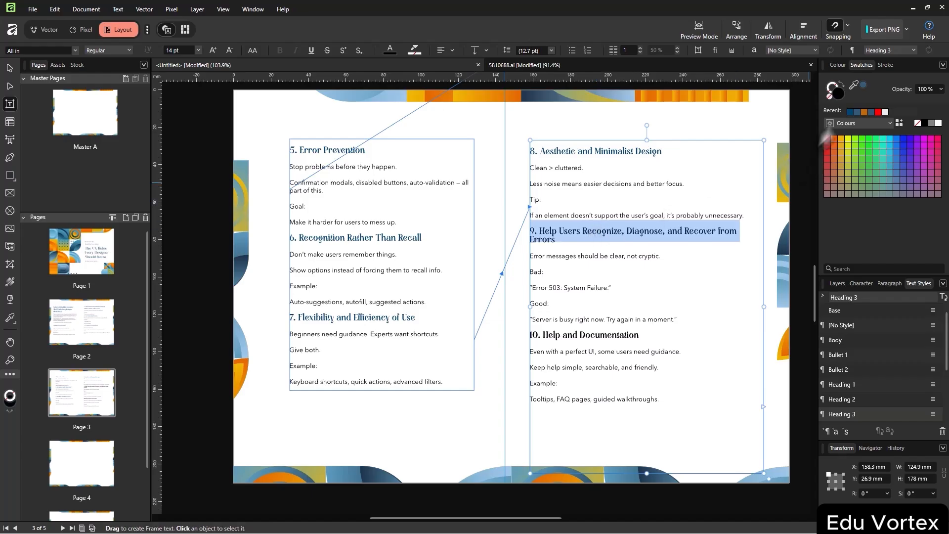
left_click(851, 112)
triple_click(583, 335)
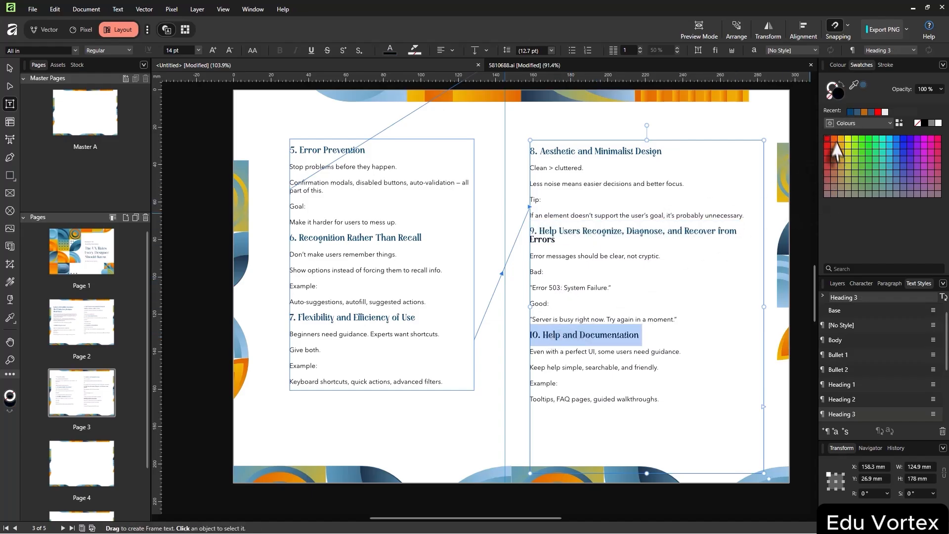
left_click(635, 247)
scroll(636, 247, "up", 1)
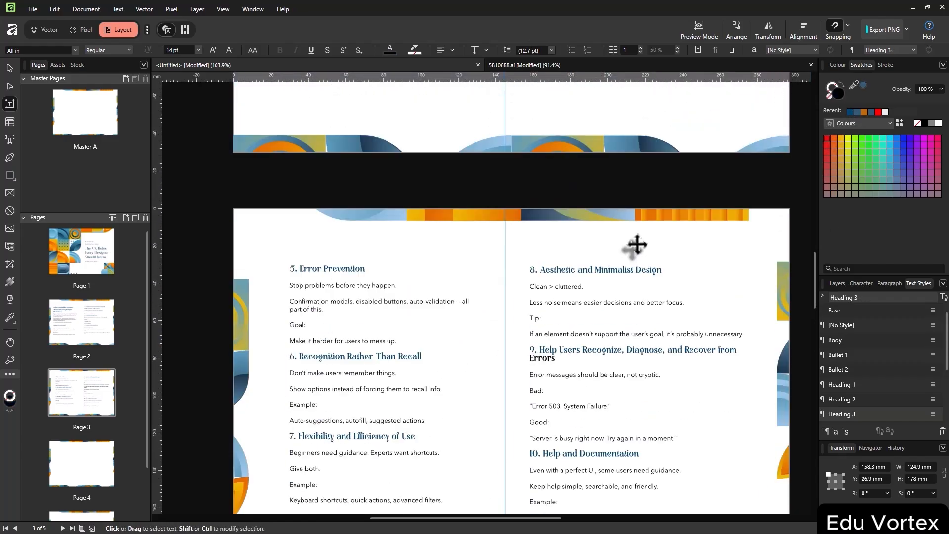
scroll(635, 246, "up", 1)
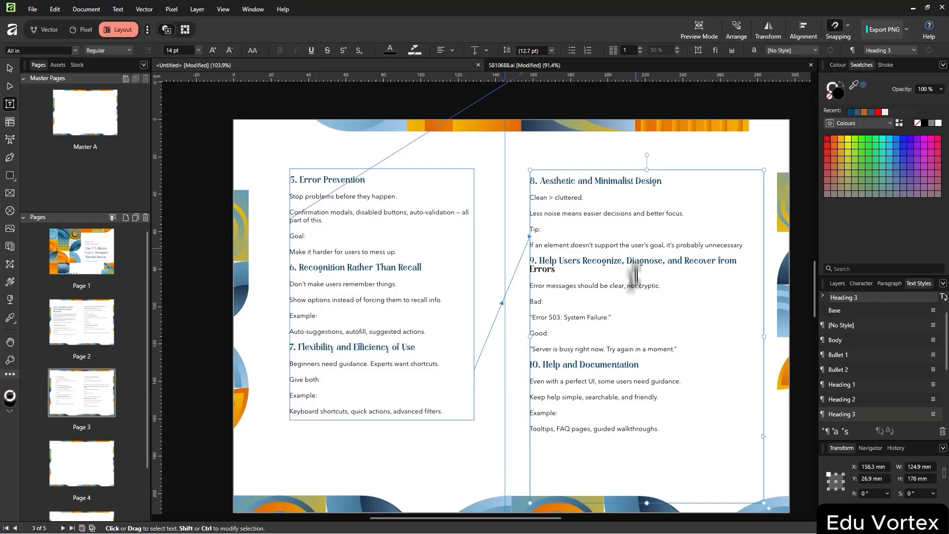
Make the labels "Example:", "Bad", "Good" and "Tip" bold in page 3's right-hand column
triple_click(542, 411)
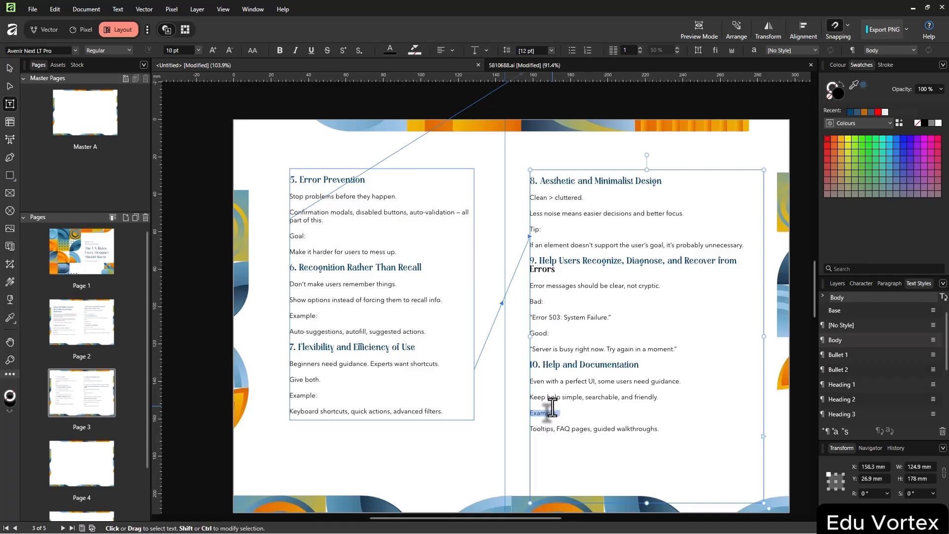
key("ctrl+b")
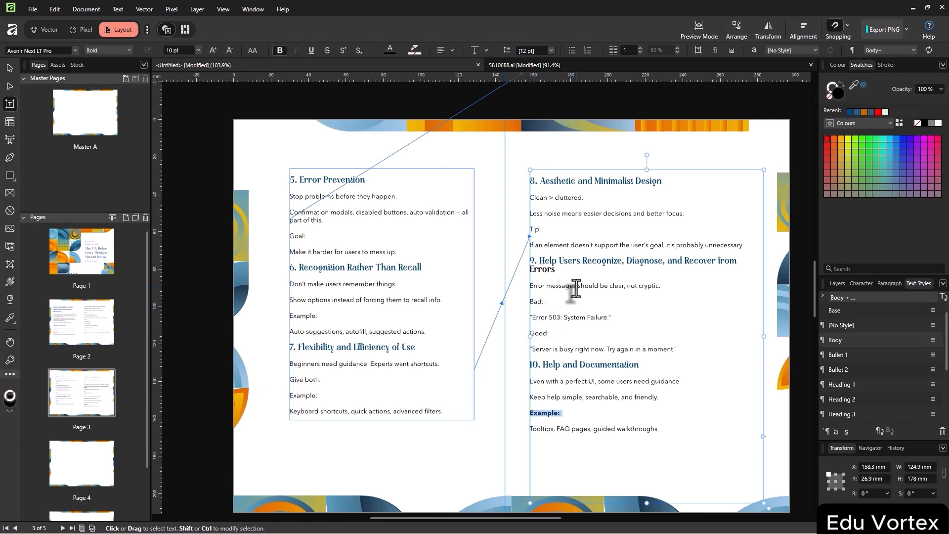
double_click(536, 302)
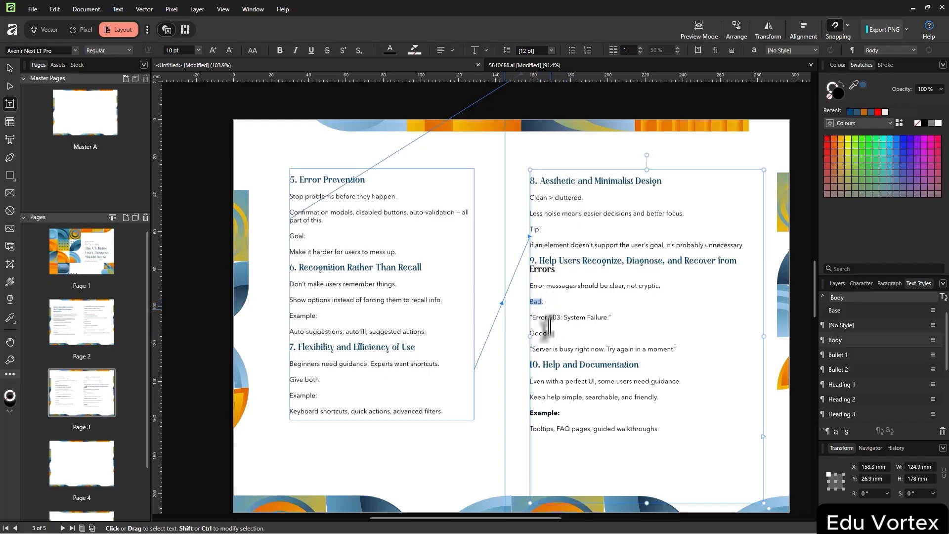
key("ctrl+b")
key("ctrl+b")
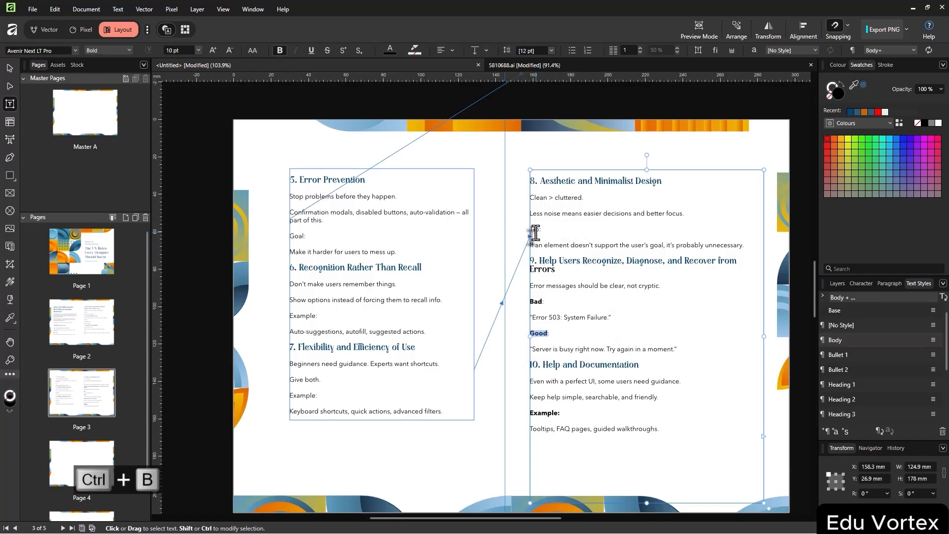
Make the "Example" labels under sections 6 and 7 on page 3 bold
double_click(302, 315)
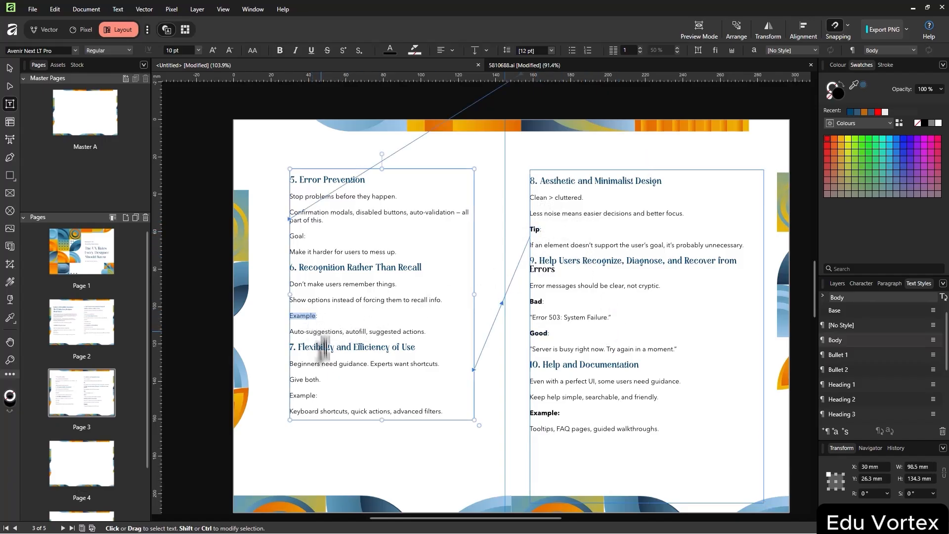
key("ctrl+b")
double_click(301, 394)
key("ctrl+b")
Make the "Example" labels under sections 2 and 3 on page 2 bold
scroll(612, 253, "up", 3)
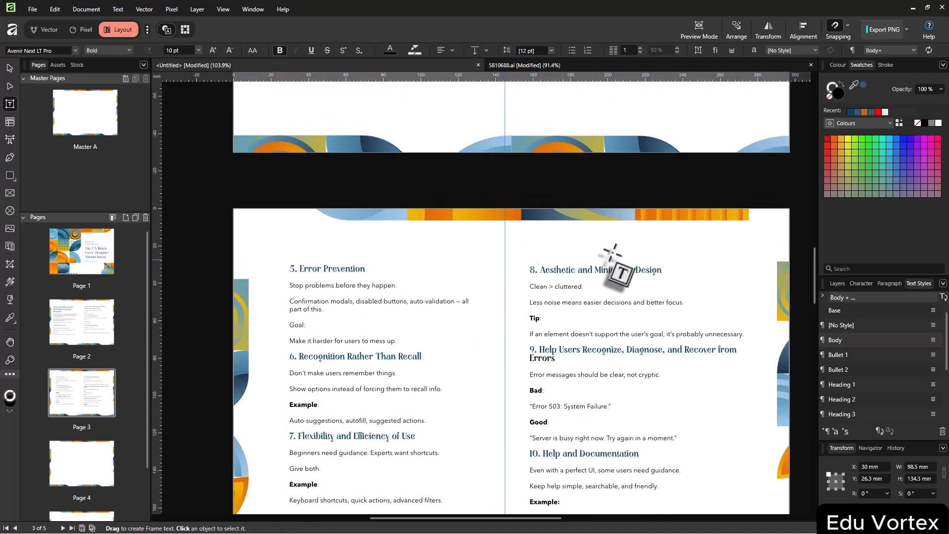
scroll(613, 253, "up", 10)
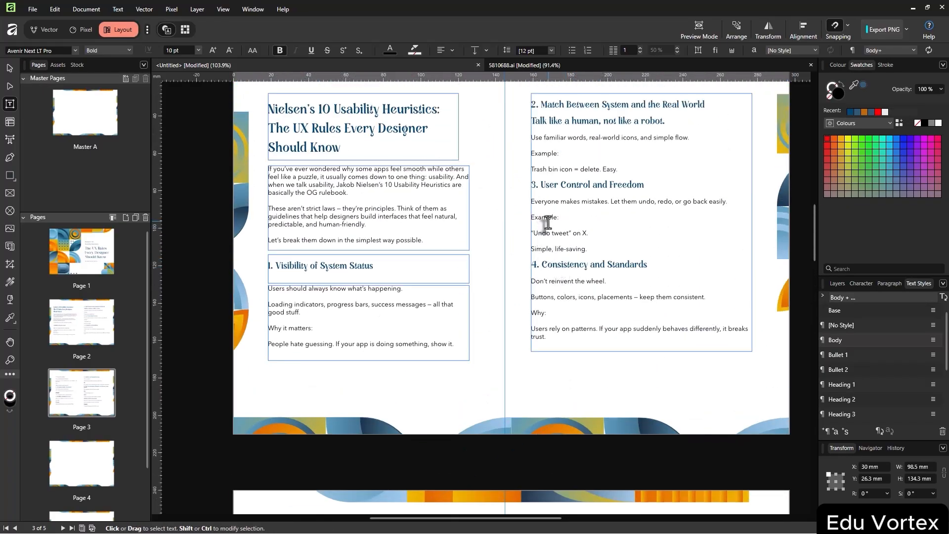
double_click(546, 218)
key("ctrl+b")
double_click(546, 153)
key("ctrl+b")
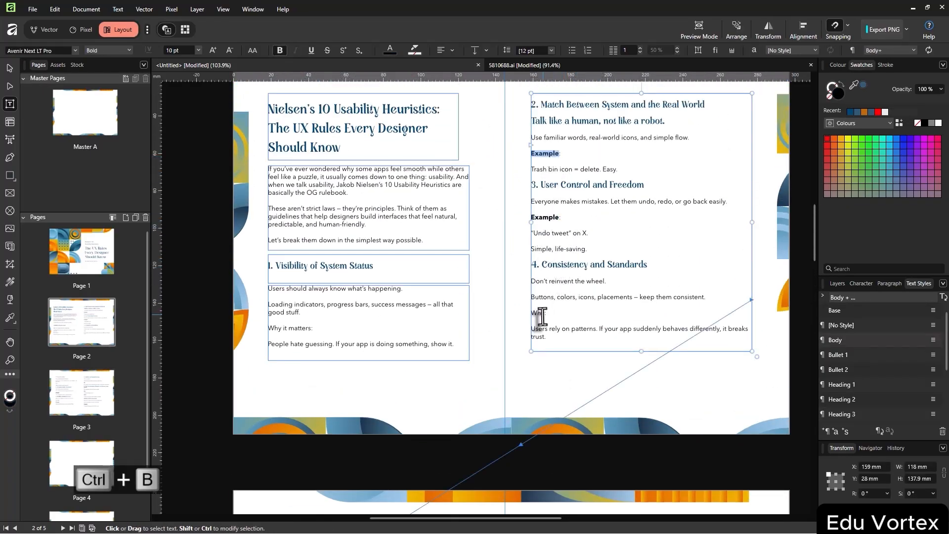
left_click(650, 297)
left_click(612, 281)
type("w")
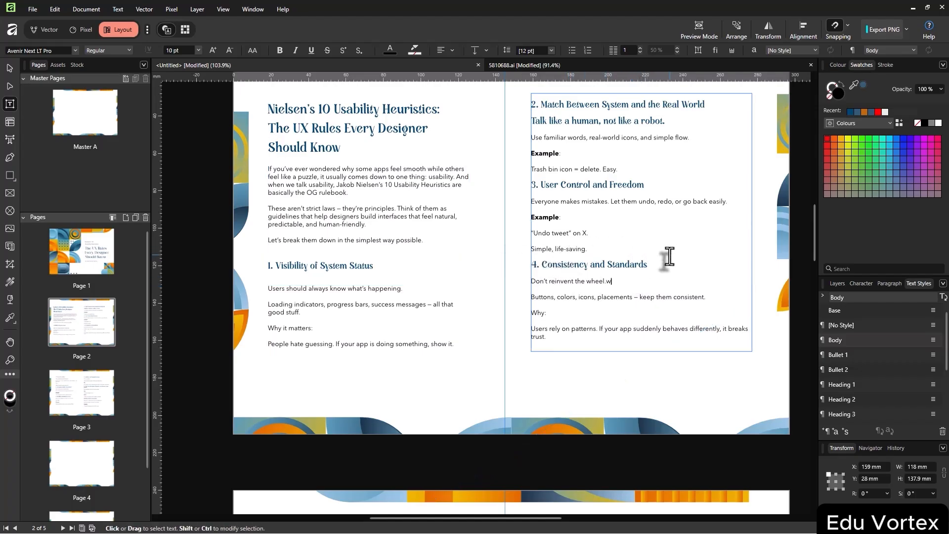
key("BackSpace")
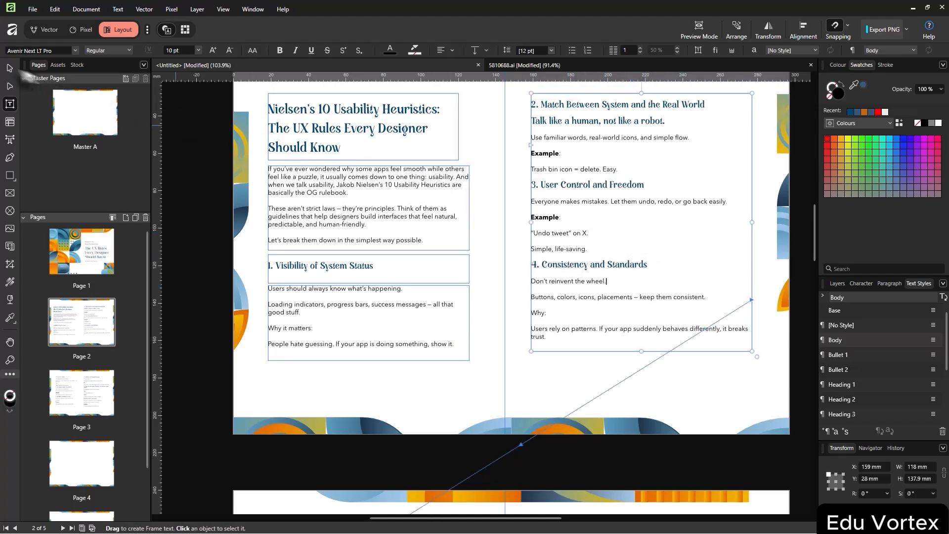
Leave text editing, deselect everything and review the layout of pages 1 to 3 in preview mode
key("Escape")
scroll(684, 194, "up", 3)
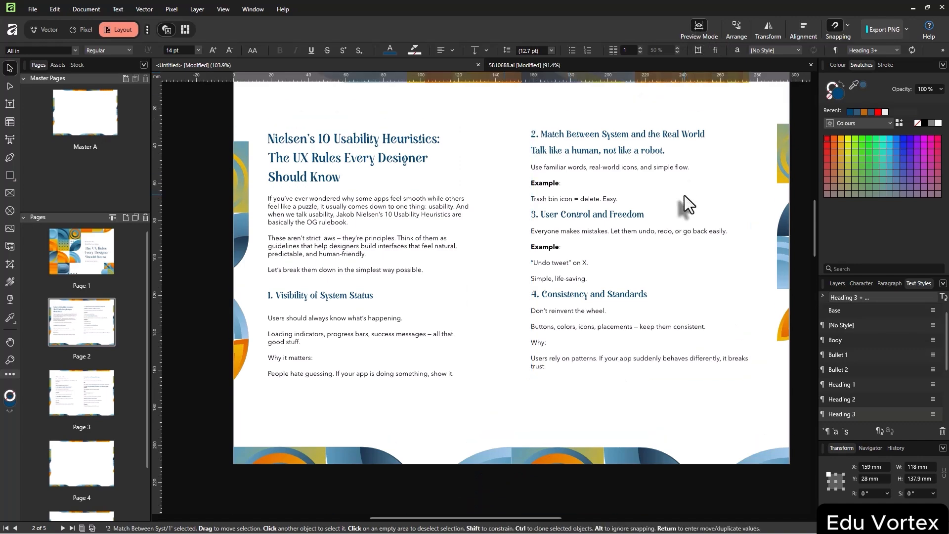
left_click(788, 112)
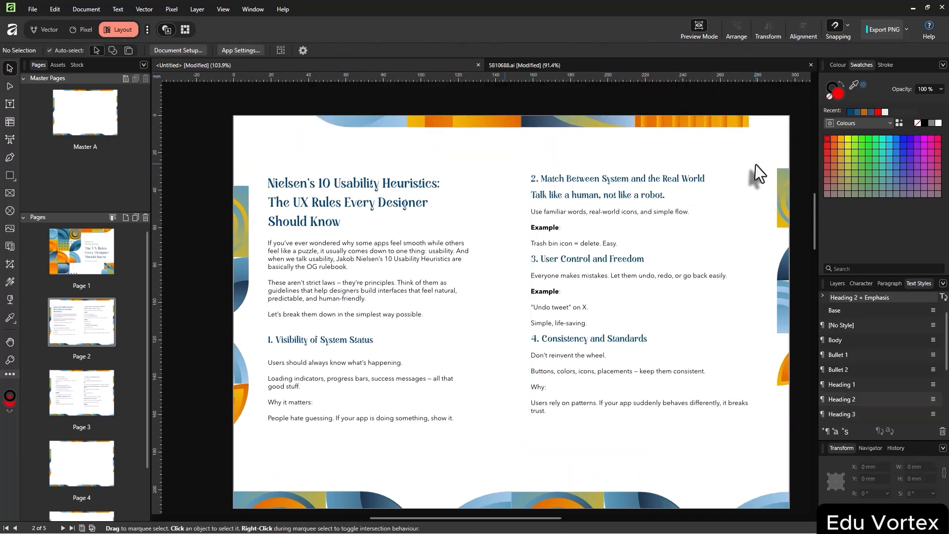
scroll(756, 163, "down", 15)
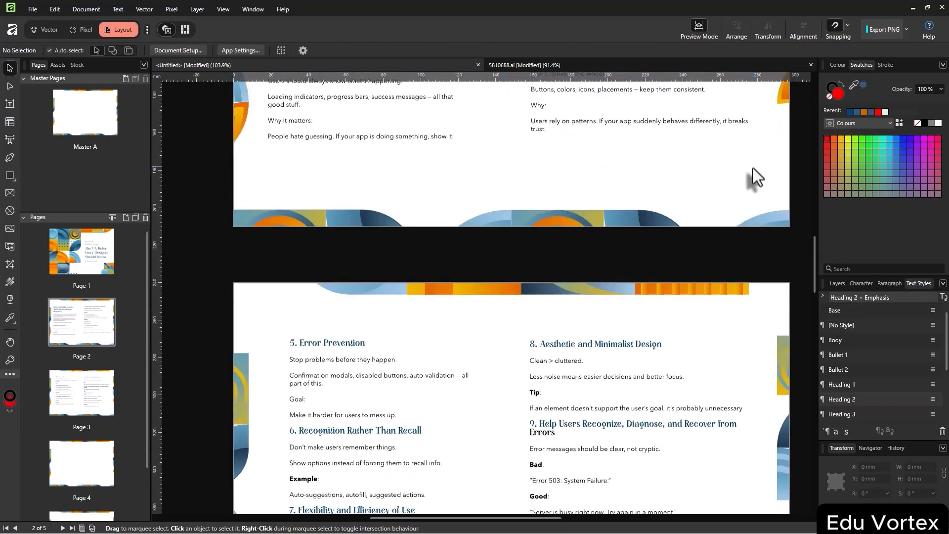
scroll(753, 170, "up", 20)
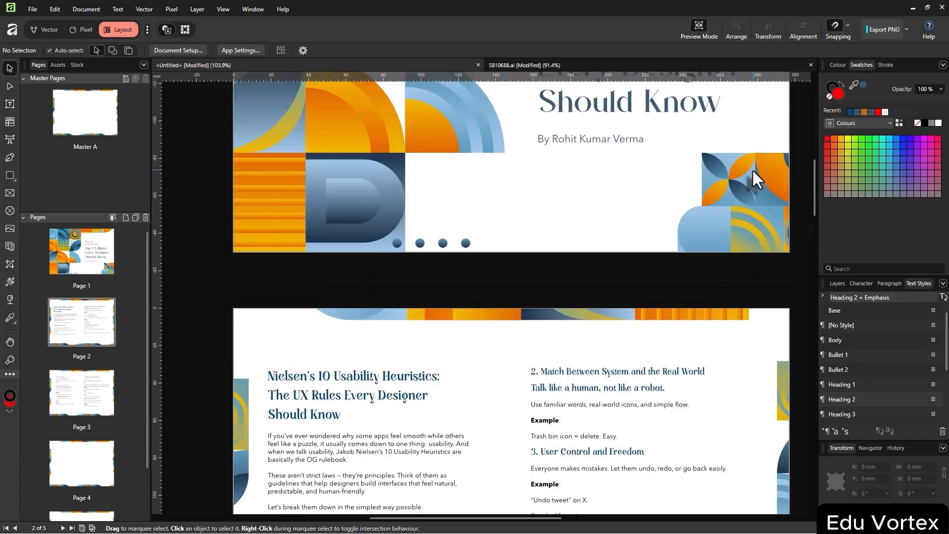
scroll(753, 170, "down", 10)
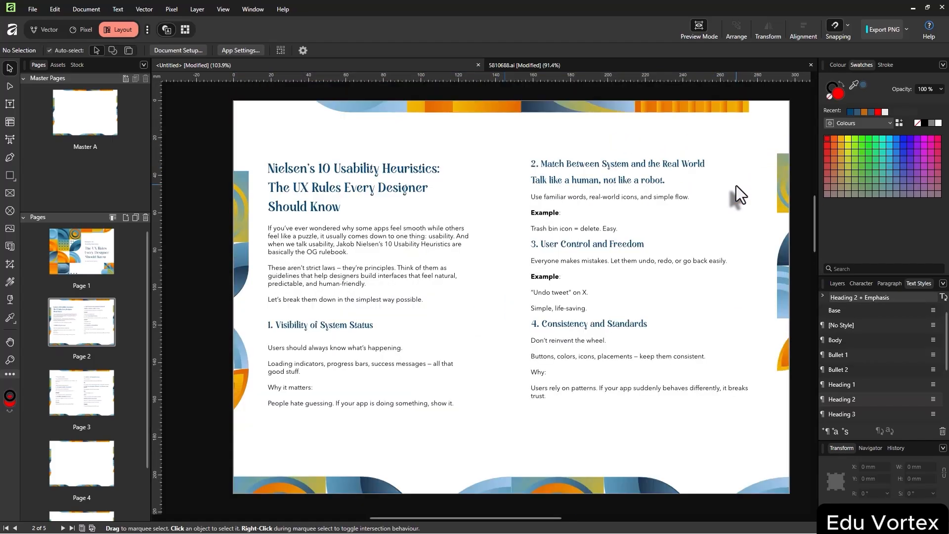
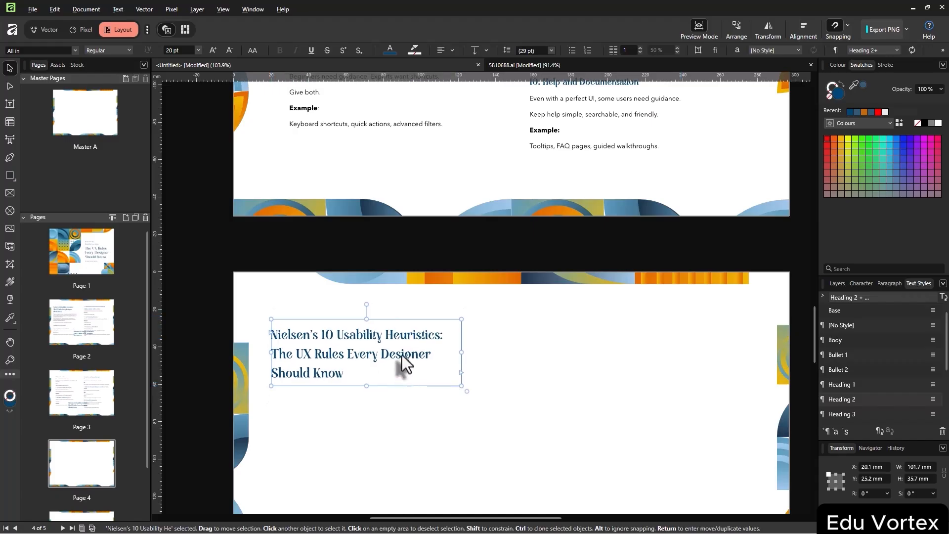
Replace page 4's heading text with "WCAG Explained: The Basics You Actually Need to Know" and deselect the frame
triple_click(421, 340)
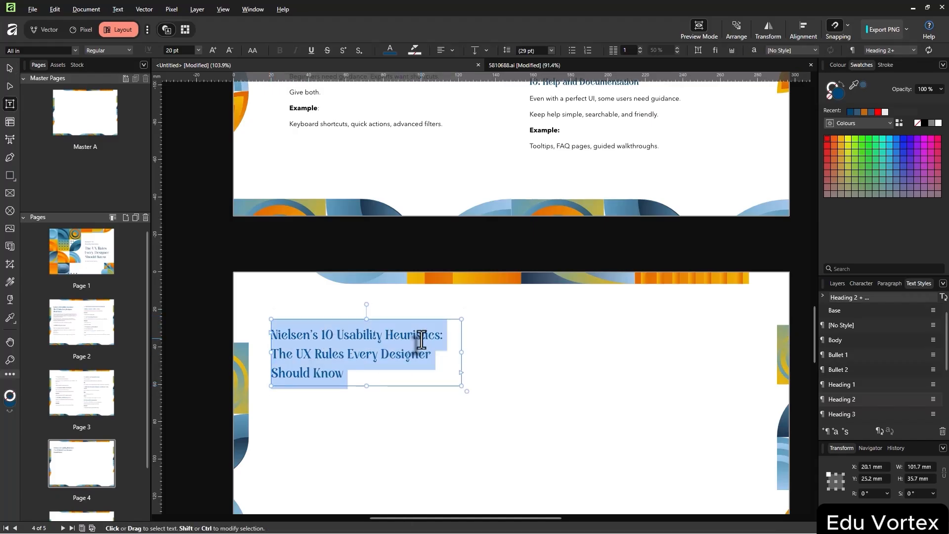
type("WCAG Explained: The Basics You Actually Need to Know")
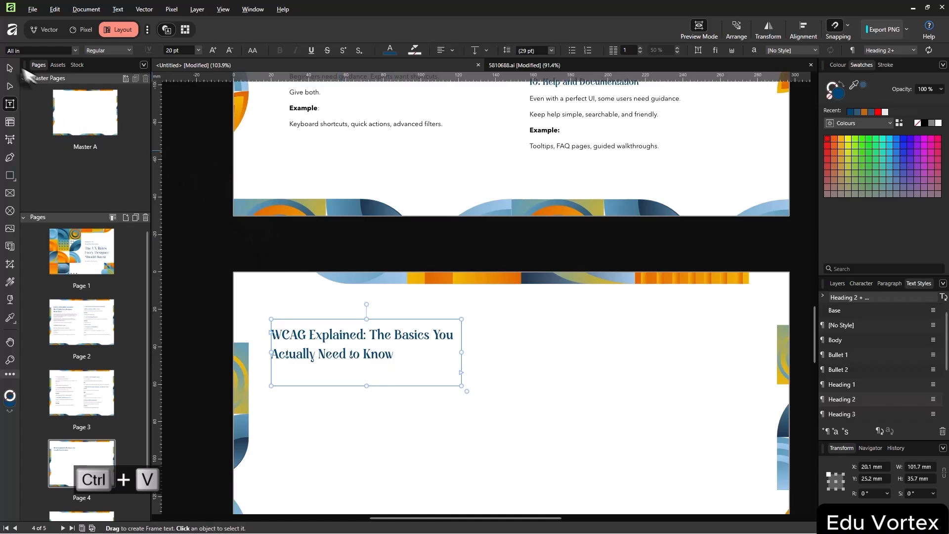
key("Escape")
key("Escape")
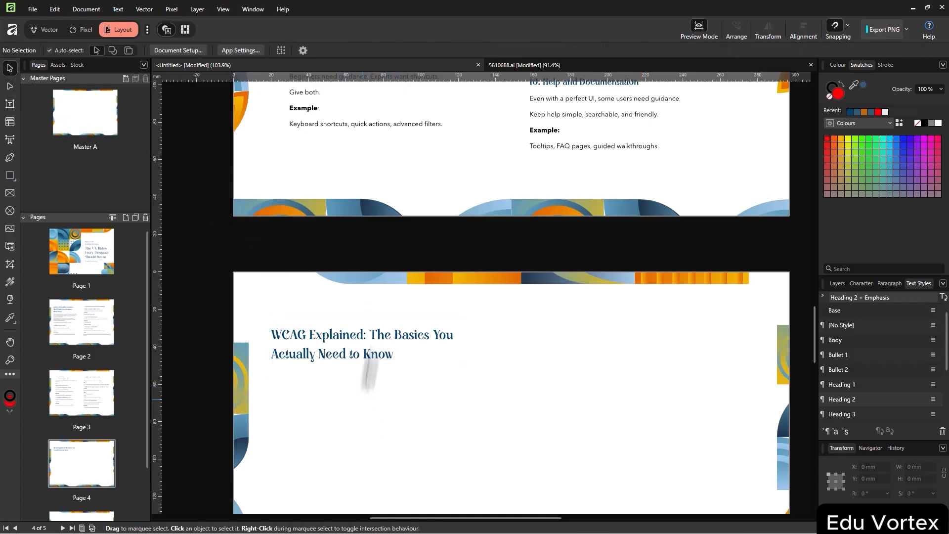
Duplicate page 3's left-hand text frame onto page 4, directly below the WCAG heading at about X 21.6 mm, Y 52.3 mm
scroll(381, 329, "up", 4)
left_click(369, 212)
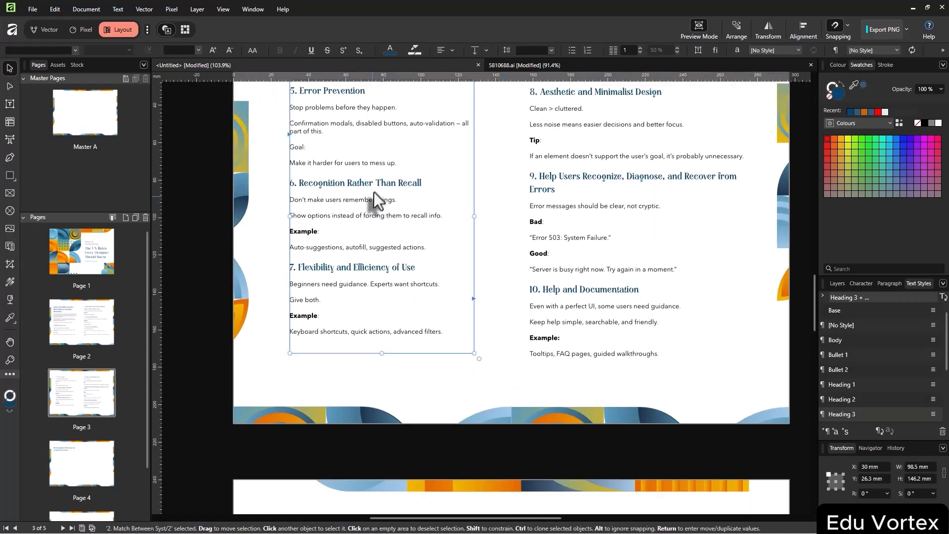
scroll(384, 185, "down", 3)
scroll(386, 157, "down", 2)
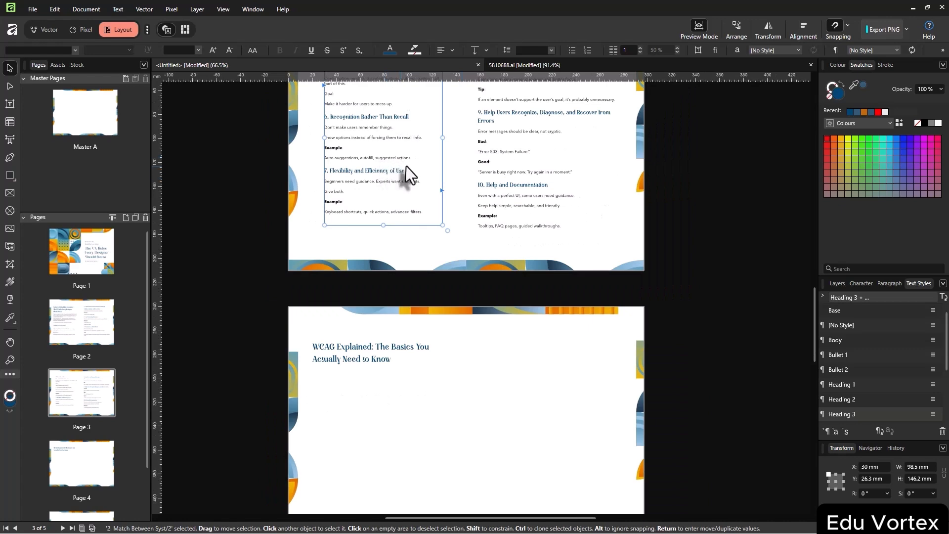
left_click_drag(418, 166, 487, 417)
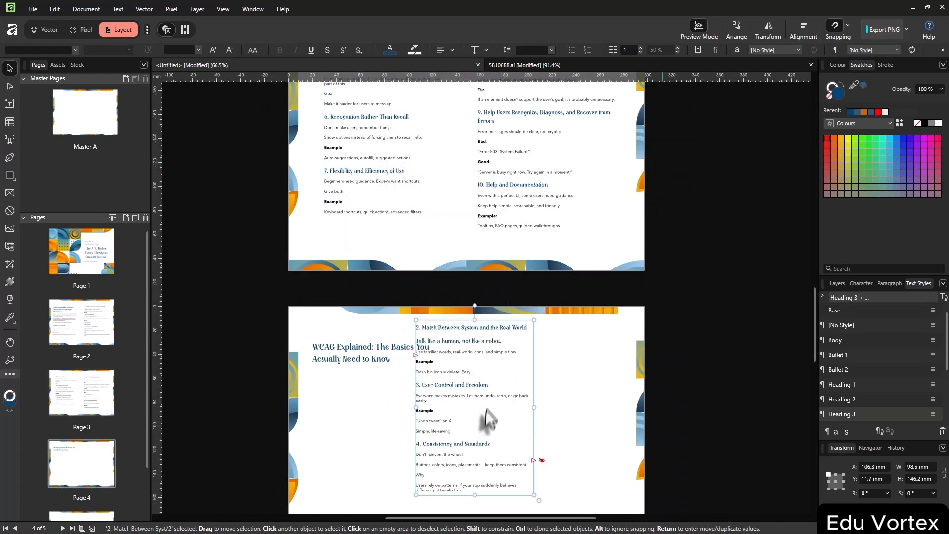
scroll(487, 418, "down", 2)
scroll(407, 366, "up", 3)
left_click_drag(537, 305, 366, 384)
scroll(521, 306, "down", 1)
scroll(522, 295, "down", 2)
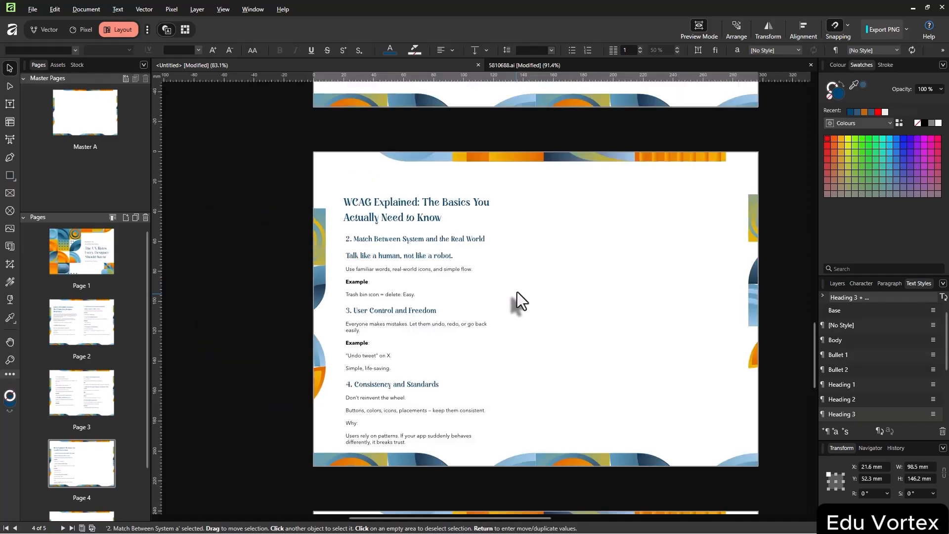
scroll(518, 292, "up", 1)
Switch to the WCAG article in the browser and copy its introduction, from "If you build websites" to "Let's break it down in a simple way."
key("alt+Tab")
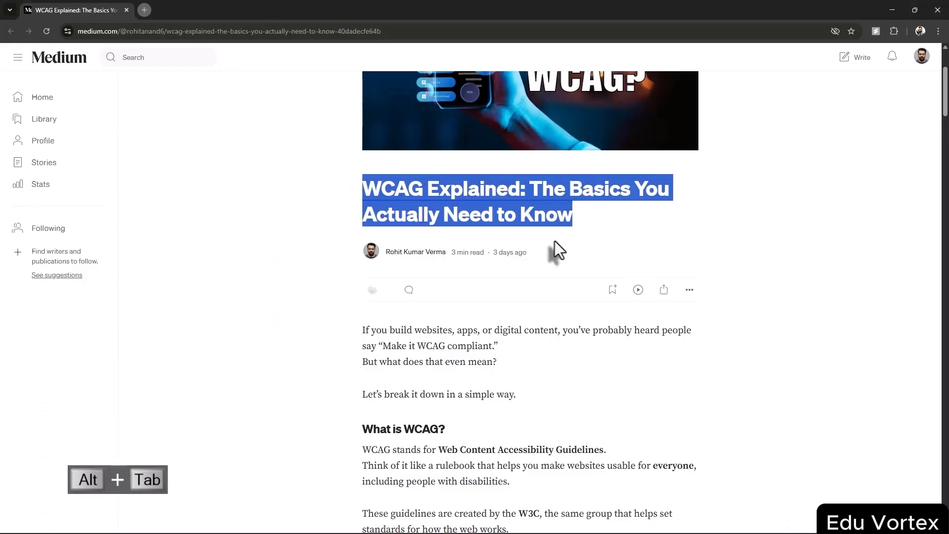
left_click(554, 243)
scroll(513, 253, "down", 4)
left_click_drag(523, 199, 354, 141)
key("ctrl+c")
Back in Affinity, replace the first heading and opening lines in page 4's body frame with the copied WCAG introduction
key("alt+Tab")
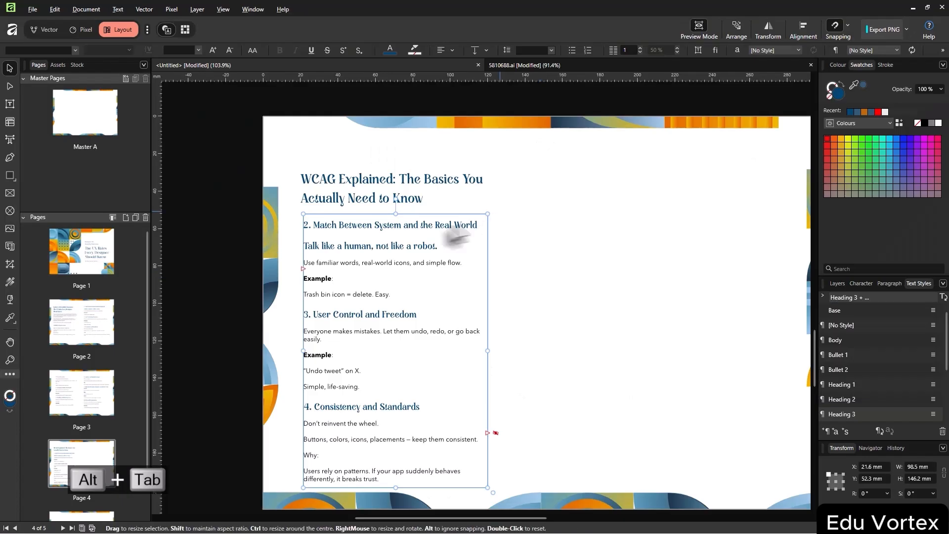
triple_click(402, 262)
left_click(385, 263)
left_click_drag(384, 262, 264, 210)
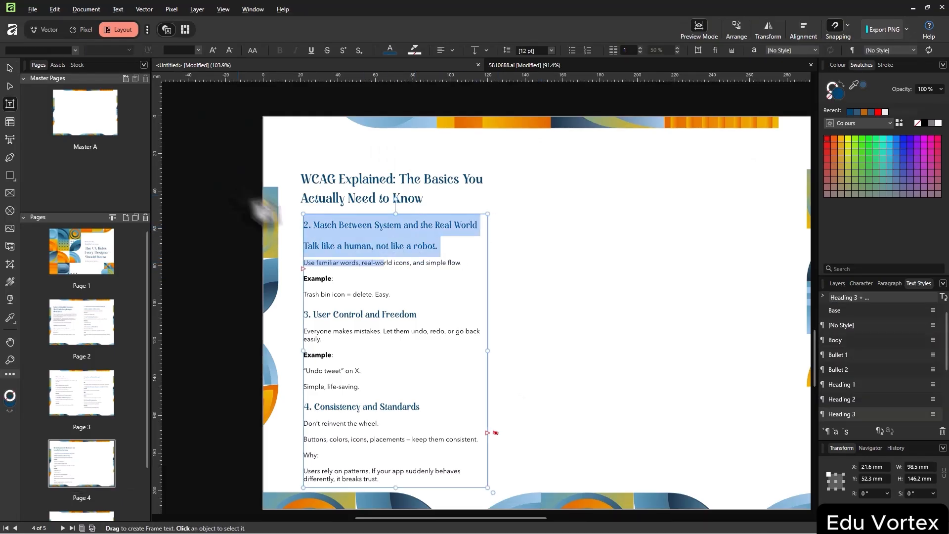
key("BackSpace")
left_click_drag(395, 225, 298, 223)
key("ctrl+v")
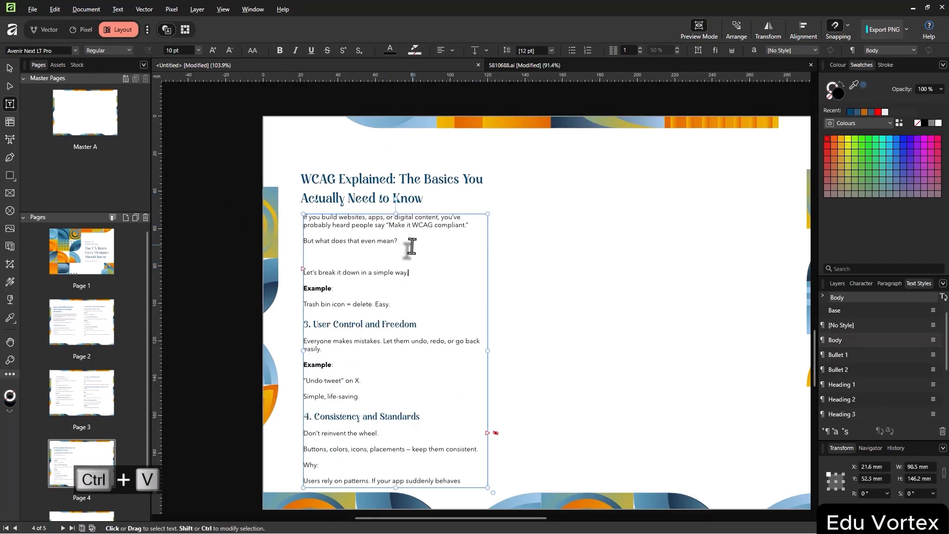
In the browser, copy the rest of the WCAG article, from "What is WCAG?" to "it's just the right thing to do."
key("alt+Tab")
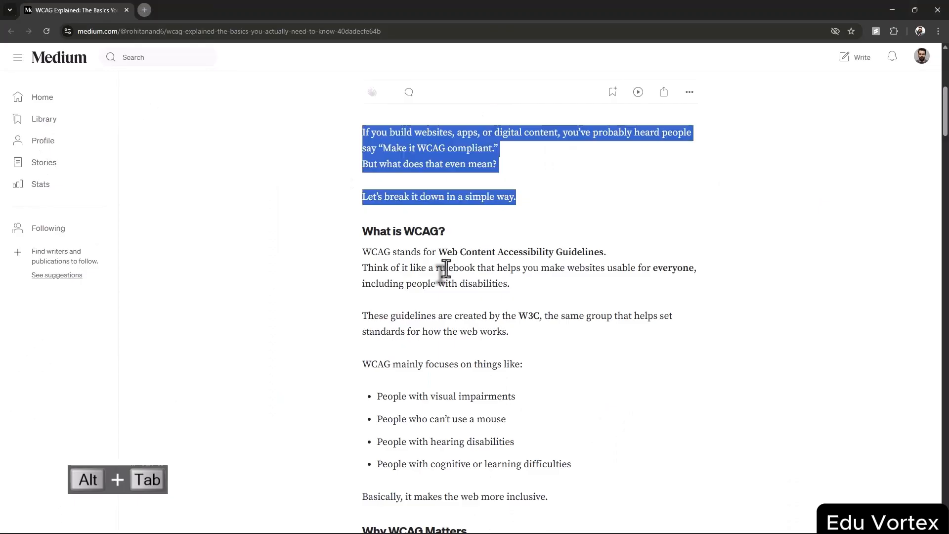
left_click(365, 230)
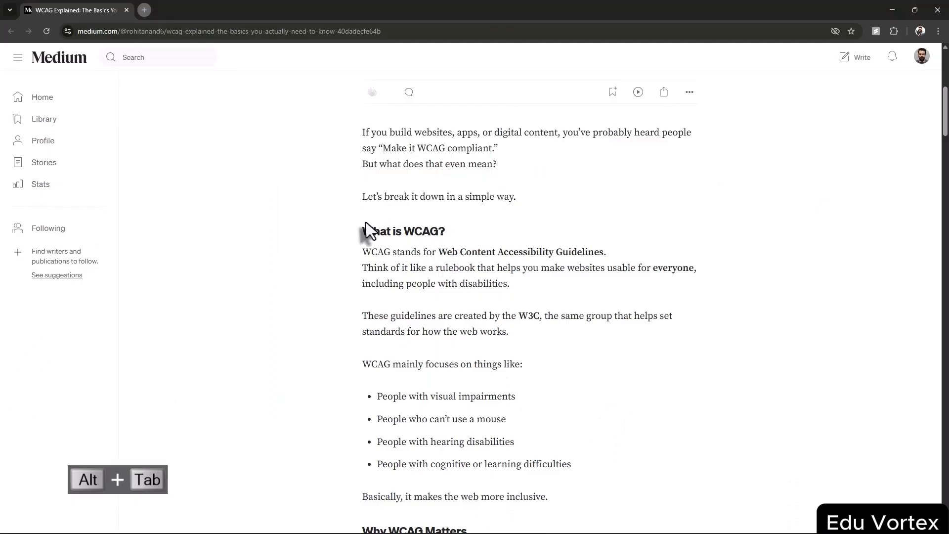
scroll(507, 338, "down", 20)
left_click_drag(363, 230, 595, 373)
scroll(562, 333, "down", 10)
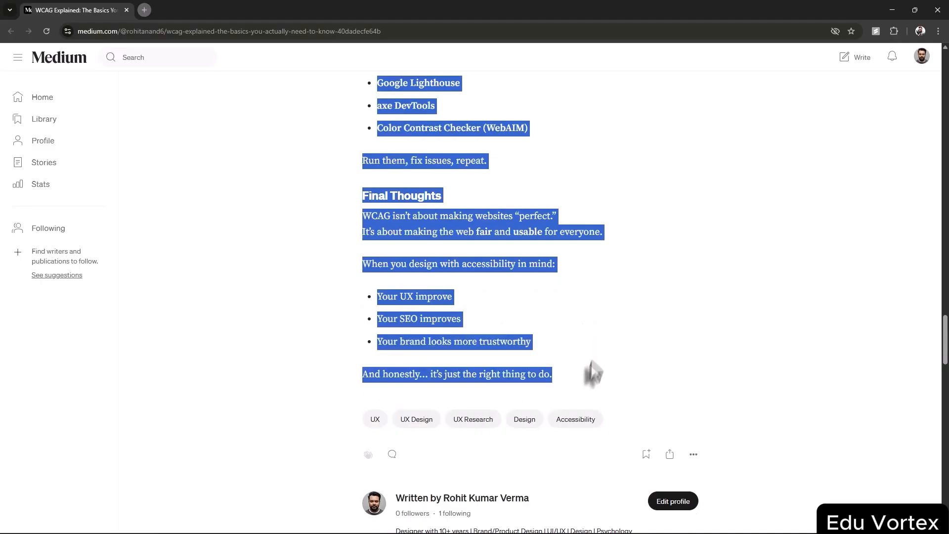
key("ctrl+c")
Return to Affinity and delete the old heuristics text below the WCAG introduction, up to the "Good" example of section 9
key("alt+Tab")
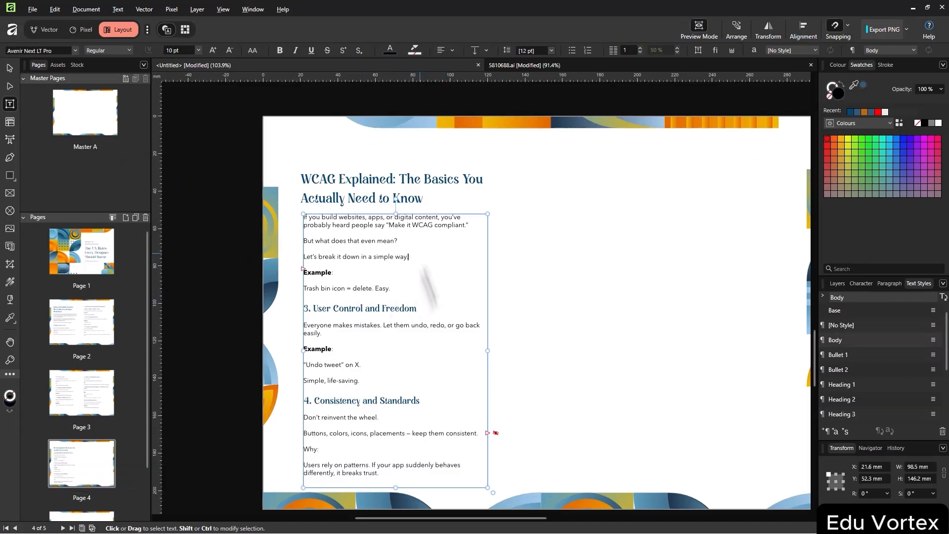
left_click_drag(409, 256, 567, 488)
key("ctrl+v")
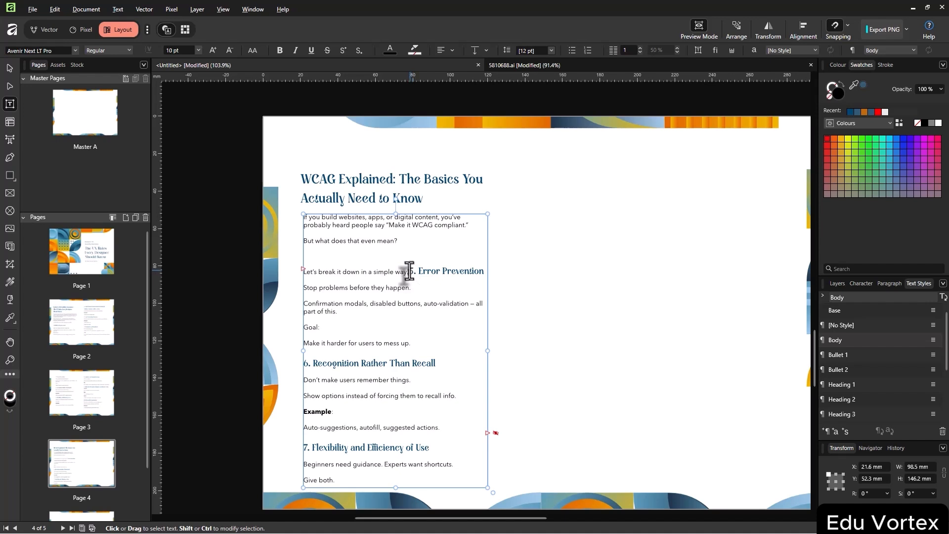
left_click_drag(410, 272, 475, 414)
key("BackSpace")
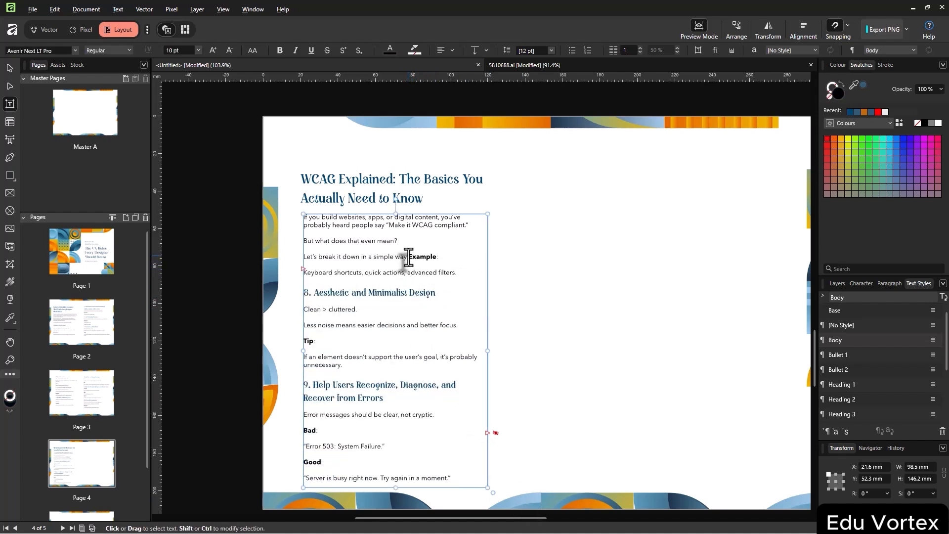
key("Return")
key("Return")
left_click_drag(470, 483, 395, 273)
key("BackSpace")
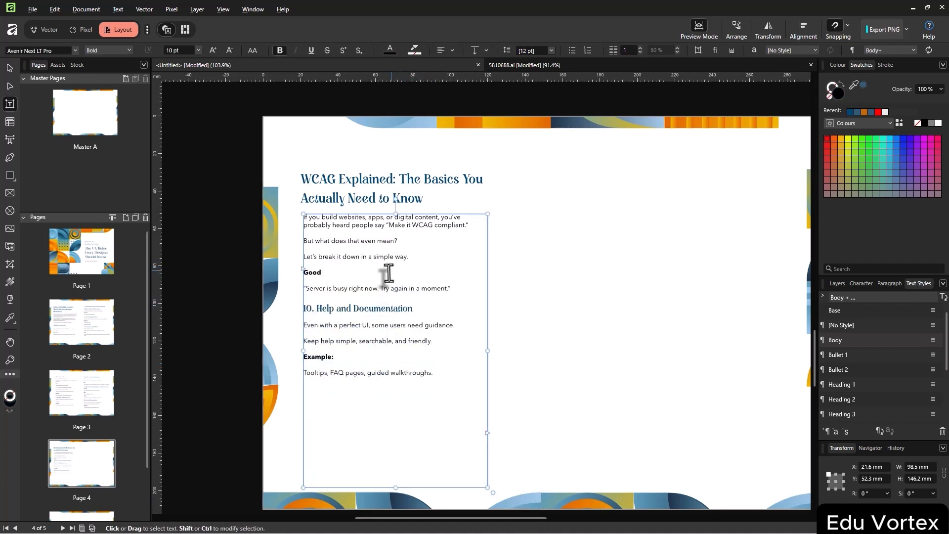
Replace the remaining old heuristics text in page 4's body frame with the copied WCAG article text
left_click_drag(435, 374, 296, 268)
left_click(418, 307)
left_click_drag(439, 375, 299, 276)
key("BackSpace")
key("ctrl+v")
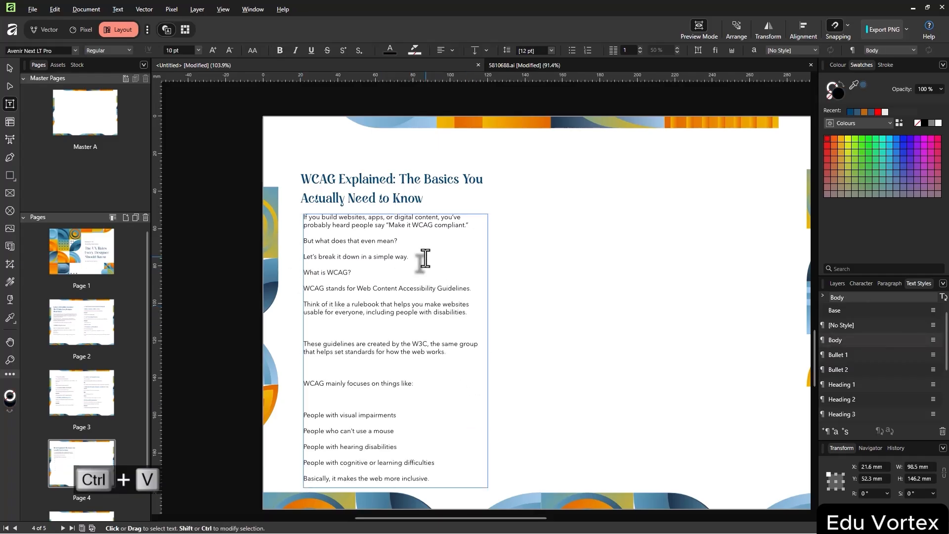
Remove the empty paragraphs between the pasted lines from "Think of it like a rulebook" down to "Why WCAG Matters"
key("BackSpace")
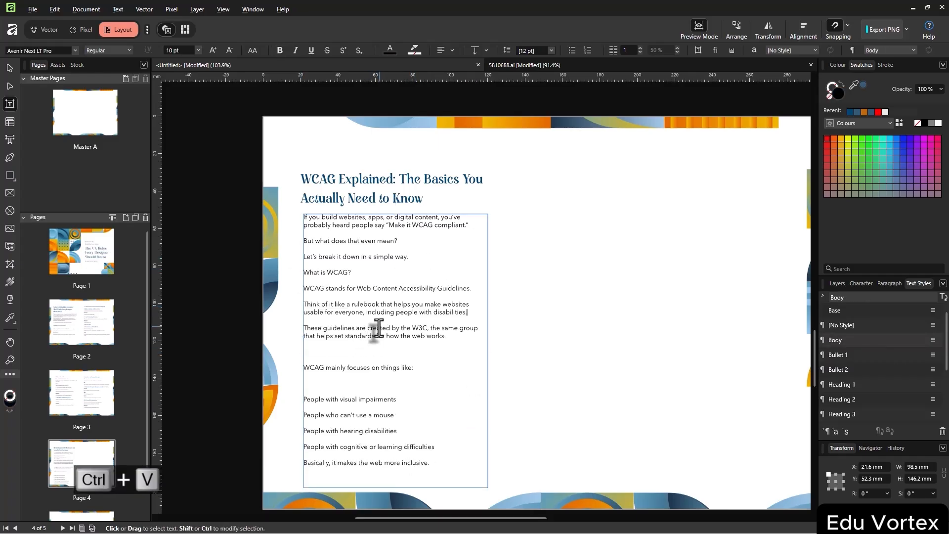
left_click(341, 369)
key("BackSpace")
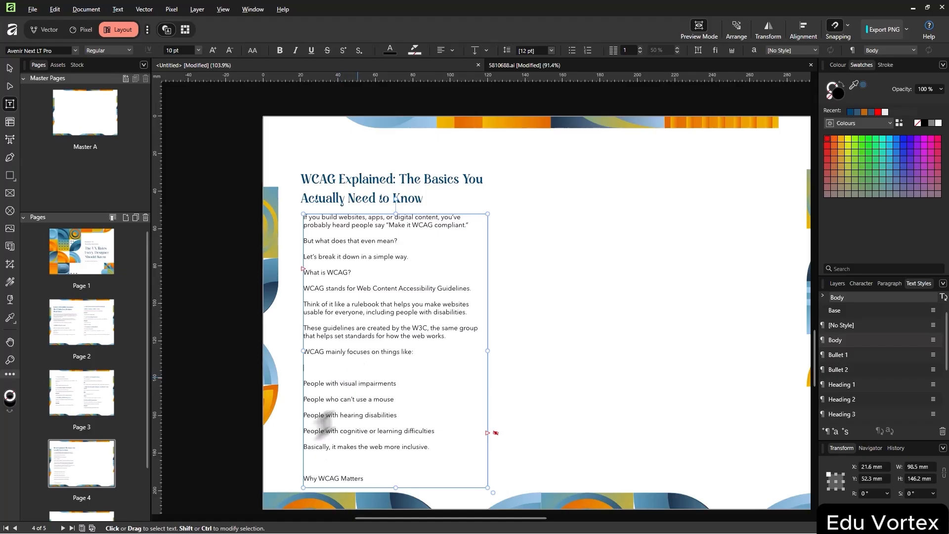
key("BackSpace")
left_click(327, 446)
key("BackSpace")
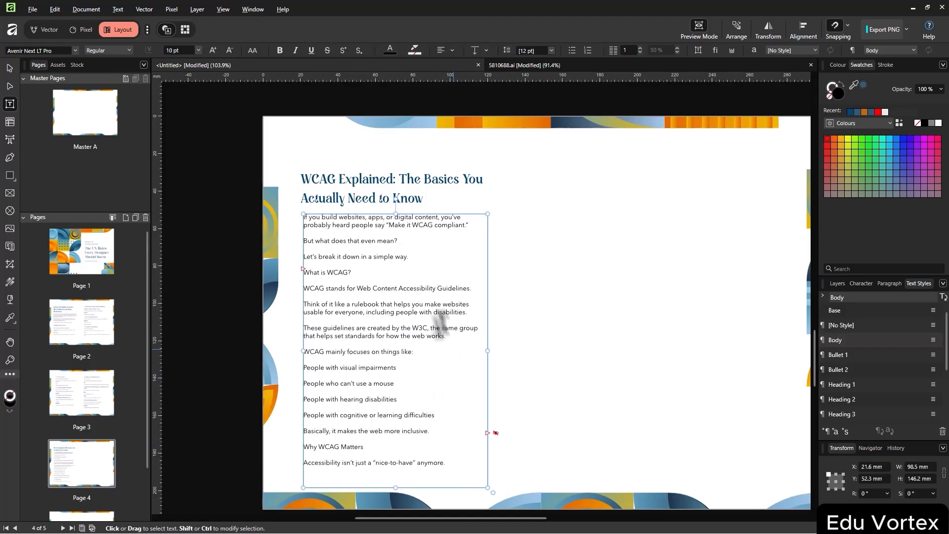
Check the heading structure of the original article in the browser and apply the Heading 3 style to "What is WCAG?" on page 4
key("alt+Tab")
key("alt+Tab")
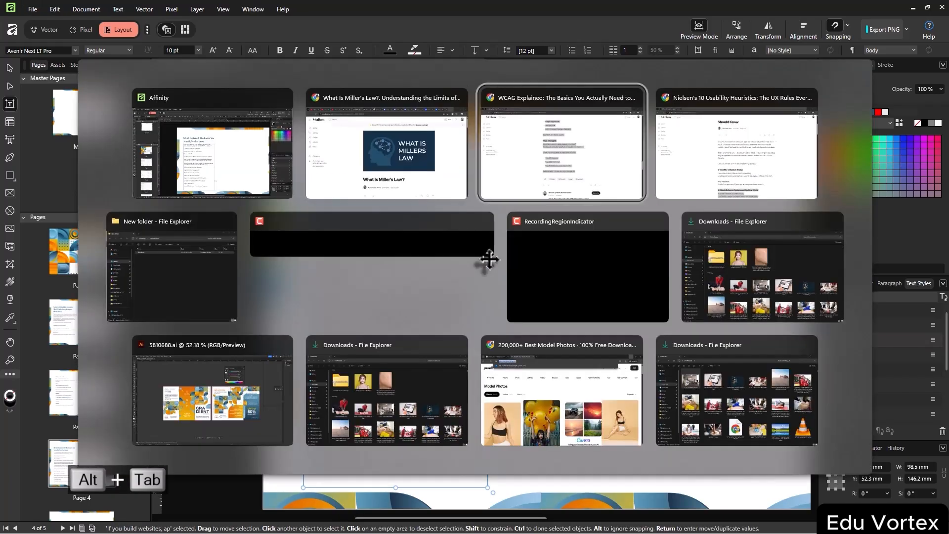
scroll(549, 217, "up", 15)
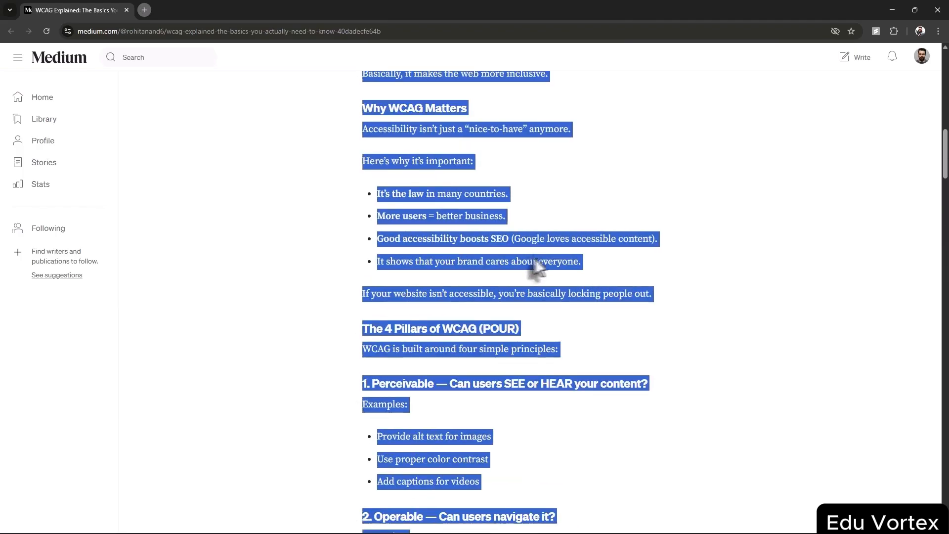
scroll(539, 264, "up", 9)
left_click(548, 258)
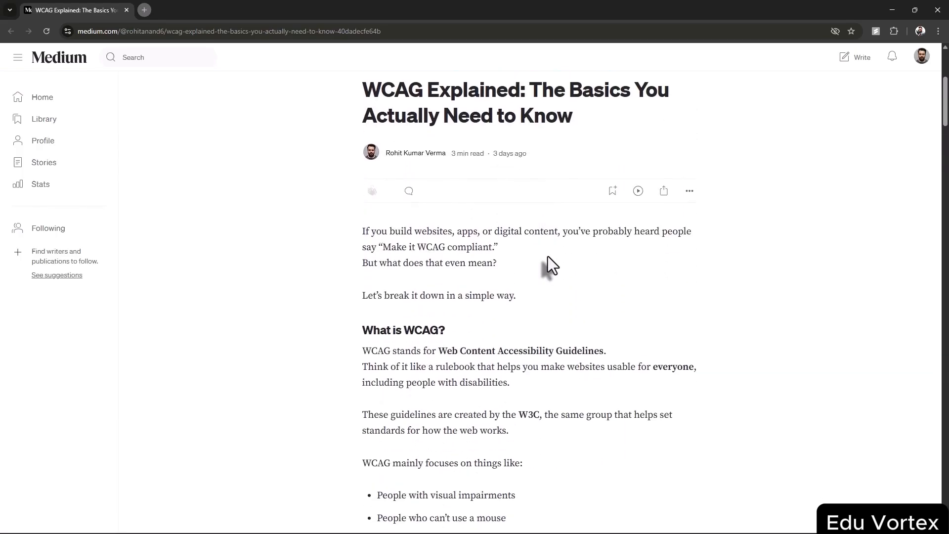
key("alt+Tab")
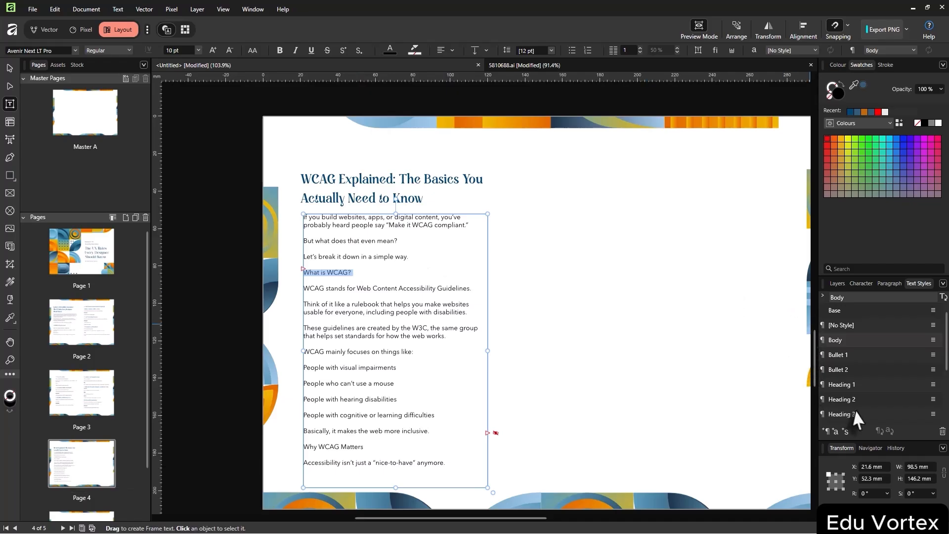
left_click(875, 414)
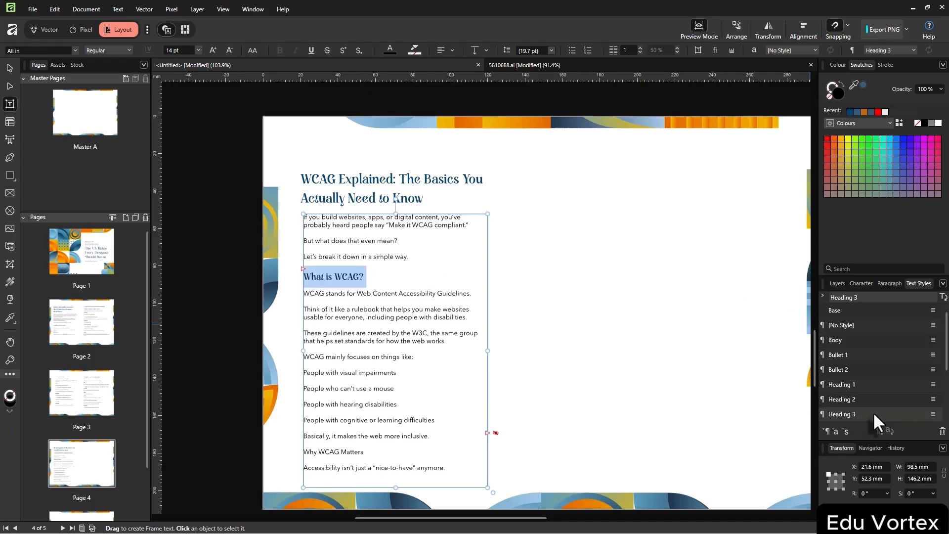
left_click(410, 254)
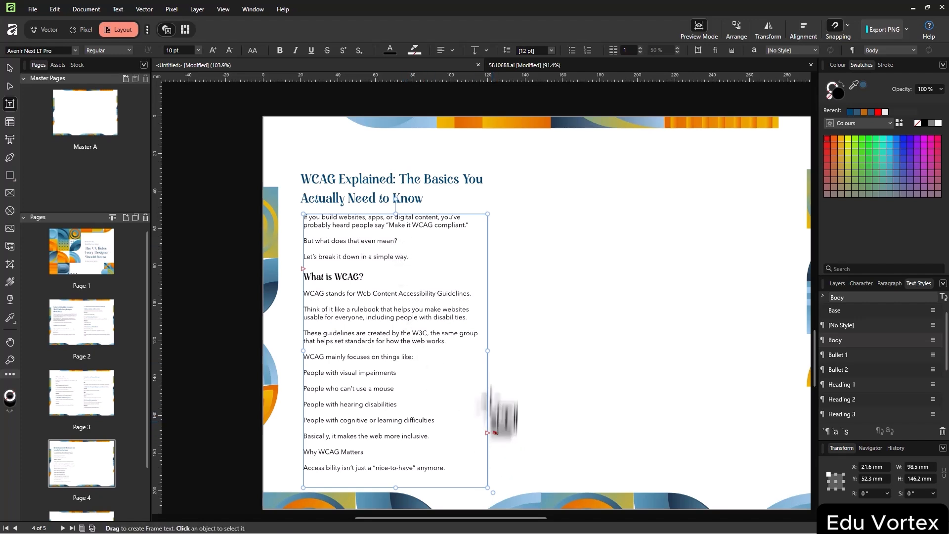
Leave text editing, deselect the frame and compare the layout of page 4 with page 3
left_click_drag(476, 342, 449, 316)
left_click(10, 69)
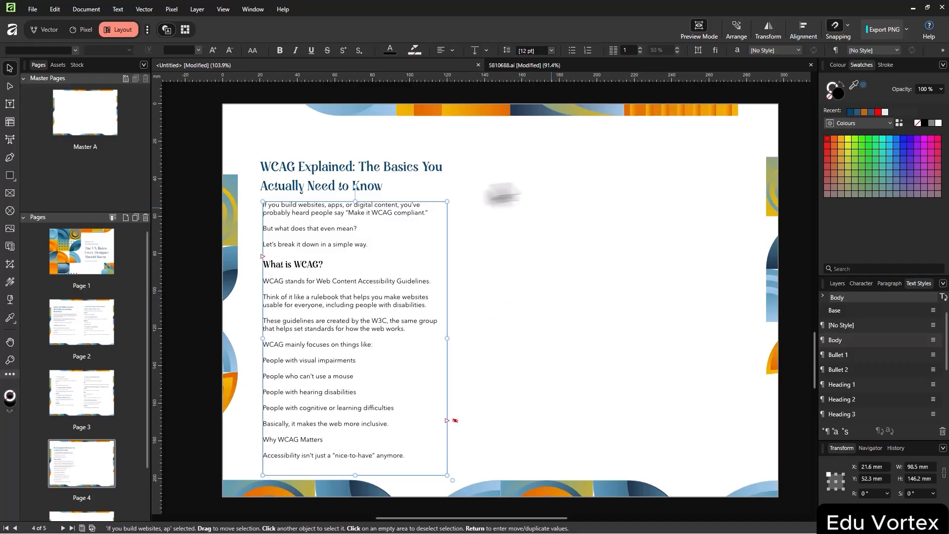
left_click(530, 181)
scroll(779, 237, "up", 5)
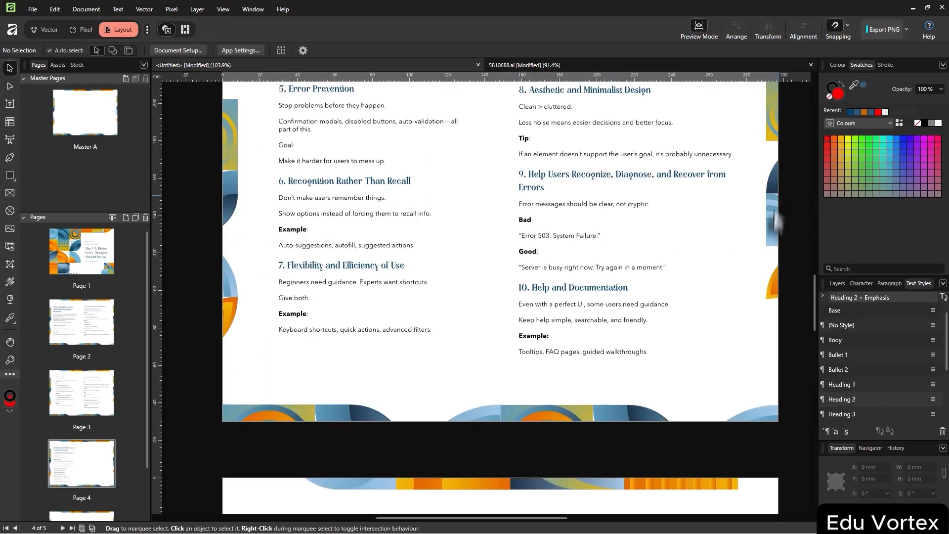
scroll(777, 238, "down", 6)
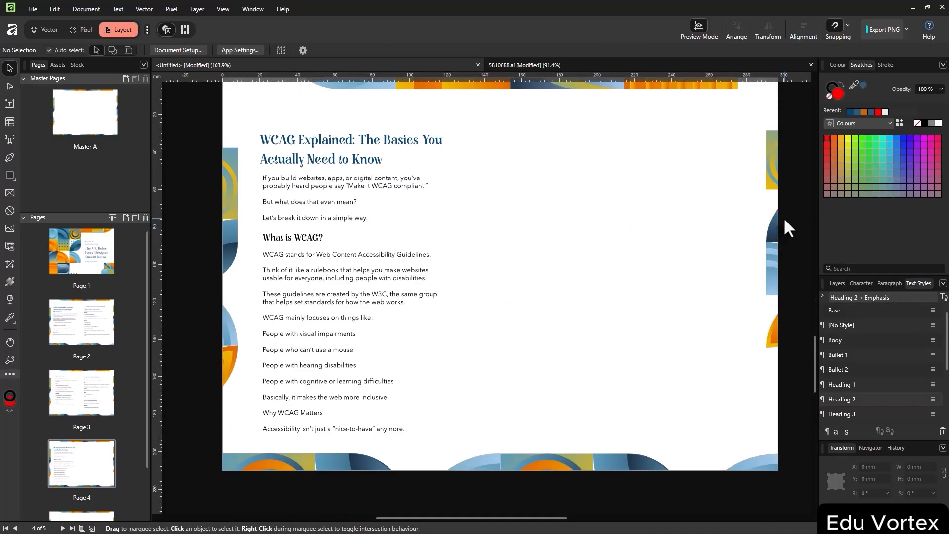
key("w")
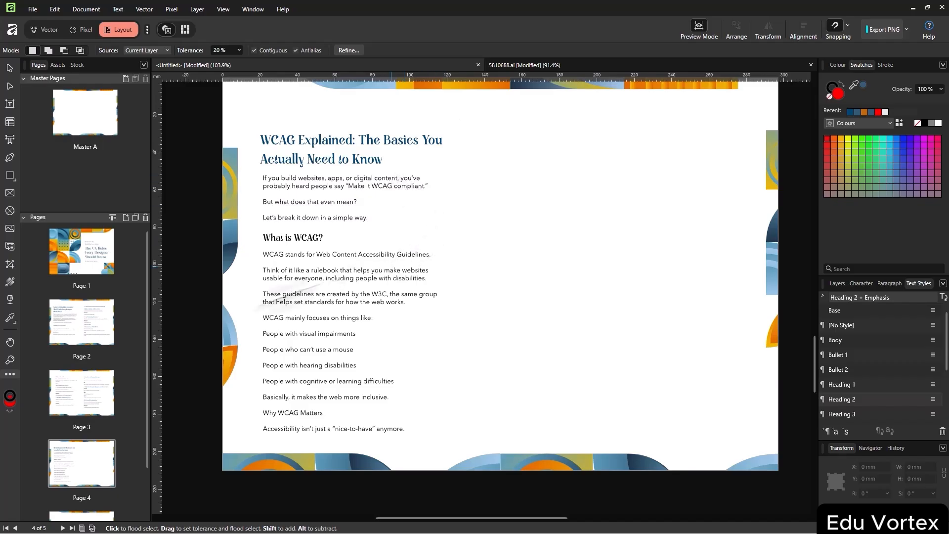
scroll(94, 405, "down", 2)
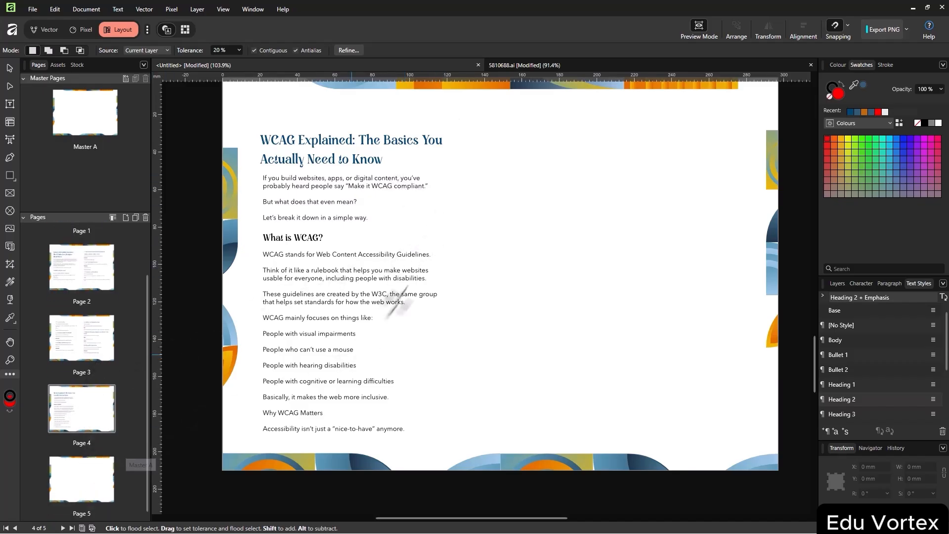
scroll(410, 281, "up", 1)
scroll(410, 282, "down", 1)
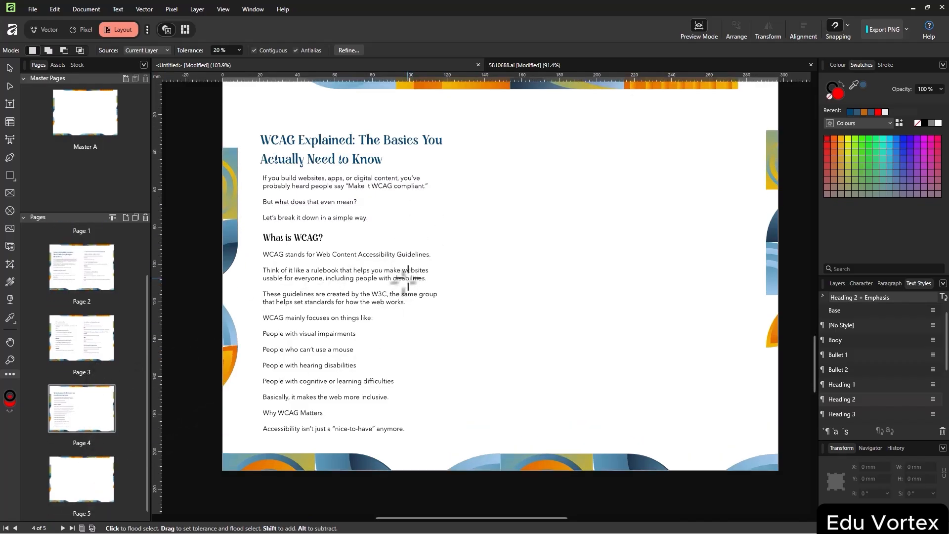
left_click(10, 67)
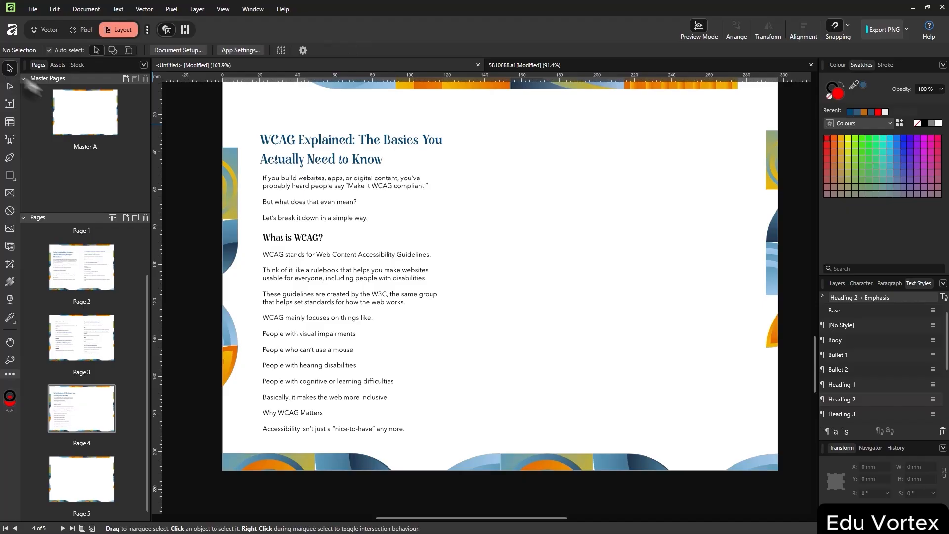
Widen page 4's body frame to about 101.4 mm and move it together with the heading up to about Y 18.4 mm
left_click(384, 305)
left_click_drag(452, 308, 457, 308)
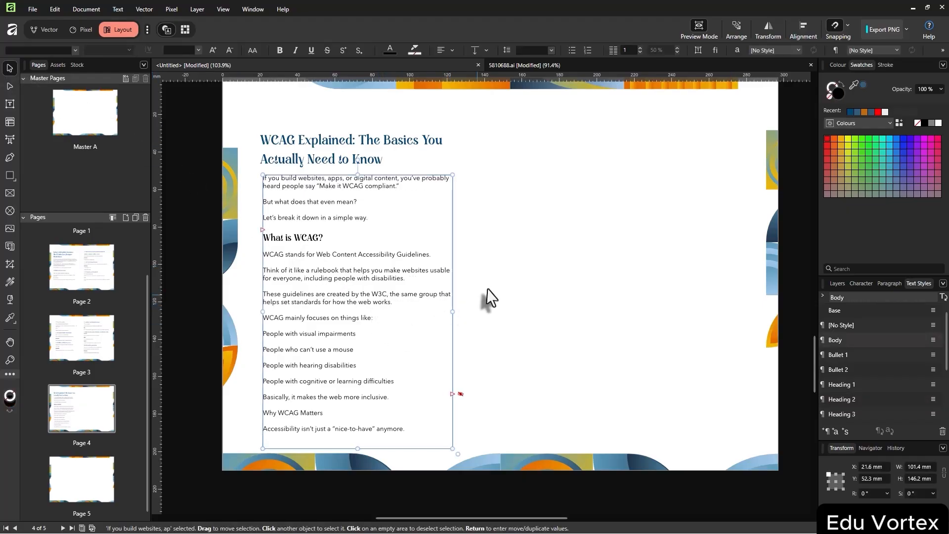
left_click(327, 151, "shift")
left_click_drag(376, 311, 376, 298)
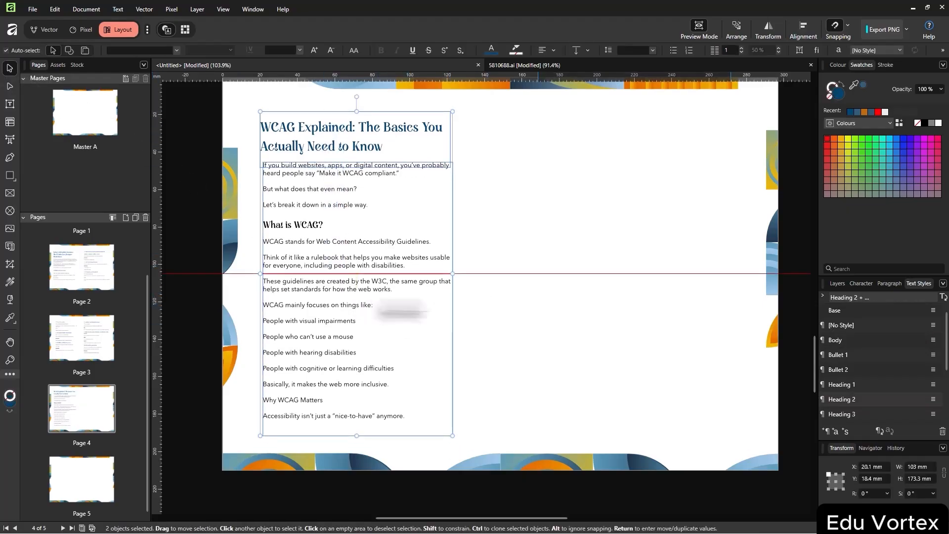
left_click(519, 280)
Align the body frame with the heading's left edge at about X 20.1 mm, Y 45.7 mm, and undo the last change
double_click(327, 232)
left_click(514, 220)
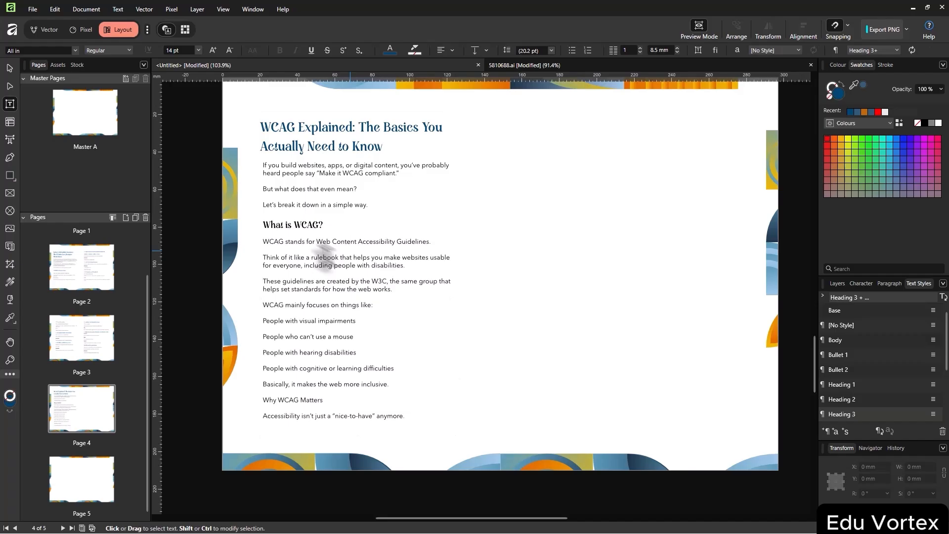
left_click(10, 68)
left_click_drag(356, 241, 736, 247)
left_click(502, 242)
key("ctrl+z")
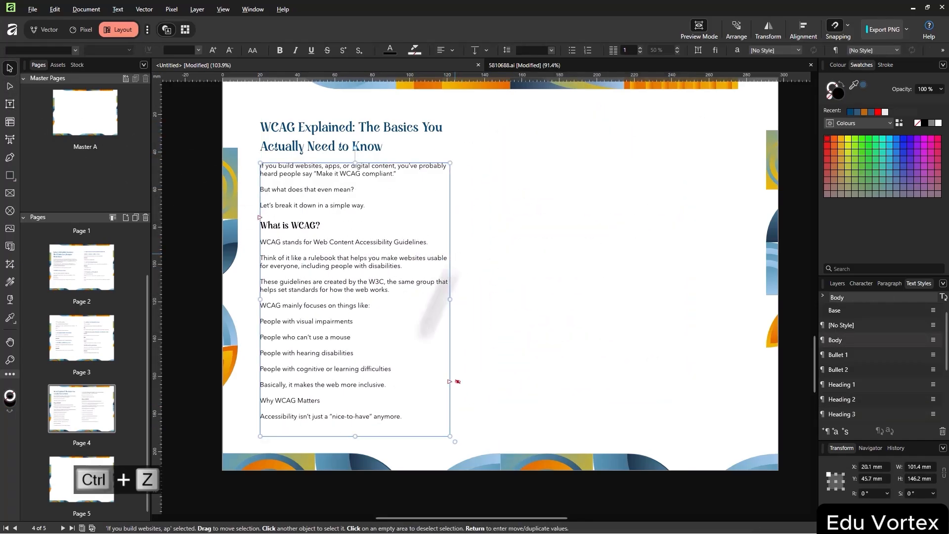
Flow the overflowing text into a linked 111.7 × 170.3 mm frame at about X 159.8 mm, Y 19.9 mm and open it for text editing
key("t")
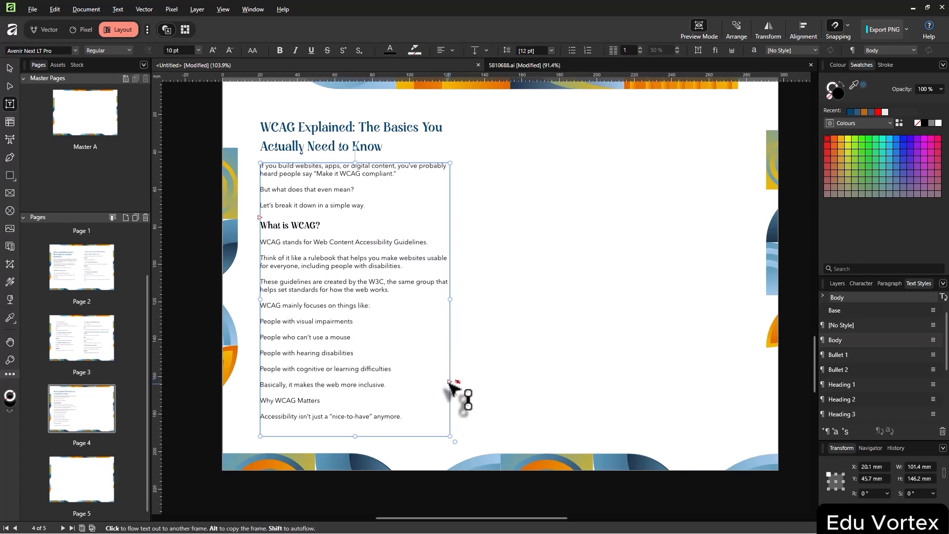
left_click(450, 382)
left_click_drag(509, 117, 719, 436)
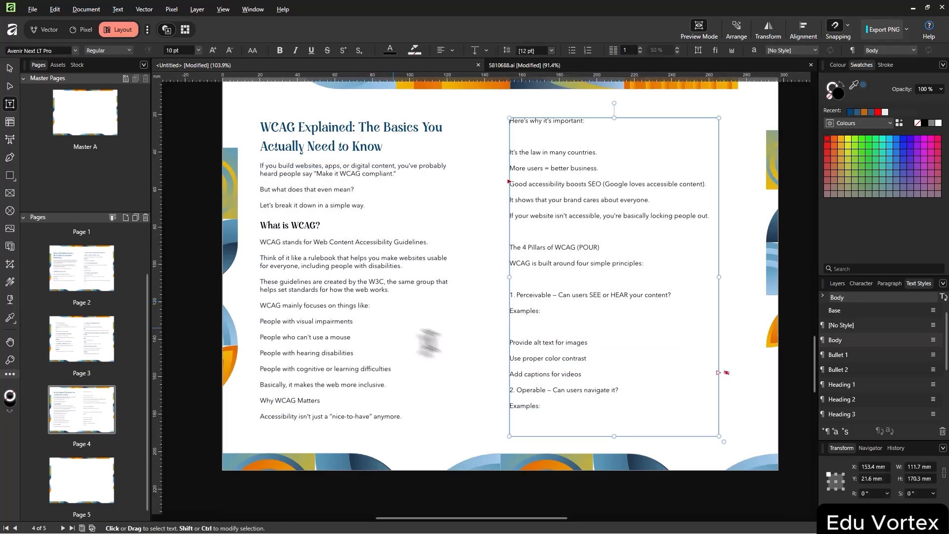
left_click(10, 68)
left_click_drag(639, 242, 651, 238)
double_click(555, 169)
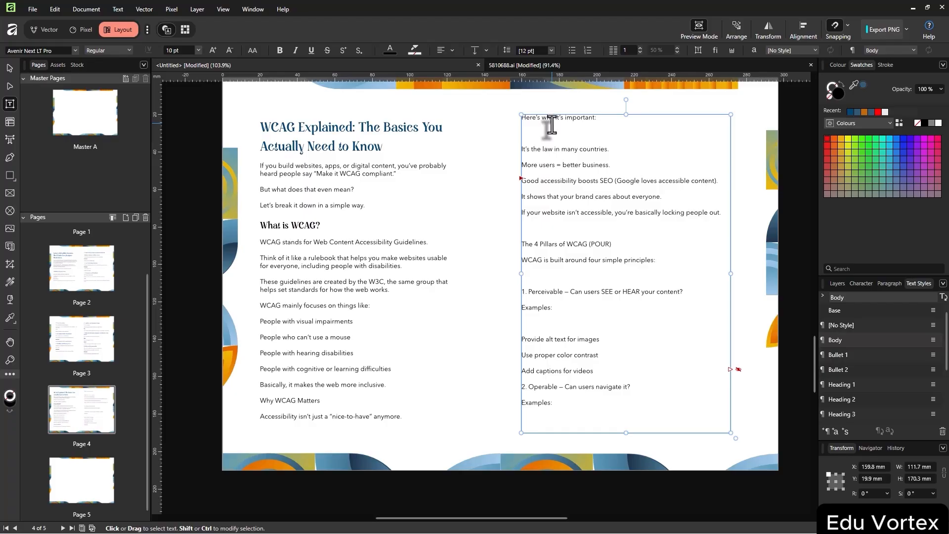
Remove the empty paragraphs in page 4's second text frame, from "Here's why it's important:" down to the second "Examples:" list
left_click(551, 125)
key("BackSpace")
key("Down")
key("BackSpace")
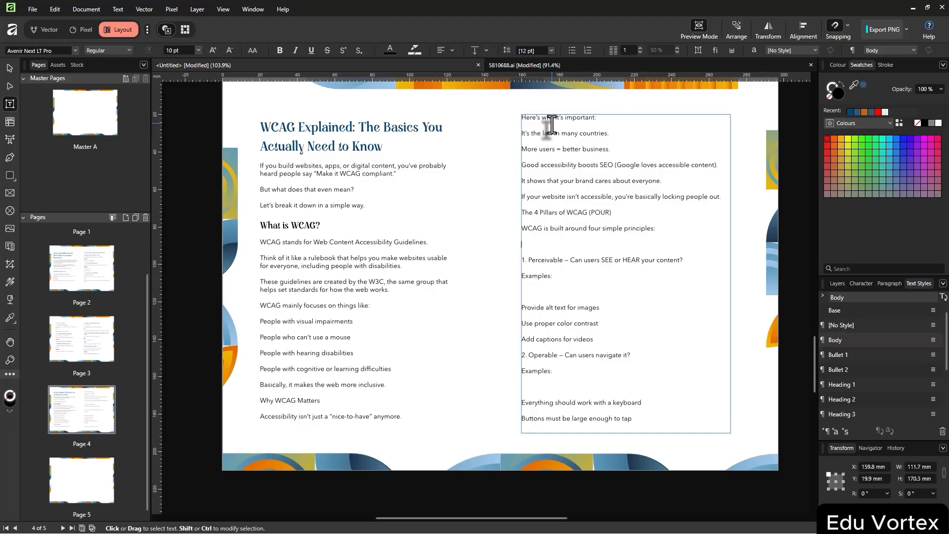
key("Down")
key("Down")
key("Down")
key("BackSpace")
key("Down")
key("Down")
key("Down")
key("BackSpace")
key("Down")
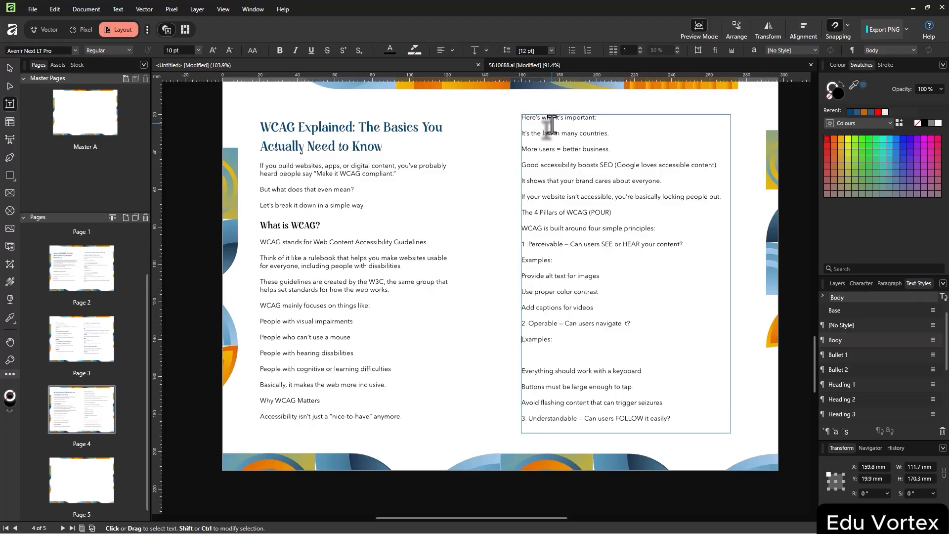
Check the list formatting in the Medium article in the browser and try the Bullet 1 style on the four "People…" lines
key("alt+Tab")
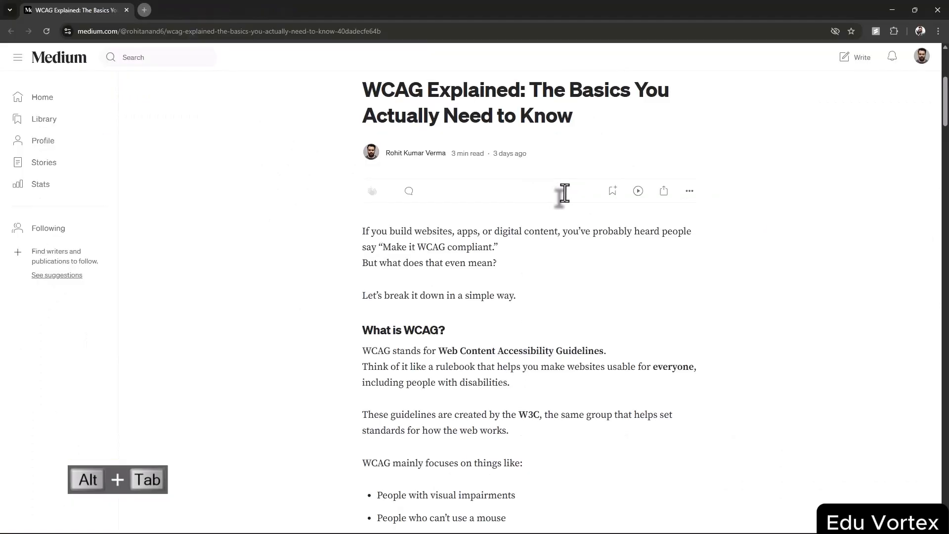
scroll(530, 238, "down", 1)
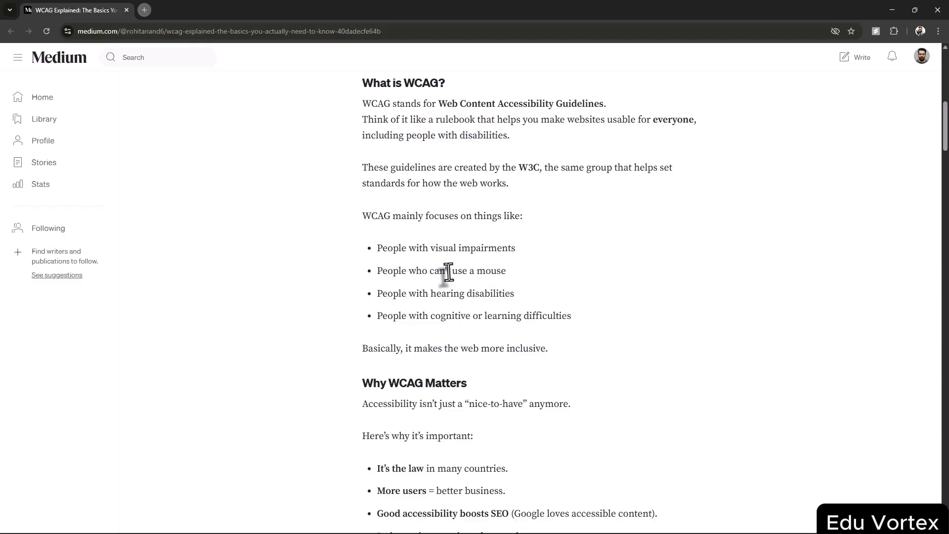
key("alt+Tab")
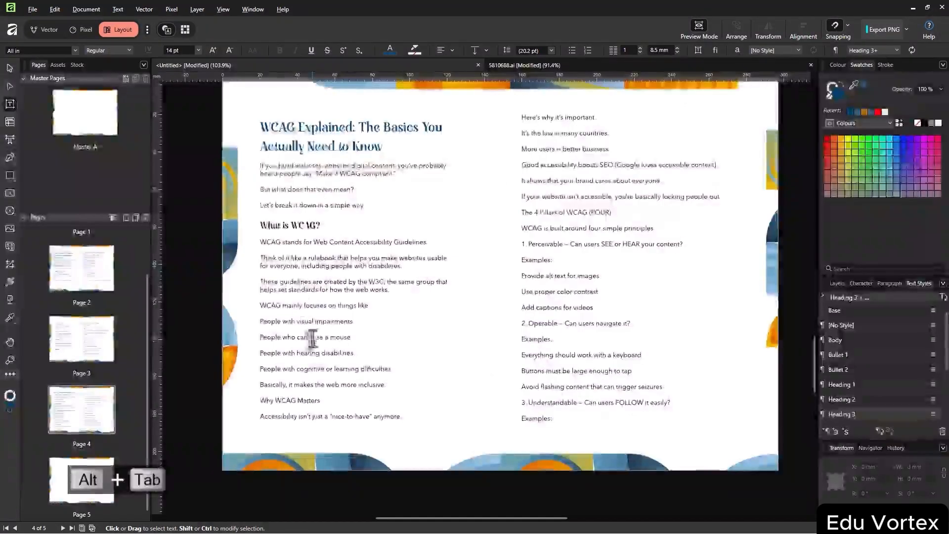
left_click_drag(409, 372, 236, 327)
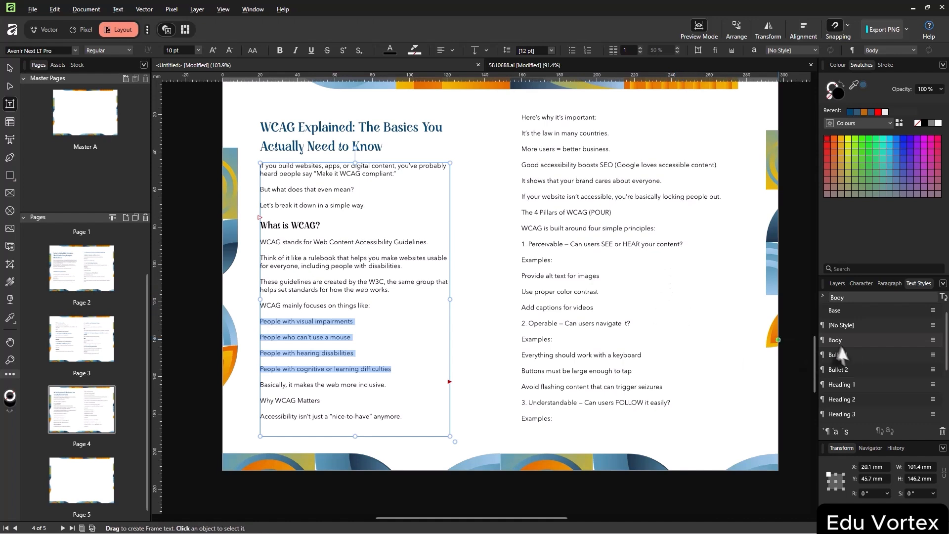
left_click(859, 356)
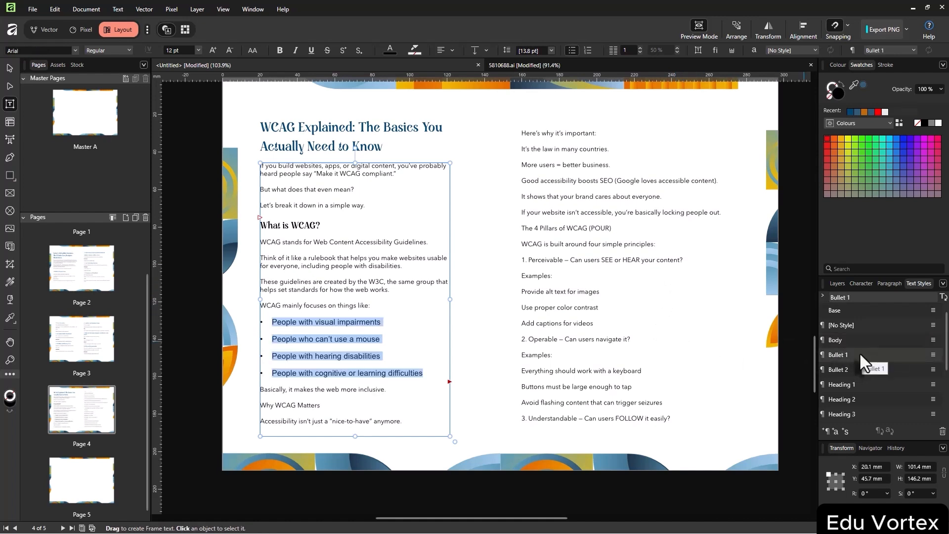
left_click(342, 339)
key("ctrl+z")
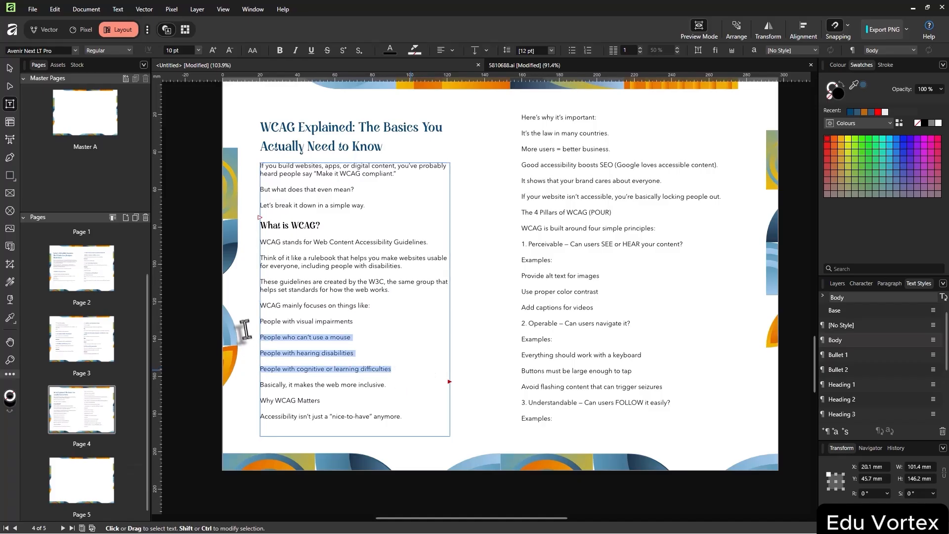
Turn the four "People…" lines under "WCAG mainly focuses on things like:" into a bulleted list, keeping the body font
left_click(573, 54)
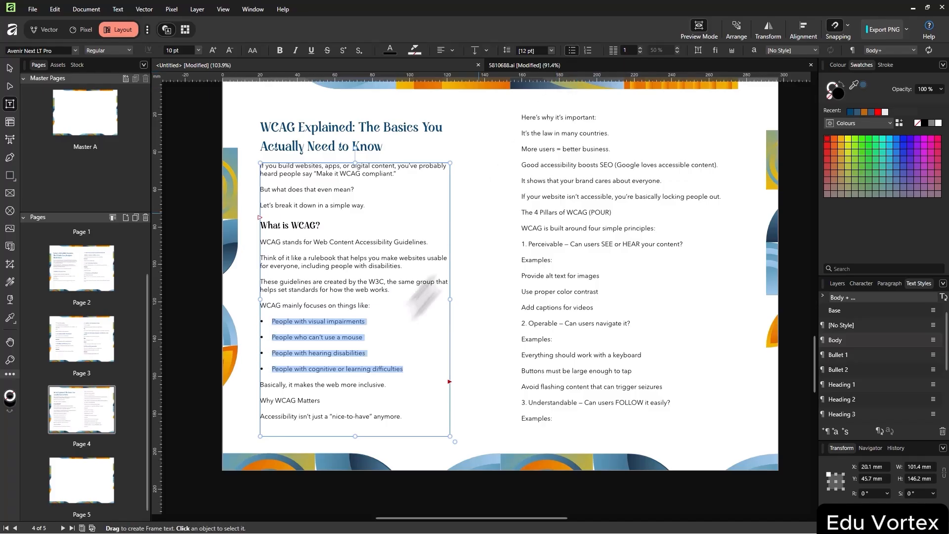
left_click(418, 371)
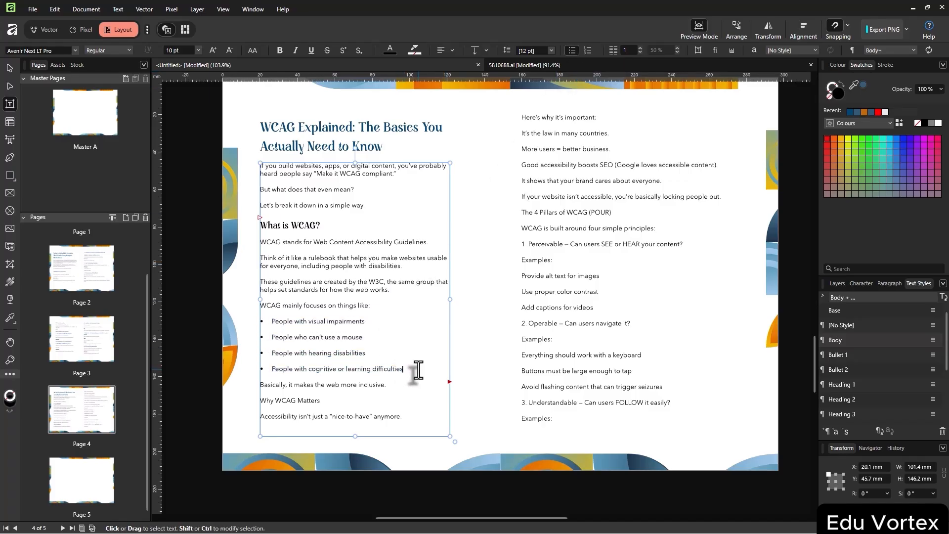
Style "Why WCAG Matters" as Heading 3 to match the web article, and shorten the first body frame to about 125.4 mm high
key("alt+Tab")
scroll(449, 334, "down", 2)
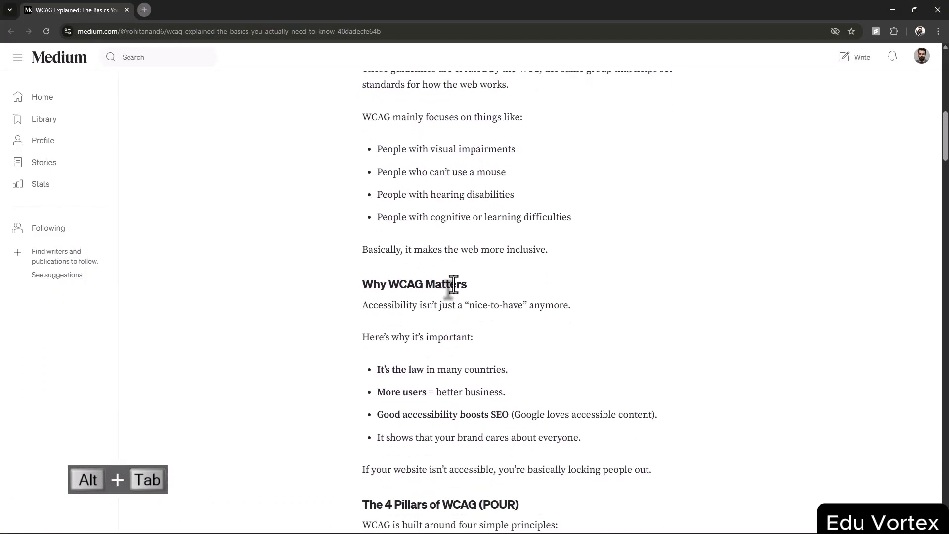
key("alt+Tab")
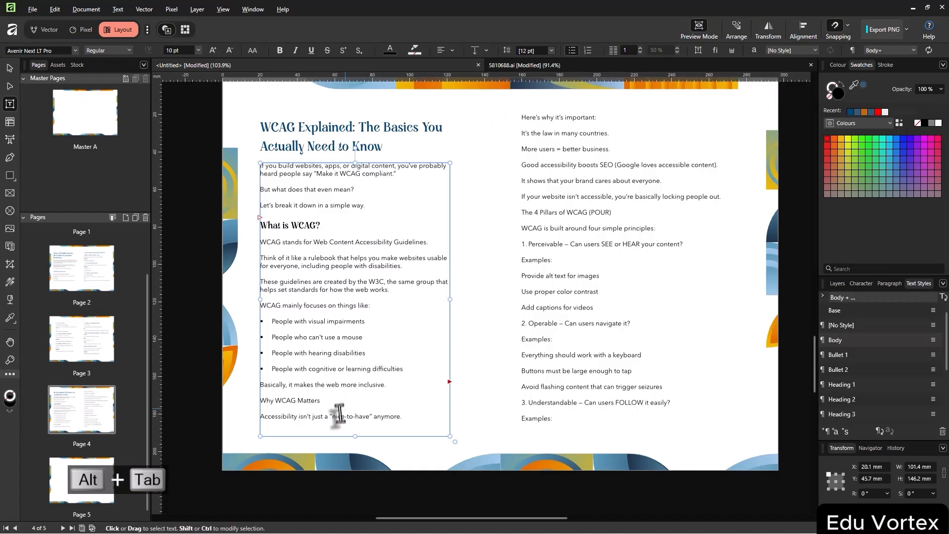
left_click_drag(343, 402, 241, 410)
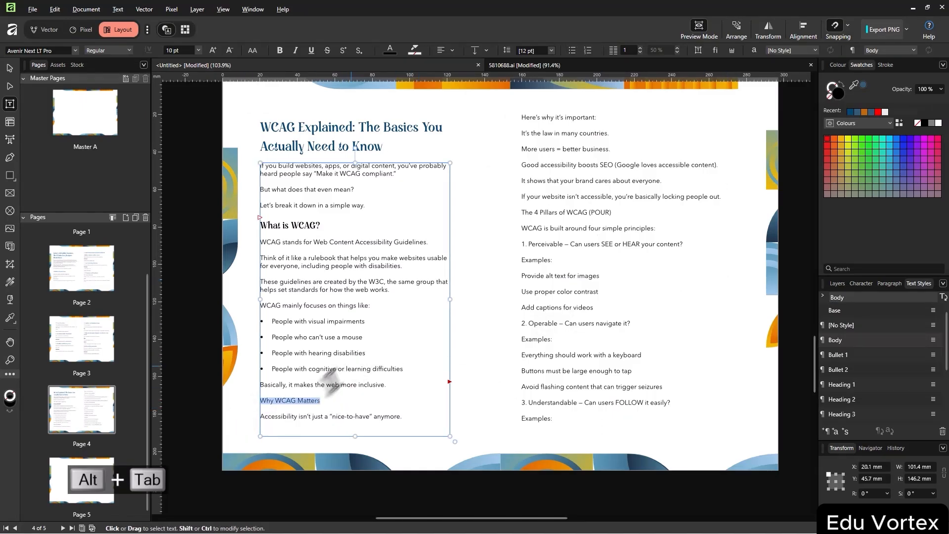
left_click(868, 417)
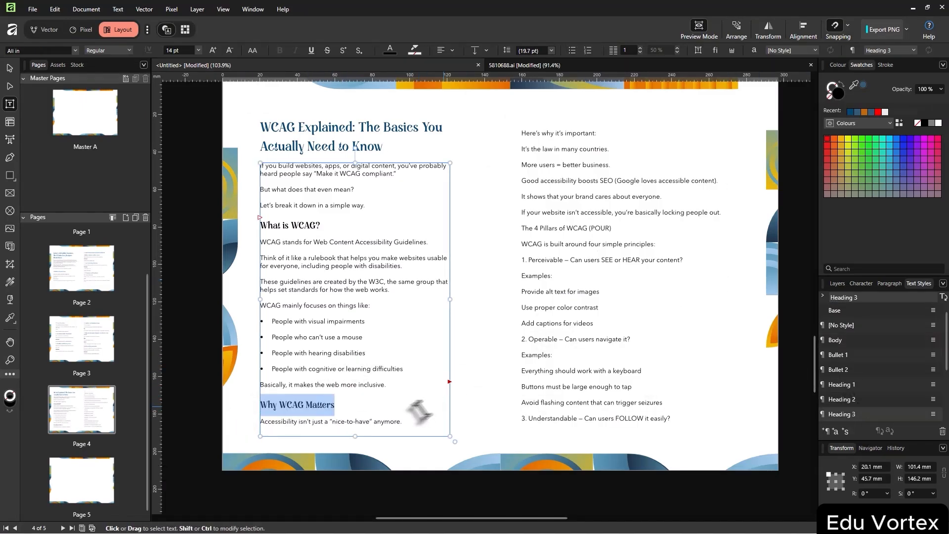
left_click(9, 68)
left_click_drag(355, 436, 355, 399)
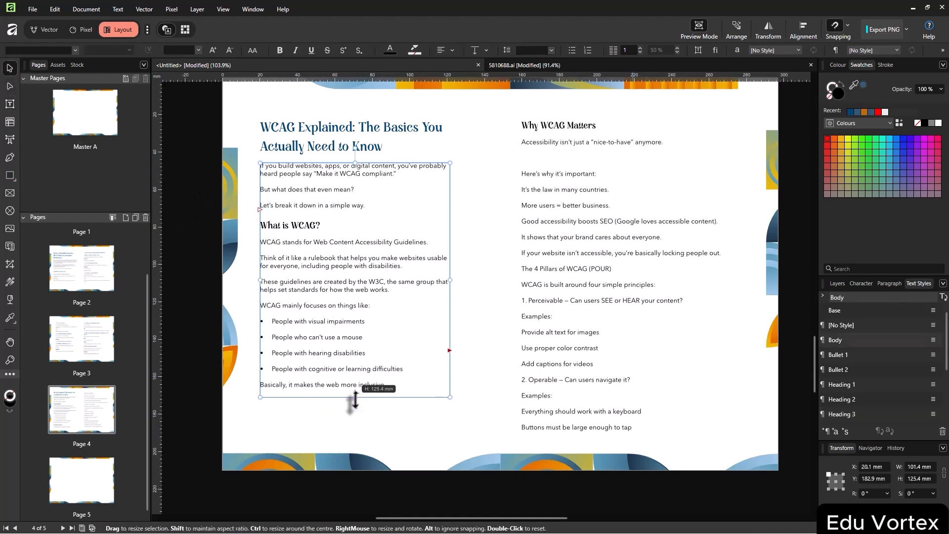
Following the web article, bullet the four lines from "It's the law in many countries." to "It shows that your brand cares about everyone."
left_click(617, 219)
key("alt+Tab")
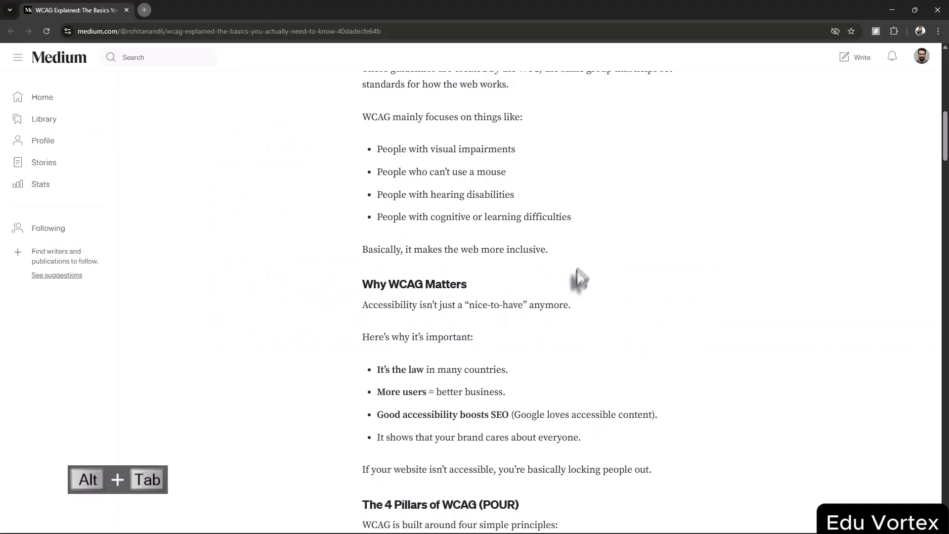
scroll(574, 274, "down", 2)
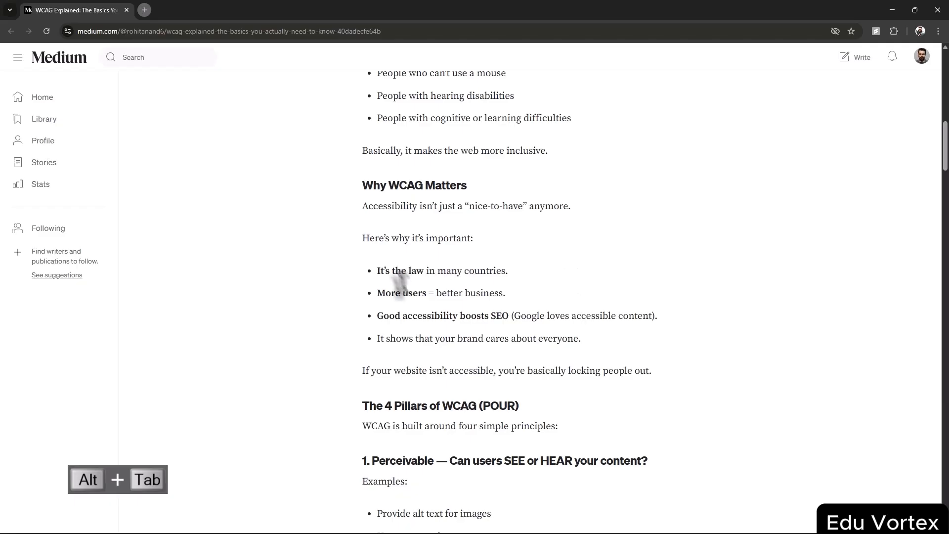
key("alt+Tab")
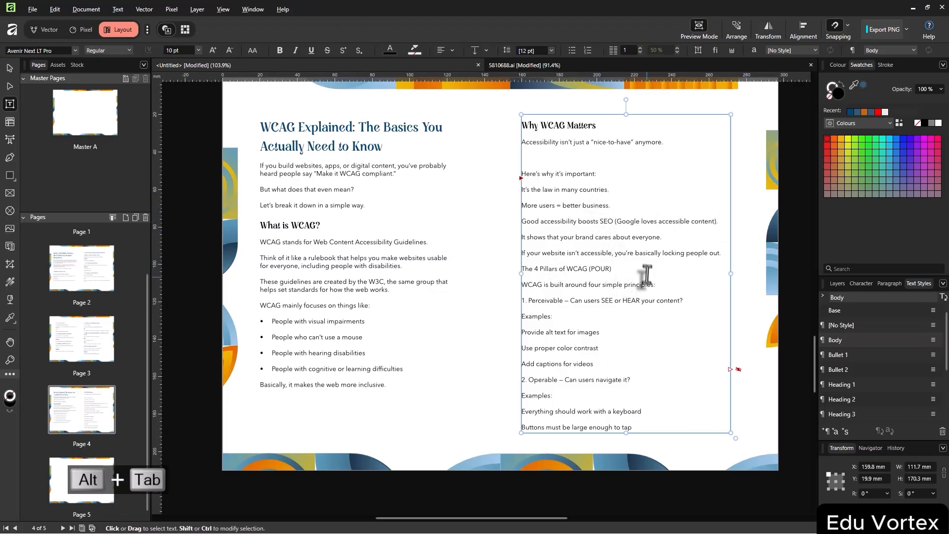
left_click_drag(722, 252, 514, 190)
key("alt+Tab")
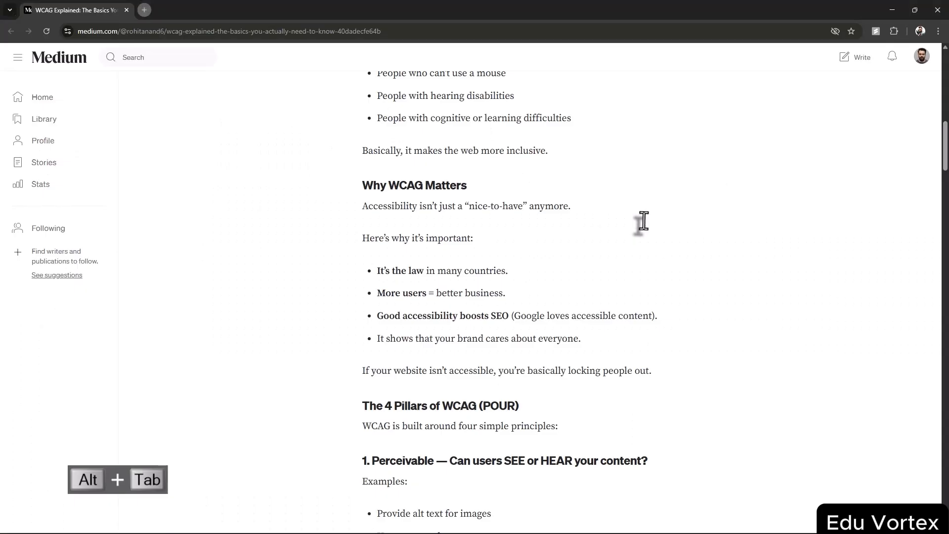
key("alt+Tab")
left_click(716, 252)
left_click_drag(688, 239, 515, 192)
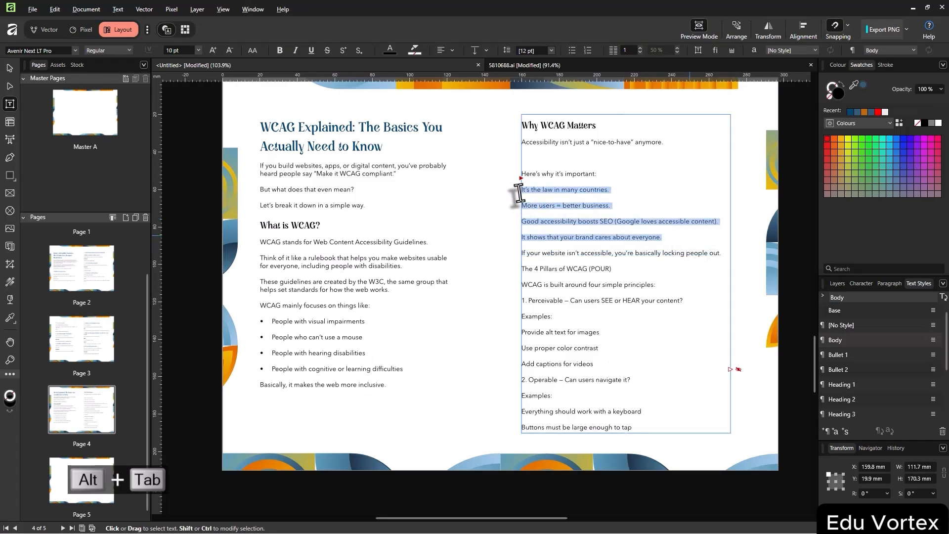
left_click(572, 50)
Remove the empty paragraph above "Here's why it's important:" in the second frame
left_click(572, 144)
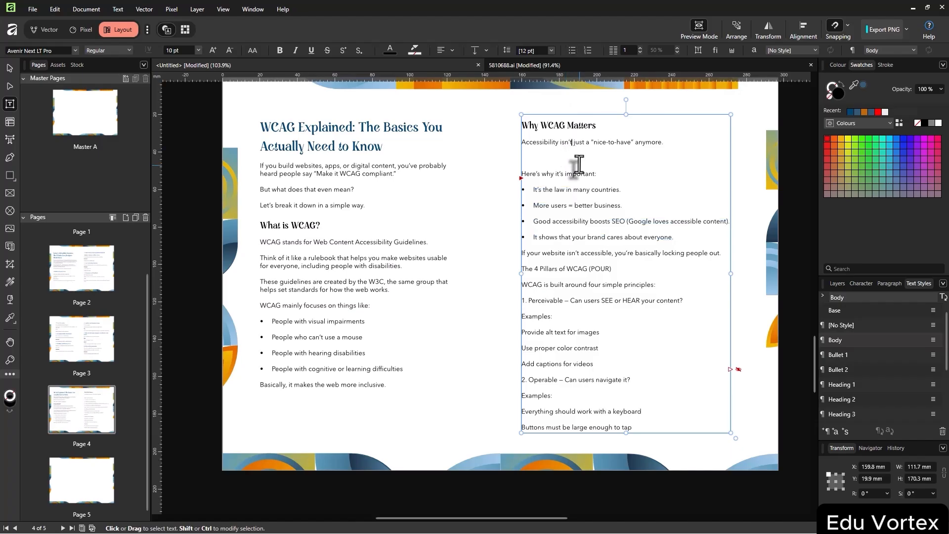
key("BackSpace")
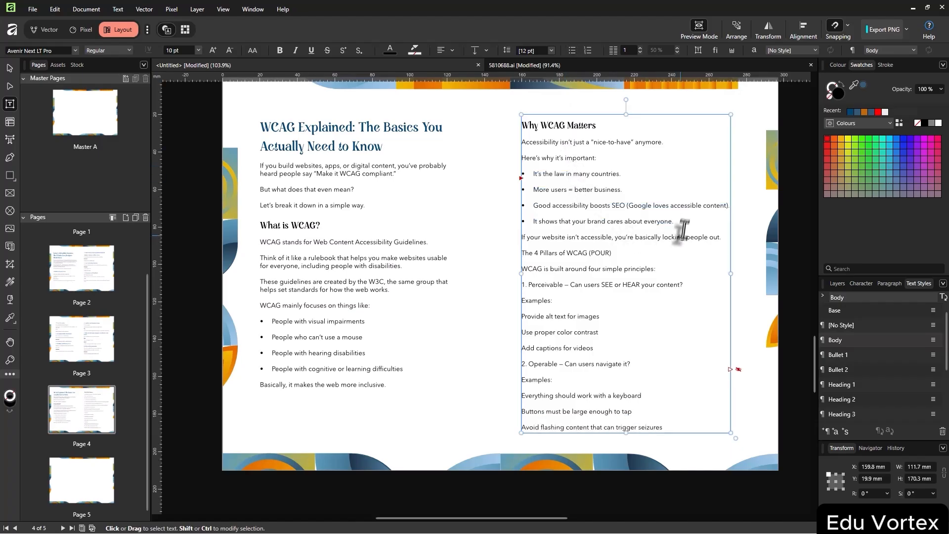
left_click(681, 224)
Check the heading levels in the web article and apply Heading 3 to "The 4 Pillars of WCAG (POUR)"
key("alt+Tab")
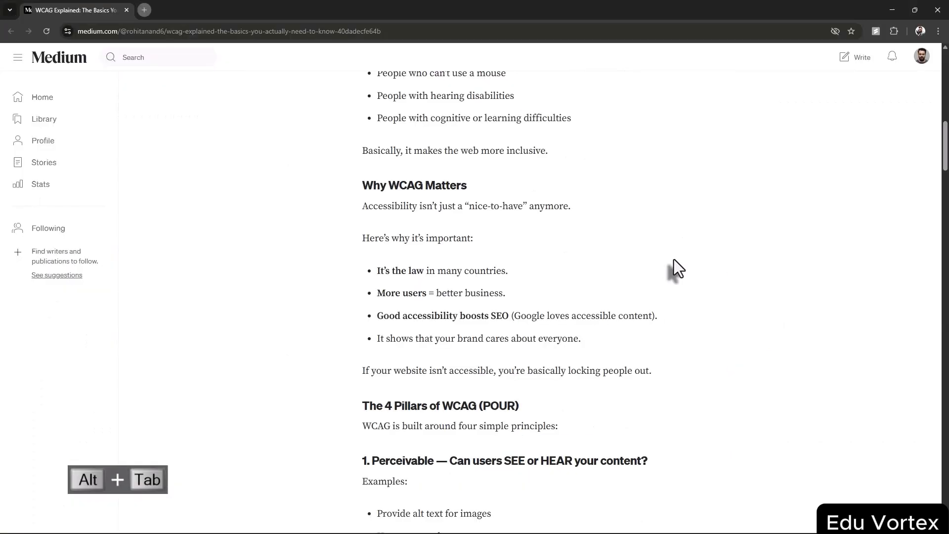
scroll(643, 269, "down", 2)
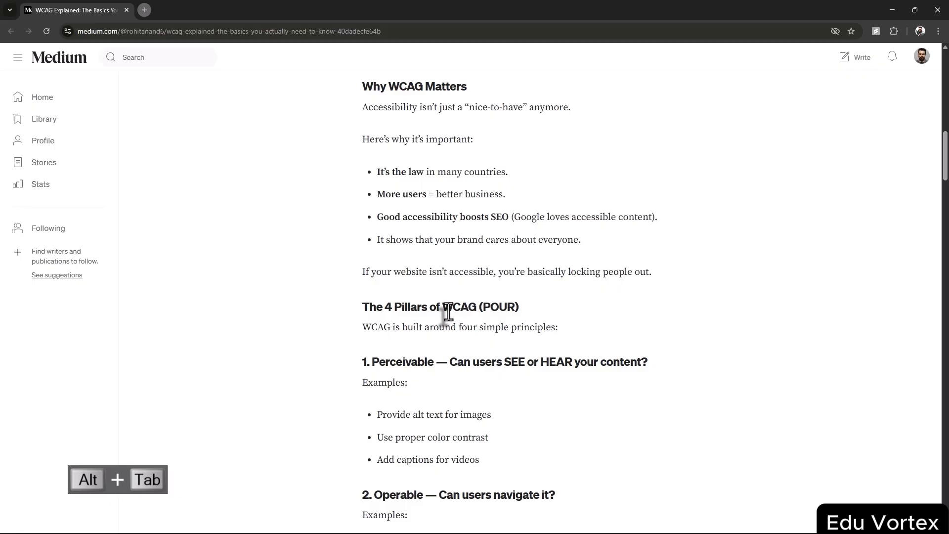
key("alt+Tab")
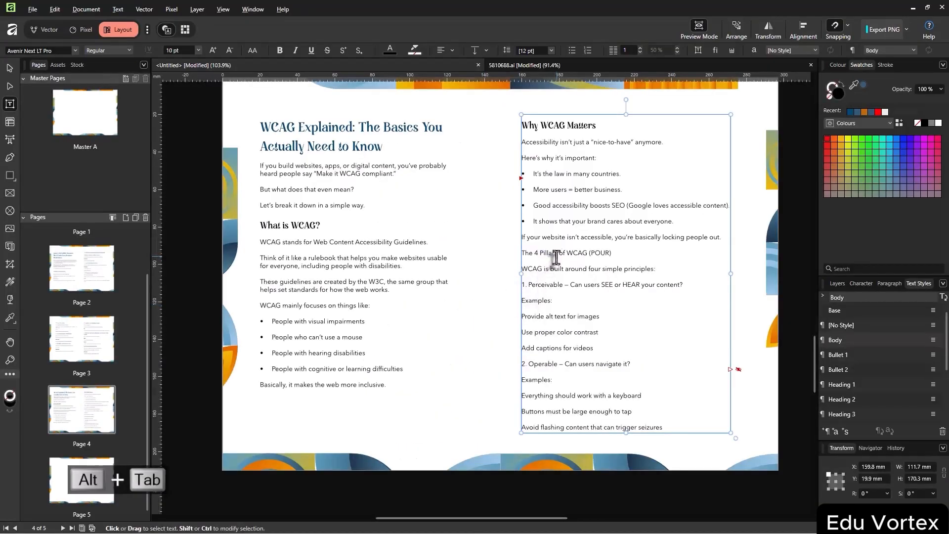
triple_click(556, 255)
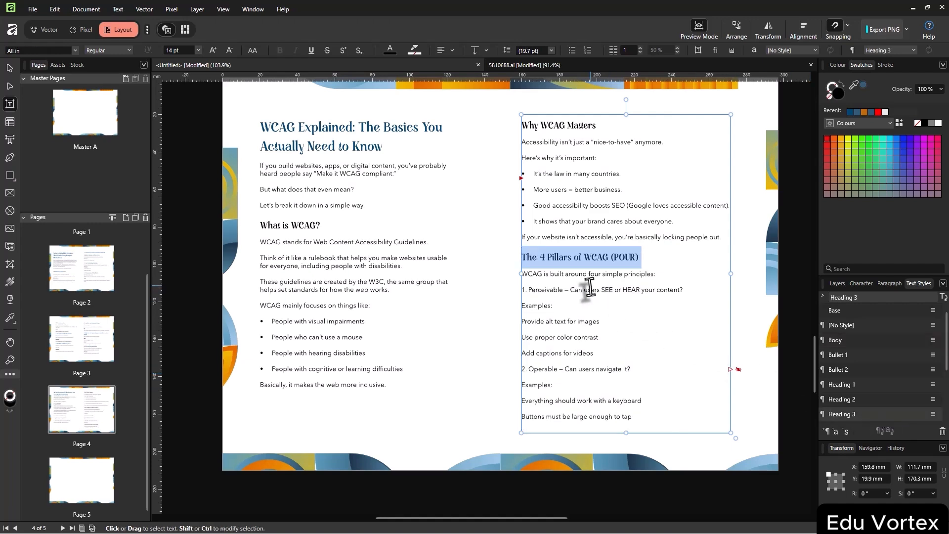
Following the web article, apply Heading 3 to the "1. Perceivable" and "2. Operable" lines
key("alt+Tab")
scroll(588, 297, "down", 1)
key("alt+Tab")
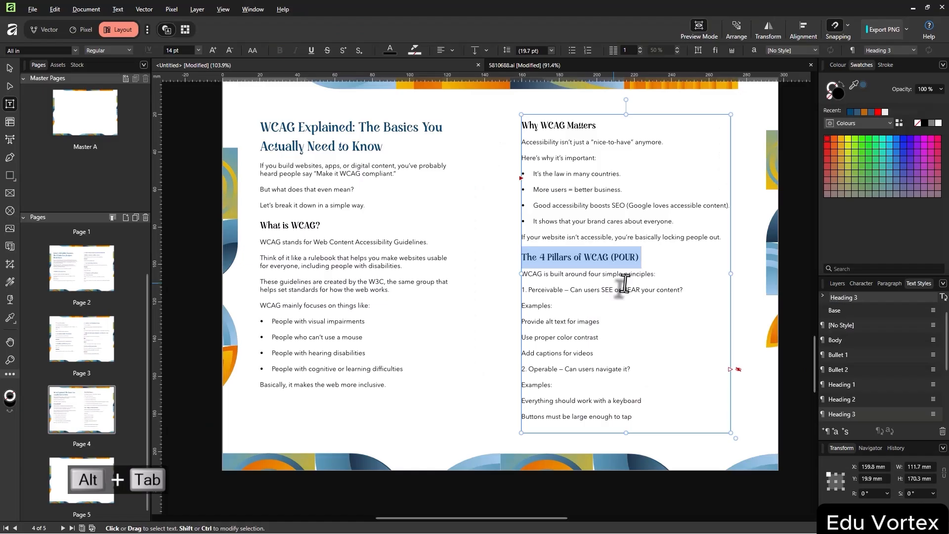
triple_click(604, 291)
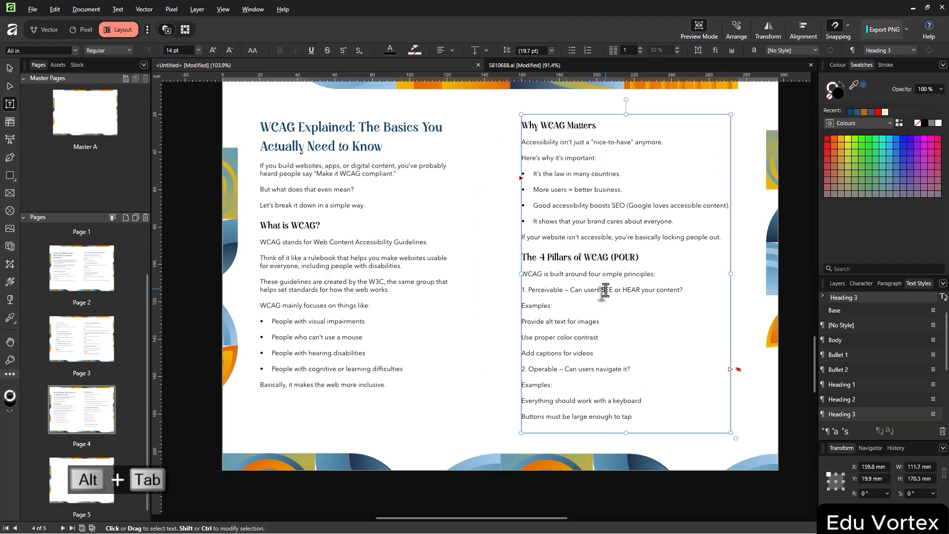
left_click(857, 415)
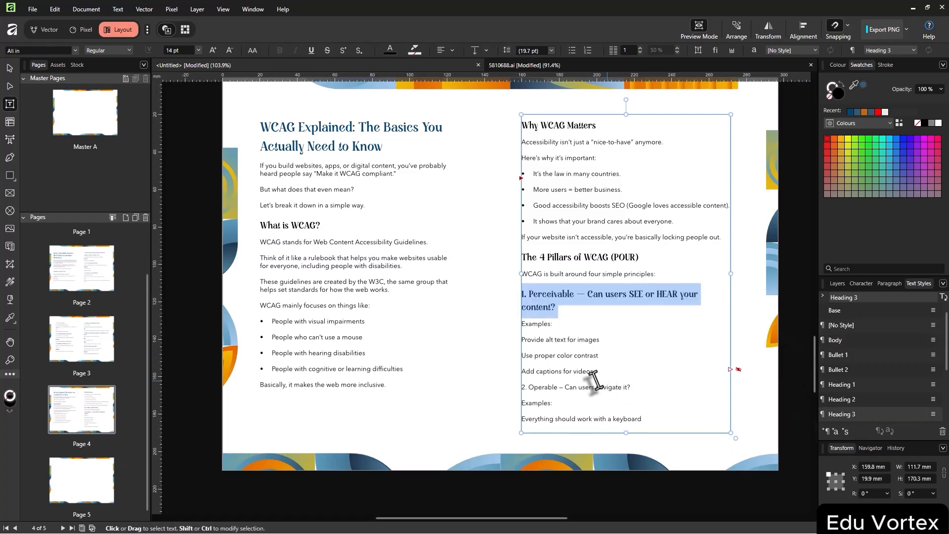
triple_click(573, 387)
left_click(855, 418)
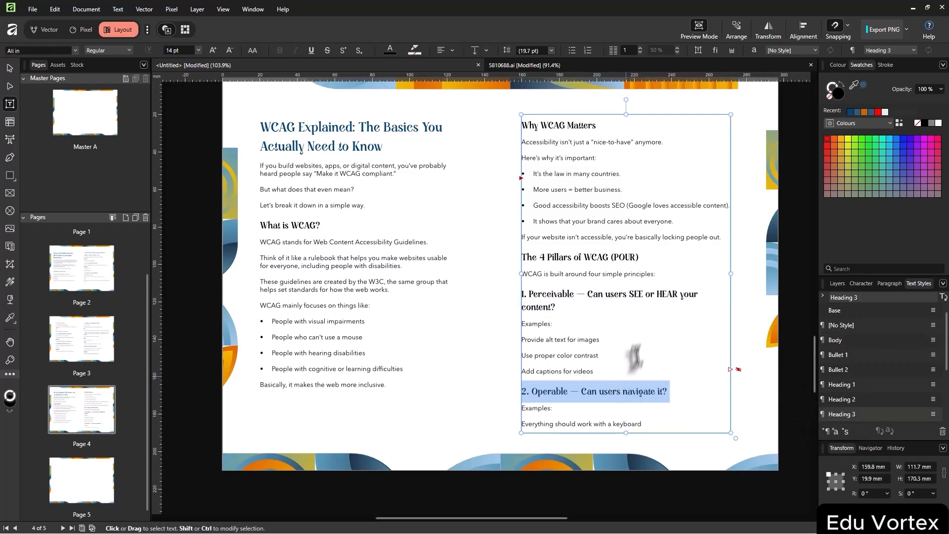
Compare with the web article and bullet the three Perceivable examples, from "Provide alt text for images" to "Add captions for videos"
left_click(613, 313)
key("alt+Tab")
scroll(618, 312, "down", 3)
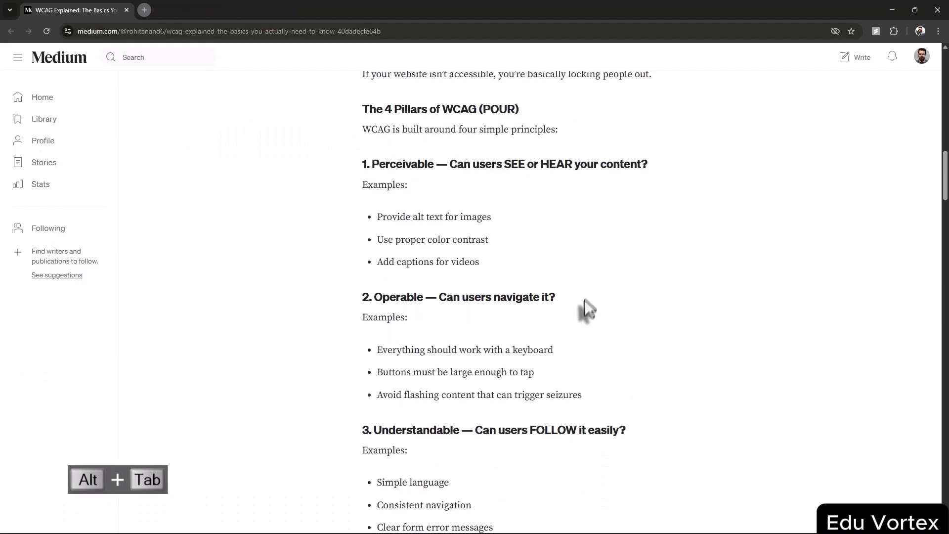
scroll(588, 301, "up", 1)
key("alt+Tab")
left_click_drag(506, 341, 506, 338)
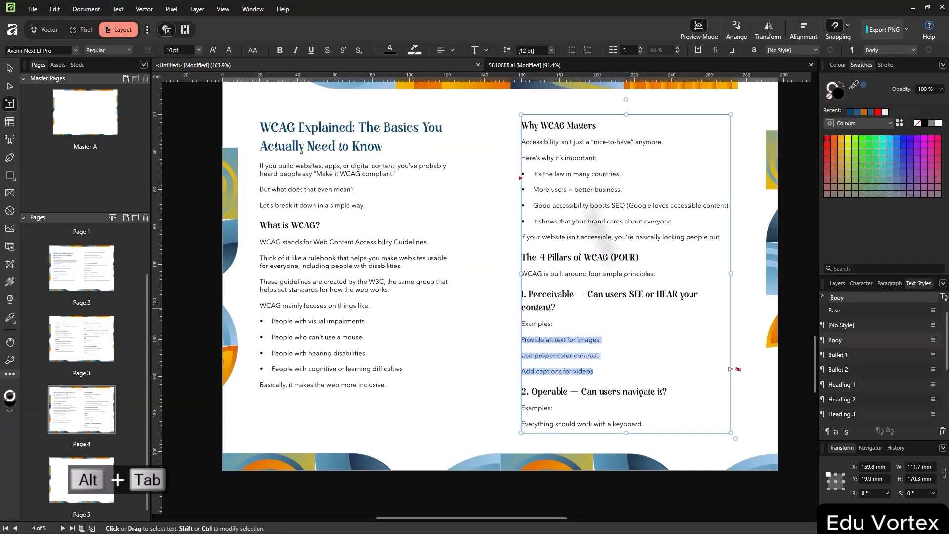
left_click(572, 50)
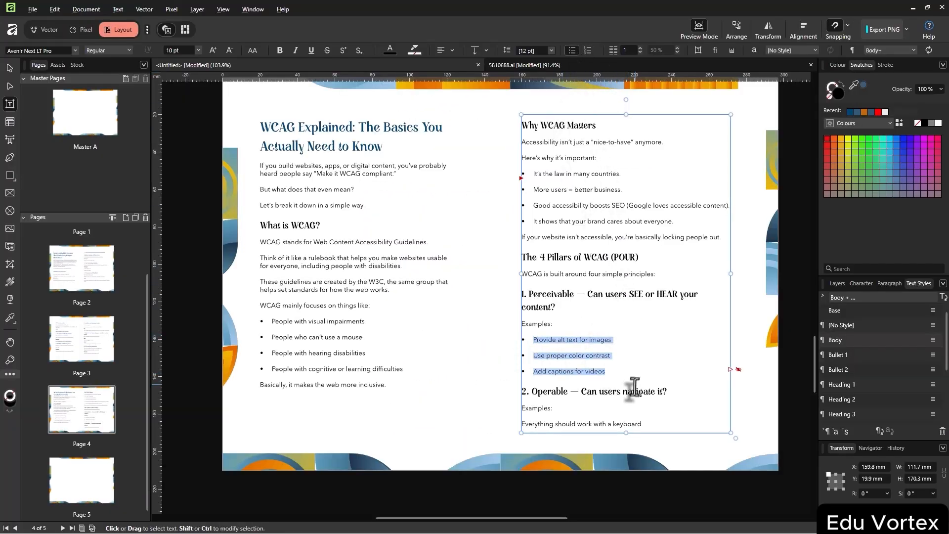
Shorten page 4's second text frame so that it ends just below the "2. Operable" heading, and deselect it
left_click(15, 72)
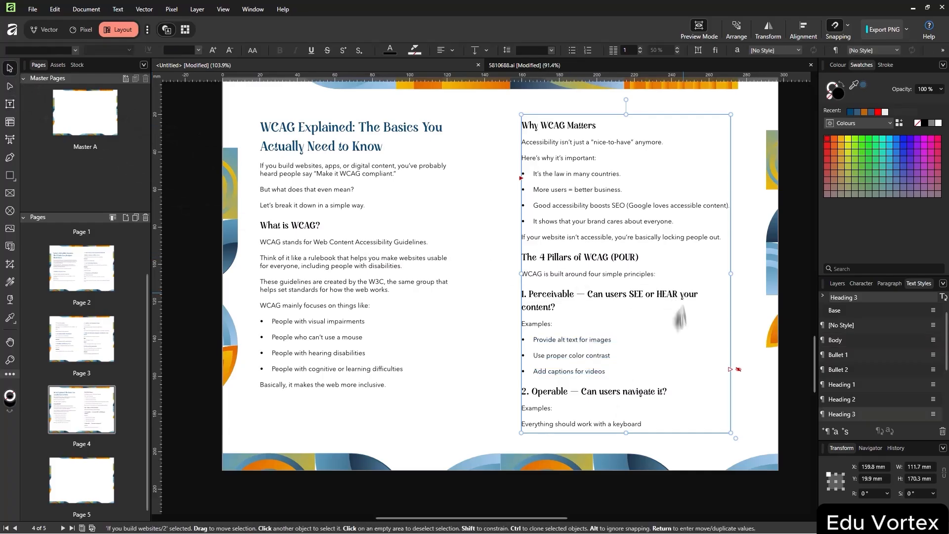
scroll(653, 356, "down", 2)
left_click_drag(626, 389, 630, 366)
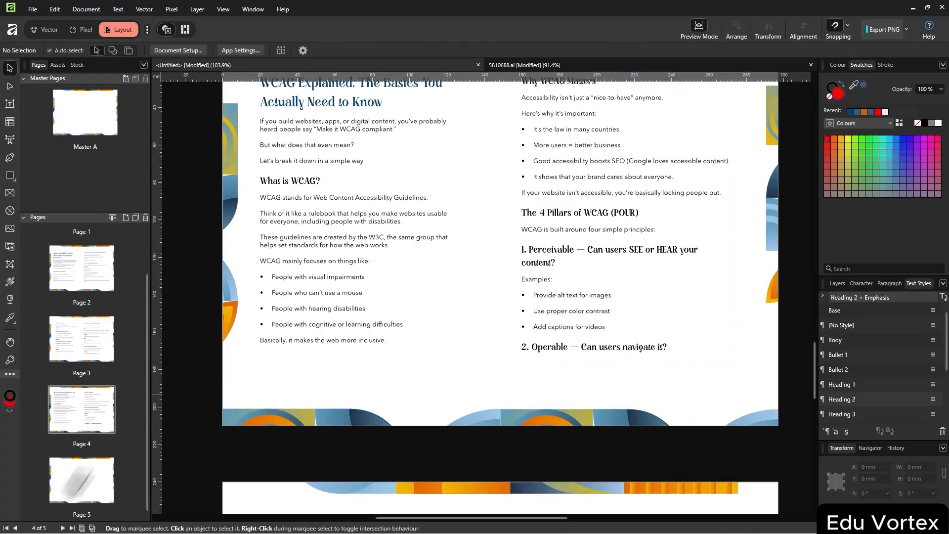
Delete the blank page 5 from the document
right_click(87, 492)
right_click(91, 470)
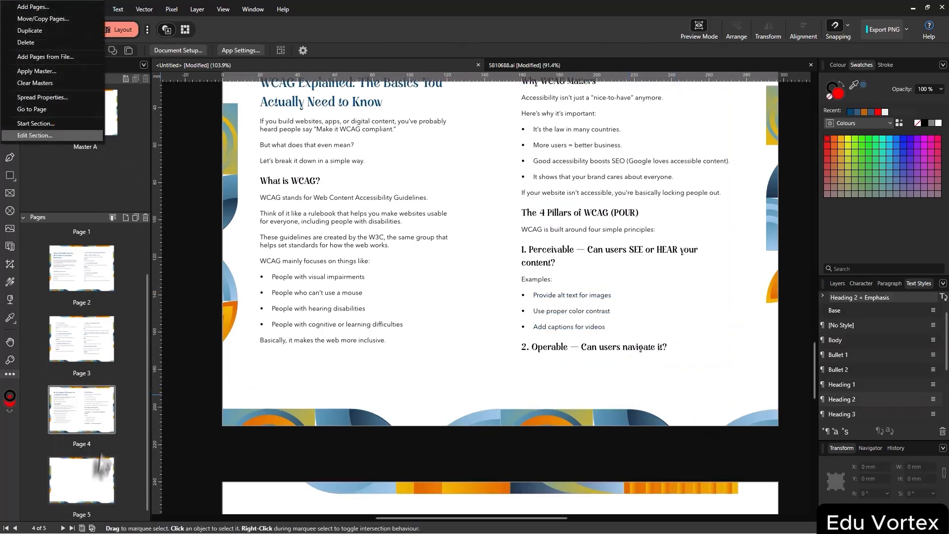
right_click(82, 484)
left_click(108, 381)
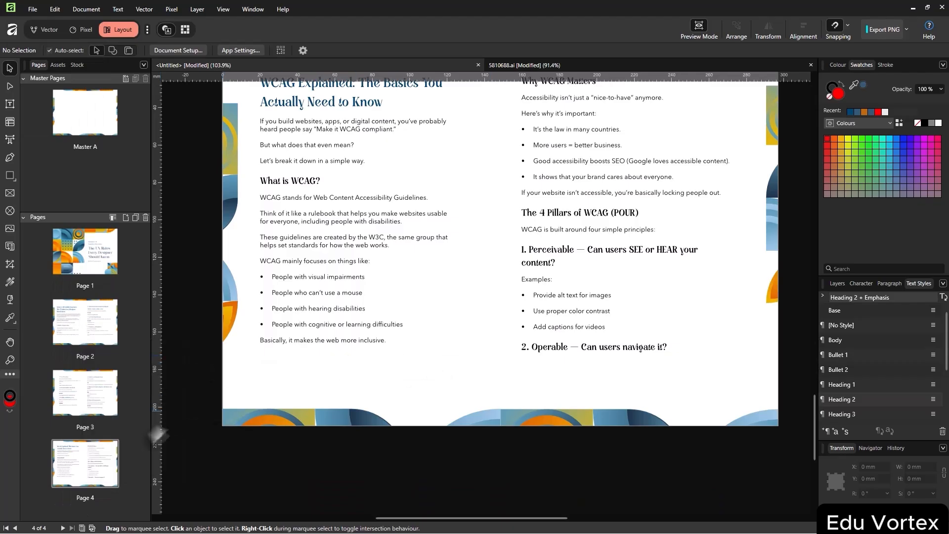
right_click(108, 453)
left_click(326, 451)
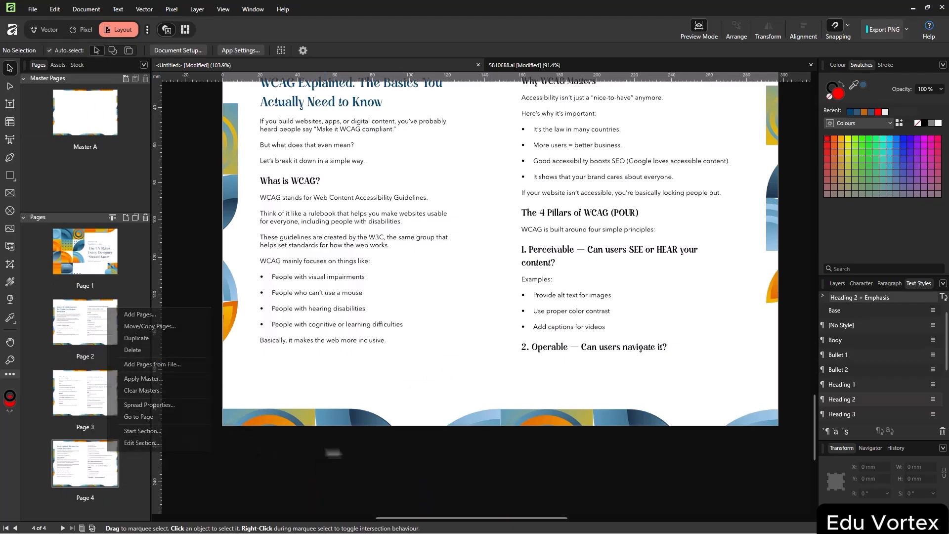
scroll(536, 373, "down", 4)
scroll(538, 375, "up", 3)
scroll(538, 375, "up", 1)
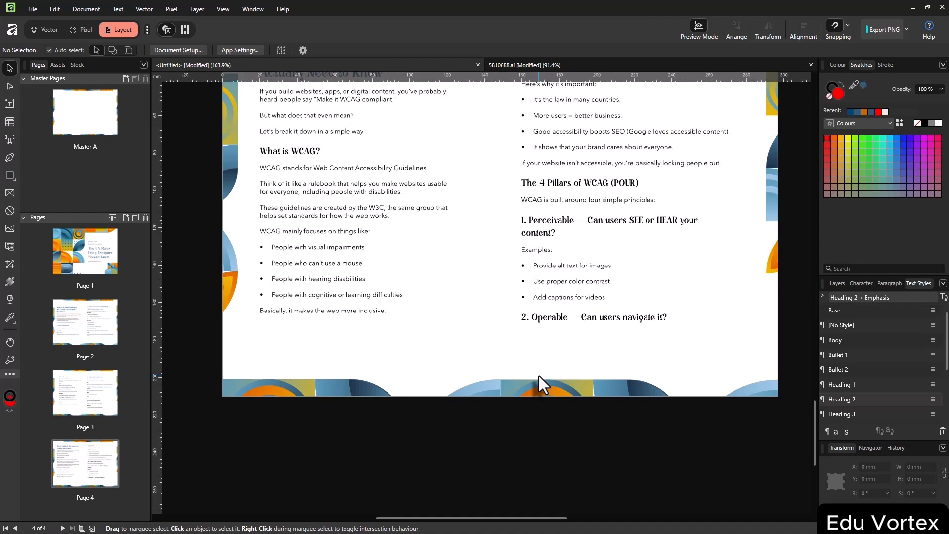
right_click(99, 464)
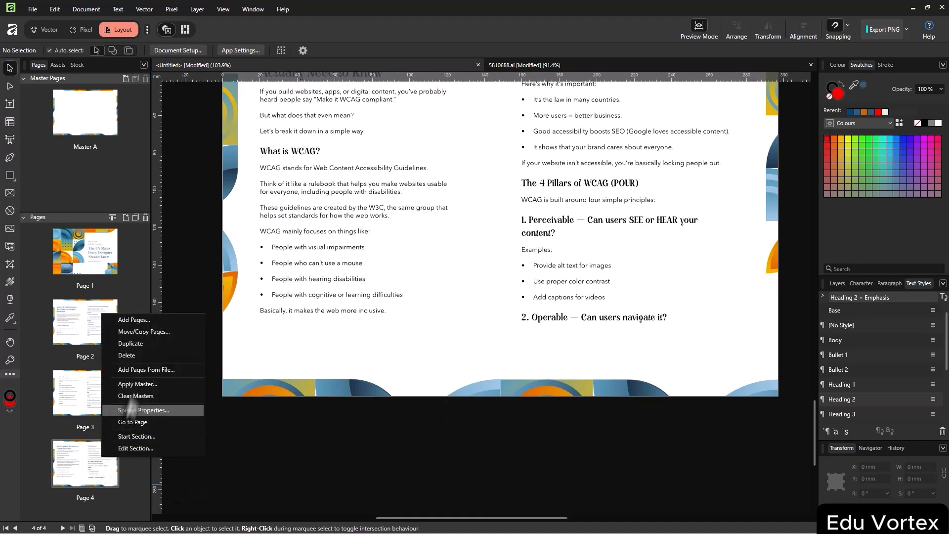
left_click(84, 460)
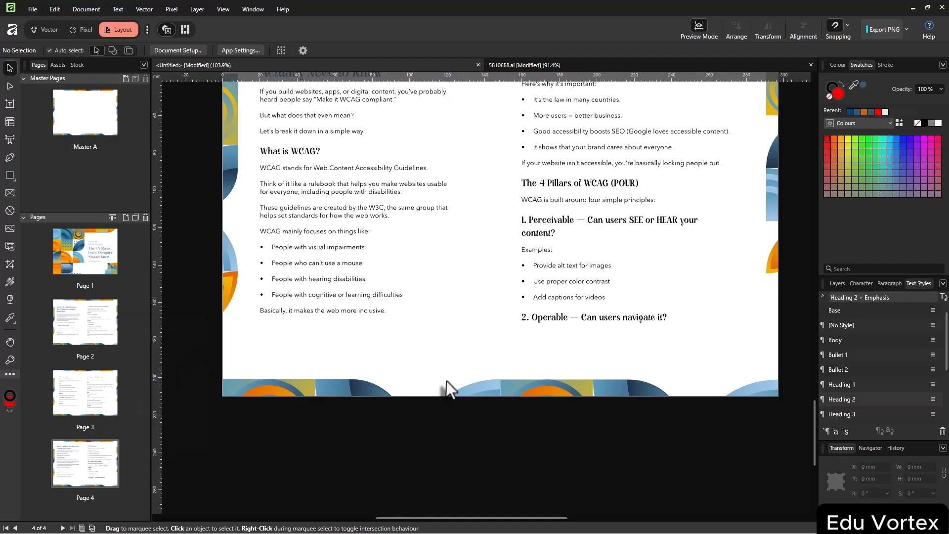
key("w")
key("w")
scroll(475, 442, "up", 3)
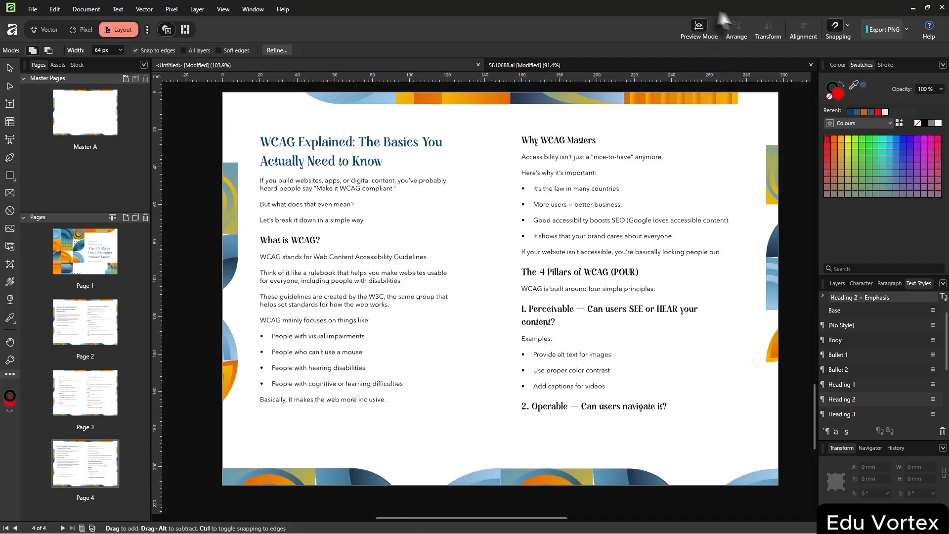
key("w")
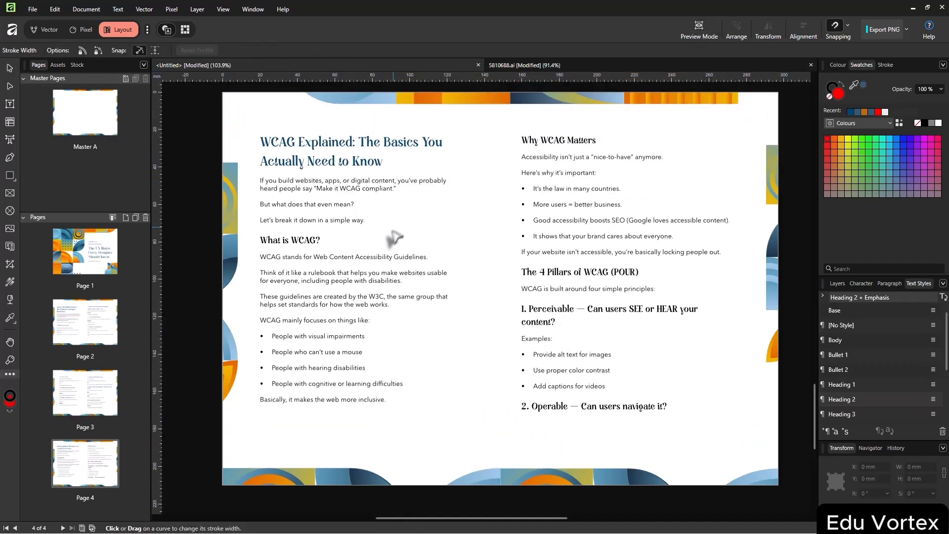
scroll(394, 239, "up", 1)
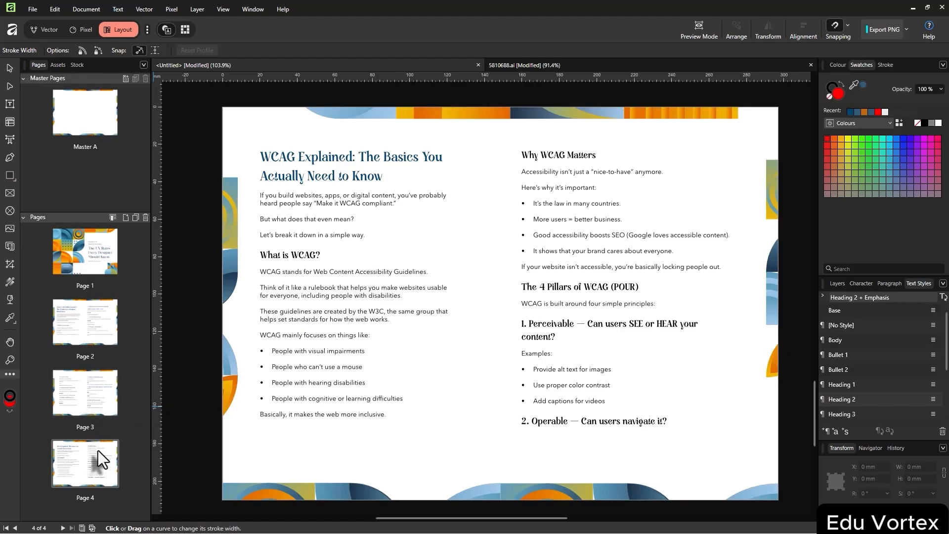
Place a vertical guide between page 4's two text columns, at about 145 mm
scroll(376, 309, "up", 2)
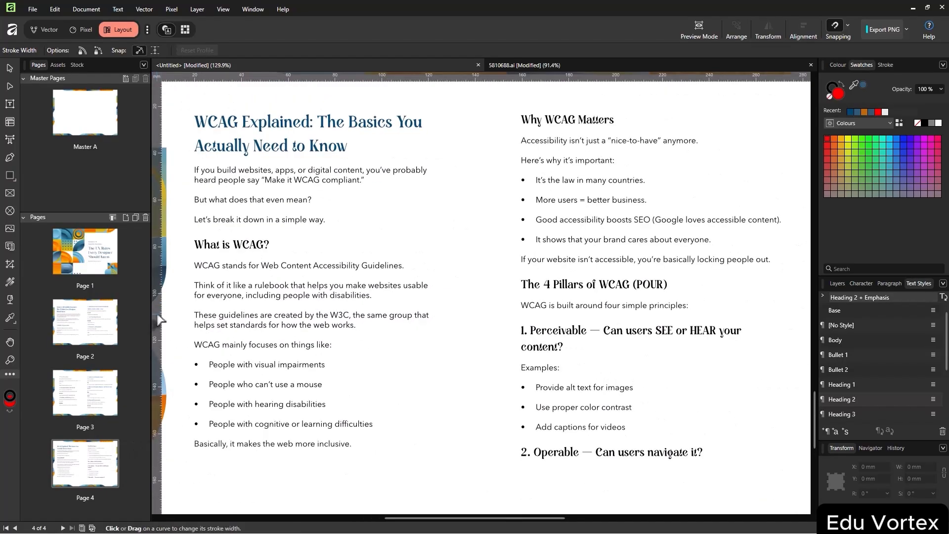
left_click_drag(158, 321, 488, 329)
scroll(485, 341, "up", 8)
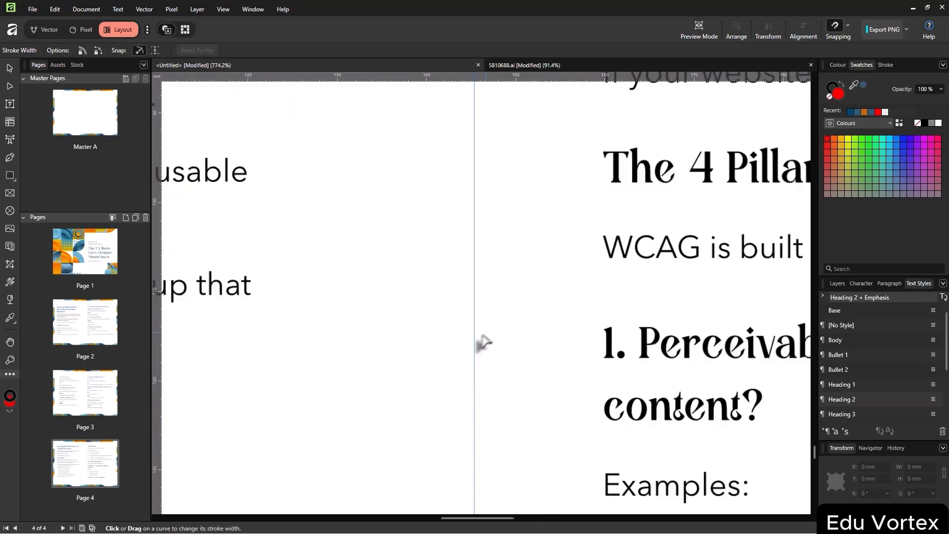
scroll(484, 342, "up", 8)
scroll(441, 357, "down", 20)
Duplicate page 4 and delete all the text frames from the copy, leaving only the decorated background
right_click(92, 298)
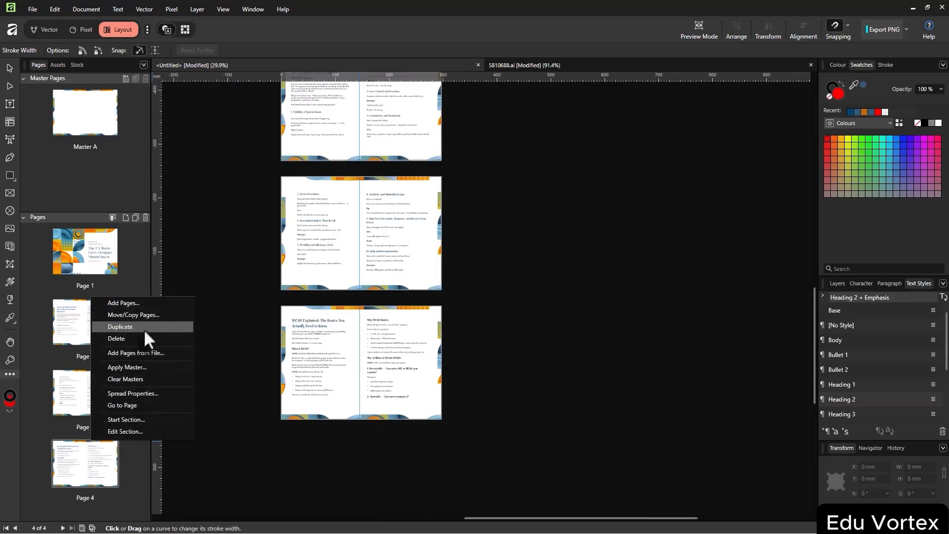
left_click(121, 327)
scroll(572, 299, "up", 5)
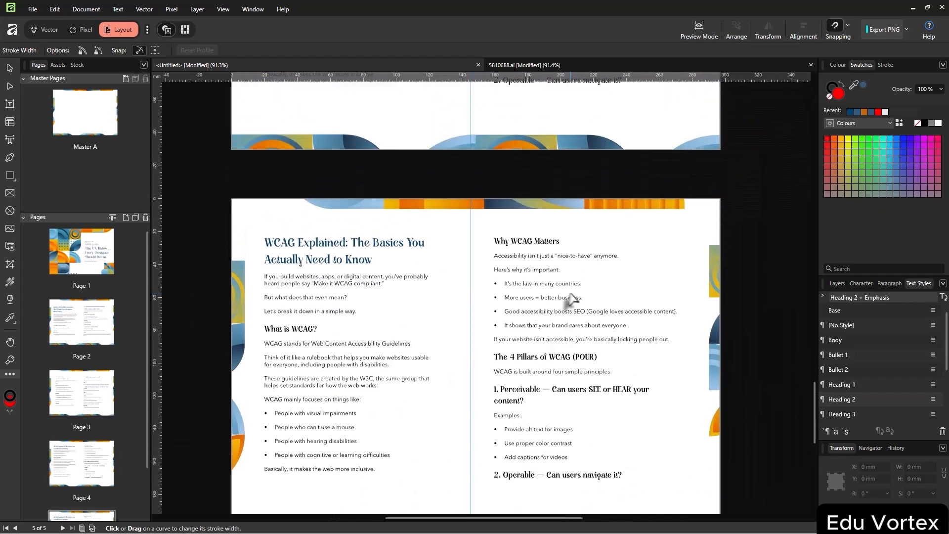
left_click(500, 311)
key("Delete")
left_click(381, 293)
key("Delete")
left_click(398, 267)
key("Delete")
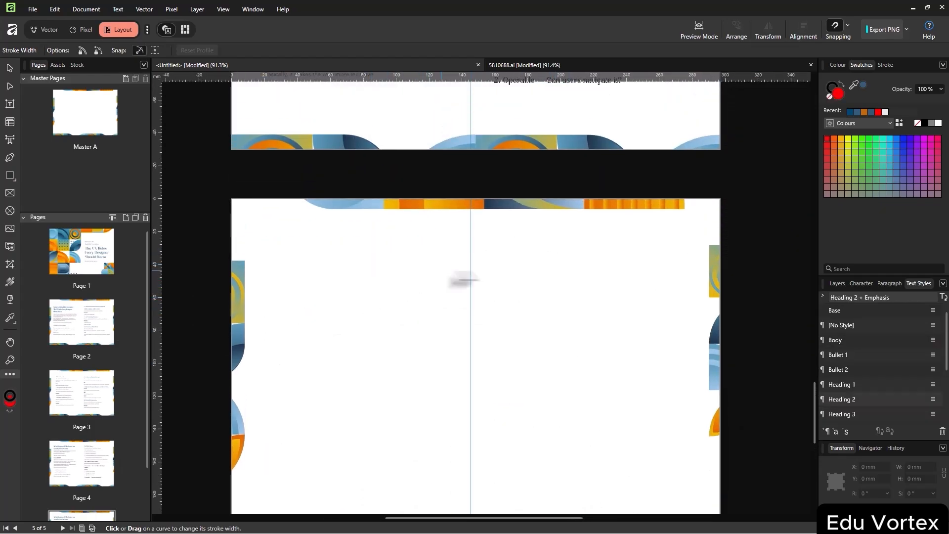
Flow page 4's overflowing WCAG text into a new linked frame about 111 × 129 mm on the left half of page 5
scroll(460, 280, "up", 3)
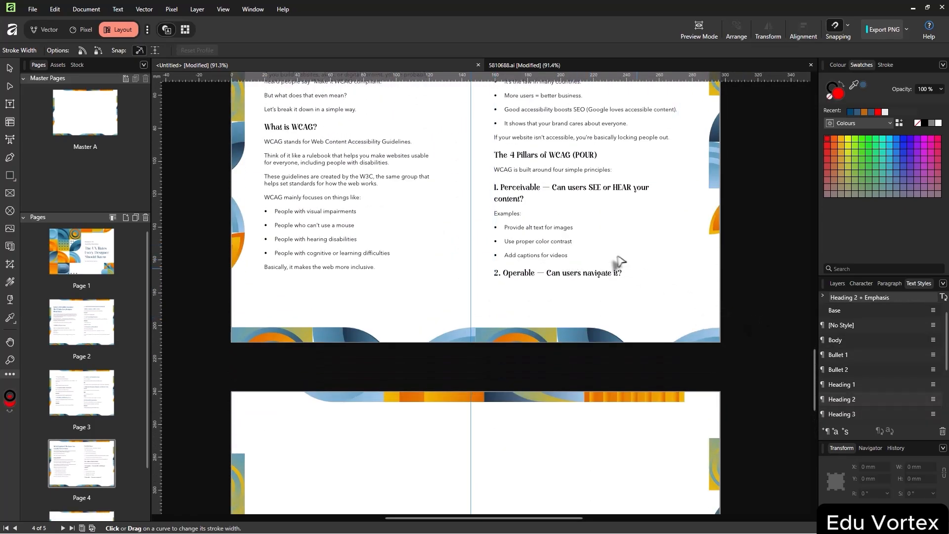
left_click(619, 262)
key("t")
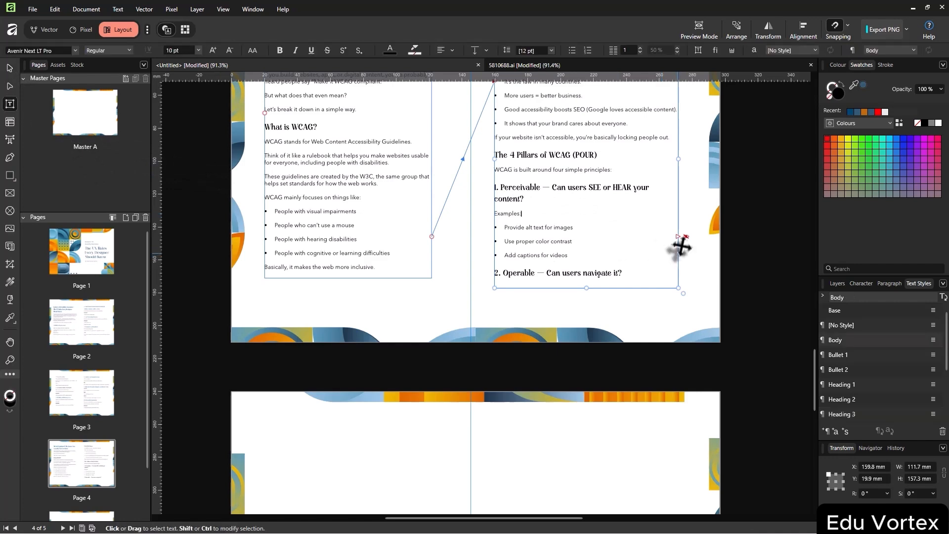
left_click(679, 237)
scroll(665, 213, "down", 2)
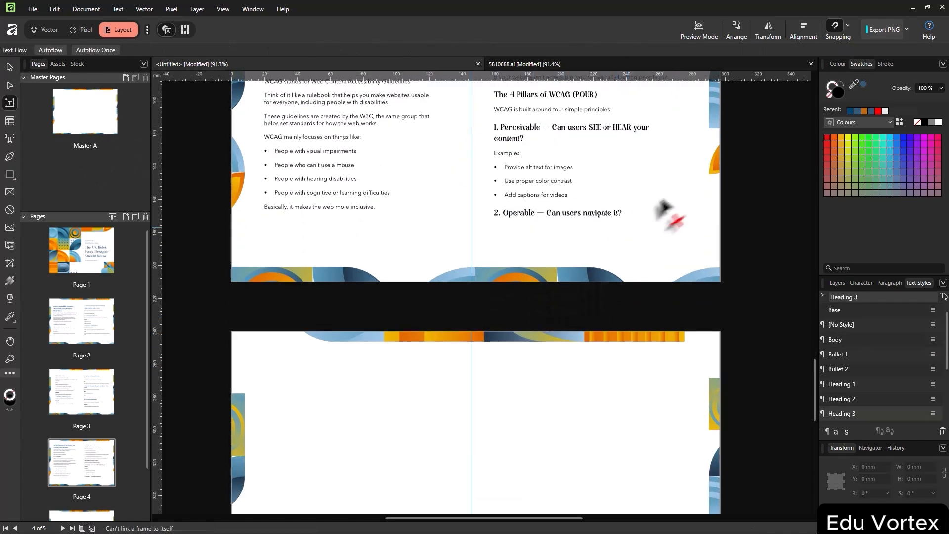
left_click_drag(277, 314, 451, 500)
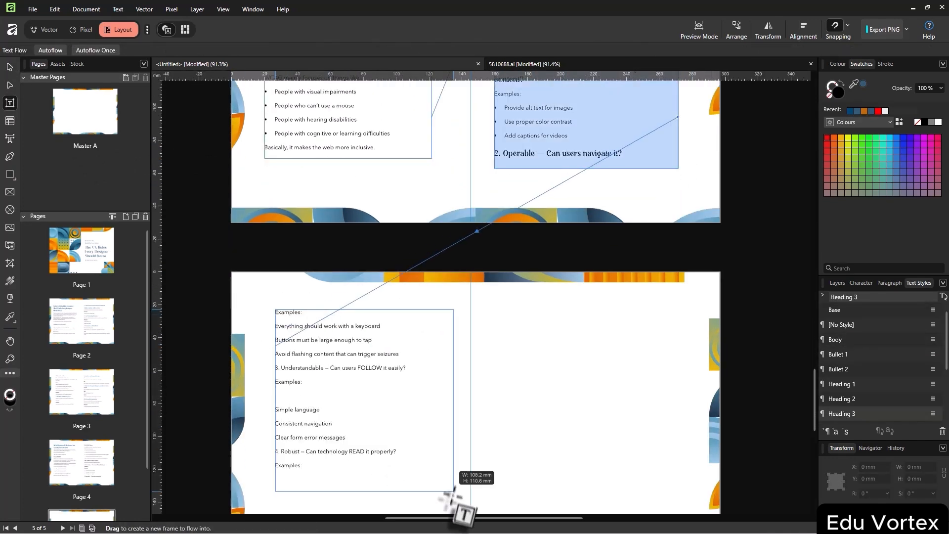
scroll(441, 357, "down", 2)
scroll(443, 356, "down", 1)
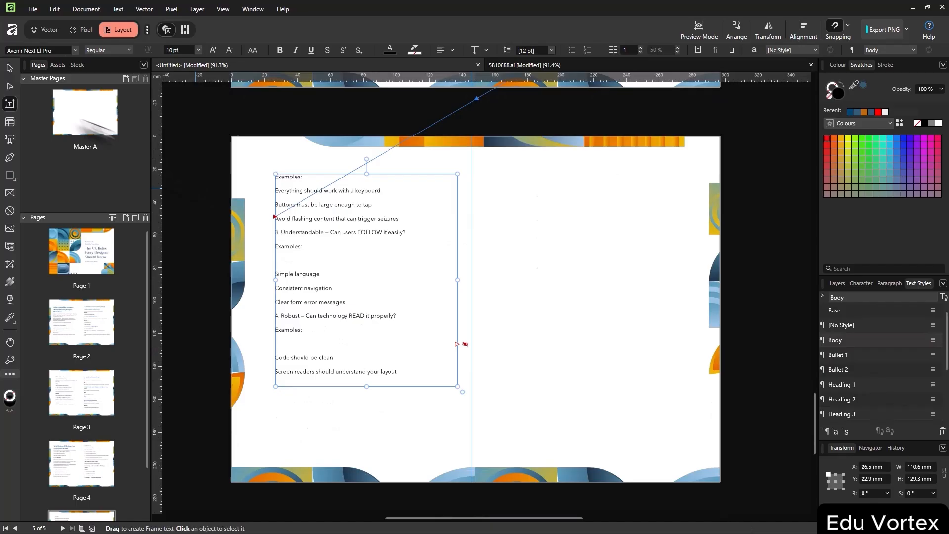
Resize page 5's text frame to about 112 × 162 mm, with its left edge at about 19 mm
left_click(10, 69)
left_click_drag(275, 386, 262, 431)
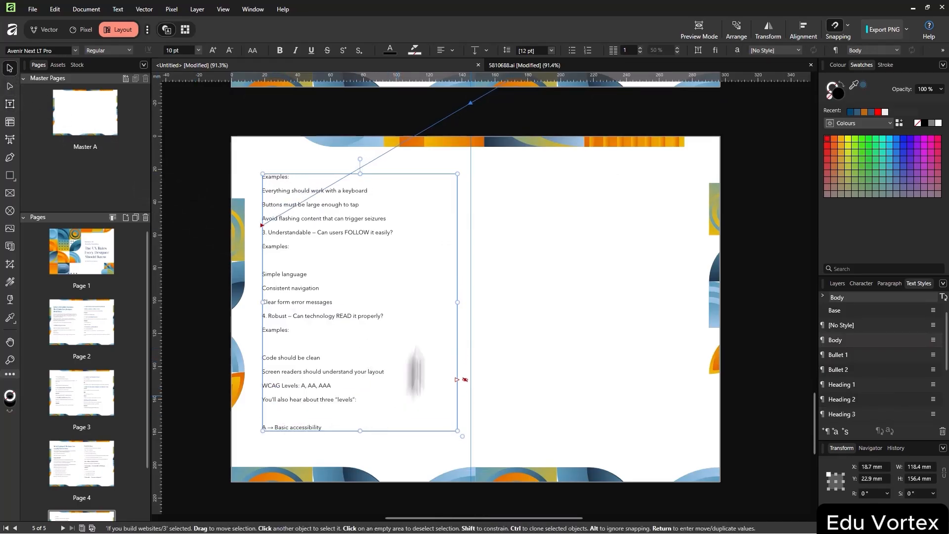
left_click_drag(457, 302, 447, 302)
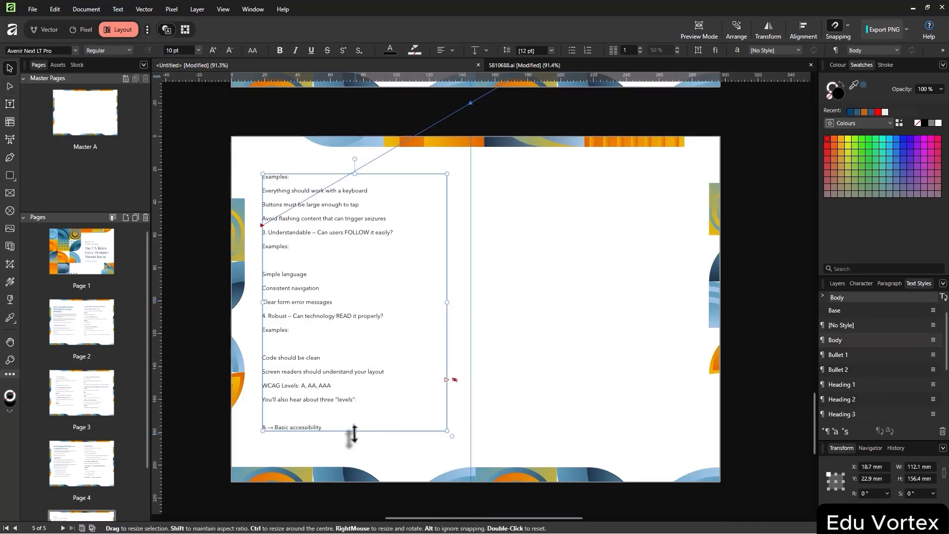
left_click_drag(354, 434, 354, 439)
scroll(325, 275, "up", 1)
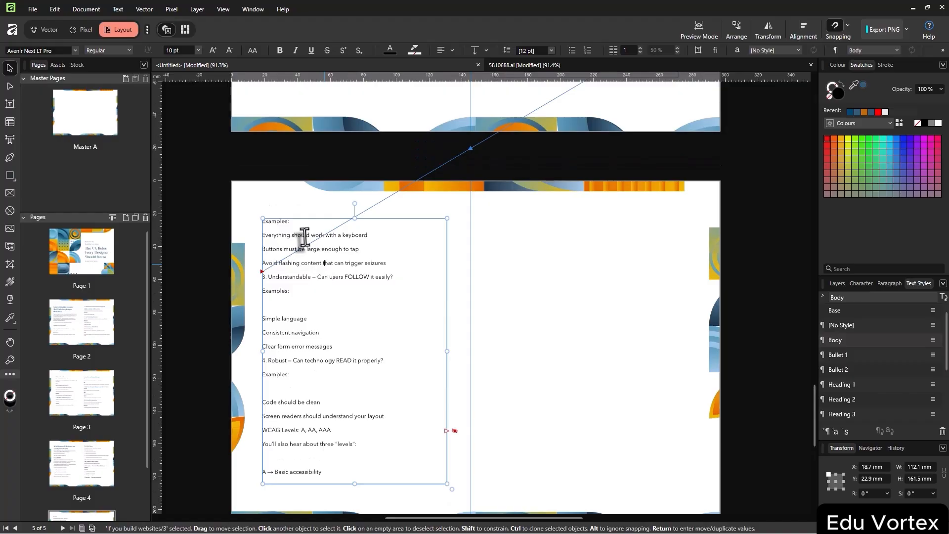
Shorten page 4's second text frame so that the "2. Operable" heading flows onto page 5, and deselect it
key("alt+Tab")
key("alt+Tab")
scroll(678, 222, "up", 2)
key("t")
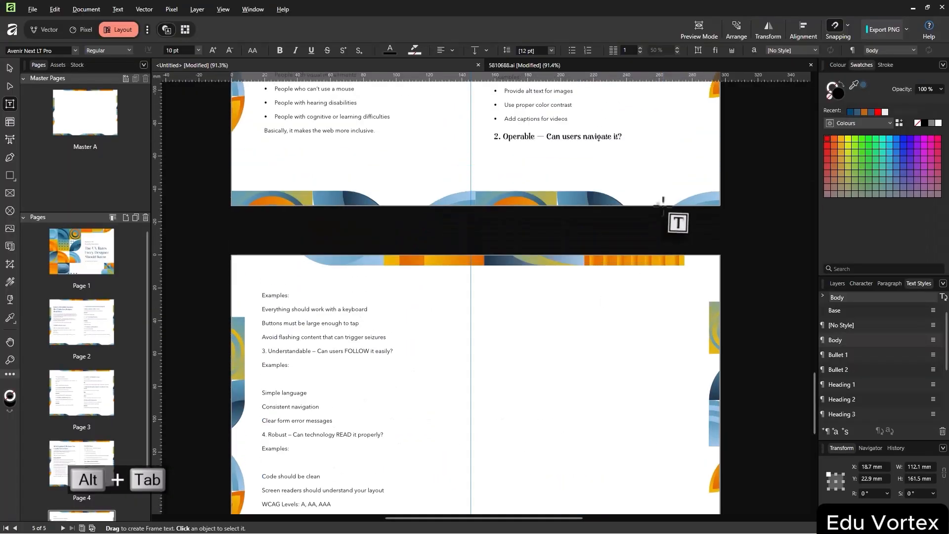
scroll(678, 223, "up", 1)
left_click(11, 70)
left_click(590, 154)
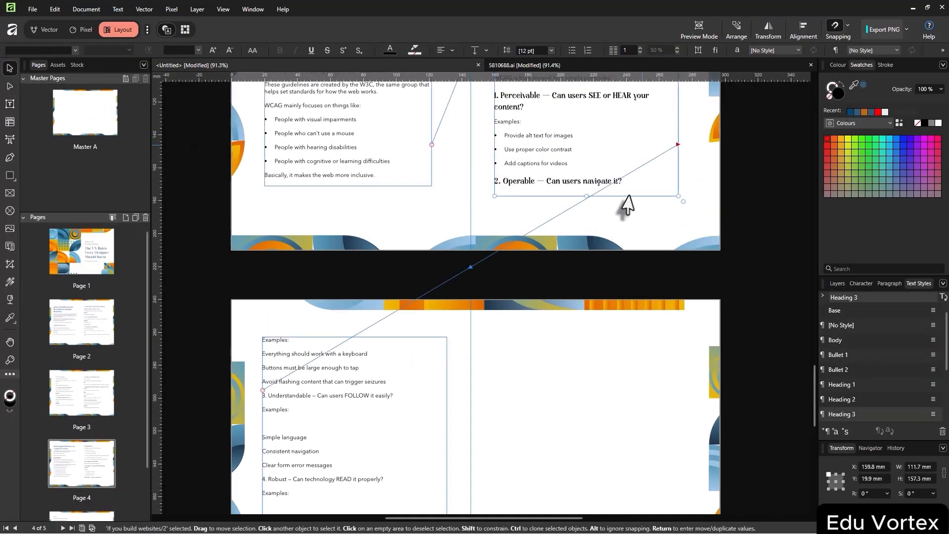
left_click_drag(587, 196, 587, 175)
left_click(577, 230)
Bullet the three Operable examples on page 5, from "Everything should work with a keyboard" to "Avoid flashing content that can trigger seizures"
scroll(322, 322, "down", 1)
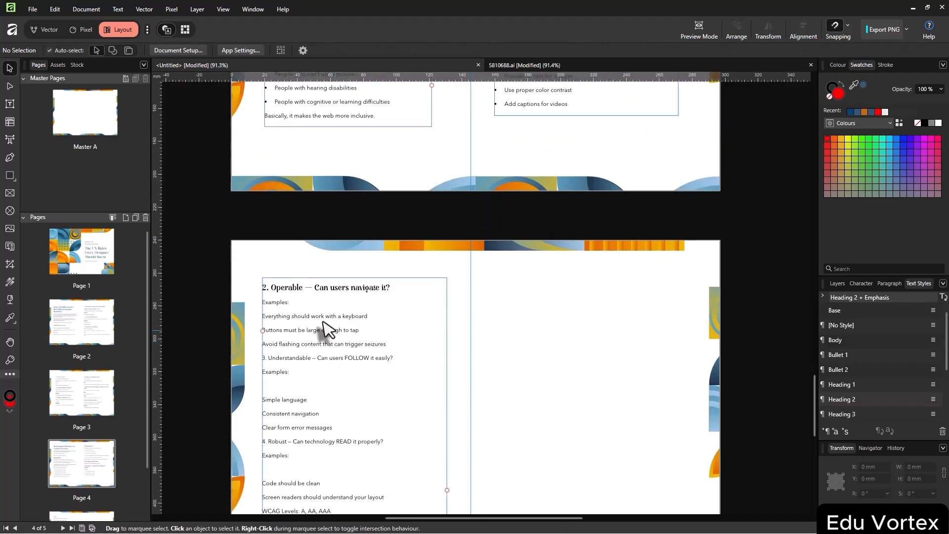
scroll(320, 320, "up", 2)
scroll(311, 307, "down", 1)
left_click(322, 309)
double_click(323, 314)
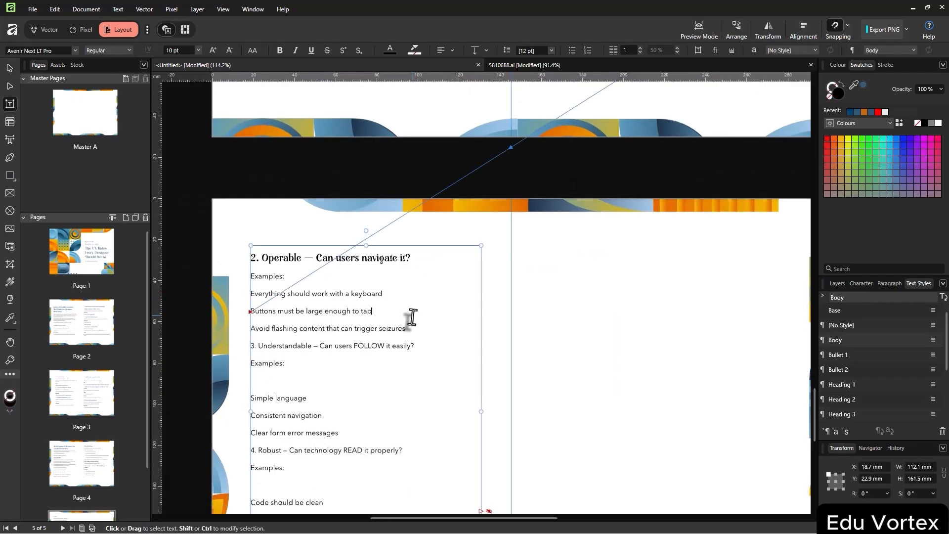
left_click_drag(408, 330, 233, 297)
left_click(571, 49)
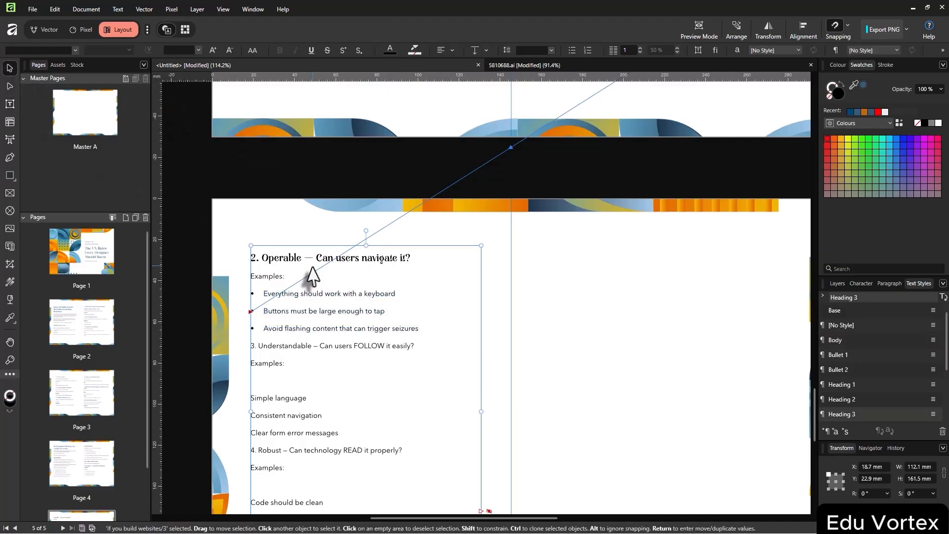
Following the web article, apply Heading 3 to the "3. Understandable" and "4. Robust" lines on page 5
scroll(297, 297, "down", 1)
triple_click(341, 301)
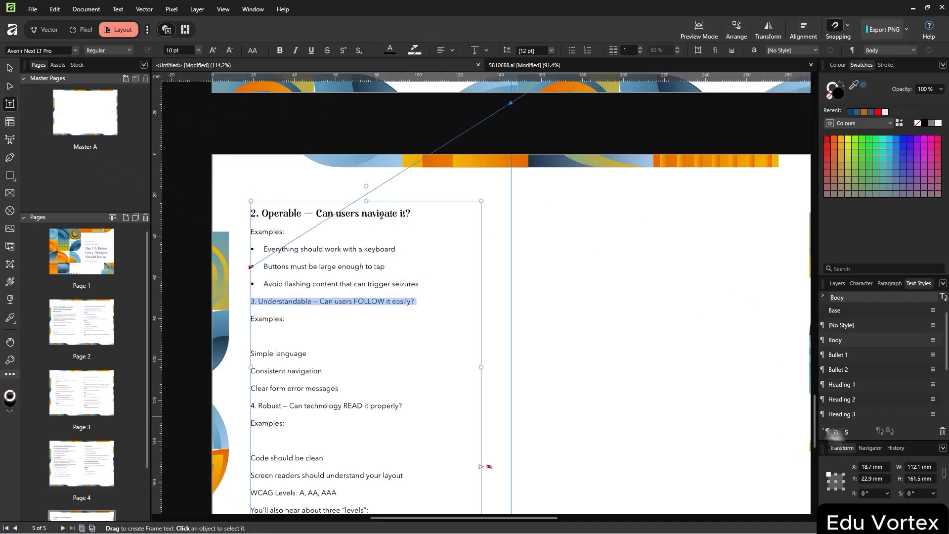
left_click(854, 414)
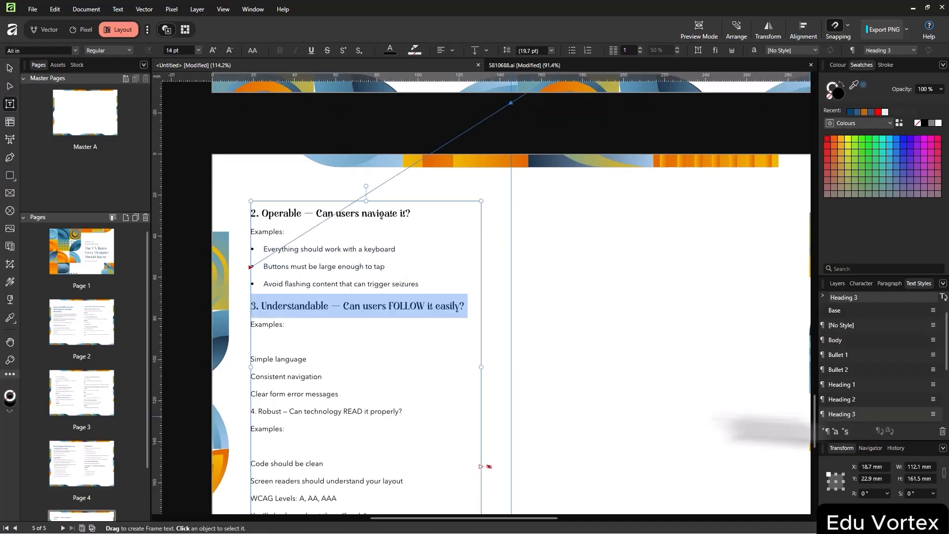
scroll(386, 381, "down", 1)
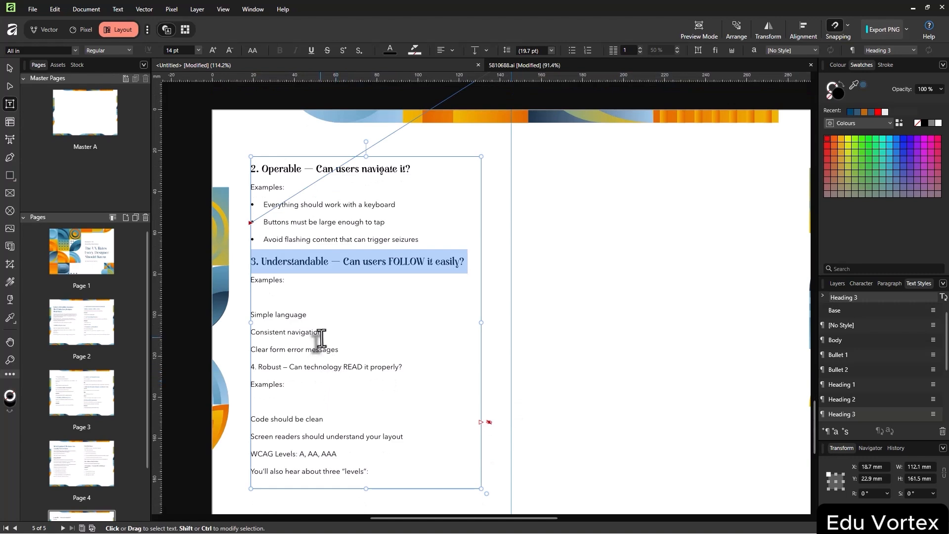
key("alt+Tab")
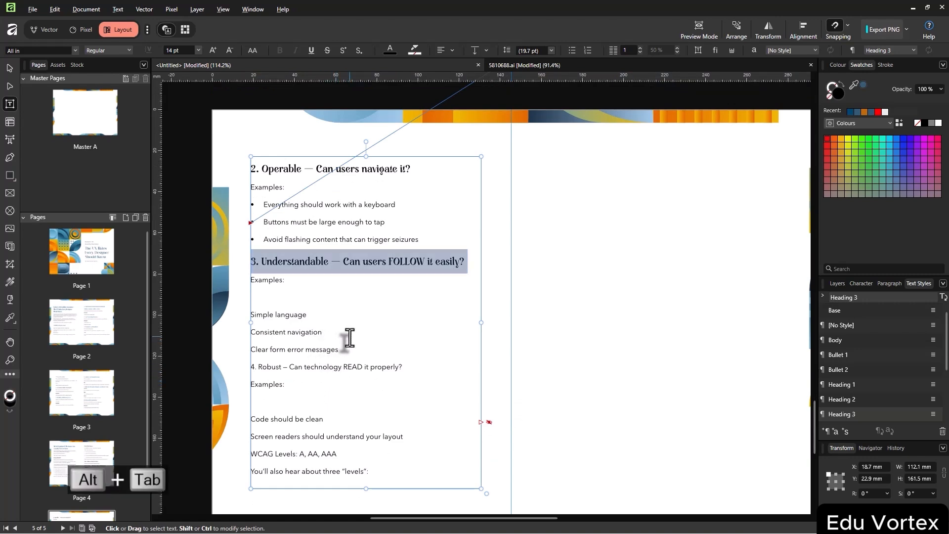
scroll(445, 282, "down", 7)
key("alt+Tab")
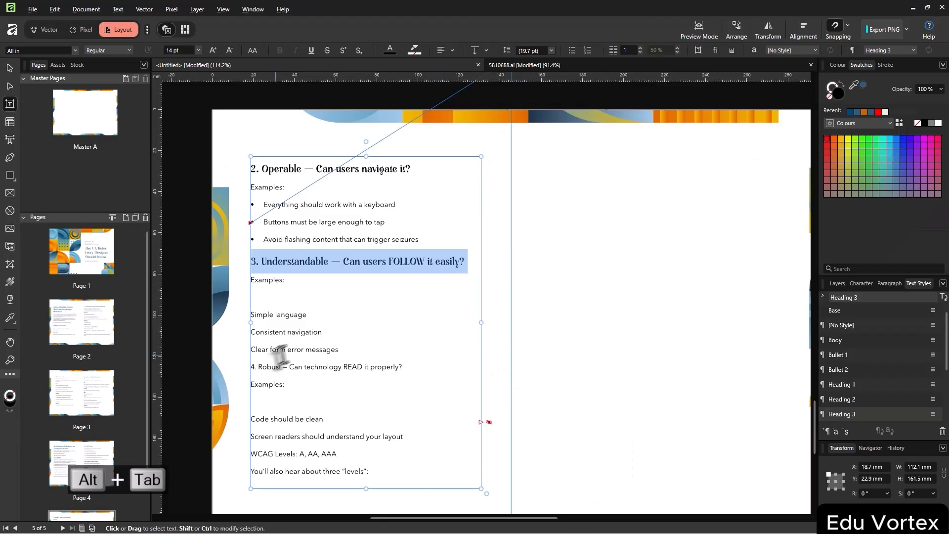
triple_click(282, 368)
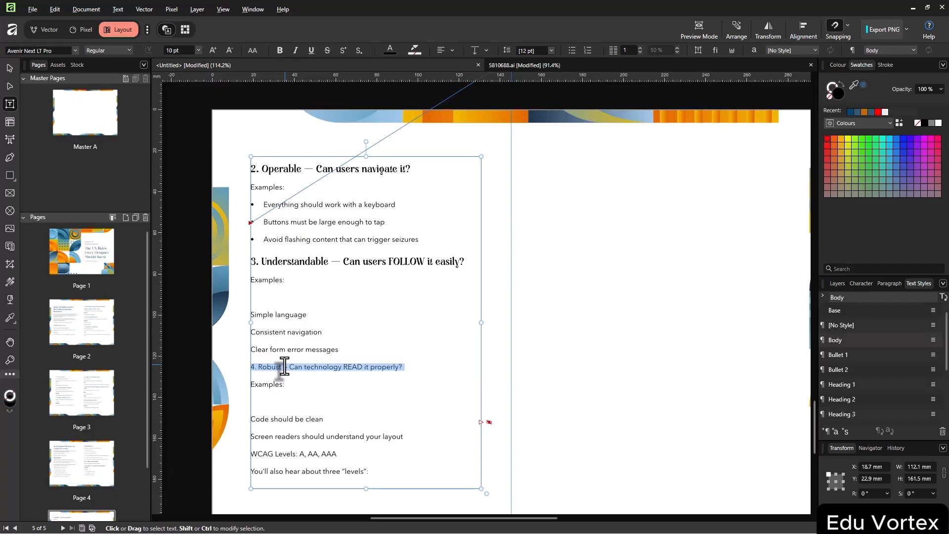
left_click(876, 416)
scroll(359, 367, "down", 1)
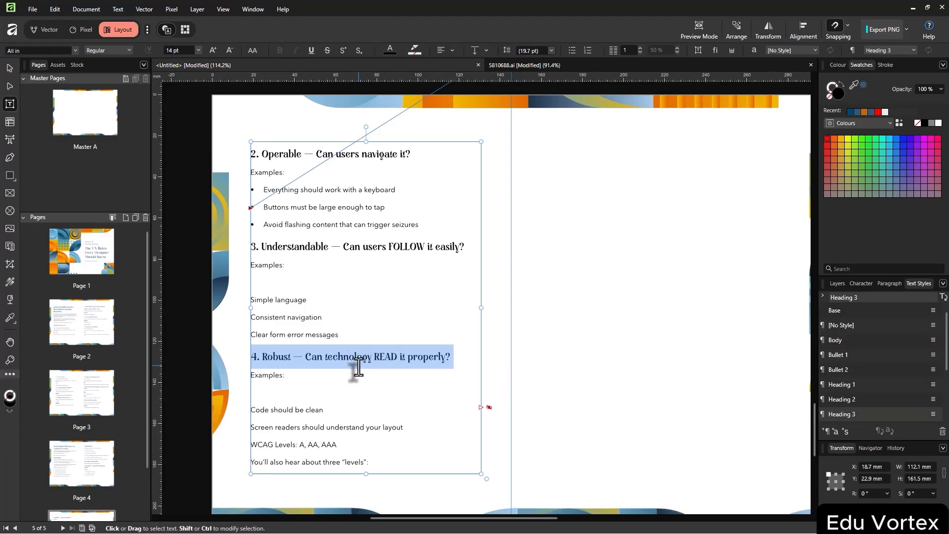
Delete the blank lines below "Examples:" in the Understandable and Robust sections on page 5
left_click(355, 283)
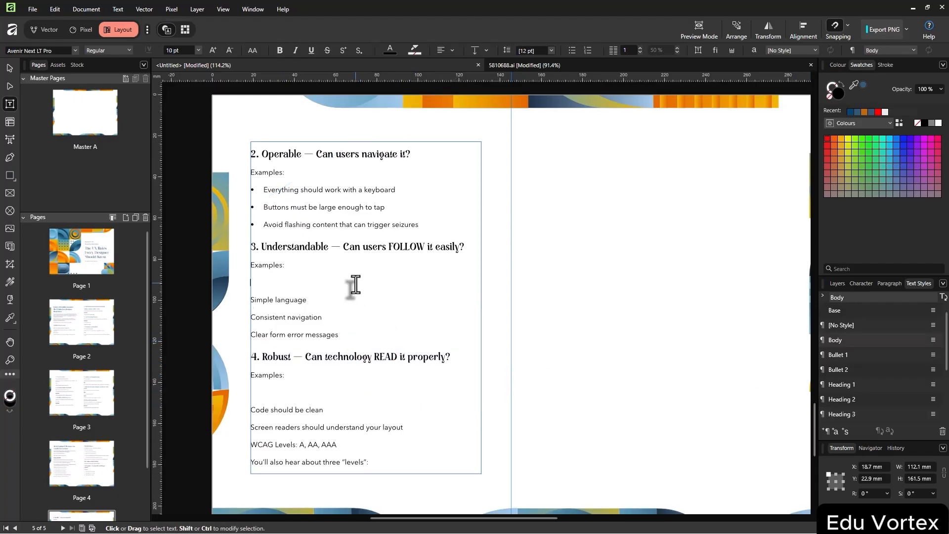
key("Delete")
key("Delete")
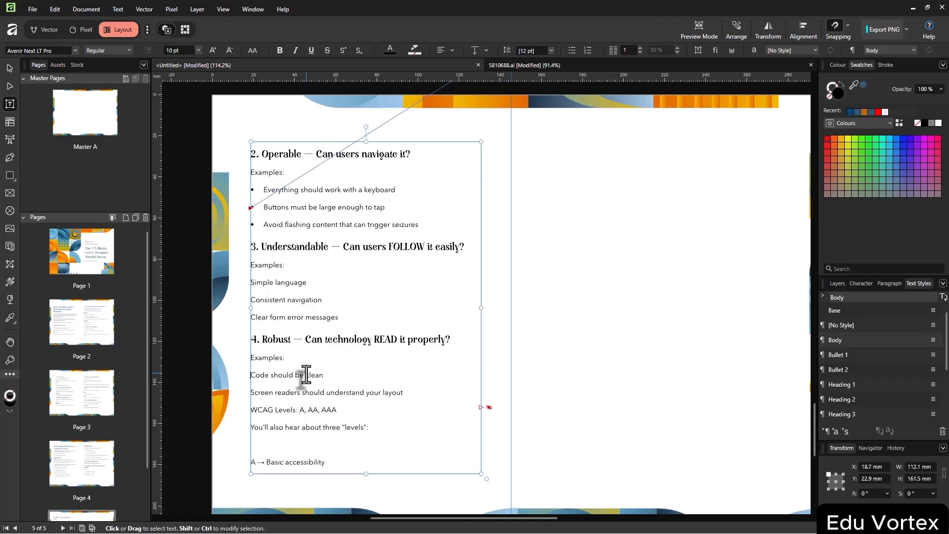
Bullet the three Understandable examples and the four lines from "Code should be clean" to "You'll also hear about three 'levels'"
left_click_drag(362, 317, 237, 269)
left_click(324, 300)
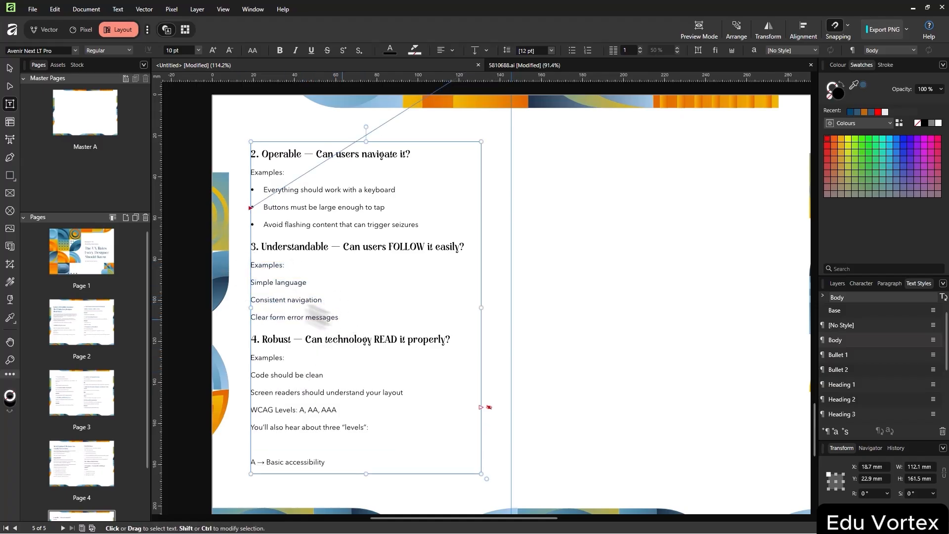
left_click_drag(339, 318, 250, 282)
left_click(572, 50)
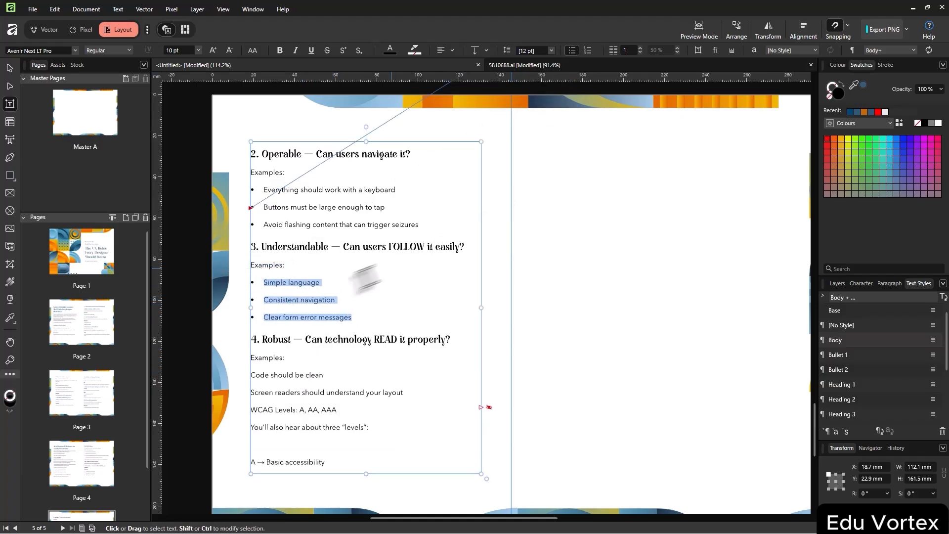
scroll(339, 335, "down", 2)
left_click_drag(376, 384, 251, 348)
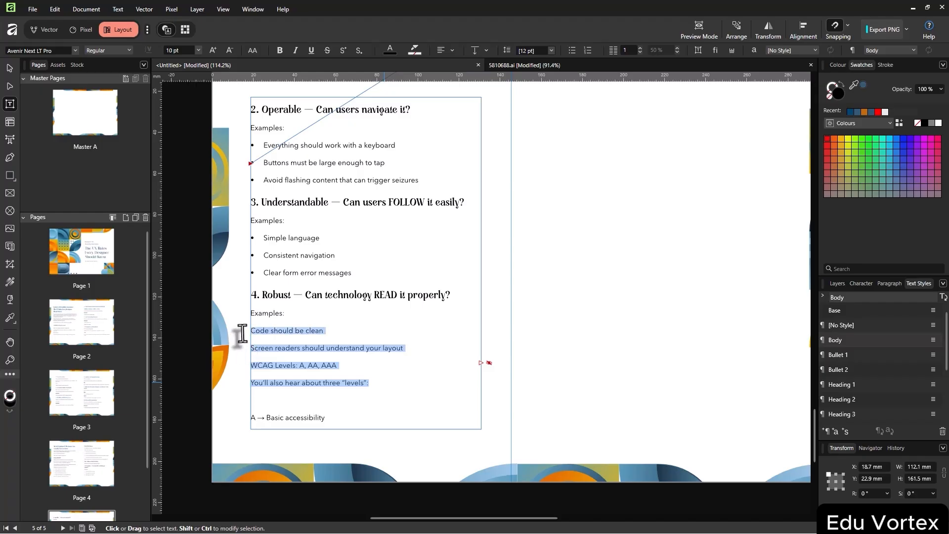
left_click(572, 50)
key("Escape")
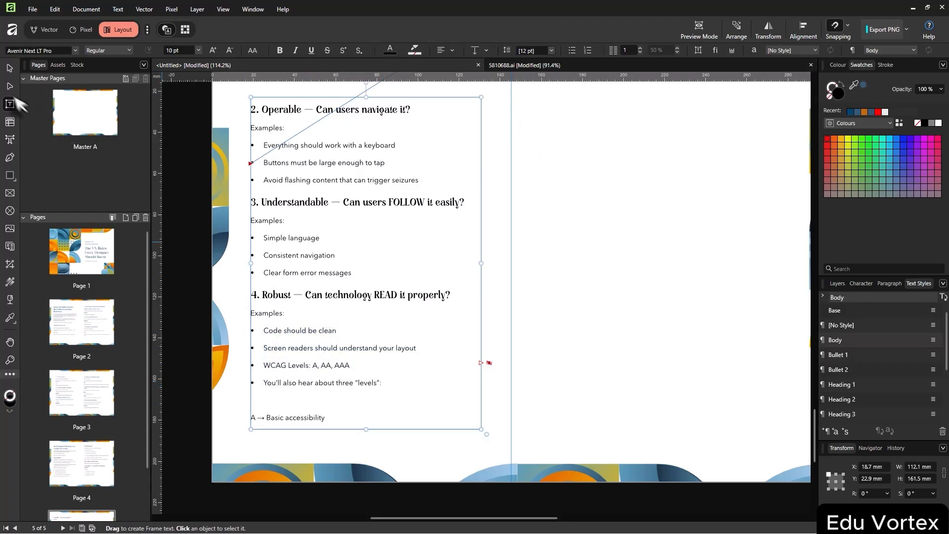
Shorten page 5's text frame to about 147 mm high and flow its overflow into a new frame of about 115 × 161 mm beside it
left_click_drag(366, 429, 366, 398)
left_click(489, 338)
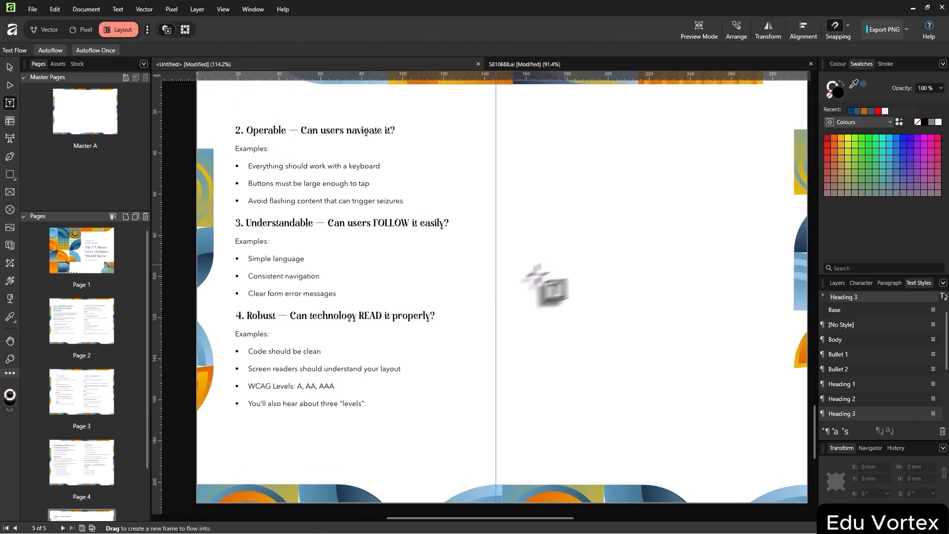
left_click_drag(461, 141, 698, 470)
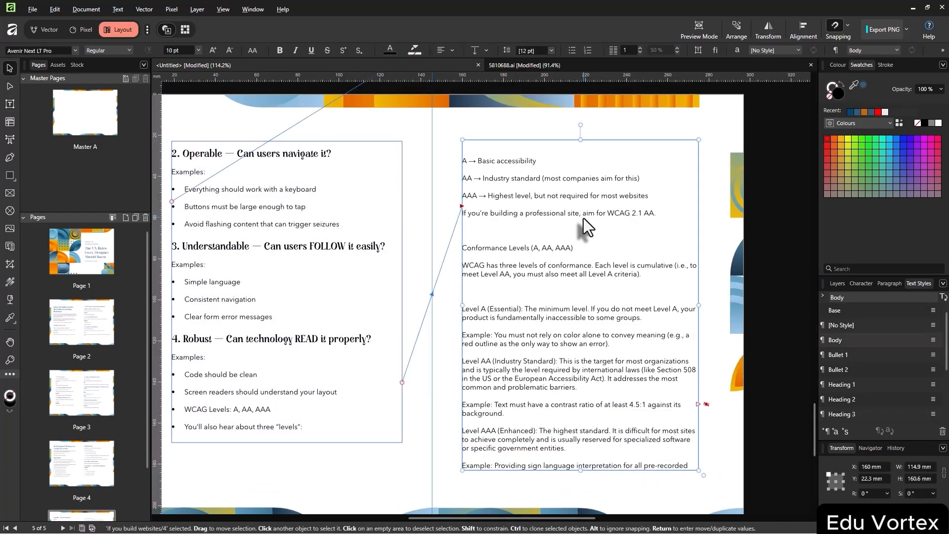
Following the web article, remove the bullets from the "WCAG Levels: A, AA, AAA" and "You'll also hear about three 'levels'" lines
key("alt+Tab")
key("alt+Tab")
key("alt+Tab")
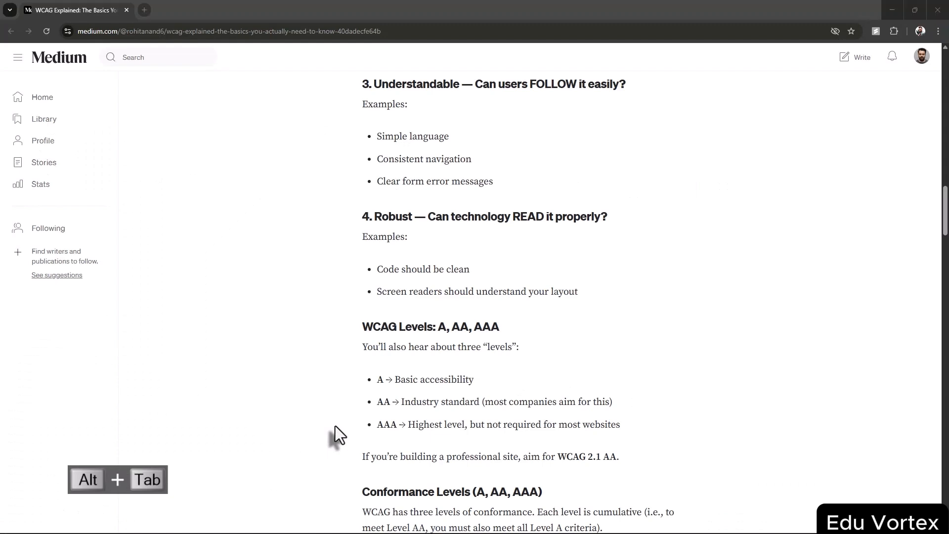
key("alt+Tab")
left_click_drag(326, 430, 173, 410)
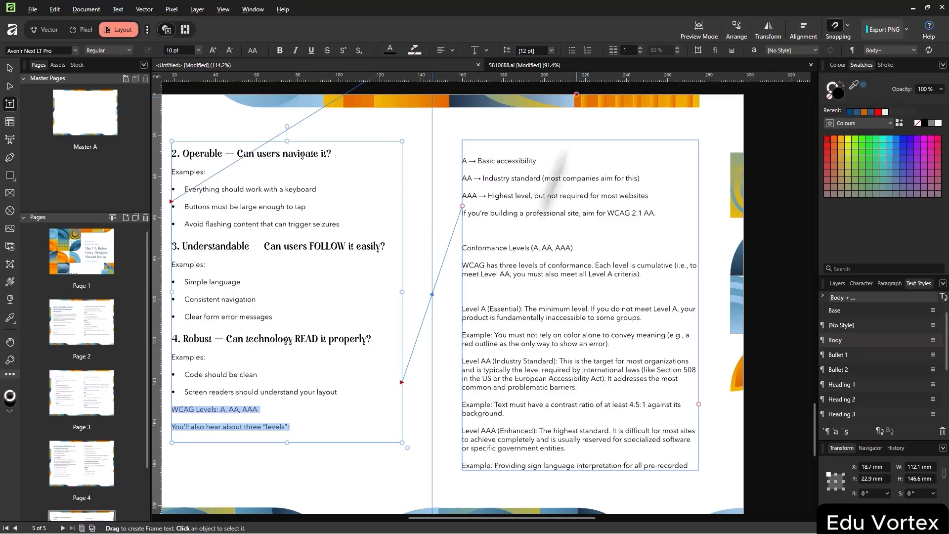
left_click(303, 428)
Apply Heading 3 to "WCAG Levels: A, AA, AAA" and shorten page 5's first frame so that the heading flows into the second
key("alt+Tab")
key("alt+Tab")
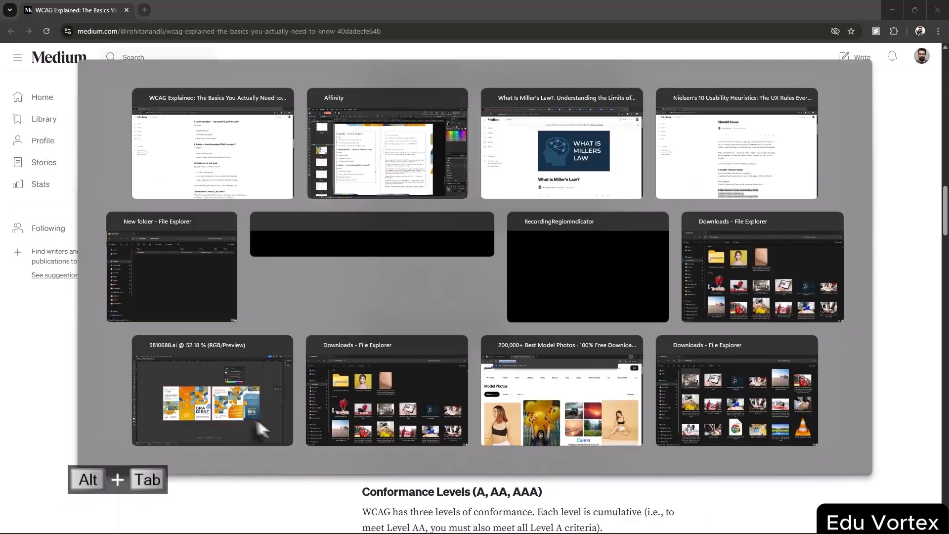
triple_click(250, 410)
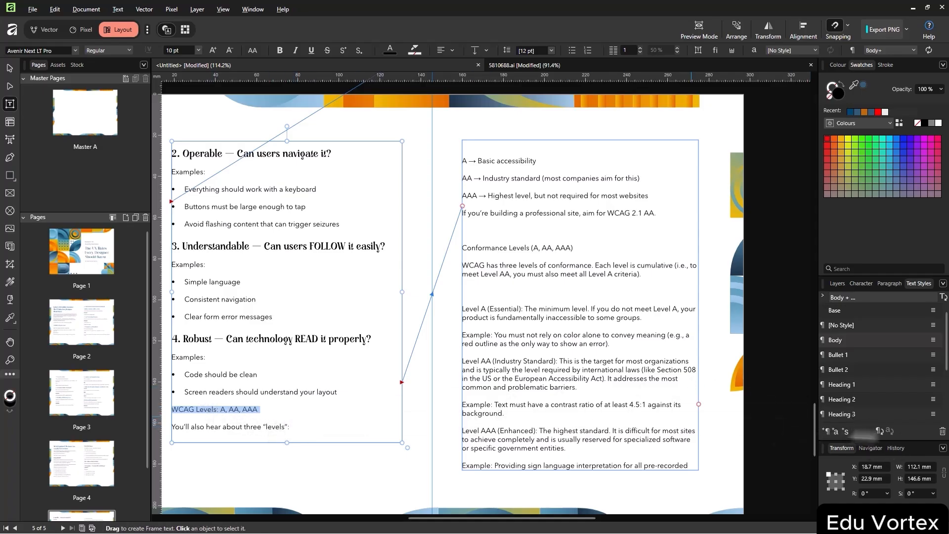
left_click(885, 414)
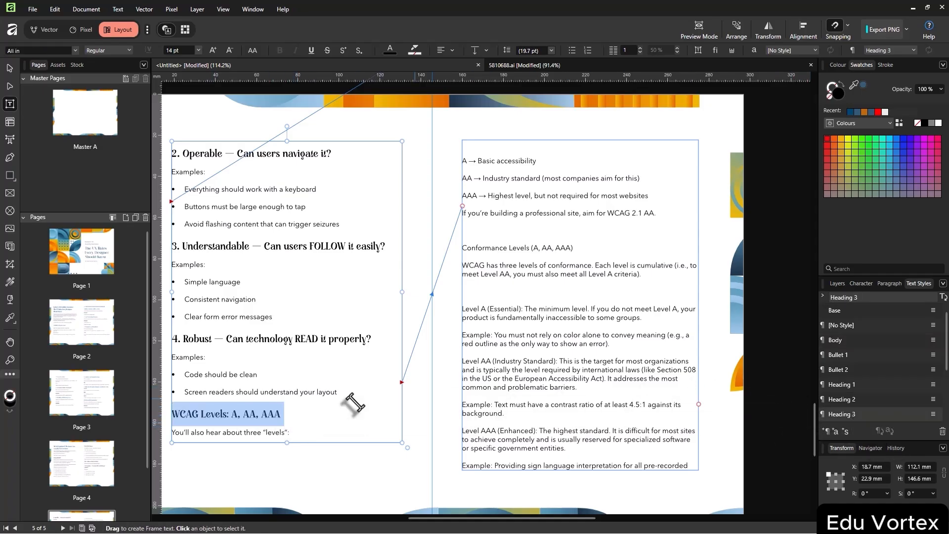
left_click(9, 70)
left_click_drag(287, 443, 287, 406)
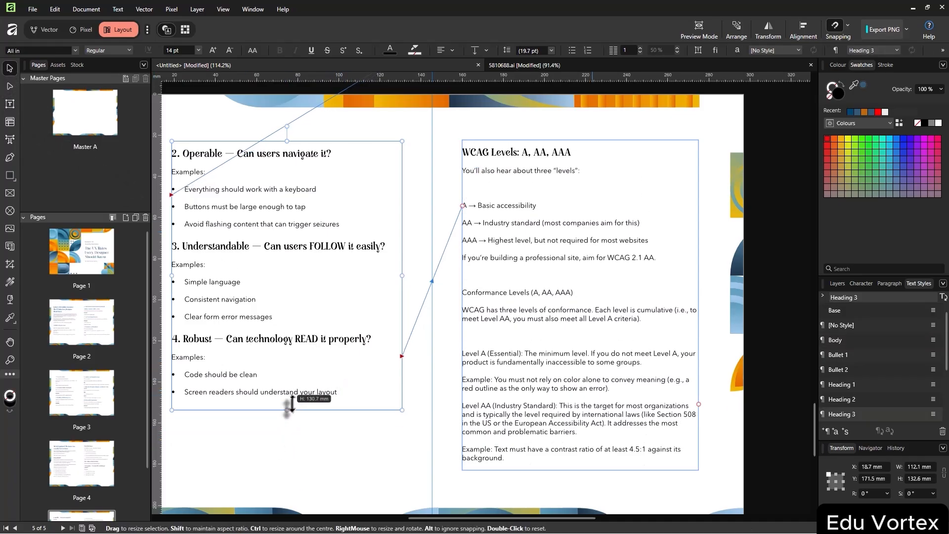
Delete the blank line above "A → Basic accessibility" and bullet the four lines from there to "If you're building a professional site"
double_click(500, 188)
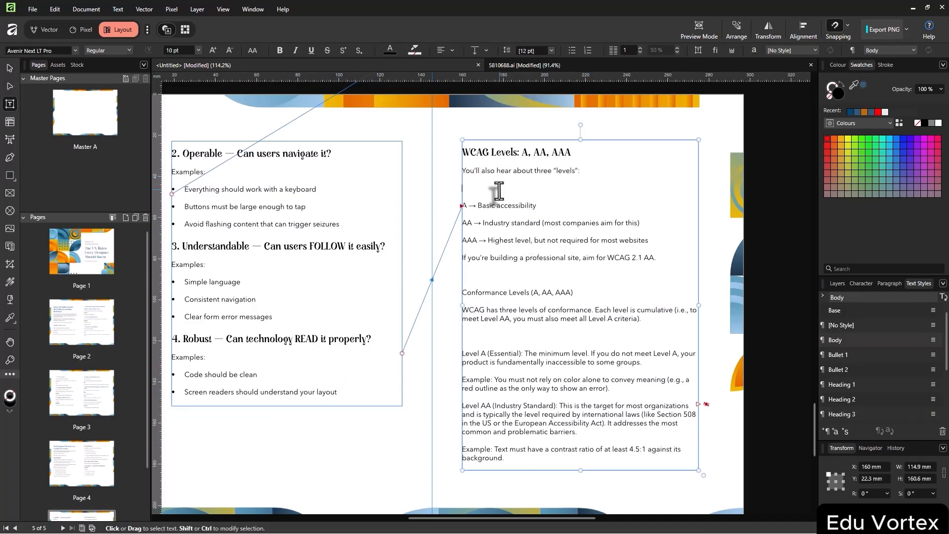
key("BackSpace")
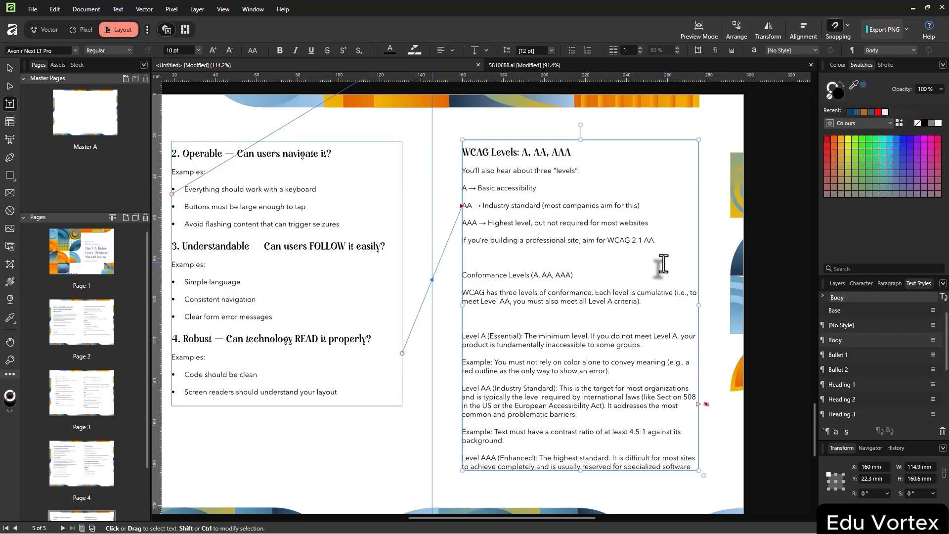
left_click(12, 70)
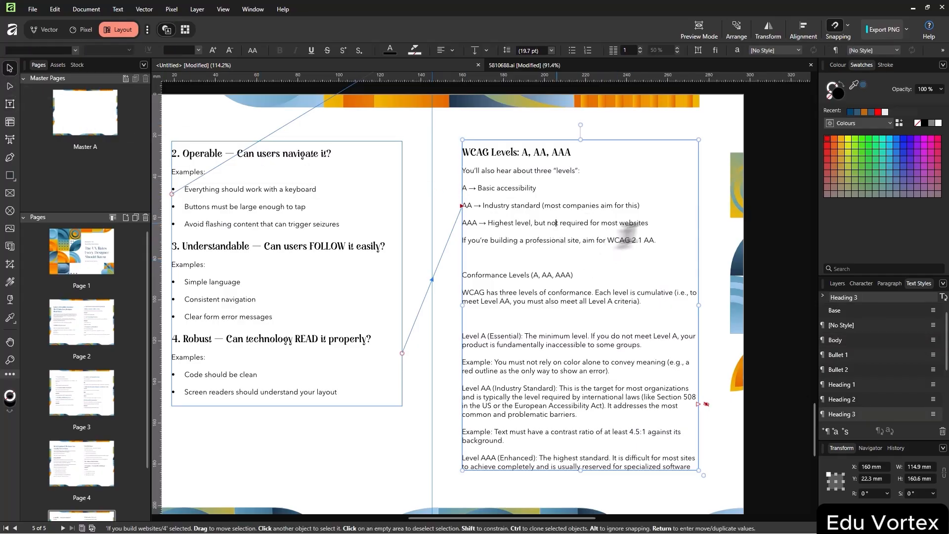
left_click_drag(658, 240, 463, 189)
left_click(572, 51)
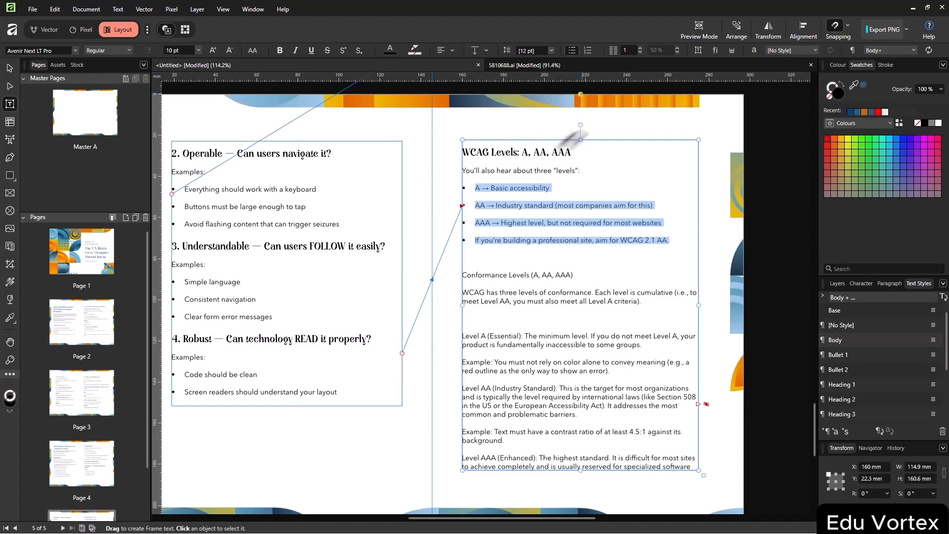
left_click(11, 69)
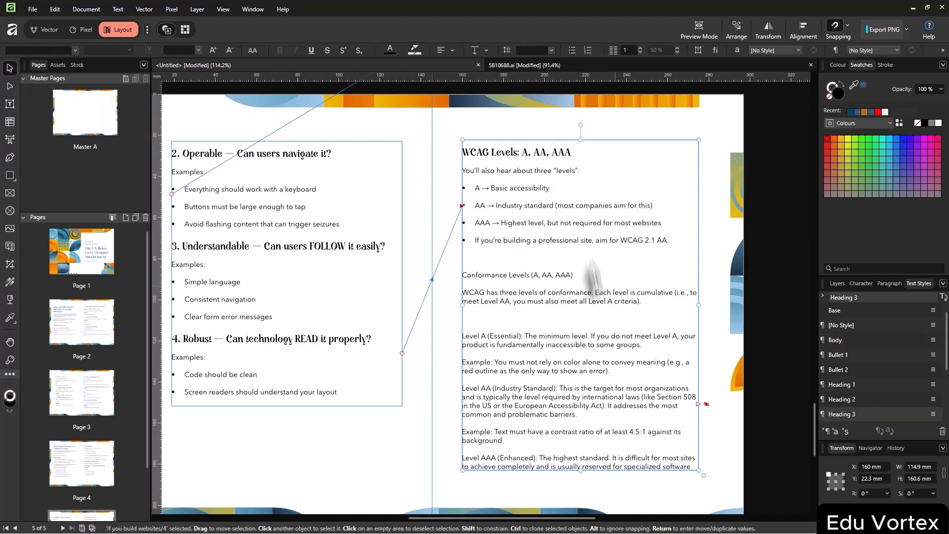
Following the web article, unbullet the "If you're building a professional site" line and delete the blank lines around the Conformance Levels introduction
key("alt+Tab")
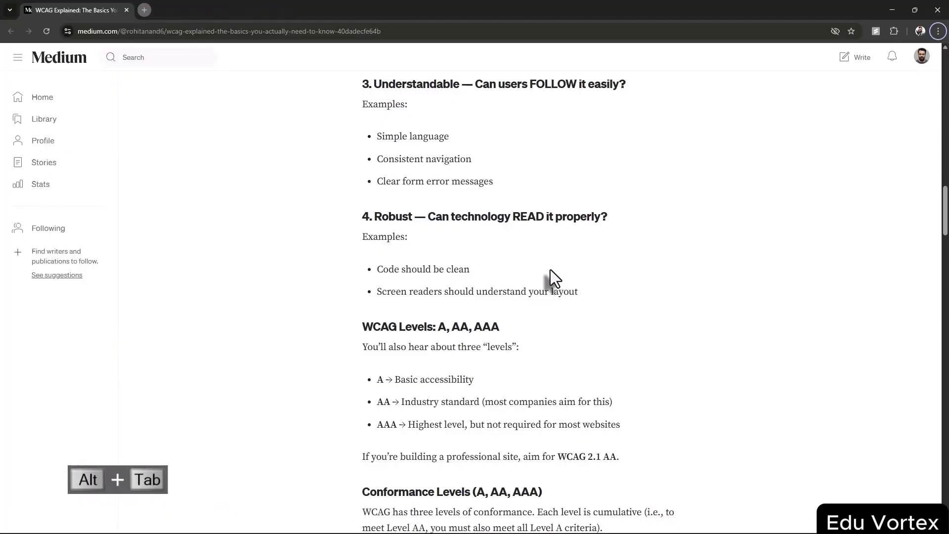
scroll(551, 271, "down", 2)
key("alt+Tab")
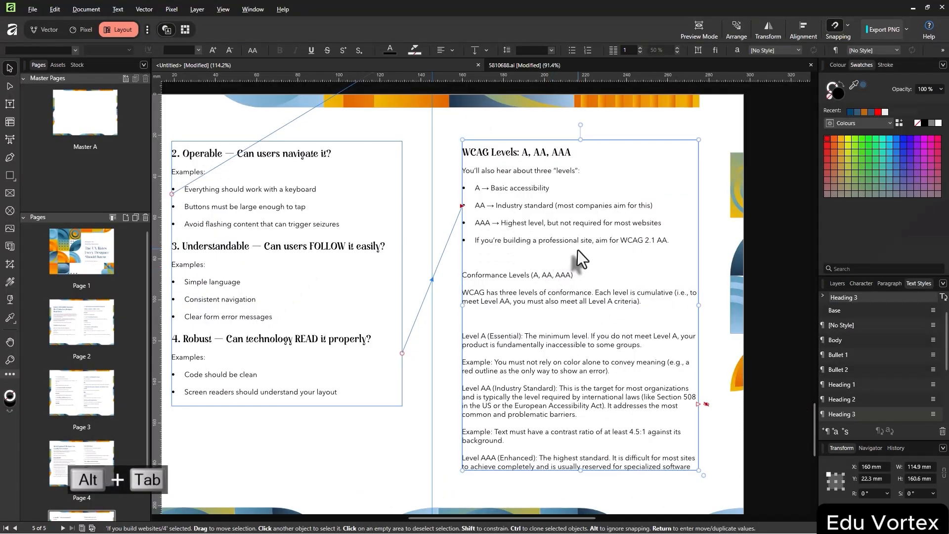
double_click(568, 251)
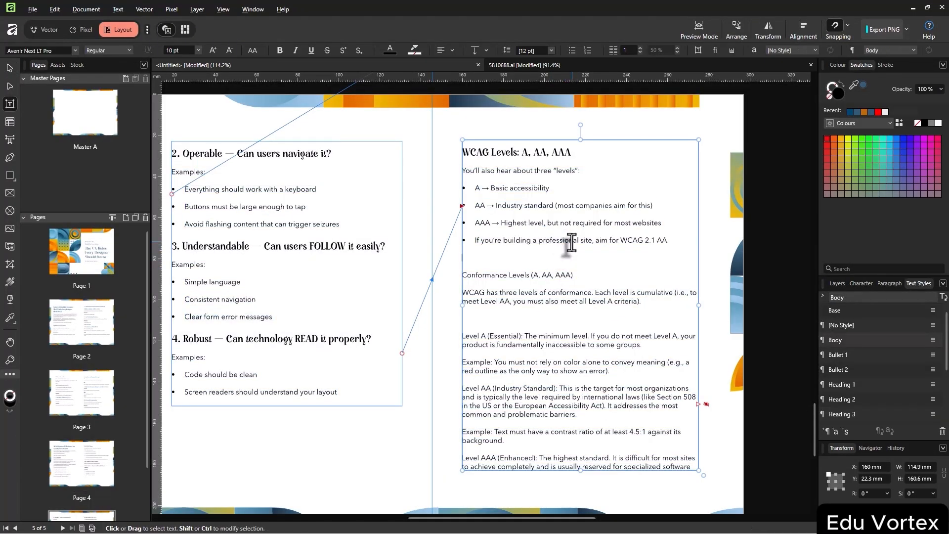
triple_click(571, 242)
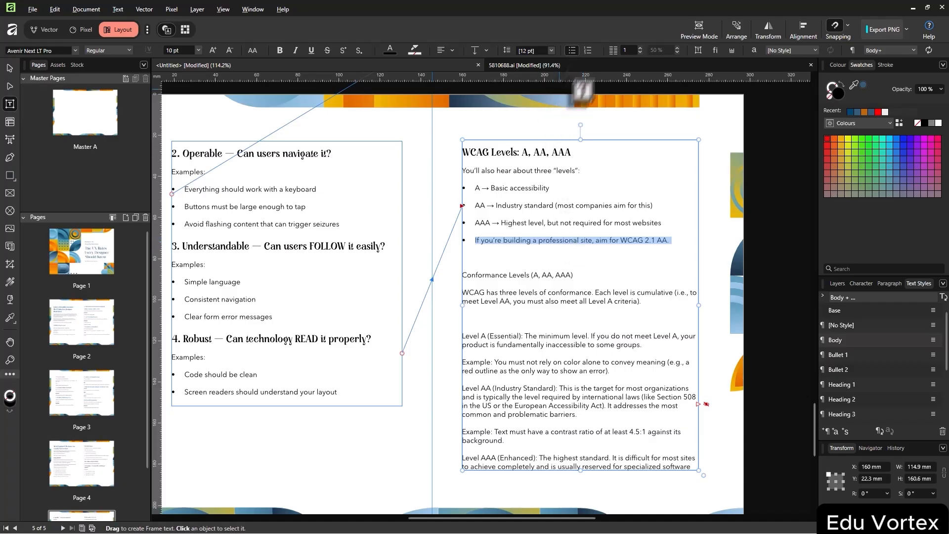
left_click(572, 50)
left_click(557, 261)
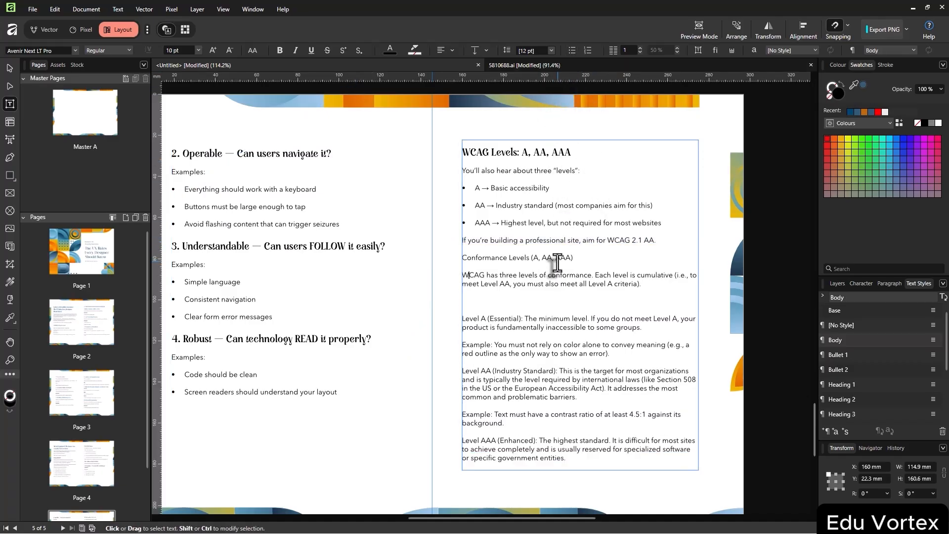
Apply Heading 3 to the "Conformance Levels (A, AA, AAA)" line in page 5's second frame
key("alt+Tab")
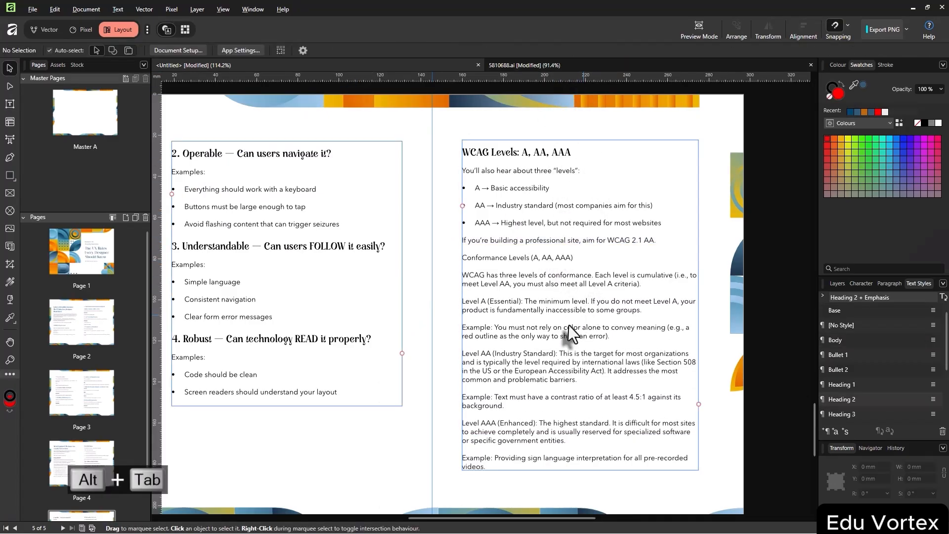
double_click(532, 259)
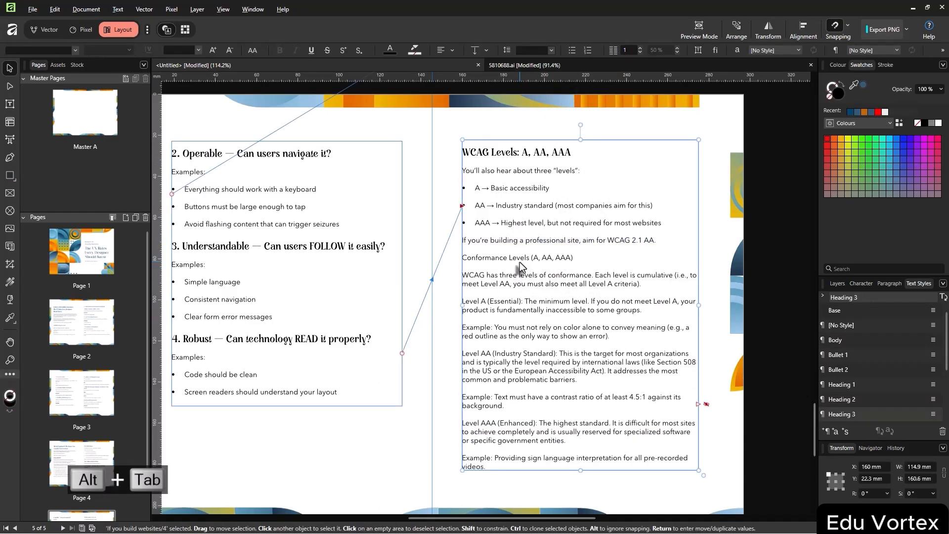
left_click(870, 415)
left_click(581, 315)
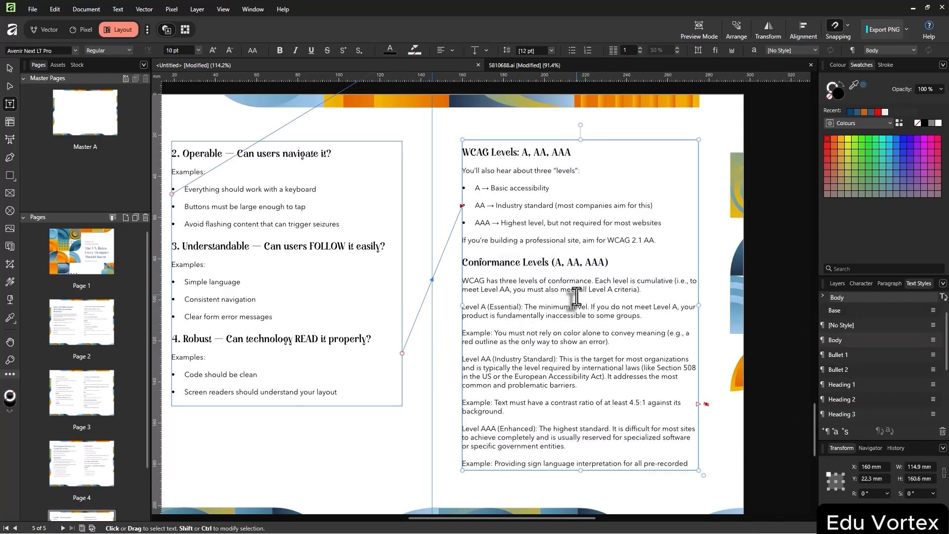
Duplicate page 5 to add a sixth page
scroll(576, 297, "down", 1)
scroll(120, 449, "down", 2)
right_click(83, 490)
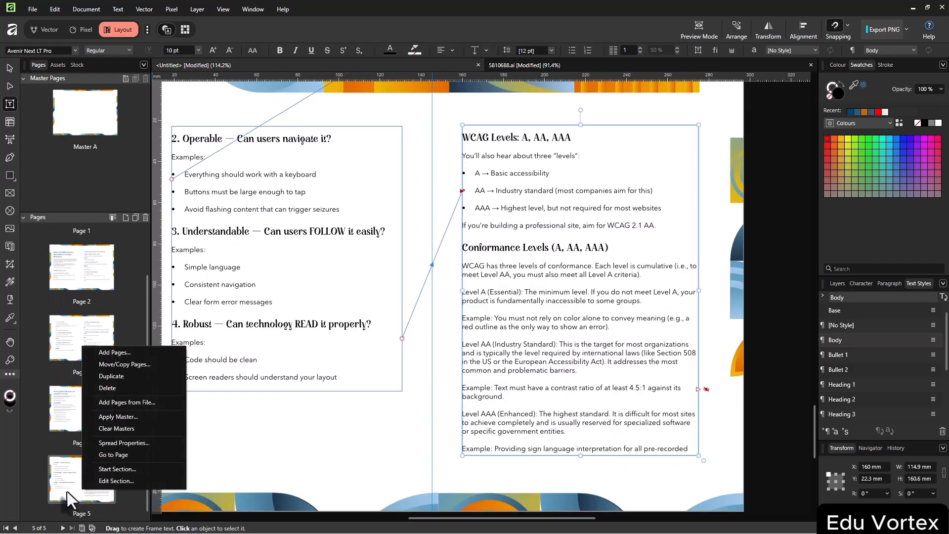
left_click(140, 379)
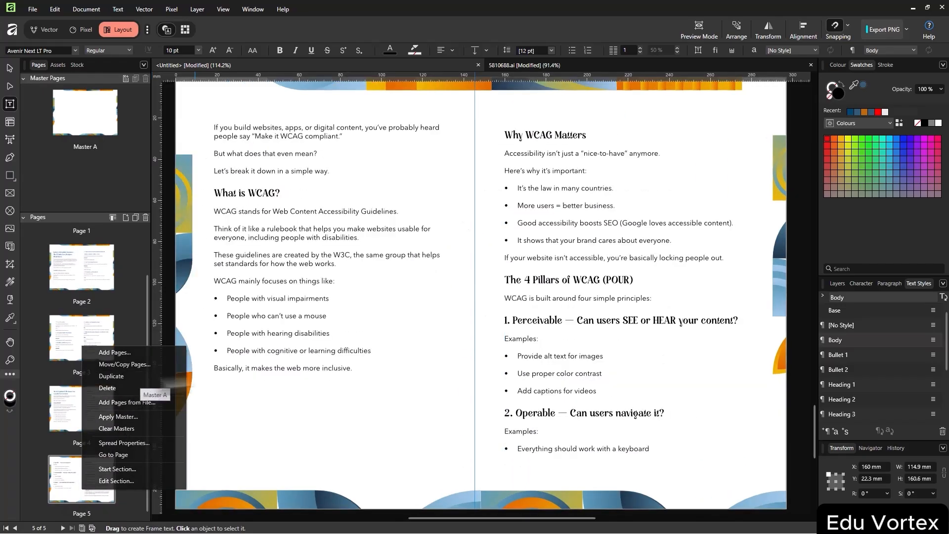
Delete both linked text frames from page 6, leaving only the decorative border
left_click(10, 68)
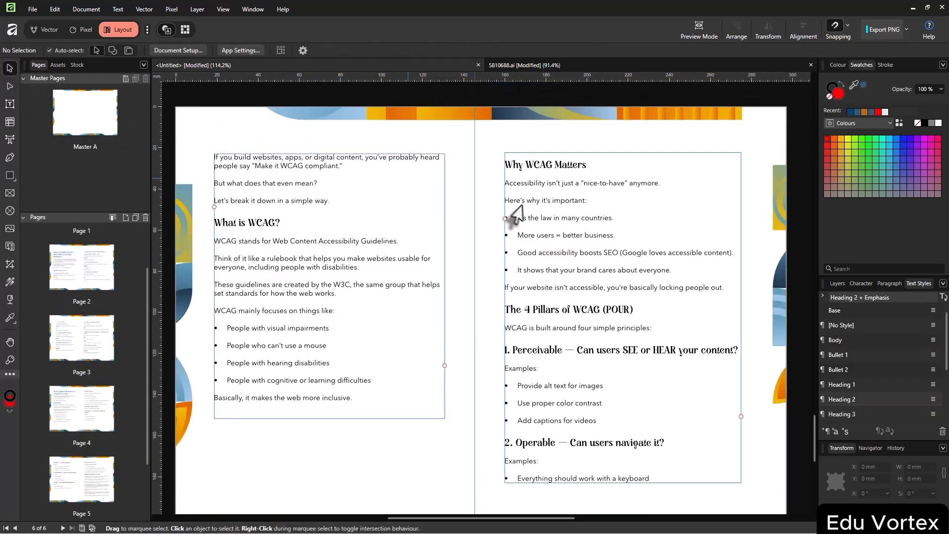
left_click_drag(366, 148, 631, 424)
scroll(635, 378, "down", 1)
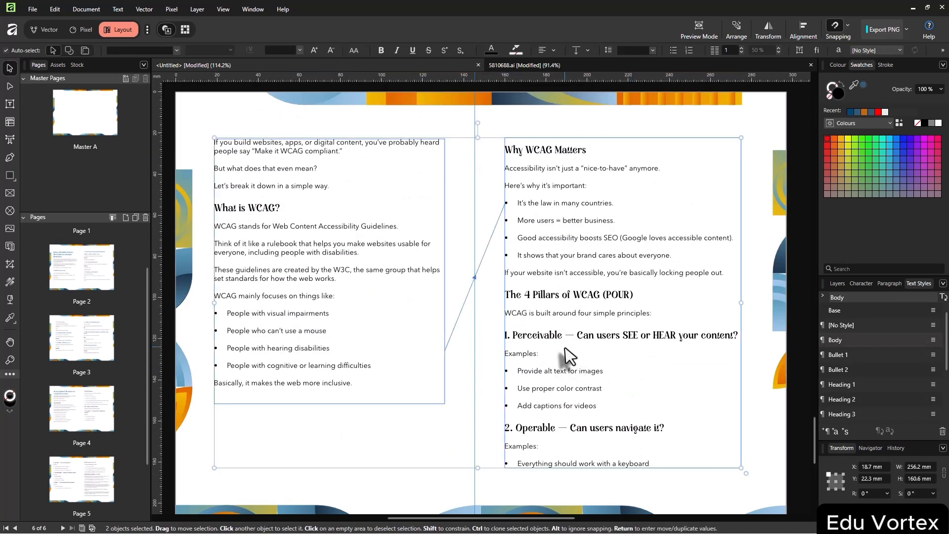
key("Delete")
scroll(563, 297, "up", 3)
scroll(553, 284, "down", 6)
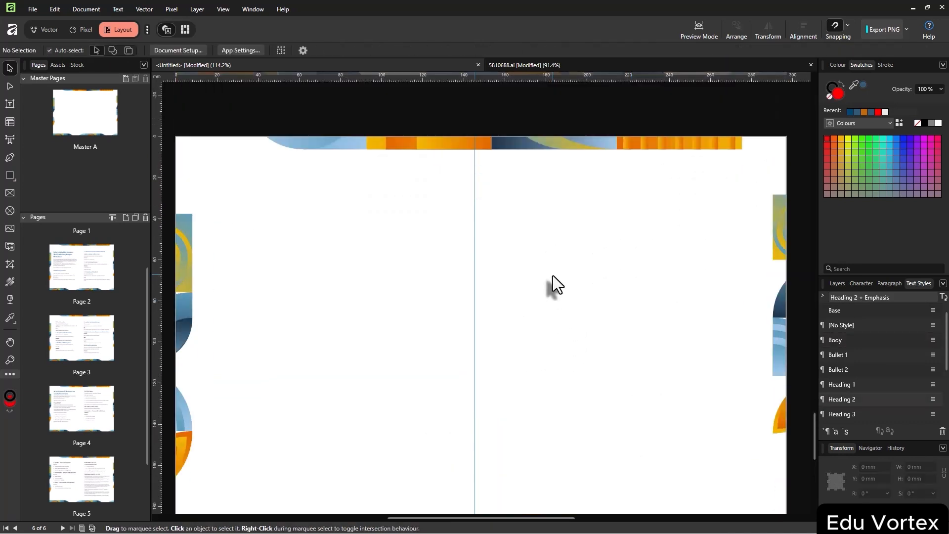
Duplicate page 5 once more to add a seventh page to the document
right_click(80, 494)
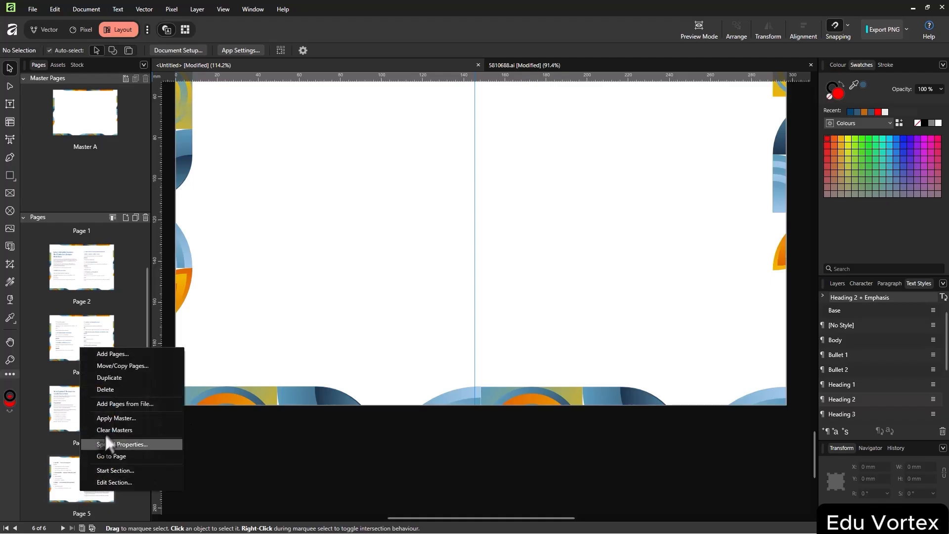
left_click(126, 378)
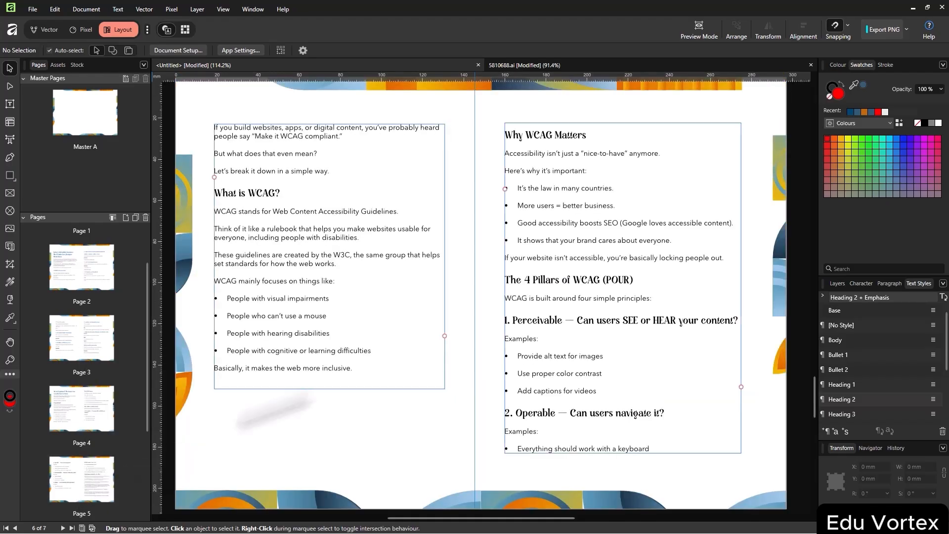
scroll(303, 413, "up", 1)
scroll(327, 381, "down", 5)
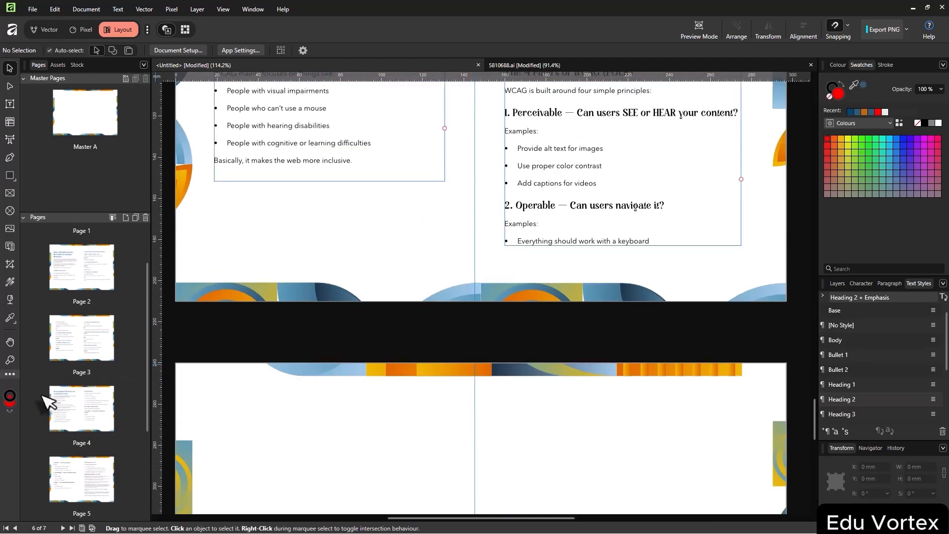
Undo the duplicate of page 5 and duplicate the empty bordered page 6 instead to add page 7
key("ctrl+z")
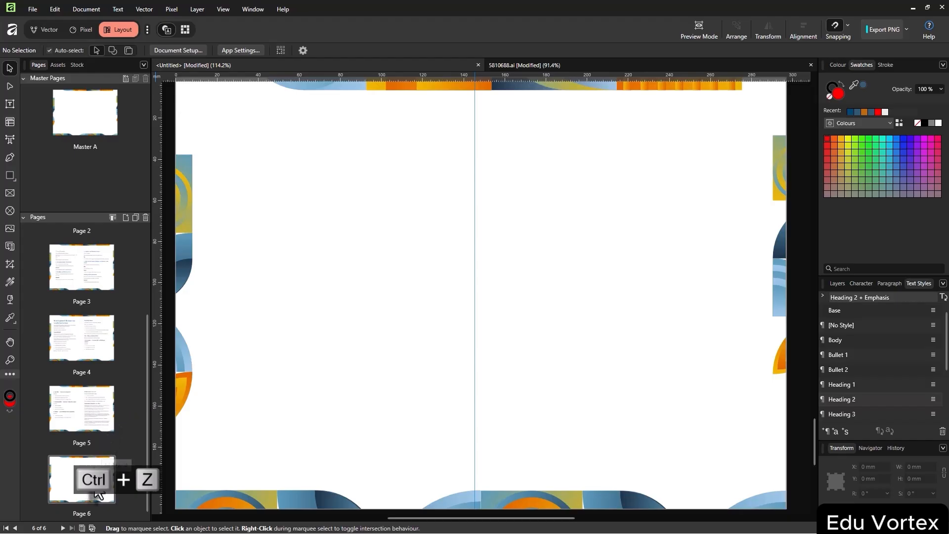
right_click(95, 490)
left_click(132, 369)
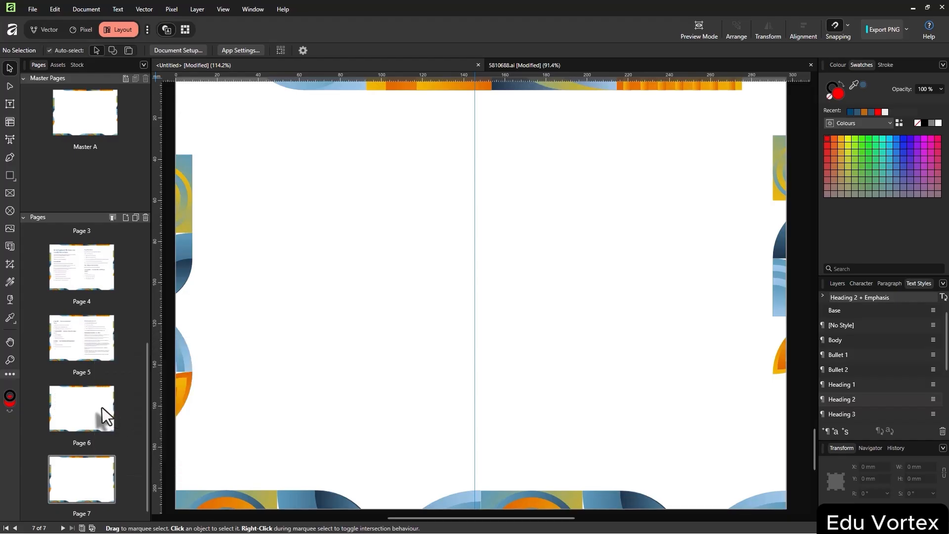
Continue page 5's overflowing text from its second frame into a new linked frame about 113.8 × 179 mm on page 6's first half
left_click(110, 342)
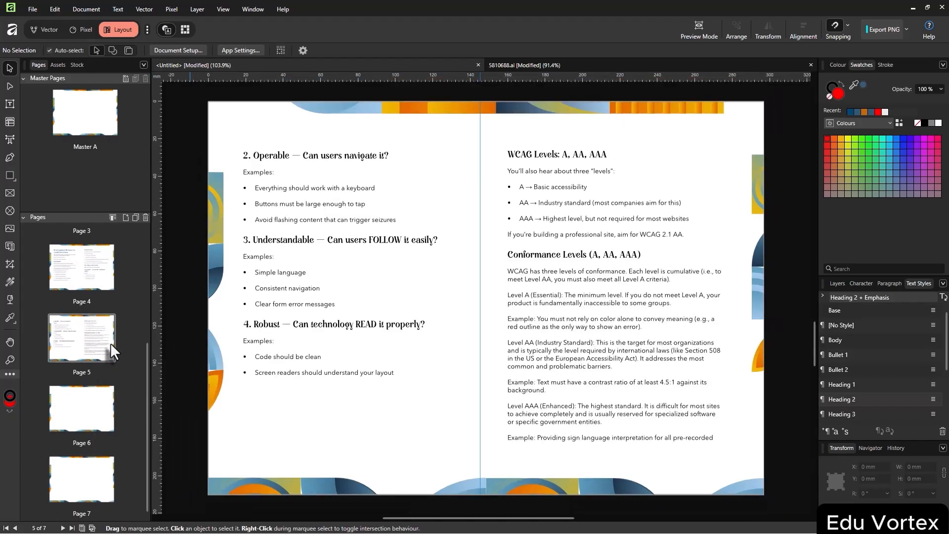
left_click(618, 334)
scroll(723, 384, "down", 2)
left_click(723, 295)
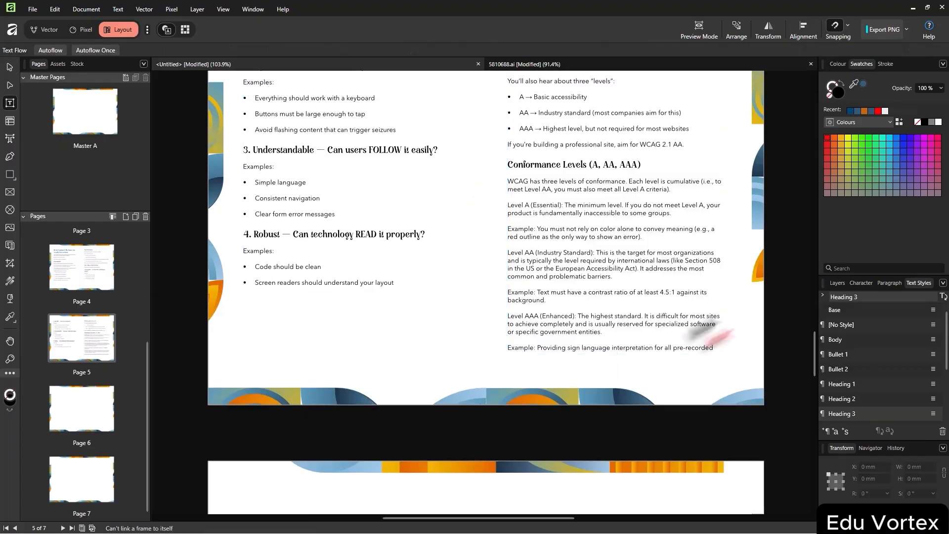
scroll(328, 381, "down", 4)
left_click_drag(247, 309, 452, 488)
scroll(482, 404, "down", 2)
left_click_drag(447, 408, 464, 495)
scroll(462, 487, "down", 2)
left_click_drag(354, 422, 349, 505)
scroll(289, 182, "up", 2)
scroll(290, 182, "up", 2)
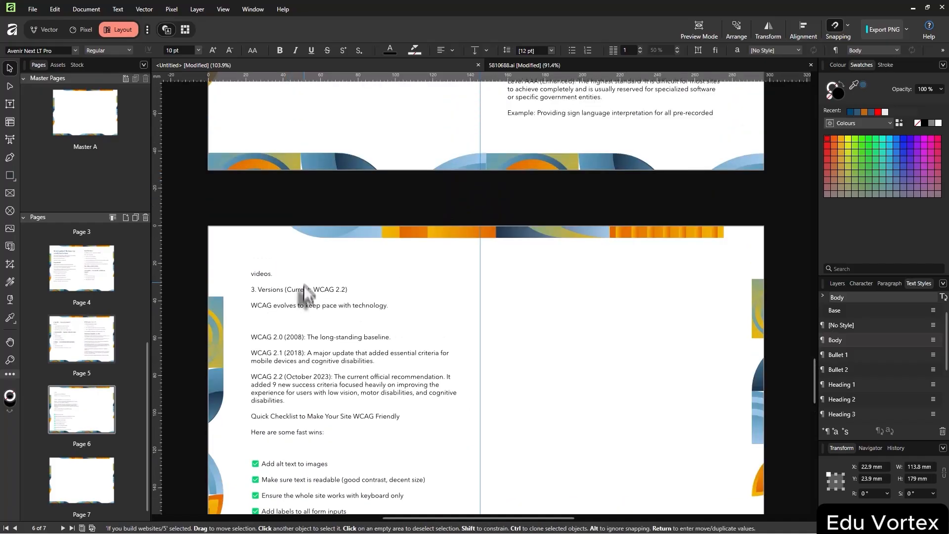
Delete the blank line below "WCAG evolves to keep pace with technology." and extend page 5's second frame to about 167.7 mm high
double_click(289, 321)
key("BackSpace")
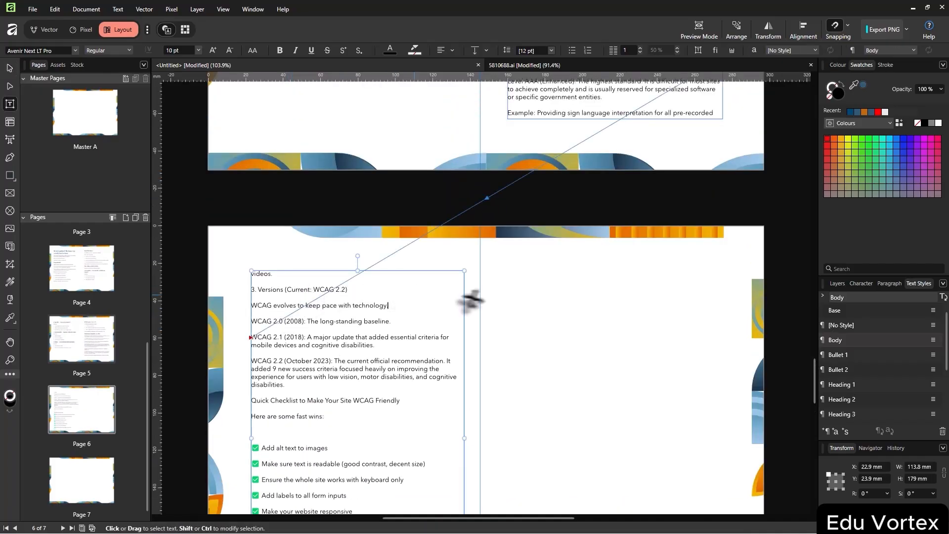
scroll(629, 247, "up", 6)
left_click(626, 208)
scroll(604, 277, "up", 2)
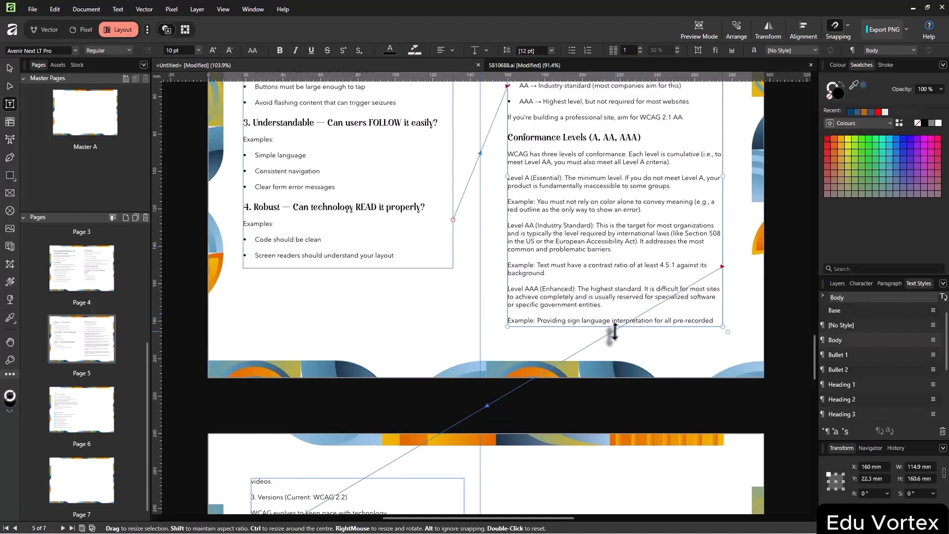
mouse_move(615, 327)
left_mouse_down()
mouse_move(615, 351)
mouse_move(615, 340)
left_mouse_up()
scroll(499, 365, "down", 3)
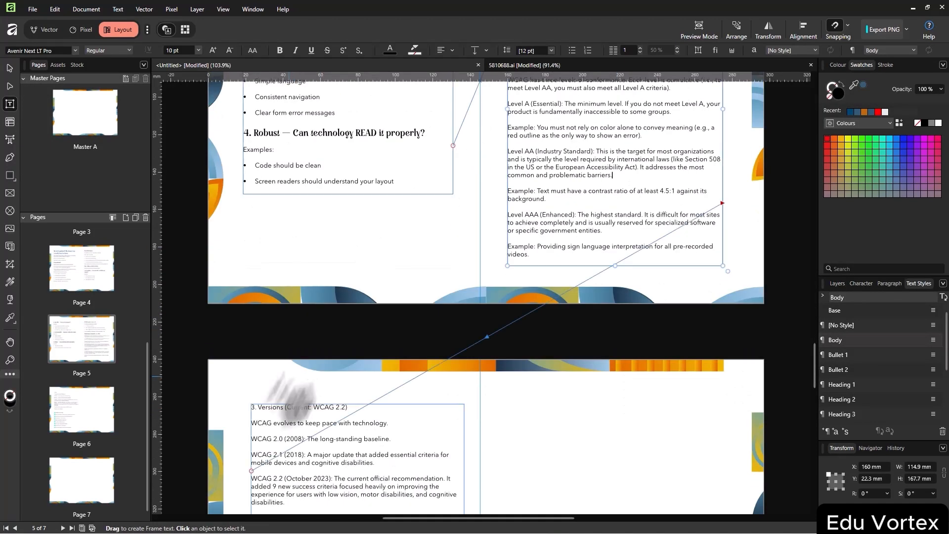
Apply Heading 3 to the "3. Versions (Current: WCAG 2.2)" line on page 6
triple_click(283, 408)
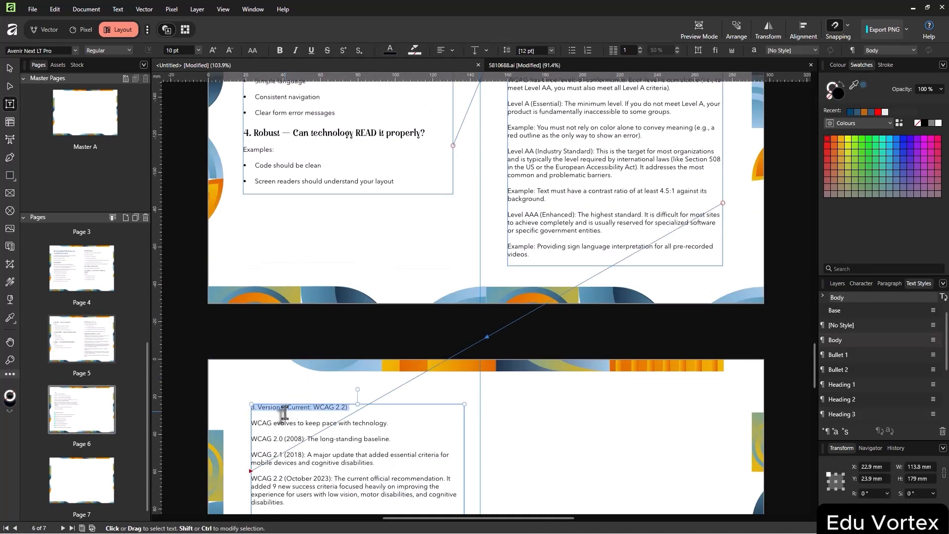
left_click(847, 414)
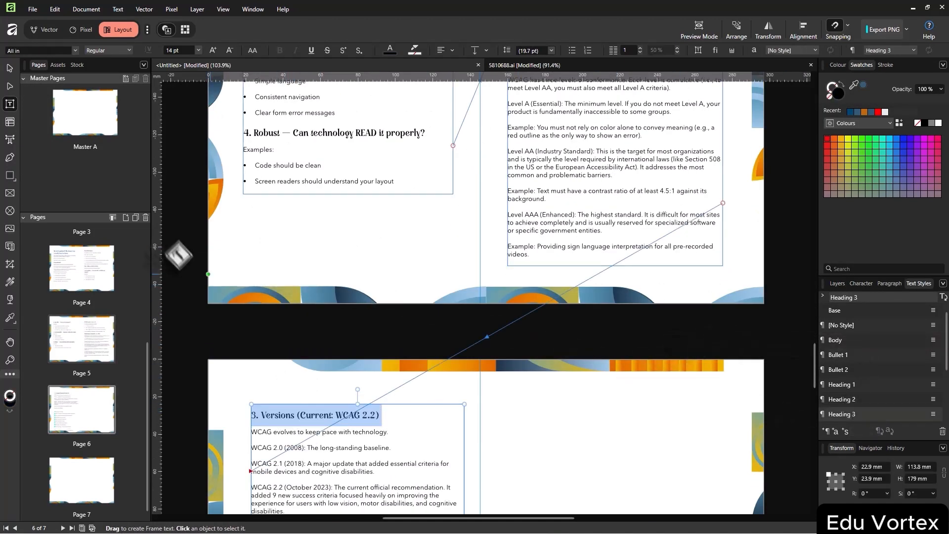
left_click(10, 67)
Delete the blank lines before and after page 6's checklist and above "Tools to Check Accessibility"
scroll(377, 314, "down", 9)
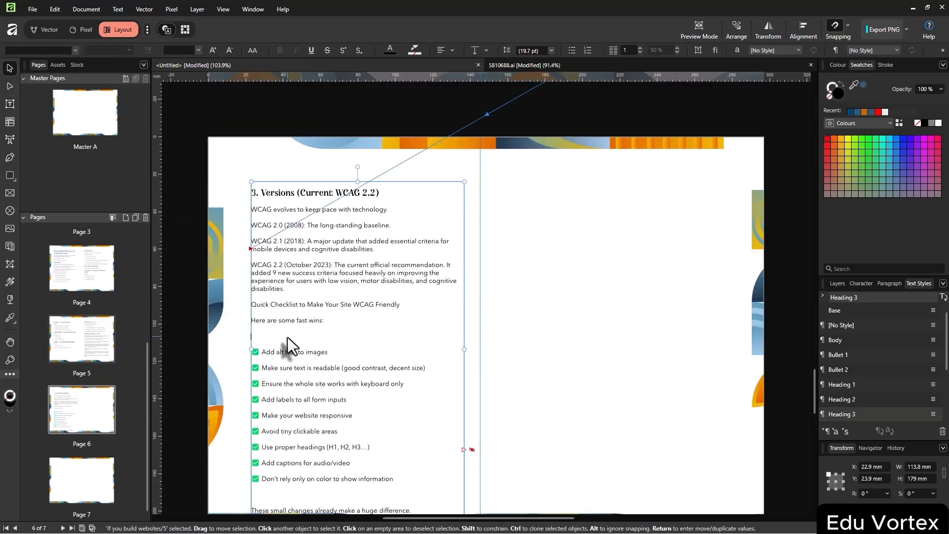
double_click(288, 337)
key("Delete")
scroll(296, 414, "down", 2)
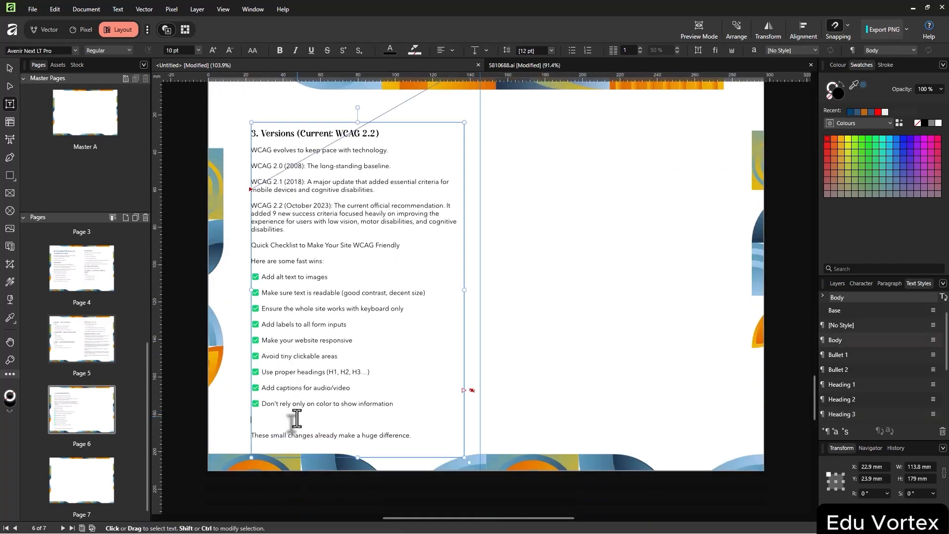
key("Delete")
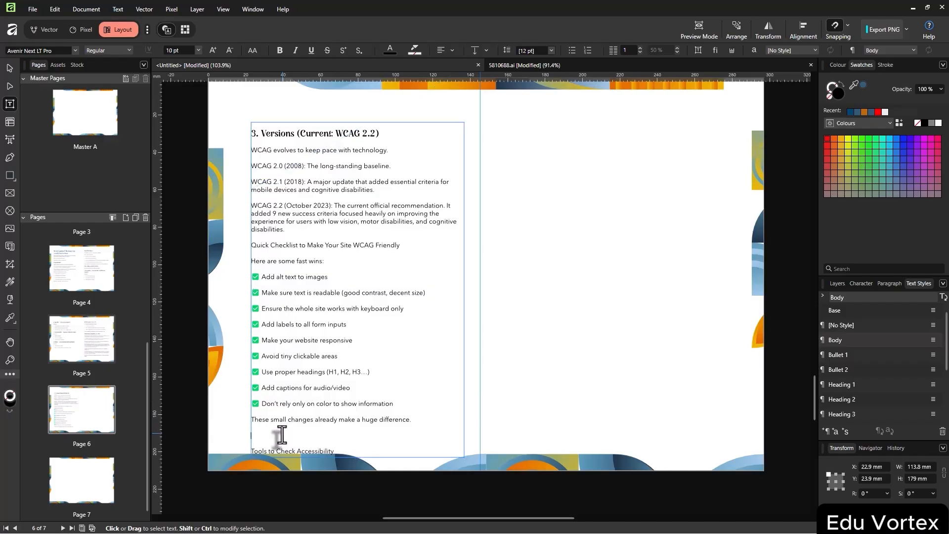
key("Delete")
Switch to the browser and check how the Medium article formats the Conformance Levels and Versions sections, returning to Affinity
key("alt+Tab")
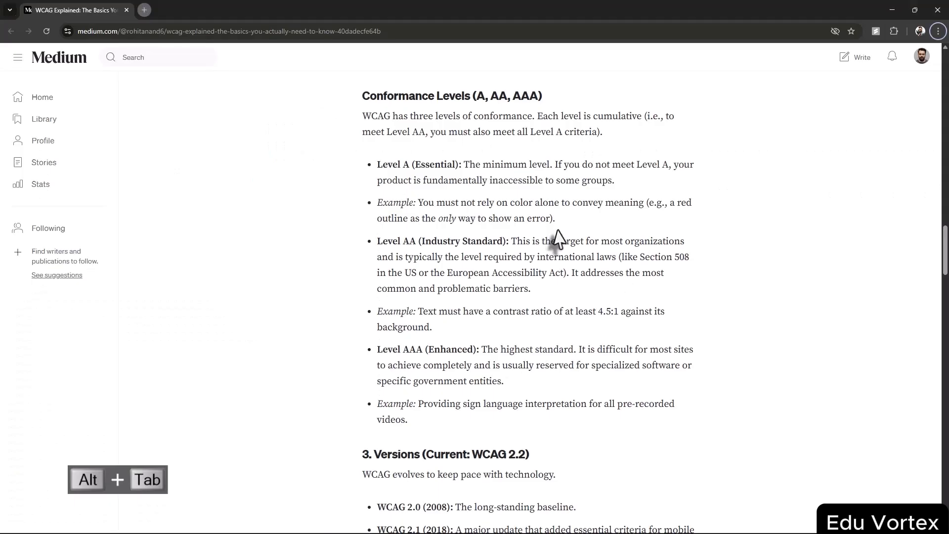
scroll(557, 230, "down", 5)
scroll(476, 227, "up", 7)
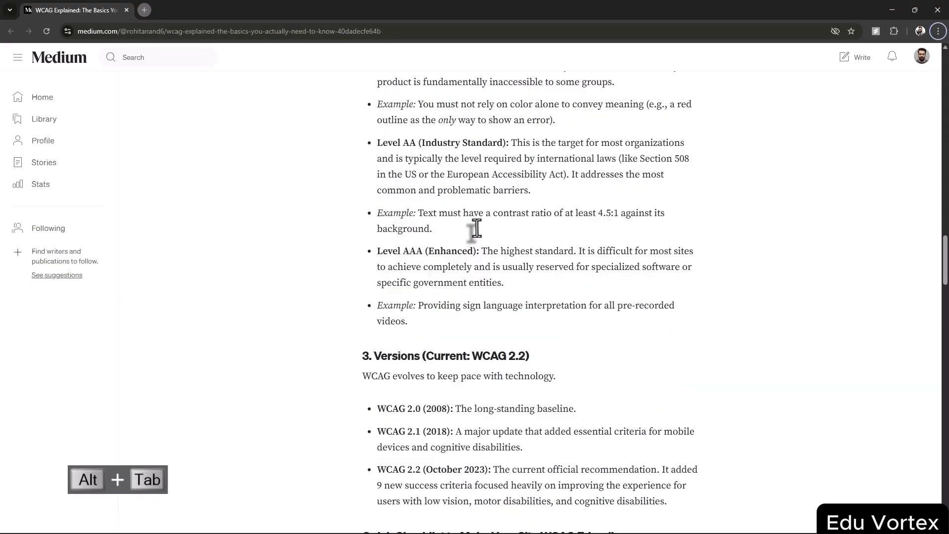
key("alt+Tab")
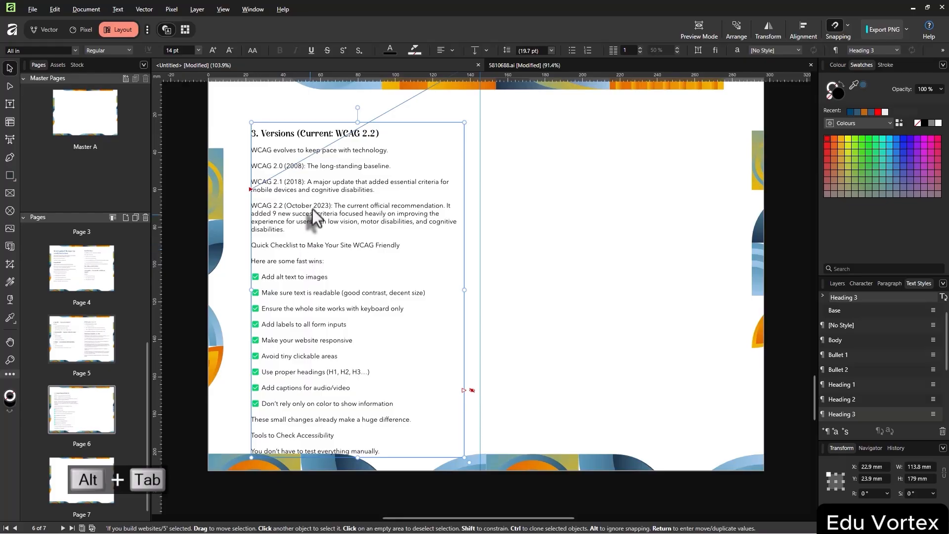
key("alt+Tab")
scroll(547, 244, "up", 7)
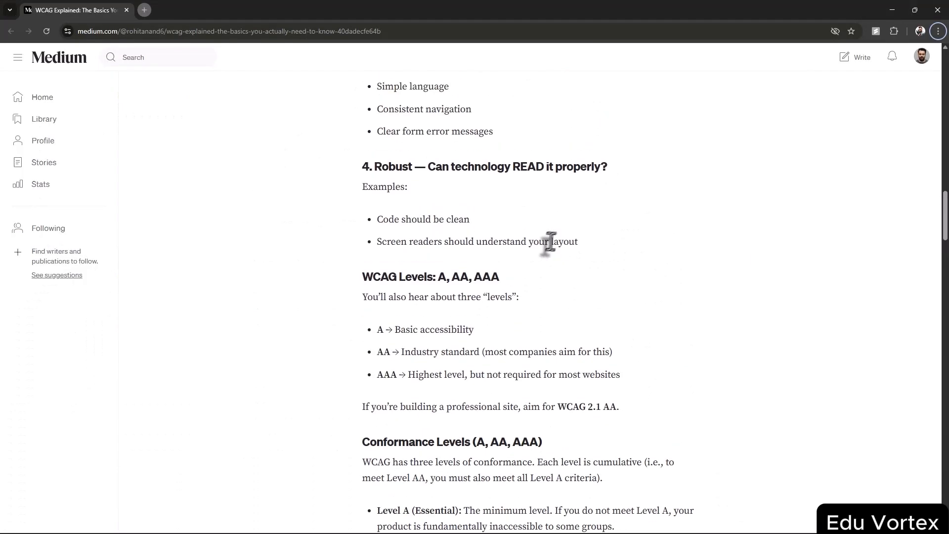
scroll(532, 248, "down", 4)
scroll(523, 259, "down", 5)
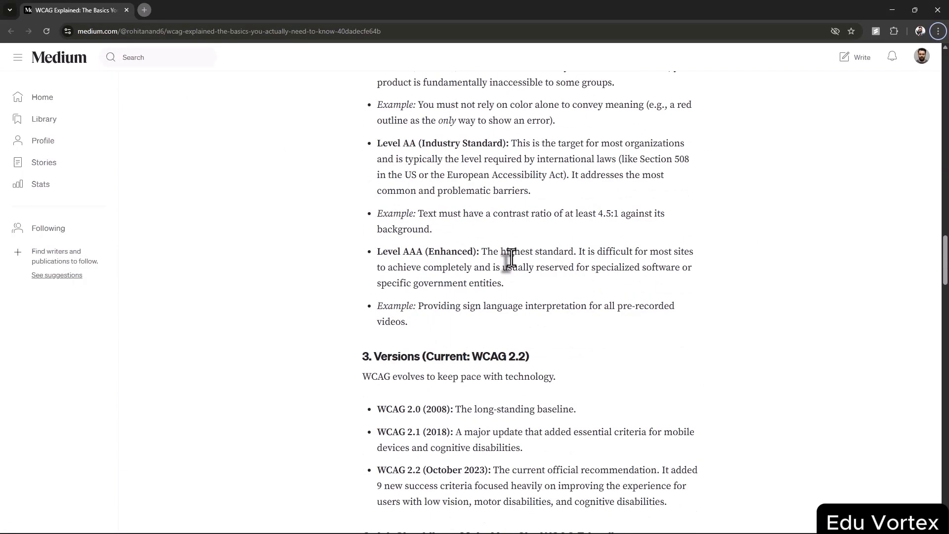
key("alt+Tab")
Add bullets to the Level A, Level AA and Level AAA paragraphs under "Conformance Levels (A, AA, AAA)" on page 5
scroll(505, 236, "up", 10)
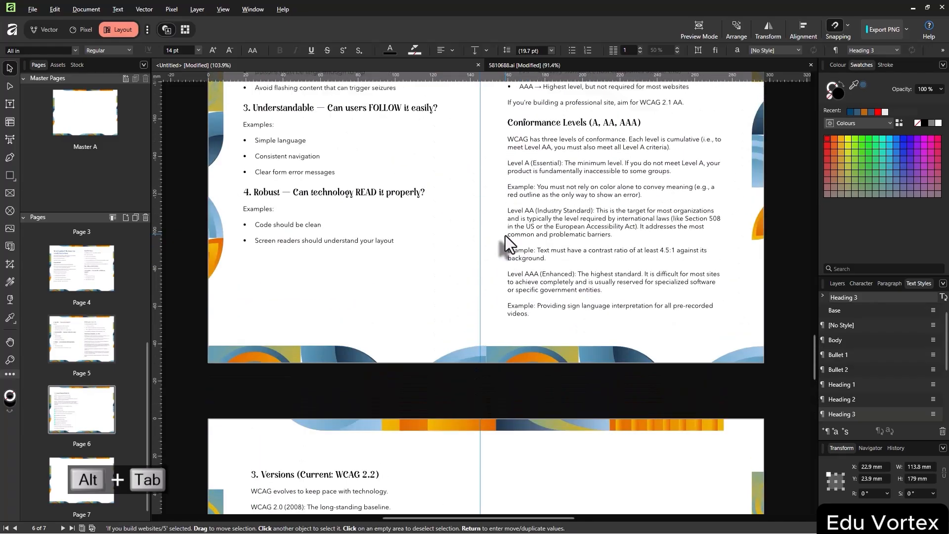
left_click(567, 267)
triple_click(568, 266)
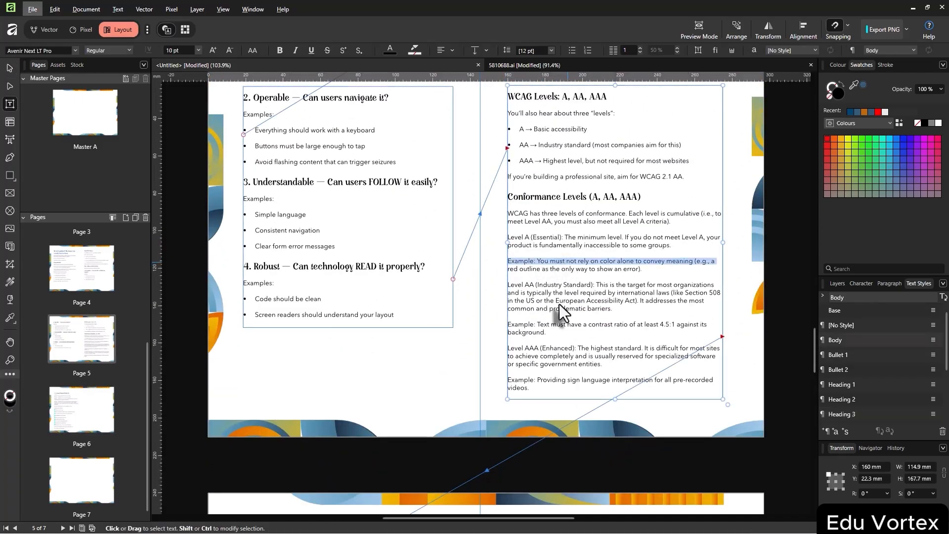
left_click_drag(547, 388, 500, 222)
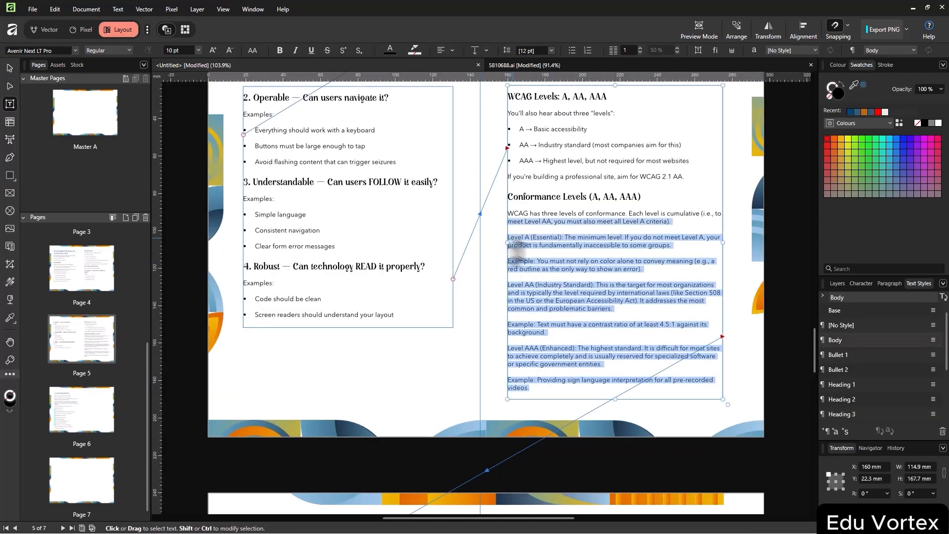
left_click(537, 241)
left_click(572, 50)
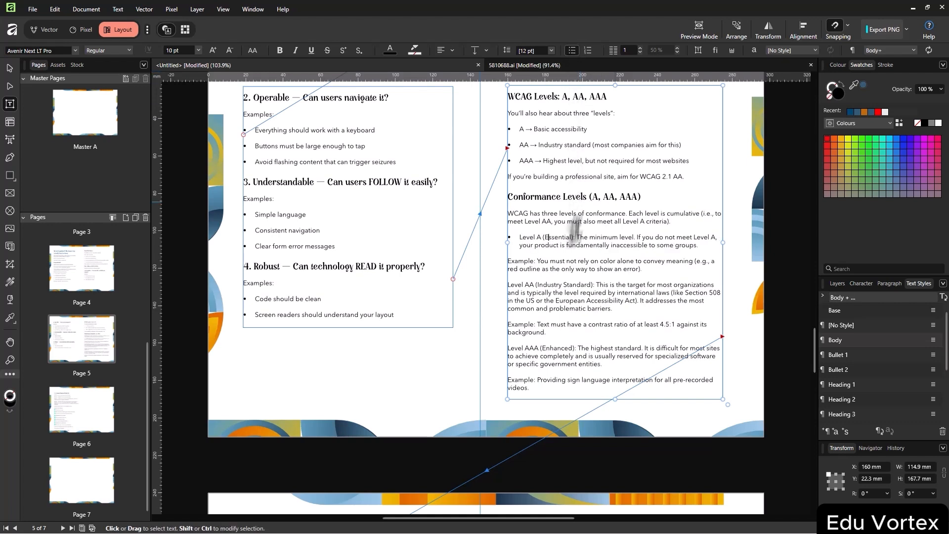
left_click(572, 50)
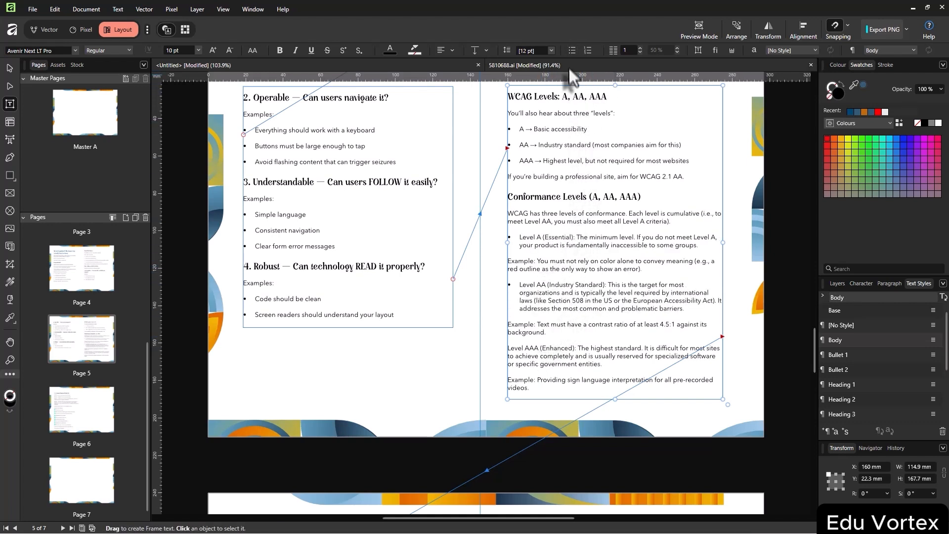
left_click(572, 50)
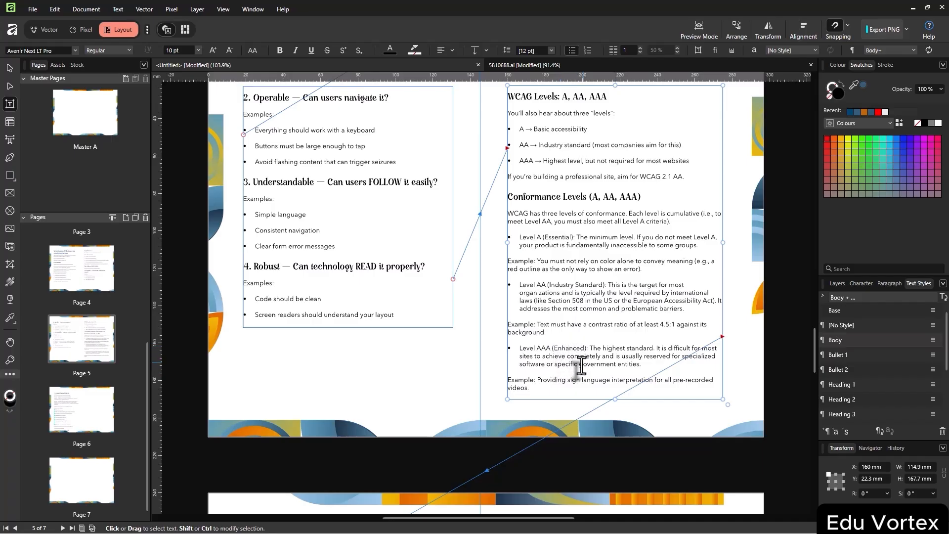
Check the Versions section in the browser article and add bullets to the WCAG 2.0, 2.1 and 2.2 paragraphs on page 6 to match
scroll(553, 371, "down", 5)
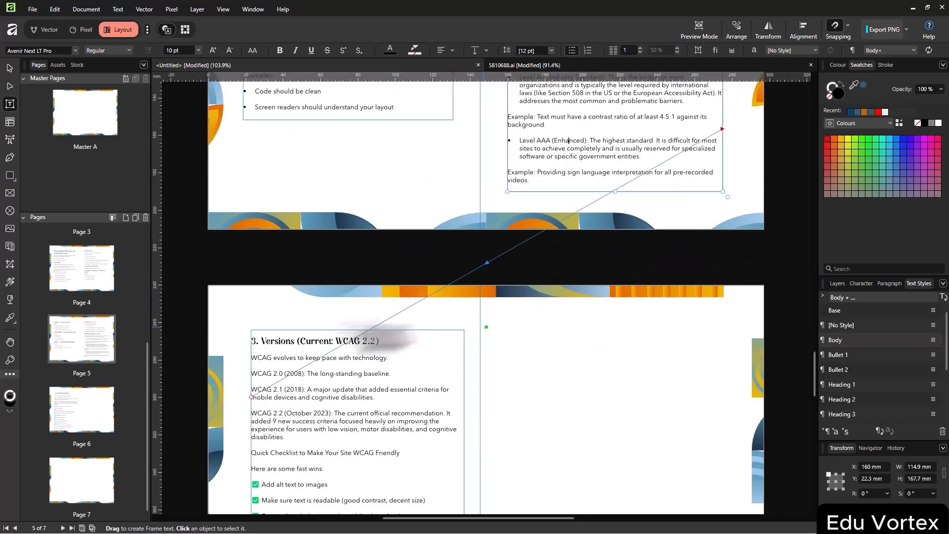
key("alt+Tab")
scroll(364, 301, "down", 4)
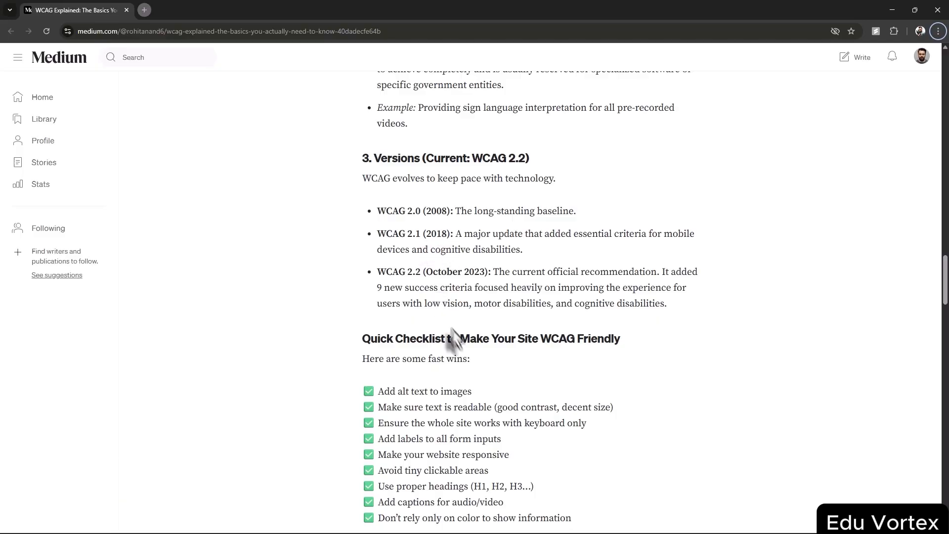
key("alt+Tab")
left_click_drag(312, 393, 248, 311)
key("alt+Tab")
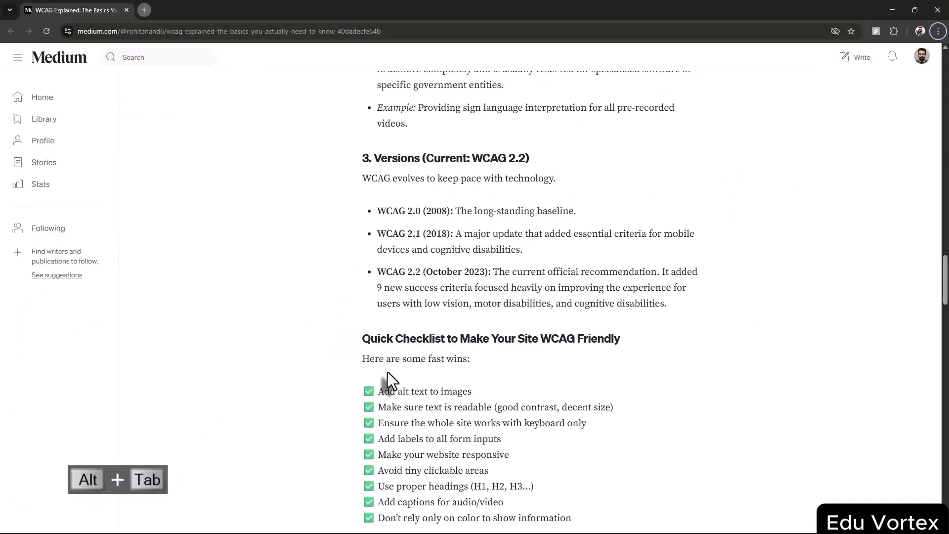
key("alt+Tab")
left_click(311, 394)
key("alt+Tab")
key("alt+Tab")
left_click_drag(300, 393, 227, 328)
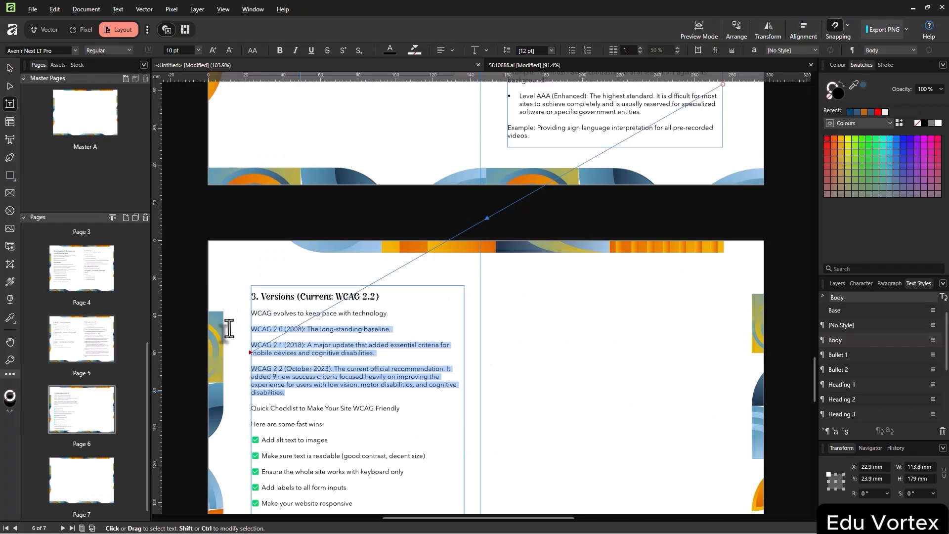
left_click(569, 50)
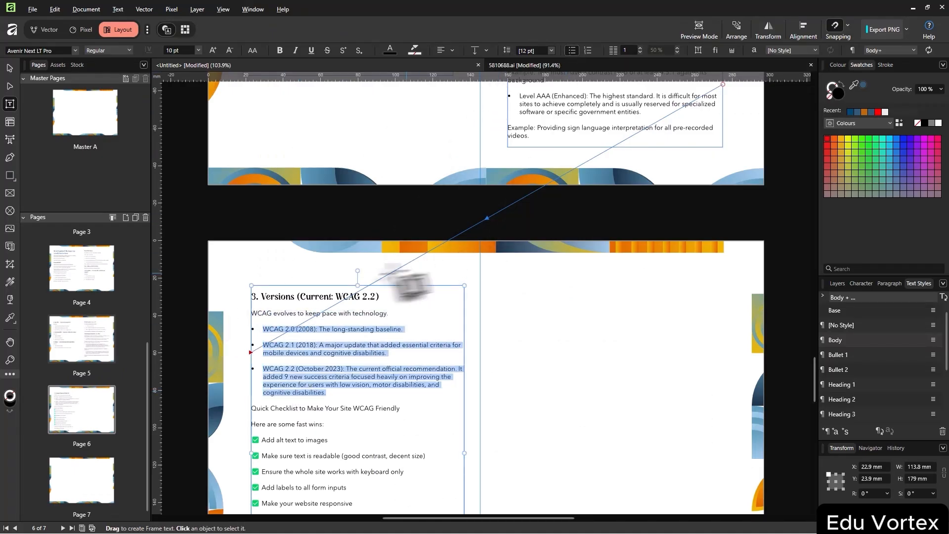
left_click(9, 71)
Apply Heading 3 to the "Quick Checklist to Make Your Site WCAG Friendly" line on page 6
scroll(349, 312, "down", 5)
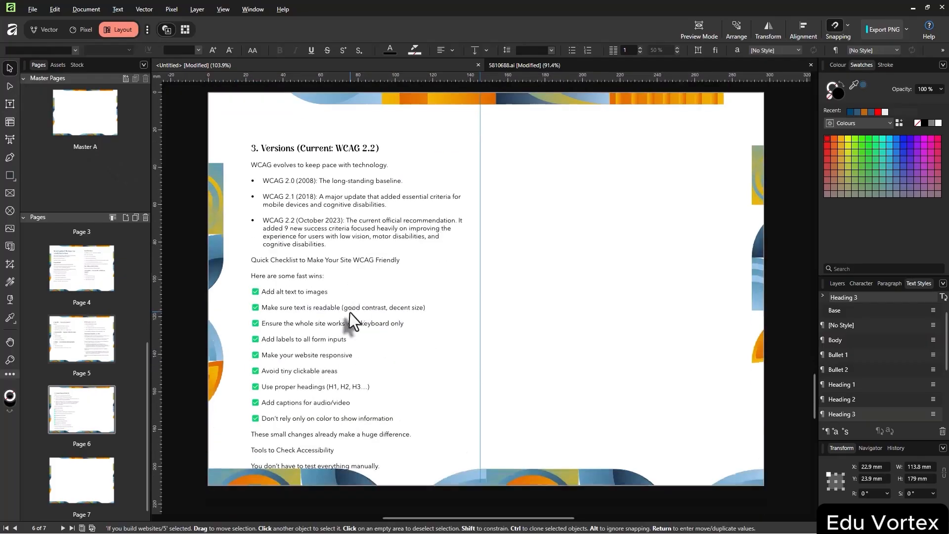
key("alt+Tab")
key("alt+Tab")
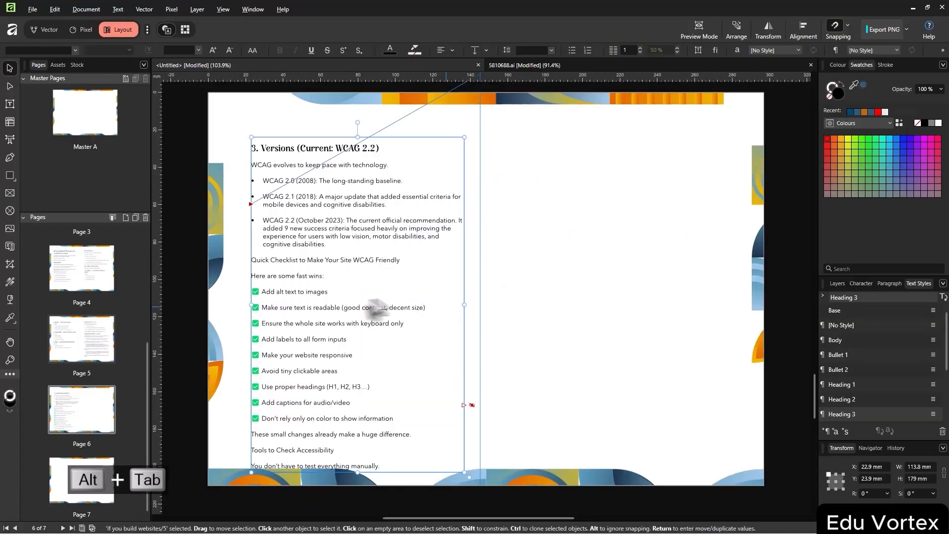
triple_click(325, 261)
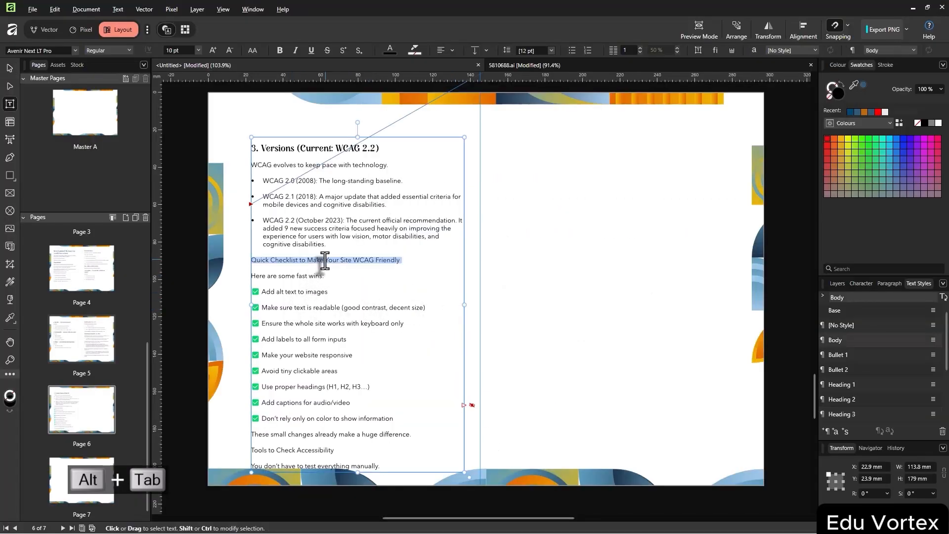
left_click(850, 413)
scroll(376, 291, "down", 1)
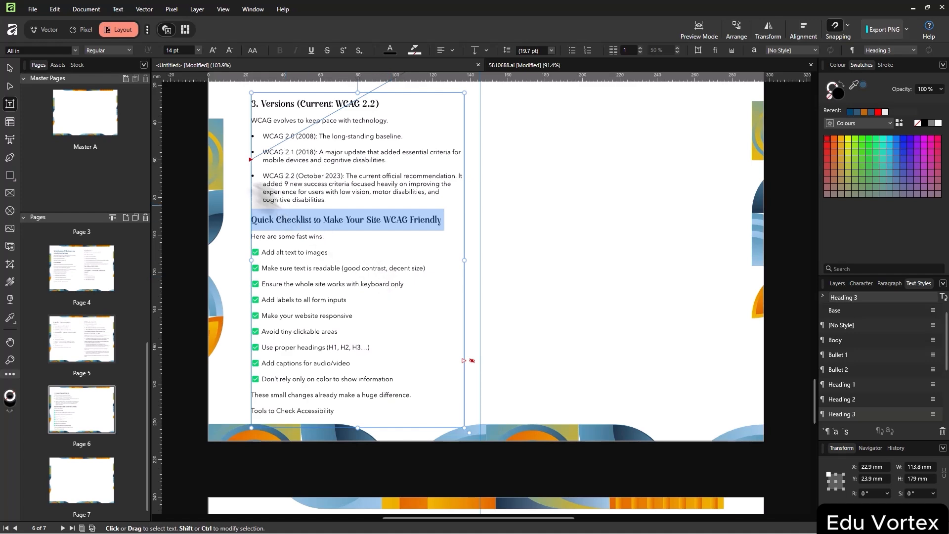
Check the Tools section in the browser article and shorten page 6's text frame to end after "These small changes already make a huge difference."
key("alt+Tab")
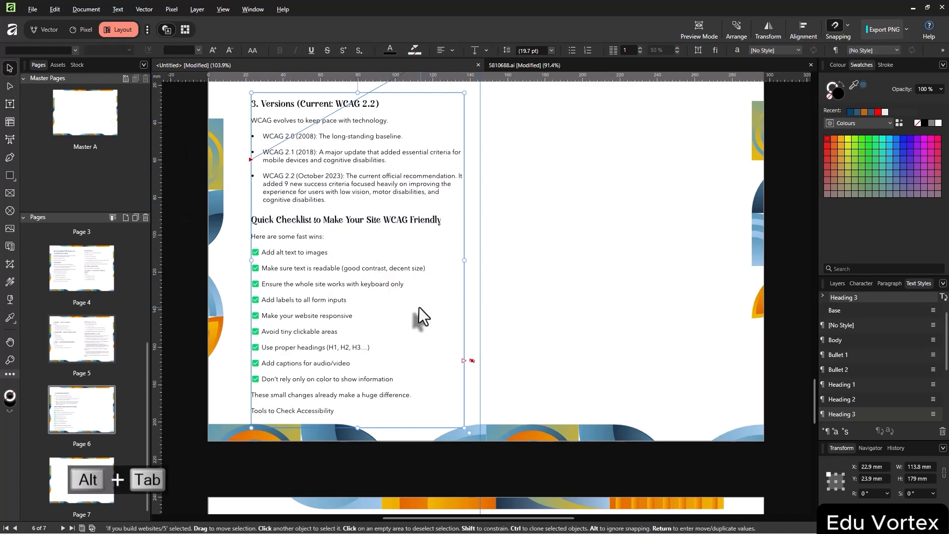
scroll(420, 306, "down", 5)
scroll(420, 306, "down", 1)
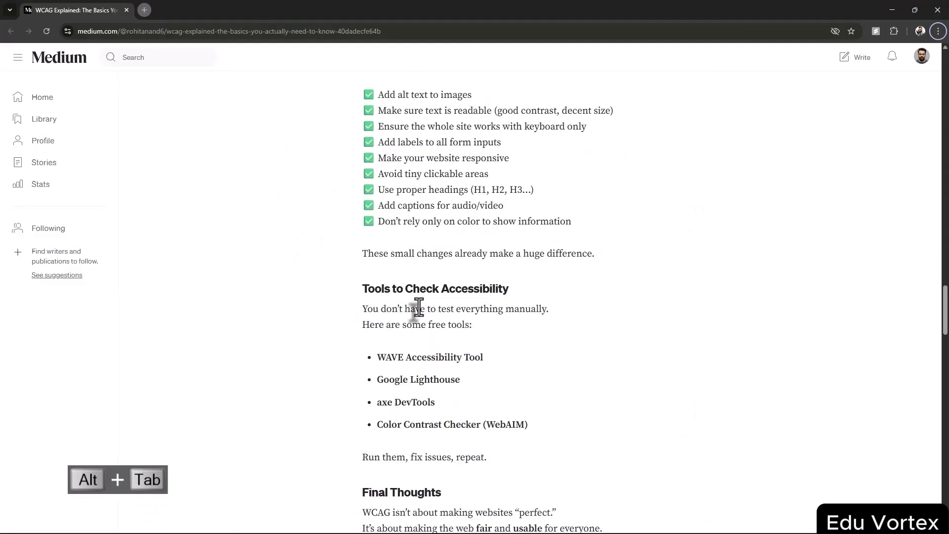
key("alt+Tab")
left_click_drag(358, 420, 358, 405)
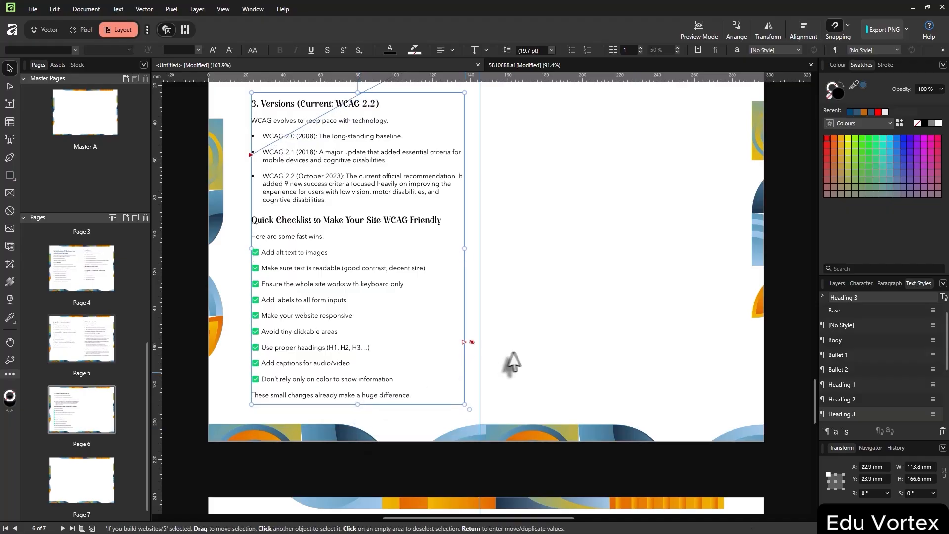
Flow the overflowing text into a new frame about 126 × 166 mm on page 6's right half, top-aligned with the left frame
scroll(513, 364, "up", 1)
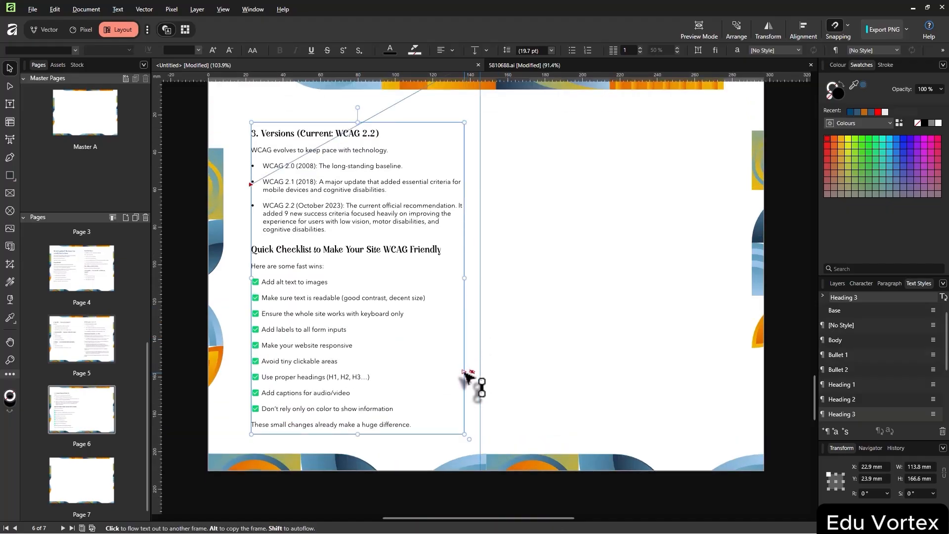
left_click(467, 373)
left_click_drag(510, 117, 746, 429)
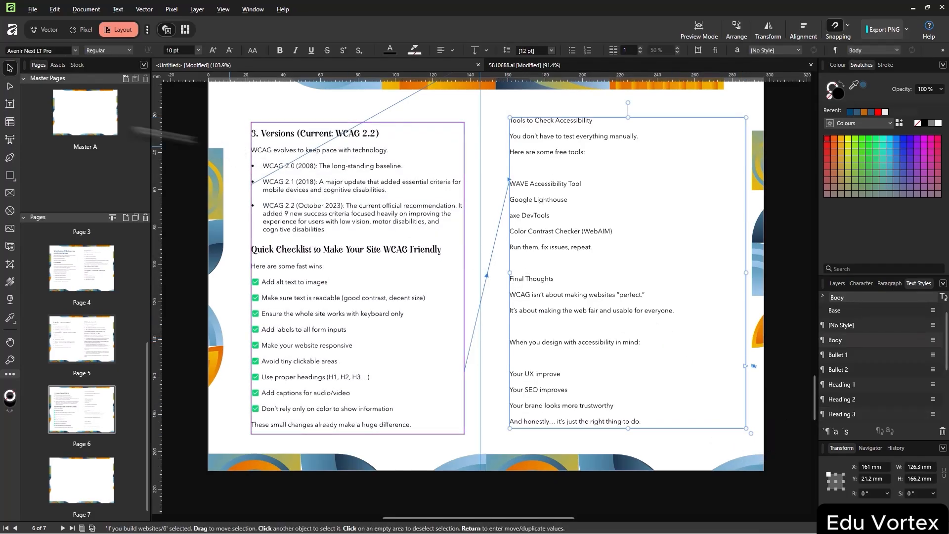
left_click_drag(552, 252, 545, 257)
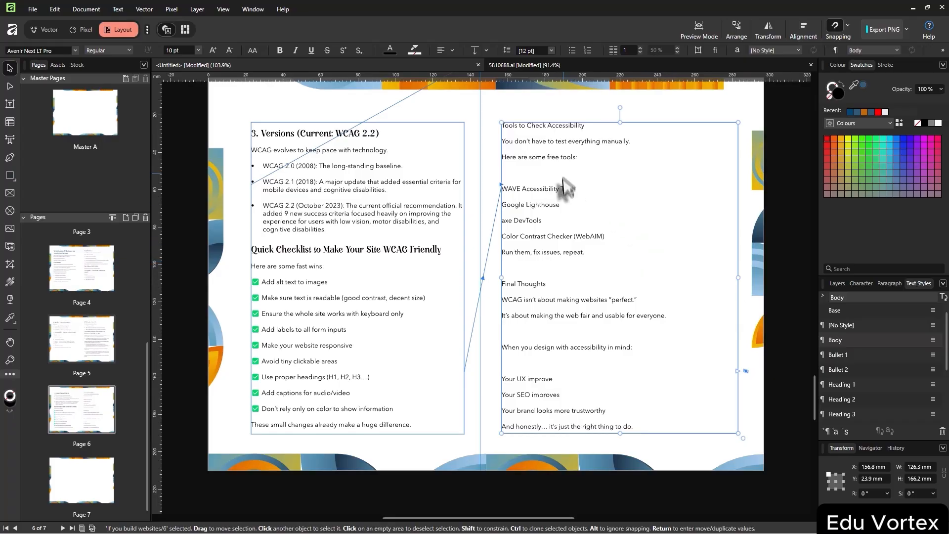
Apply Heading 3 to the "Tools to Check Accessibility" line on page 6
key("alt+Tab")
key("alt+Tab")
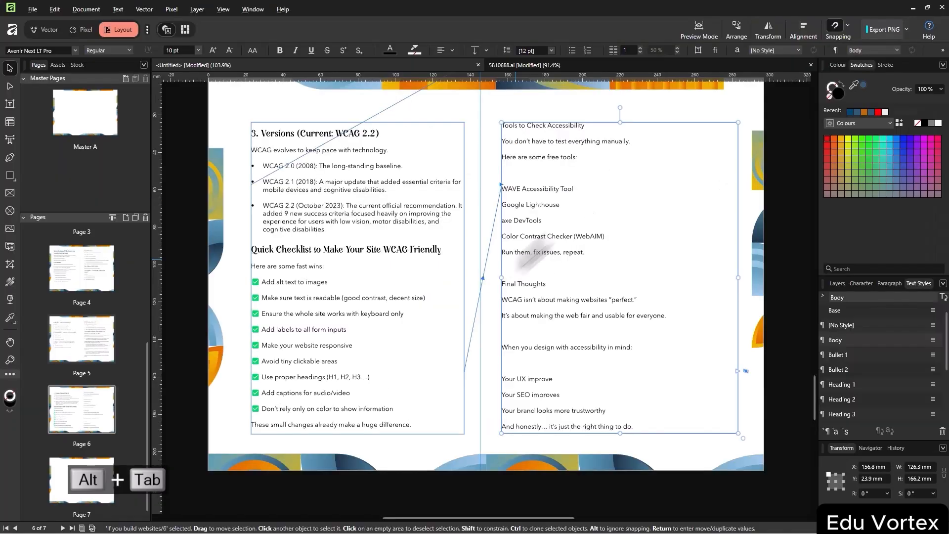
triple_click(569, 125)
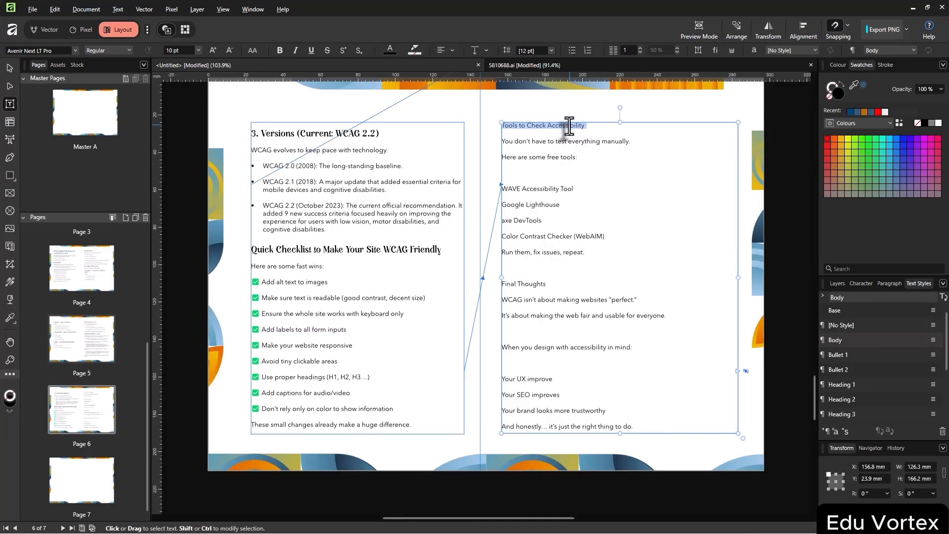
left_click(847, 414)
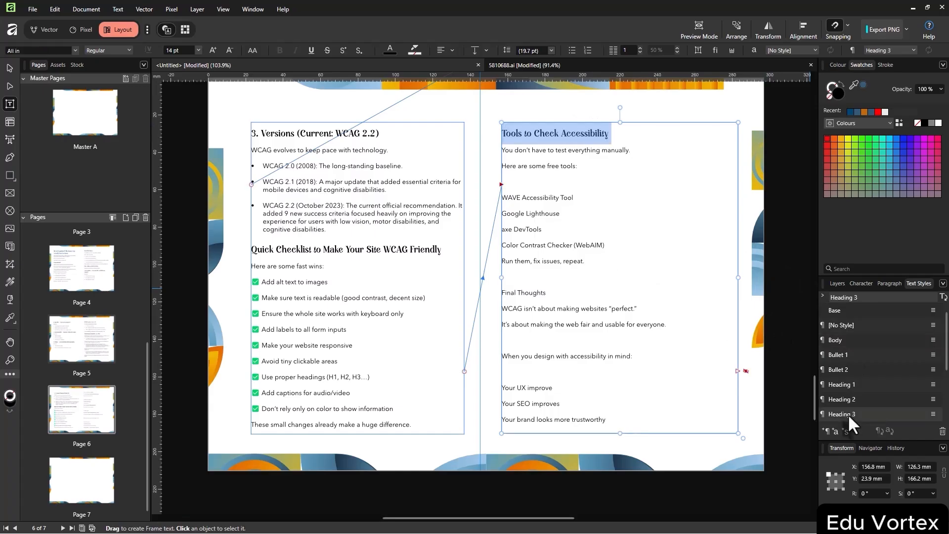
Check the tools list in the browser article and add matching bullets to the lines from WAVE Accessibility Tool to Color Contrast Checker (WebAIM)
key("alt+Tab")
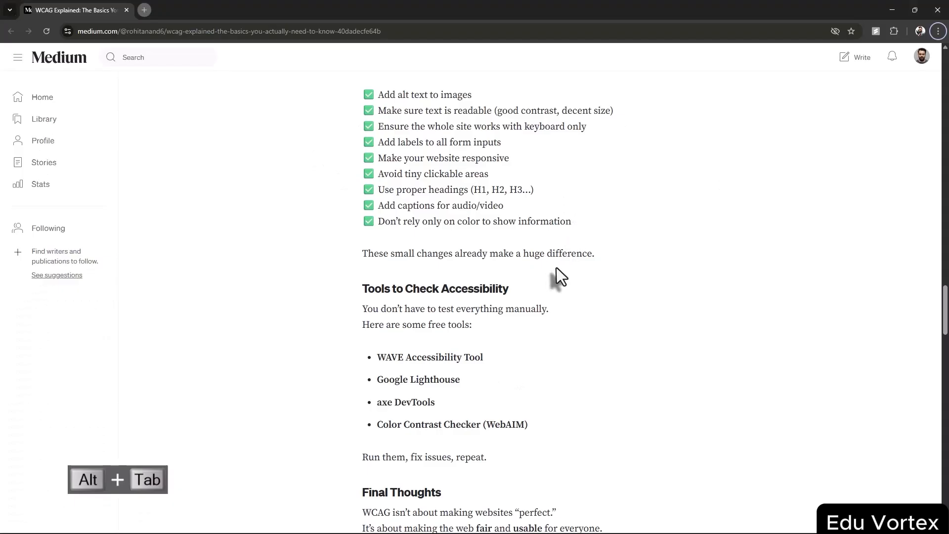
key("alt+Tab")
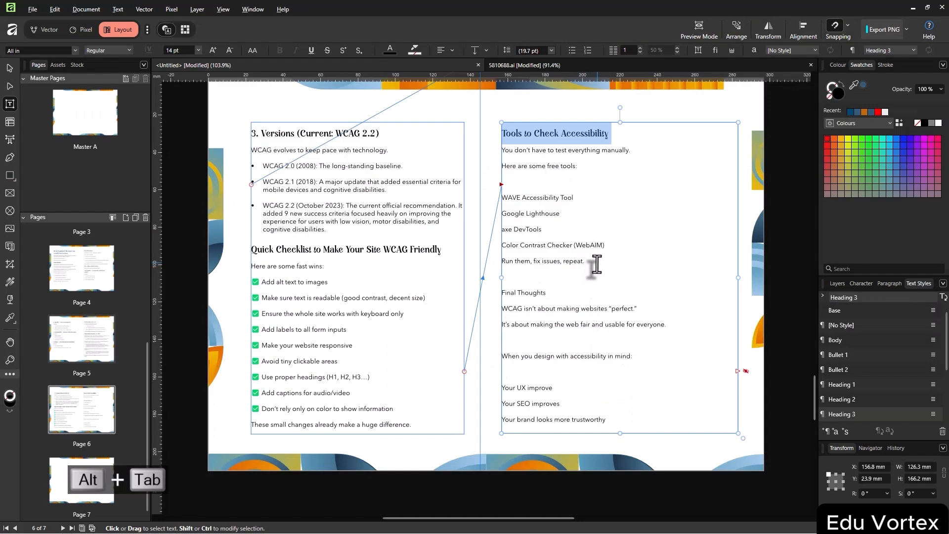
key("alt+Tab")
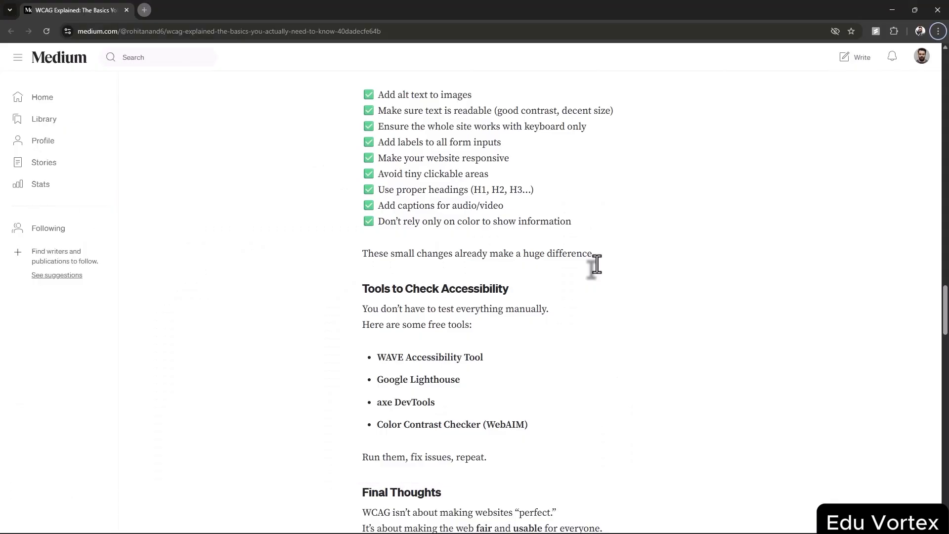
key("alt+Tab")
left_click_drag(605, 246, 494, 195)
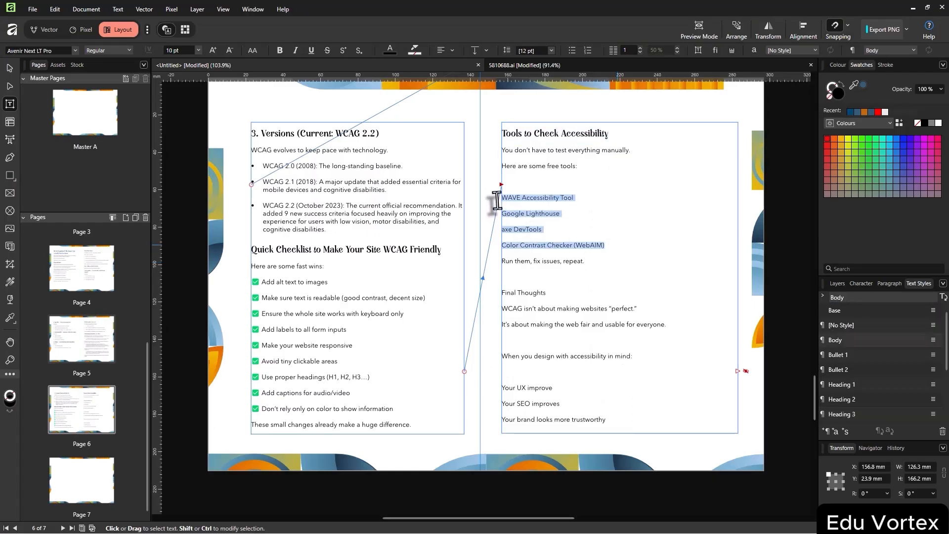
left_click(572, 50)
Delete the blank lines between paragraphs in the right-hand text frame on page 6
left_click(562, 188)
key("Delete")
key("Down")
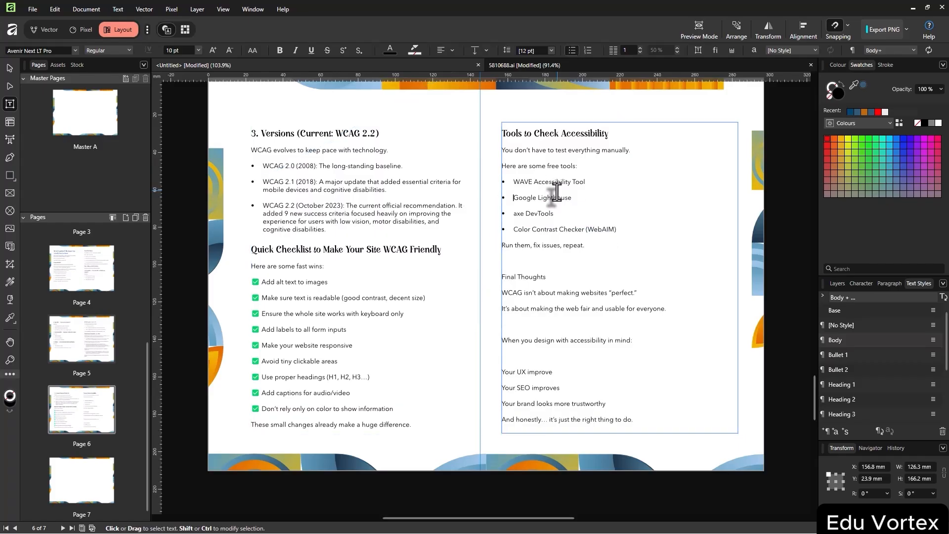
key("Delete")
key("Down")
key("Delete")
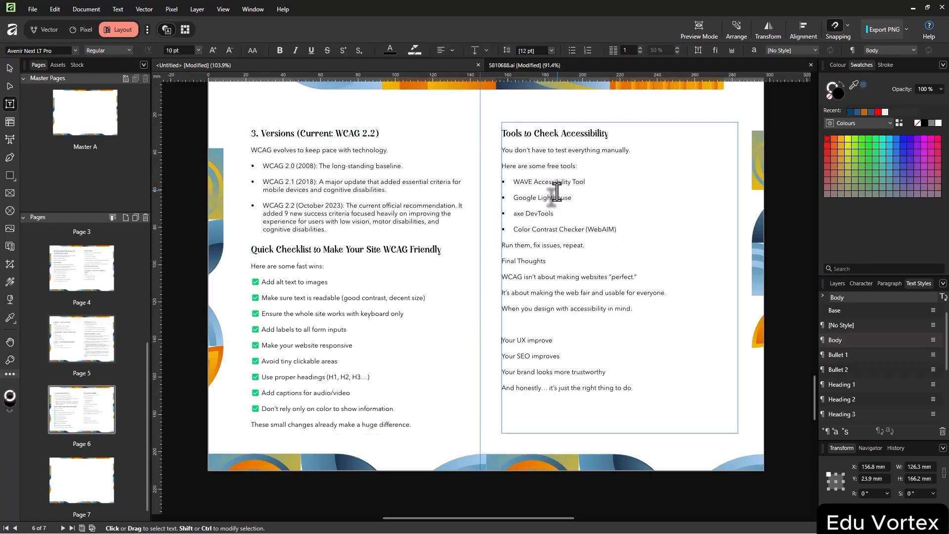
Check the Final Thoughts section in the browser article and apply Heading 3 to the "Final Thoughts" line on page 6
key("alt+Tab")
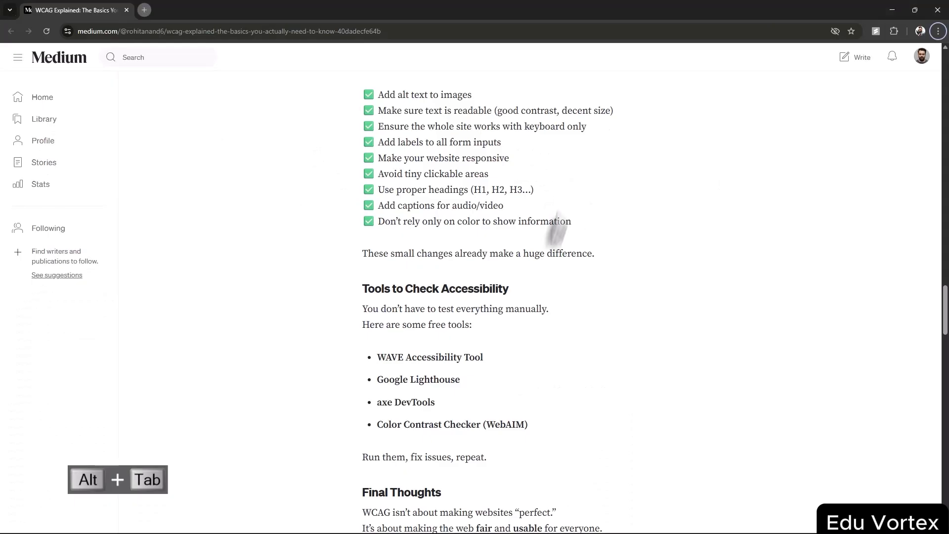
scroll(486, 317, "down", 2)
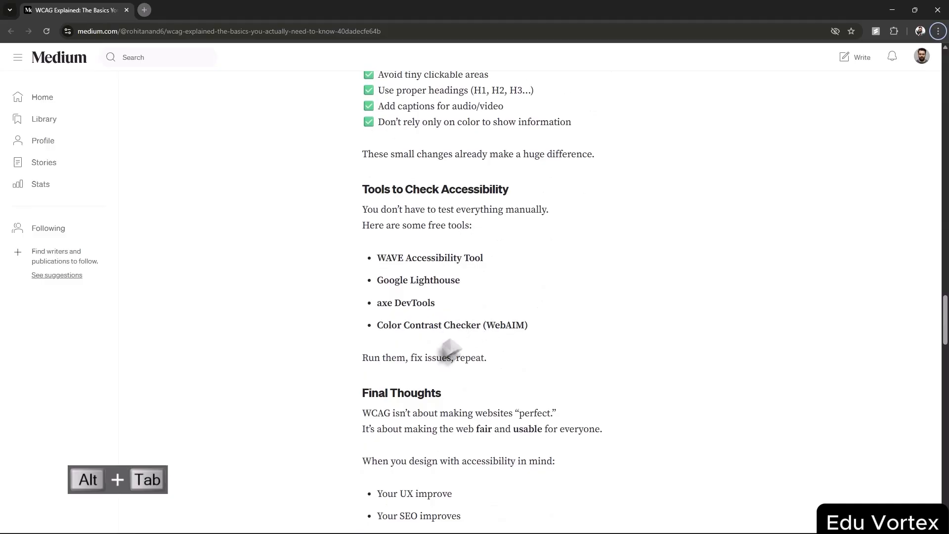
scroll(434, 352, "down", 1)
key("alt+Tab")
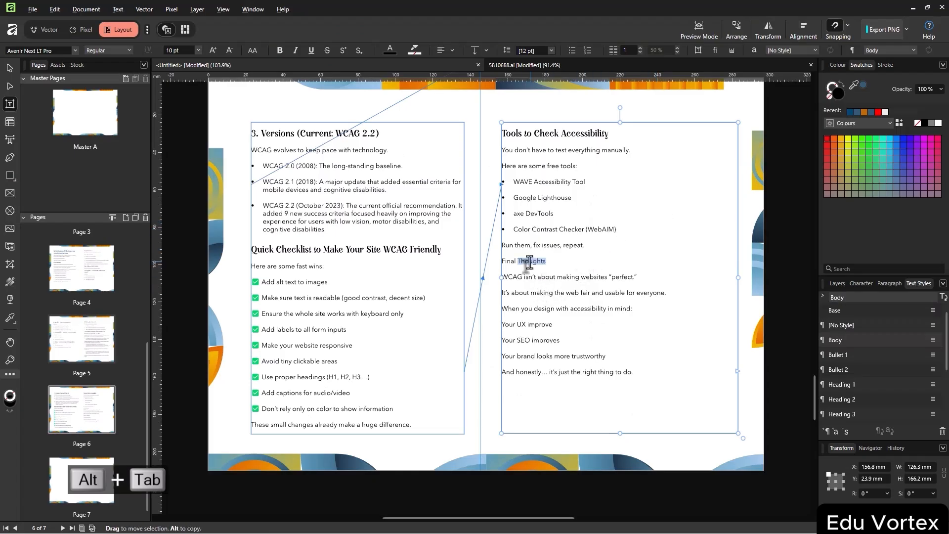
left_click(864, 414)
Check the article's closing list and add bullets to the "Your UX improve", "Your SEO improves" and "Your brand looks more trustworthy" lines
key("alt+Tab")
scroll(563, 336, "down", 2)
key("alt+Tab")
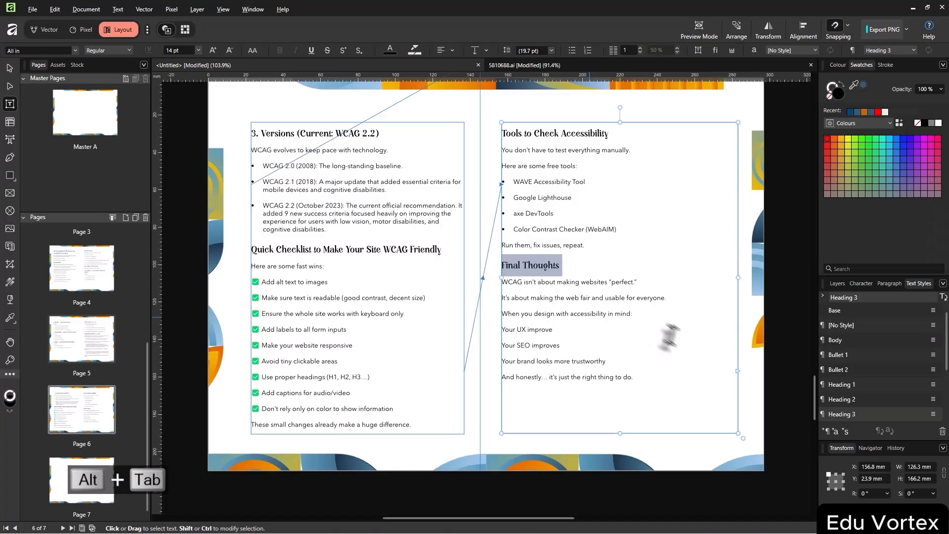
left_click_drag(609, 362, 501, 330)
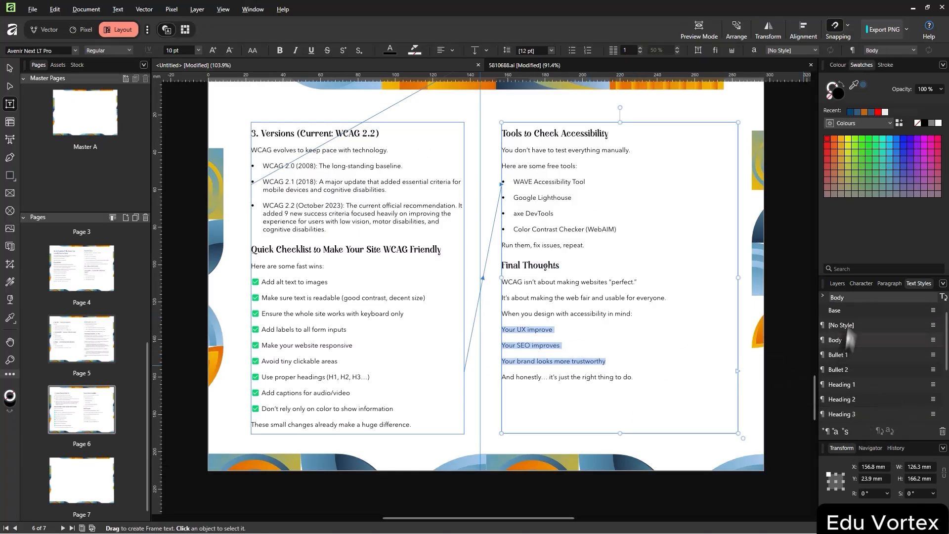
left_click(572, 50)
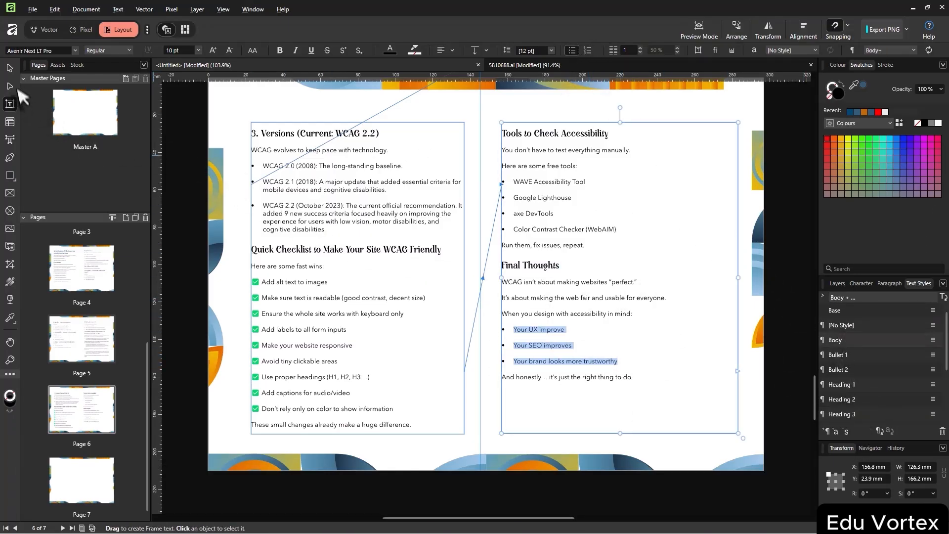
Deselect the text, hide the frame outlines and guides, and review the layout of the WCAG article pages through page 6
left_click(10, 68)
left_click(787, 265)
key("w")
scroll(712, 277, "up", 6)
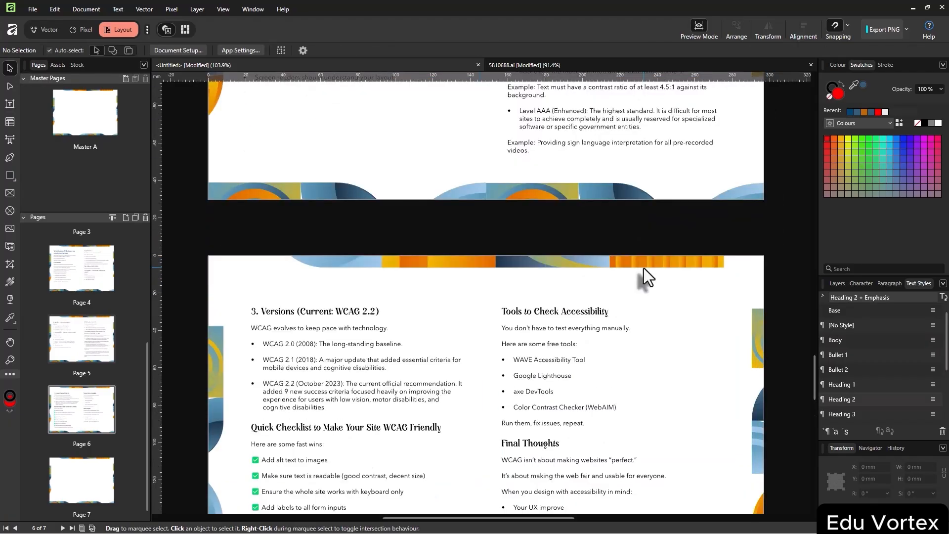
scroll(643, 268, "down", 3)
scroll(643, 268, "up", 6)
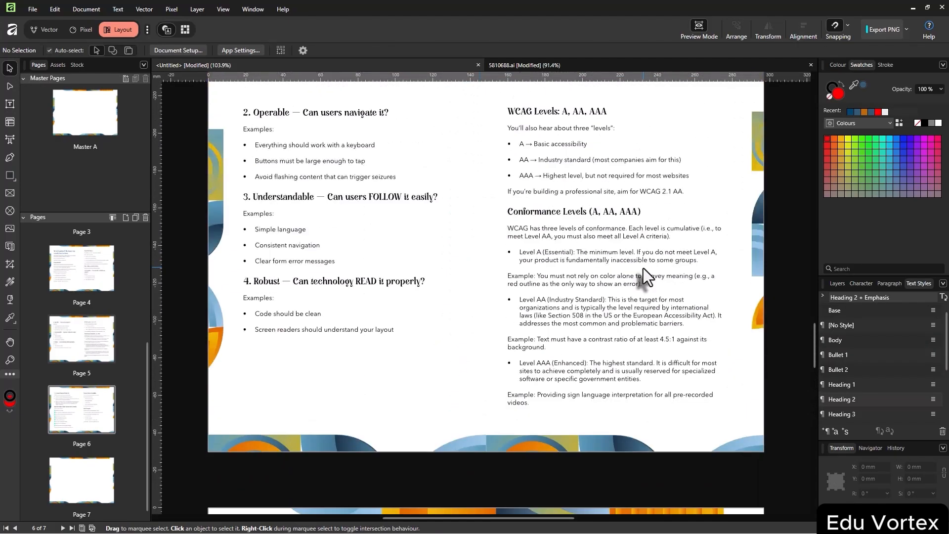
scroll(643, 268, "up", 10)
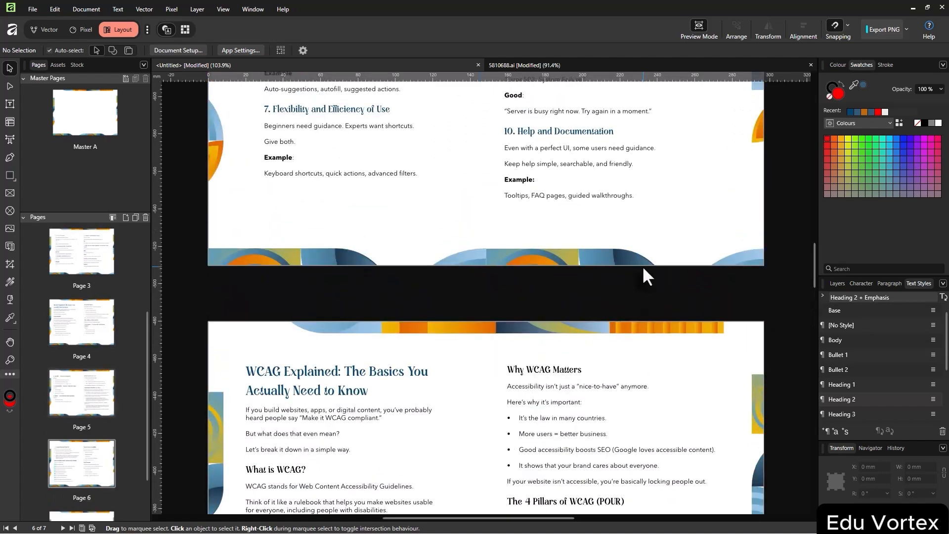
scroll(642, 268, "down", 5)
scroll(643, 268, "up", 8)
scroll(643, 269, "down", 11)
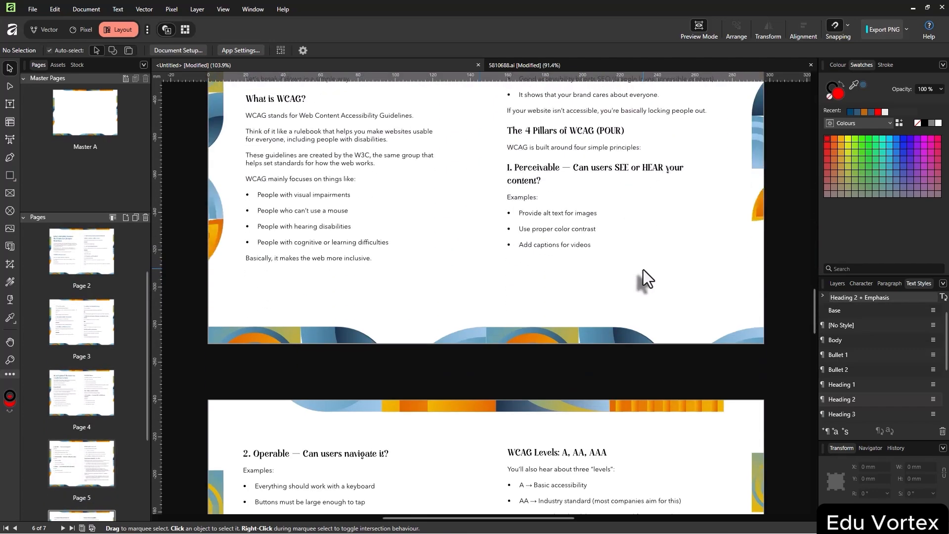
scroll(642, 269, "down", 12)
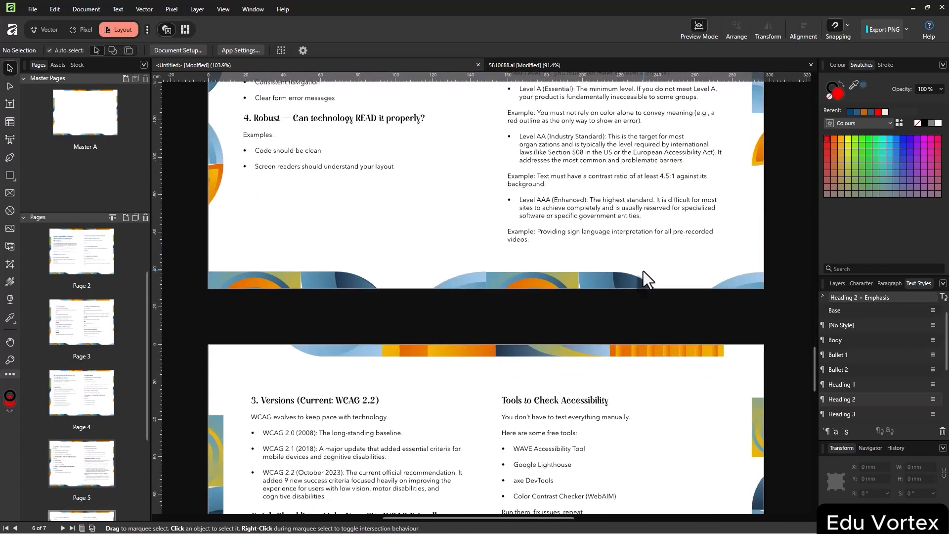
scroll(642, 271, "down", 10)
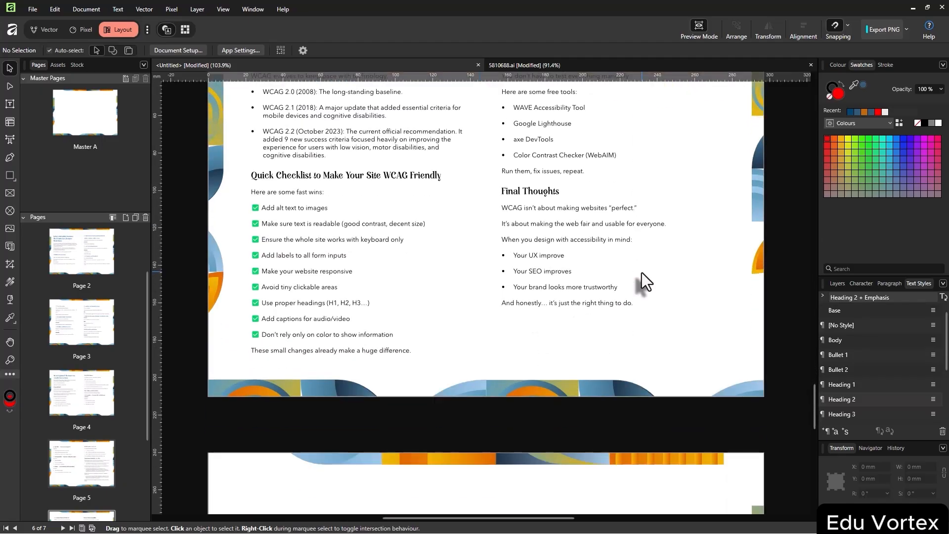
scroll(465, 220, "up", 2)
left_click(465, 221)
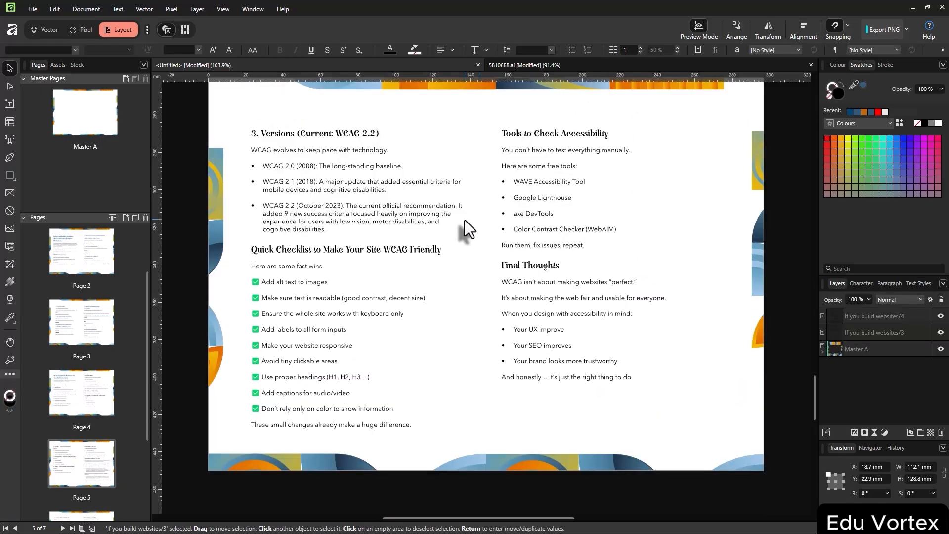
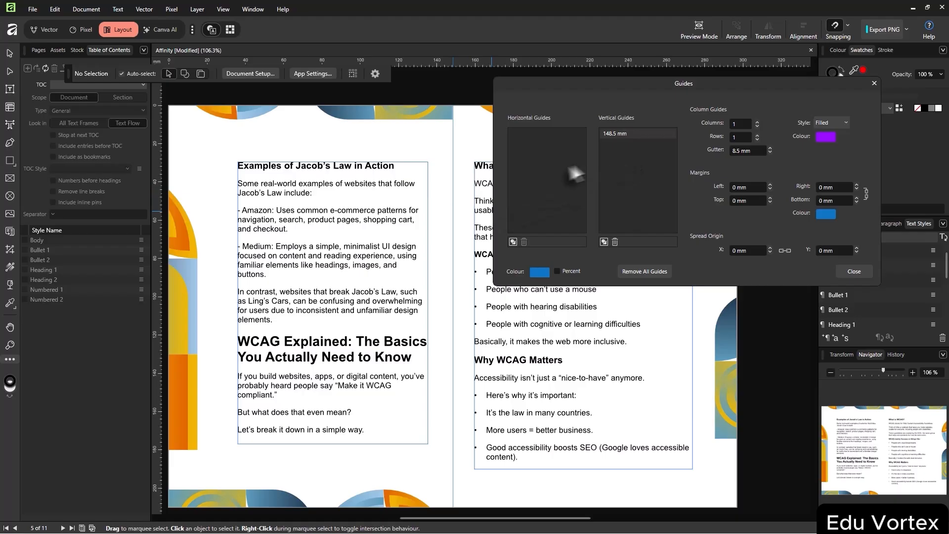
Add a horizontal guide at 105 mm and a second vertical guide to the page 5 spread
scroll(430, 205, "right", 1)
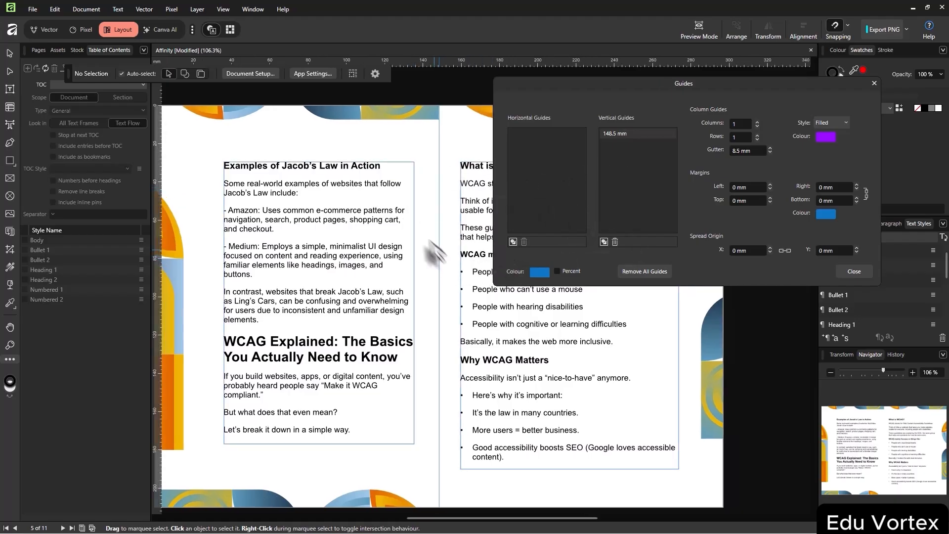
left_click(513, 242)
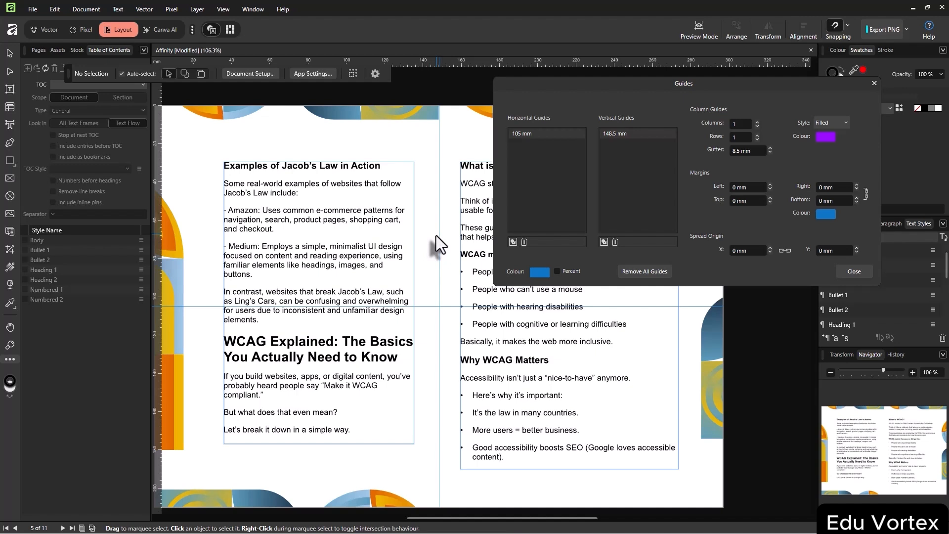
left_click(604, 242)
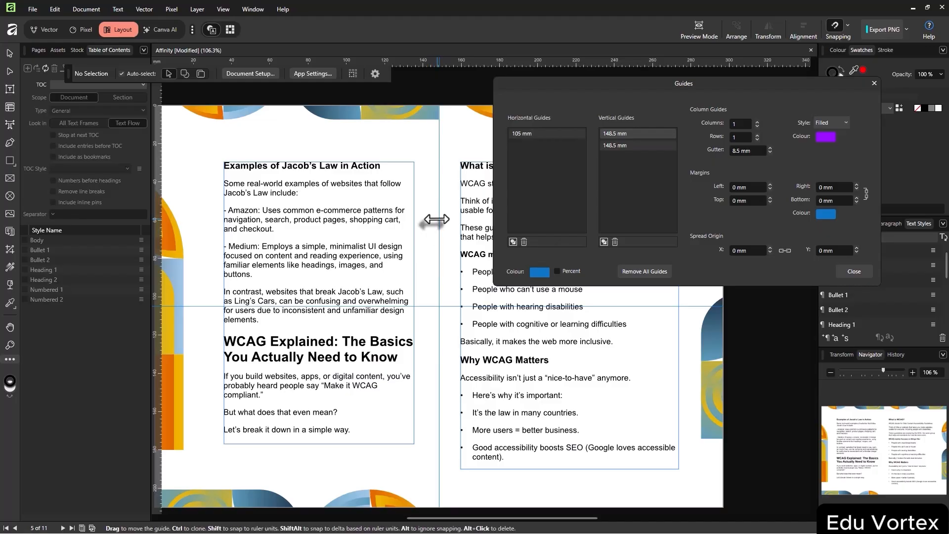
Set the new vertical guide's position to 100 mm and move it directly on the page to 117 mm
double_click(622, 145)
type("100")
key("Return")
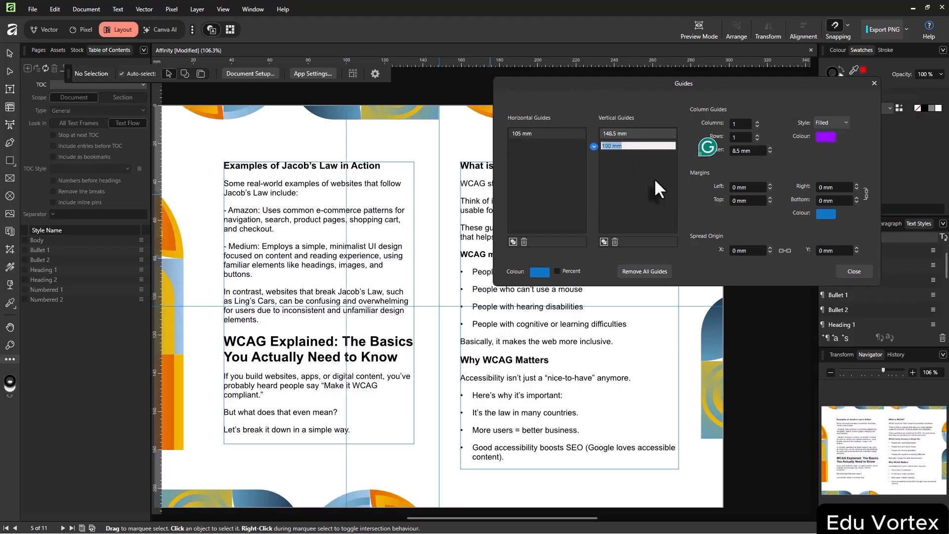
key("Return")
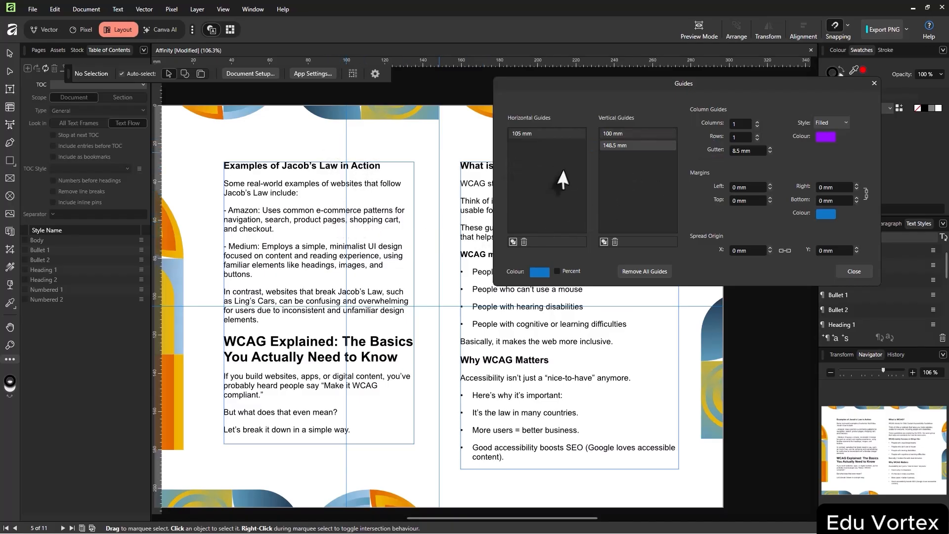
left_click_drag(346, 148, 378, 146)
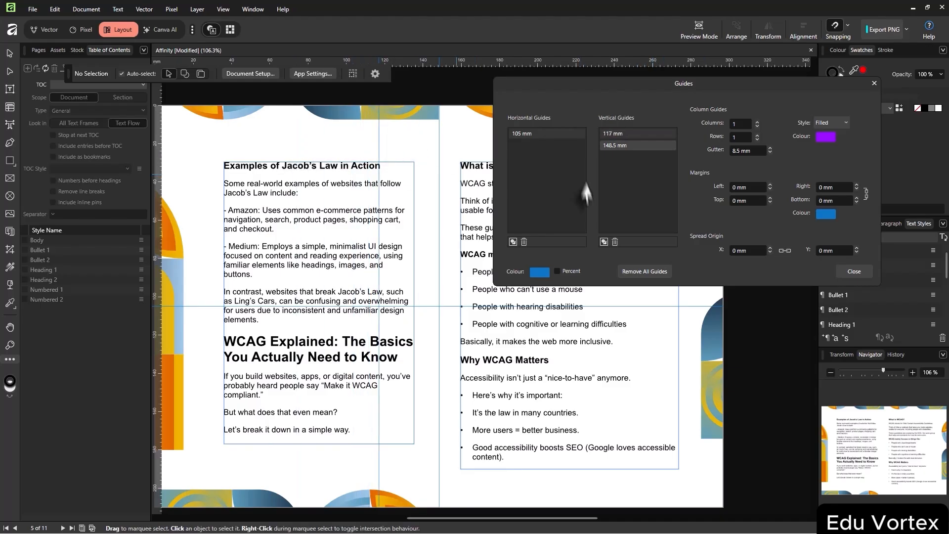
Frame the page 5 spread with horizontal guides at 190 mm and 17.2 mm and a vertical guide at 19.9 mm
left_click(513, 242)
left_click_drag(455, 309, 458, 470)
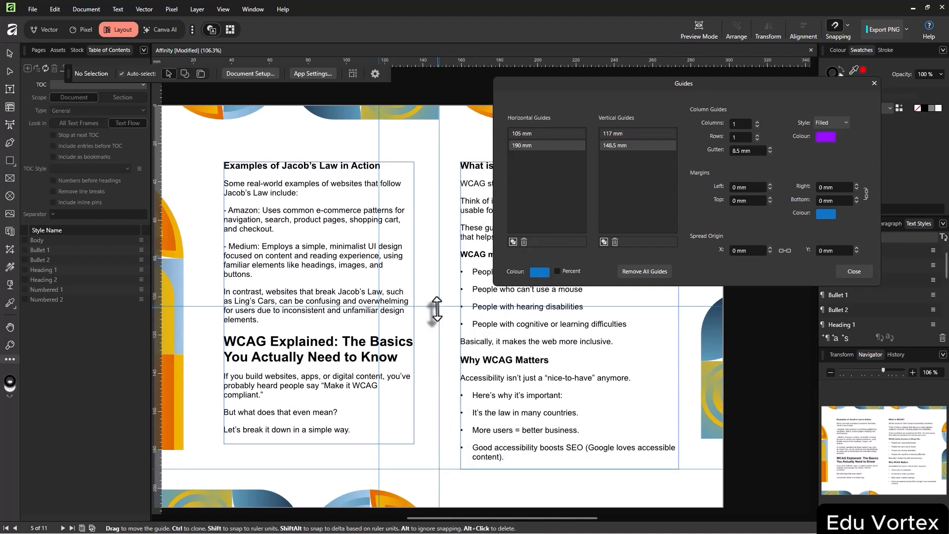
left_click_drag(439, 309, 435, 267)
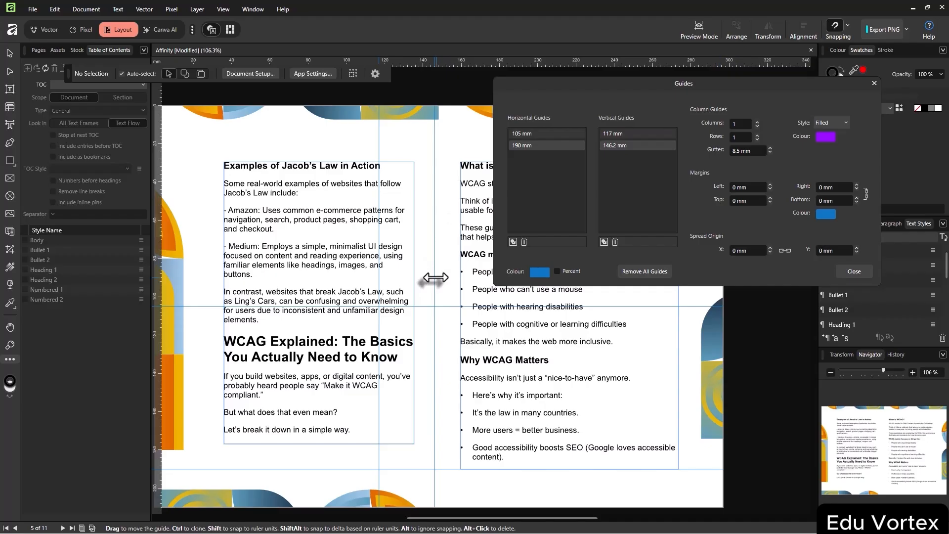
key("ctrl+z")
left_click_drag(449, 308, 450, 138)
left_click_drag(379, 472, 193, 471)
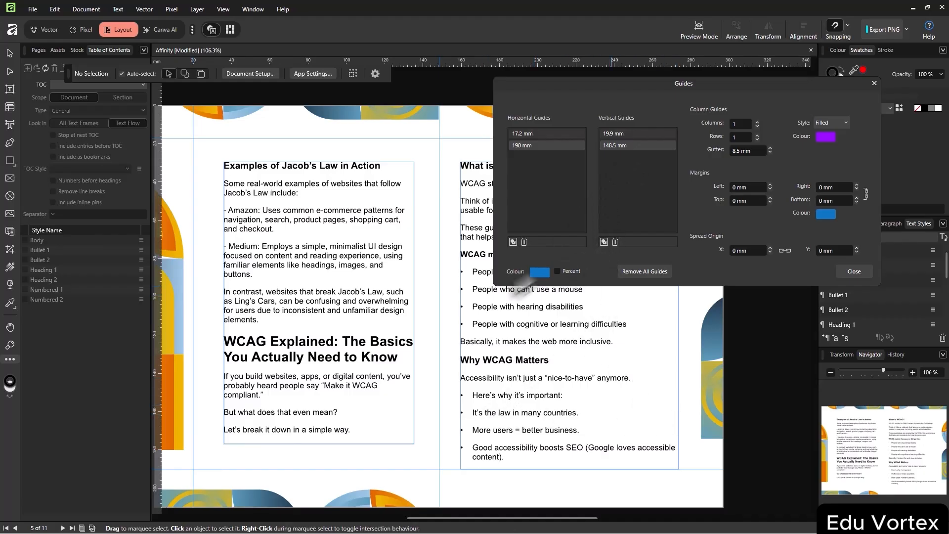
Add a third vertical guide and place it at 279.7 mm, near the outer edge of the right-hand page
left_click(513, 243)
left_click(524, 242)
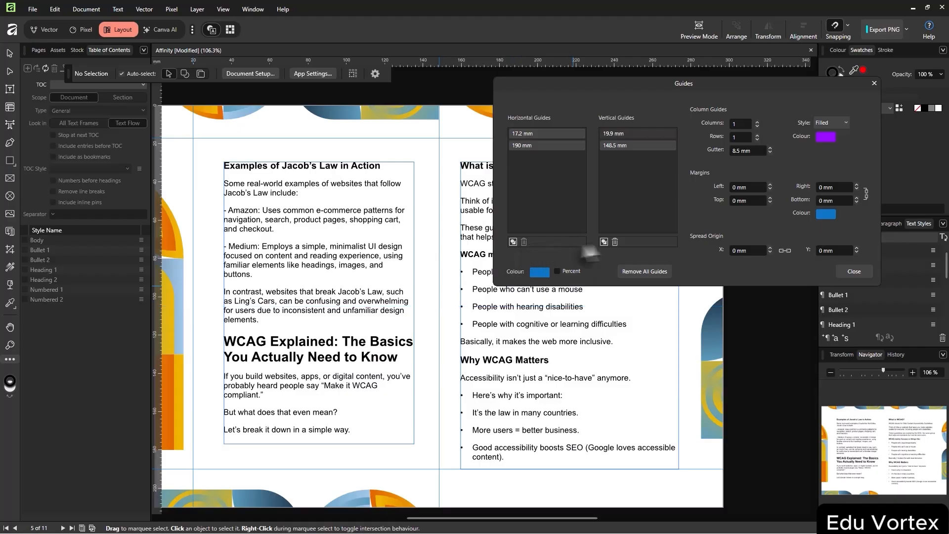
left_click(603, 242)
left_click_drag(439, 385, 690, 397)
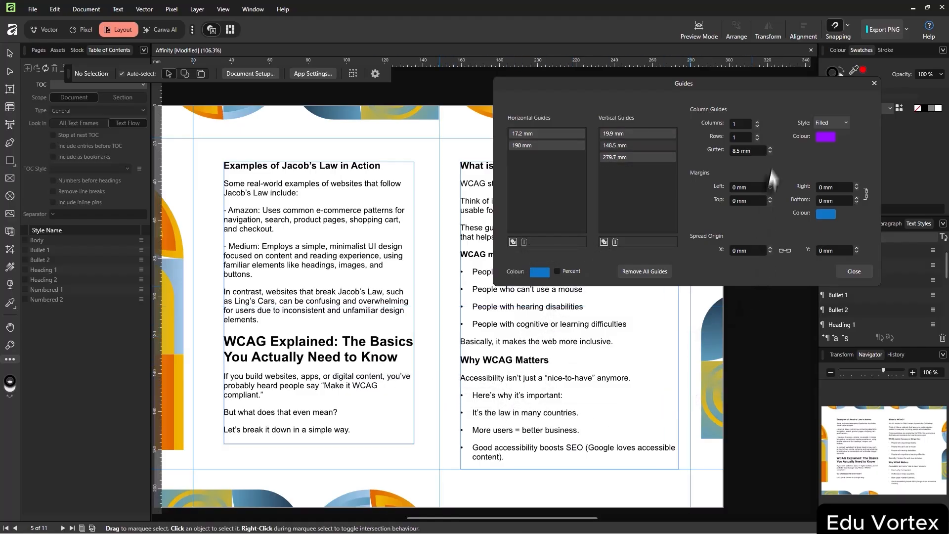
Divide the spread with column guides into 2 columns, trying up to 6 rows before reducing them to 3
left_click_drag(459, 259, 453, 263)
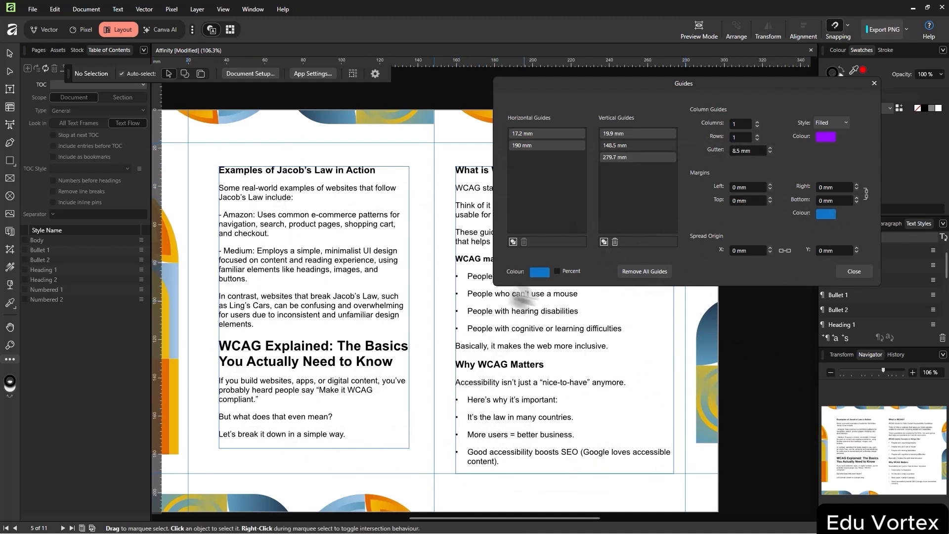
left_click(757, 121)
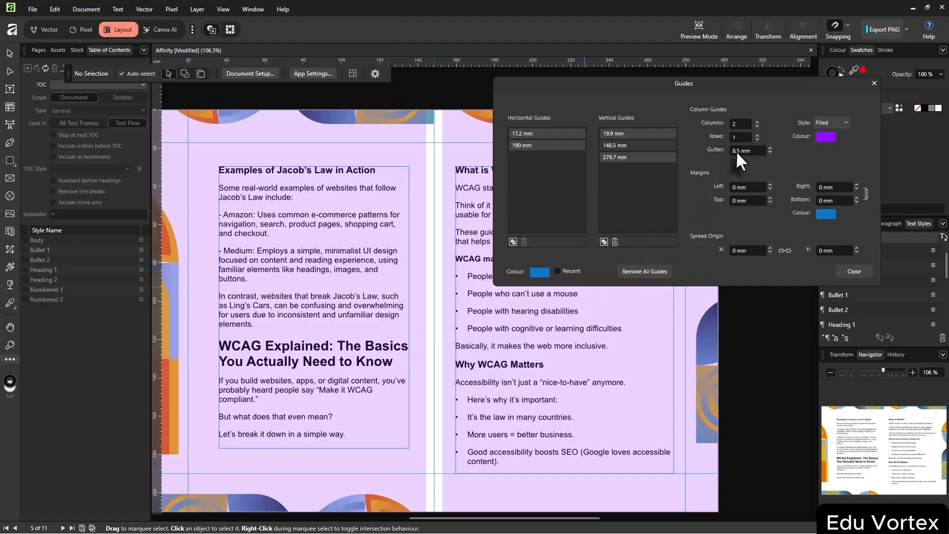
left_click(757, 135)
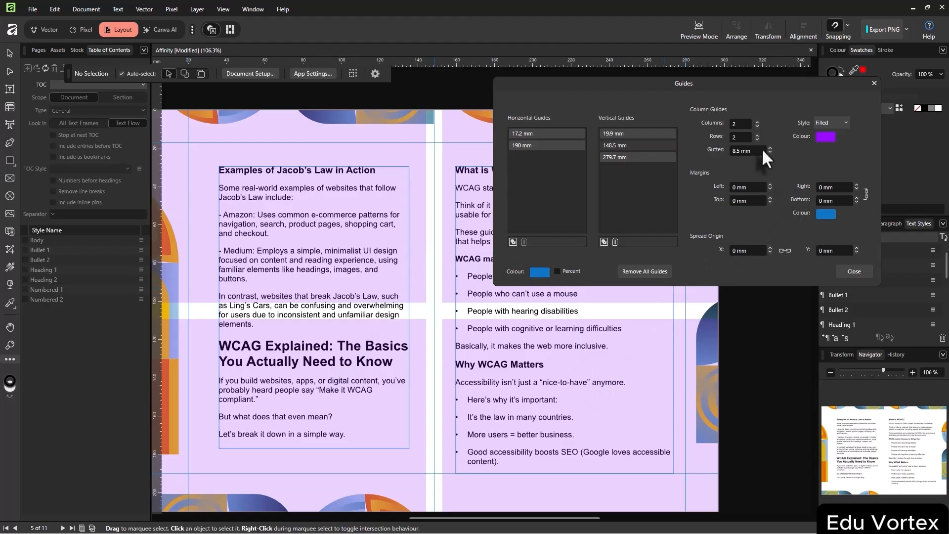
left_click(757, 134)
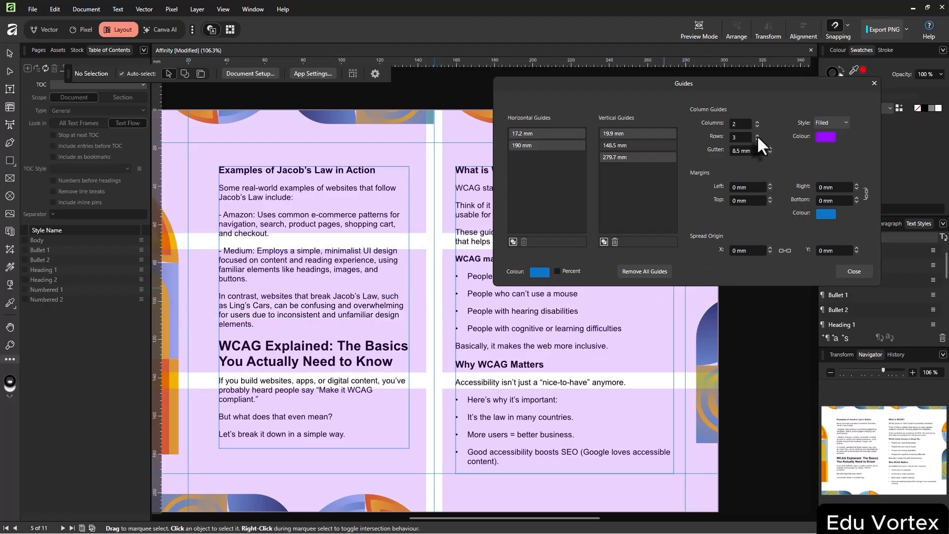
left_click(757, 135)
left_click(758, 135)
left_click(757, 135)
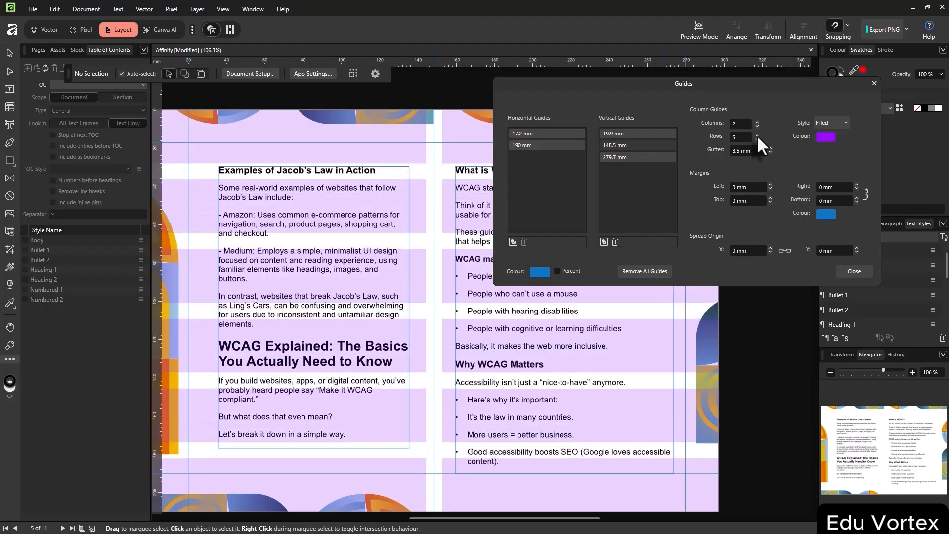
left_click(758, 140)
left_click(758, 141)
left_click(757, 141)
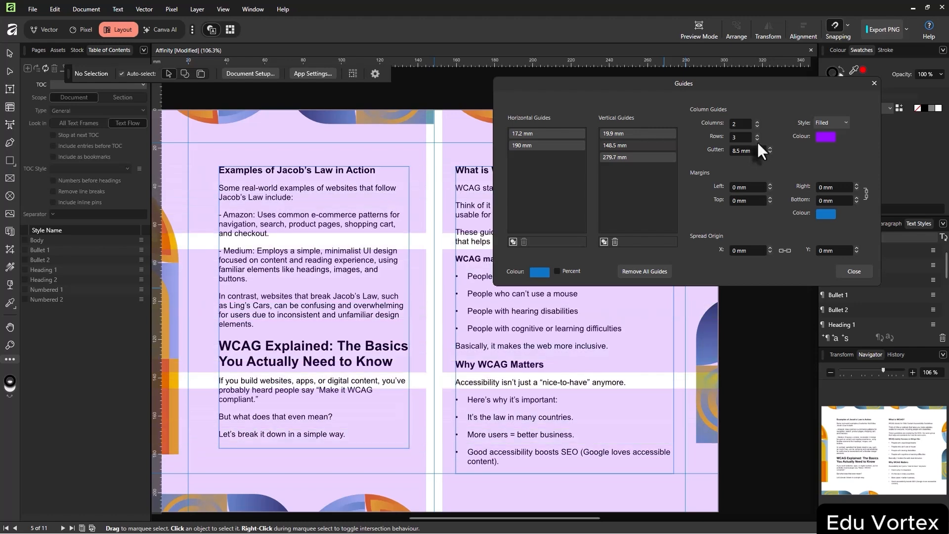
Try 4 columns for the column guides and settle on 2 columns and 2 rows
left_click(757, 121)
left_click(757, 122)
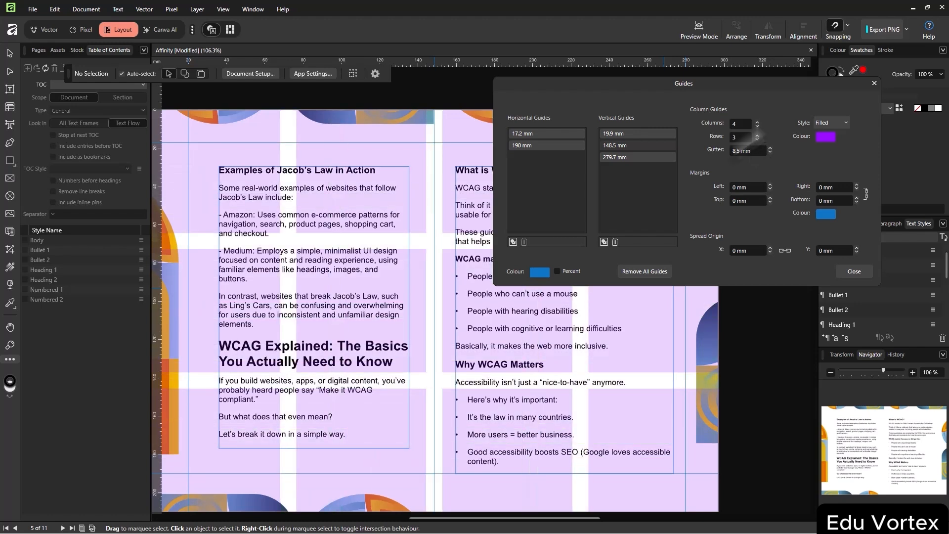
left_click(757, 140)
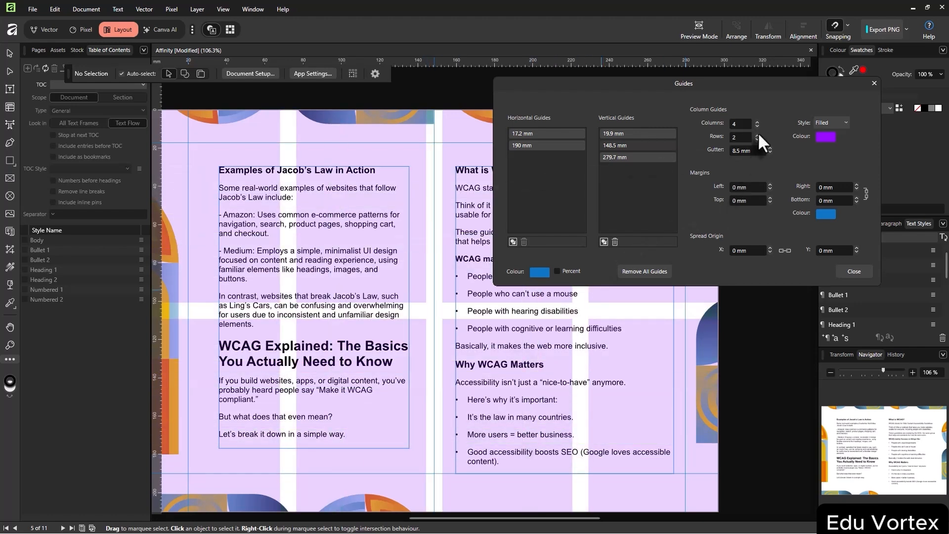
left_click(757, 126)
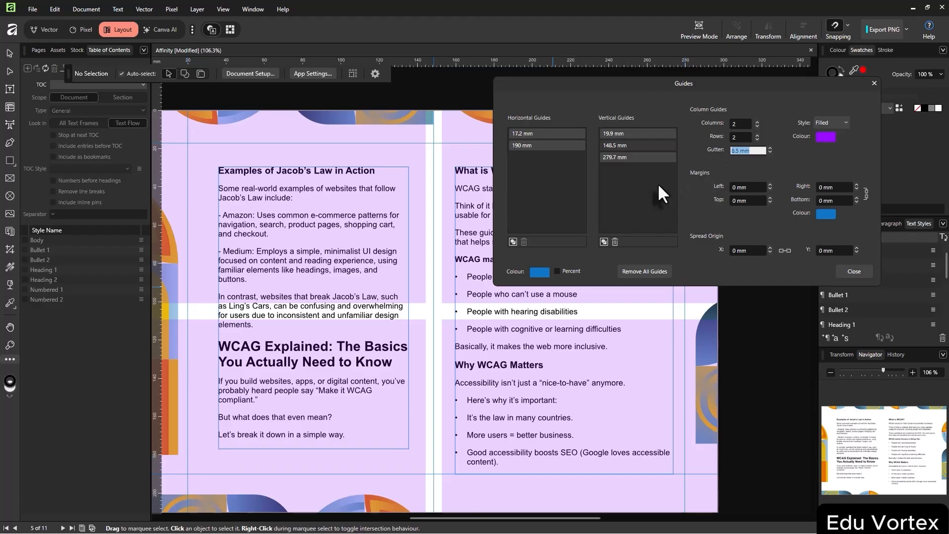
Try a 0 mm gutter for the column guides and set it to 1 mm
type("0")
key("Return")
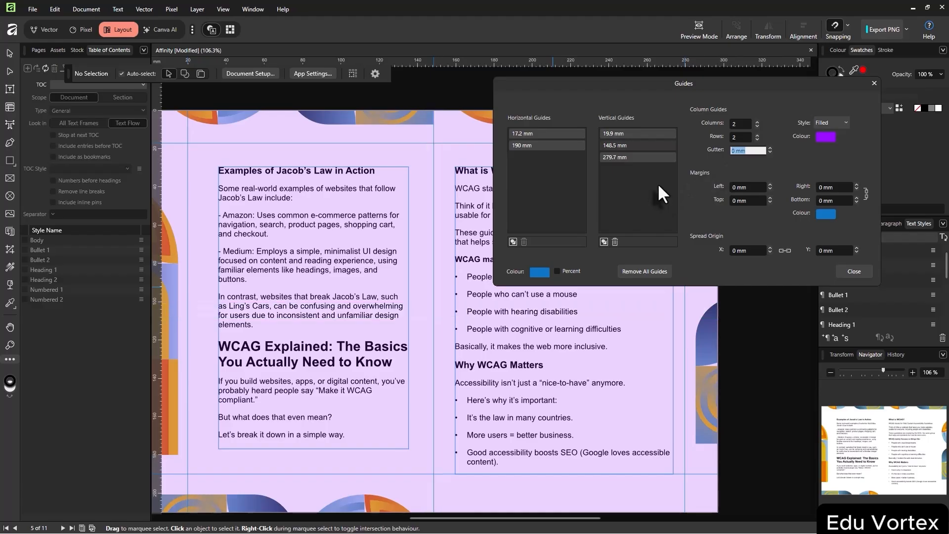
type("1")
key("Return")
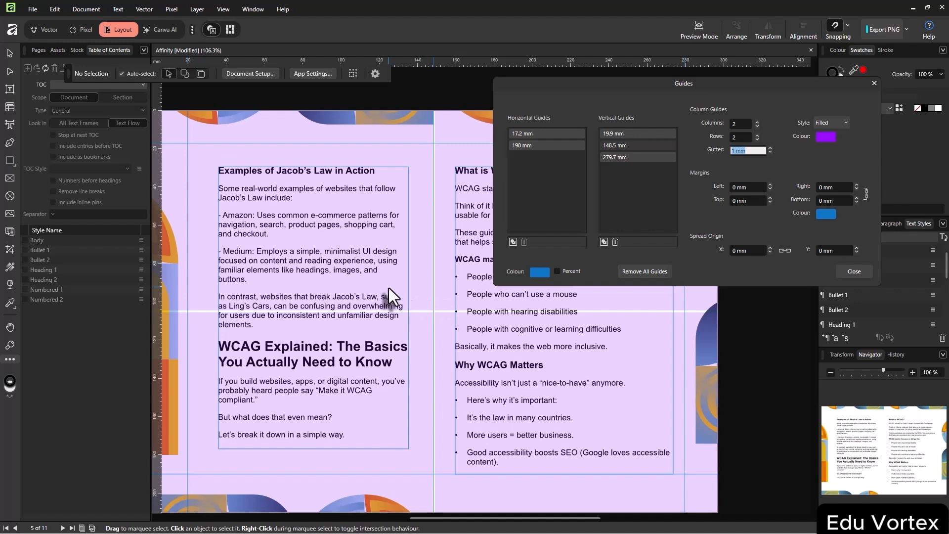
Set all four linked margins of the spread to 10 mm
left_click(718, 198)
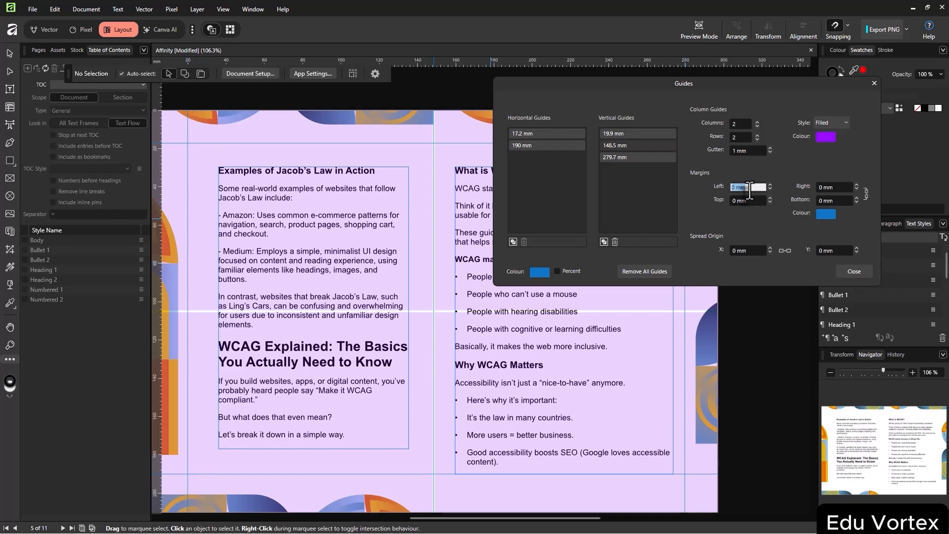
type("10")
key("Return")
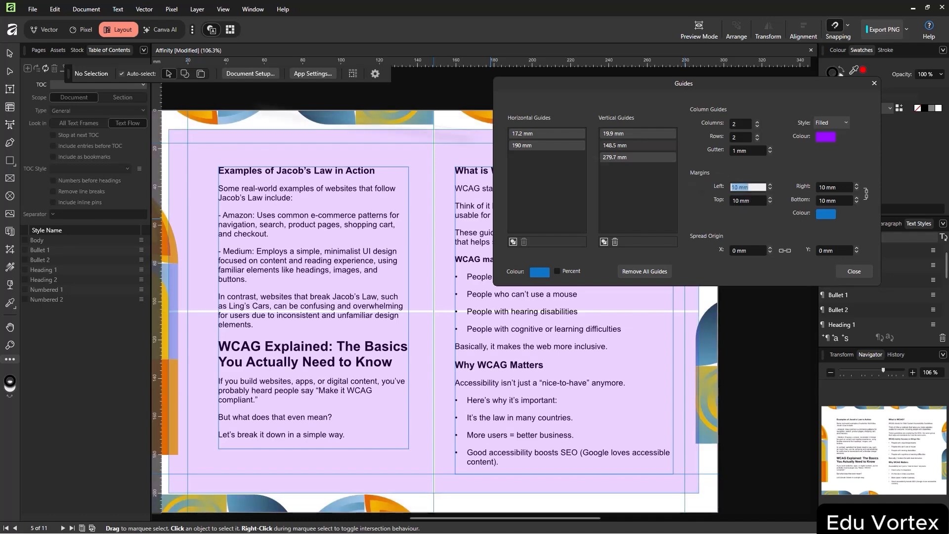
Try 20 mm for all four linked margins, reduce them to 15 mm, and close the guide settings
left_click_drag(323, 188, 232, 199)
left_click_drag(661, 430, 610, 365)
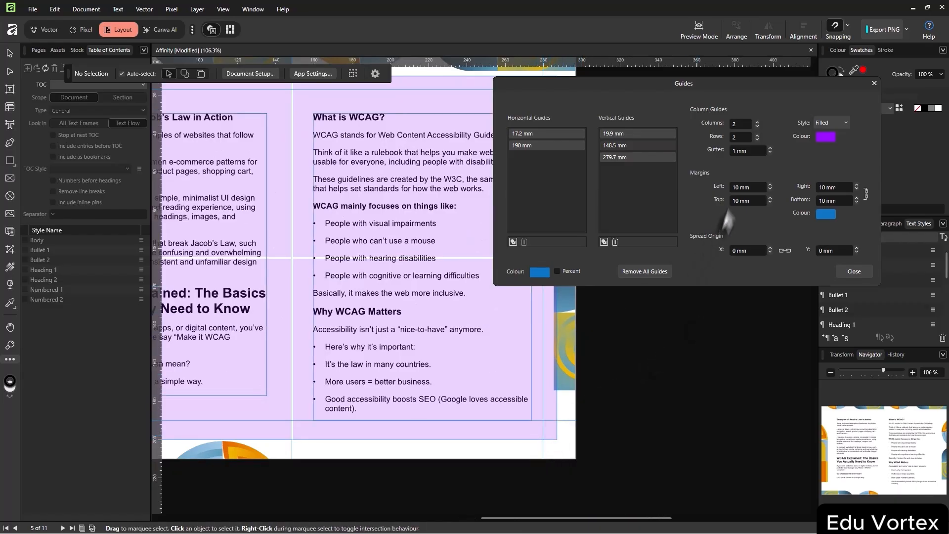
left_click(748, 187)
type("20")
key("Return")
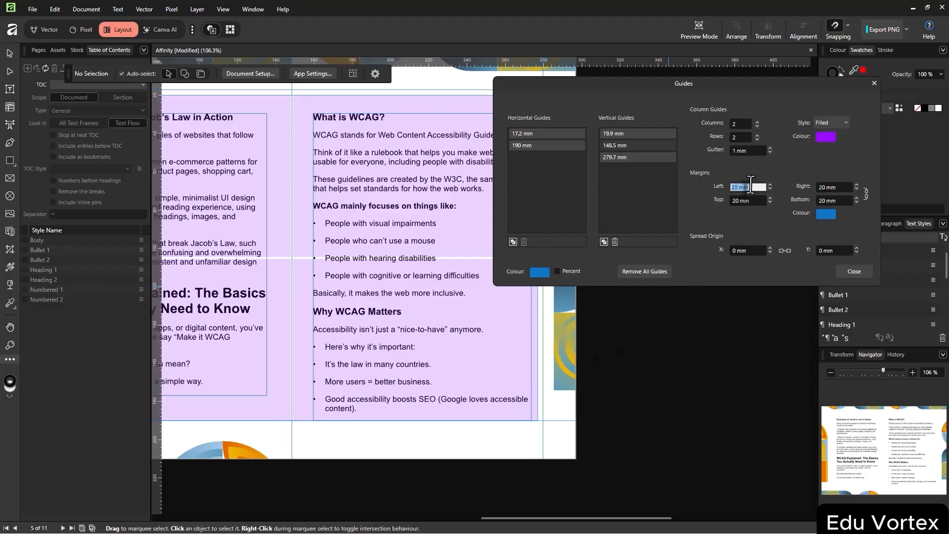
scroll(750, 182, "down", 4)
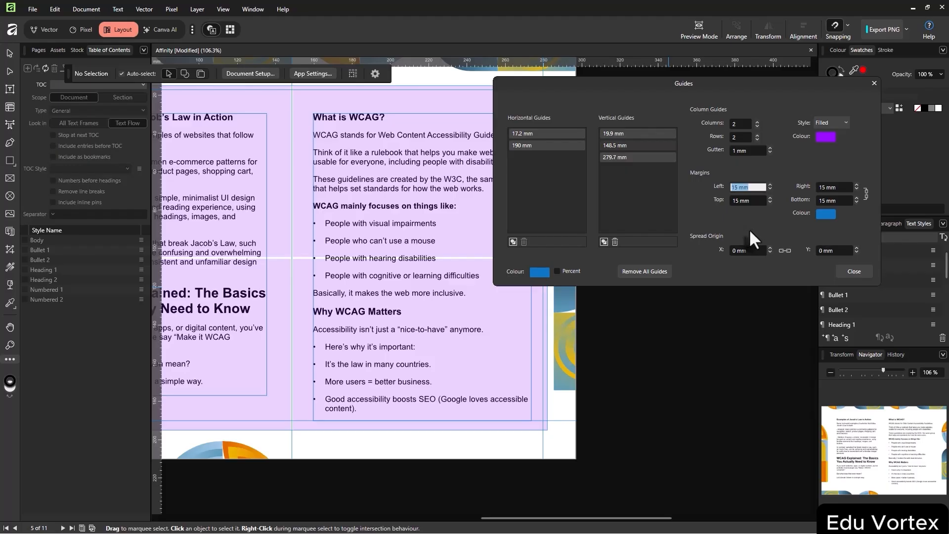
left_click(854, 271)
Reopen the page 5 spread's guide settings, remove all ruler guides, and reset the column guides to 1 column and 1 row
scroll(615, 332, "left", 5)
left_click_drag(712, 334, 724, 344)
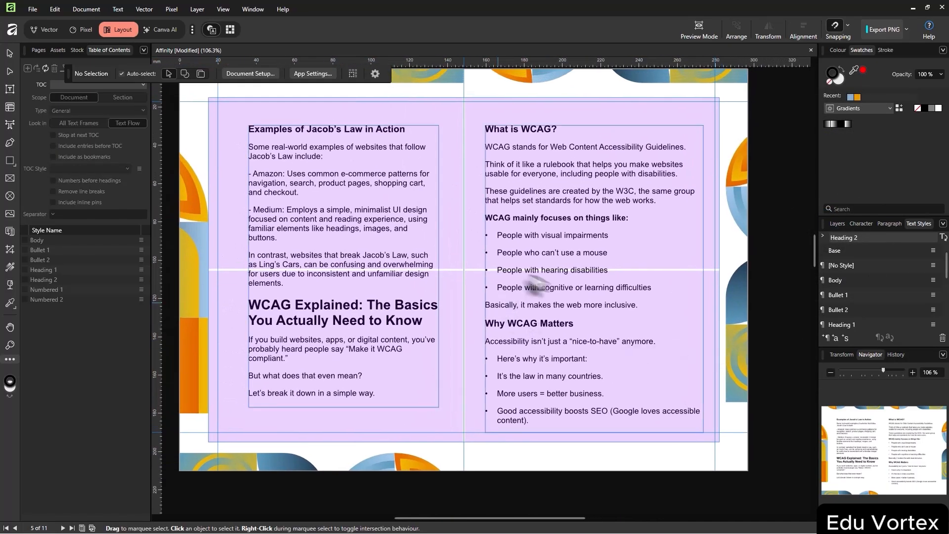
scroll(648, 271, "up", 1)
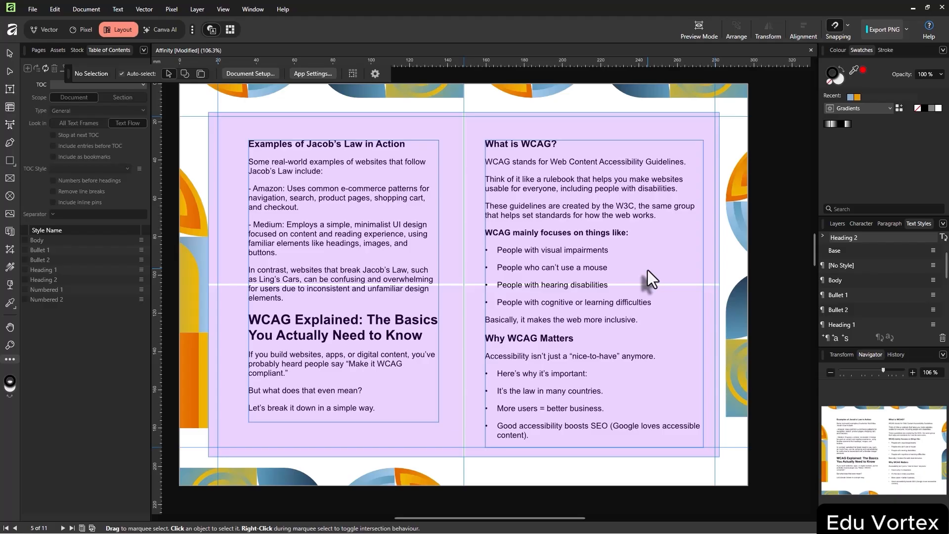
scroll(542, 236, "down", 5)
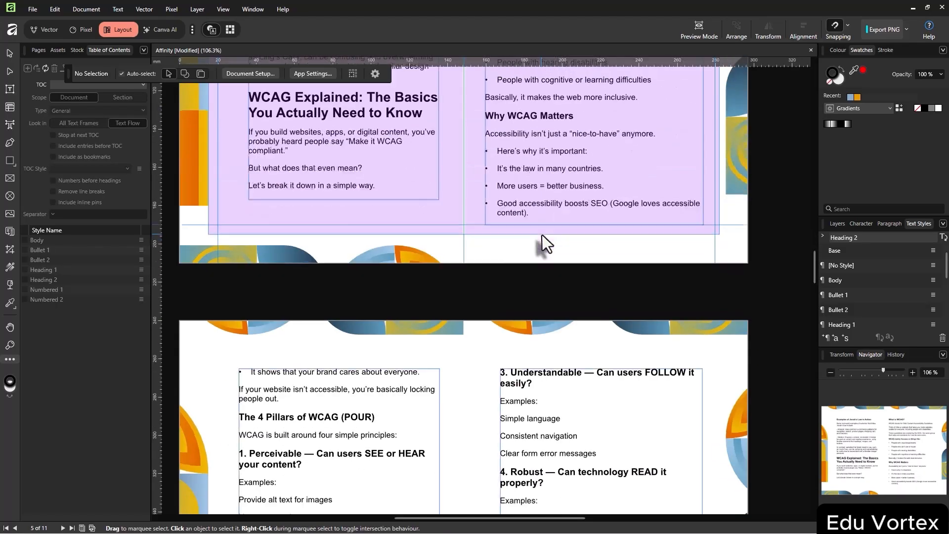
scroll(541, 235, "up", 7)
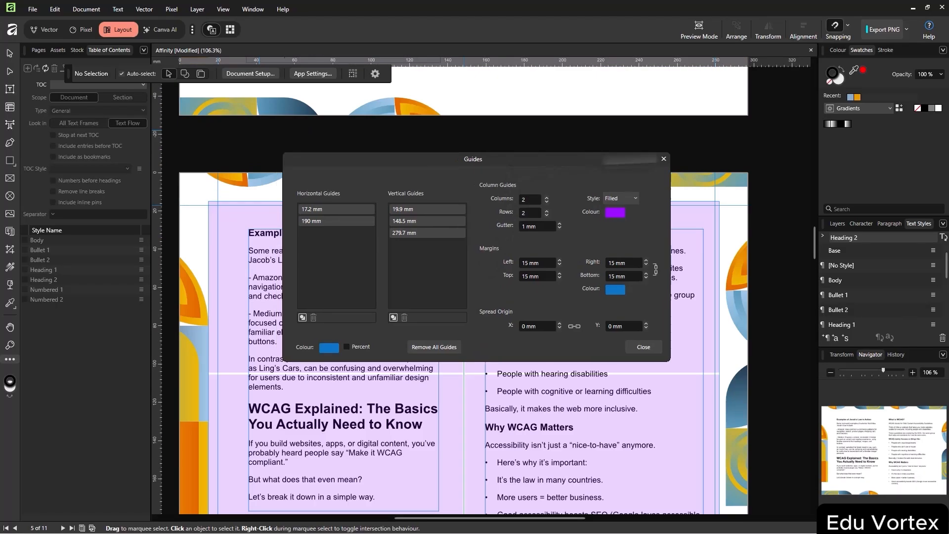
left_click_drag(518, 161, 738, 80)
left_click_drag(468, 368, 440, 351)
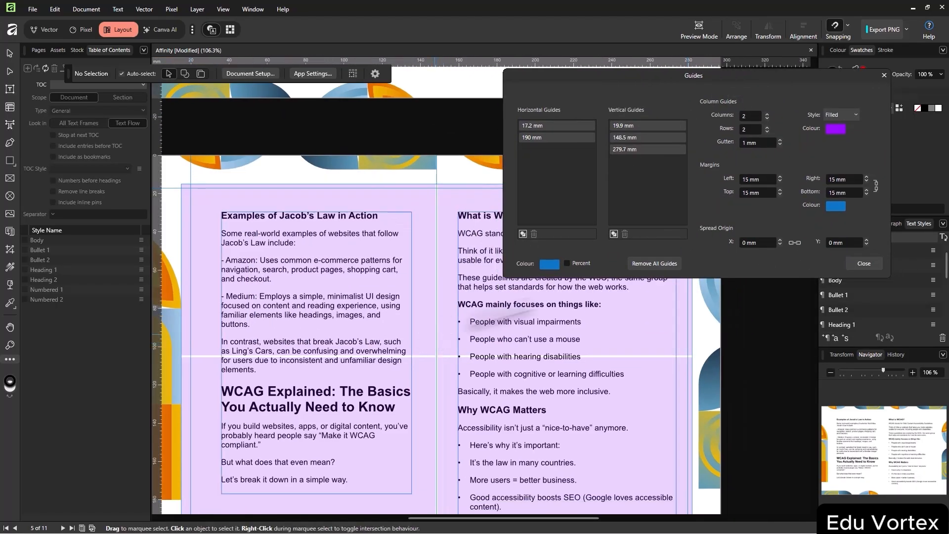
left_click(643, 266)
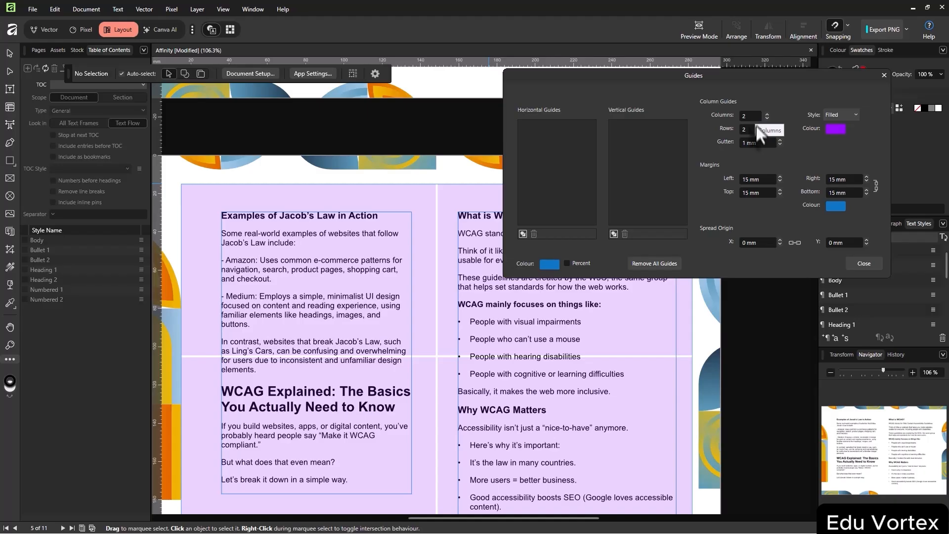
left_click(767, 119)
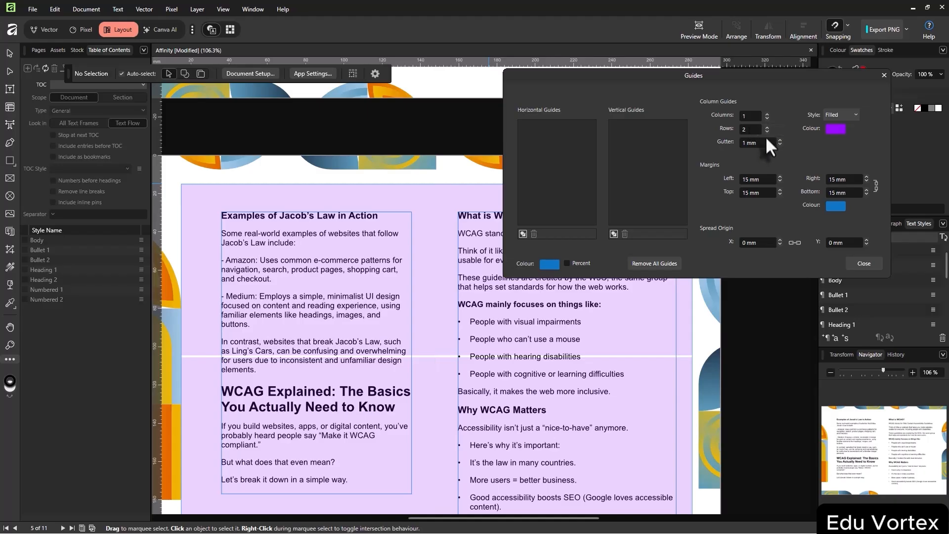
left_click(766, 131)
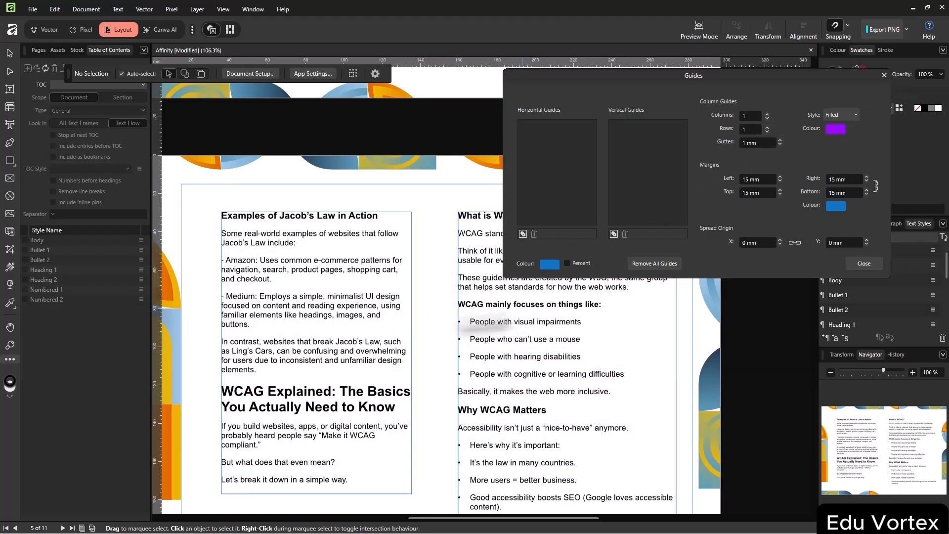